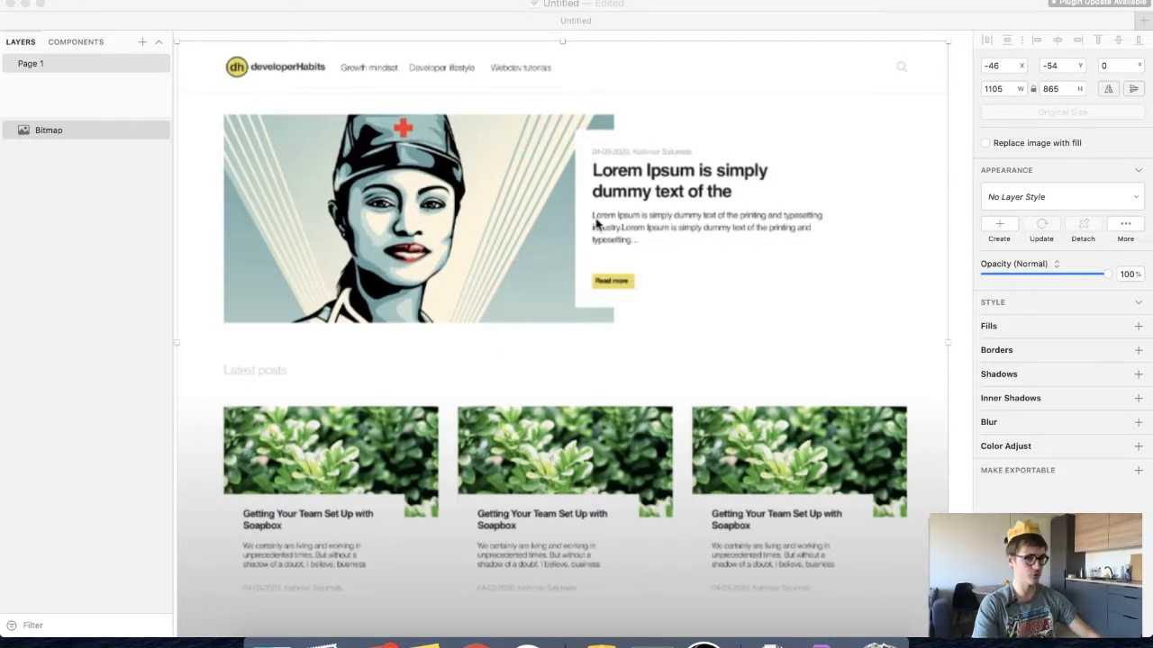
Compare the bitmap blog mockup in Sketch with the Wistia Learning Center page in Chrome
key(super+Tab)
key(super+Tab)
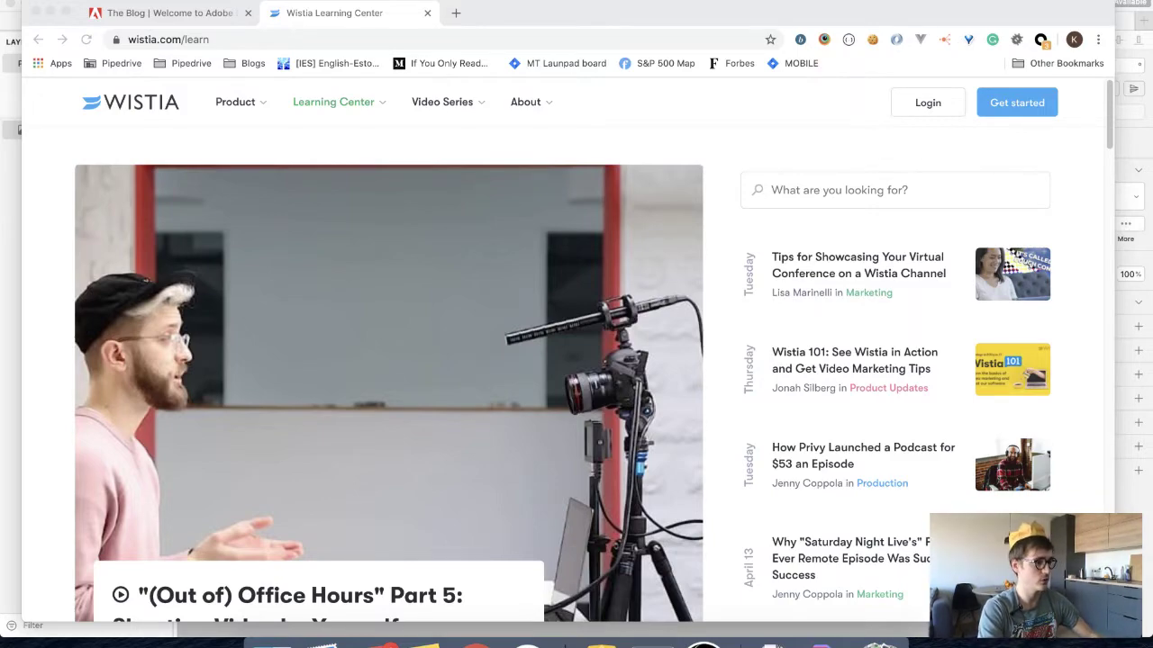
key(super+l)
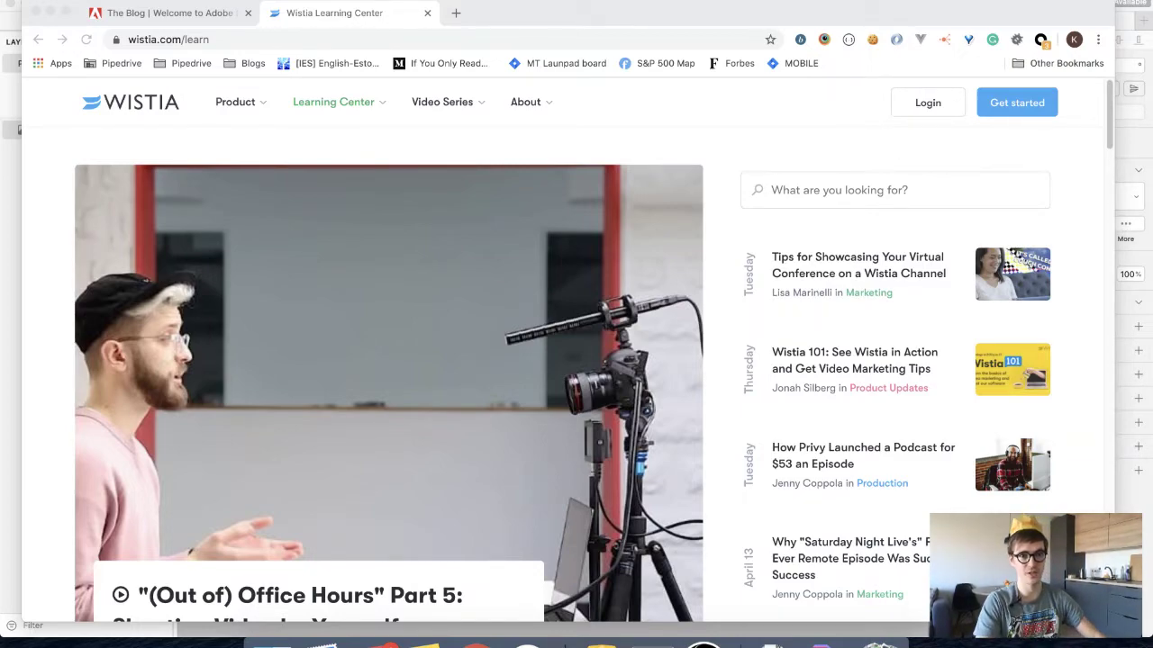
click(17, 245)
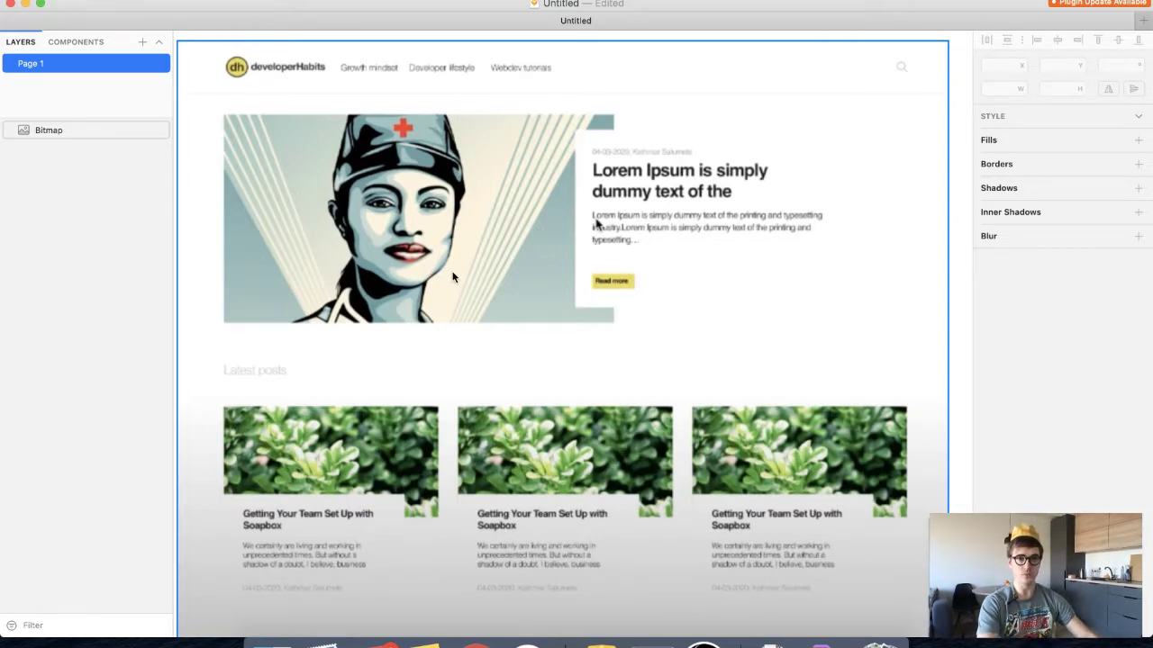
click(427, 270)
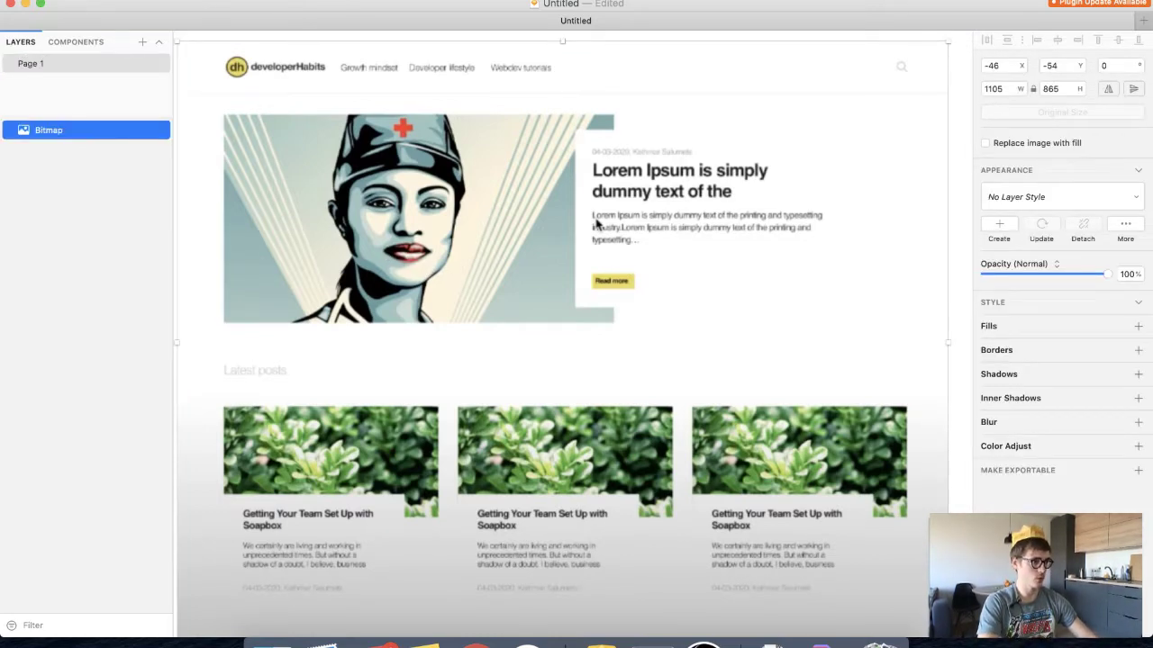
scroll(596, 225, up, 1)
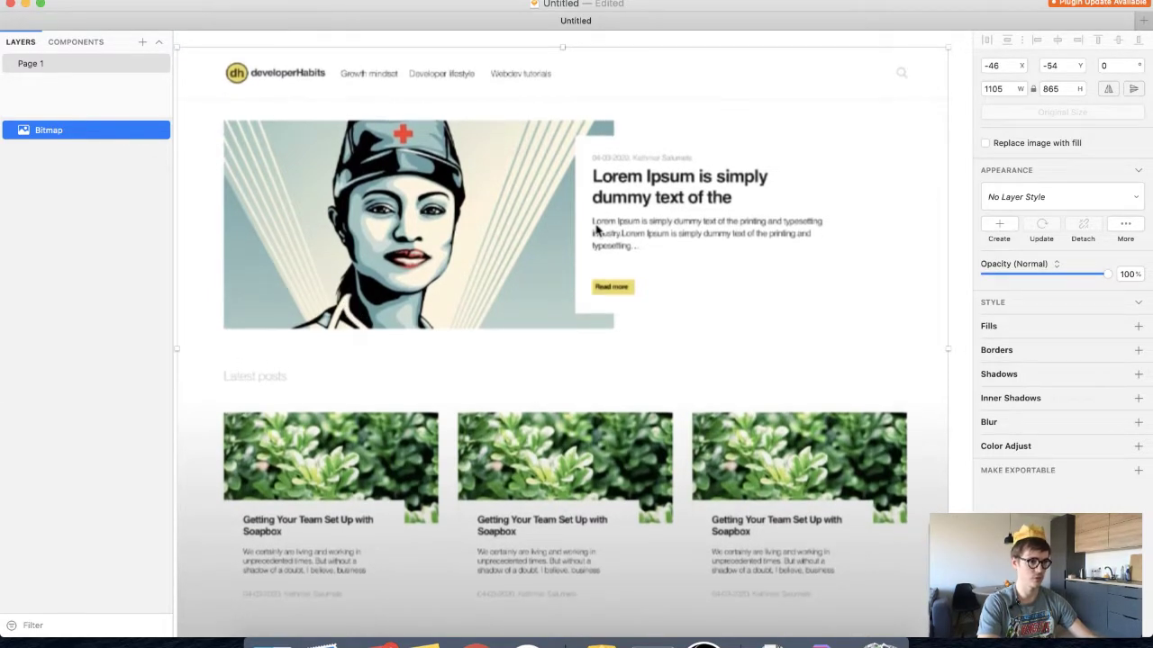
key(super+Tab)
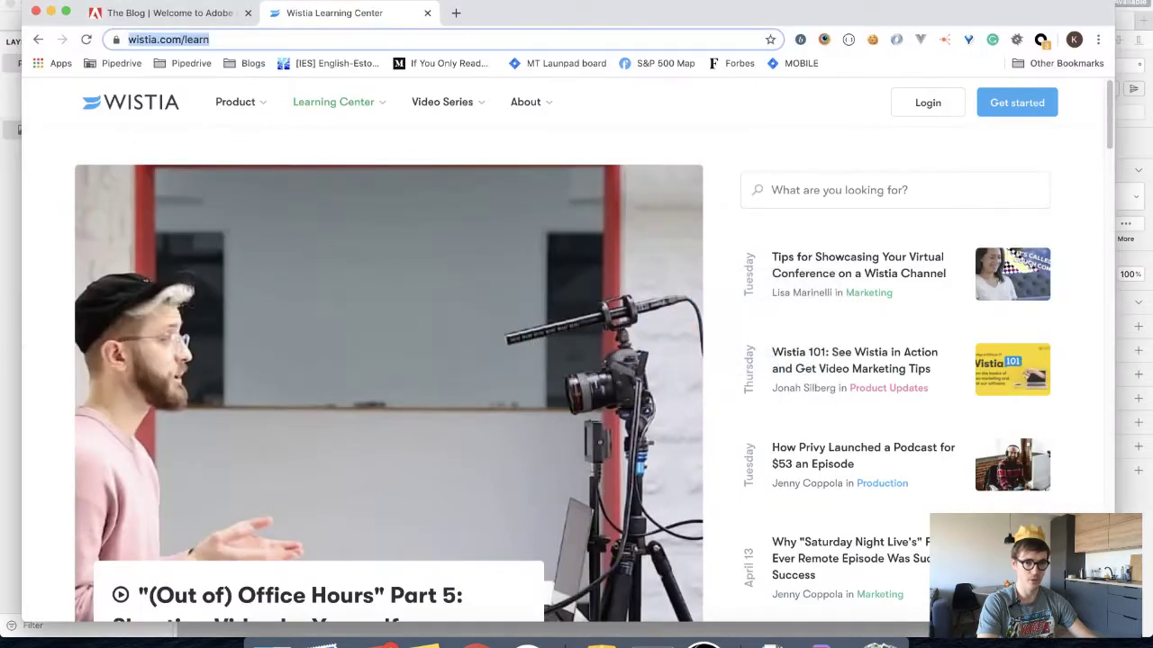
key(super+Tab)
scroll(455, 270, up, 1)
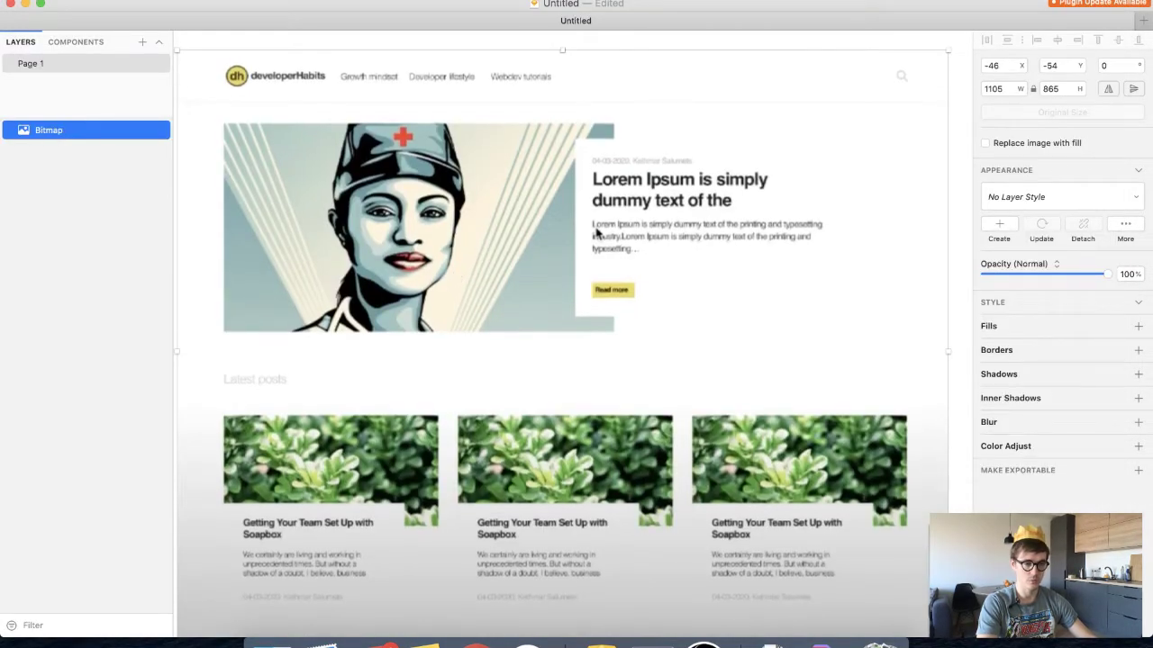
key(super+Tab)
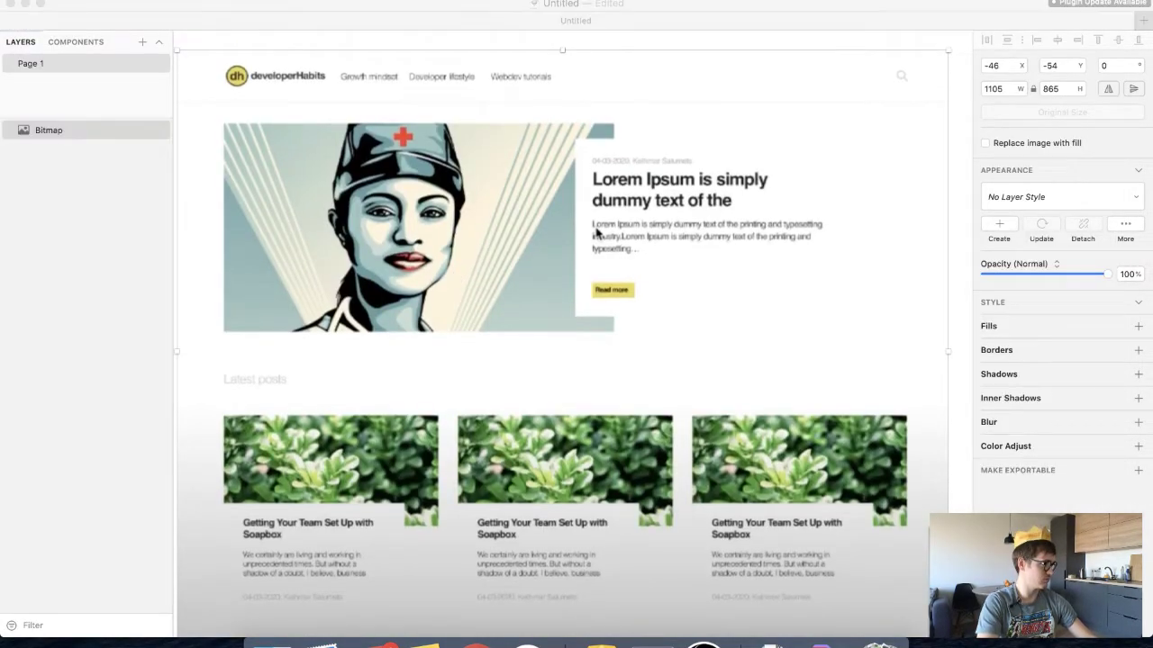
key(super+Tab)
key(super+Tab)
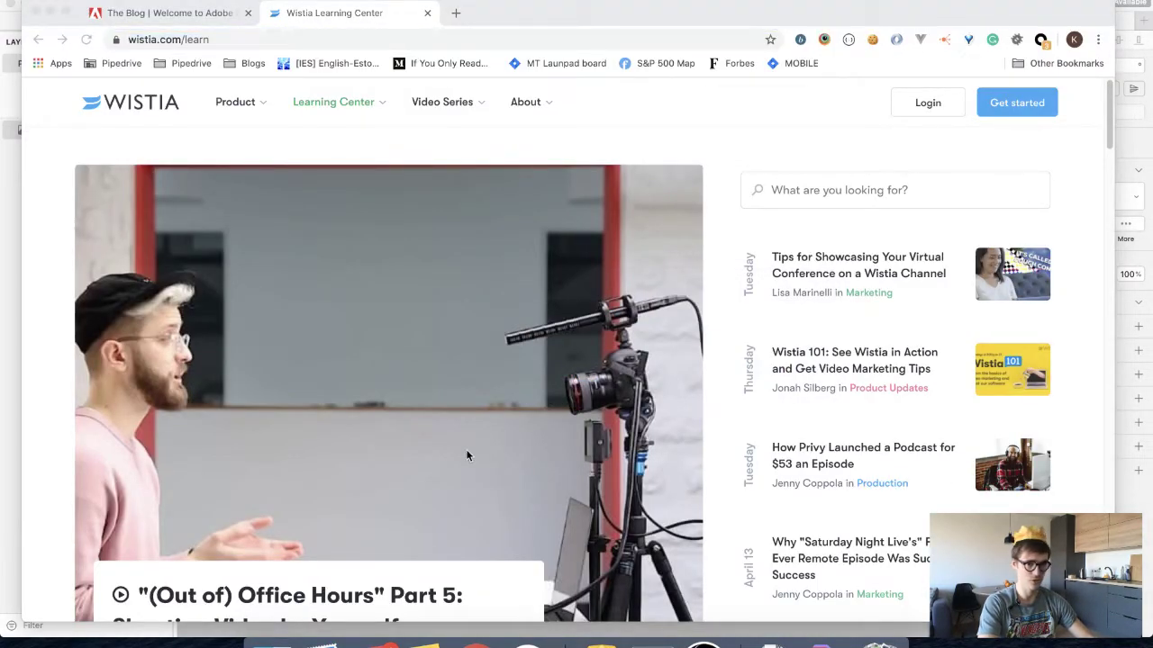
Switch back to Sketch and review the bitmap mockup's header, featured article and latest posts sections
key(super+Tab)
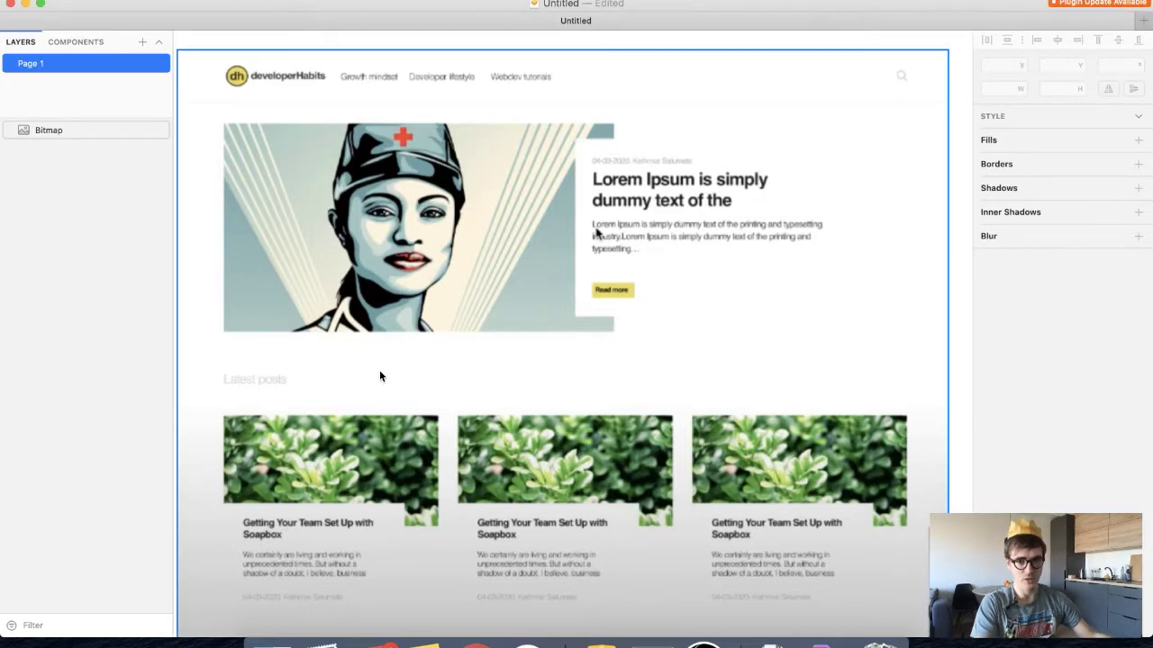
scroll(318, 98, up, 2)
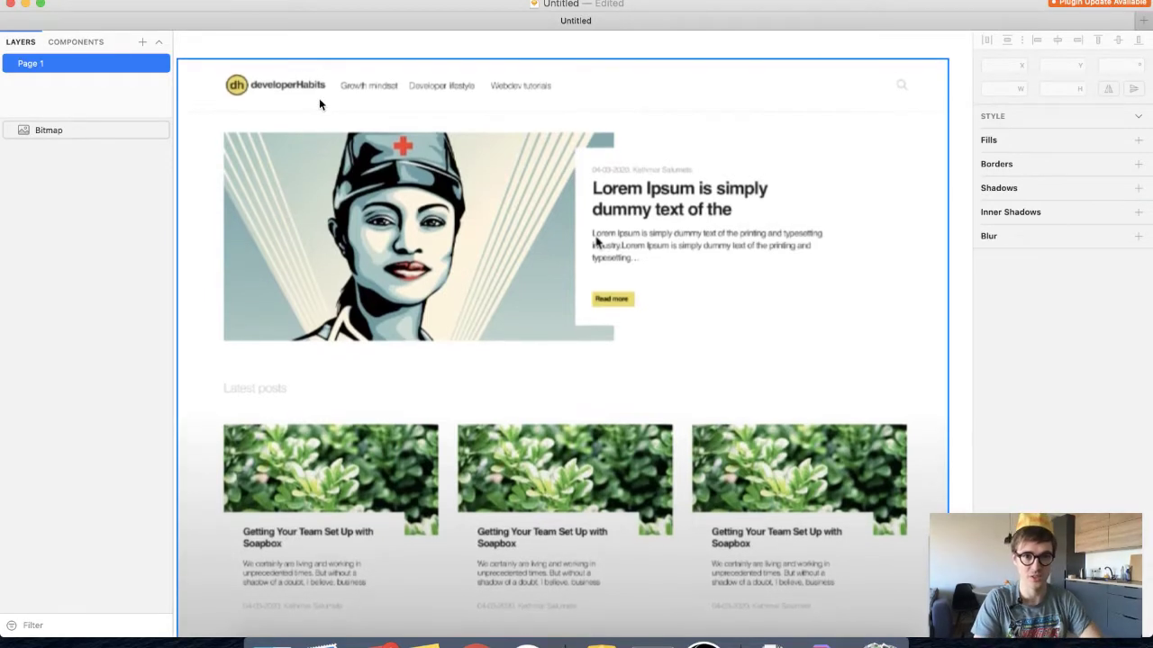
click(410, 101)
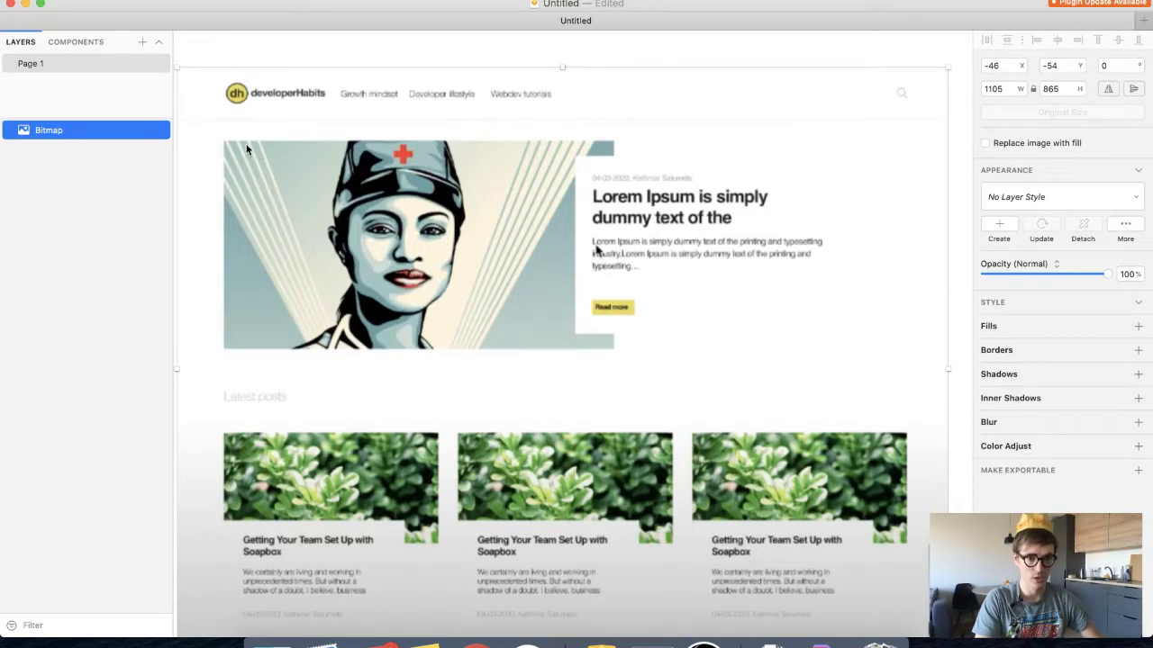
scroll(239, 298, down, 4)
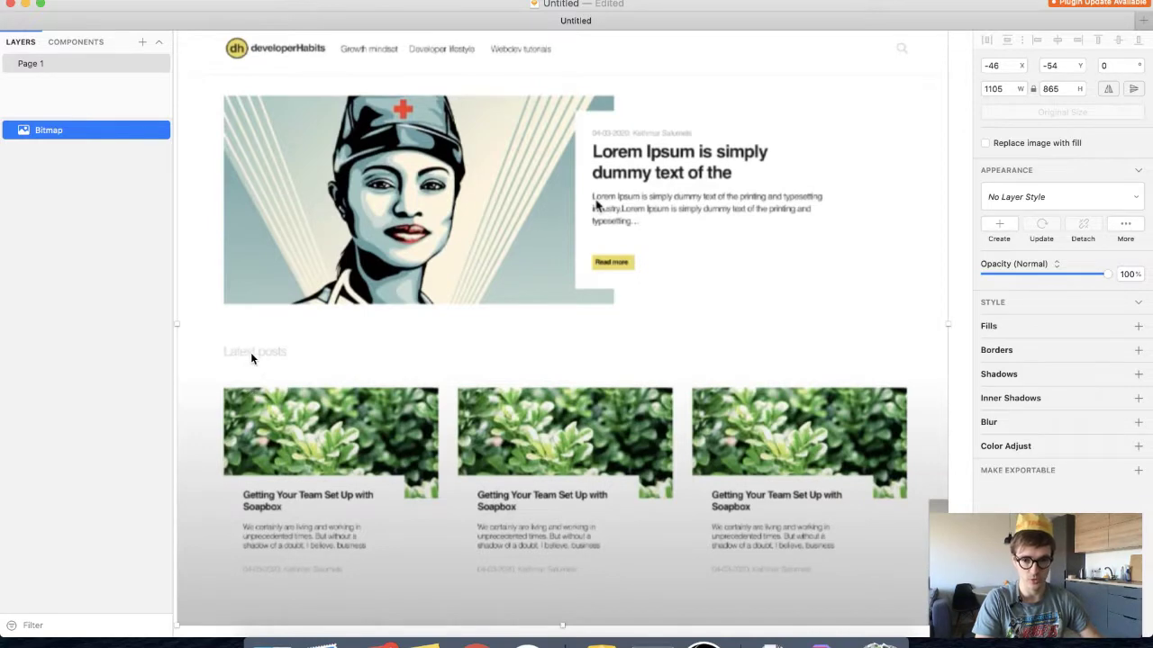
scroll(270, 354, up, 2)
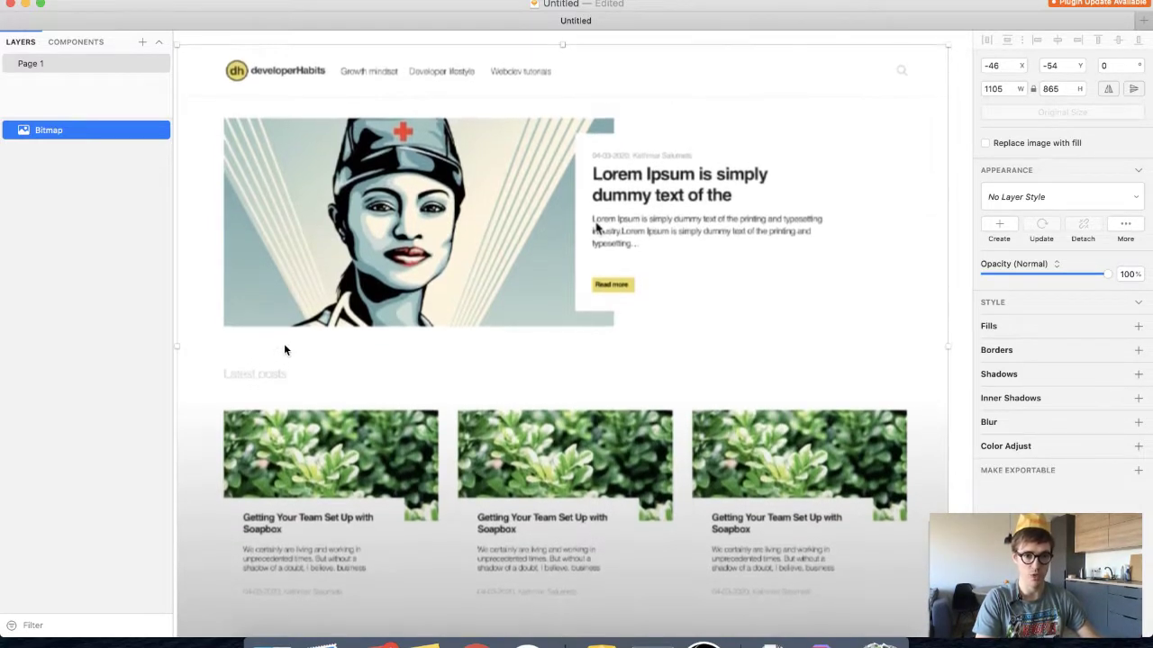
scroll(250, 367, down, 1)
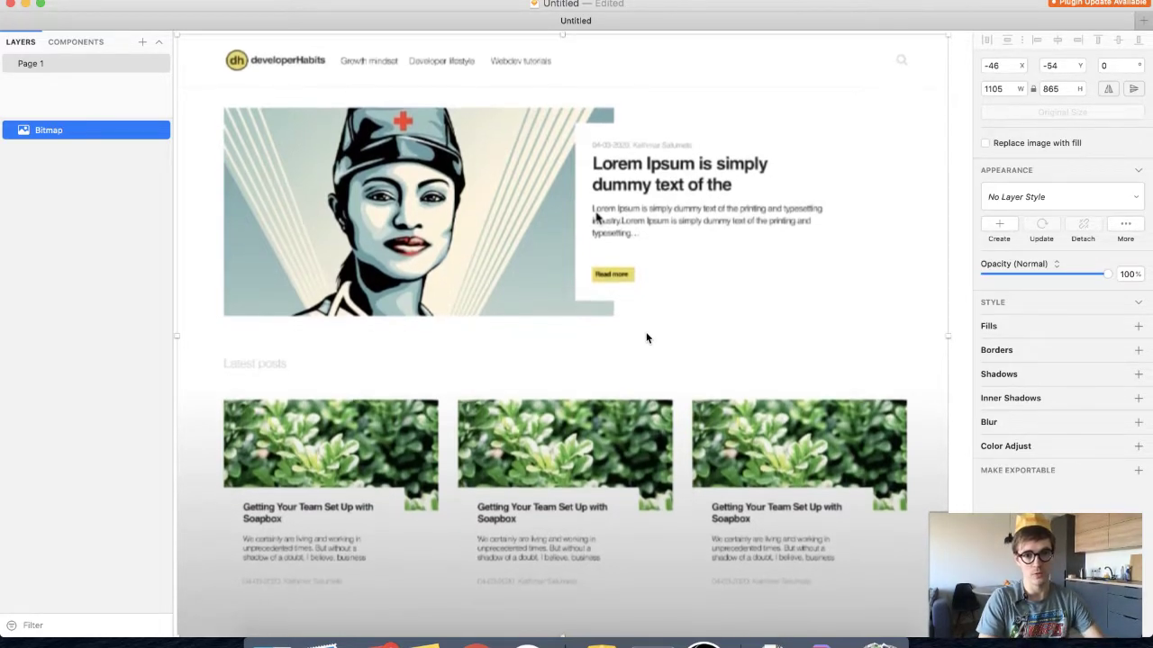
scroll(516, 351, down, 1)
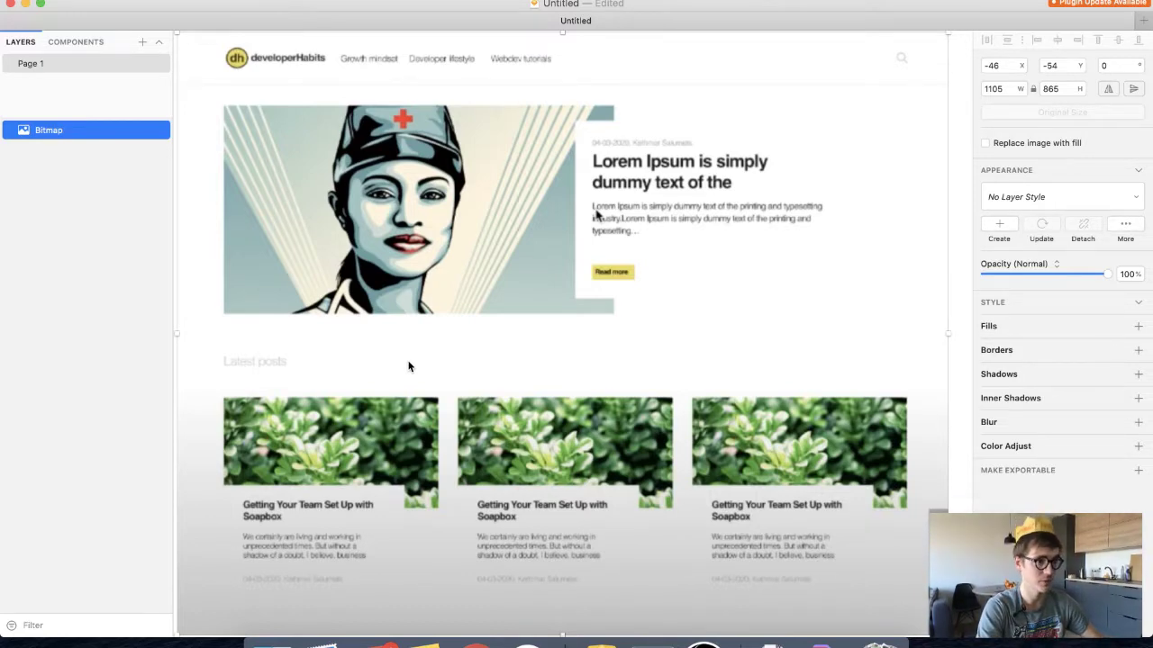
Switch to the draw.io wireframe and review its header, Featured article/video and Latest blocks
key(ctrl+Right)
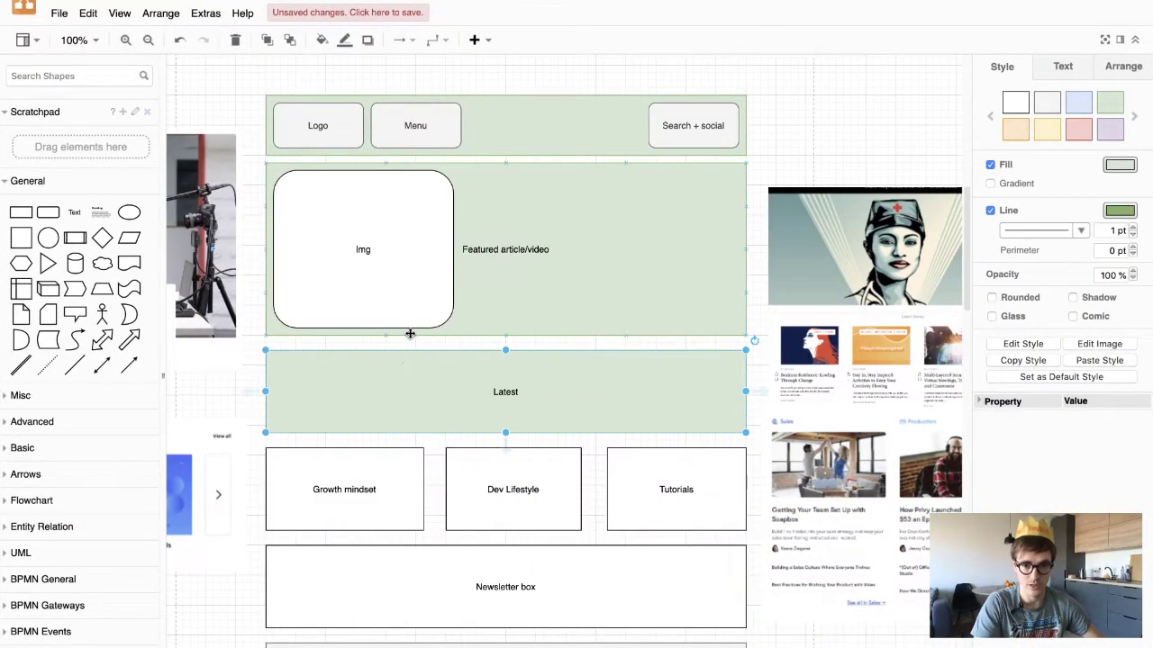
scroll(409, 333, up, 3)
scroll(409, 333, down, 2)
scroll(410, 334, down, 1)
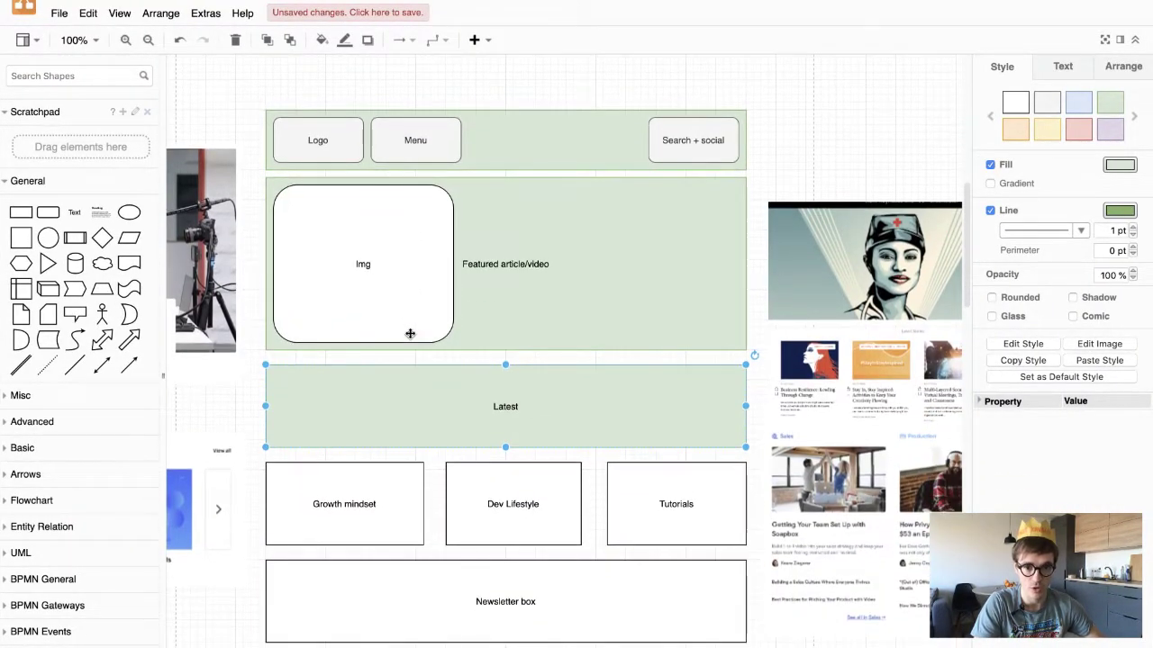
click(510, 145)
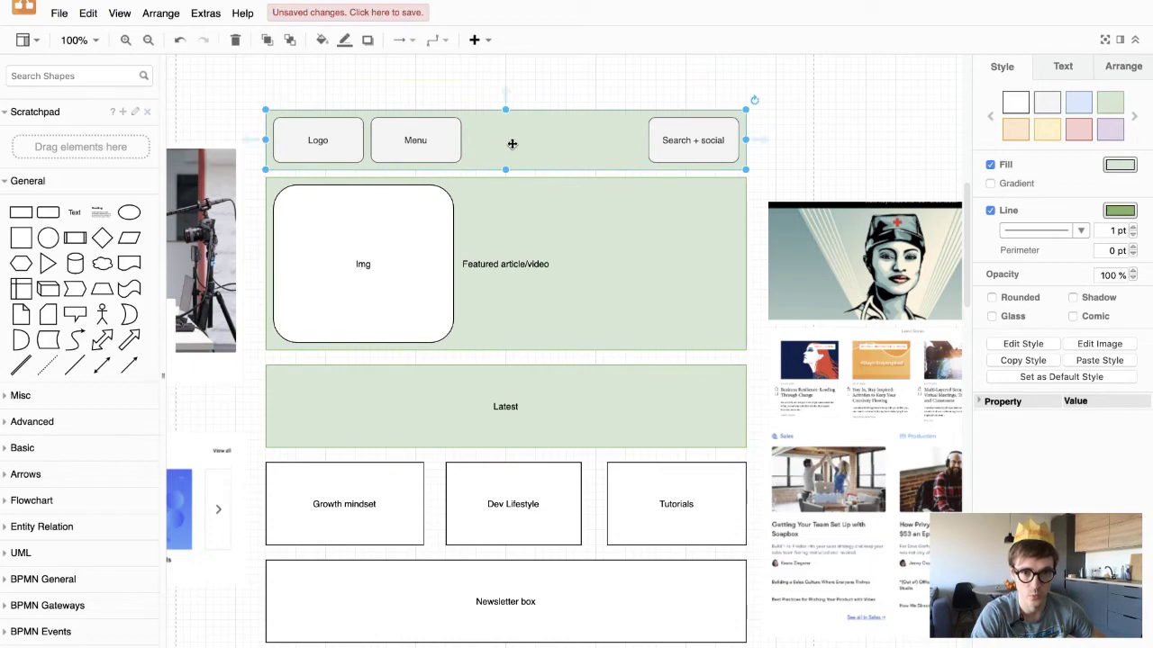
click(483, 262)
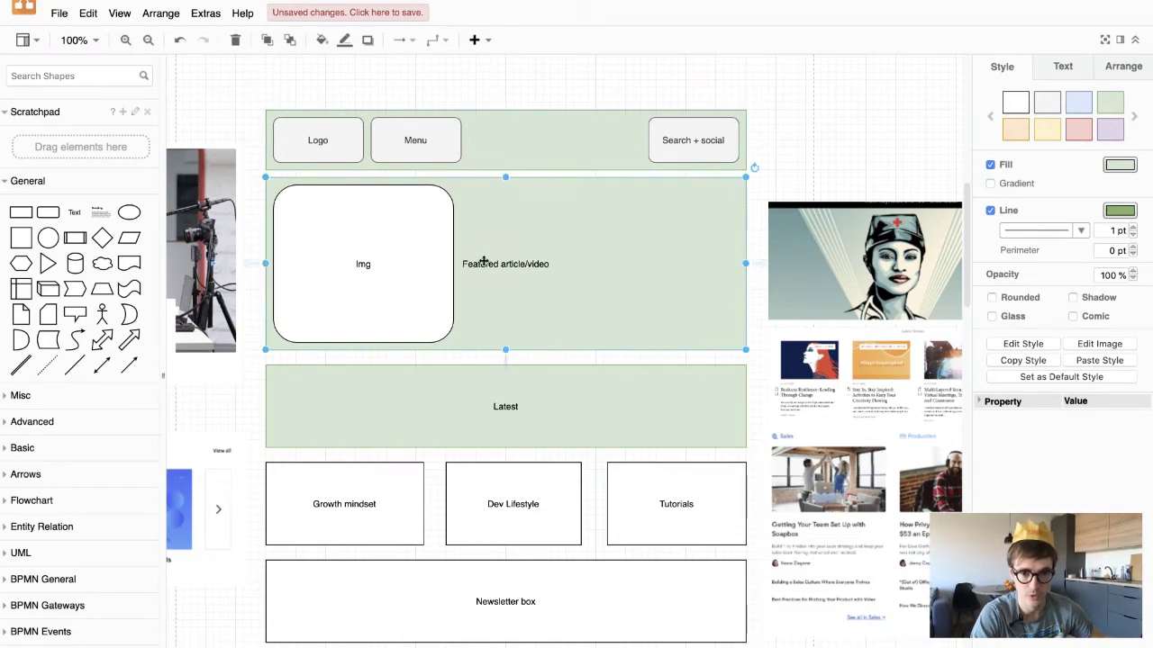
click(469, 391)
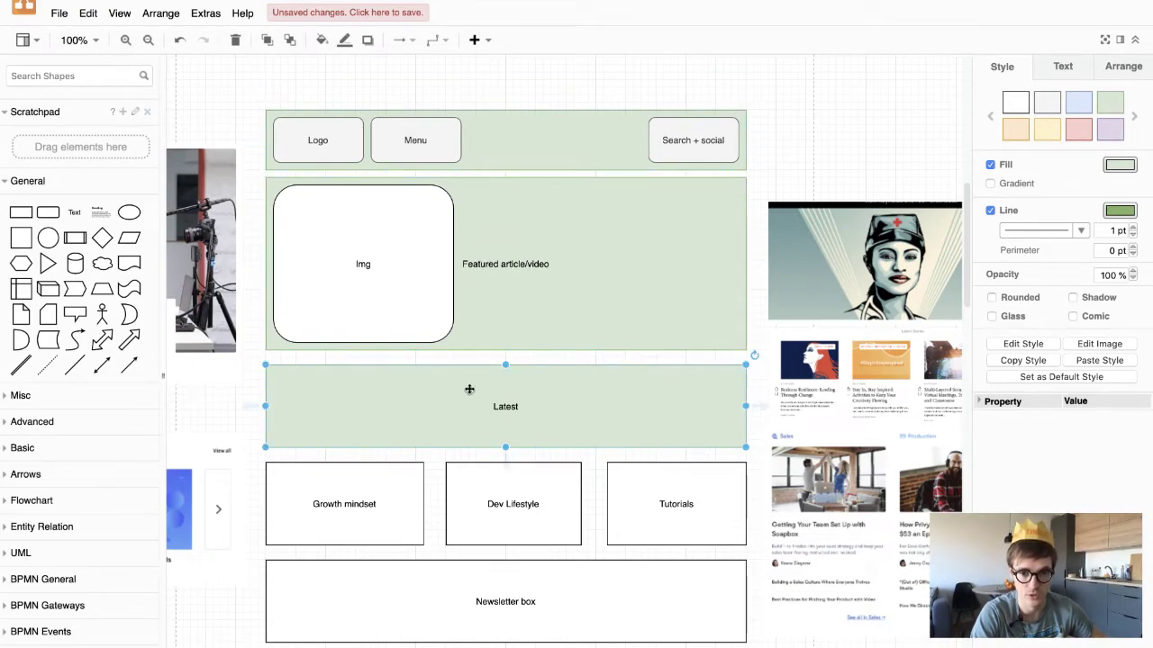
scroll(470, 389, down, 1)
scroll(469, 389, down, 1)
Return to Sketch and close the untitled document with the bitmap mockup, discarding it without saving
scroll(469, 389, left, 2)
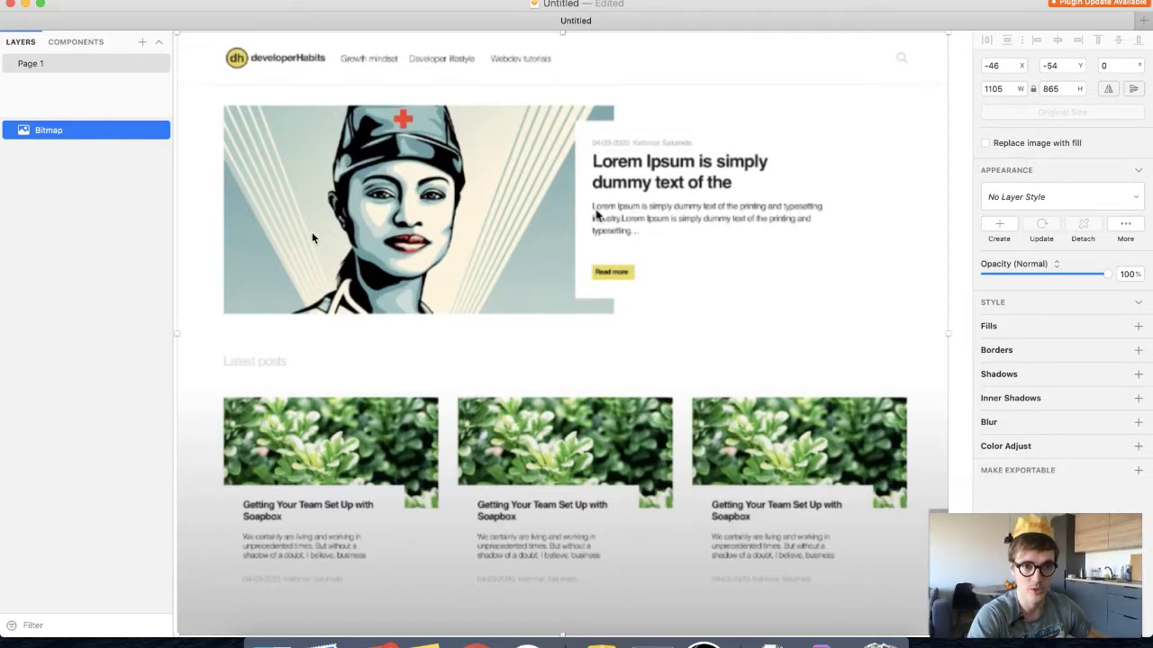
click(10, 4)
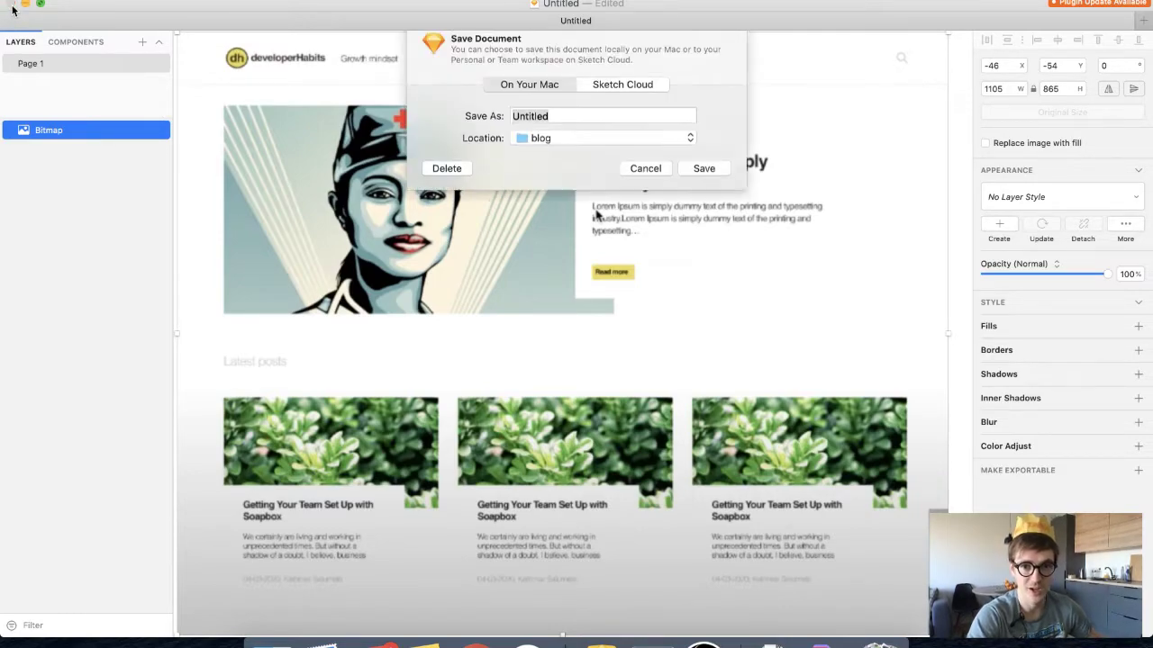
click(445, 175)
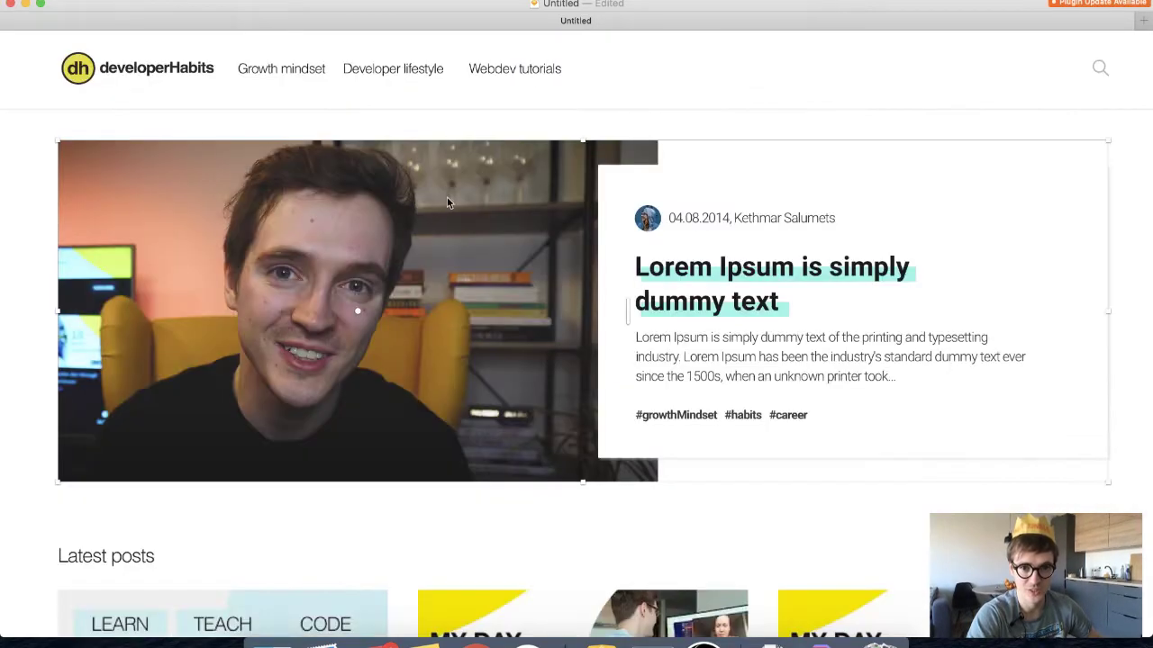
Examine the developerHabits homepage design, from the featured article card with its hashtags to the Latest posts cards
click(46, 172)
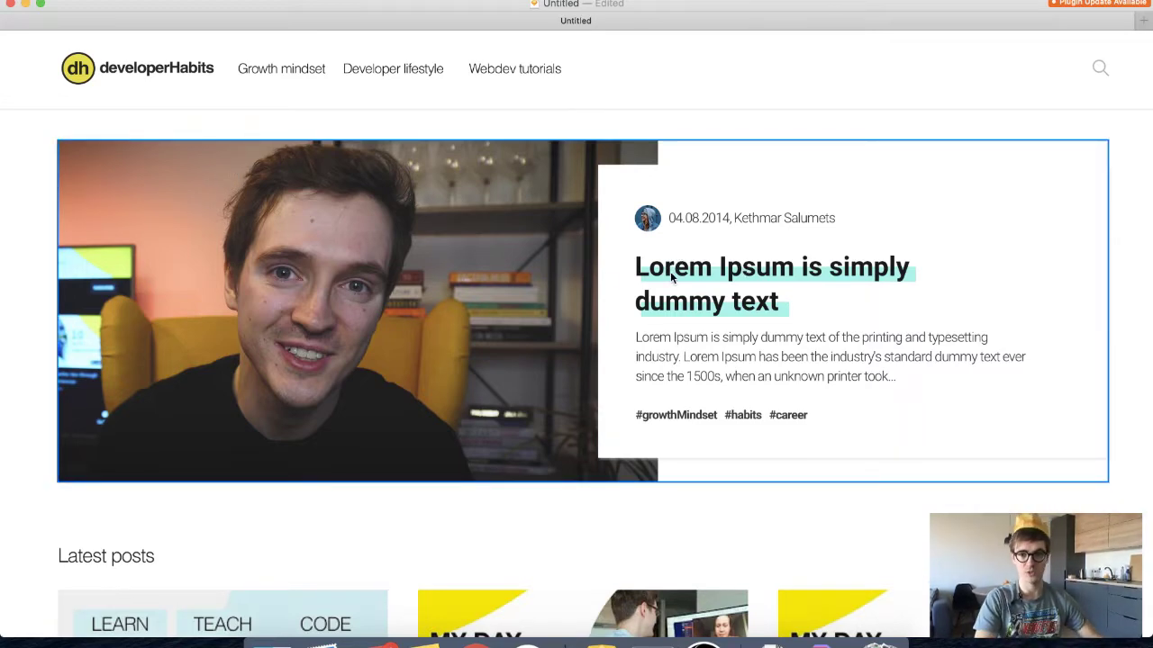
scroll(677, 272, down, 1)
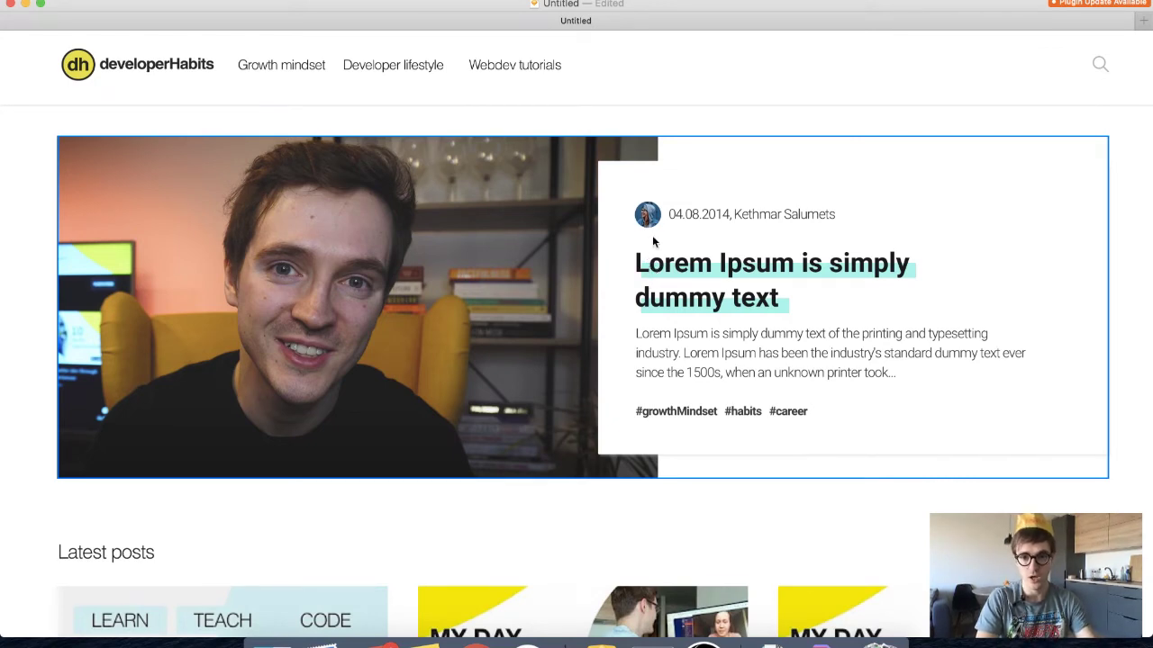
scroll(674, 396, down, 2)
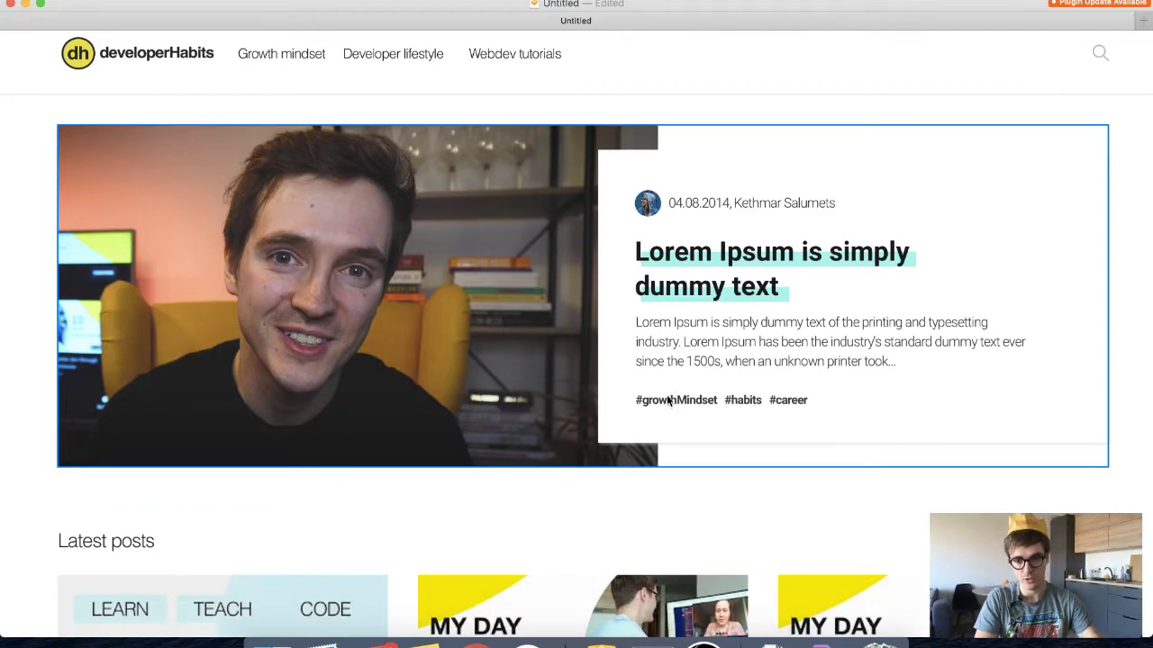
scroll(620, 385, down, 1)
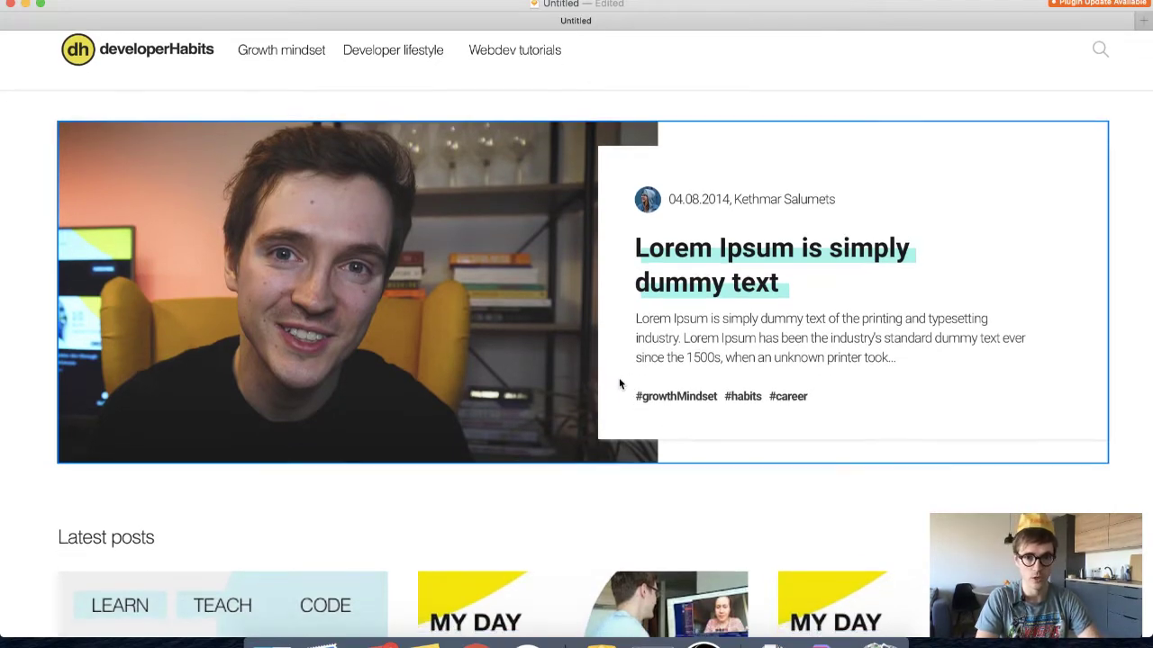
scroll(619, 385, down, 5)
scroll(619, 378, down, 3)
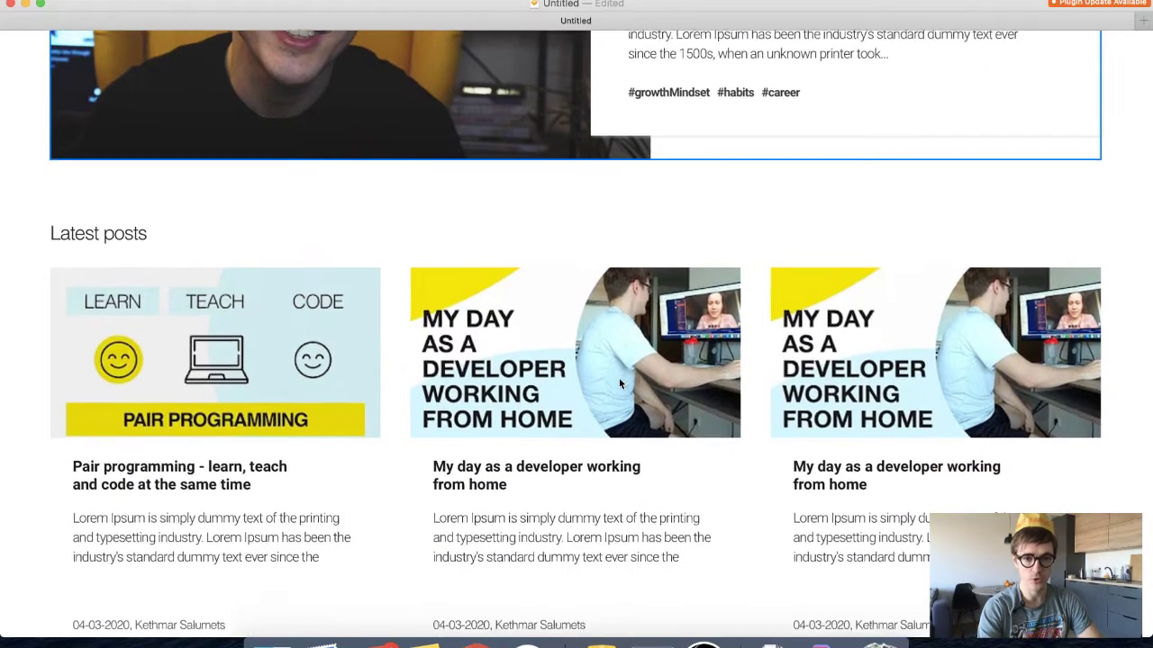
scroll(619, 378, up, 7)
scroll(618, 384, up, 1)
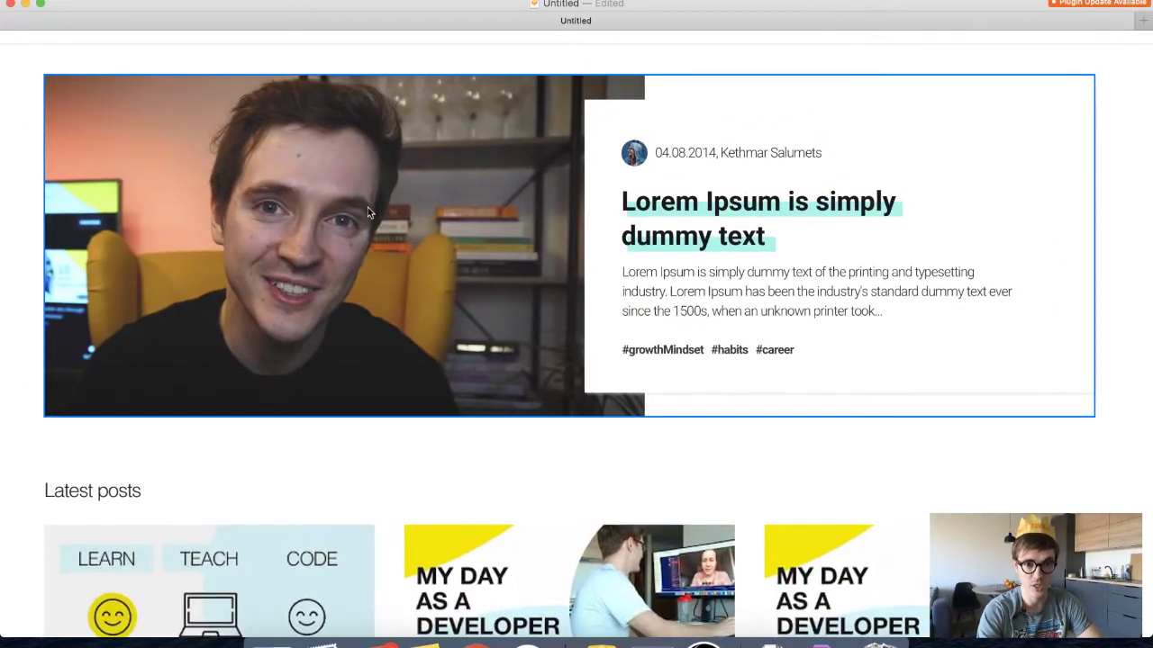
scroll(351, 232, down, 1)
scroll(351, 236, up, 1)
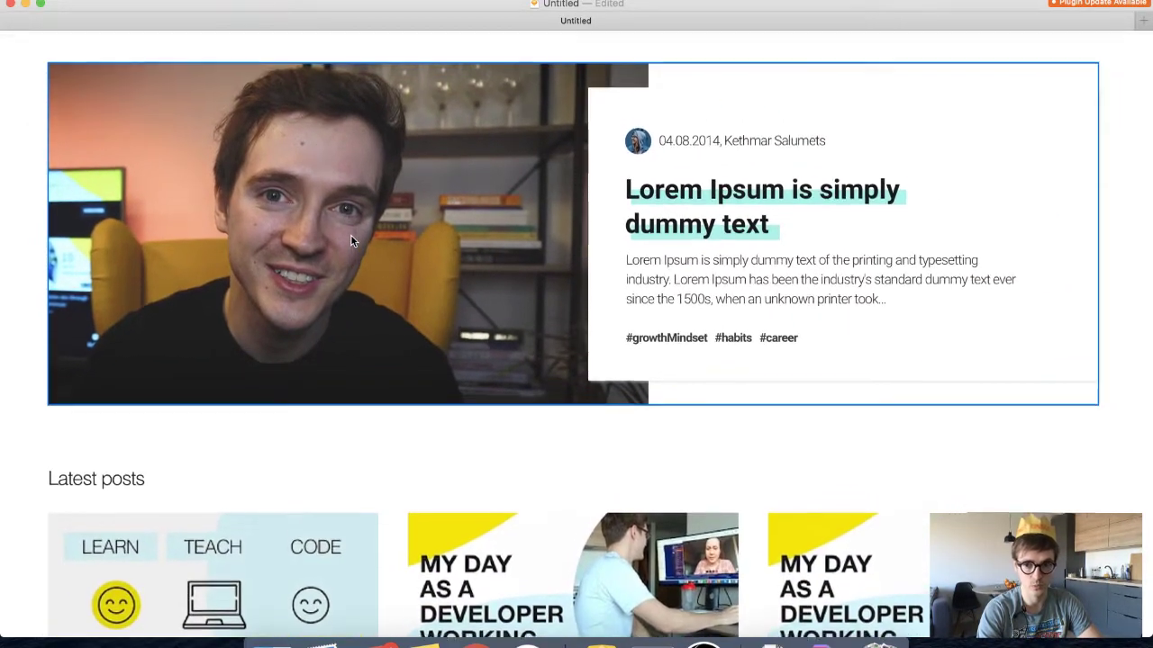
scroll(351, 236, up, 2)
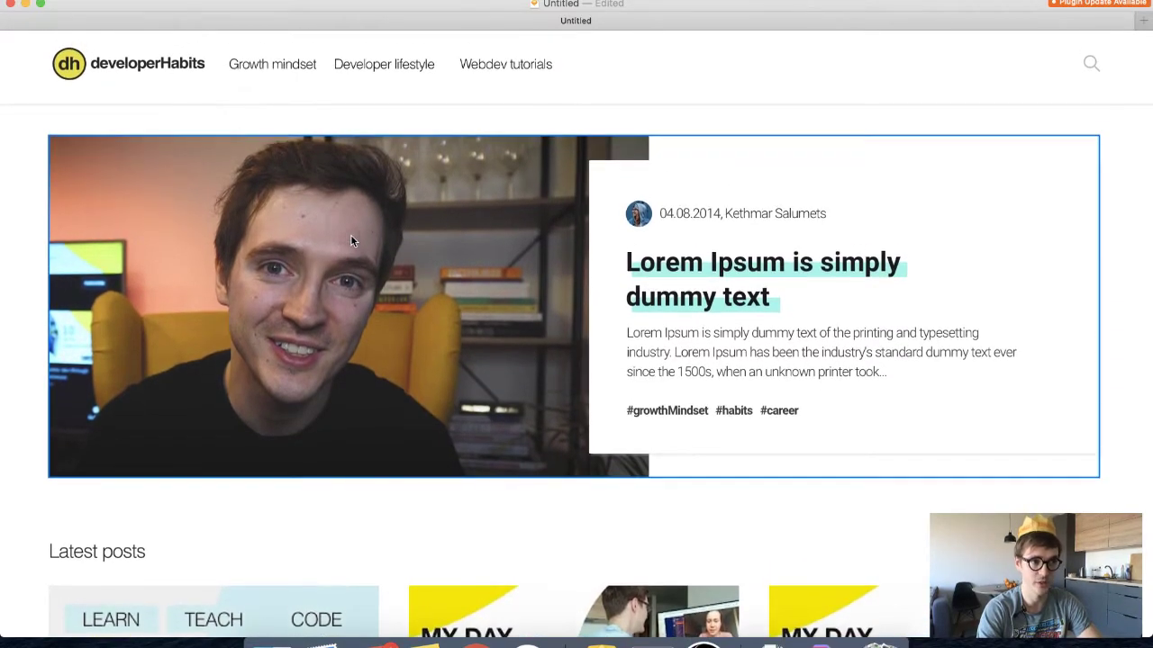
scroll(351, 236, down, 10)
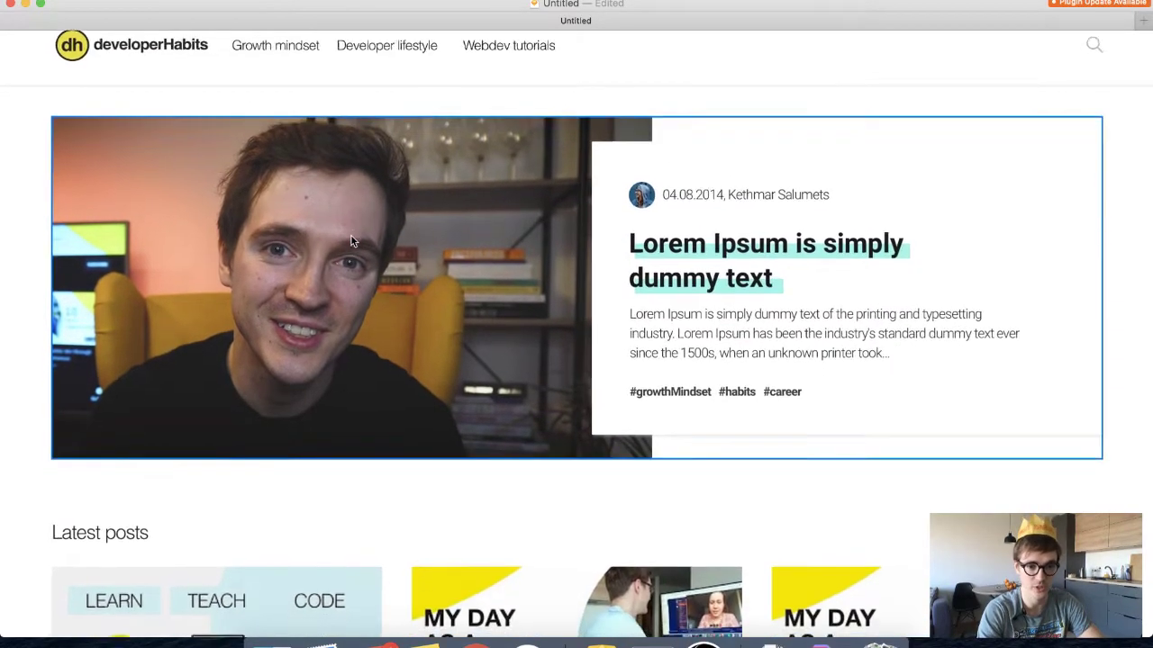
scroll(351, 241, down, 3)
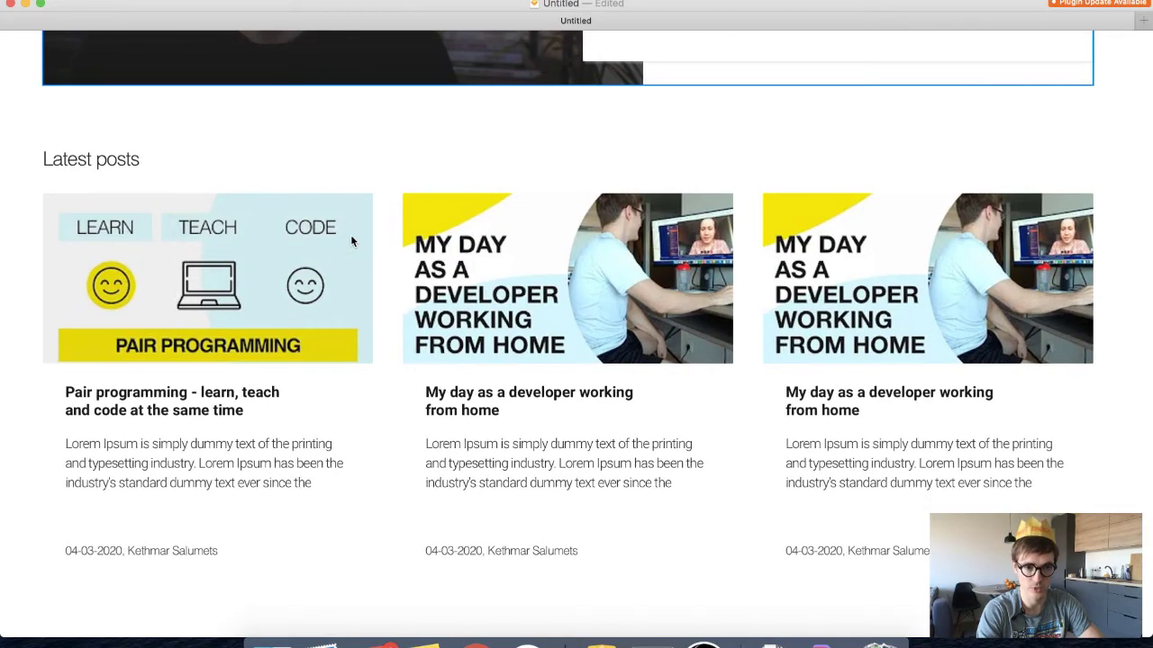
scroll(352, 241, down, 1)
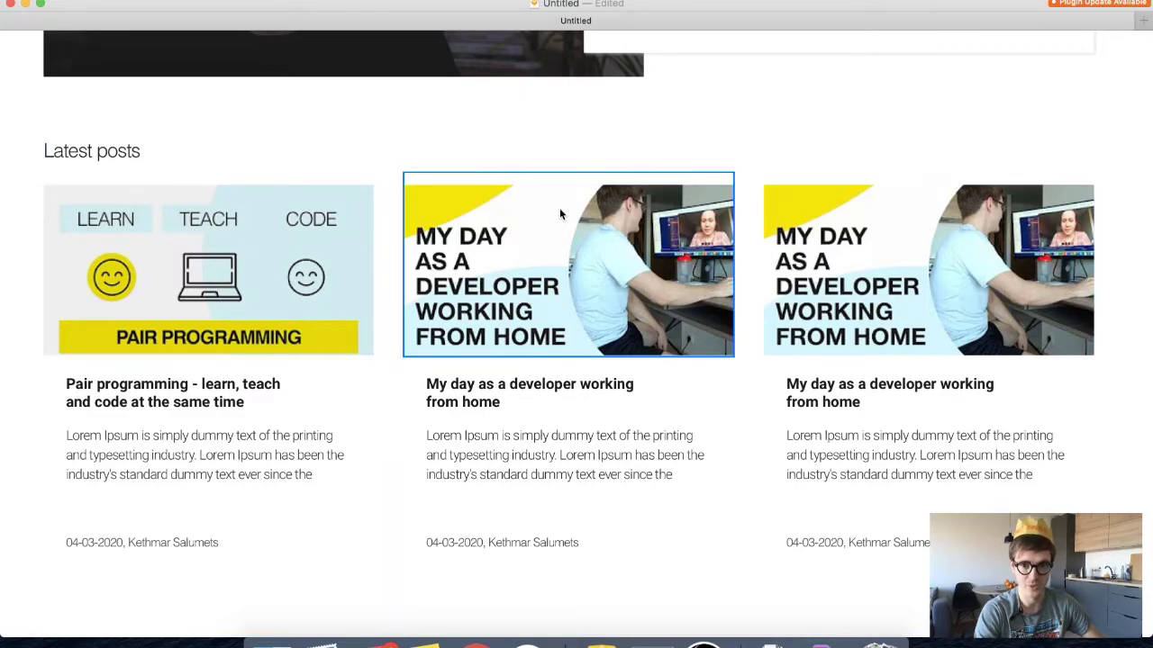
Review the homepage design from the header and featured article down to the Latest posts cards
scroll(559, 213, up, 2)
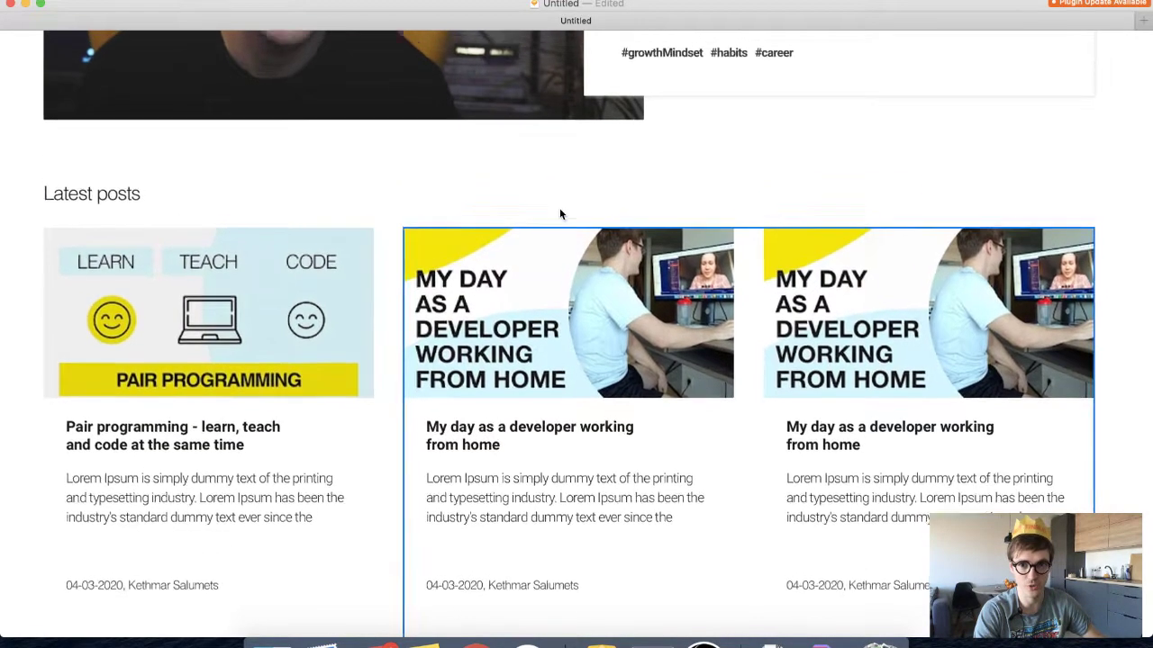
scroll(559, 214, up, 10)
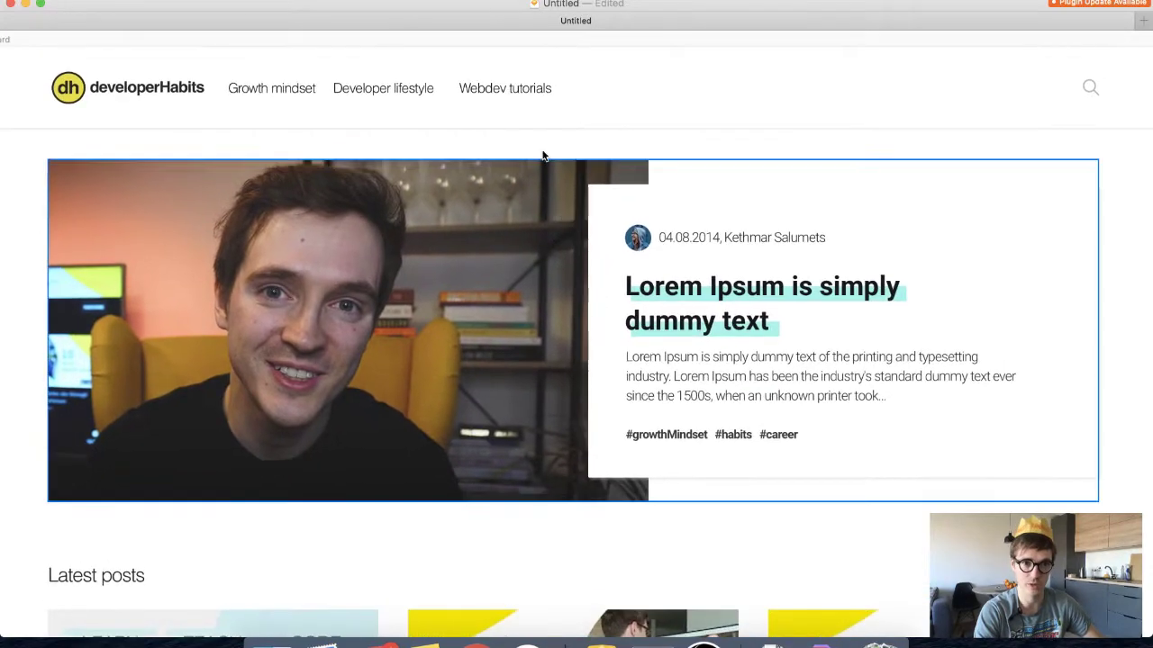
scroll(496, 271, down, 7)
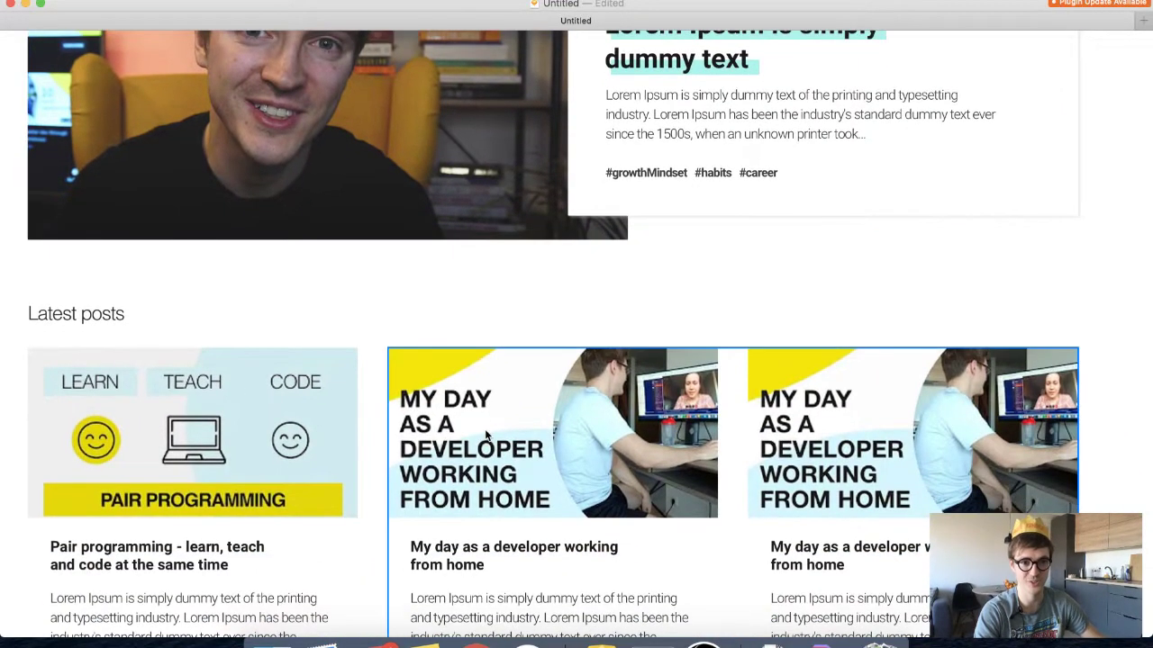
scroll(486, 431, down, 1)
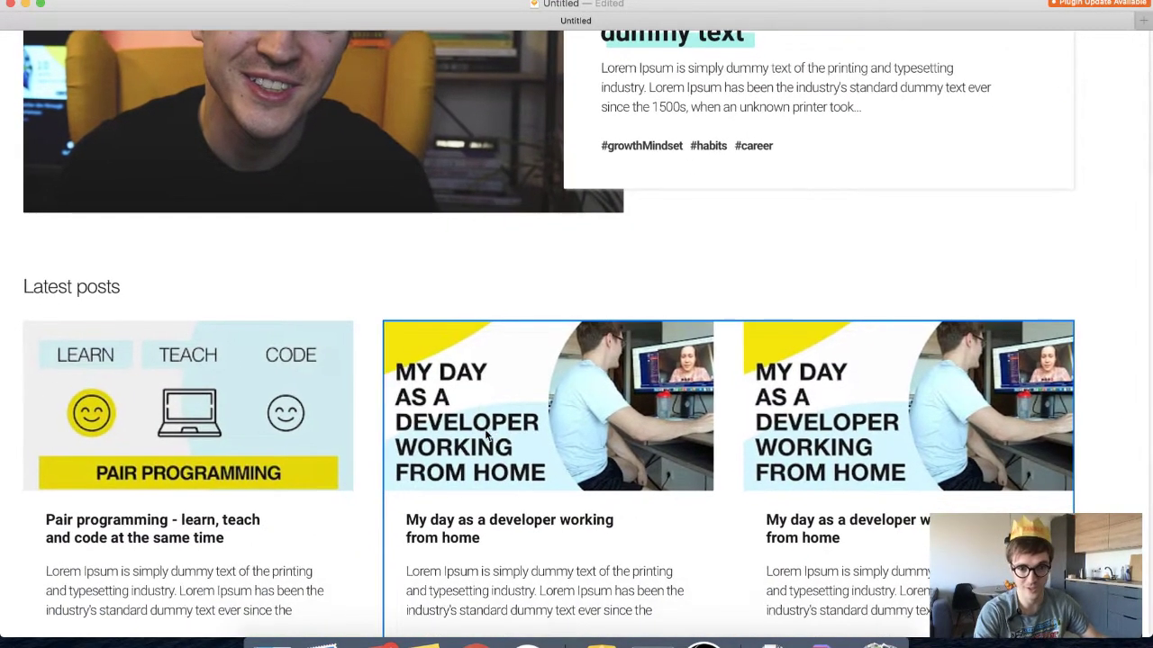
scroll(485, 431, up, 1)
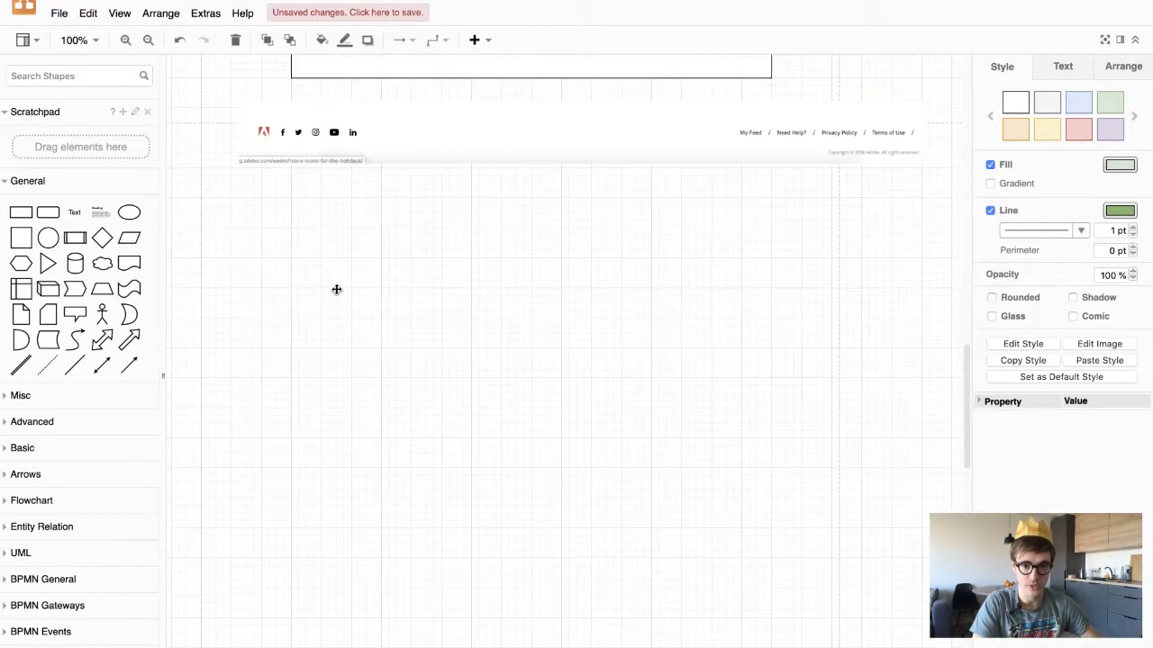
Switch to the draw.io wireframe and examine the three category boxes and the Newsletter box, About me and Footer blocks
scroll(336, 289, up, 10)
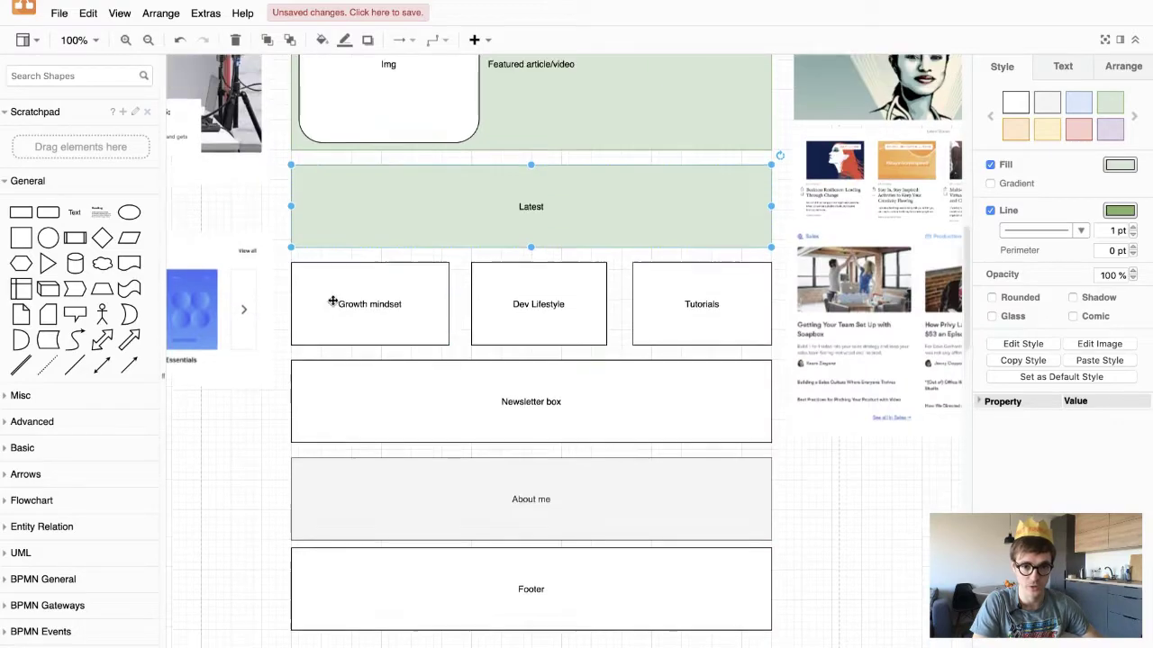
scroll(334, 312, down, 2)
scroll(334, 314, down, 1)
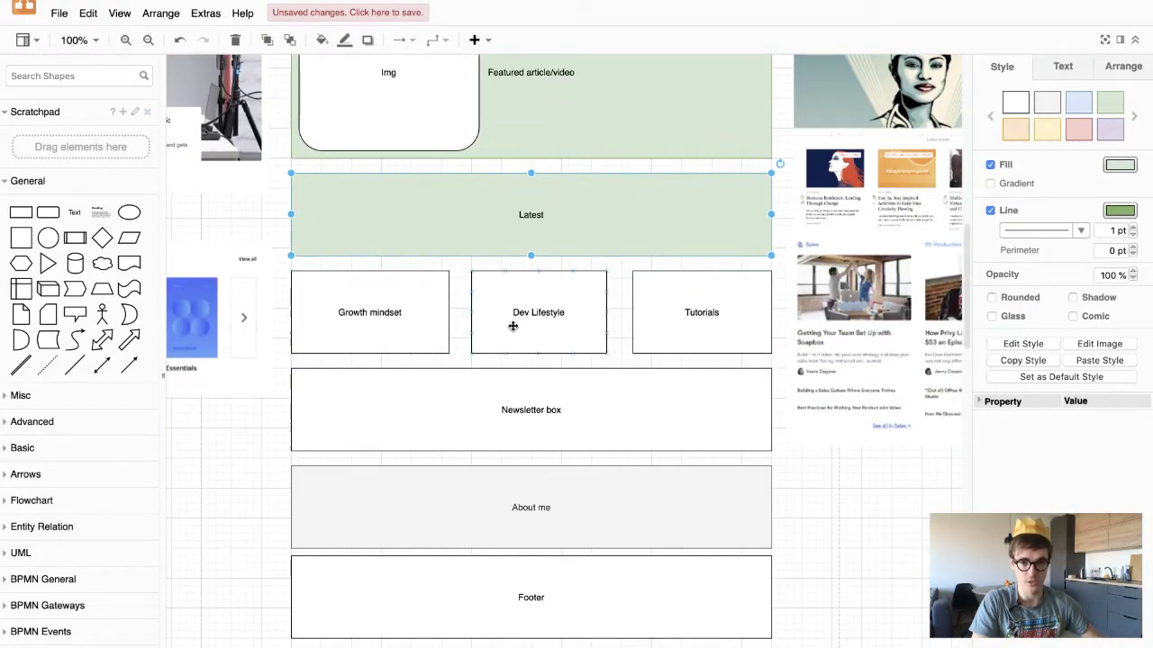
scroll(340, 313, down, 1)
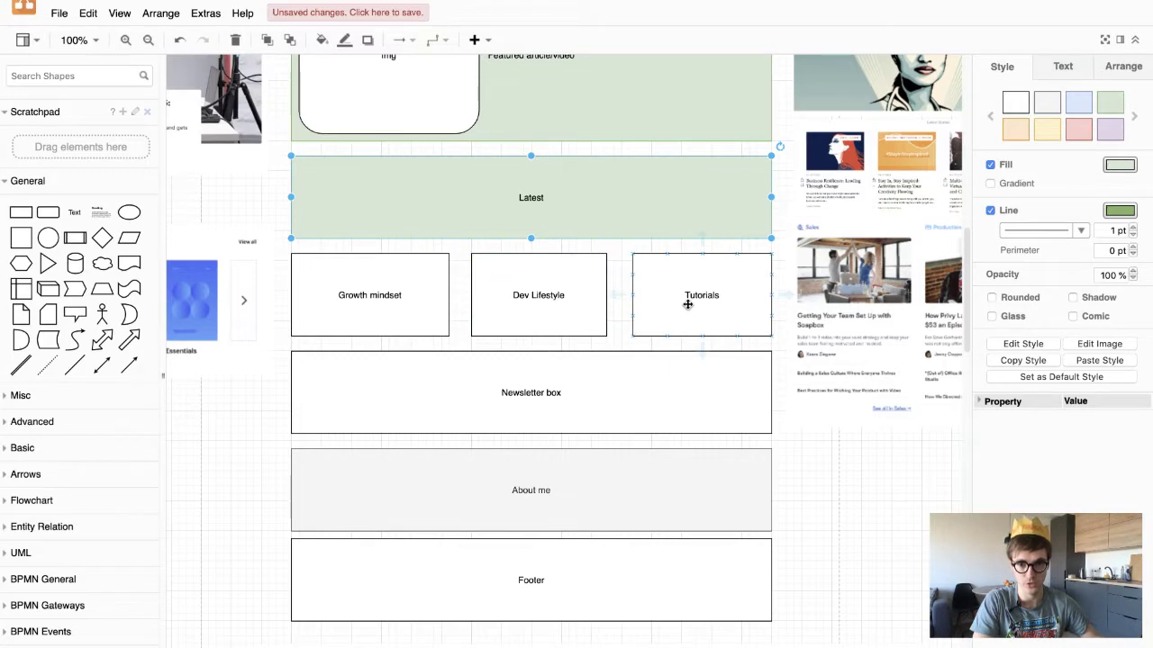
scroll(687, 305, up, 1)
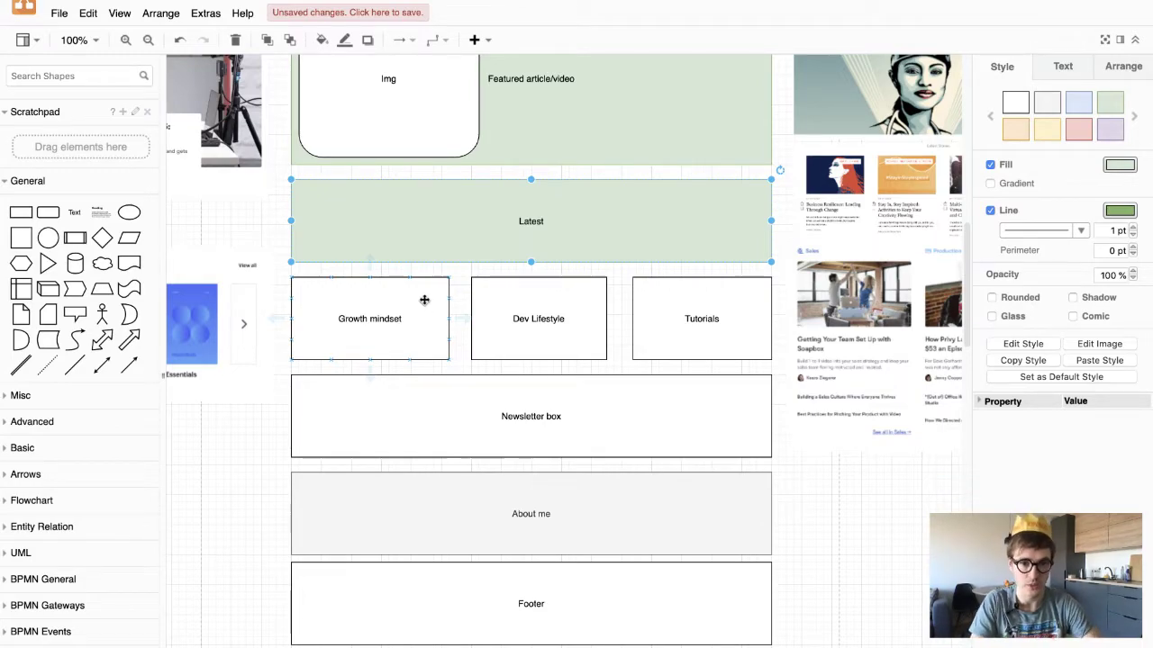
scroll(424, 300, down, 2)
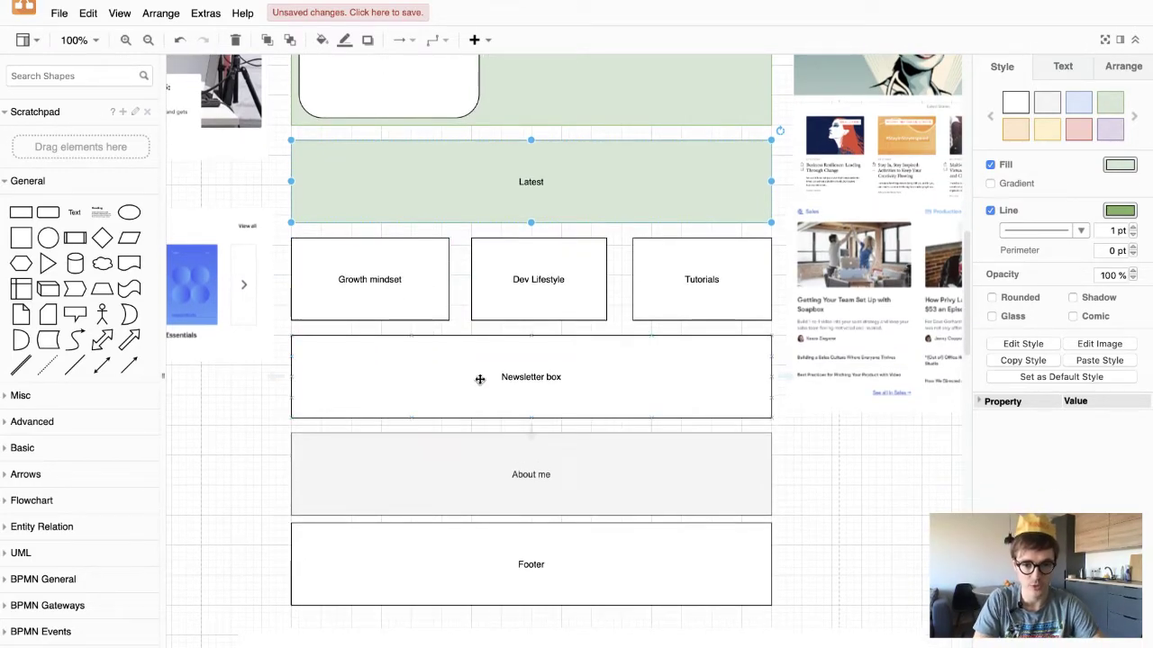
scroll(480, 379, down, 1)
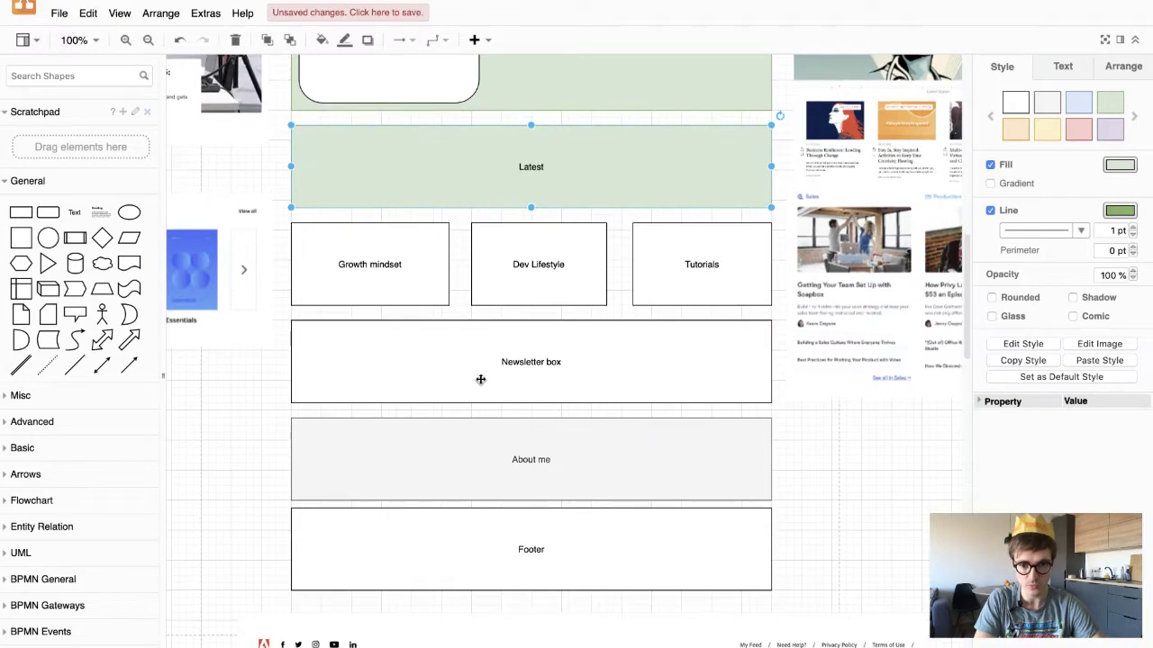
scroll(489, 462, down, 1)
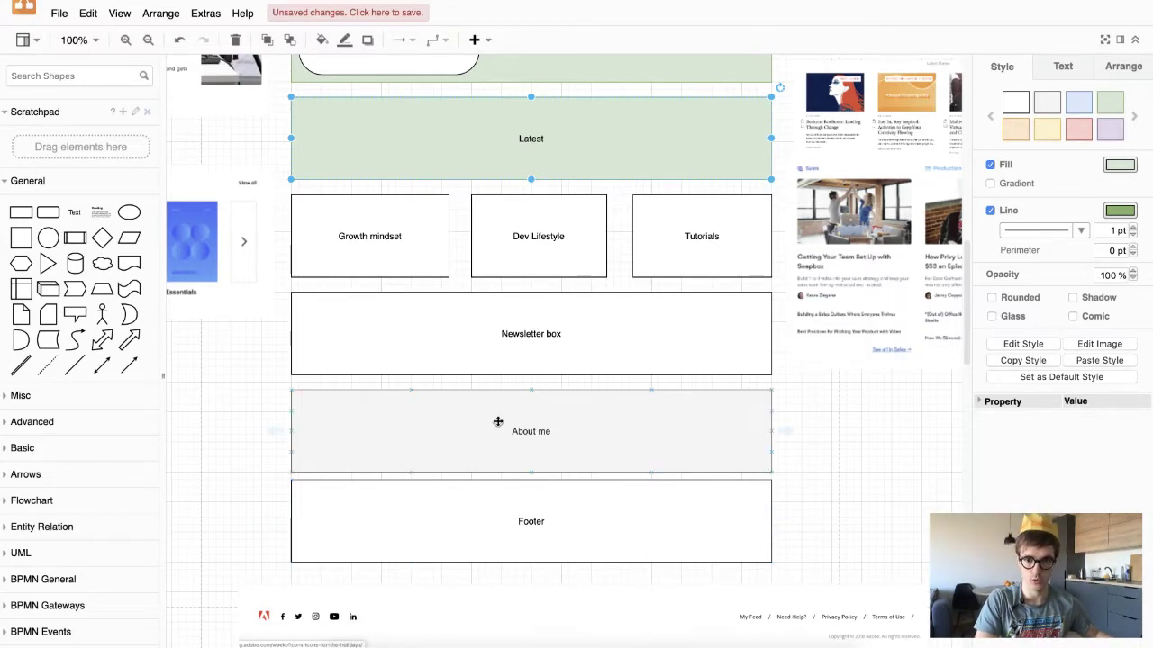
scroll(498, 421, up, 1)
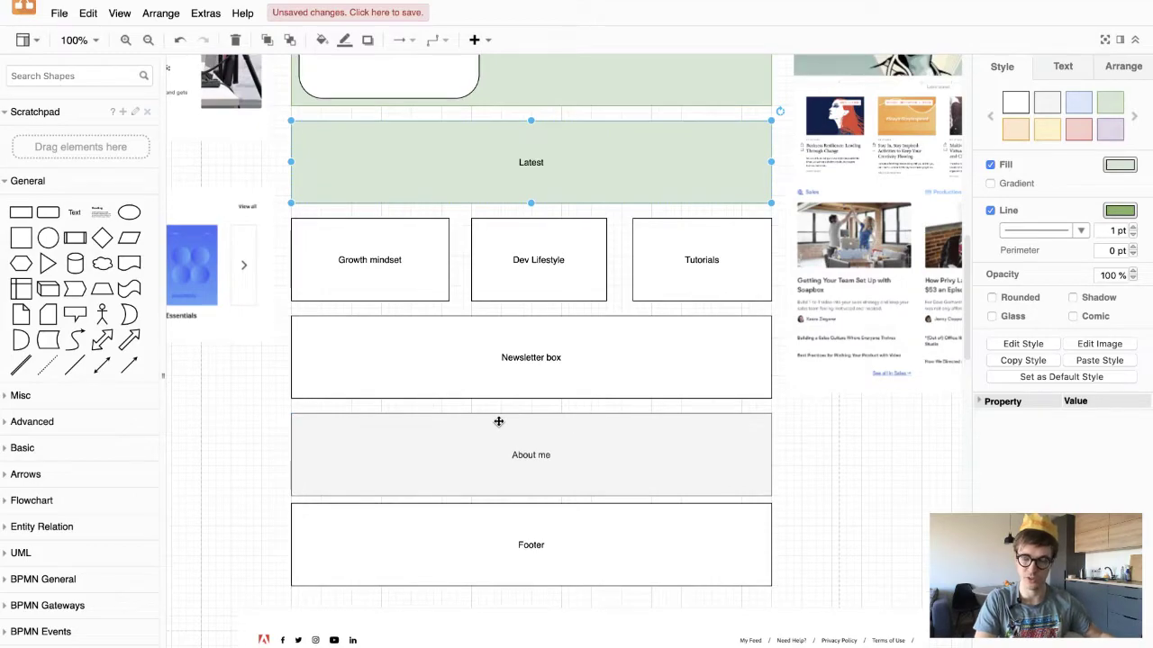
Select the Growth mindset box in the wireframe and review its row with Dev Lifestyle and Tutorials below the Latest block
scroll(498, 422, up, 10)
scroll(498, 419, down, 4)
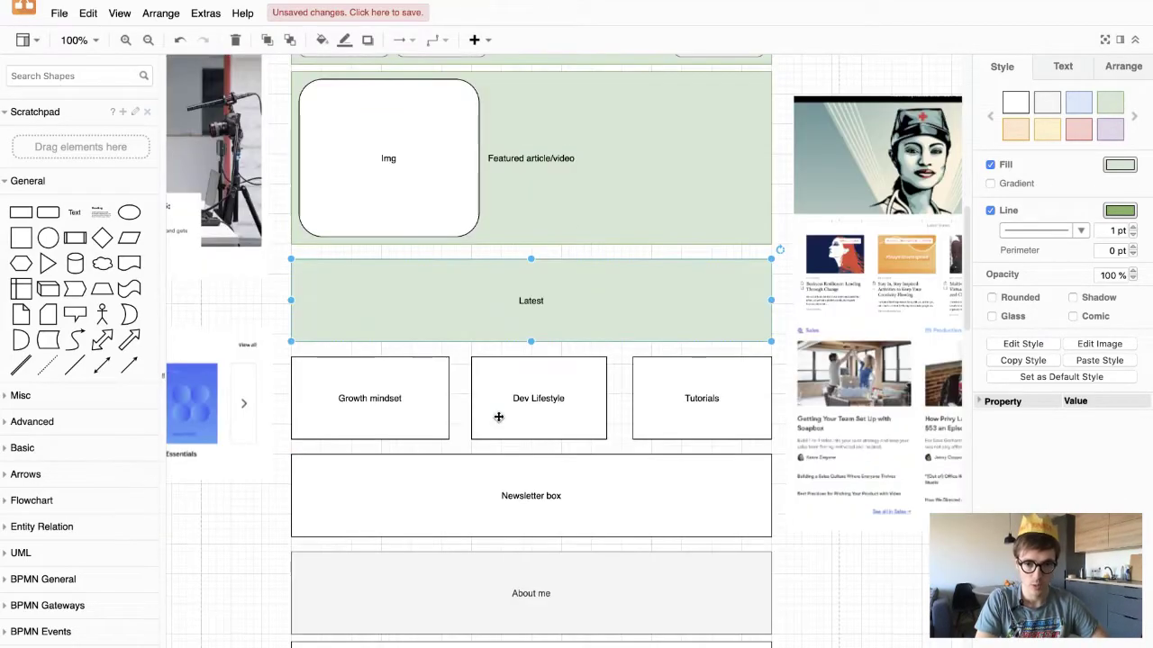
scroll(486, 406, down, 1)
scroll(360, 368, down, 1)
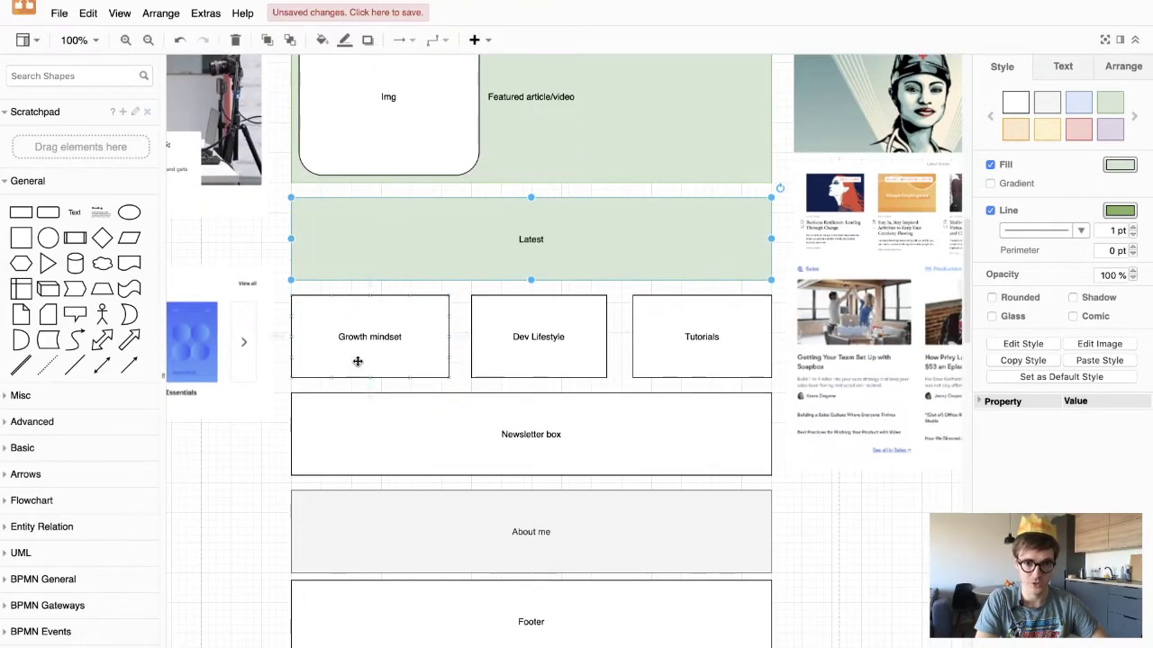
click(353, 359)
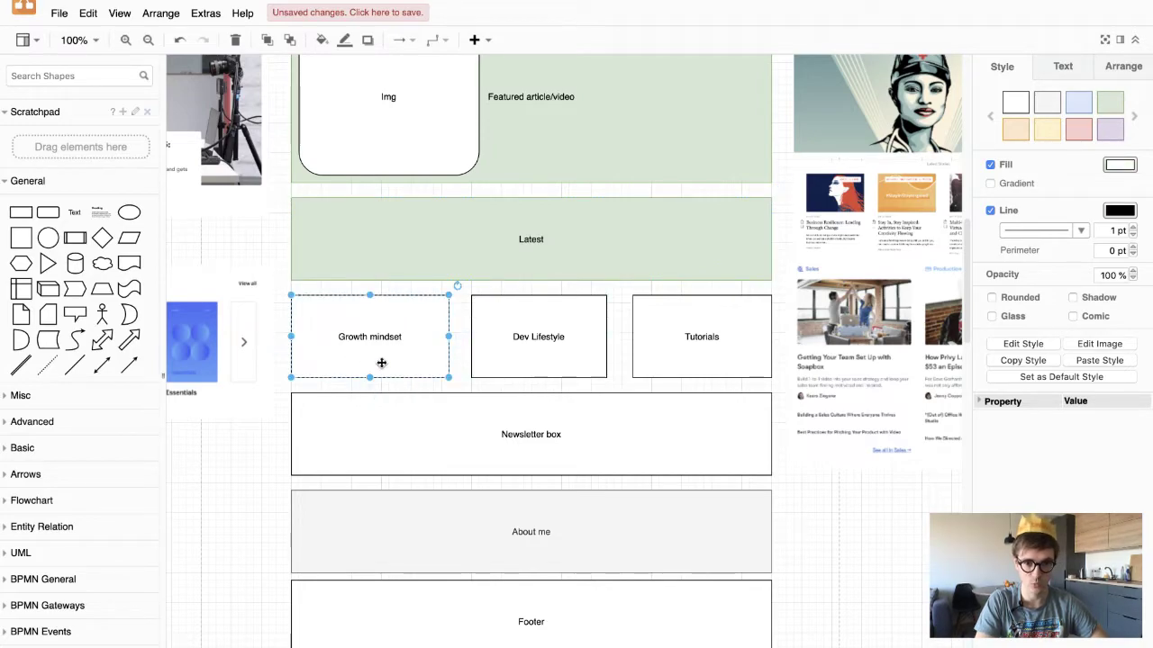
scroll(377, 358, down, 1)
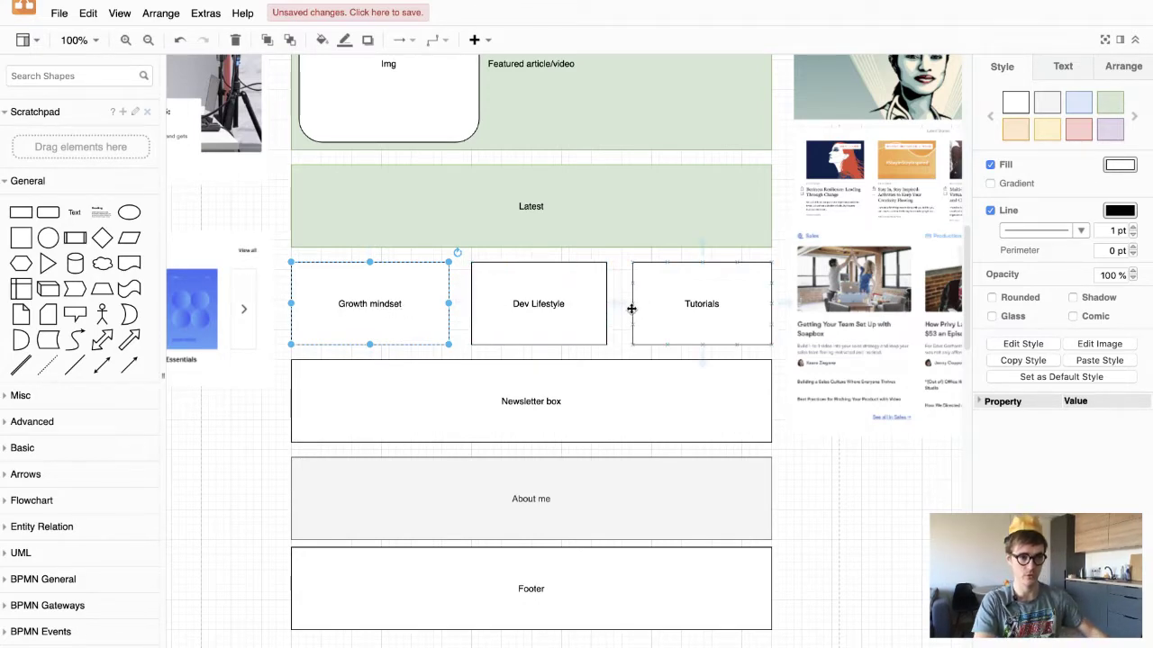
Switch back to Sketch and display the column layout over the featured article and Latest posts sections
key(ctrl+Left)
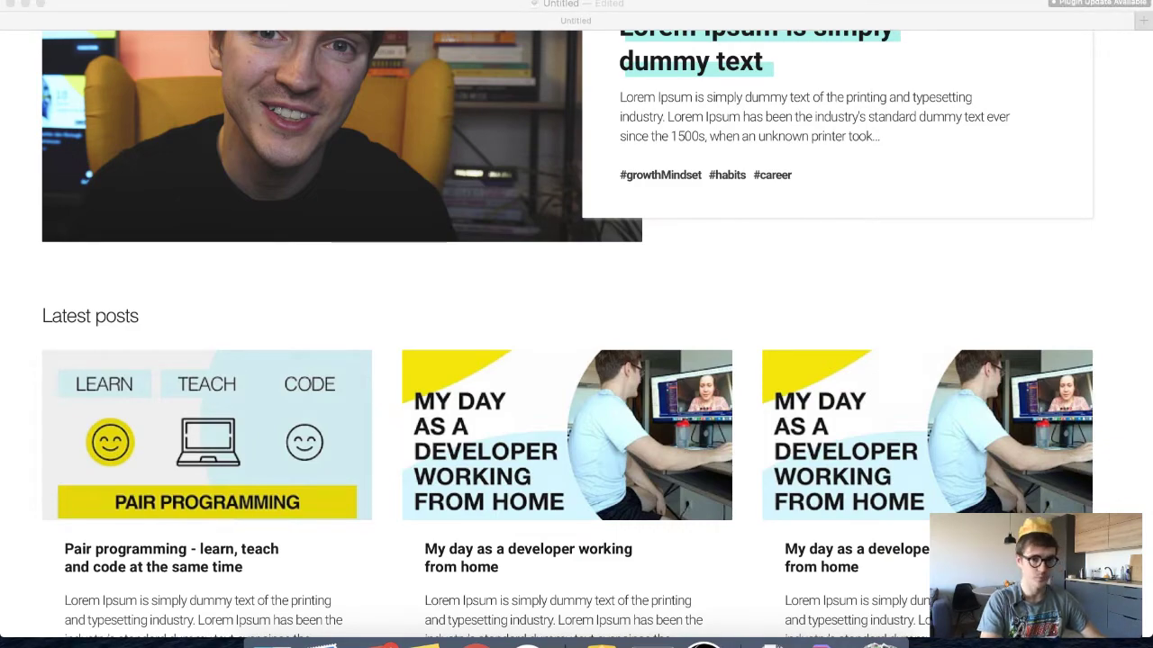
scroll(576, 324, down, 2)
scroll(519, 328, up, 2)
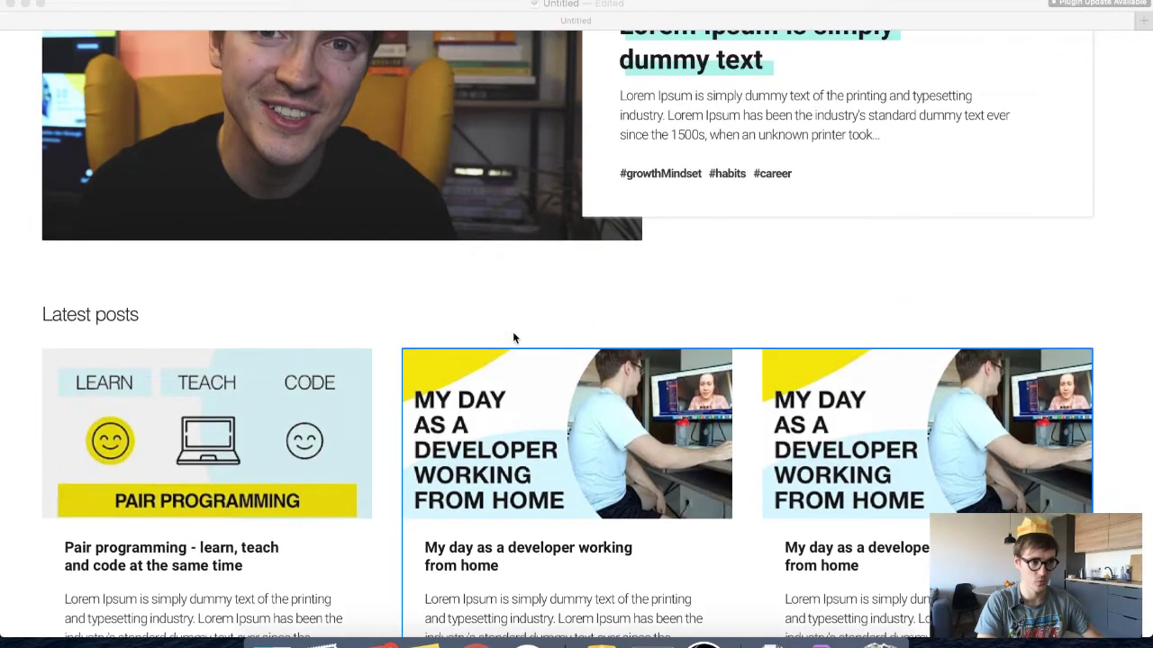
scroll(514, 335, up, 3)
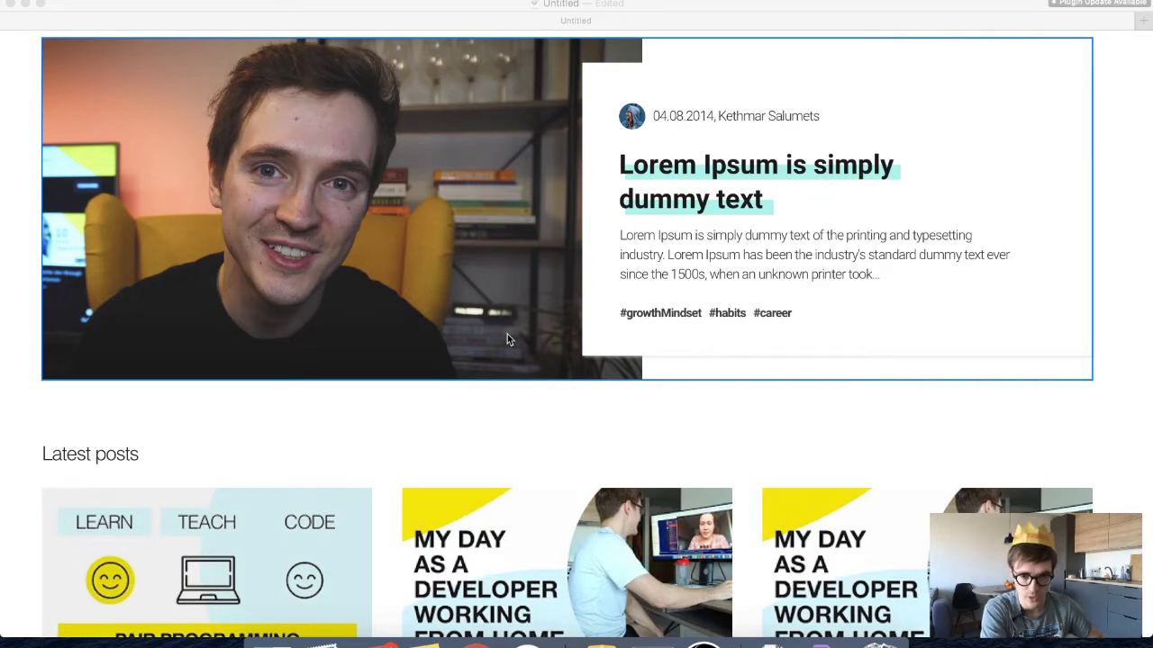
click(540, 330)
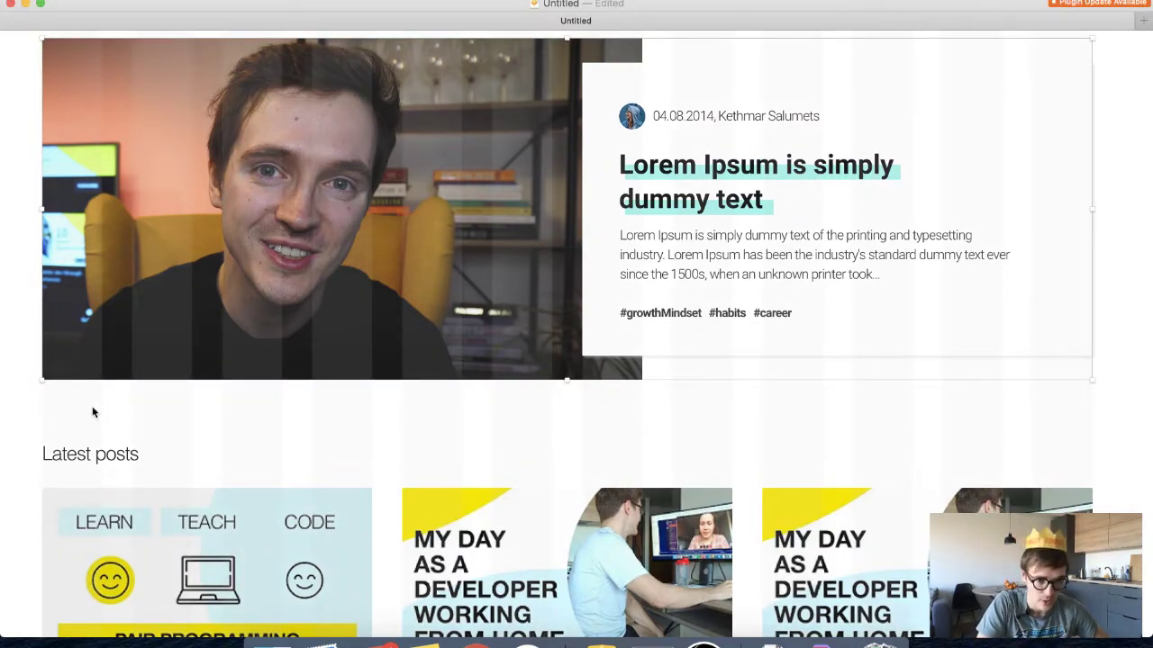
scroll(1005, 434, down, 3)
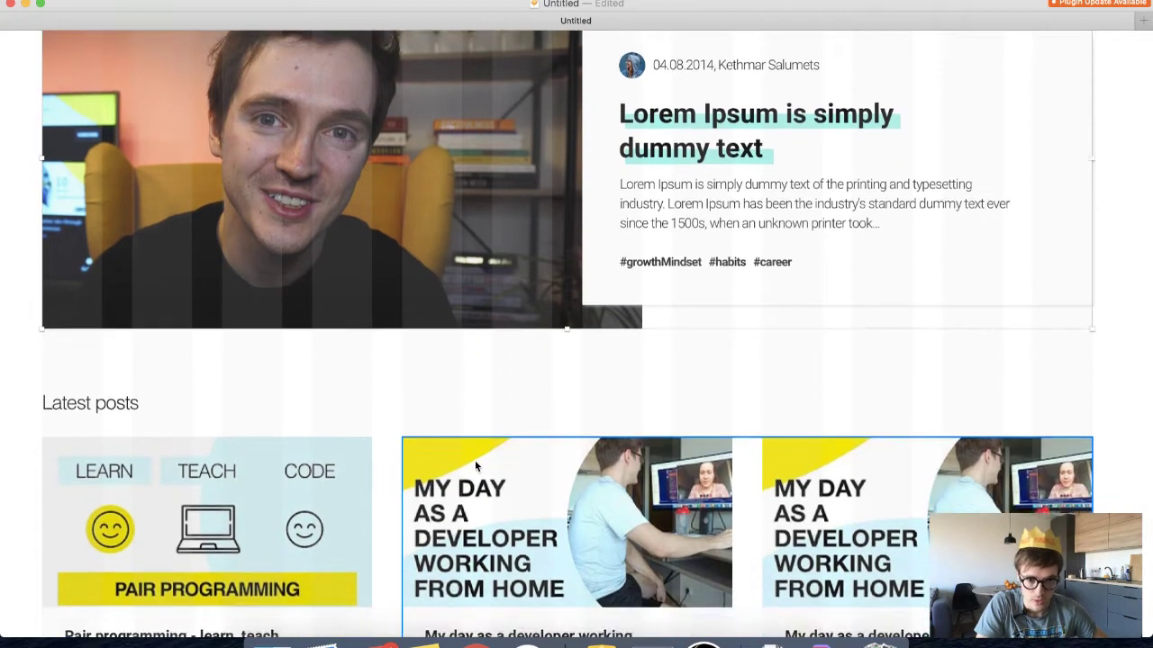
scroll(474, 460, down, 5)
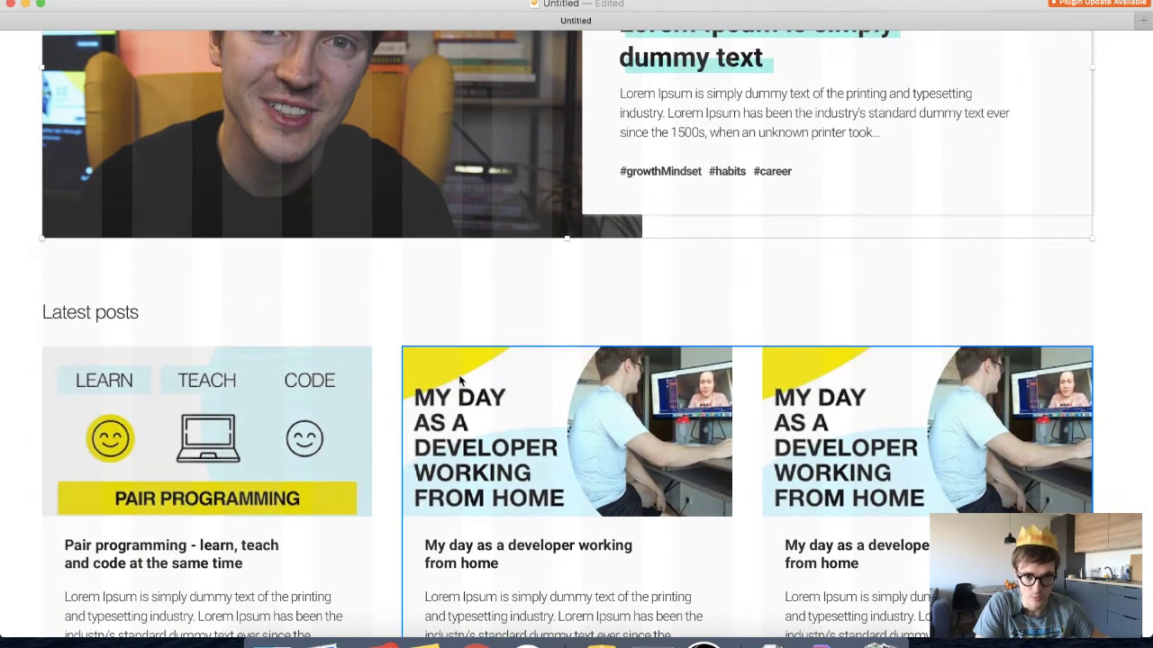
scroll(313, 293, down, 2)
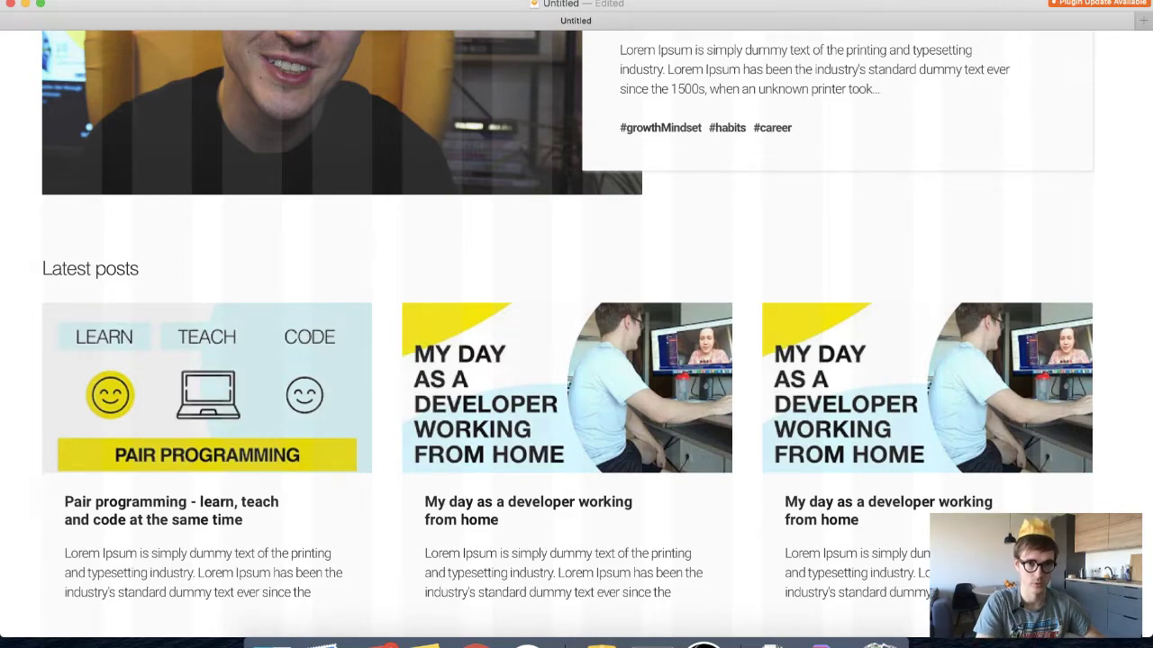
Show the layers sidebar and the inspector in the Sketch window
click(411, 0)
mouse_move(454, 0)
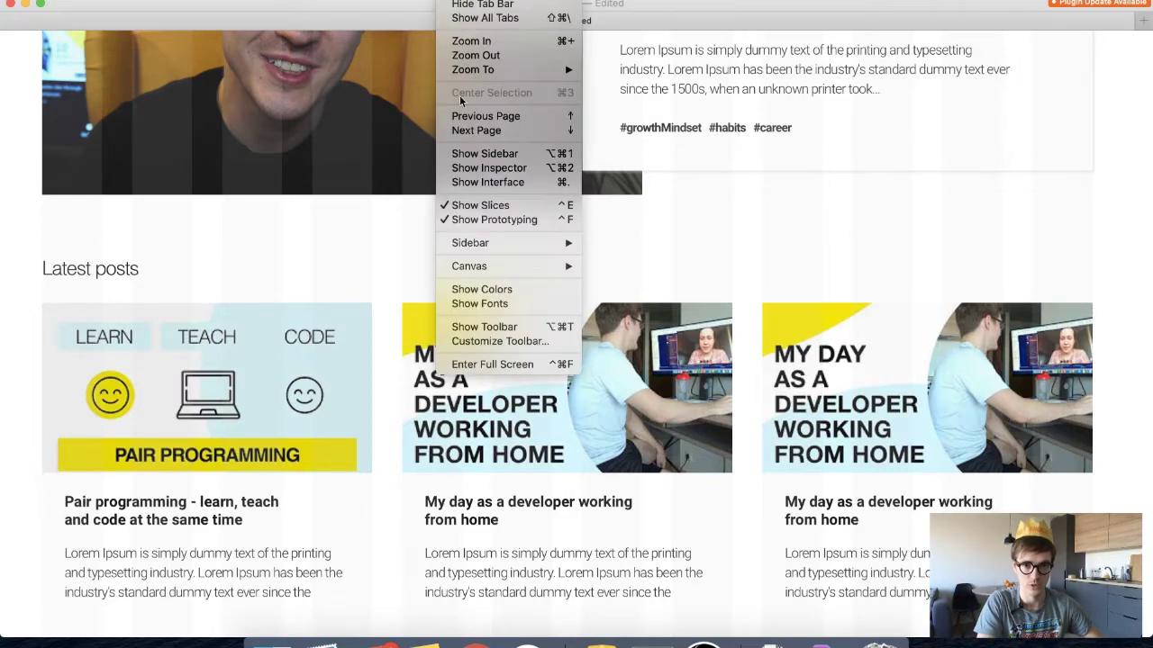
click(496, 154)
click(459, 5)
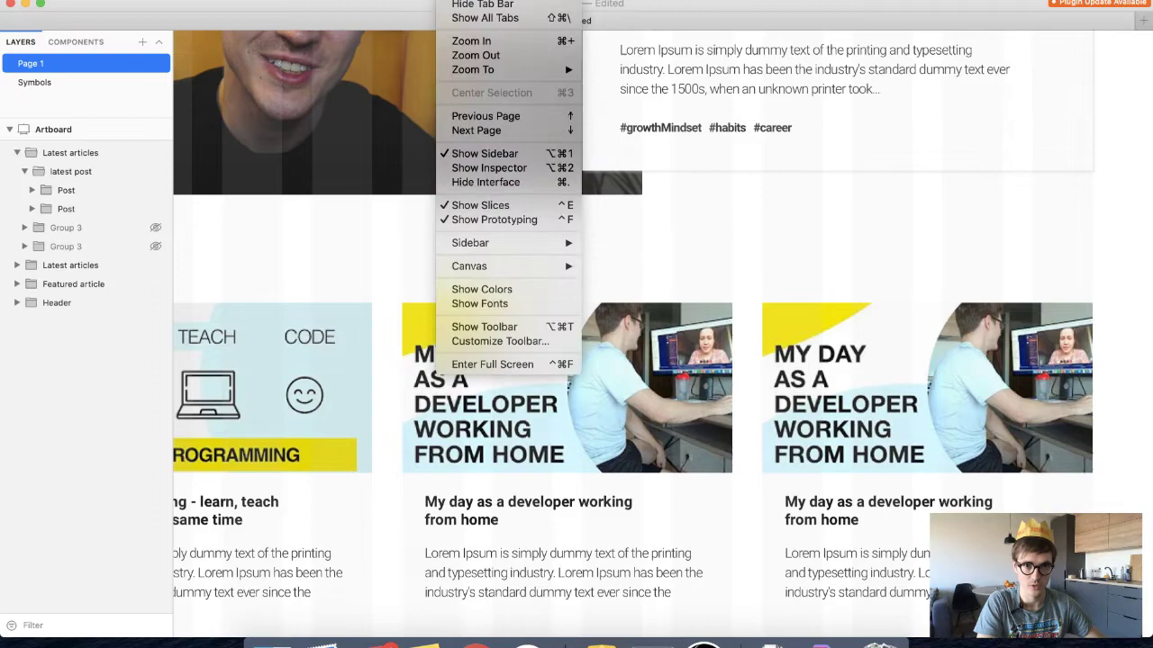
click(493, 169)
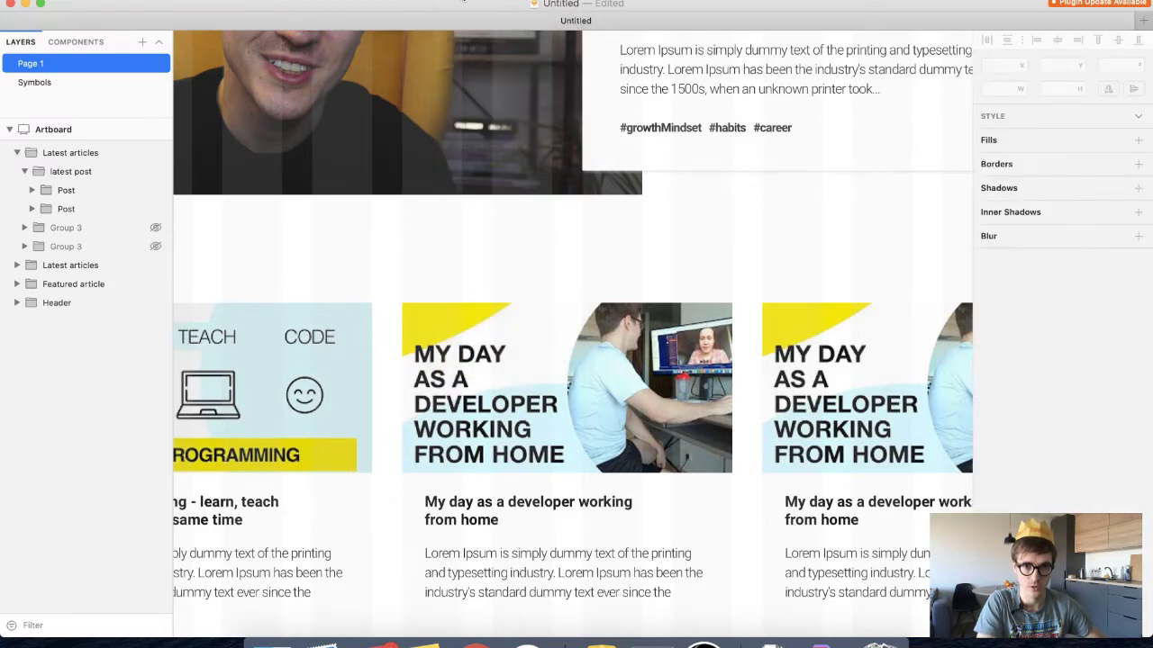
Show the toolbar in the Sketch window
click(462, 2)
mouse_move(486, 241)
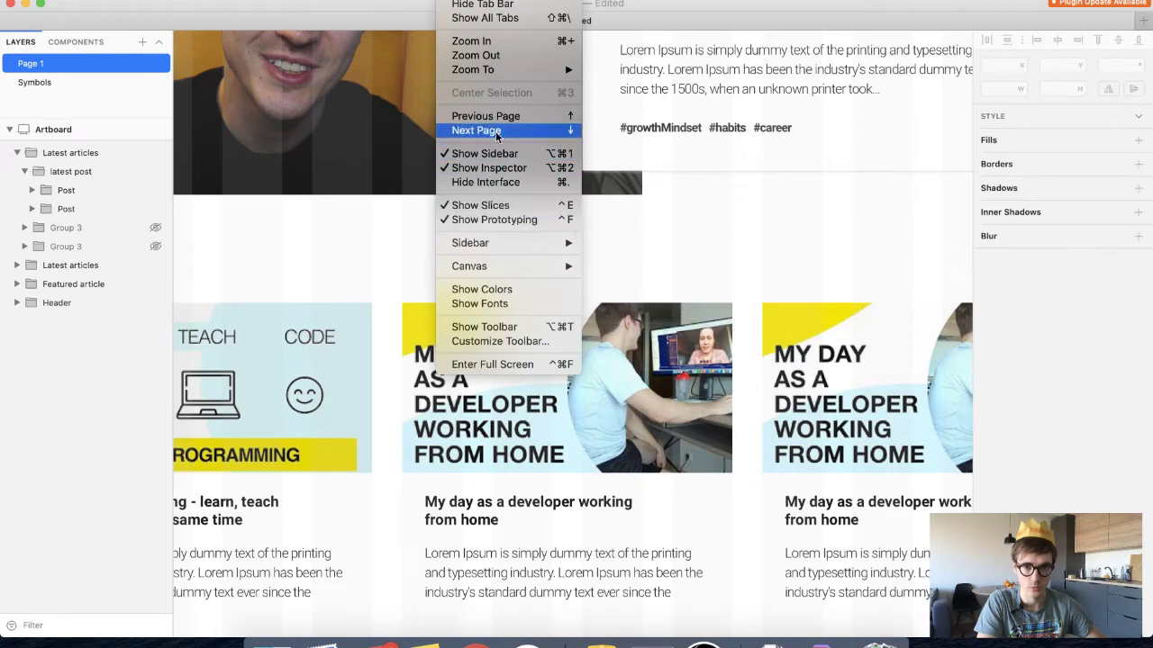
mouse_move(356, 1)
mouse_move(212, 1)
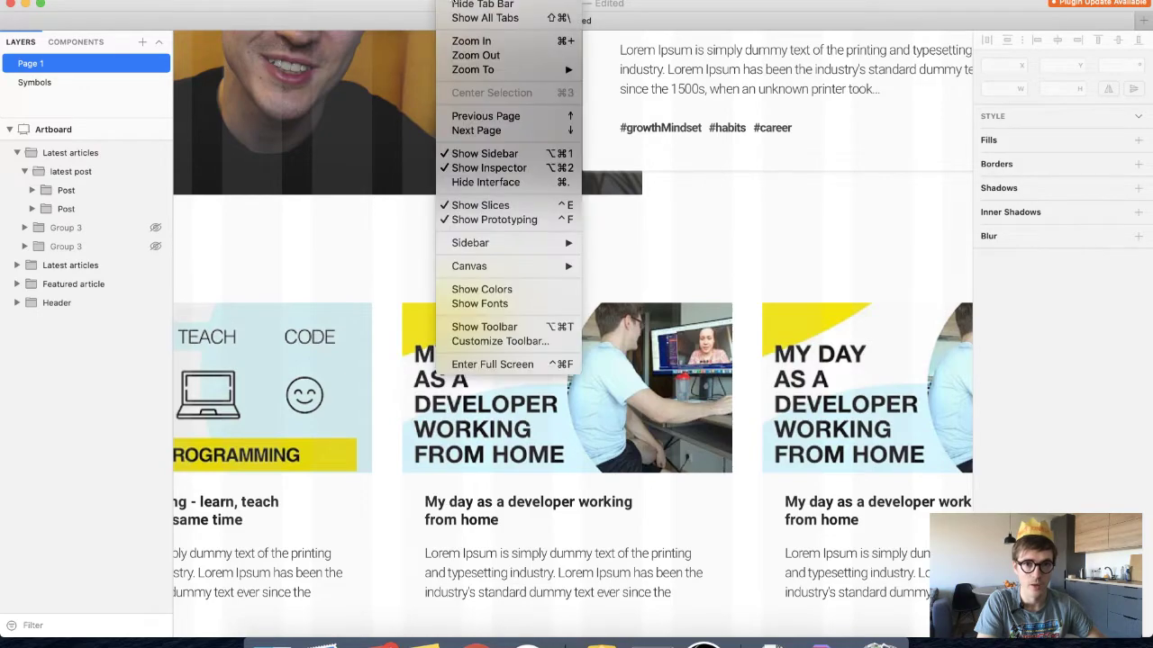
mouse_move(494, 1)
mouse_move(455, 1)
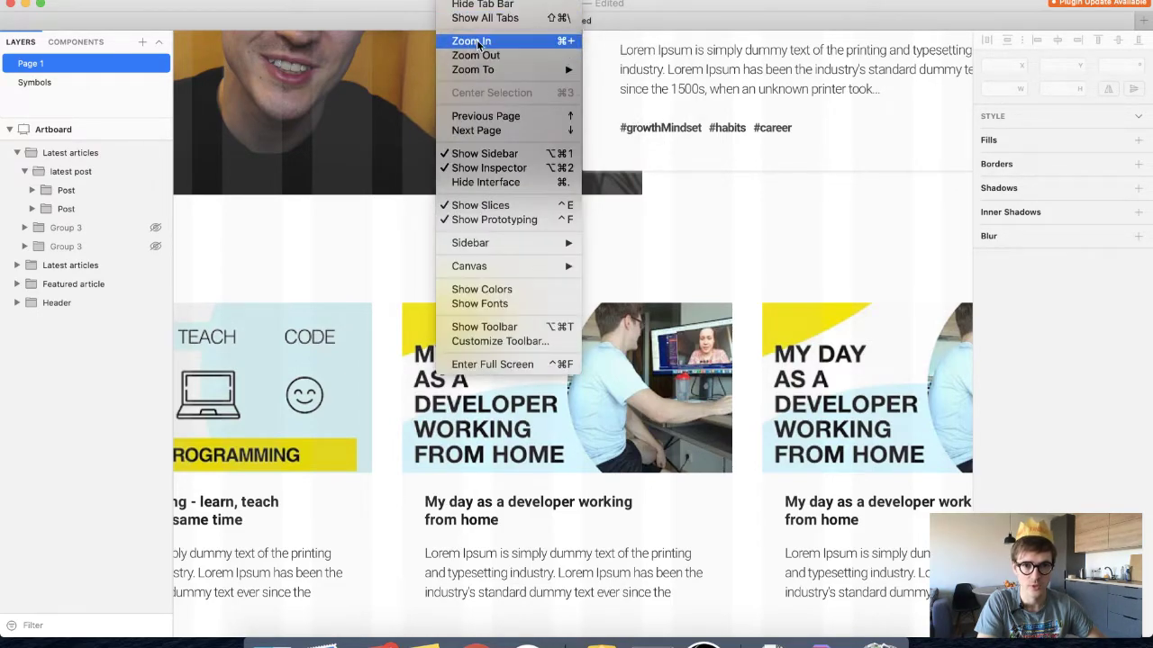
click(521, 324)
Set the artboard height to 2000 to make room below the Latest posts section
scroll(520, 317, down, 5)
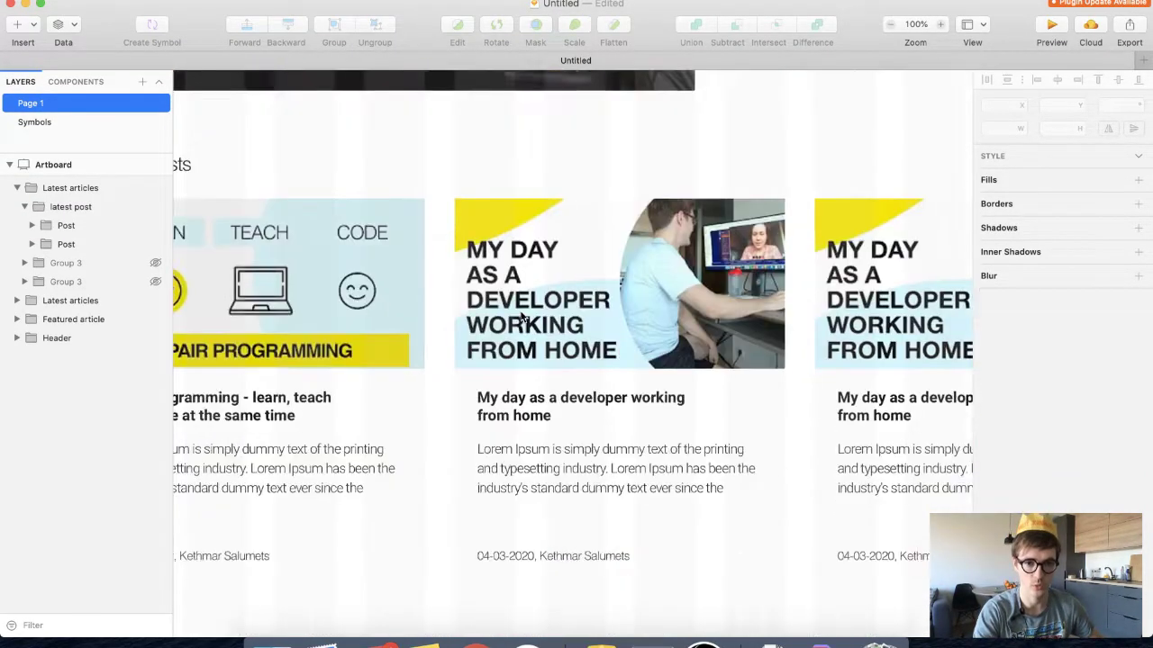
scroll(521, 317, down, 3)
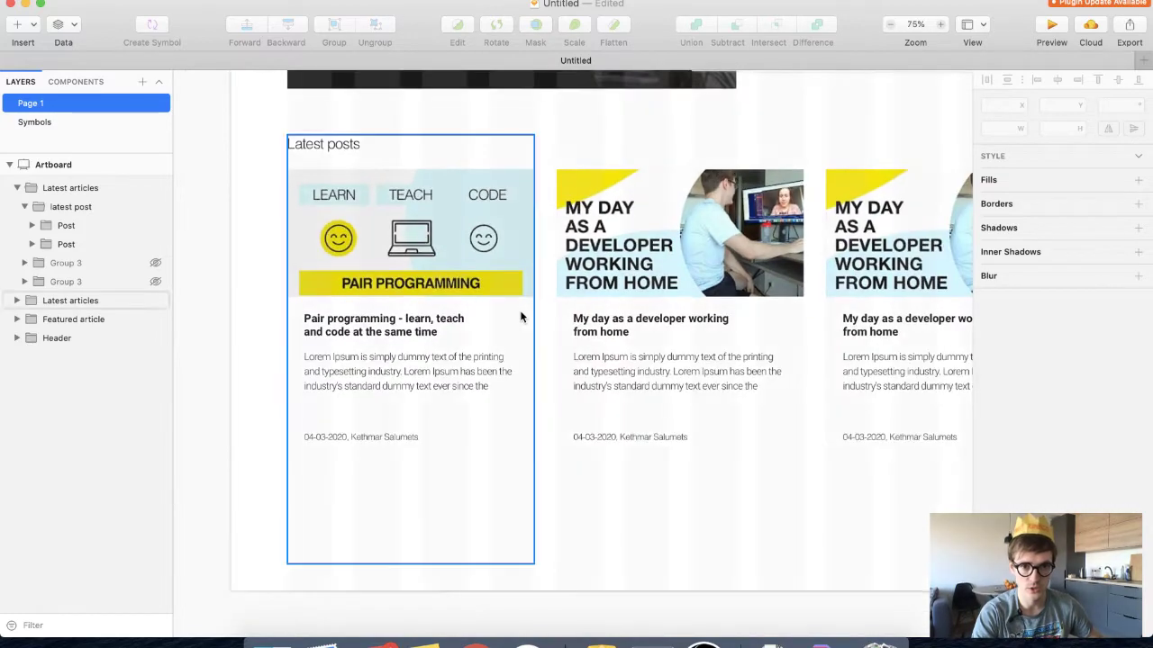
click(72, 165)
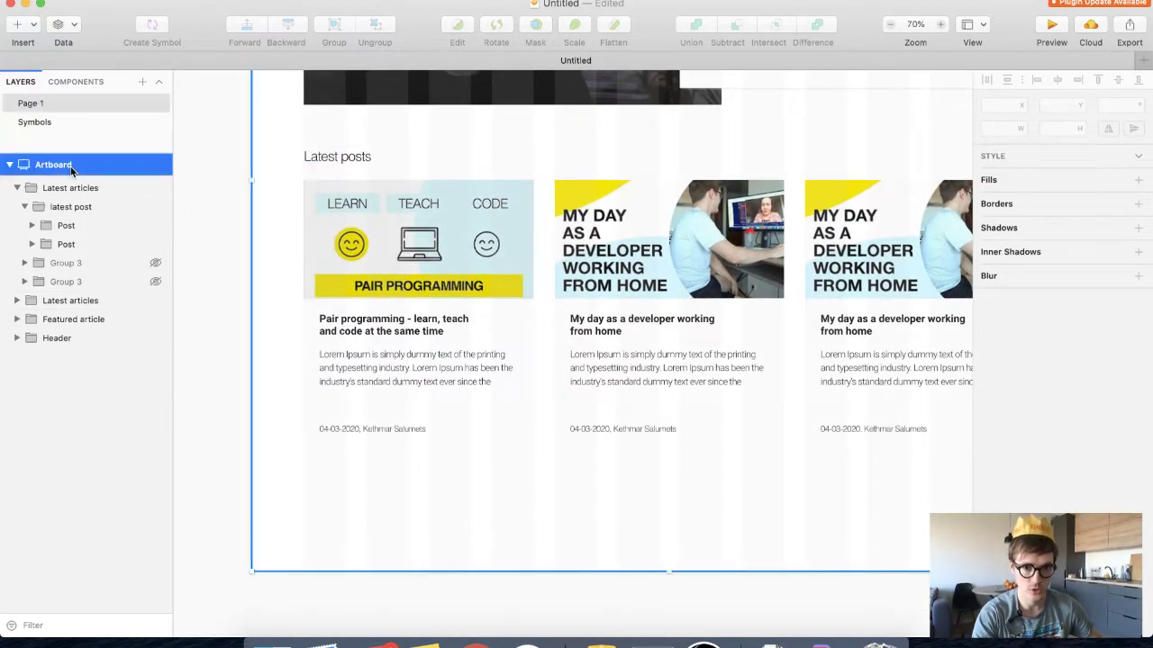
click(1050, 164)
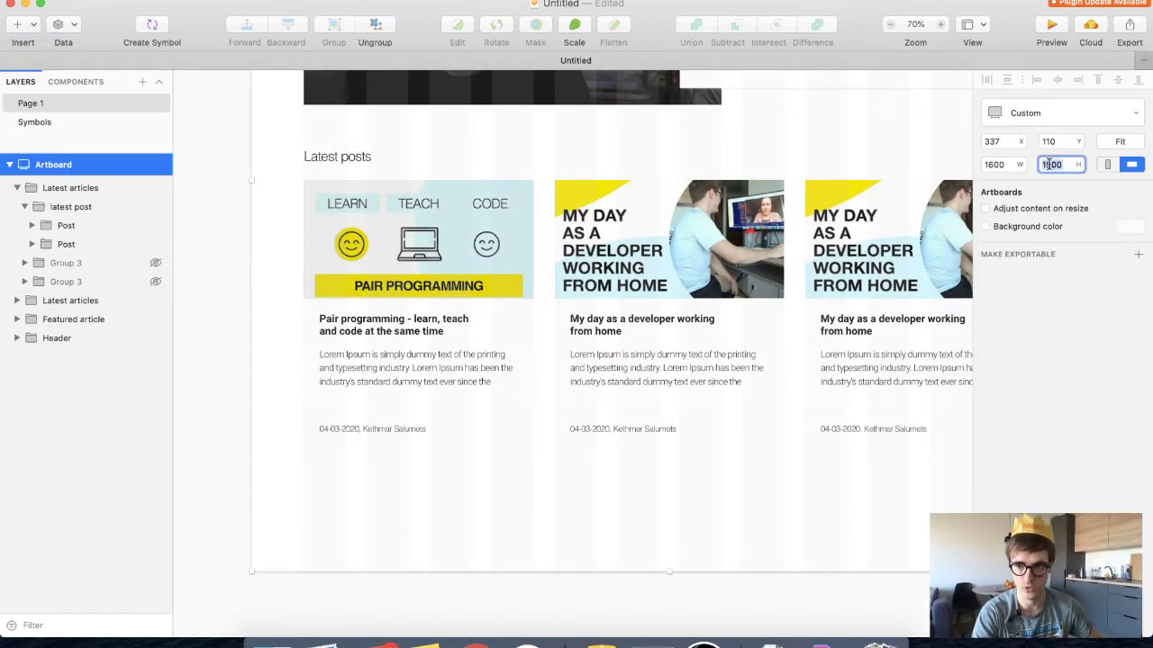
text(2000)
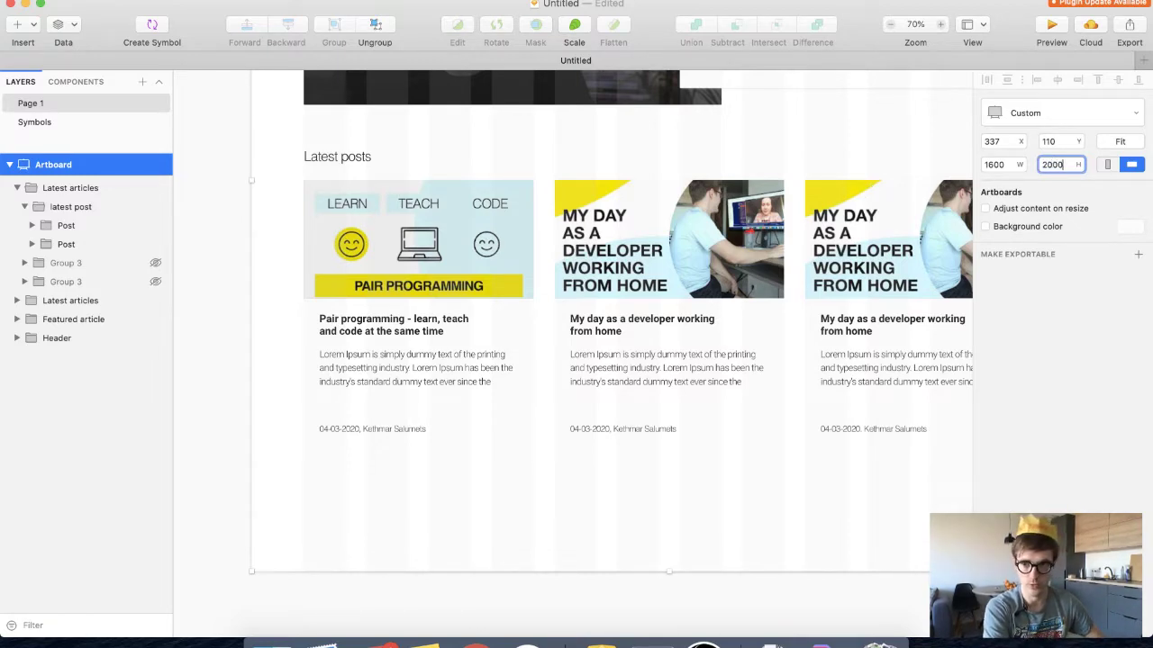
key(Return)
scroll(774, 275, down, 2)
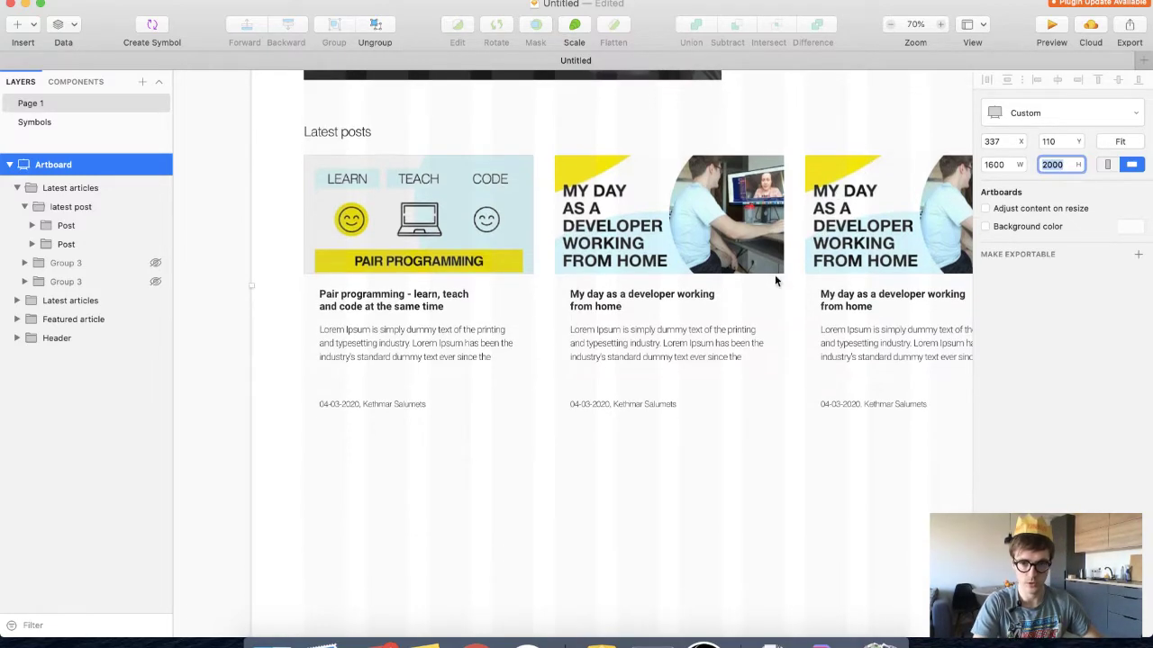
Check the Growth mindset, Dev Lifestyle and Tutorials row in the wireframe, then return to the Sketch design
scroll(588, 330, right, 2)
key(ctrl+Right)
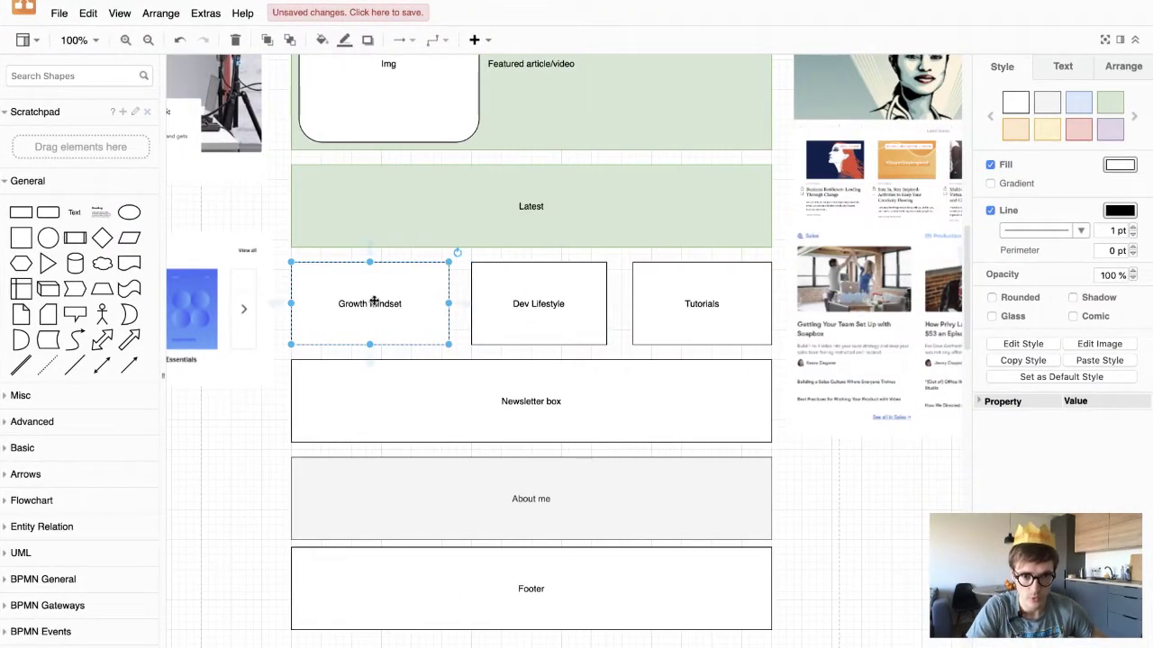
key(ctrl+Left)
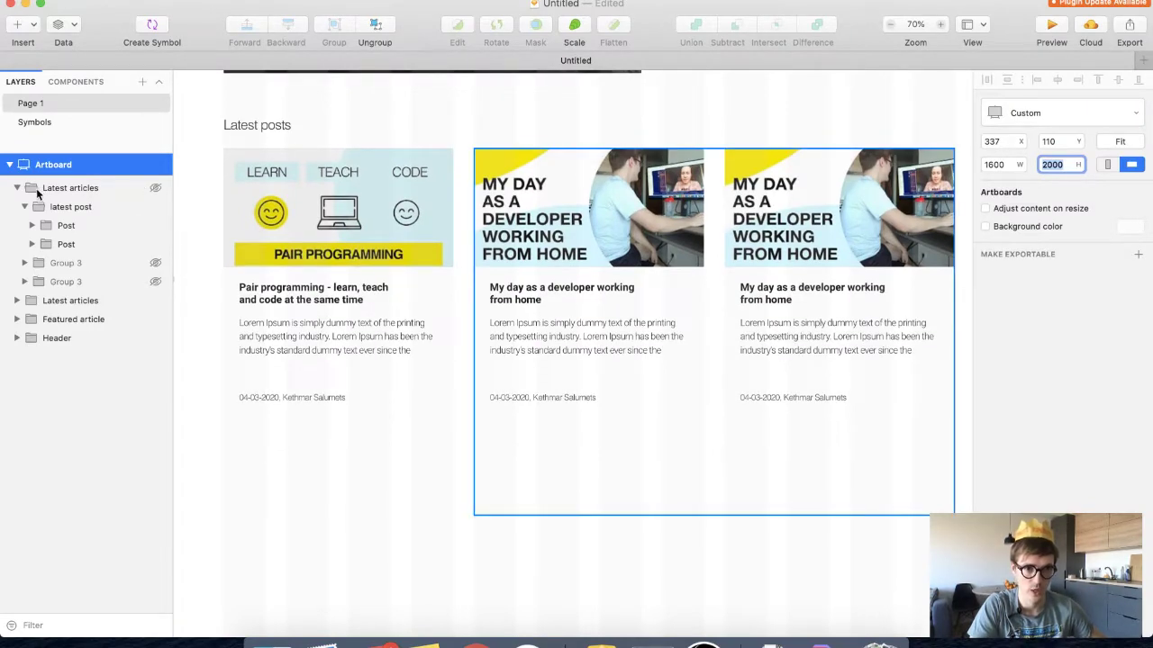
Nest the Latest articles group with the section title and first post inside the other Latest articles group
click(18, 187)
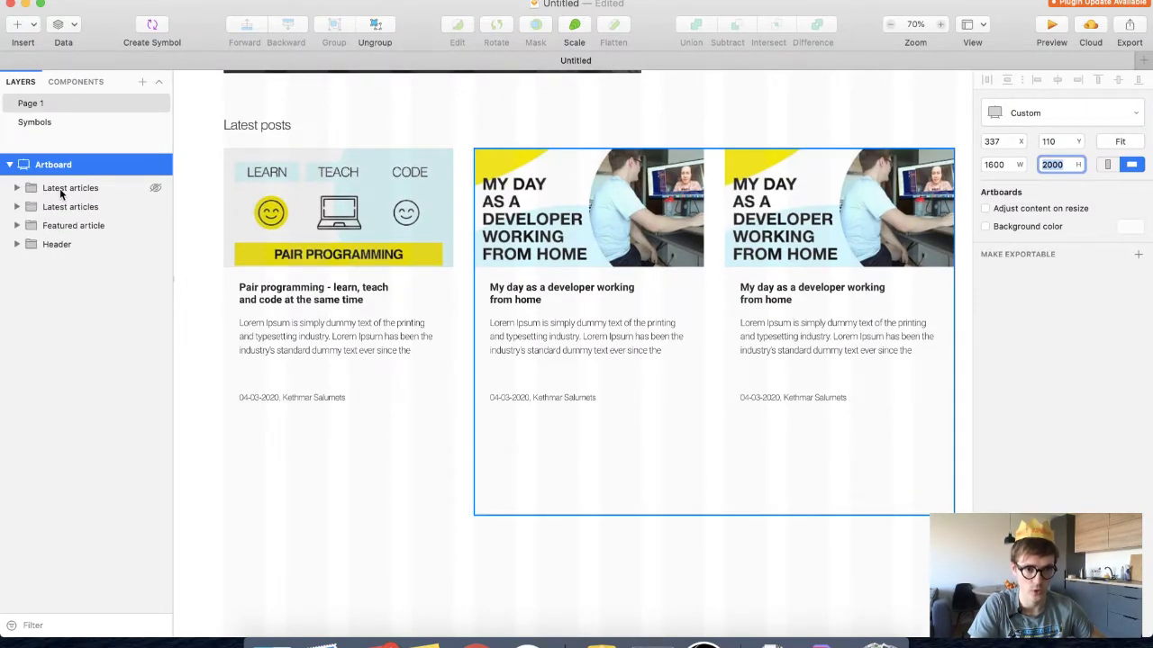
click(58, 190)
click(60, 208)
click(17, 206)
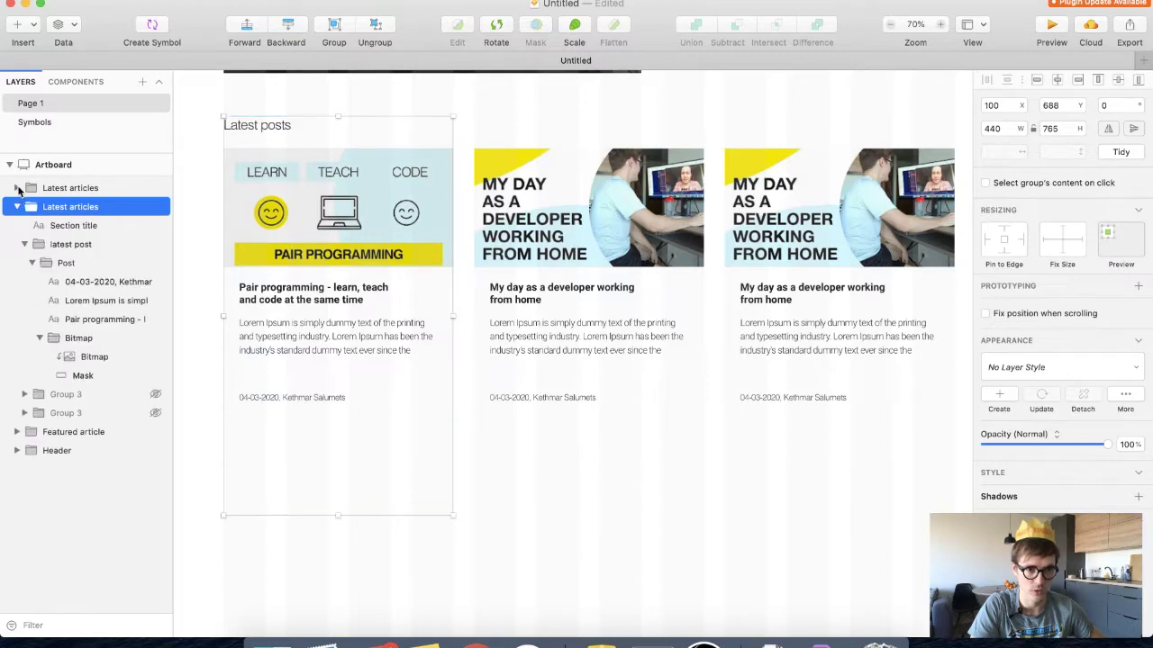
click(17, 187)
click(24, 206)
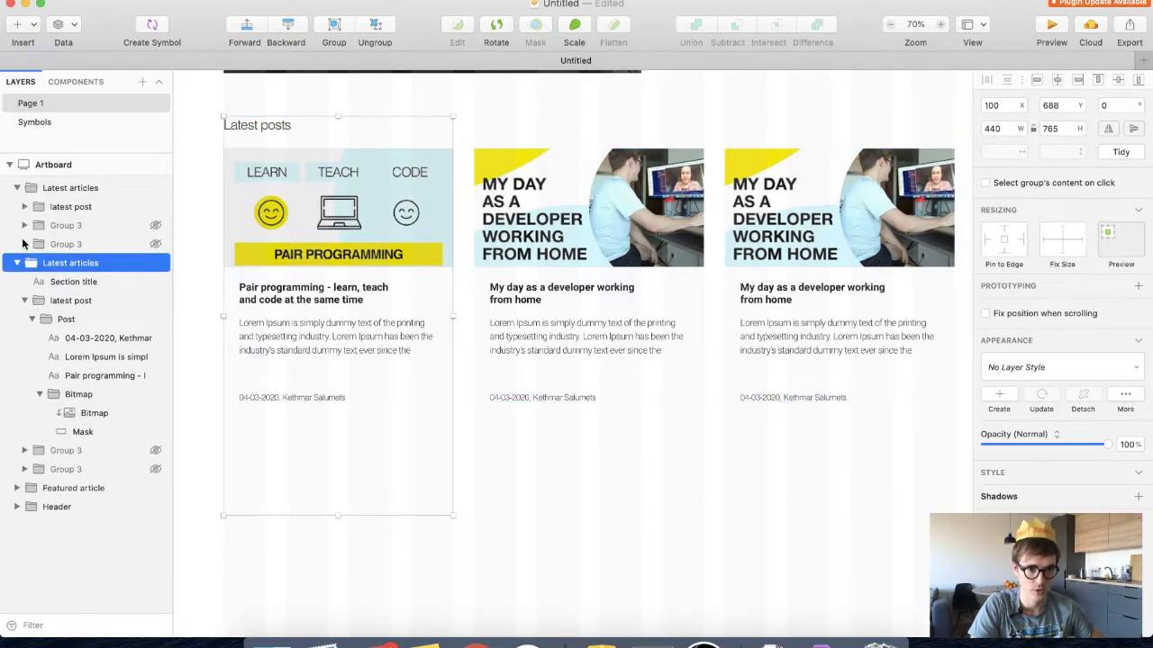
click(17, 263)
click(18, 263)
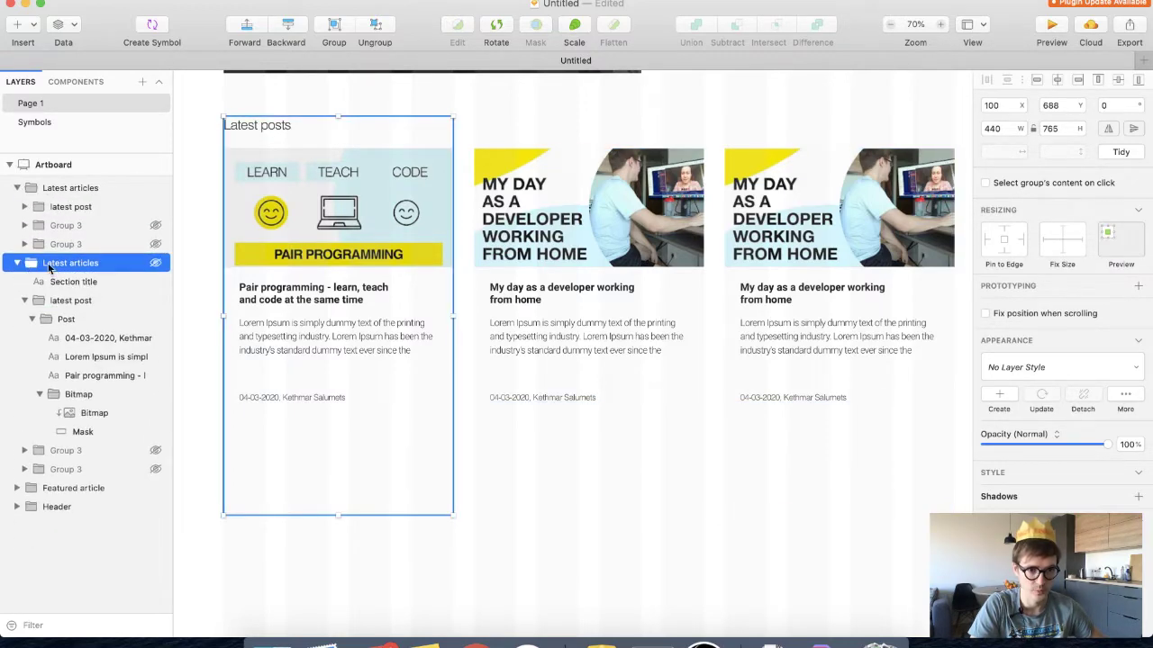
drag(50, 263, 62, 207)
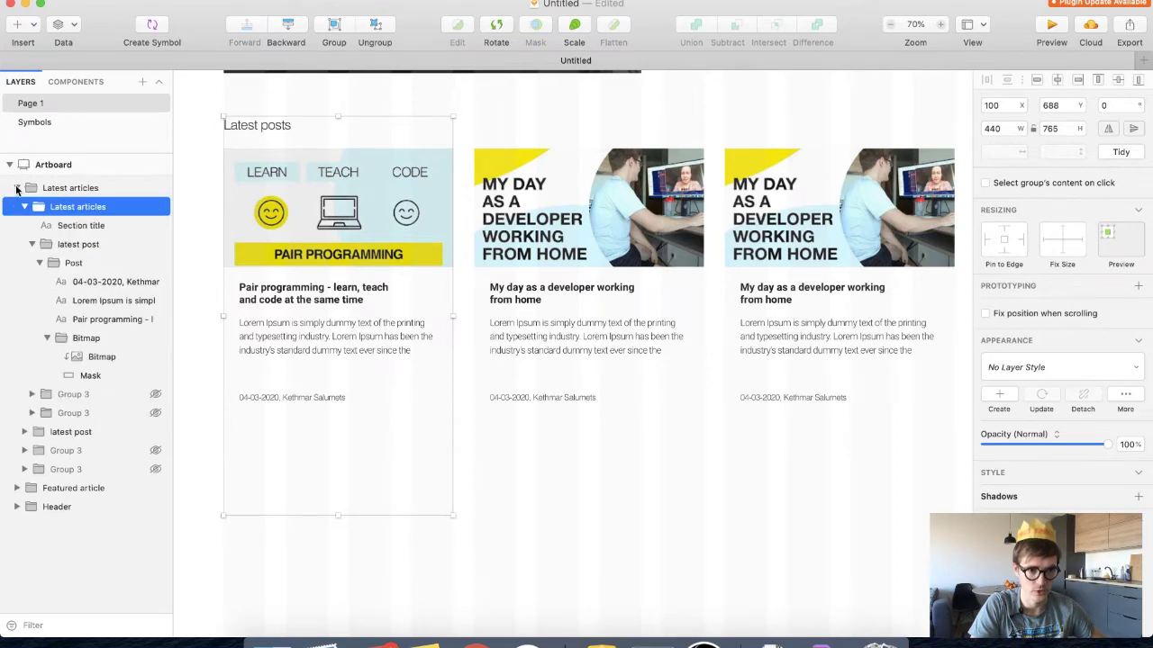
Rename the nested Latest articles group as First columns
double_click(64, 209)
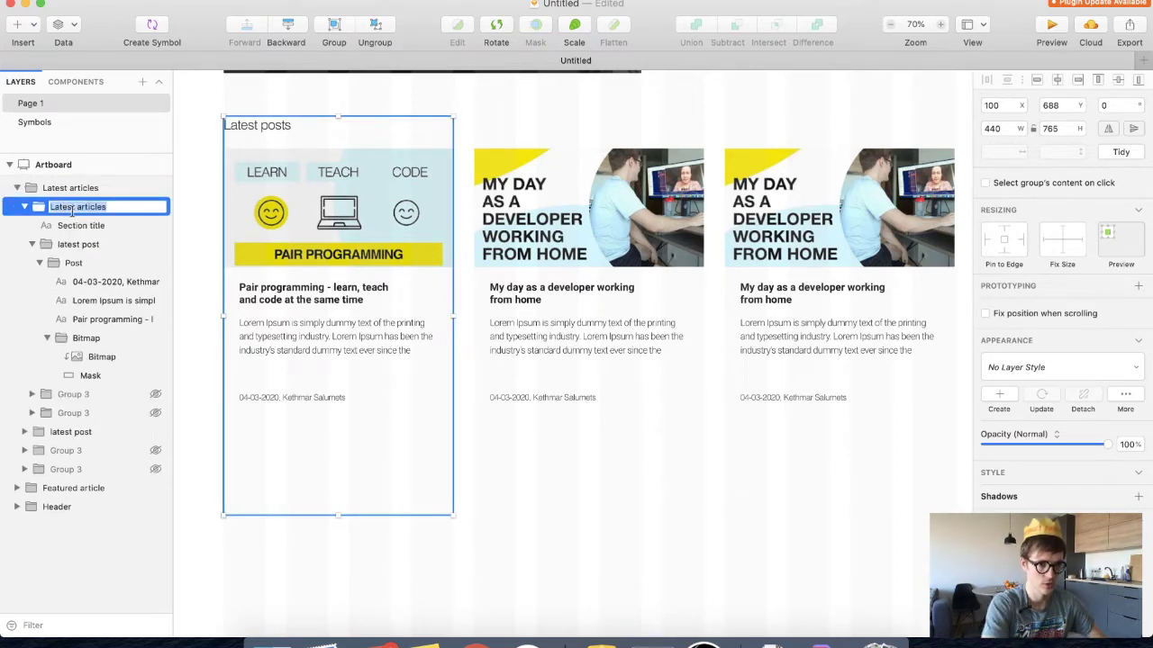
text(First colu)
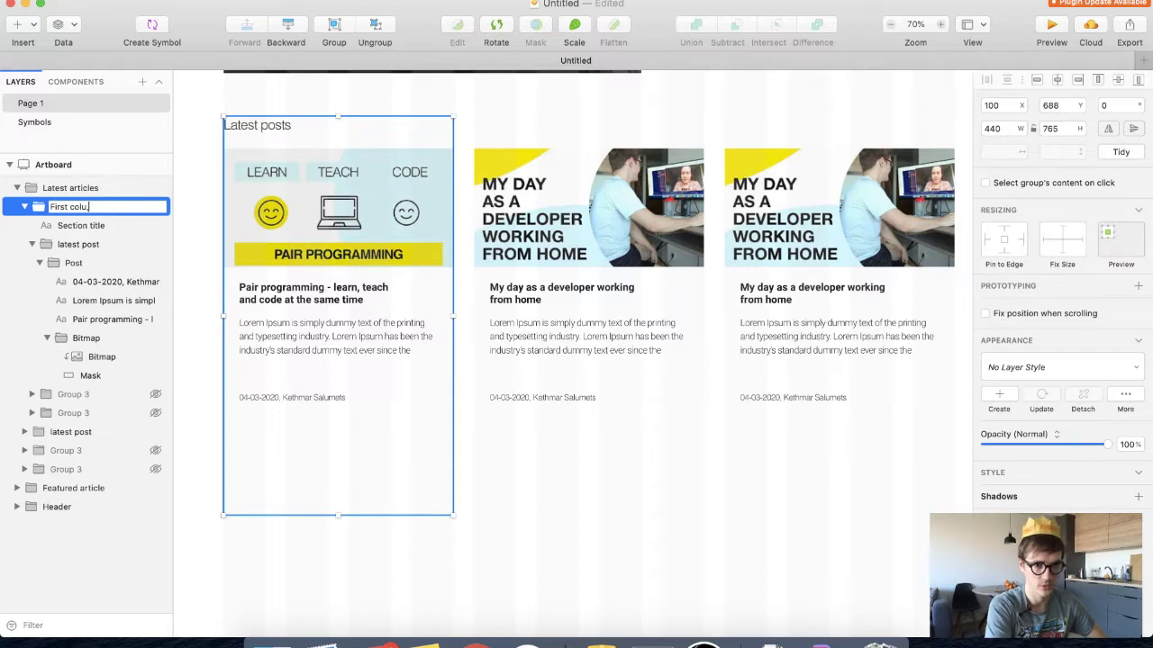
text(mns)
key(Return)
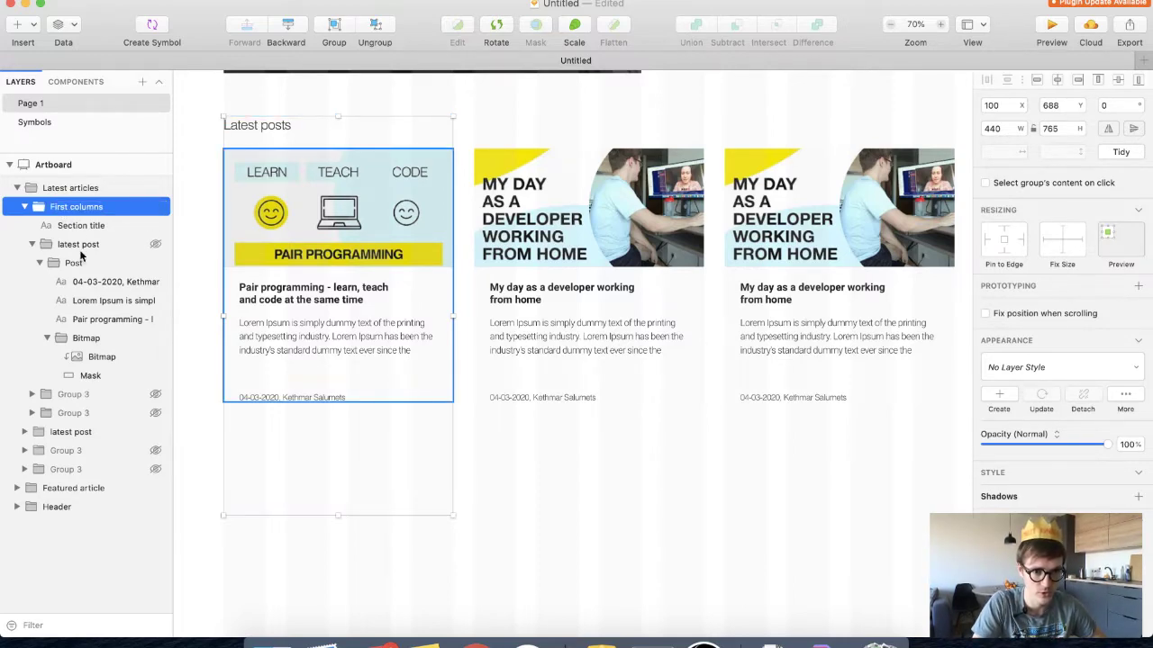
Move the latest post group out of First columns into Latest articles, and delete the First columns group
drag(56, 249, 63, 191)
click(33, 225)
click(24, 245)
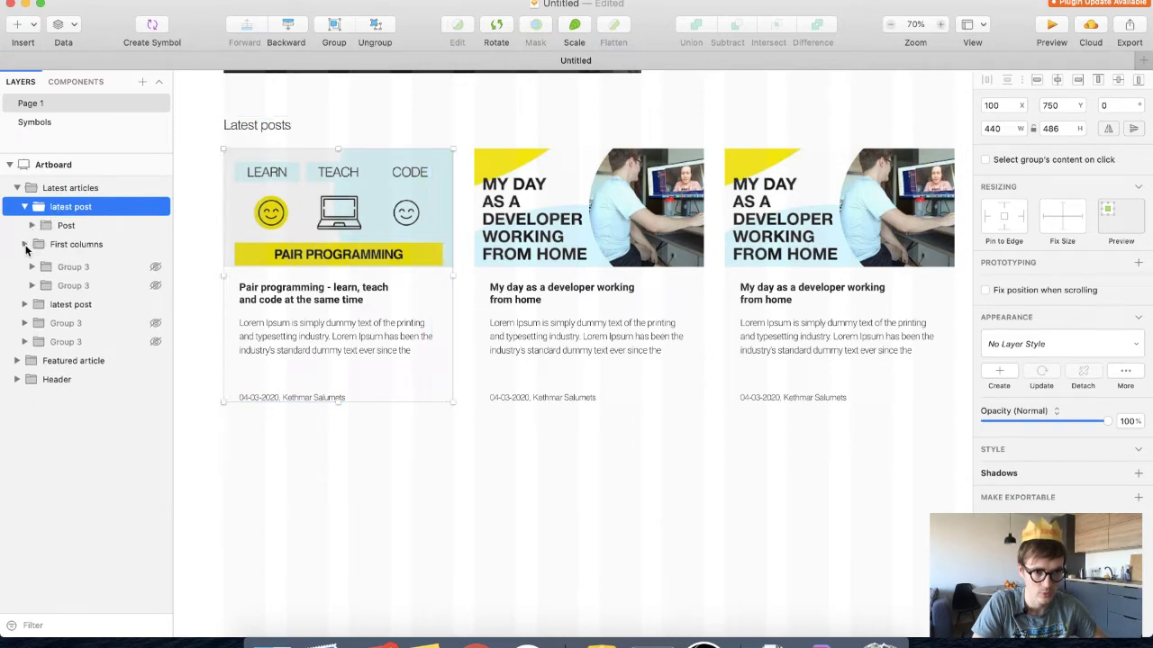
click(67, 226)
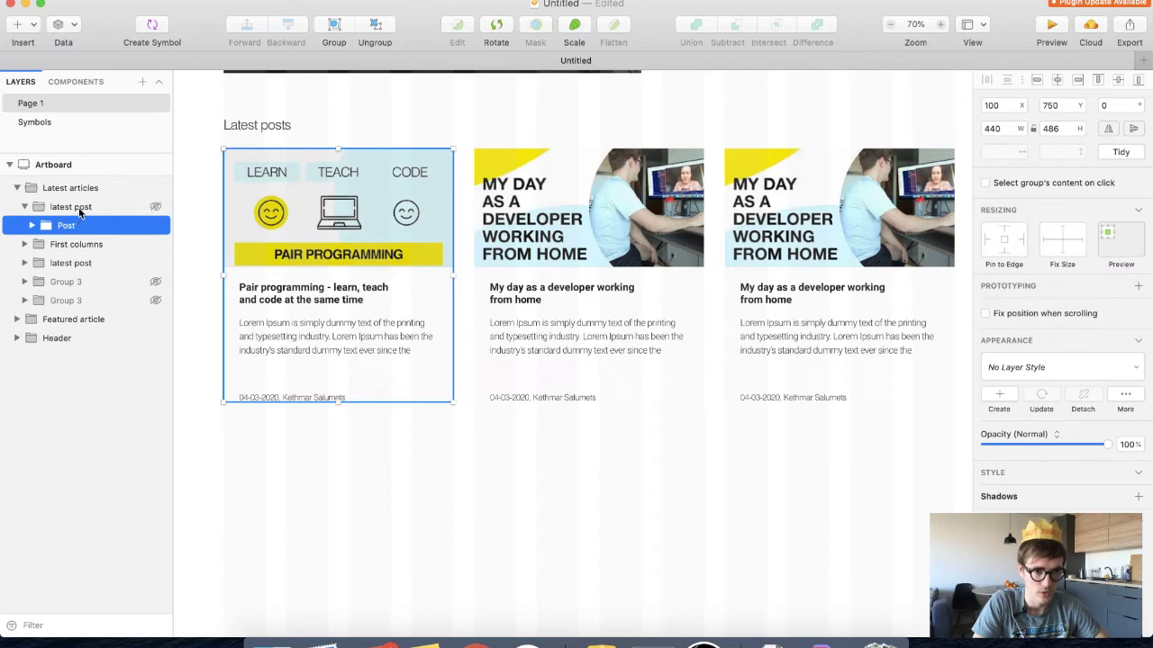
click(65, 245)
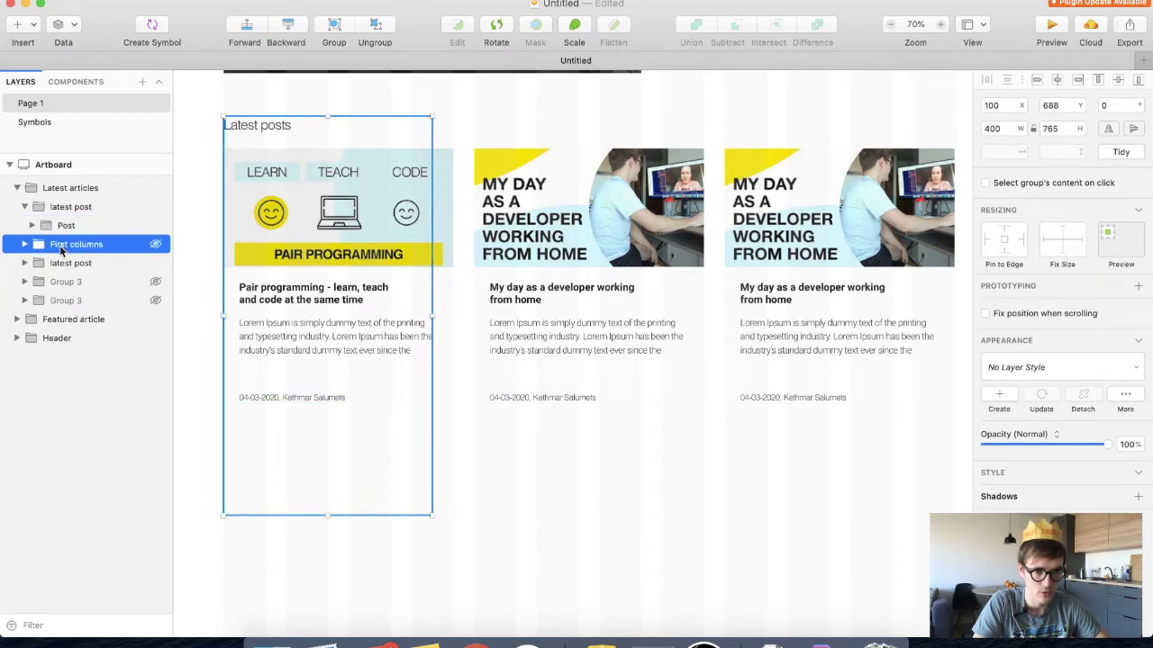
key(Escape)
Move the pair programming Post into the latest post group that holds the other two posts
click(33, 226)
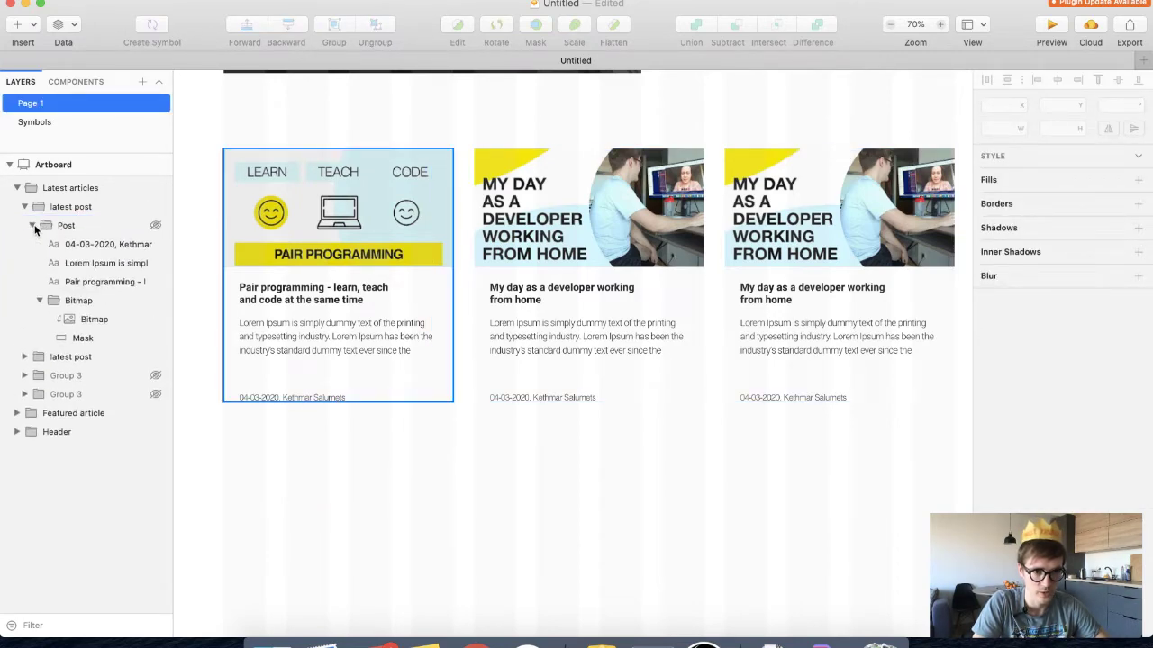
click(33, 226)
click(24, 207)
click(25, 225)
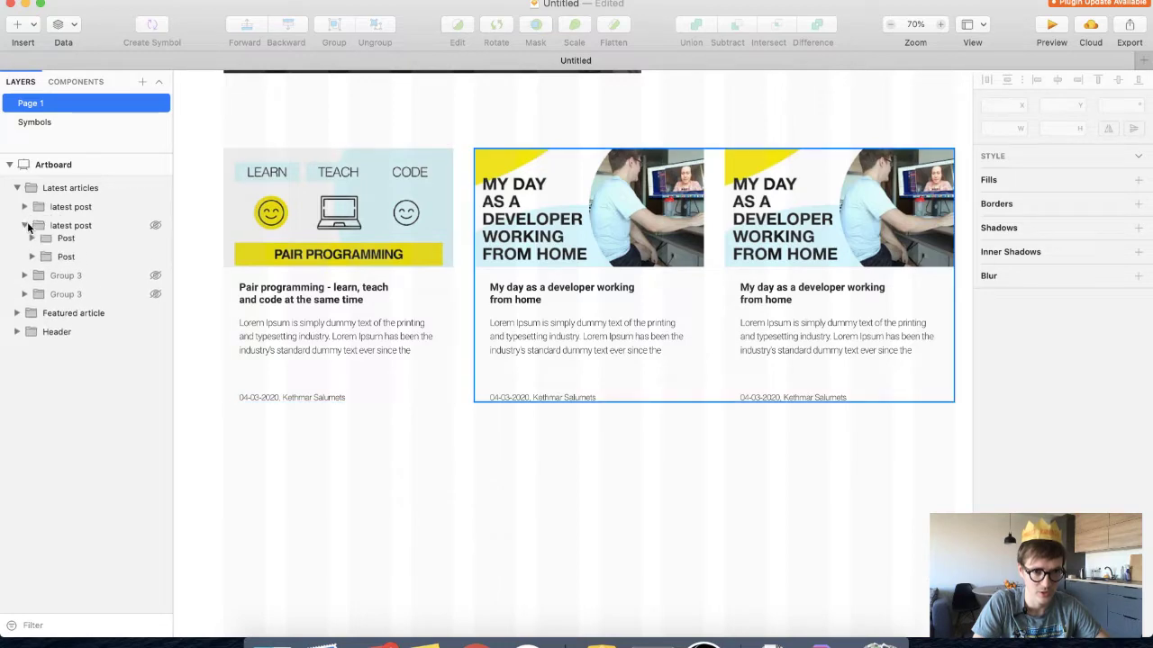
click(66, 244)
double_click(54, 207)
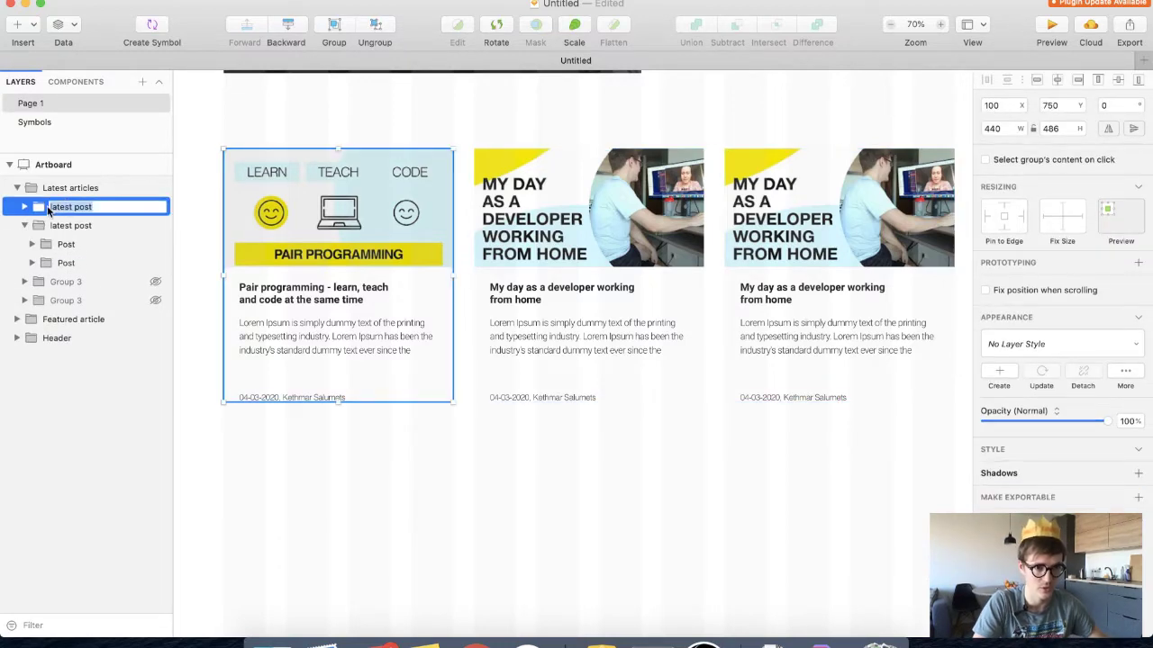
click(25, 207)
drag(54, 226, 68, 245)
Delete the emptied latest post group from Latest articles
click(64, 206)
right_click(73, 206)
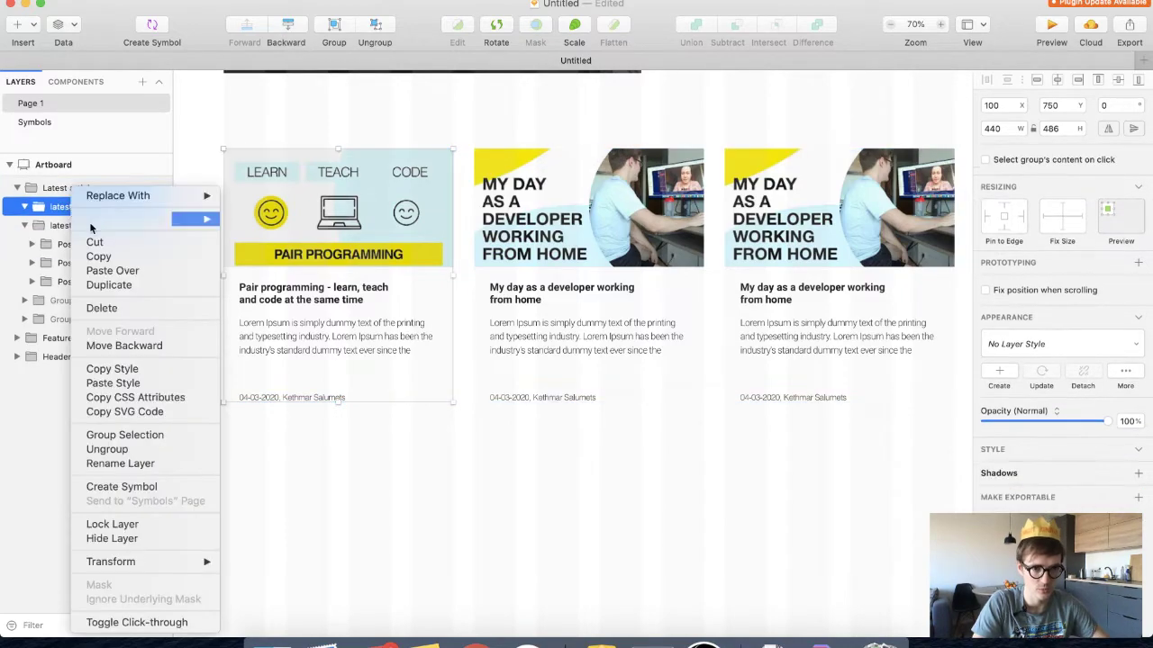
click(101, 308)
click(45, 209)
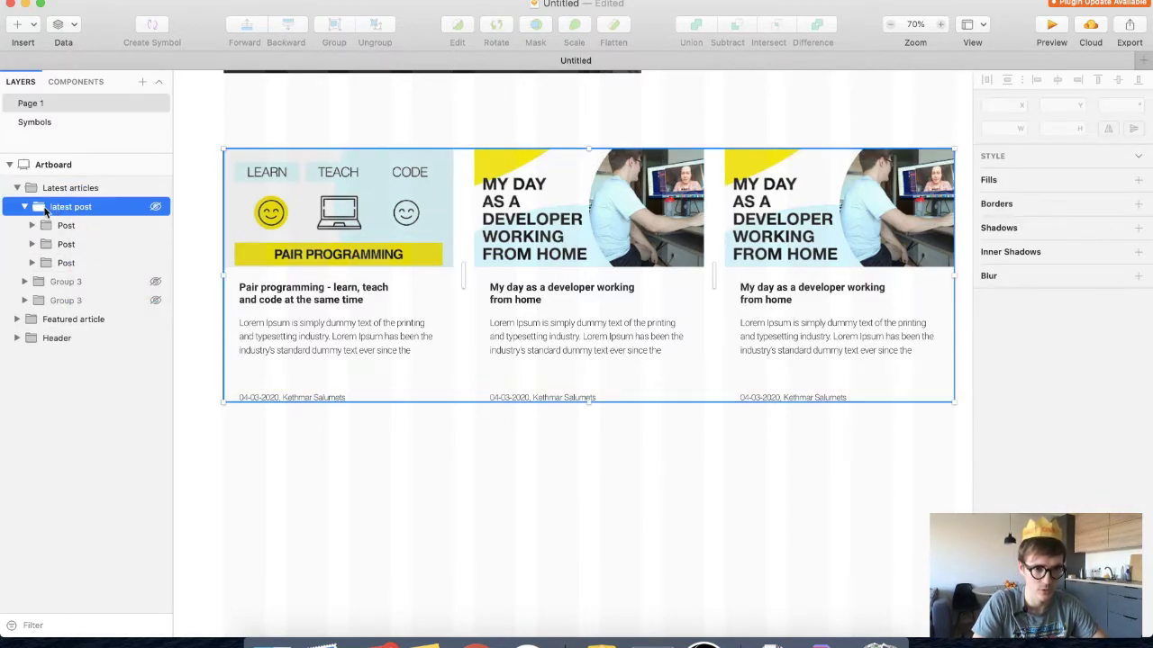
Delete both hidden Group 3 layers from the Latest articles group
click(45, 208)
click(65, 225)
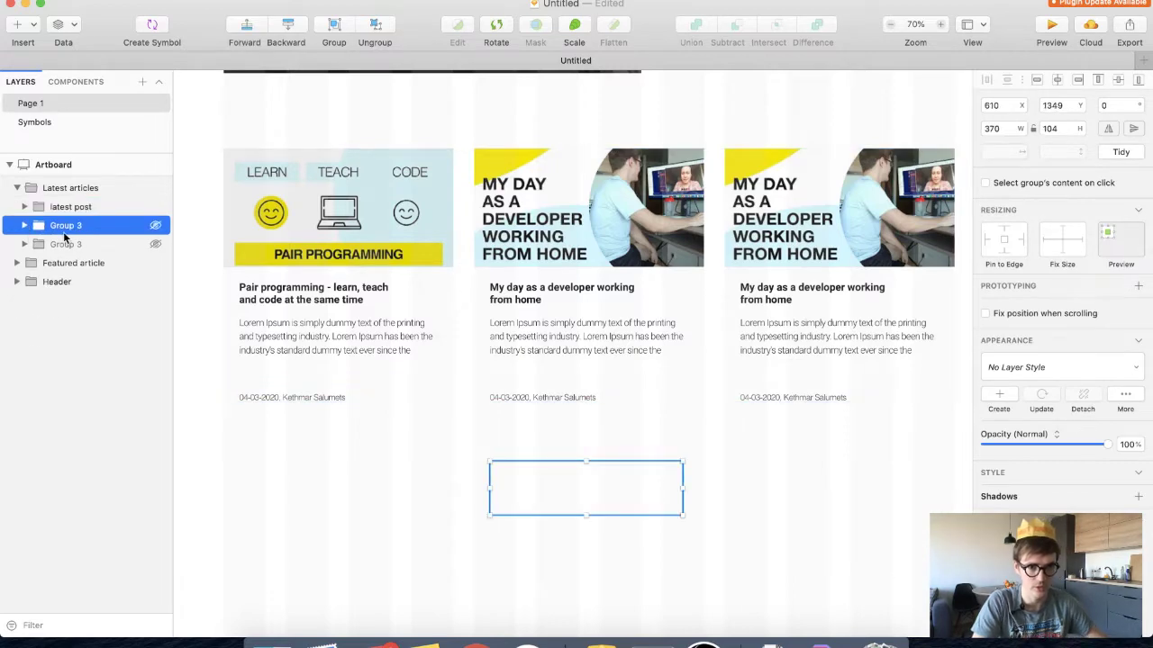
shift+click(65, 245)
key(Delete)
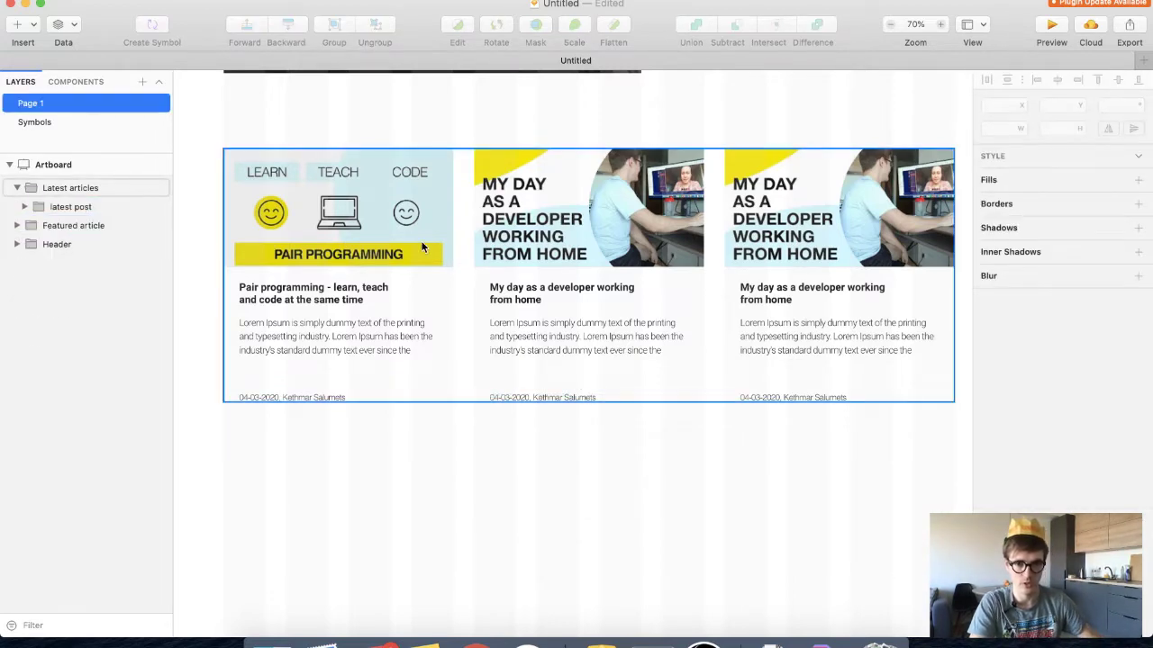
Recover the deleted Latest posts section title and place it above the first post, aligned with its left edge
key(super+z)
key(super+z)
key(super+z)
key(super+z)
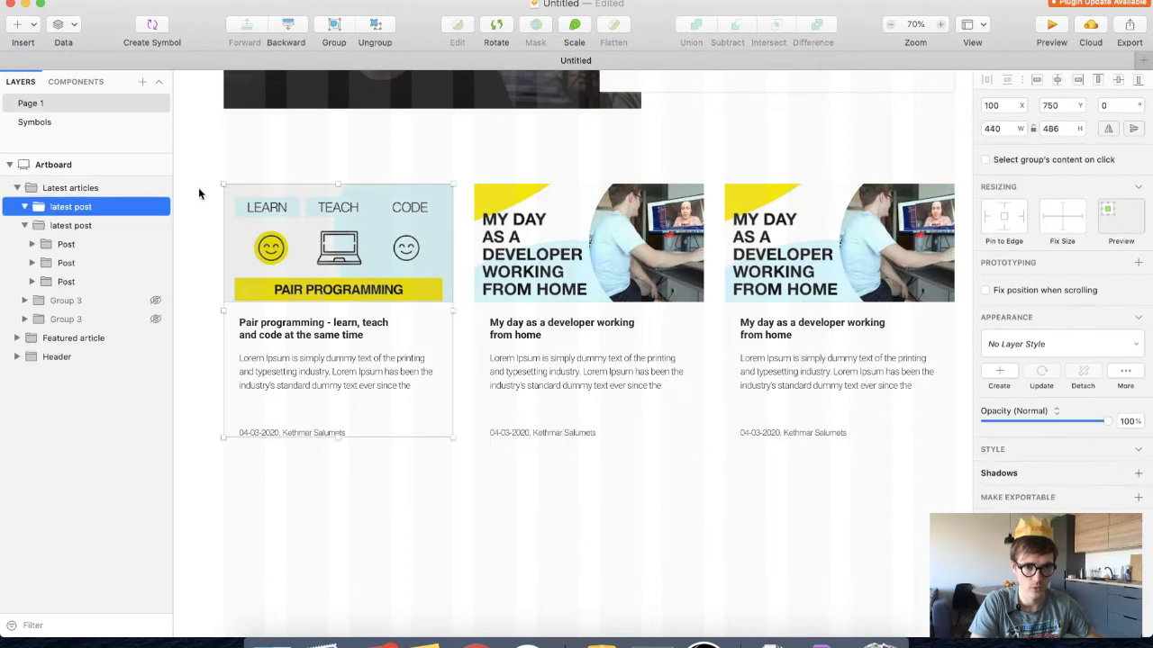
key(super+z)
key(super+z)
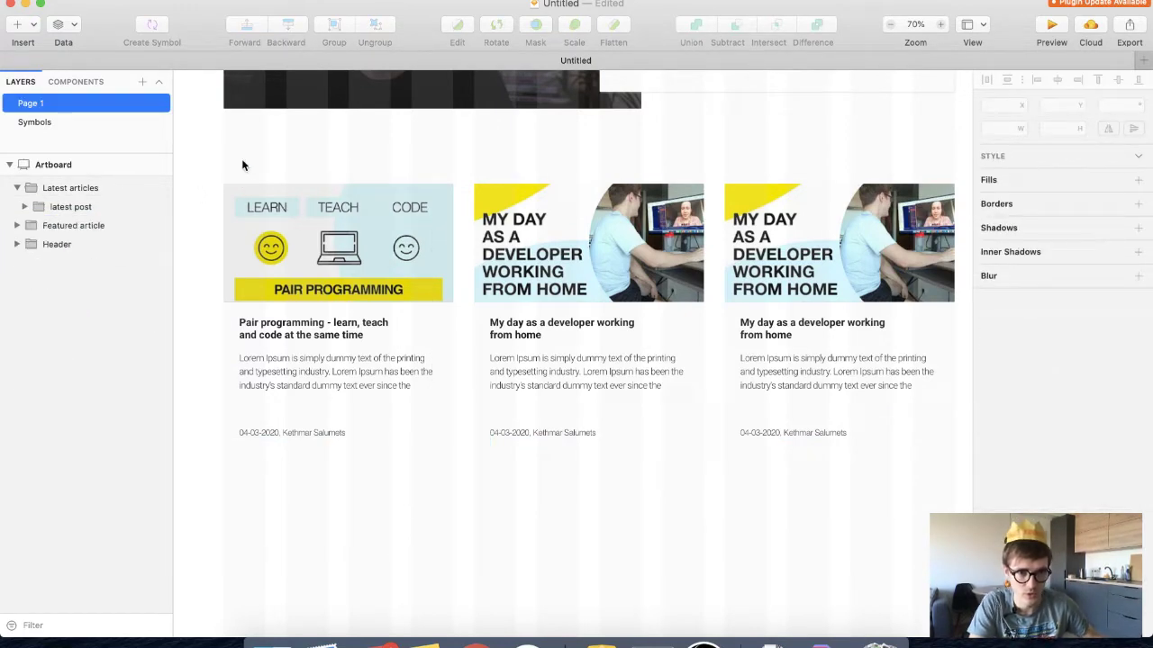
key(super+v)
drag(540, 349, 233, 160)
click(207, 224)
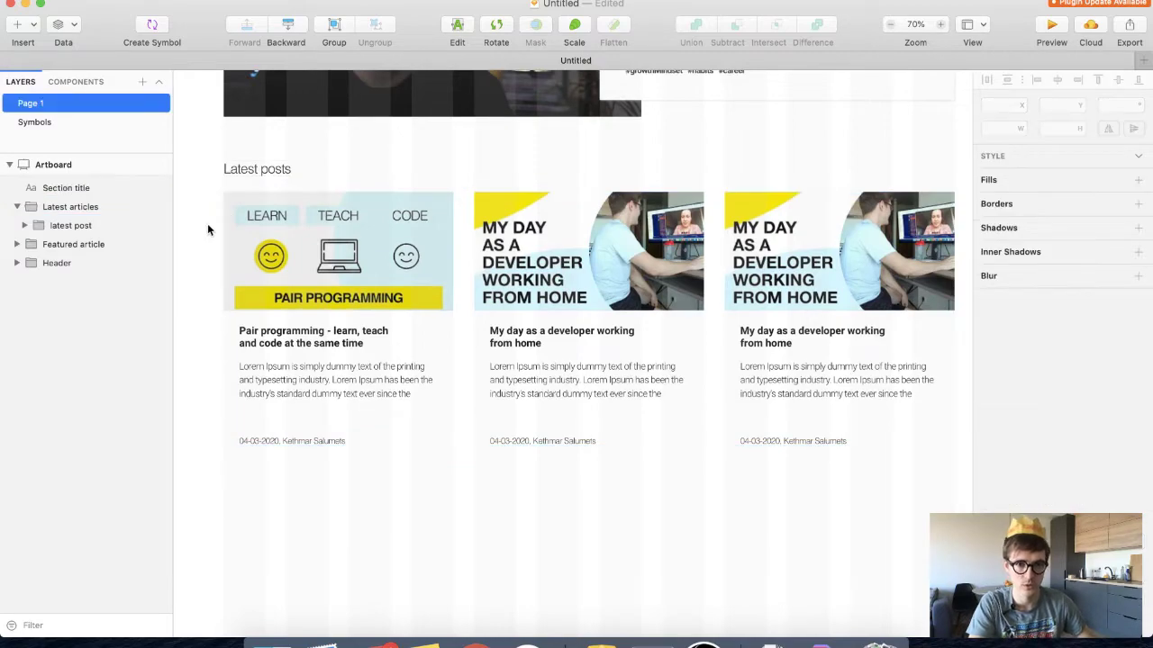
scroll(707, 236, up, 1)
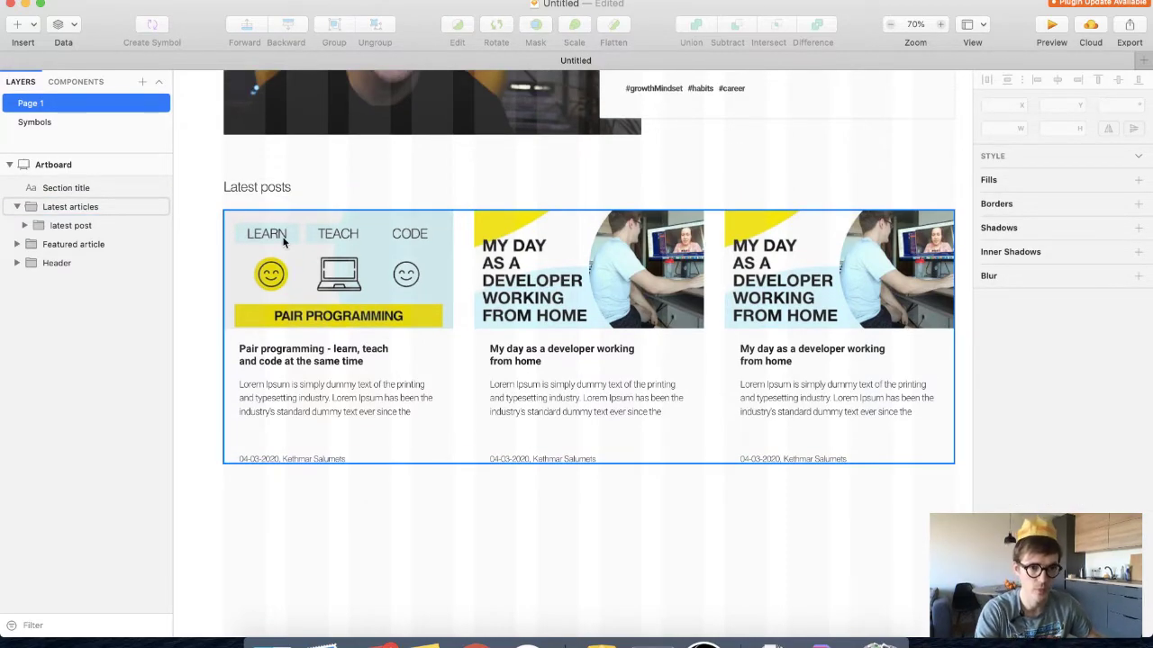
Try to duplicate the Latest articles group without its section title
click(16, 206)
click(47, 208)
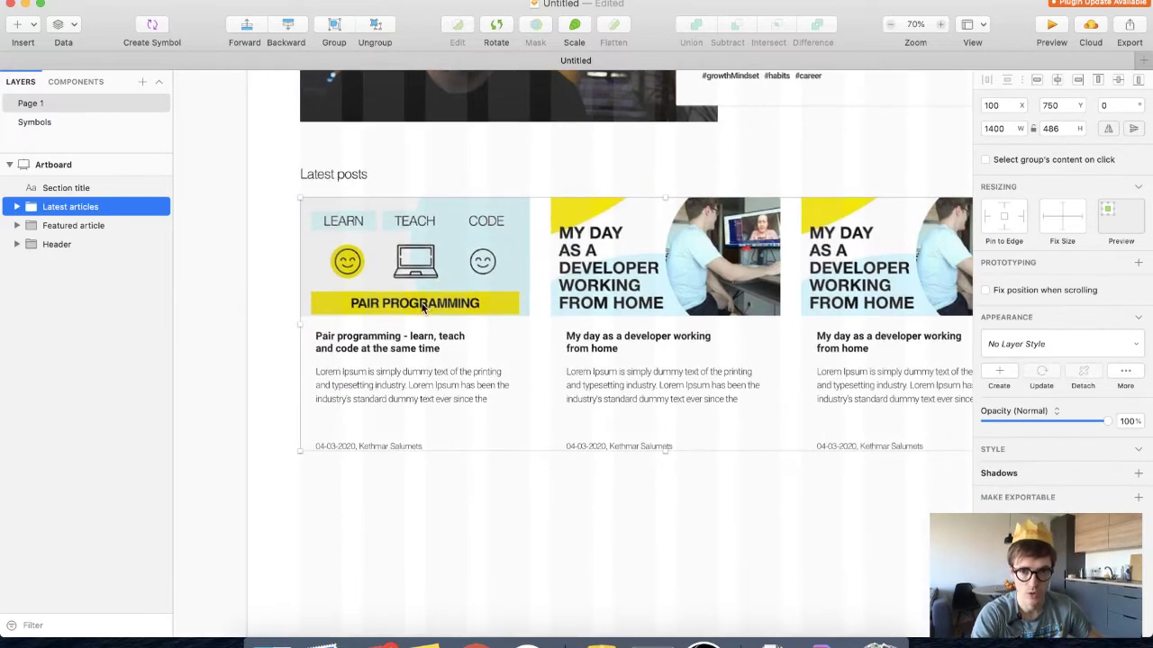
scroll(421, 309, up, 8)
scroll(421, 309, down, 8)
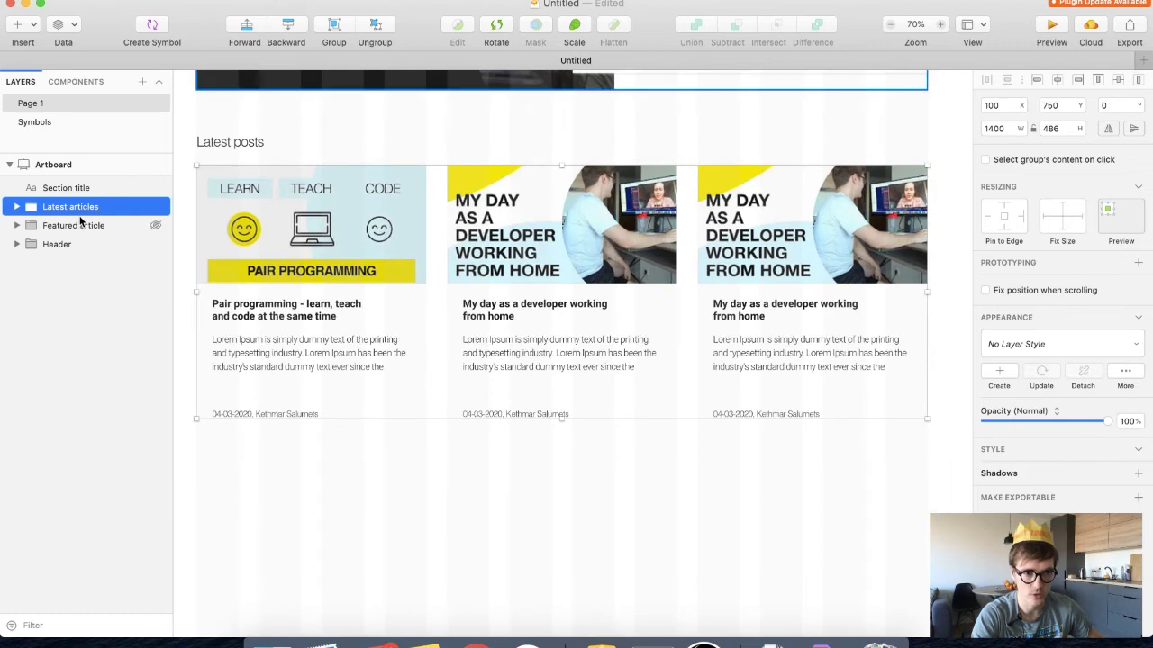
key(super+d)
key(super+z)
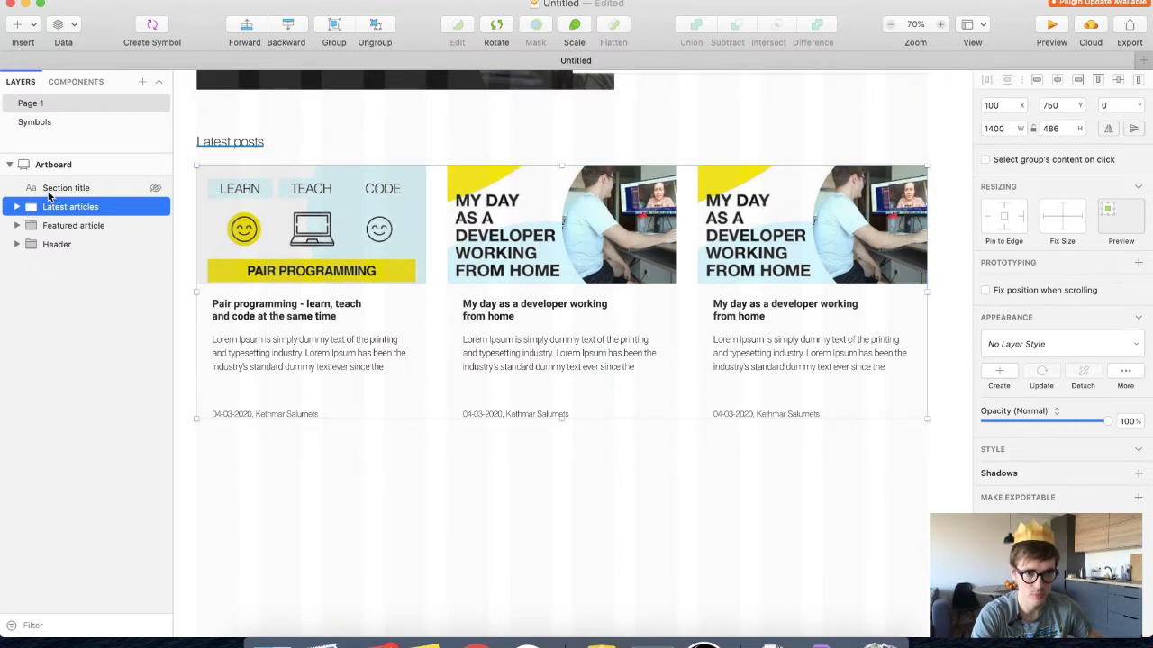
Move the Section title layer into the Latest articles group and select the whole group
click(50, 189)
click(16, 207)
drag(52, 194, 52, 218)
click(16, 189)
click(45, 191)
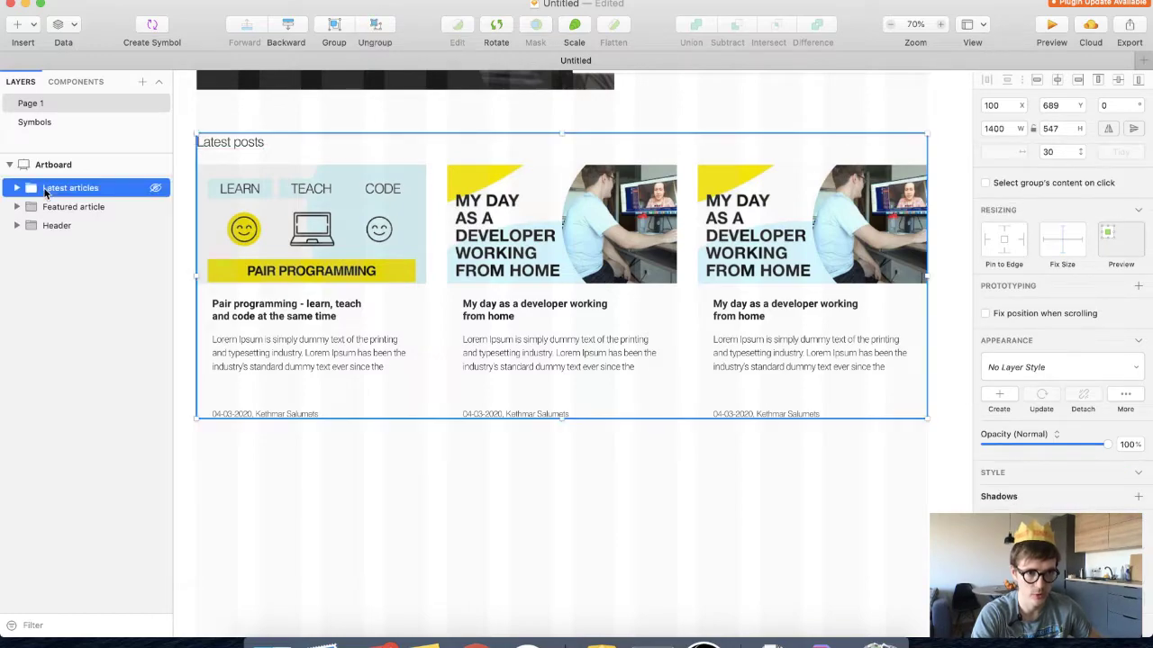
Duplicate the Latest articles group and place the copy directly below the original at Y 1319
key(super+d)
drag(262, 183, 262, 505)
scroll(288, 454, down, 5)
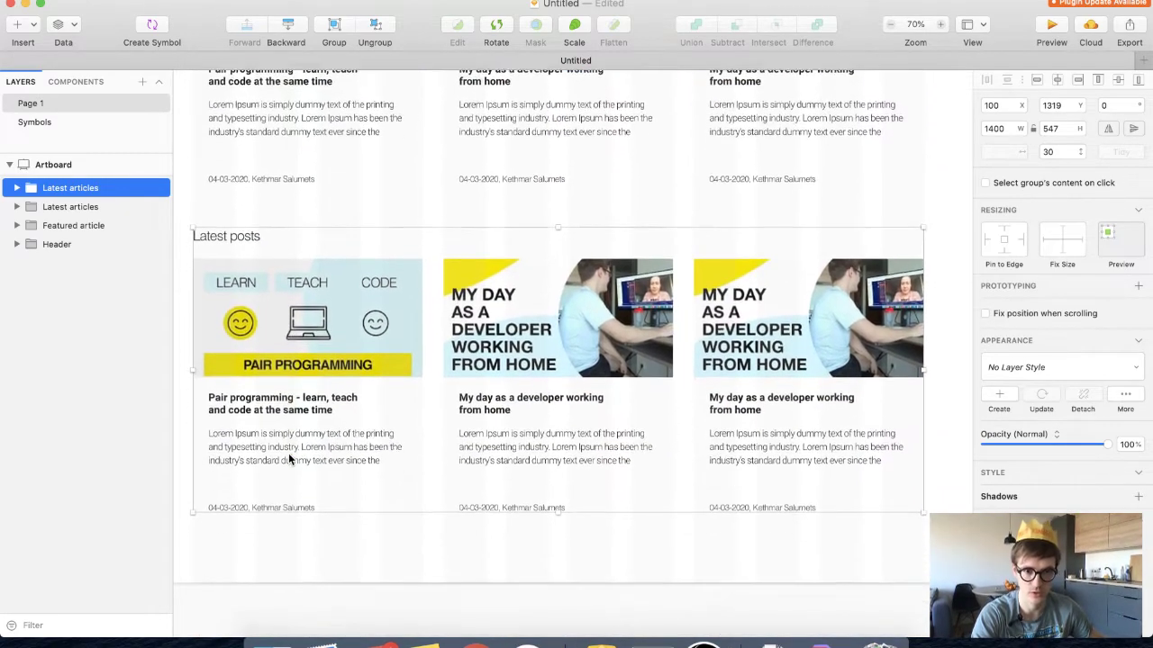
Review both Latest posts rows, then check the wireframe diagram in the browser for the sections that follow Latest
click(277, 545)
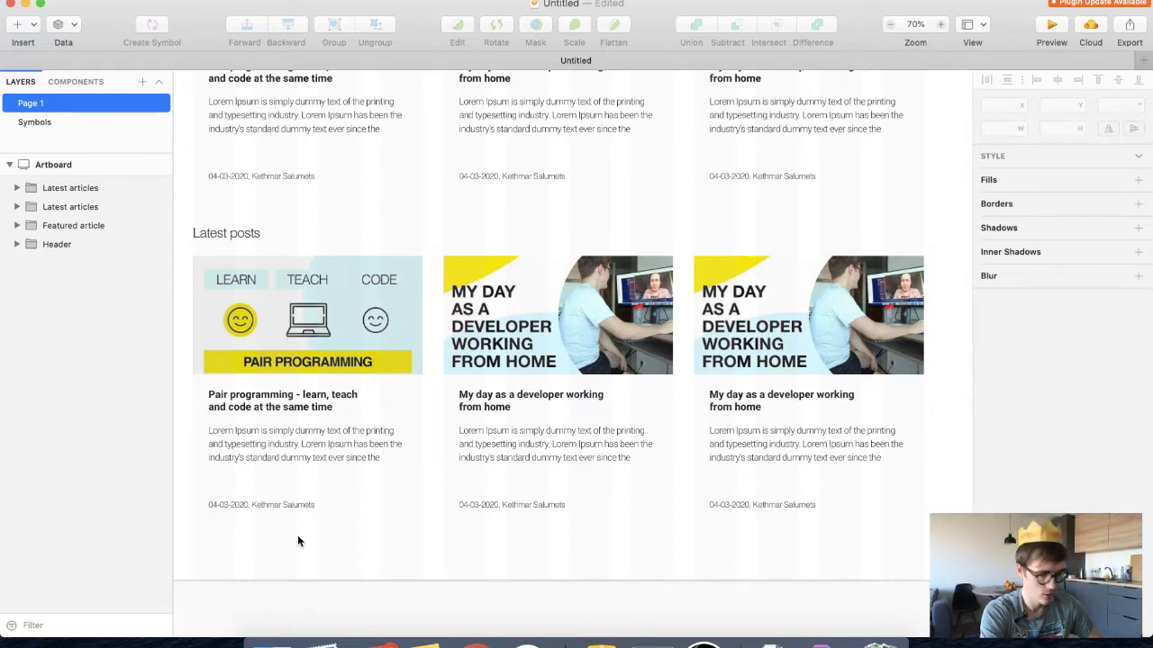
scroll(410, 487, up, 1)
scroll(410, 487, up, 8)
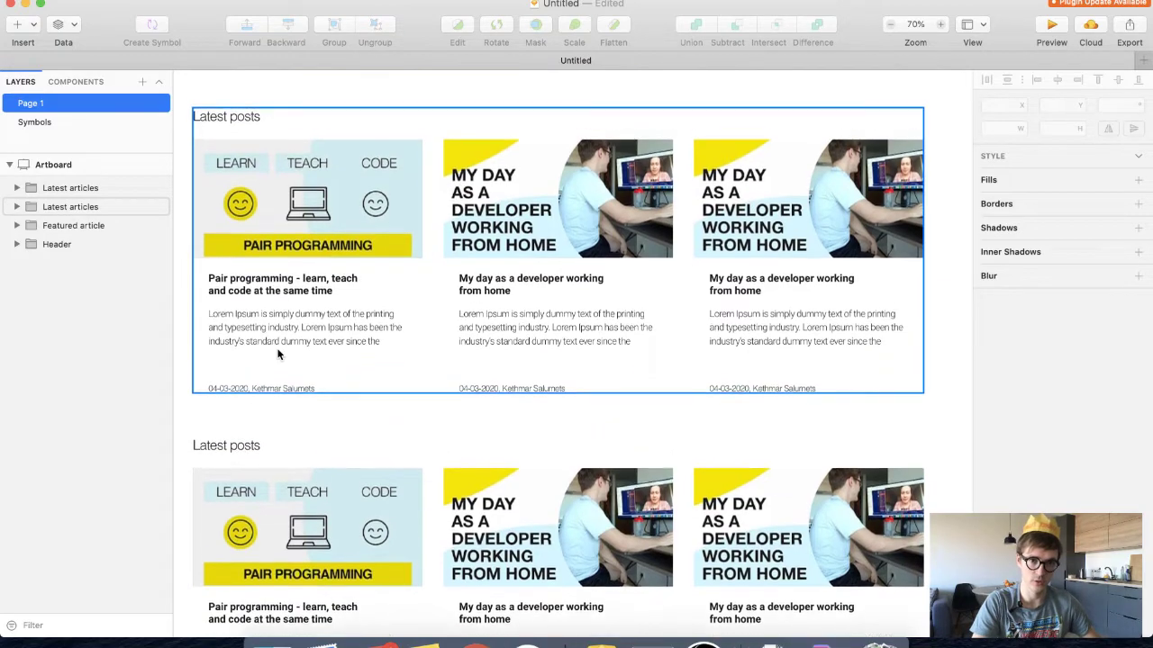
scroll(278, 353, down, 3)
scroll(275, 356, down, 1)
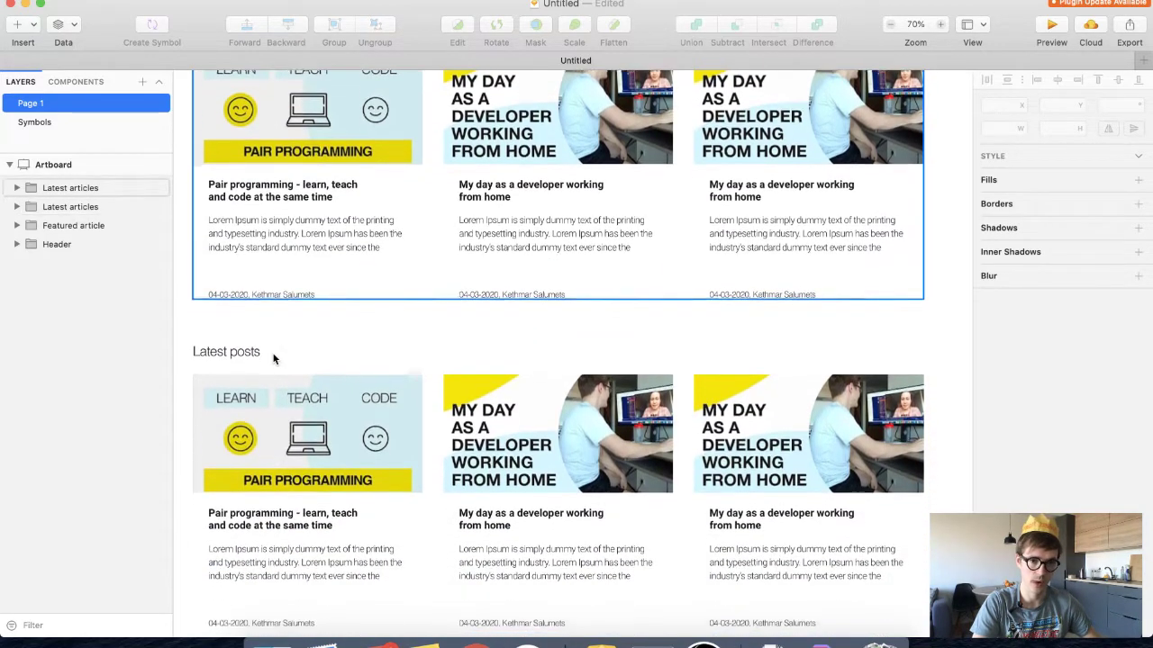
scroll(203, 342, down, 2)
key(super+Tab)
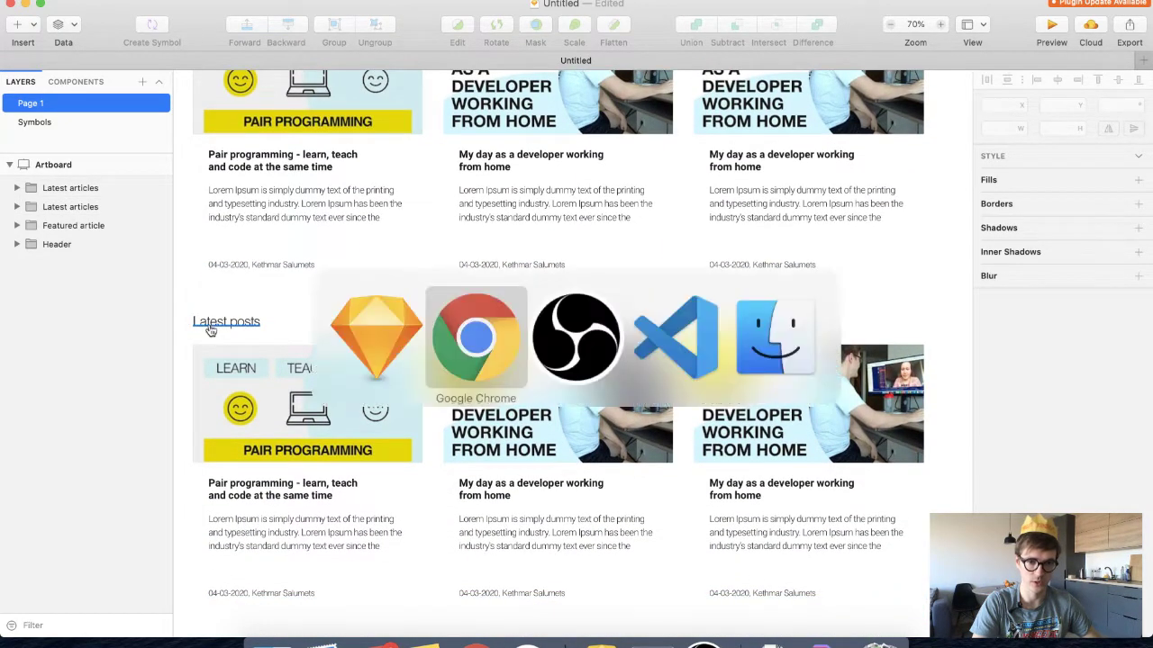
key(super+Tab)
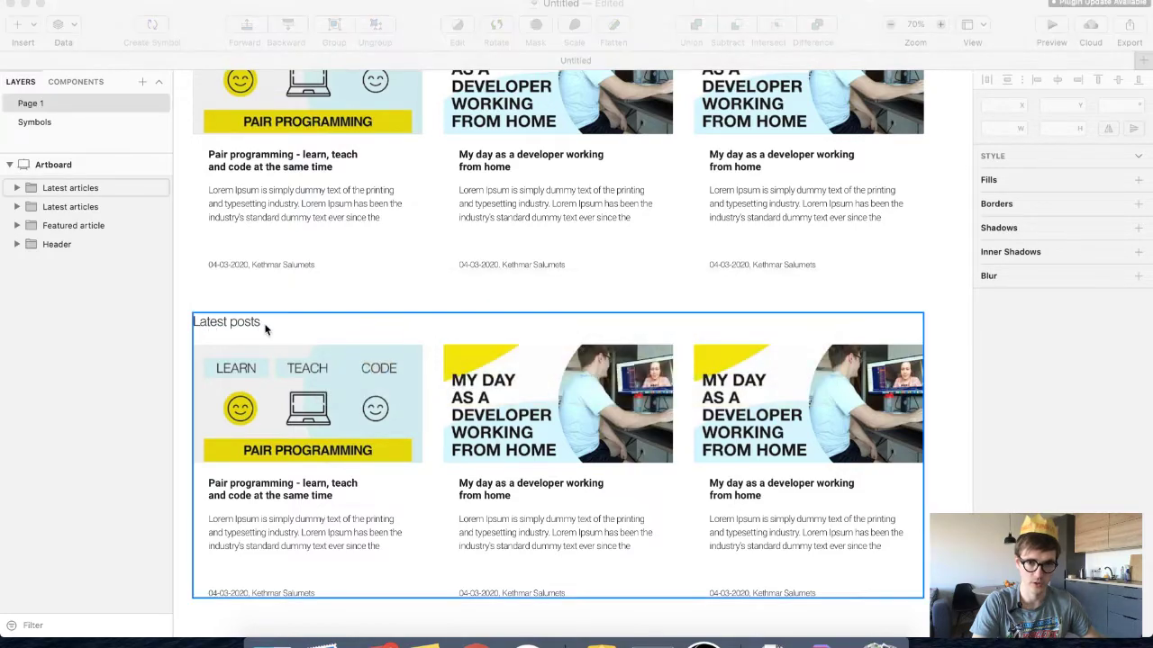
key(super+Tab)
key(super+Tab)
key(super+Tab)
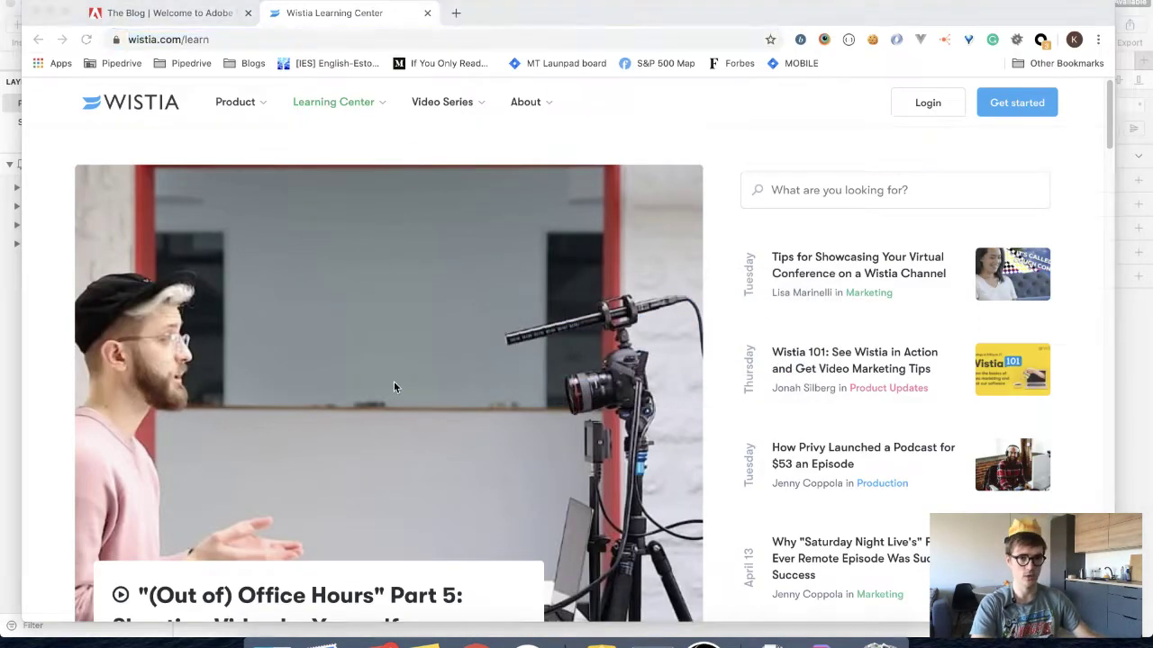
key(super+Tab)
key(super+Tab)
key(super+Tab)
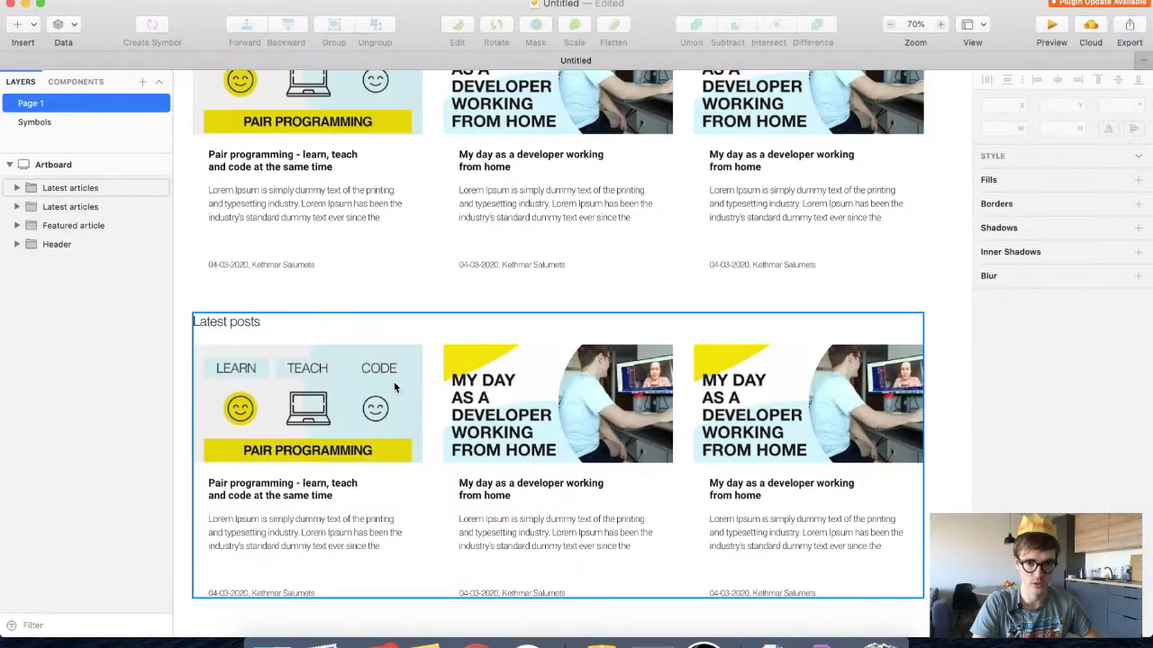
scroll(314, 343, down, 1)
key(super+Tab)
key(super+Tab)
key(ctrl+Right)
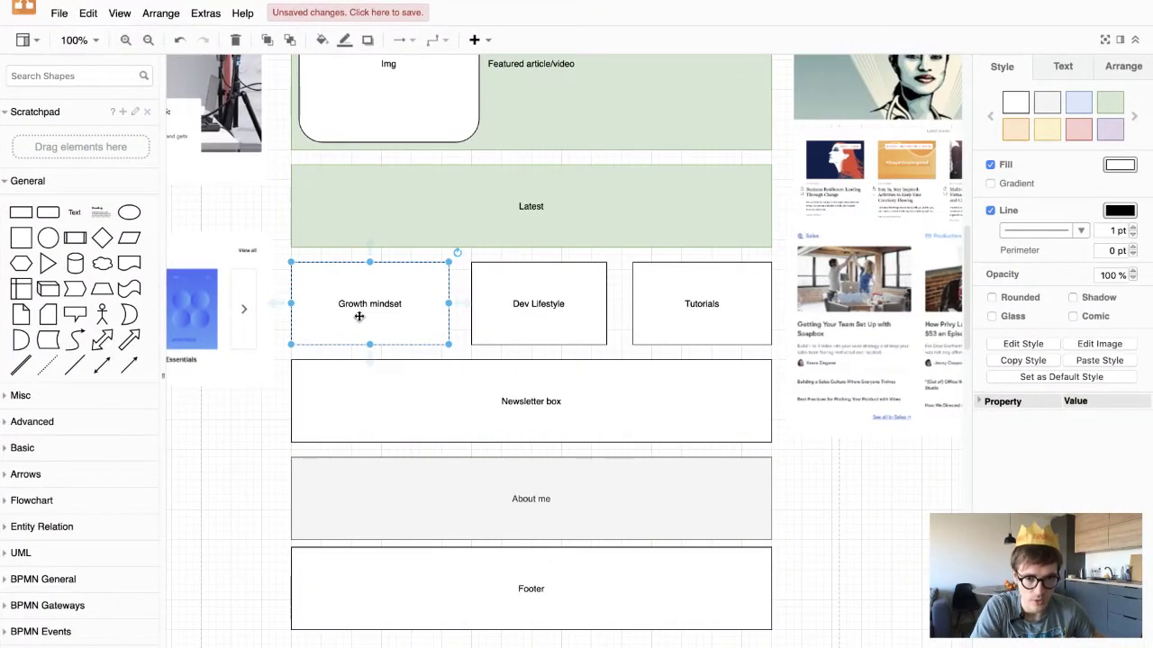
key(ctrl+Left)
Change the section title of the lower Latest articles group to "Featured posts"
scroll(255, 306, down, 2)
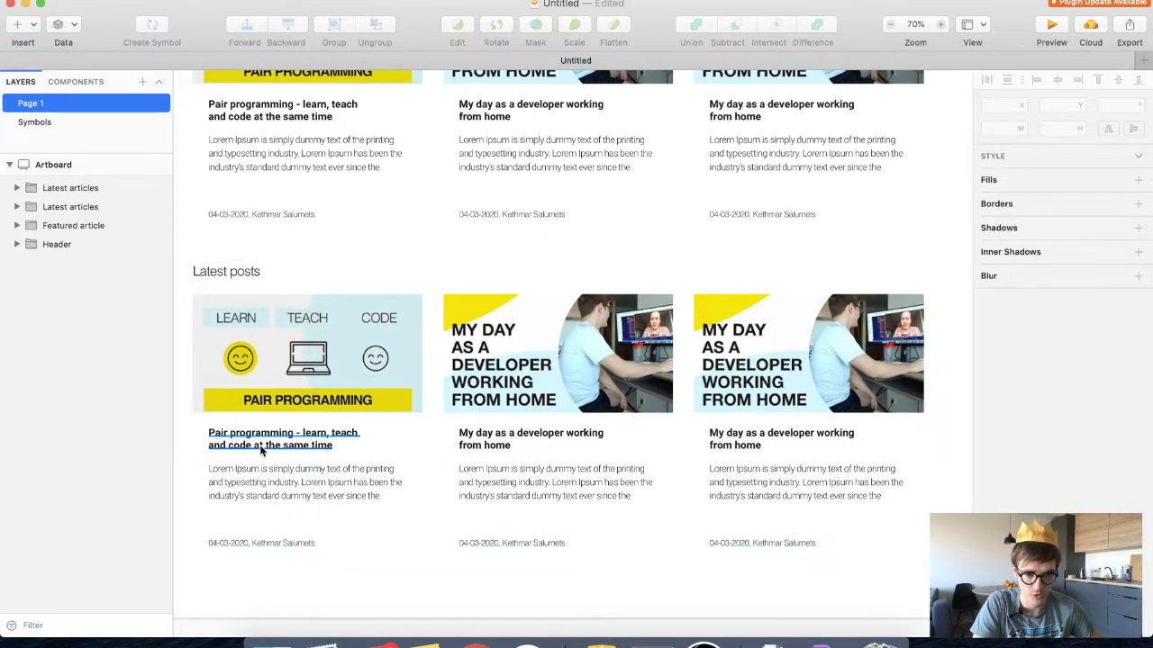
scroll(298, 378, up, 1)
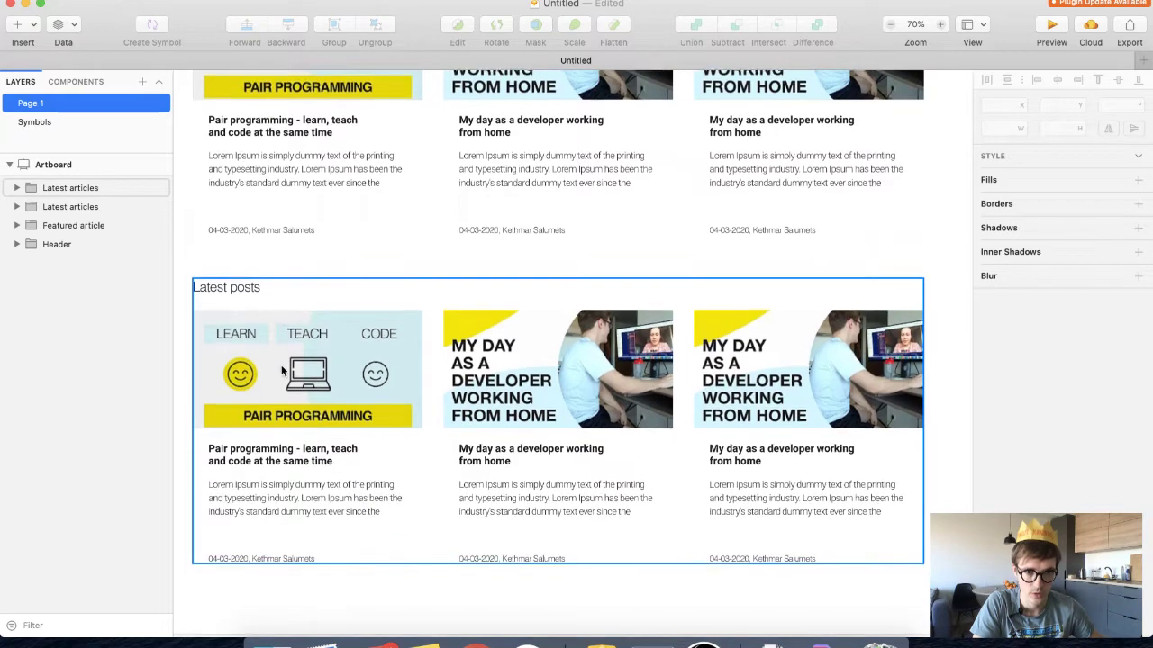
scroll(282, 370, down, 1)
double_click(239, 270)
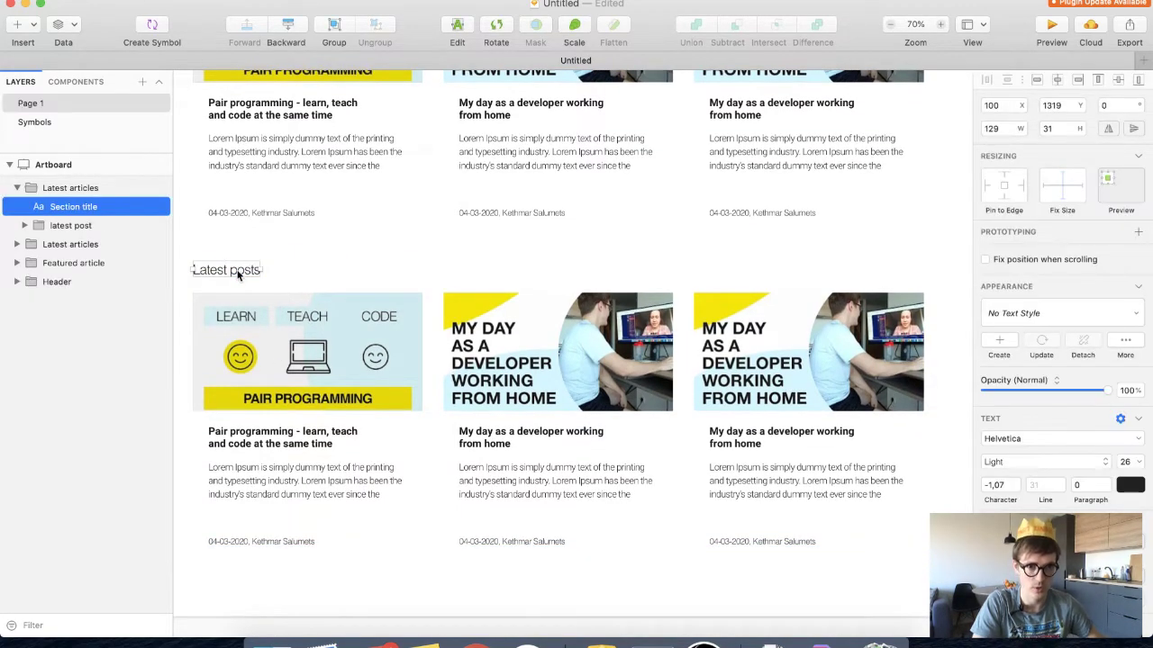
double_click(238, 272)
key(Escape)
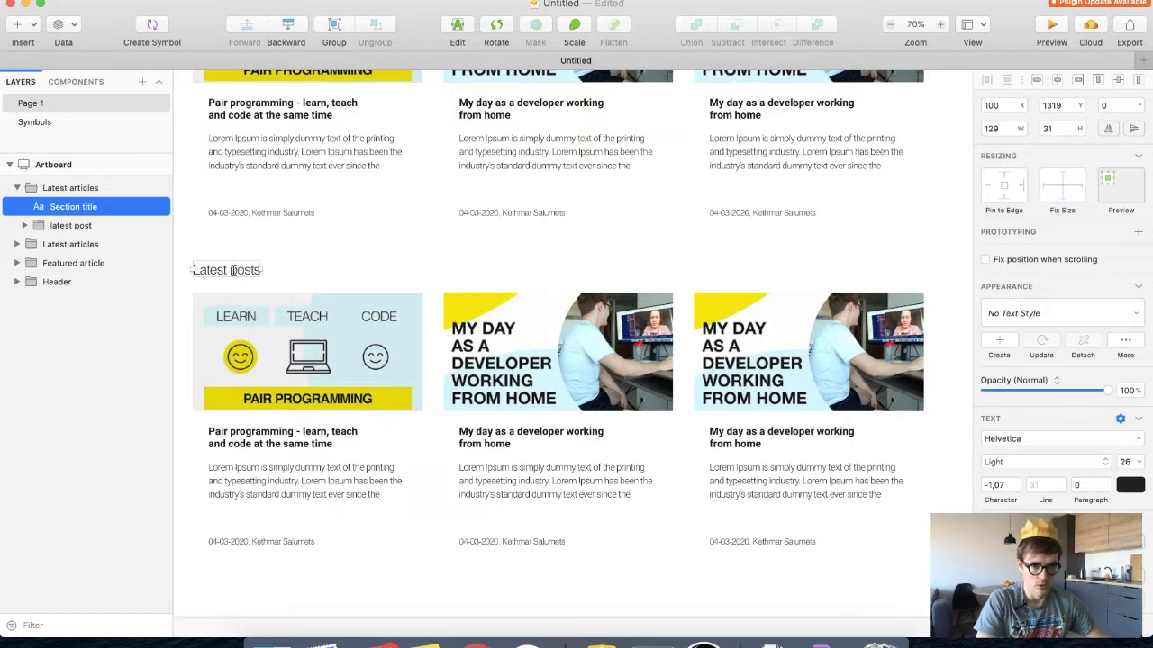
key(Return)
text(Featured)
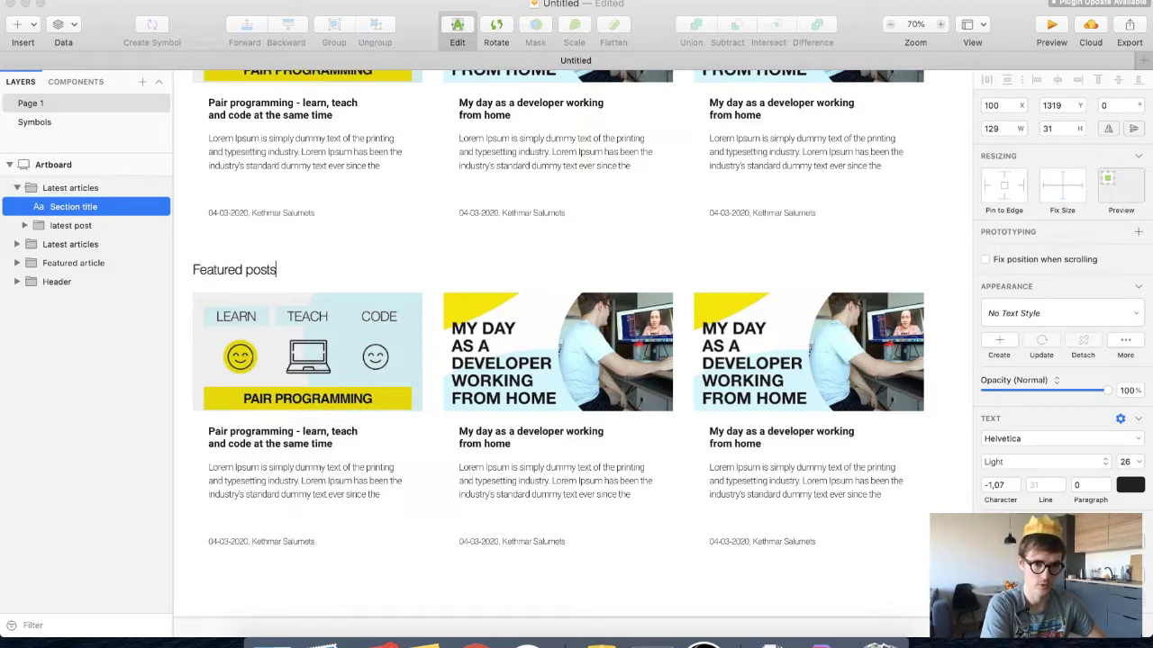
key(Escape)
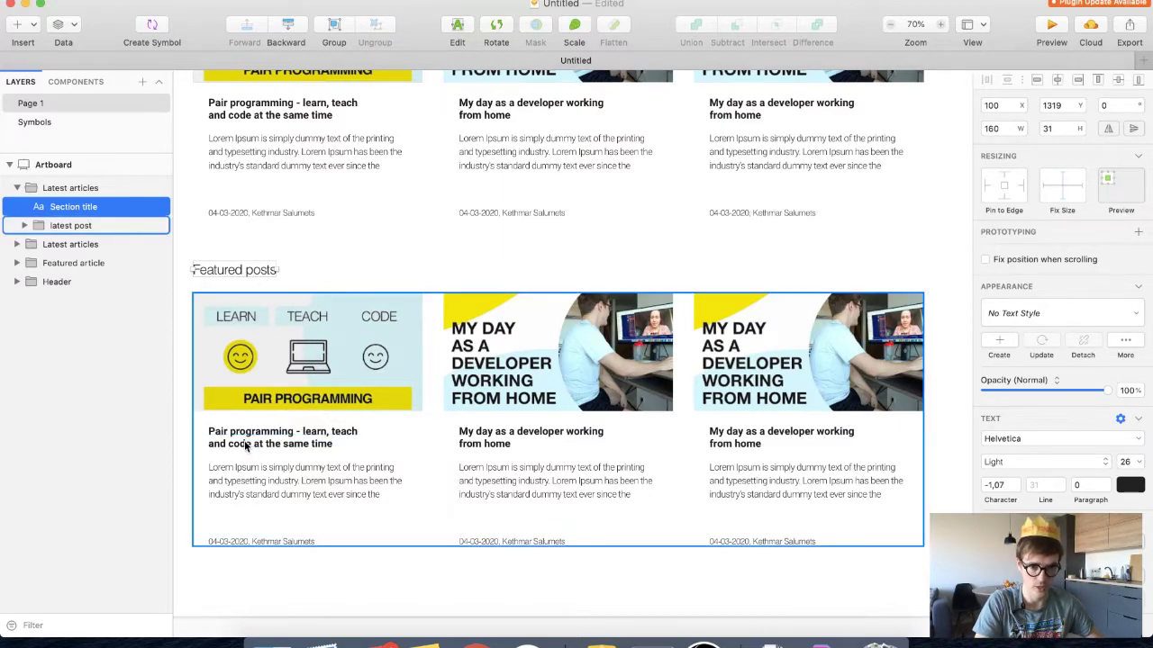
Move the date and author line of the first Featured posts article up to Y 1807, closer to its excerpt
super+click(239, 539)
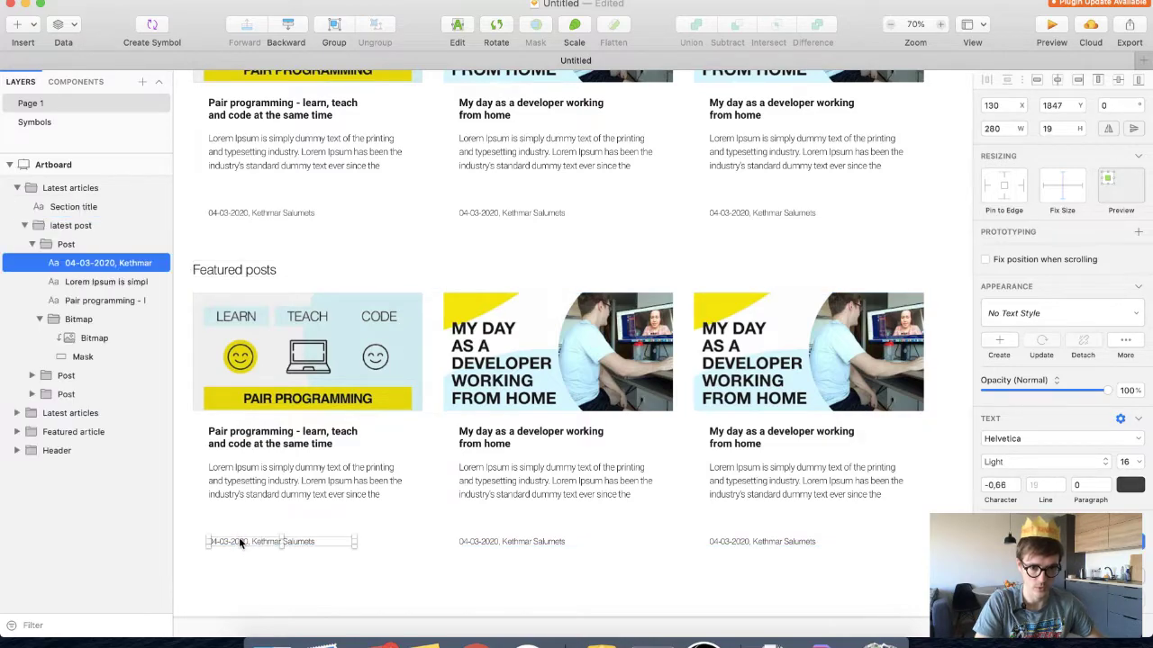
drag(235, 539, 236, 519)
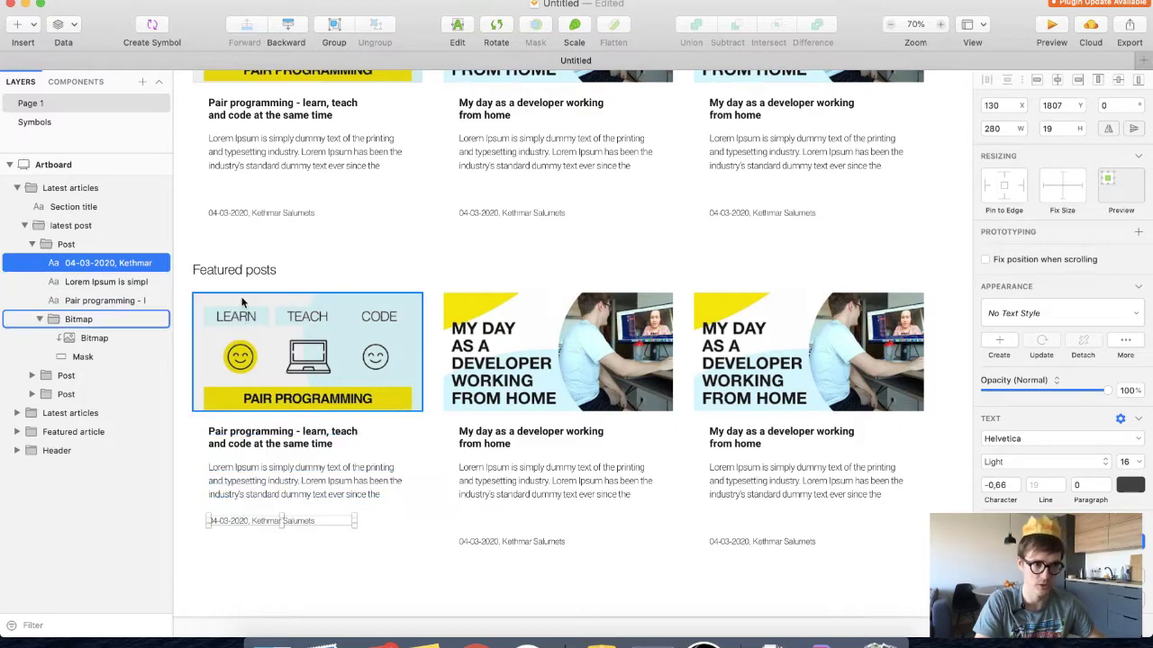
scroll(360, 297, down, 1)
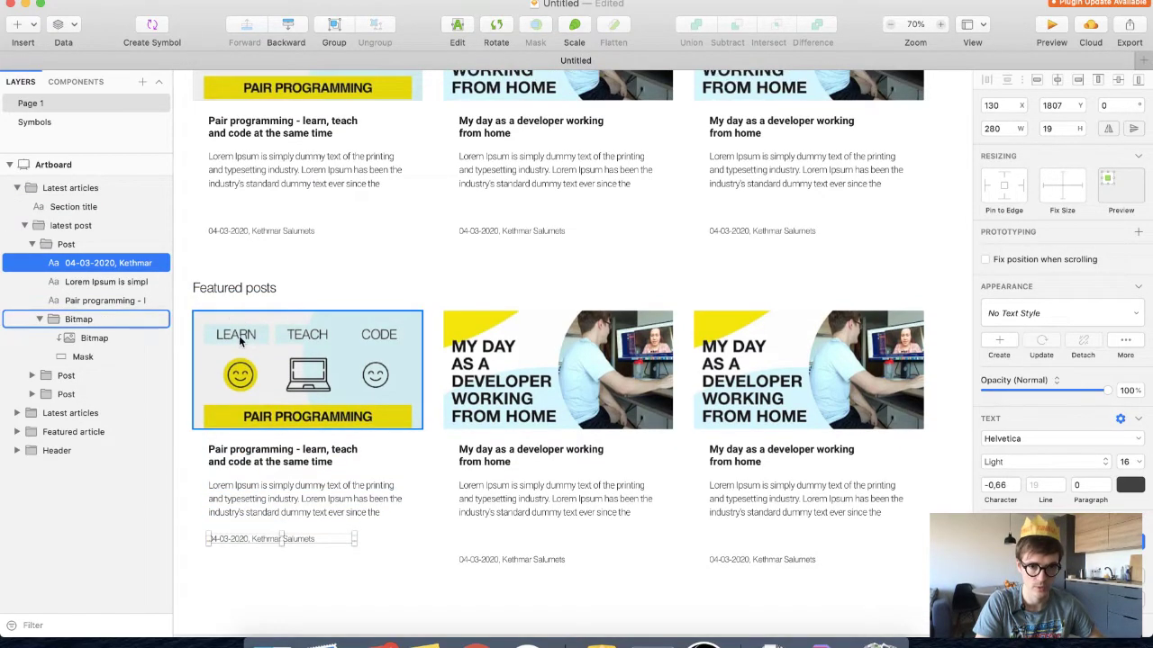
scroll(390, 293, up, 2)
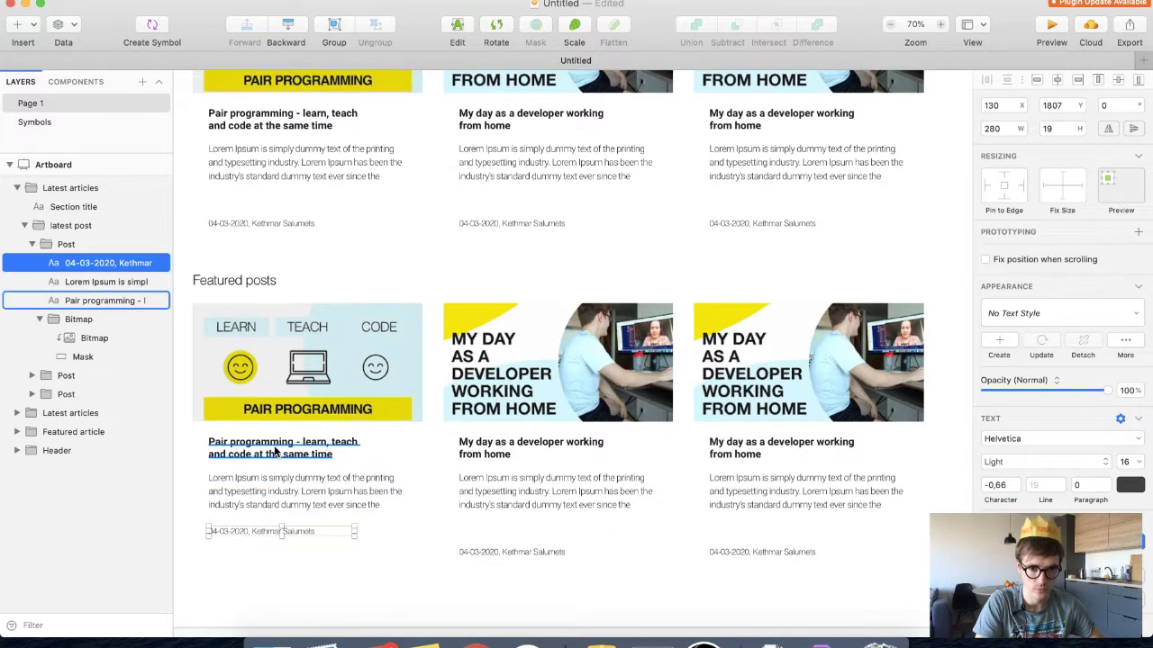
scroll(312, 499, down, 2)
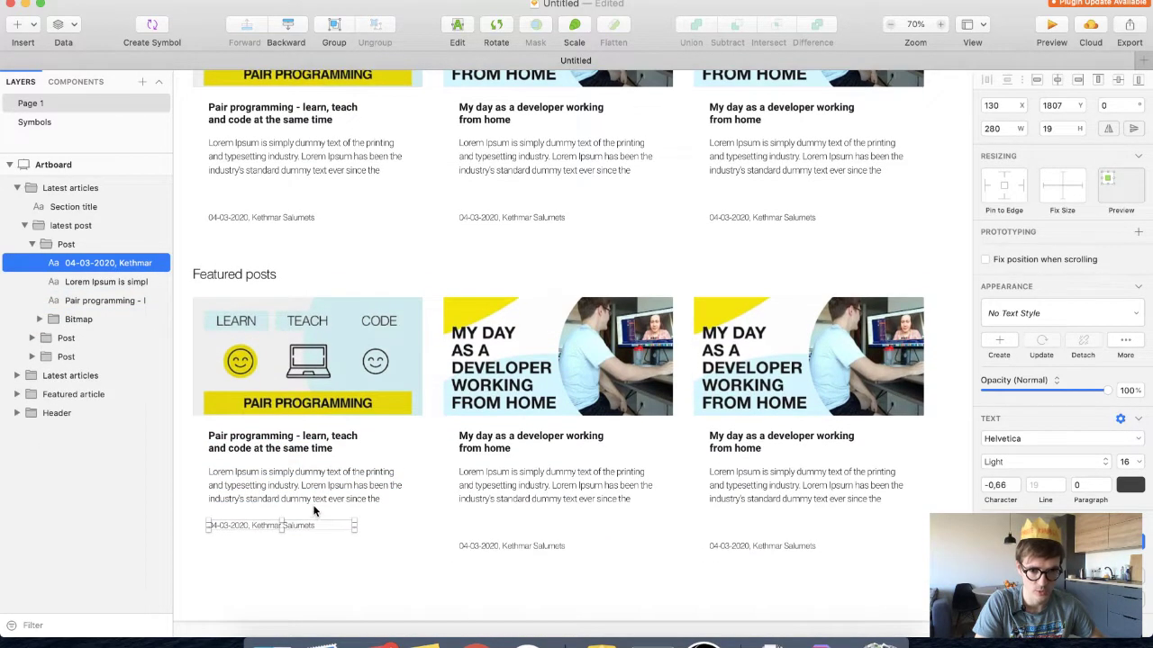
scroll(313, 510, down, 2)
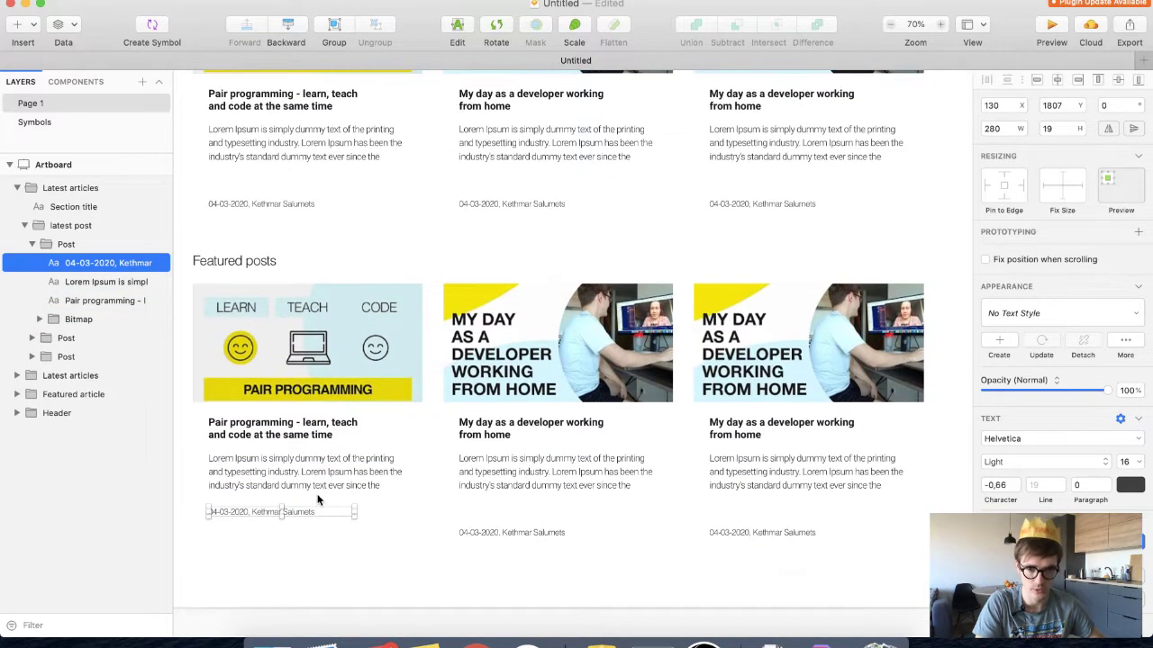
click(941, 25)
scroll(460, 277, left, 5)
scroll(460, 278, down, 3)
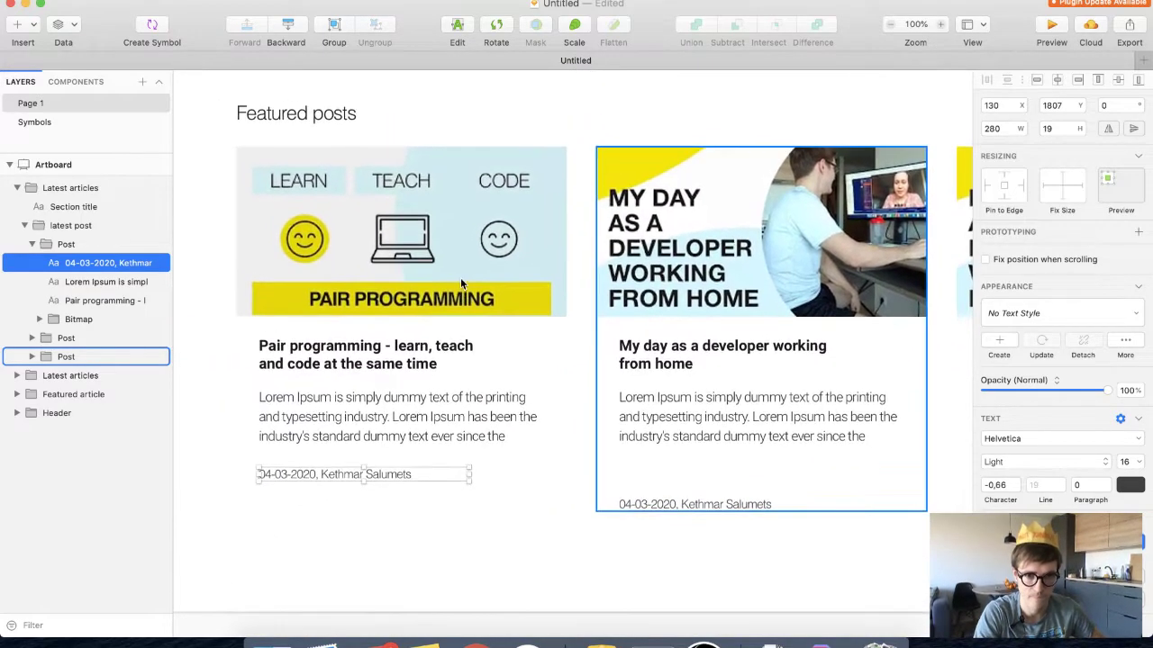
Compare the featured article's highlighted heading and hashtags with the plain post cards in the Latest posts and Featured posts rows
click(355, 507)
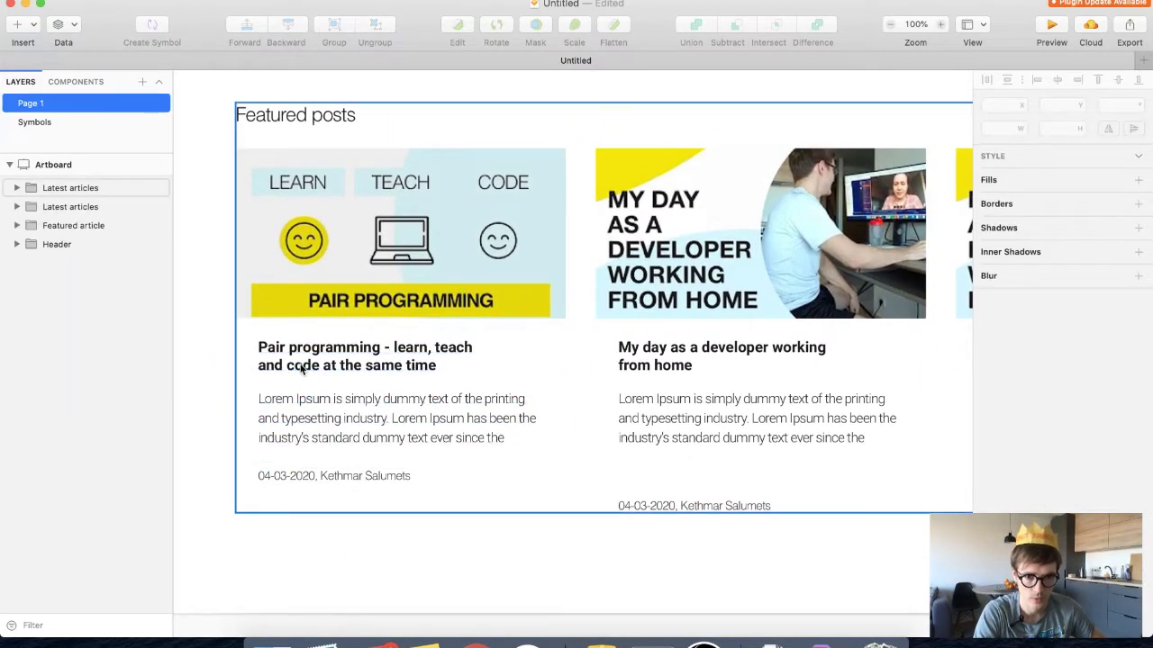
scroll(301, 369, up, 2)
scroll(301, 369, down, 10)
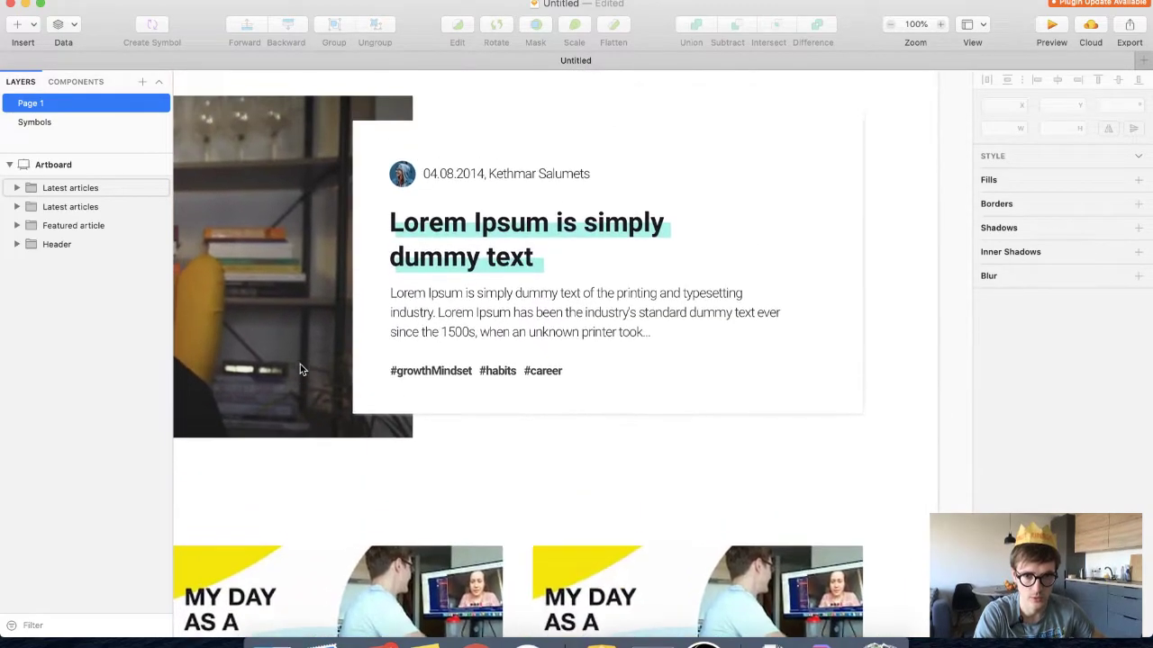
scroll(302, 370, up, 1)
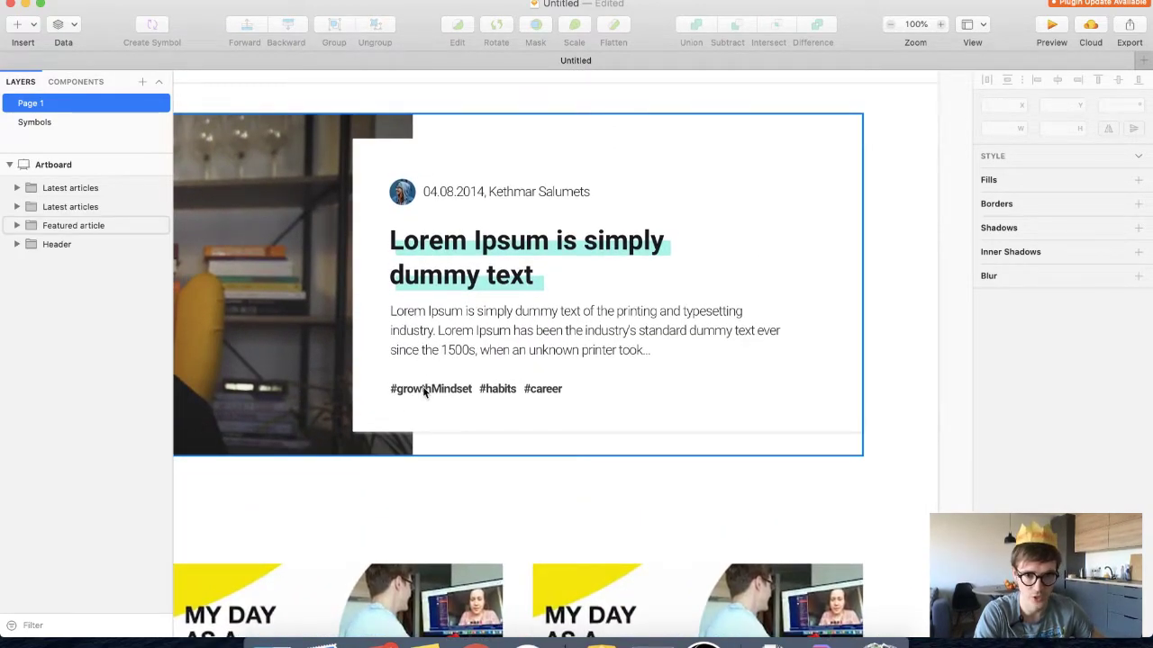
scroll(442, 357, down, 5)
scroll(442, 357, left, 3)
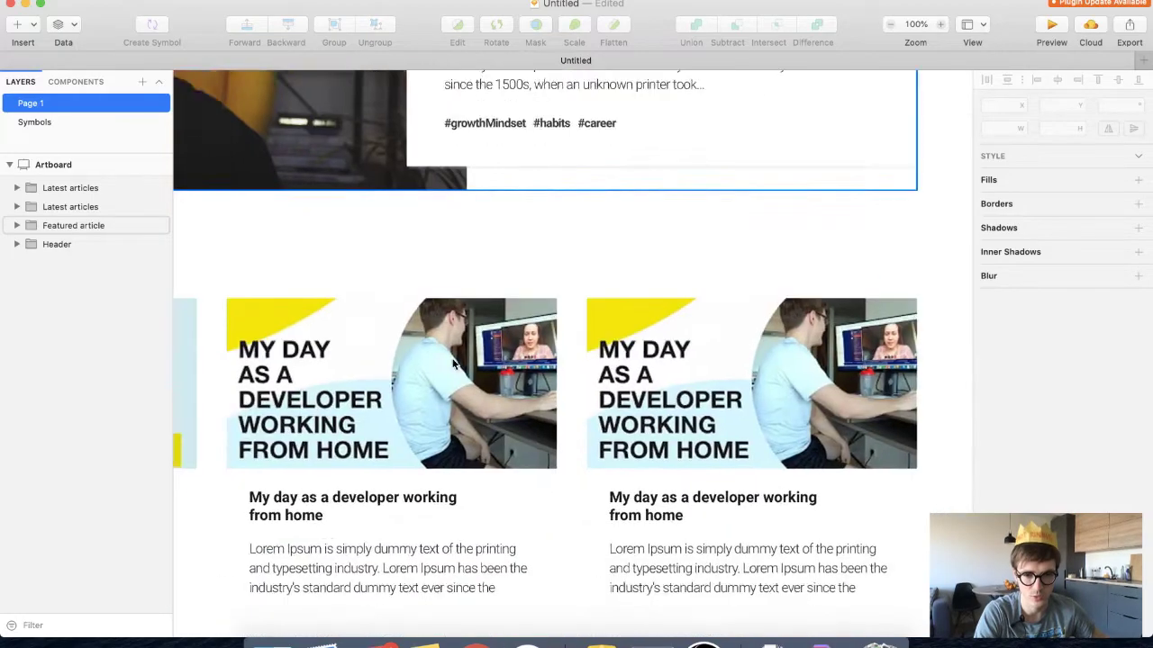
scroll(388, 432, down, 1)
scroll(388, 432, up, 1)
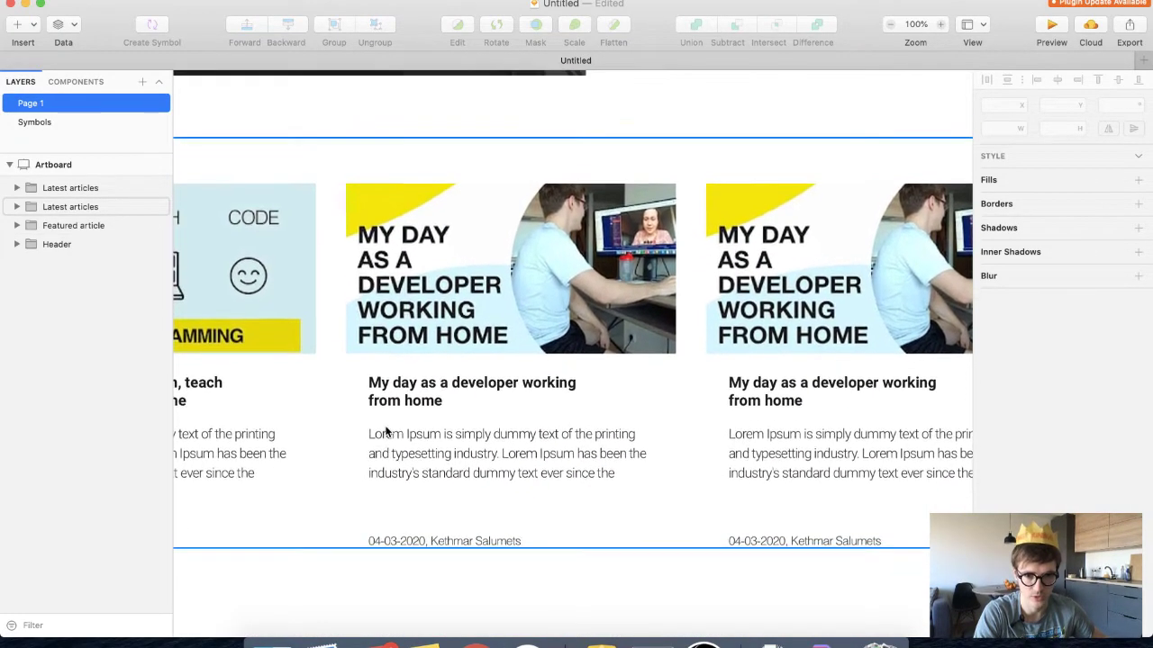
scroll(385, 430, up, 6)
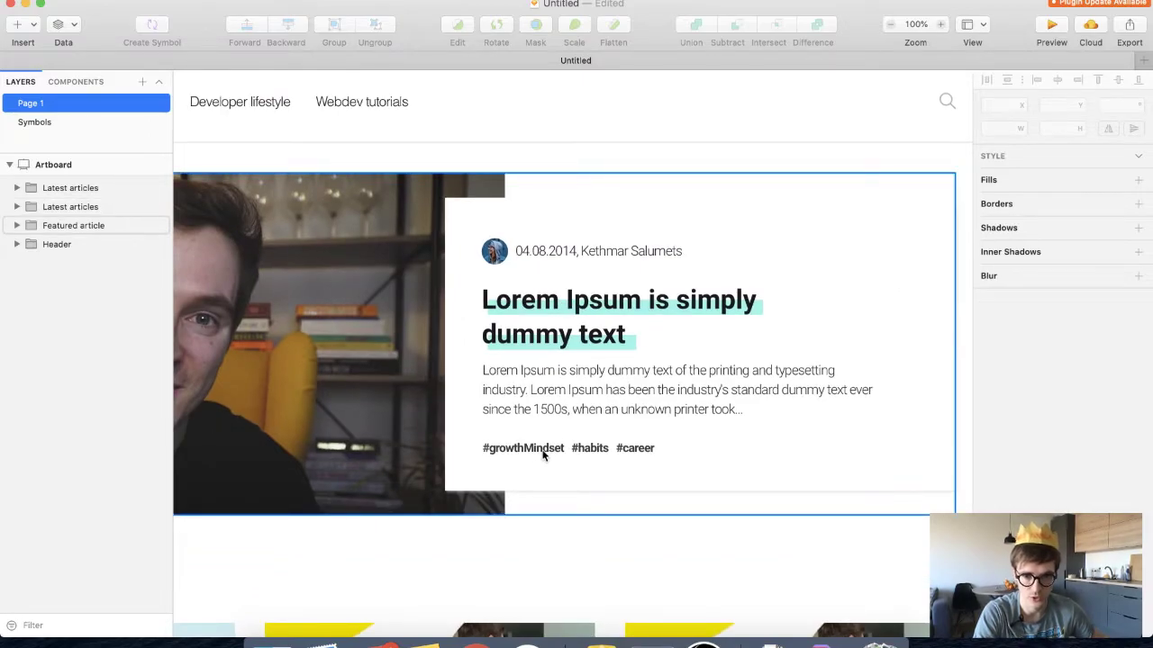
scroll(543, 455, down, 6)
scroll(543, 454, up, 3)
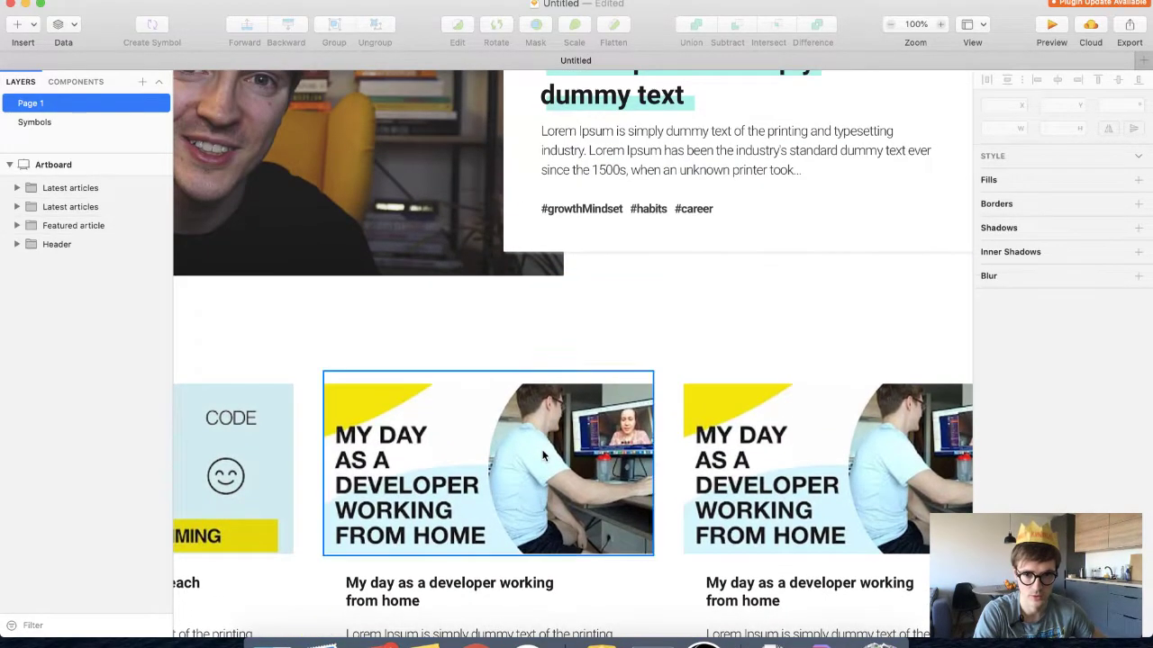
scroll(543, 455, down, 4)
scroll(543, 454, up, 2)
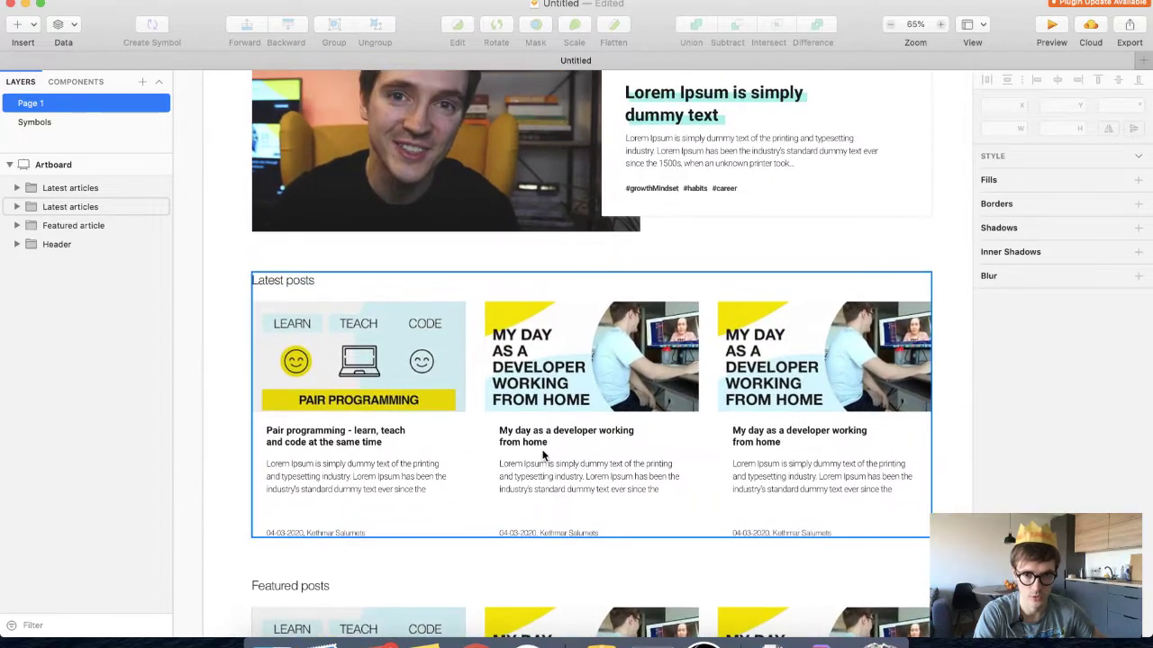
scroll(543, 455, down, 3)
Draw a thin rectangle across the first line of the Pair programming title in Latest posts, behind the title text and shifted slightly right
super+click(354, 340)
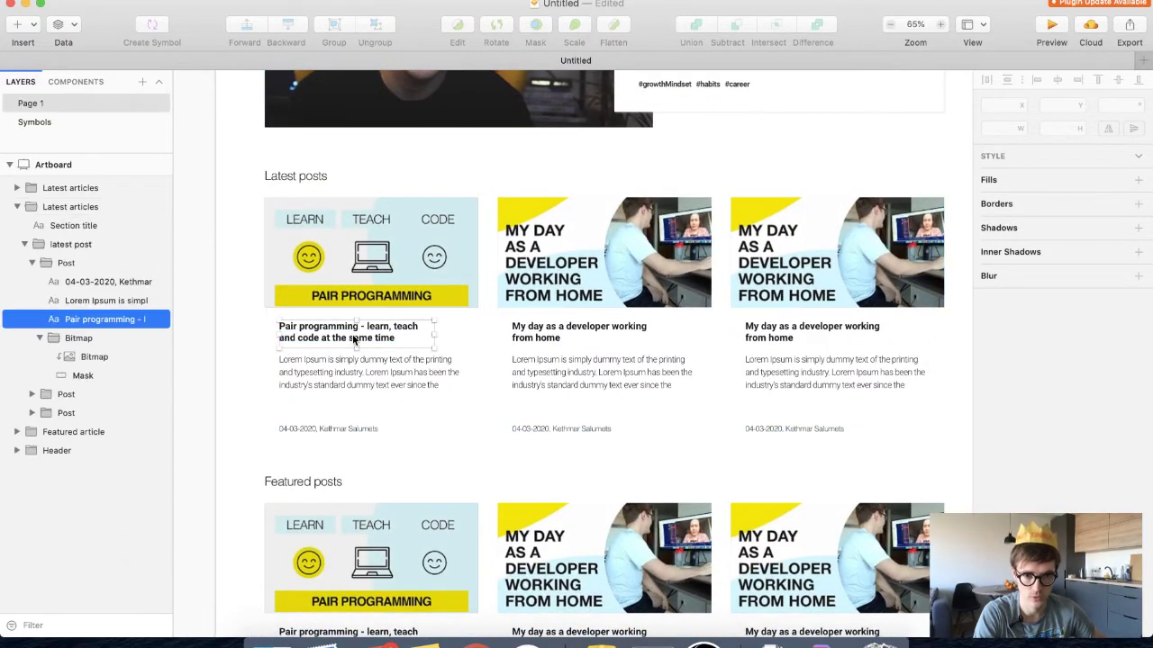
scroll(1000, 479, down, 2)
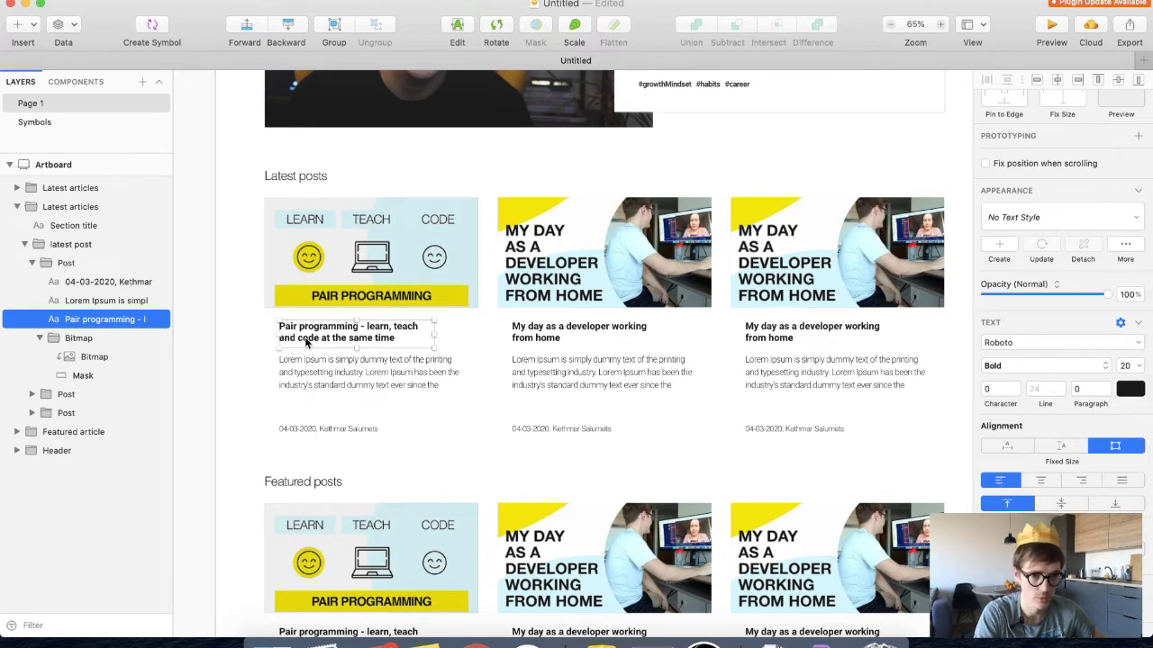
scroll(306, 340, up, 3)
key(r)
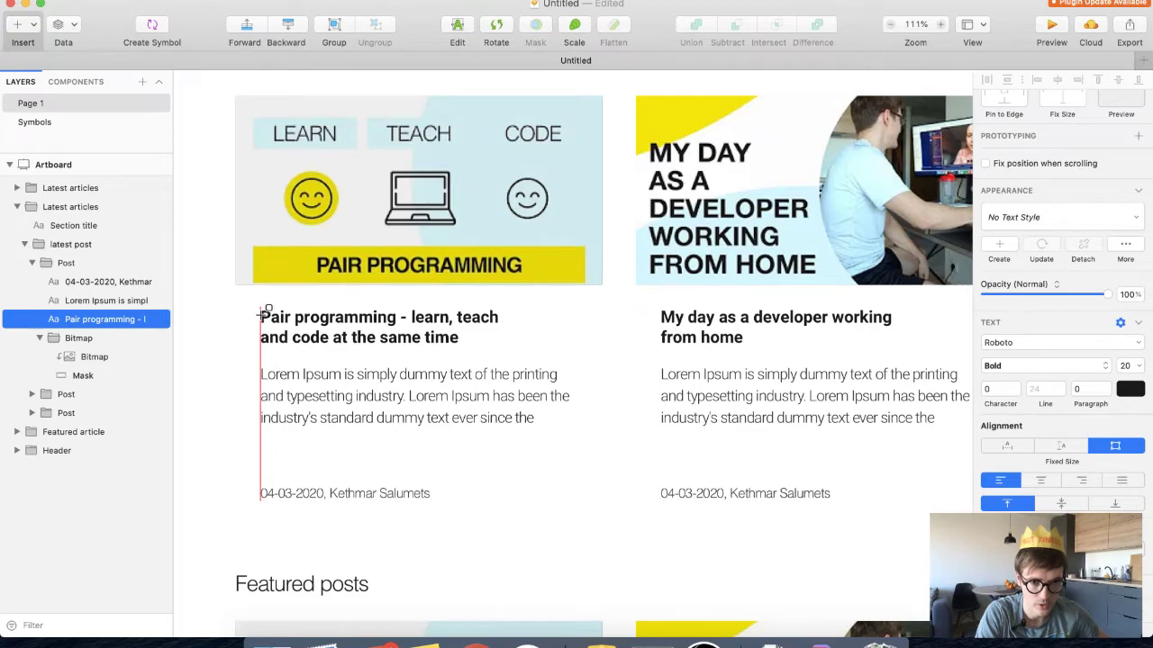
drag(260, 311, 502, 322)
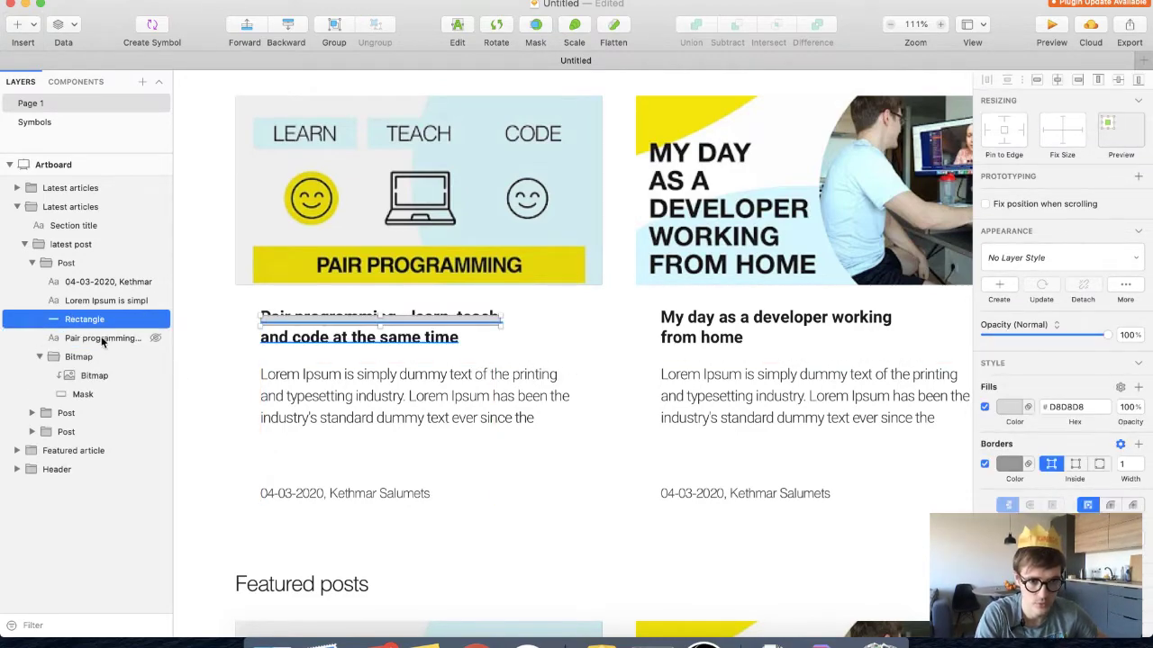
drag(89, 328, 90, 349)
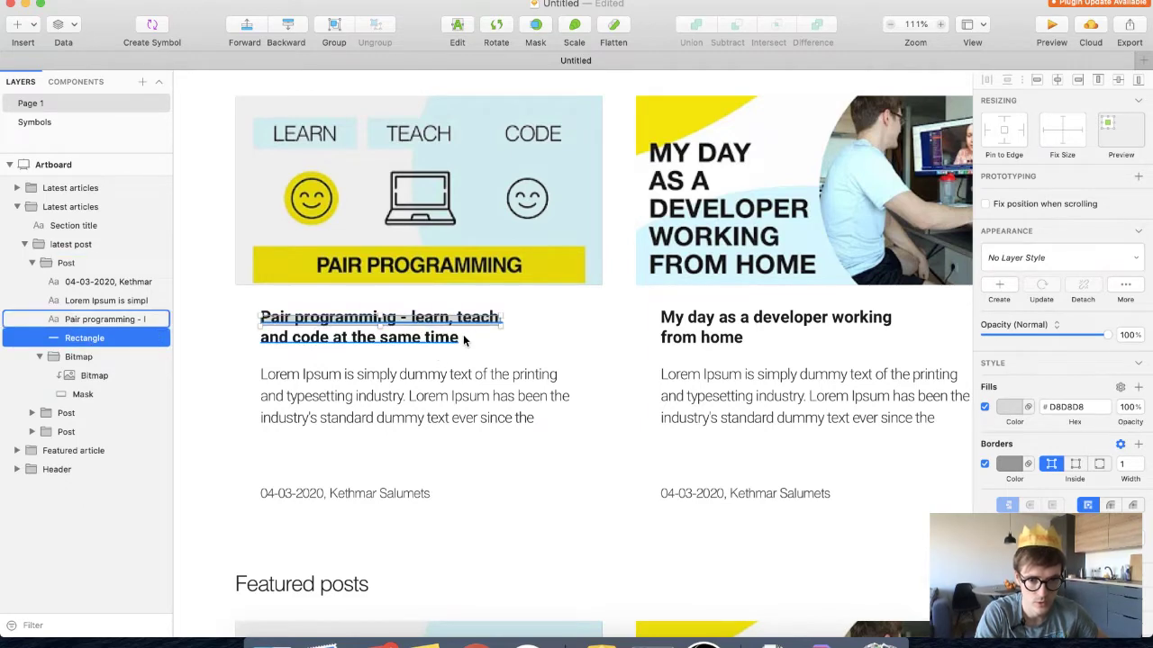
key(shift+Right)
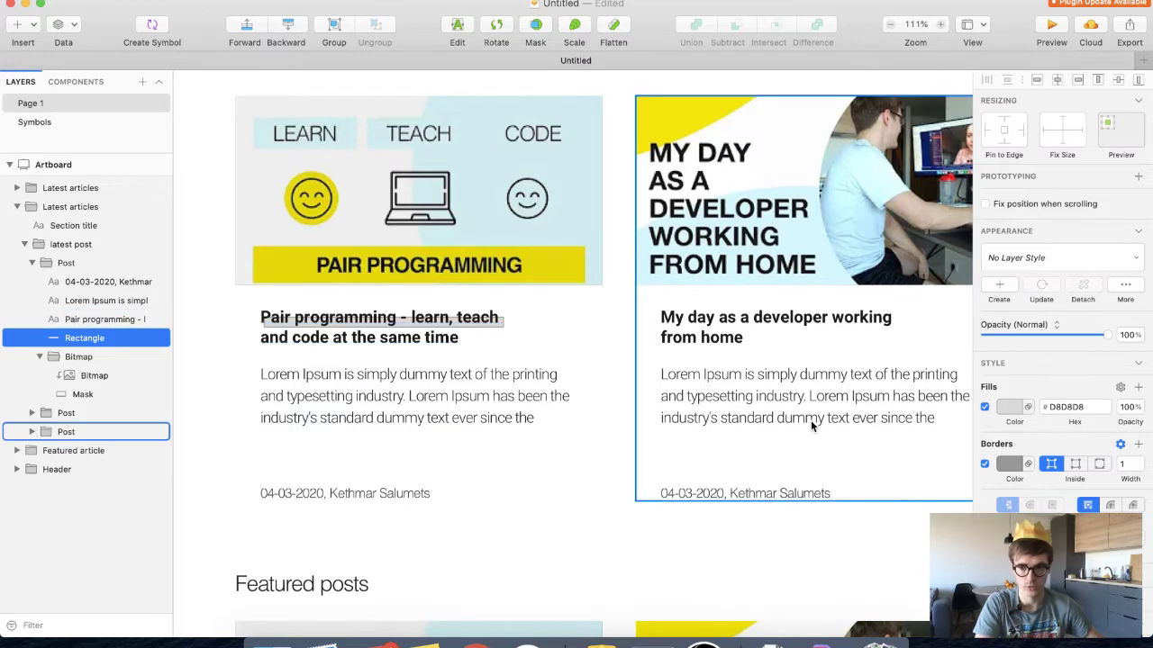
Remove the title bar's border and fill it with the featured article's highlight colour ADF3EB, sampled from its heading
click(985, 464)
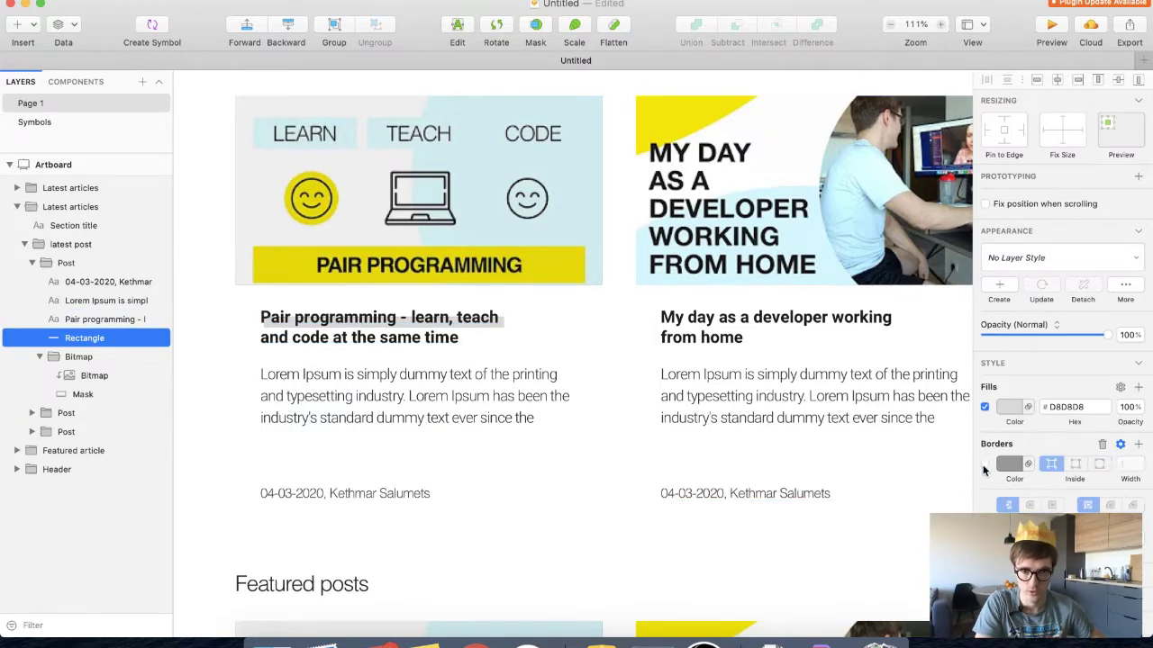
click(1008, 407)
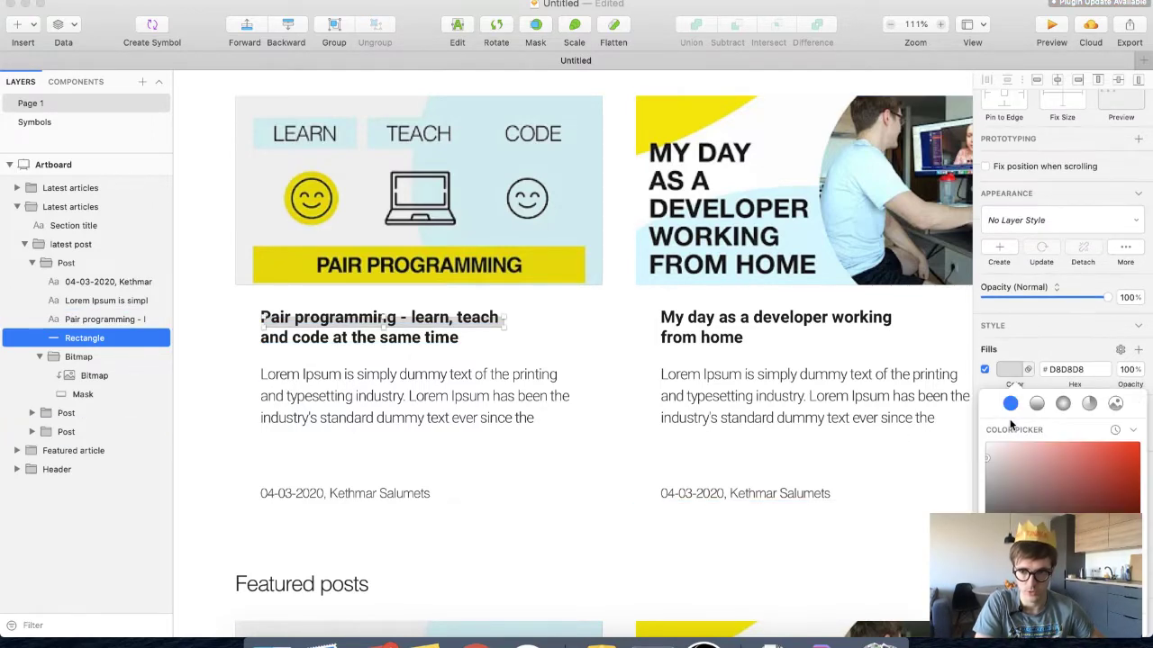
drag(1003, 459, 968, 458)
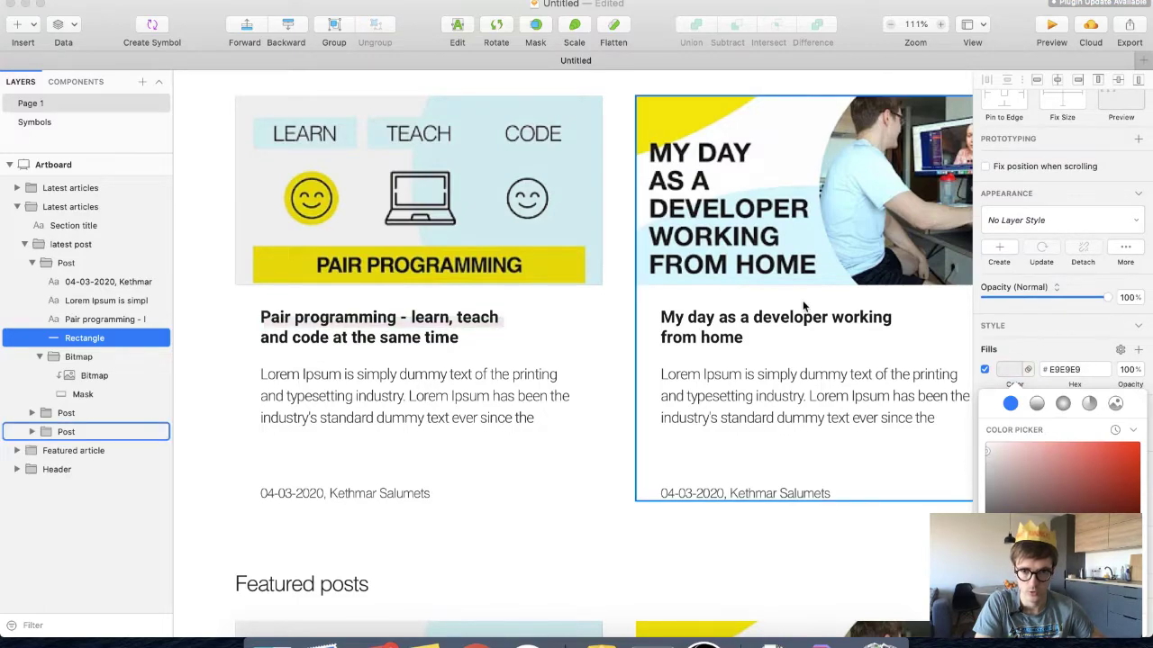
scroll(801, 308, up, 10)
scroll(796, 305, right, 3)
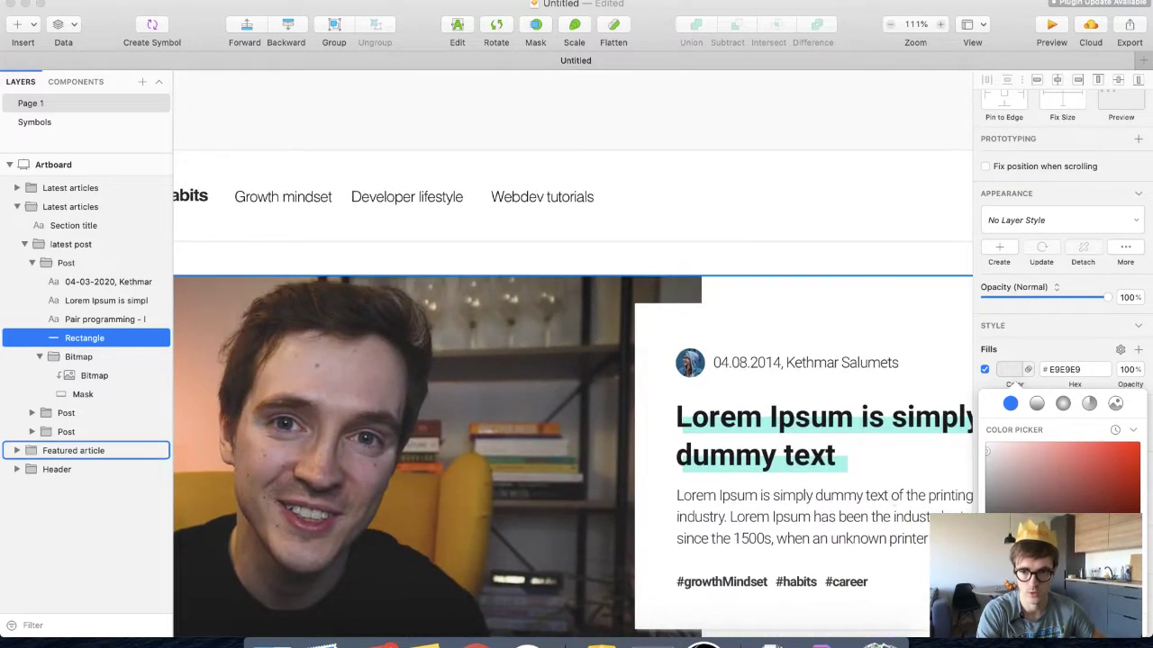
key(ctrl+c)
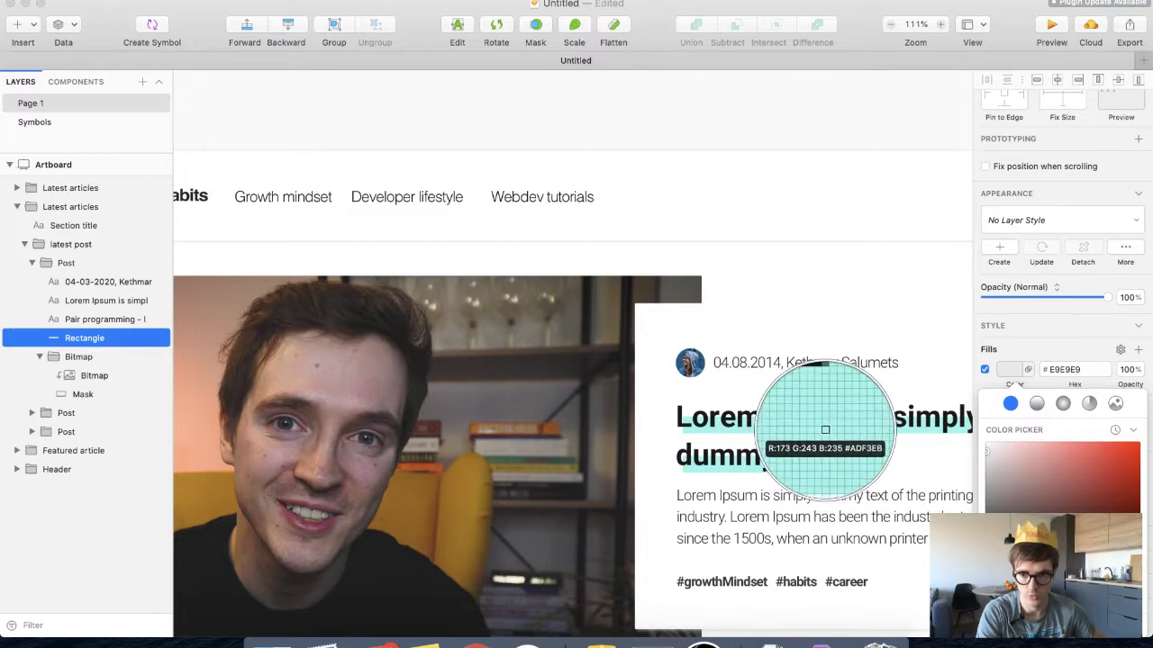
click(821, 432)
Examine the featured article's highlighted heading and hashtags against the Pair programming card in Latest posts
scroll(654, 465, down, 5)
scroll(654, 464, left, 3)
scroll(653, 460, down, 5)
scroll(654, 461, left, 3)
scroll(654, 466, up, 5)
scroll(654, 466, right, 10)
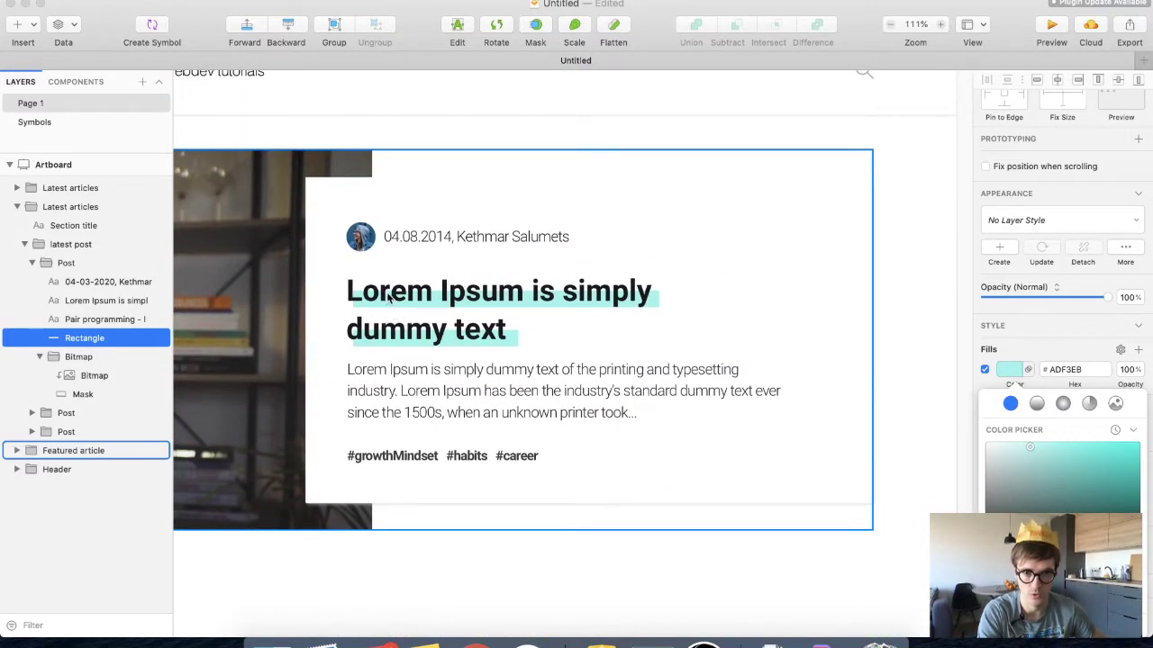
scroll(370, 456, down, 5)
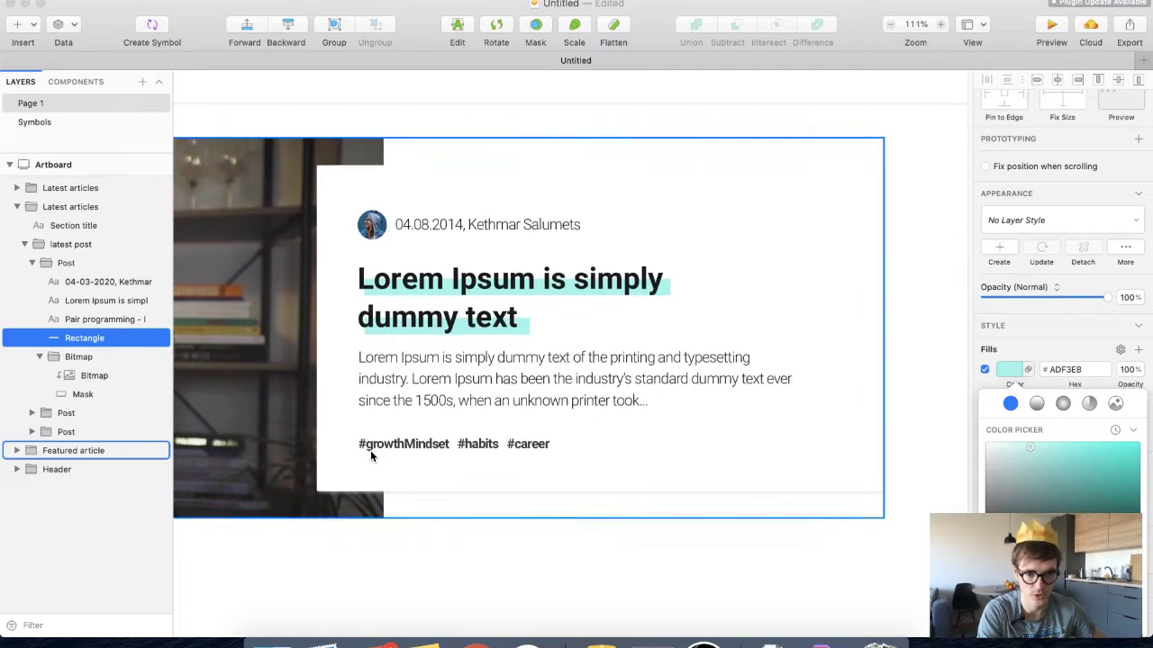
scroll(370, 457, left, 2)
scroll(370, 457, down, 2)
scroll(370, 456, right, 2)
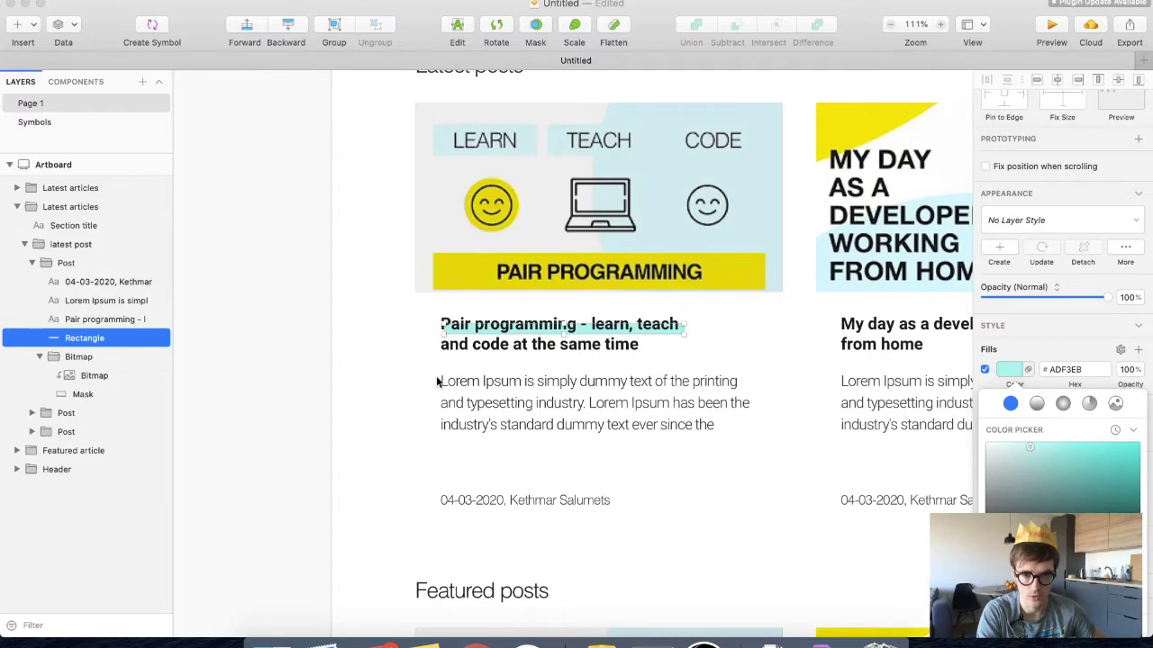
Move the highlight bar out of Latest posts onto the first line of the Pair programming title in Featured posts
click(454, 338)
key(Delete)
scroll(411, 377, down, 6)
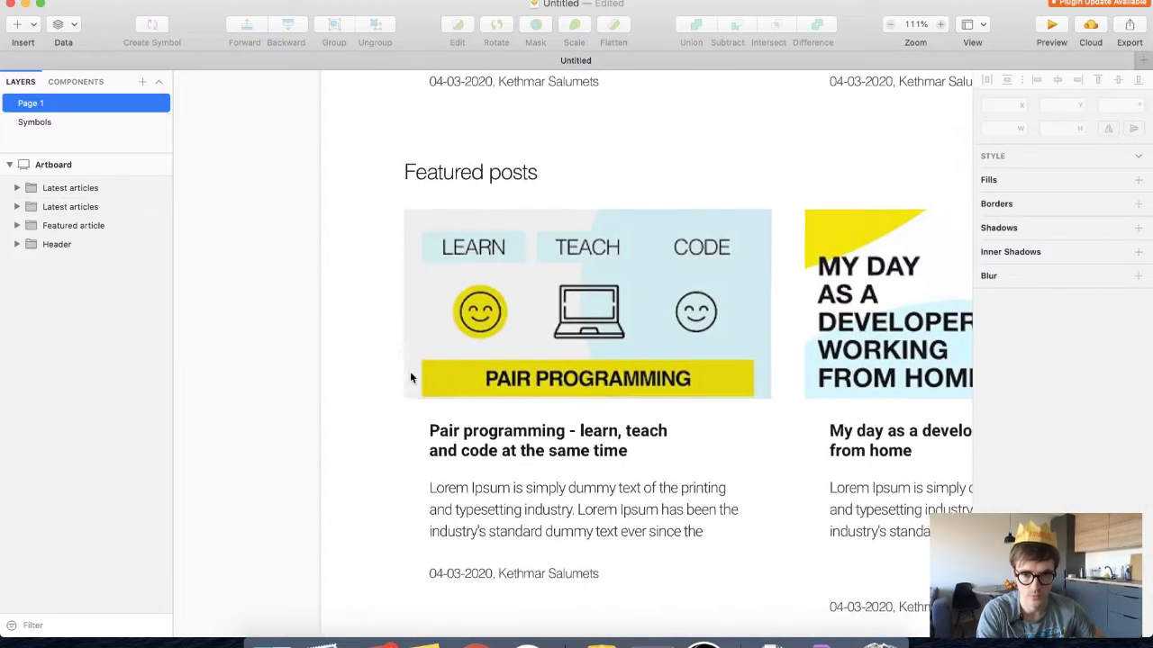
scroll(424, 367, right, 2)
key(super+v)
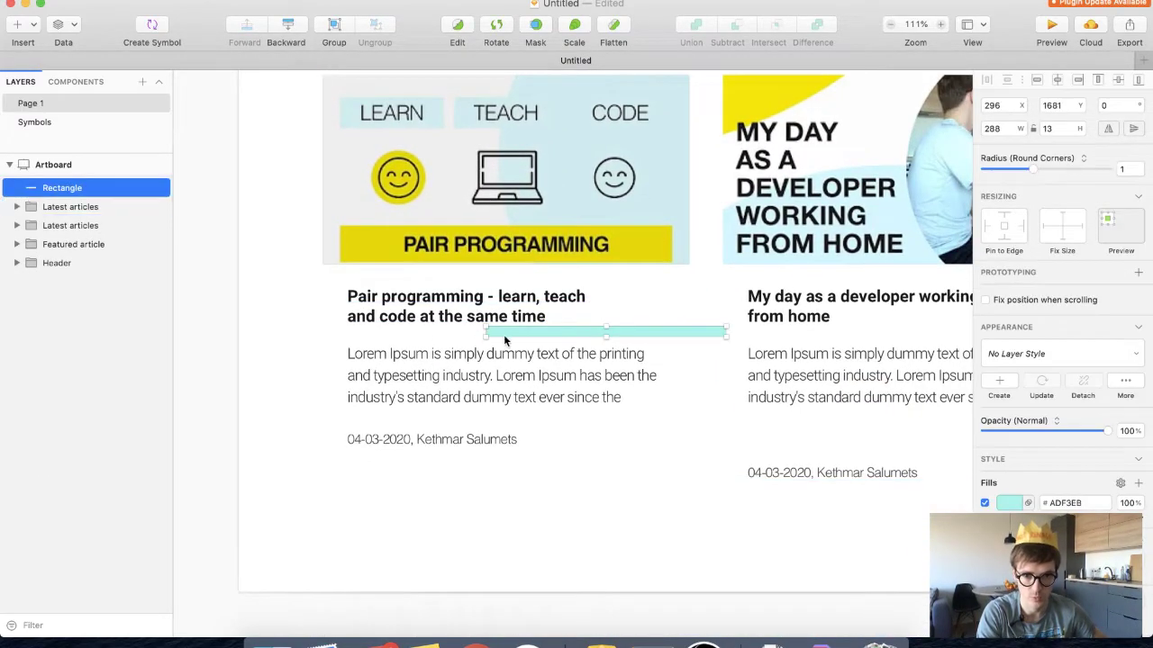
drag(506, 335, 375, 308)
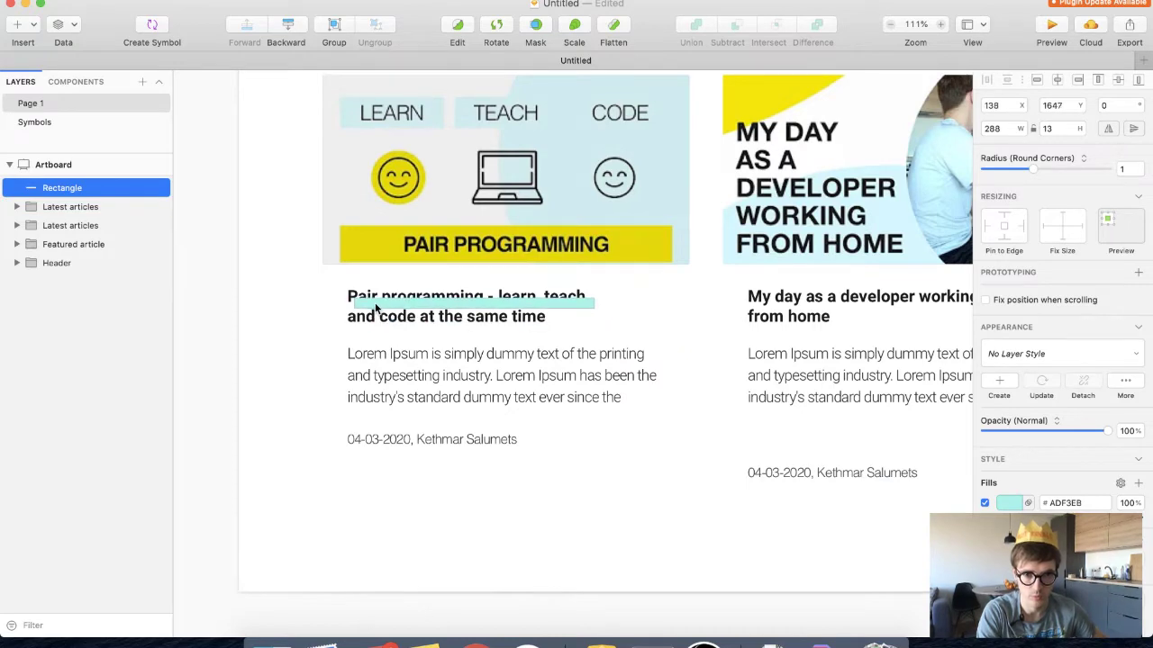
Put the highlight bar inside the first Featured posts article's Post group, behind its title text
key(Delete)
click(353, 298)
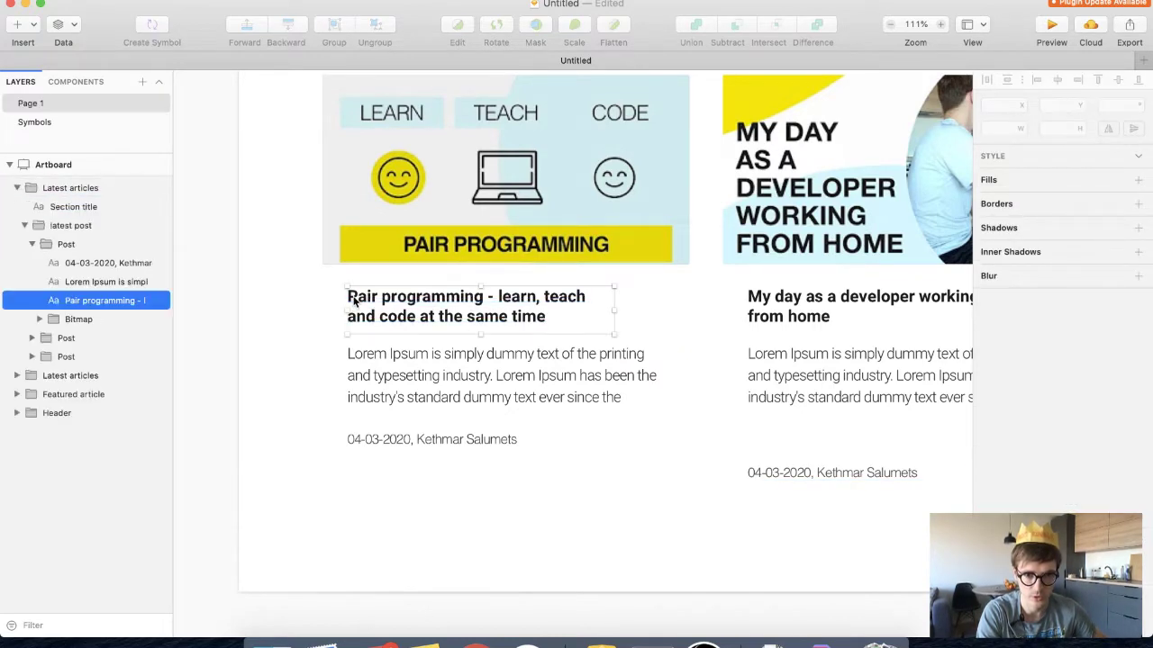
key(super+z)
drag(120, 307, 118, 321)
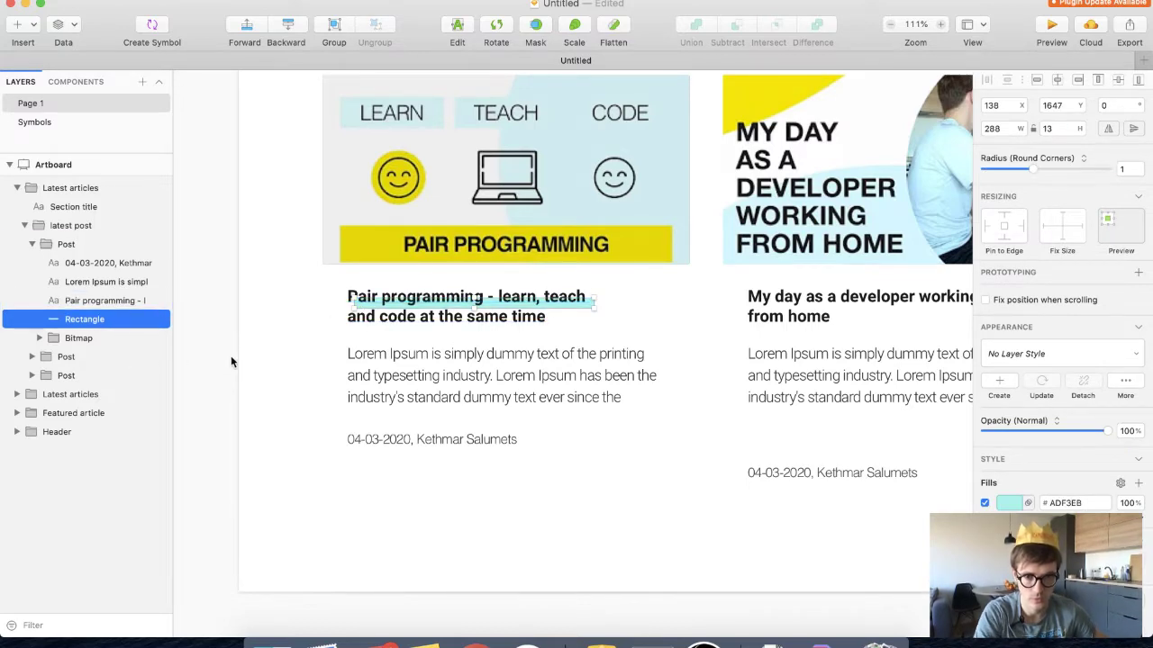
Nudge the highlight bar to X 134, Y 1644 behind the title's first line
key(Left)
key(Left)
key(Left)
key(Left)
key(Left)
key(Up)
key(Up)
key(Right)
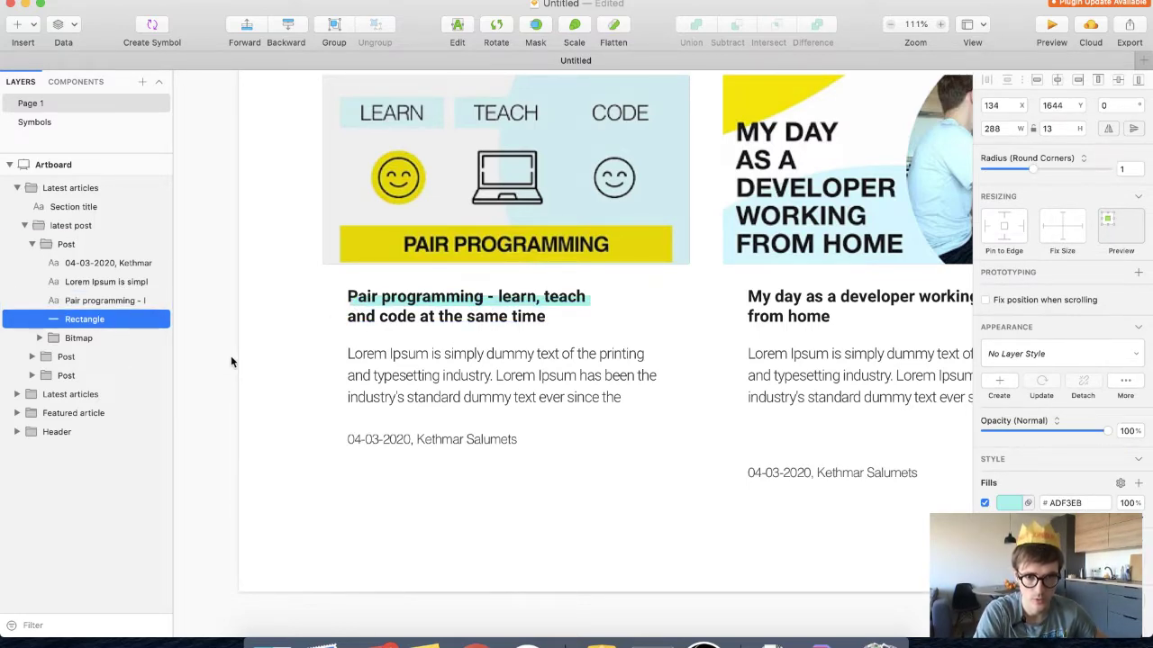
key(Up)
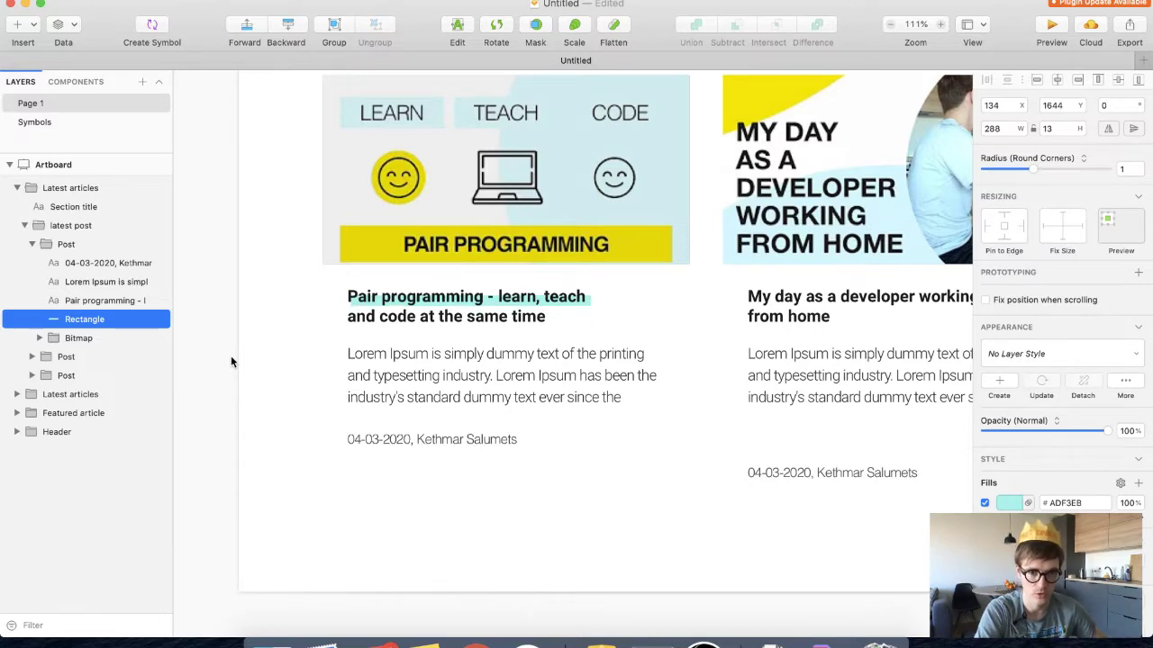
Duplicate the highlight bar behind the title's second line at Y 1668 and narrow the copy to 242 wide
key(super+d)
key(shift+Down)
key(shift+Down)
key(shift+Down)
key(Up)
key(Up)
key(Up)
key(Up)
key(Up)
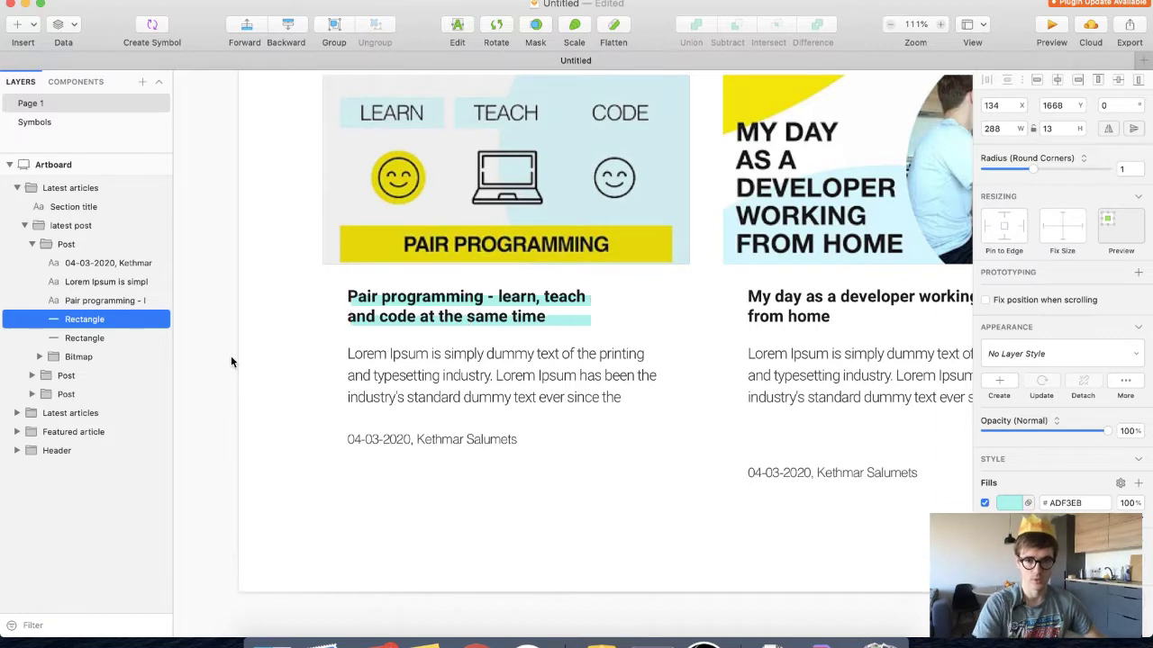
key(Up)
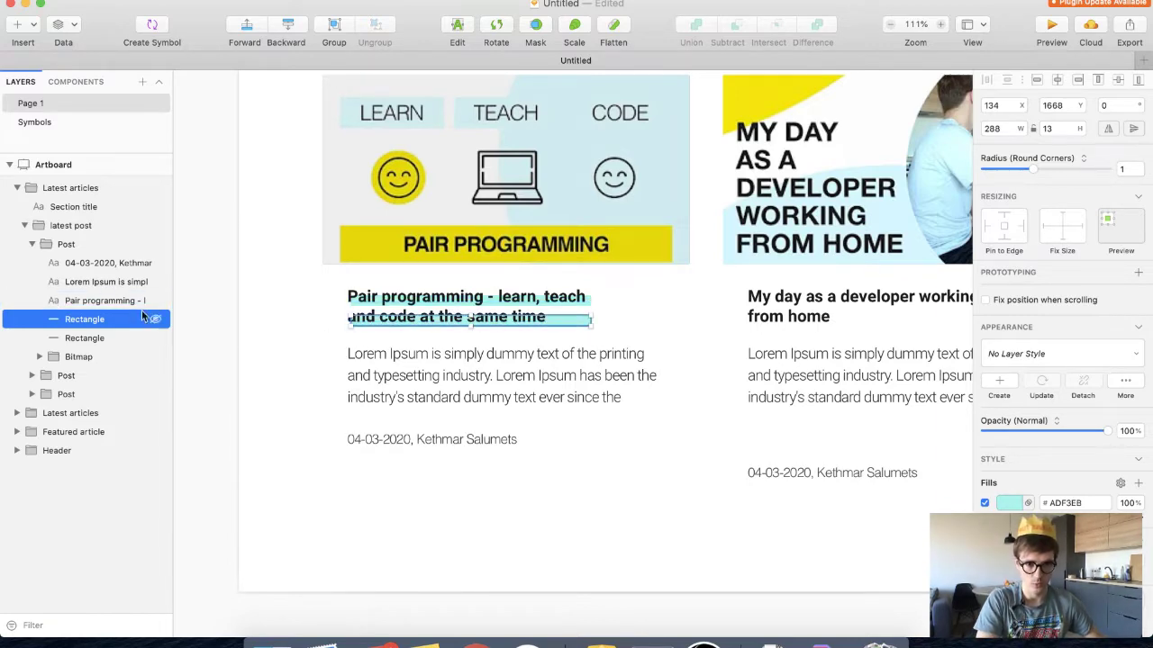
drag(581, 326, 552, 325)
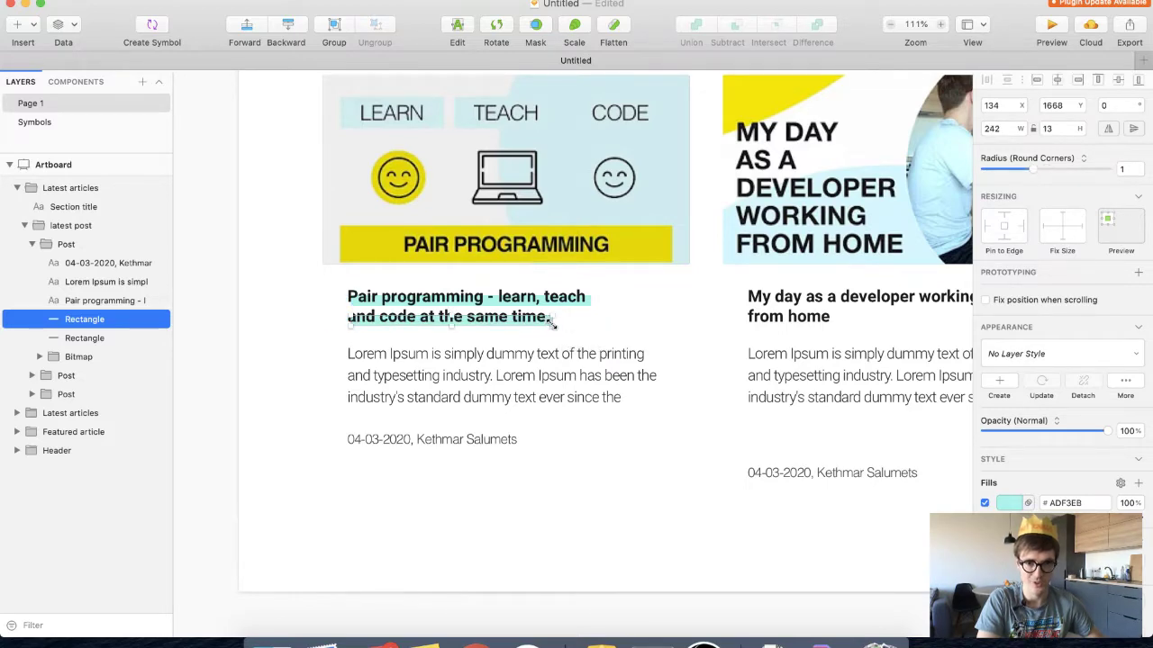
click(233, 414)
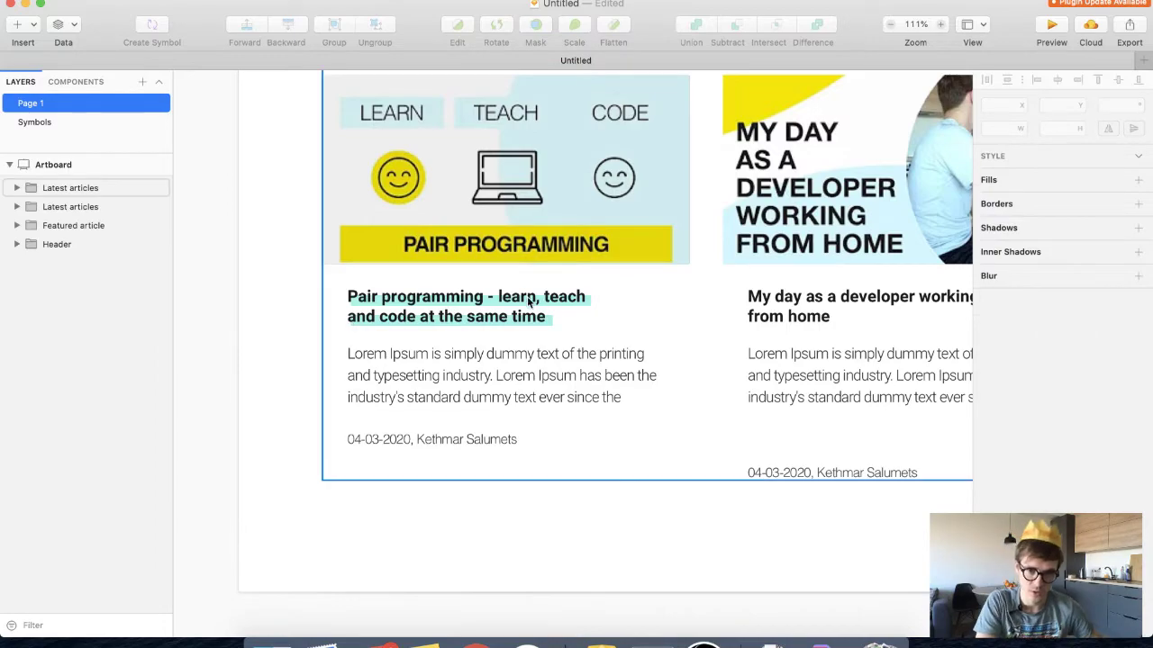
Review the whole page layout, comparing the highlighted Featured posts title with the plain titles and the featured article
scroll(448, 311, down, 3)
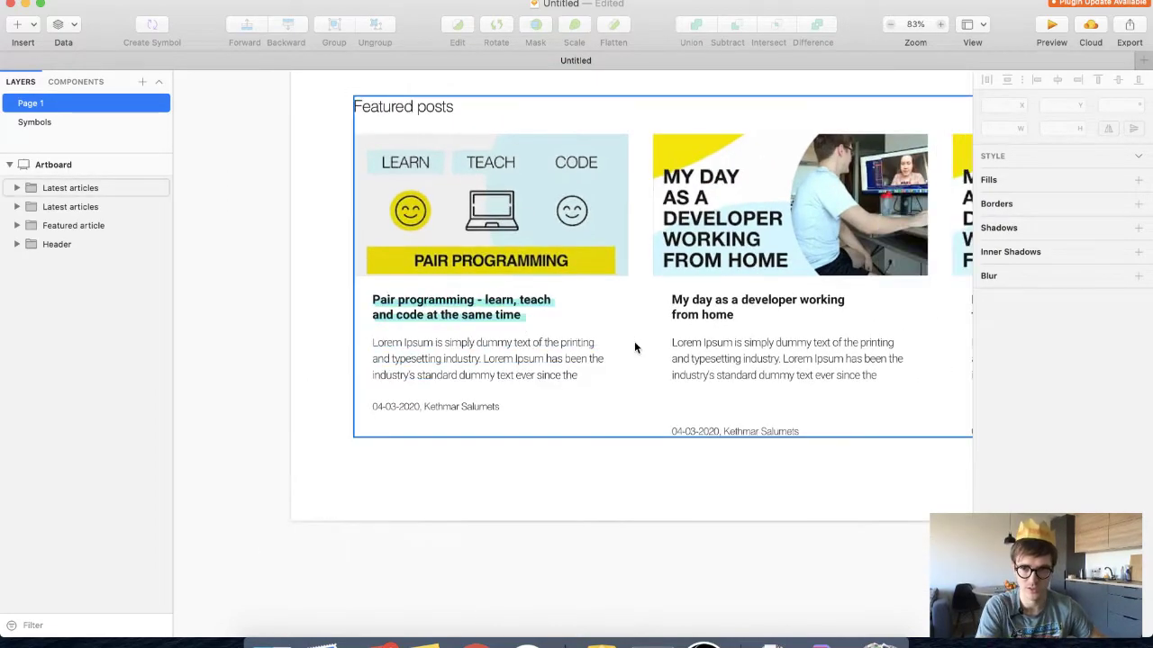
click(889, 26)
scroll(704, 195, up, 3)
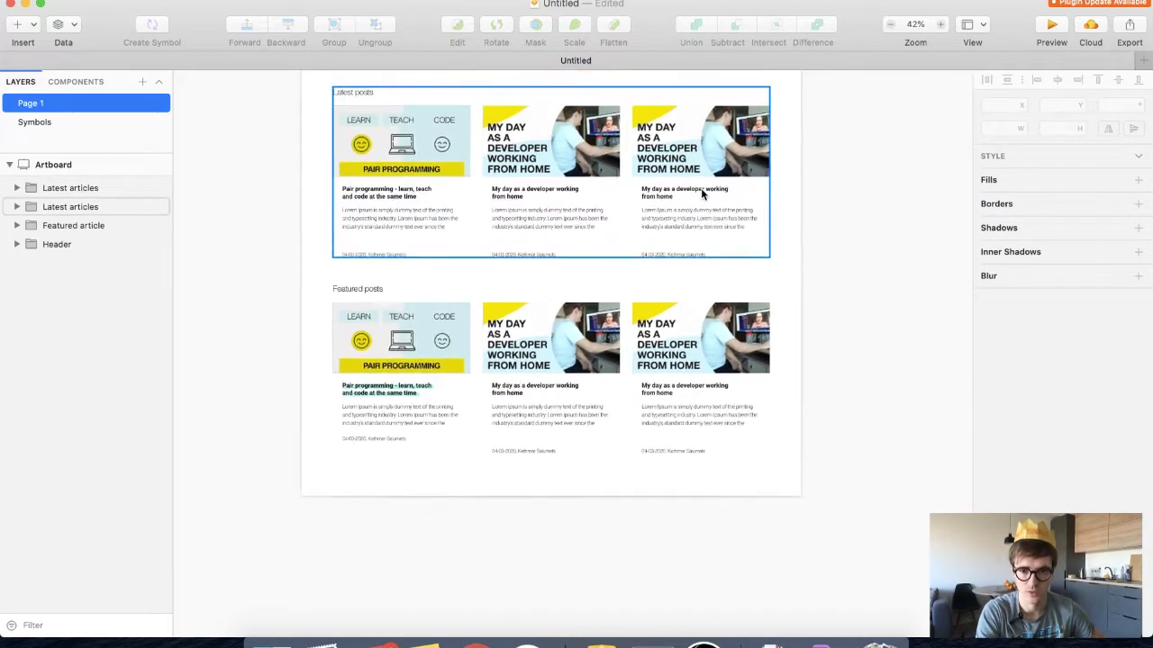
scroll(703, 195, up, 5)
scroll(703, 194, down, 4)
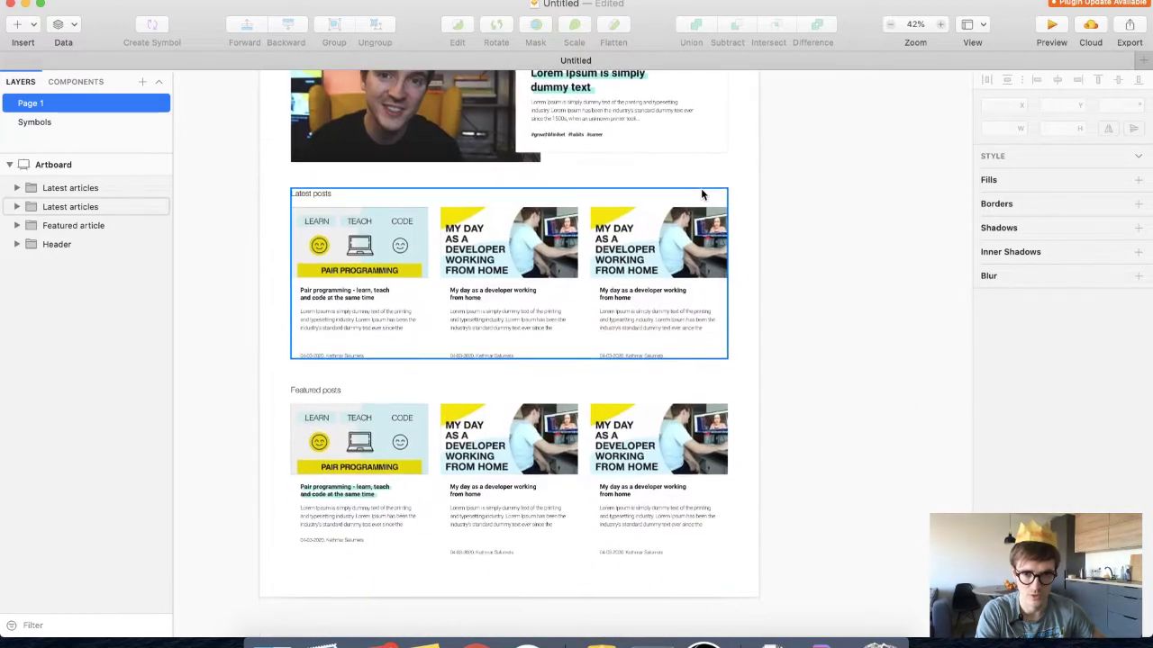
scroll(704, 195, up, 1)
scroll(703, 194, down, 2)
scroll(703, 195, down, 1)
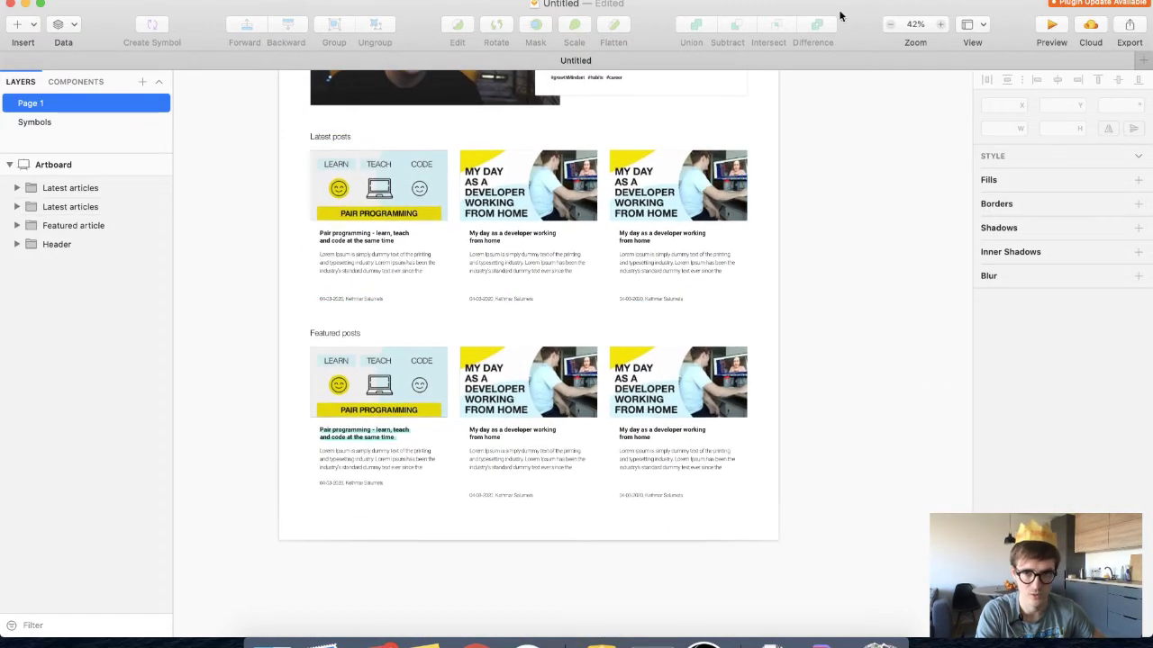
Move the date and author line of the first Featured posts article down to Y 1833
click(940, 25)
scroll(648, 225, down, 3)
scroll(648, 225, left, 1)
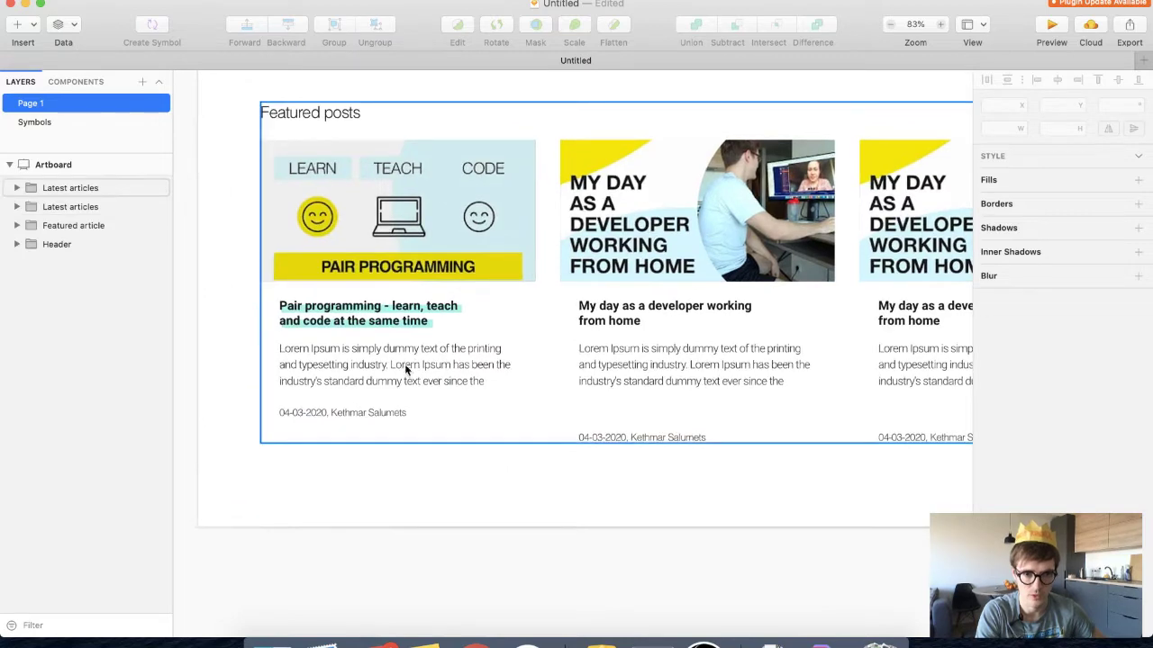
super+click(316, 411)
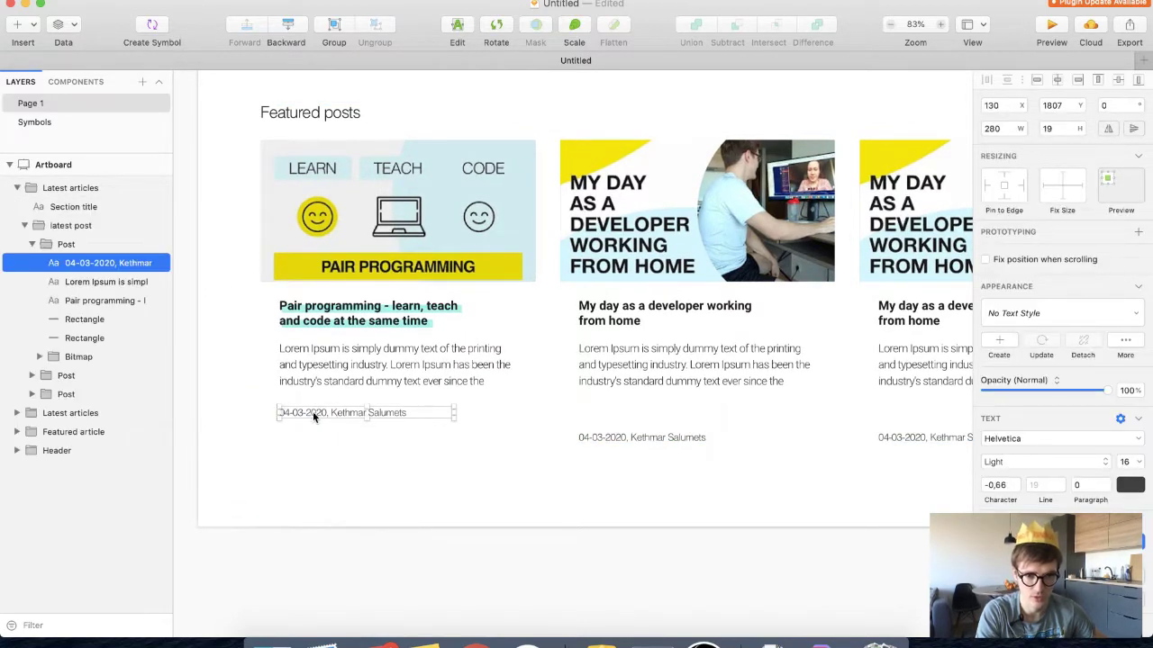
drag(313, 412, 311, 428)
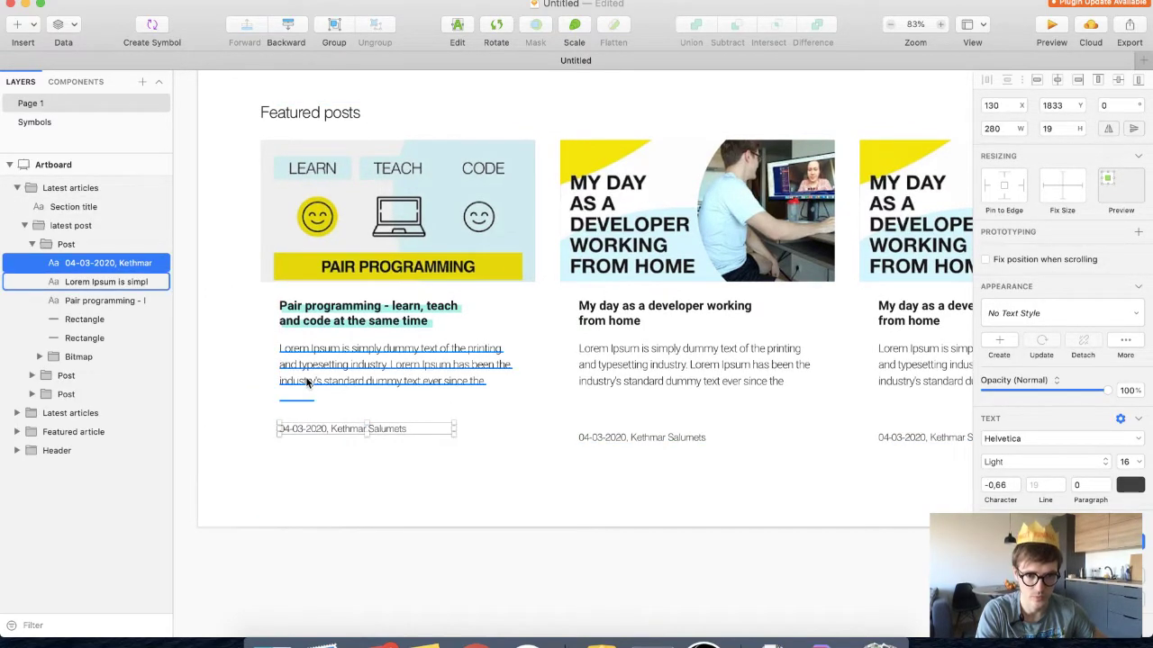
Duplicate the first Featured posts article's excerpt directly below it at Y 1791 and shrink the copy's height to 31
click(306, 383)
drag(306, 387, 312, 443)
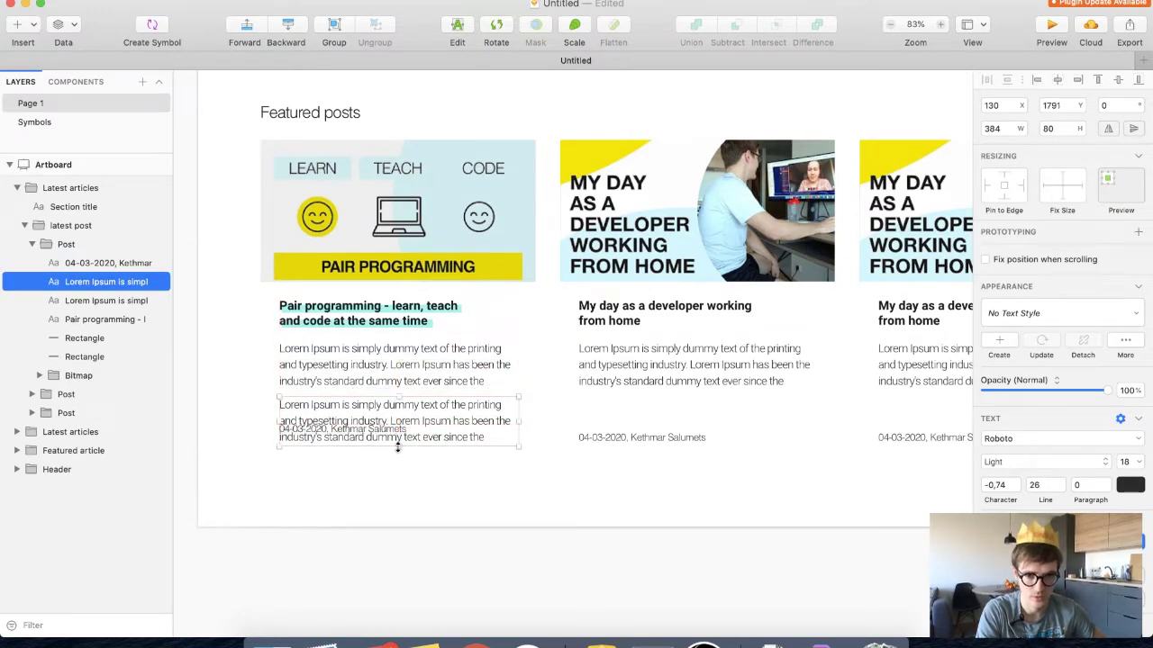
drag(397, 448, 396, 416)
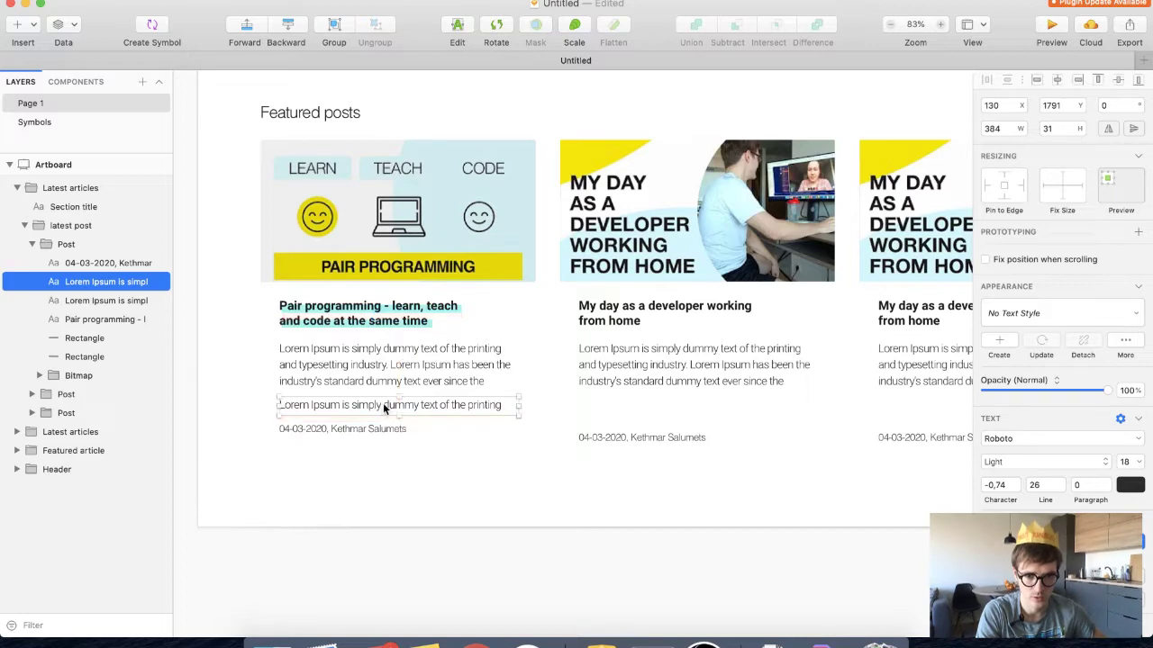
Make the duplicated excerpt bold and replace its text with "#growthMindset"
double_click(384, 405)
key(super+b)
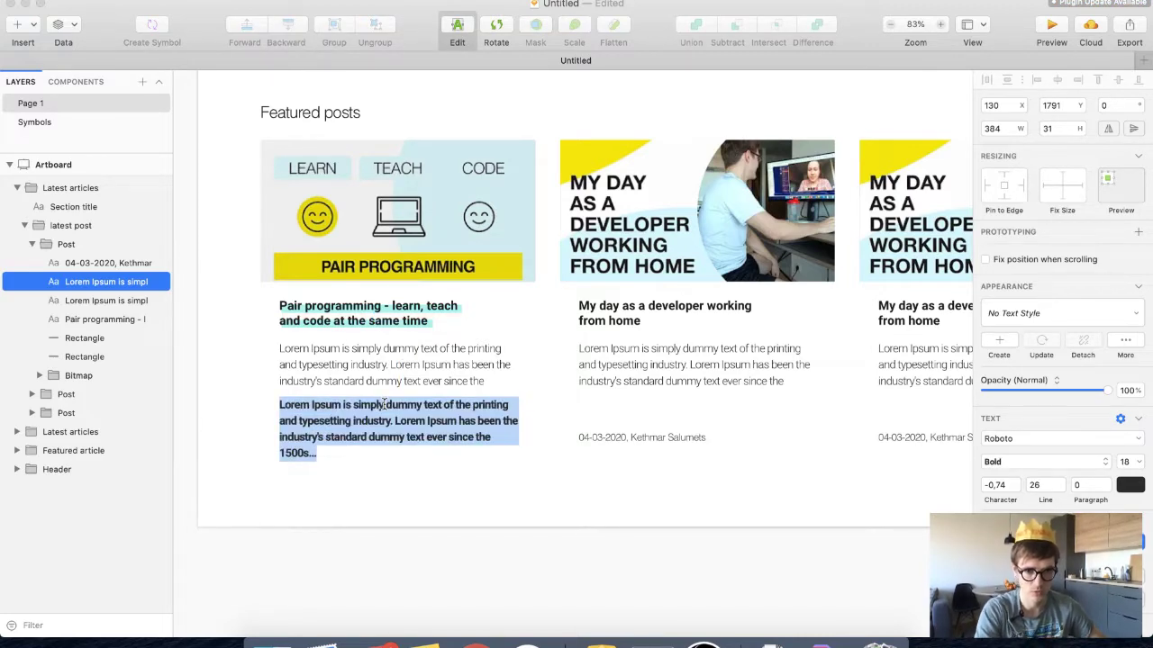
key(BackSpace)
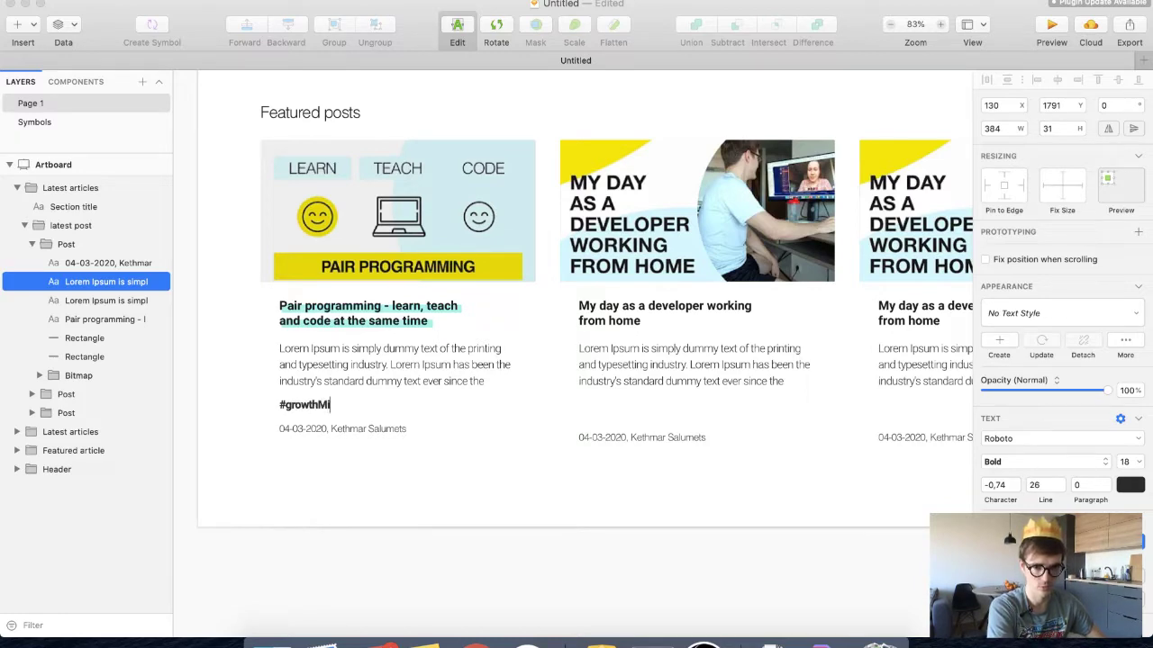
key(Escape)
Move the article's date and author line down to Y 1841 and the #growthMindset tag to Y 1798
click(366, 429)
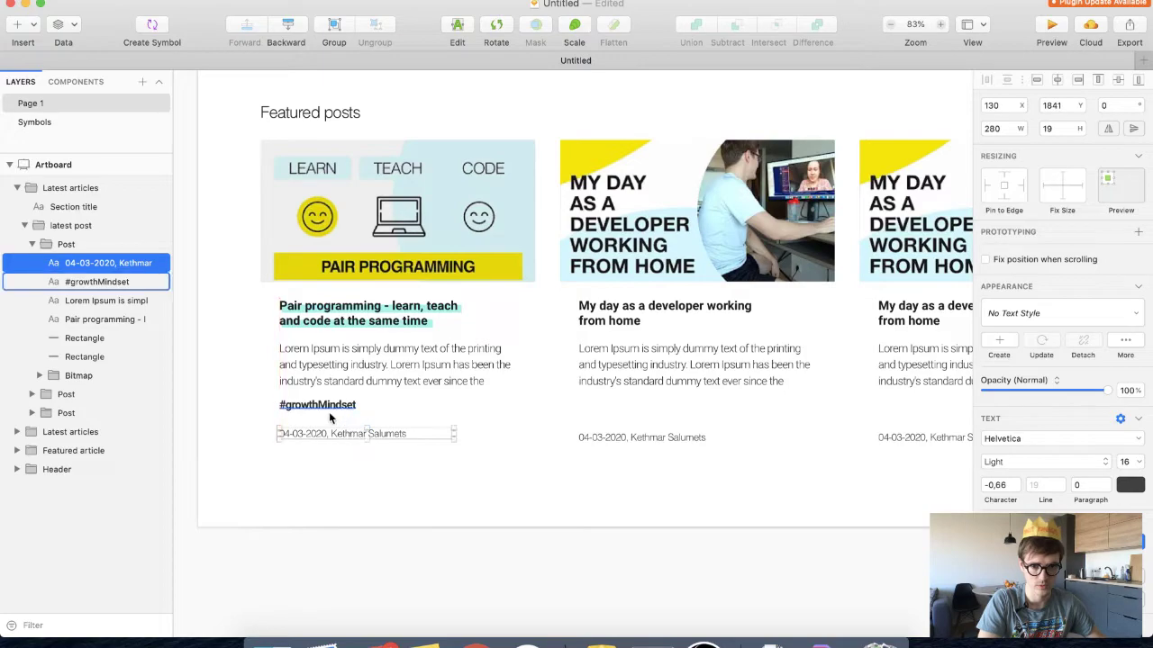
drag(328, 413, 328, 419)
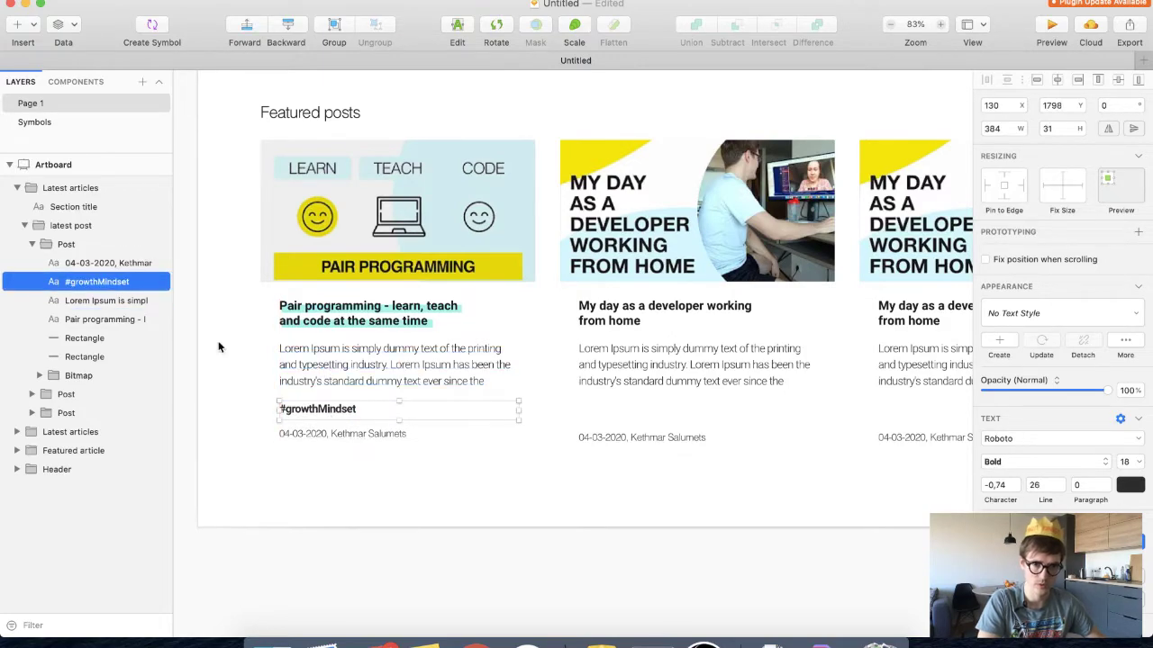
scroll(243, 339, up, 5)
scroll(243, 340, right, 4)
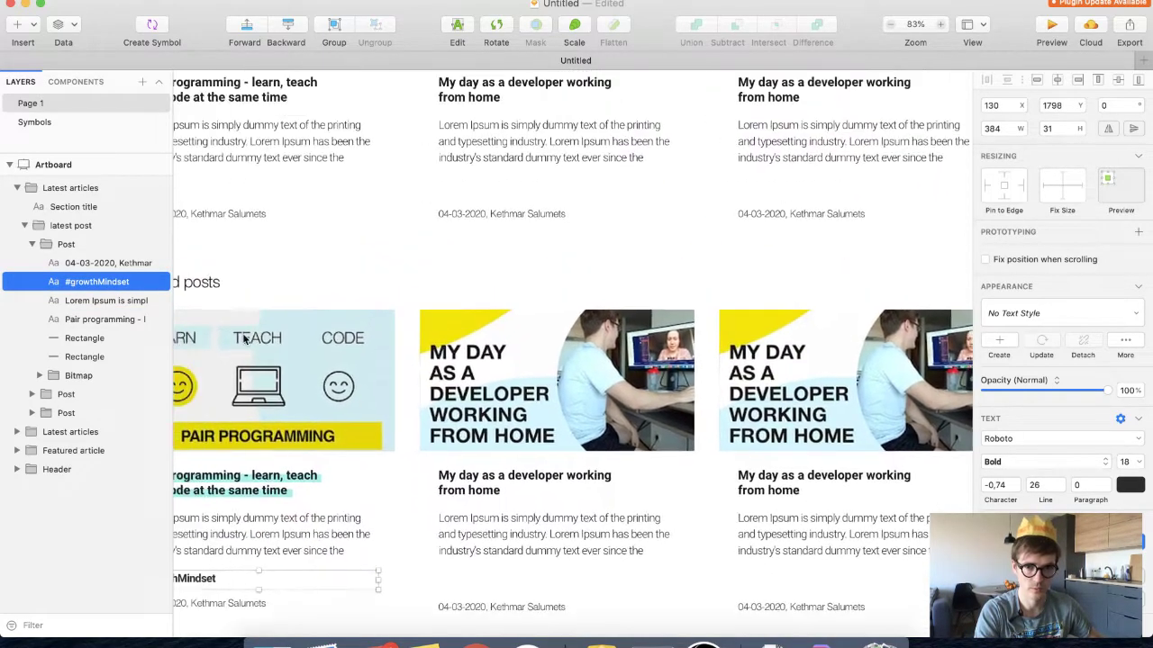
scroll(244, 339, down, 2)
scroll(243, 339, left, 5)
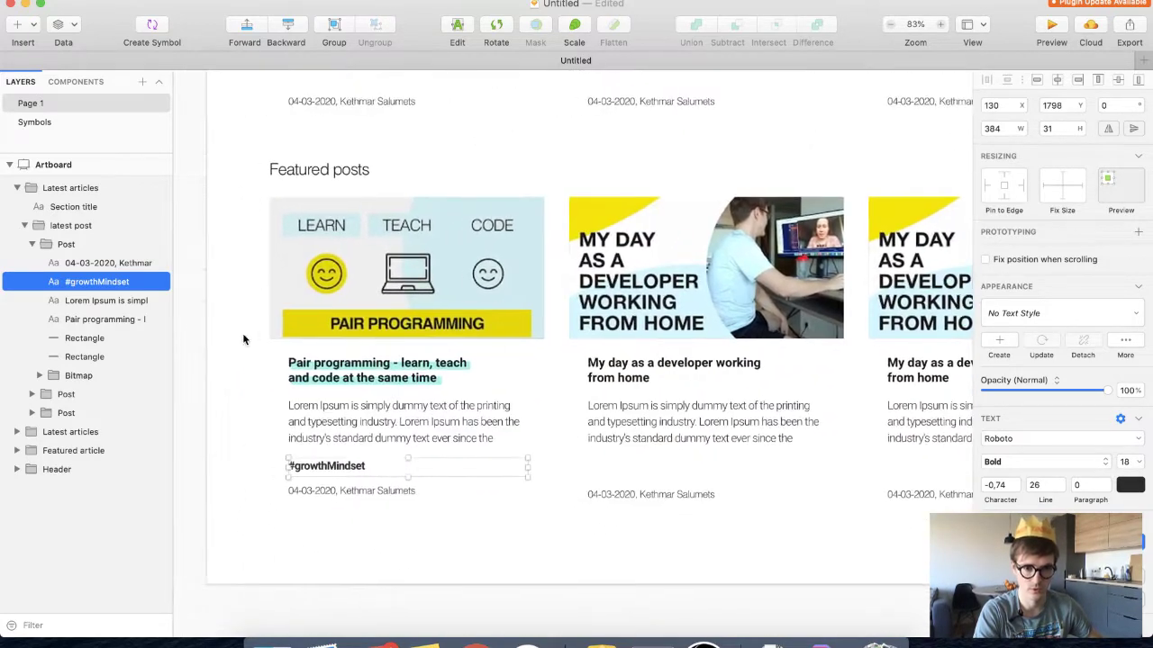
click(243, 339)
scroll(243, 339, down, 2)
scroll(243, 339, up, 1)
scroll(243, 340, right, 1)
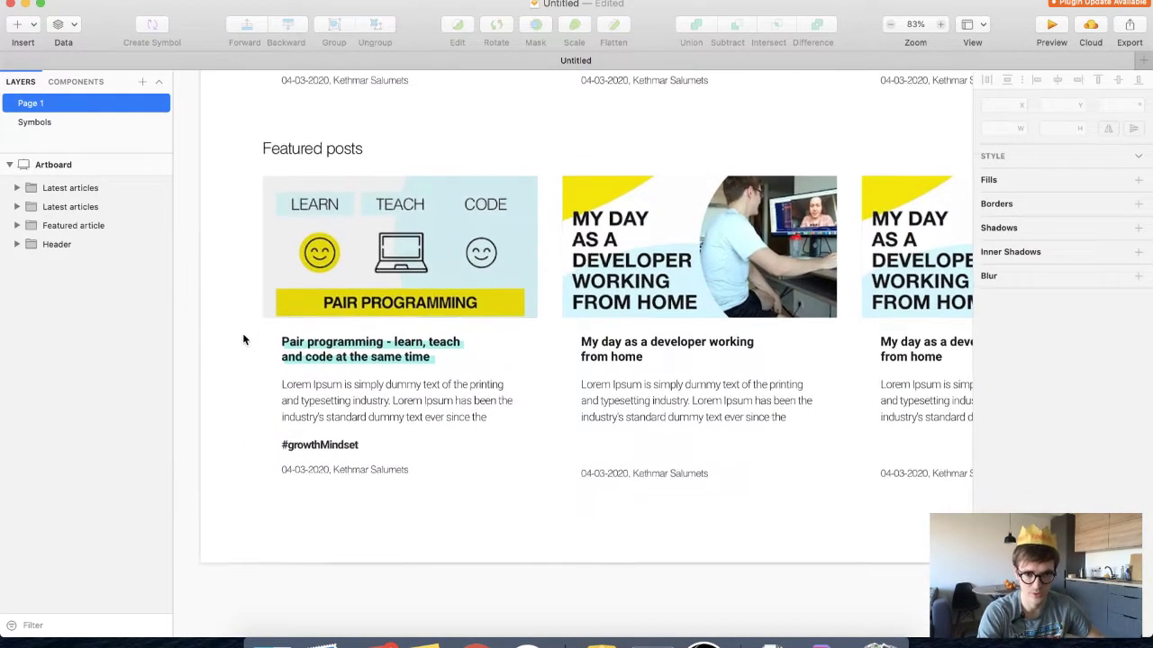
Undo the #growthMindset tag, the date line moves and the title highlights in the first Featured posts article
click(291, 447)
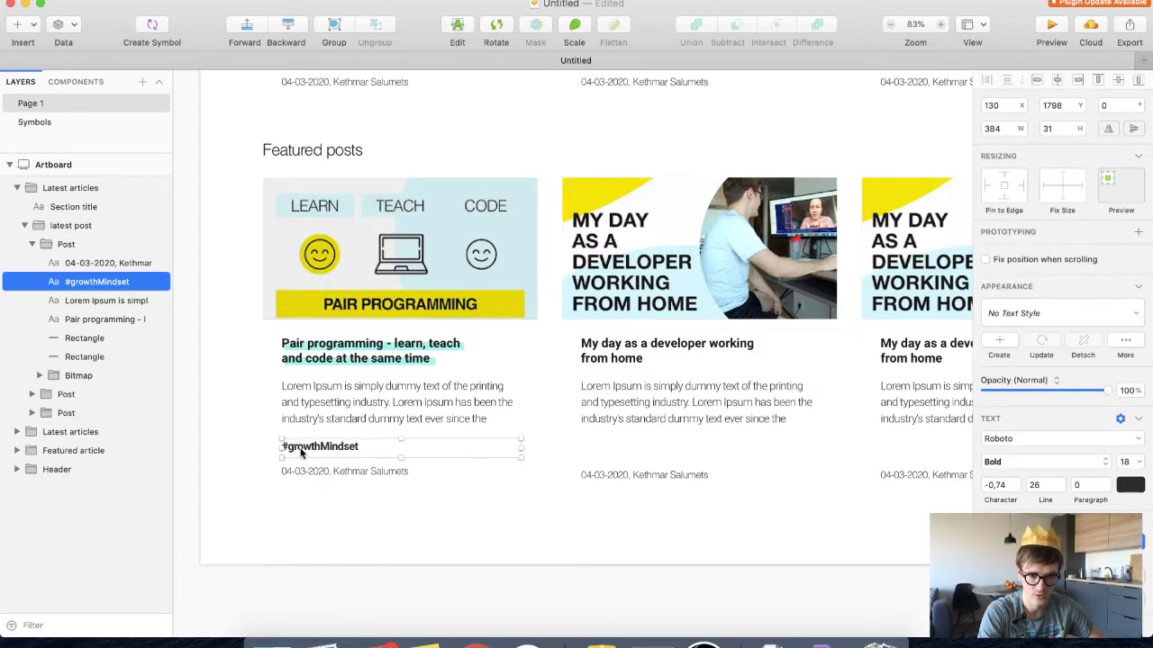
drag(300, 448, 303, 444)
key(super+z)
key(super+z)
key(super+z)
key(super+z)
key(super+z)
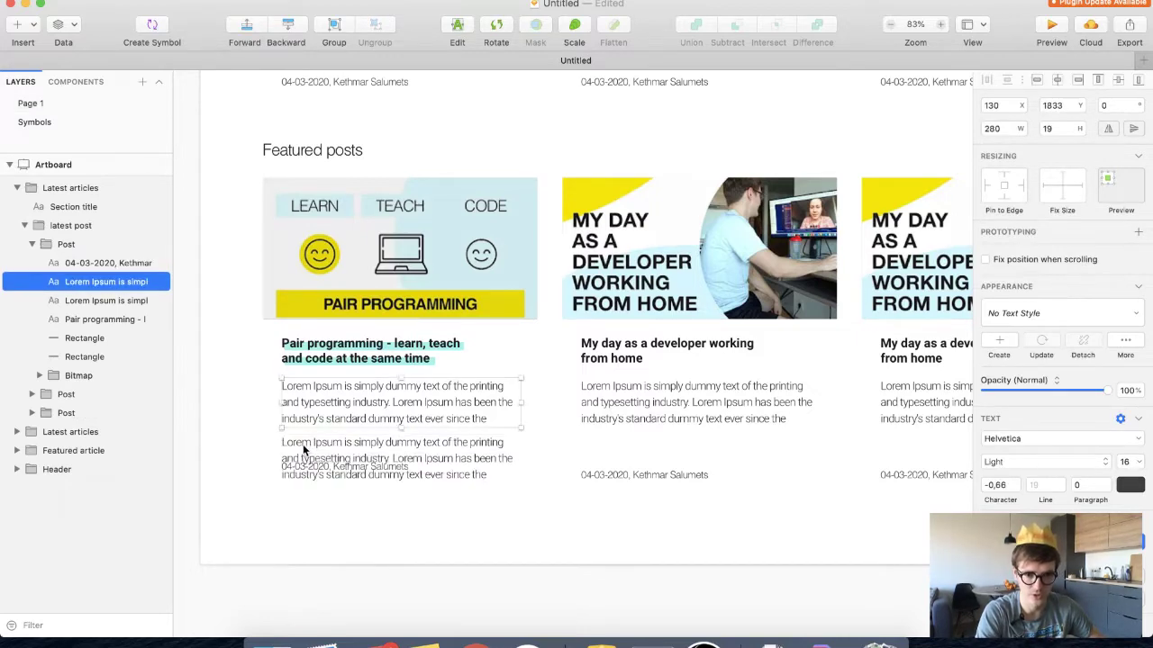
key(super+z)
key(super+z)
key(super+z)
key(super+z)
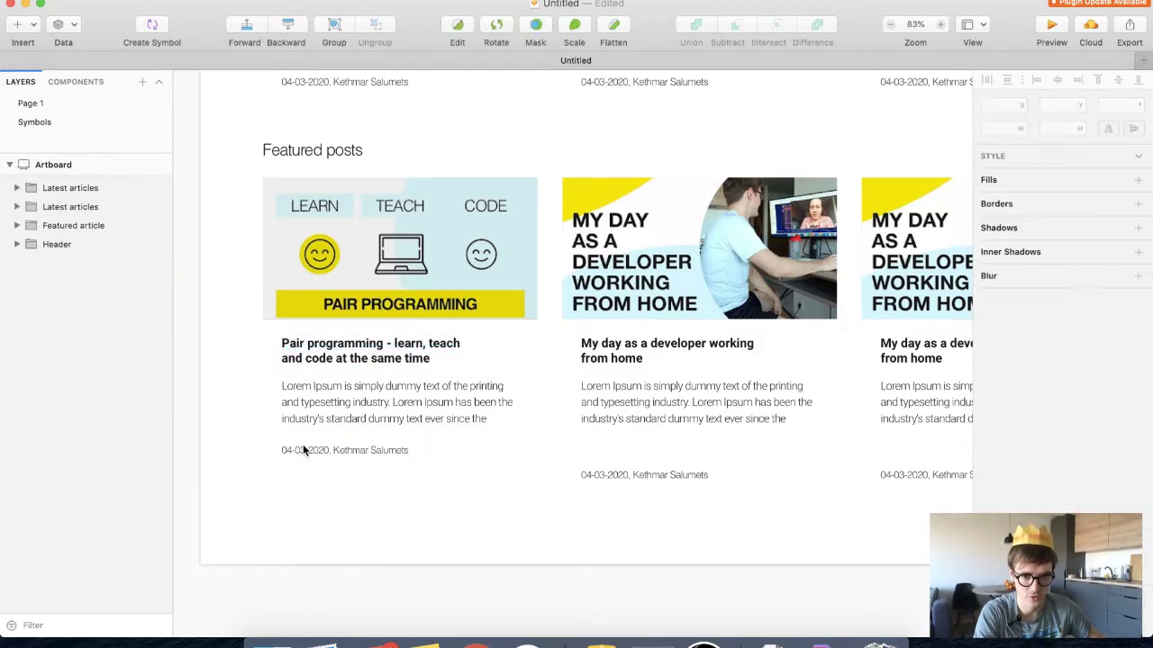
key(super+z)
key(super+z)
key(super+z)
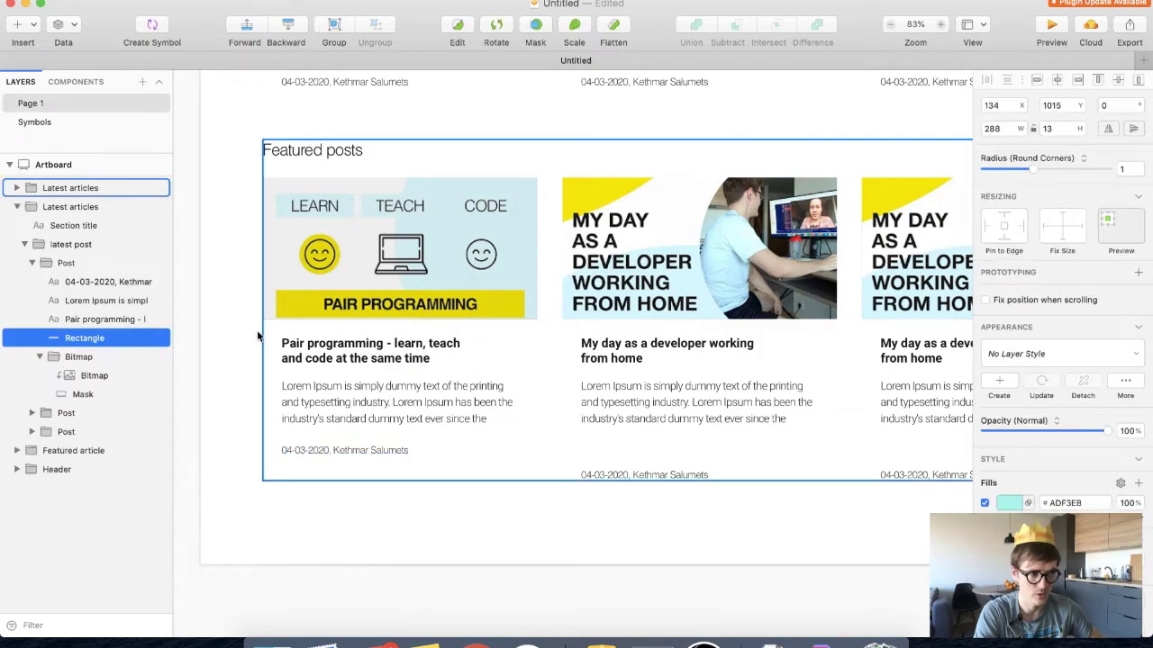
key(super+z)
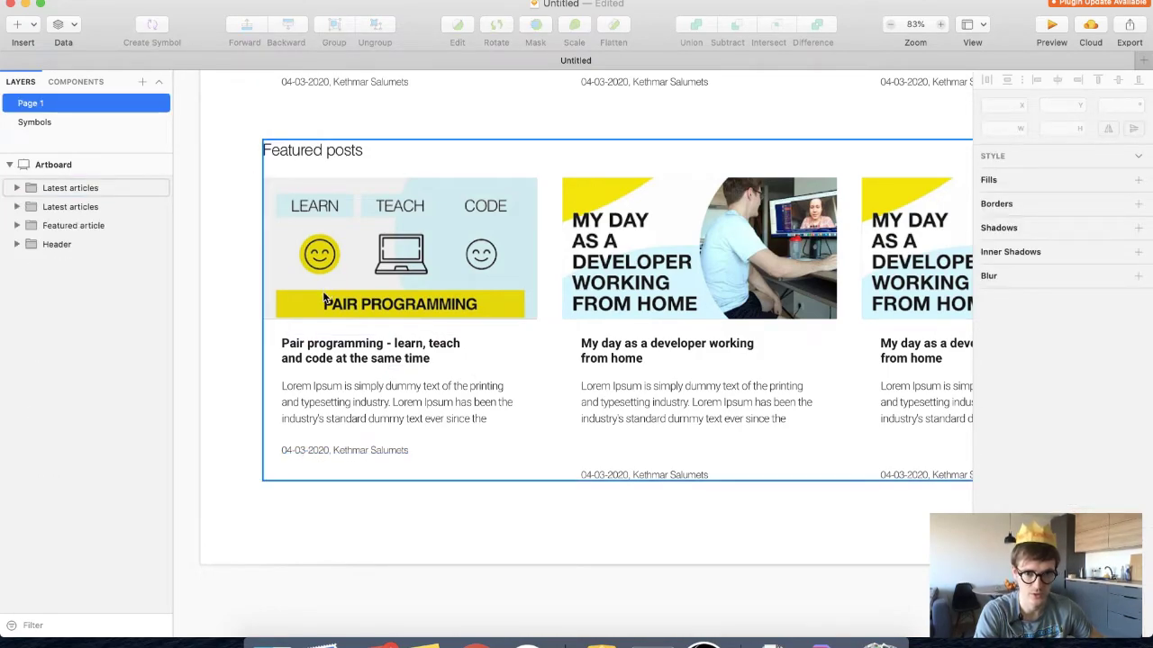
Delete the turquoise highlight rectangle behind the title of the first Latest posts article
scroll(306, 333, up, 2)
scroll(307, 333, right, 1)
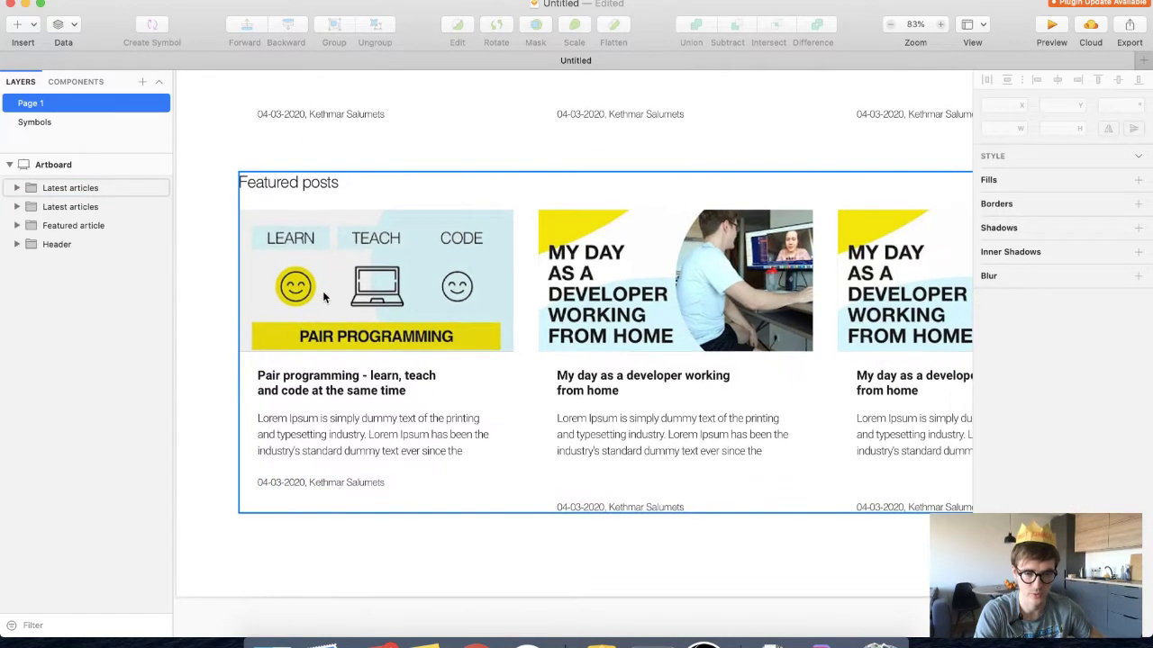
super+click(272, 376)
click(242, 381)
scroll(242, 382, up, 5)
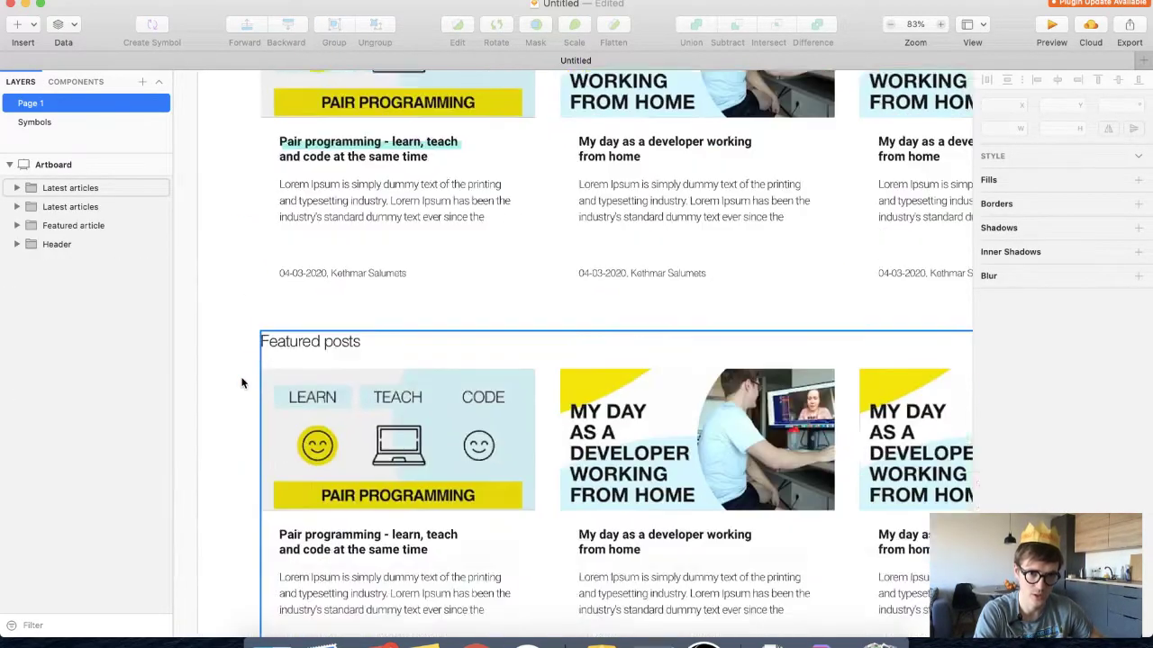
scroll(244, 382, up, 2)
scroll(244, 382, left, 1)
super+click(465, 170)
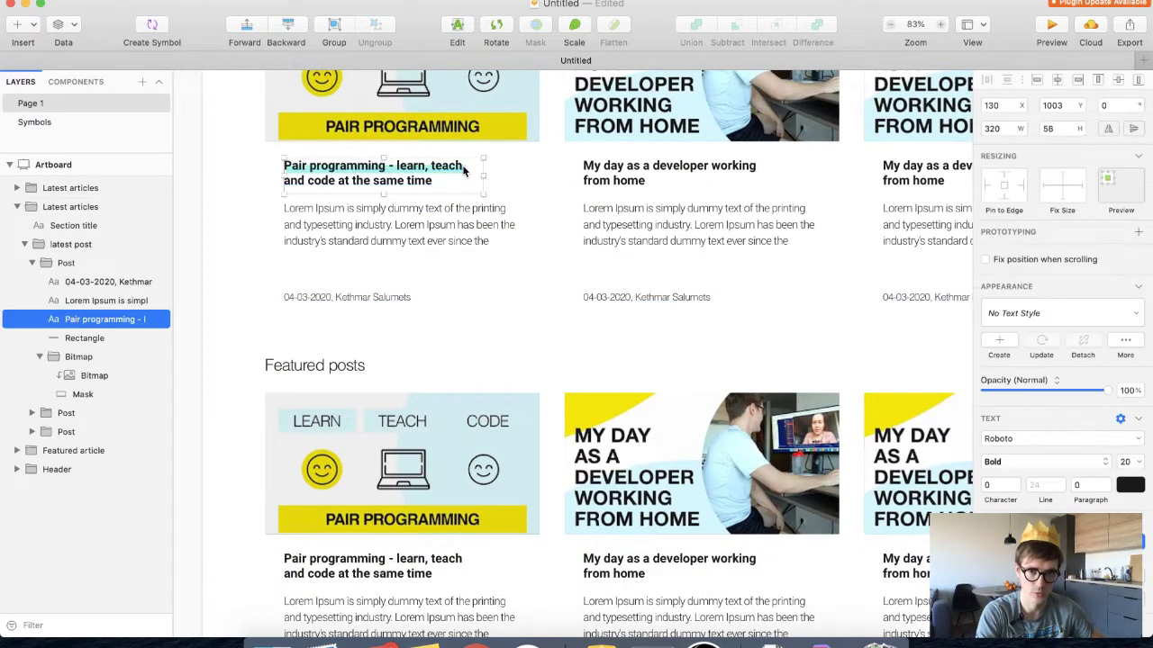
click(99, 337)
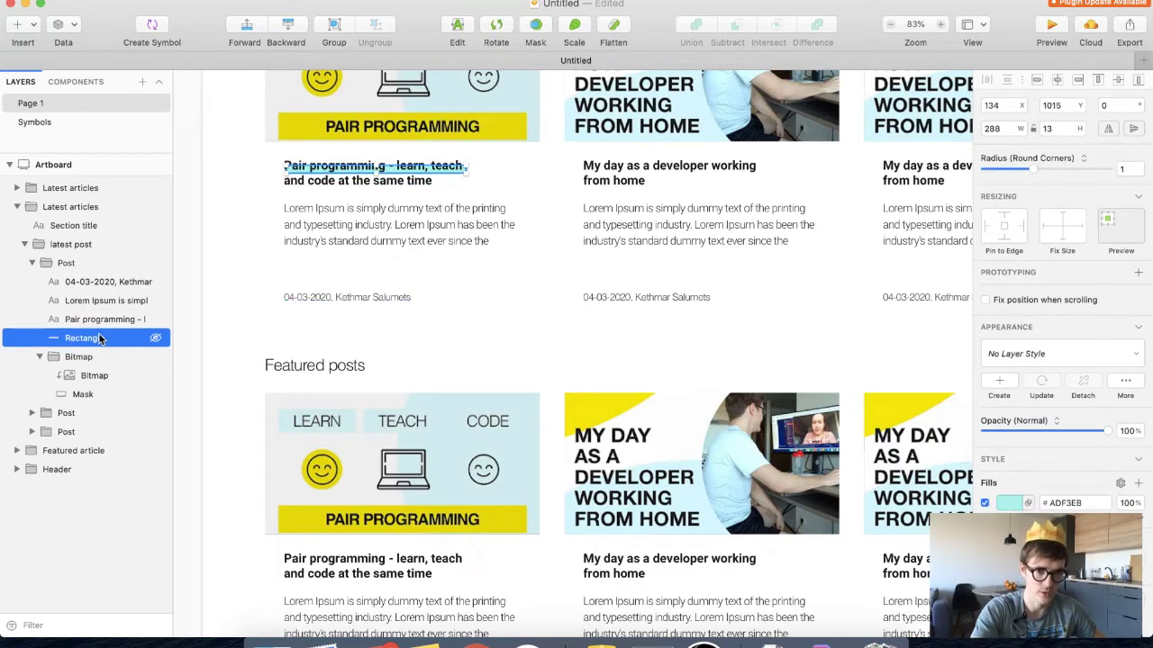
click(235, 434)
scroll(234, 434, down, 2)
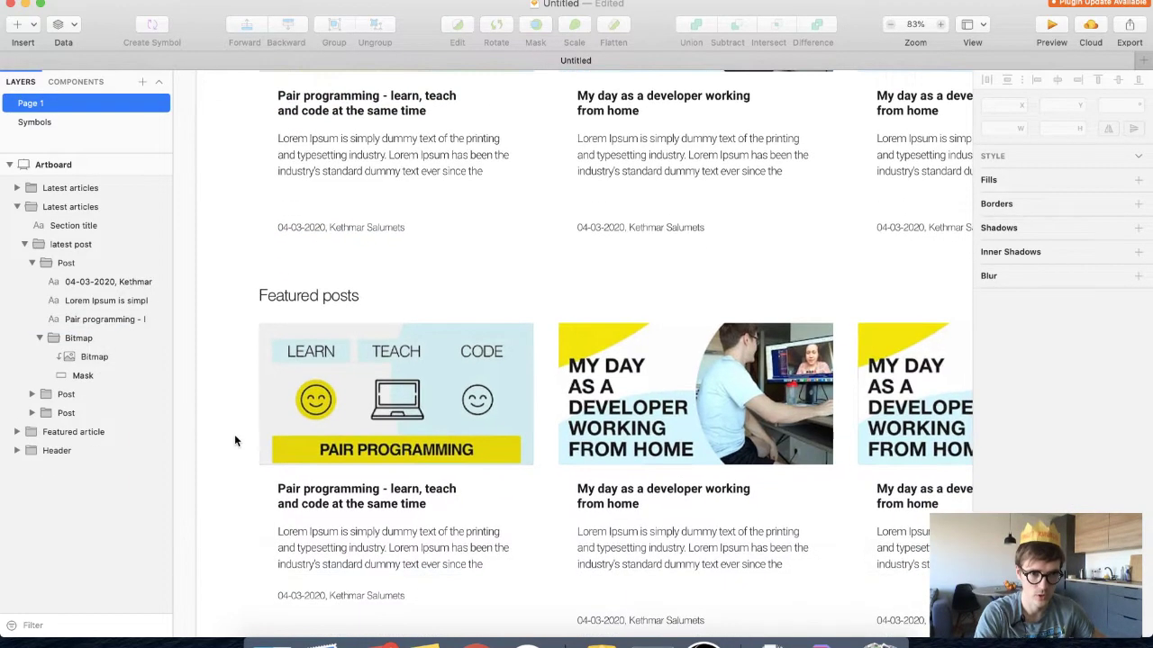
Rename the layer group that holds the Featured posts row as "Featured"
click(17, 207)
double_click(52, 188)
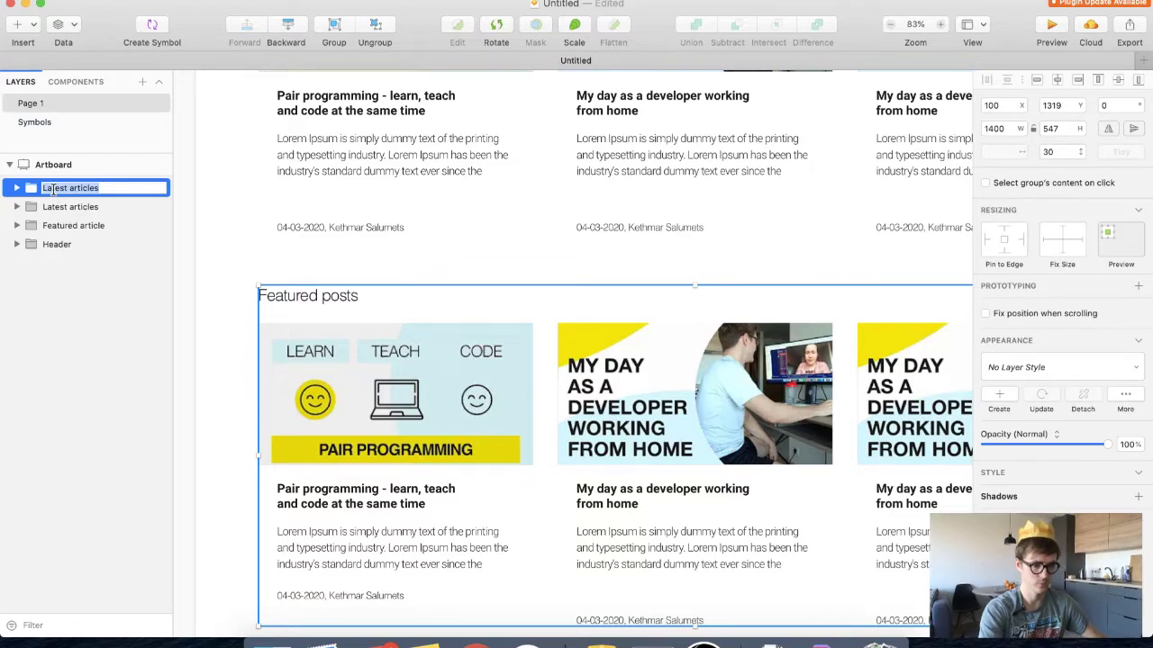
text(Featured)
key(Return)
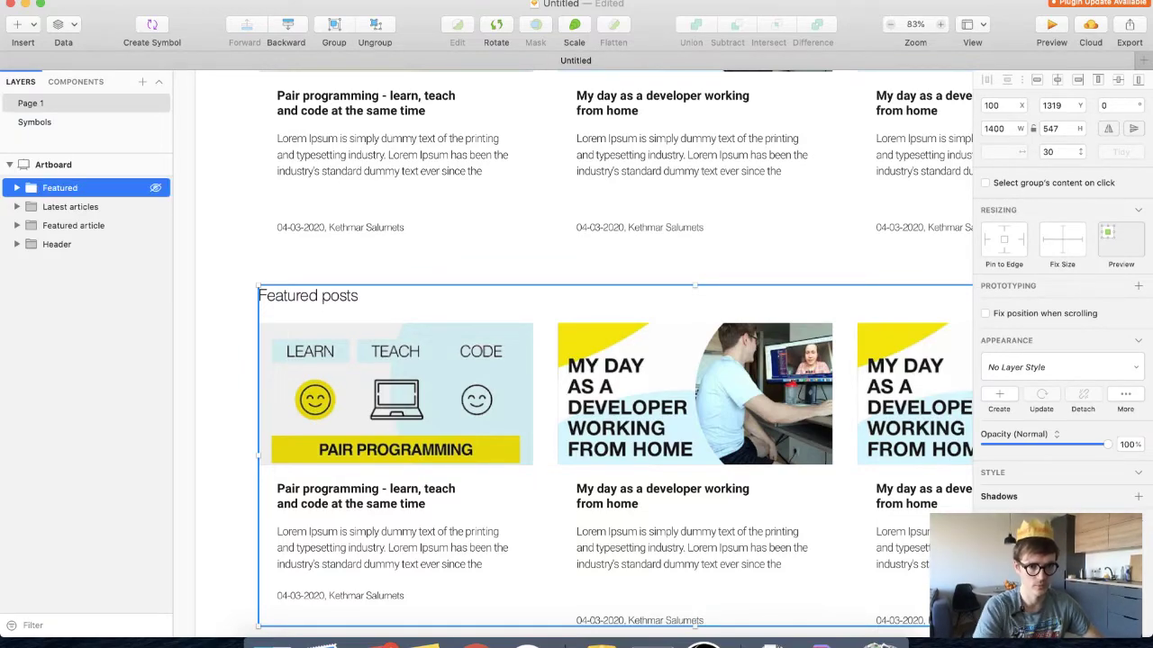
Shift the title, excerpt and date line of the first Featured posts article down together to open space under its image
scroll(545, 254, down, 1)
scroll(545, 254, down, 2)
click(225, 450)
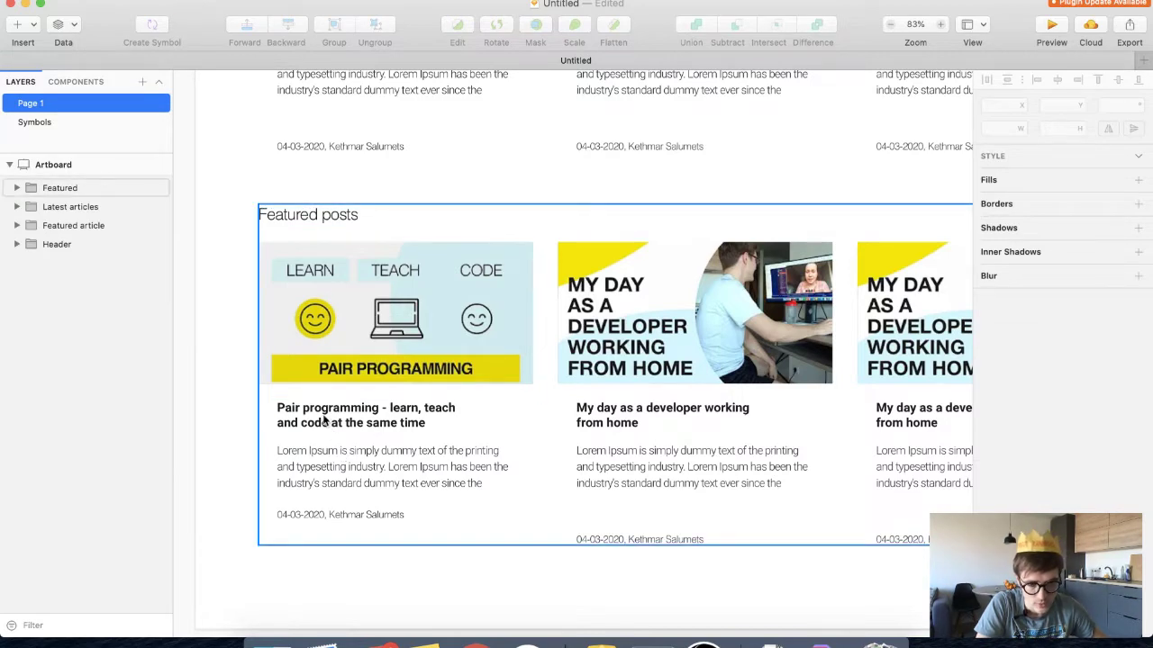
click(321, 415)
shift+click(315, 460)
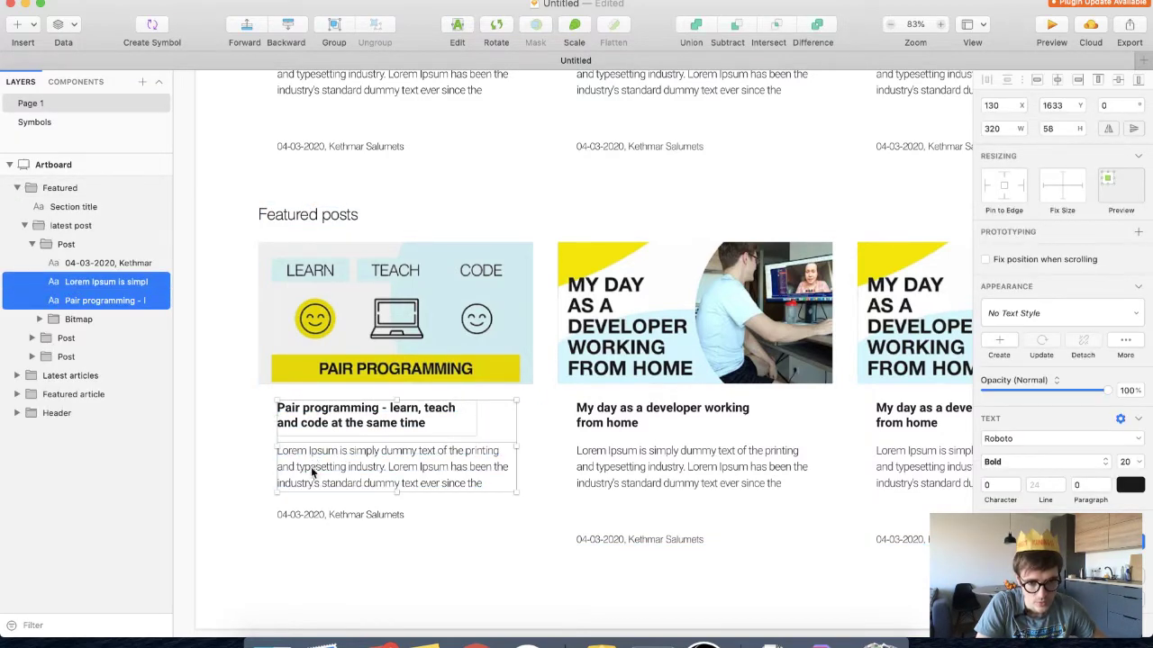
shift+click(309, 516)
key(shift+Down)
key(shift+Down)
key(shift+Down)
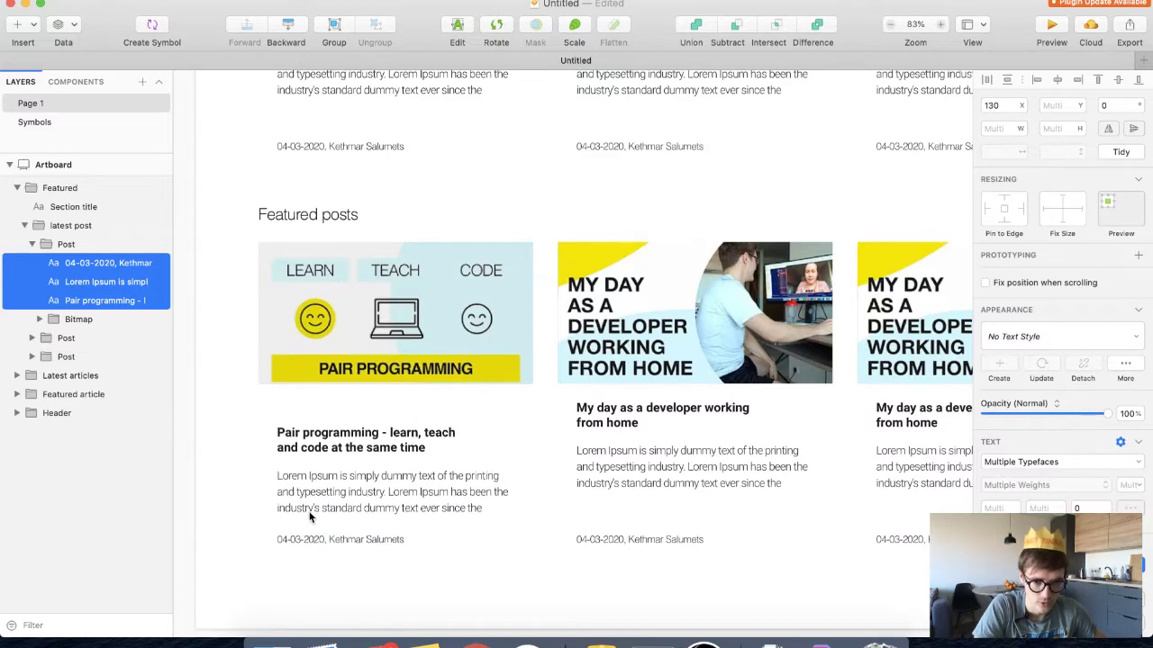
key(shift+Up)
key(shift+Down)
key(shift+Up)
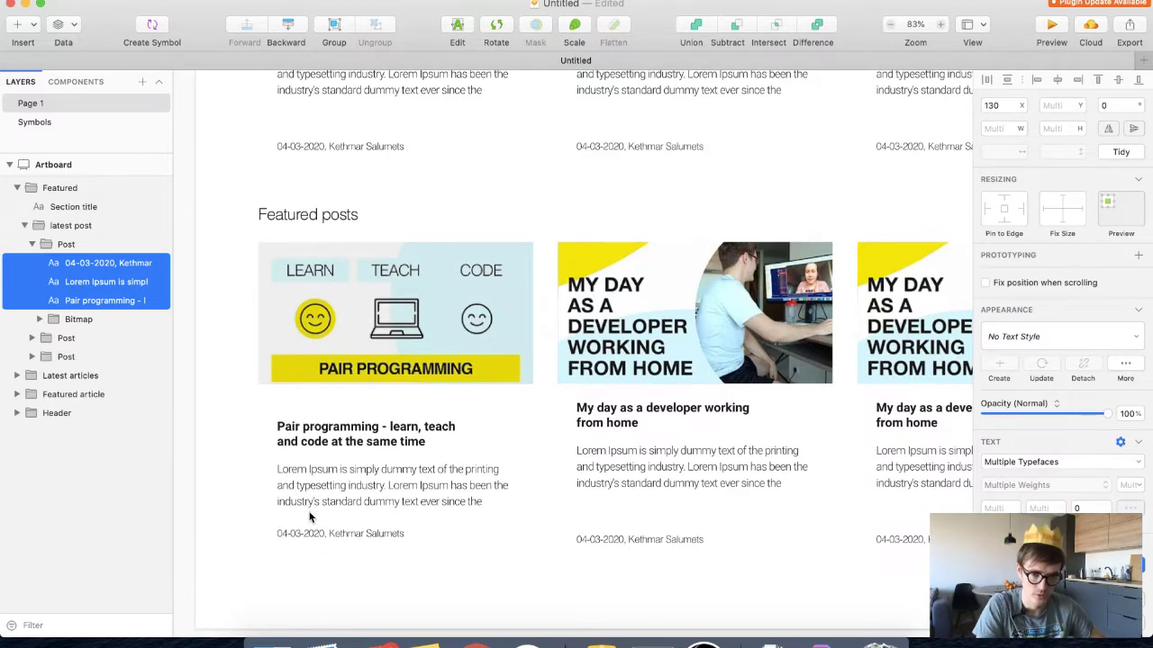
Add the text "#growthMindset" between the first Featured article's image and title at X 130, Y 1624, in regular weight
click(256, 459)
key(r)
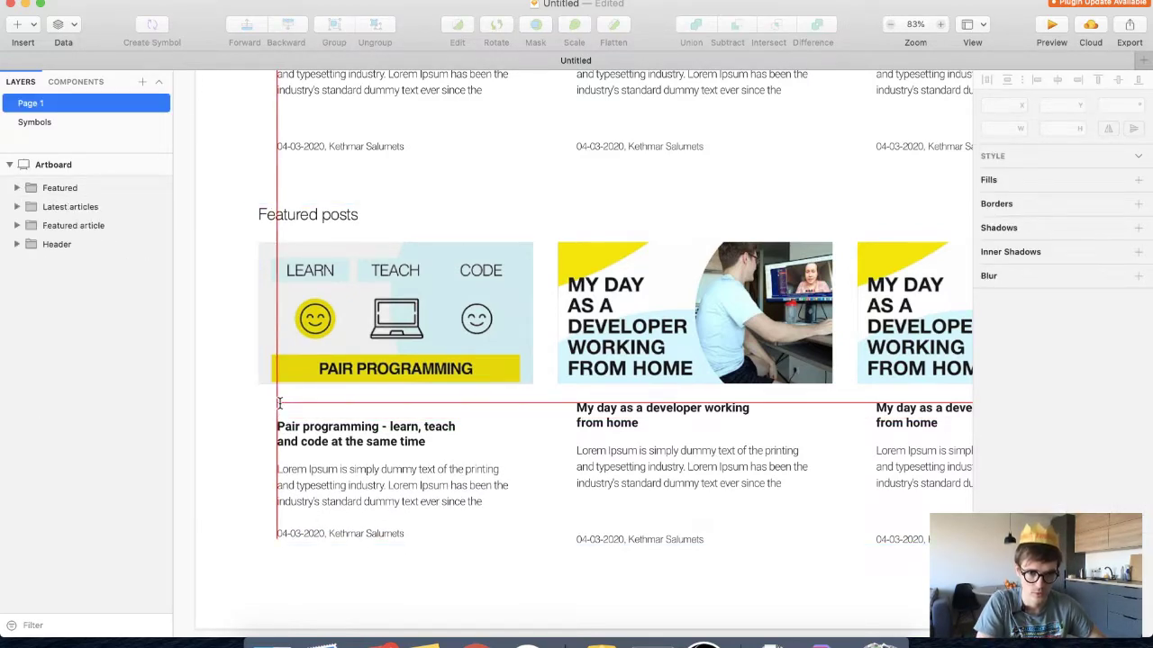
click(280, 403)
key(BackSpace)
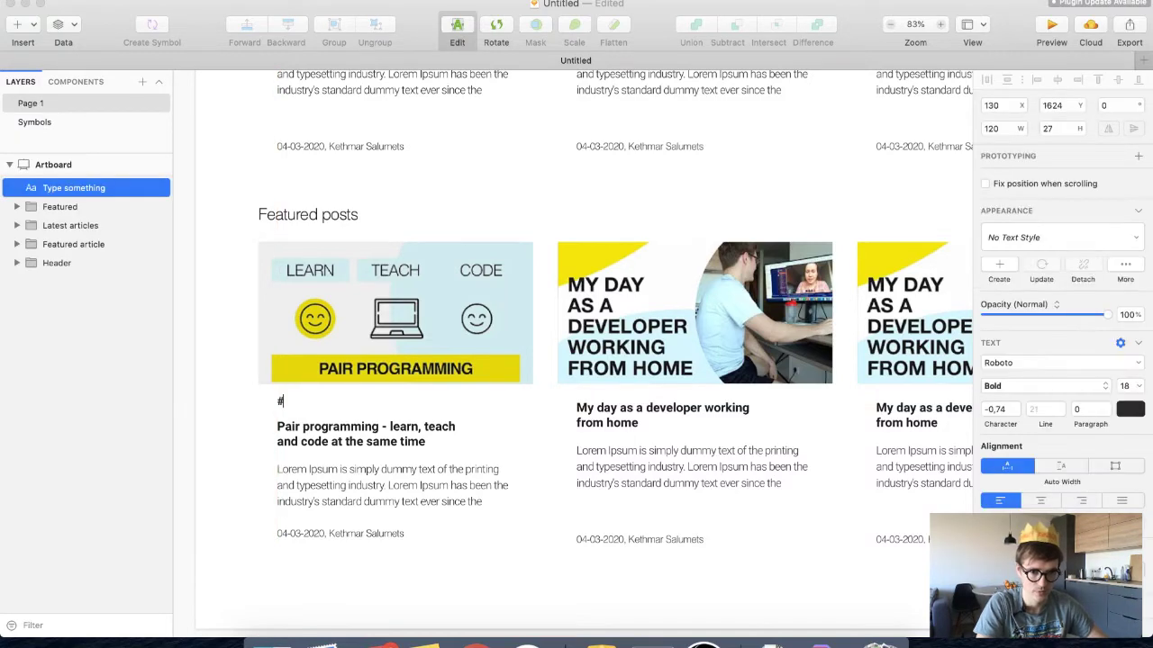
text(#growthMindset)
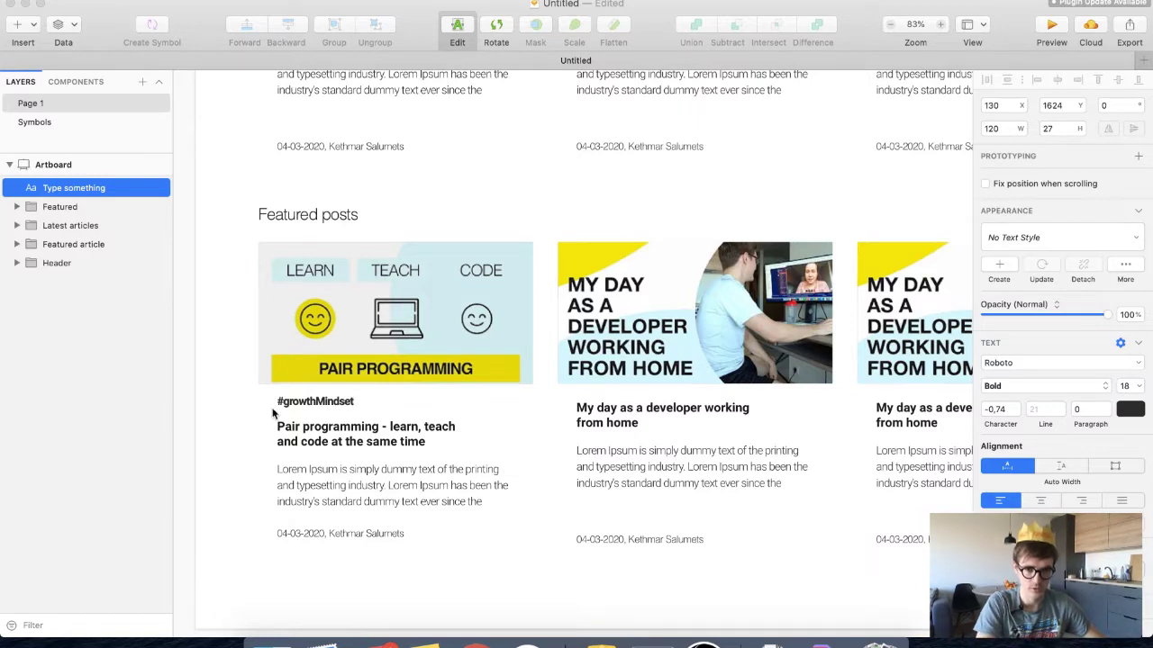
key(super+a)
key(super+b)
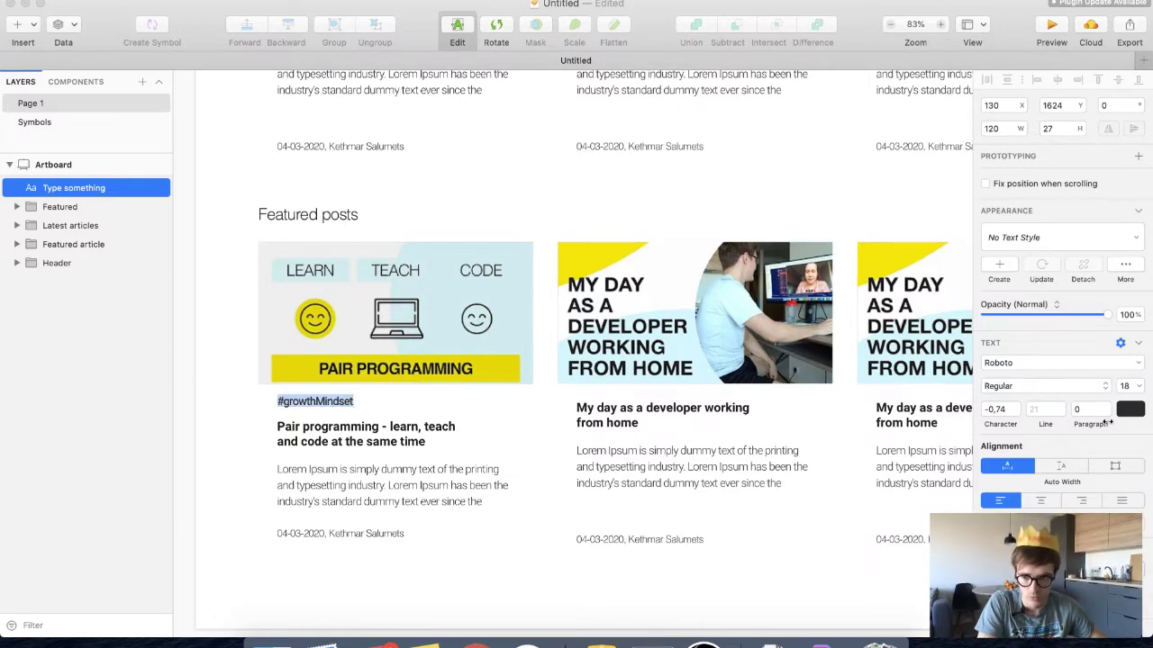
Recolor the #growthMindset tag above the article title to a light grey
click(1131, 410)
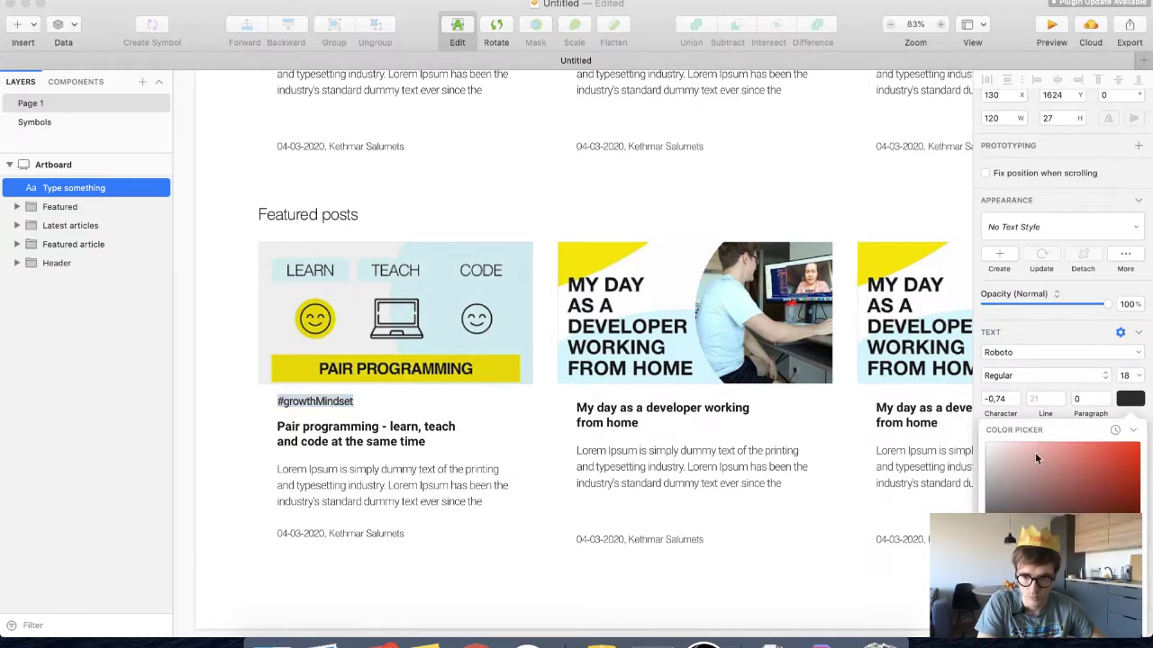
click(984, 486)
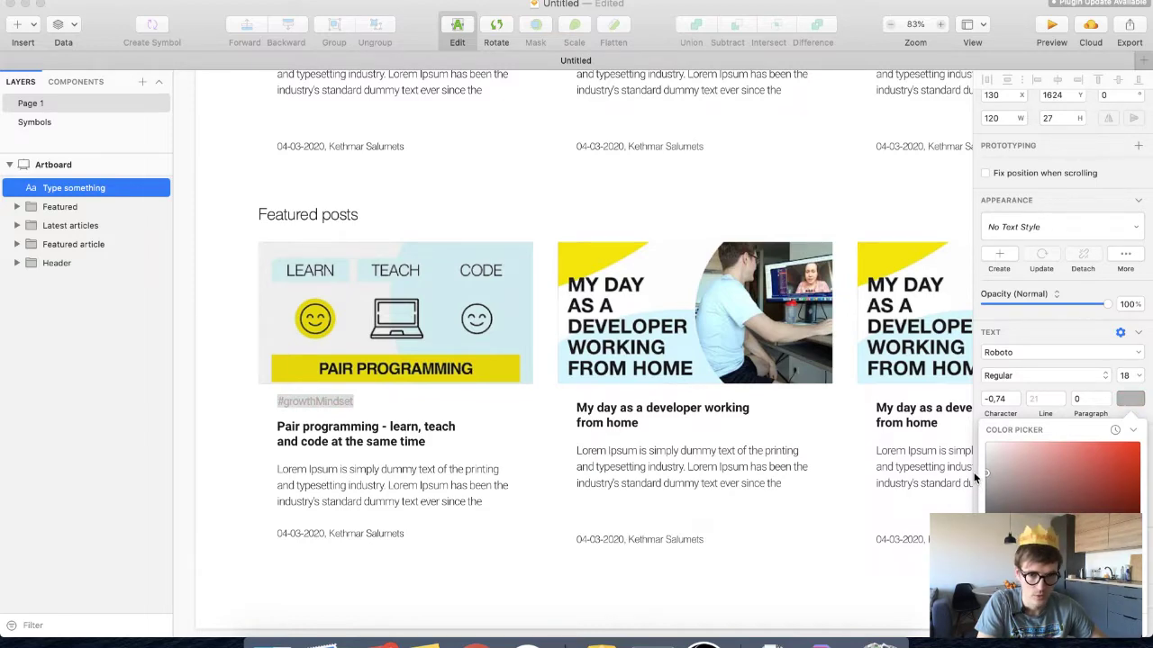
drag(973, 472, 973, 462)
click(214, 475)
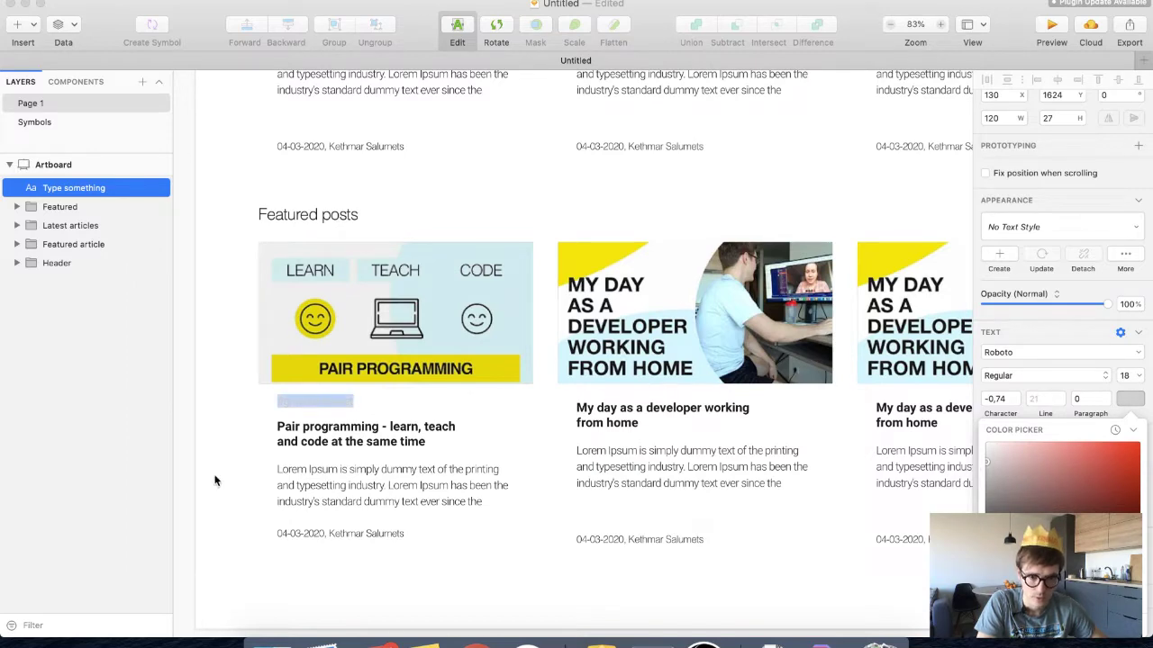
click(234, 473)
click(307, 402)
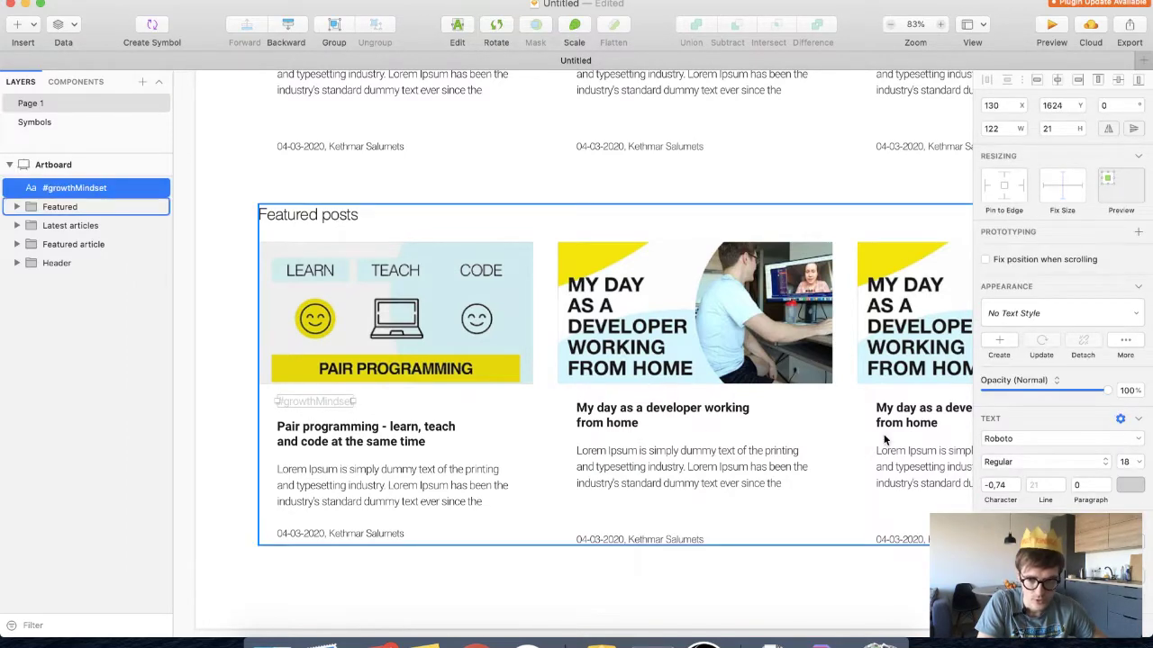
click(1131, 485)
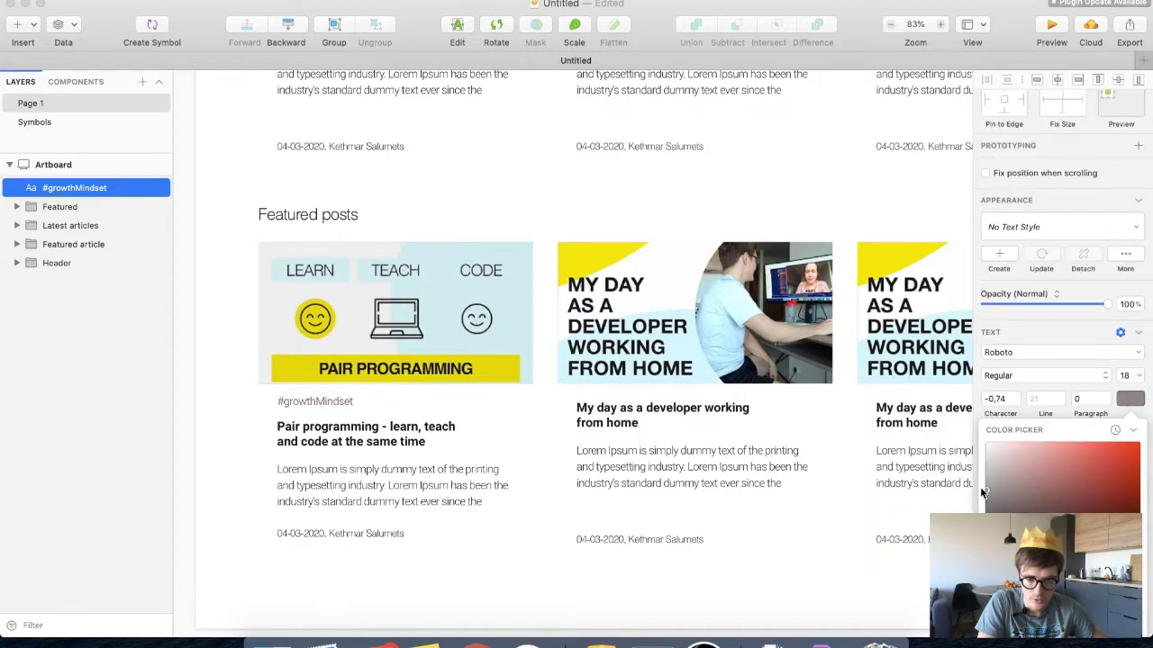
drag(984, 493, 959, 465)
click(553, 508)
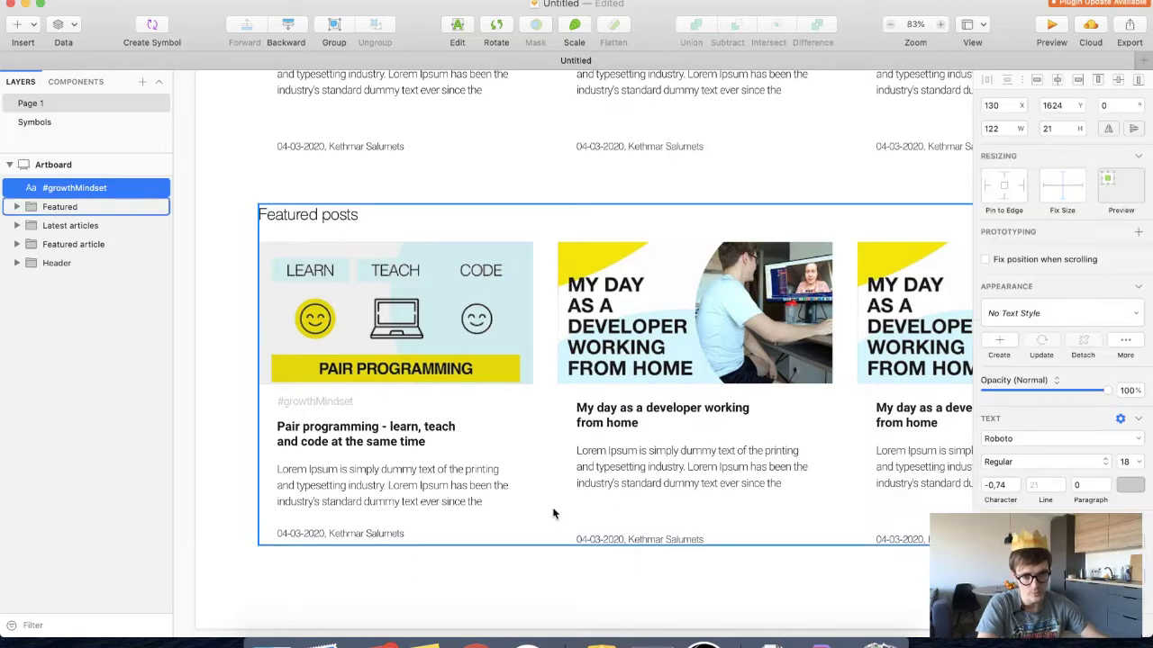
click(405, 559)
Undo the grey #growthMindset tag and the downward shift of the first Featured article's text layers
key(super+z)
key(super+z)
key(super+z)
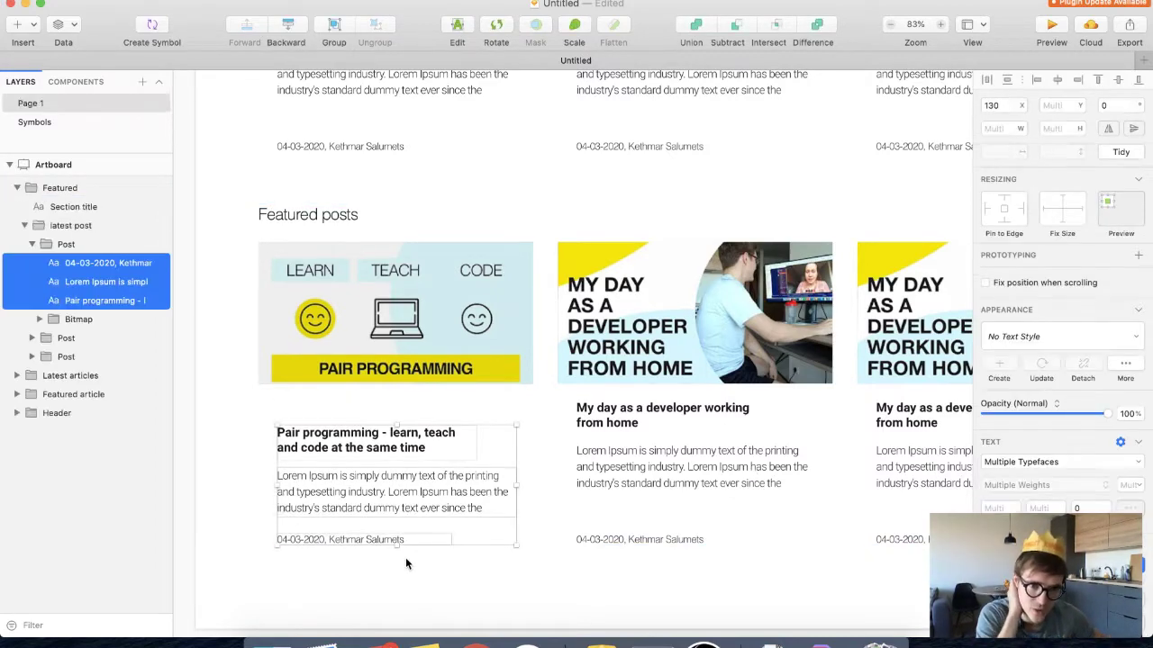
key(super+z)
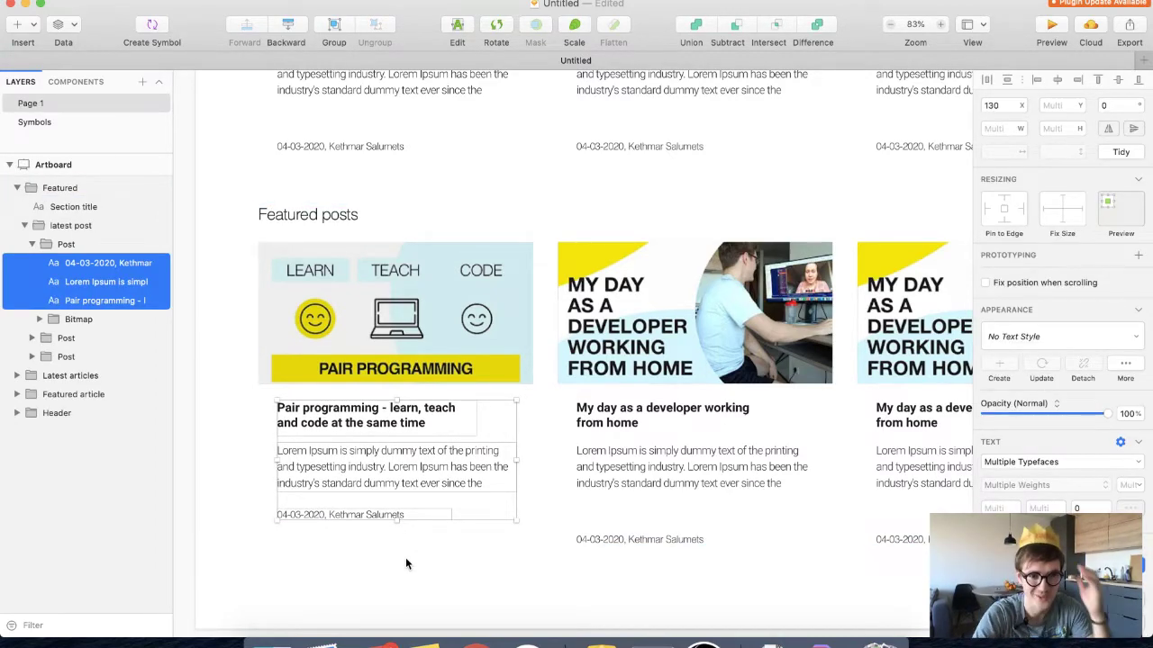
click(373, 584)
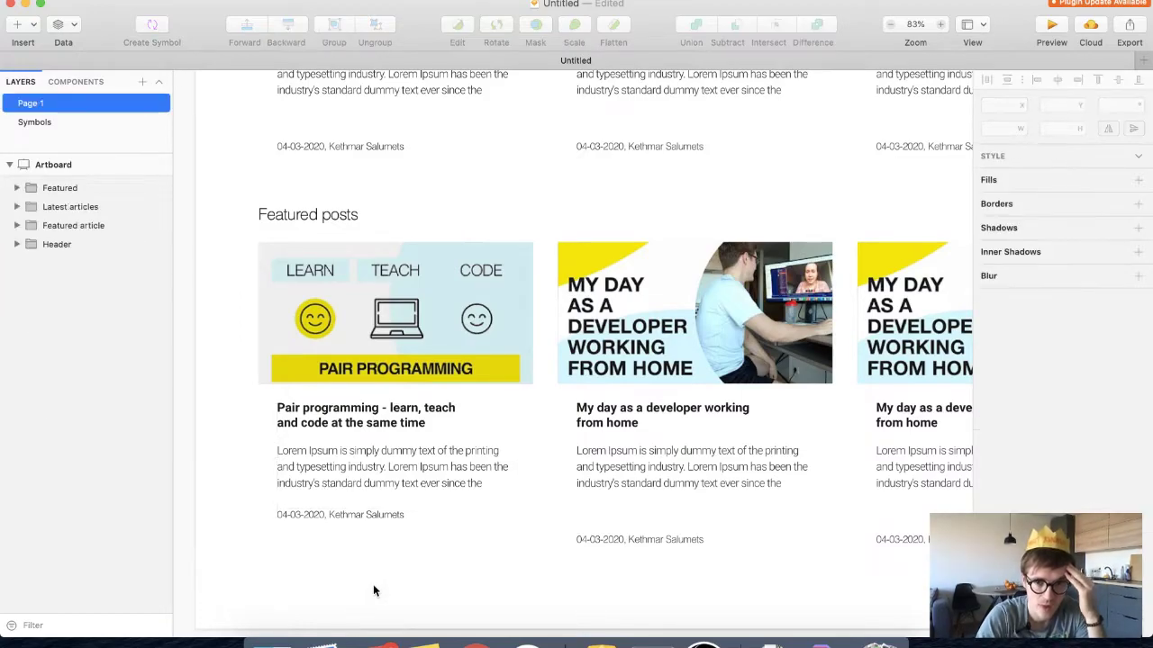
Compare the Latest posts and Featured posts rows with each other and with the featured article above them
scroll(373, 584, right, 5)
scroll(374, 590, left, 7)
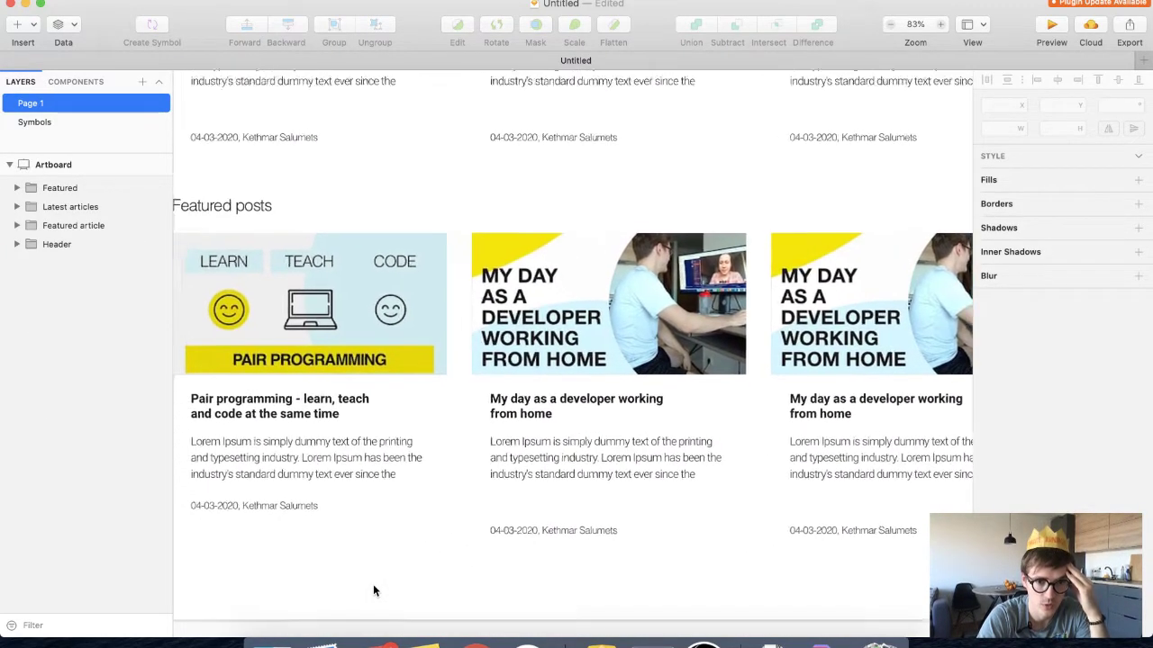
scroll(373, 590, up, 5)
scroll(372, 585, down, 5)
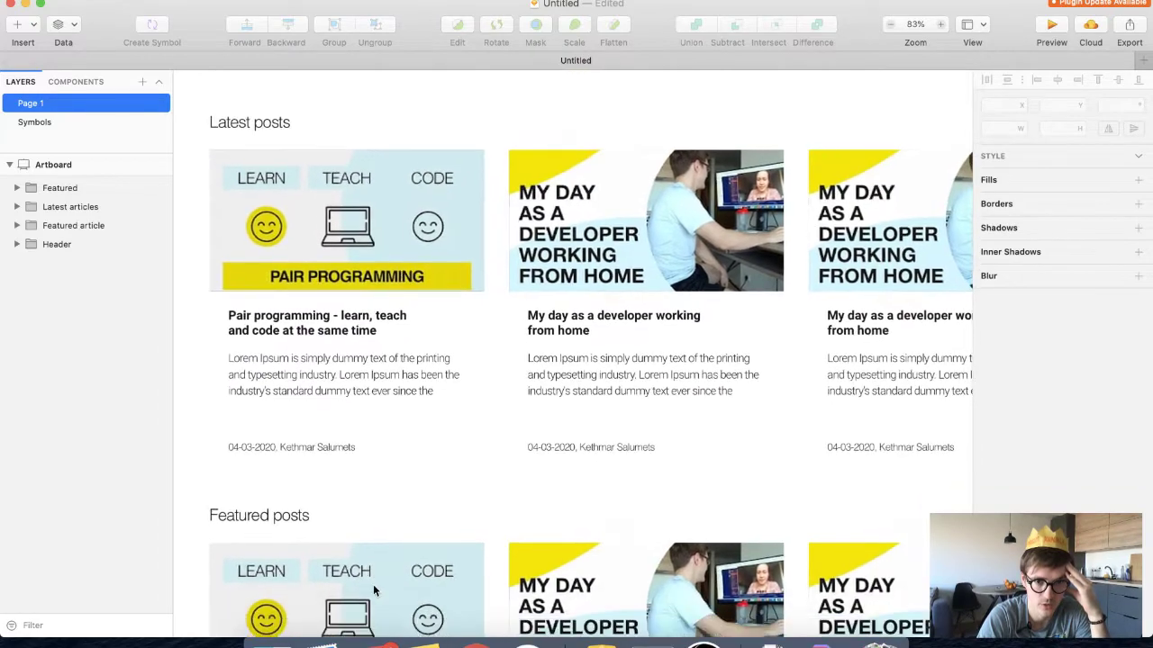
scroll(347, 487, up, 1)
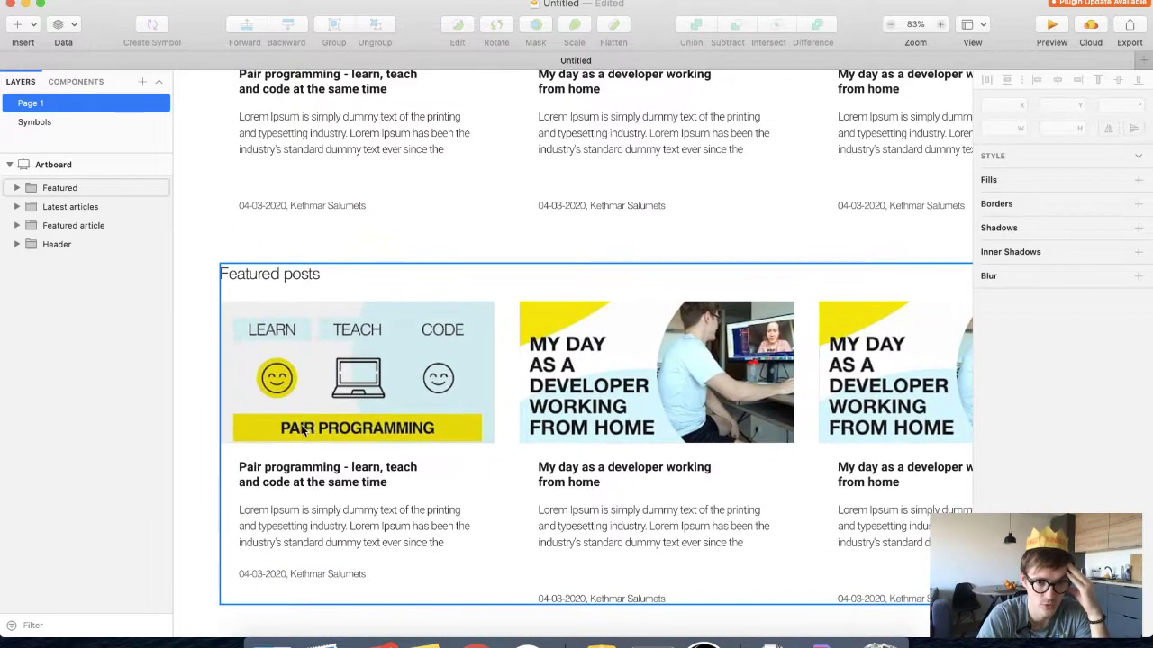
scroll(304, 431, down, 1)
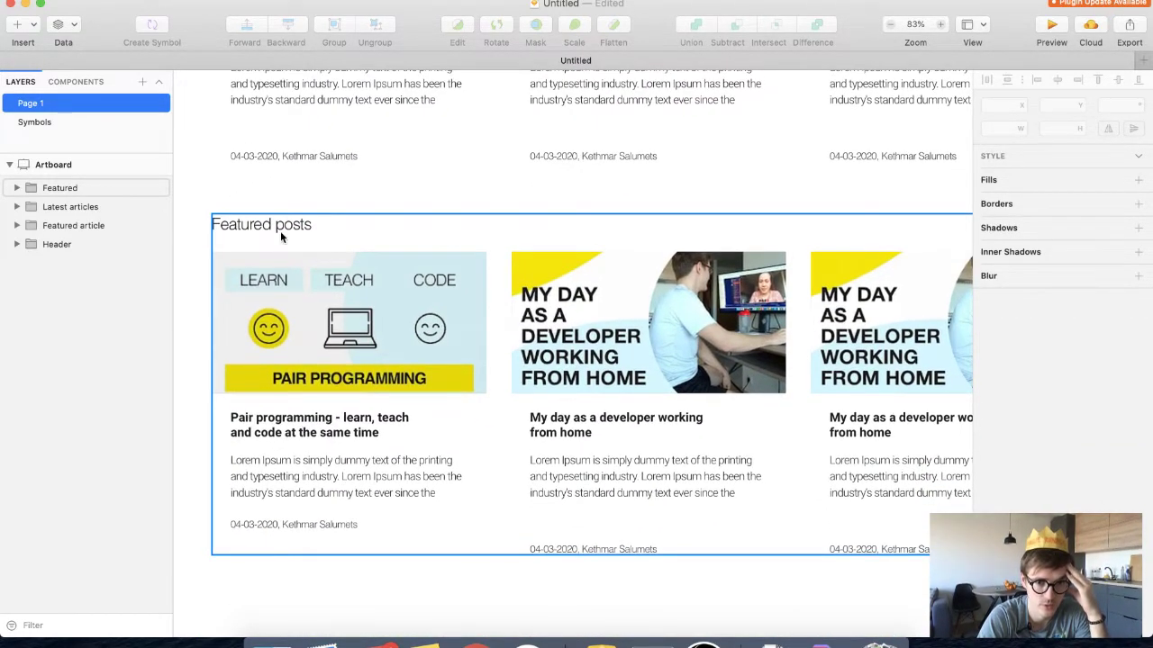
scroll(258, 253, up, 5)
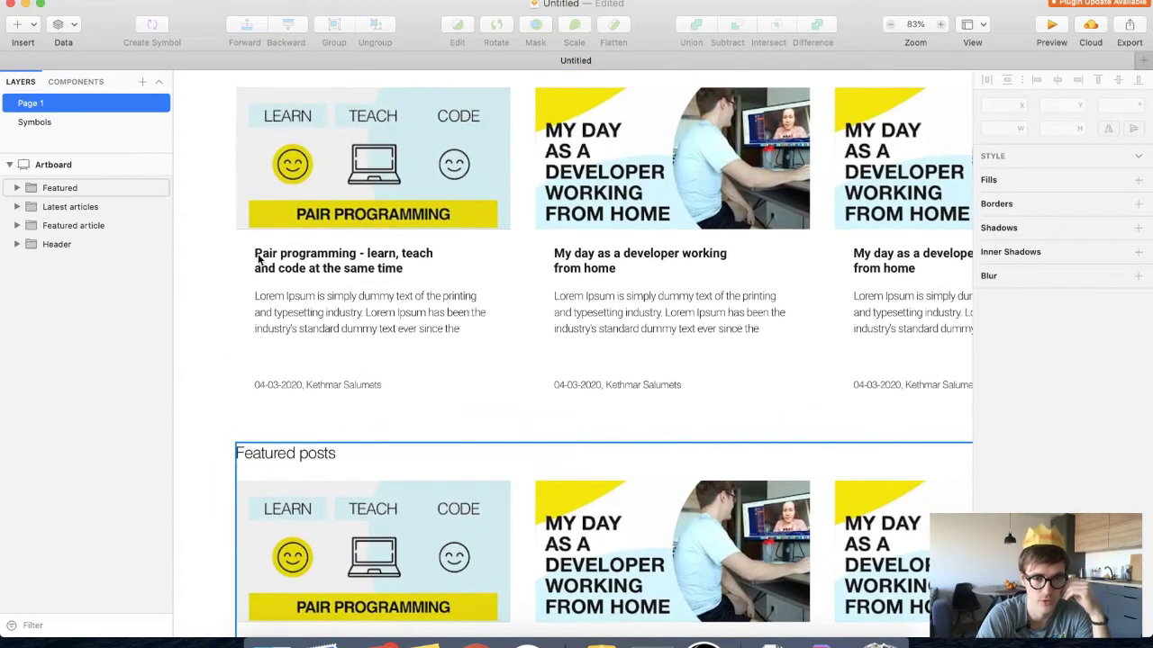
scroll(258, 261, up, 1)
scroll(259, 261, down, 8)
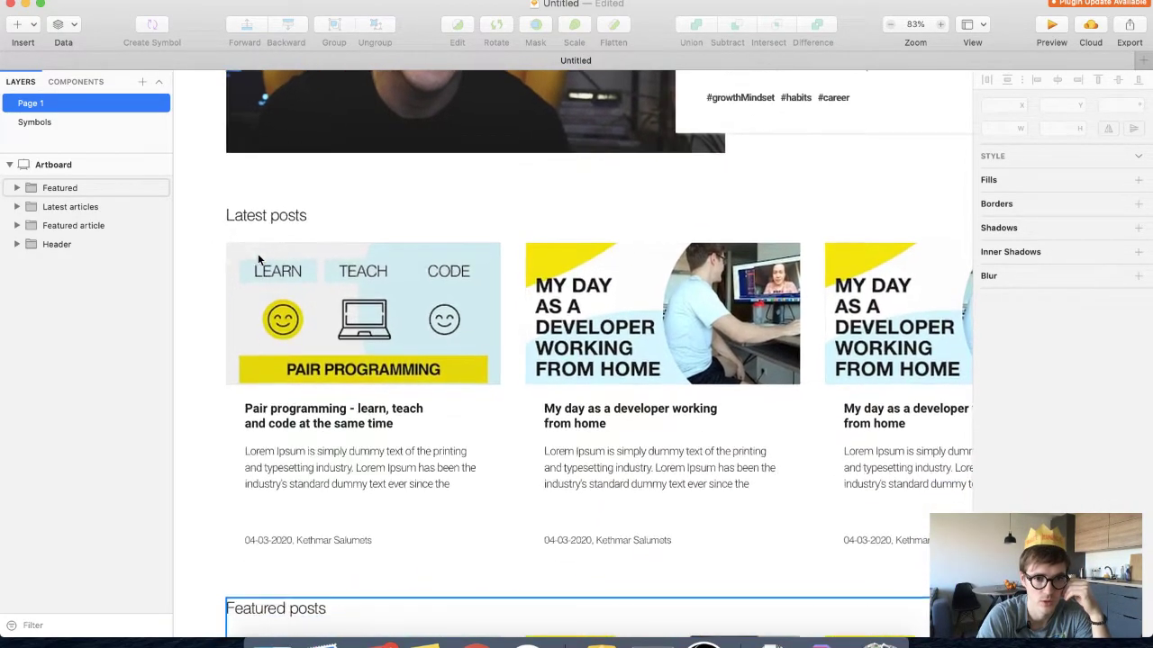
Review the homepage layout from the header and the featured article's hashtags down to the Featured posts row
scroll(259, 259, up, 1)
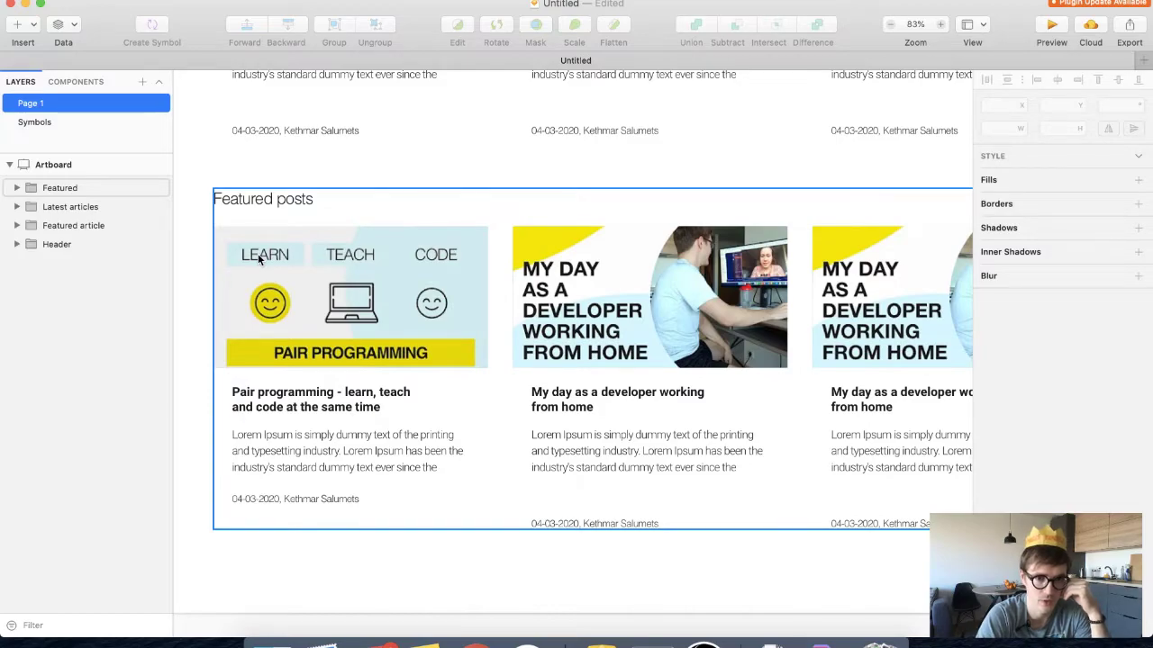
scroll(259, 258, up, 5)
scroll(260, 258, right, 5)
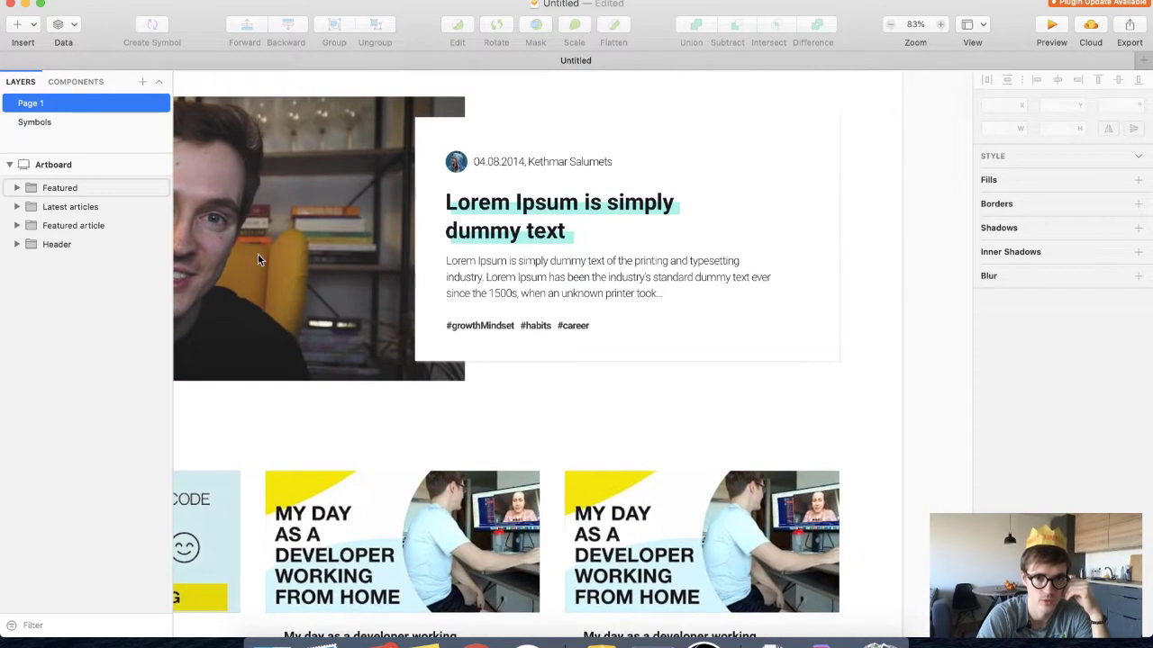
scroll(258, 259, left, 5)
scroll(257, 259, up, 2)
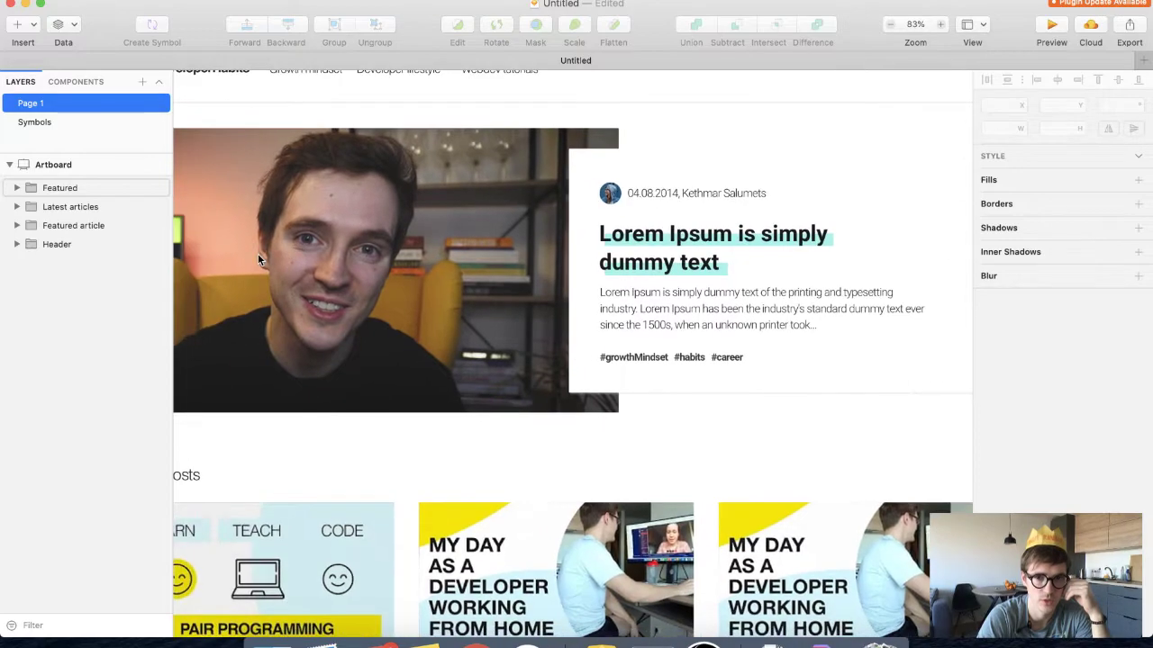
scroll(257, 255, up, 1)
scroll(258, 255, right, 2)
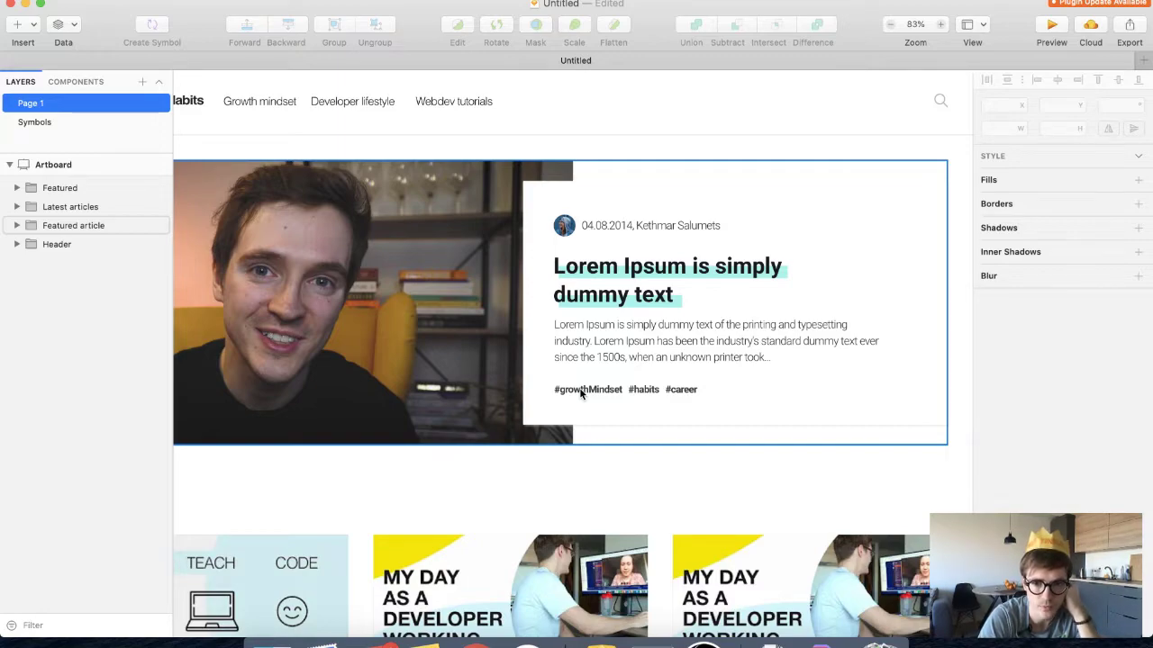
scroll(581, 393, down, 1)
scroll(581, 393, left, 4)
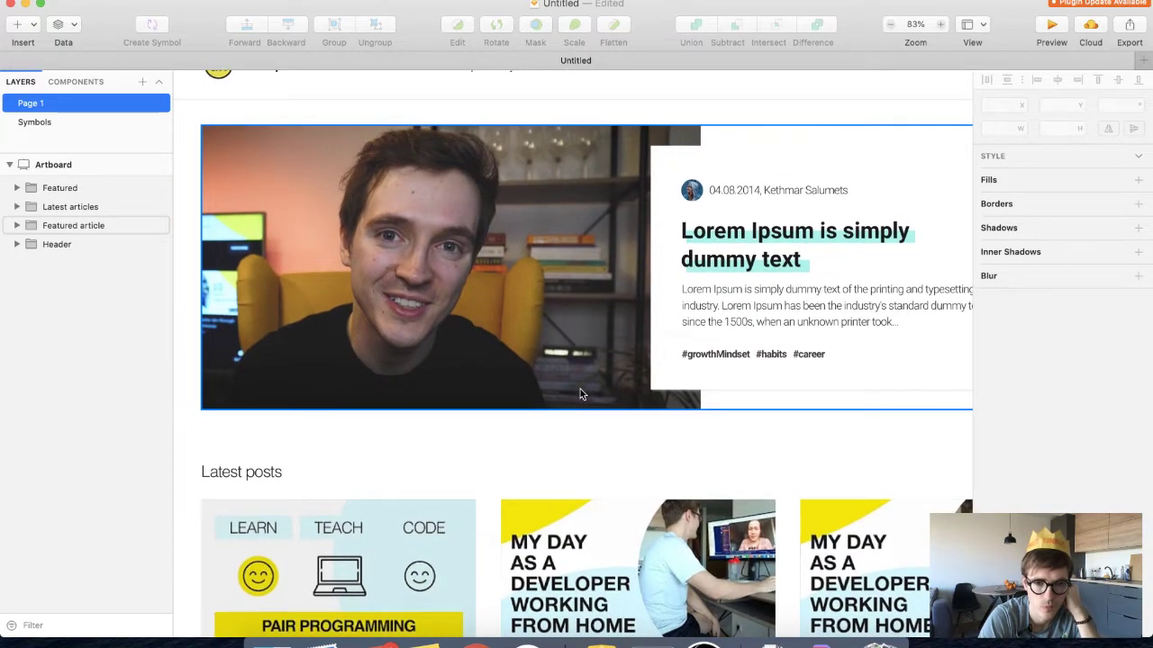
scroll(580, 389, down, 10)
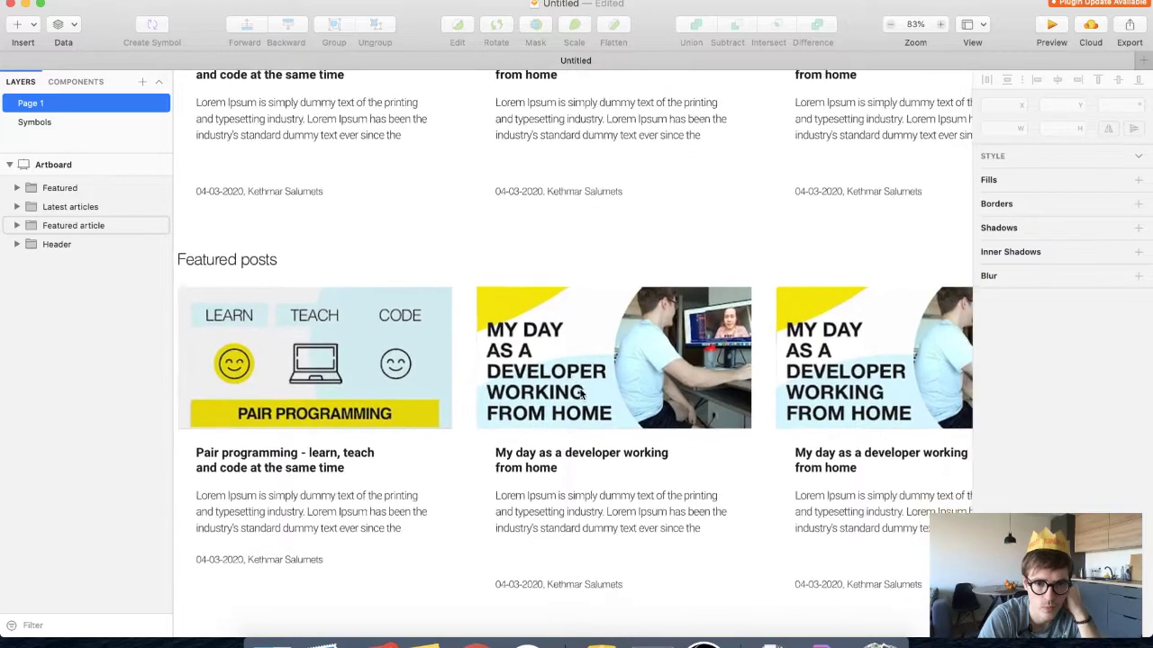
scroll(581, 393, down, 1)
scroll(581, 393, left, 1)
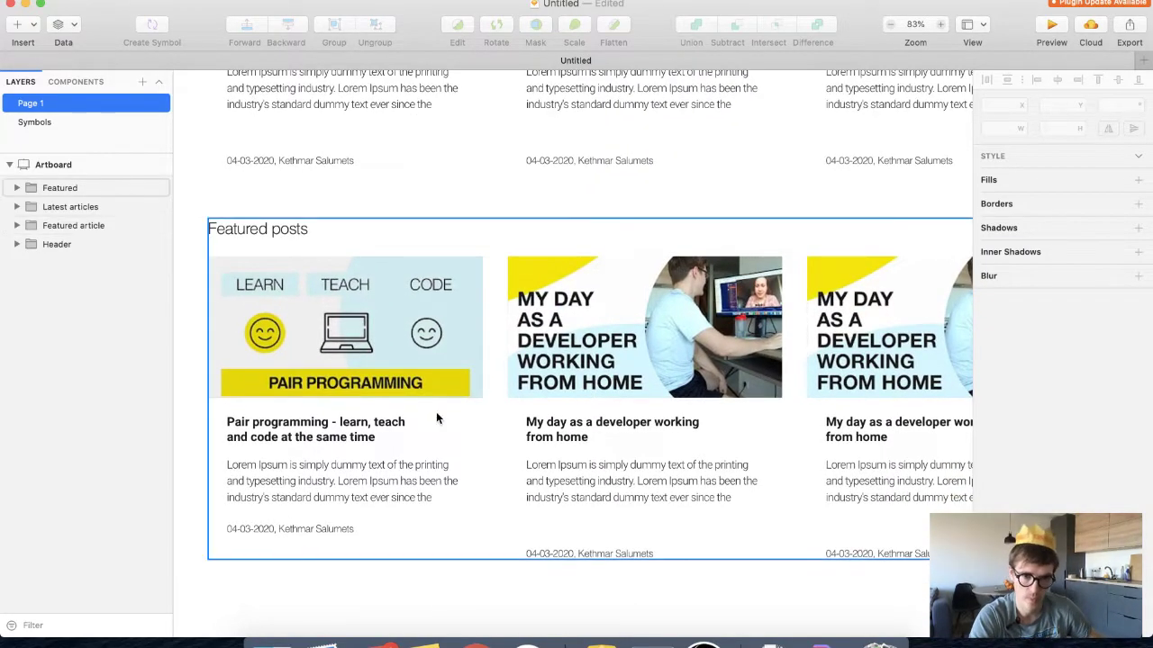
Switch to the browser and examine how the Wistia Learning Center groups its articles under category headings such as Sales, Production and Marketing
key(super+Tab)
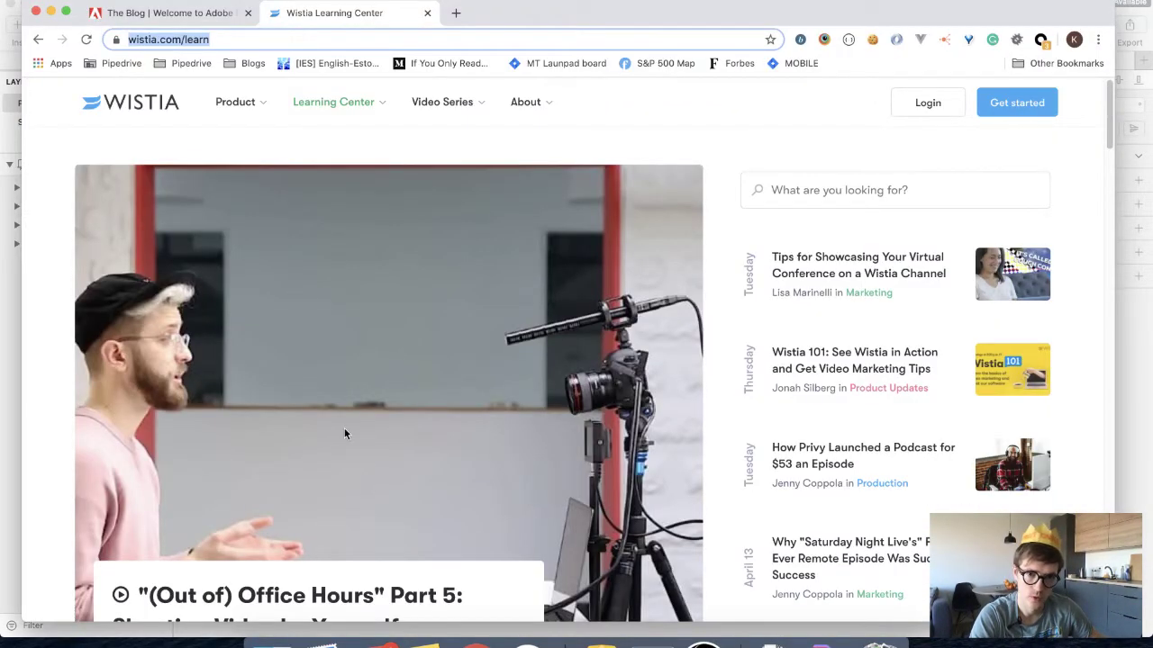
scroll(344, 430, down, 15)
scroll(344, 434, down, 10)
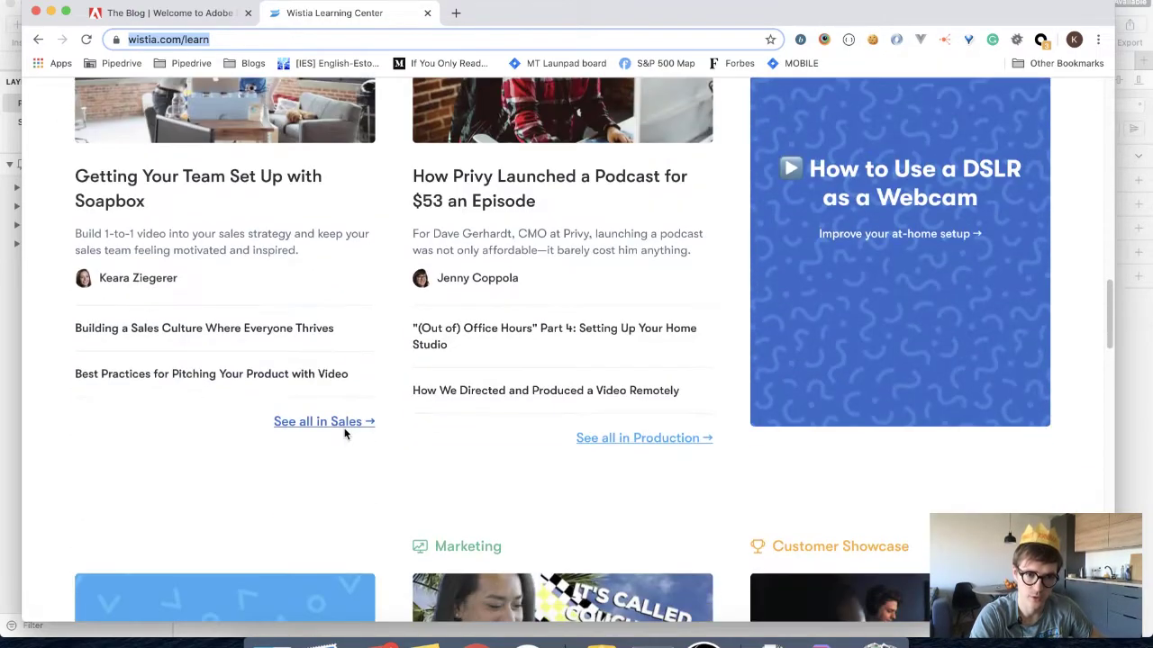
scroll(347, 432, up, 5)
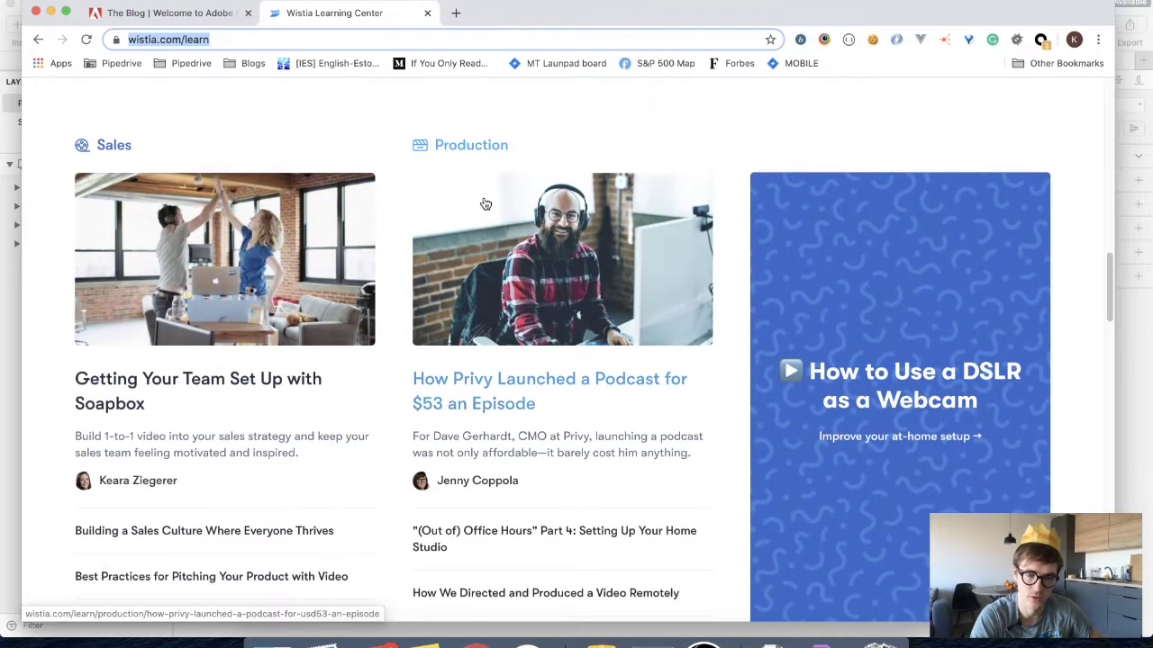
scroll(481, 198, down, 5)
scroll(484, 204, down, 5)
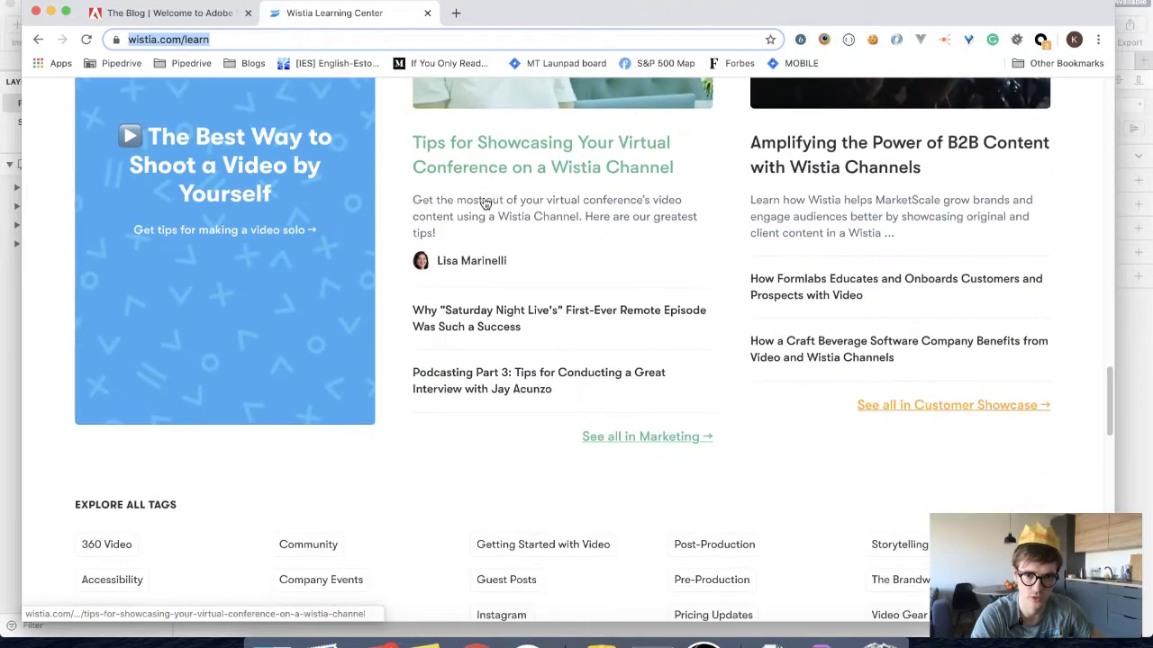
scroll(484, 204, up, 5)
scroll(484, 200, up, 3)
scroll(484, 200, down, 3)
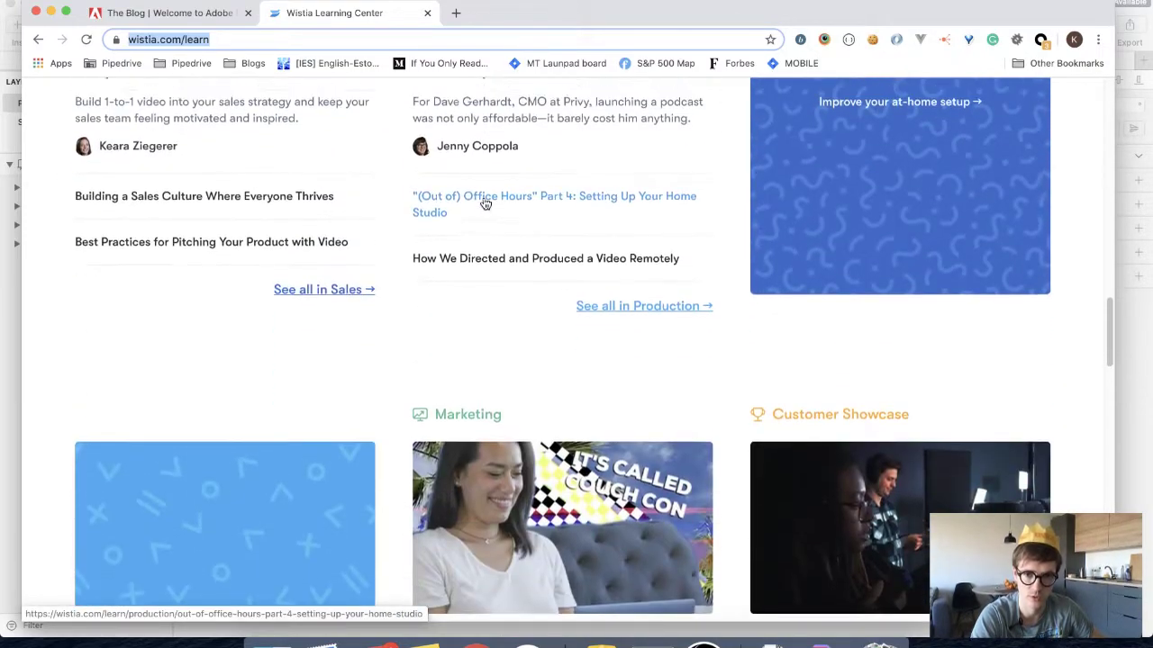
scroll(484, 200, up, 5)
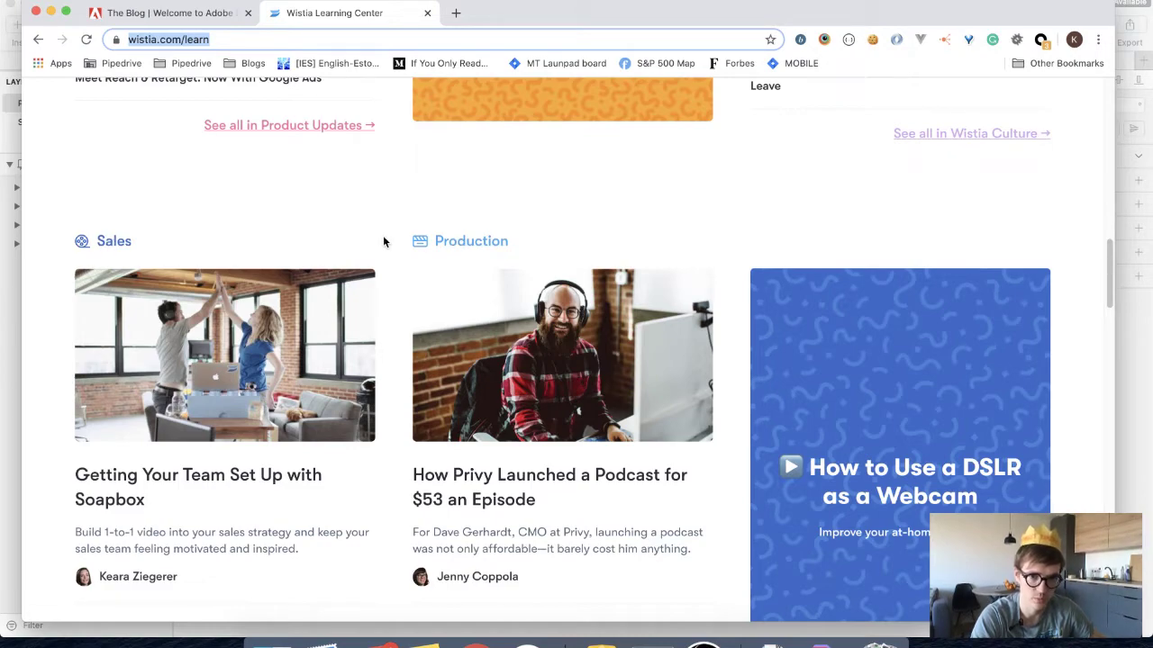
Return to the Sketch design and change the Featured posts section title to "Growth mindset"
key(super+Tab)
double_click(259, 227)
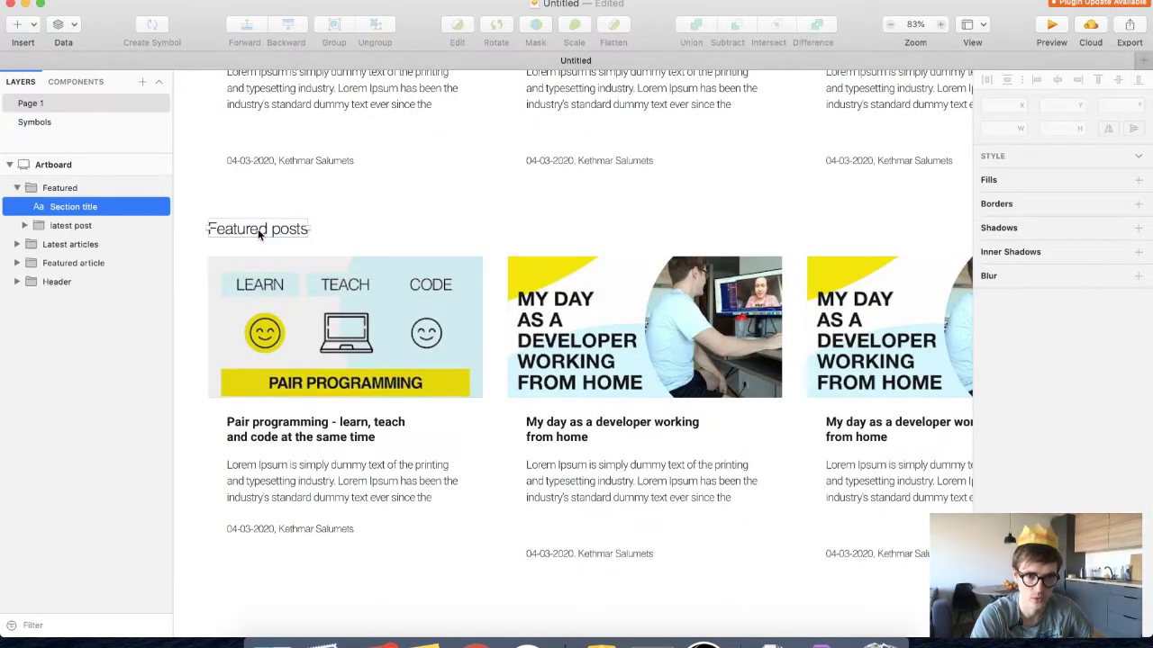
scroll(242, 232, up, 10)
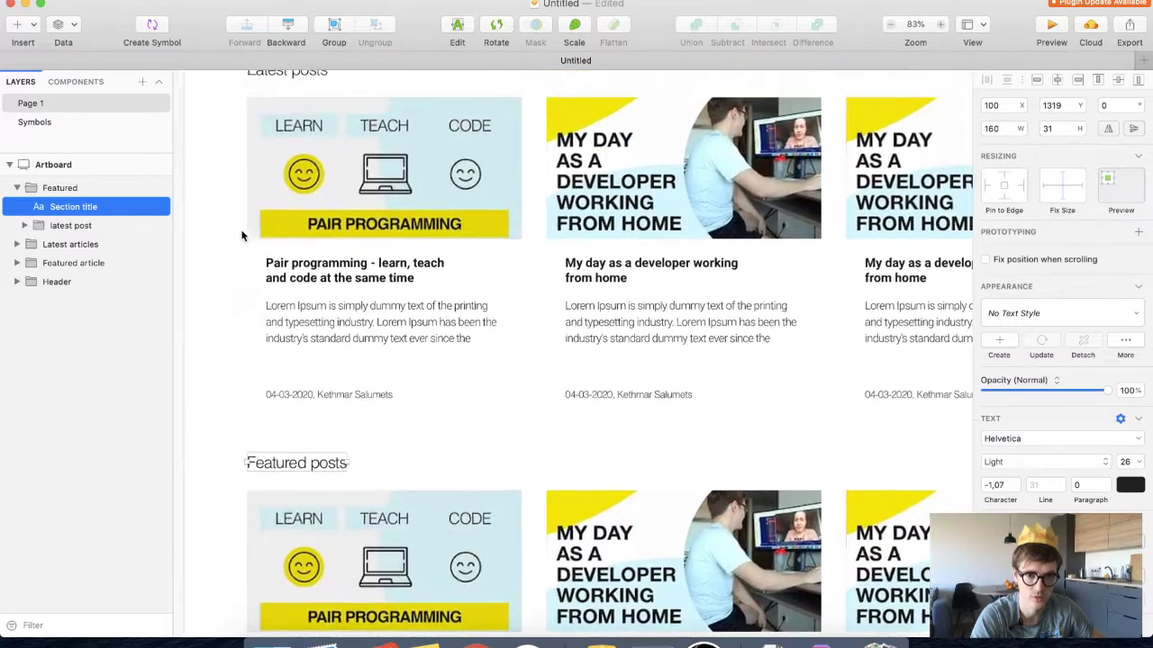
scroll(241, 235, down, 10)
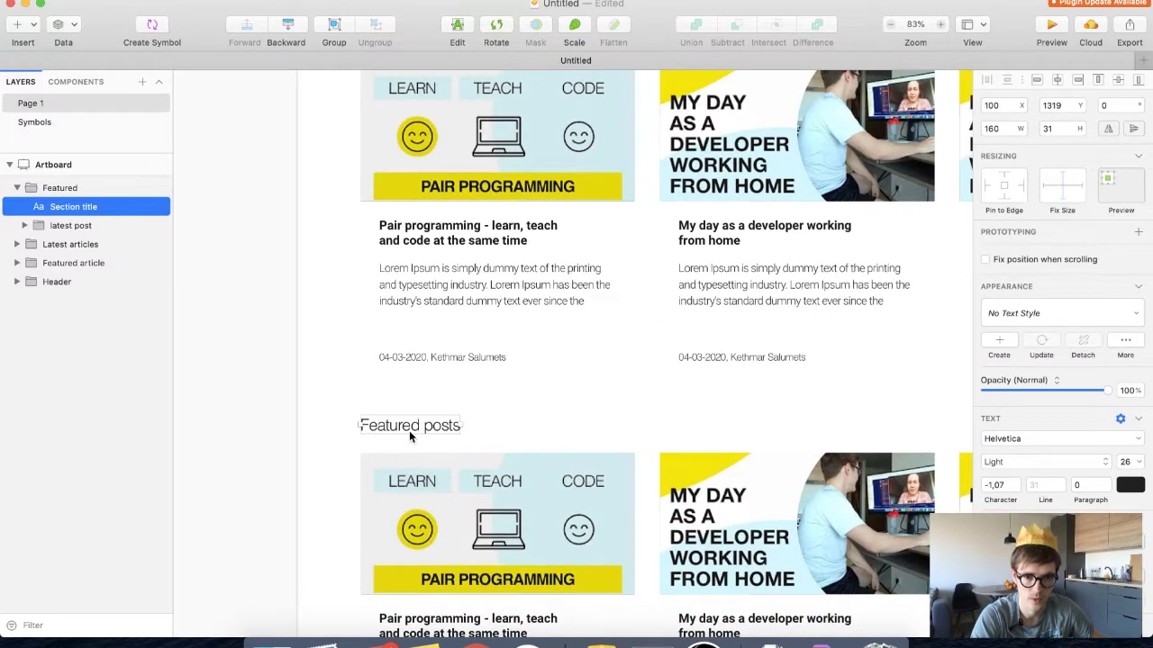
double_click(409, 427)
key(super+a)
text(G)
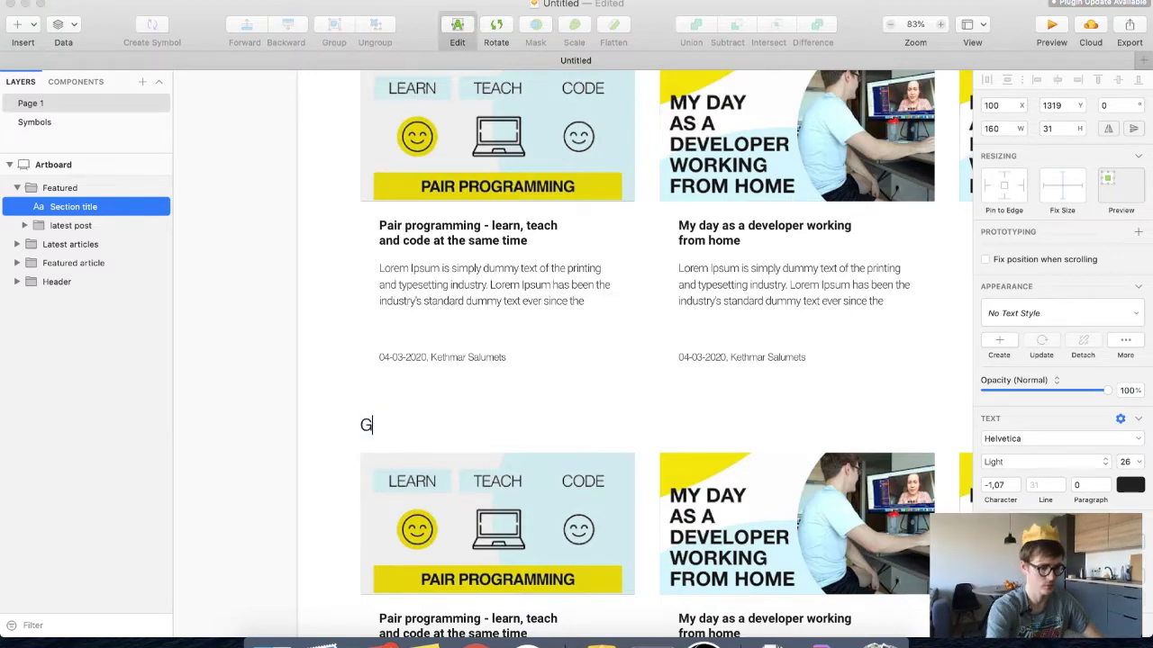
text(rowth mindset)
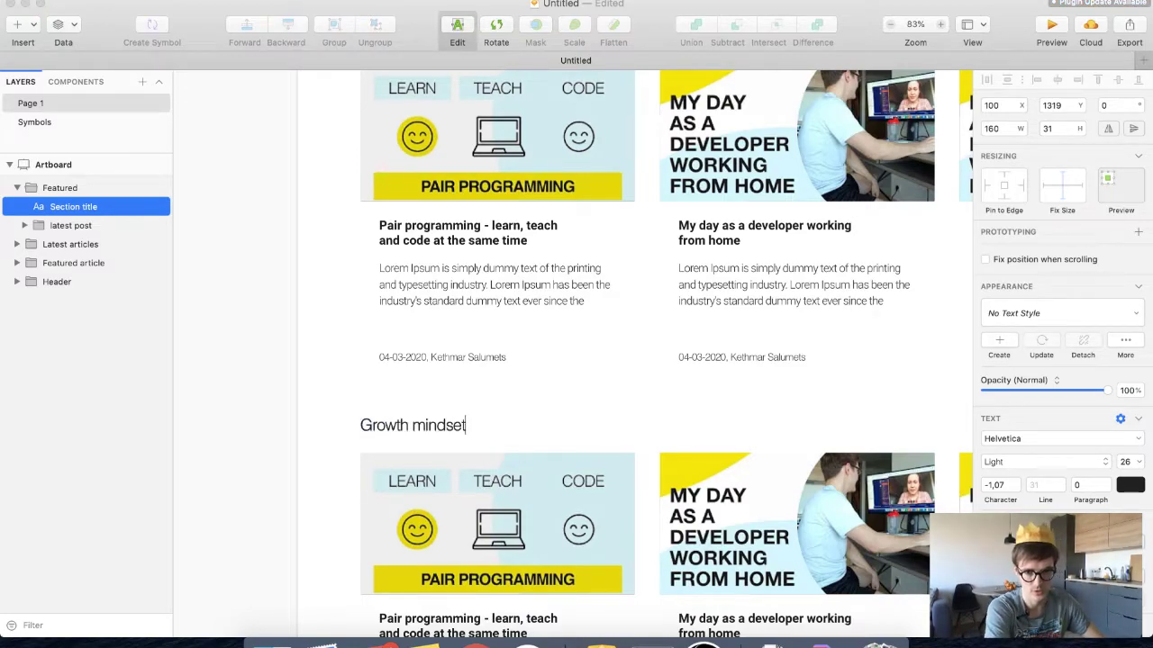
key(Escape)
Duplicate the Growth mindset heading above the second article in the row, at X 581, Y 1319
scroll(582, 375, down, 4)
scroll(583, 374, right, 4)
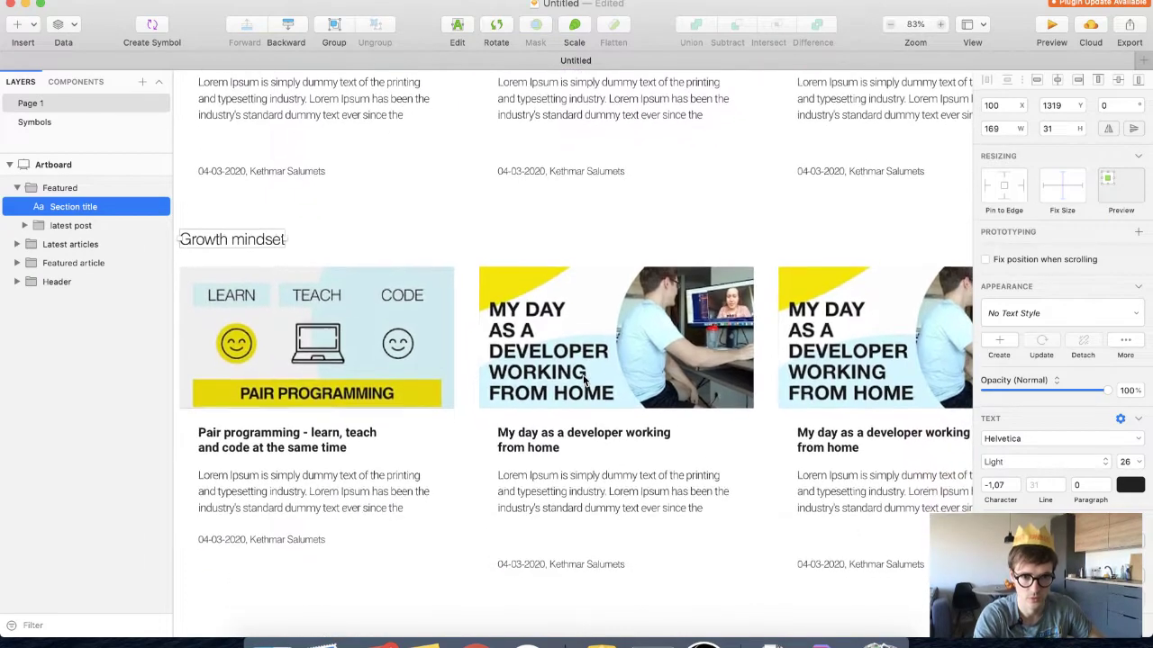
scroll(583, 375, down, 2)
scroll(583, 375, left, 2)
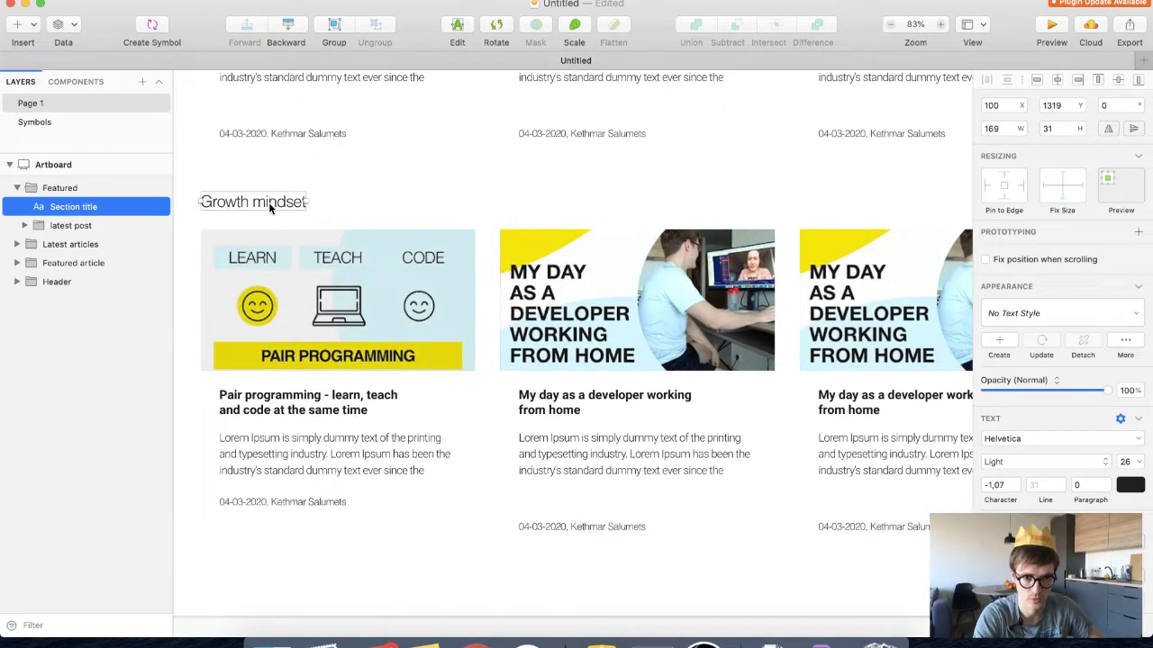
drag(270, 208, 549, 197)
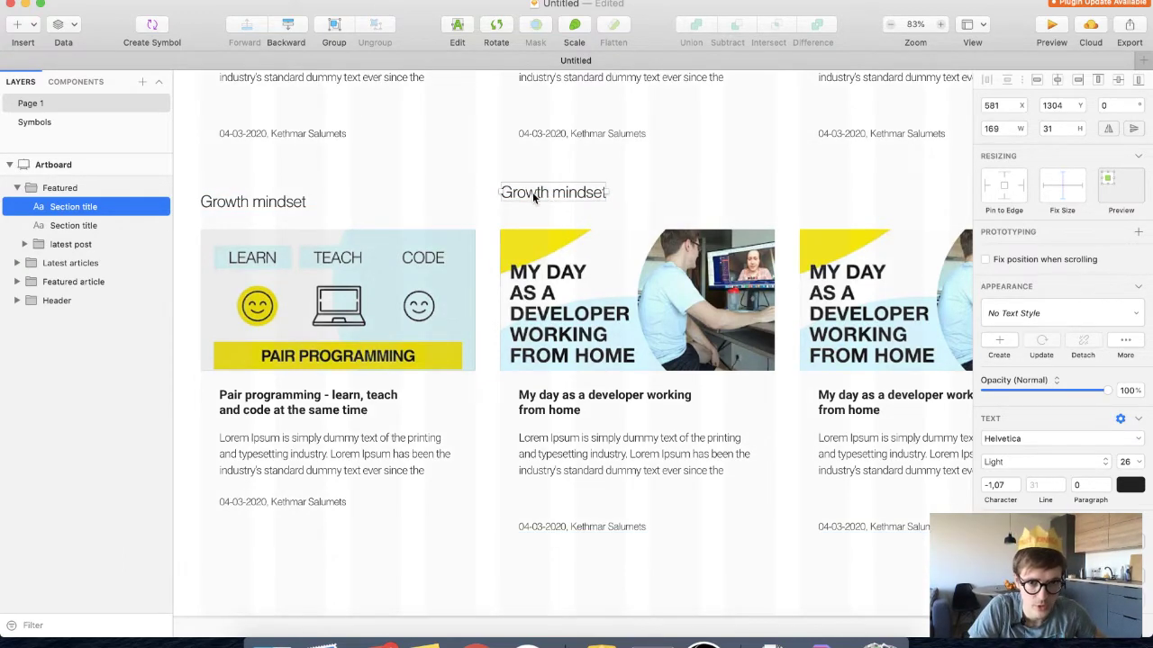
key(Escape)
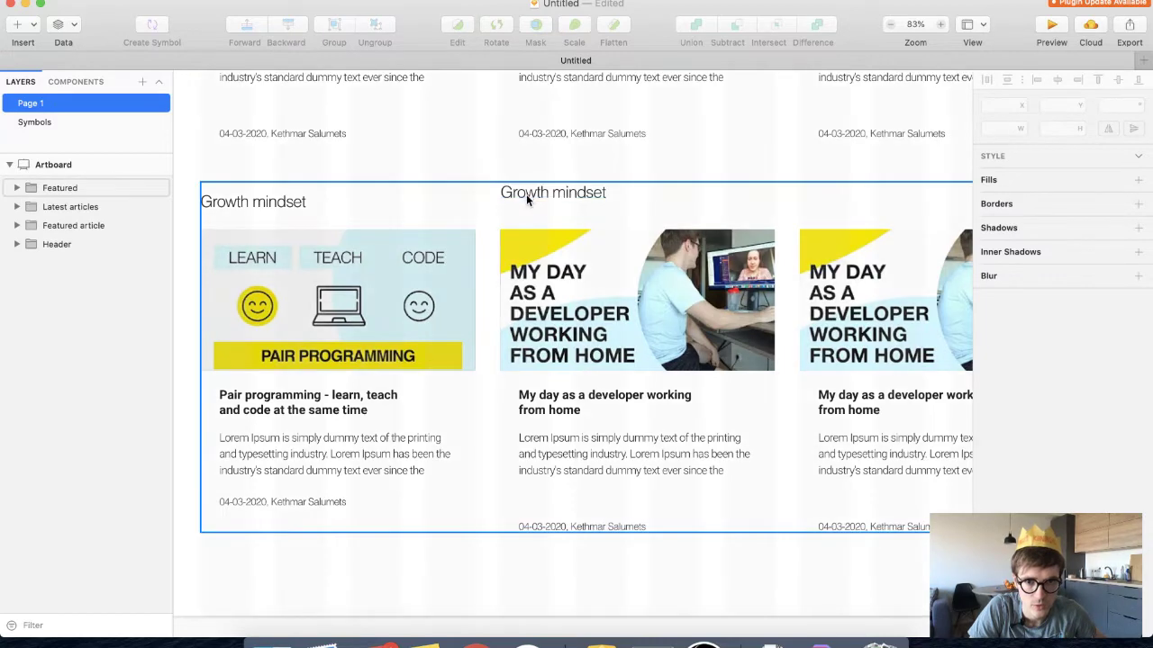
click(527, 193)
drag(521, 190, 520, 203)
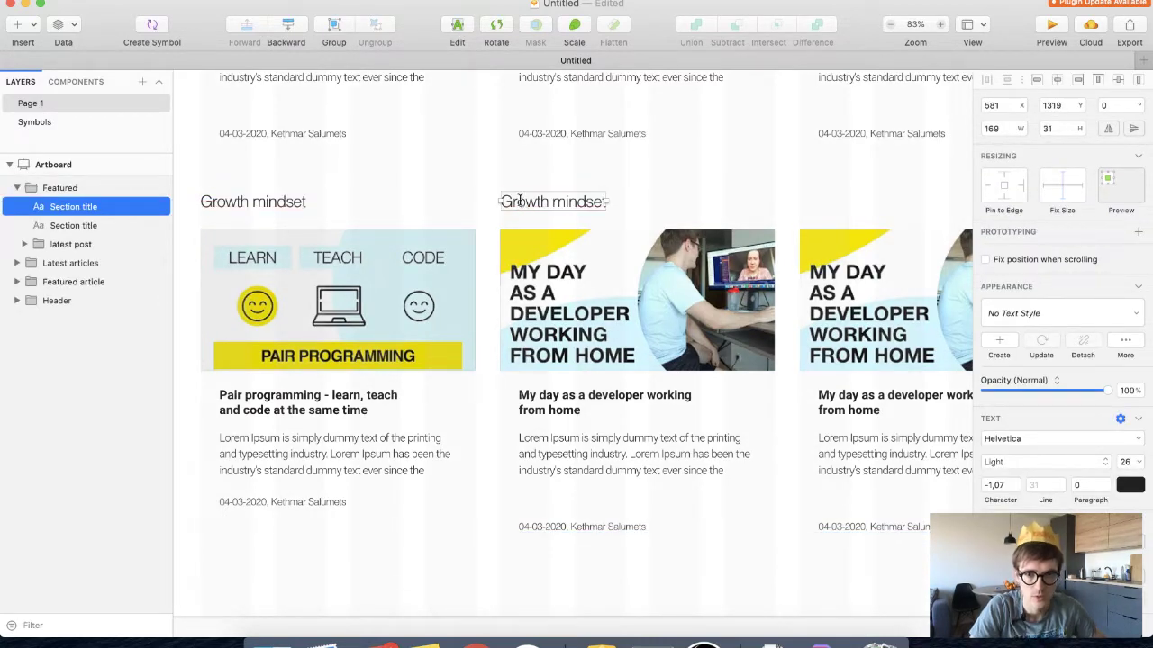
Change the heading above the second article to "Developer Lifestyle"
double_click(520, 201)
text(Developer Lifestyle)
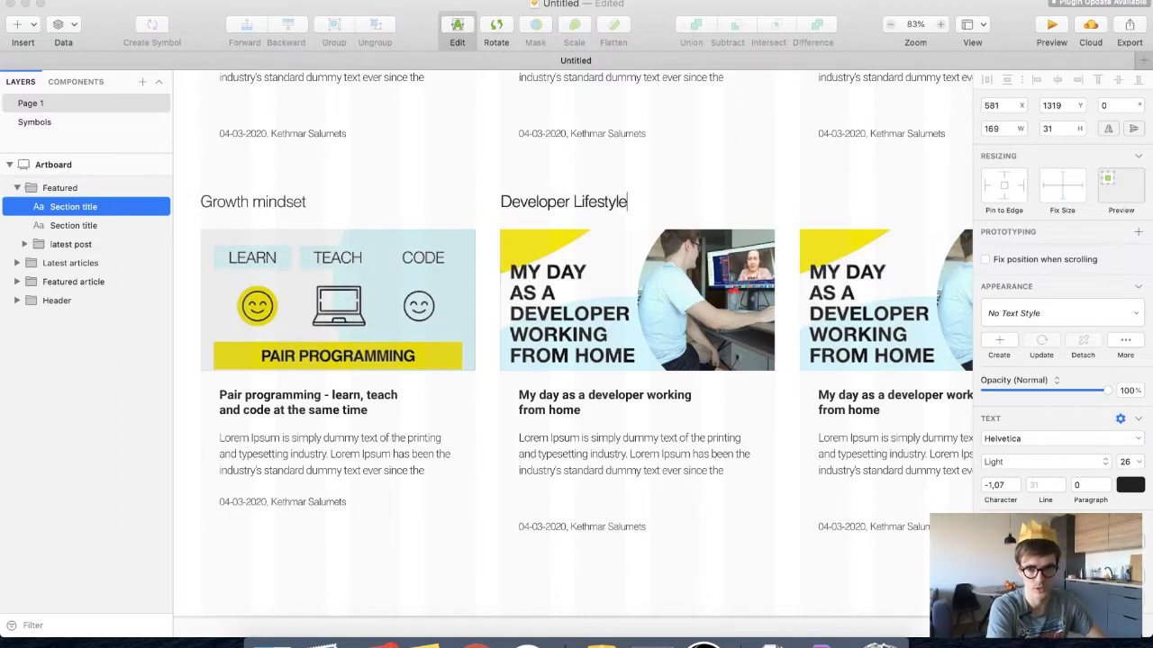
key(Escape)
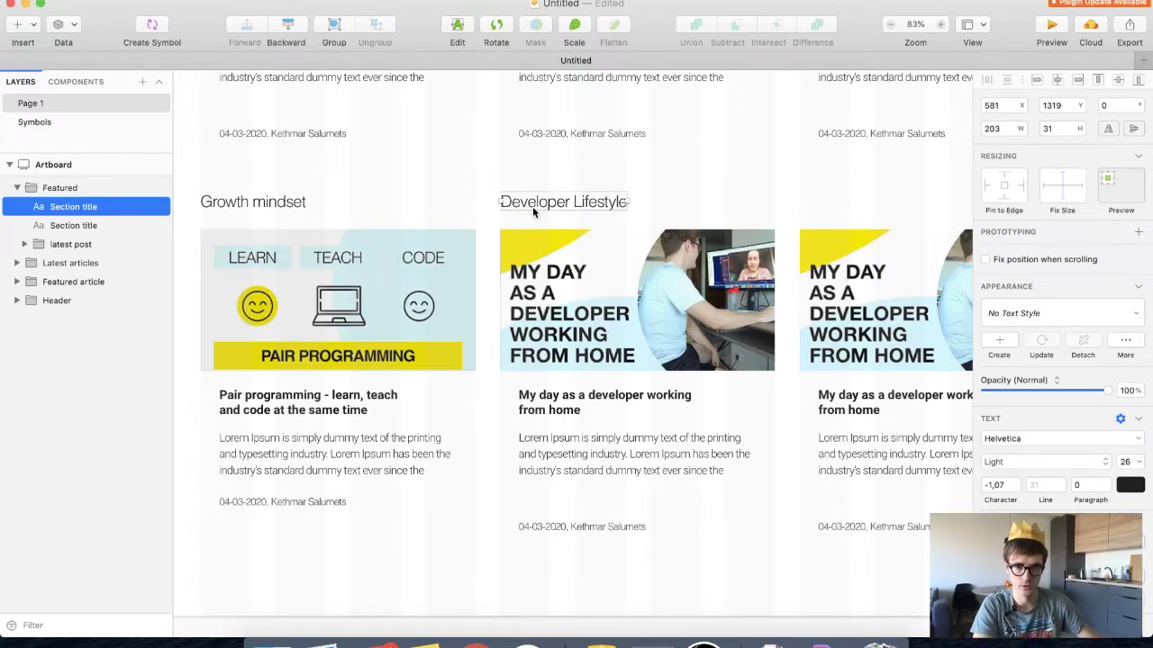
Duplicate the Developer Lifestyle heading above the third article, at X 1059, Y 1319, and change its text to "Tutorials"
drag(530, 206, 821, 213)
double_click(825, 201)
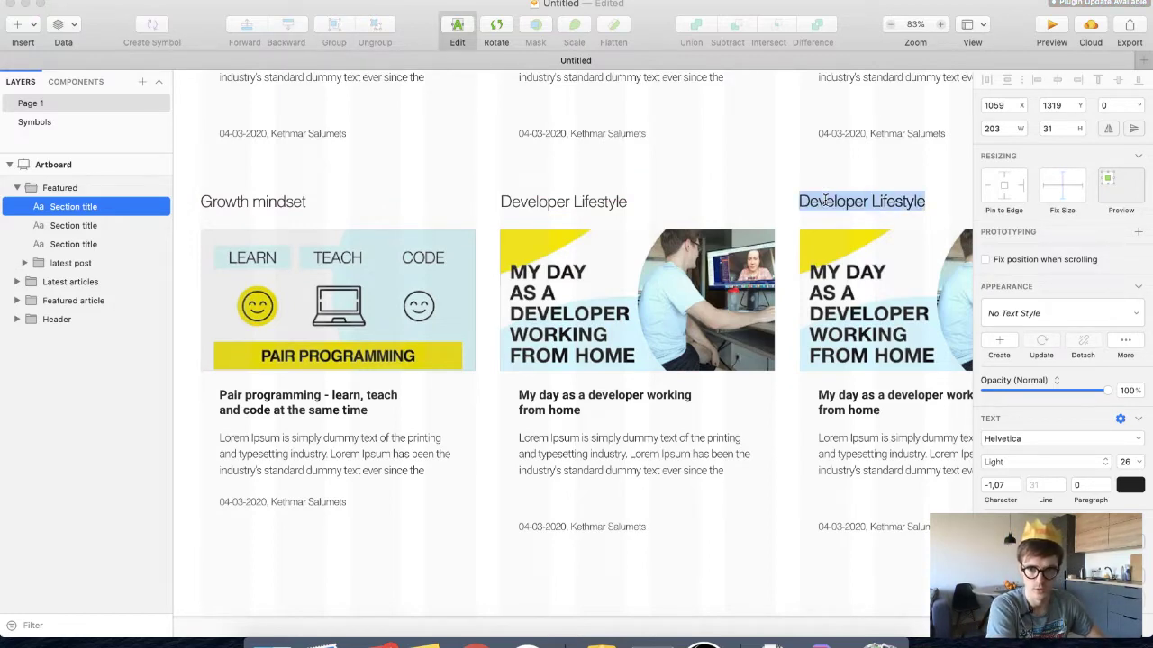
text(Tutor)
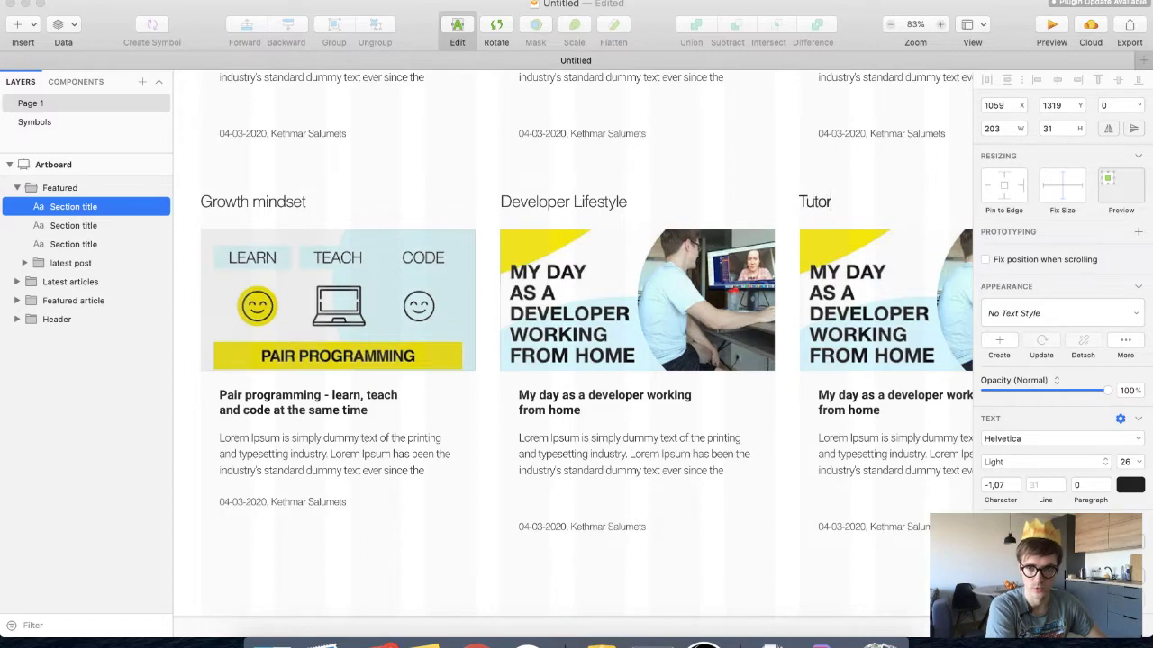
text(ials)
key(Escape)
key(super+minus)
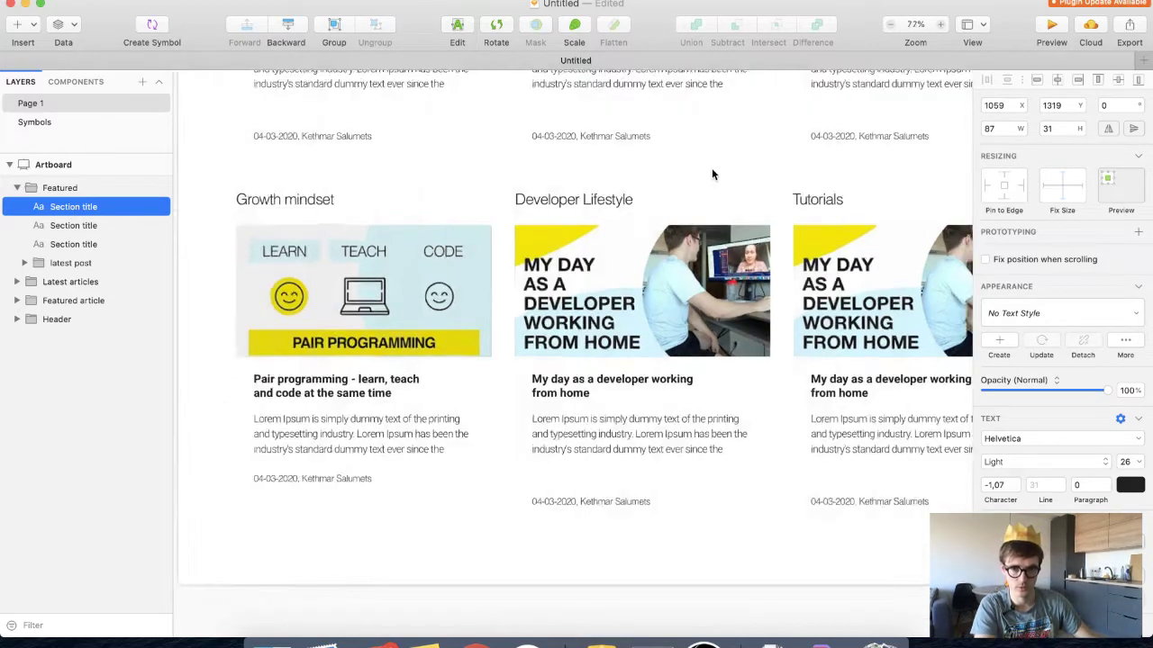
key(Escape)
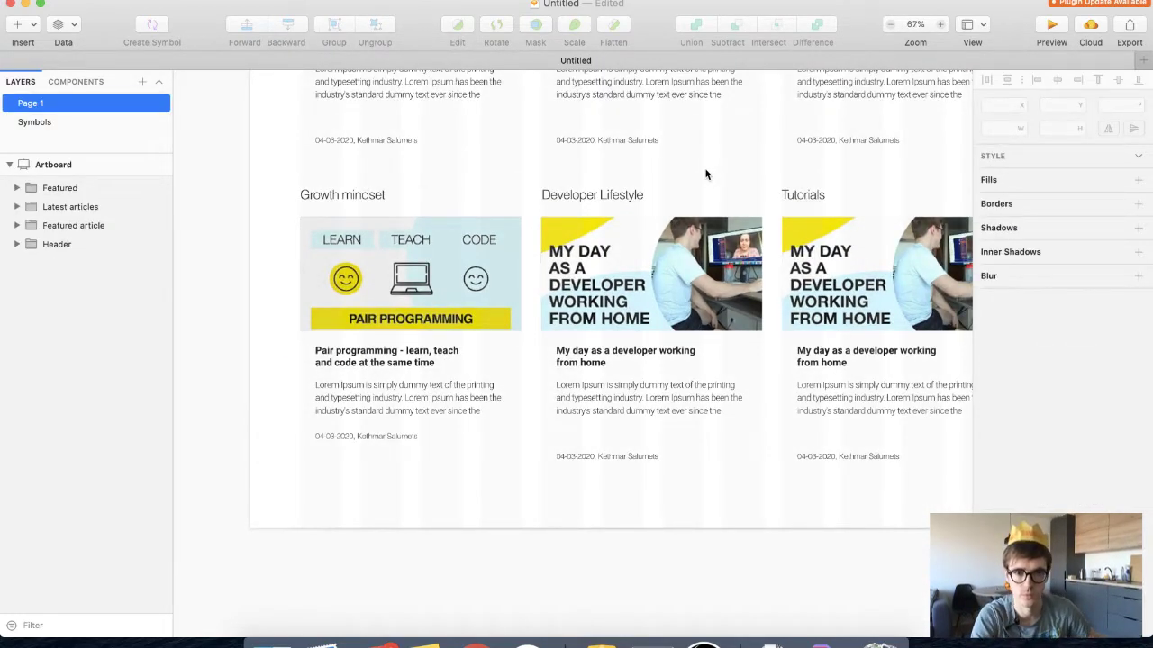
Hide the layout grid and inspect the three category columns at 100% zoom with the interface hidden
scroll(706, 174, right, 3)
scroll(706, 174, up, 2)
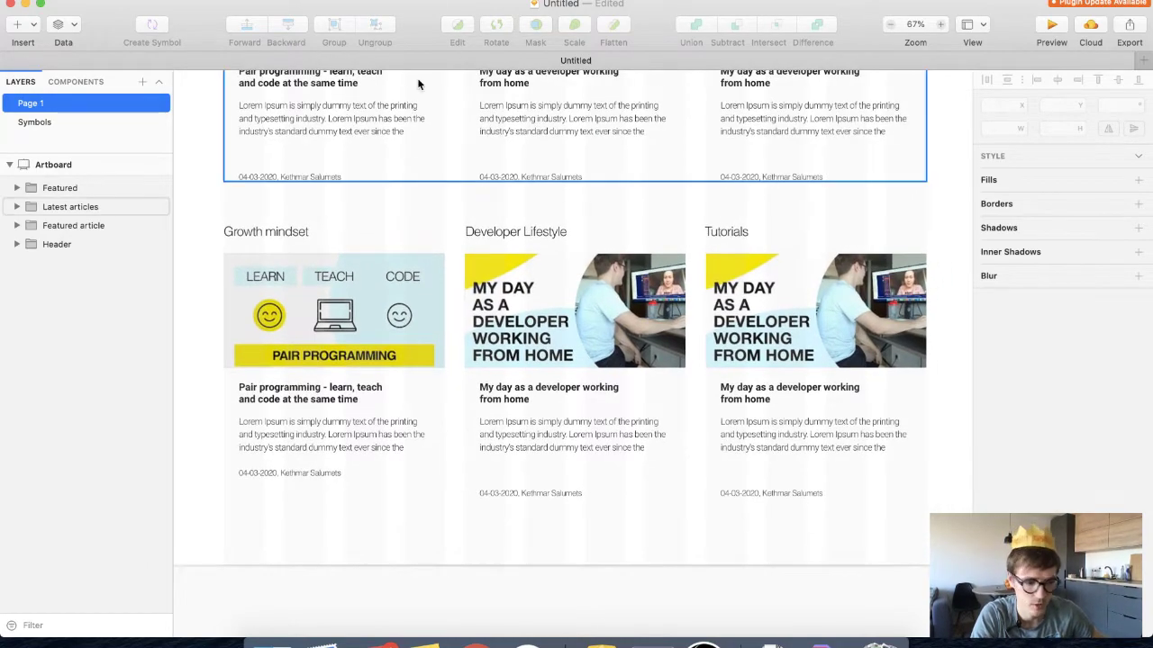
key(ctrl+r)
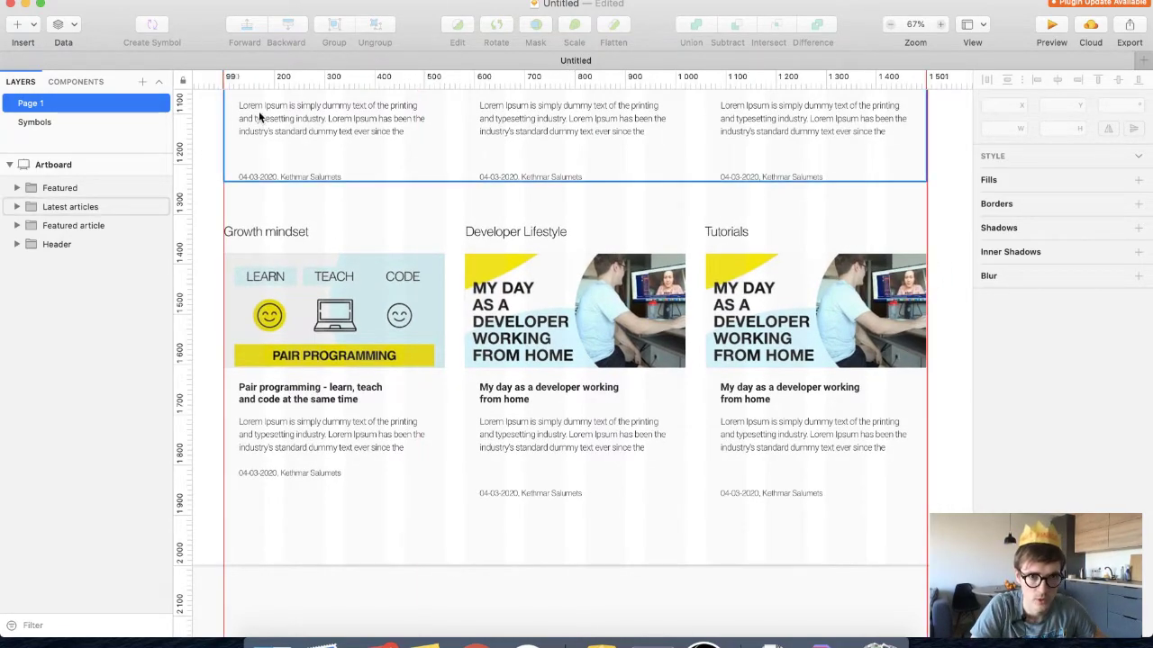
drag(250, 88, 184, 169)
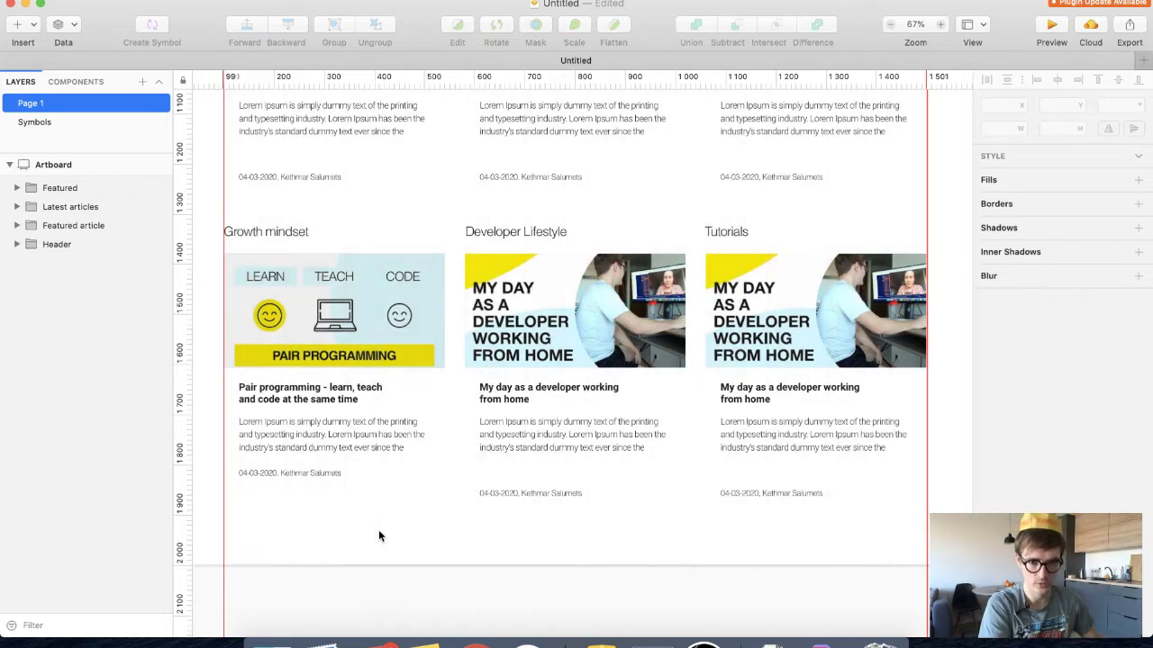
key(ctrl+r)
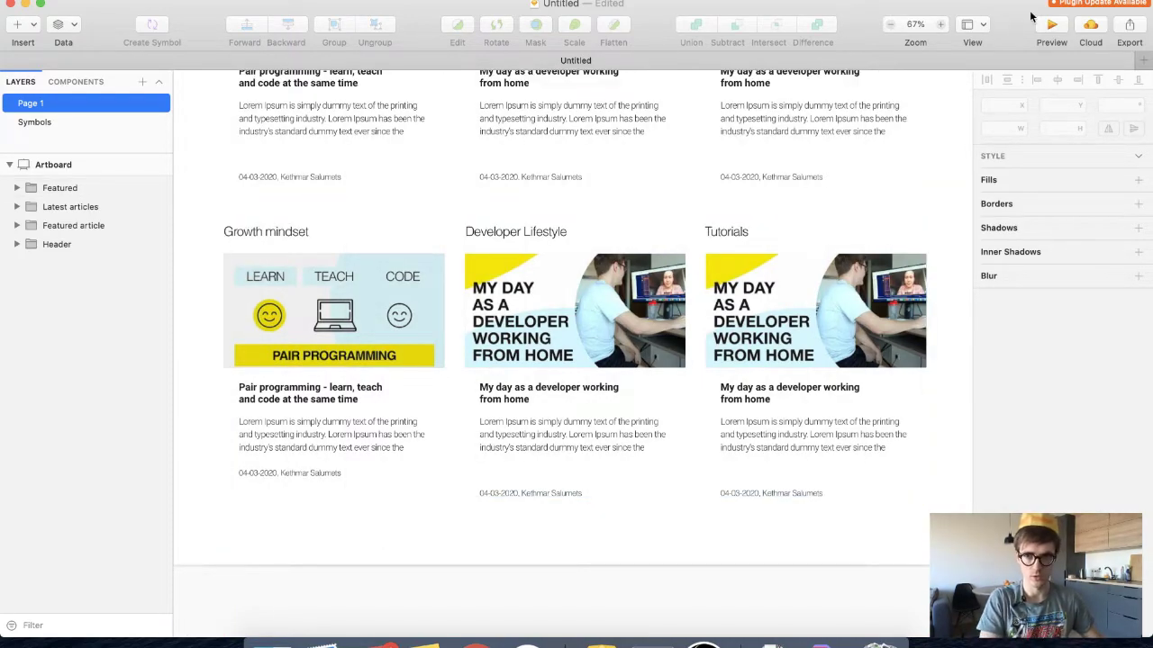
click(941, 26)
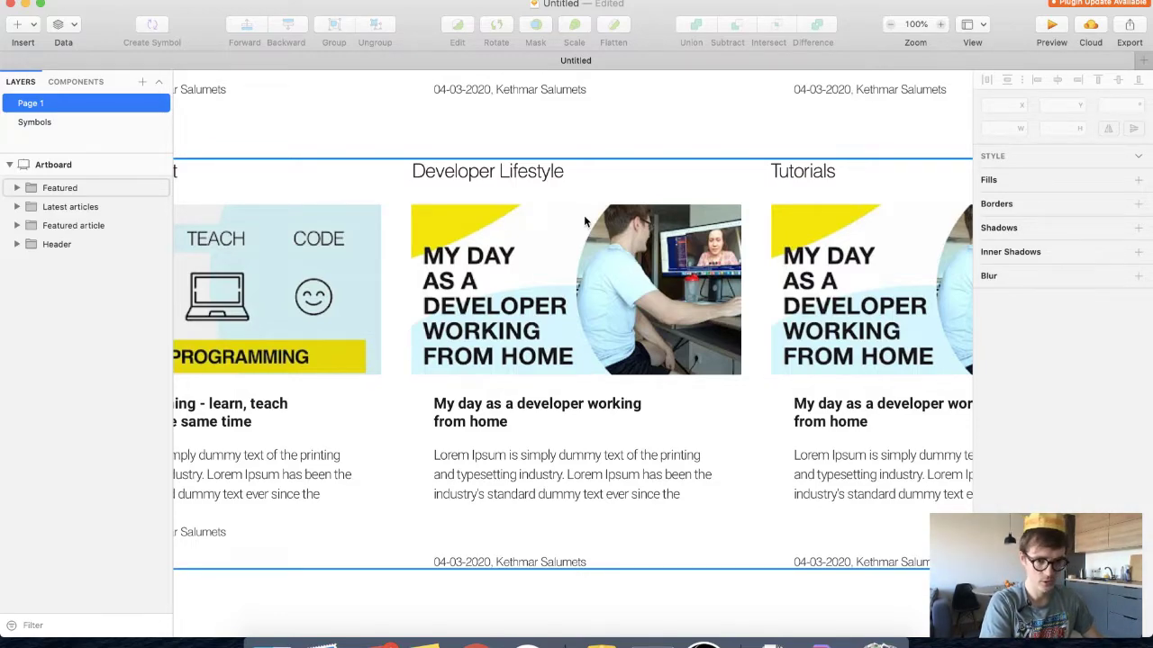
key(super+period)
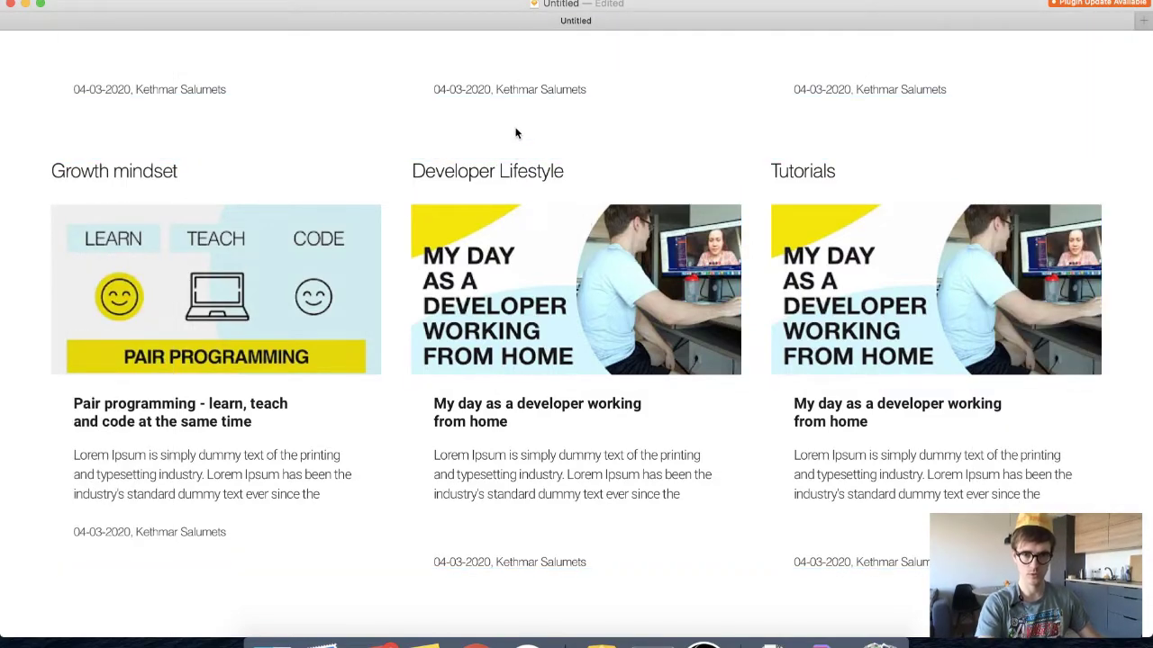
Compare the Latest posts row with the Growth mindset, Developer Lifestyle and Tutorials columns below it
scroll(517, 134, up, 3)
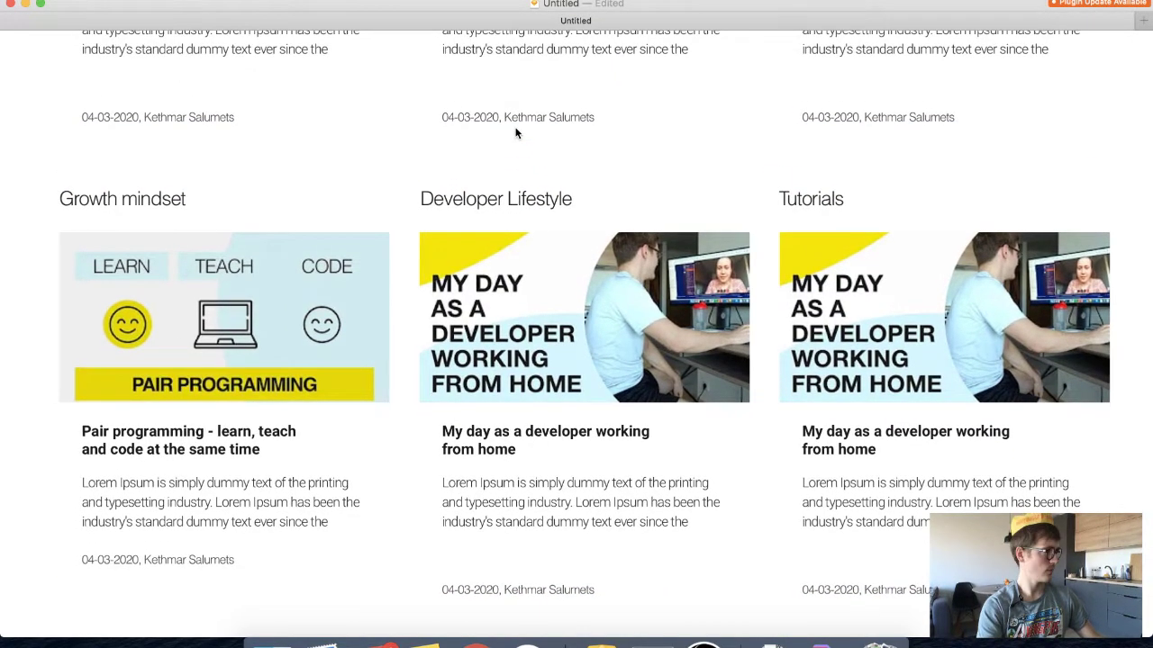
scroll(516, 133, down, 3)
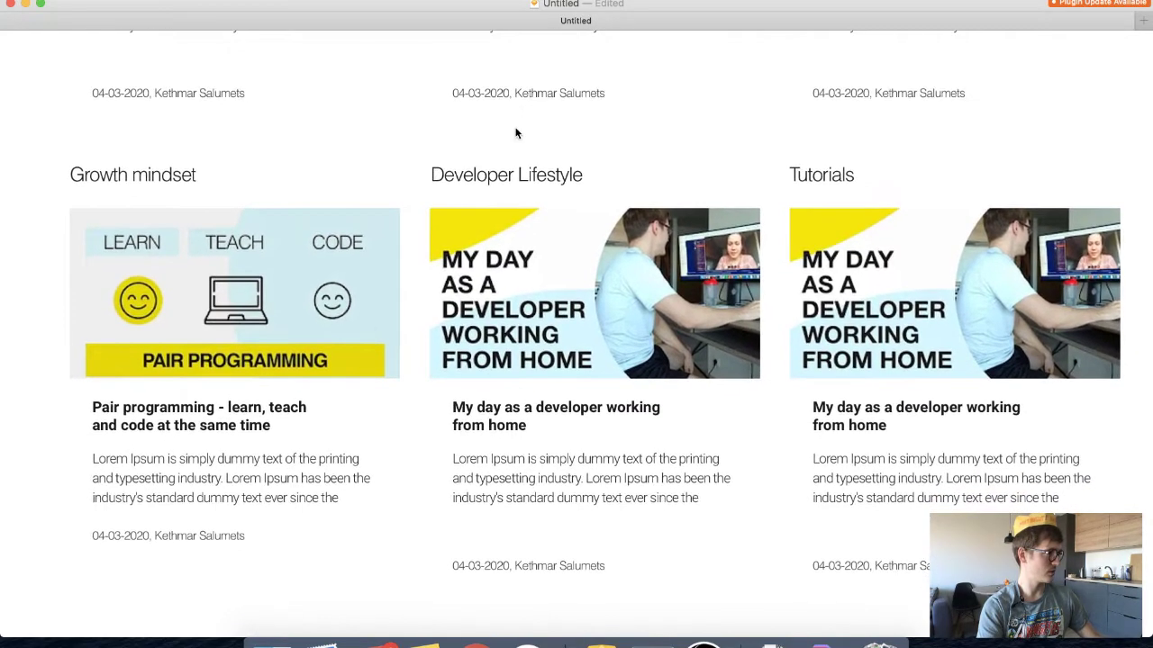
scroll(516, 133, down, 1)
scroll(516, 133, up, 10)
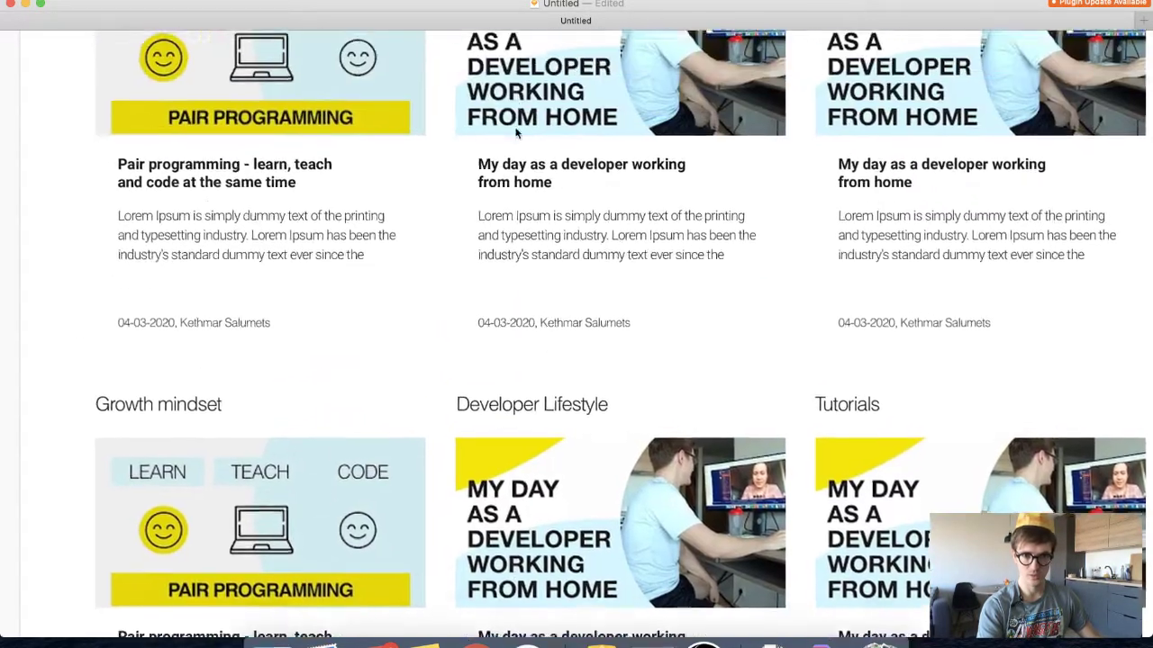
scroll(516, 133, up, 5)
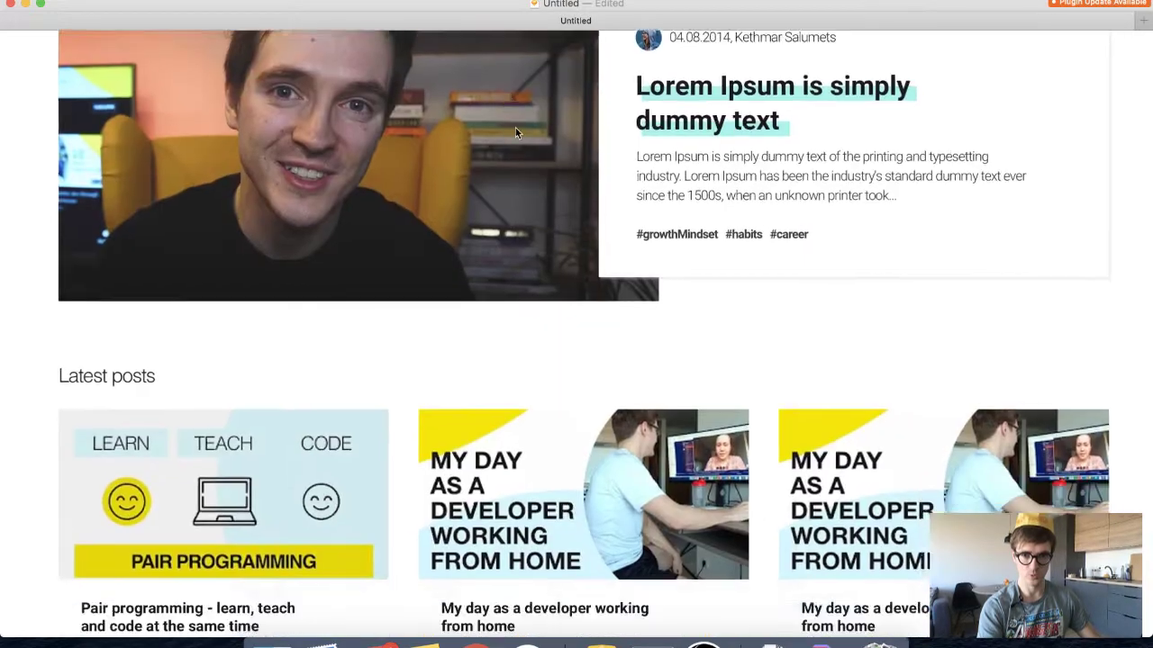
scroll(516, 134, down, 10)
scroll(515, 136, down, 5)
scroll(482, 140, up, 4)
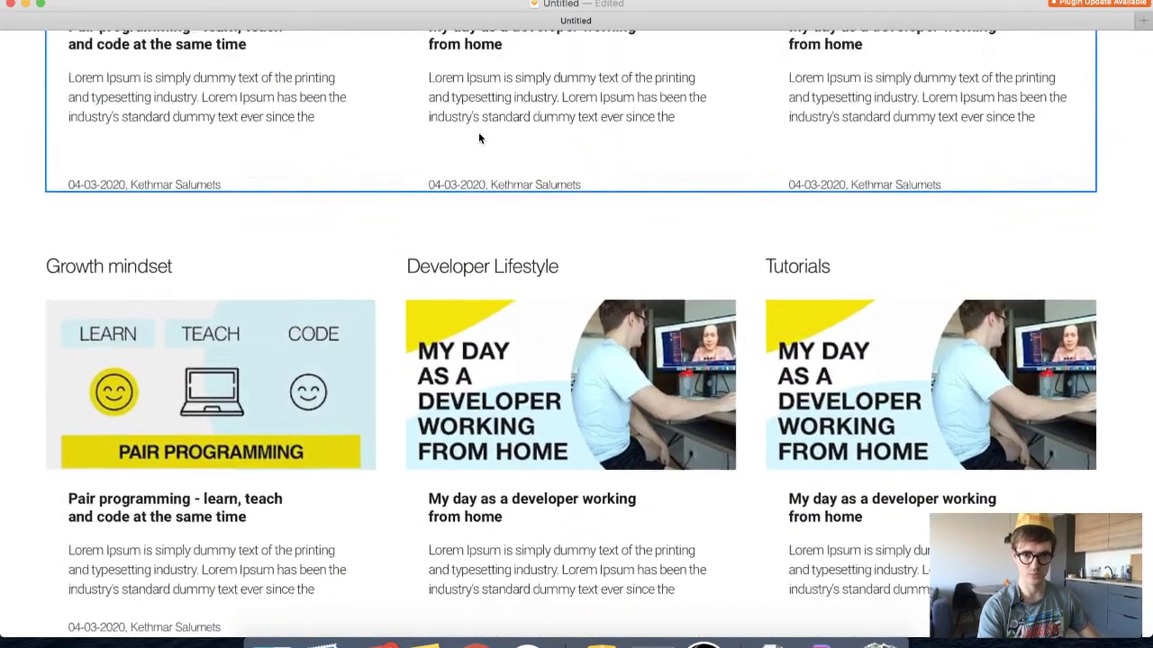
scroll(453, 150, up, 8)
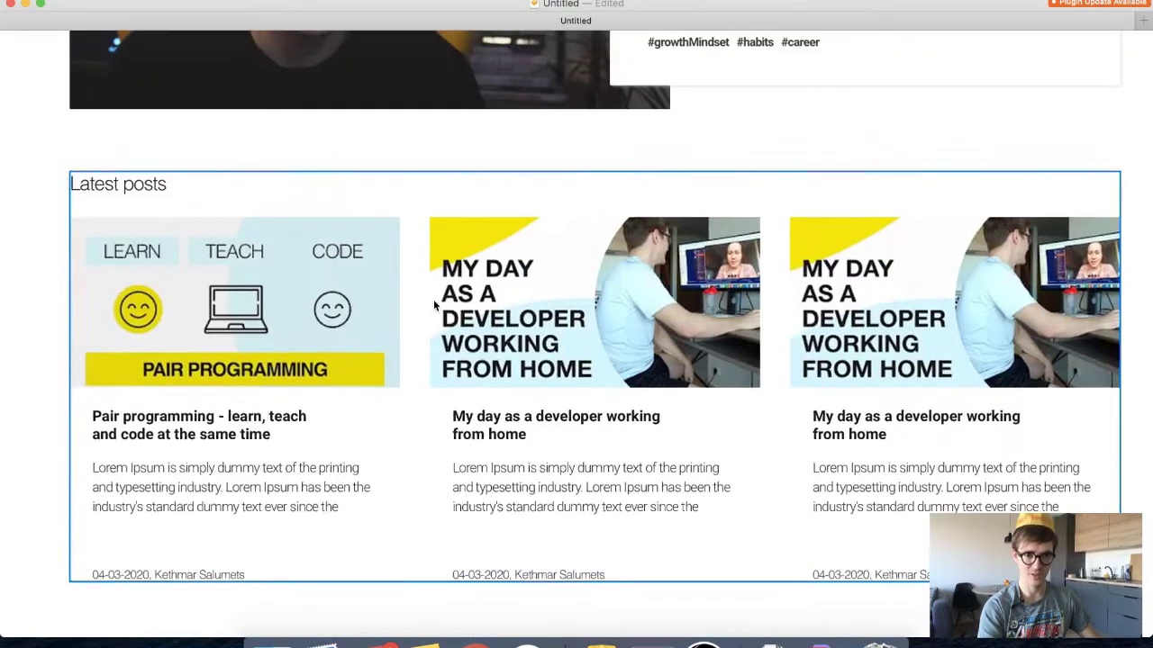
scroll(80, 208, down, 6)
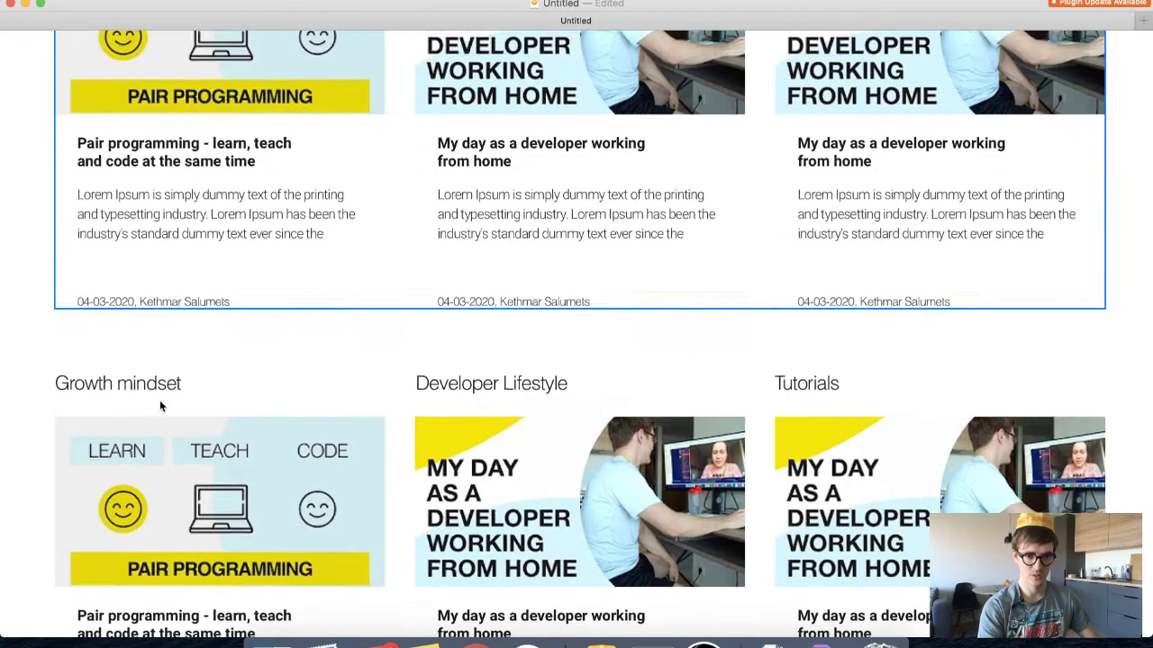
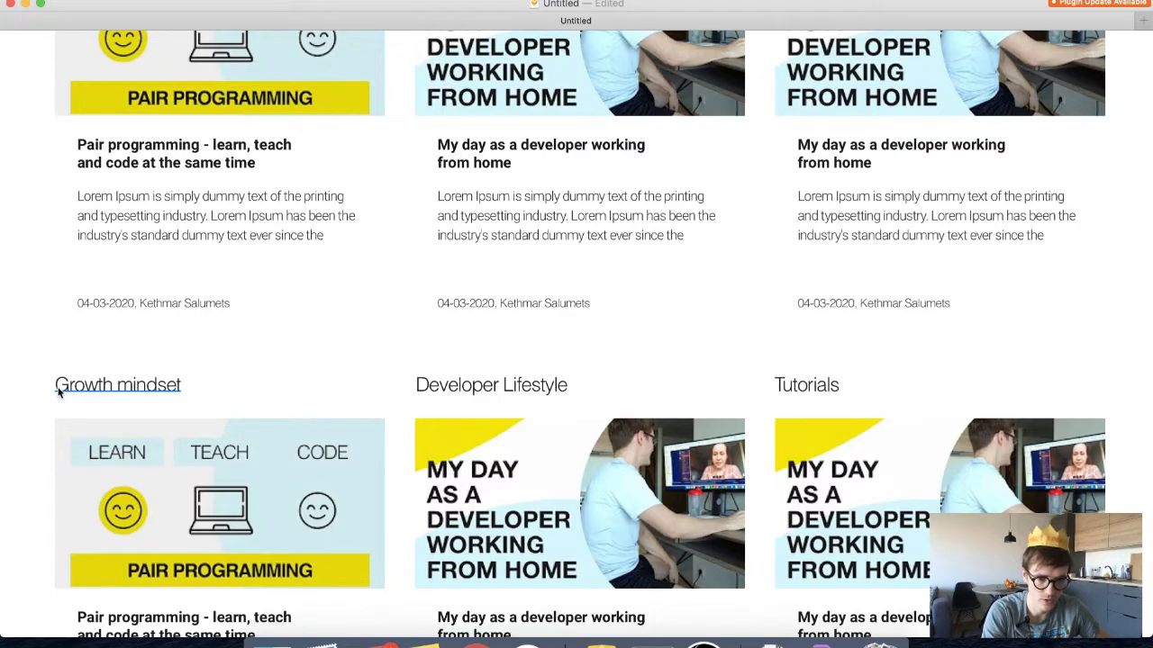
Examine the spacing between the Latest posts section and the category section at a reduced zoom
scroll(59, 390, down, 5)
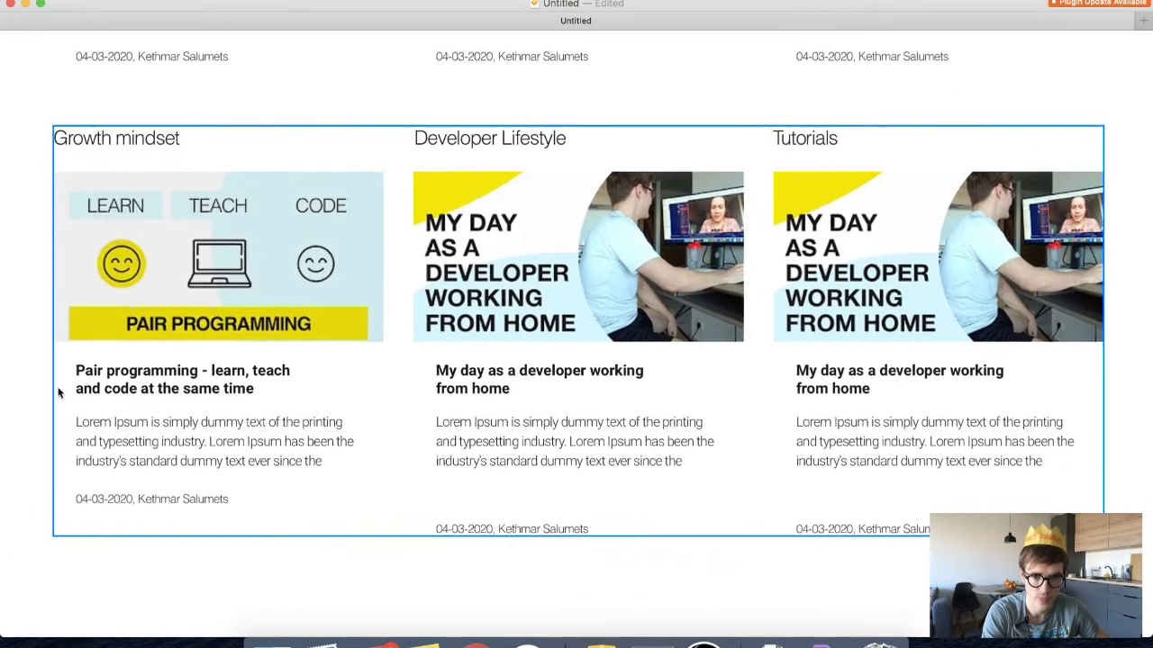
scroll(59, 393, left, 2)
scroll(58, 393, up, 2)
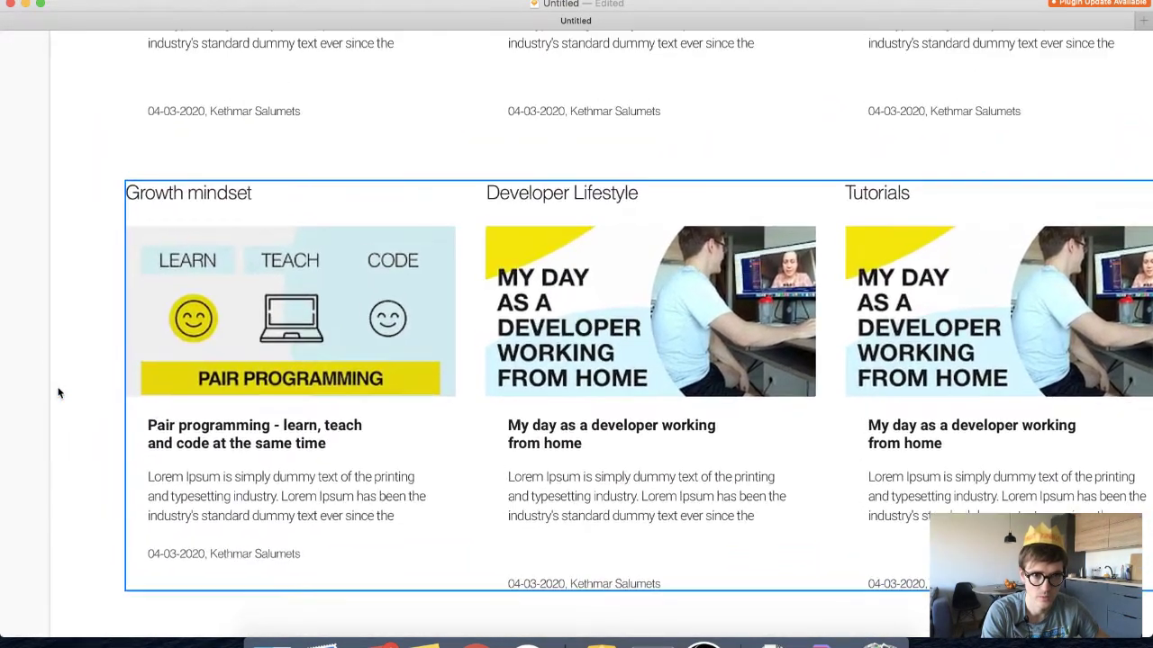
scroll(59, 393, down, 2)
scroll(58, 393, up, 5)
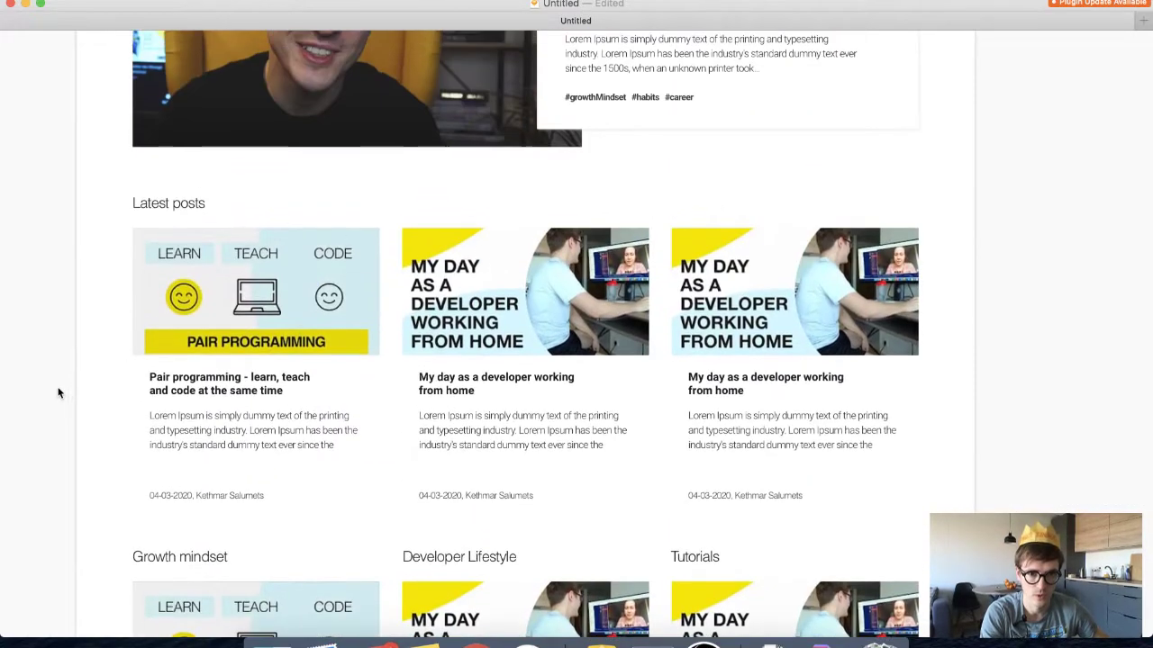
scroll(59, 392, down, 2)
scroll(58, 393, up, 3)
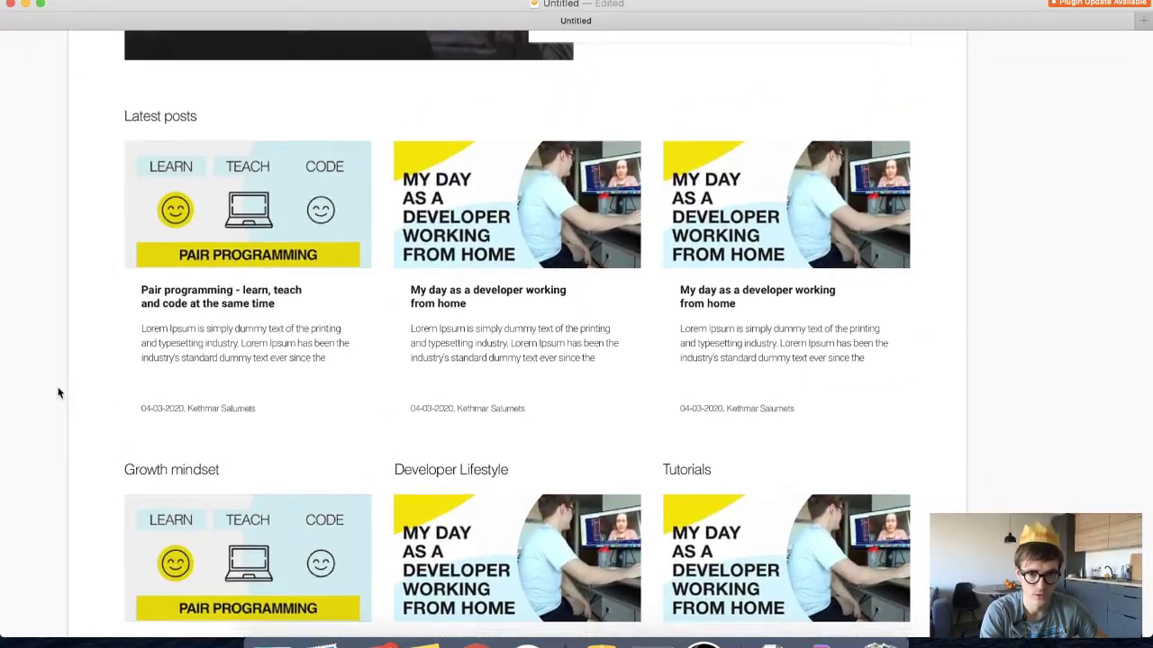
scroll(58, 393, down, 5)
scroll(152, 372, down, 2)
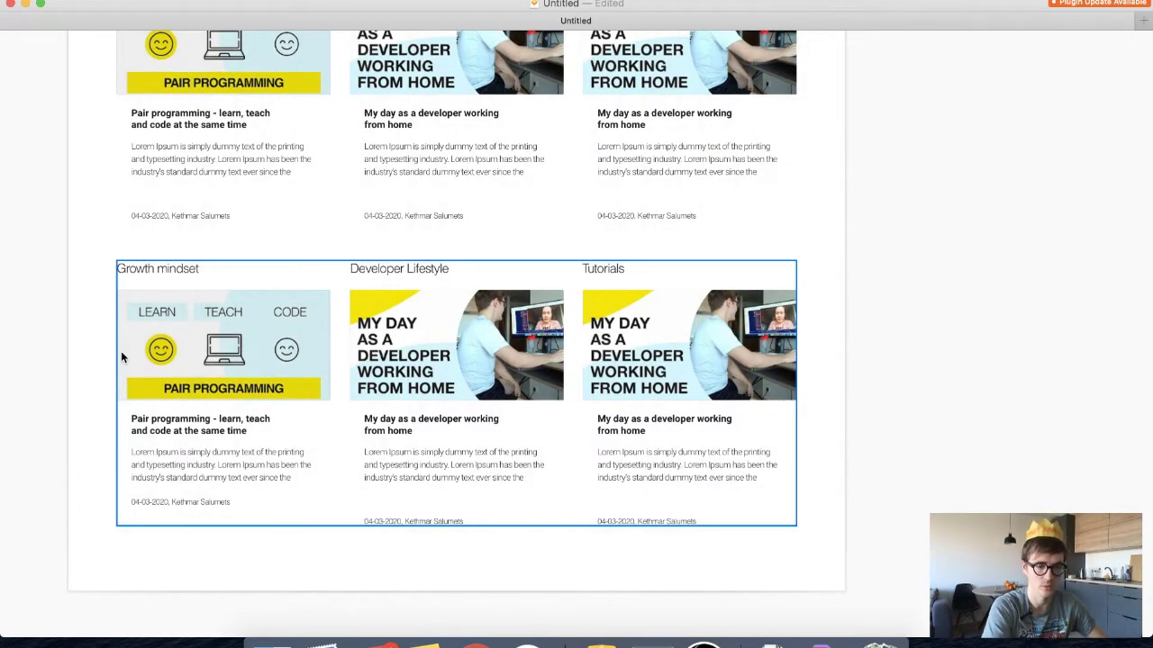
scroll(215, 258, up, 3)
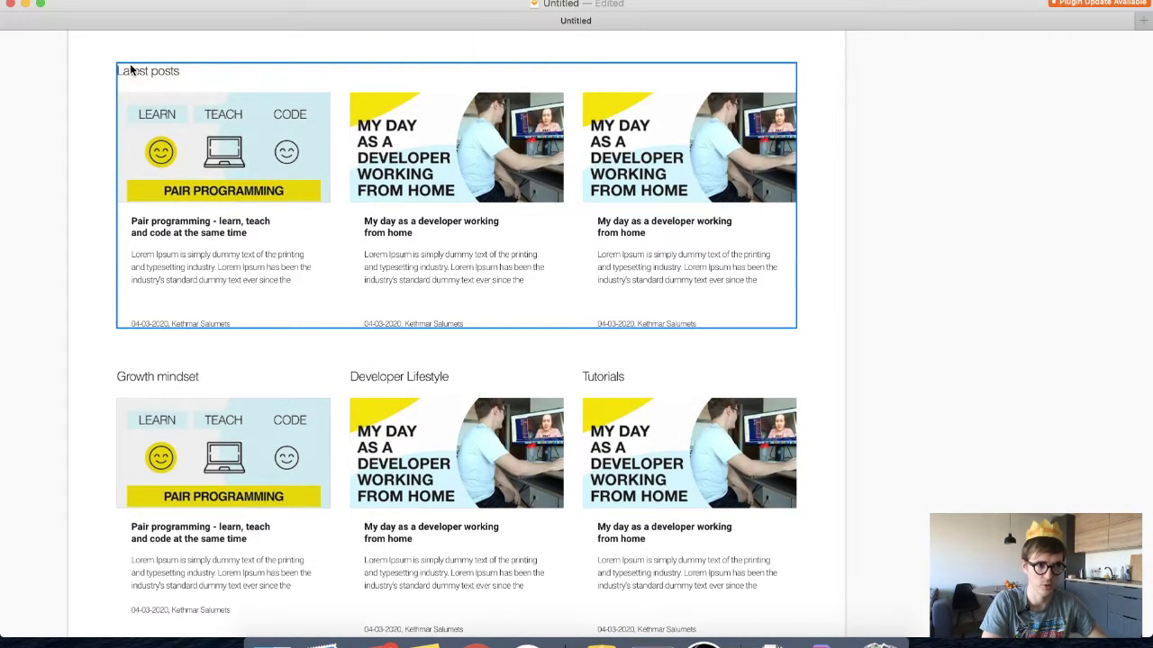
scroll(121, 324, down, 2)
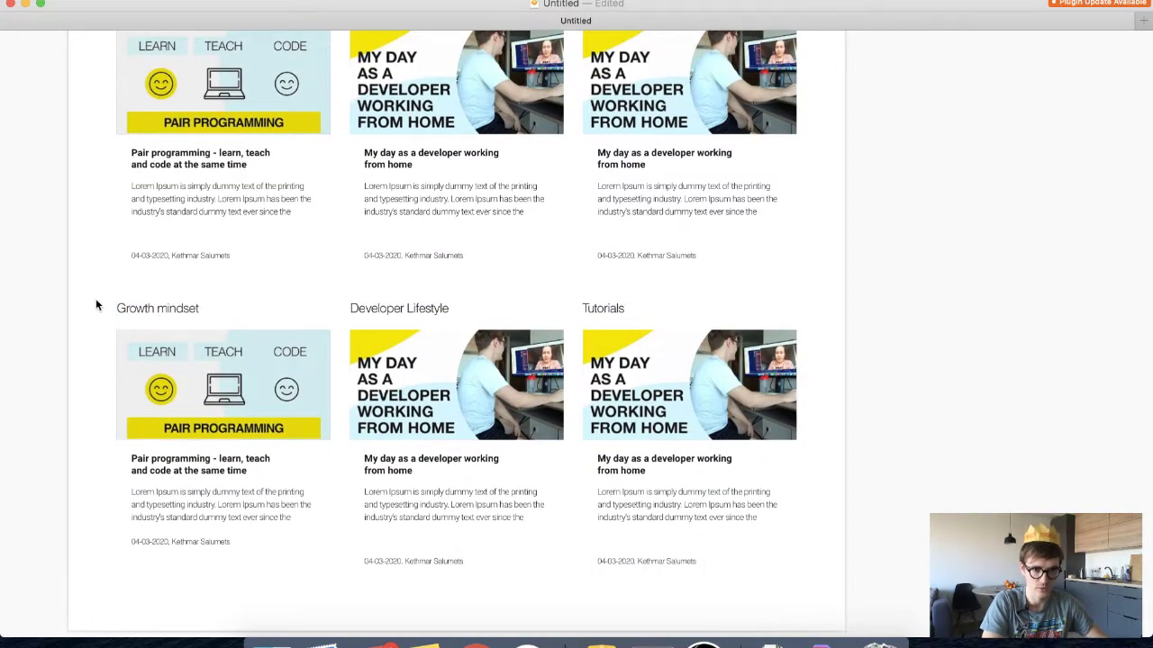
drag(45, 289, 888, 584)
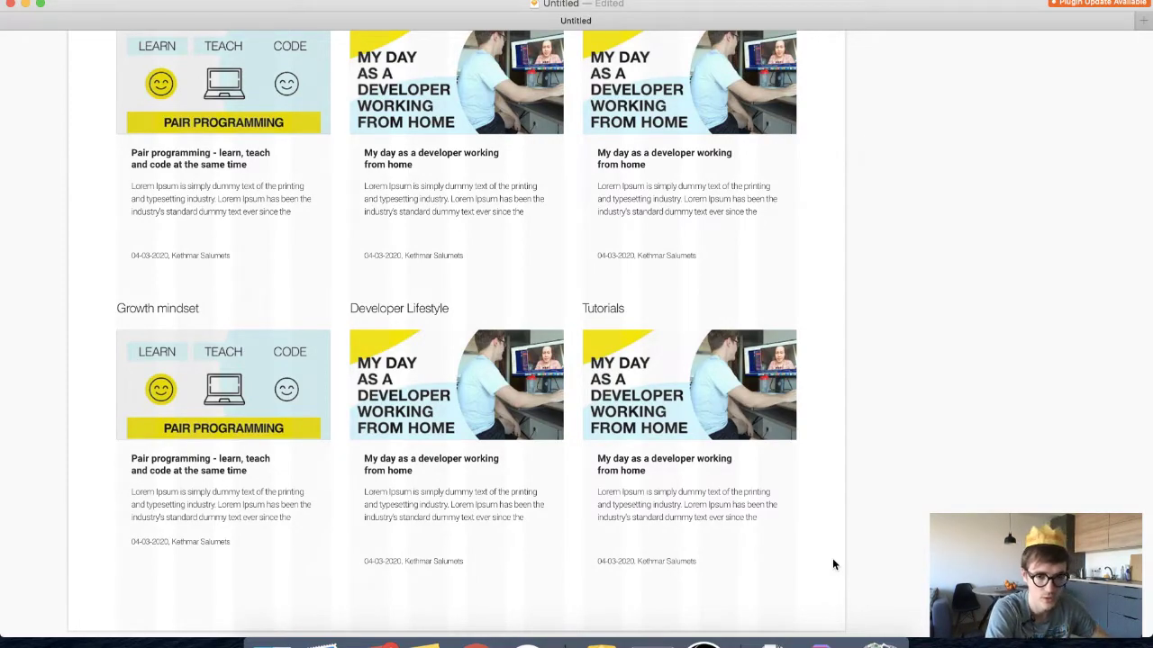
Bring back the interface and move the Featured group down 70 px to Y 1389
key(super+period)
scroll(787, 494, down, 2)
scroll(787, 494, left, 2)
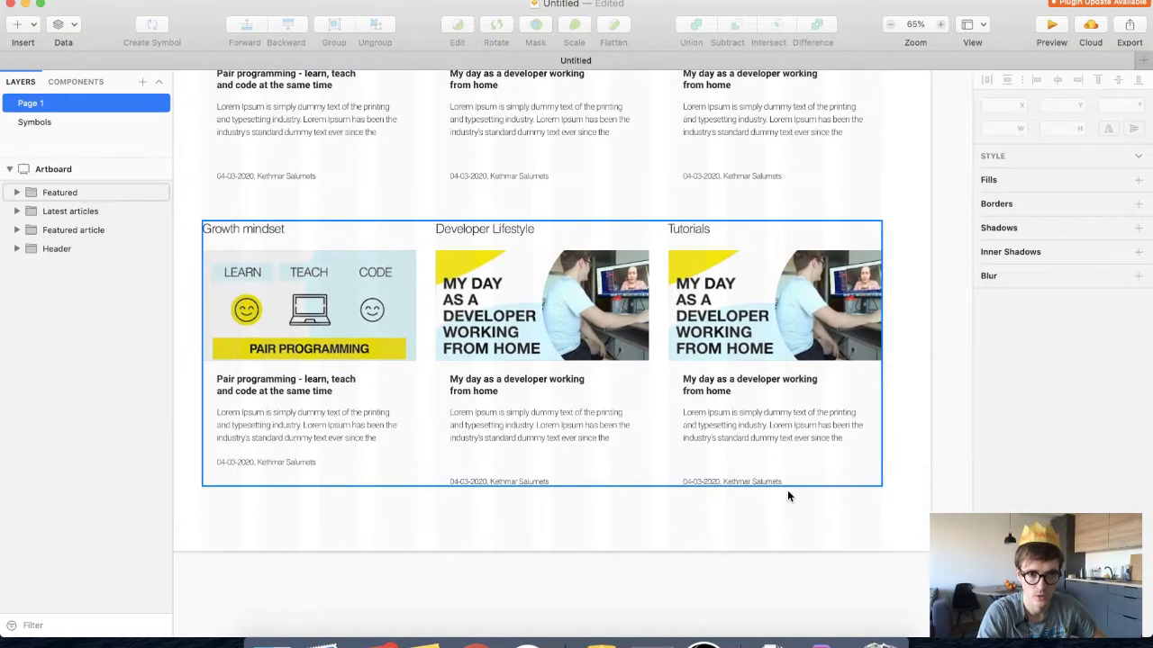
click(50, 193)
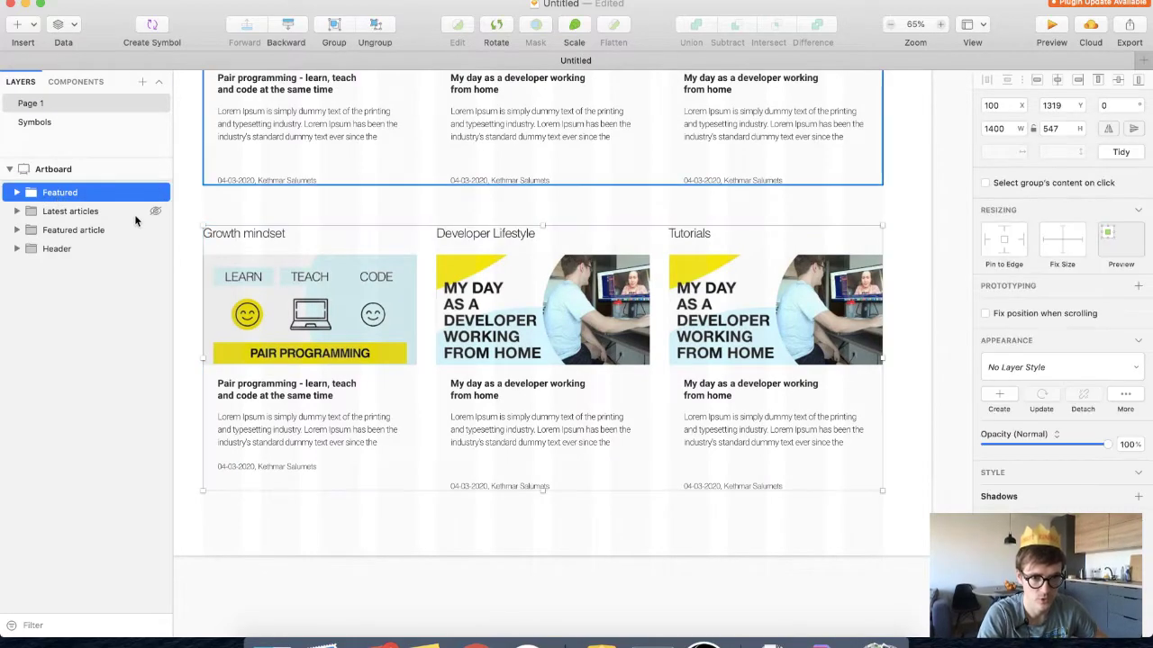
key(shift+Down)
key(shift+Down)
key(shift+Down)
key(shift+Down)
key(shift+Down)
key(shift+Down)
key(shift+Down)
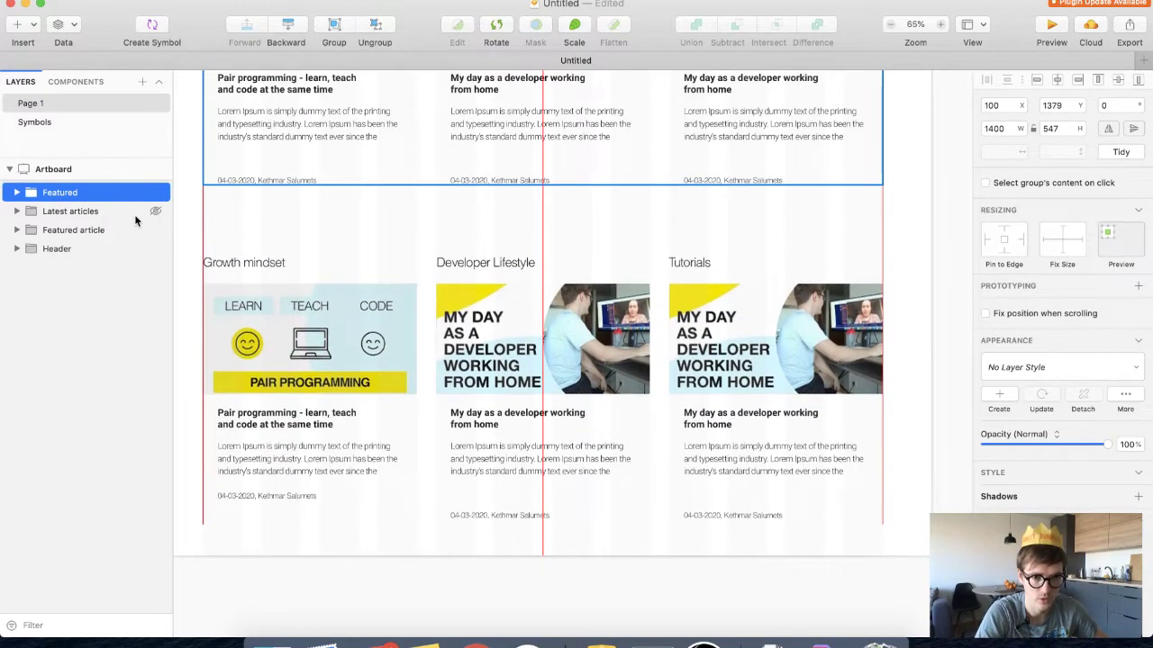
scroll(459, 349, down, 2)
scroll(458, 349, left, 3)
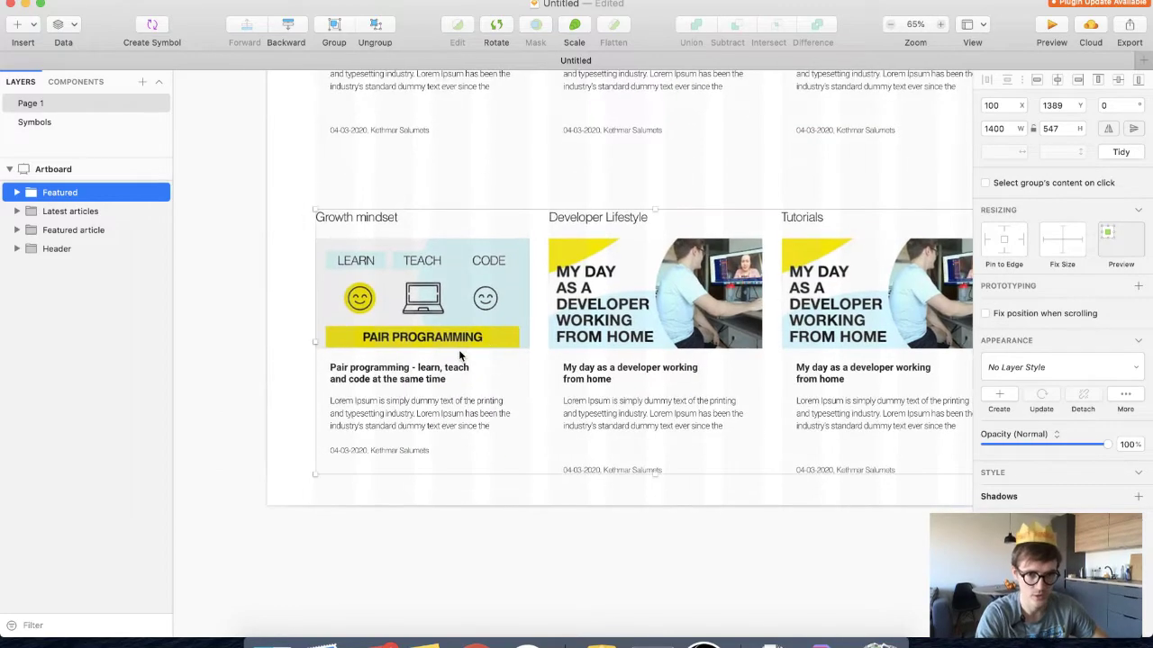
Draw a full-width rectangle of 1600 by 577 over the category section, at X 0, Y 1340
key(r)
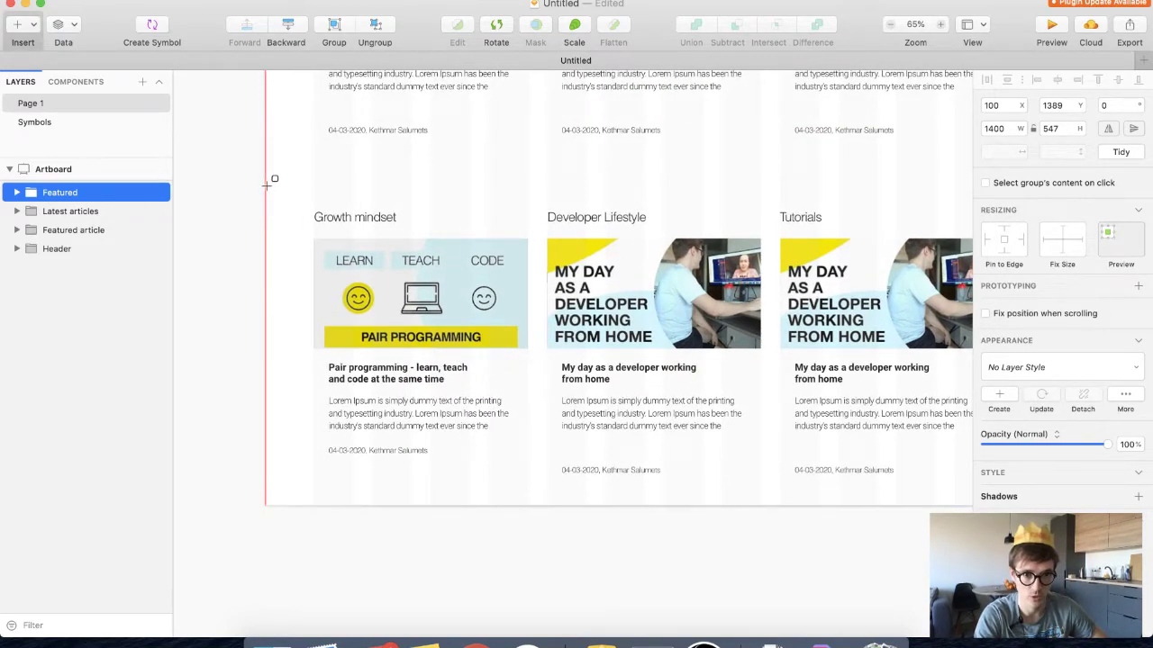
drag(265, 185, 913, 464)
scroll(799, 320, up, 2)
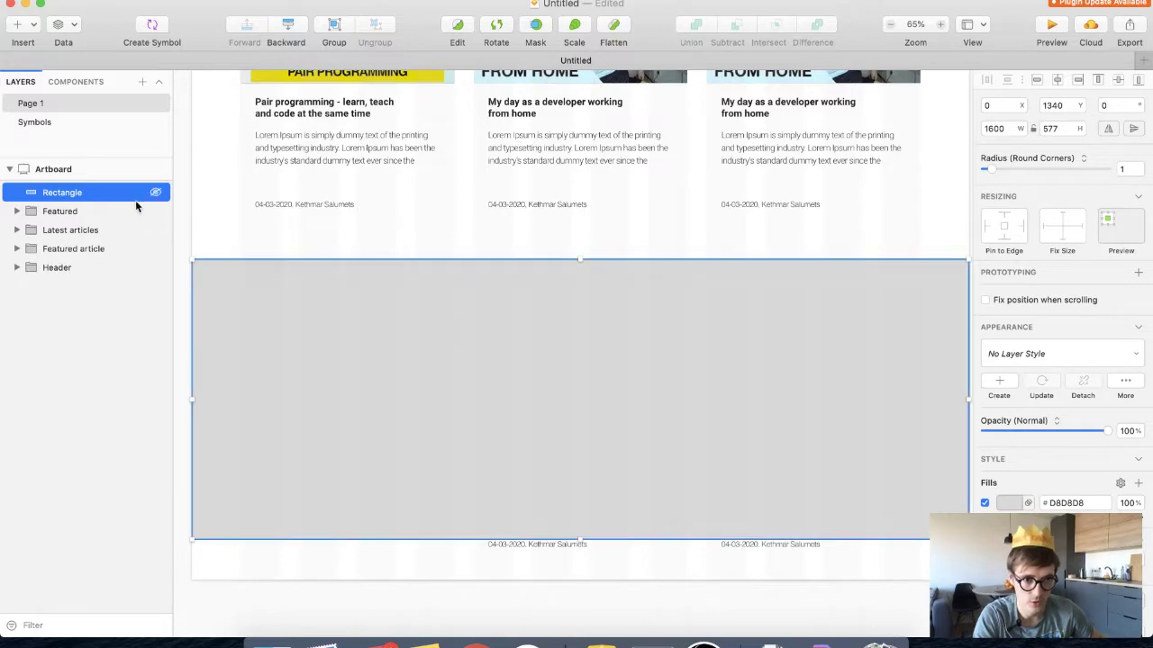
Move the rectangle into the Featured group, beneath the latest post layer, so it sits behind the articles
click(17, 212)
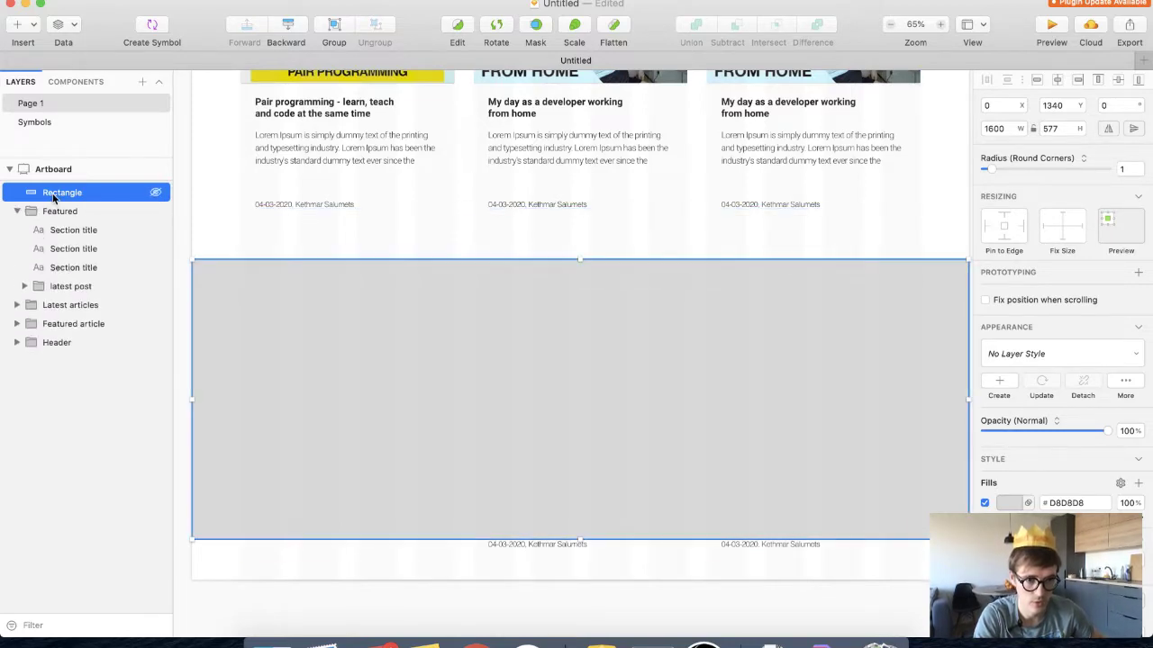
drag(63, 192, 51, 290)
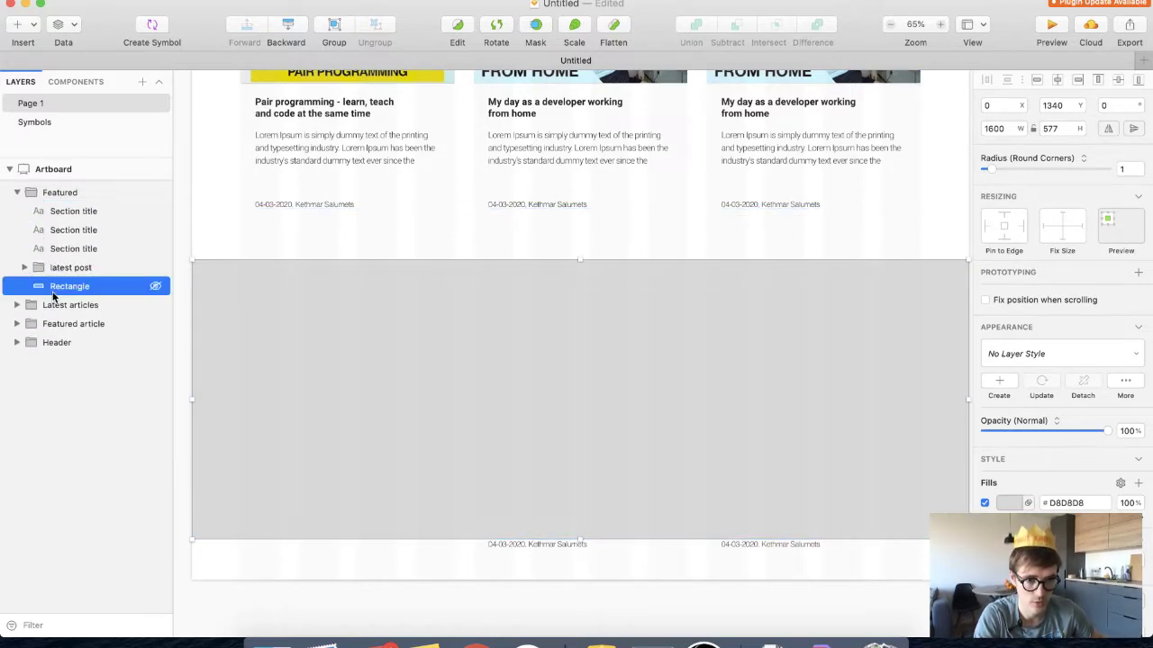
scroll(727, 369, up, 3)
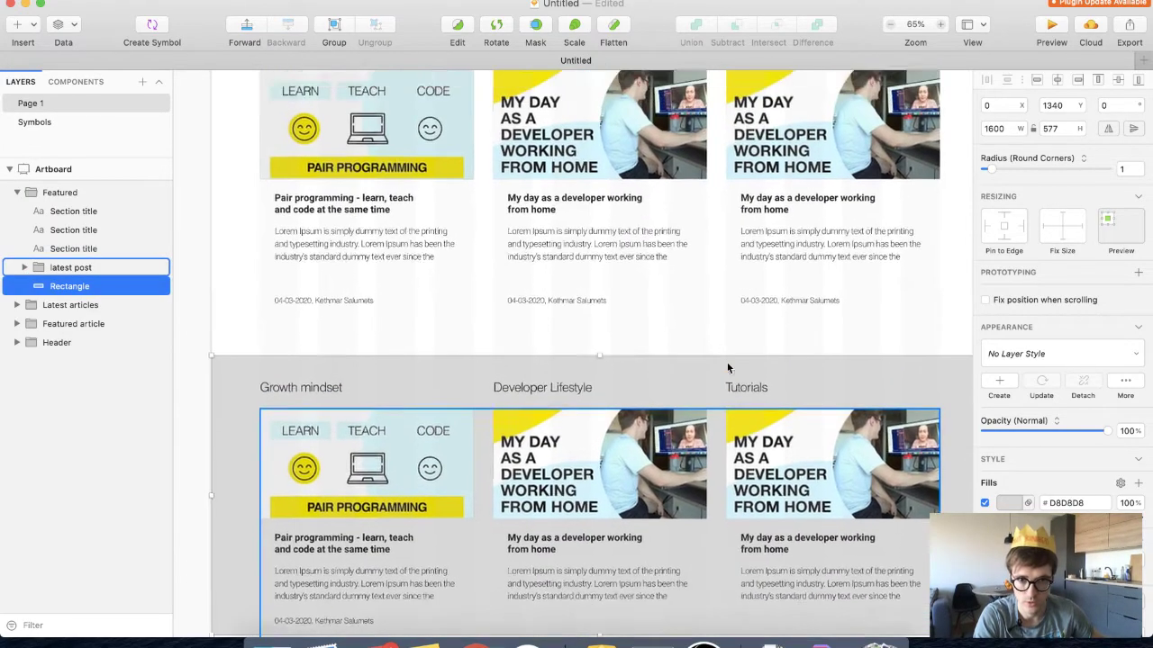
scroll(726, 362, down, 1)
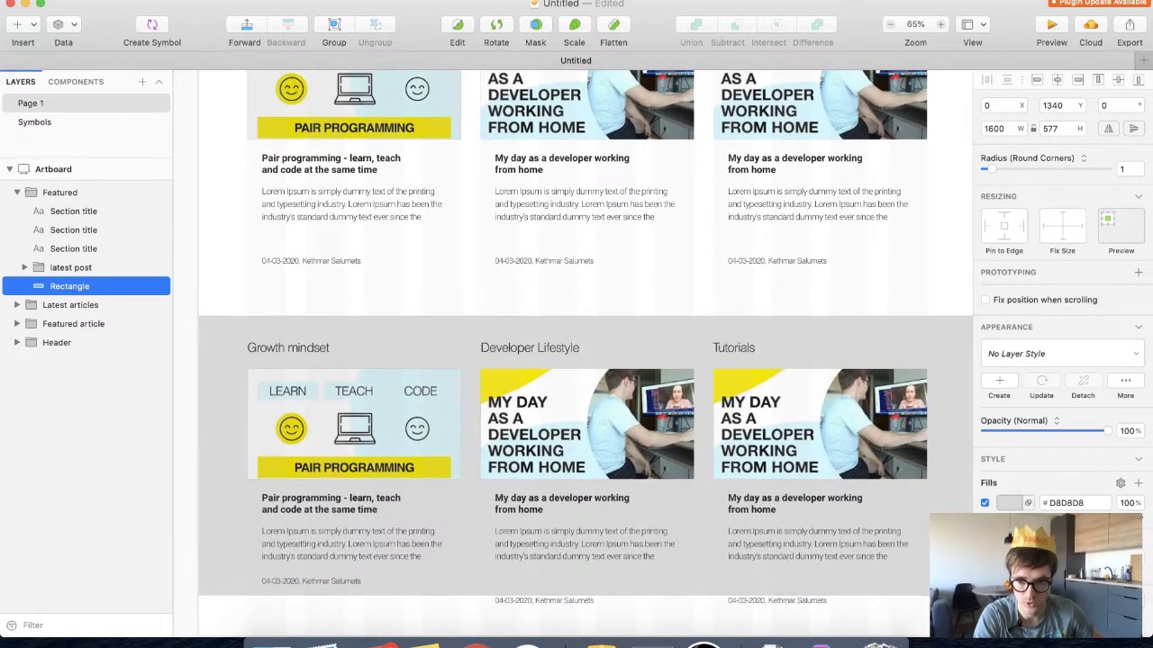
Sample the light blue of the pair programming thumbnail as the rectangle's fill and lighten it to F1FEFF
click(1006, 504)
scroll(800, 330, up, 15)
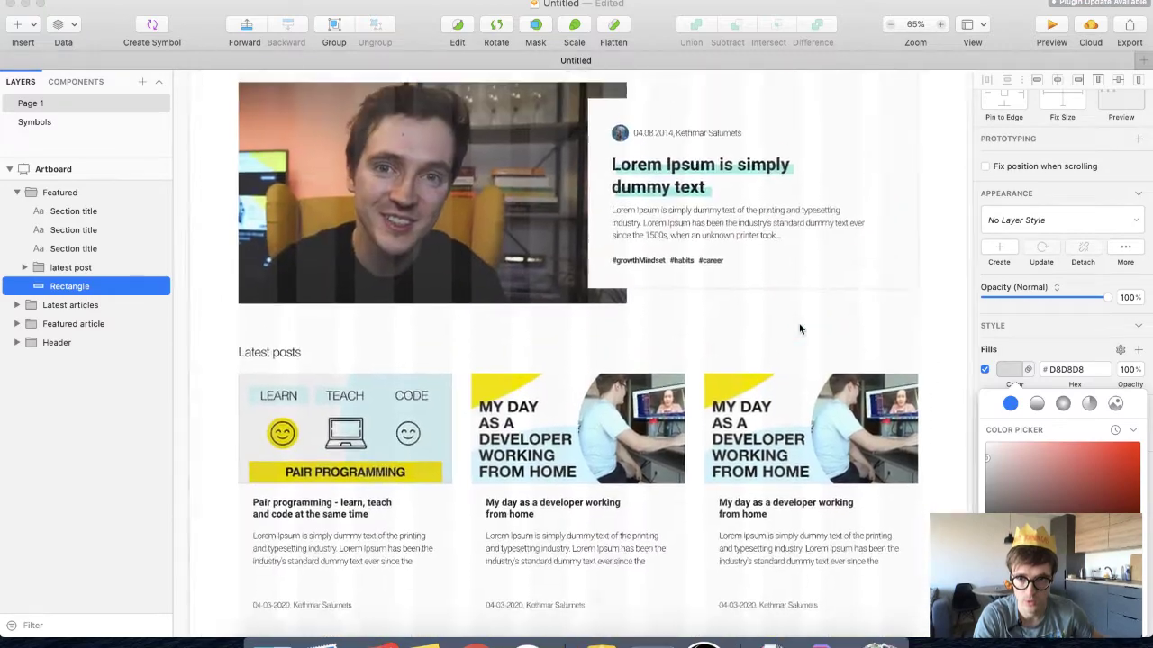
scroll(801, 330, down, 14)
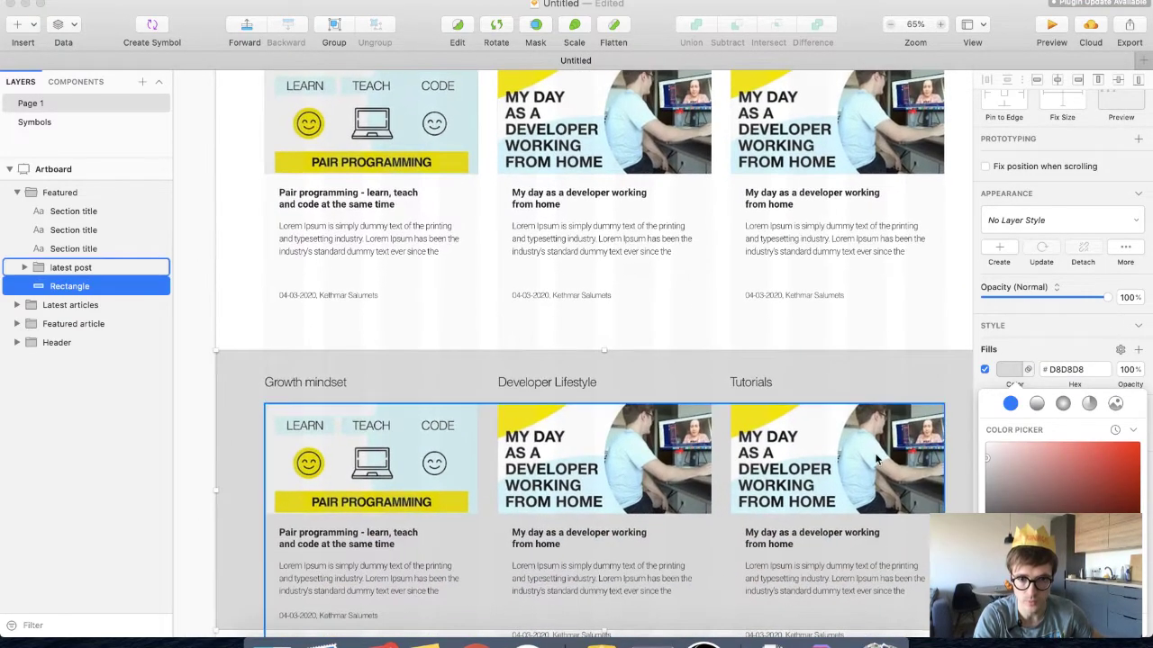
click(995, 569)
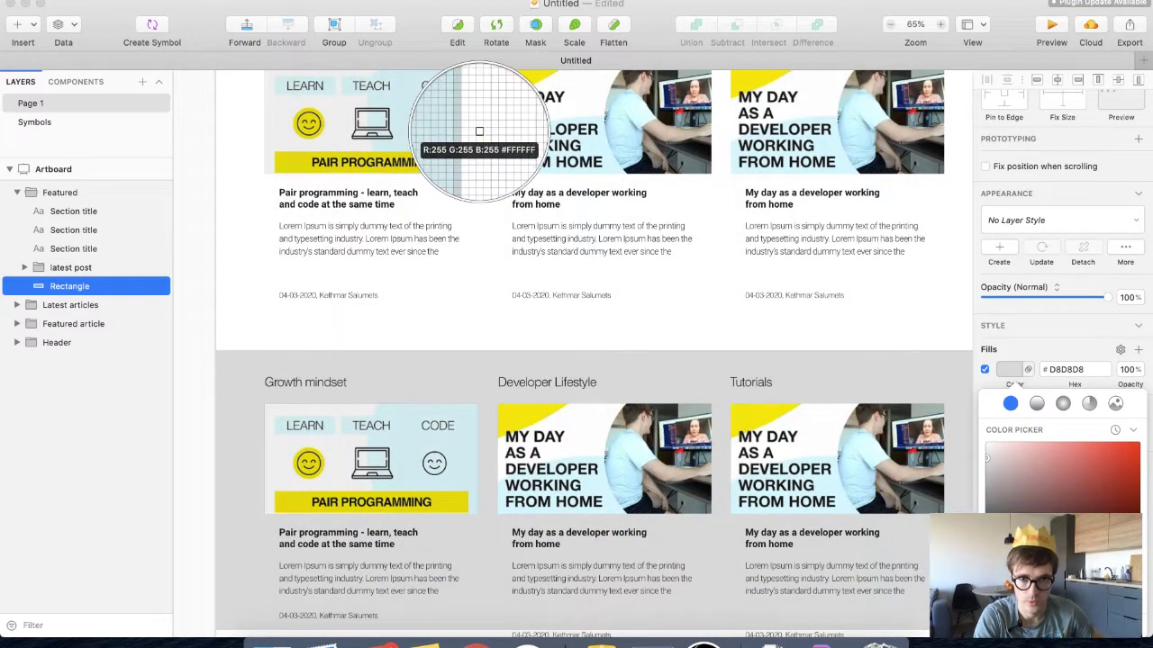
click(461, 134)
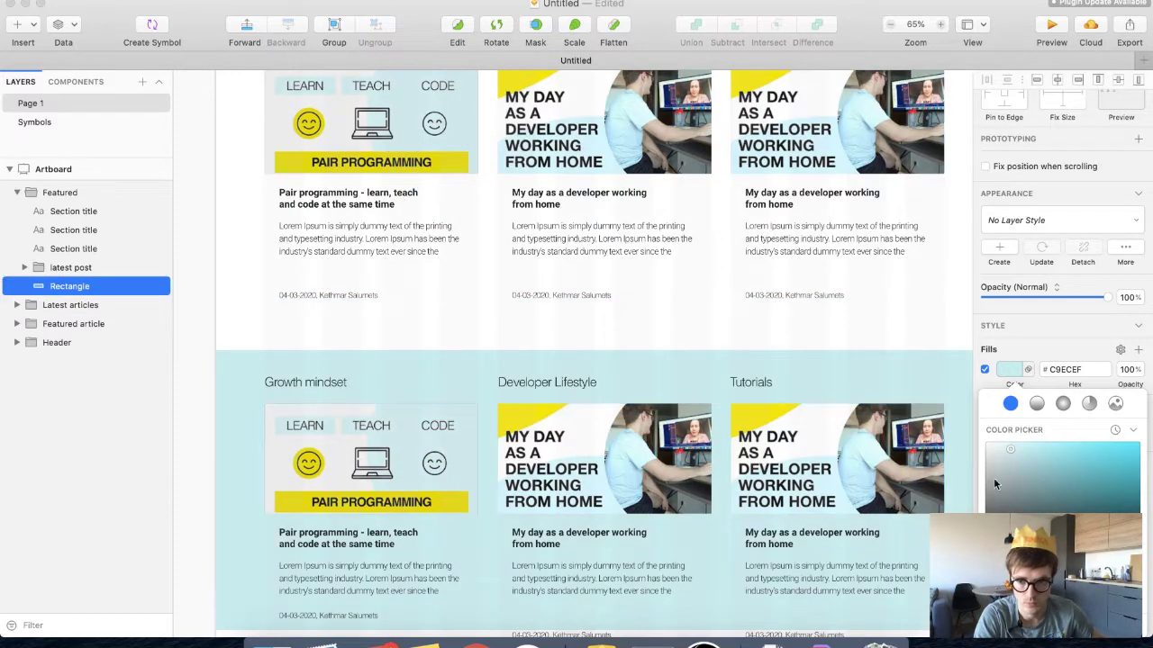
drag(1005, 459, 992, 444)
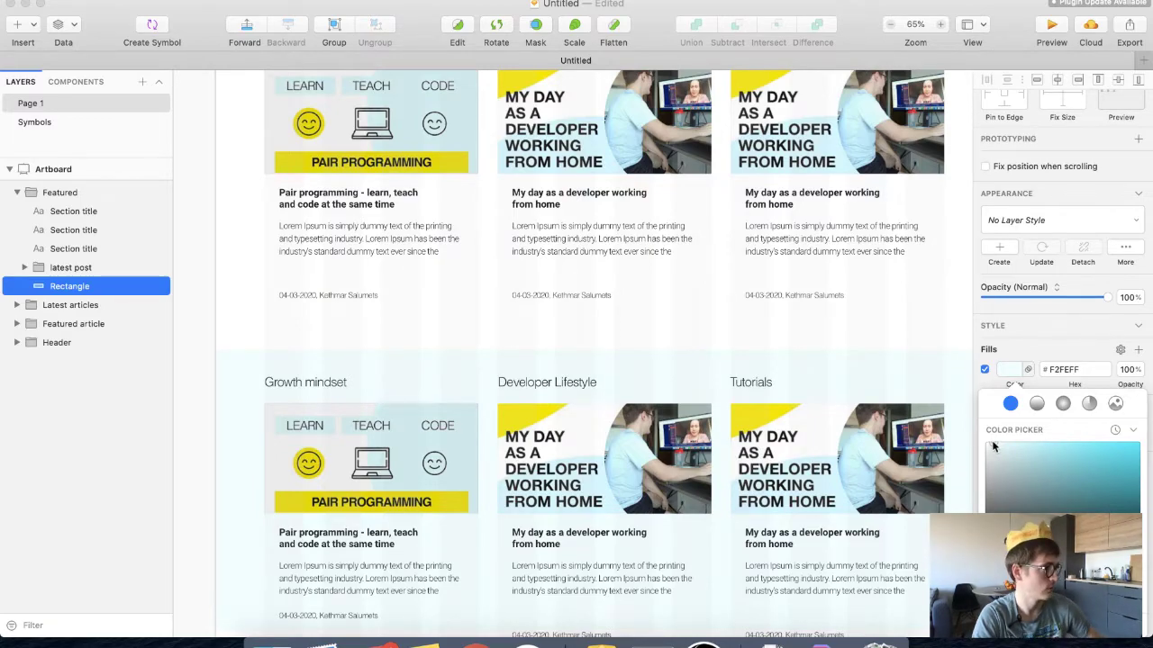
click(998, 445)
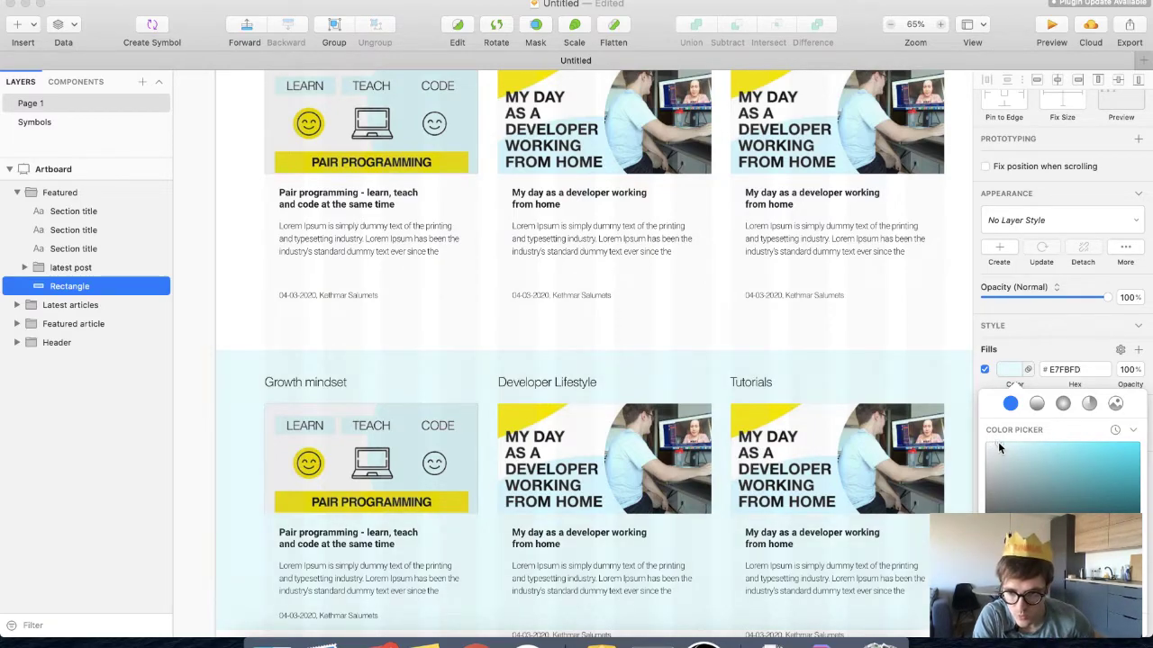
drag(998, 441, 992, 439)
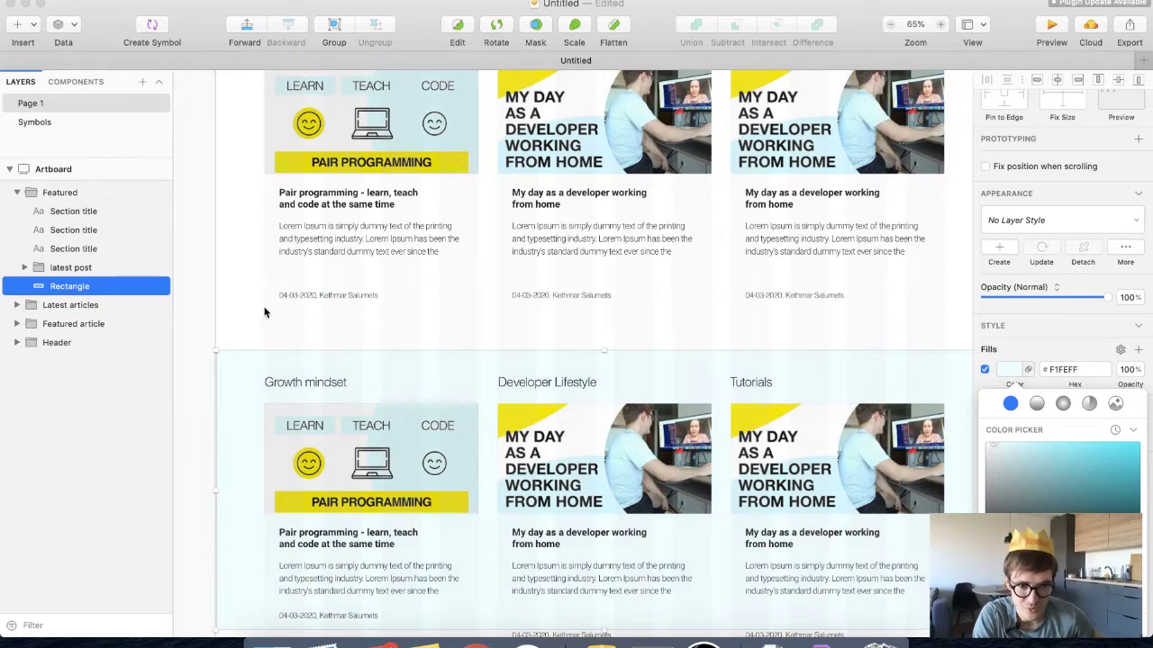
Move the light blue background rectangle up to Y 1237, just beneath the Latest posts row
scroll(203, 328, down, 4)
scroll(203, 328, up, 2)
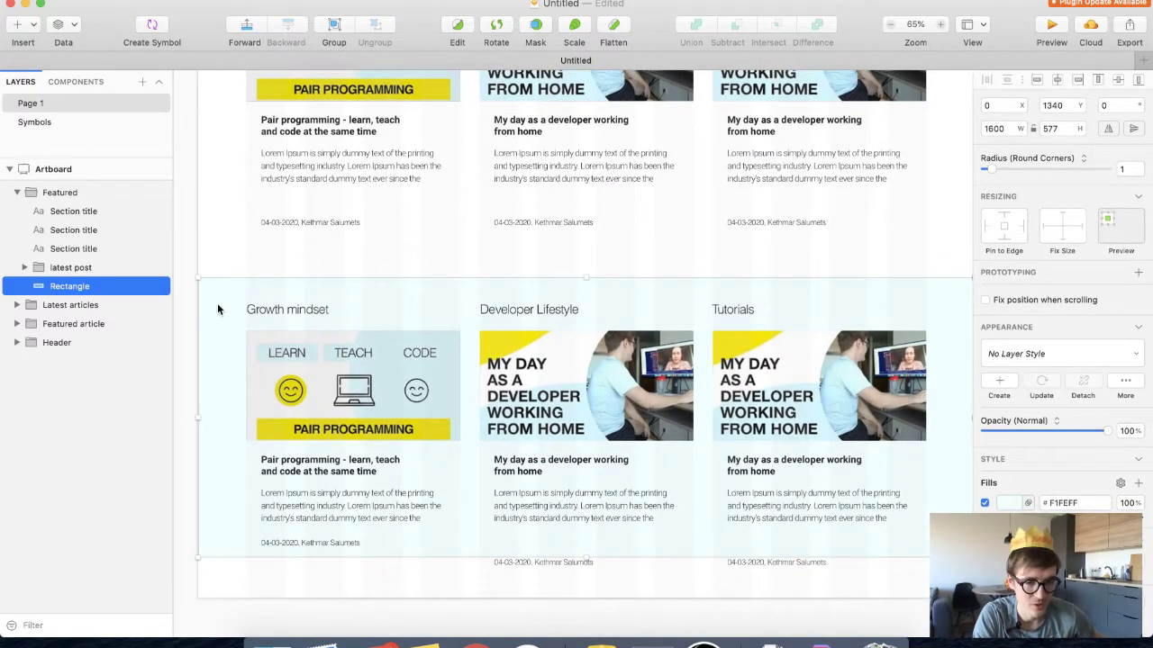
drag(219, 307, 219, 255)
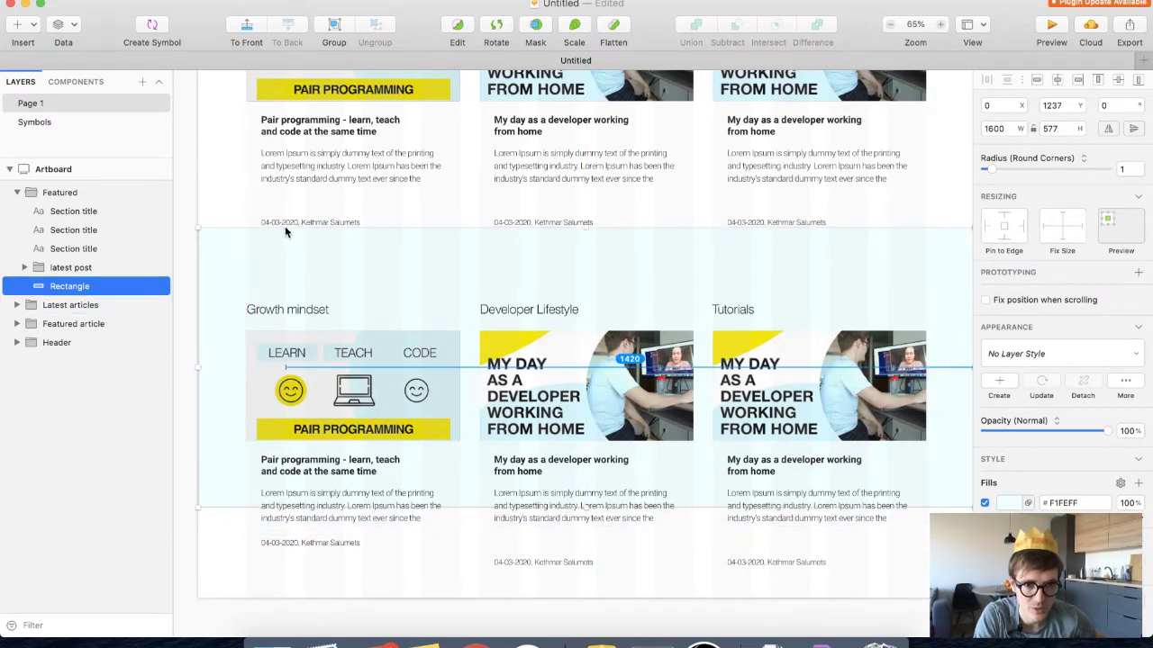
Move the light blue background rectangle down to Y 1296, leaving a white gap below the Latest posts row
key(alt)
key(shift+Down)
key(shift+Down)
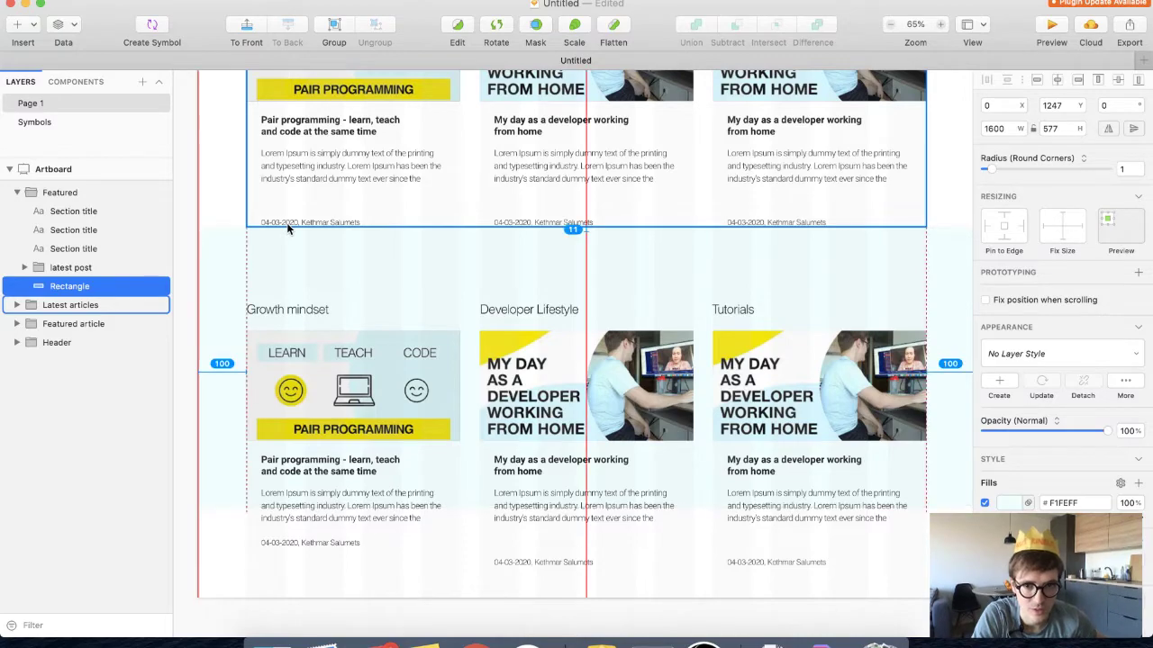
key(shift+Down)
key(shift+Down)
key(shift+Down)
key(shift+Down)
key(shift+Down)
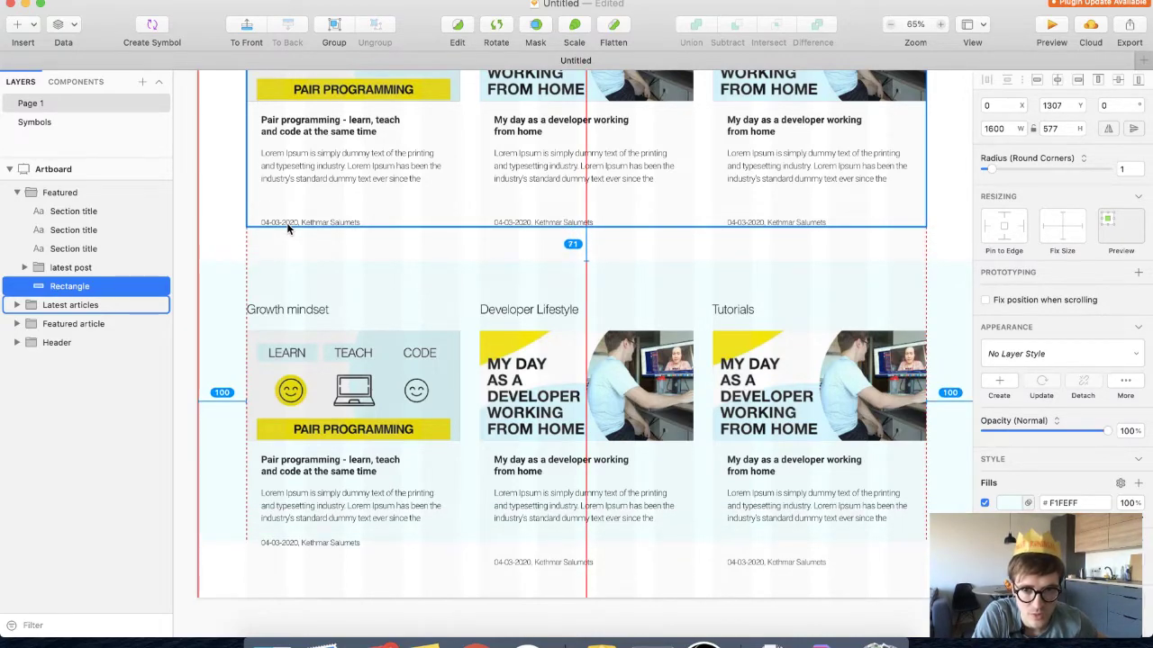
key(shift+Down)
key(shift+Up)
key(shift+Up)
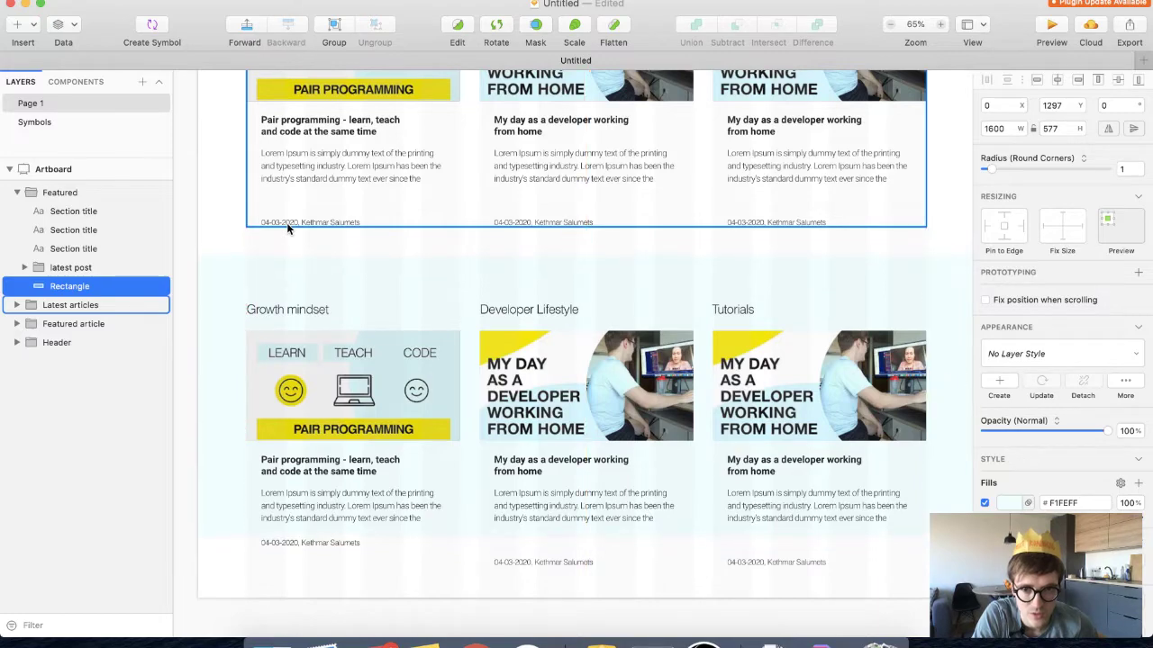
key(Up)
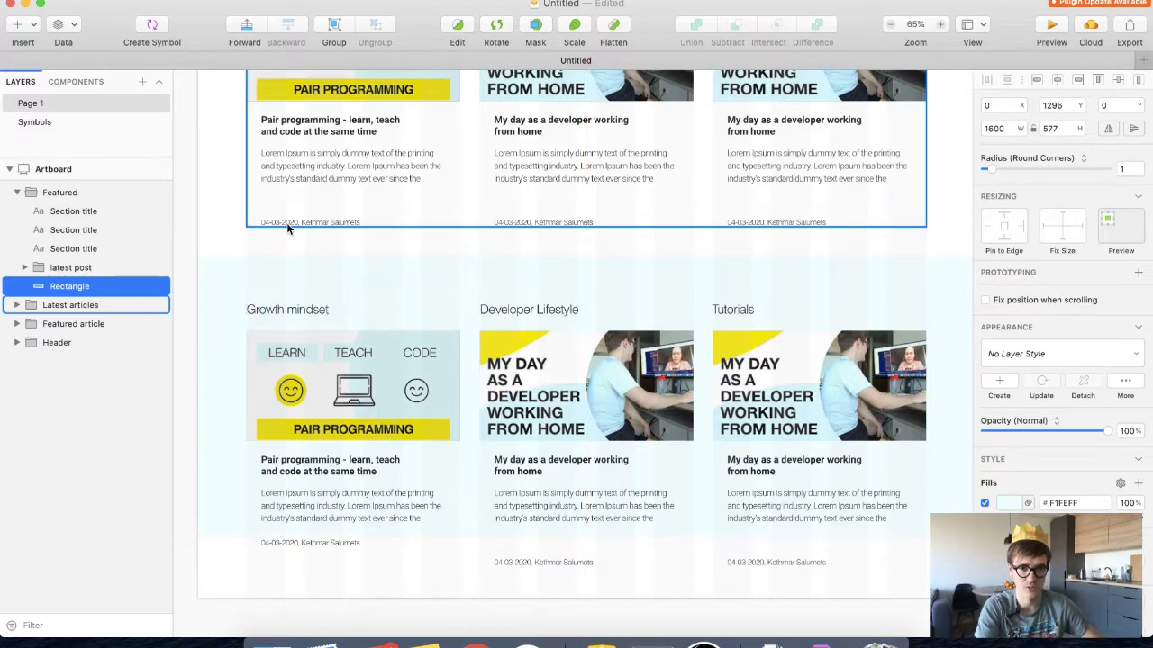
Move the three section titles and the latest post group in Featured up together, closer to the background's upper edge
click(333, 433)
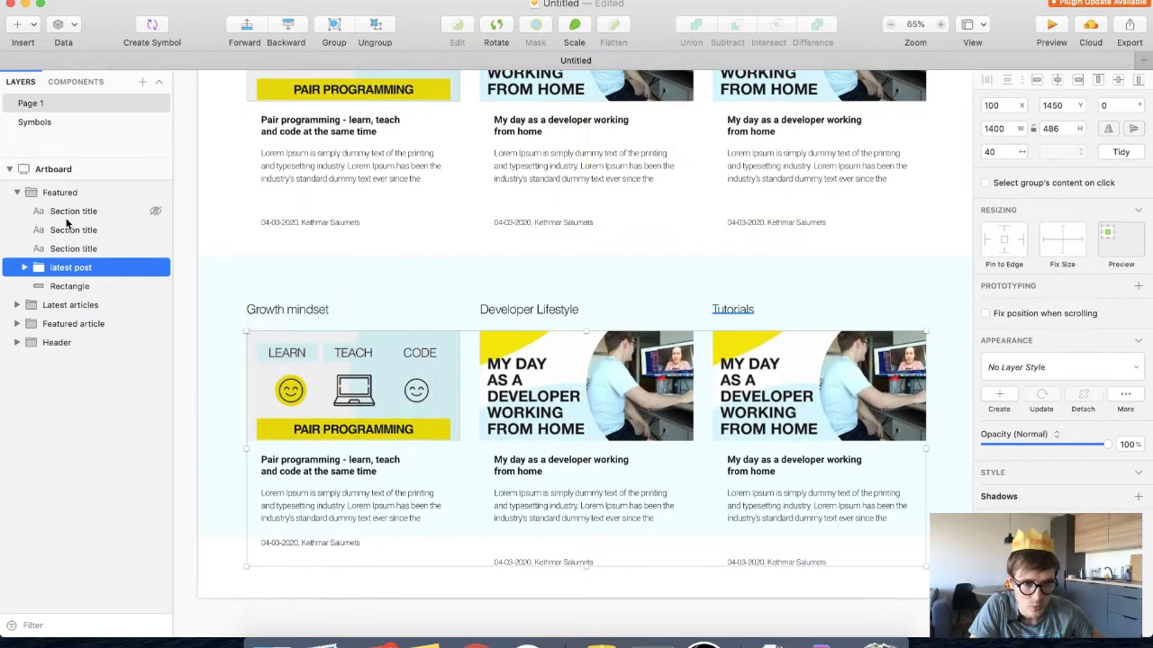
click(73, 211)
shift+click(72, 268)
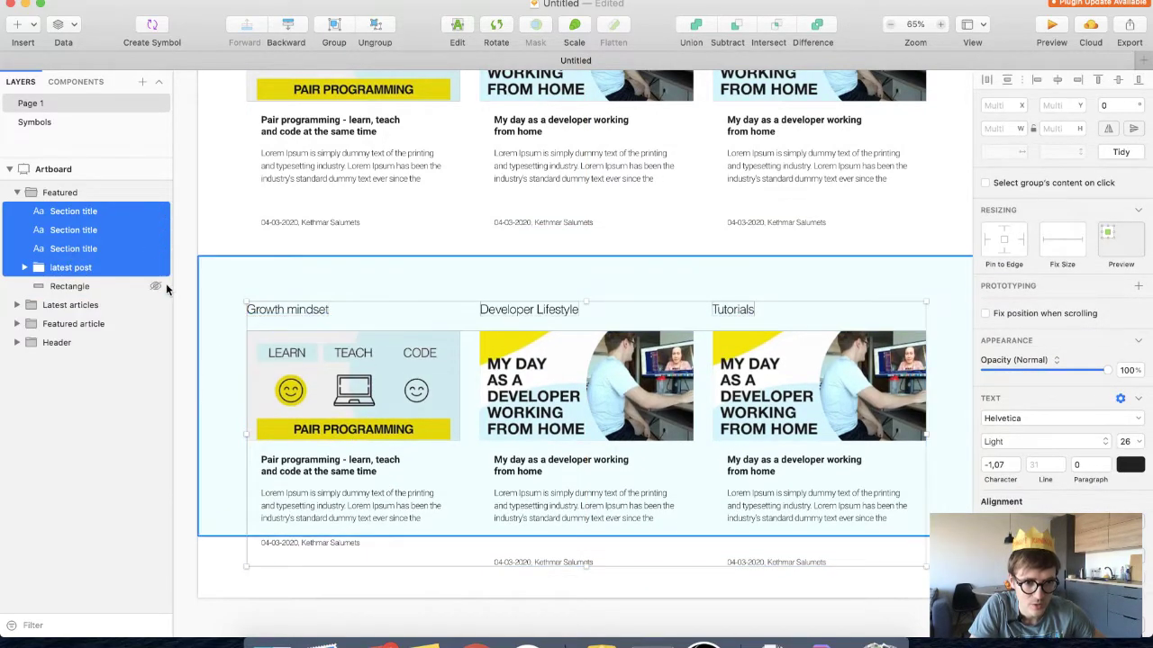
key(shift+Up)
key(shift+Up)
key(shift+Up)
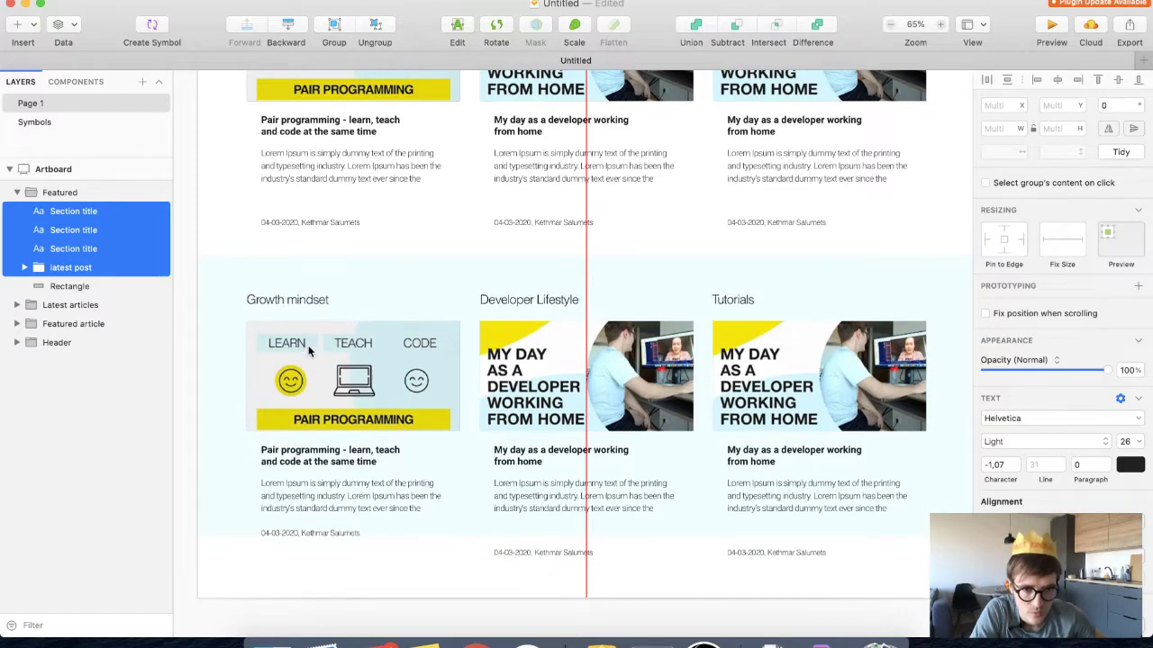
key(shift+Down)
key(shift+Down)
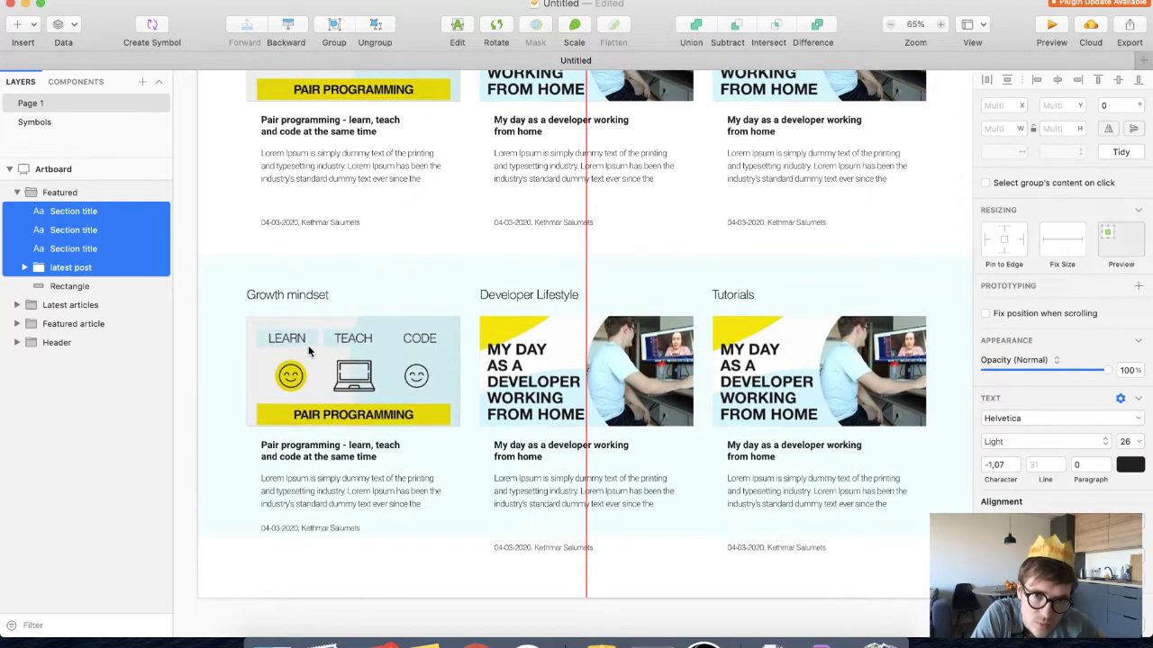
key(shift+Up)
key(shift+Up)
key(shift+Down)
key(shift+Up)
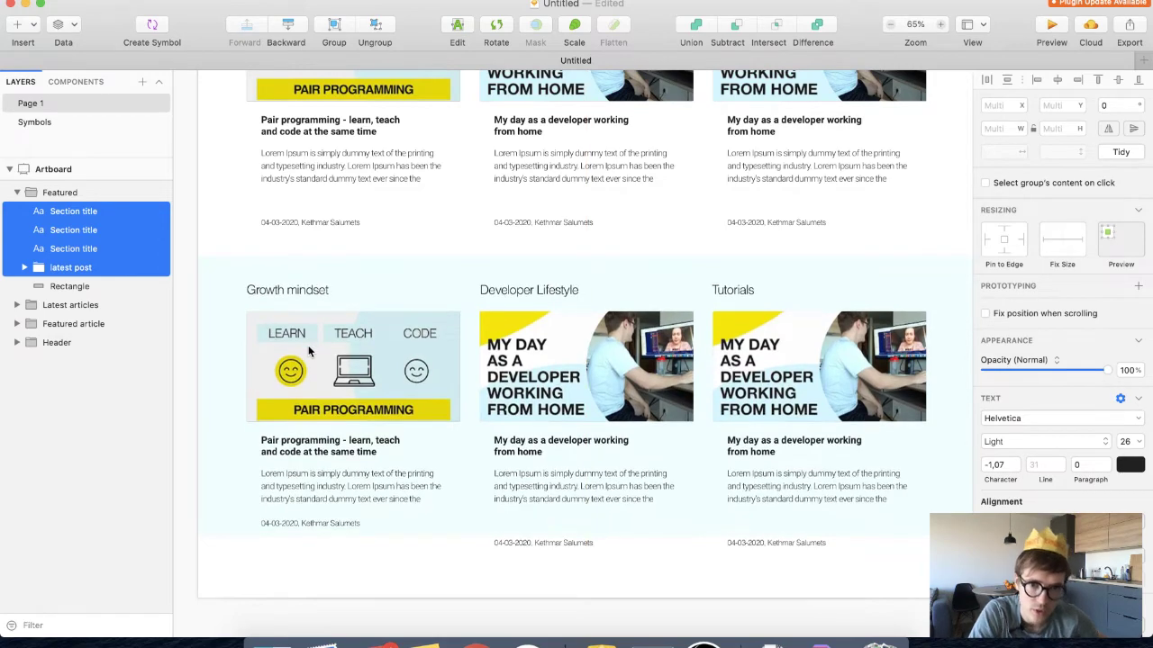
key(shift+Down)
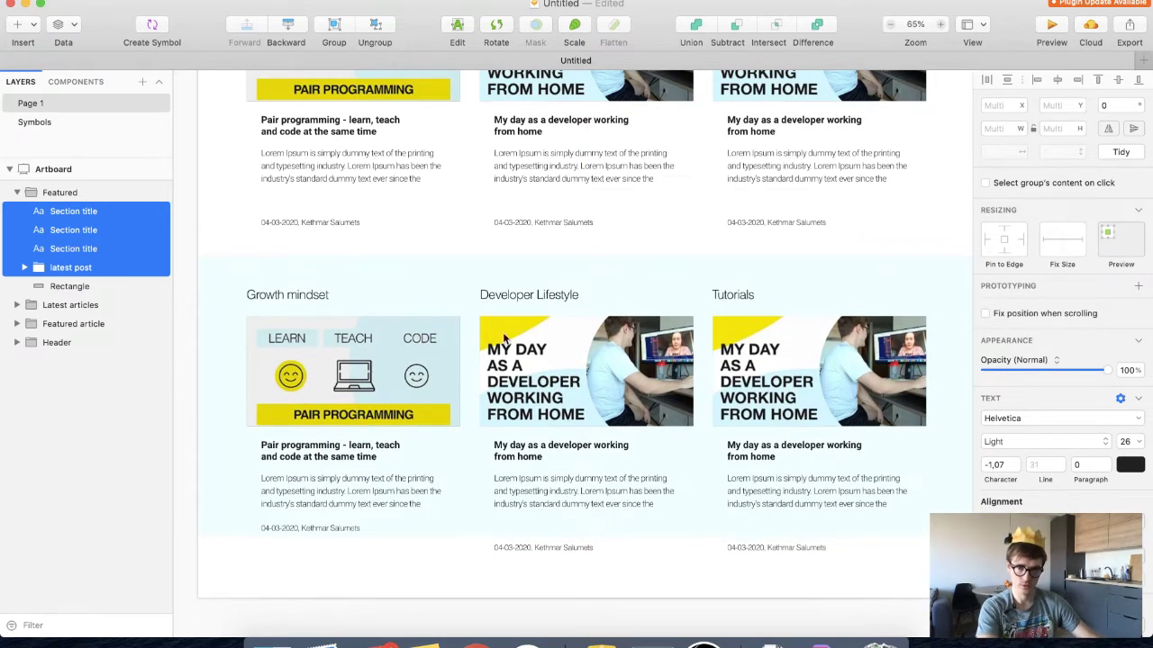
Nudge the selected titles and articles up until they sit 60 px below the upper edge of the light blue background
scroll(509, 350, up, 5)
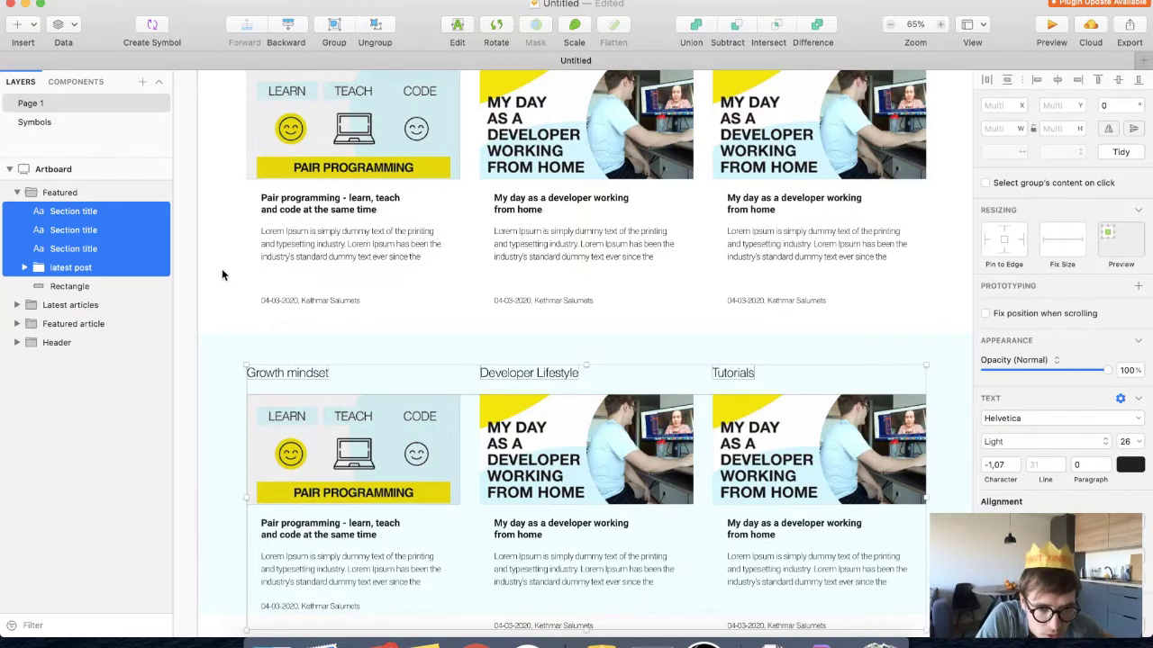
key(shift+Down)
key(shift+Up)
key(alt)
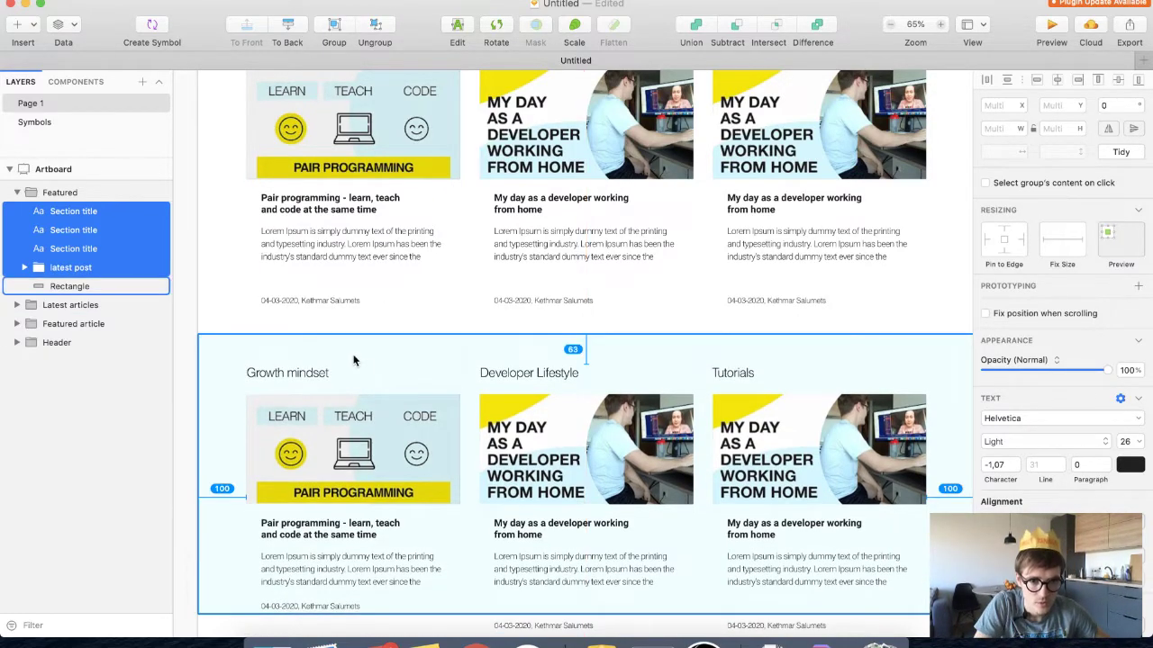
key(Up)
key(Up)
key(Up)
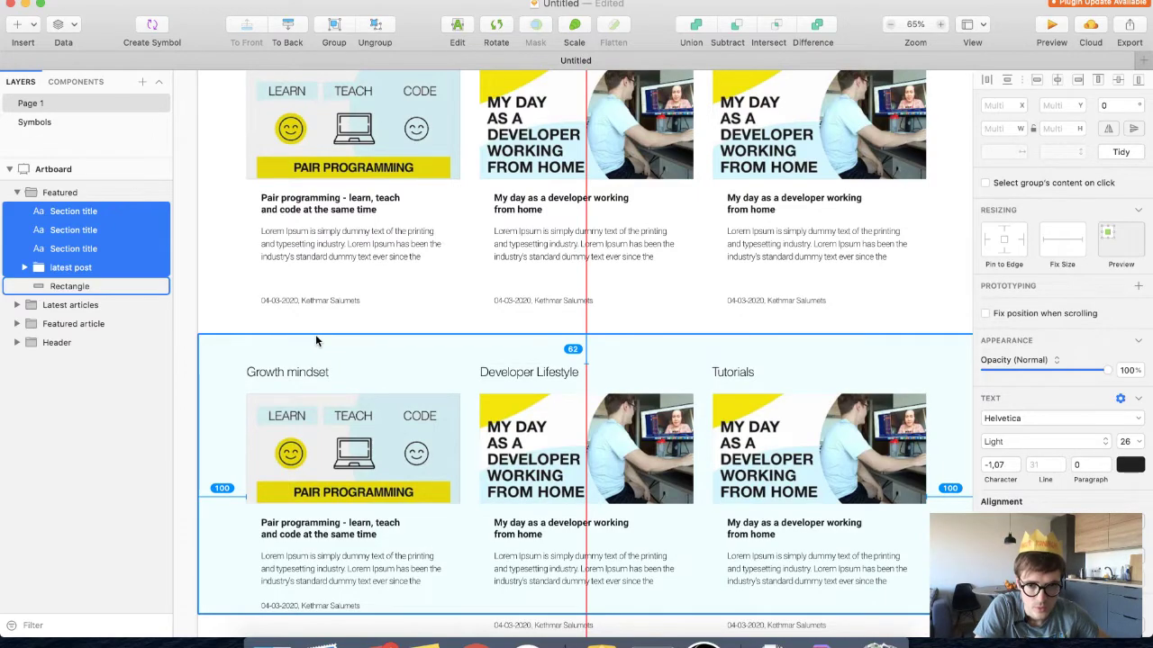
Examine the category section's layout and spacing in comparison with the Latest posts section above it
click(194, 326)
scroll(198, 319, down, 3)
scroll(205, 317, down, 3)
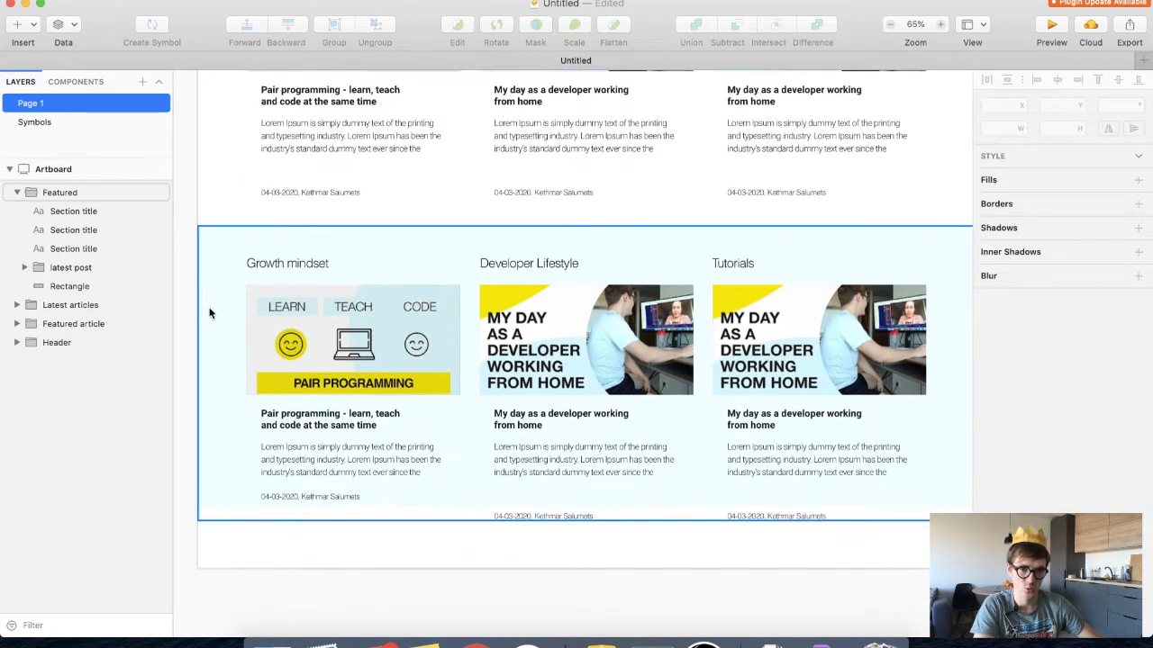
click(504, 266)
scroll(465, 265, up, 6)
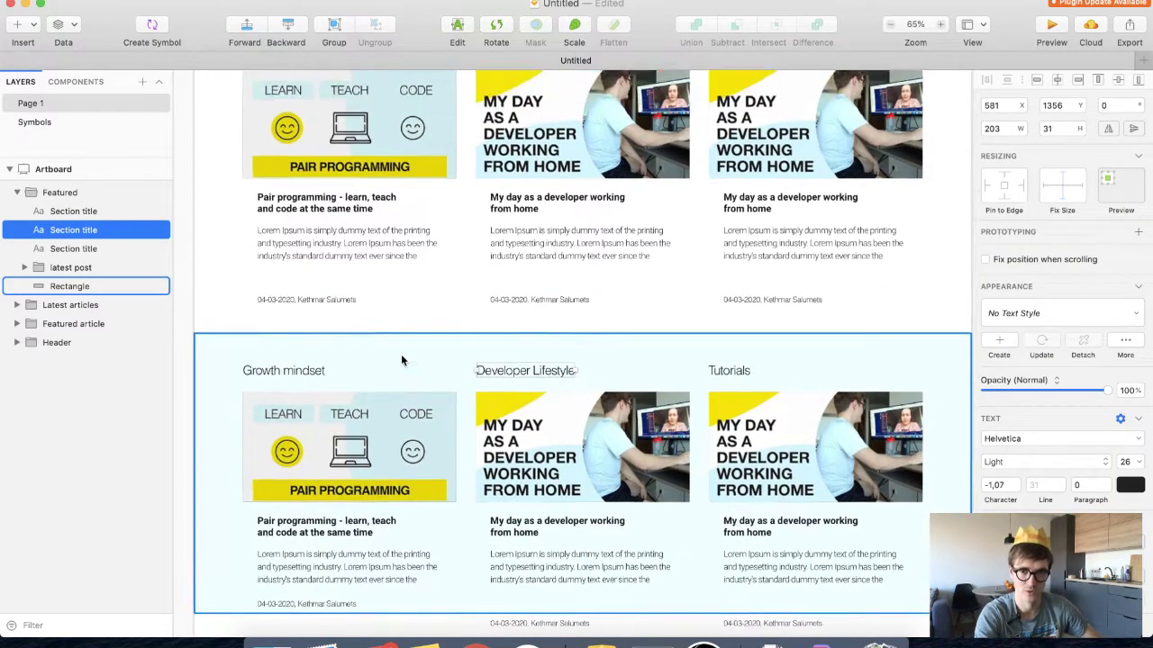
scroll(401, 361, up, 8)
scroll(402, 360, down, 8)
scroll(402, 360, up, 4)
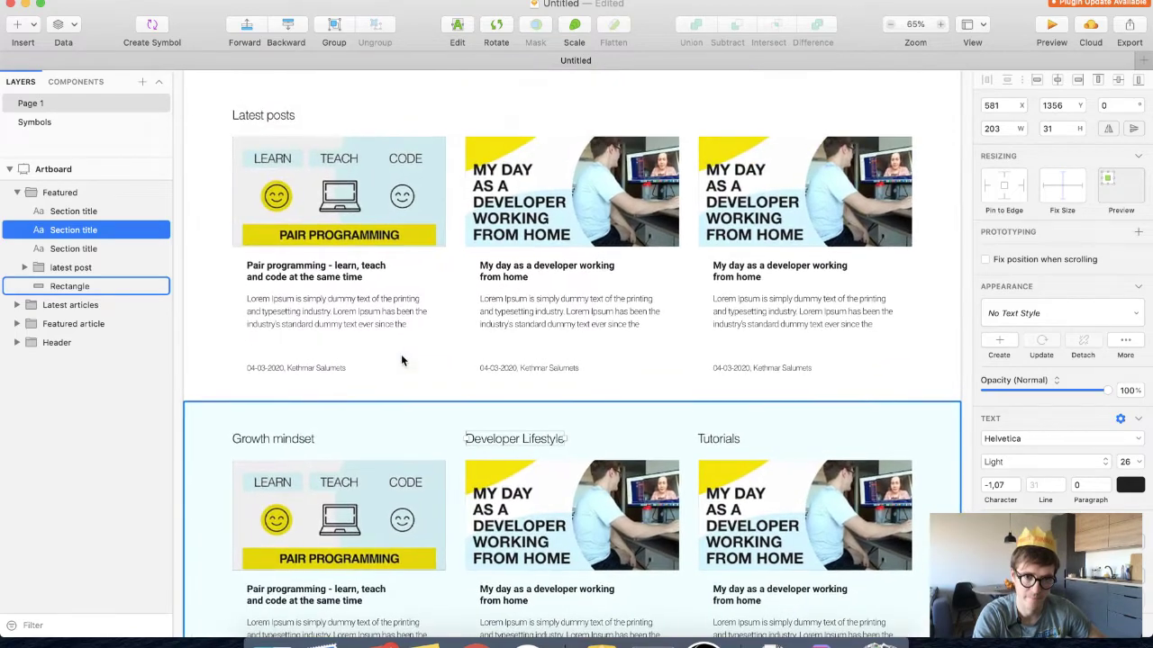
scroll(400, 360, down, 5)
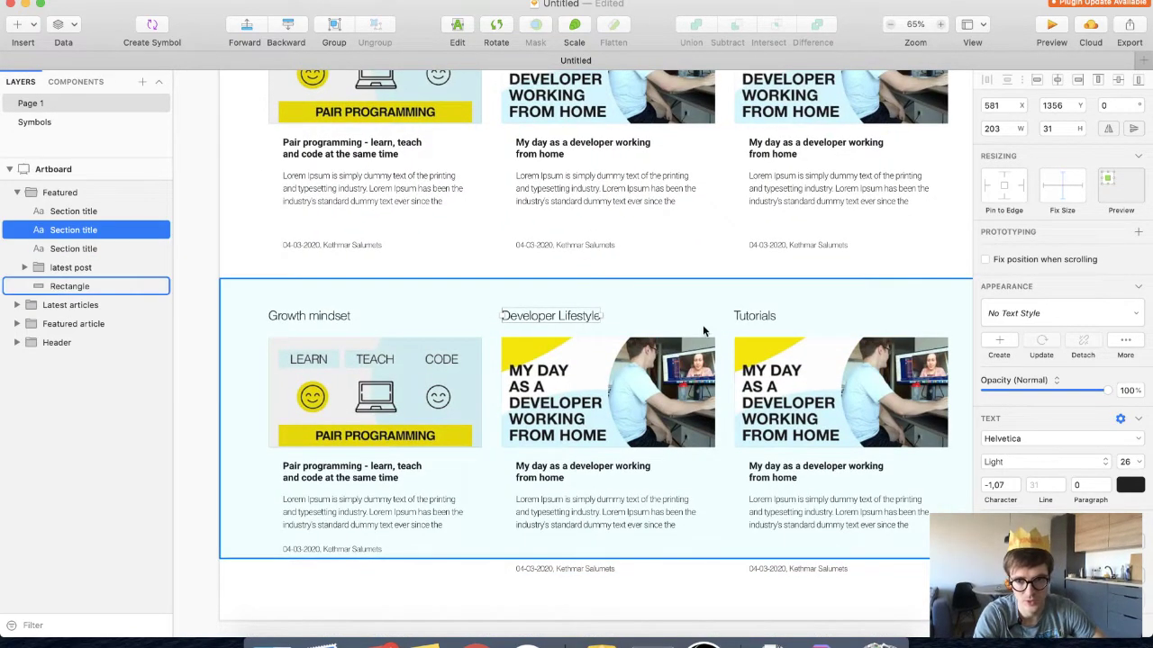
Delete the Tutorials and Developer Lifestyle titles from the category section
click(746, 317)
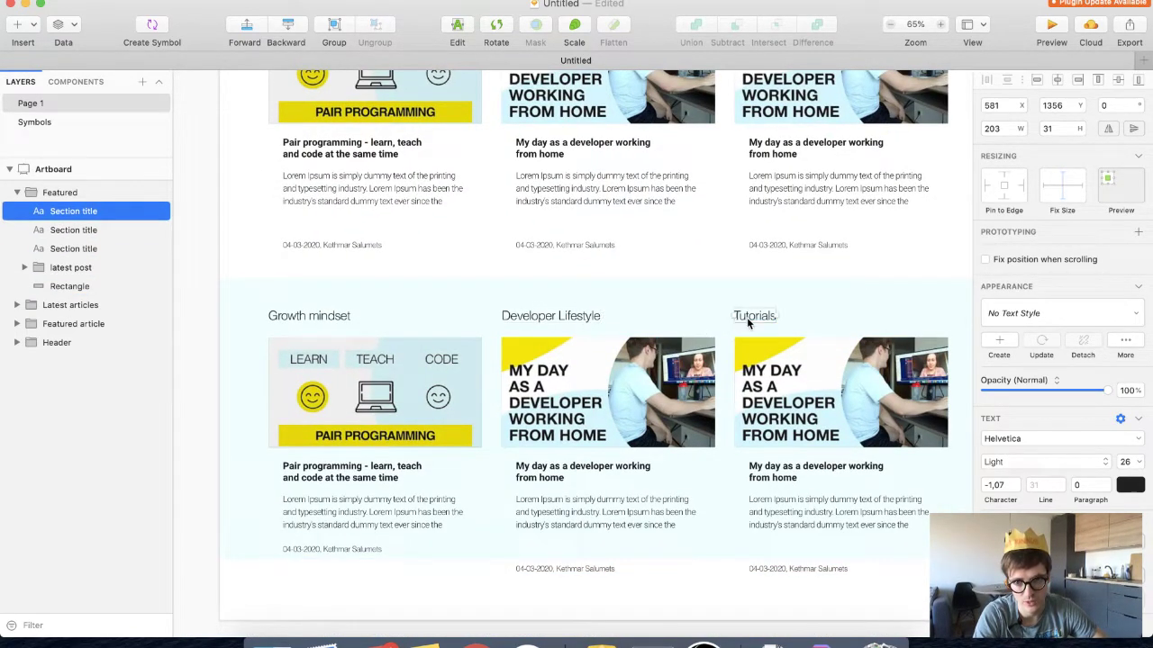
key(Delete)
click(575, 307)
click(561, 315)
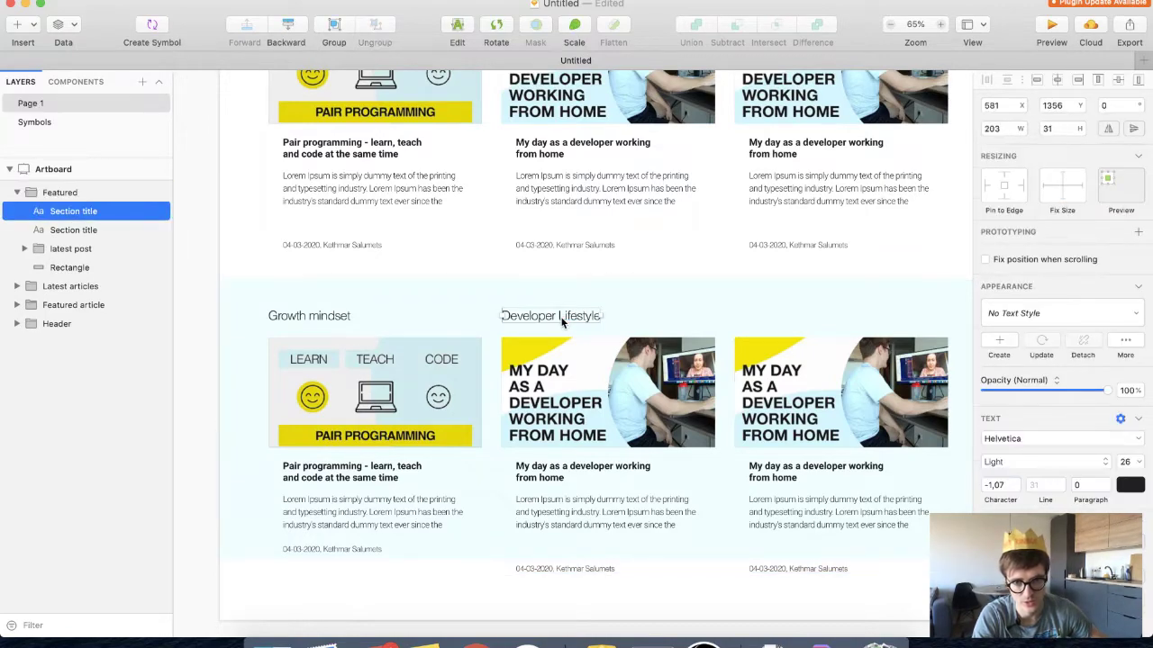
key(Delete)
scroll(274, 267, down, 2)
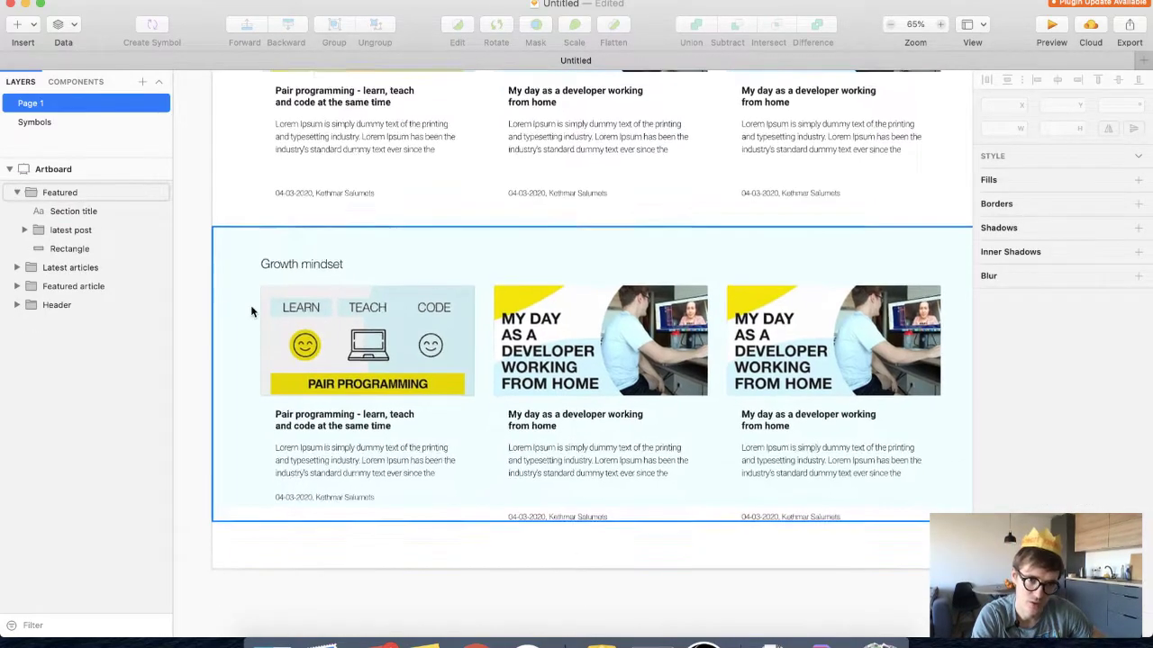
Center the Growth mindset title at X 716 and the Latest posts title horizontally above their article rows
click(284, 269)
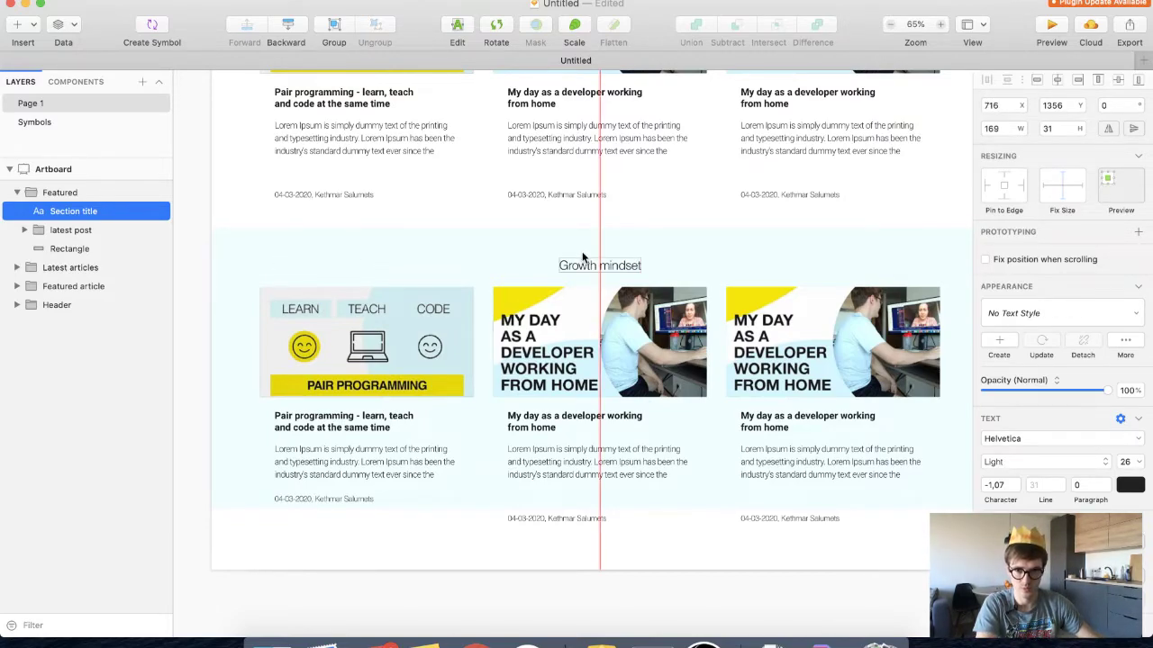
scroll(559, 271, up, 5)
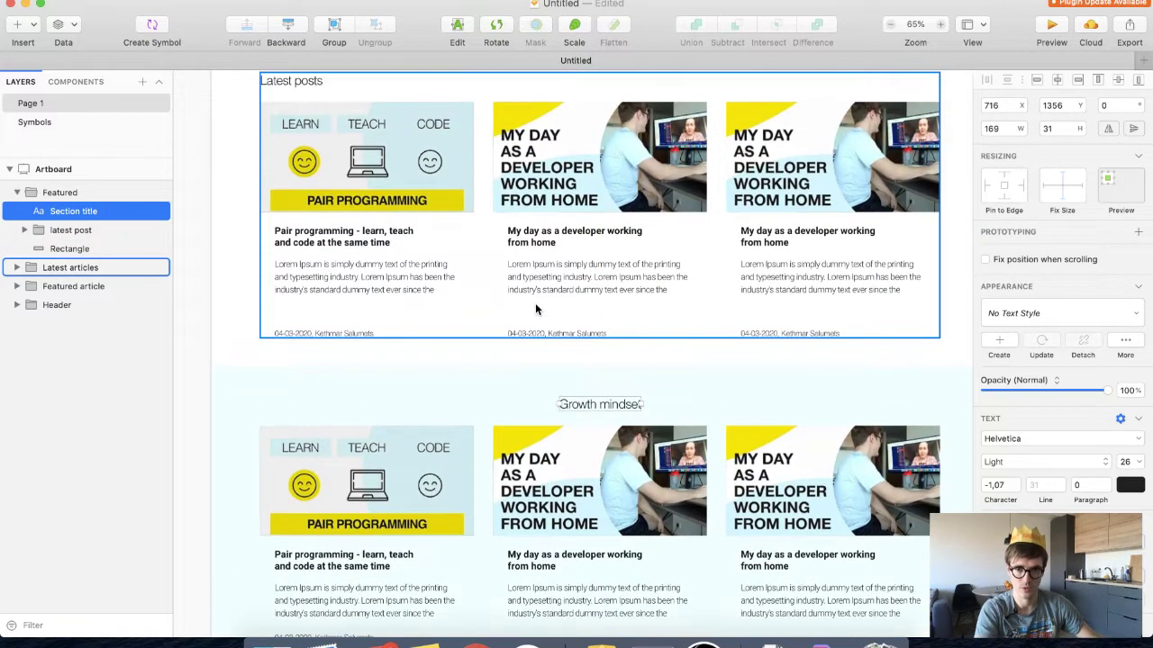
scroll(535, 309, up, 5)
click(294, 225)
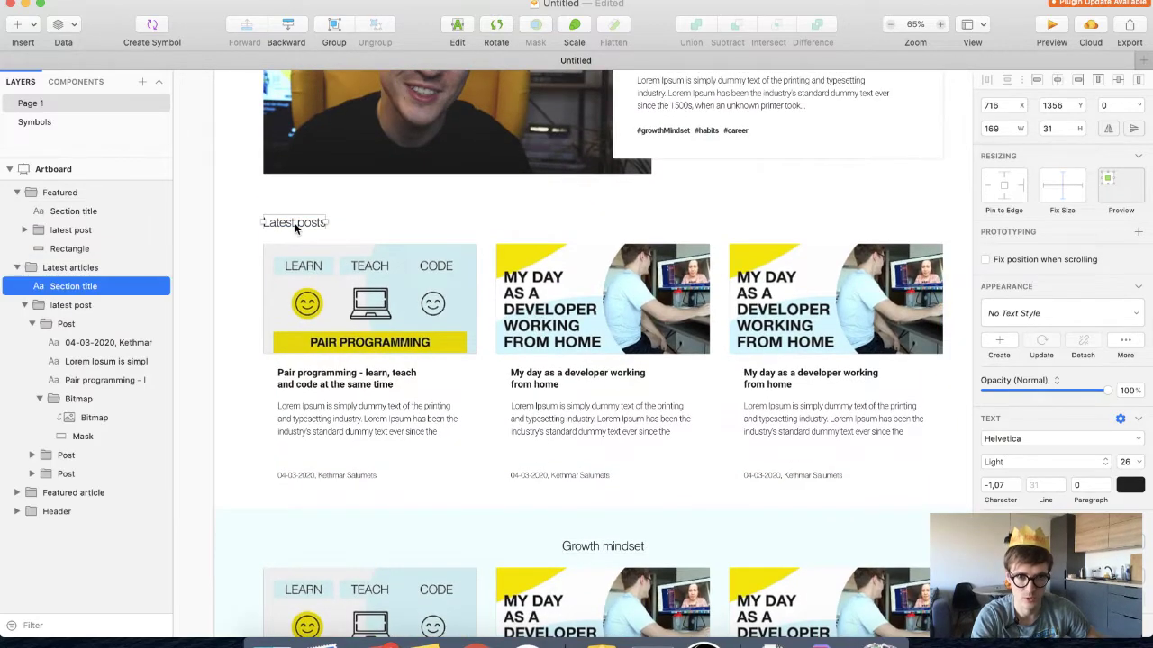
drag(275, 221, 583, 222)
click(548, 224)
Review the whole page from the header to the Growth mindset section, checking the centered titles and the background's extent
scroll(546, 219, up, 3)
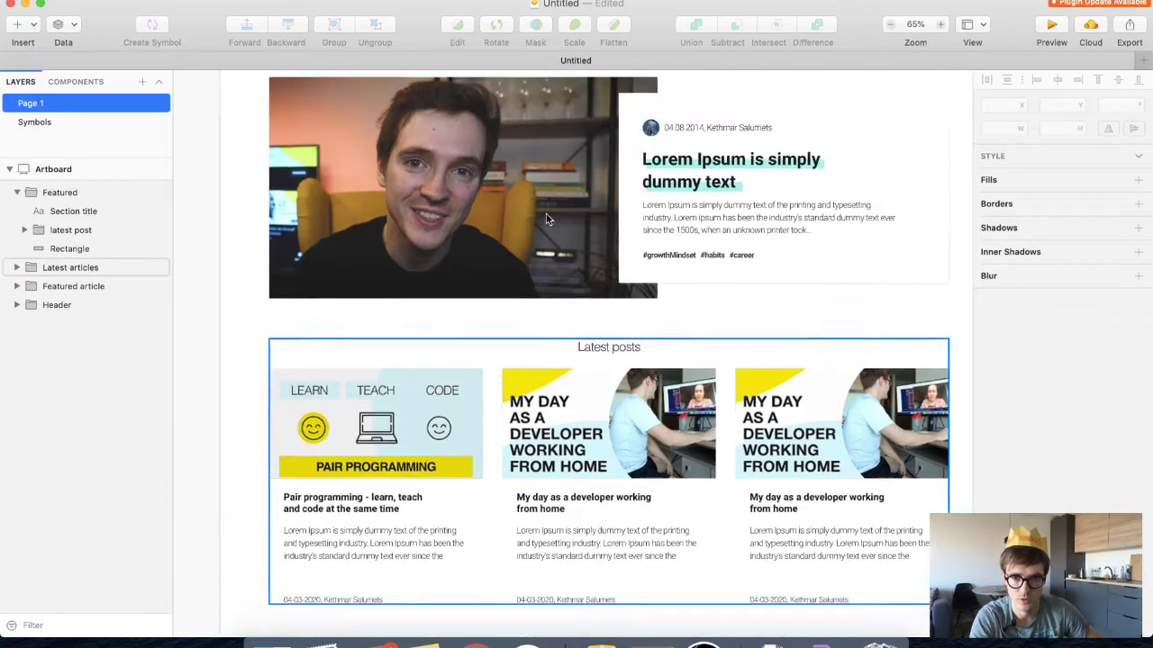
scroll(545, 219, up, 2)
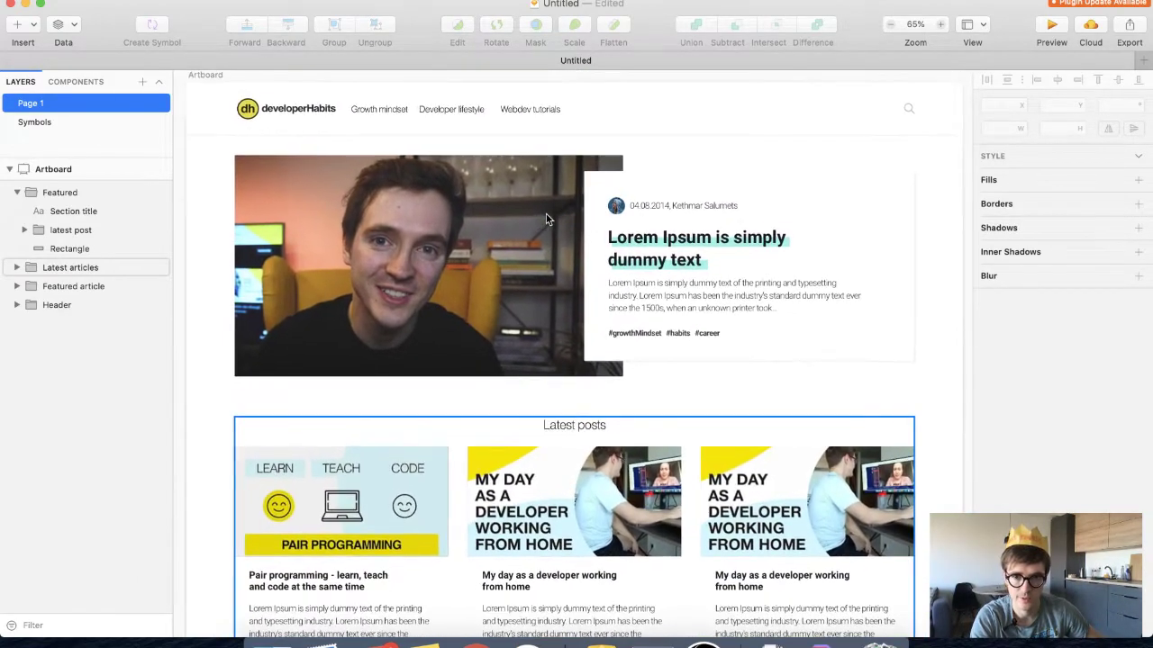
scroll(546, 219, down, 5)
scroll(546, 219, up, 5)
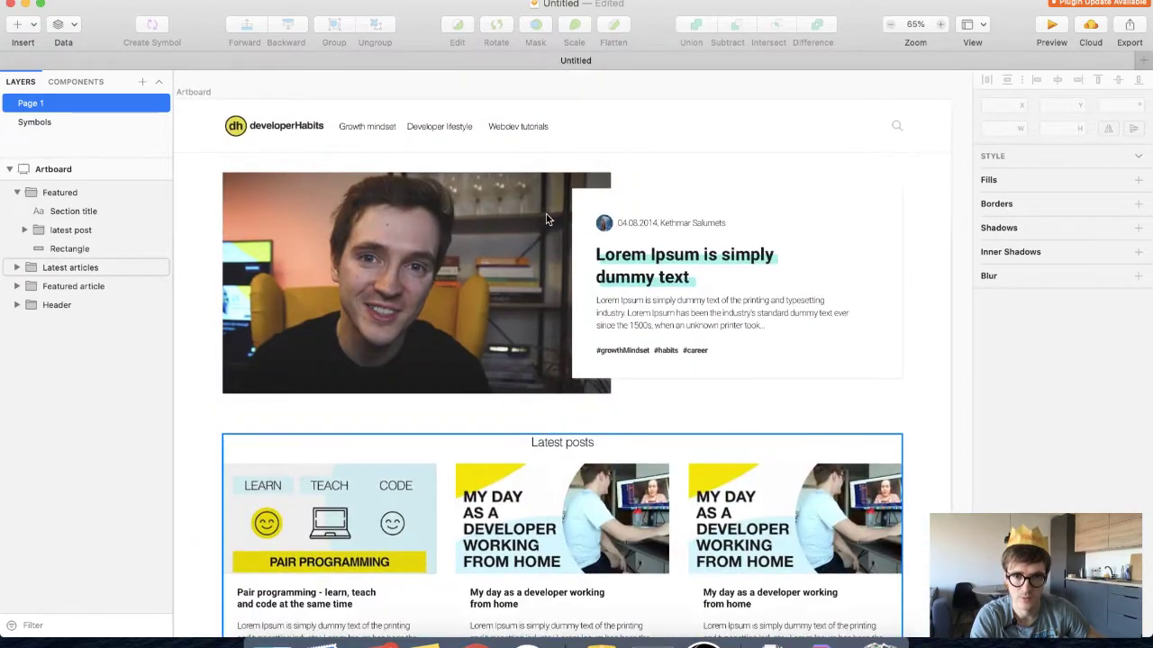
scroll(546, 219, down, 5)
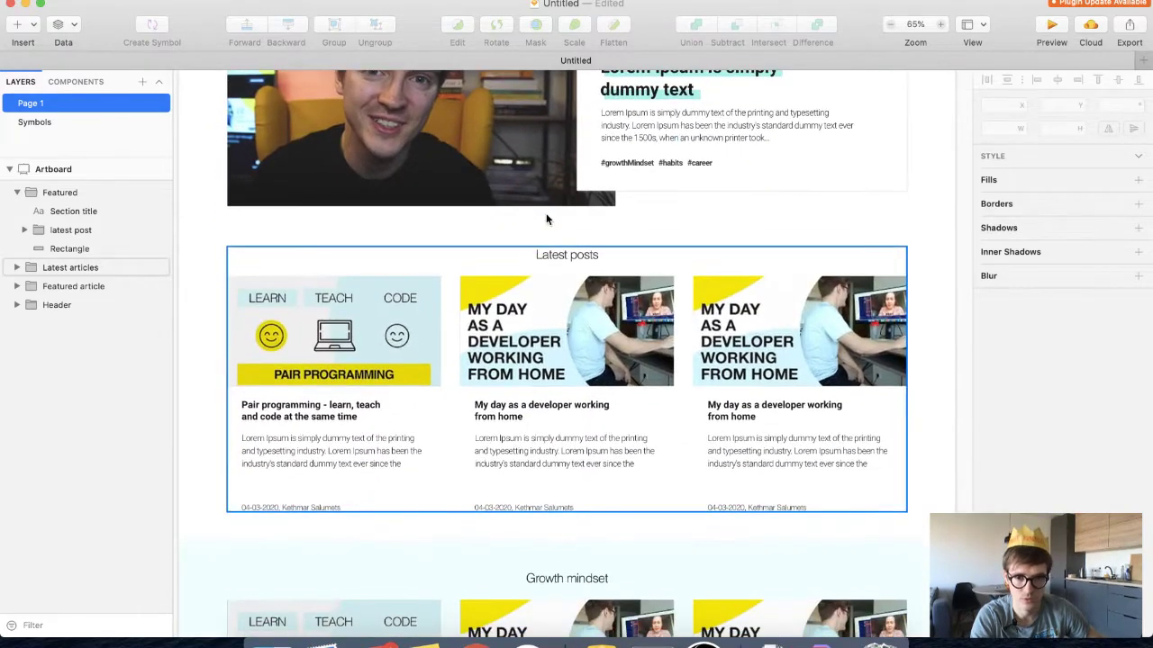
scroll(546, 219, down, 3)
scroll(546, 218, down, 2)
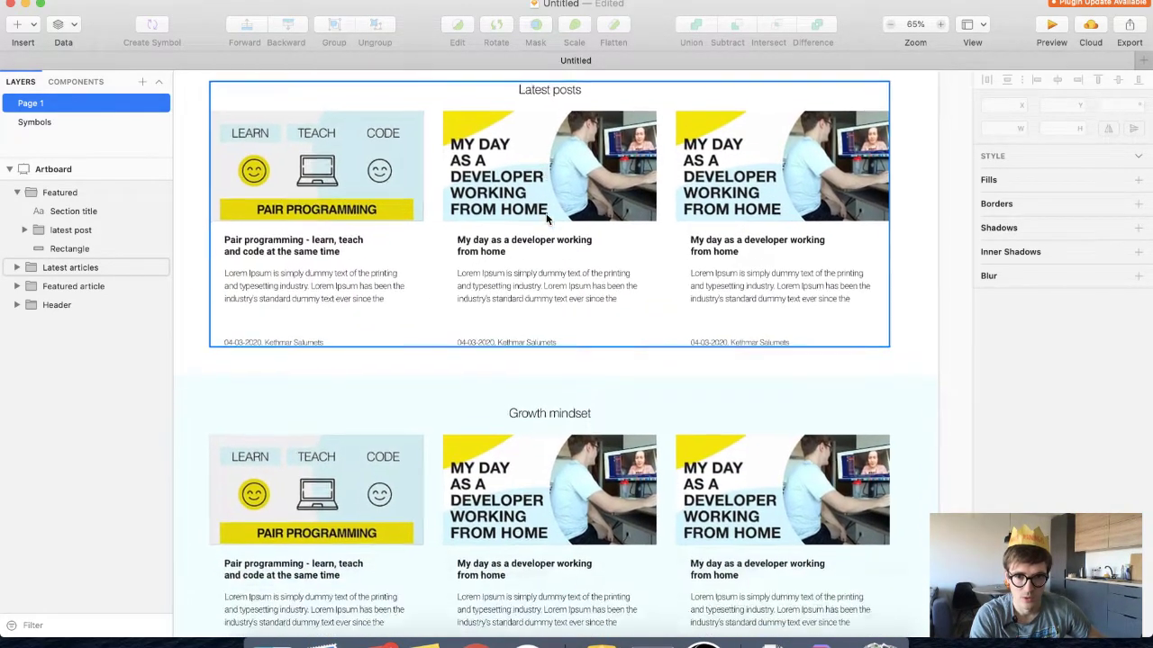
scroll(539, 364, down, 3)
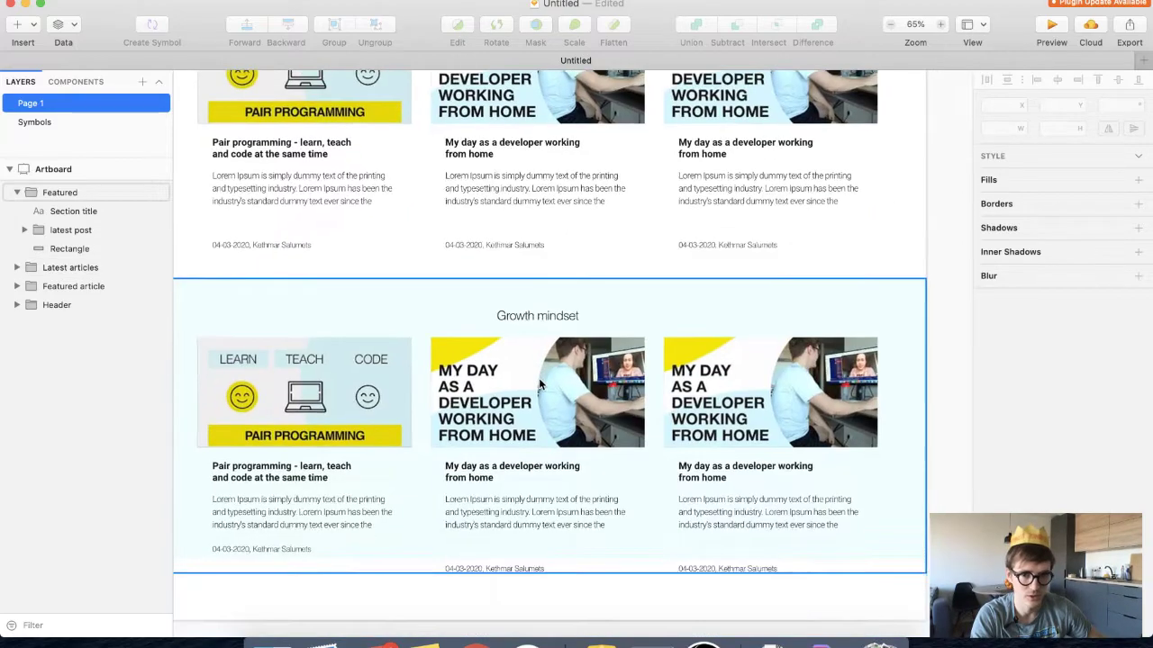
scroll(539, 377, up, 10)
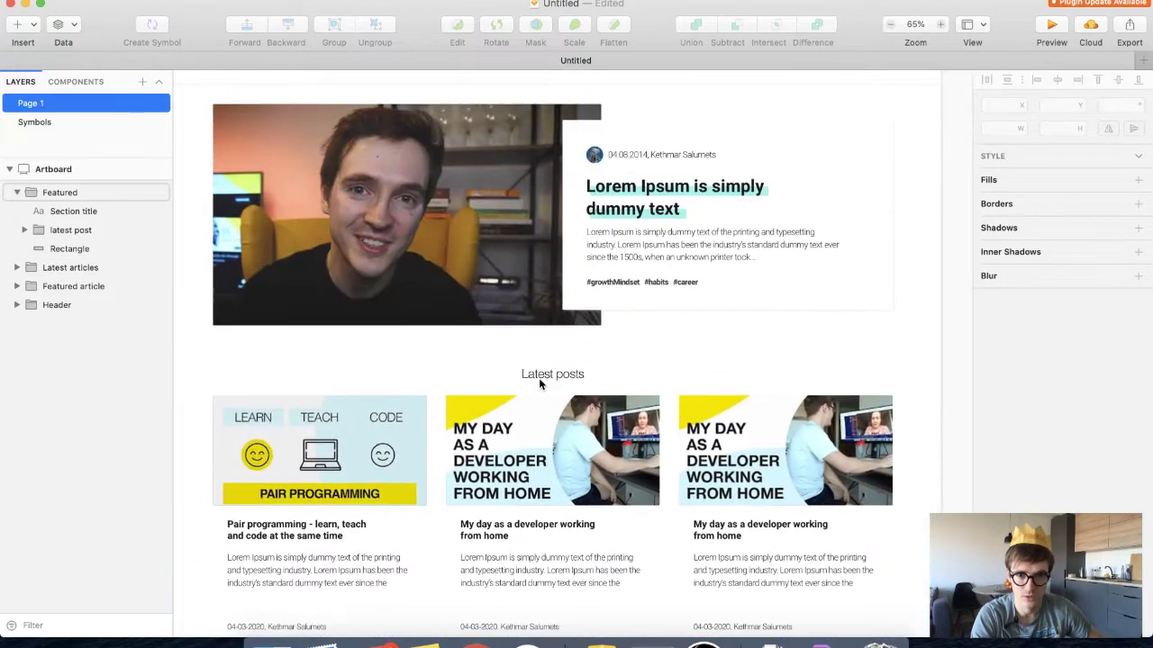
scroll(544, 377, down, 10)
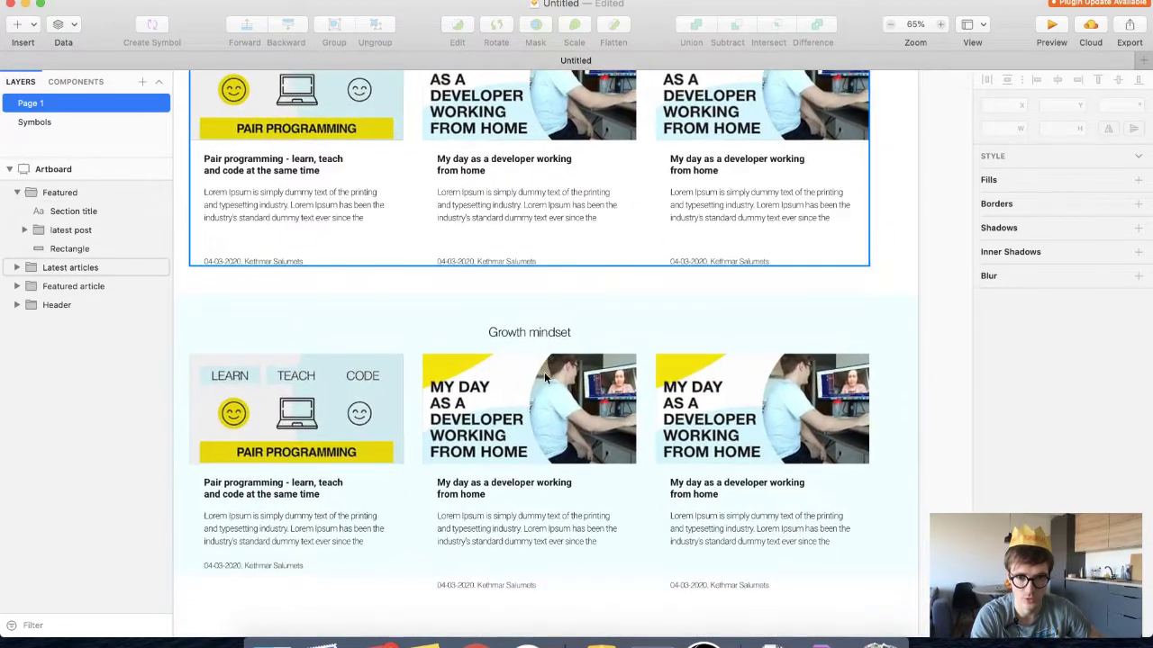
click(521, 332)
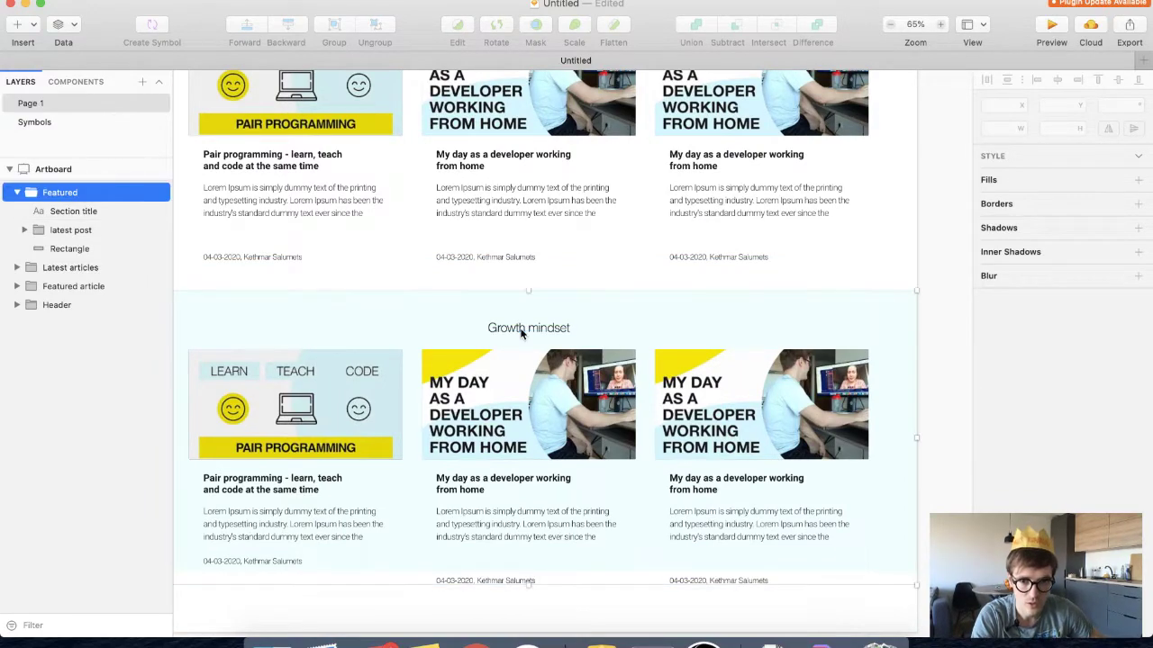
scroll(509, 333, down, 3)
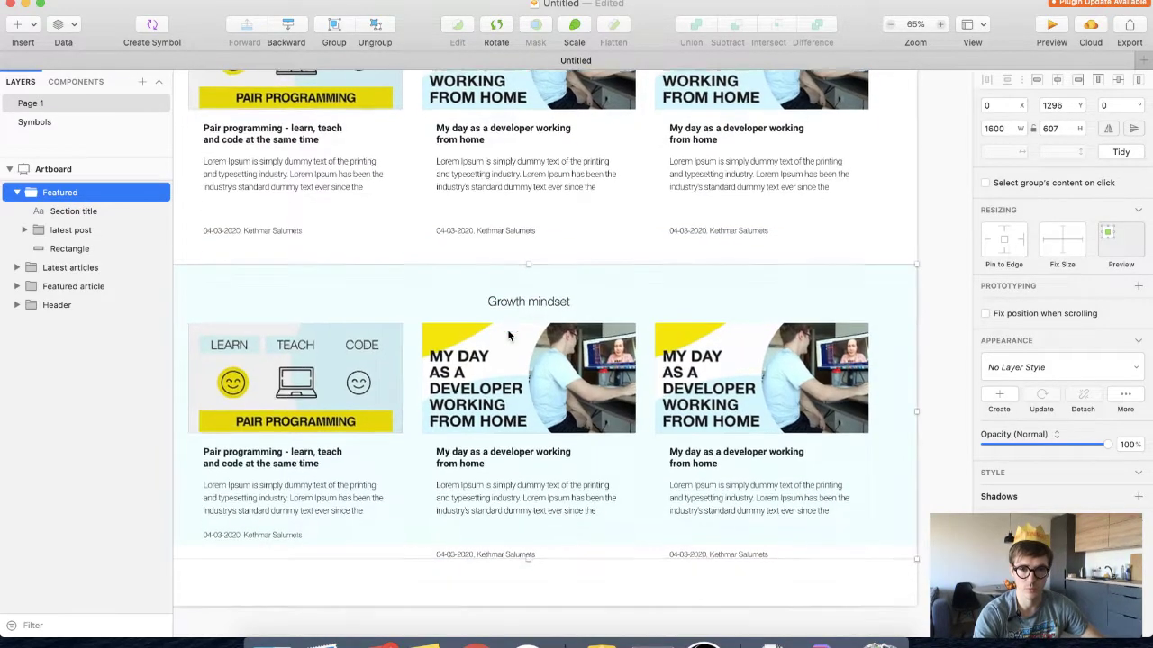
scroll(523, 346, left, 2)
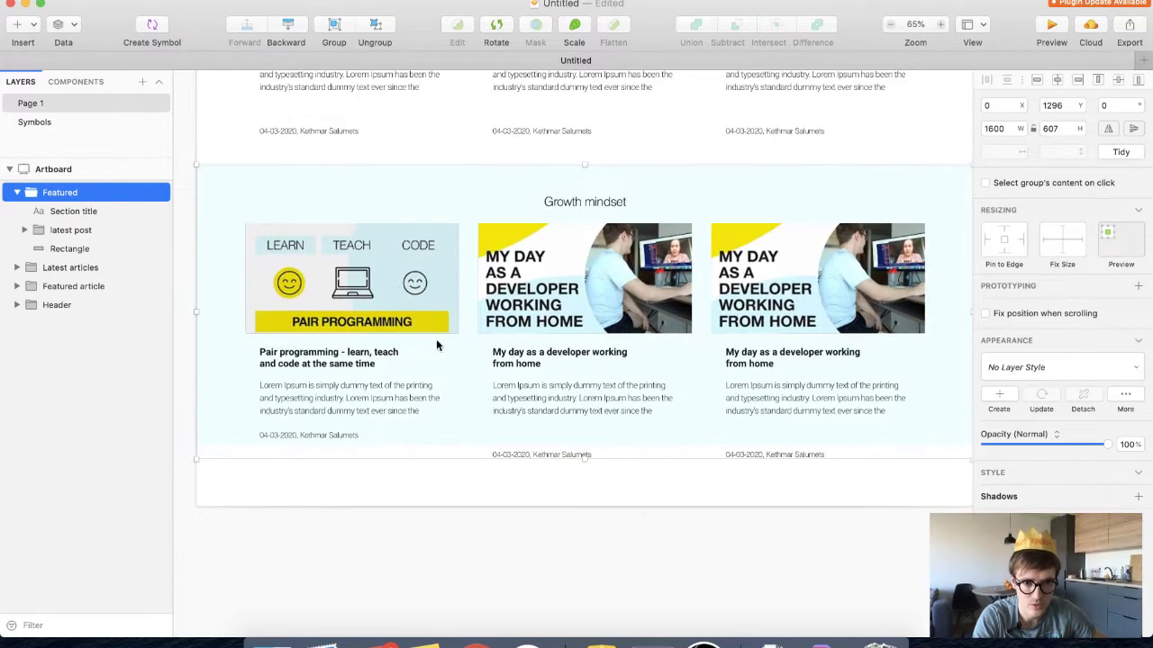
click(188, 365)
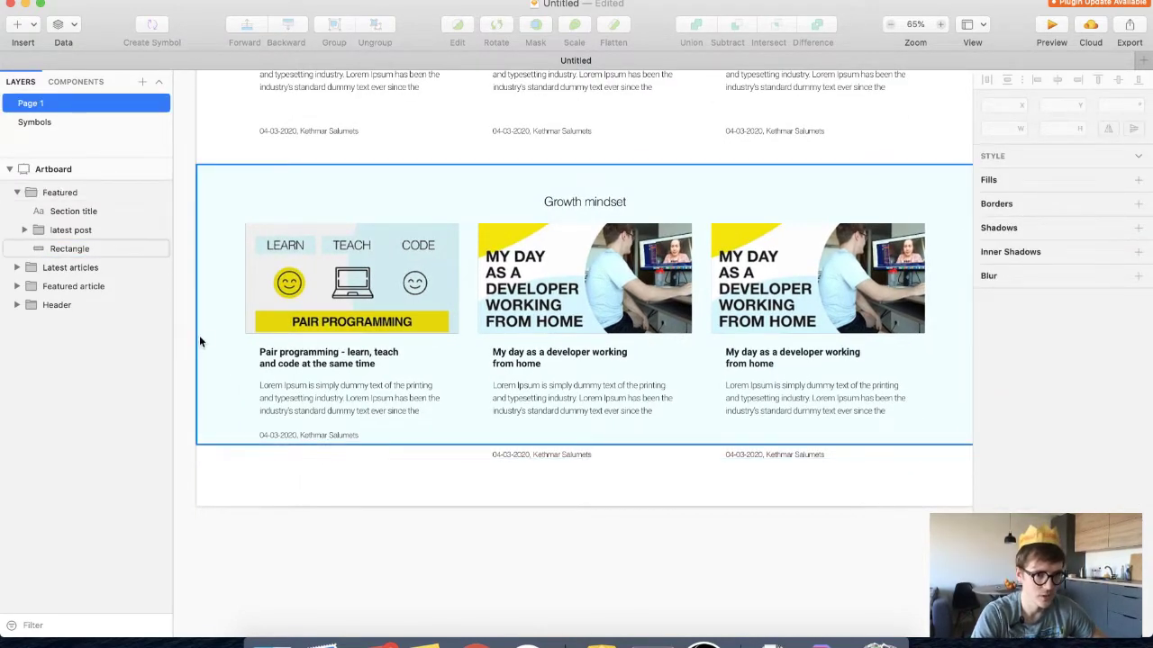
Extend the Growth mindset section's light blue background rectangle downward to a height of about 673, below the article dates
click(204, 338)
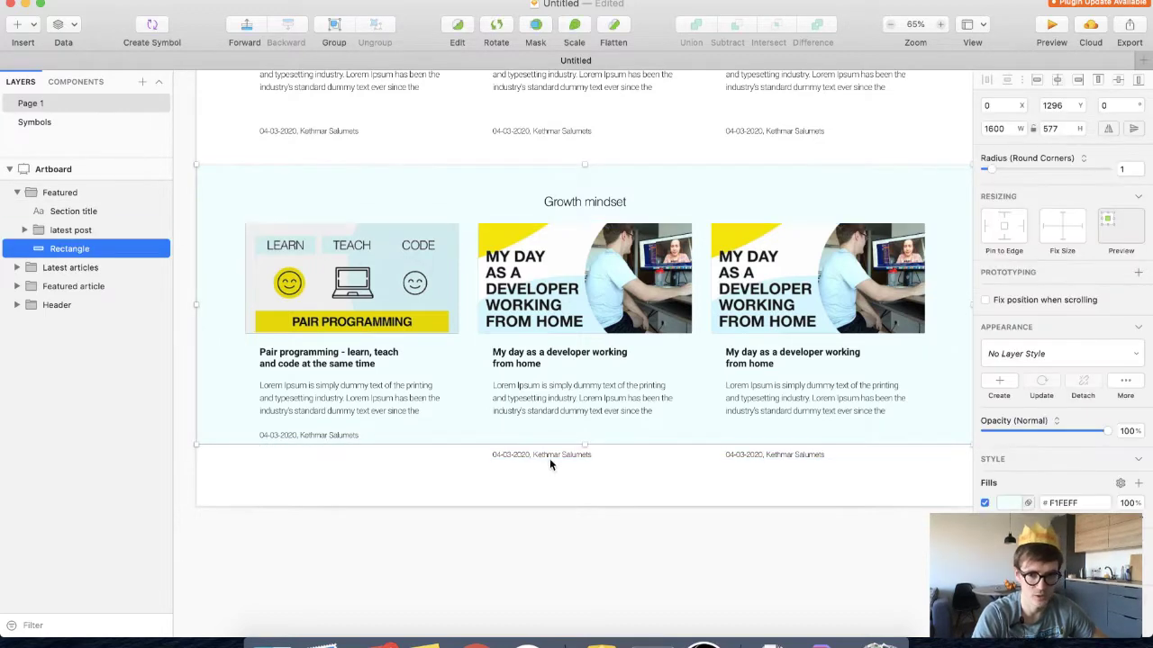
drag(584, 445, 585, 487)
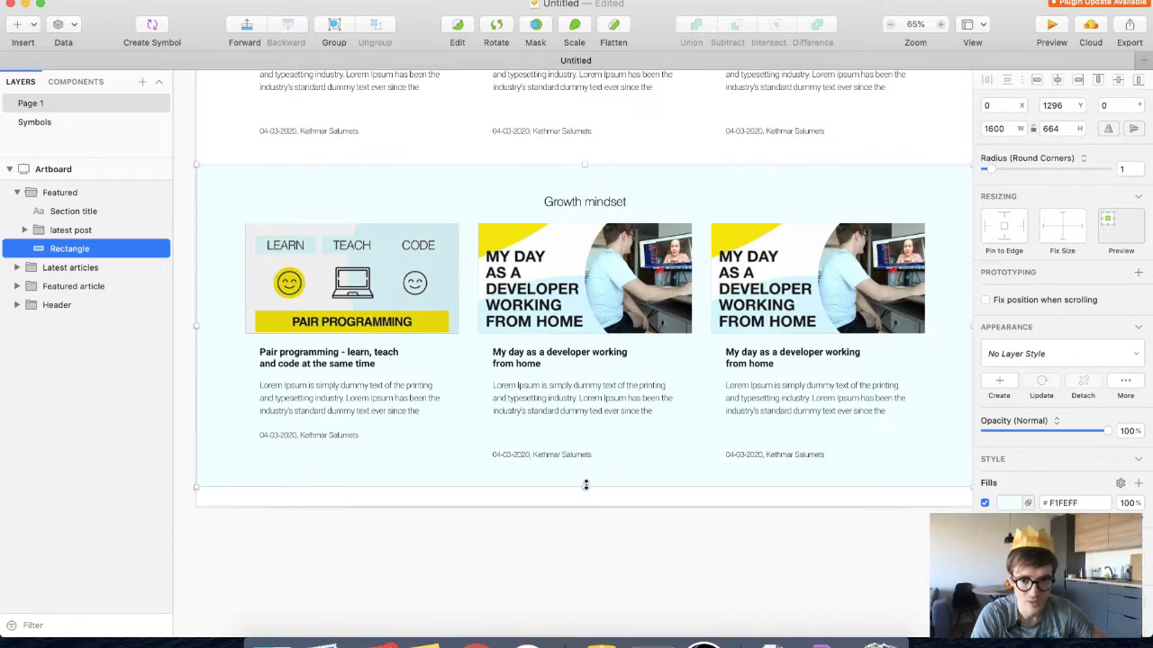
drag(585, 484, 583, 490)
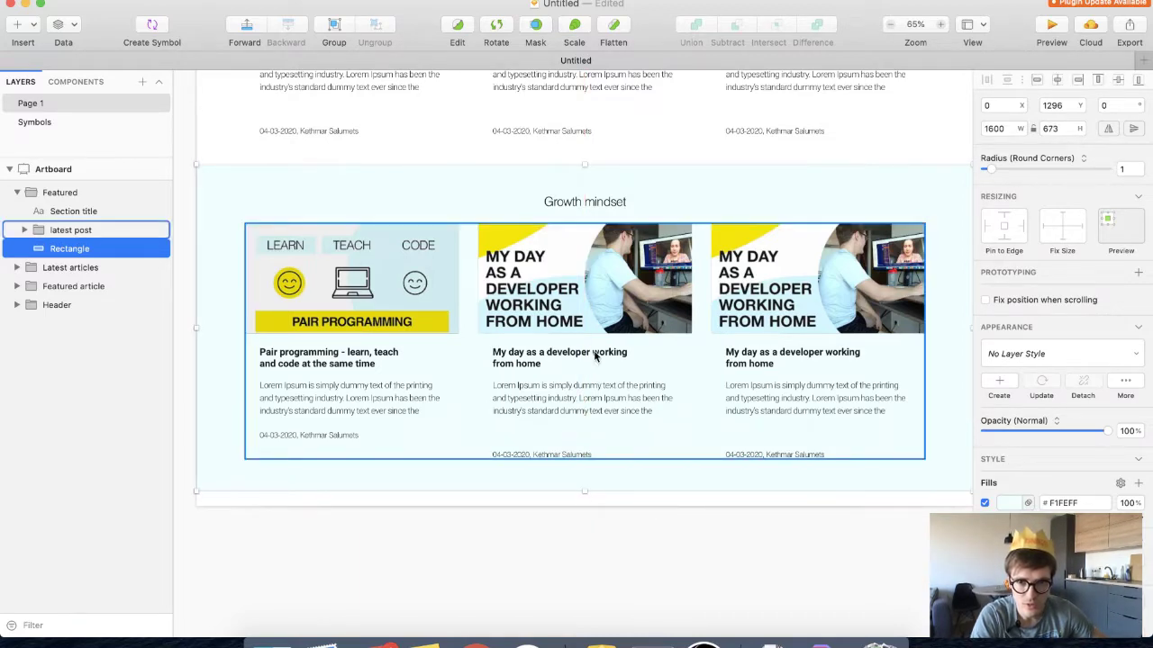
click(552, 541)
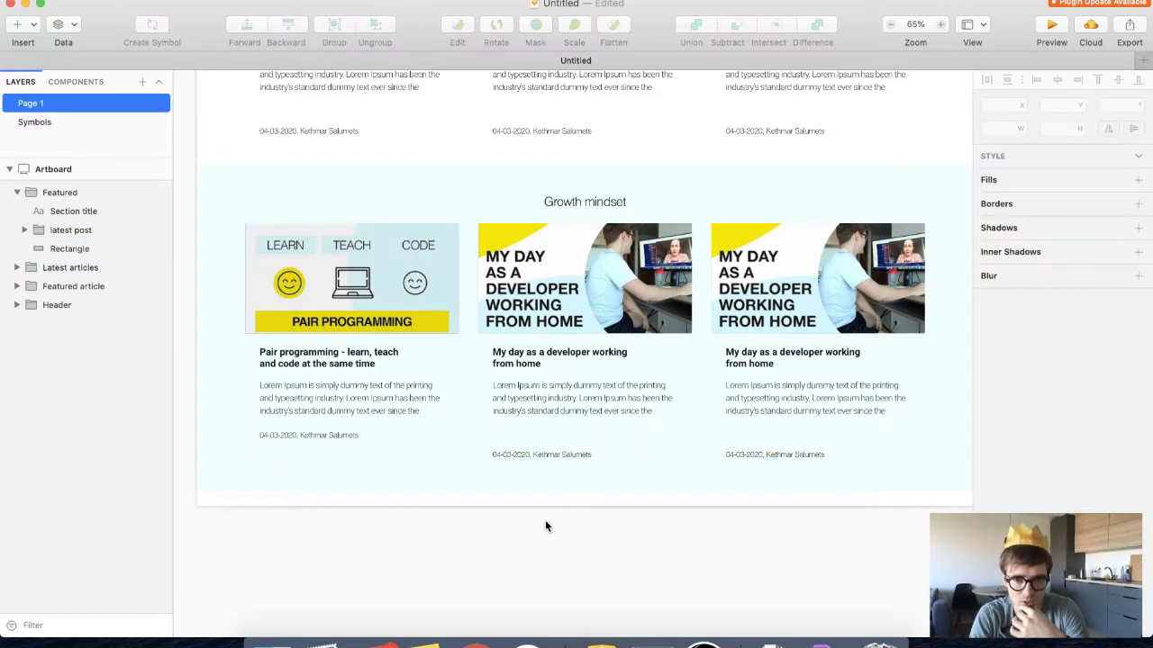
Change the Growth mindset section title's text to "Featured articles"
scroll(545, 520, right, 2)
click(461, 327)
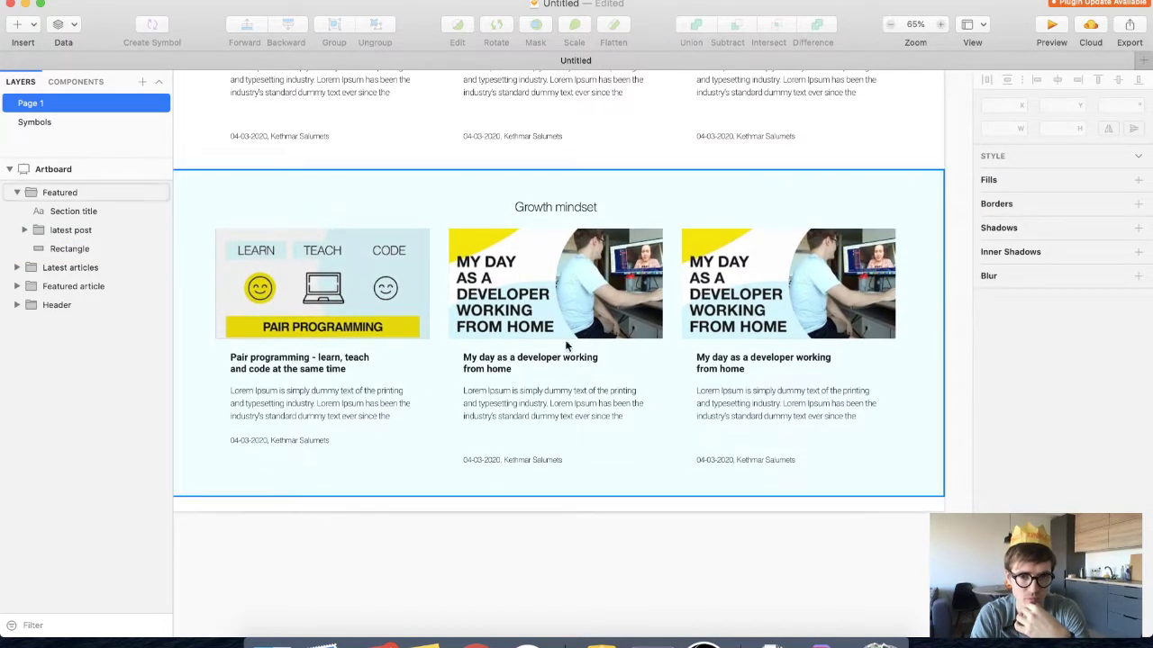
scroll(568, 214, up, 1)
scroll(549, 203, up, 5)
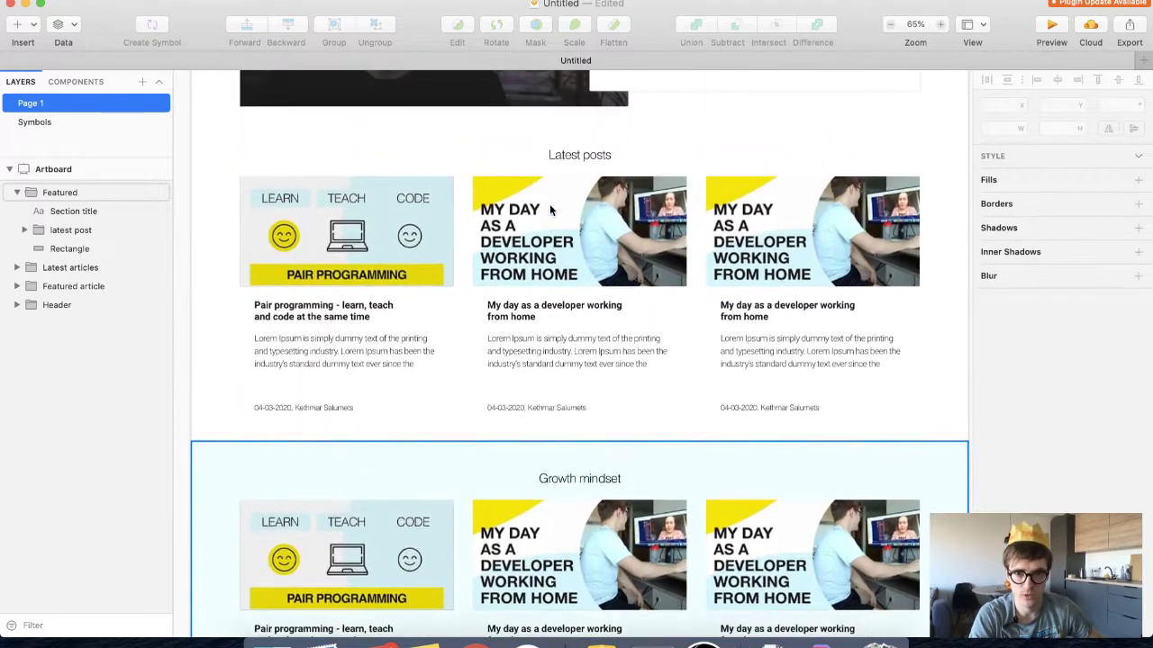
scroll(550, 203, down, 3)
scroll(549, 204, down, 2)
click(535, 278)
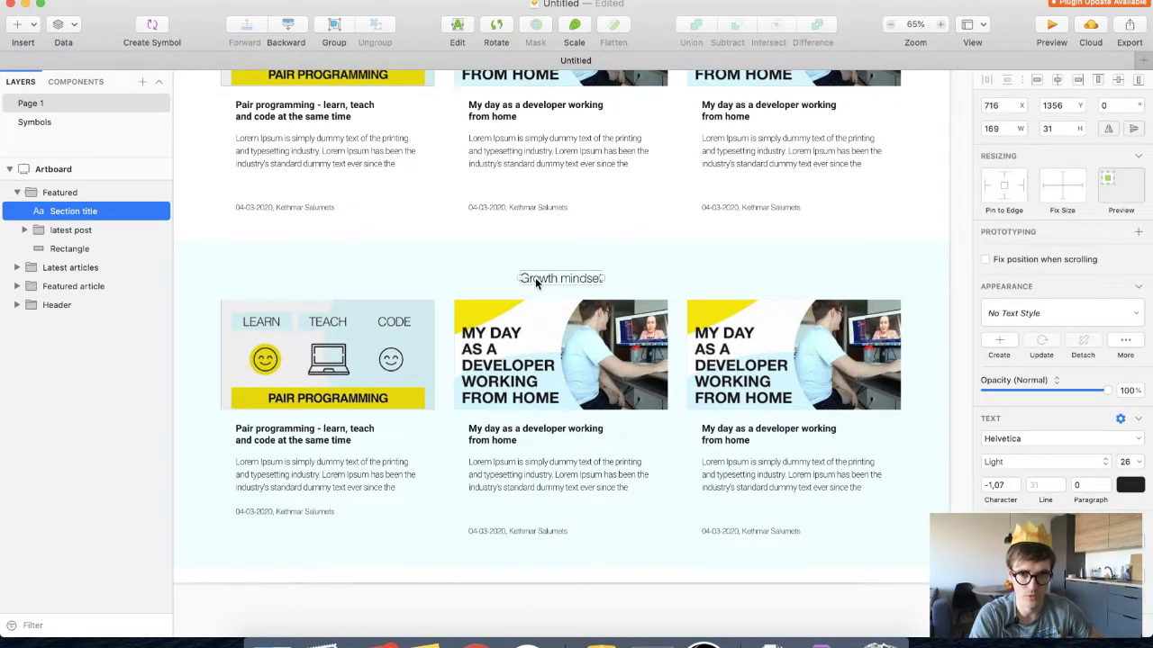
scroll(532, 287, up, 3)
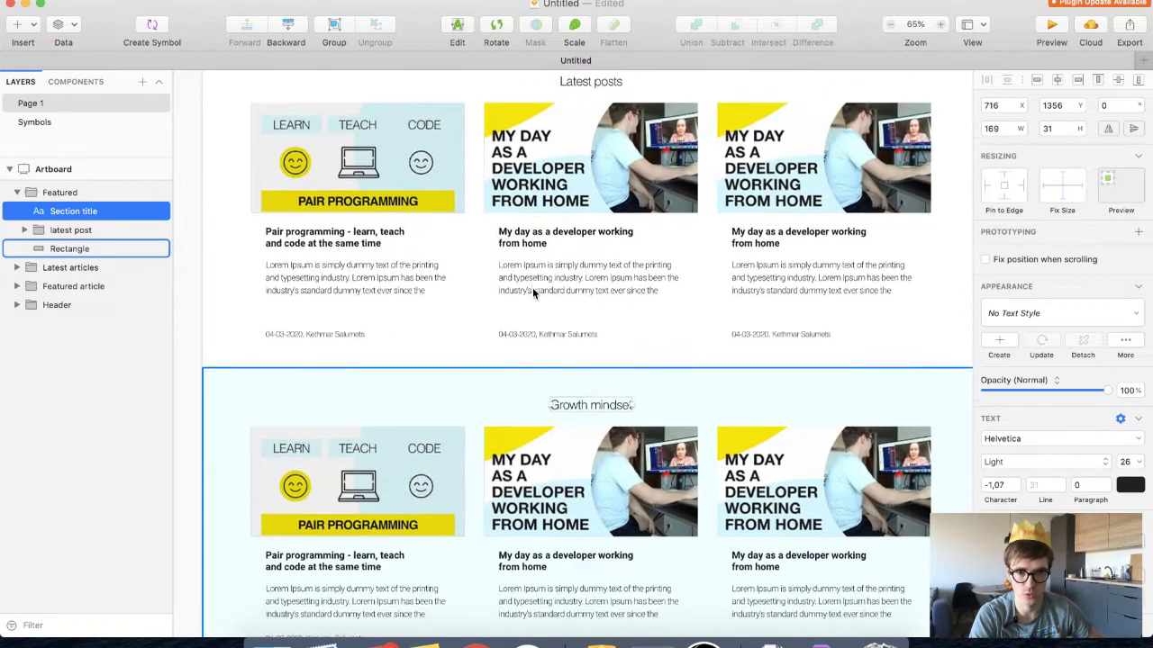
scroll(532, 288, down, 3)
double_click(545, 277)
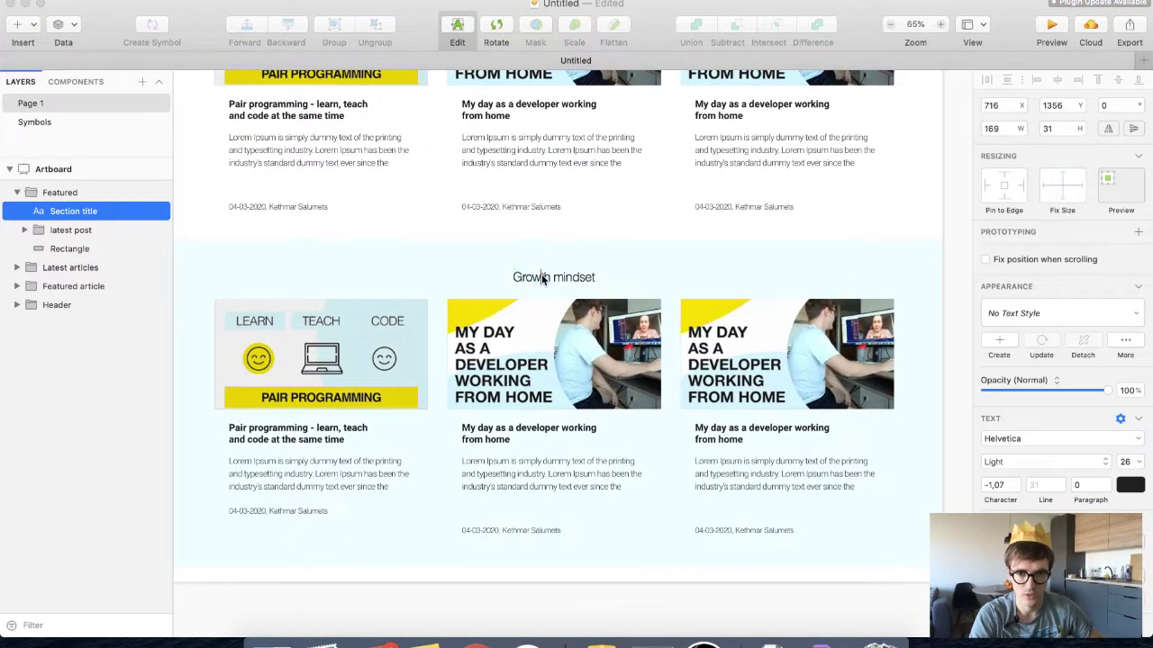
key(Escape)
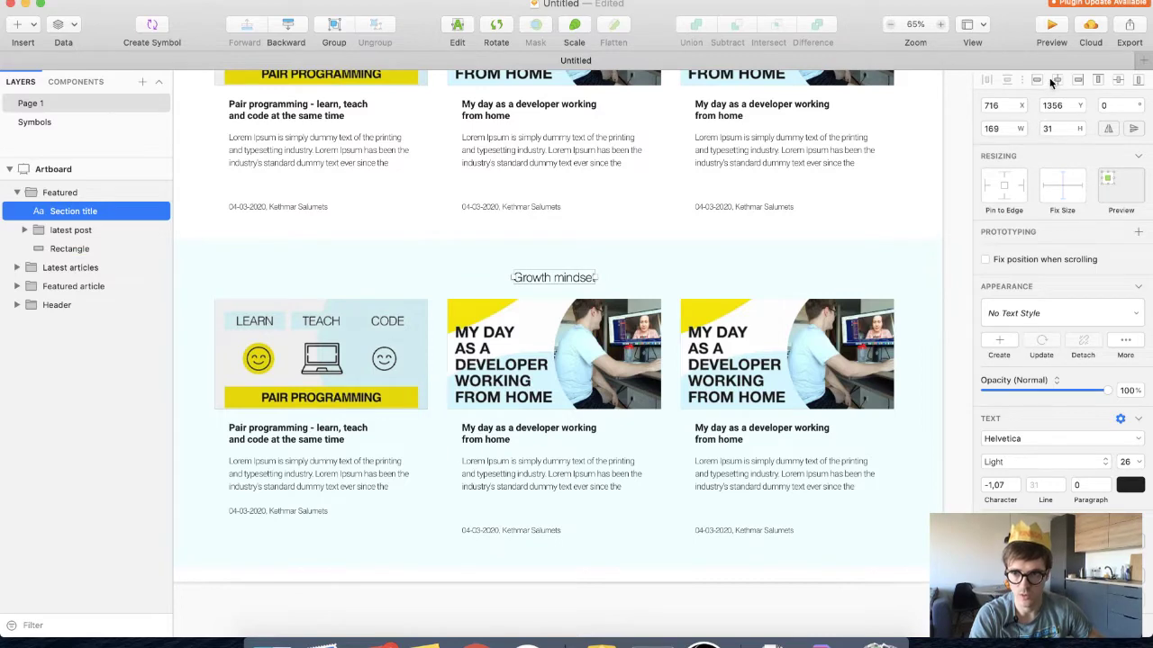
triple_click(530, 275)
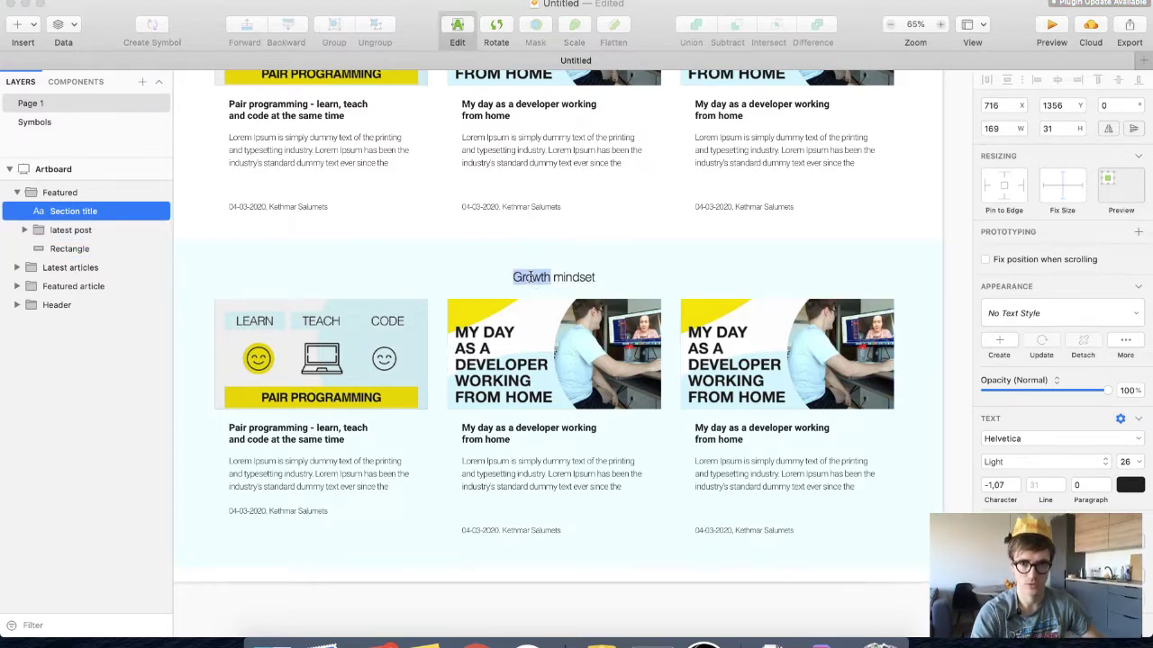
text(Featured articles)
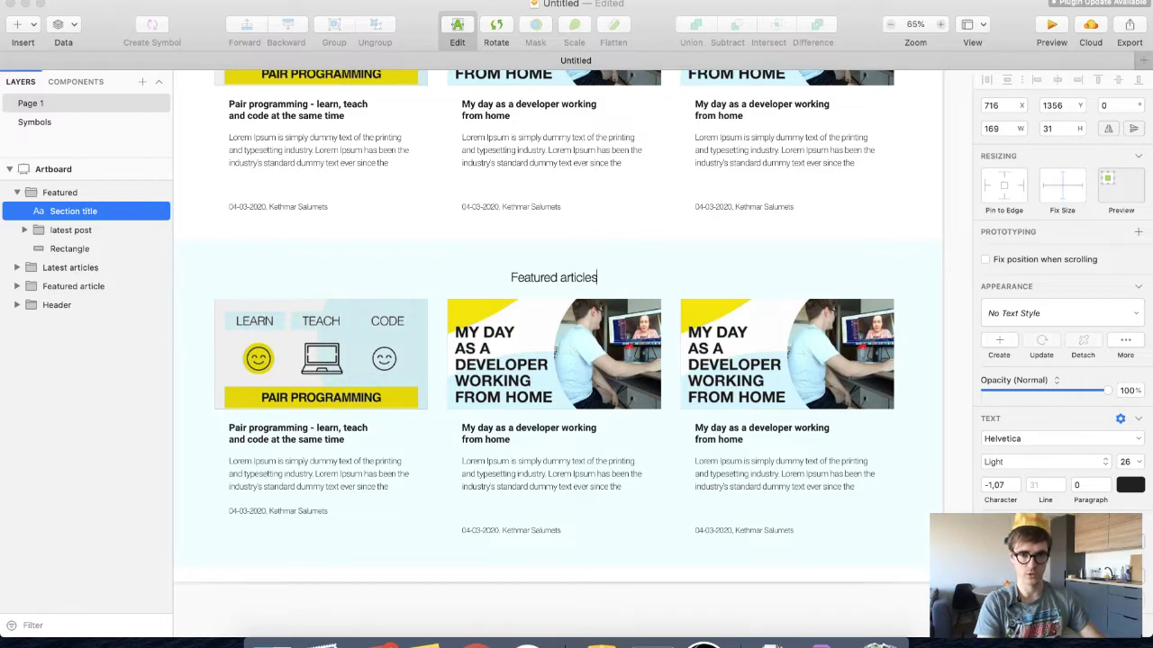
key(Escape)
Set the Featured section's Pair programming image to 100% opacity and enlarge it inside its mask to about 476 × 266
scroll(333, 225, down, 2)
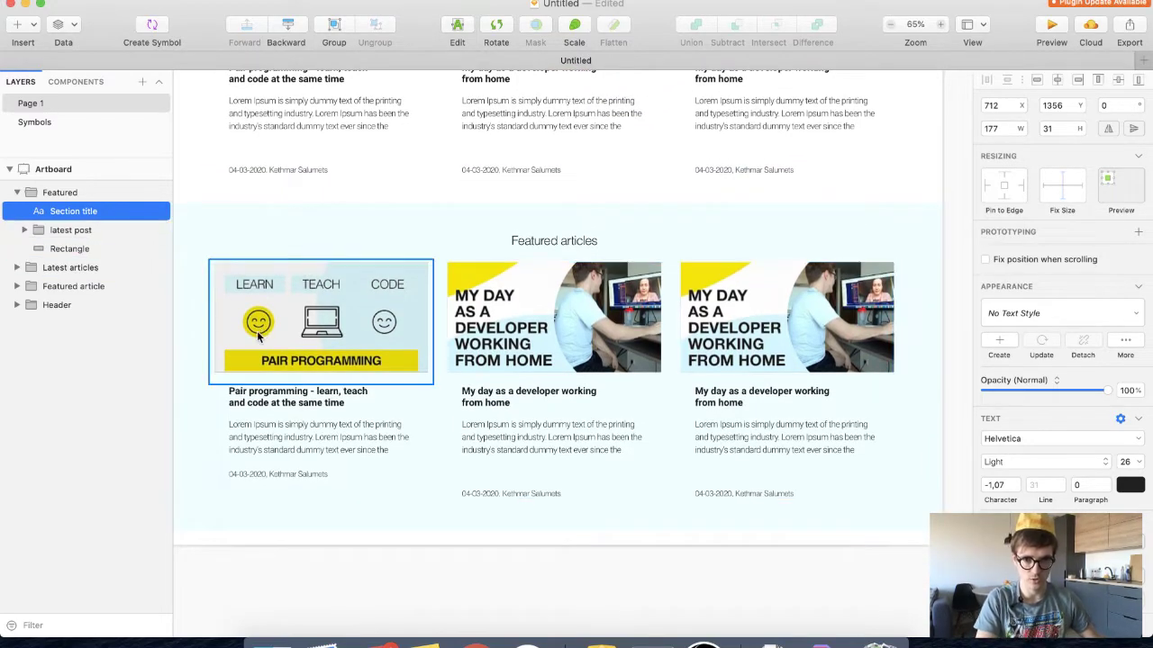
super+click(258, 336)
drag(1069, 447, 1109, 445)
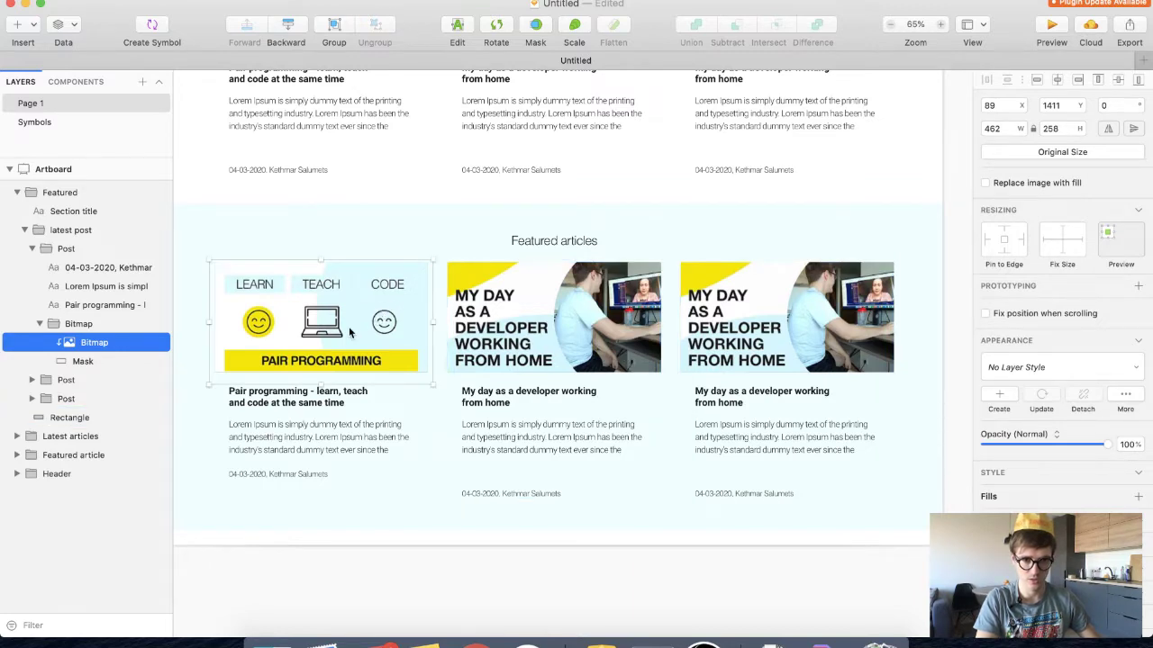
drag(208, 261, 204, 259)
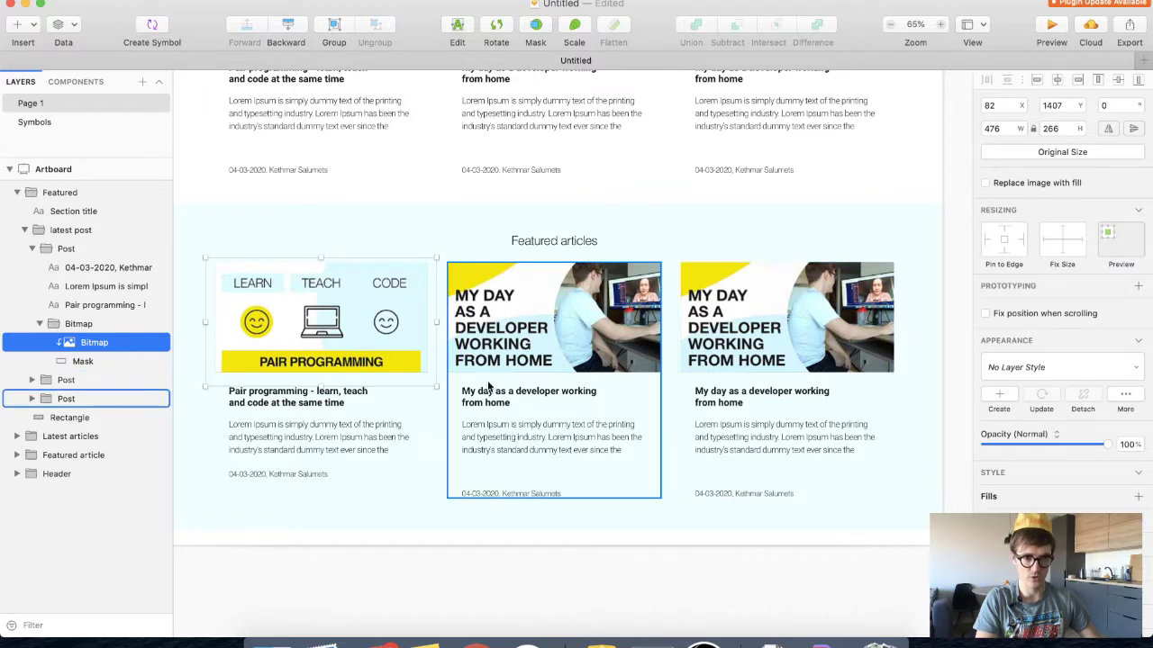
Inspect the fill and border settings of the Pair programming image's mask and how the image sits on the blue background
click(104, 361)
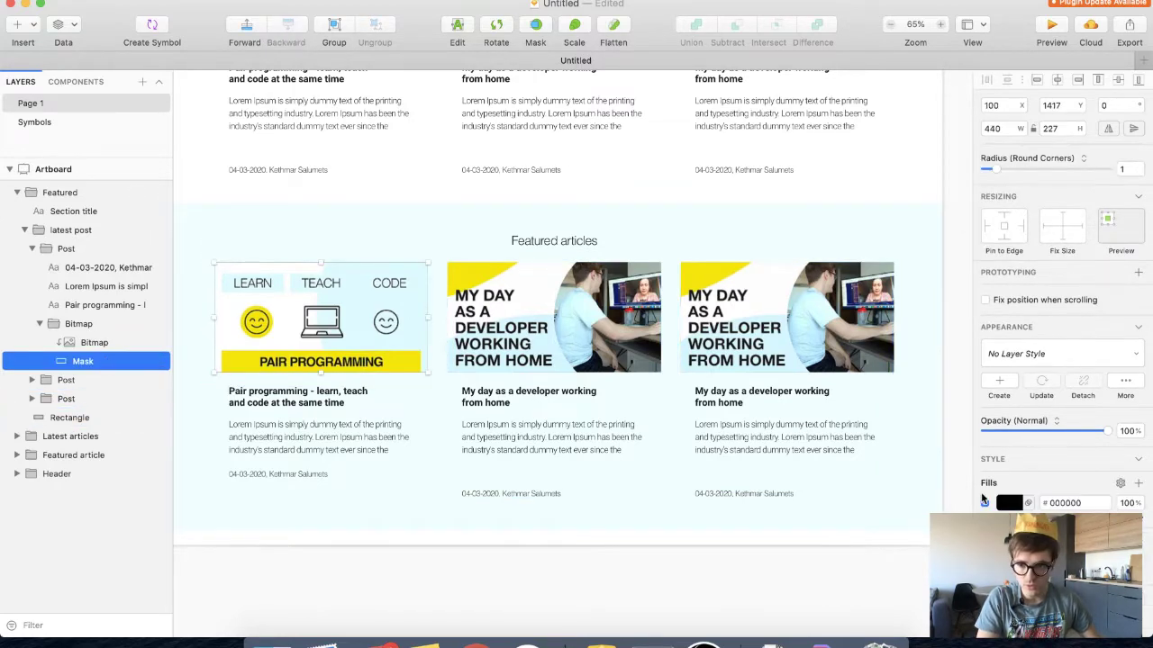
scroll(436, 367, down, 1)
shift+click(342, 335)
scroll(344, 326, down, 3)
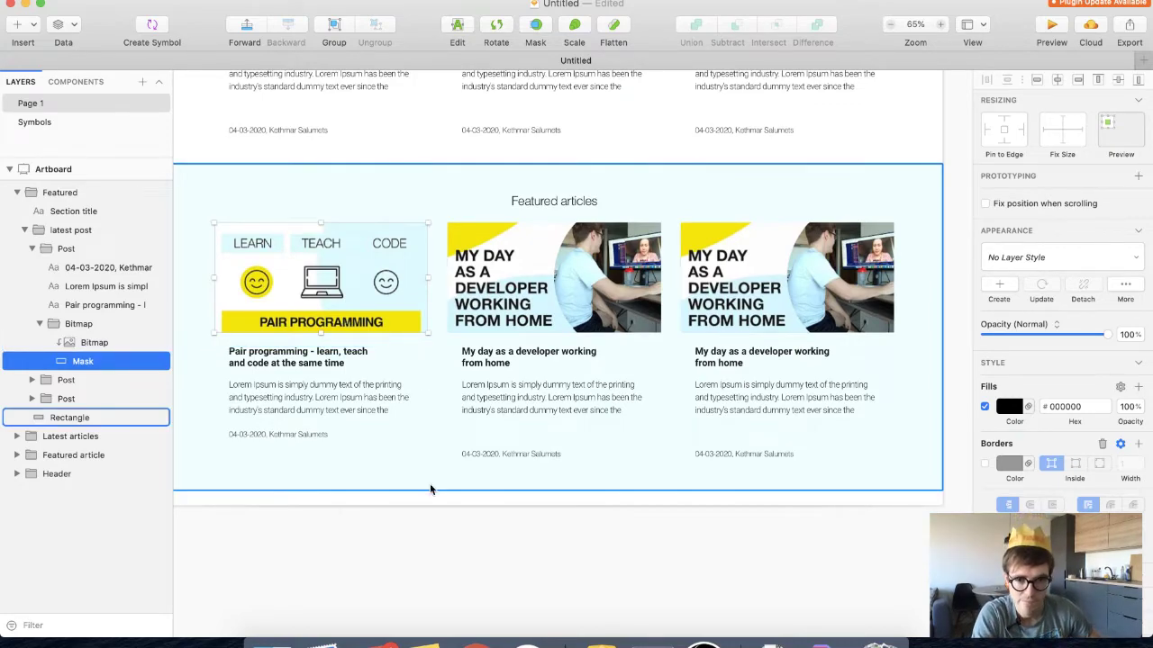
scroll(430, 489, up, 3)
scroll(429, 489, down, 3)
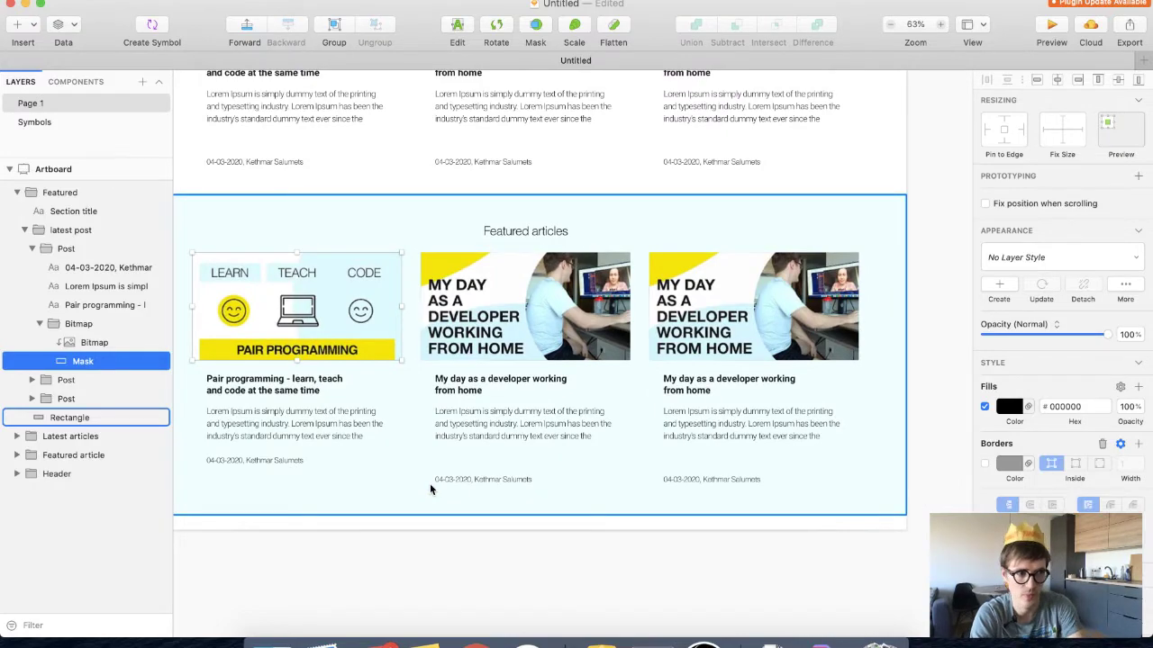
scroll(430, 489, left, 3)
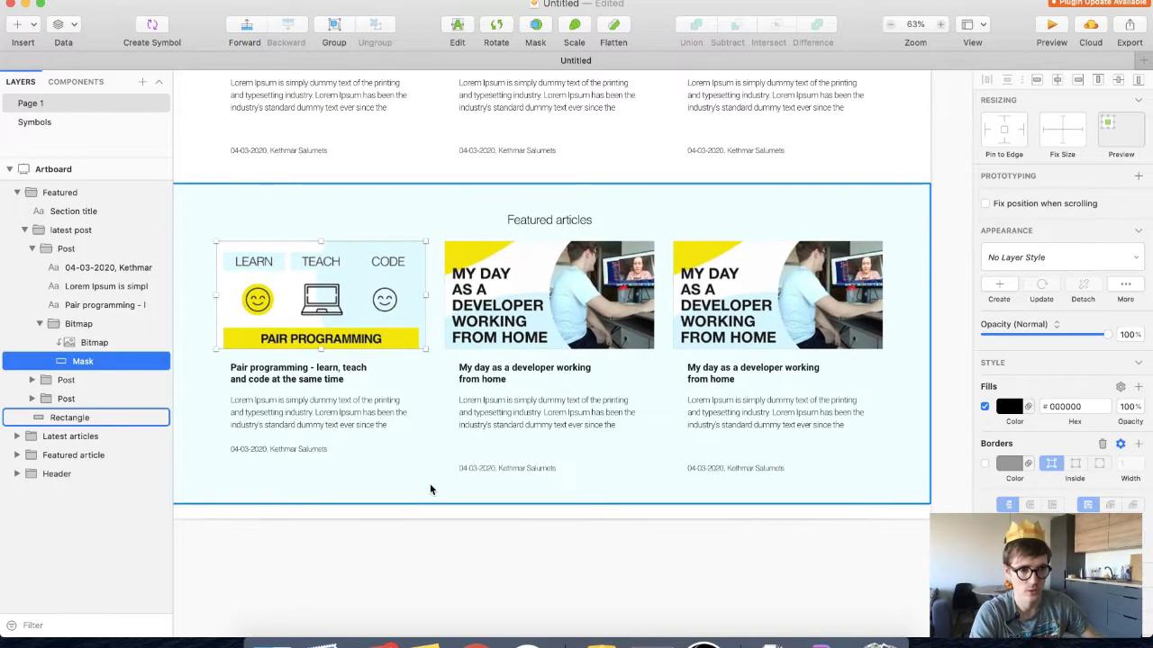
Switch to Chrome and examine how the Wistia Learning Center lays out and labels its article categories
key(super+Tab)
scroll(401, 320, down, 5)
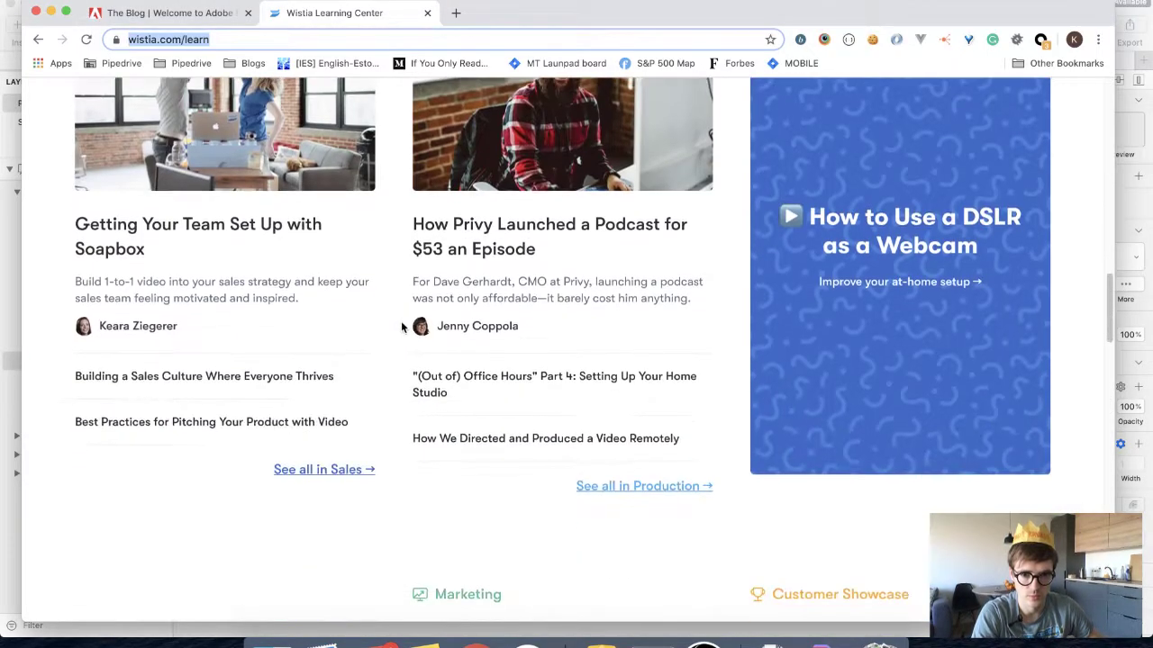
scroll(402, 327, down, 10)
scroll(403, 327, up, 12)
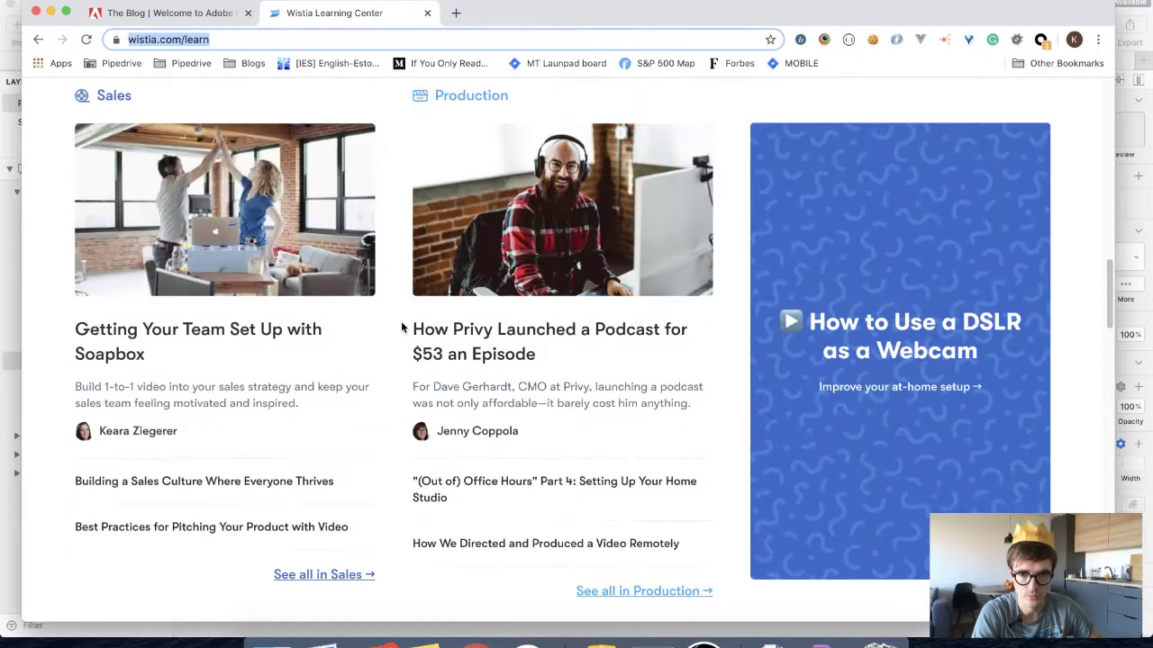
scroll(401, 324, down, 5)
scroll(347, 225, up, 2)
Examine the category tags on the article cards of the Adobe Blog homepage and its News page
key(ctrl+shift+Tab)
scroll(441, 371, down, 10)
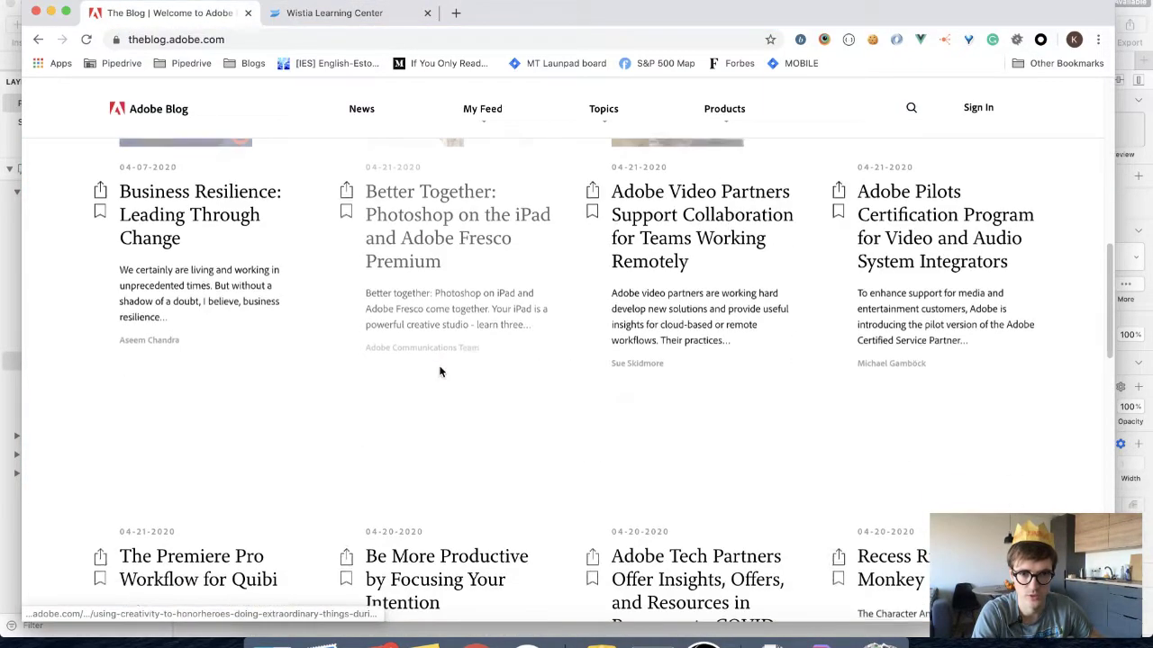
scroll(440, 371, up, 2)
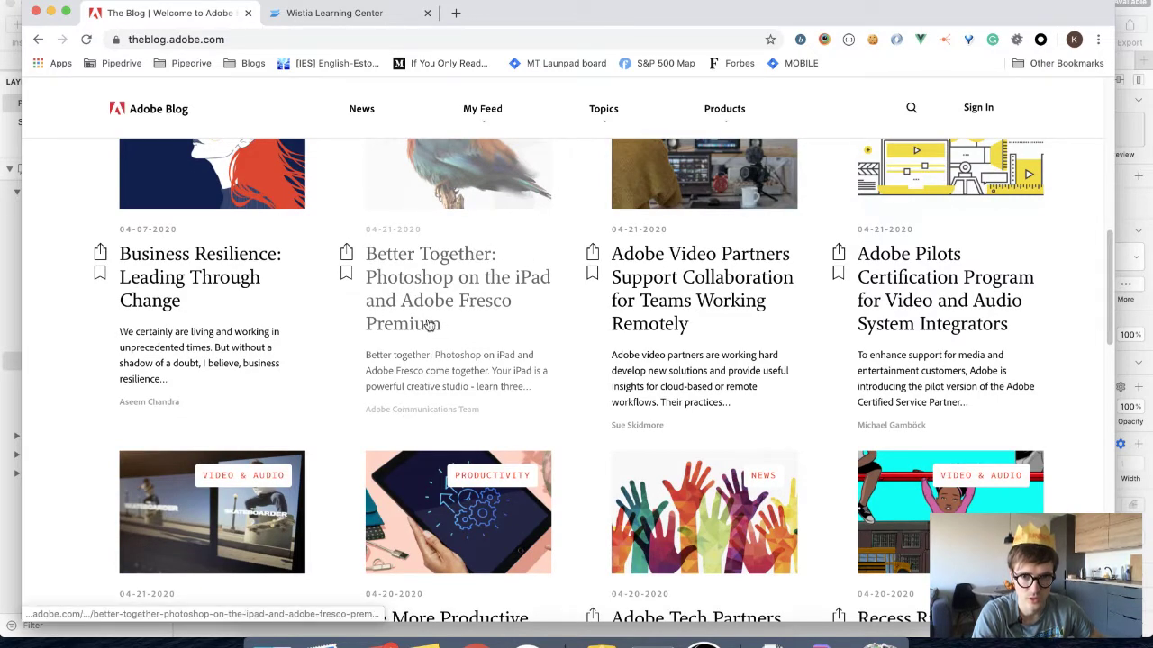
scroll(429, 325, down, 5)
scroll(429, 325, up, 2)
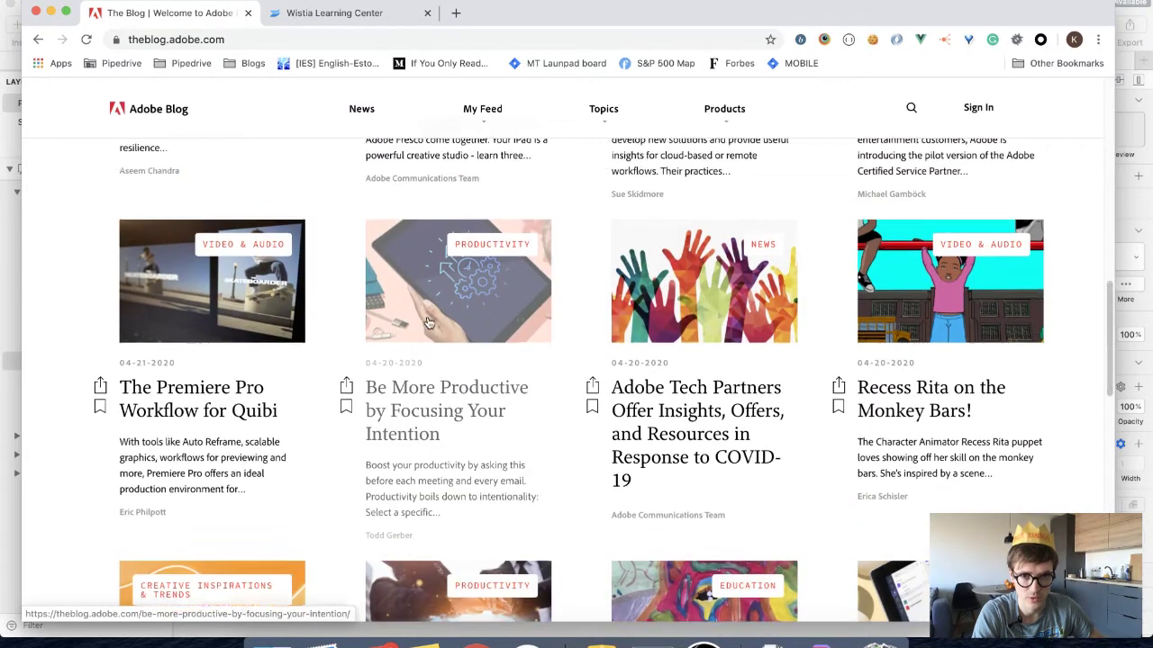
click(364, 109)
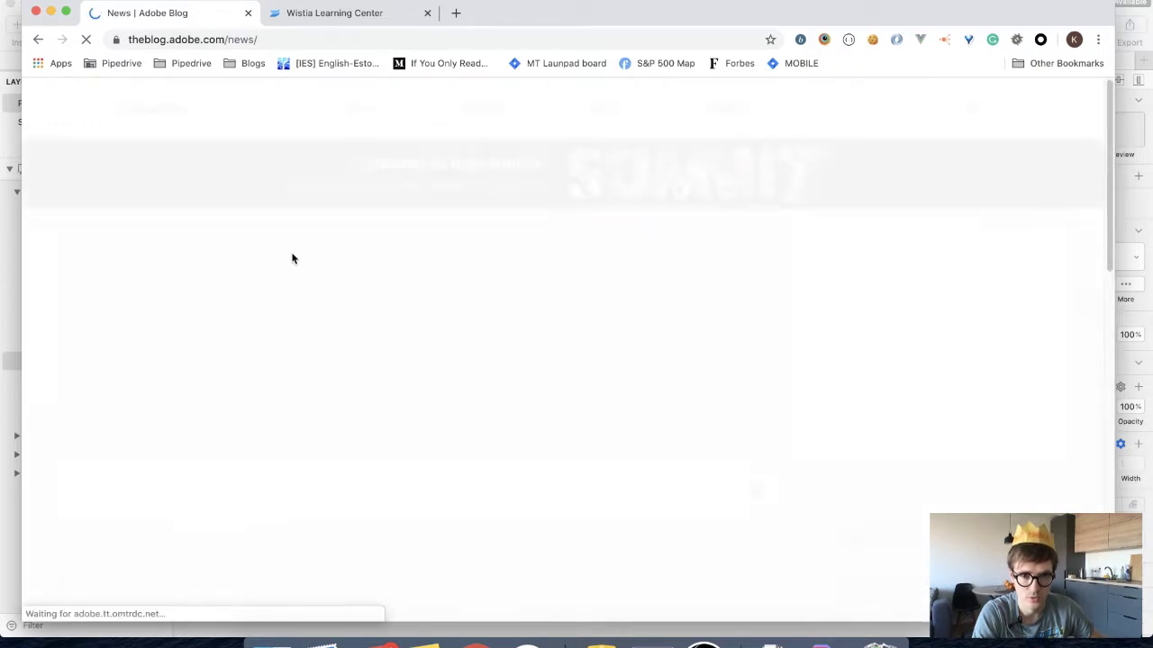
scroll(478, 333, down, 5)
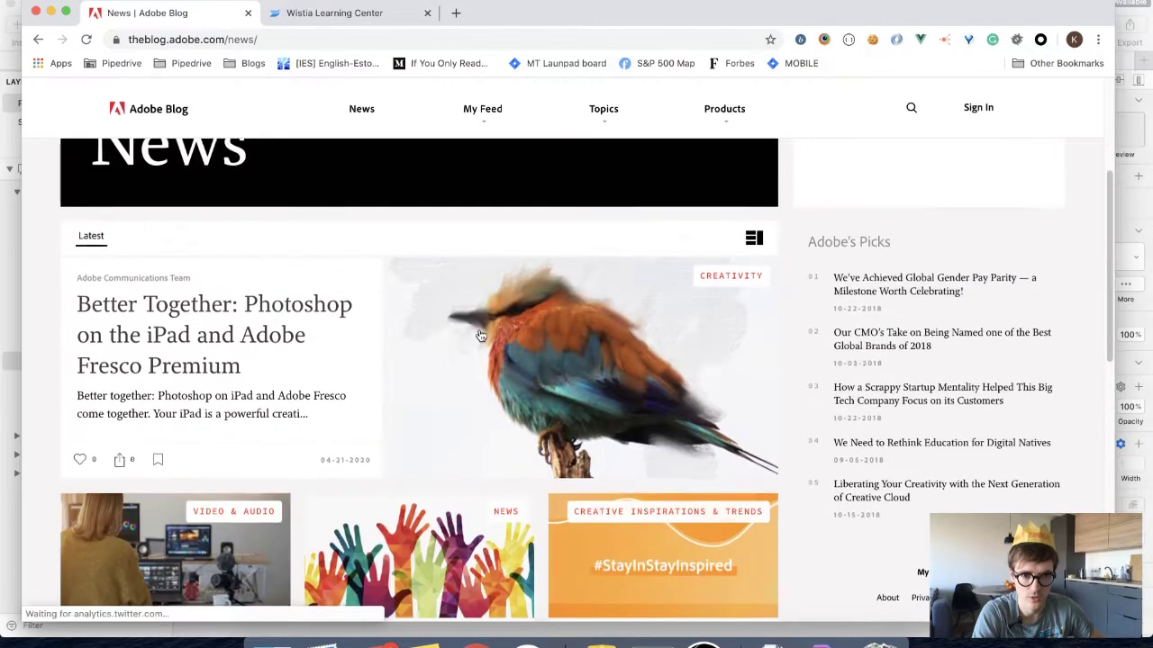
scroll(307, 306, down, 2)
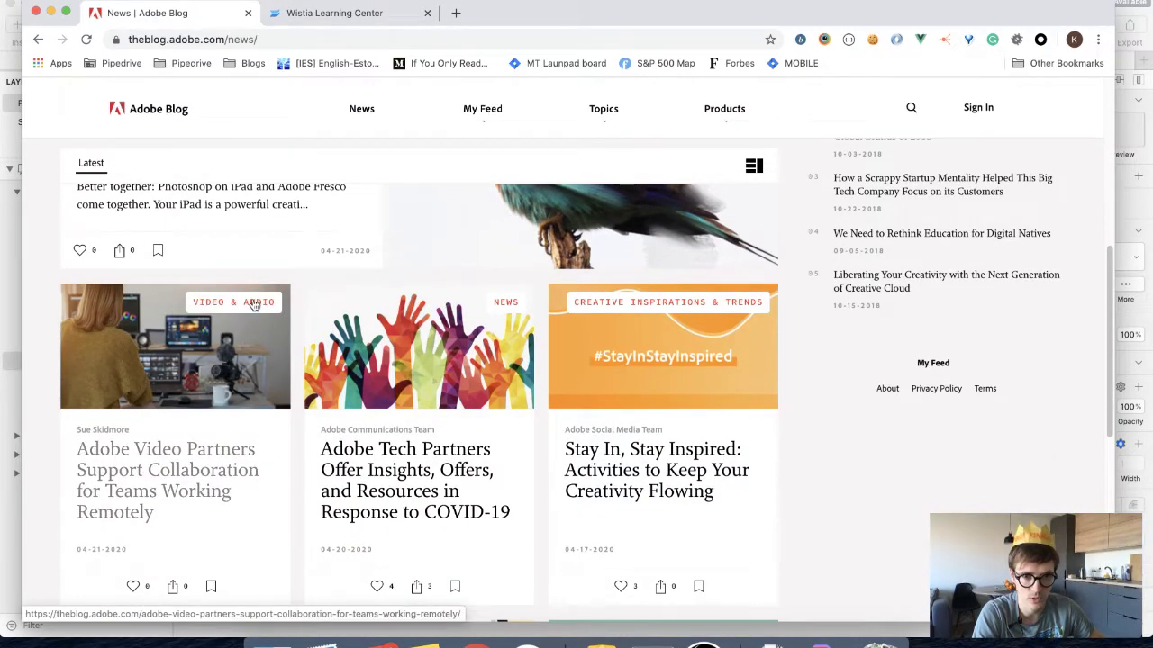
Switch back to Sketch and deselect the image mask in the Featured articles section
key(super+Tab)
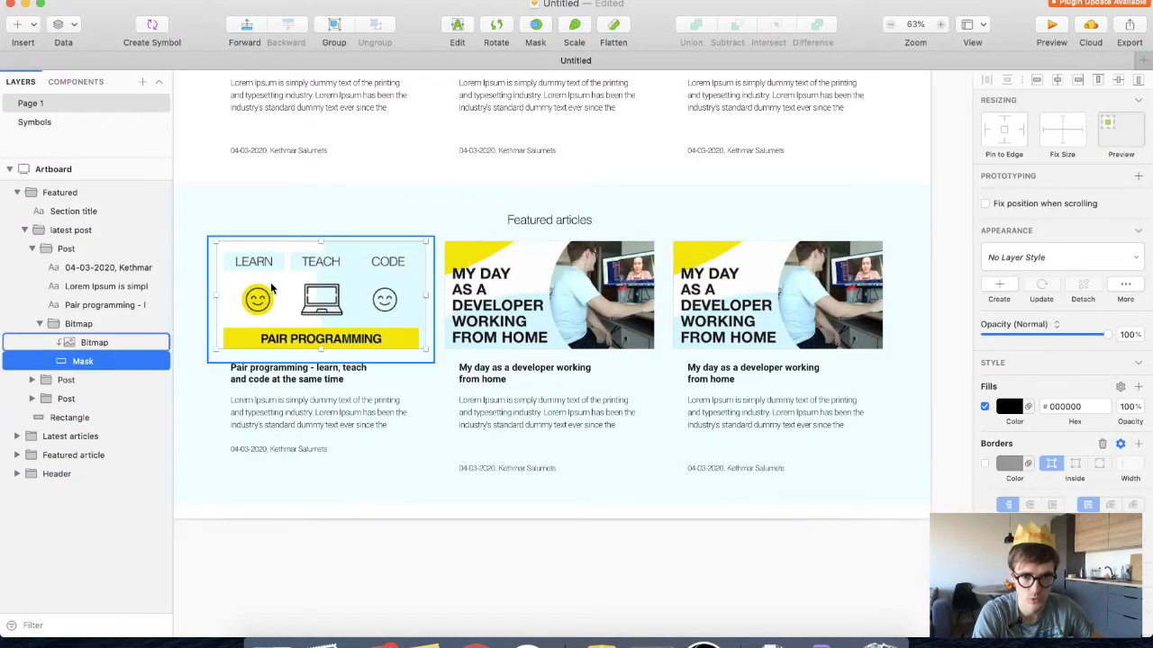
click(224, 238)
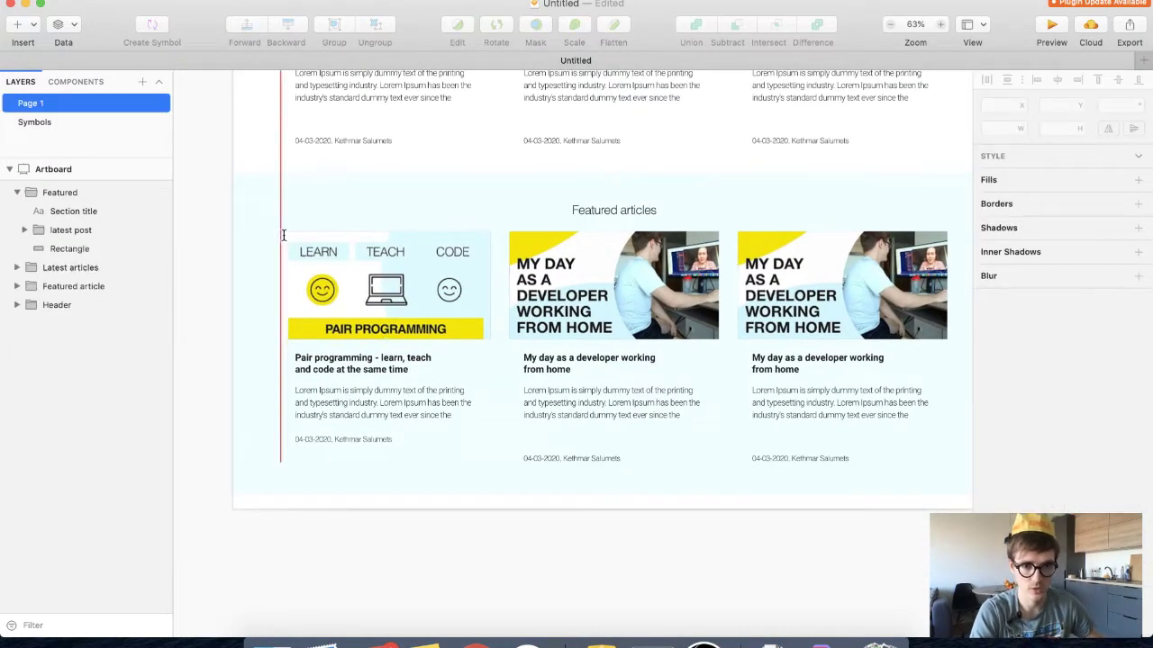
scroll(297, 229, up, 2)
key(r)
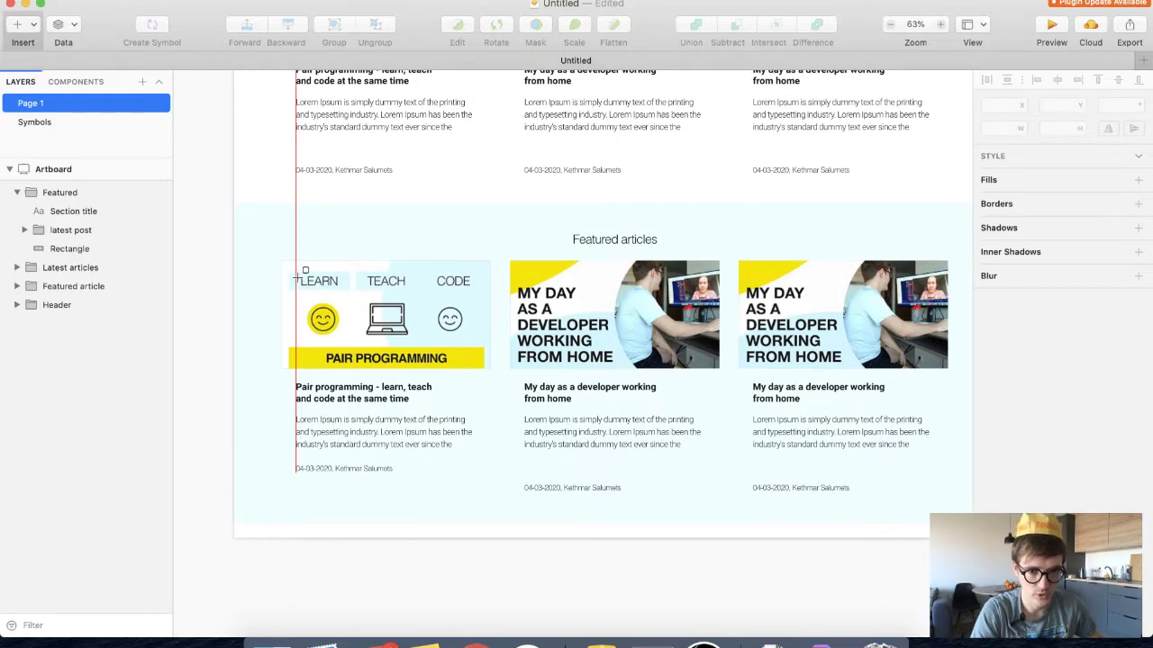
drag(297, 269, 389, 285)
key(super+z)
Draw a rectangle about 208 × 45 just above the Pair programming image, line up its left edge with the image, and fill it white (FFFFFF)
key(r)
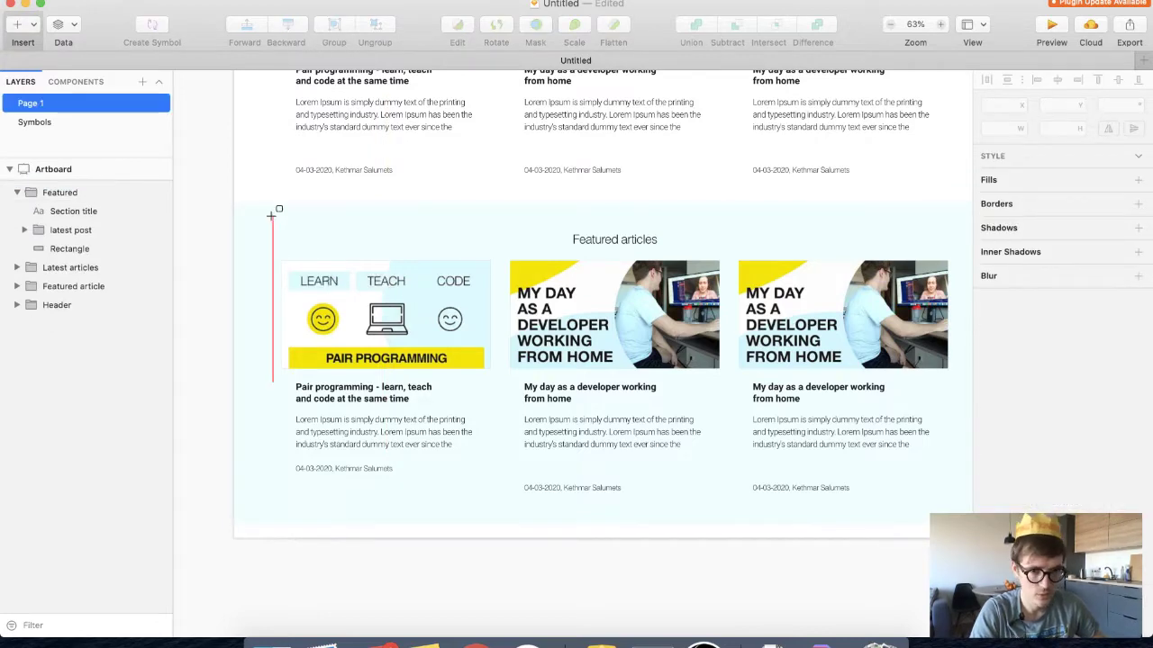
drag(272, 211, 375, 233)
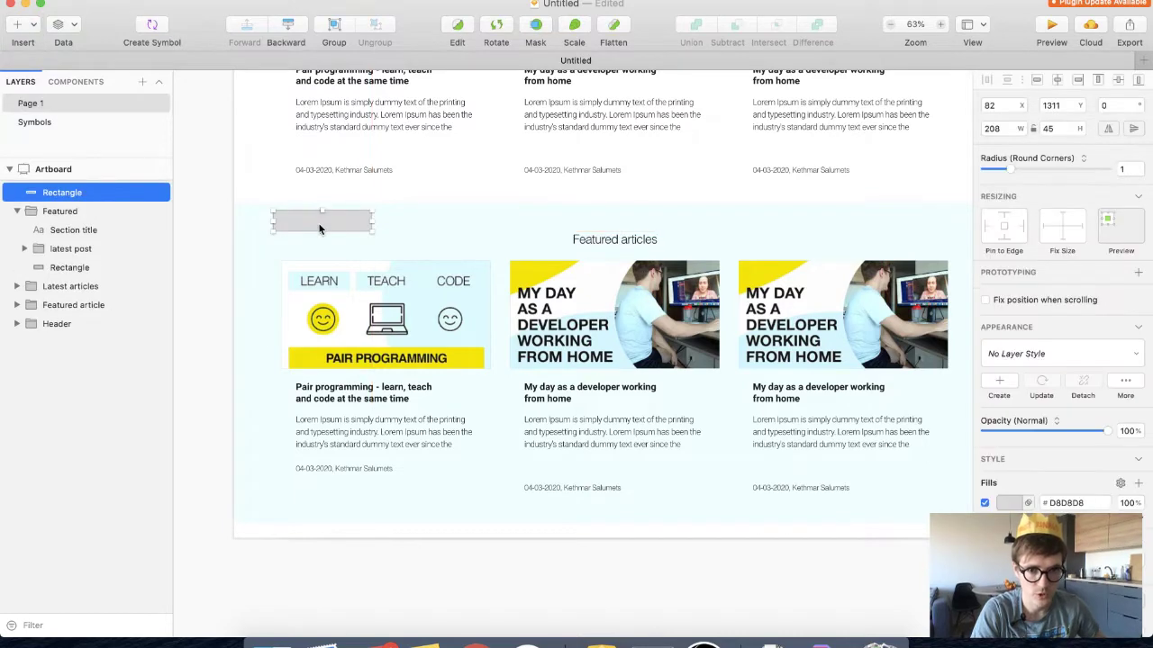
click(17, 210)
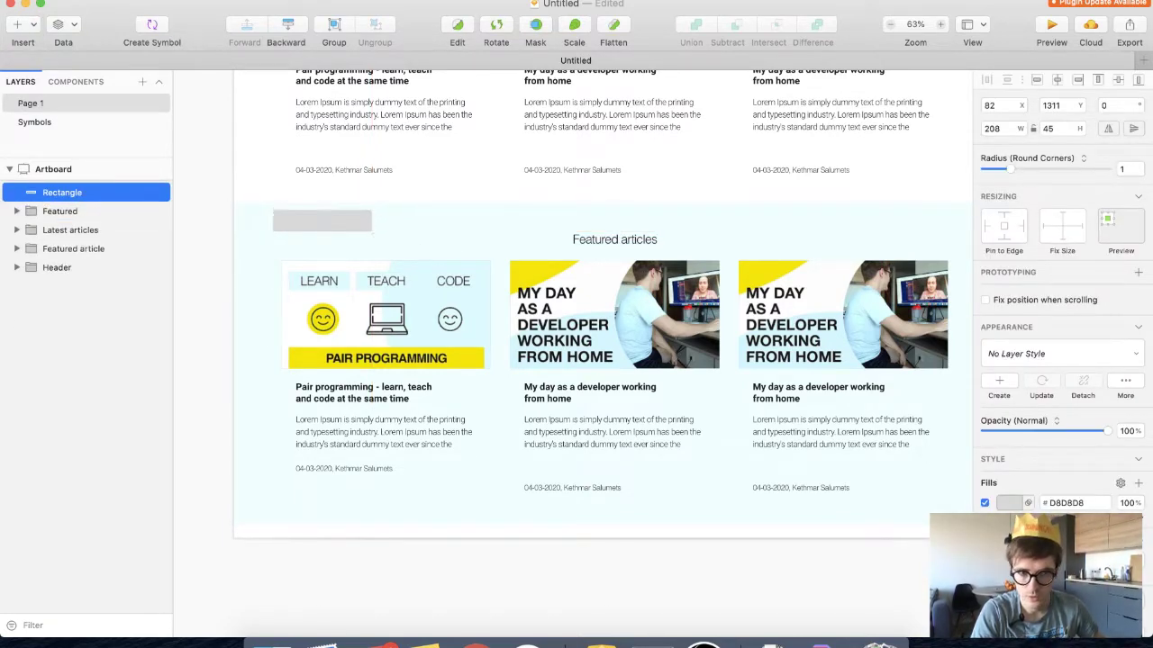
drag(354, 229, 350, 226)
click(1005, 503)
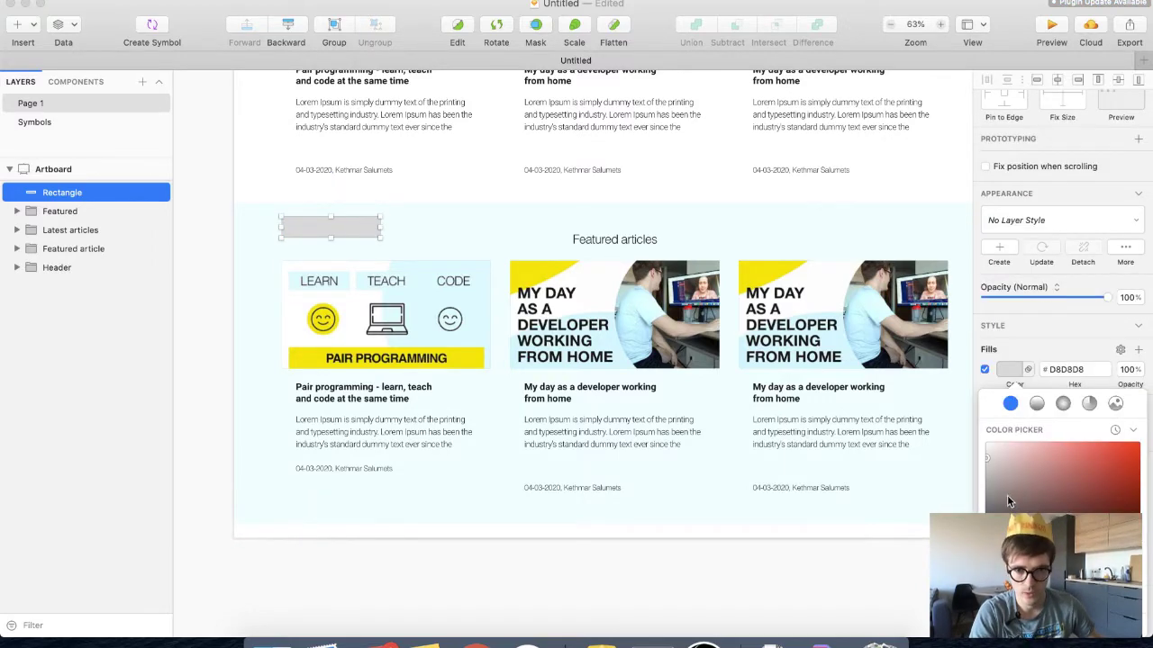
drag(1007, 473, 989, 446)
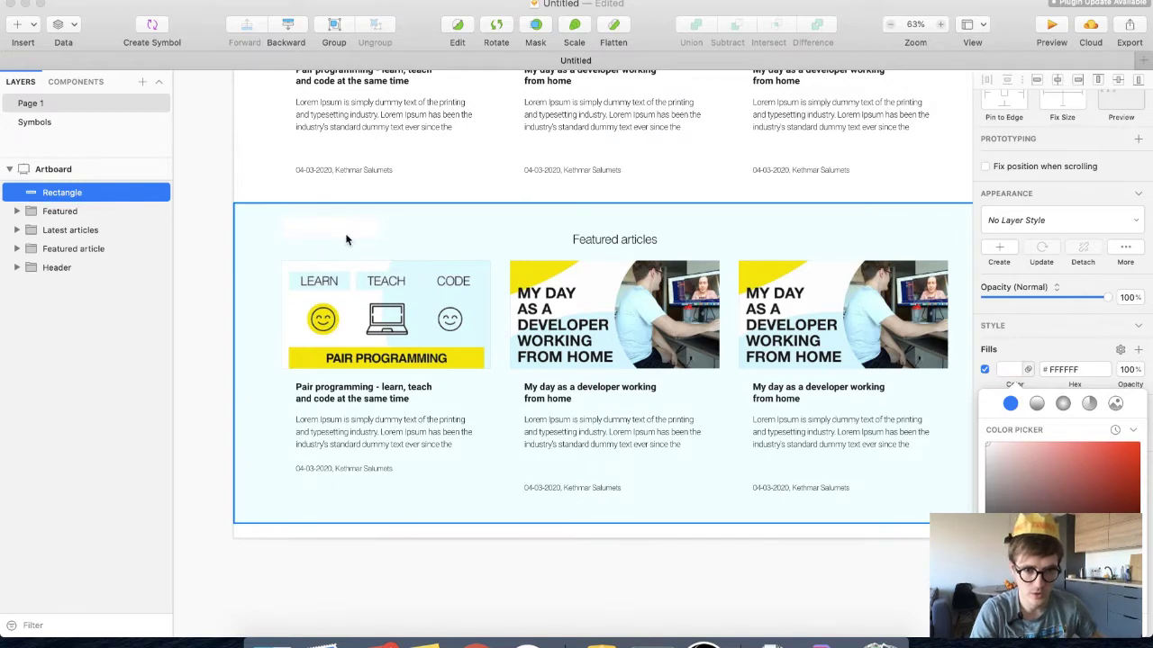
Move the white rectangle onto the Pair programming image's upper part and try a near-black fill (1E1B1B)
drag(313, 226, 327, 280)
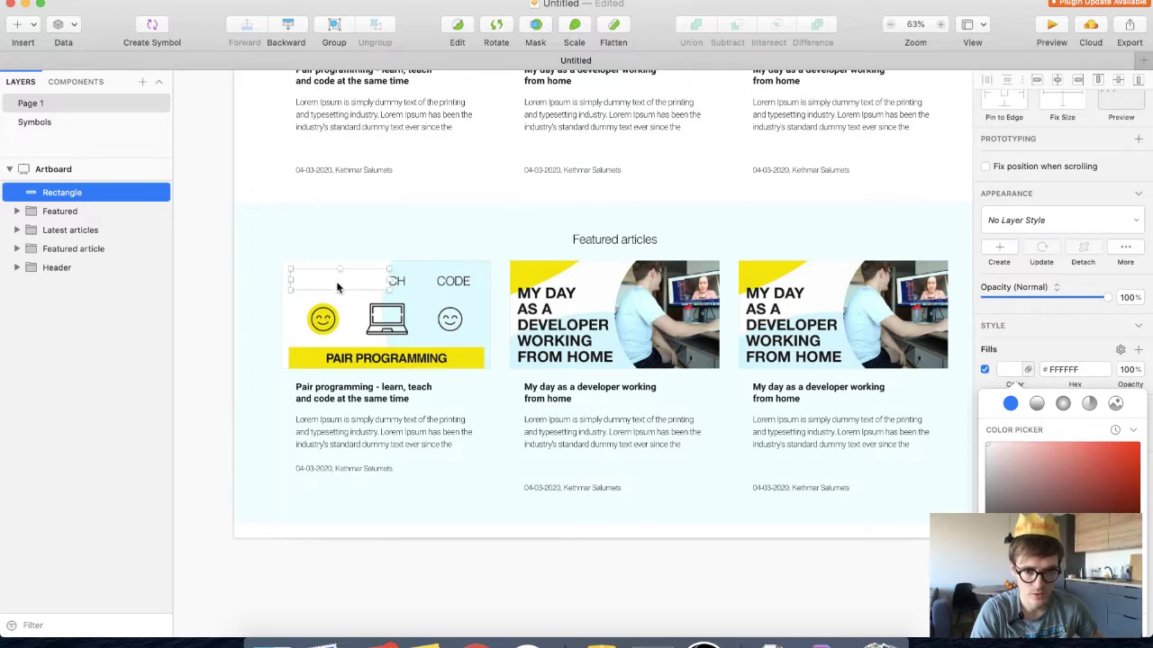
drag(1001, 457, 995, 543)
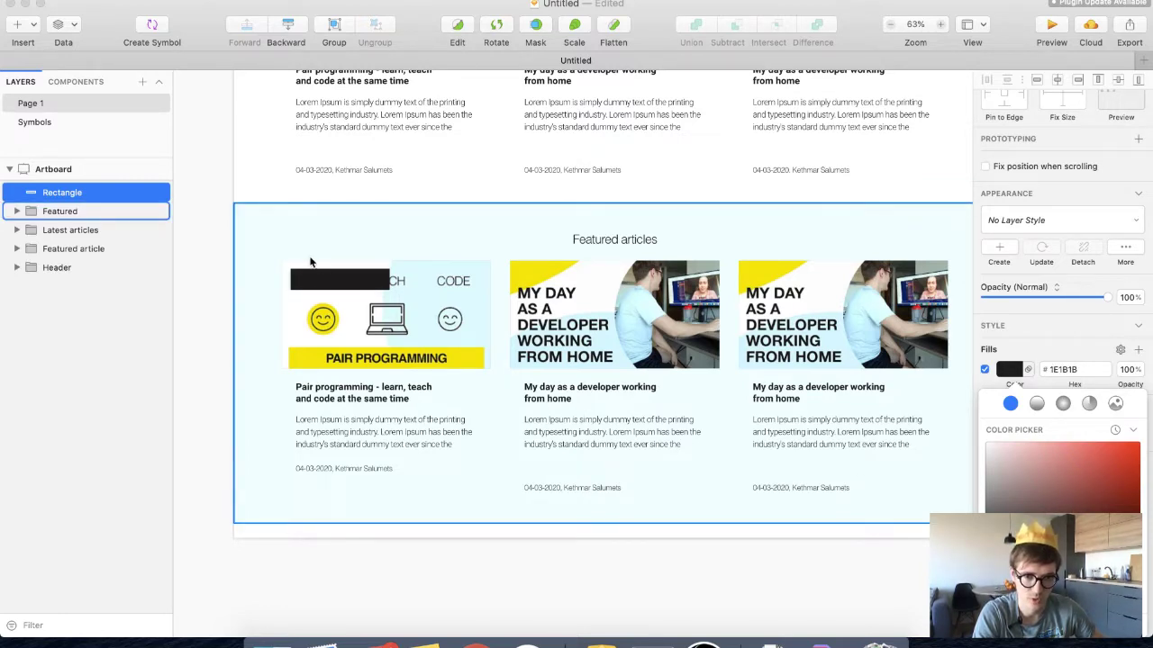
drag(322, 275, 416, 264)
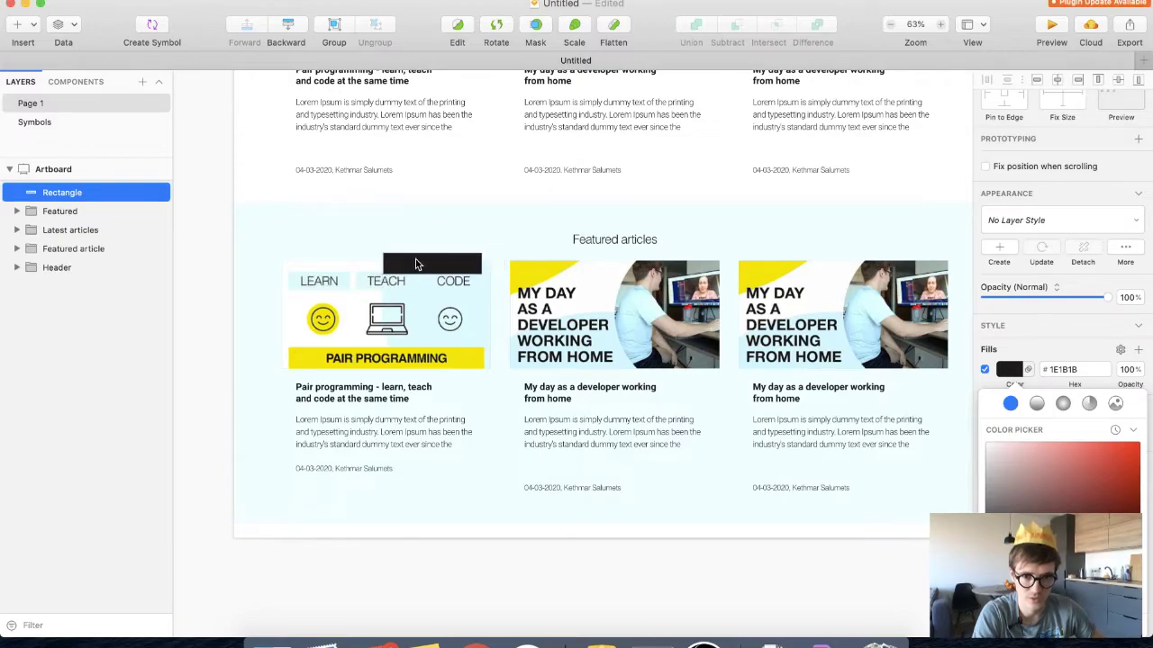
scroll(416, 264, up, 10)
scroll(418, 263, down, 4)
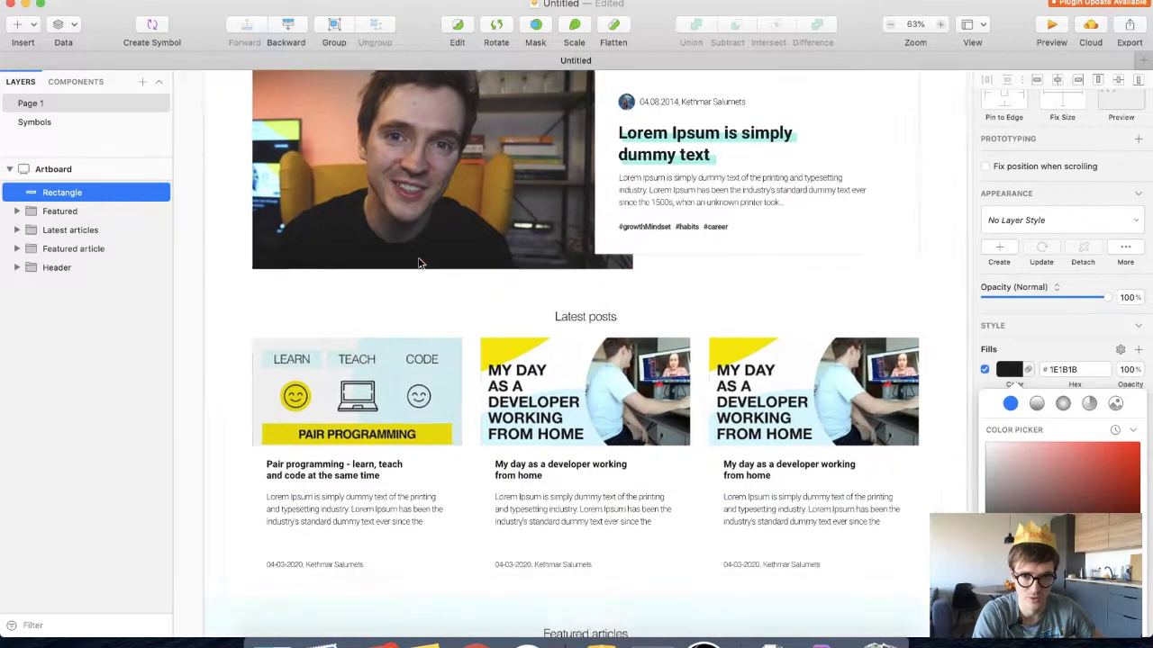
scroll(418, 263, down, 8)
scroll(418, 263, left, 2)
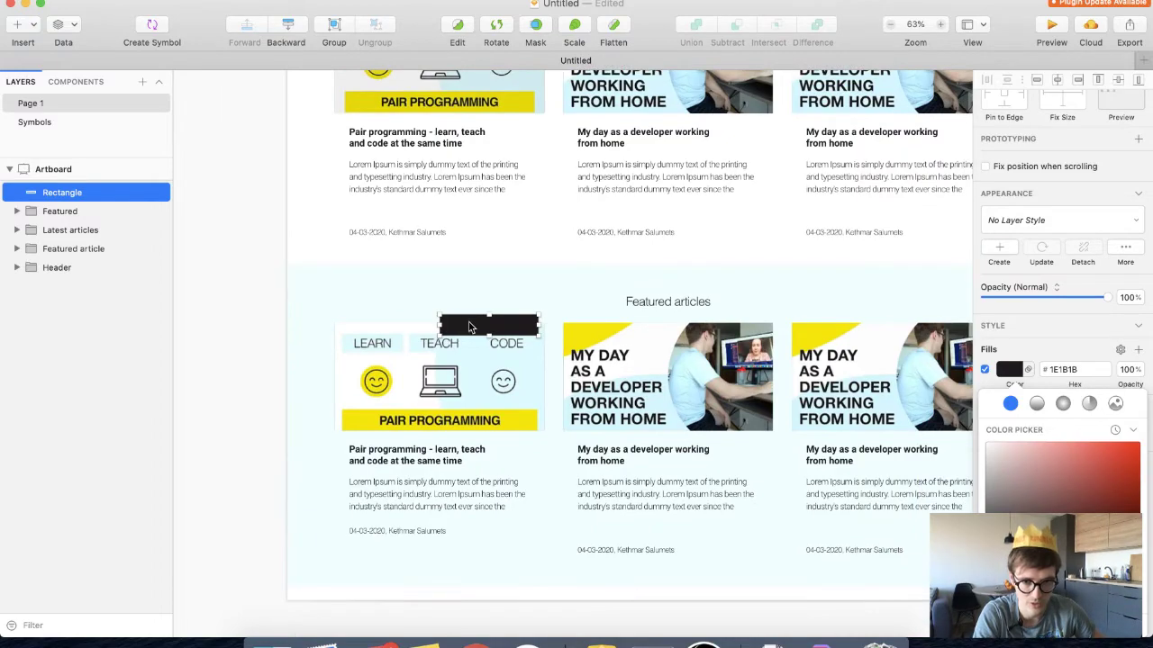
Move the rectangle over the lower edge of the Pair programming image, in line with the article title's left edge, and fill it white (FFFFFF)
drag(468, 326, 467, 427)
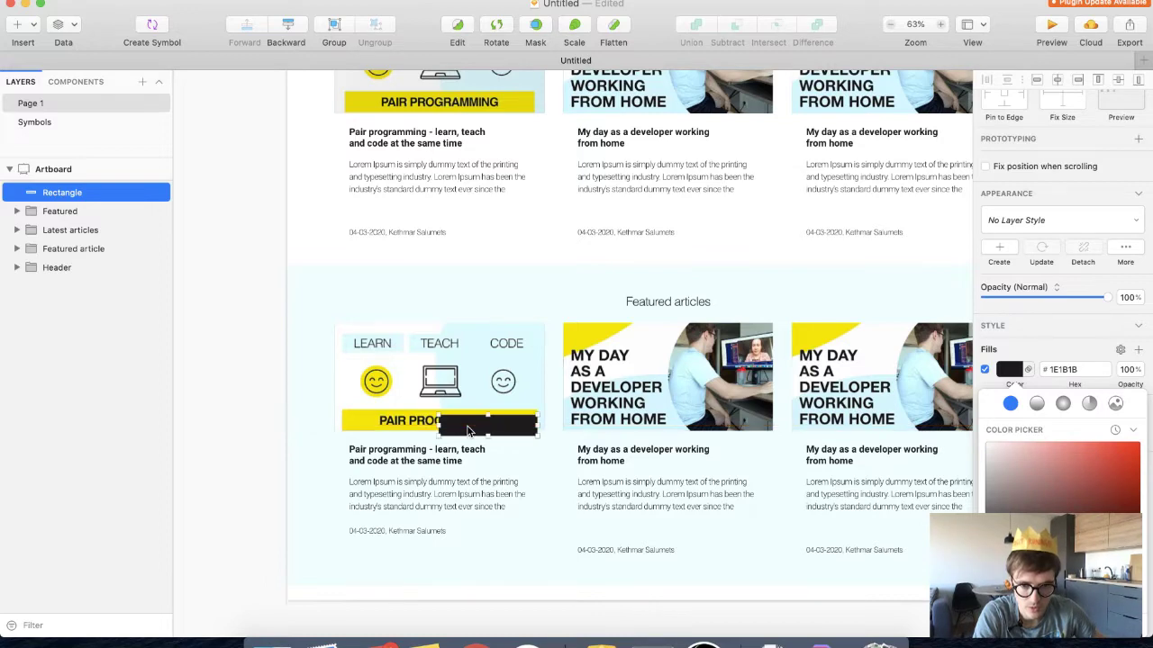
drag(1043, 497, 977, 424)
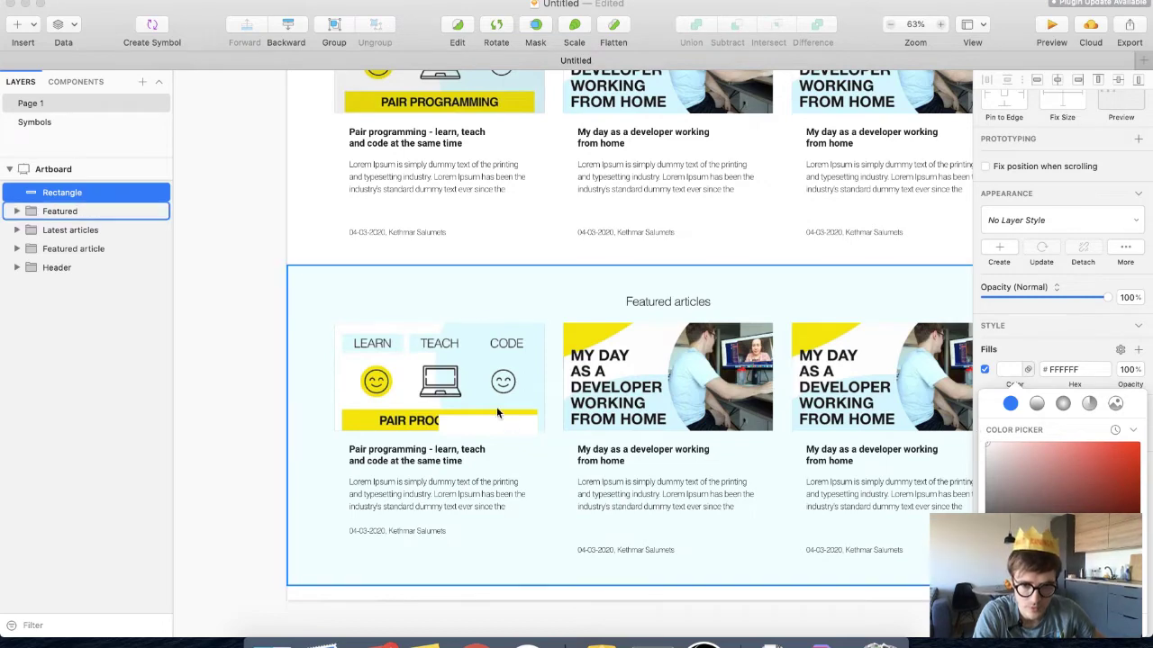
drag(489, 424, 356, 433)
click(295, 407)
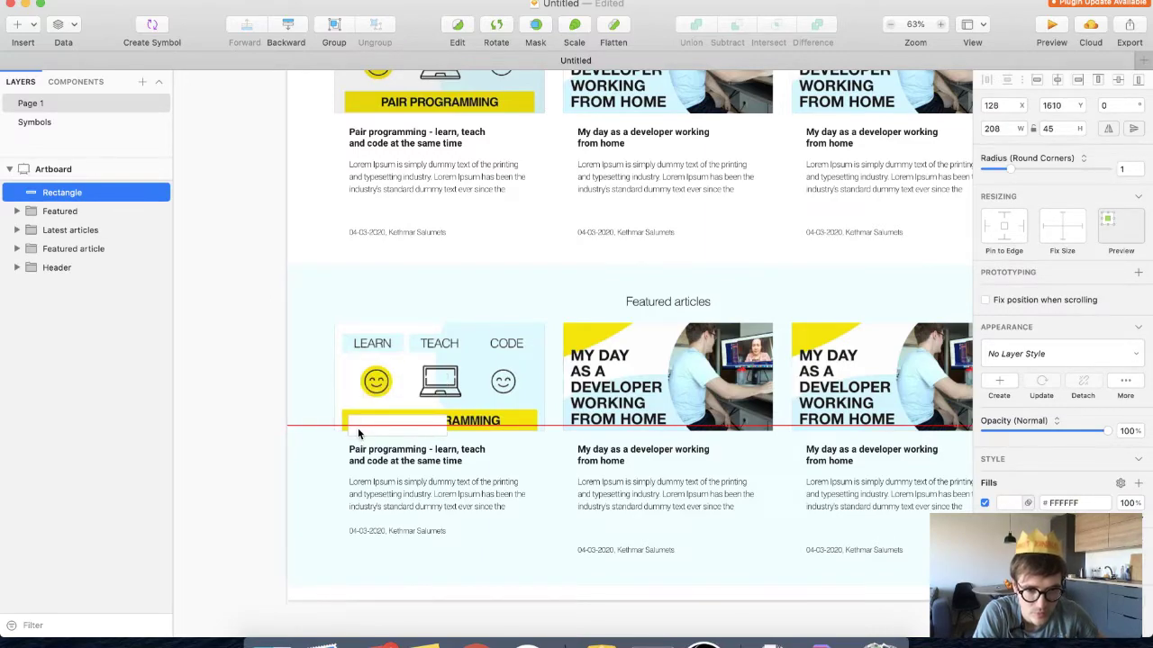
Add a bold text label reading "Growth mindset" at the white rectangle on the Pair programming image
key(t)
click(358, 433)
key(BackSpace)
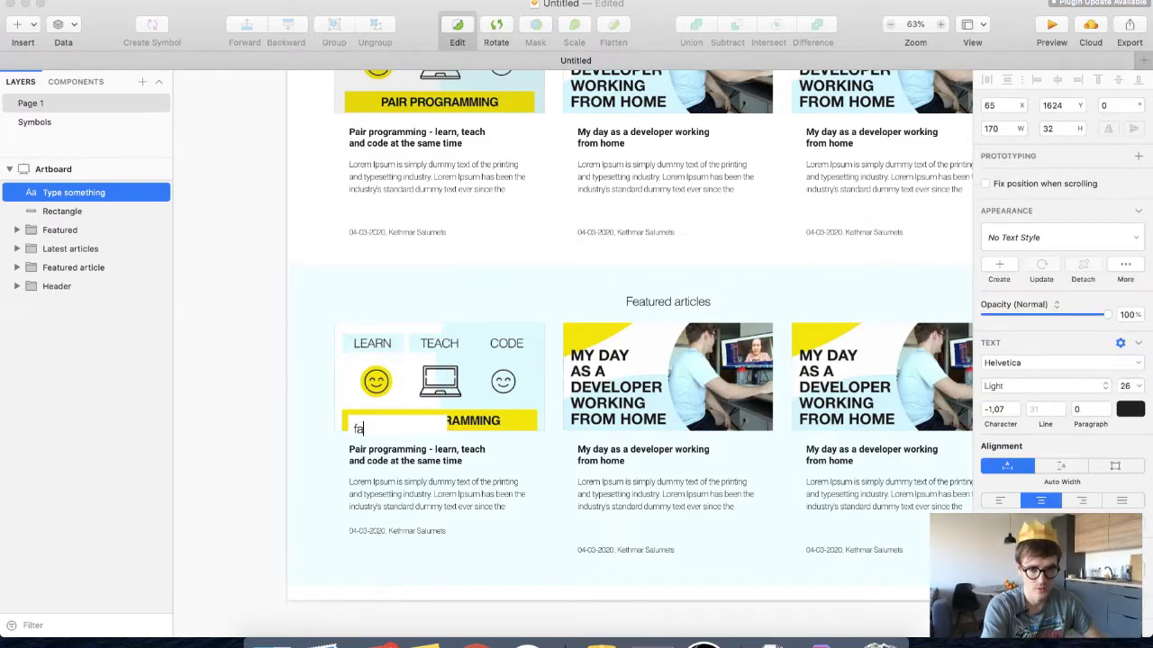
text(Category)
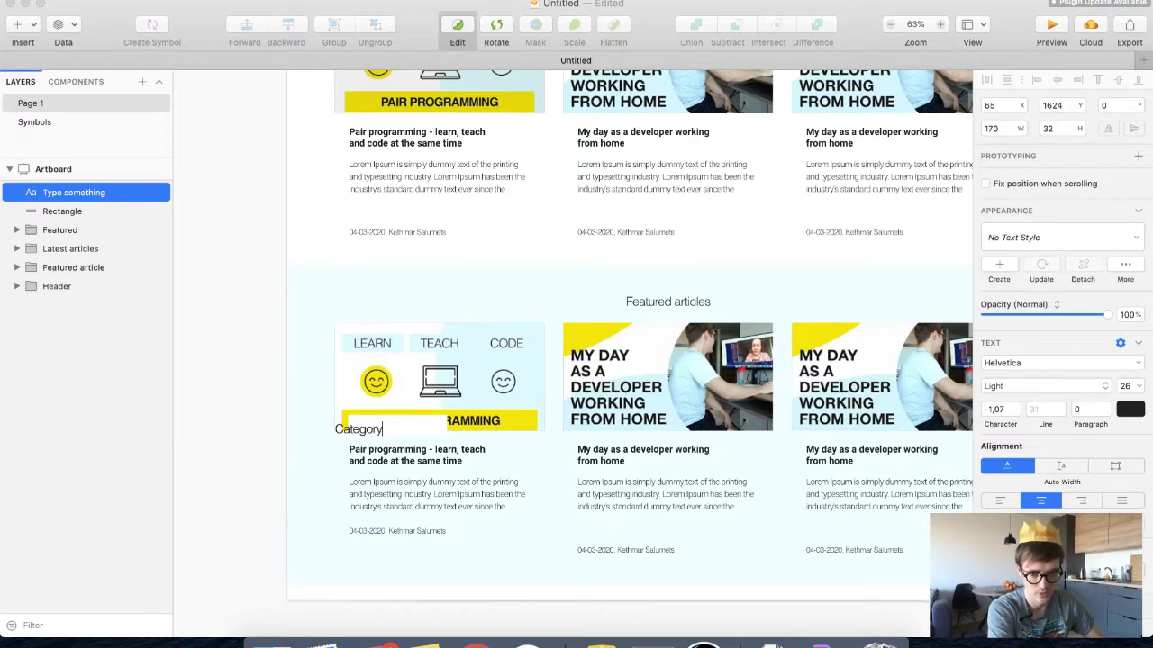
key(super+a)
text(Growth mindset)
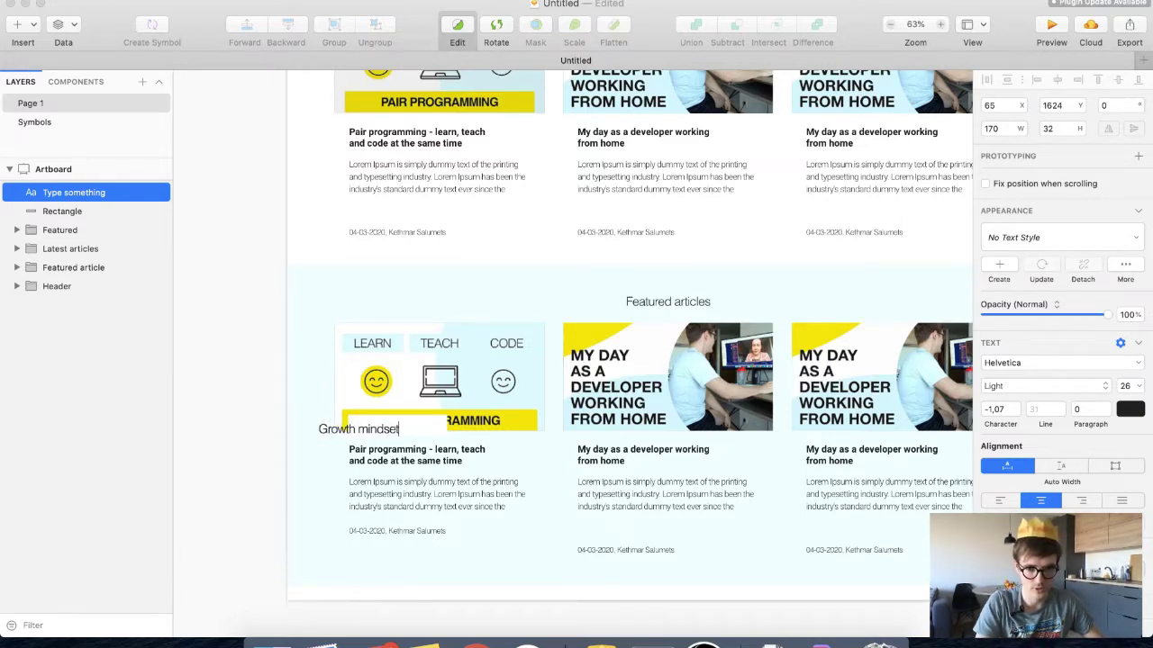
key(super+a)
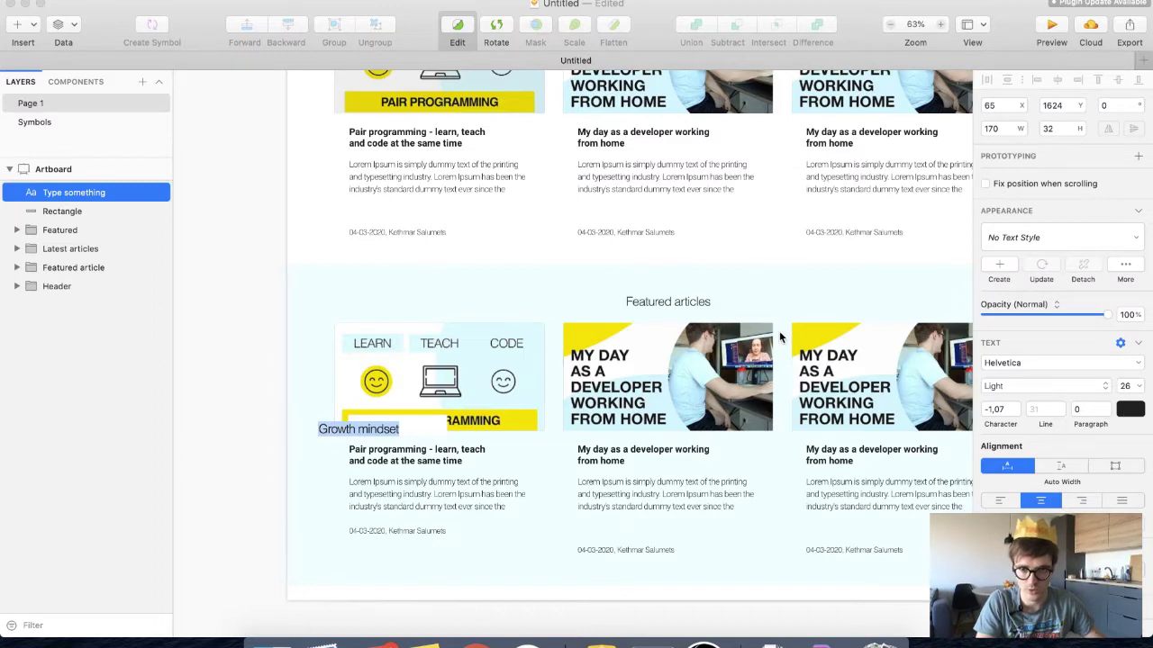
key(super+b)
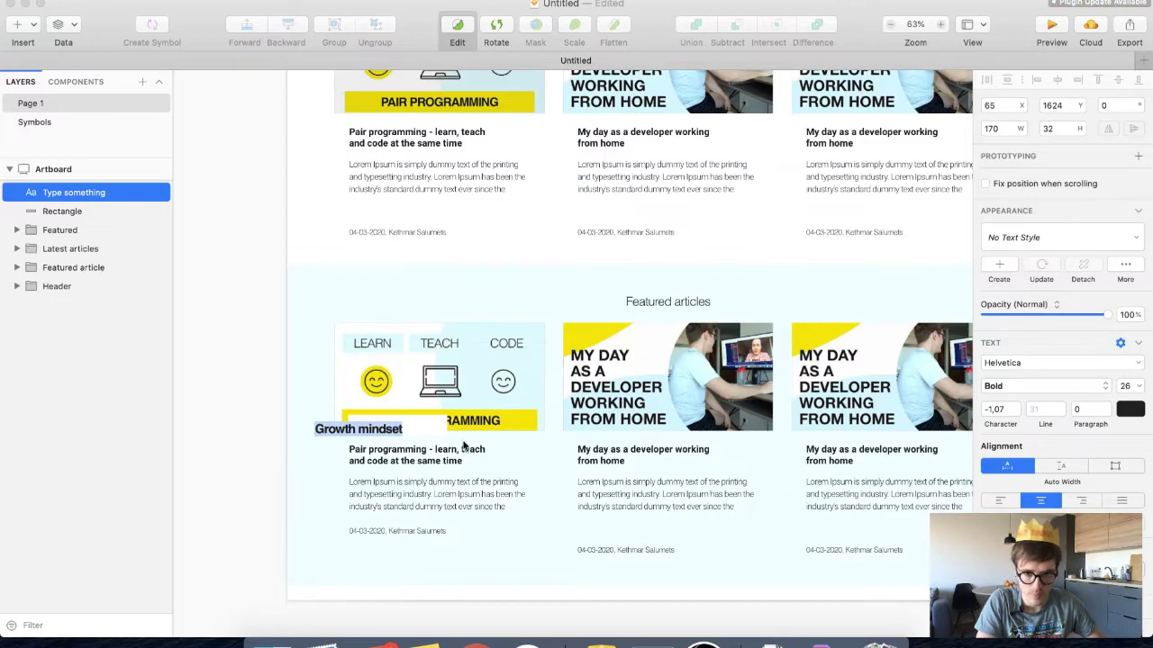
Set the font size of the Growth mindset text to 16
click(1120, 386)
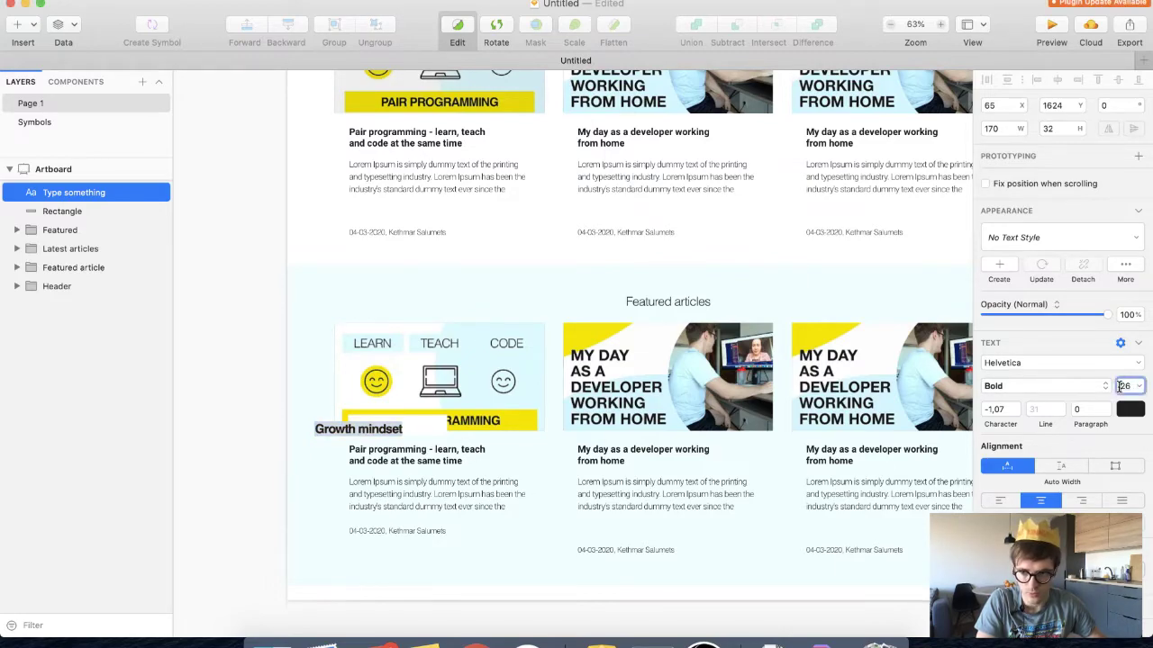
text(16)
key(Return)
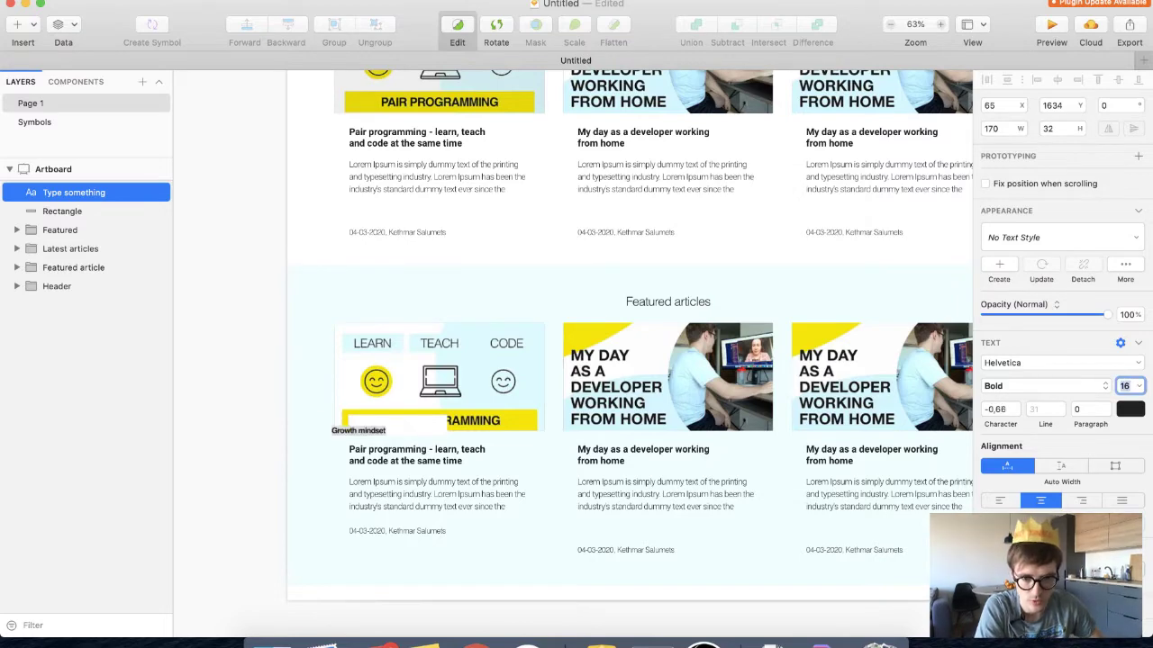
key(Escape)
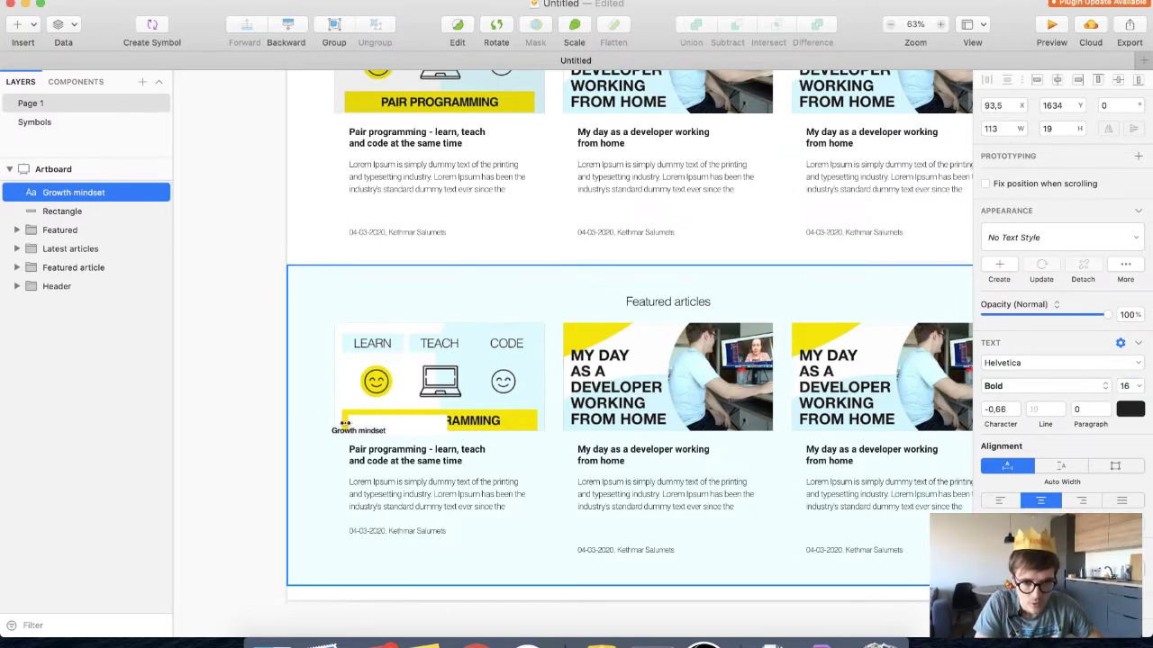
Move the Growth mindset text onto the white rectangle and shift the rectangle to X 100 at the first featured card's edge
drag(335, 433, 351, 431)
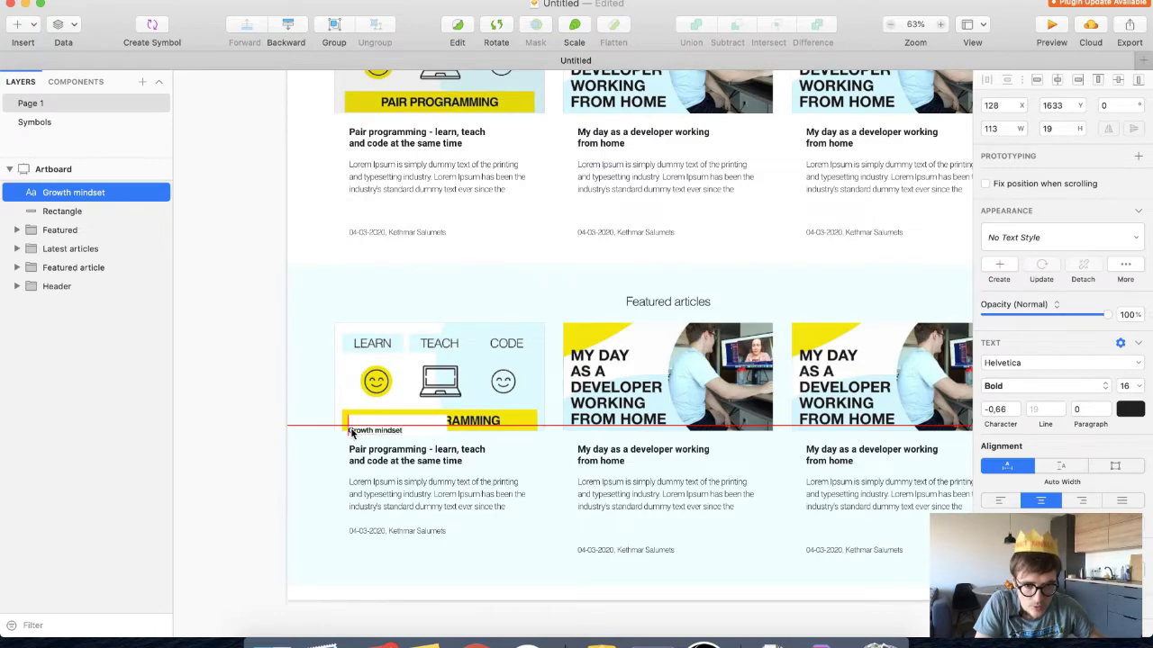
click(431, 425)
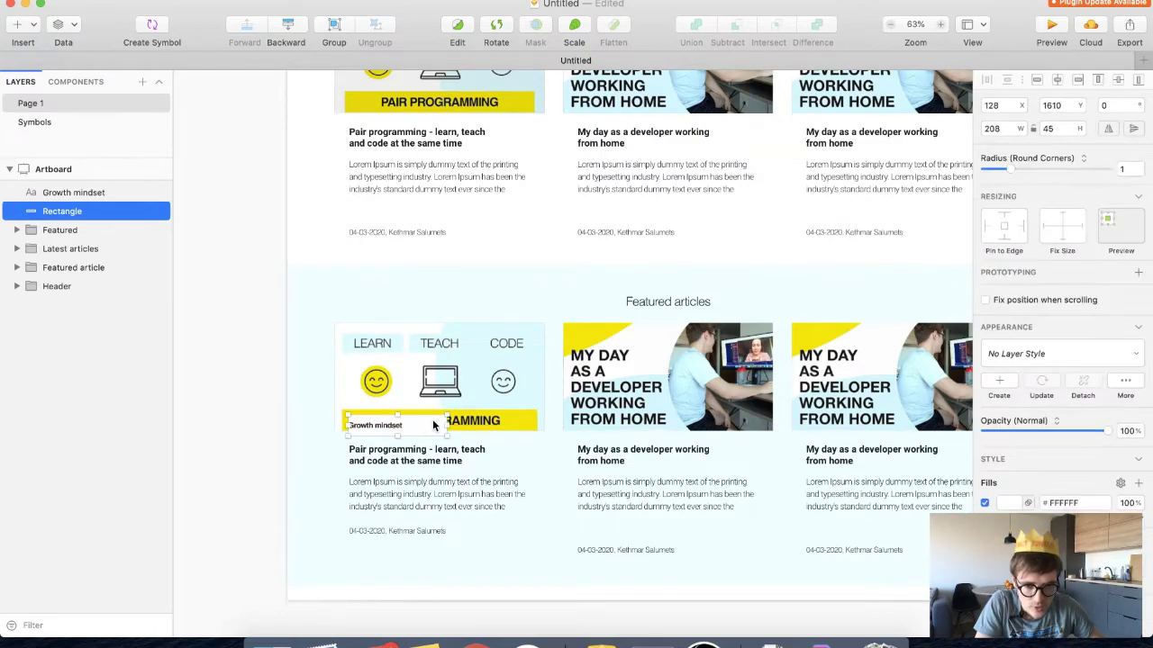
drag(425, 426, 421, 427)
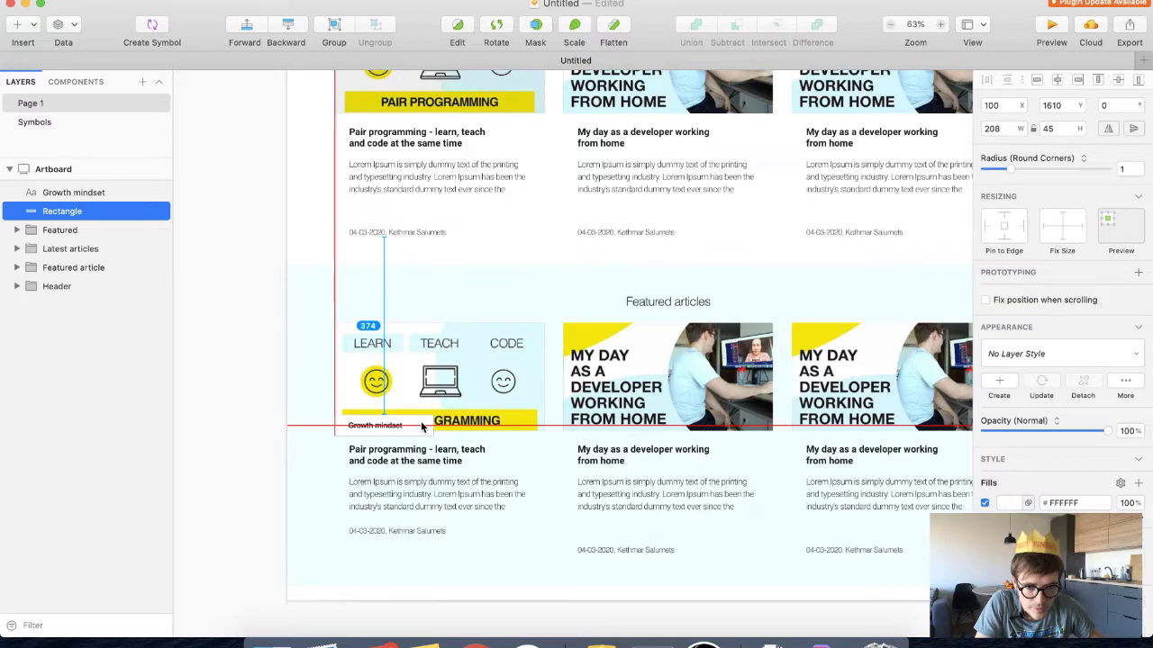
scroll(438, 414, down, 1)
click(190, 409)
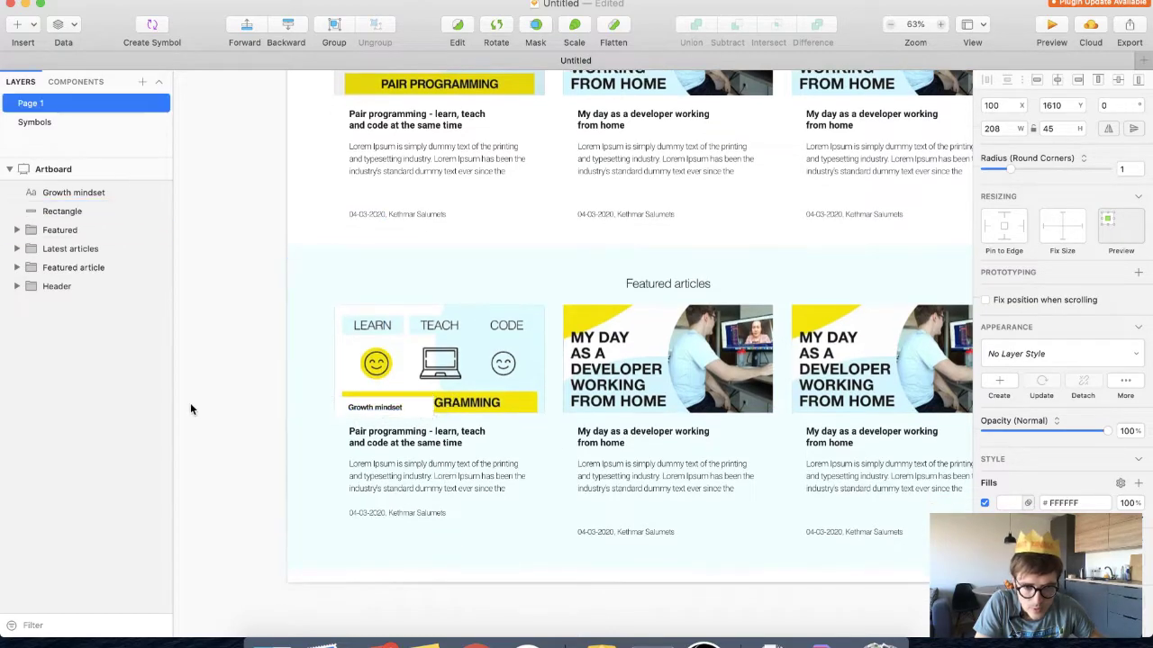
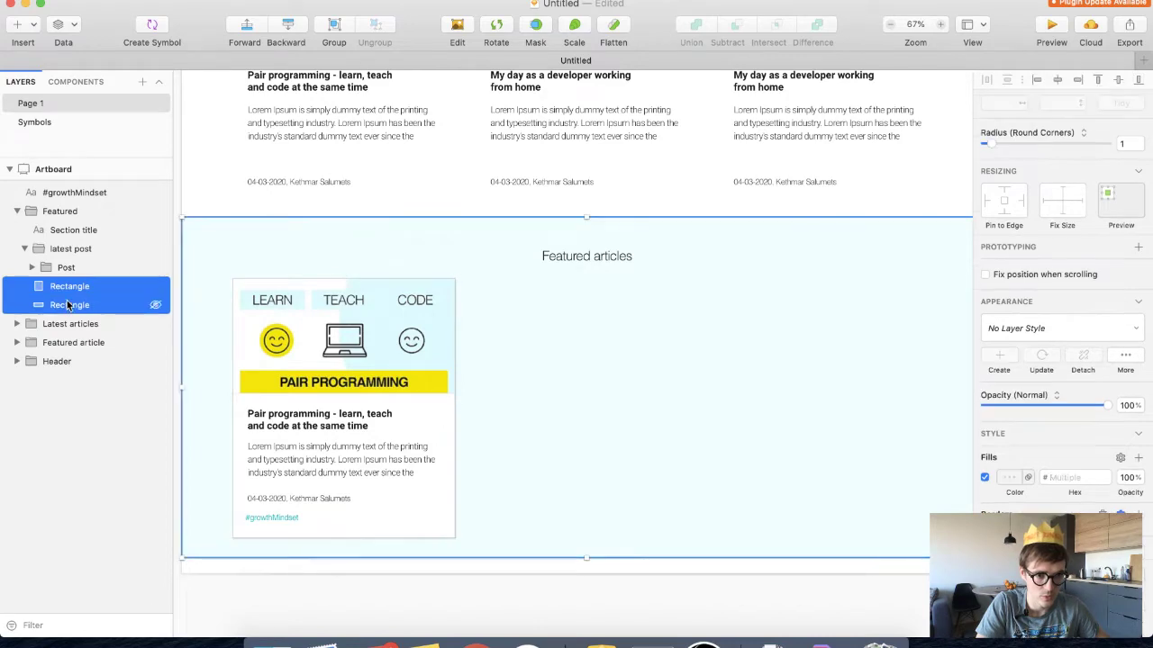
Move the card's background rectangle to the back inside the Post group and show the layout grid
key(Escape)
click(74, 288)
drag(75, 288, 81, 368)
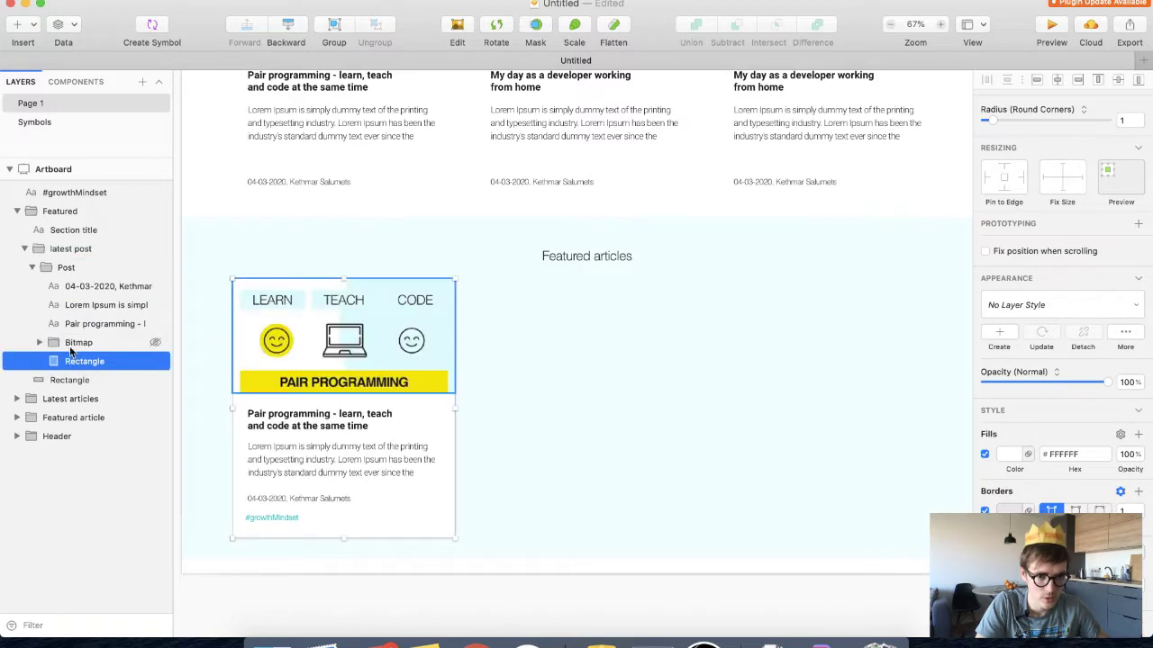
click(31, 267)
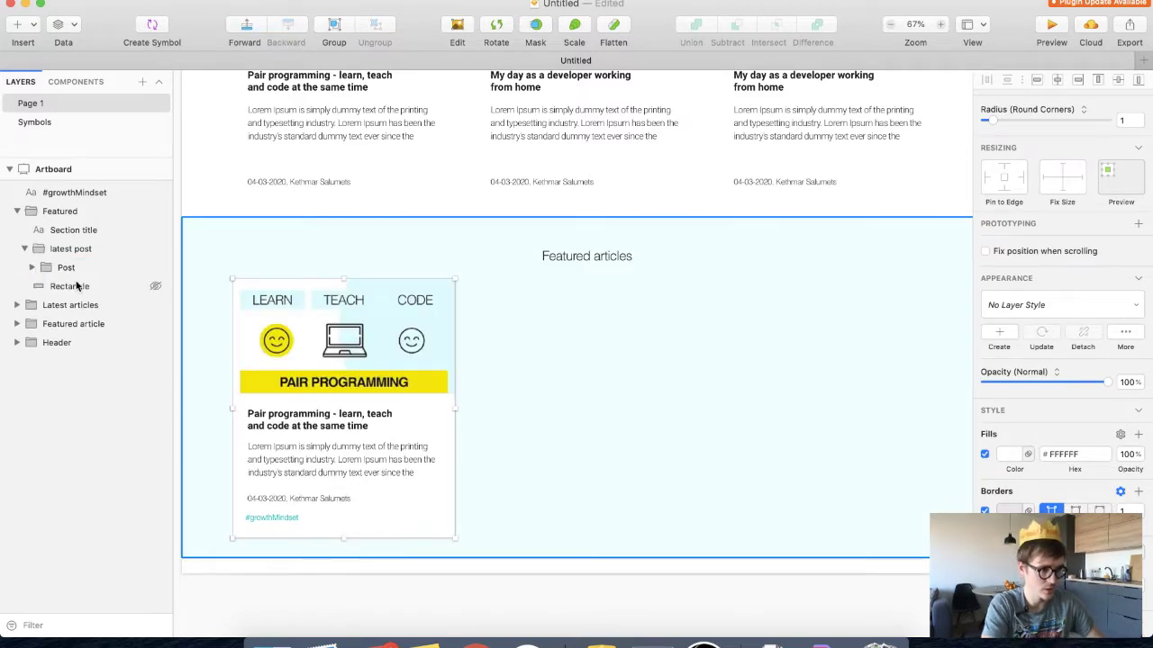
key(ctrl+l)
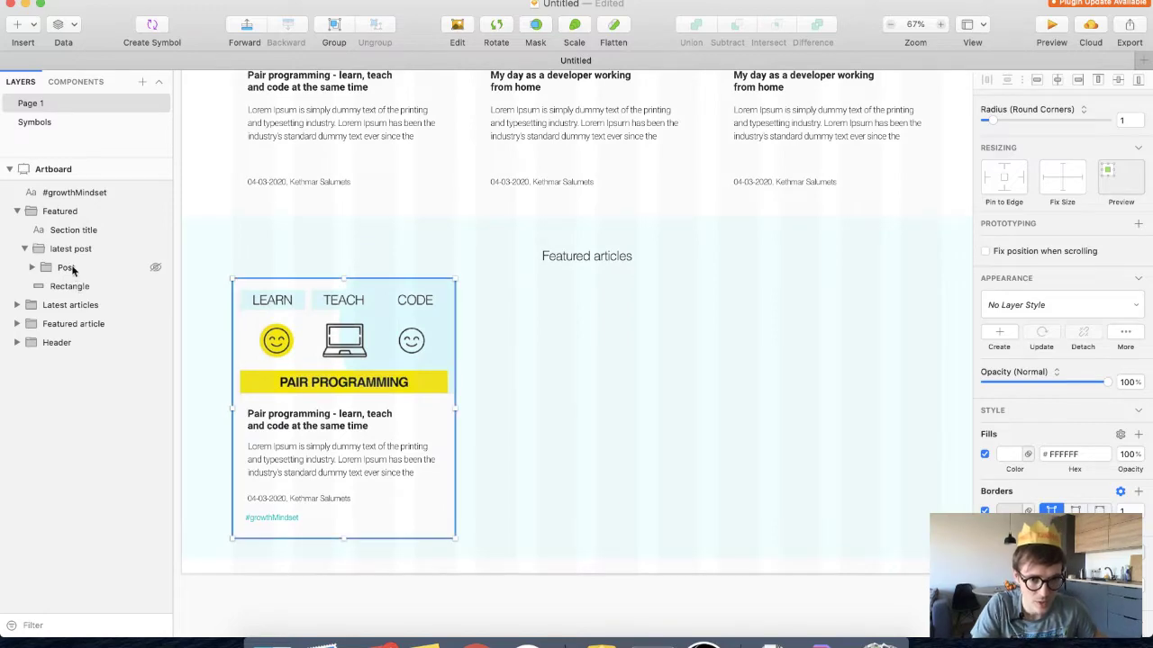
click(66, 267)
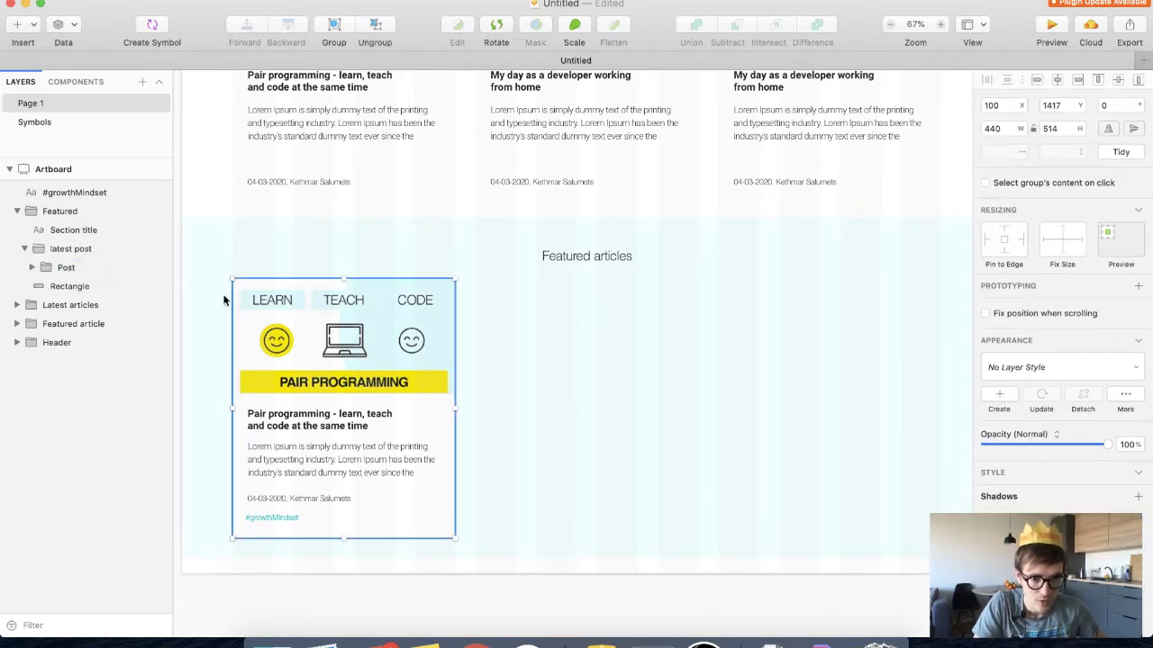
drag(236, 304, 495, 334)
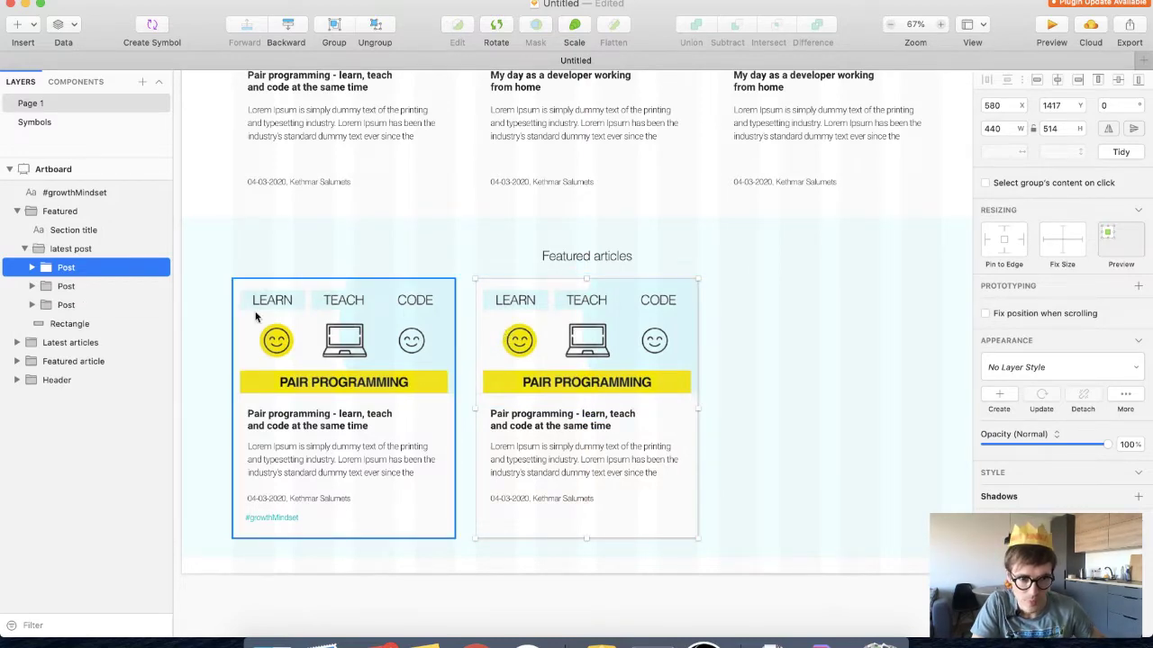
key(Escape)
key(super+z)
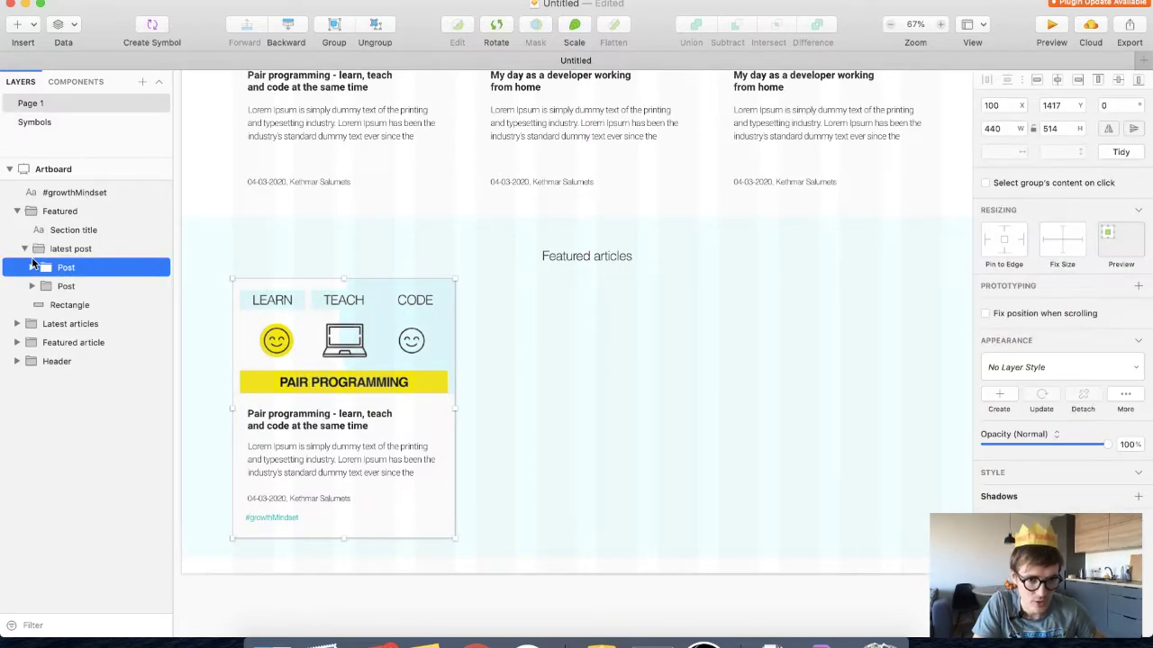
key(super+z)
Move the #growthMindset text layer into the featured card's Post group
click(31, 268)
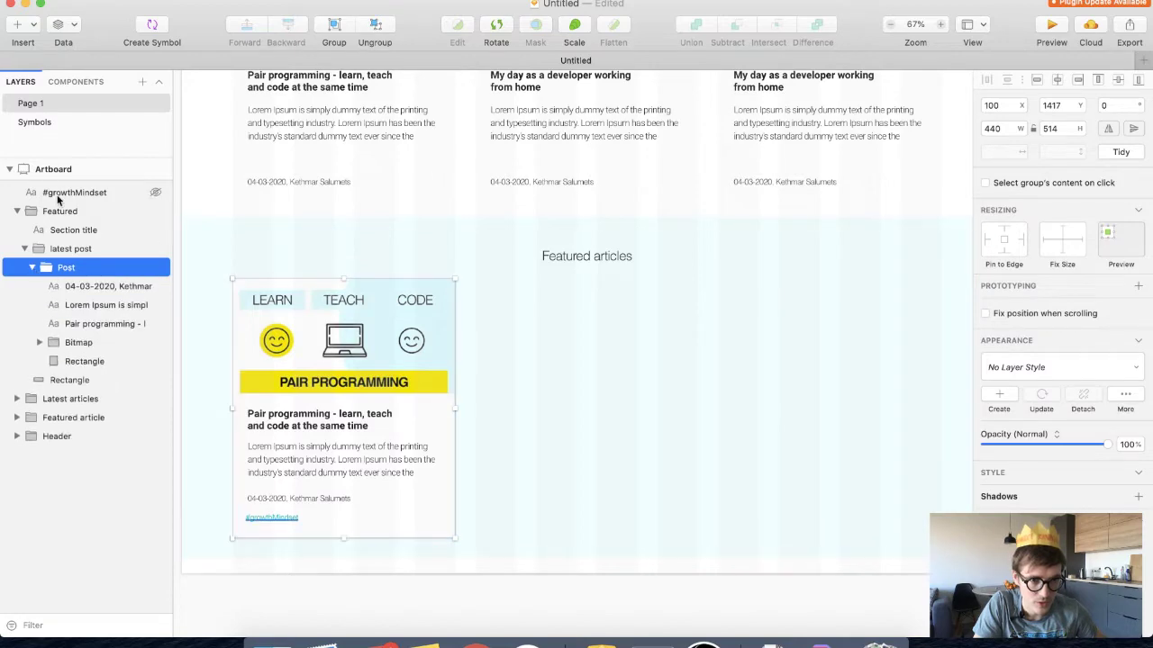
drag(65, 192, 76, 276)
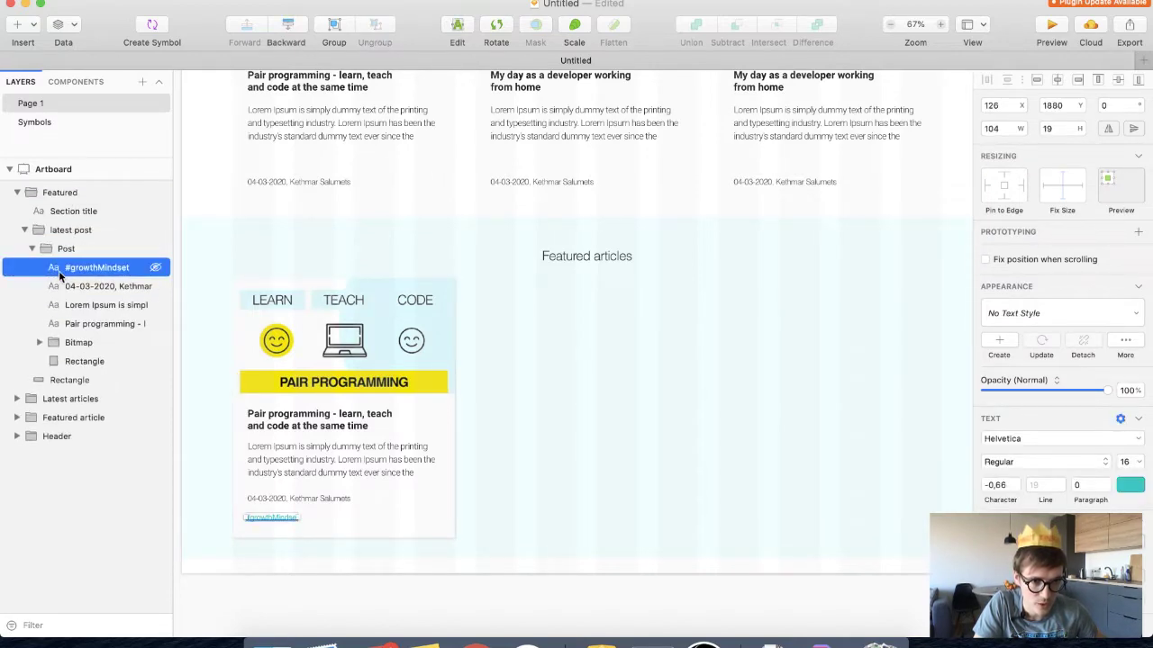
click(33, 249)
Duplicate the featured Post card twice, placing the copies in a row at X 580 and X 1060
click(56, 252)
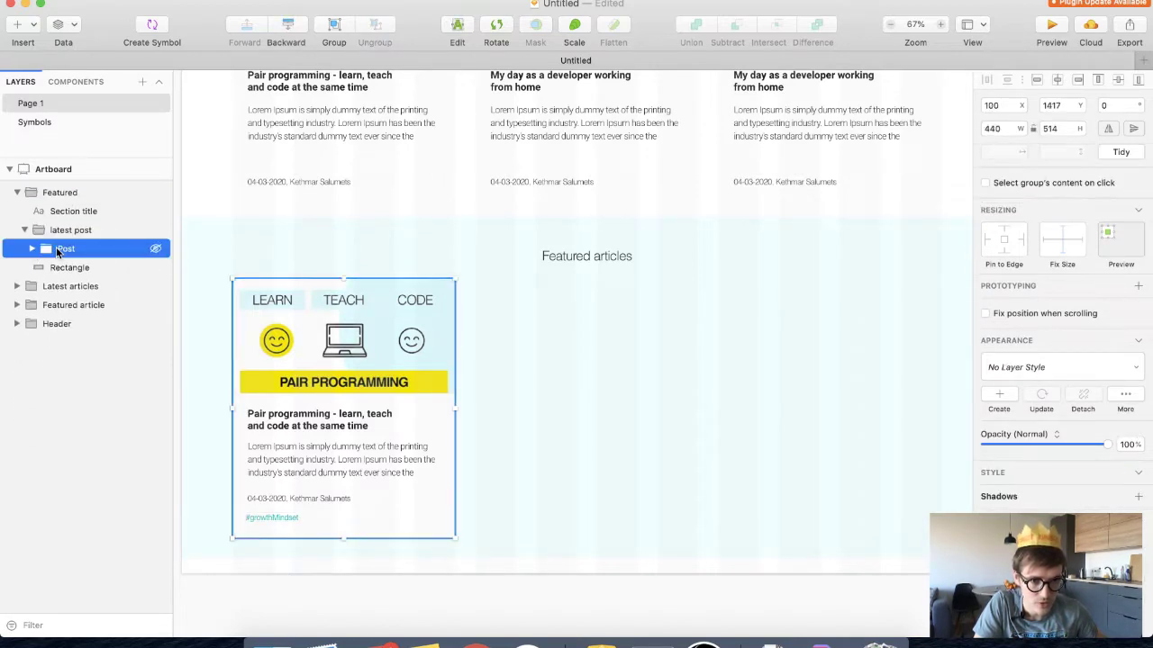
key(super+d)
drag(301, 339, 539, 346)
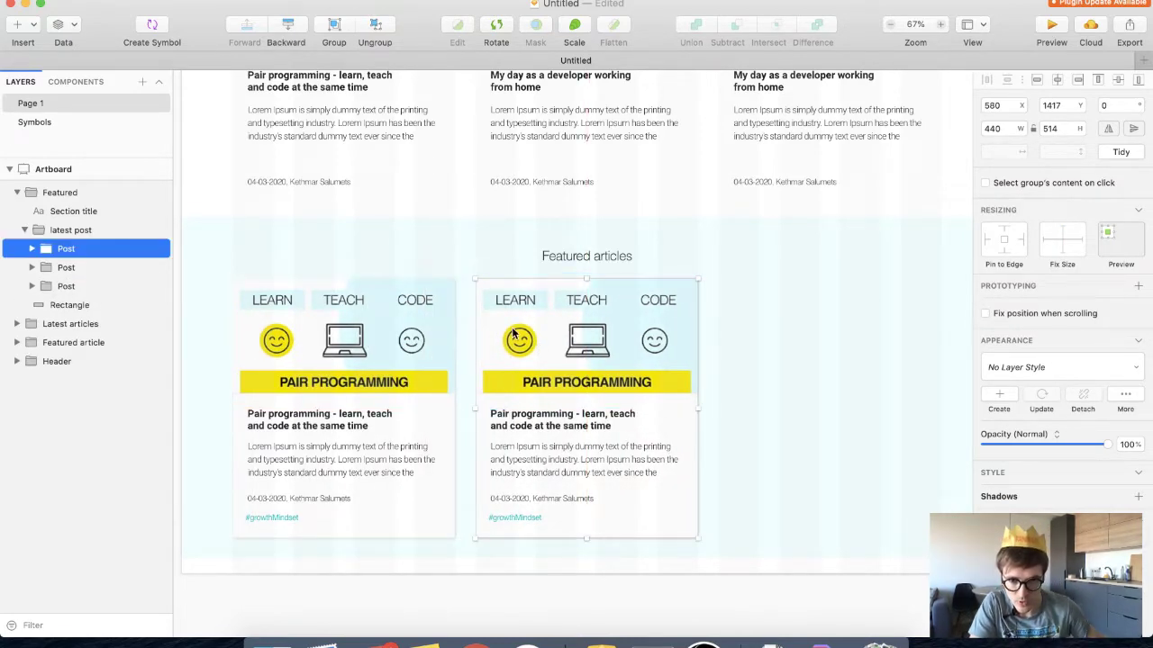
key(super+d)
drag(797, 348, 761, 347)
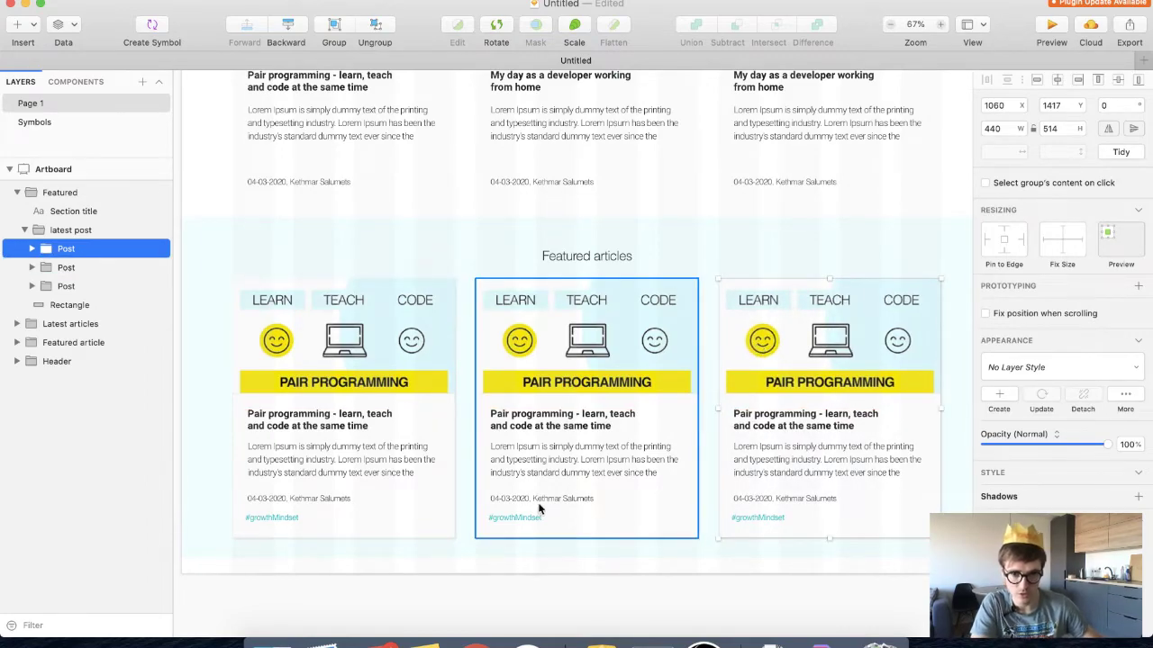
Look up the text colour of the #habits tag in the main article beside the large photo
scroll(740, 172, up, 10)
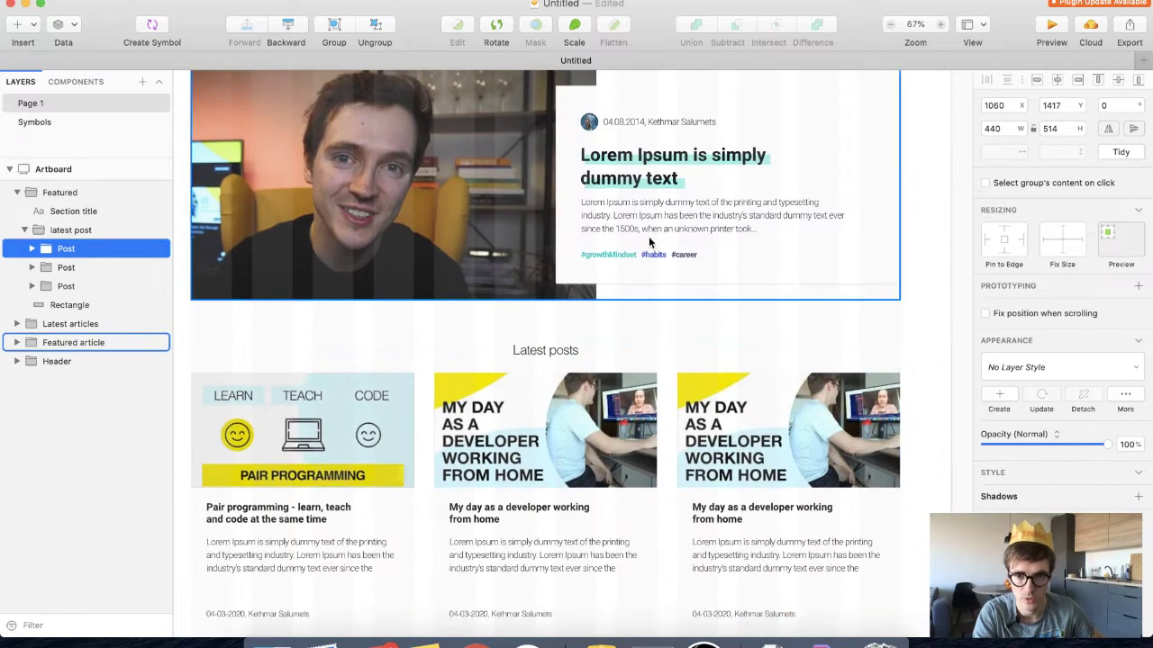
double_click(649, 258)
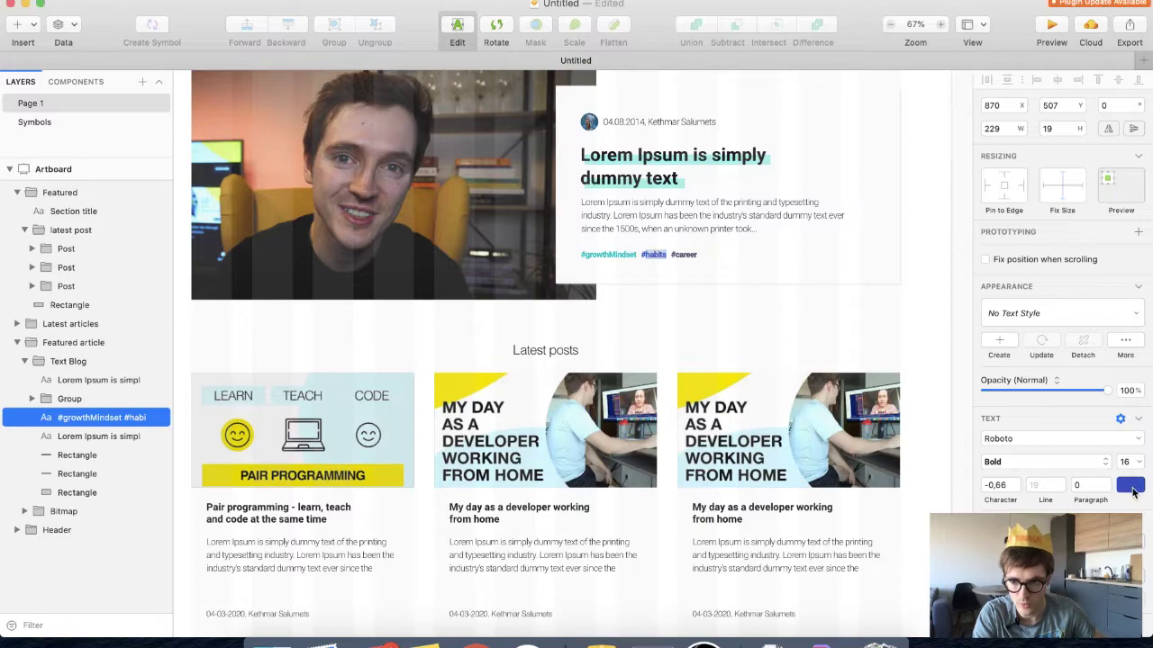
click(1133, 491)
click(658, 465)
click(544, 435)
Recolour the second featured card's tag to the blue of the main article's #habits tag and change its text to #habits
scroll(544, 434, down, 6)
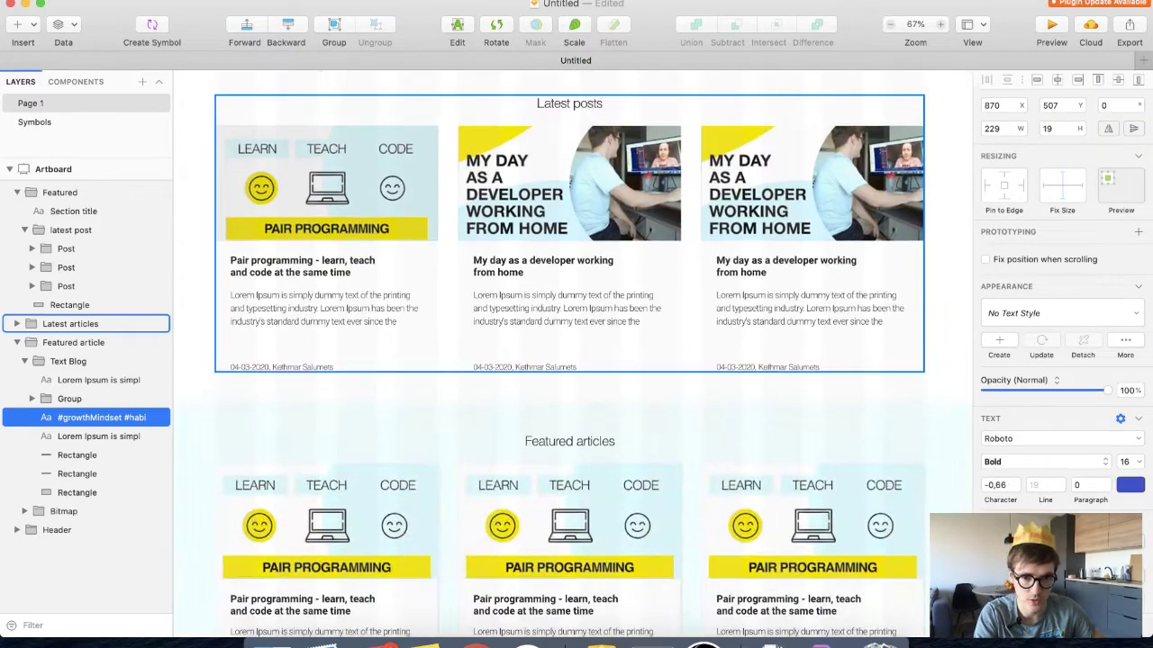
scroll(569, 353, down, 7)
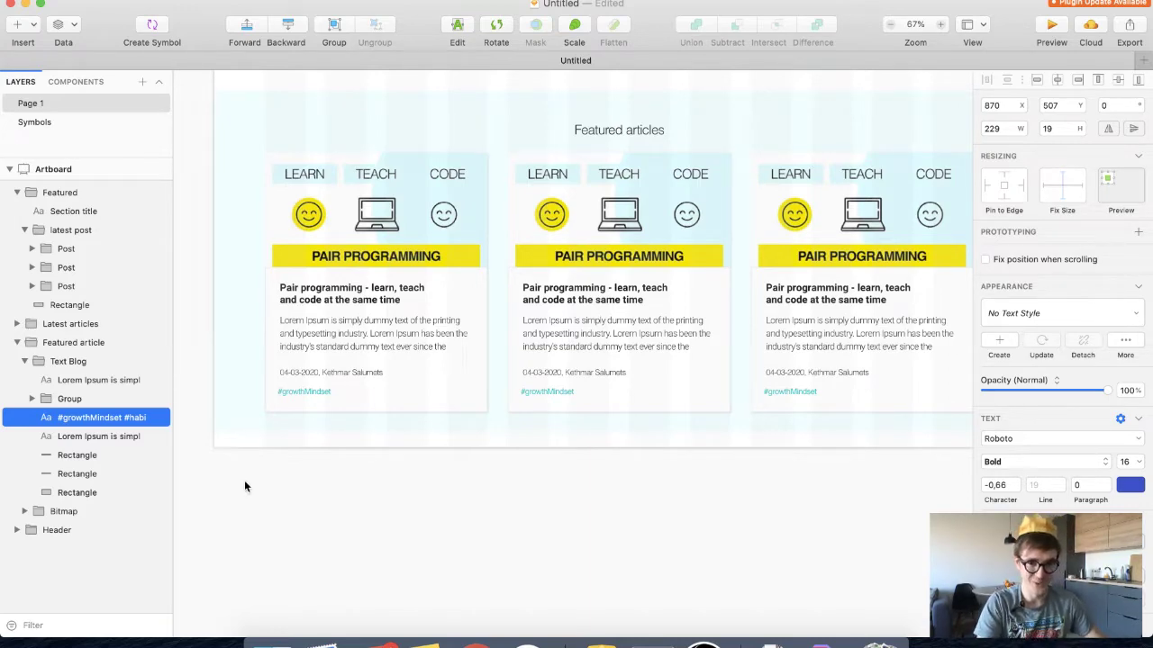
click(543, 395)
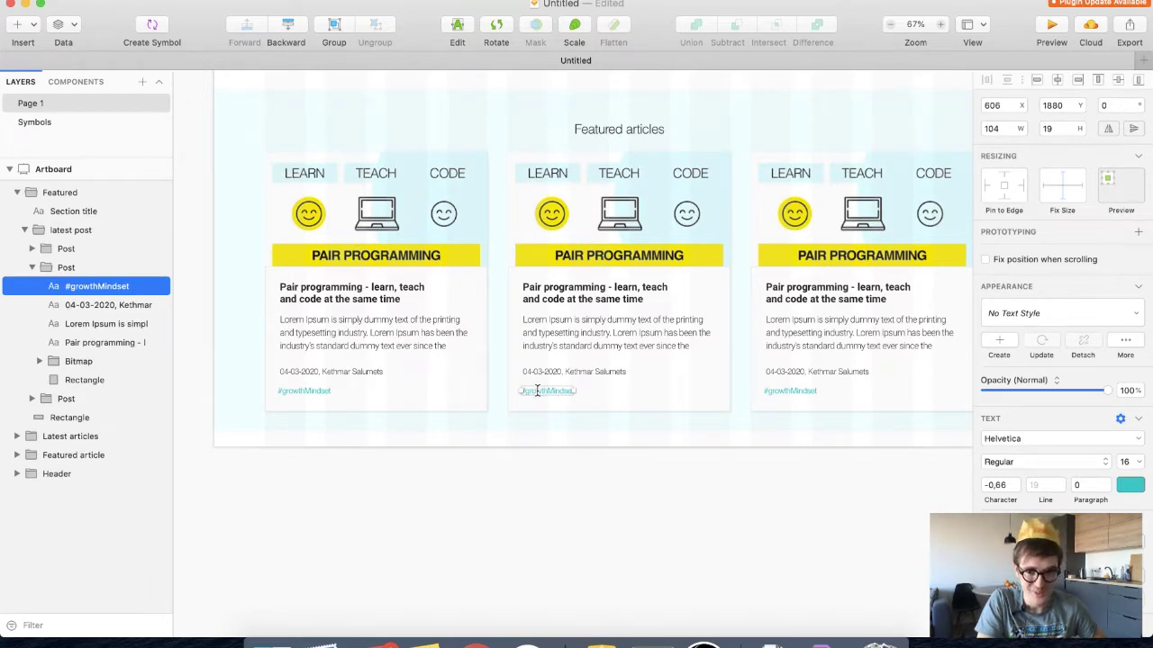
double_click(536, 390)
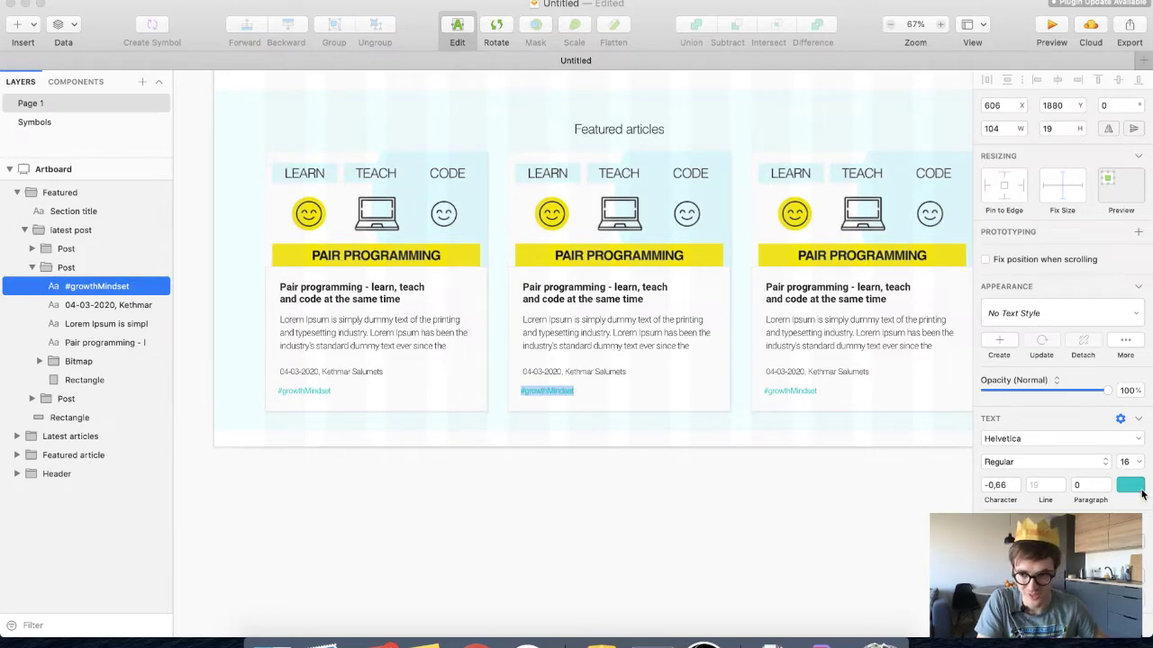
click(1131, 486)
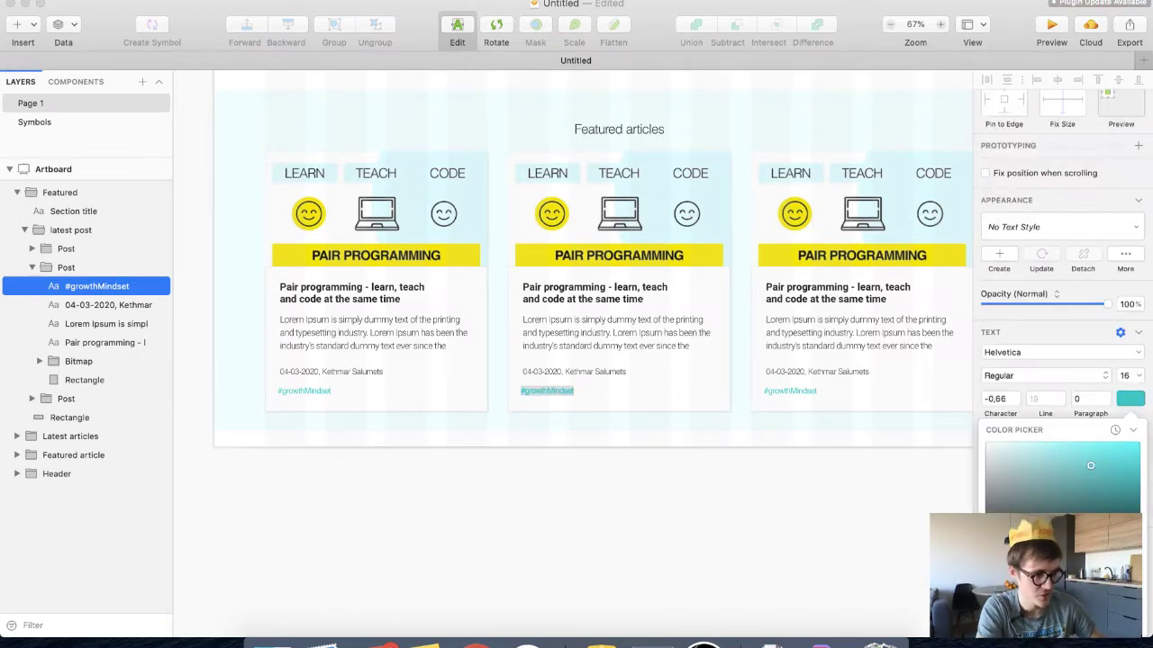
click(1070, 557)
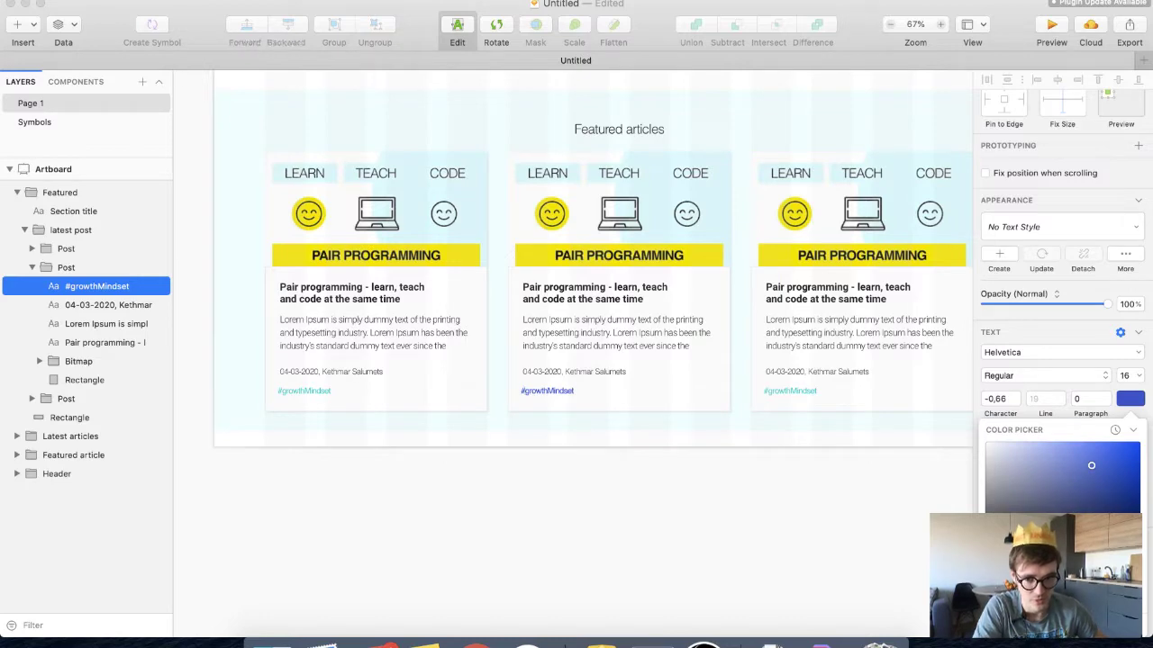
double_click(548, 392)
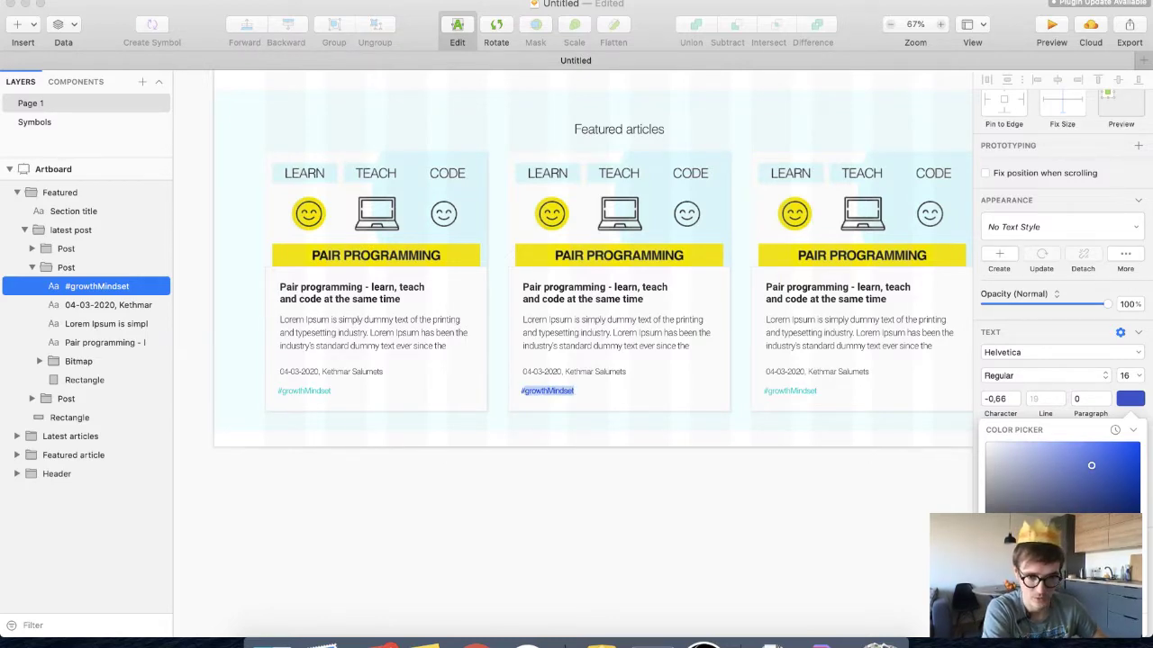
key(Escape)
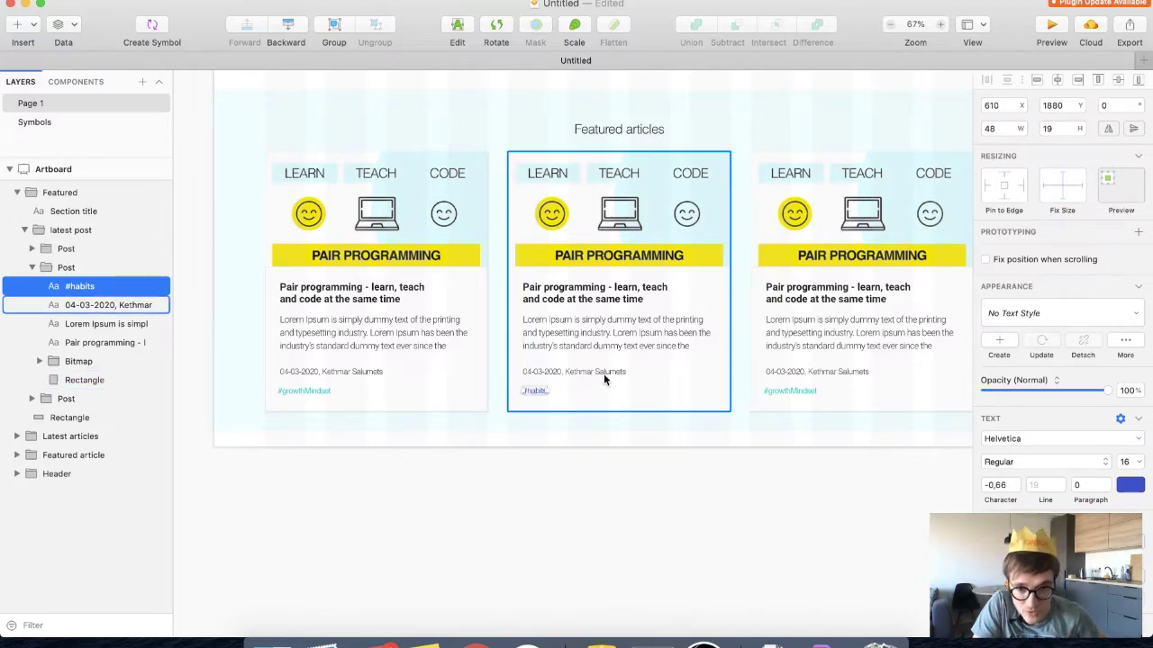
Look up the text colour of the #career tag in the main article beside the large photo
scroll(546, 381, up, 1)
scroll(545, 381, right, 1)
scroll(546, 381, up, 5)
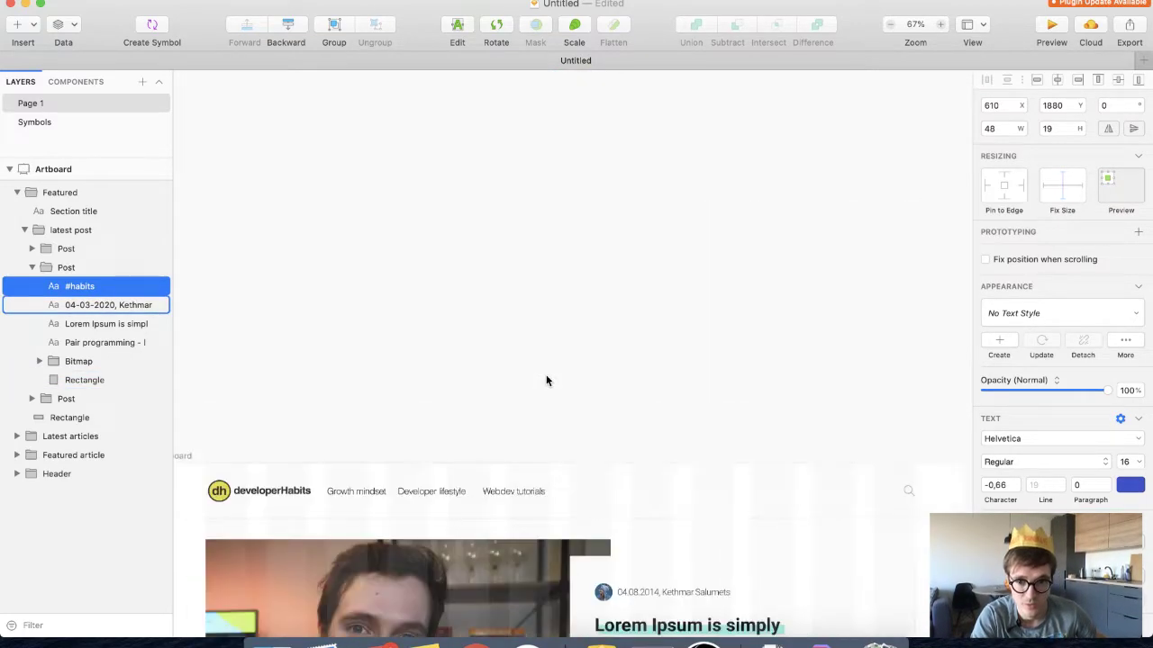
click(685, 370)
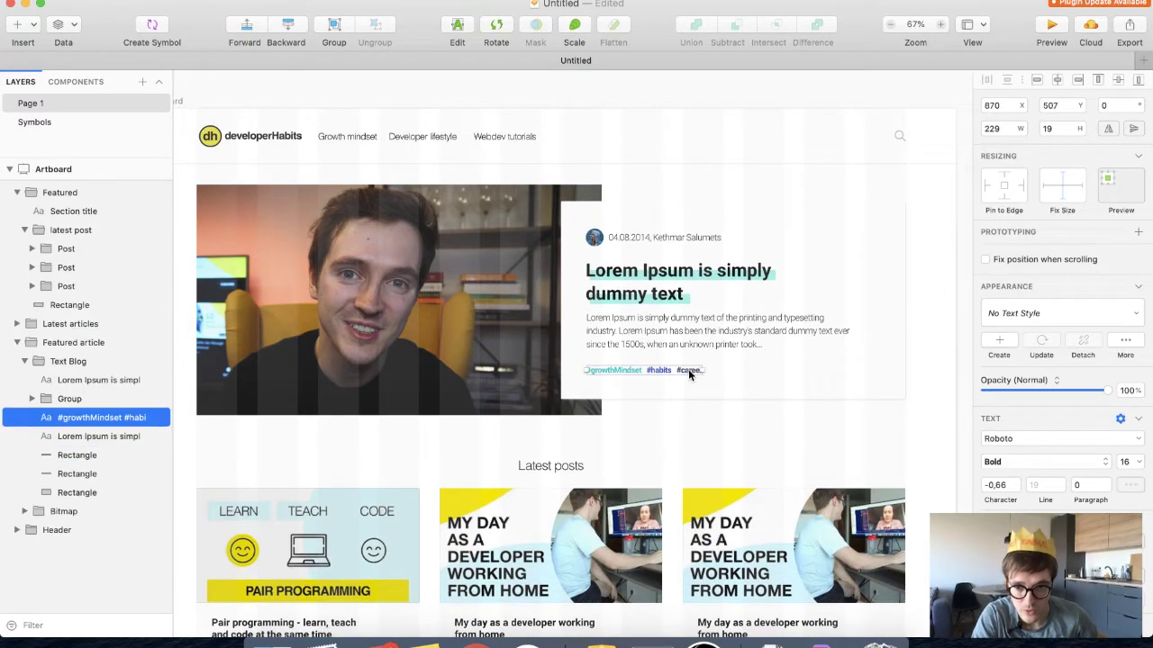
double_click(688, 371)
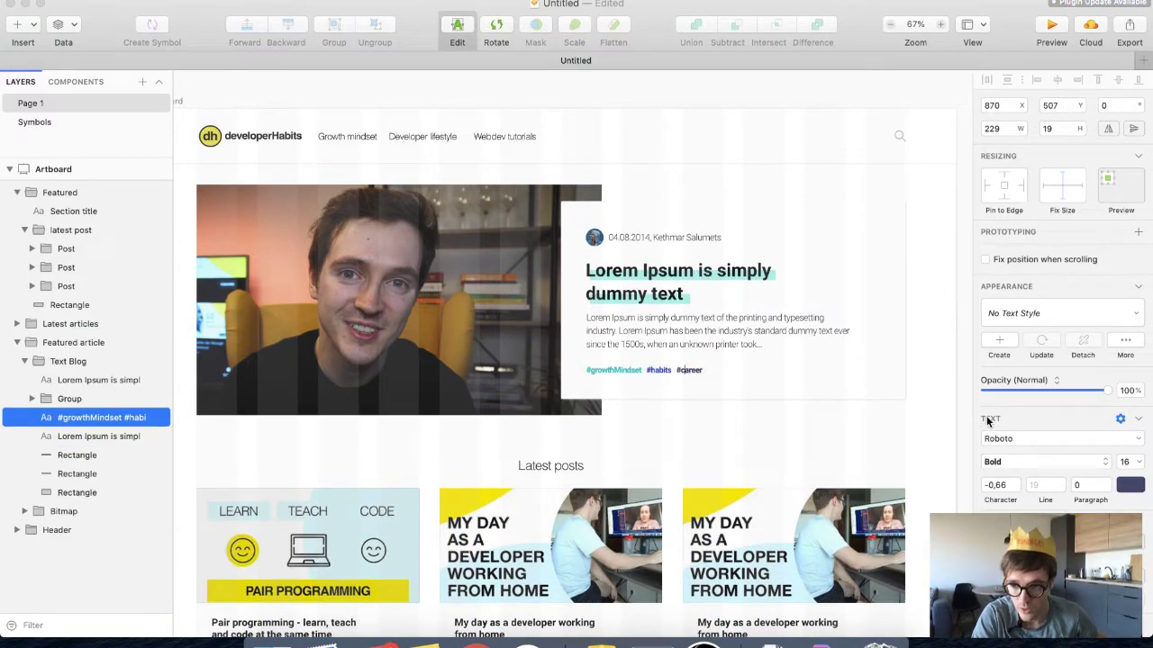
click(1125, 486)
key(Escape)
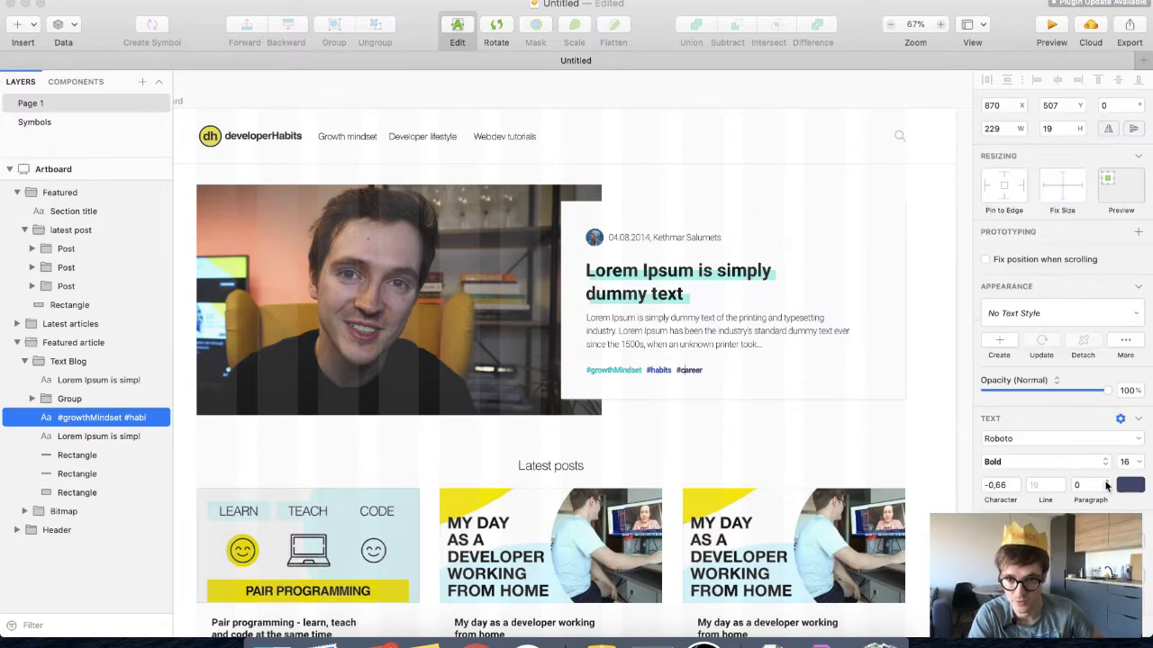
key(Escape)
Recolour the third featured card's tag to the dark navy of the main article's #career tag
scroll(642, 382, down, 3)
scroll(643, 382, down, 5)
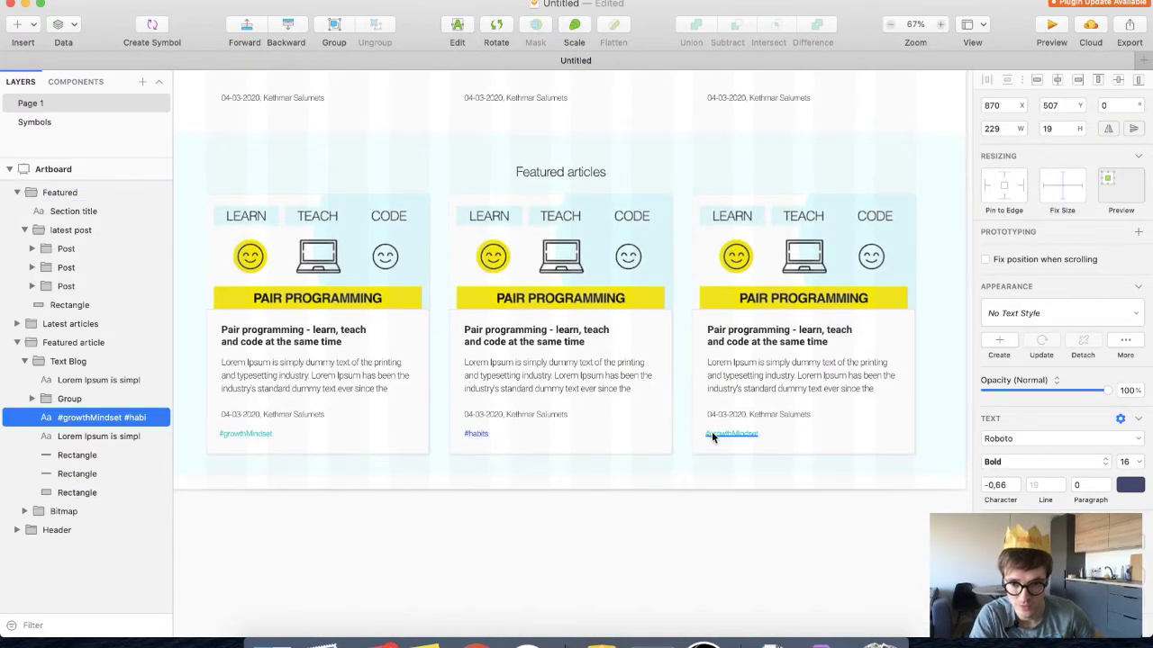
click(712, 434)
click(1129, 487)
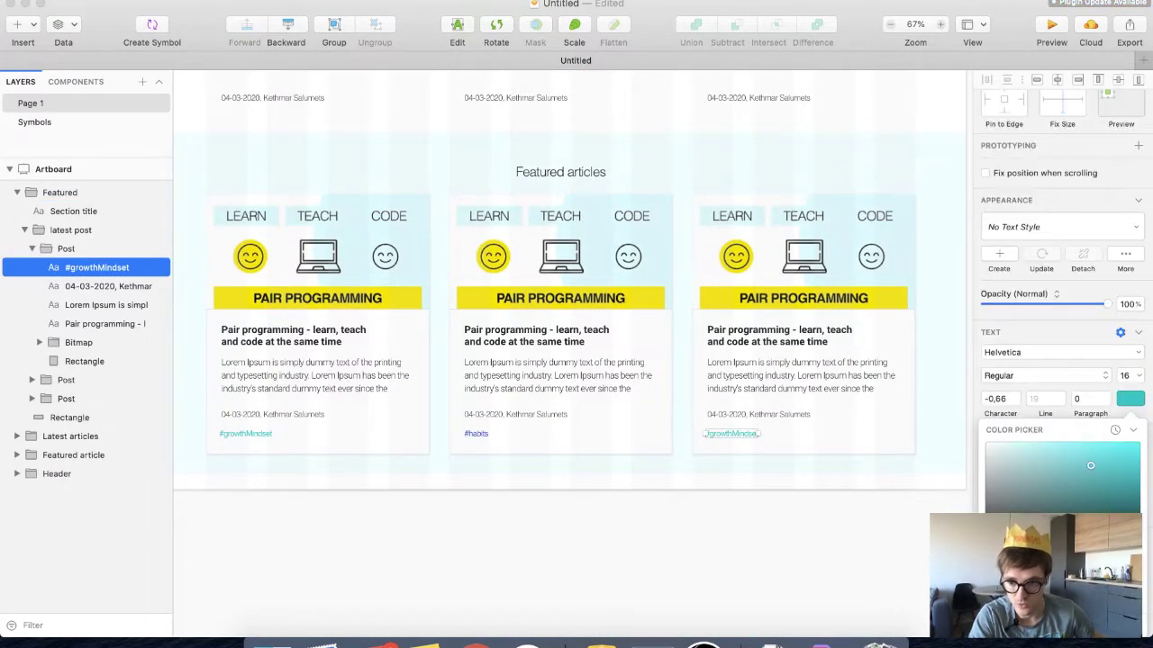
click(1035, 620)
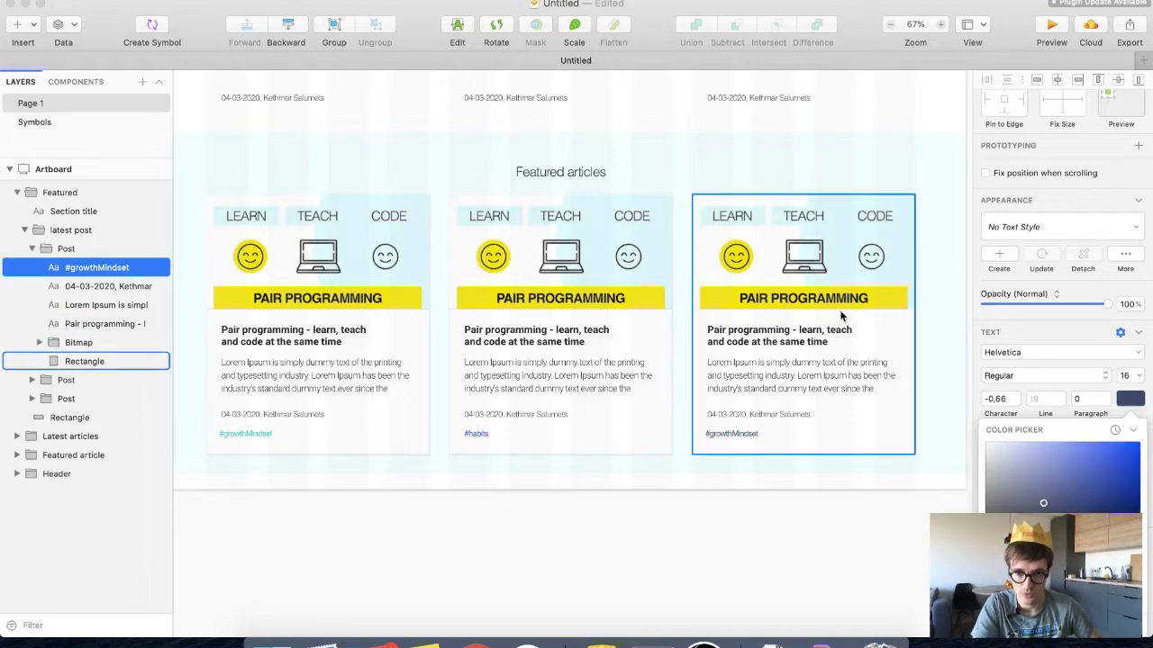
Change the third featured card's tag text to #tutorials
scroll(782, 309, up, 1)
scroll(774, 300, up, 10)
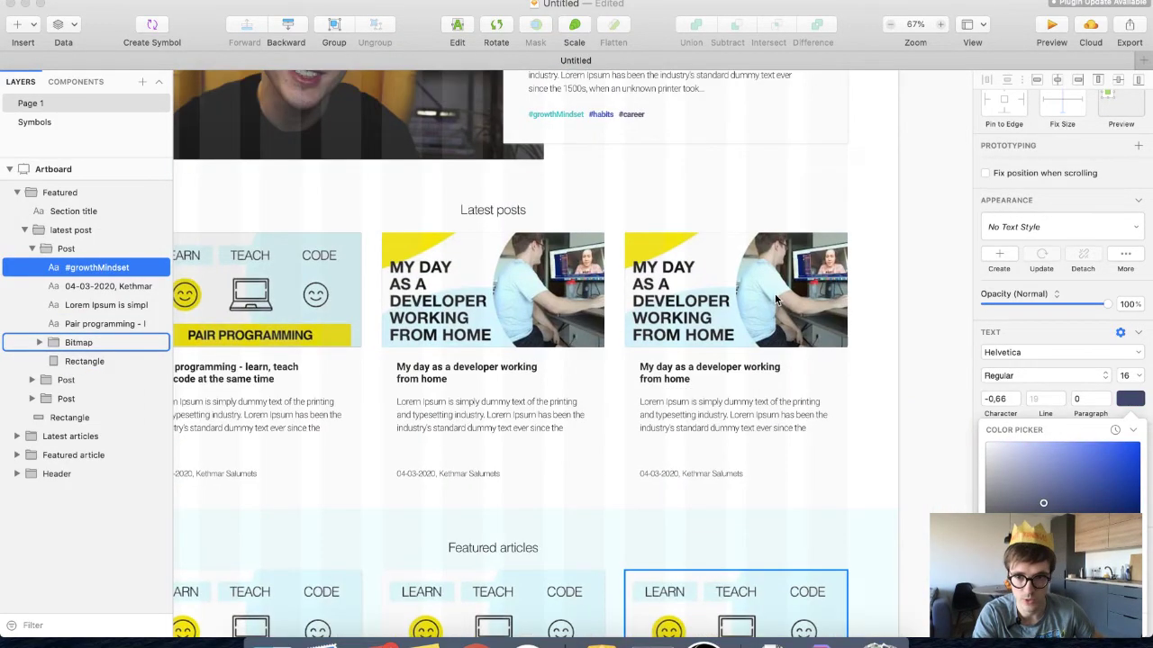
scroll(774, 300, down, 12)
scroll(774, 300, down, 3)
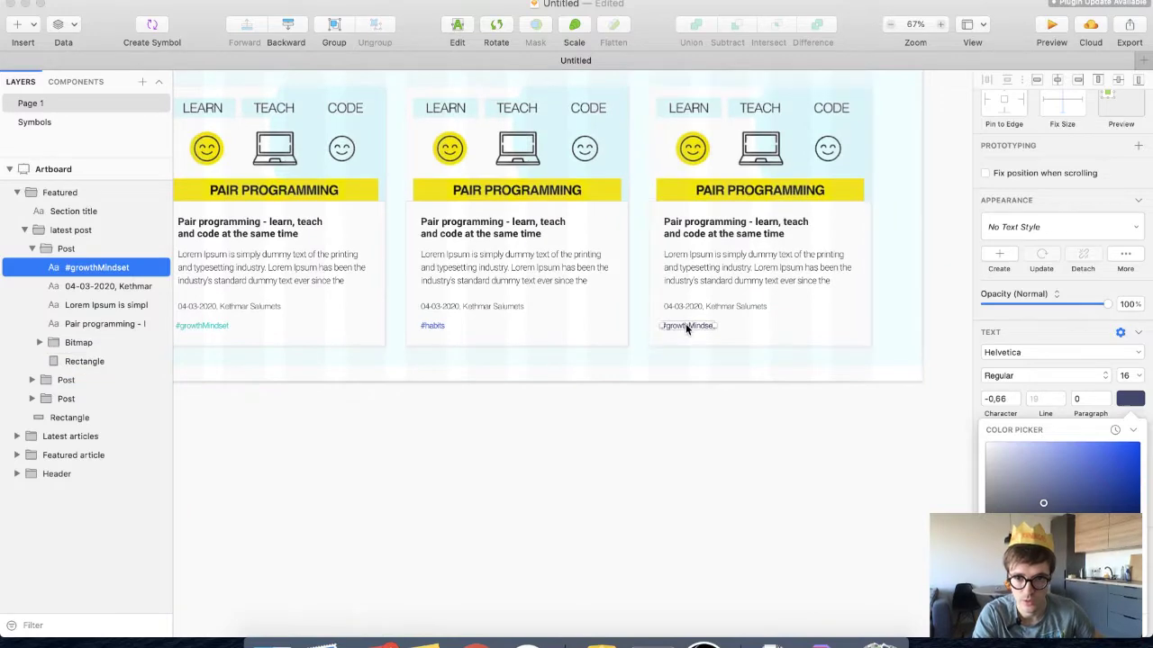
double_click(685, 324)
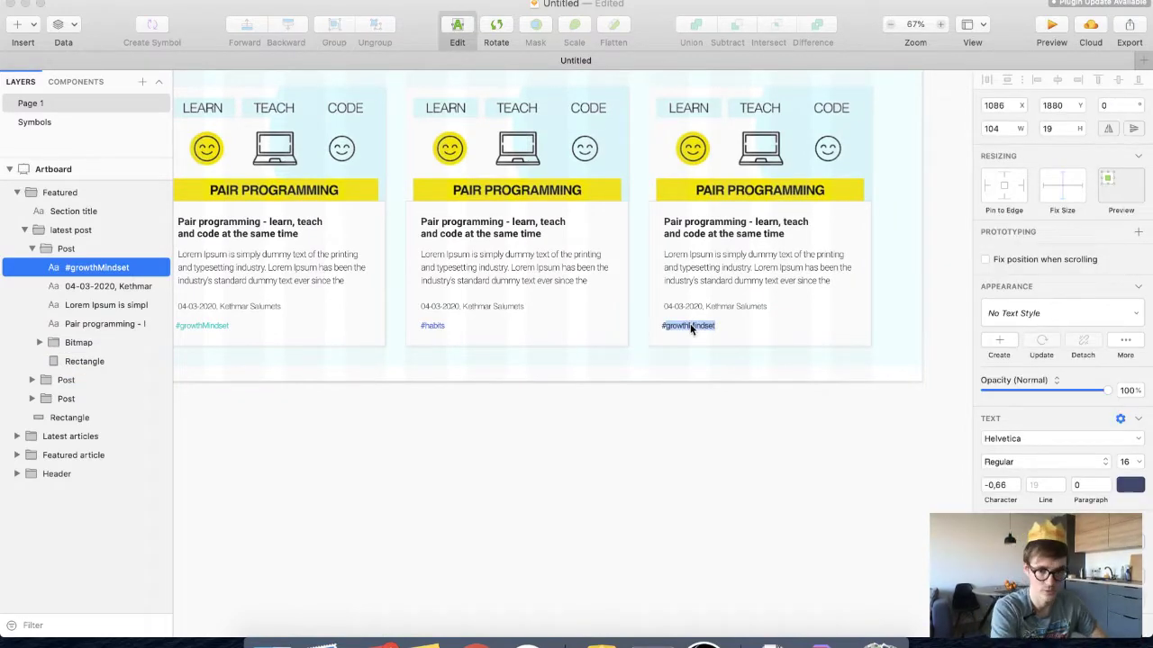
text(#tutorials)
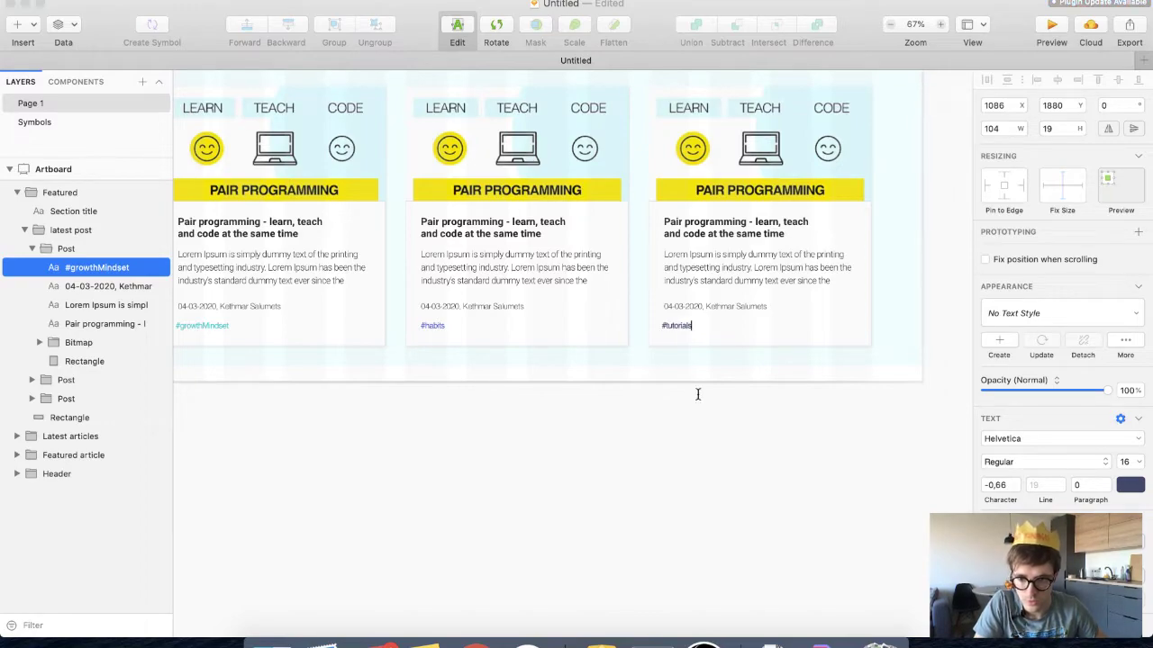
key(Escape)
Set the artboard's height to 2500
scroll(670, 389, up, 5)
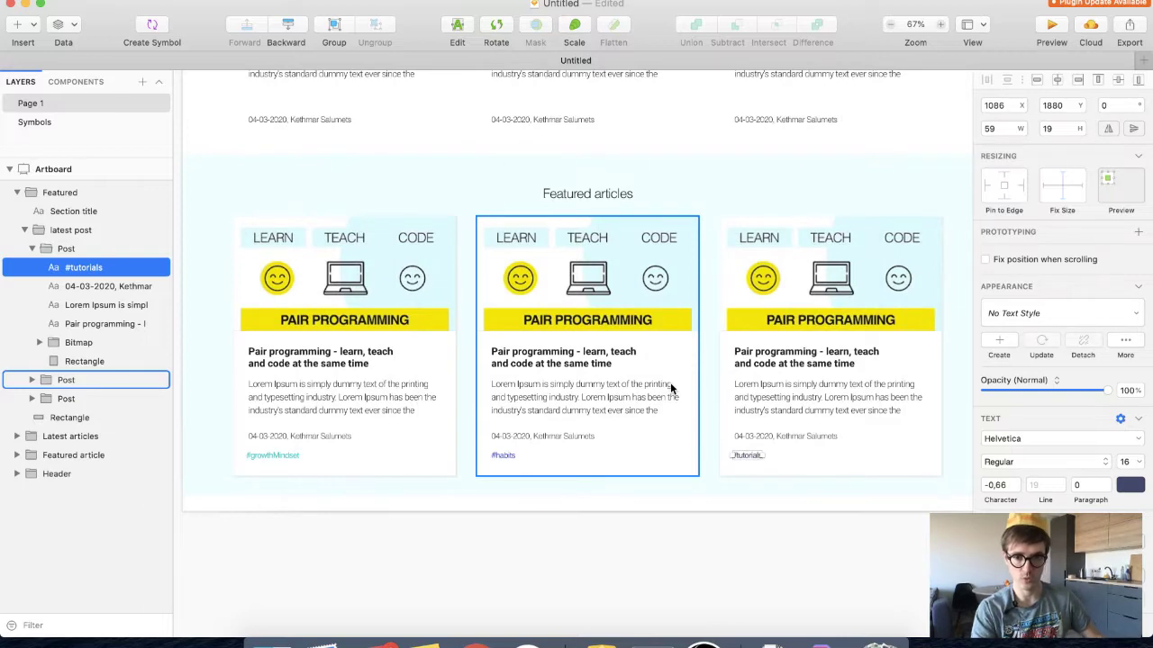
click(213, 408)
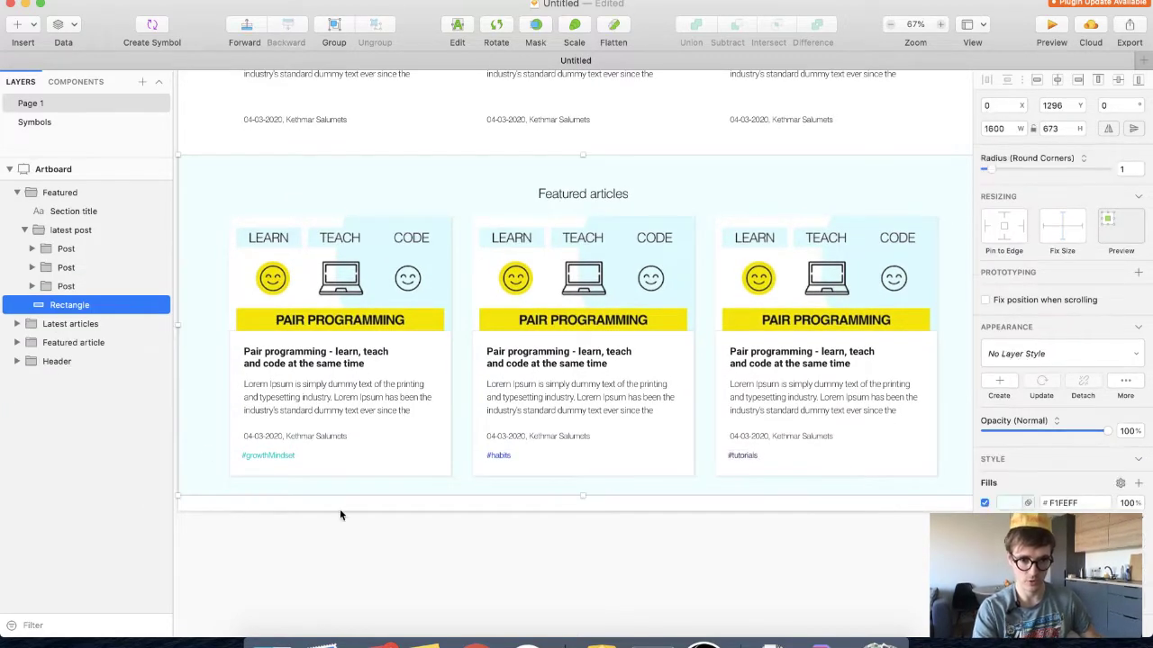
click(53, 168)
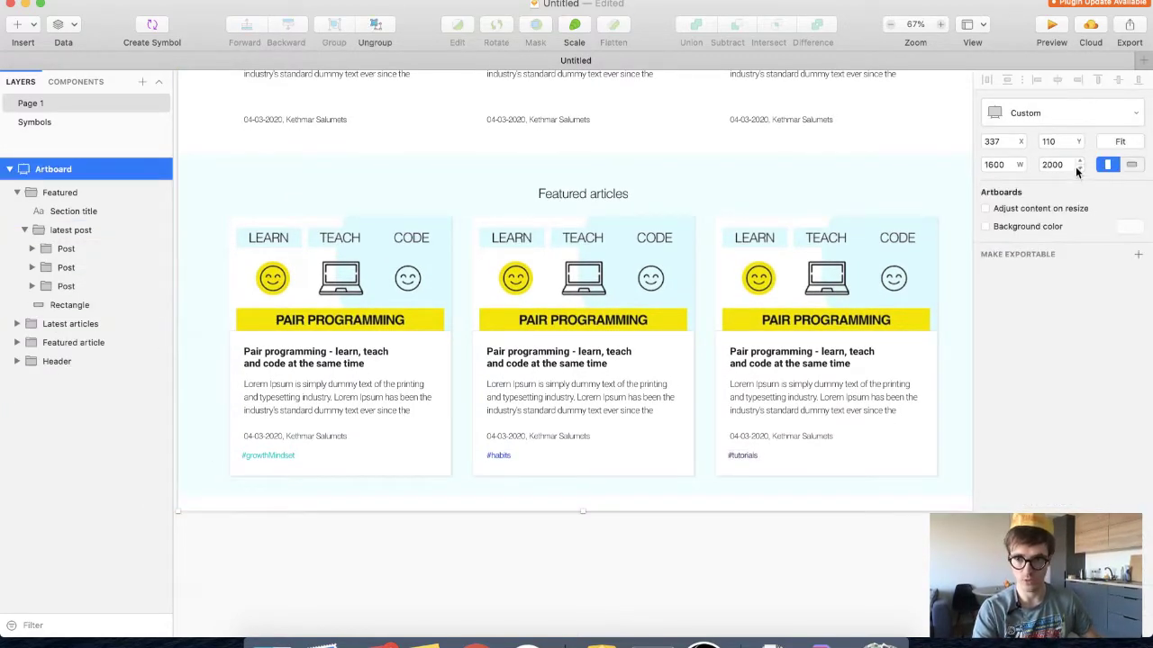
text(250)
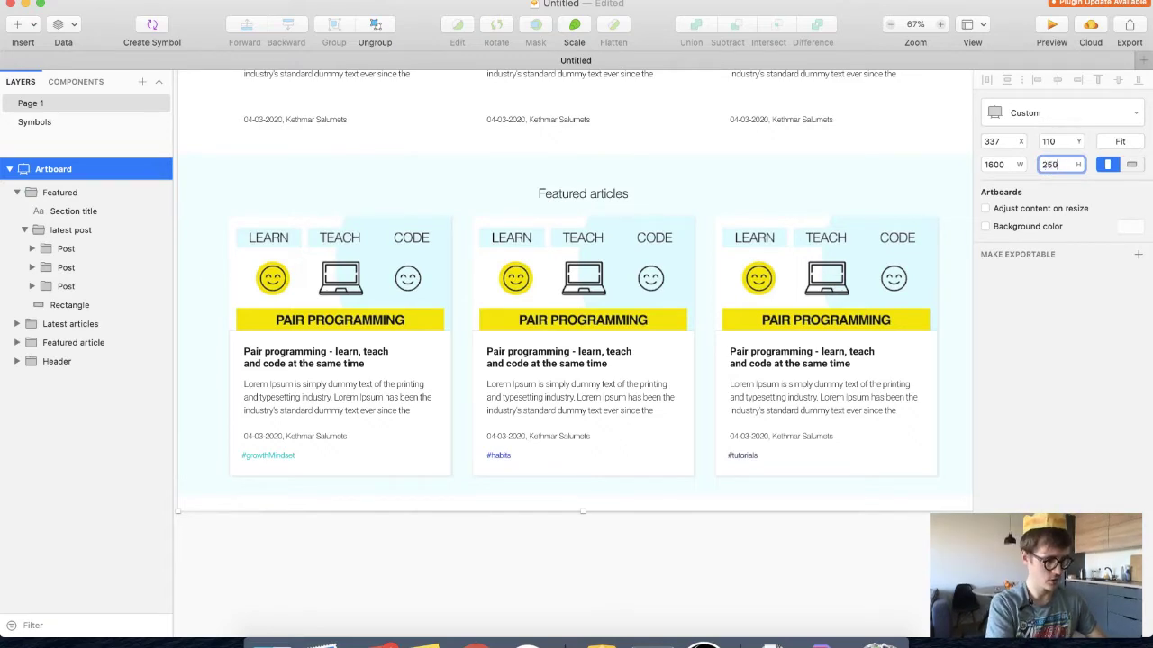
text(0)
key(Return)
Extend the light blue background rectangle of the Featured articles section slightly downward, leaving more space below the cards
scroll(324, 464, left, 3)
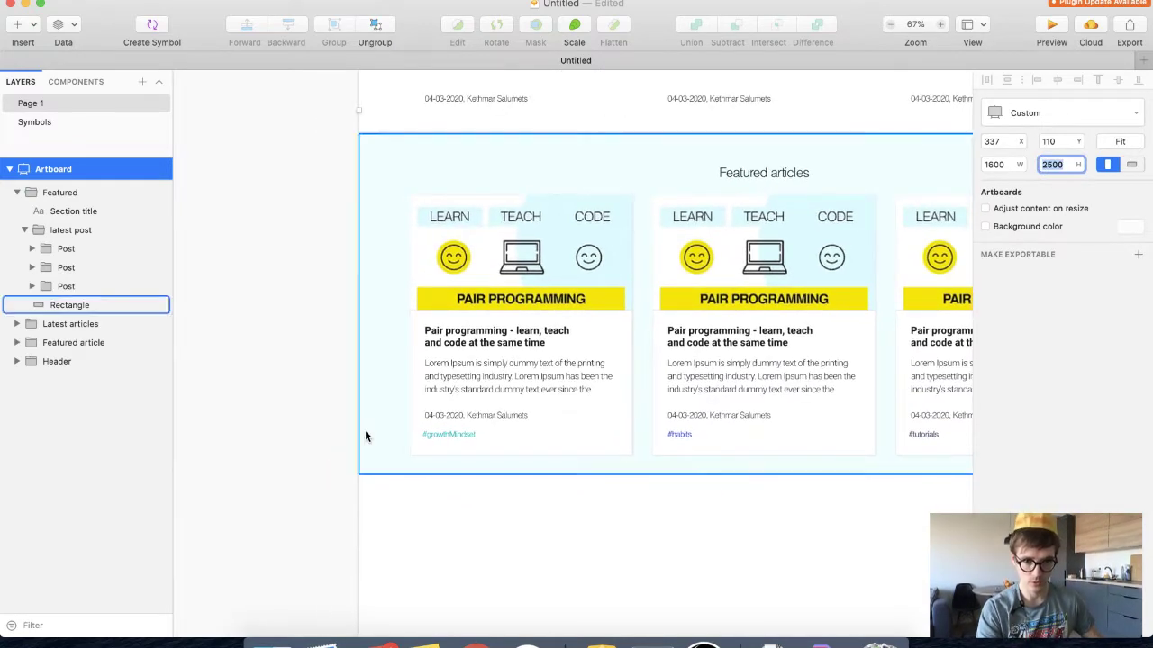
click(365, 430)
scroll(730, 470, right, 3)
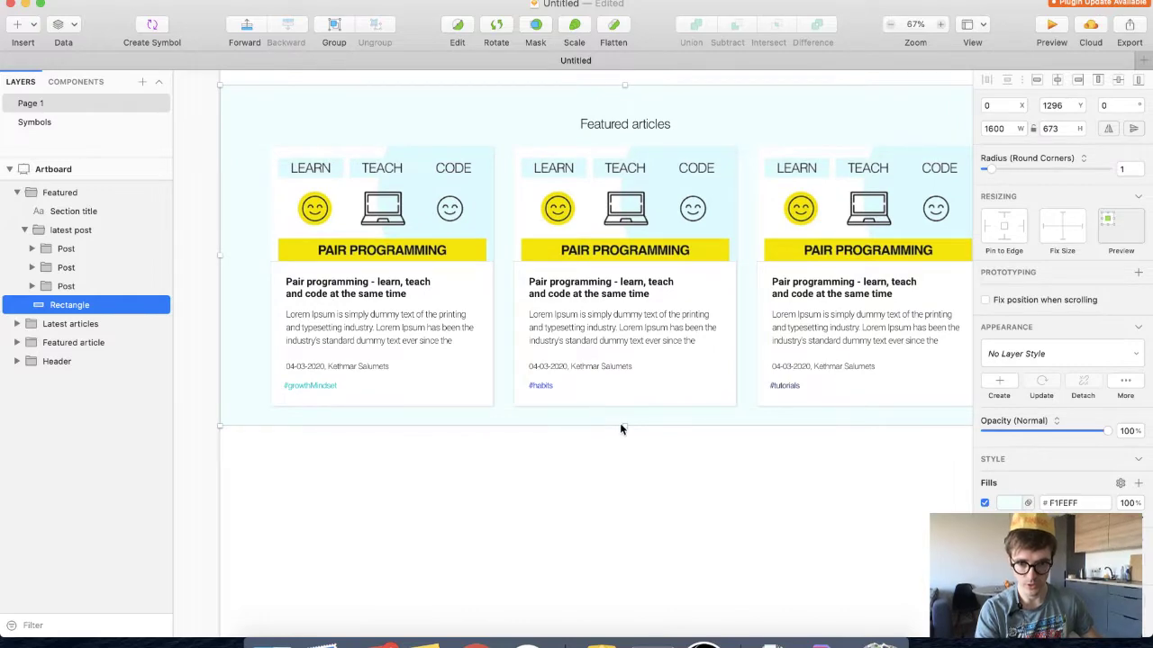
drag(621, 423, 619, 448)
click(625, 493)
scroll(625, 494, up, 6)
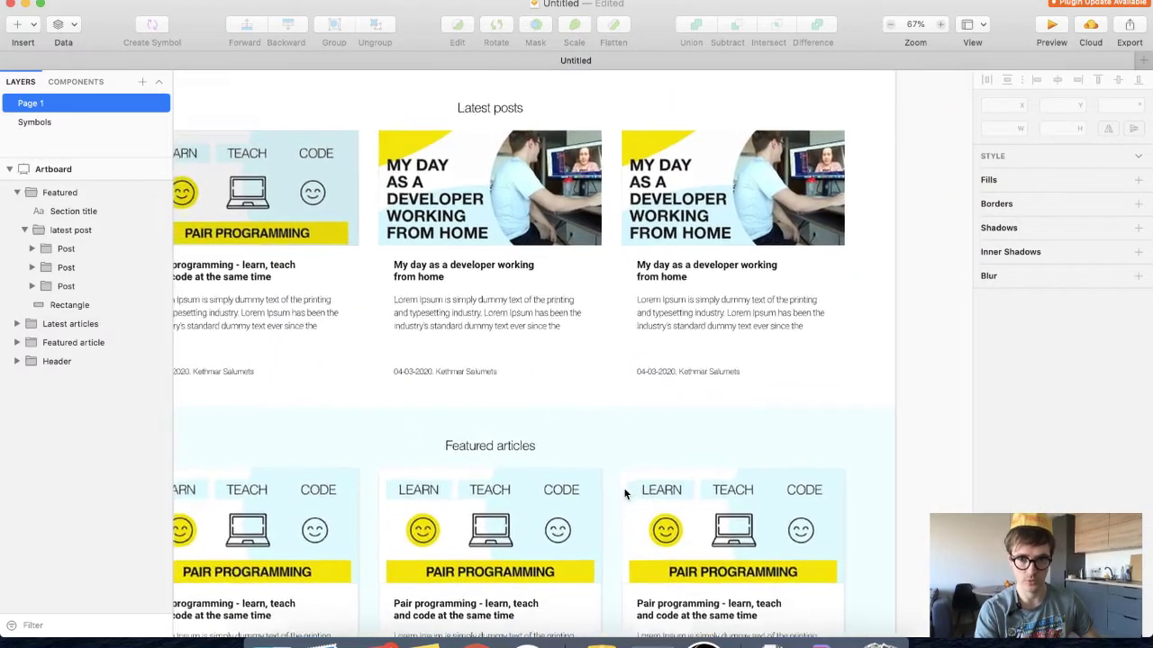
scroll(625, 494, down, 5)
scroll(625, 493, up, 3)
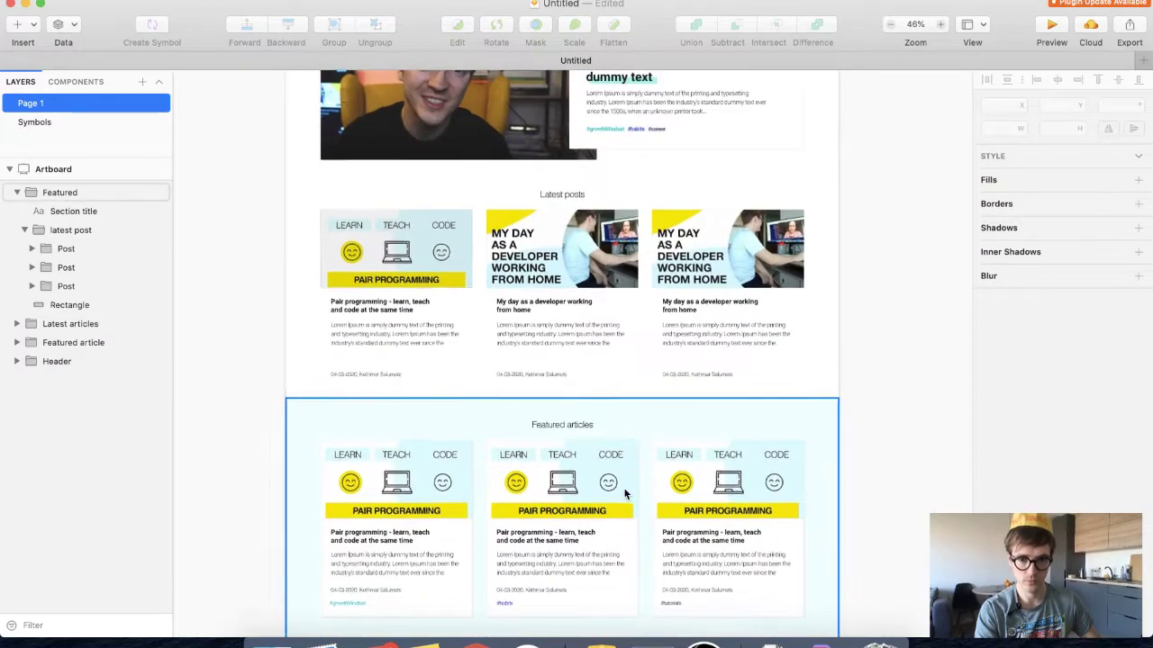
scroll(625, 493, down, 1)
super+click(389, 435)
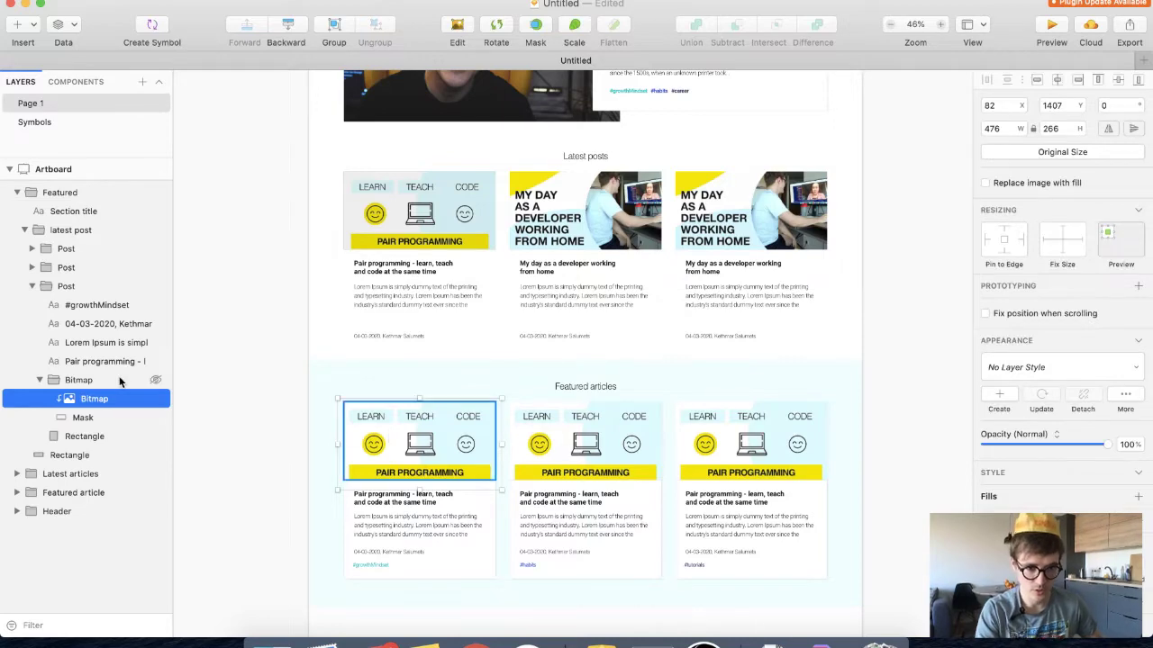
click(238, 0)
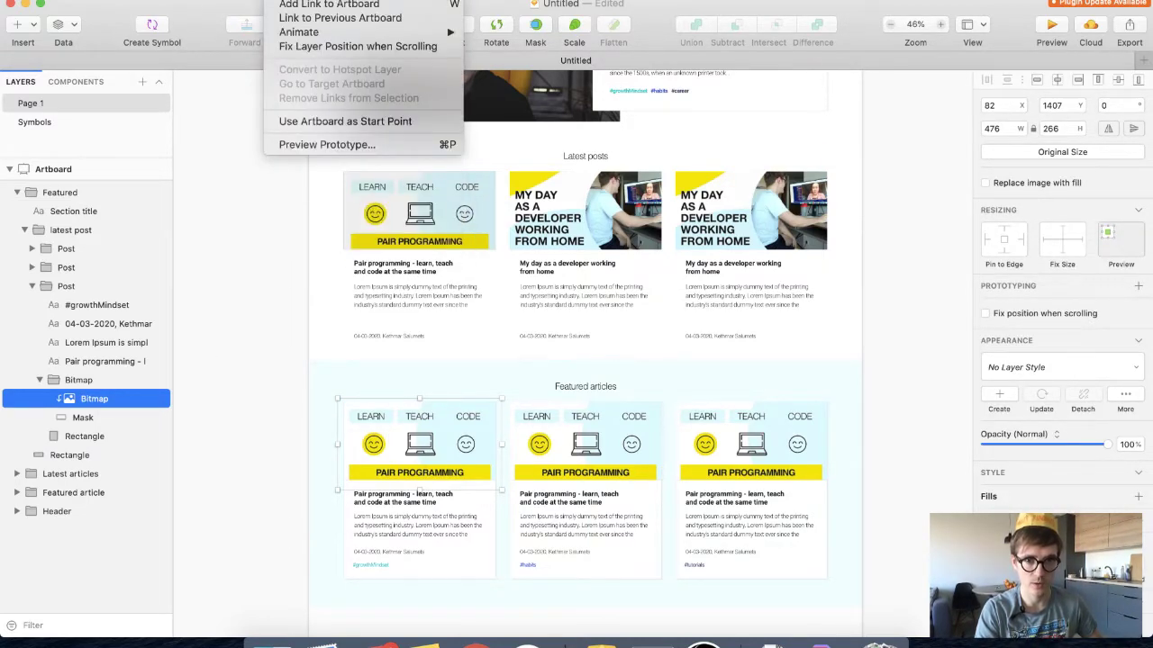
mouse_move(354, 0)
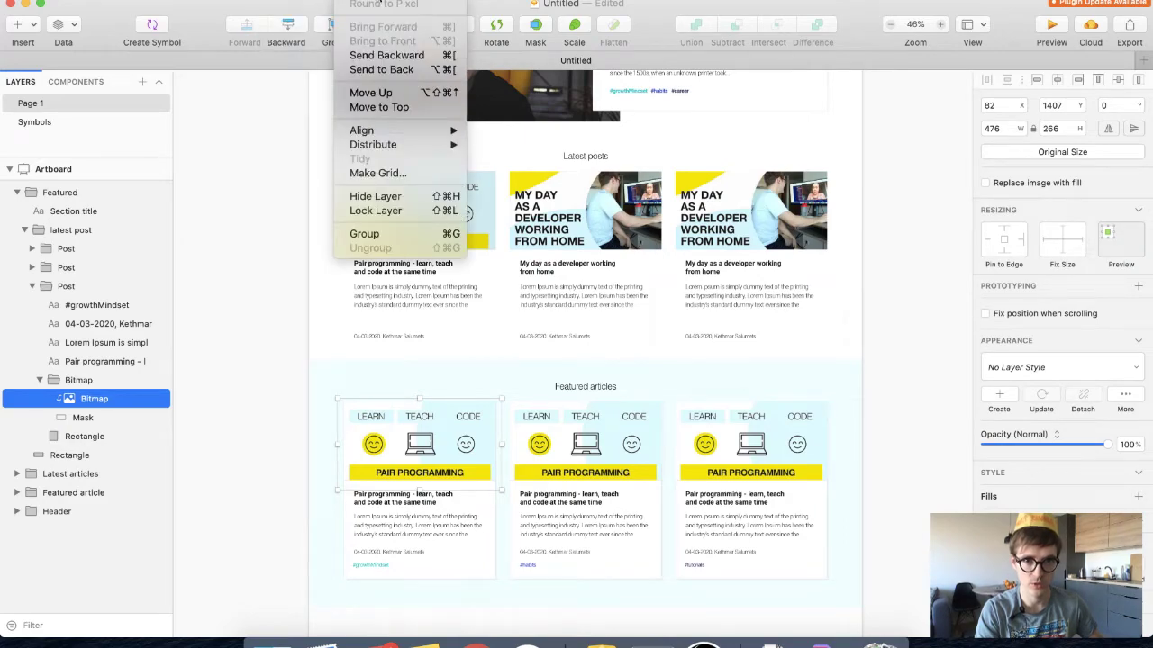
mouse_move(302, 0)
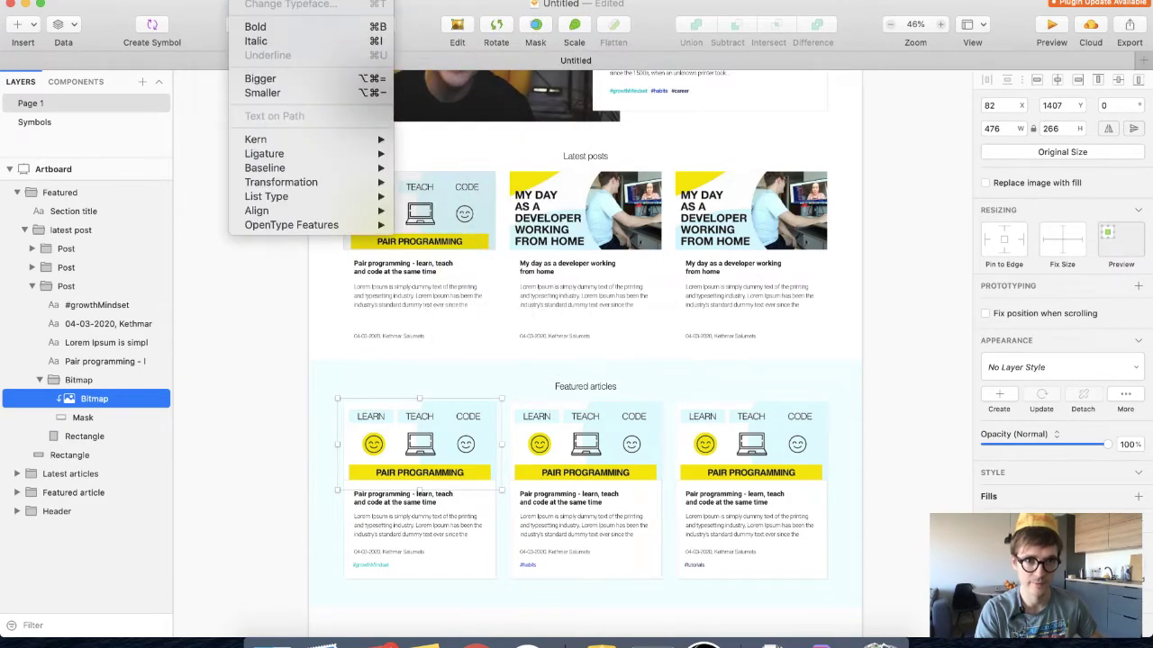
mouse_move(207, 0)
mouse_move(231, 60)
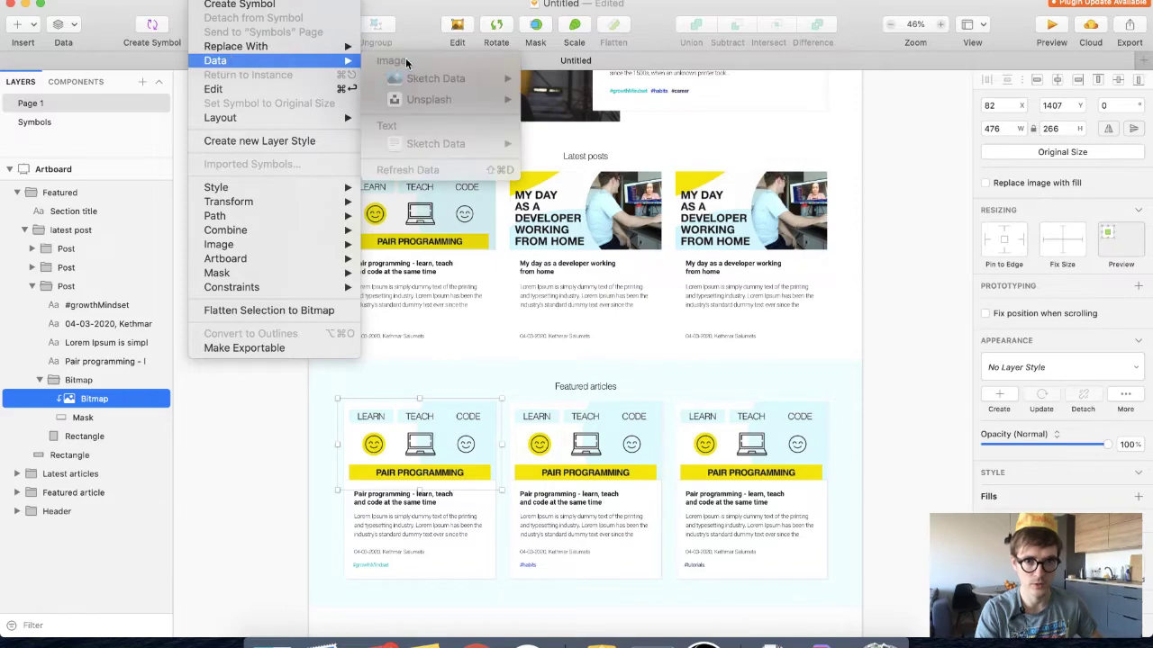
key(Escape)
click(94, 416)
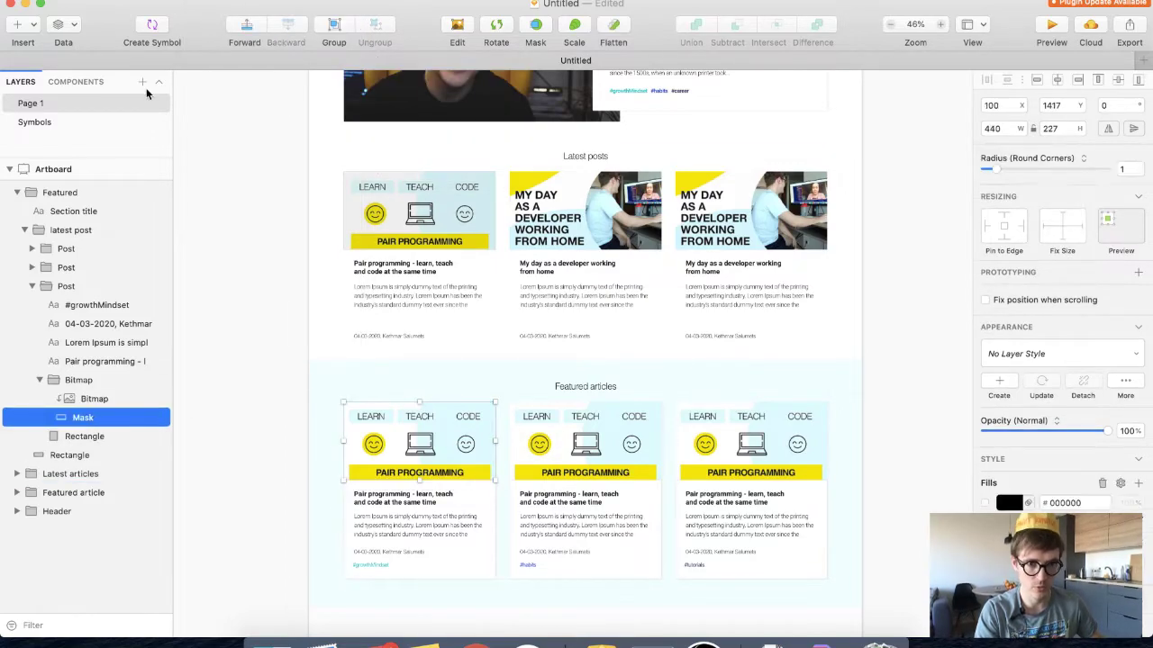
click(204, 1)
mouse_move(224, 59)
click(427, 393)
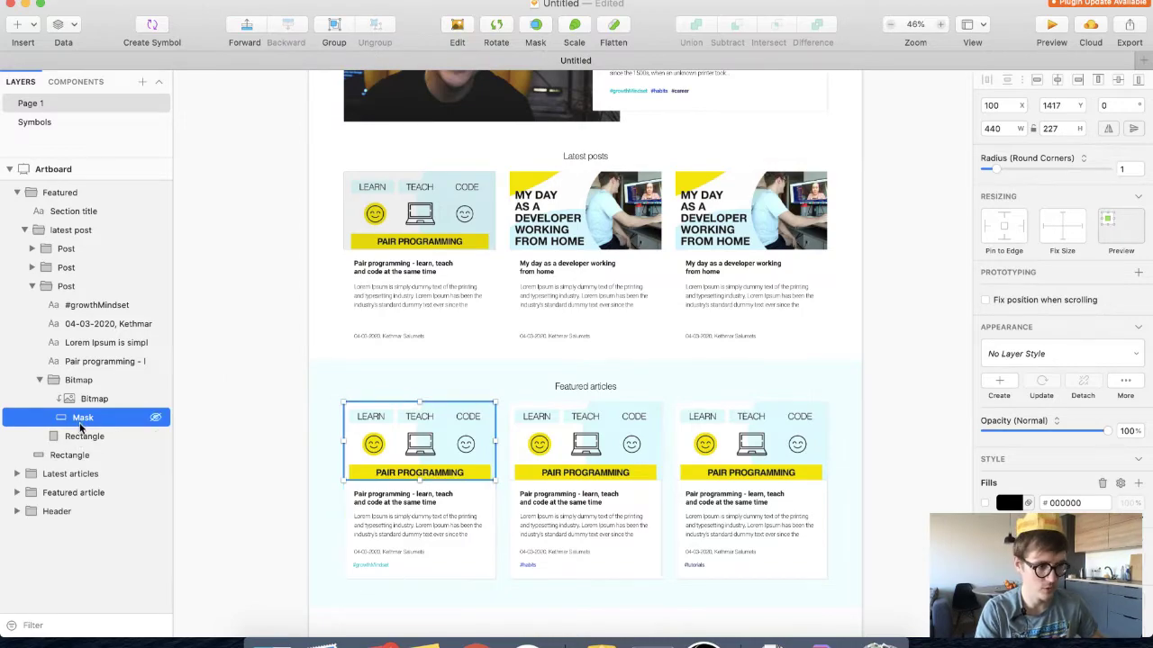
scroll(265, 399, down, 1)
scroll(265, 399, down, 2)
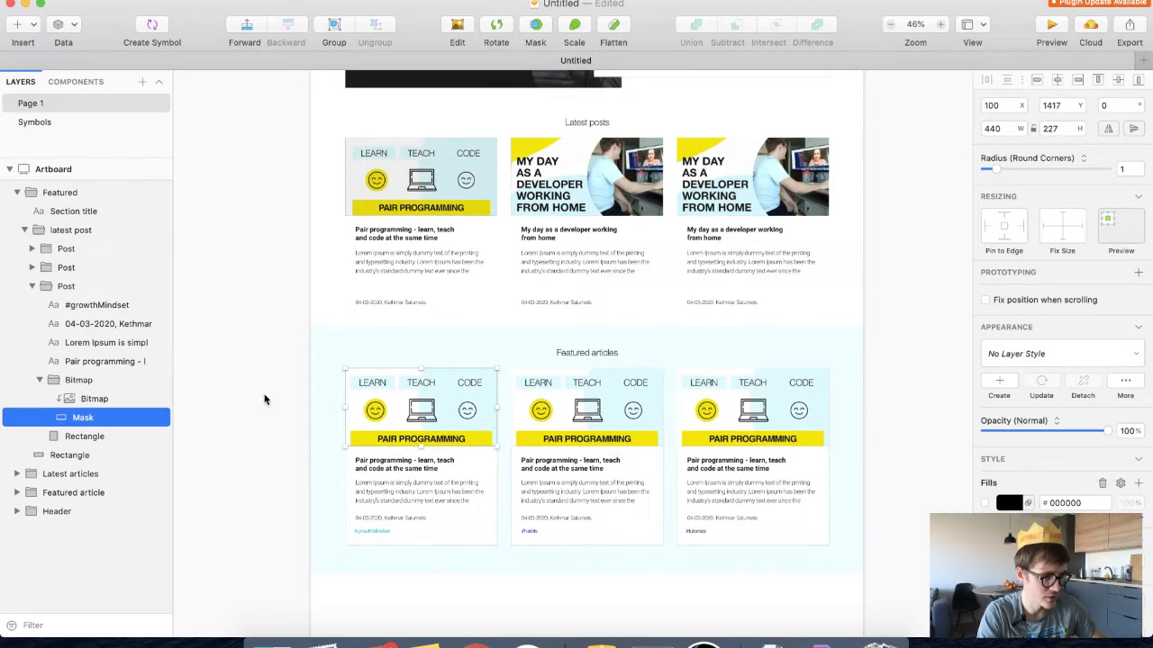
scroll(445, 427, up, 5)
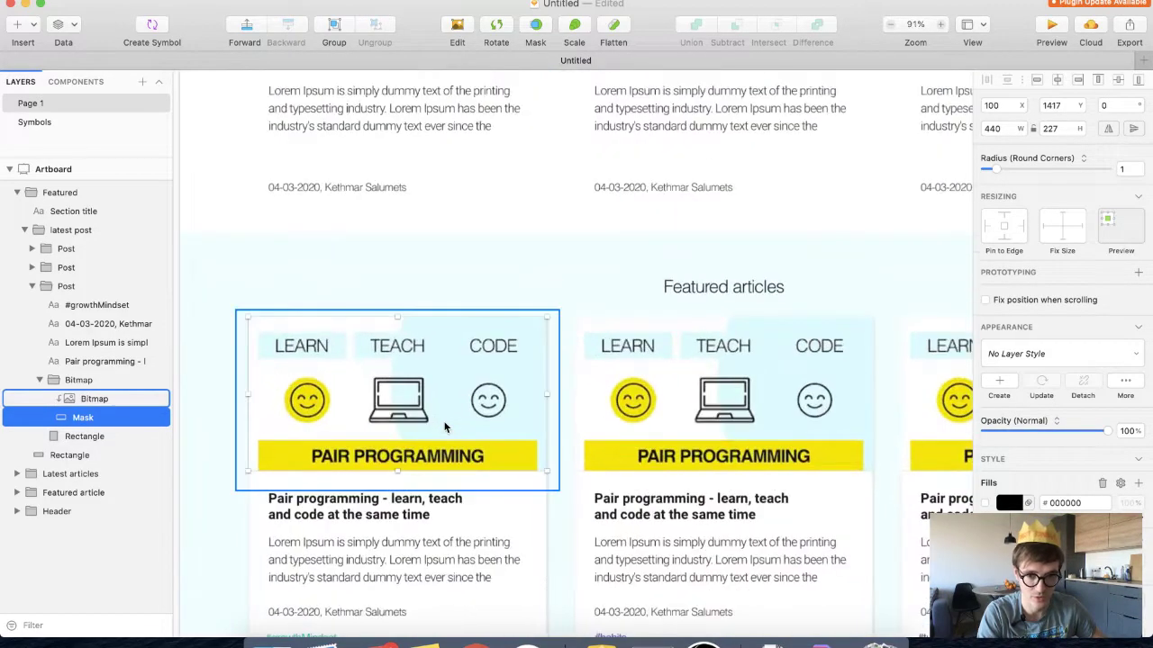
scroll(445, 427, down, 1)
Switch to Chrome, open a new tab and copy the laptop photo of the "Code Principles Every Programmer Should Follow" article
key(super+Tab)
key(super+Tab)
key(super+Tab)
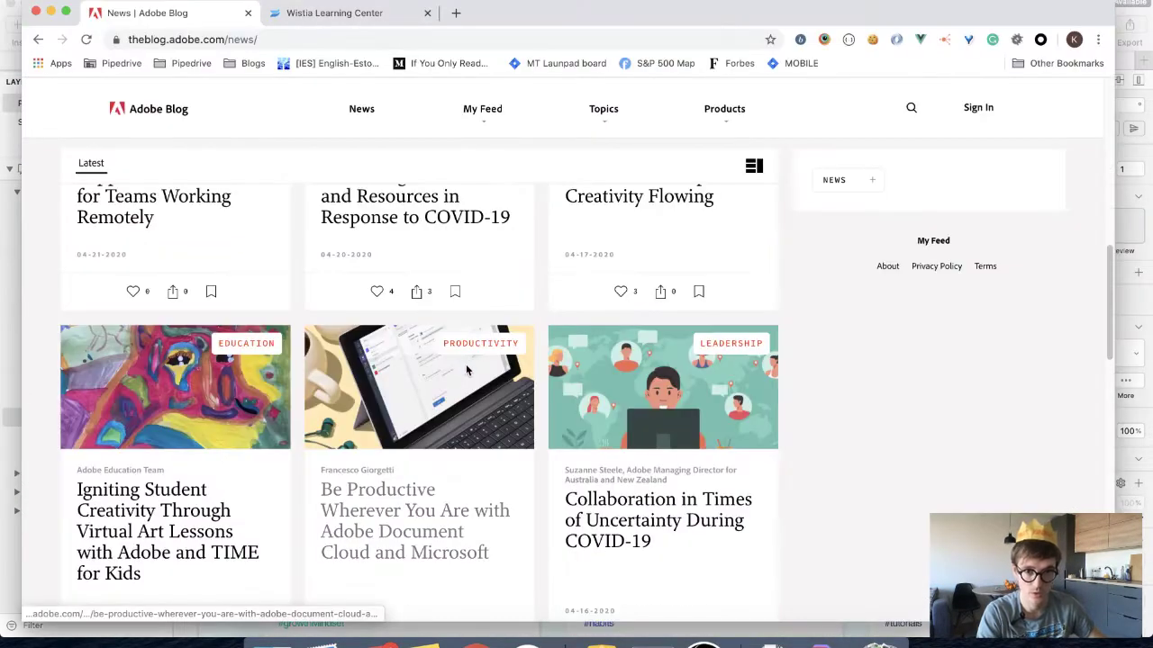
click(347, 14)
click(206, 13)
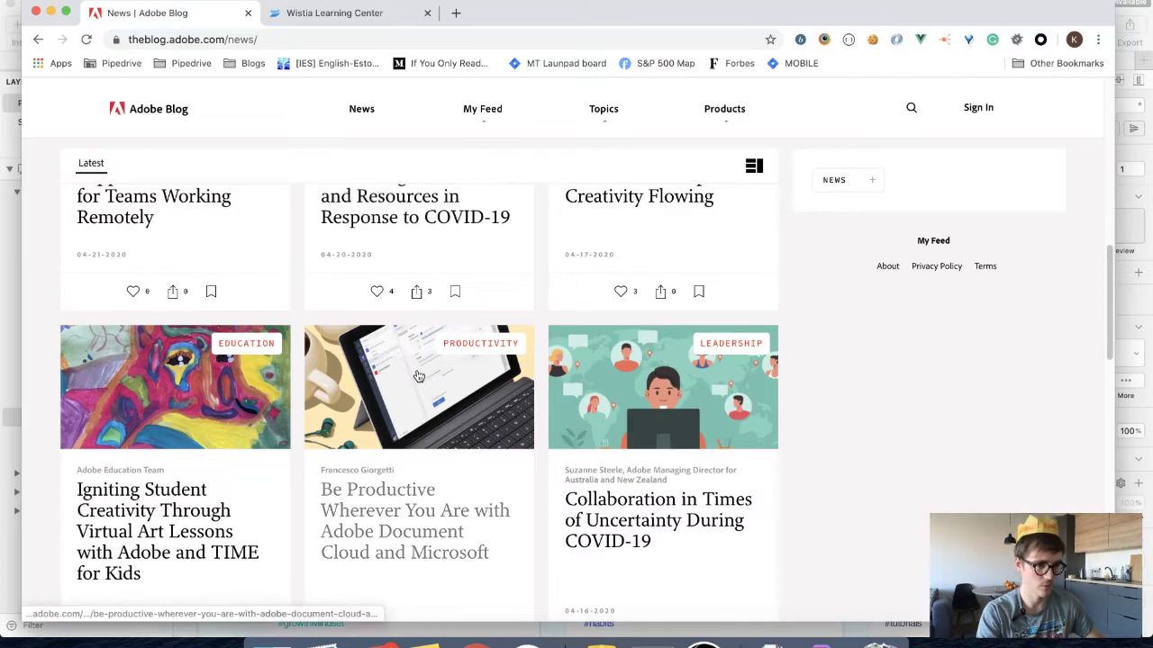
key(super+t)
text(f)
key(BackSpace)
key(BackSpace)
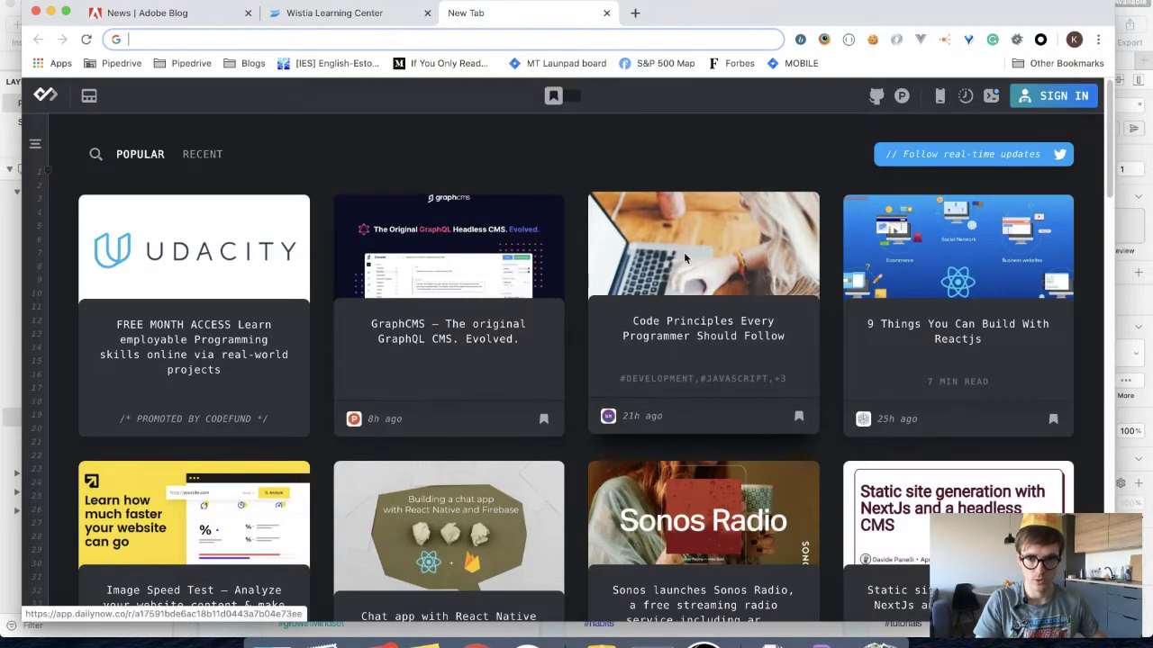
right_click(684, 253)
click(720, 379)
Switch back to Sketch, paste the laptop photo into the first featured card's image mask, and scale and position it to fill the frame
key(super+Tab)
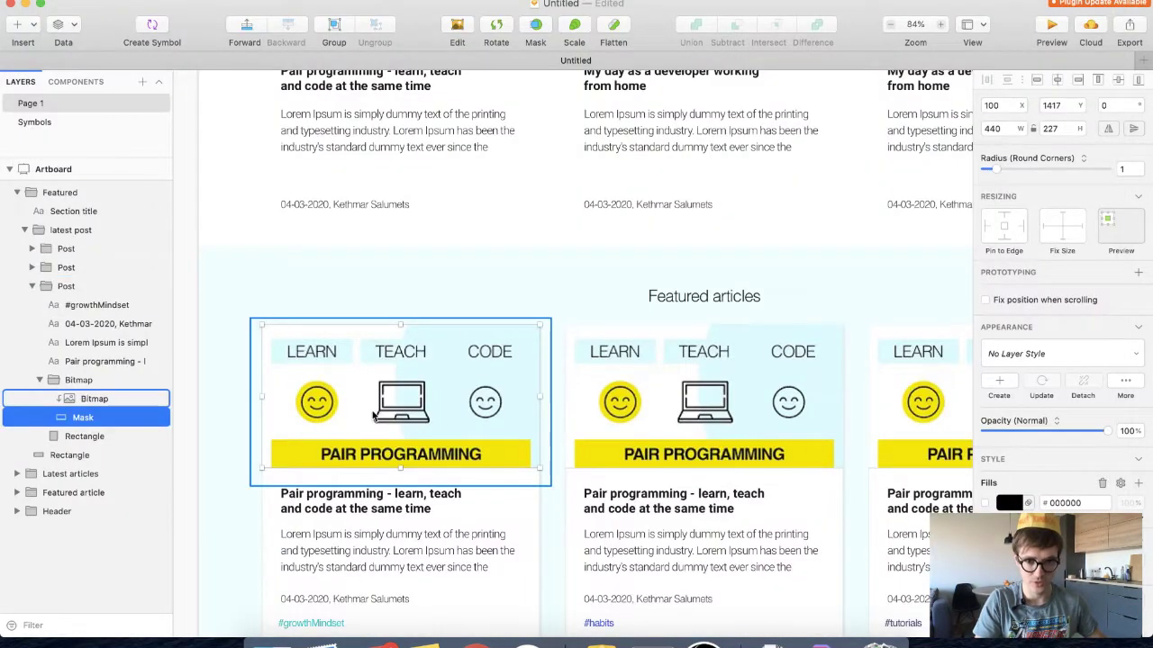
click(374, 414)
key(super+v)
drag(410, 401, 343, 455)
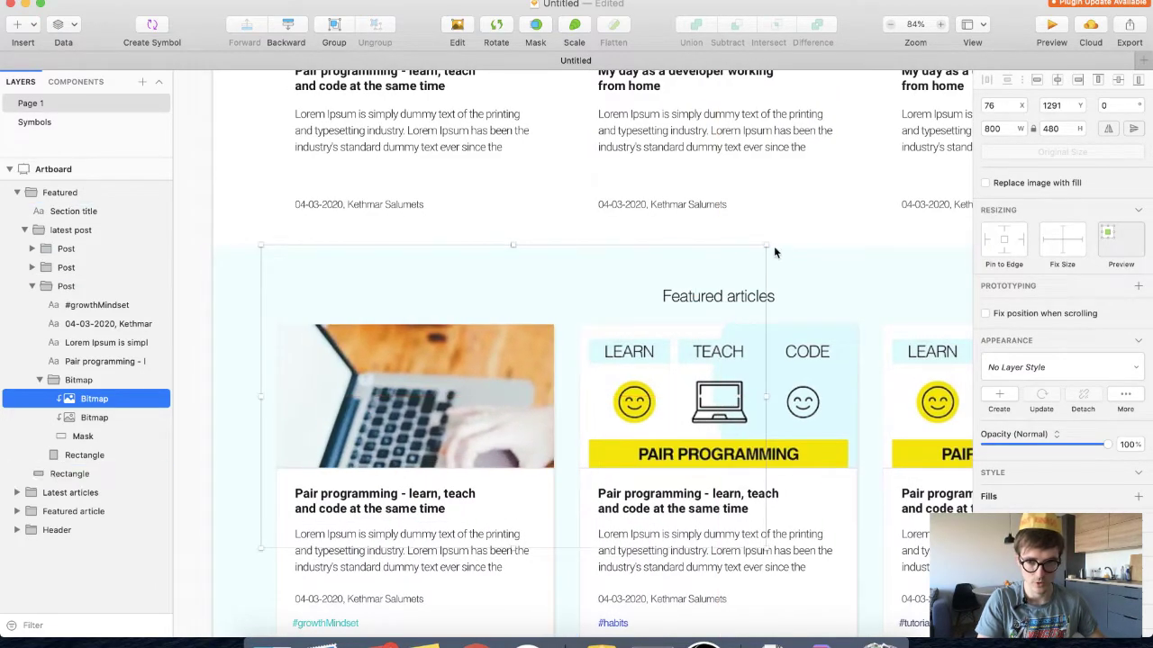
drag(767, 245, 533, 321)
mouse_move(407, 431)
mouse_down()
mouse_move(416, 387)
mouse_move(407, 372)
mouse_move(400, 382)
mouse_up()
Switch to Chrome and copy the "Building a chat app with React Native and Firebase" image from the article feed
scroll(527, 376, right, 2)
scroll(528, 376, down, 1)
key(super+Tab)
scroll(501, 463, down, 2)
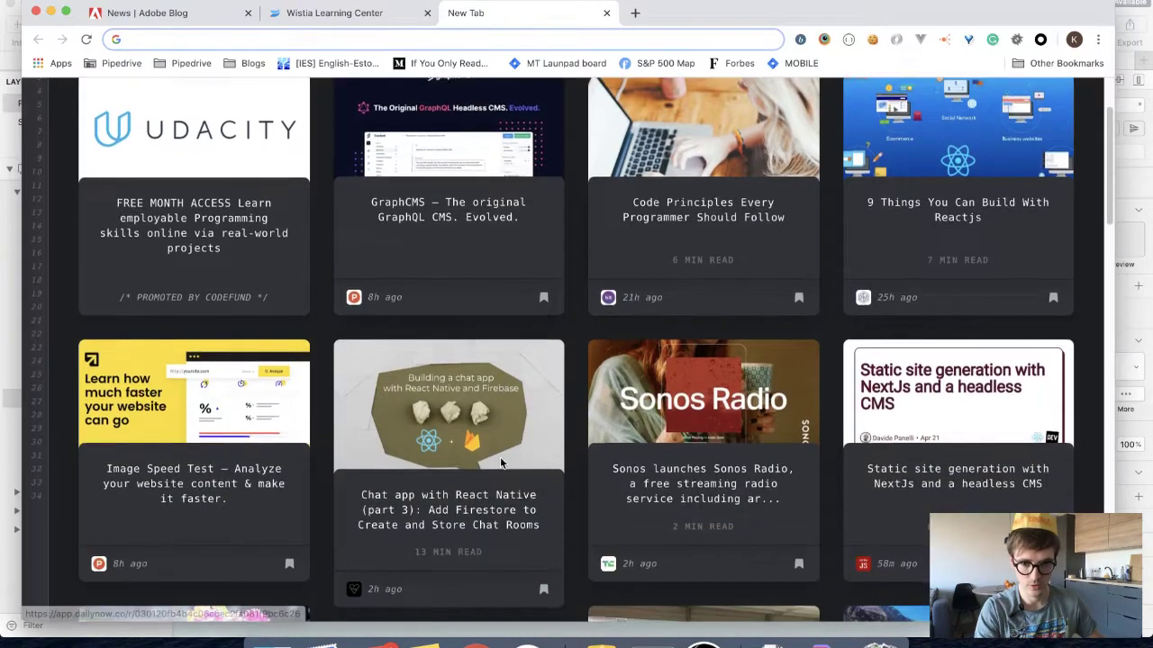
right_click(418, 410)
click(455, 475)
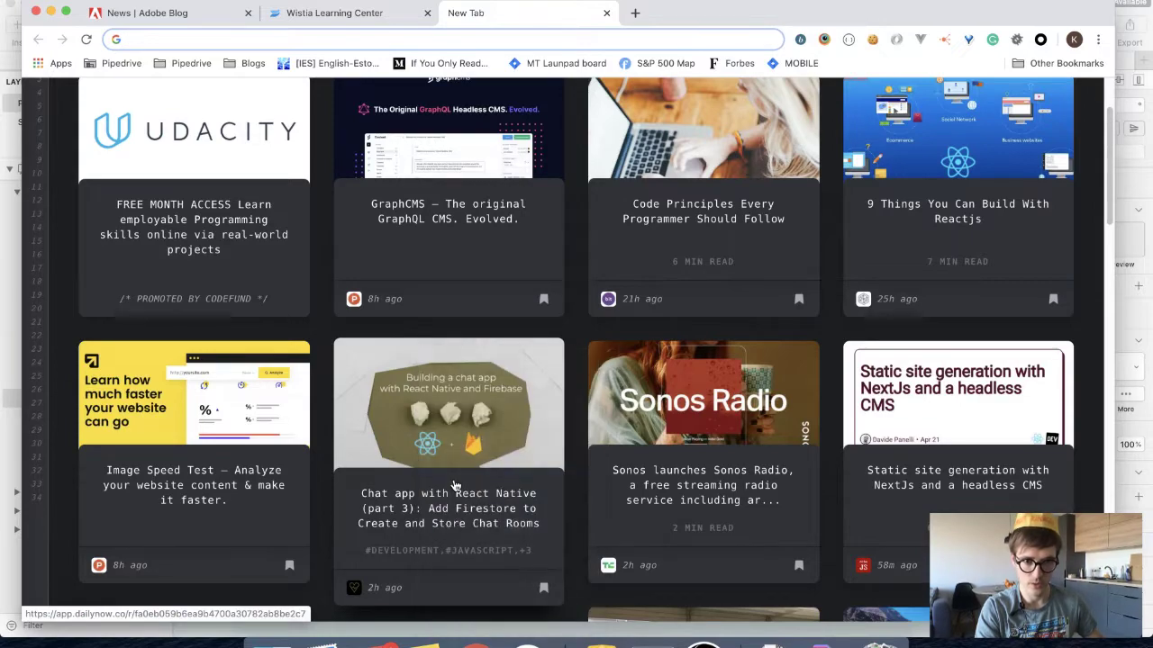
Switch back to Sketch, paste the chat app image into the second featured card's mask, scale it to 581 by 387 and place it at X 493, Y 1347
key(super+Tab)
key(super+v)
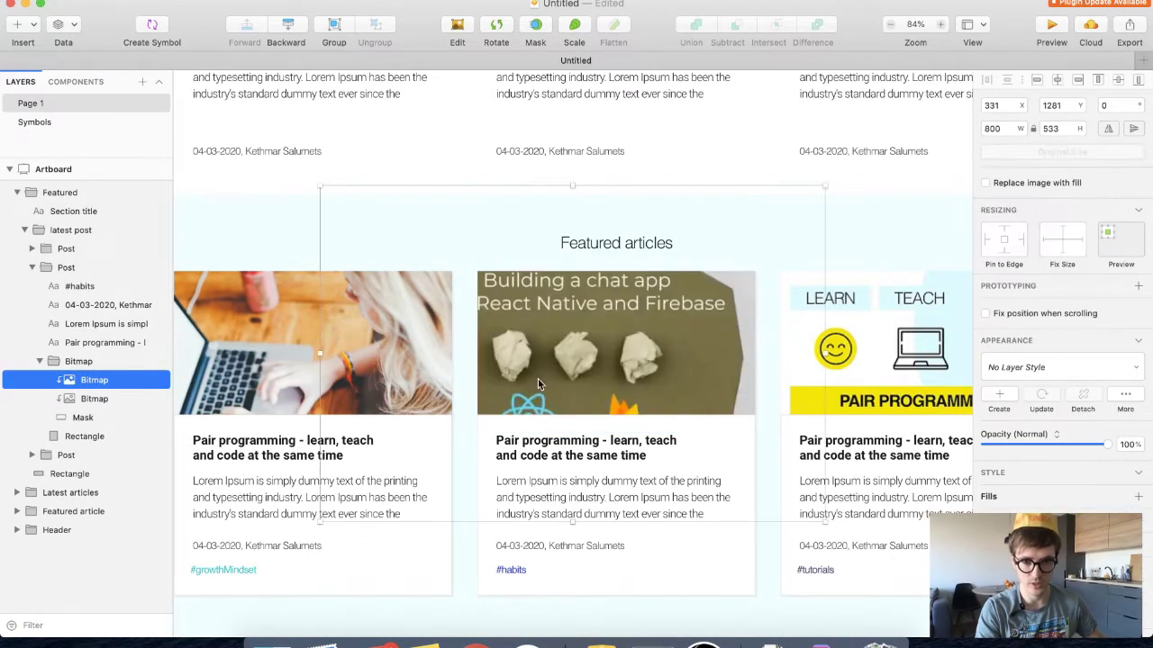
drag(320, 185, 427, 301)
drag(545, 350, 509, 295)
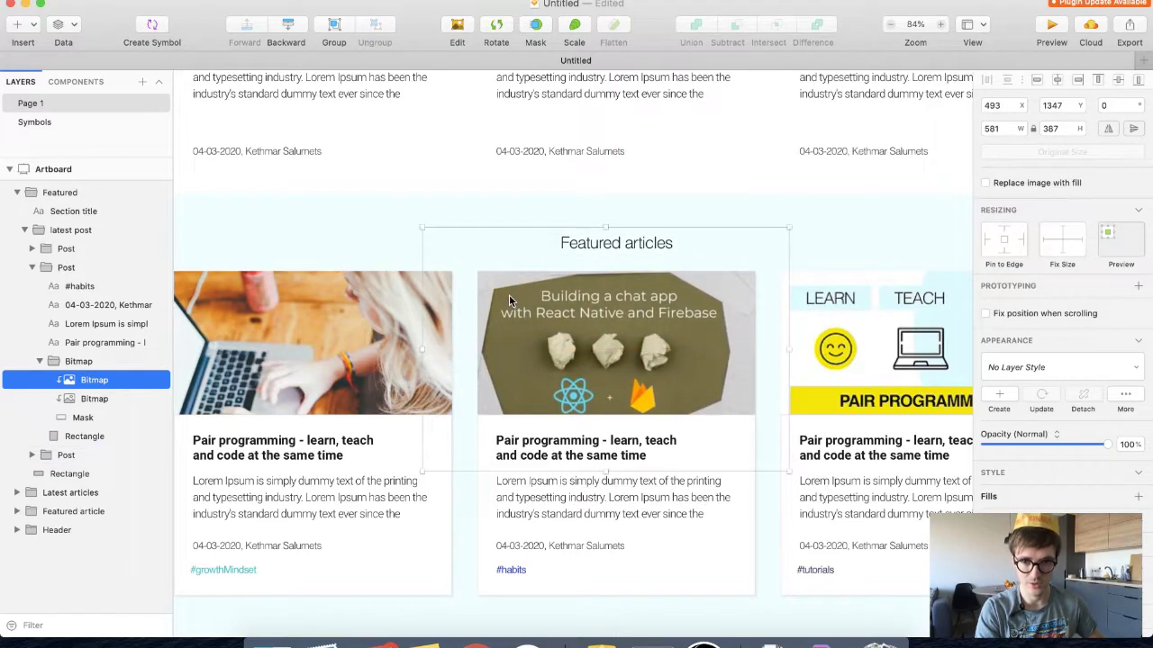
Switch to Chrome and copy the photo of the "The iPad is the only tablet worth buying during lockdown" article
key(super+Tab)
scroll(782, 491, down, 4)
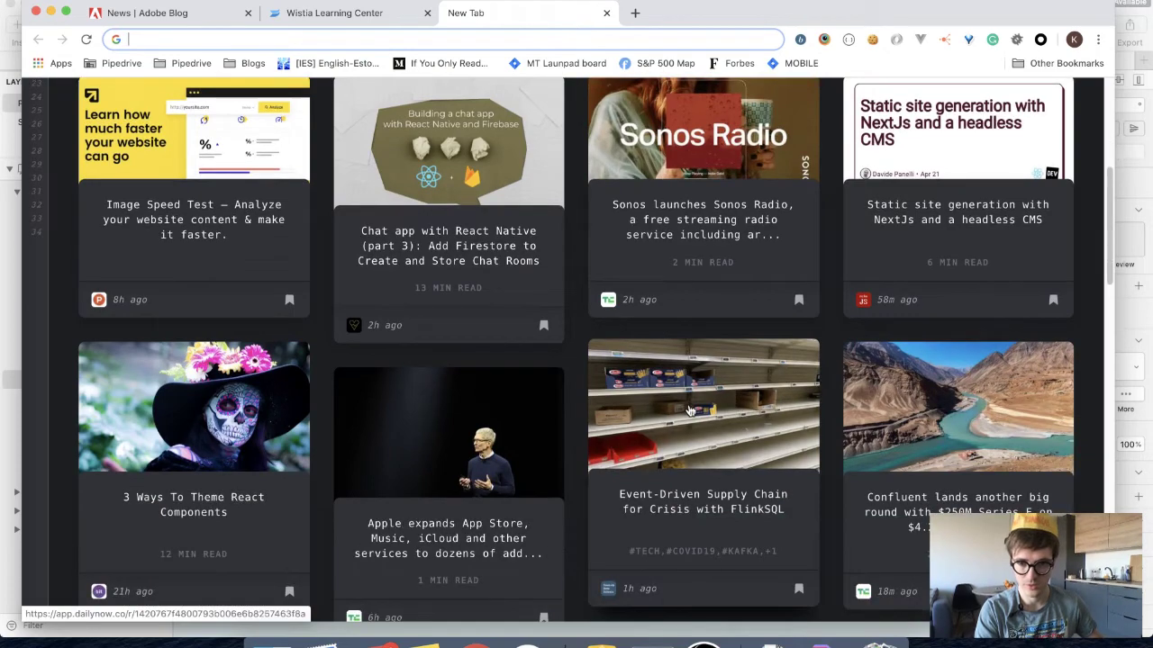
scroll(689, 411, down, 10)
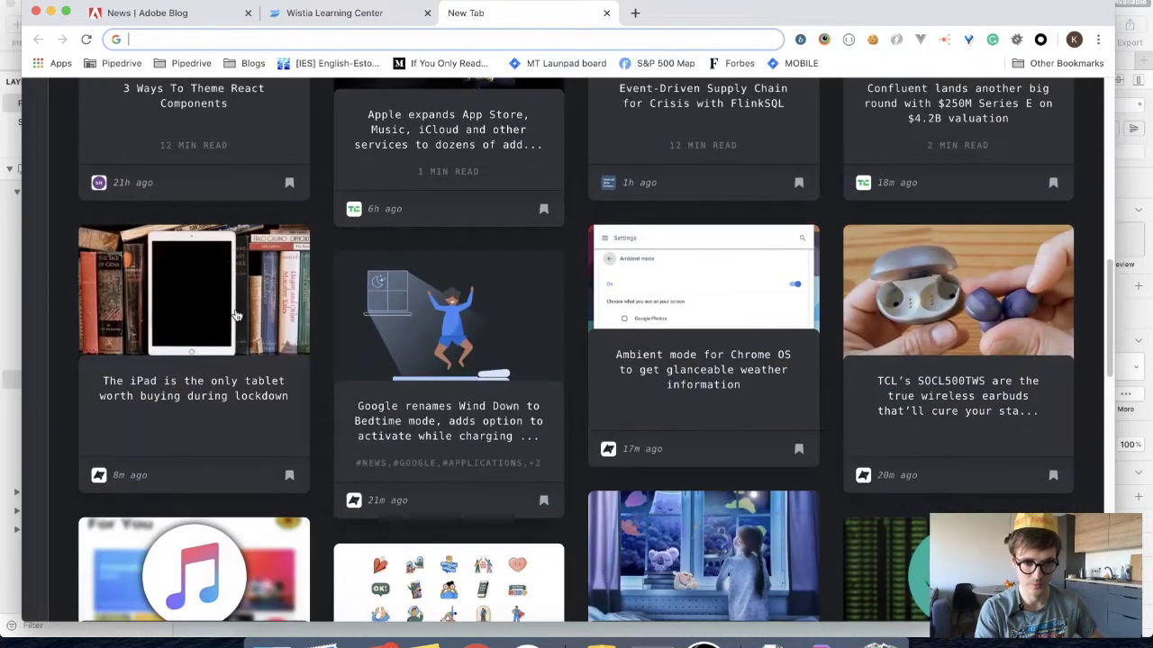
right_click(235, 306)
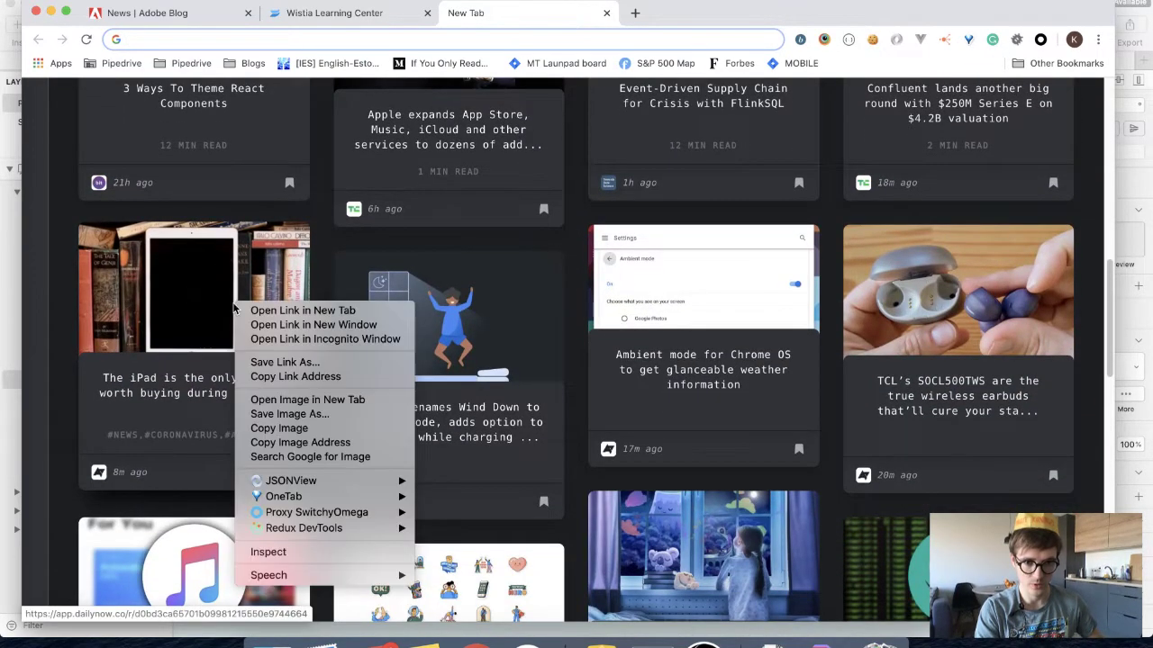
click(278, 429)
Switch back to Sketch, paste the iPad photo into the third featured card's mask, scale it to 440 by 293 and place it at X 1060, Y 1394
key(super+Tab)
scroll(761, 432, right, 5)
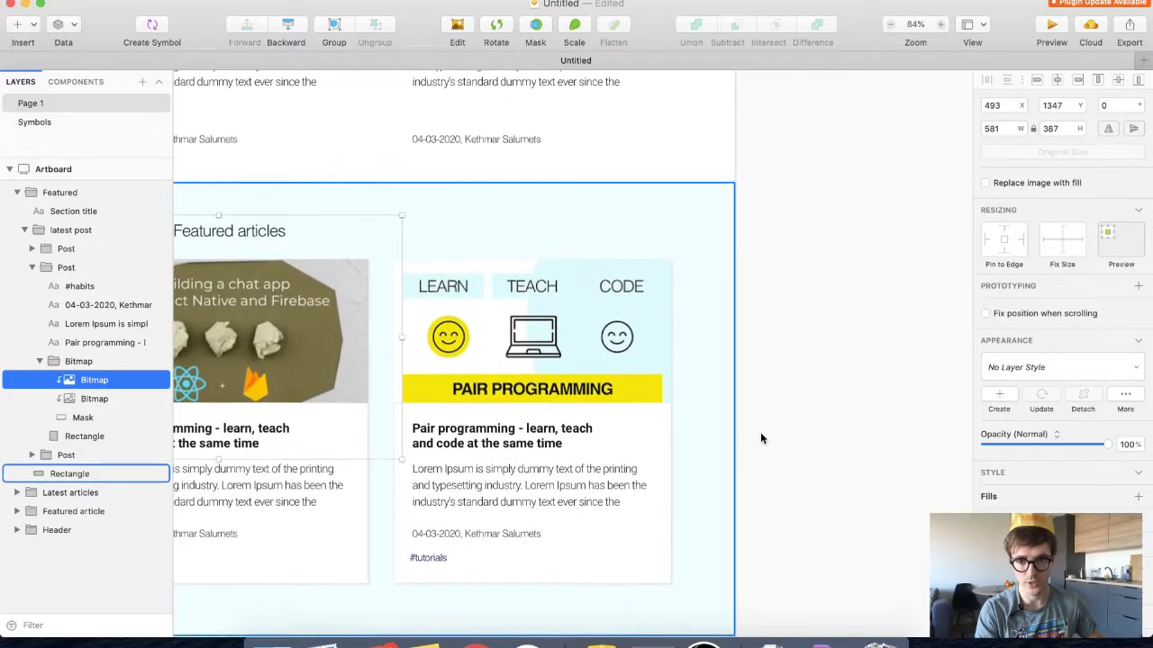
click(518, 337)
key(super+v)
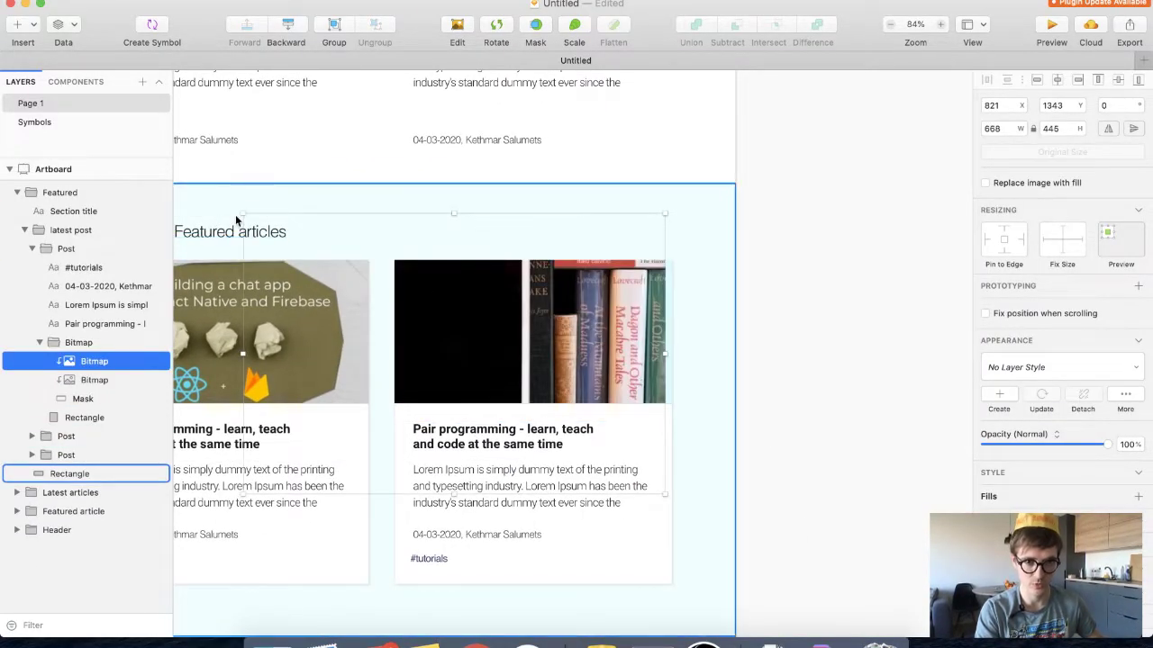
drag(368, 275, 388, 309)
drag(475, 374, 479, 311)
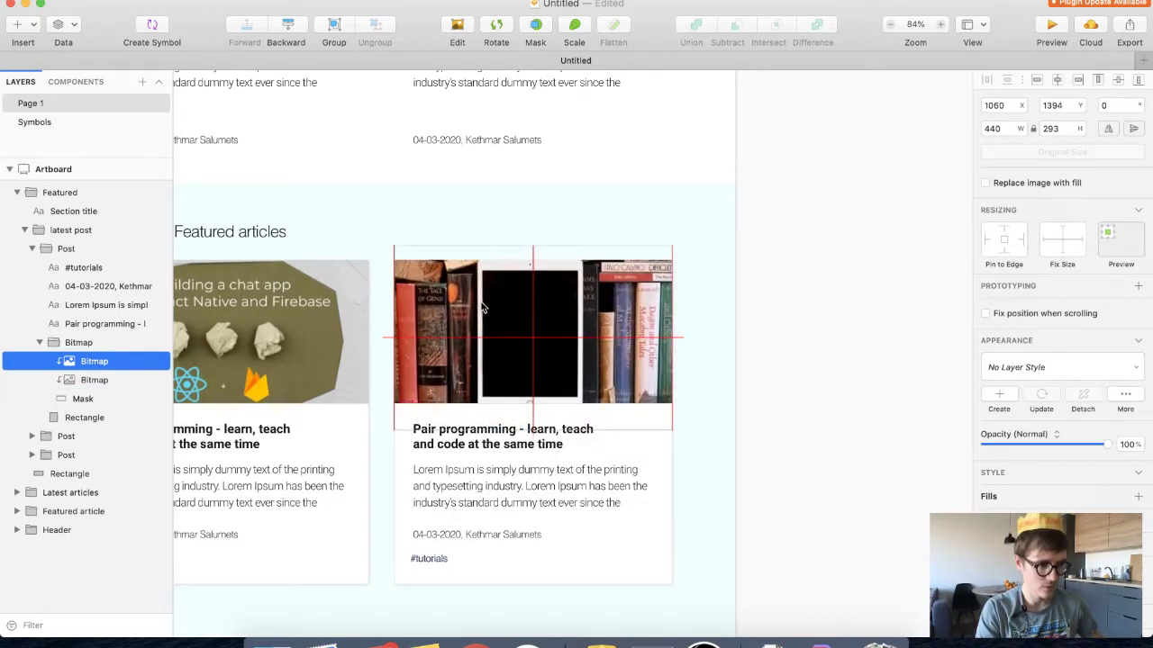
Review the whole homepage, comparing the Featured articles cards with the header article and the Latest posts section
scroll(453, 324, down, 6)
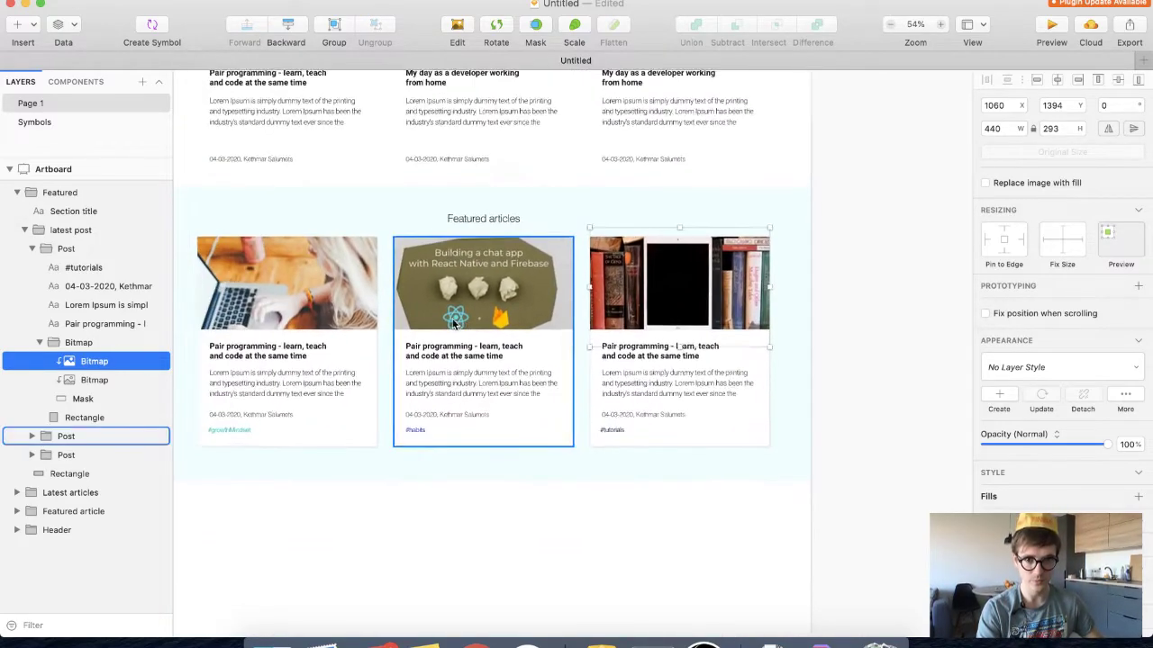
click(450, 541)
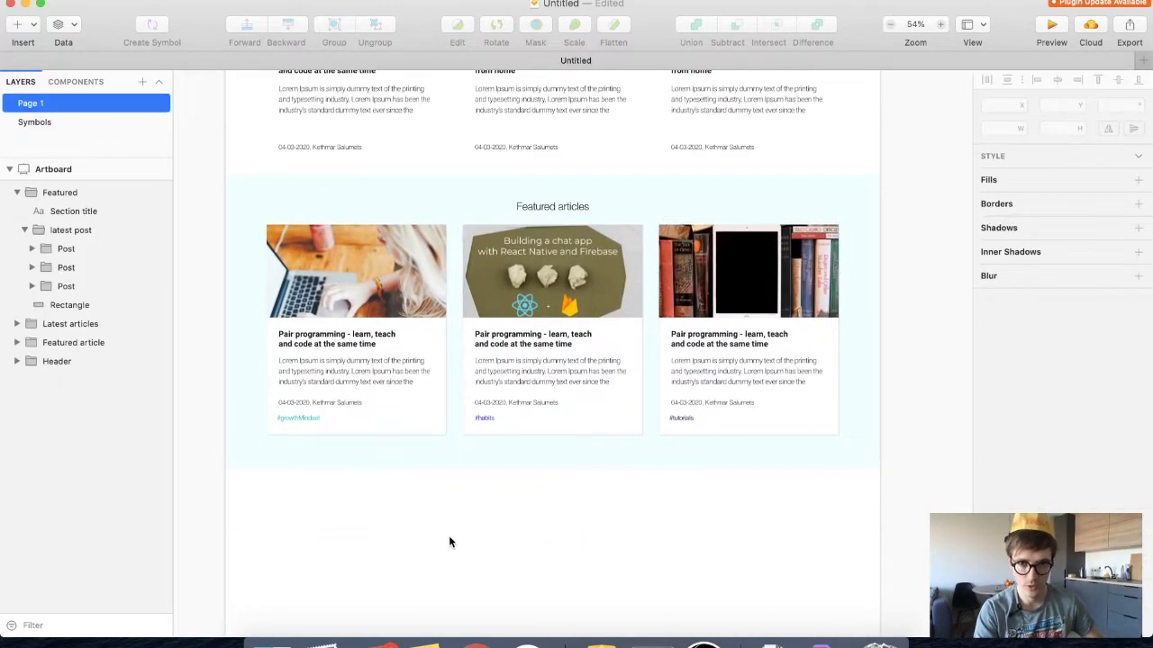
scroll(449, 535, up, 5)
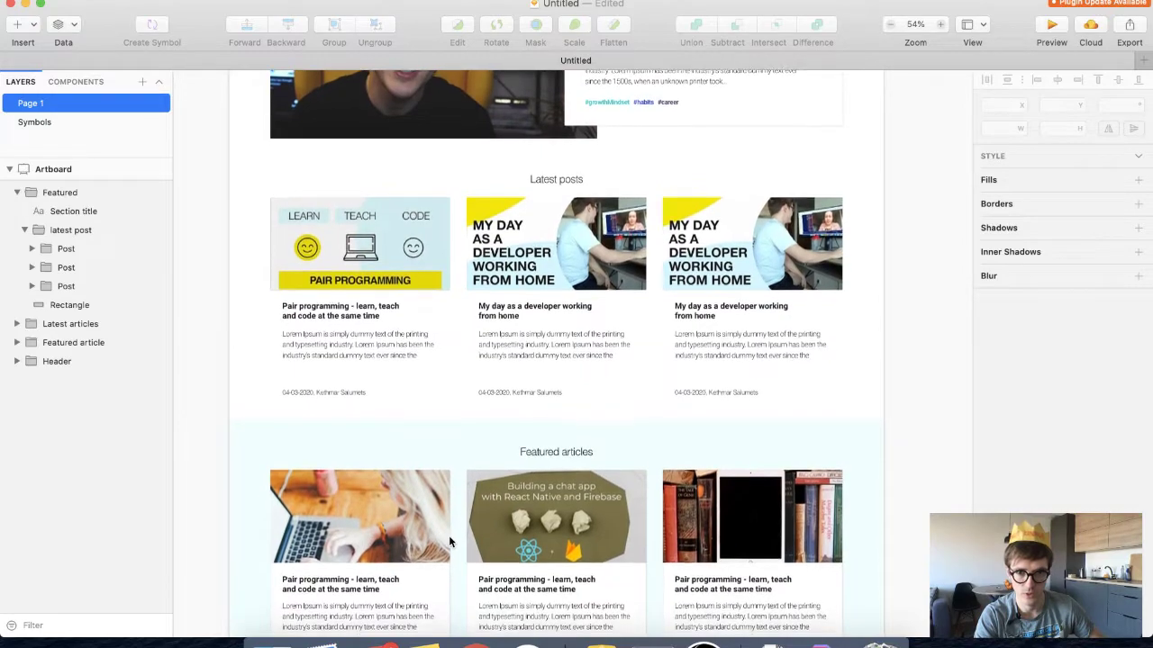
scroll(448, 535, down, 3)
scroll(448, 535, up, 5)
scroll(450, 540, down, 4)
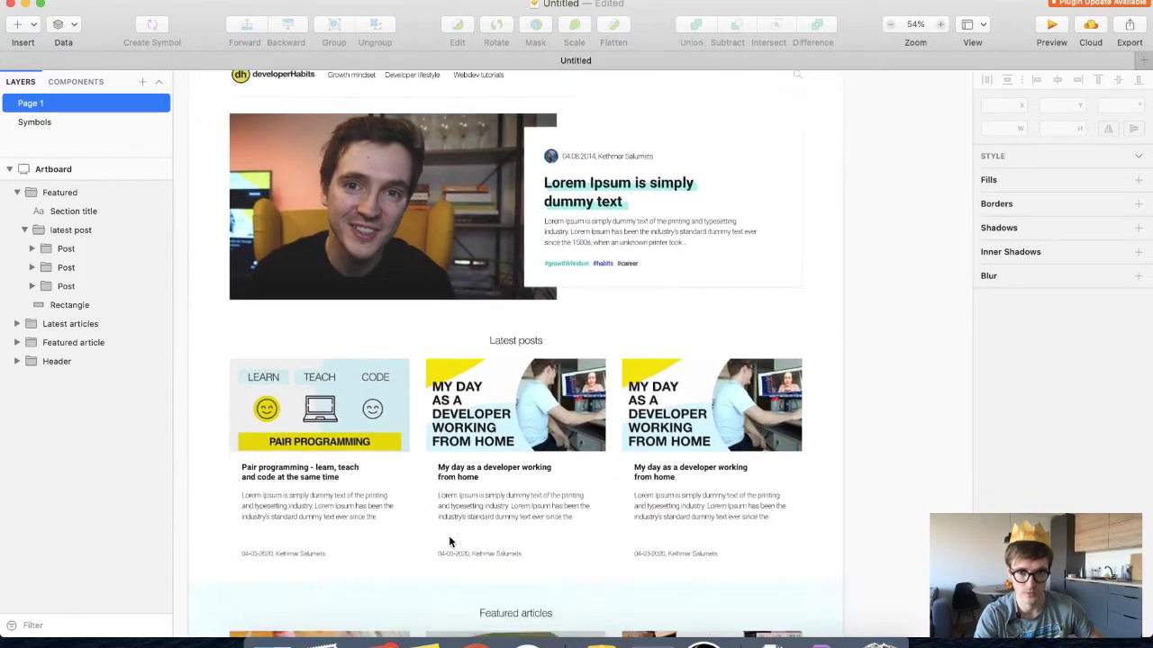
scroll(448, 535, down, 2)
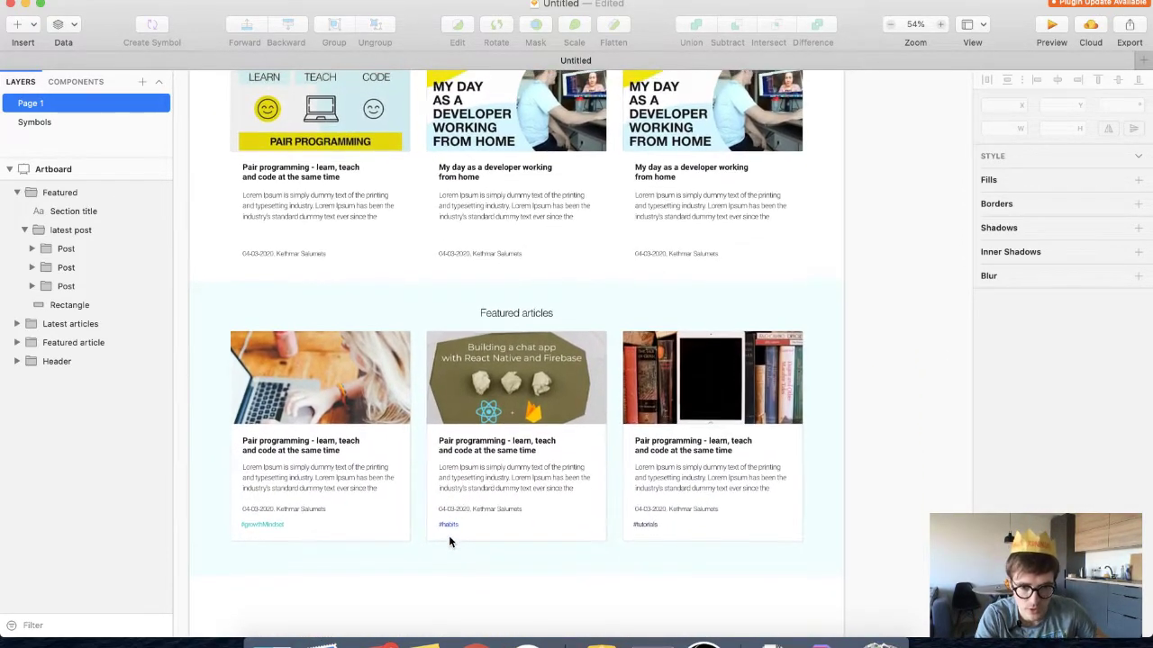
click(382, 541)
scroll(476, 510, up, 5)
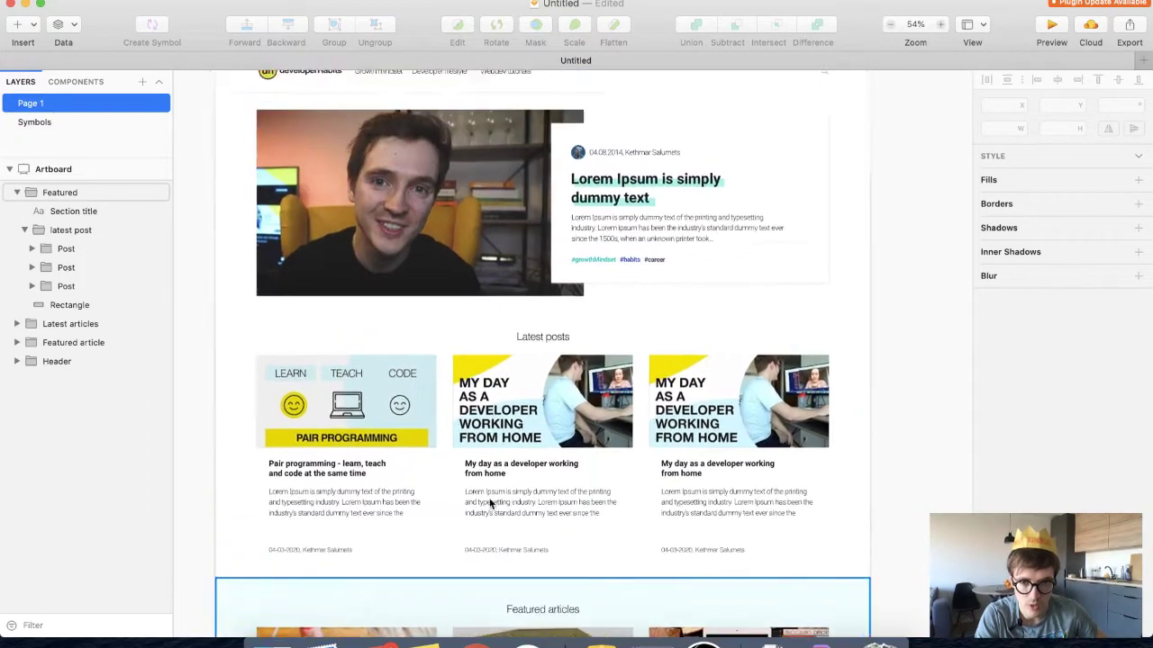
scroll(491, 504, down, 5)
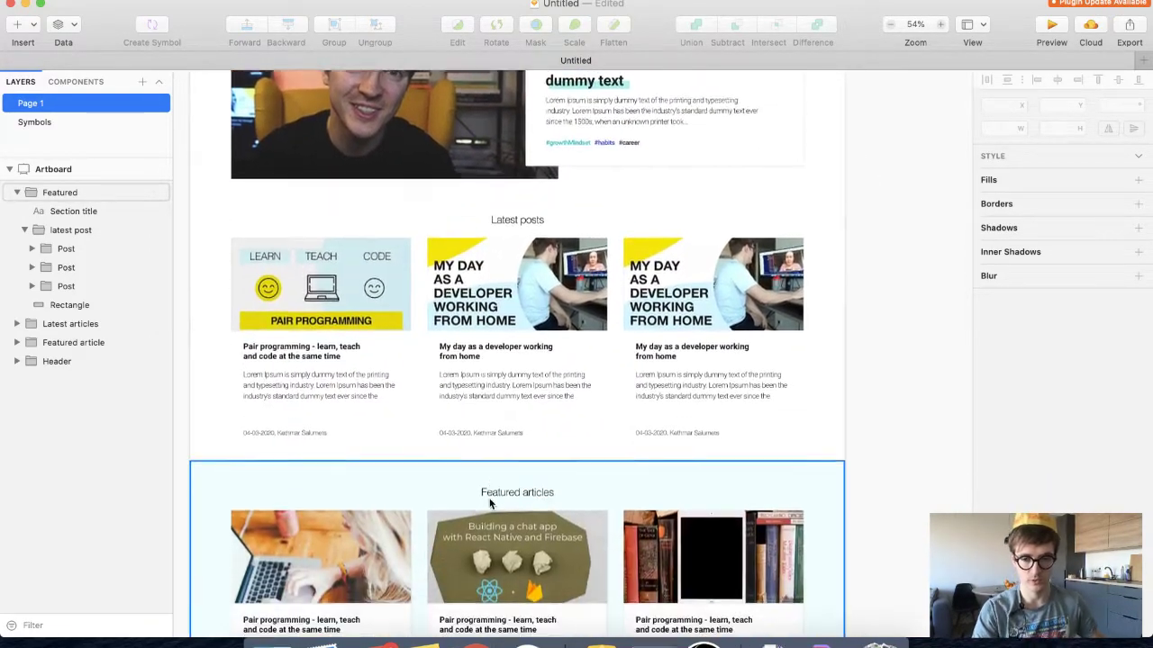
click(519, 559)
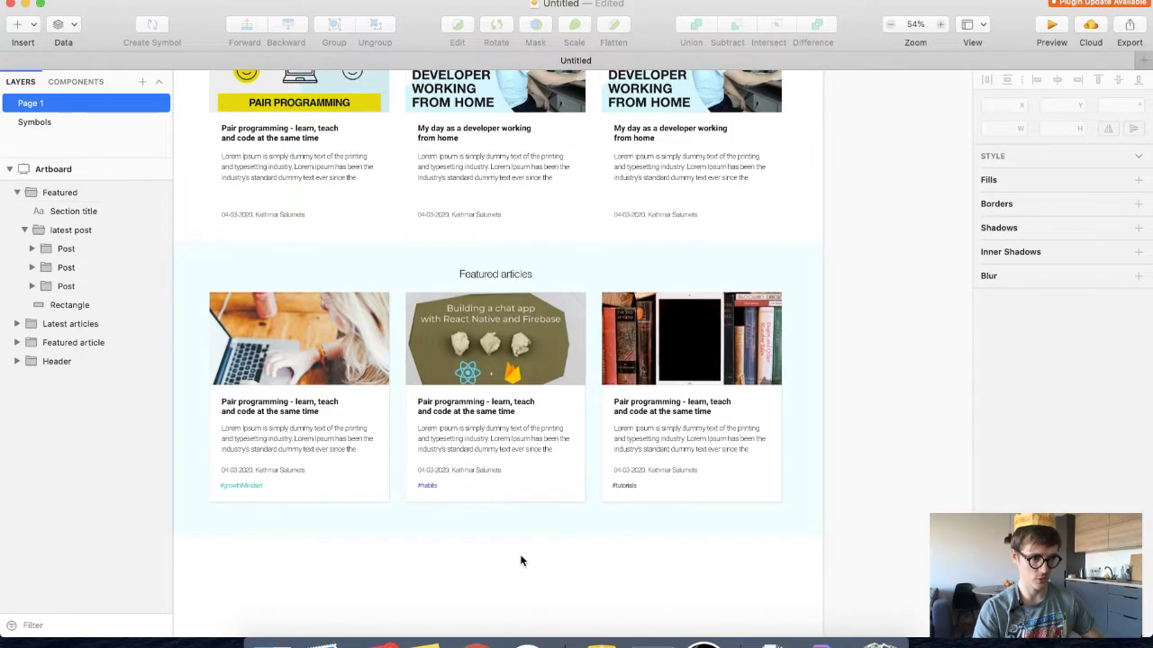
scroll(520, 559, down, 3)
scroll(519, 561, up, 1)
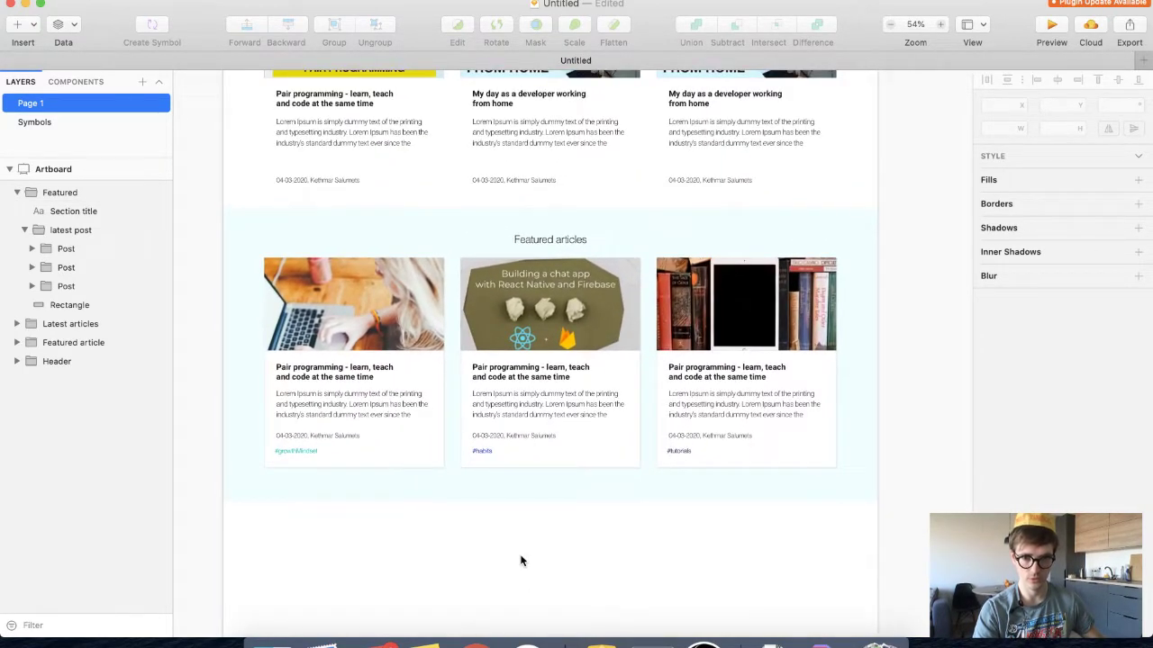
scroll(520, 561, up, 5)
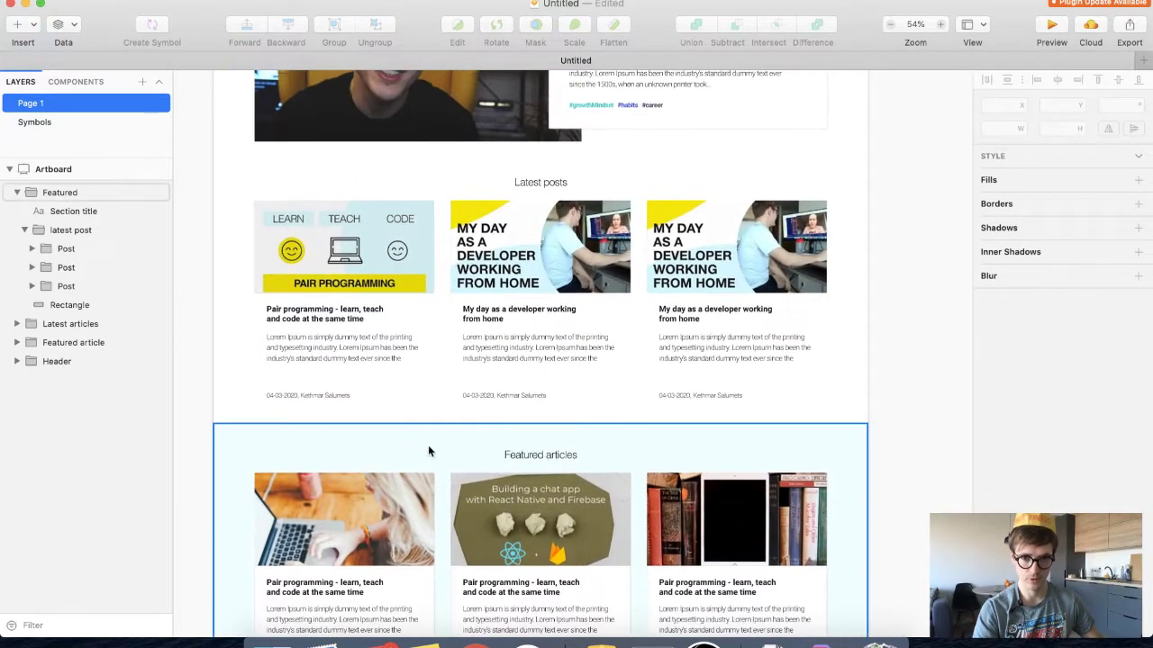
Try moving the Featured section's light blue background rectangle up to the Latest posts section, and undo the move
click(397, 438)
drag(392, 436, 399, 195)
key(super+z)
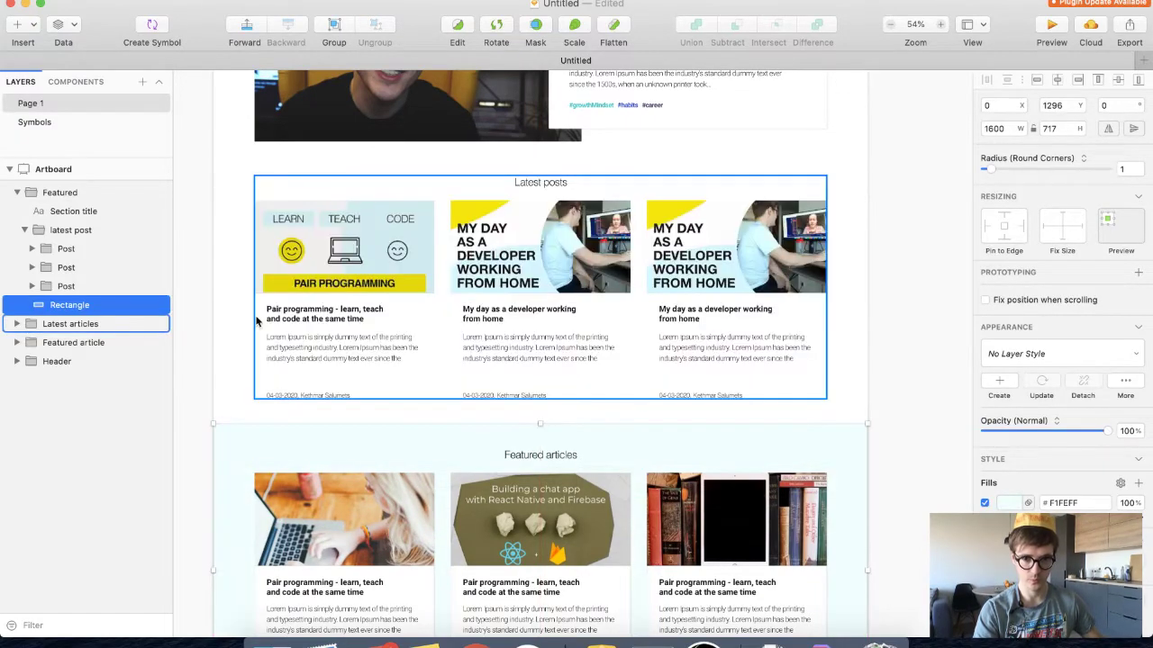
Move the light blue background rectangle out of the Featured group to the bottom of the artboard's layer order, below Header
click(17, 192)
click(60, 211)
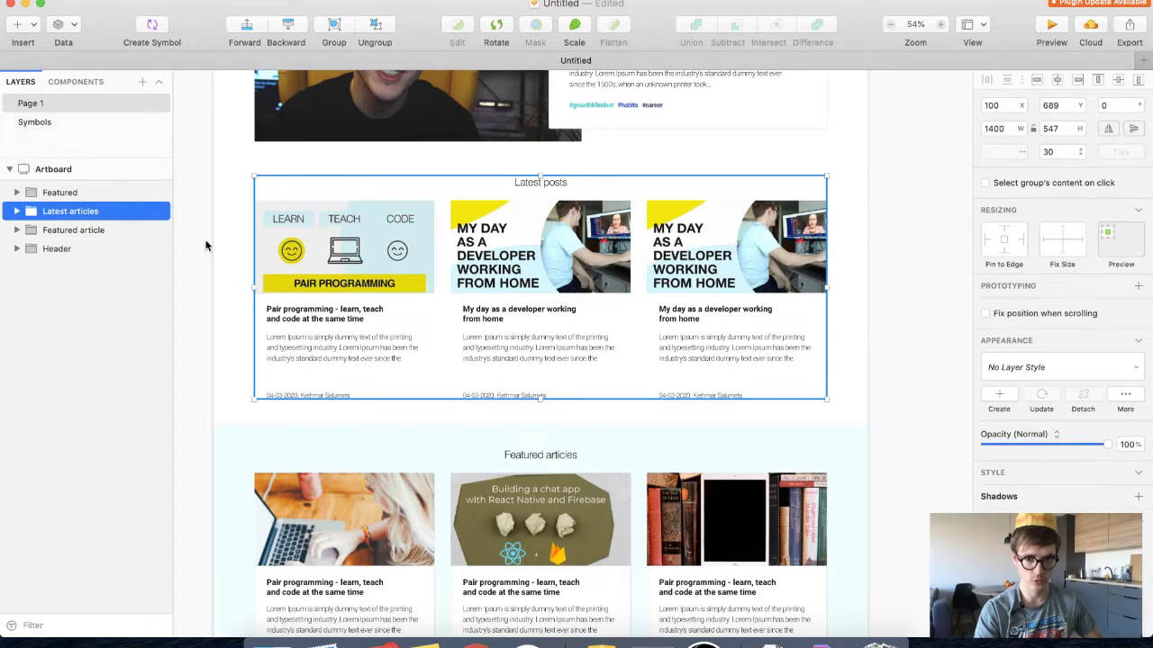
scroll(347, 324, down, 3)
scroll(347, 323, up, 2)
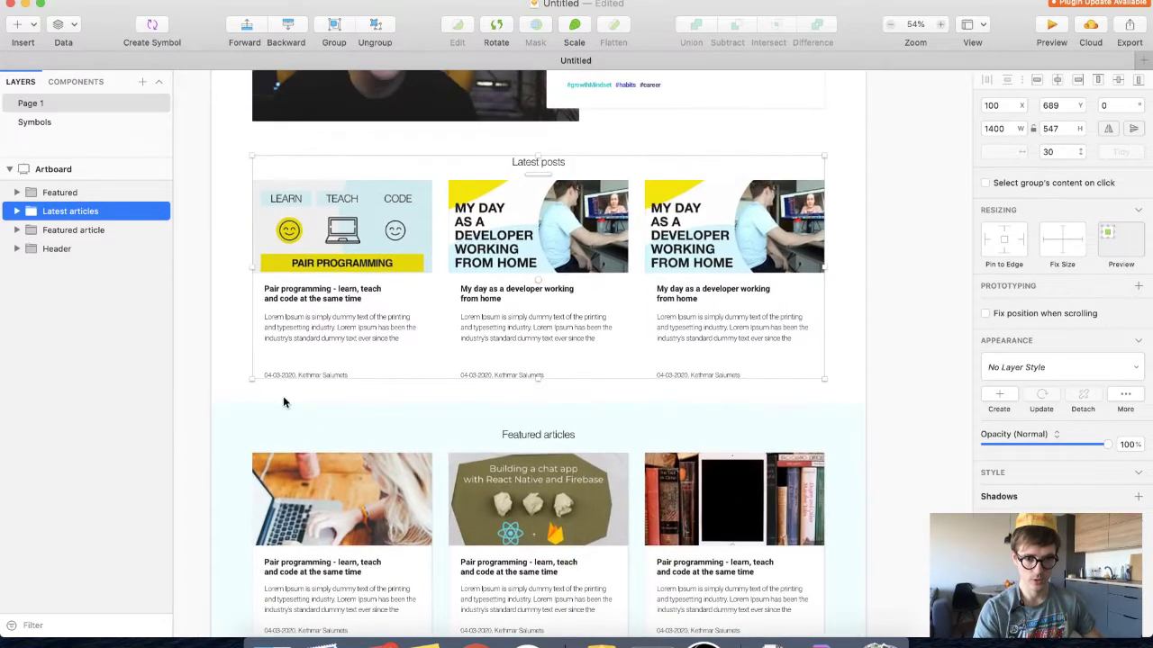
click(248, 432)
click(17, 192)
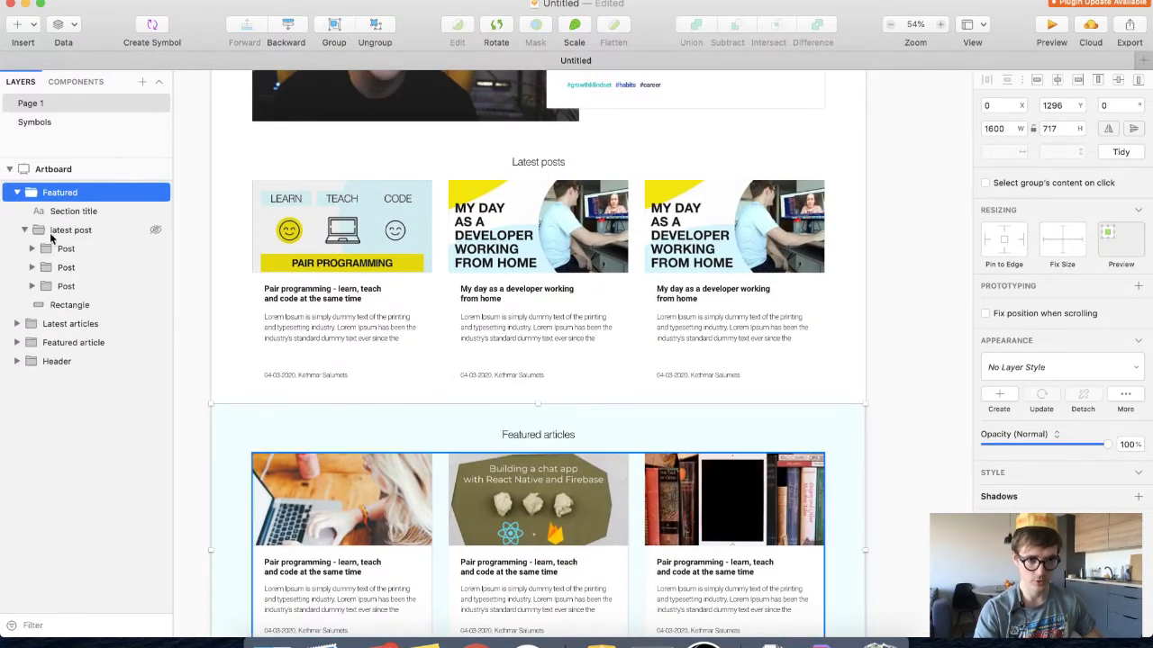
click(71, 306)
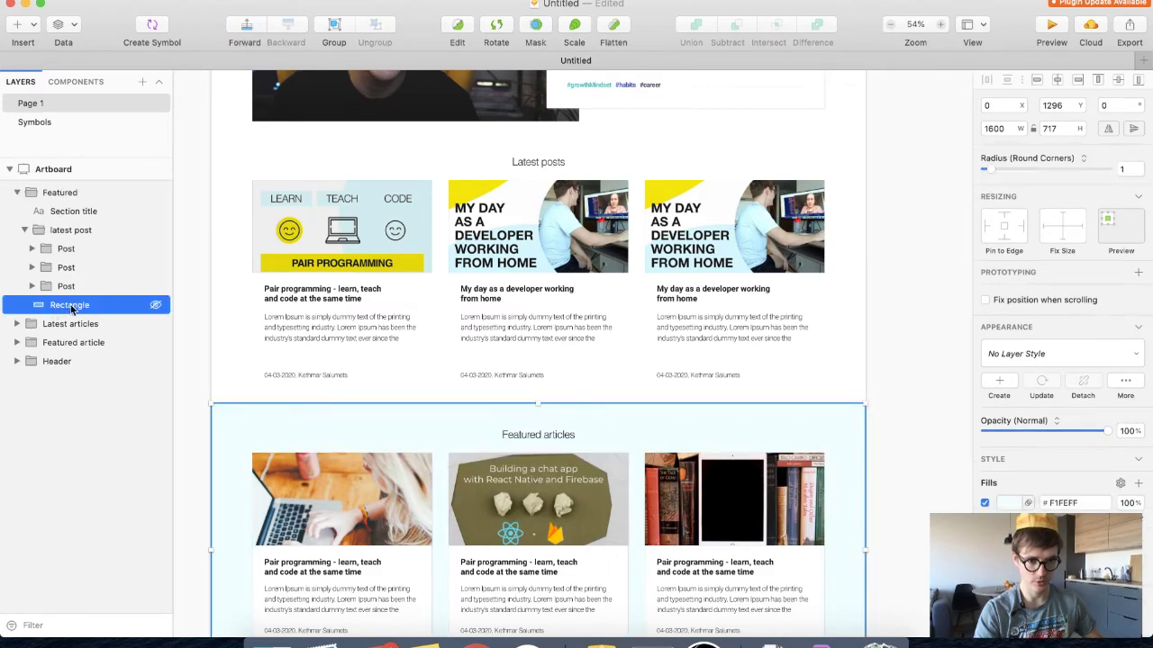
drag(71, 308, 46, 366)
Try the light blue background rectangle behind the Latest posts section at Y 689, and undo the move
drag(224, 418, 199, 175)
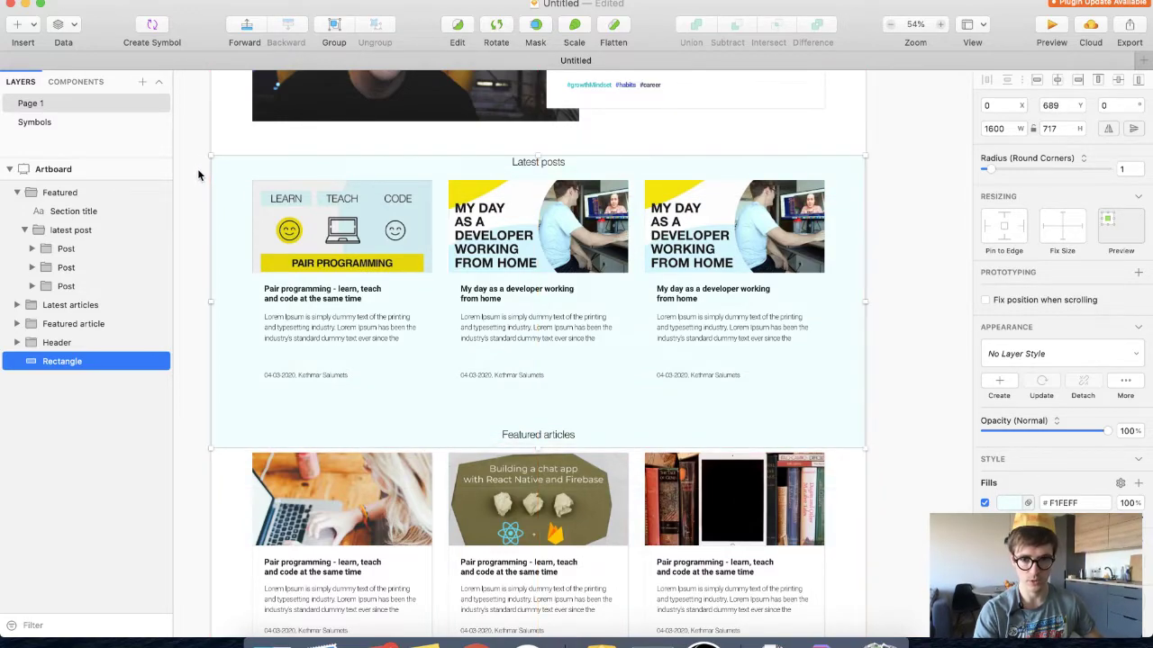
scroll(198, 174, up, 5)
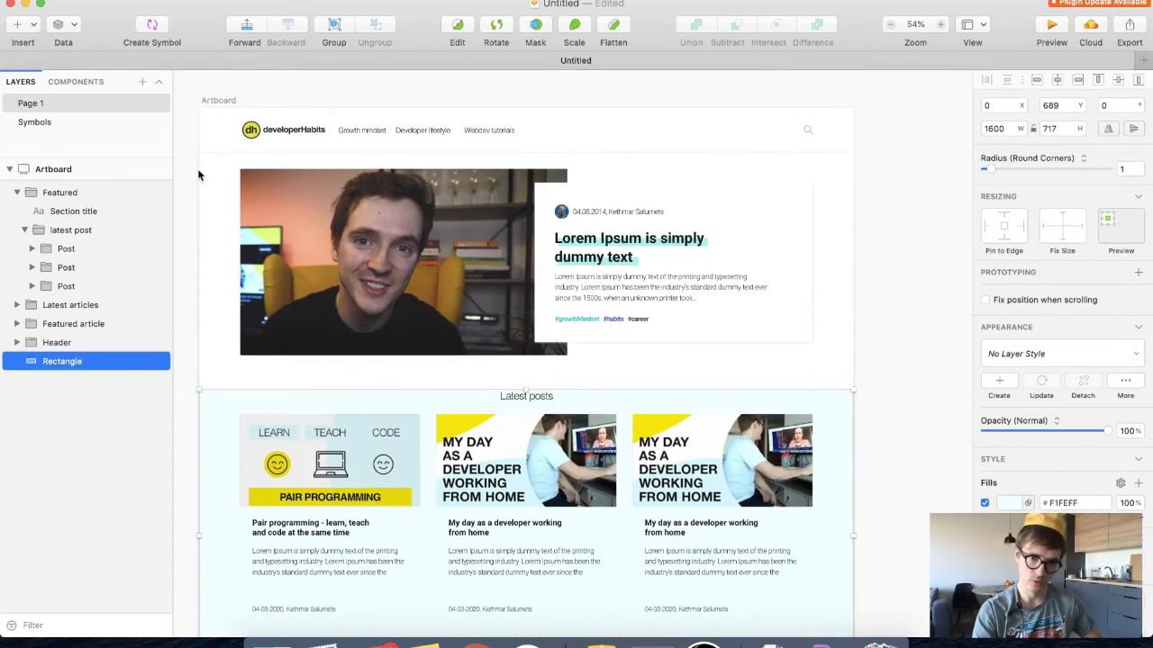
key(super+z)
Examine the Featured articles section and how its cards sit on the light blue background rectangle
scroll(248, 293, down, 10)
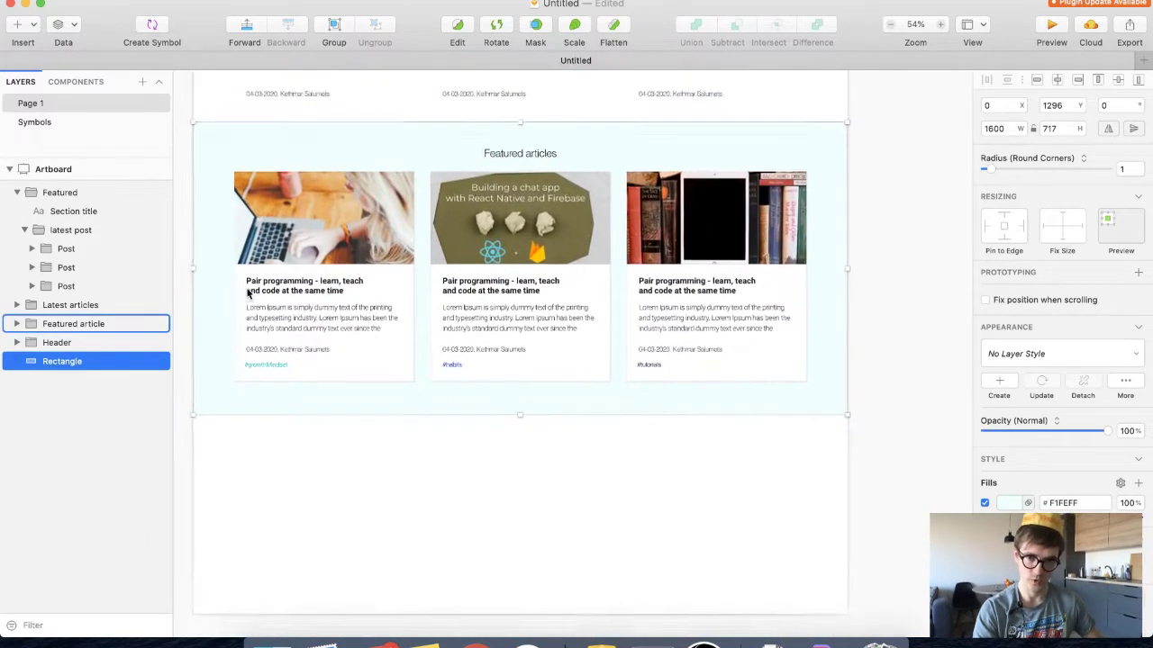
scroll(247, 292, up, 2)
scroll(346, 473, down, 2)
click(351, 492)
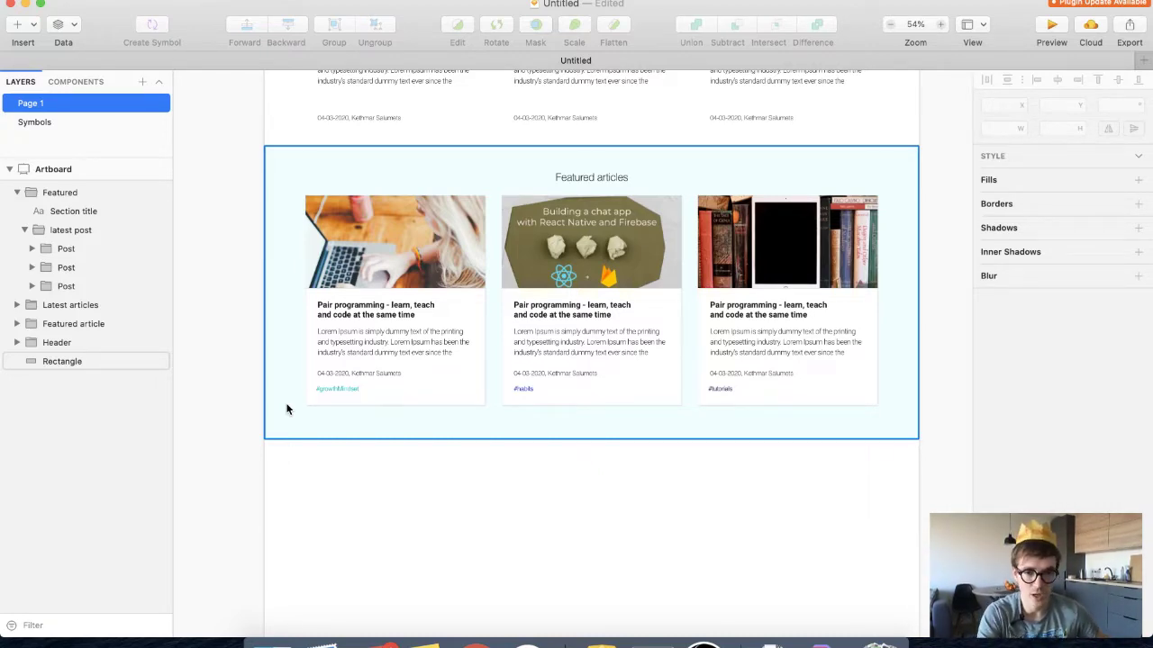
scroll(334, 469, up, 3)
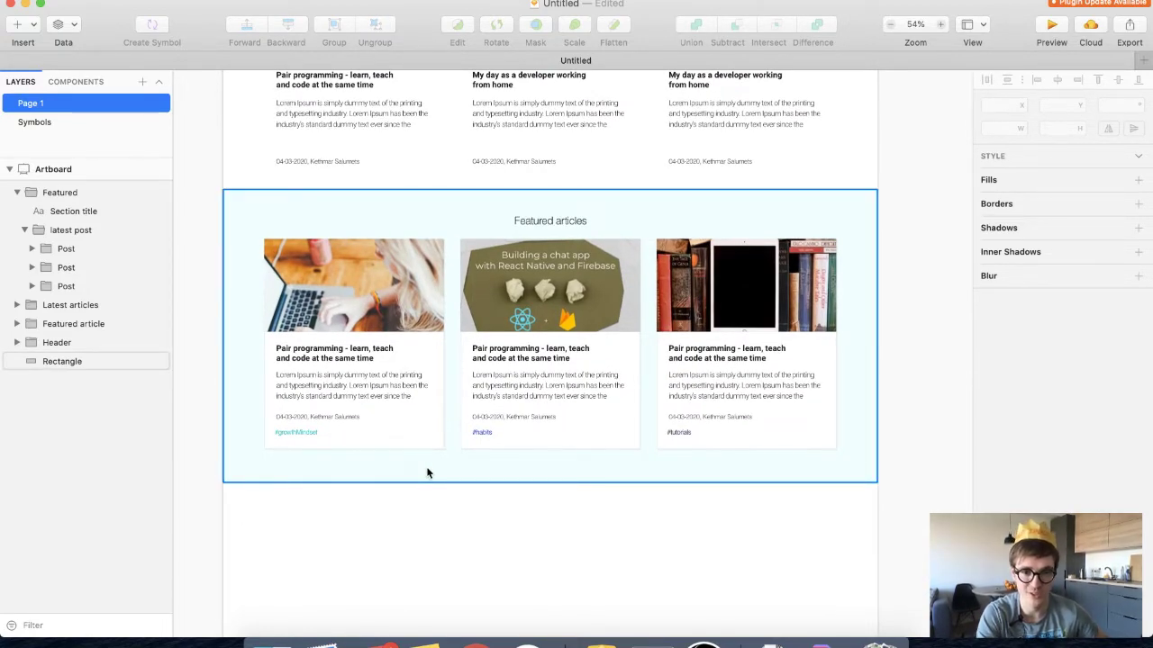
scroll(428, 473, down, 2)
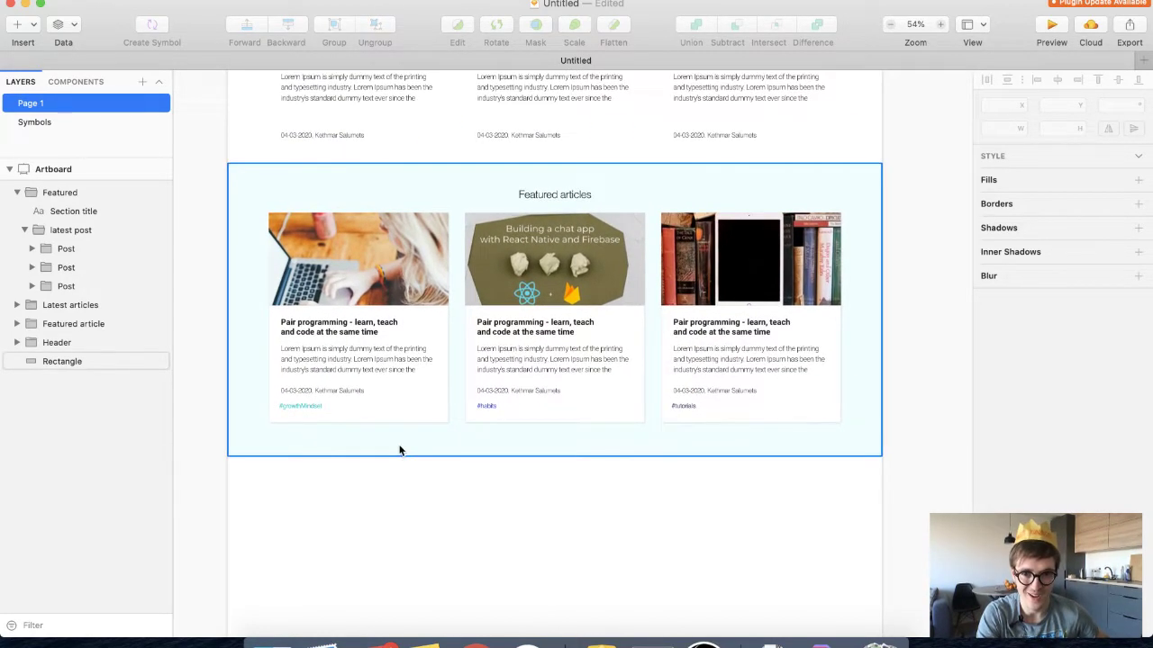
click(401, 451)
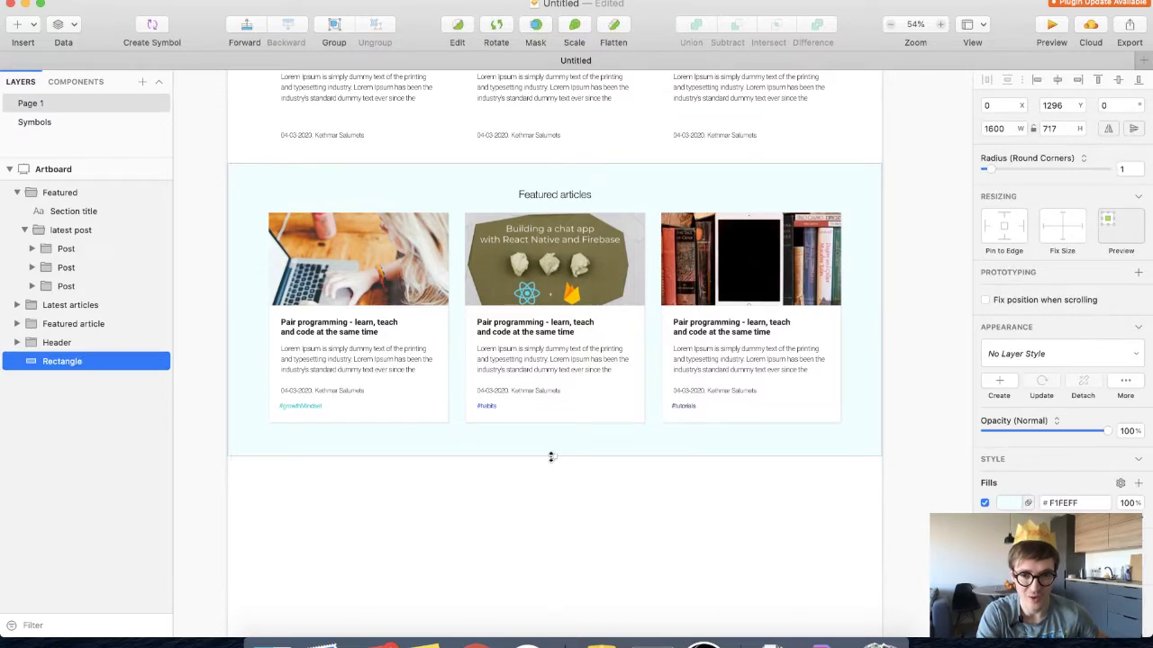
click(499, 497)
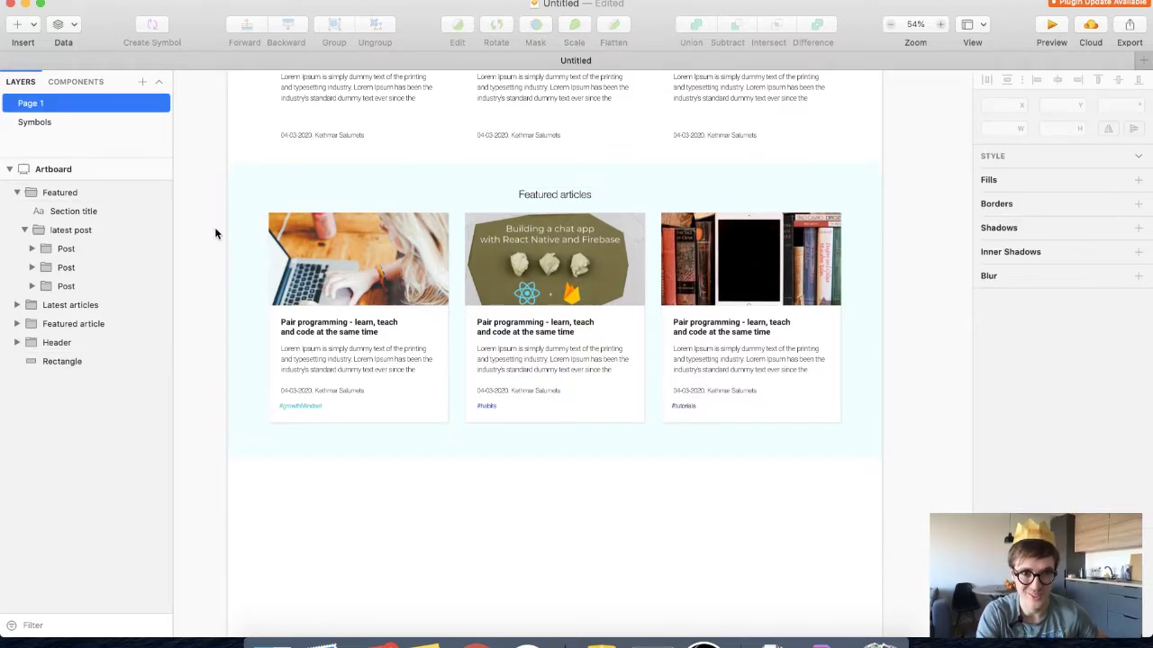
Collapse the Featured group in the layer list and leave only the light blue background rectangle selected
click(17, 193)
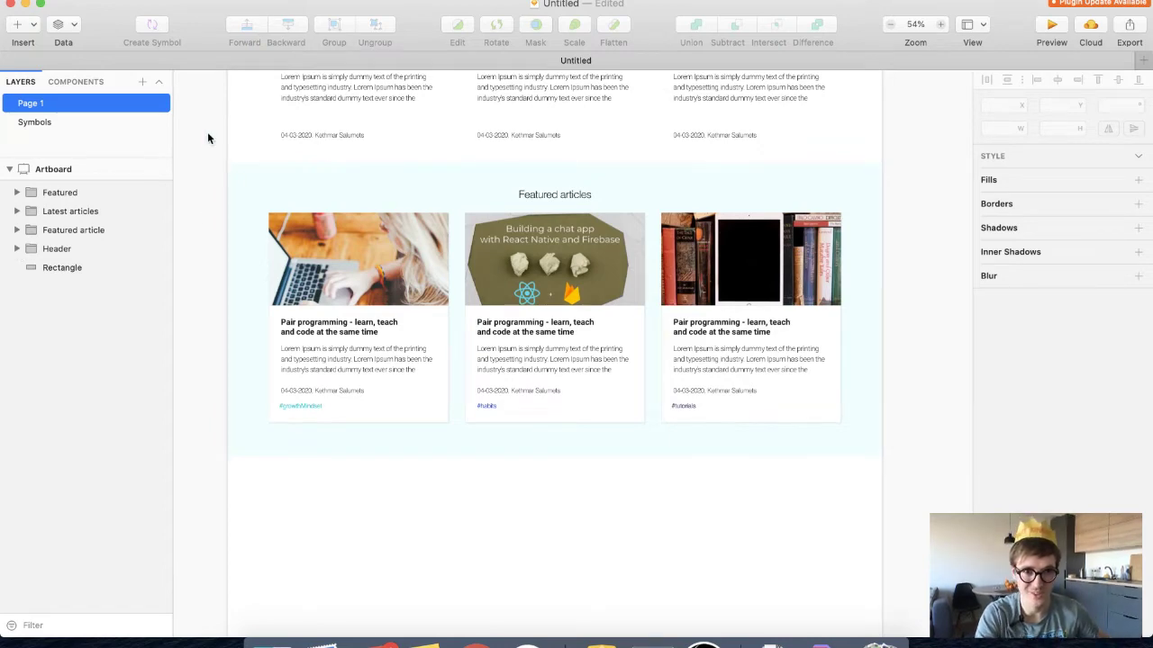
drag(223, 160, 892, 512)
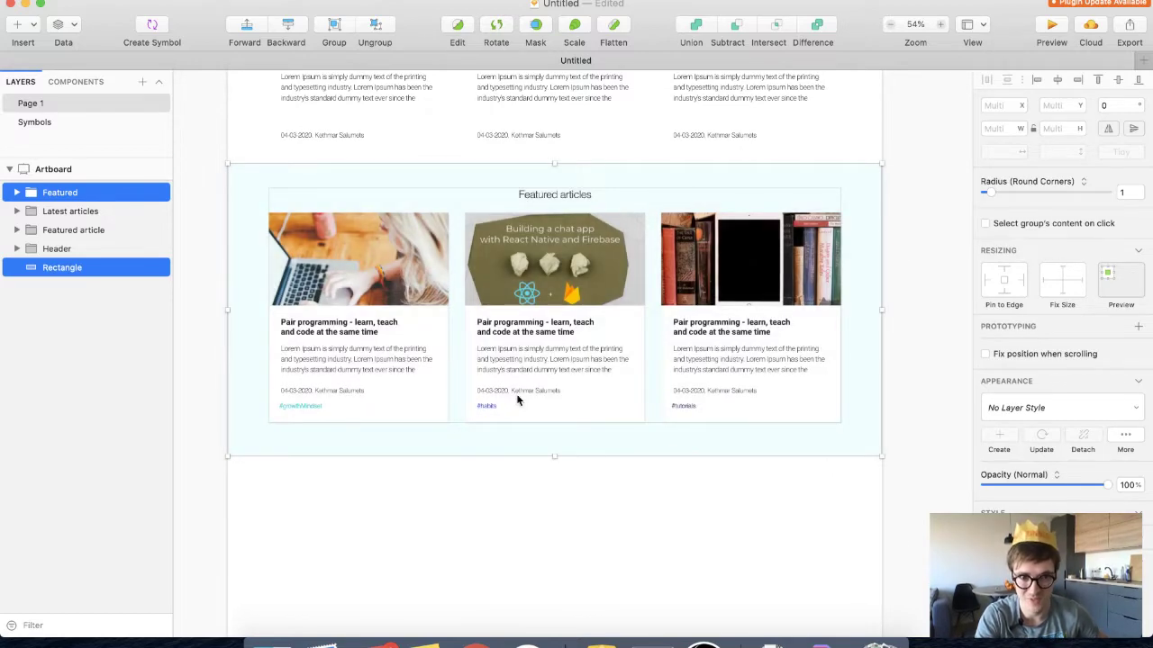
click(93, 268)
click(347, 511)
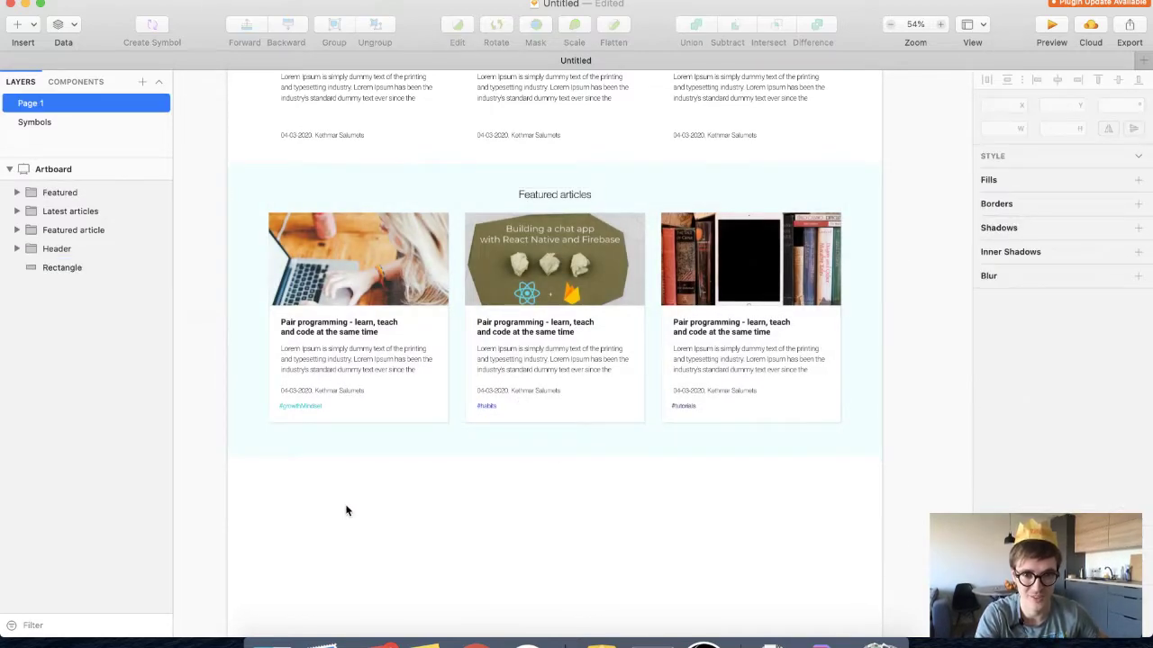
key(super+z)
key(super+z)
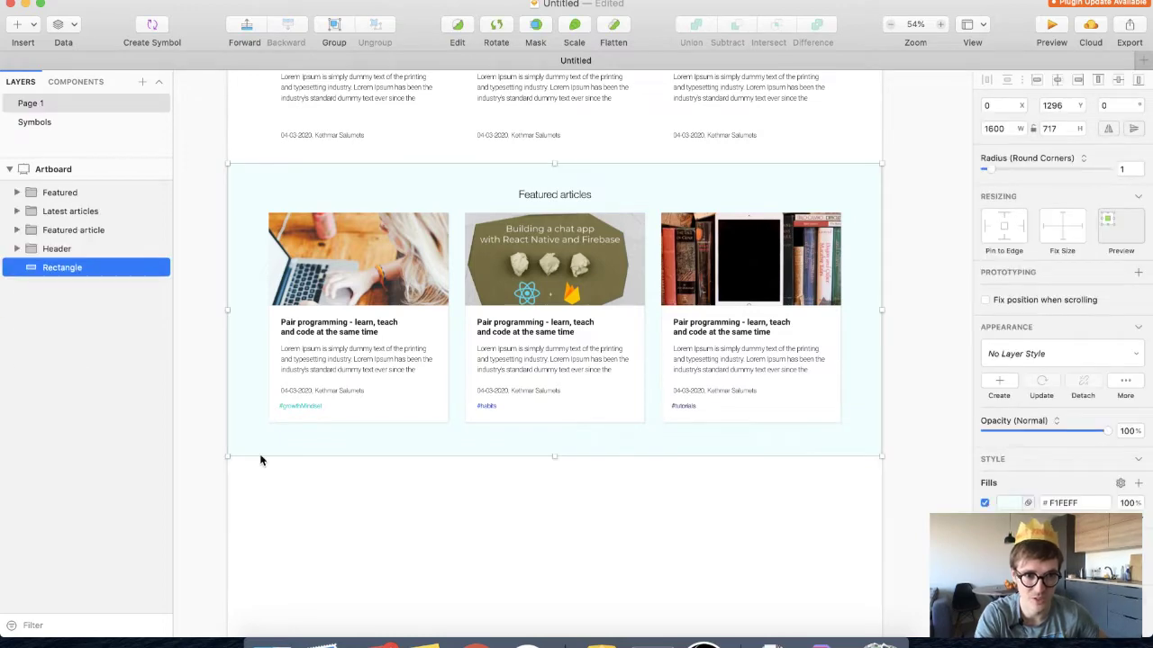
Collapse the latest post group nested inside Featured, and close the Featured group again
click(17, 194)
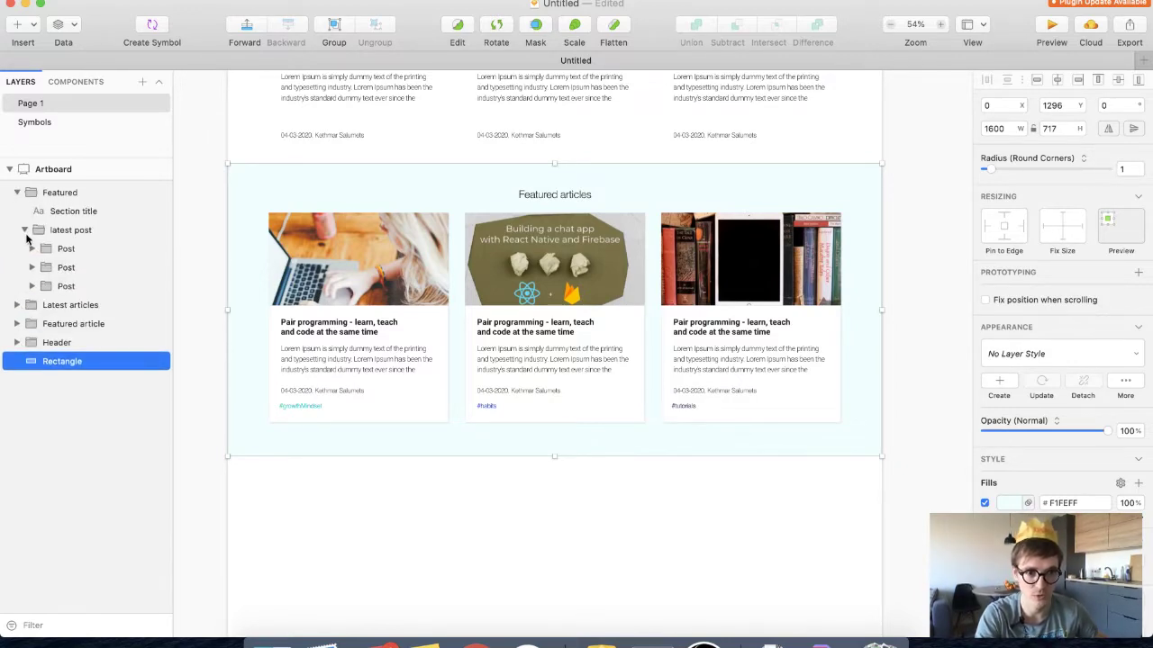
click(25, 230)
click(17, 193)
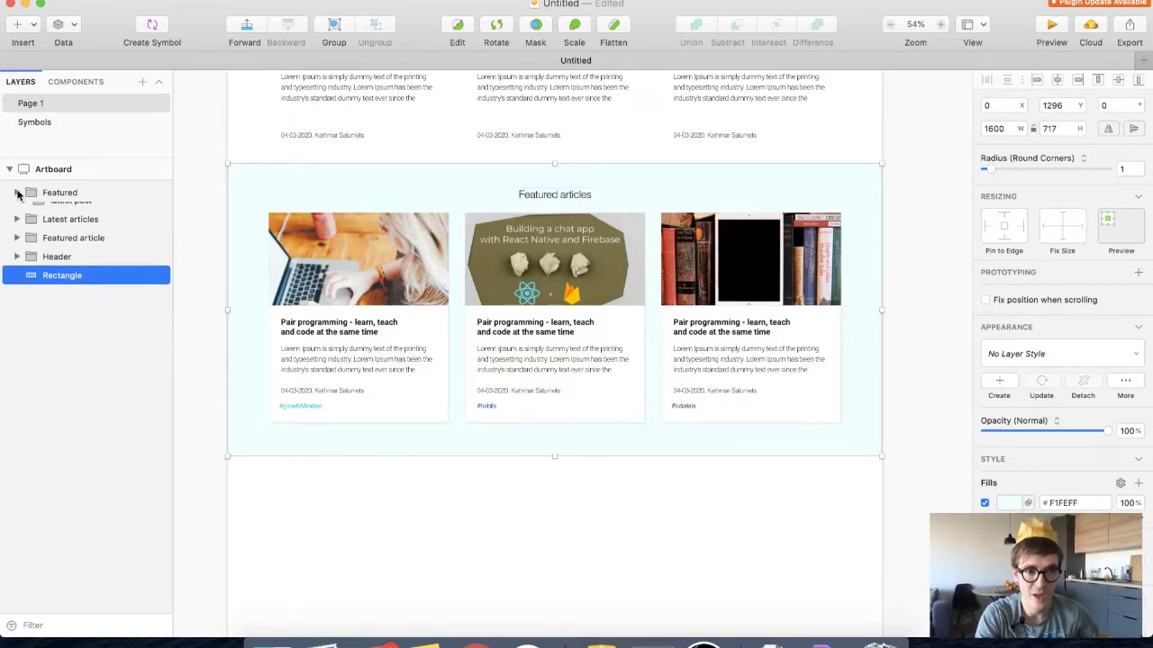
click(188, 418)
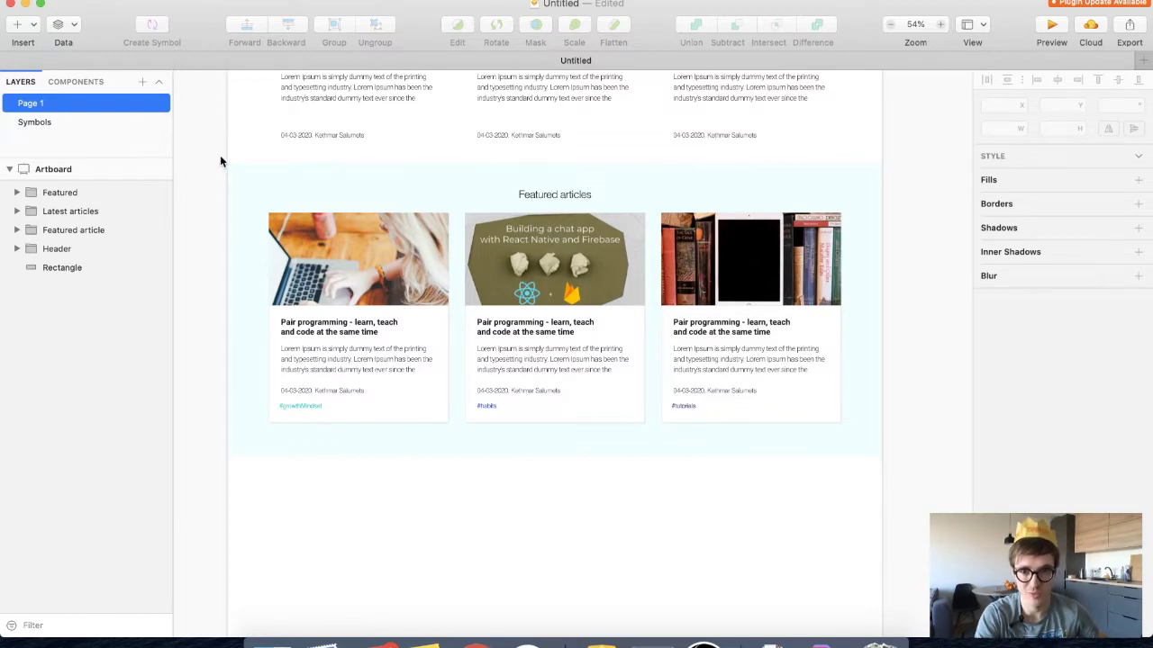
drag(219, 155, 686, 353)
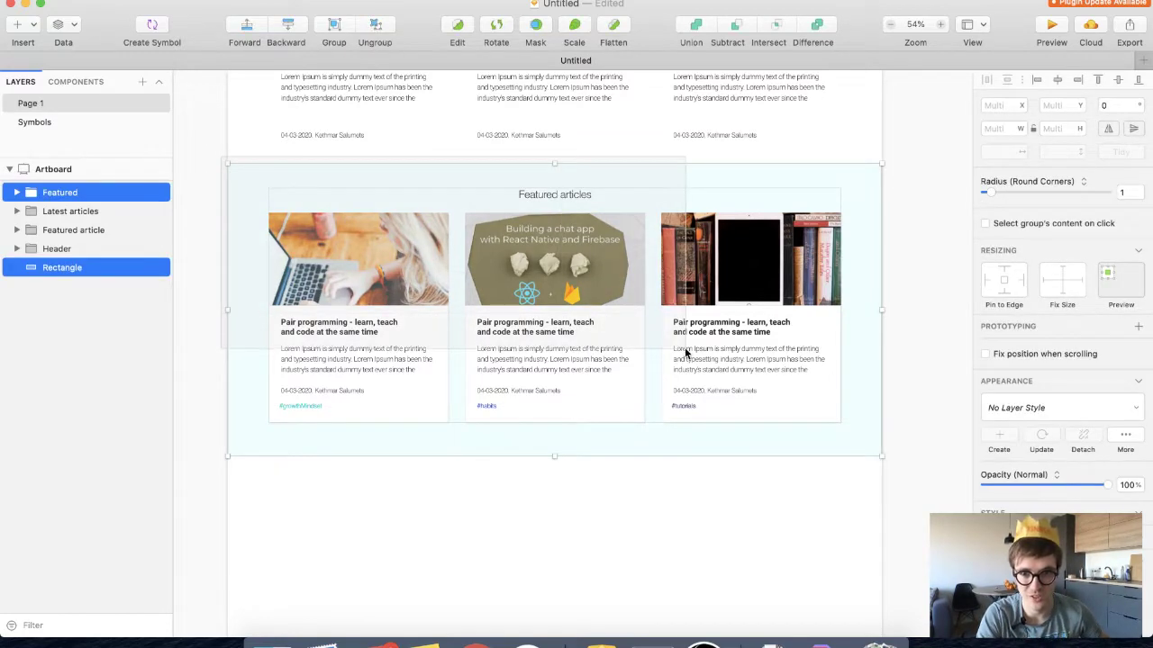
click(629, 498)
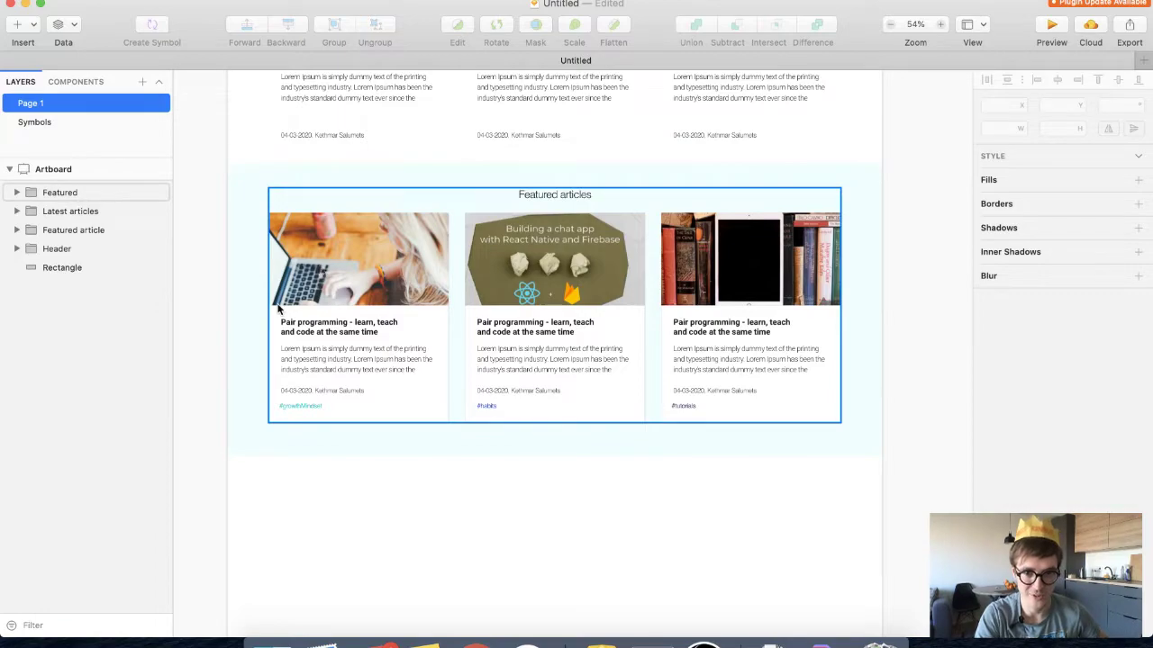
Switch to the page wireframe in draw.io and colour the Growth mindset, Dev Lifestyle and Tutorials boxes green like the finished sections
key(super+Tab)
key(super+Tab)
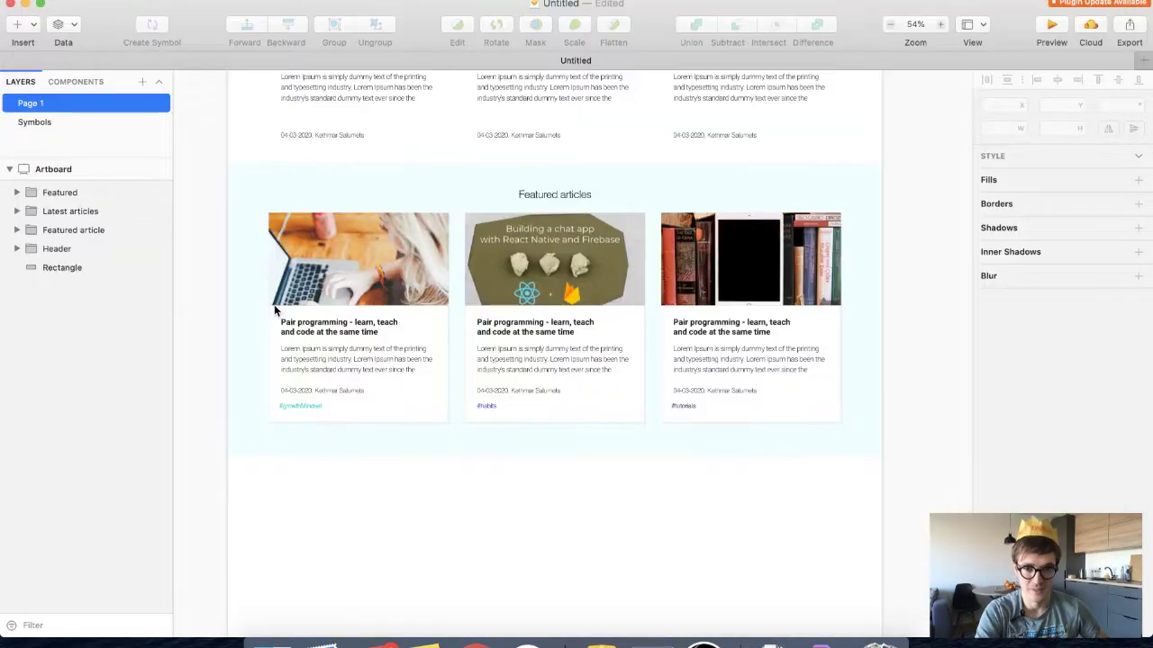
key(super+Tab)
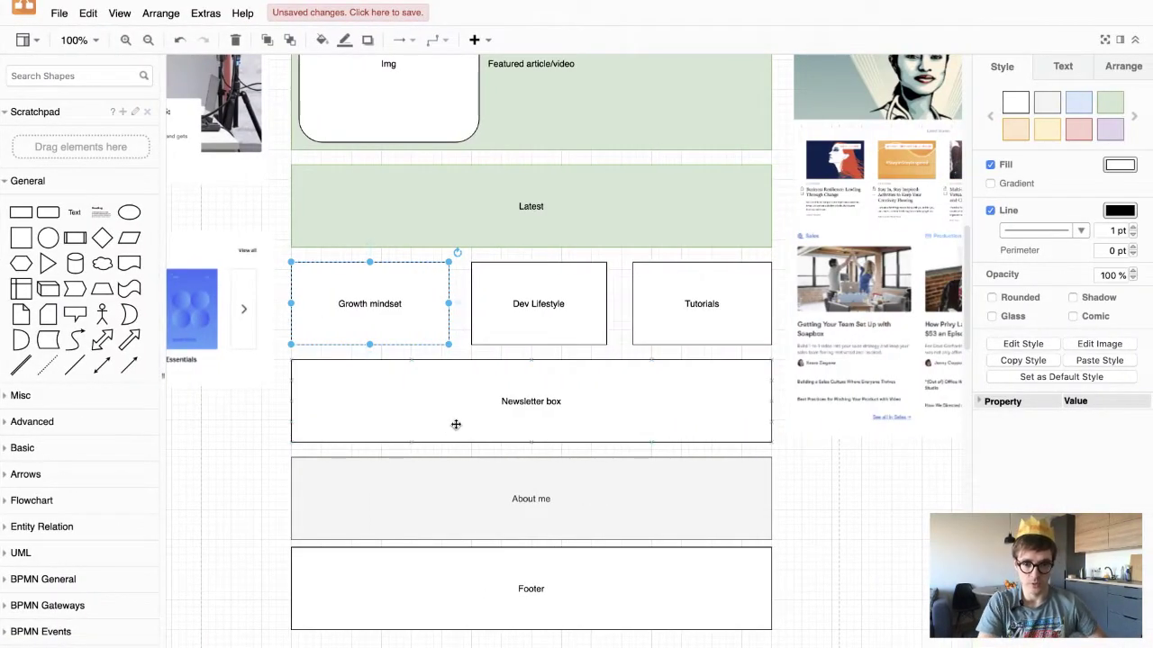
scroll(451, 391, up, 5)
scroll(496, 360, down, 3)
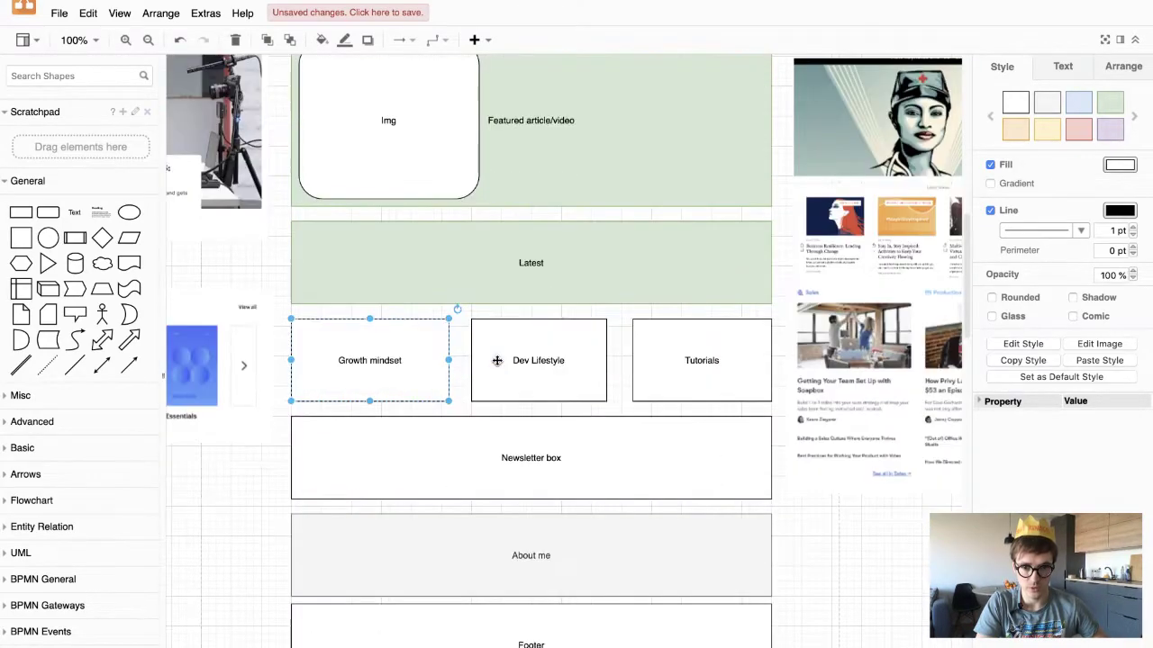
shift+click(486, 360)
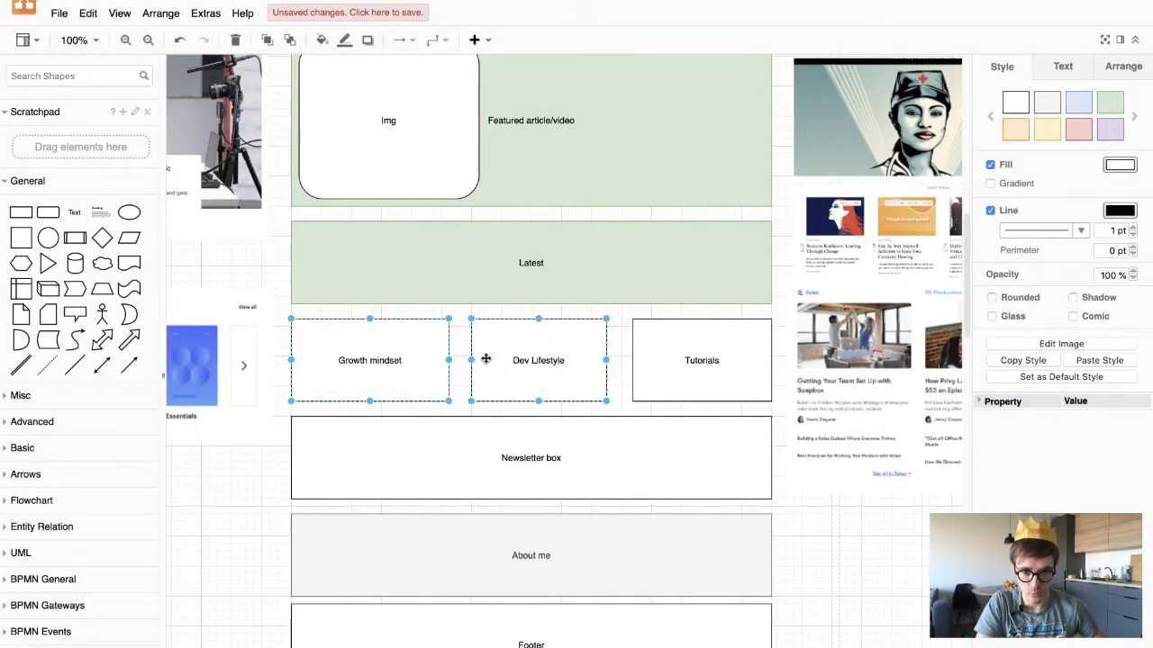
shift+click(682, 368)
click(1110, 103)
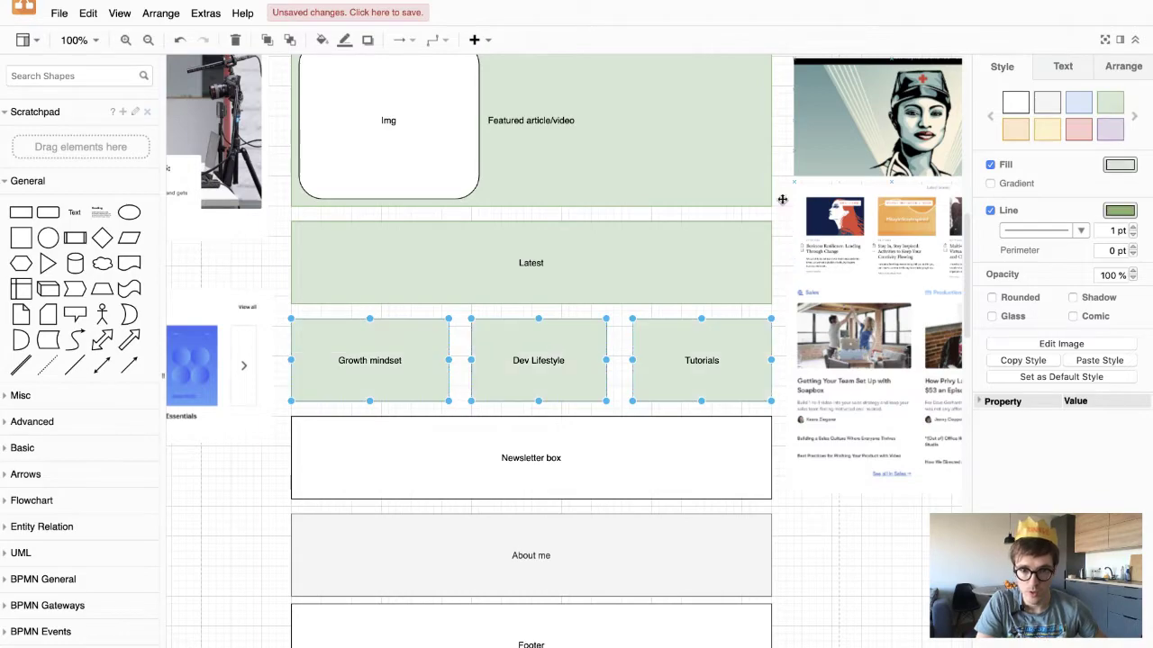
scroll(528, 268, down, 7)
scroll(504, 306, up, 4)
click(494, 328)
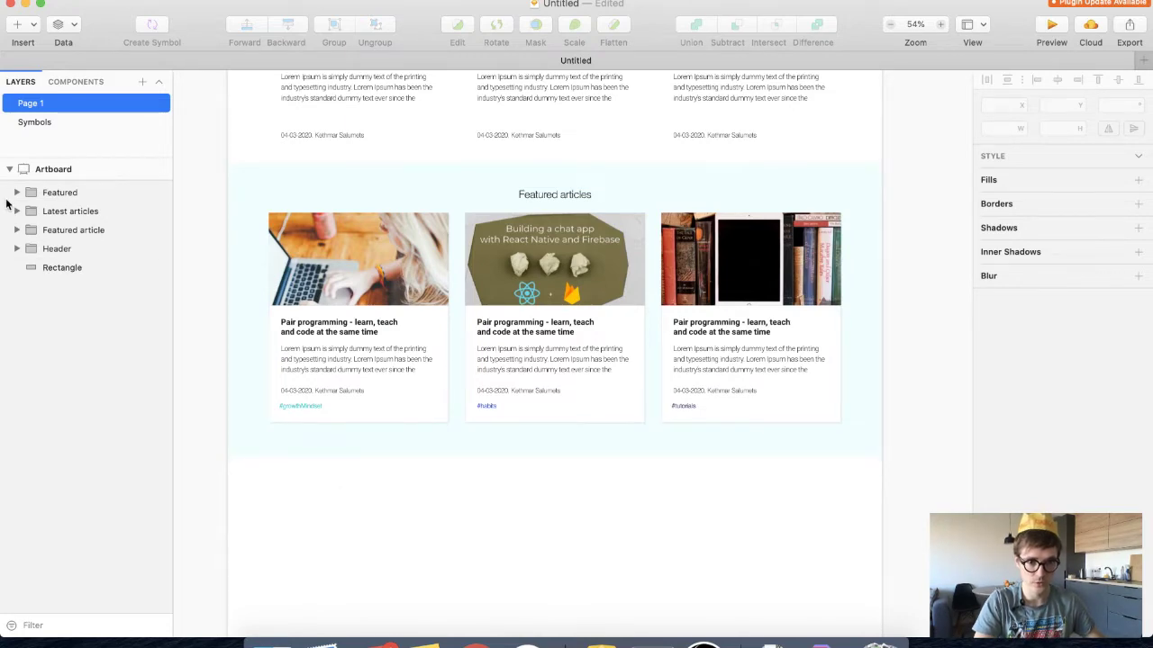
click(54, 195)
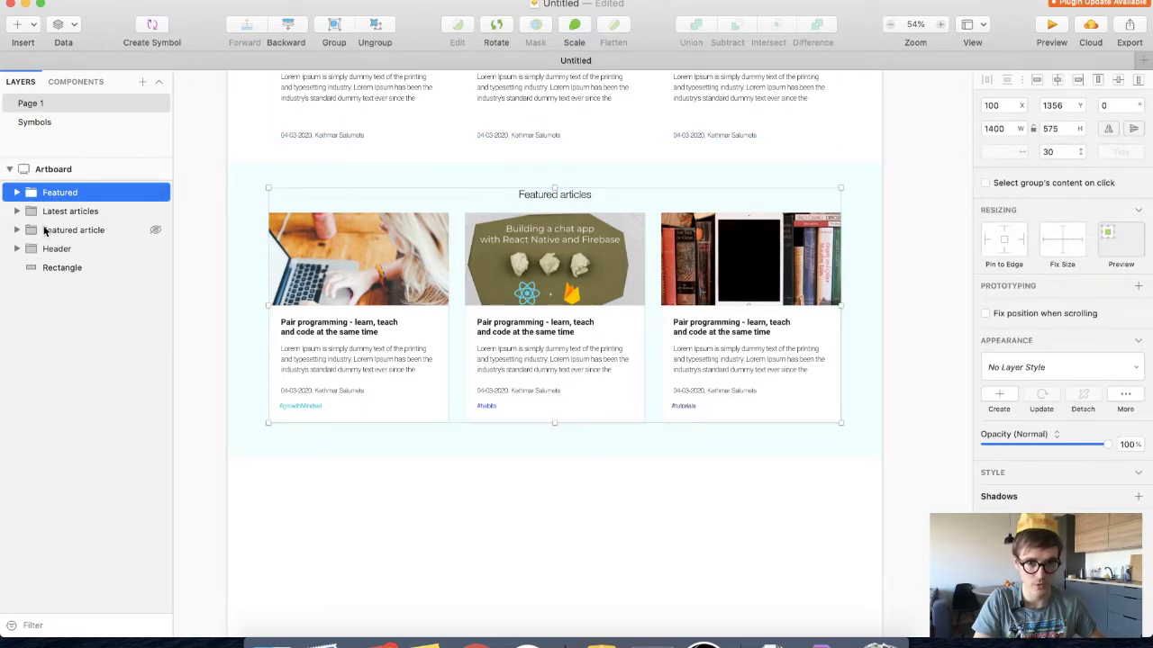
click(56, 232)
click(58, 245)
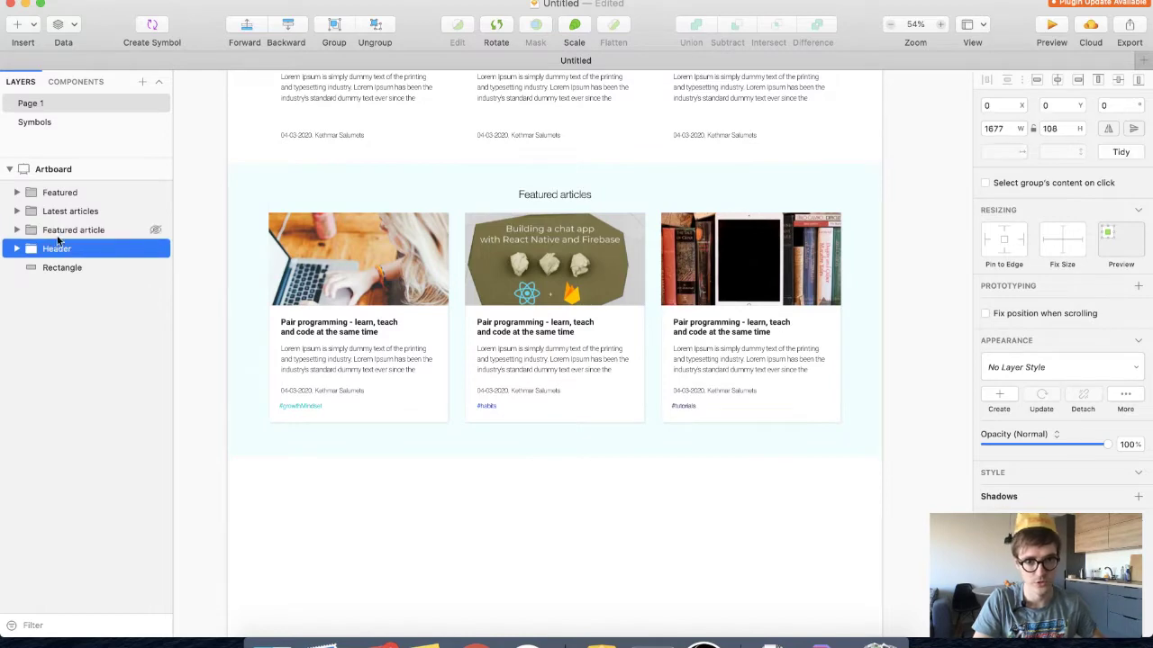
click(43, 195)
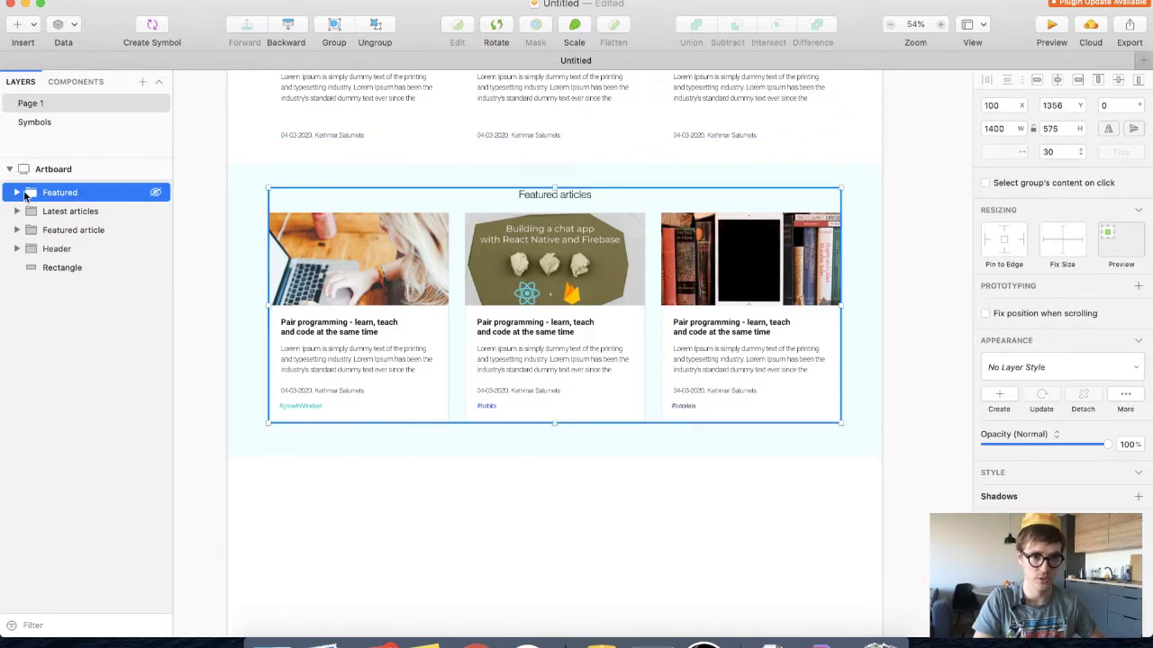
click(26, 195)
click(27, 197)
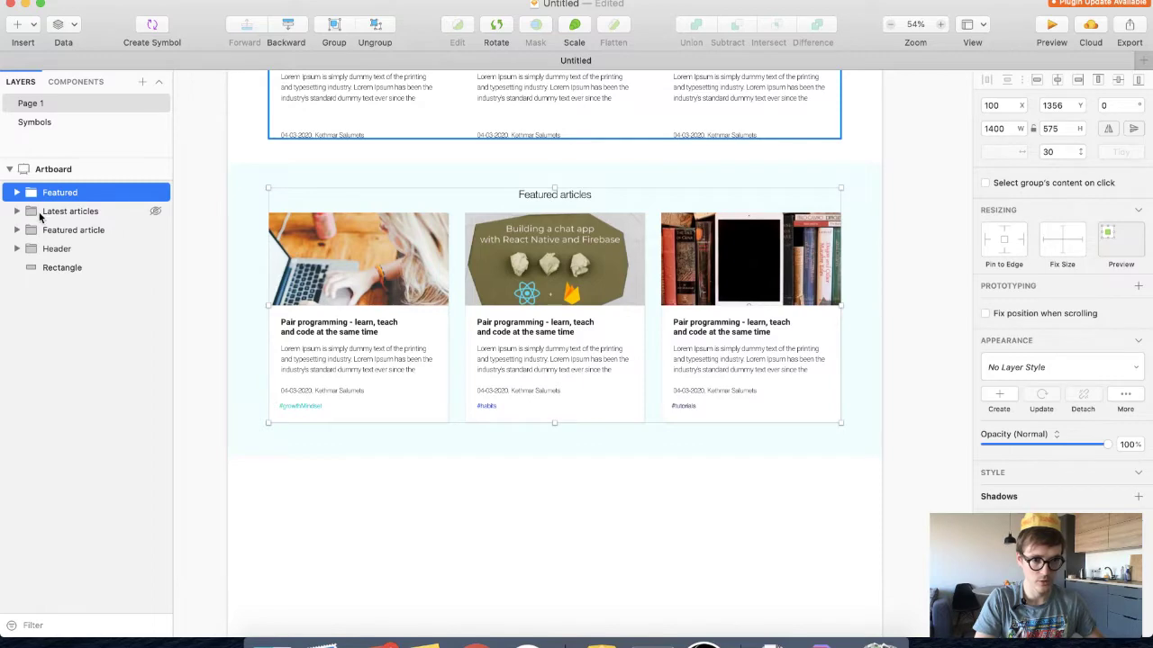
Move the light blue background rectangle into the Featured group beneath its other layers, and collapse the group
click(45, 267)
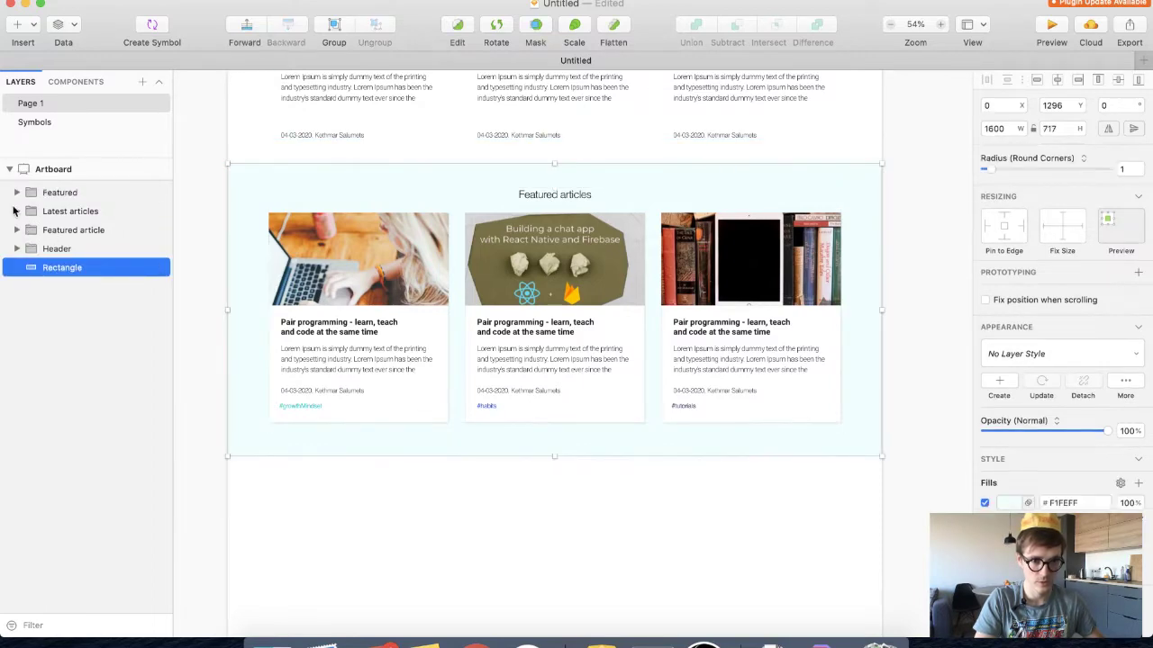
click(16, 196)
drag(45, 304, 60, 240)
click(17, 193)
click(49, 195)
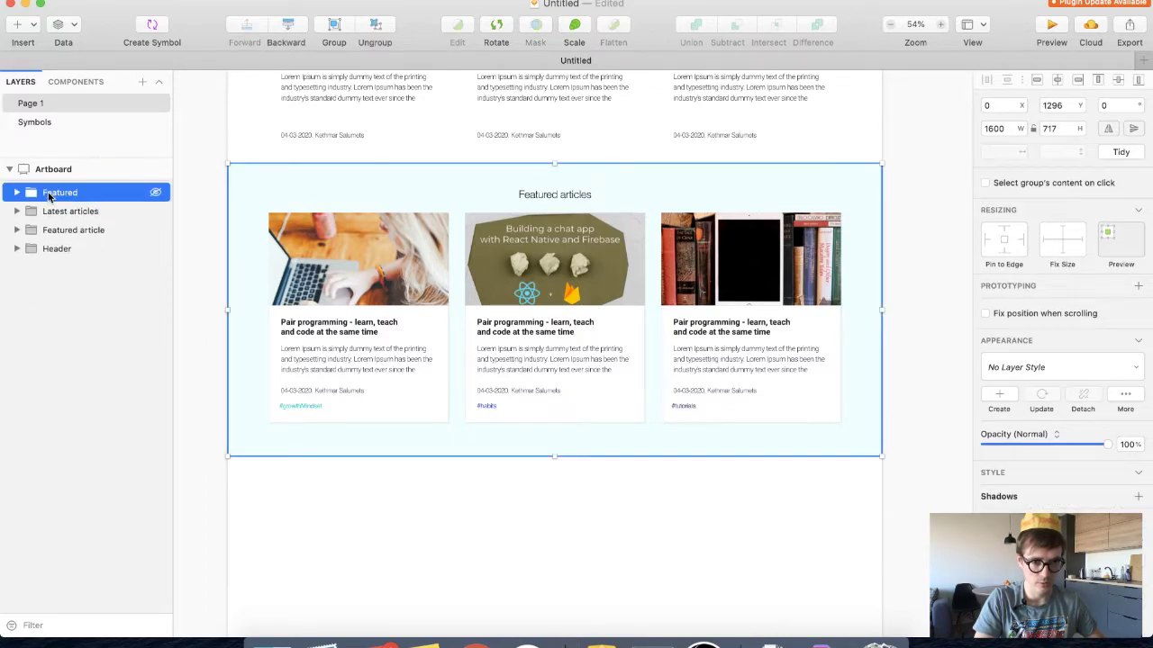
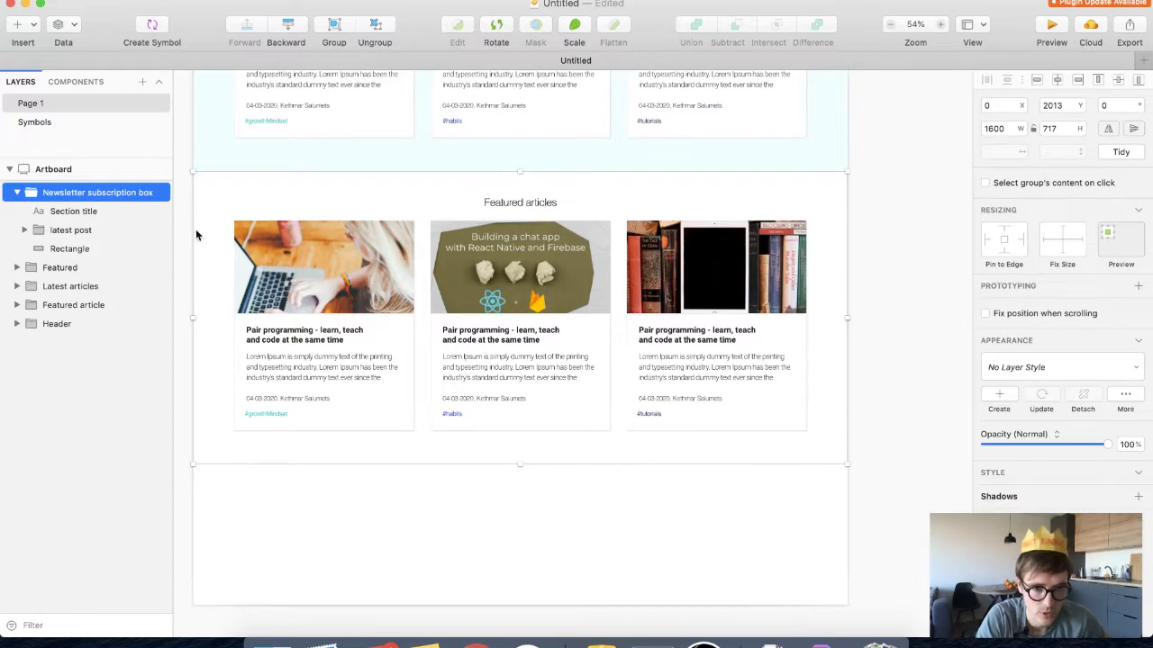
Copy the white background rectangle of the first card in the Featured section
click(260, 137)
right_click(267, 136)
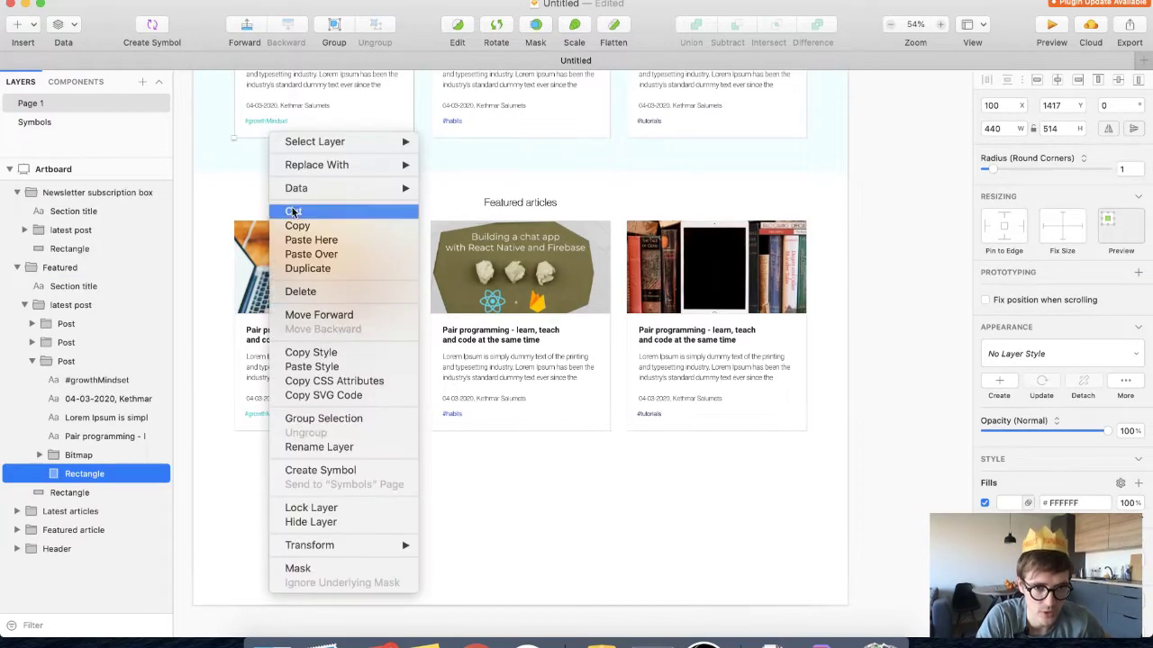
click(301, 226)
Try pasting the copied card rectangle onto the newsletter section's background, and undo the paste
super+click(212, 442)
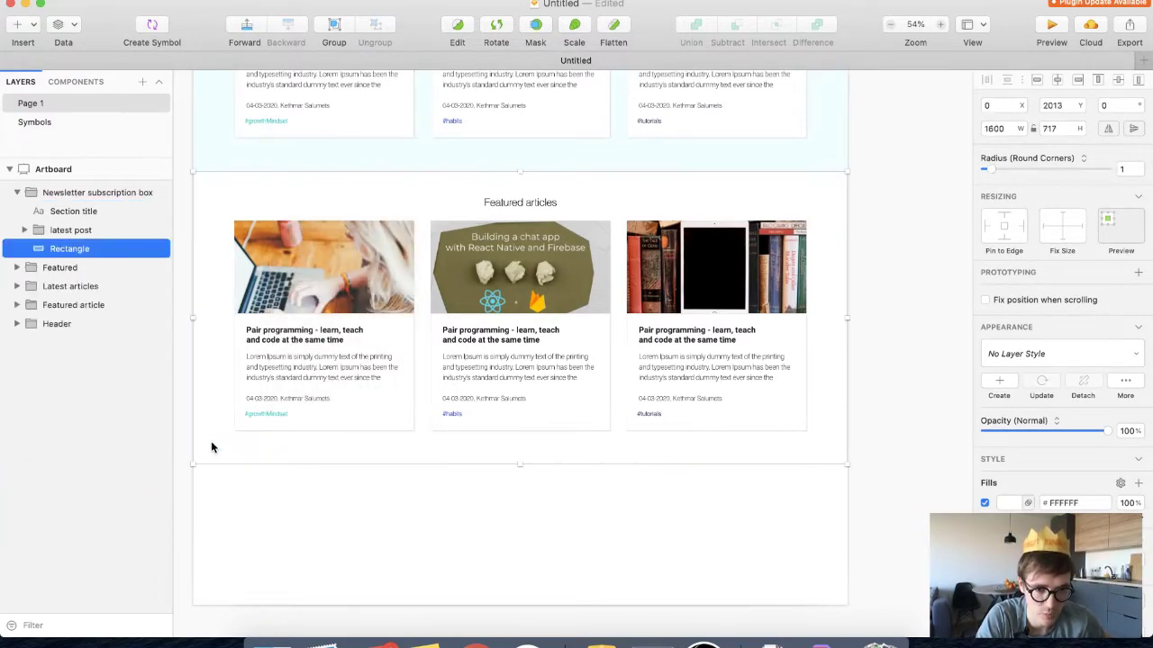
right_click(211, 447)
click(248, 279)
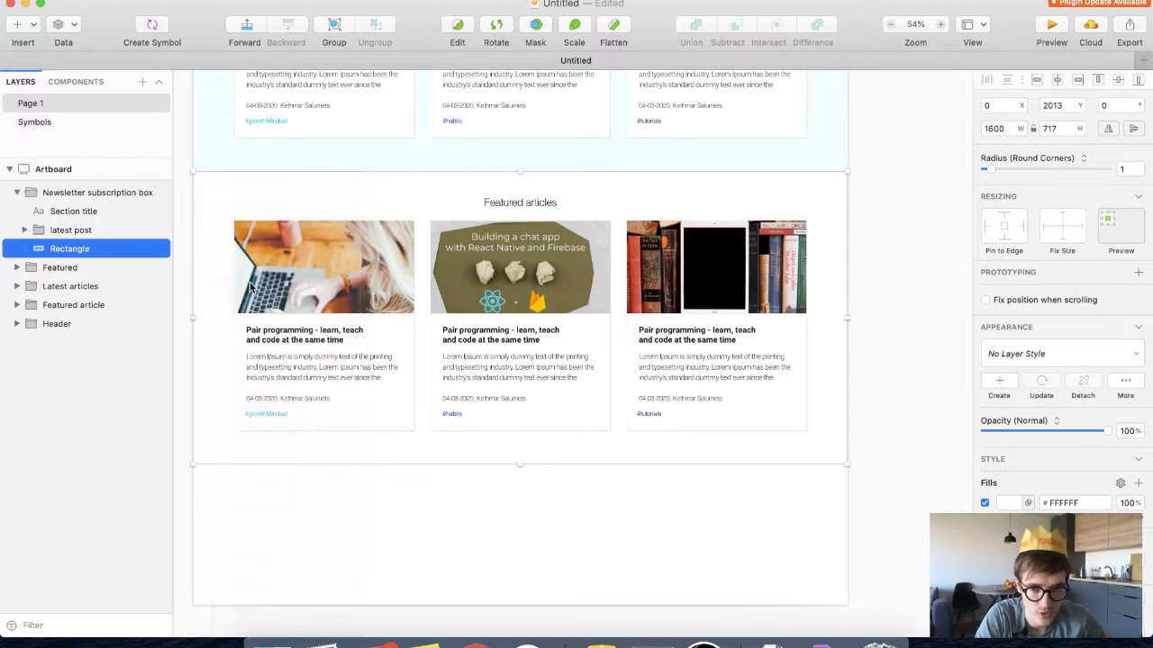
key(super+z)
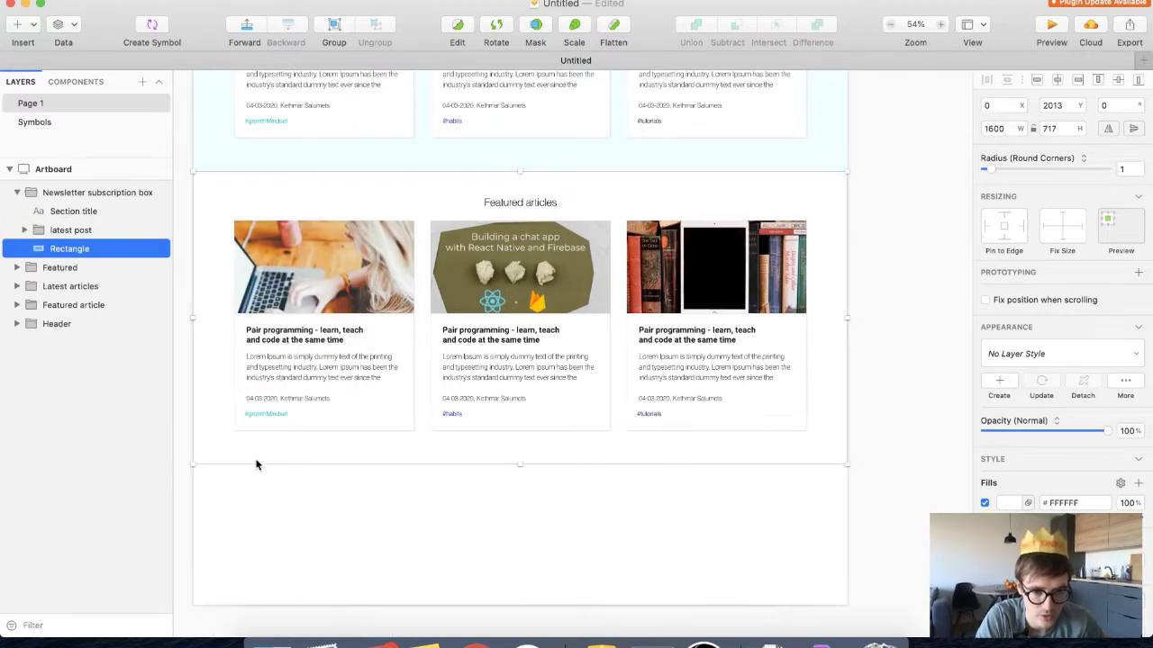
Paste the copied card rectangle's style onto the background rectangle of the Newsletter subscription box group
click(217, 476)
super+click(201, 442)
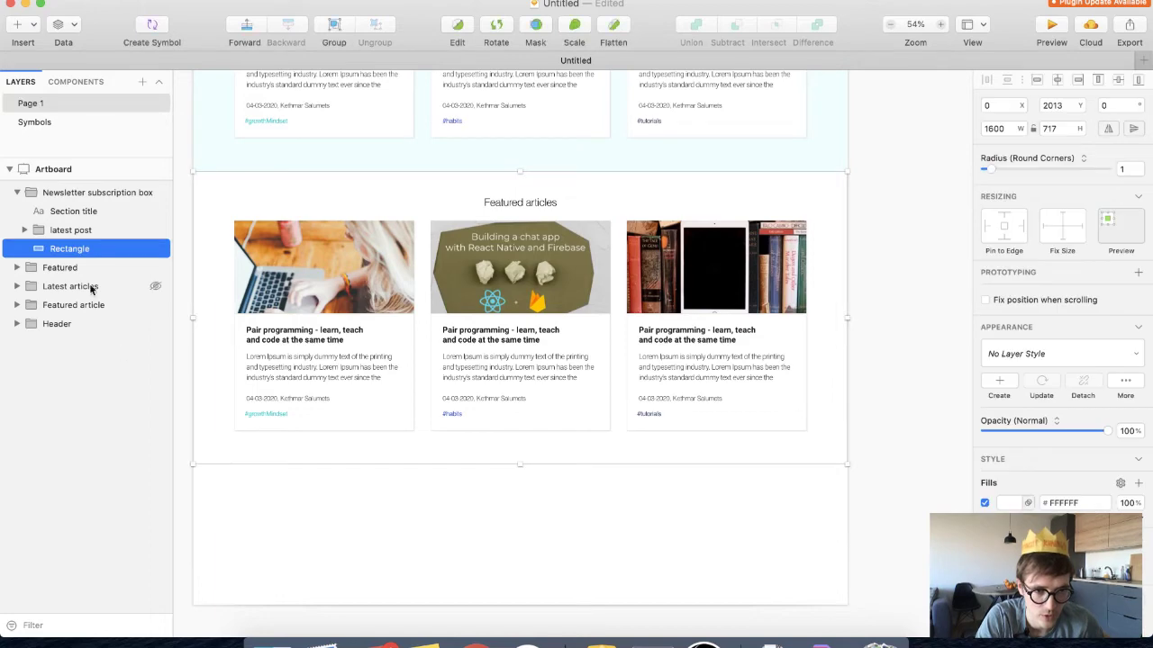
right_click(204, 459)
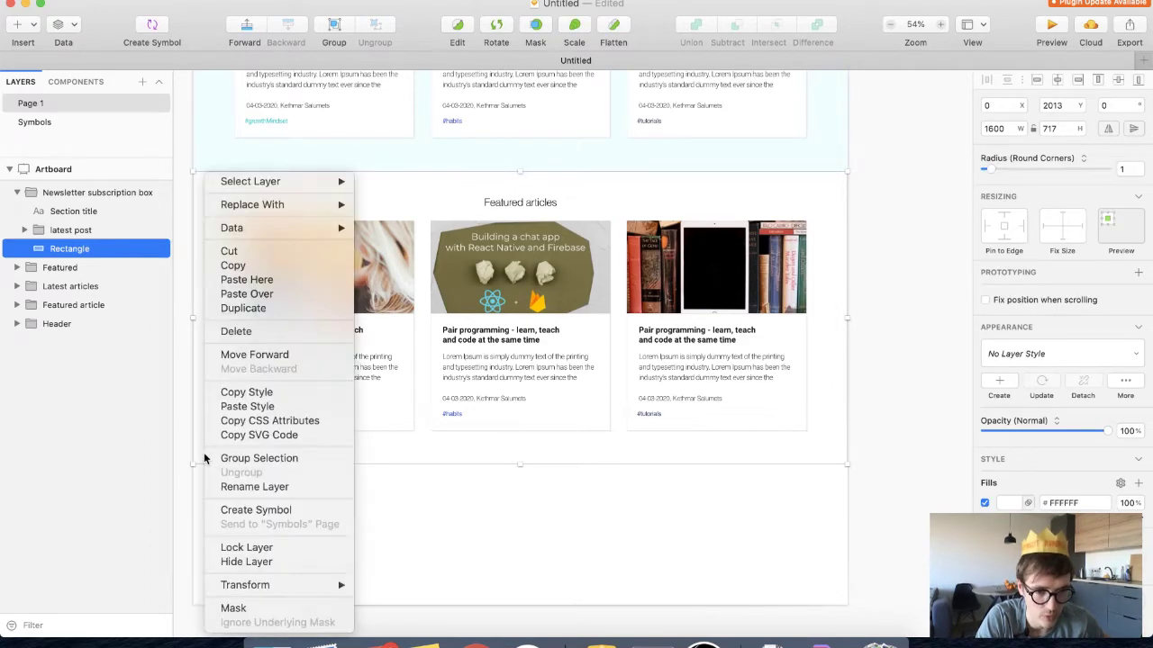
click(236, 404)
click(254, 517)
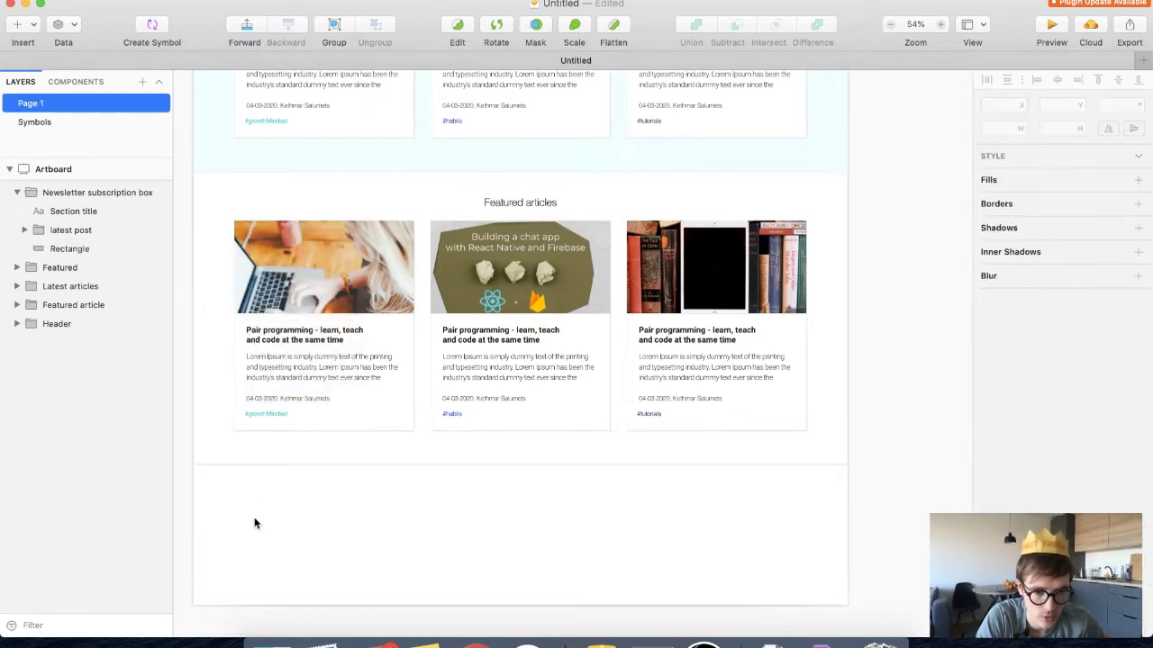
Delete the latest post group with its three cards from the Newsletter subscription box group
click(92, 227)
key(Delete)
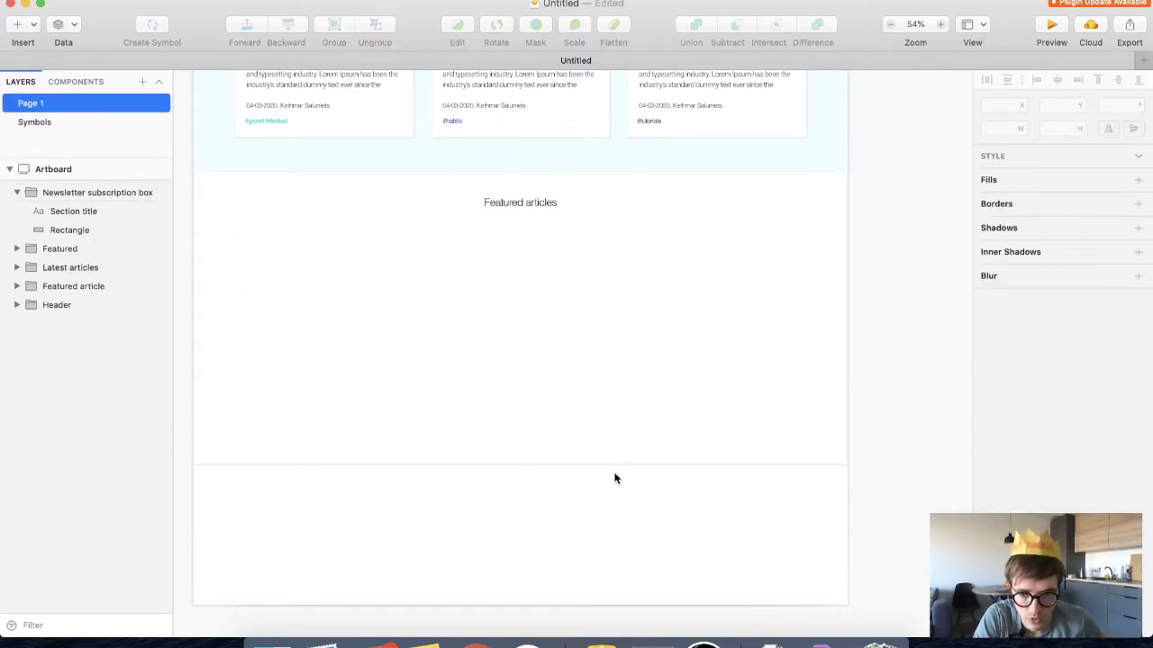
scroll(547, 527, up, 3)
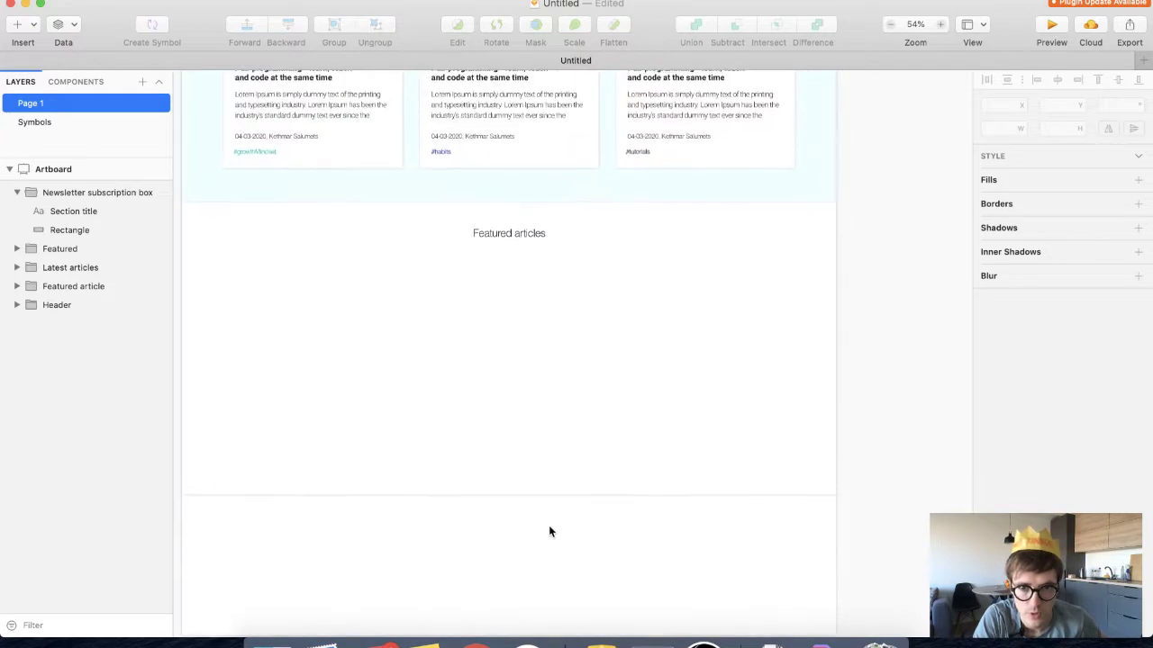
Try shortening the Newsletter subscription box group from its lower edge, and undo the resize
click(546, 509)
drag(529, 515, 525, 421)
key(super+z)
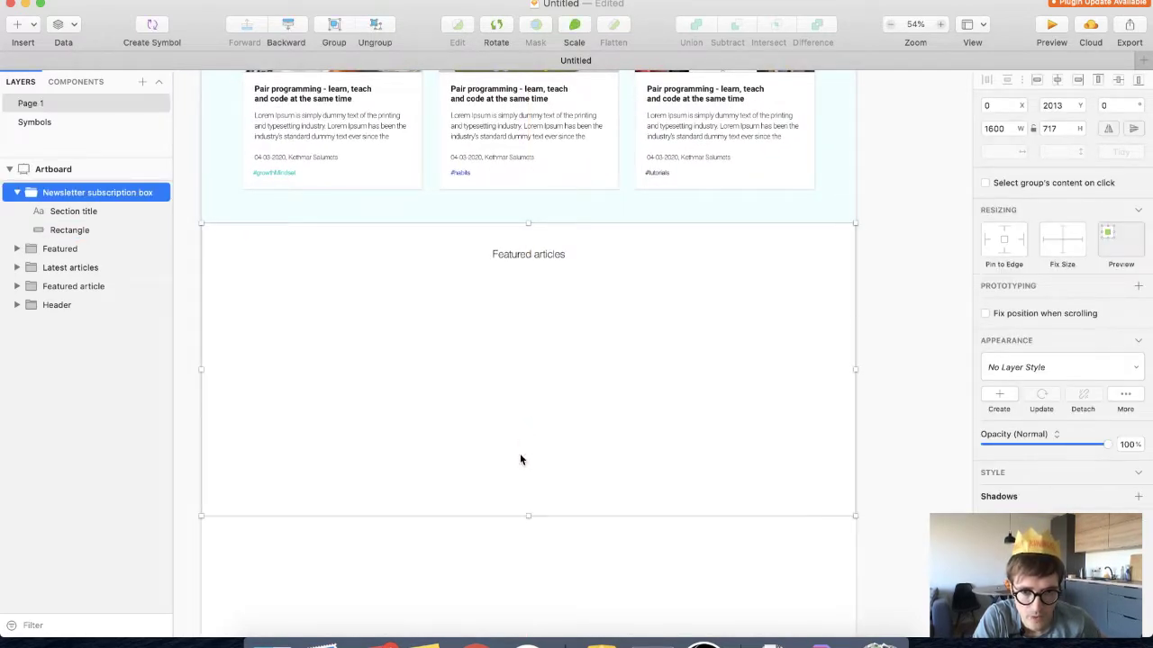
click(521, 536)
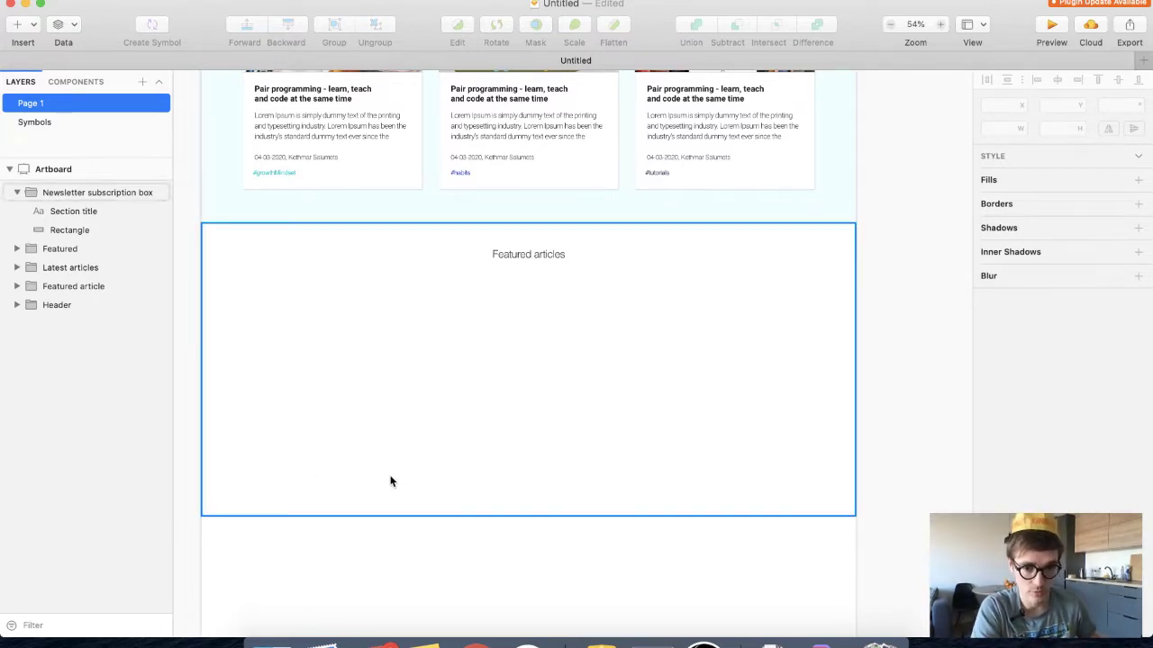
click(494, 455)
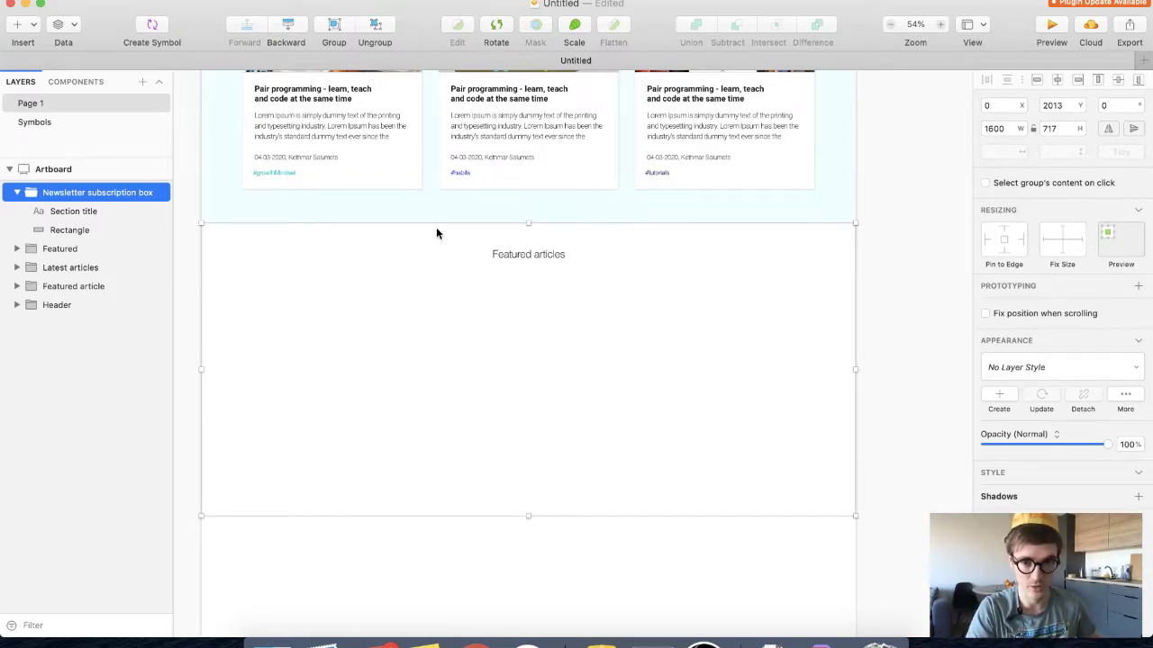
click(499, 258)
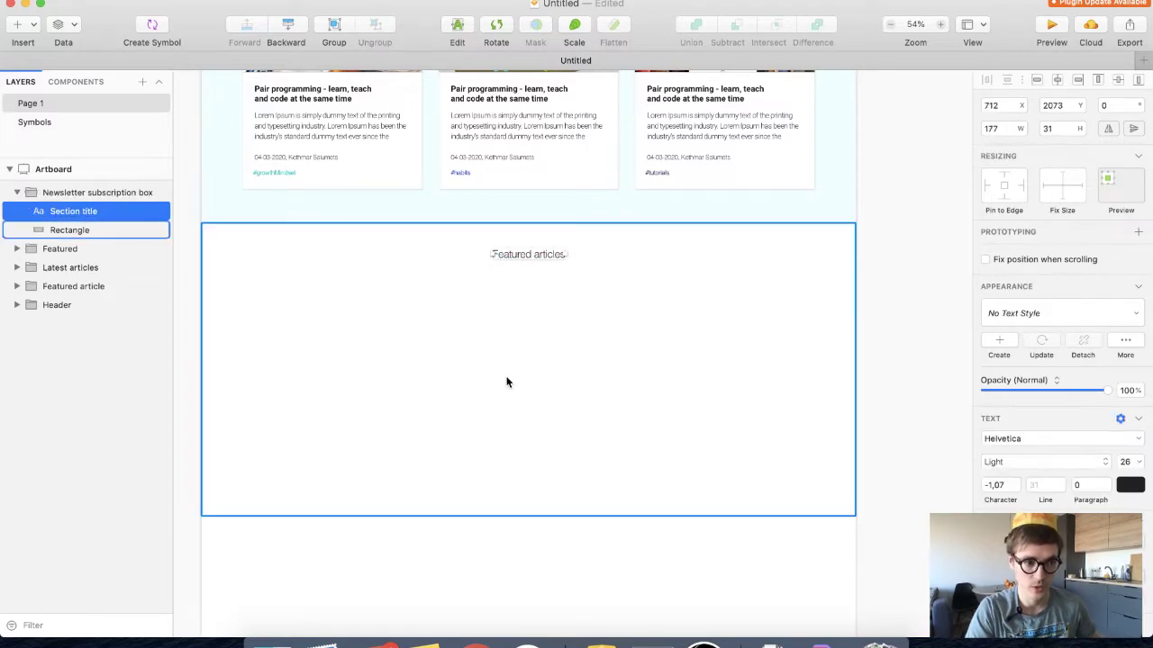
double_click(522, 255)
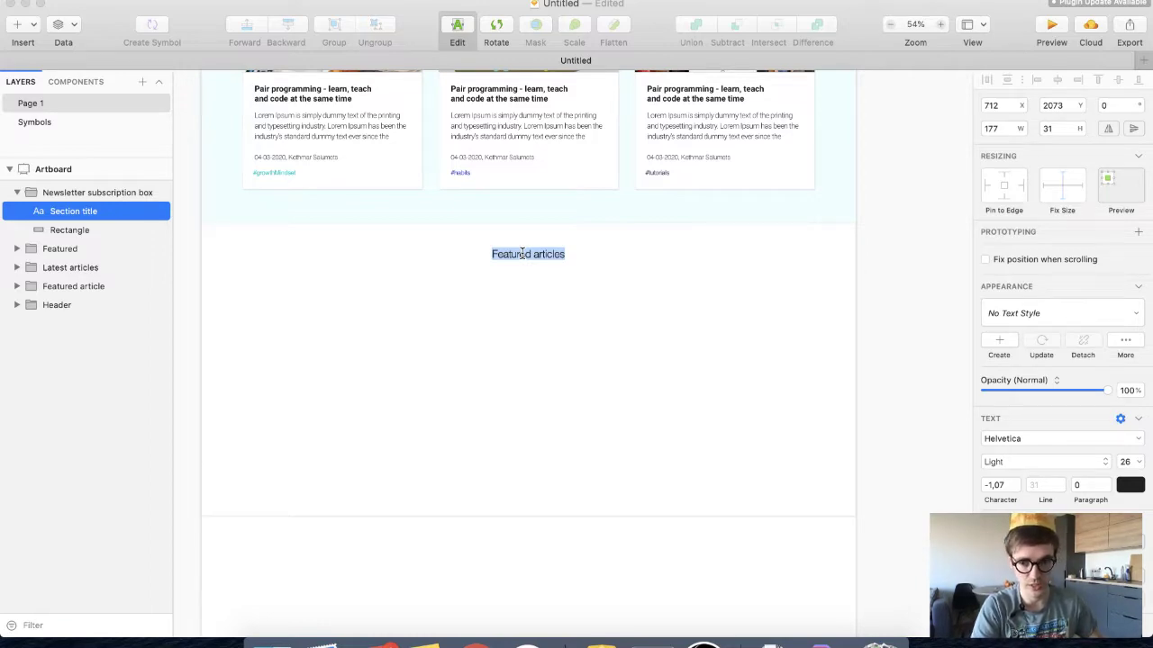
key(Escape)
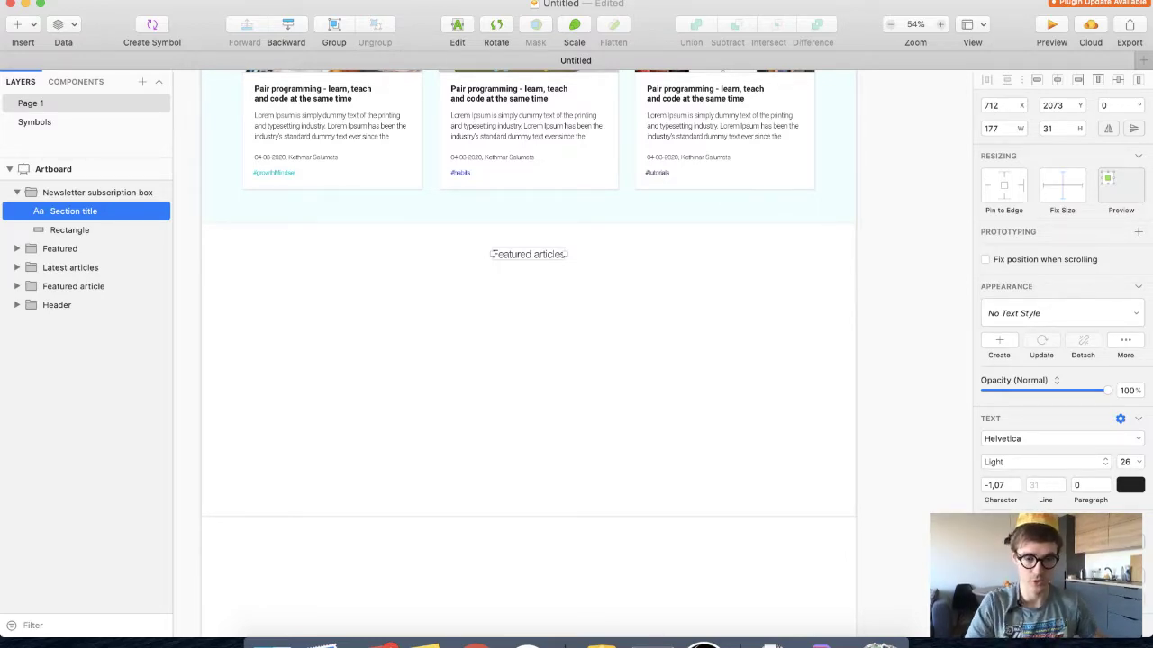
click(526, 415)
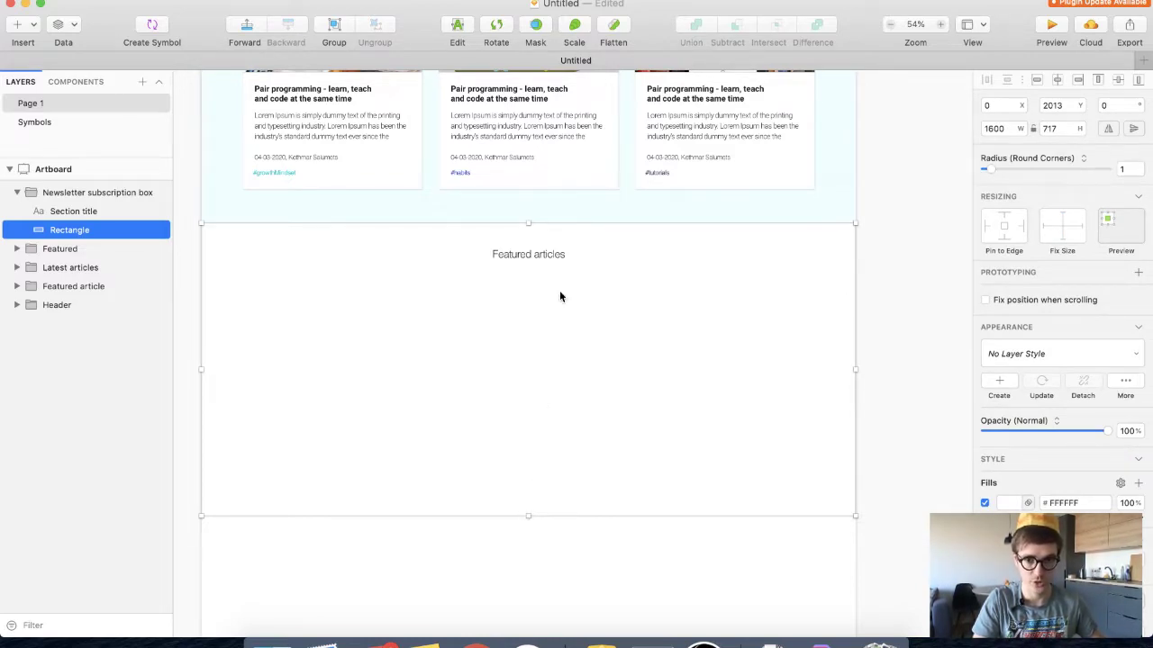
click(535, 252)
double_click(535, 252)
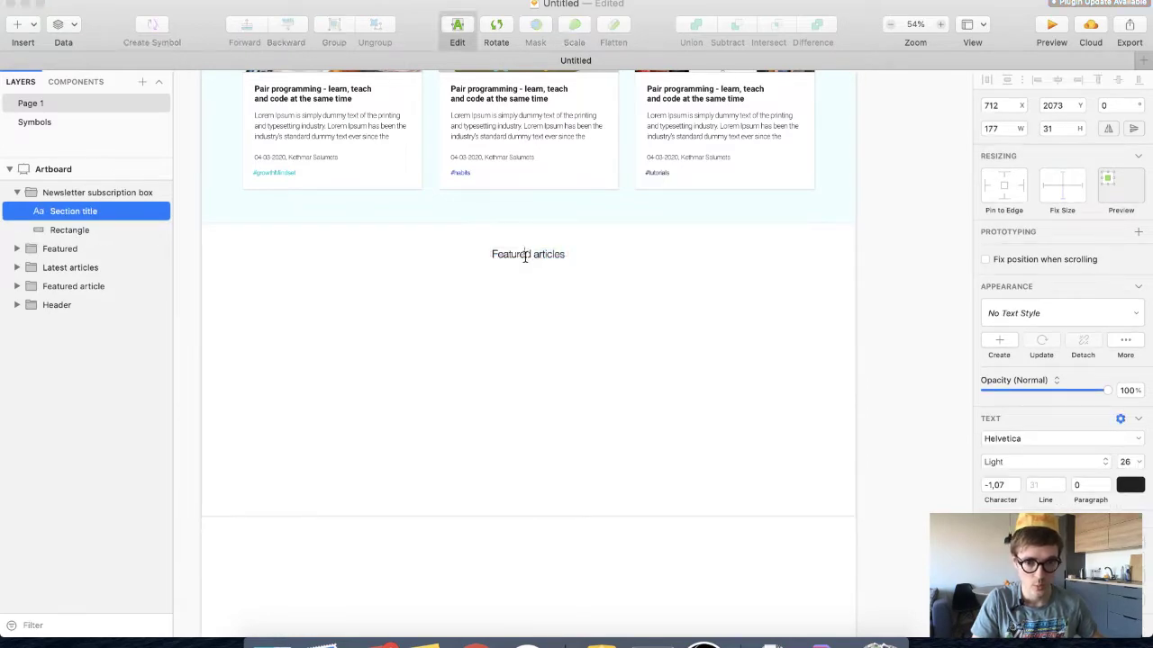
double_click(525, 257)
key(Escape)
Look over the homepage from the emptied newsletter section up to the header to compare the section layouts
scroll(522, 316, down, 1)
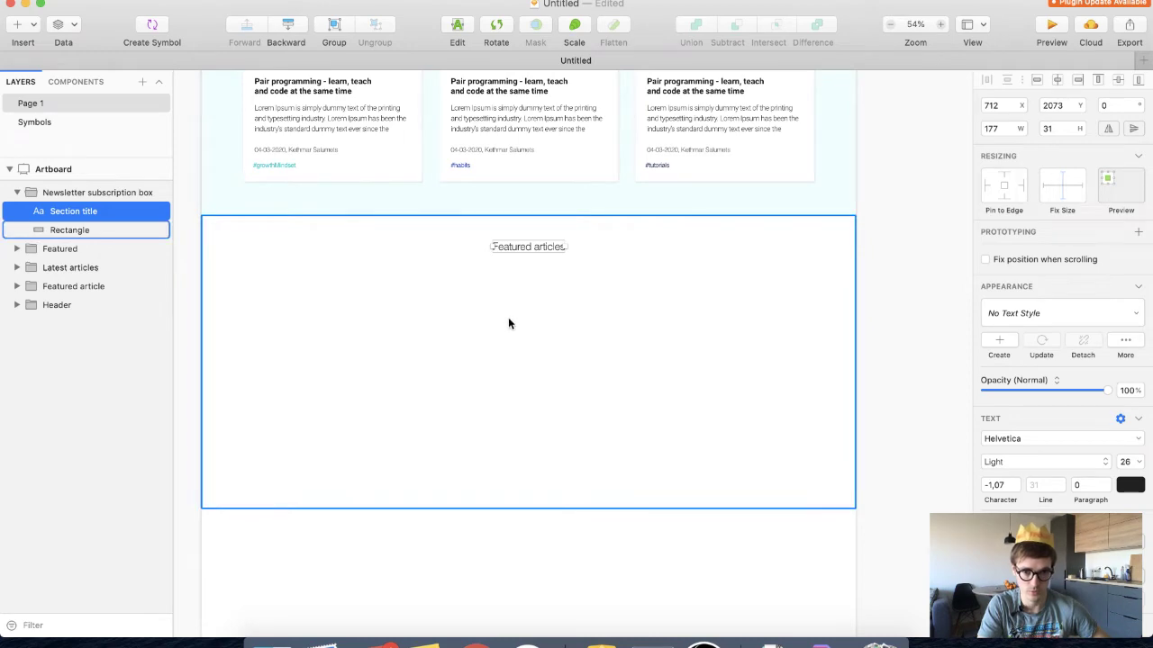
scroll(508, 317, up, 3)
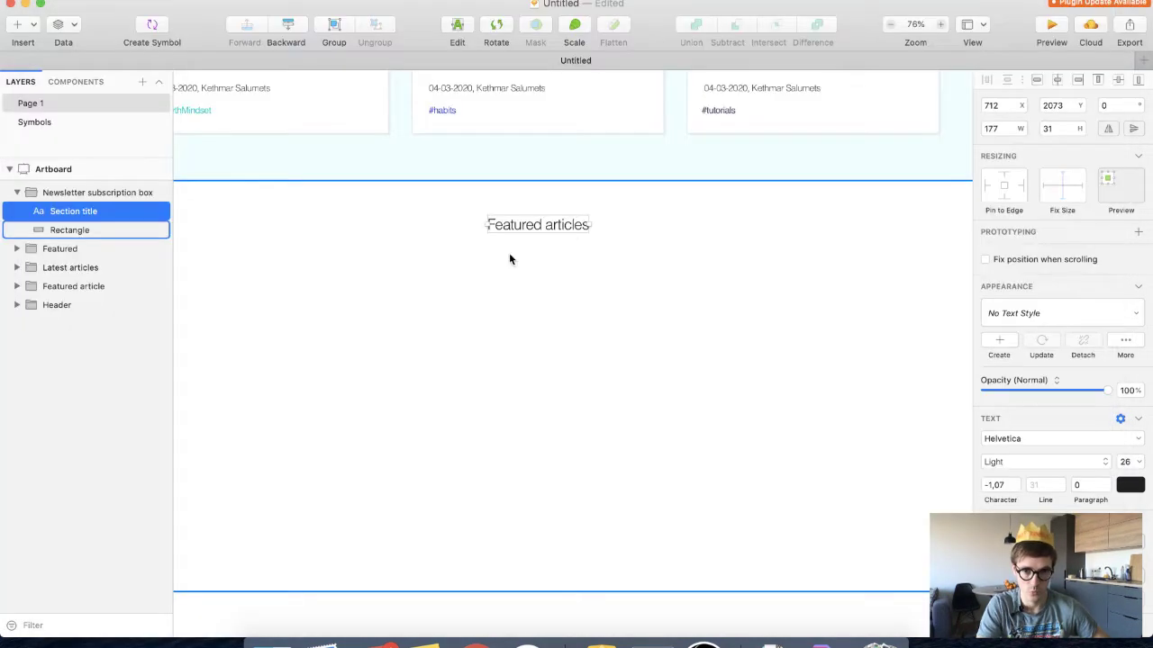
scroll(509, 257, down, 2)
scroll(509, 259, down, 4)
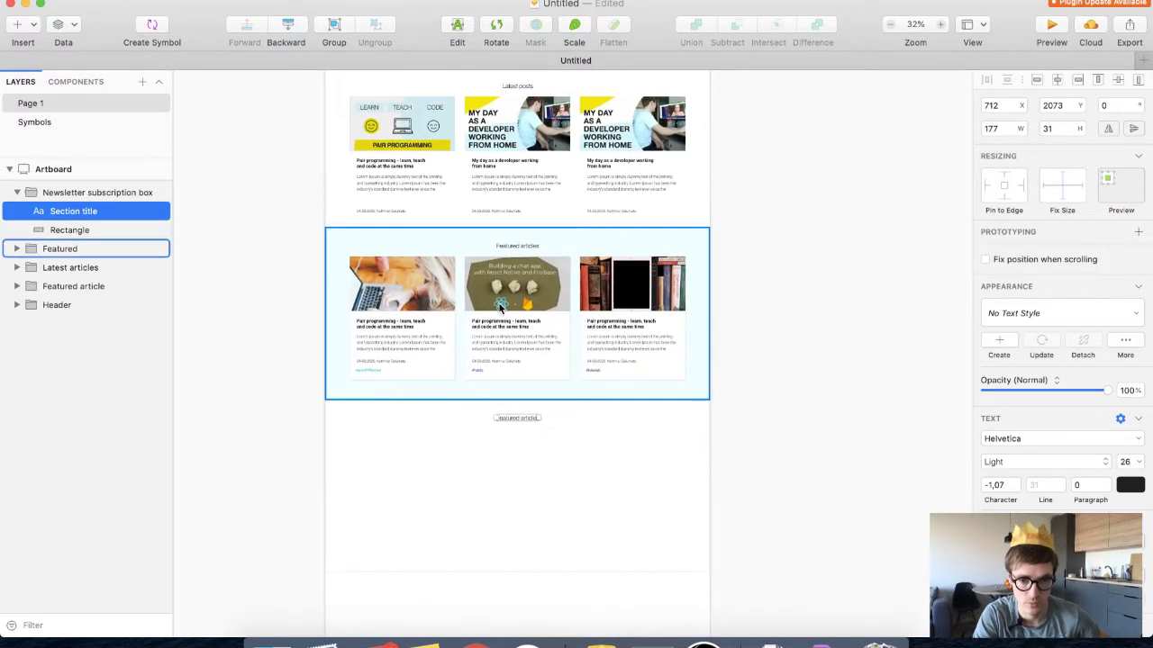
scroll(486, 449, up, 5)
scroll(463, 429, down, 2)
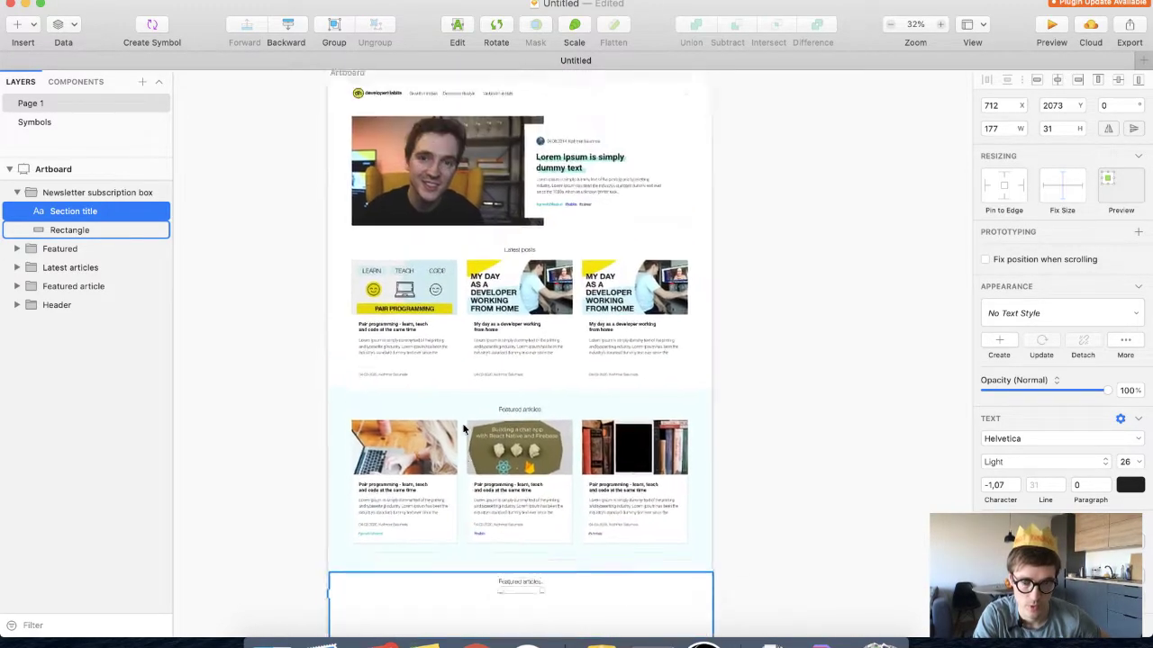
scroll(463, 429, up, 1)
scroll(448, 182, up, 2)
scroll(441, 194, up, 1)
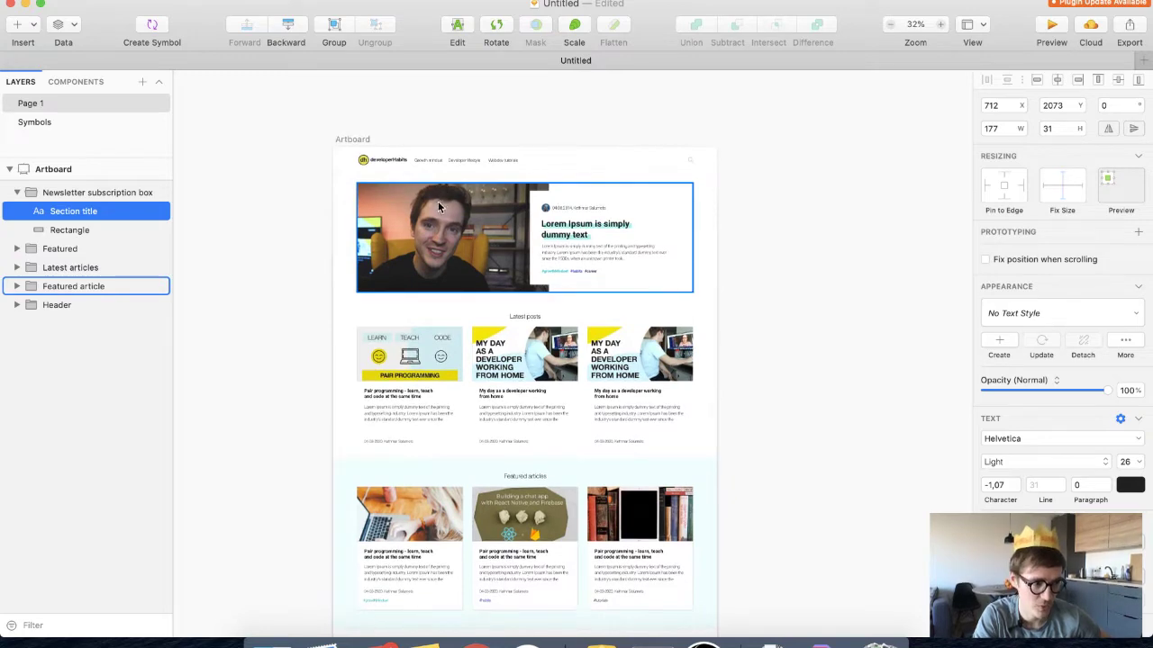
Select the Featured article group and review its layout against the sections below it, down to the newsletter area
click(427, 219)
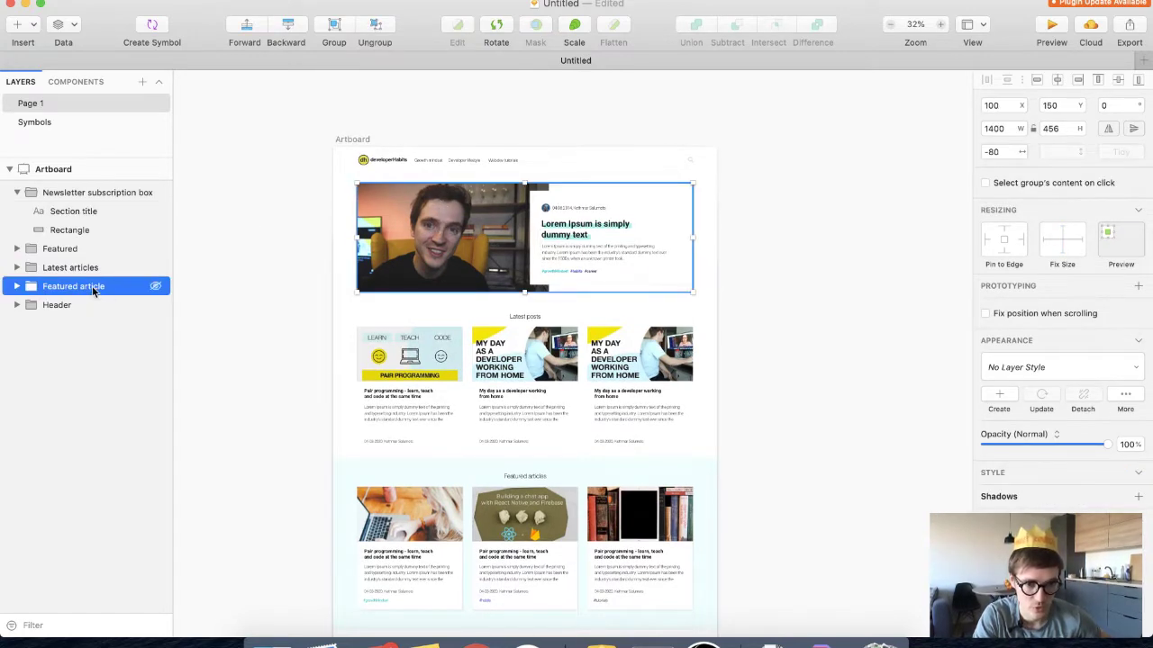
shift+click(420, 315)
scroll(420, 315, down, 5)
scroll(421, 315, up, 5)
scroll(421, 315, down, 6)
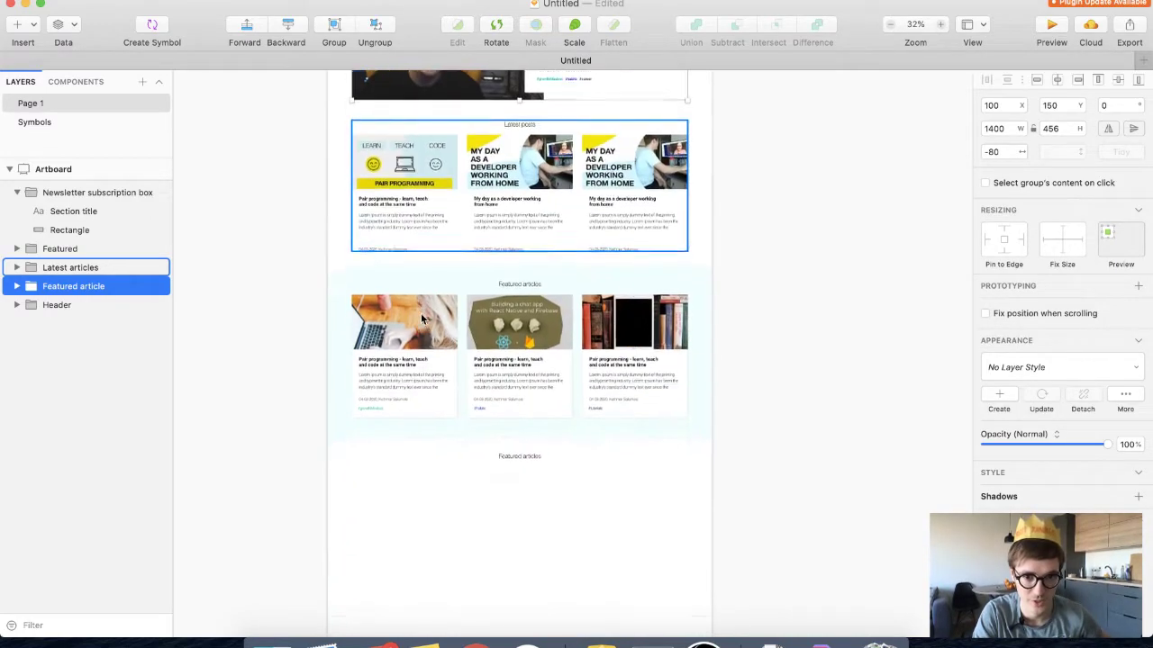
scroll(421, 320, up, 5)
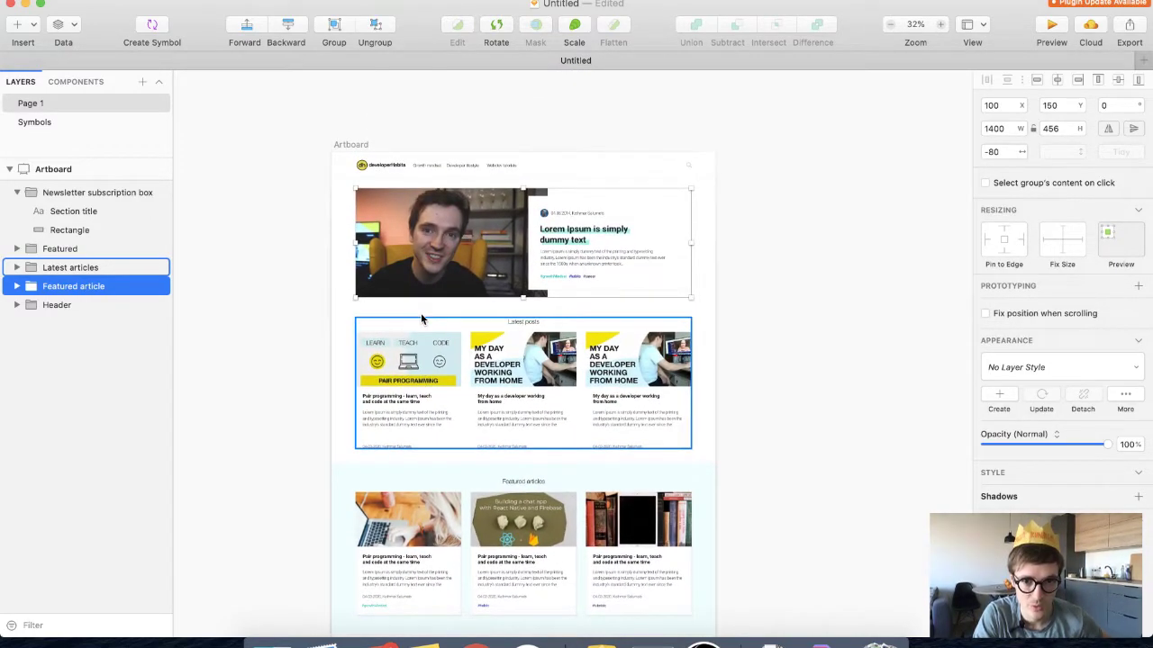
scroll(421, 320, up, 3)
scroll(420, 313, down, 2)
scroll(420, 312, up, 4)
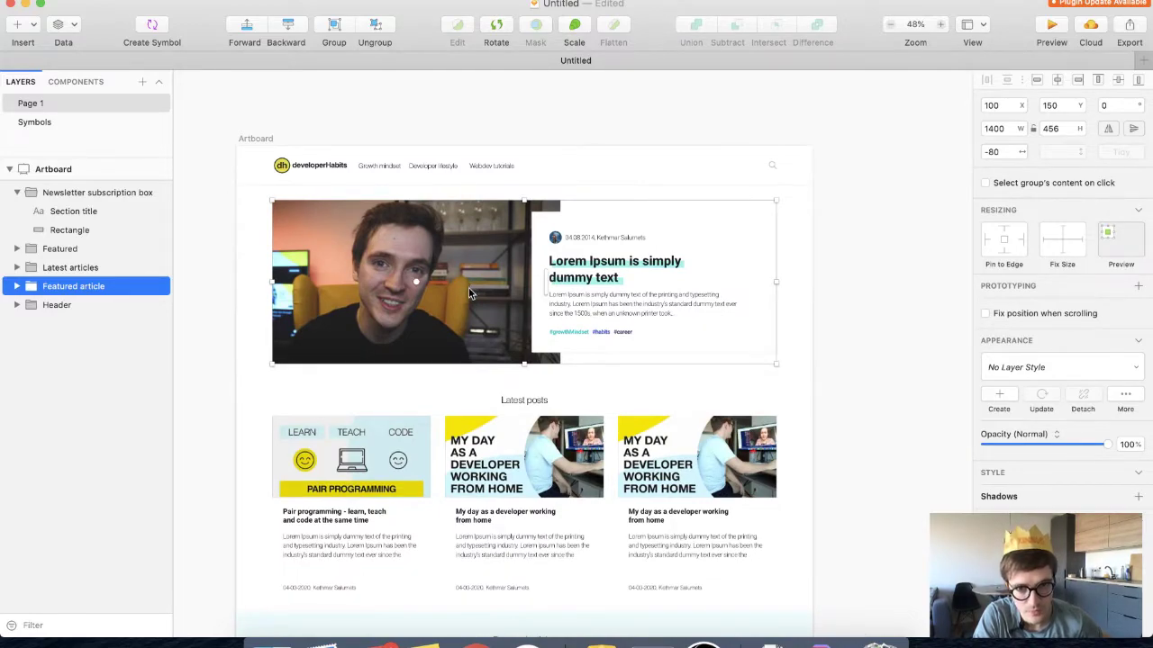
scroll(501, 365, down, 1)
scroll(502, 364, down, 4)
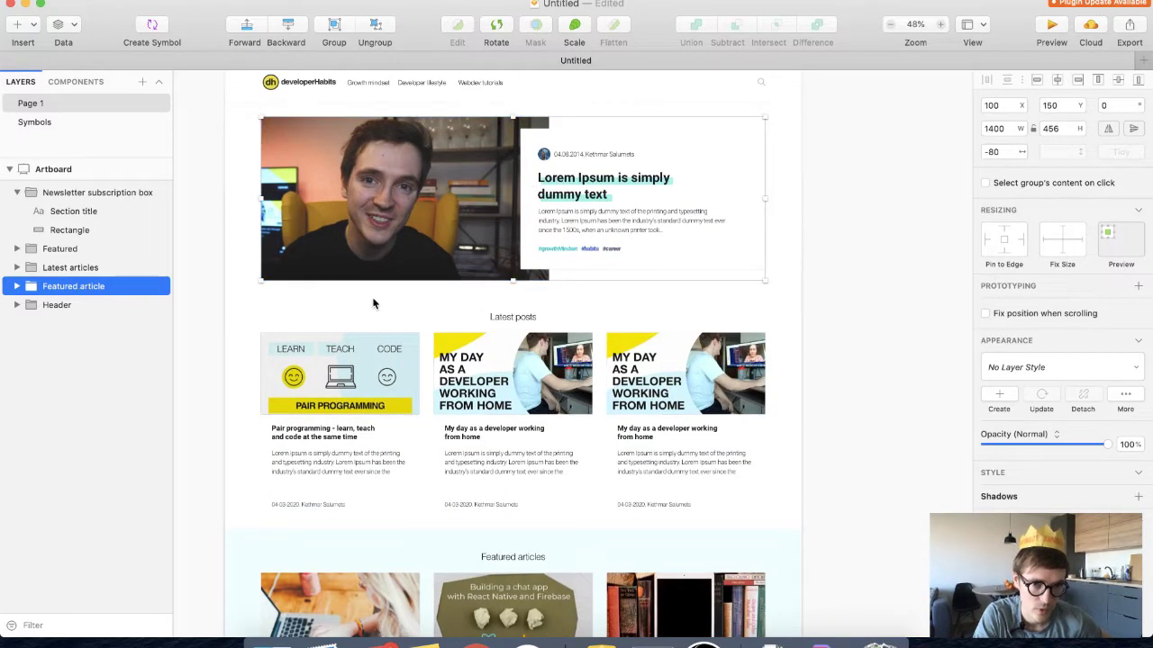
scroll(374, 303, down, 5)
scroll(374, 304, down, 12)
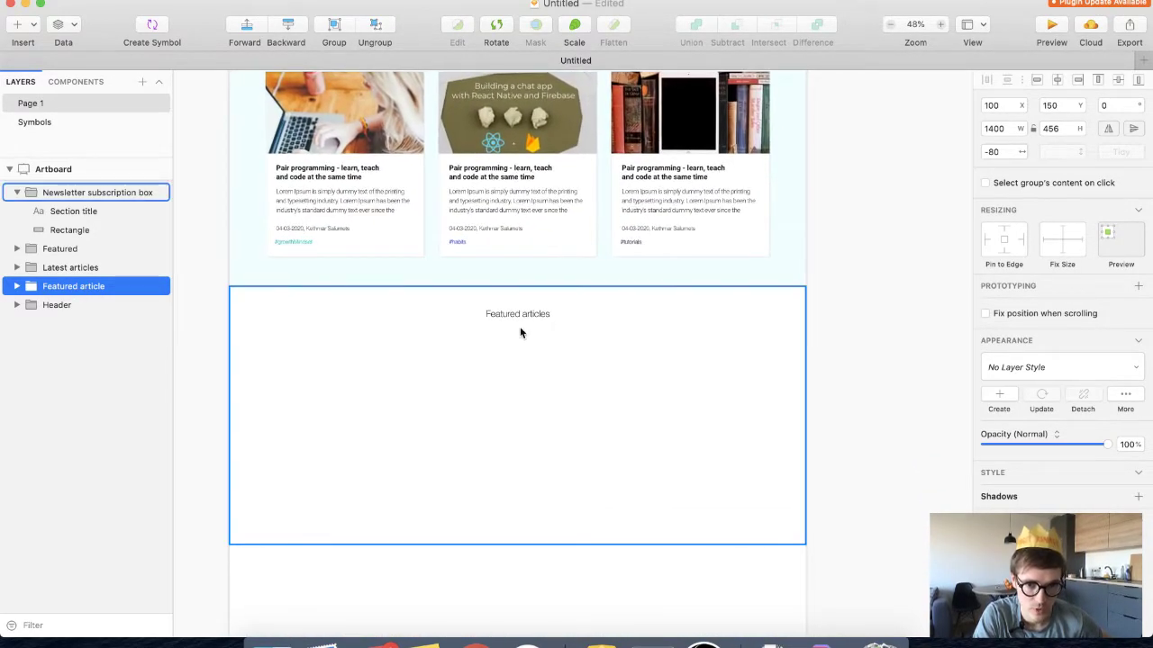
Switch to the new tab in Google Chrome
key(super+Tab)
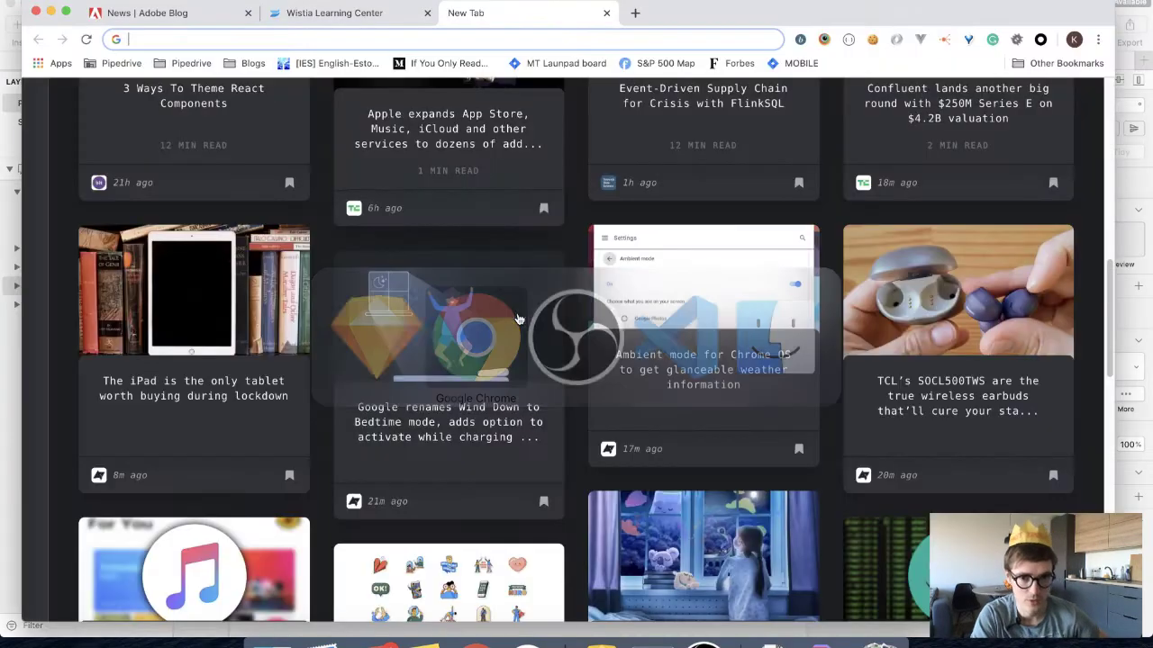
text(subscribe icon web)
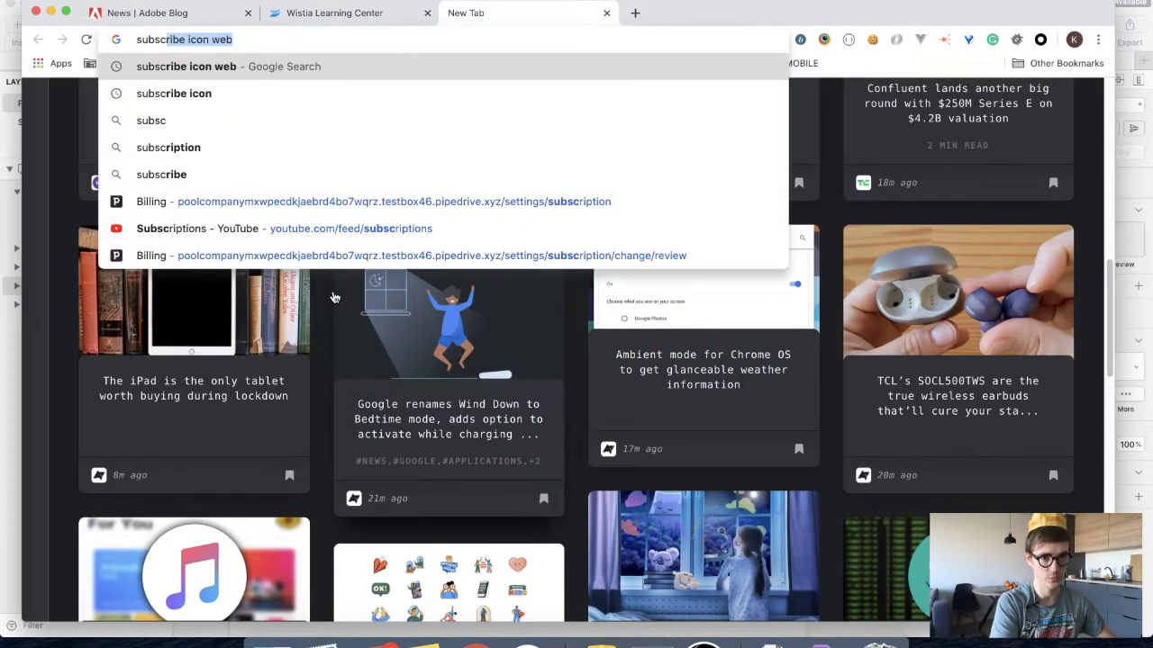
key(super+a)
text(aww)
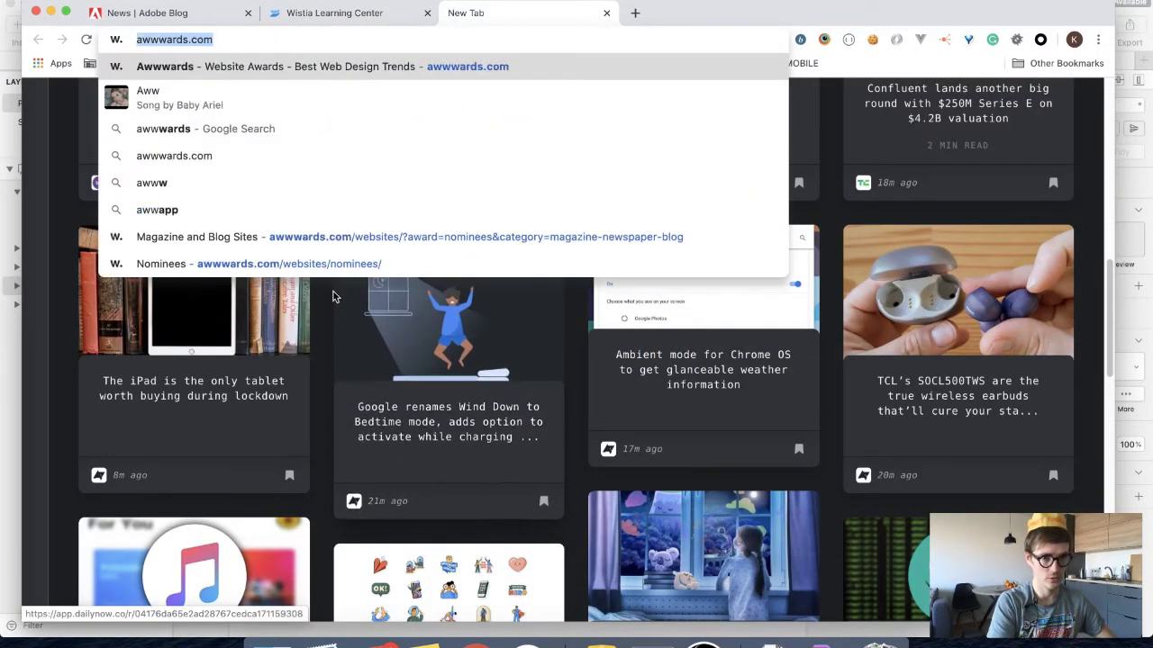
key(super+a)
text(e)
key(BackSpace)
key(BackSpace)
text(aw)
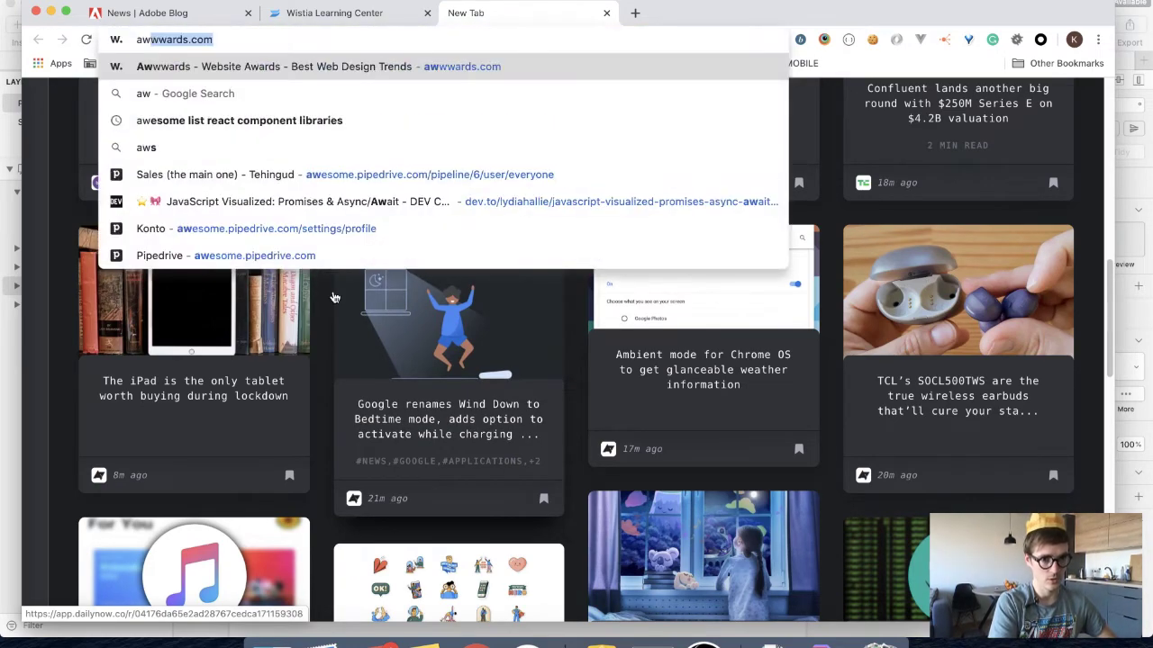
key(BackSpace)
key(BackSpace)
key(BackSpace)
Look up behance and open the suggested Pipedrive gallery page on Behance
text(behance)
key(Down)
key(Down)
key(Down)
key(Down)
key(Down)
key(Down)
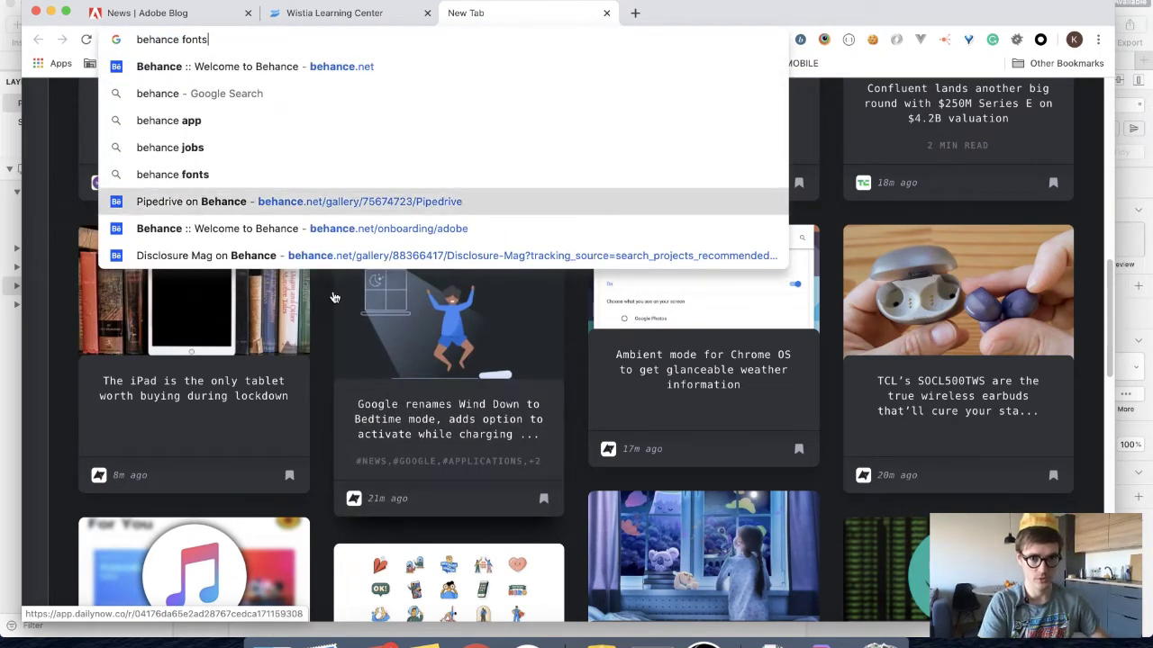
key(Up)
key(Return)
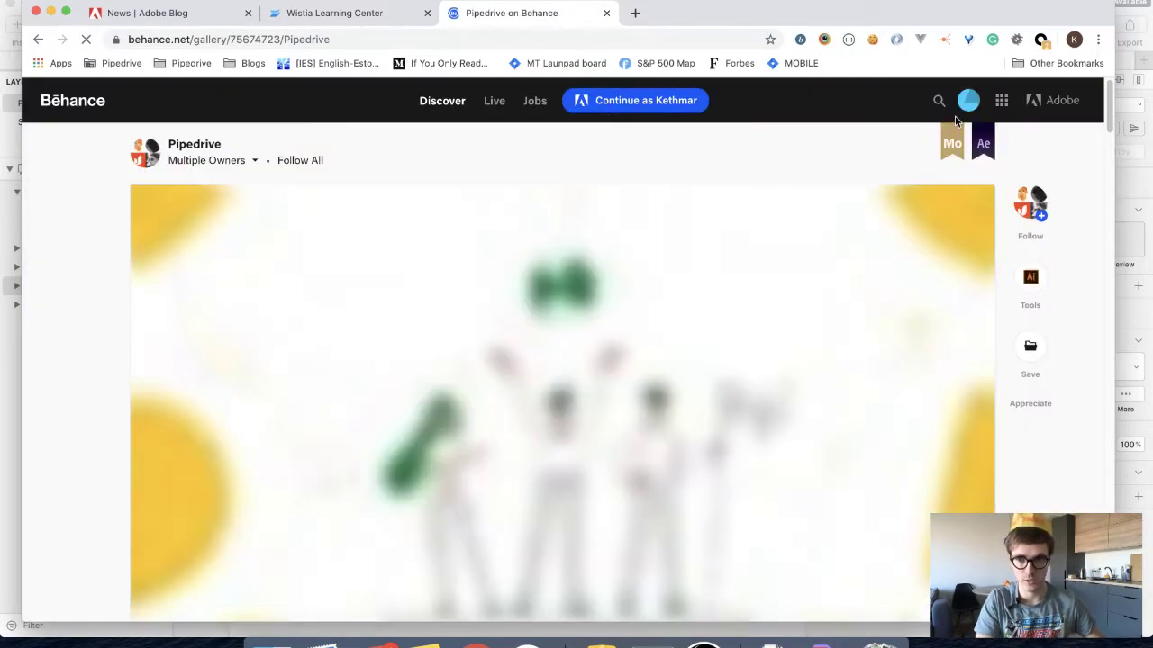
Search Behance projects for "newsletter subscription box" and filter the creative field to Web Design
click(937, 100)
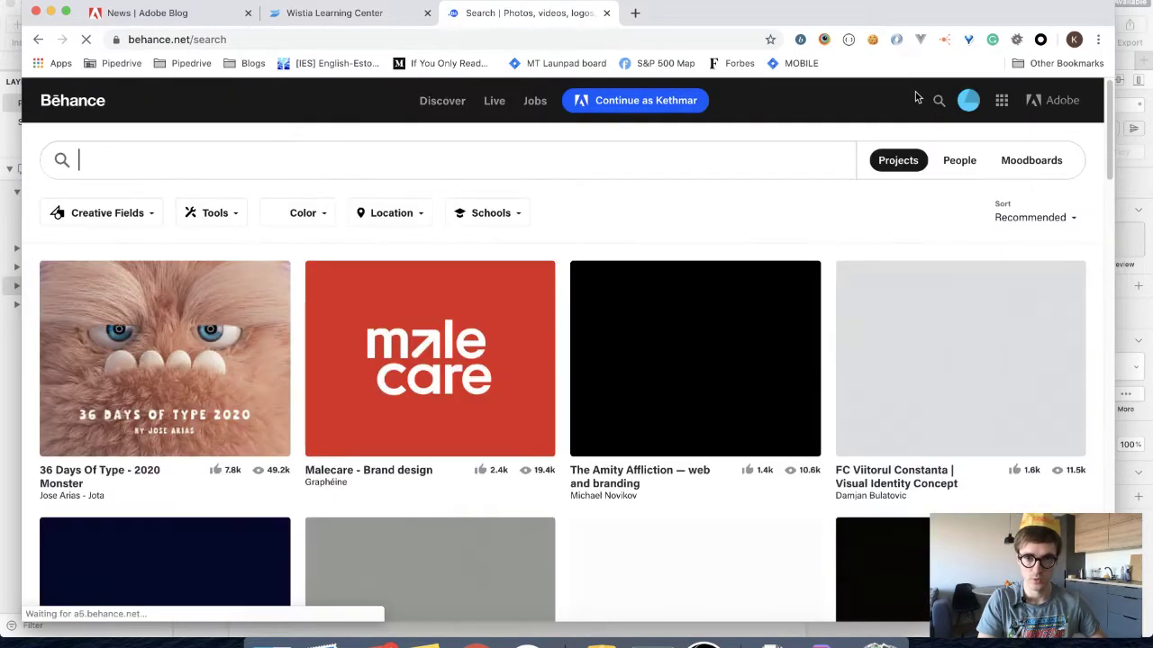
text(subsn)
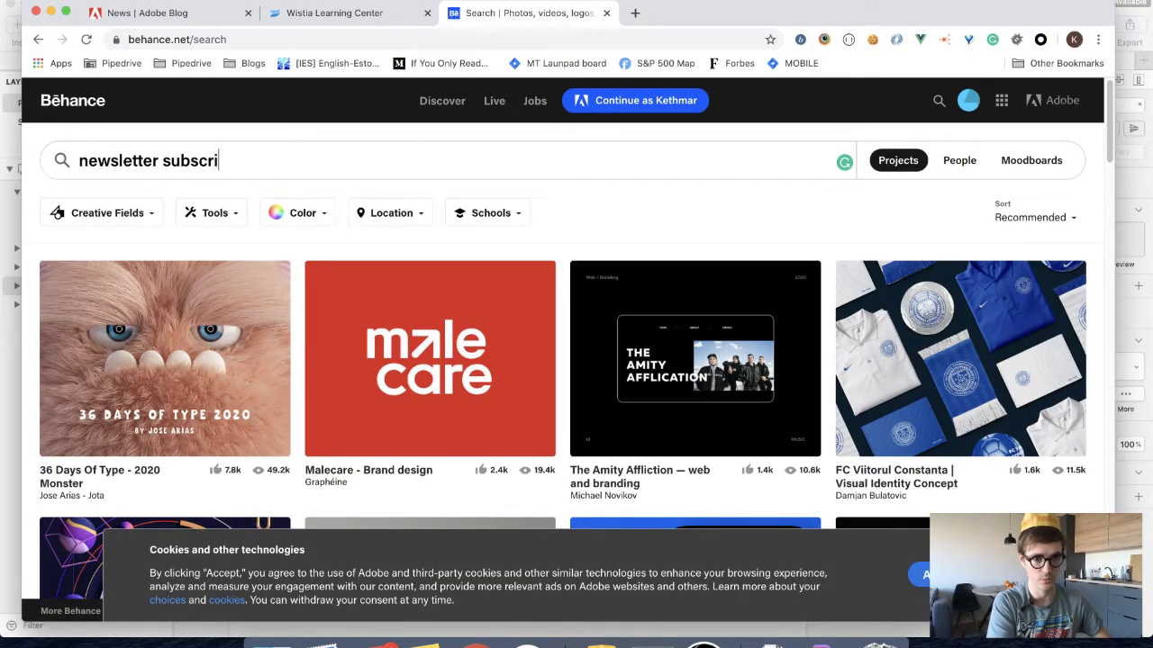
text(x)
key(Return)
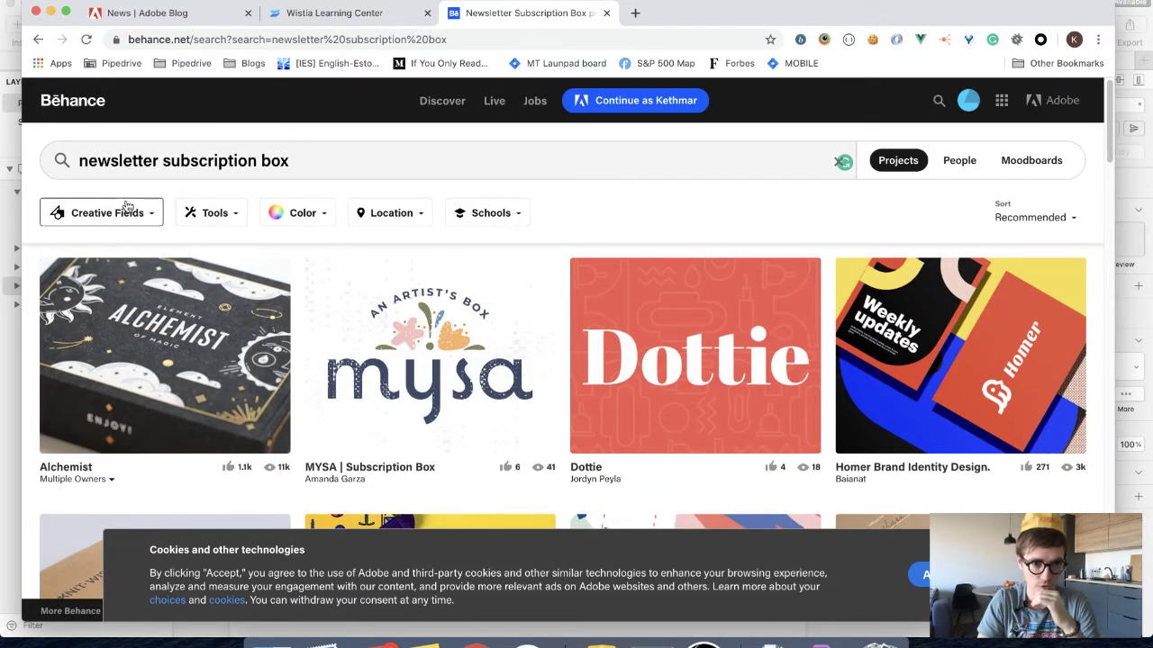
click(127, 206)
click(80, 517)
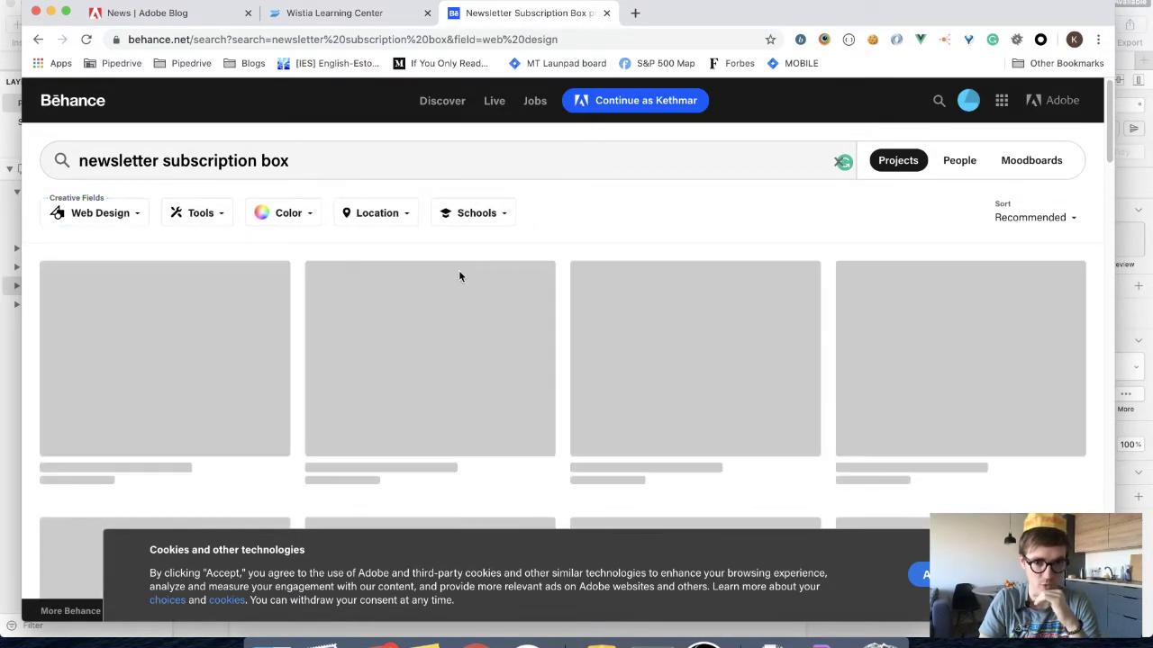
Browse the Web Design results for newsletter box design ideas, accepting the cookie notice along the way
scroll(628, 189, down, 4)
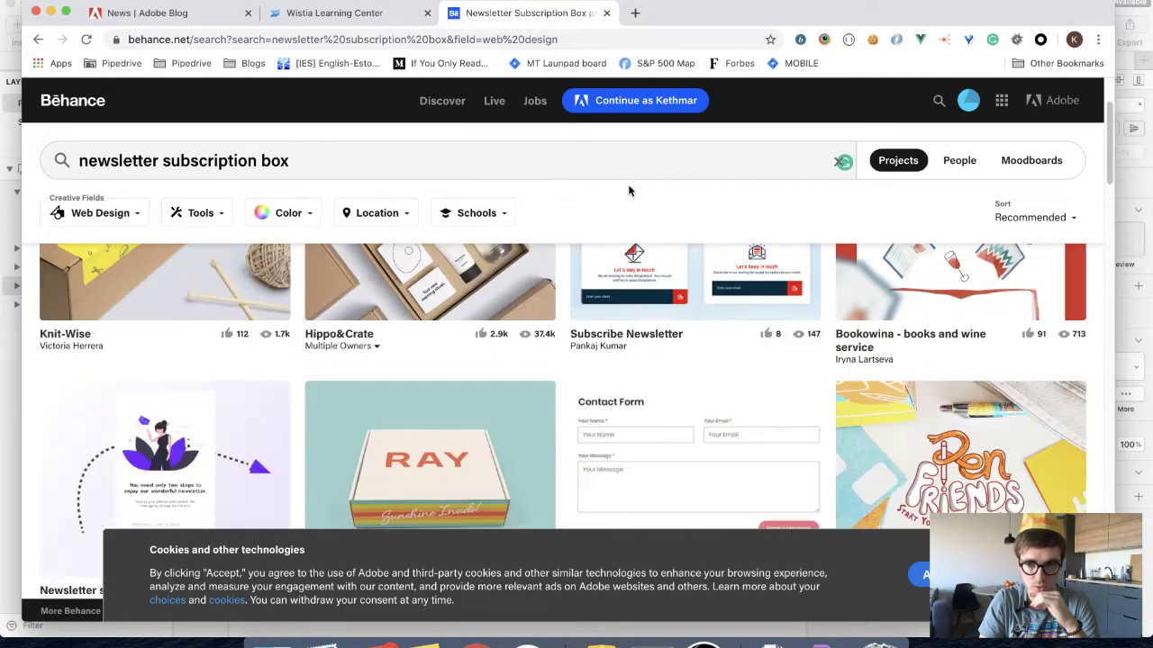
scroll(512, 283, up, 3)
scroll(512, 285, down, 3)
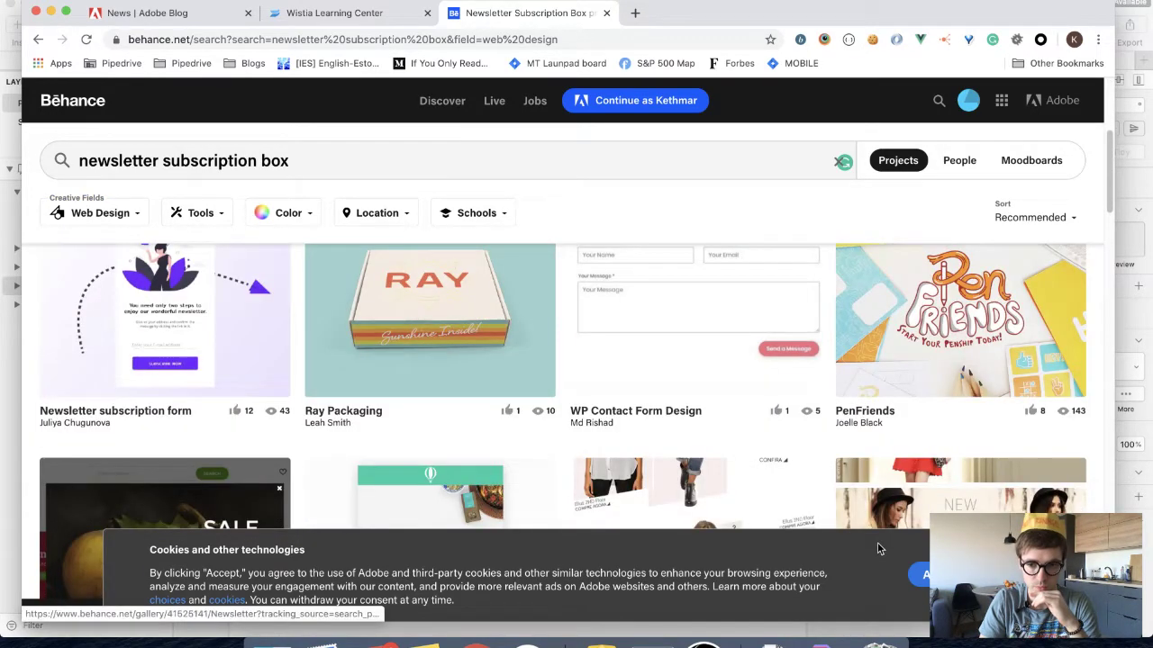
click(939, 576)
scroll(585, 408, down, 3)
scroll(528, 393, down, 5)
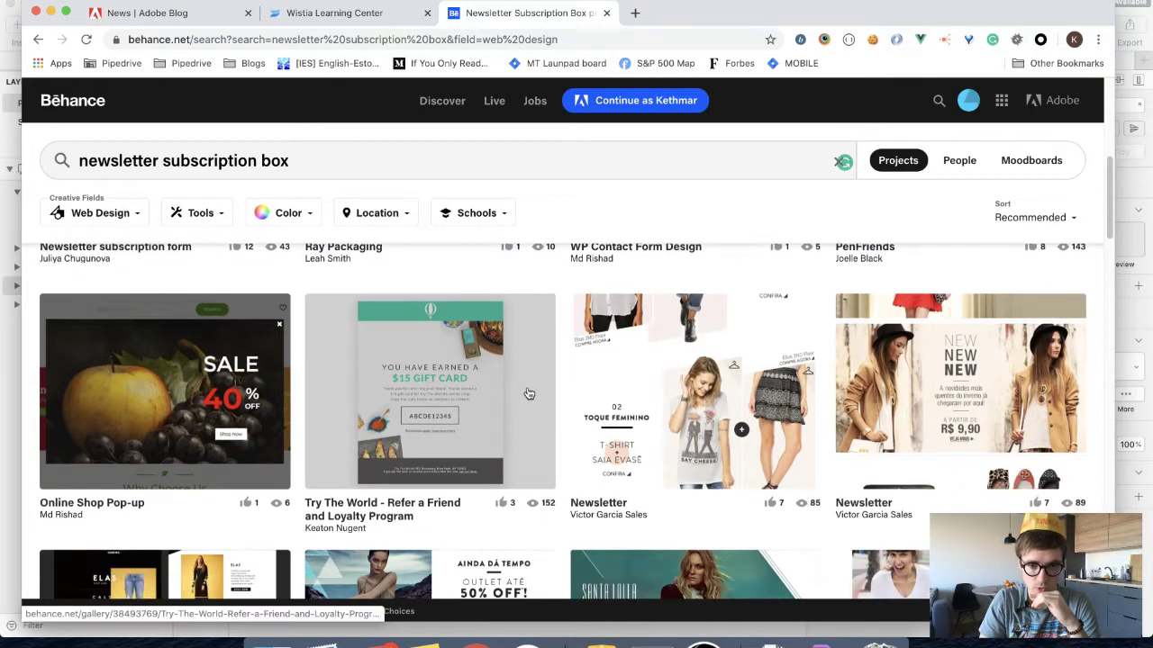
scroll(529, 394, up, 4)
scroll(531, 393, down, 6)
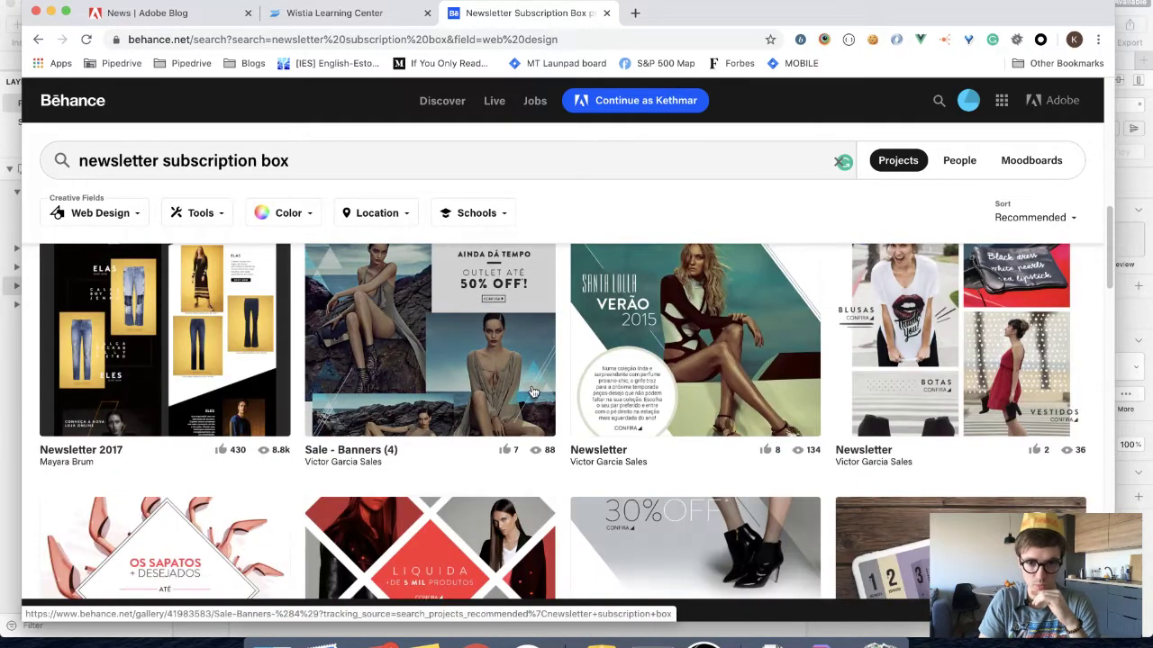
scroll(539, 394, down, 5)
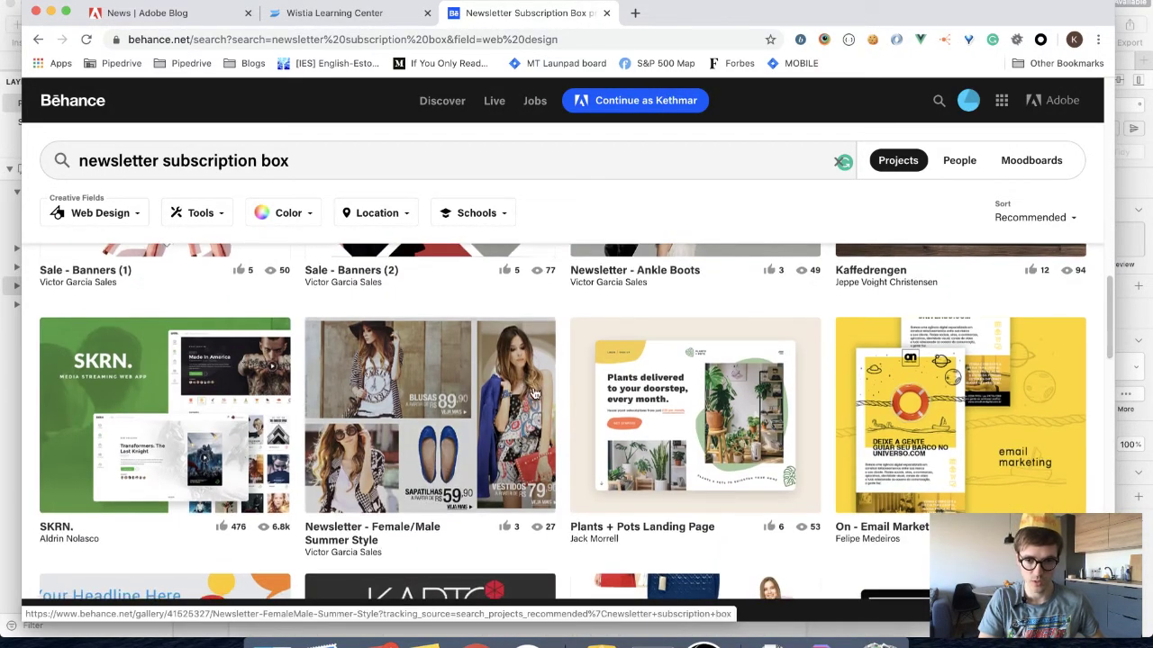
scroll(528, 393, down, 3)
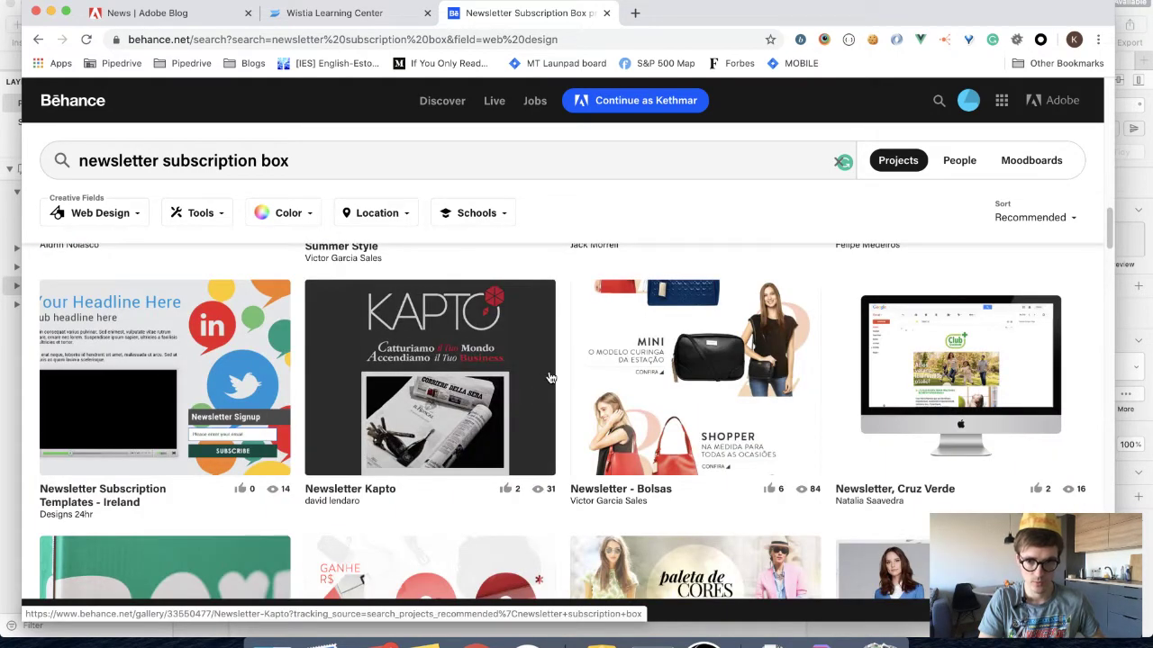
scroll(550, 377, down, 6)
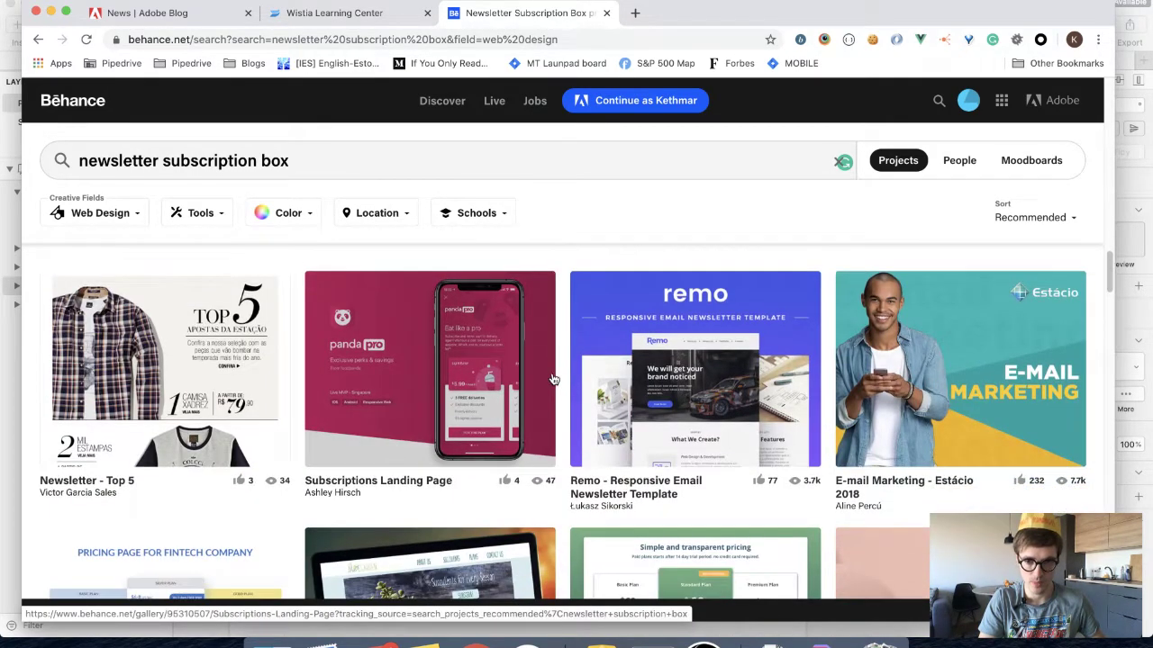
scroll(557, 380, down, 2)
scroll(565, 382, up, 20)
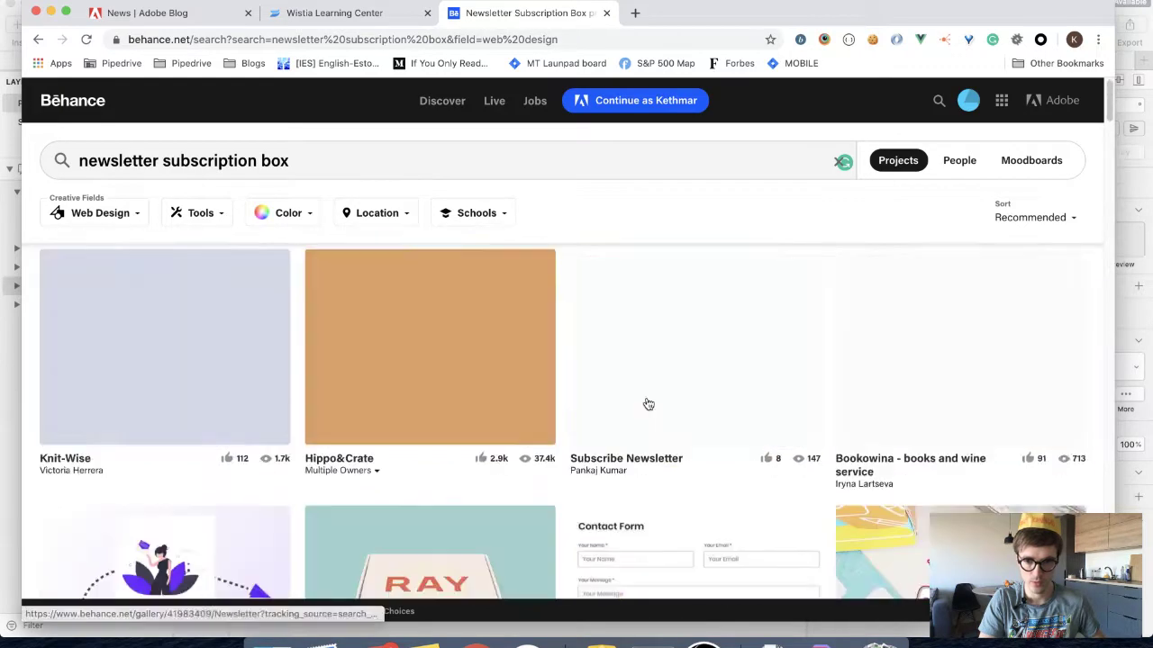
Open the "Bookowina - books and wine service" project and examine its page designs for subscription section ideas
click(901, 351)
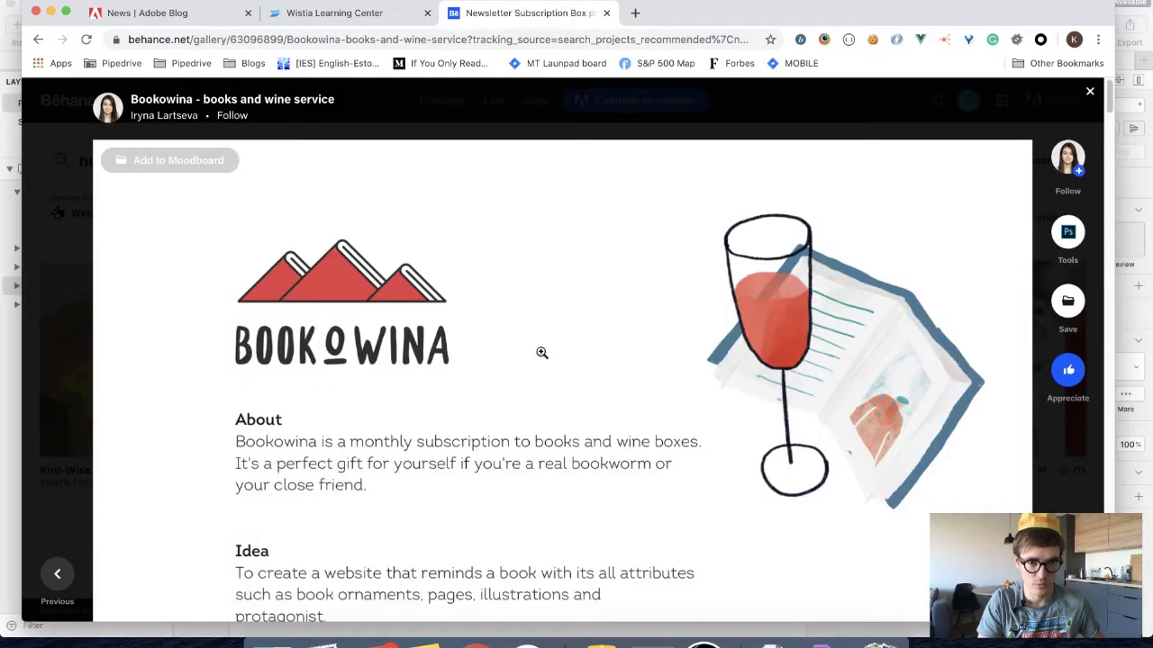
scroll(541, 352, down, 15)
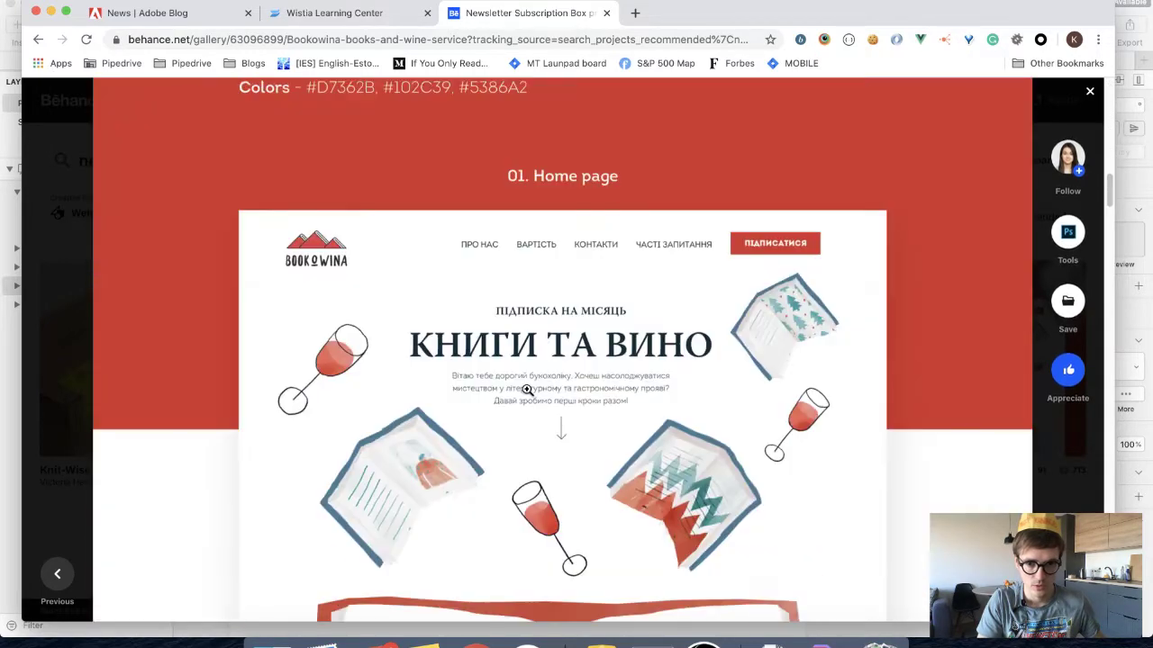
scroll(526, 389, down, 15)
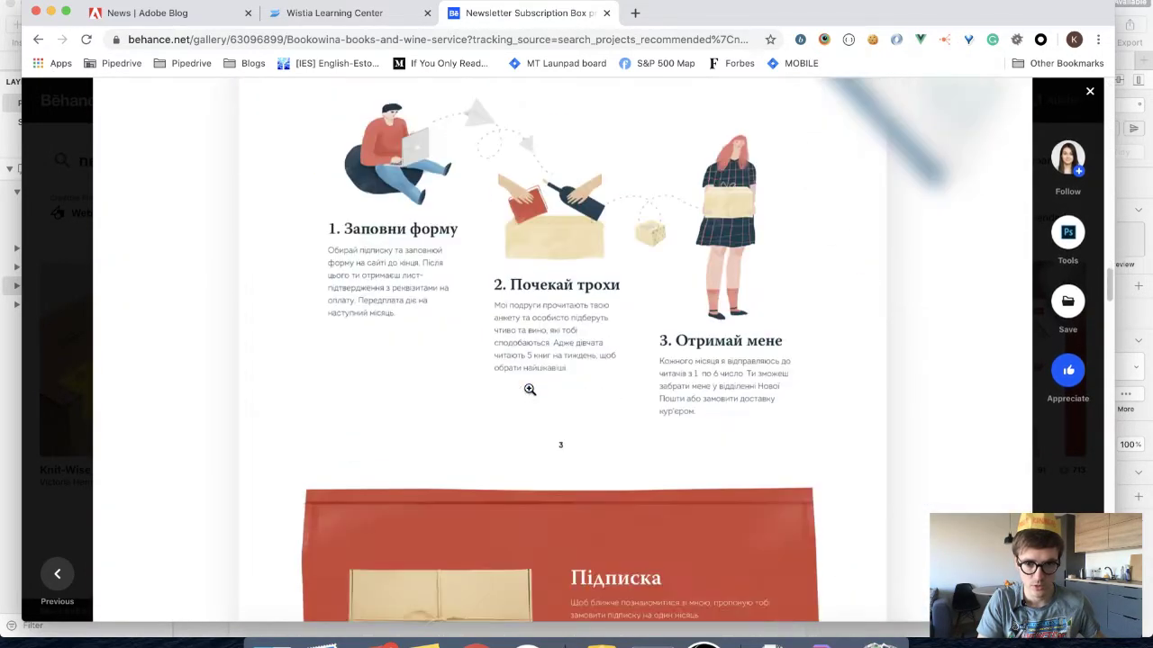
scroll(530, 390, down, 5)
scroll(530, 389, down, 12)
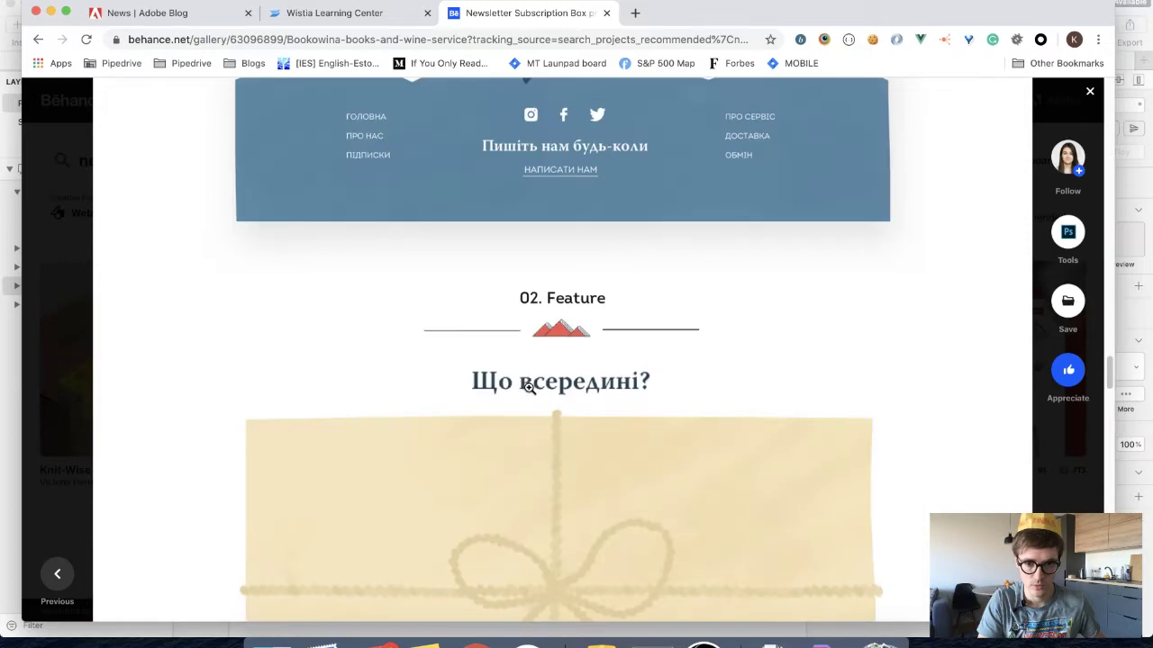
scroll(533, 389, down, 20)
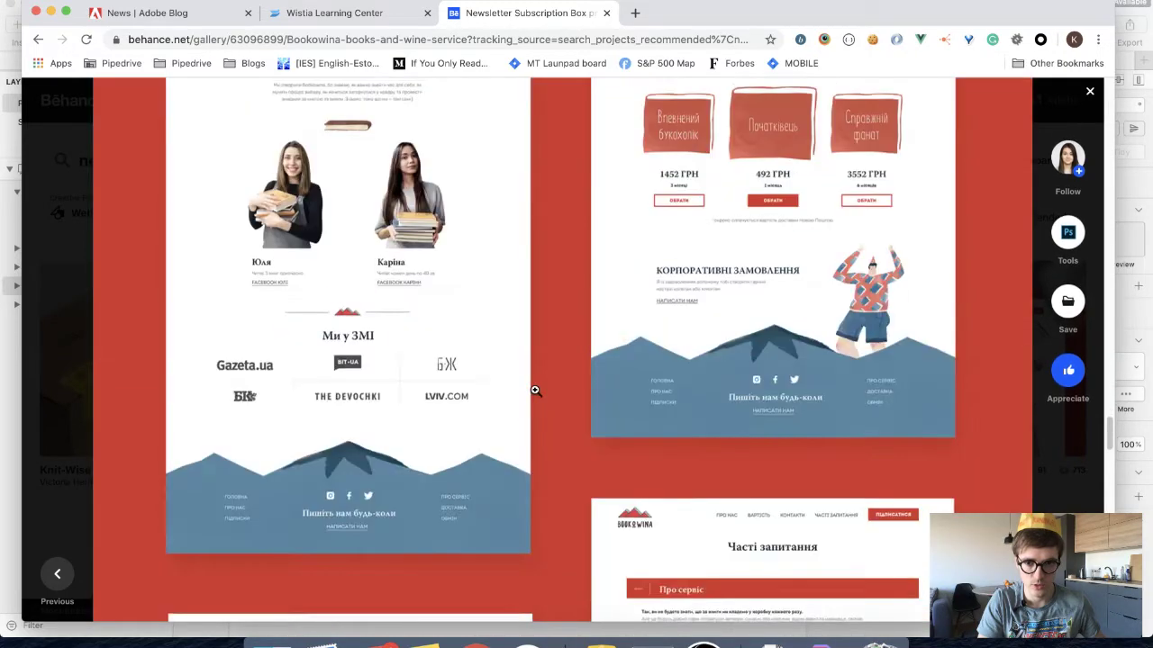
Finish examining the Bookowina page designs, close the project, glance over the Behance results and switch back to Sketch
scroll(536, 391, up, 4)
scroll(536, 392, down, 6)
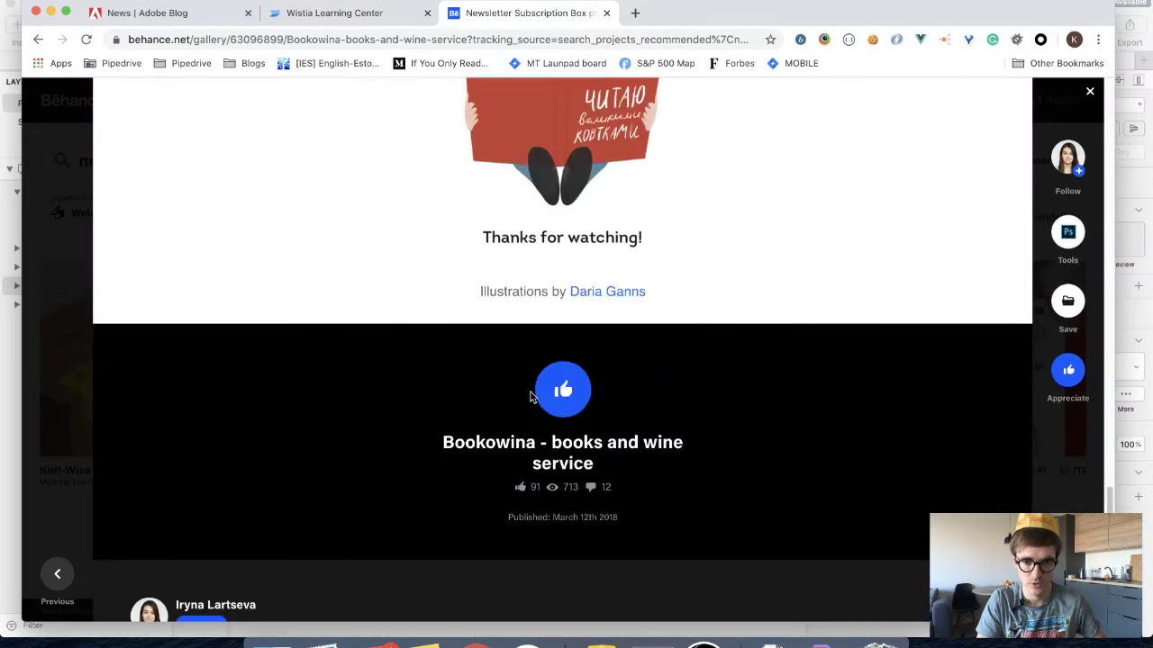
key(Escape)
scroll(487, 399, down, 5)
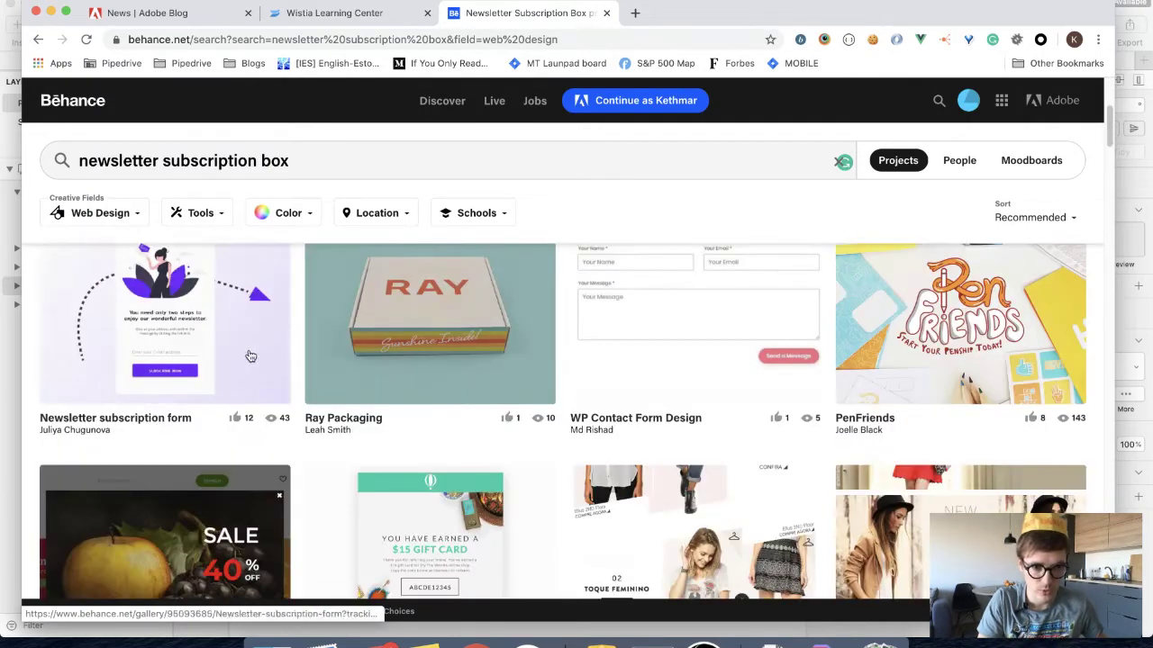
scroll(225, 369, up, 3)
key(super+Tab)
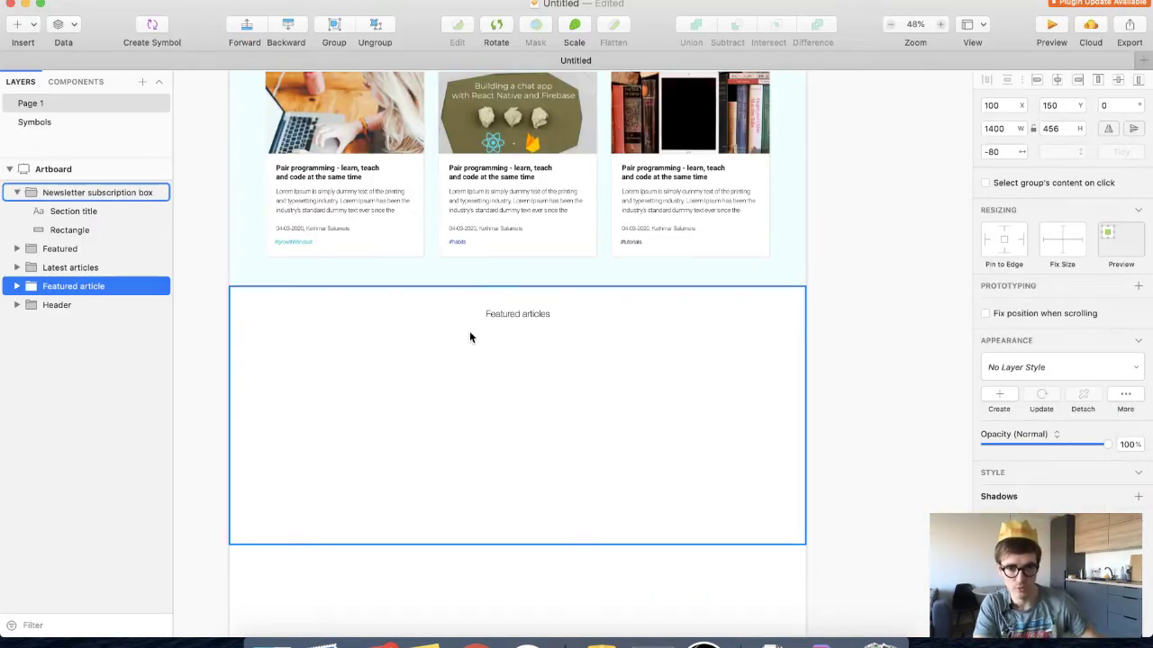
scroll(509, 294, up, 3)
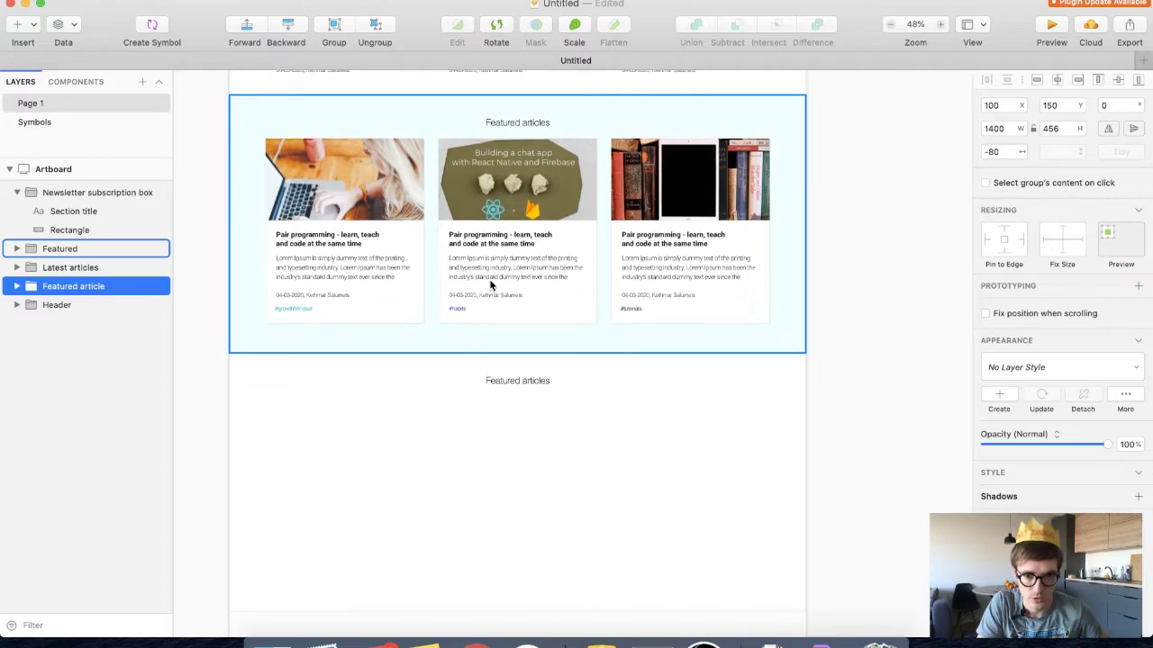
key(r)
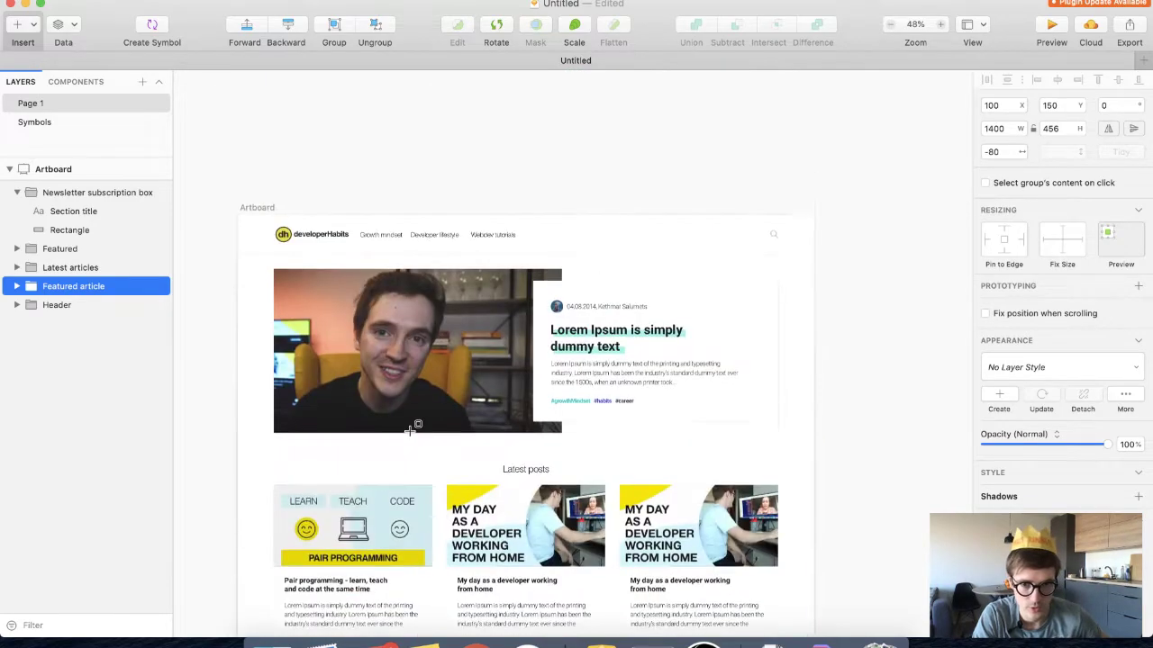
scroll(409, 429, up, 3)
key(Escape)
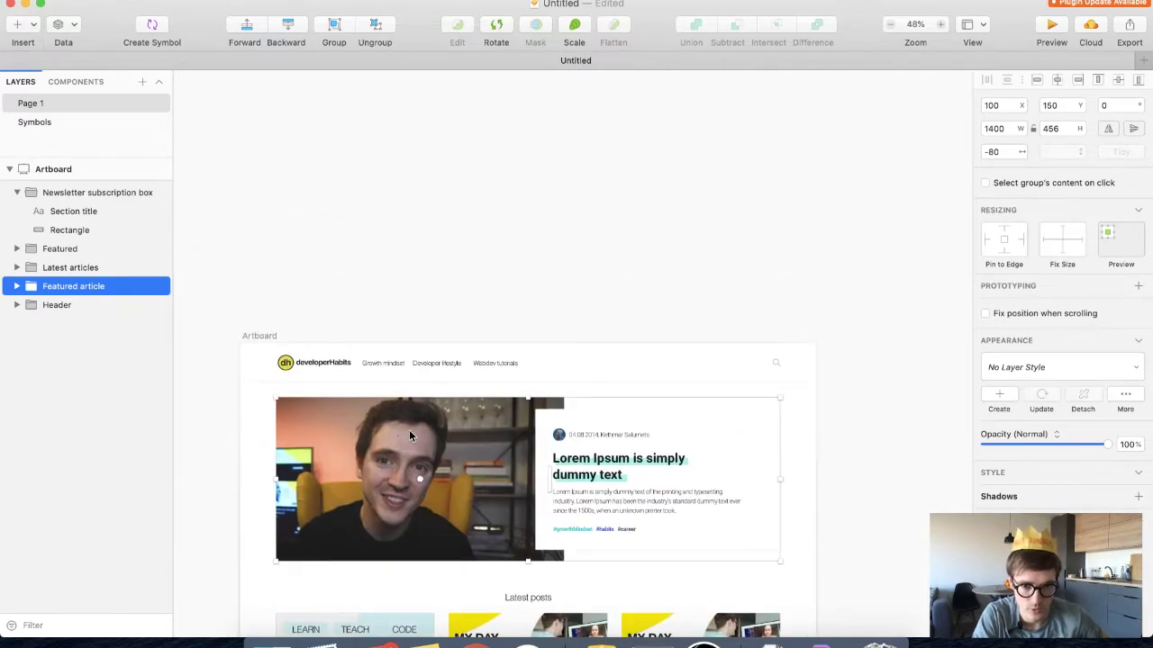
click(350, 453)
scroll(350, 453, down, 10)
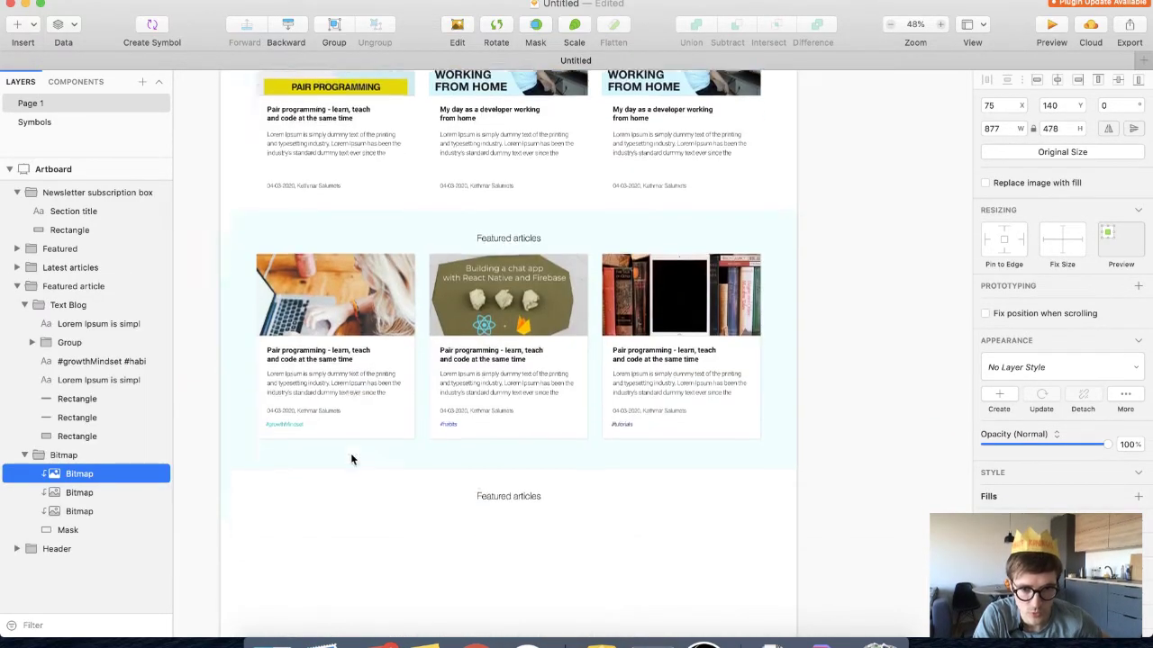
click(350, 453)
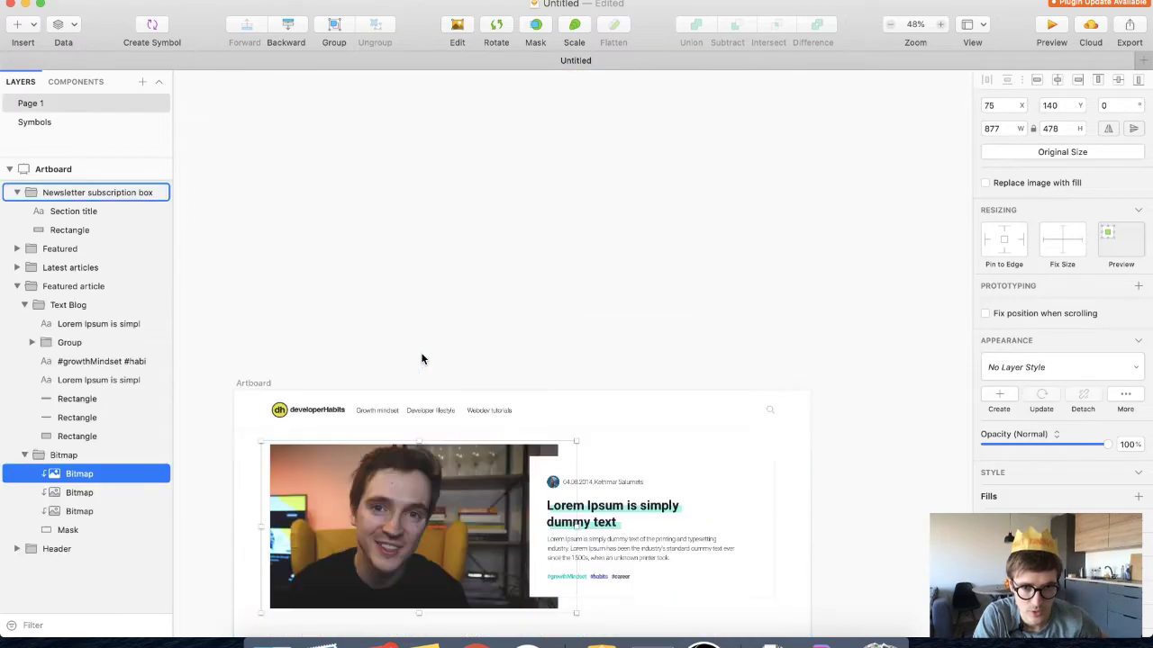
Duplicate the masked photo group of the Featured article and place the copy beneath the lower section title at about X 400, Y 2152
click(18, 287)
click(16, 284)
click(17, 287)
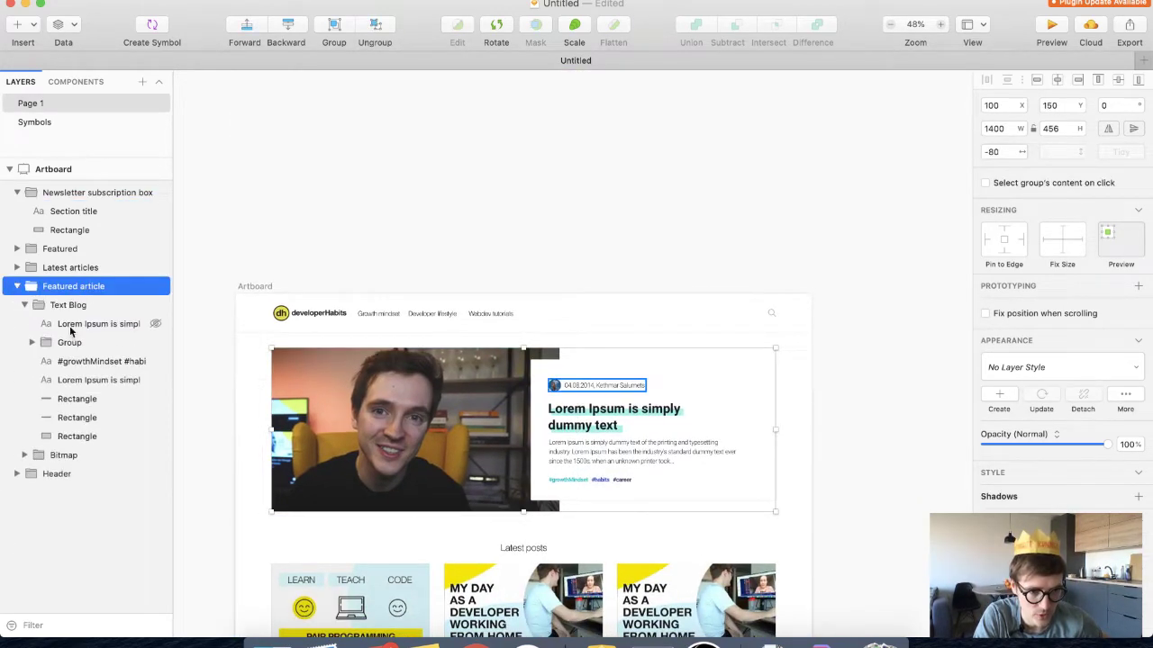
click(63, 456)
scroll(374, 488, down, 15)
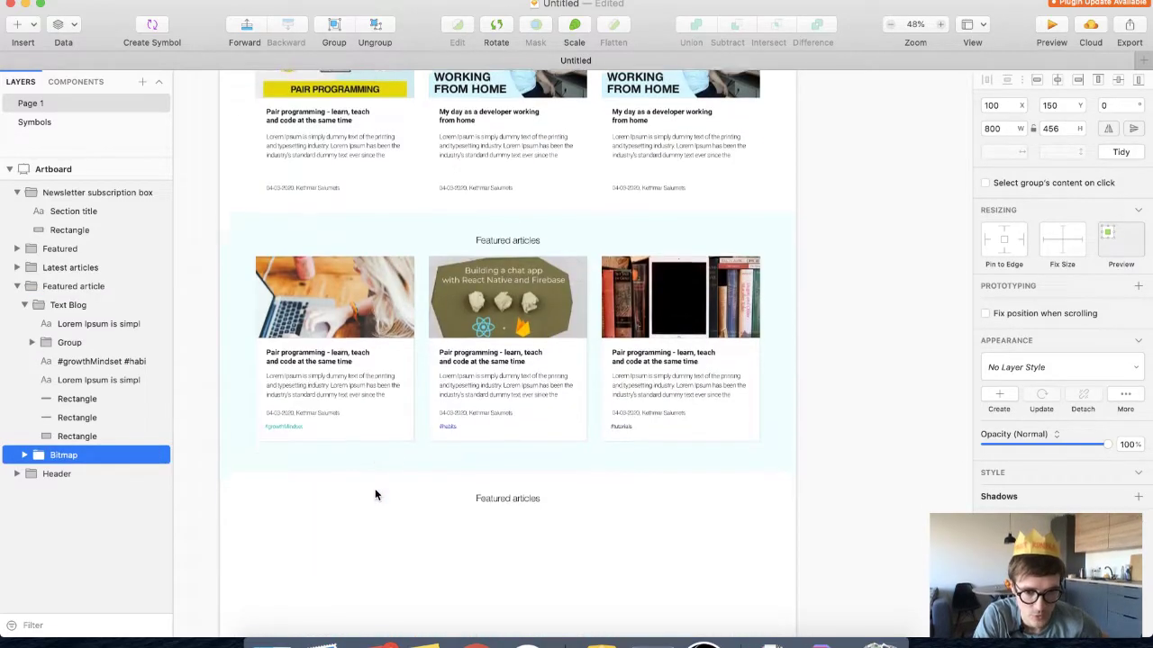
scroll(375, 489, up, 8)
drag(368, 154, 466, 514)
scroll(466, 516, down, 6)
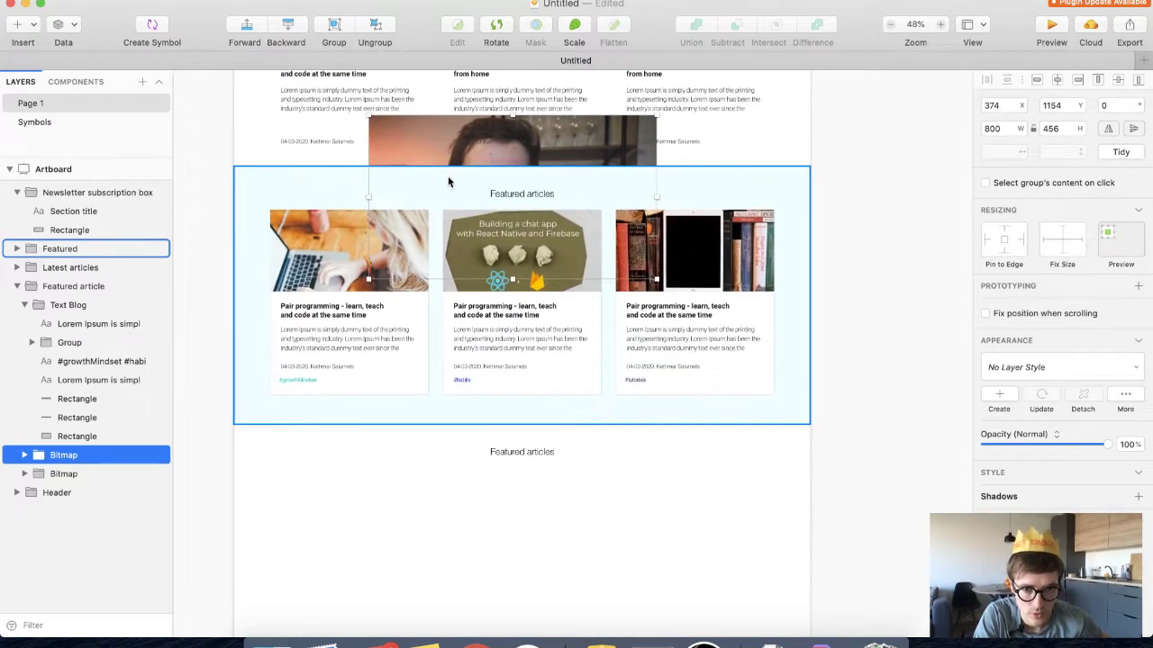
drag(447, 152, 456, 510)
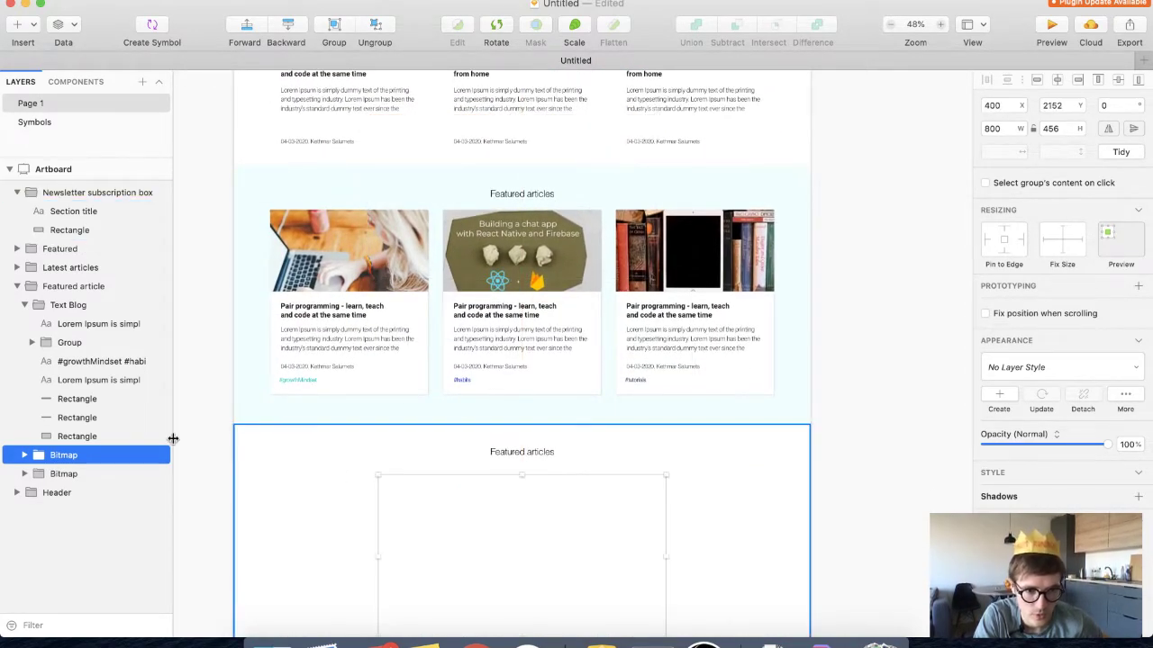
Put the copied photo group first in the Newsletter subscription box group and scale it down to about 623 × 355
drag(76, 455, 76, 211)
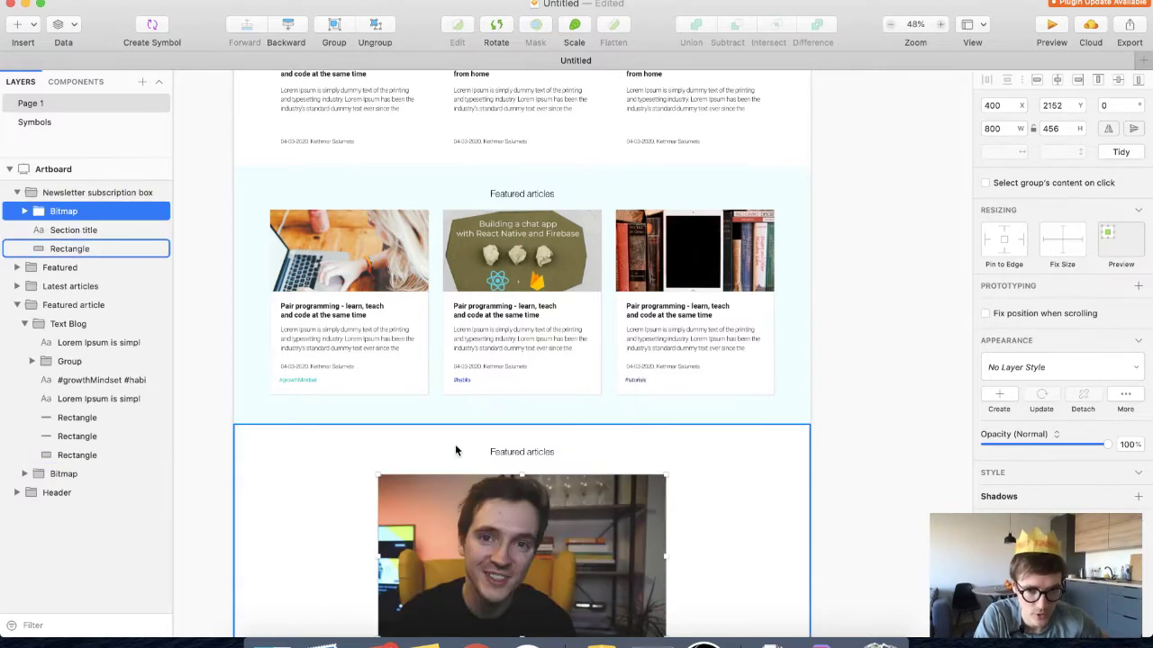
scroll(455, 444, down, 3)
drag(648, 477, 546, 448)
drag(563, 464, 571, 472)
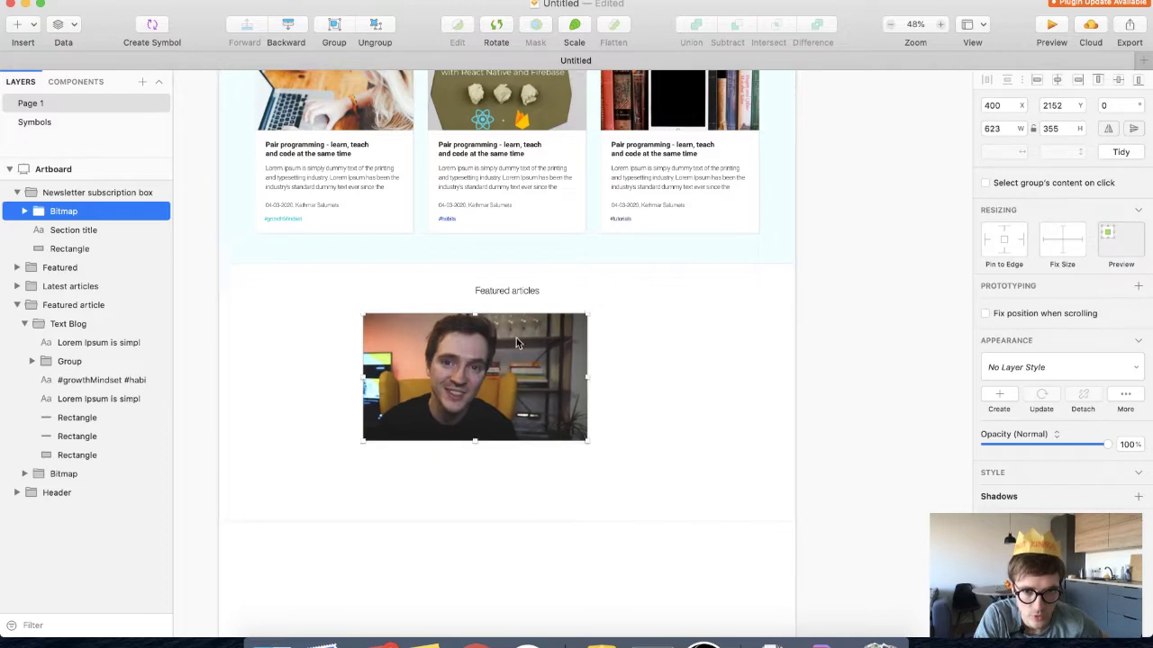
Change the newsletter section's title to "Sign up to the newletter to get the latest news"
click(499, 291)
double_click(499, 290)
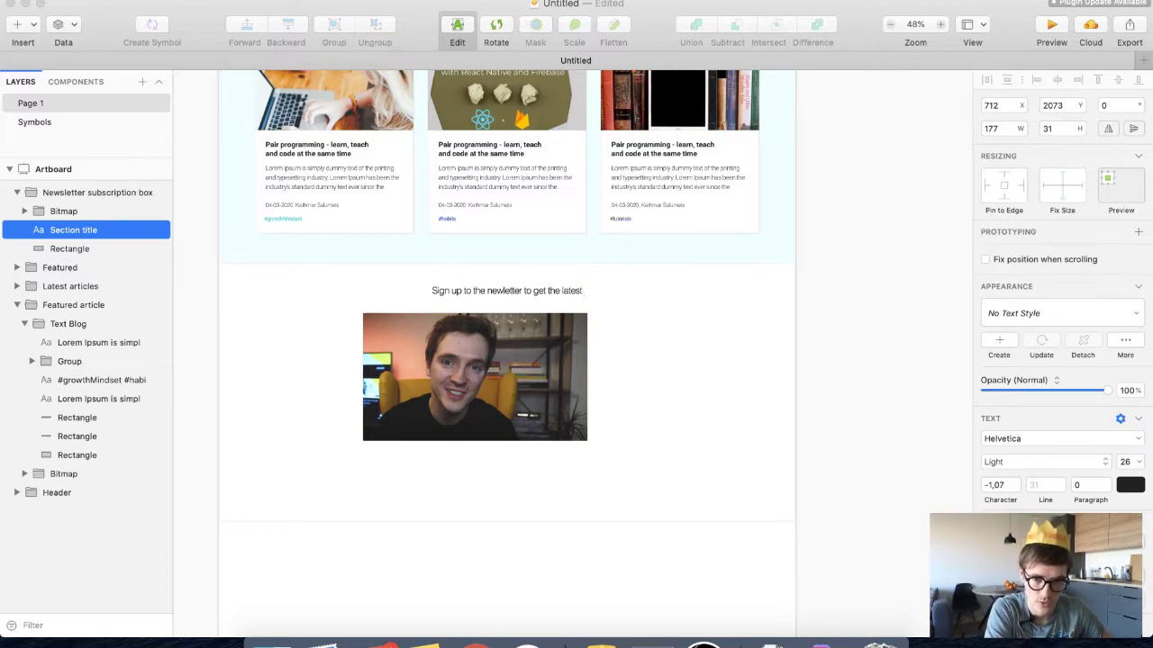
key(Escape)
scroll(517, 277, up, 3)
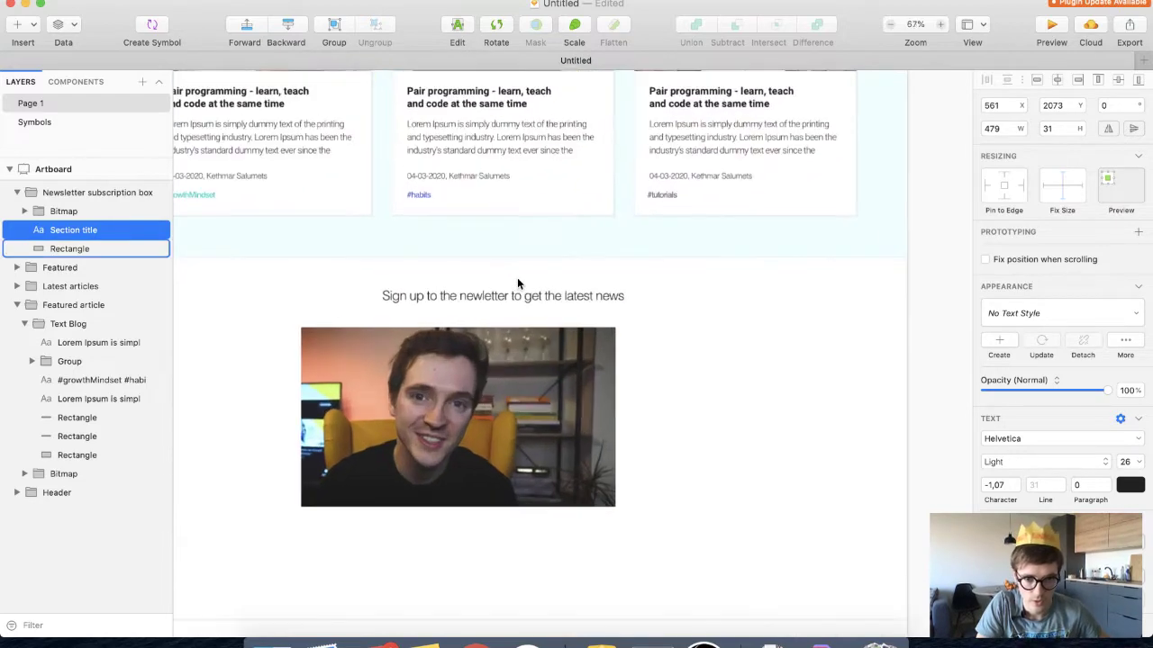
Nudge the top picture inside the newsletter photo's mask to about X 382, Y 2152
click(938, 25)
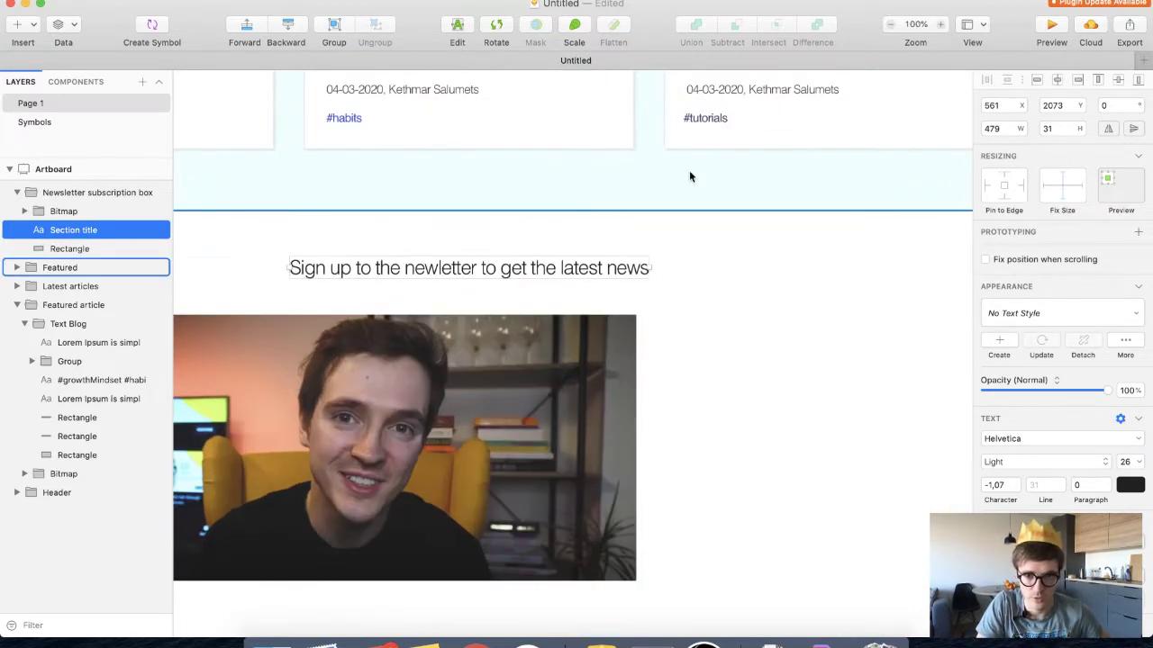
scroll(689, 171, down, 5)
scroll(689, 170, left, 3)
click(524, 307)
double_click(524, 307)
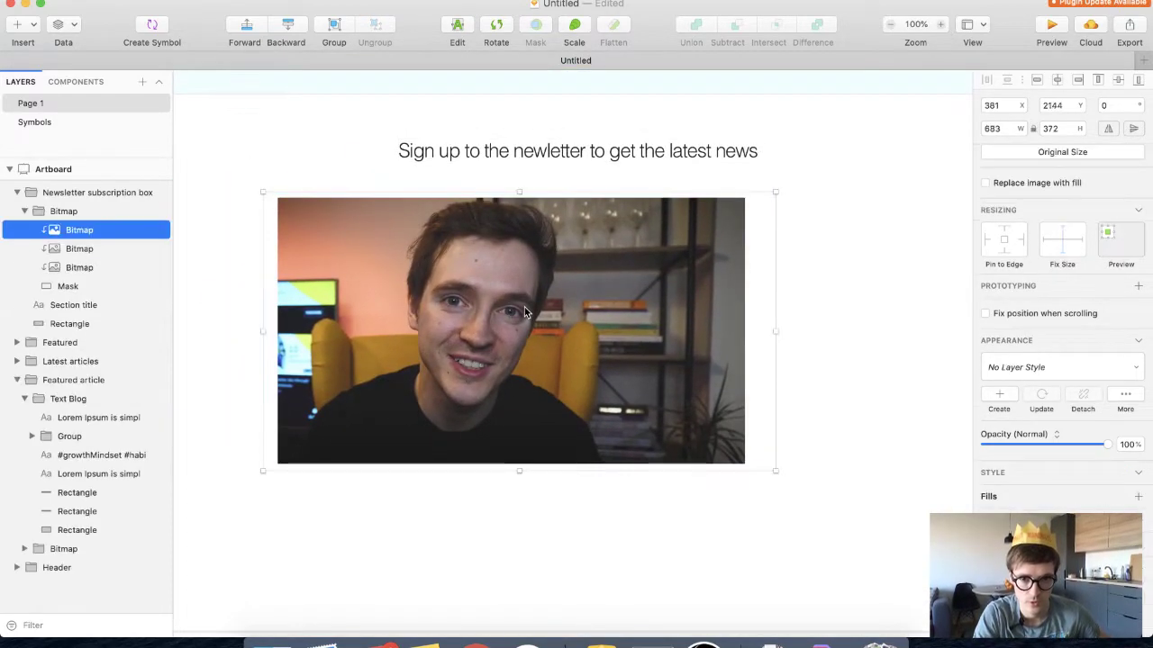
drag(541, 304, 568, 310)
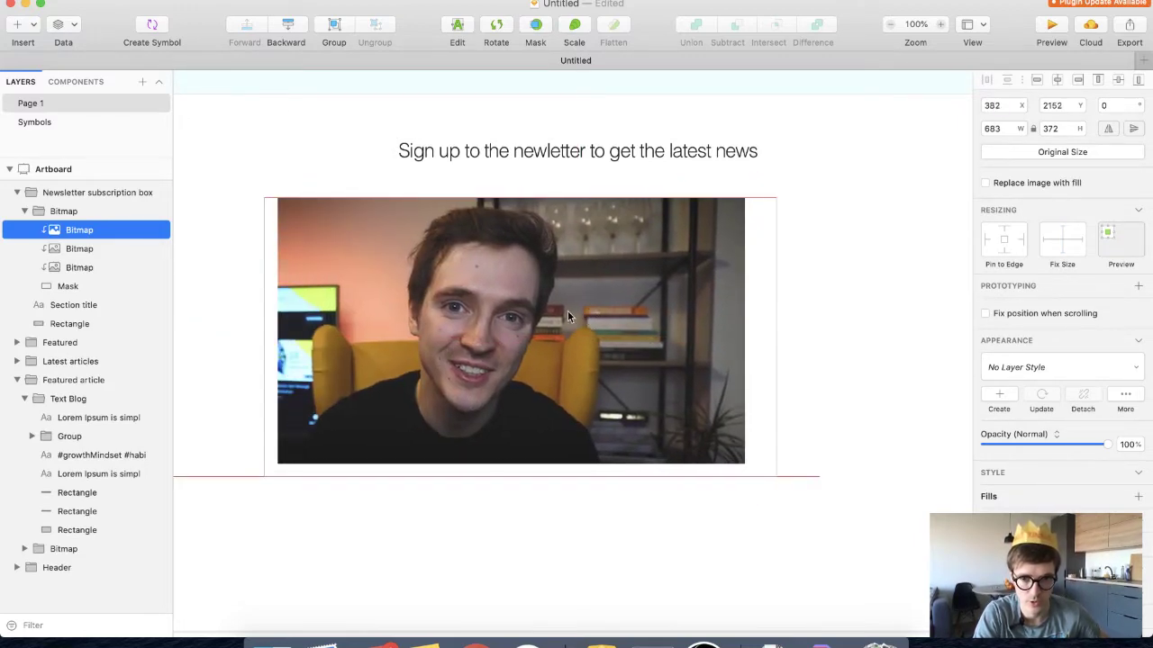
Undo a trial shift of the inner picture and move the whole newsletter photo group to about X 443, Y 2156
click(25, 210)
drag(469, 269, 380, 271)
key(super+z)
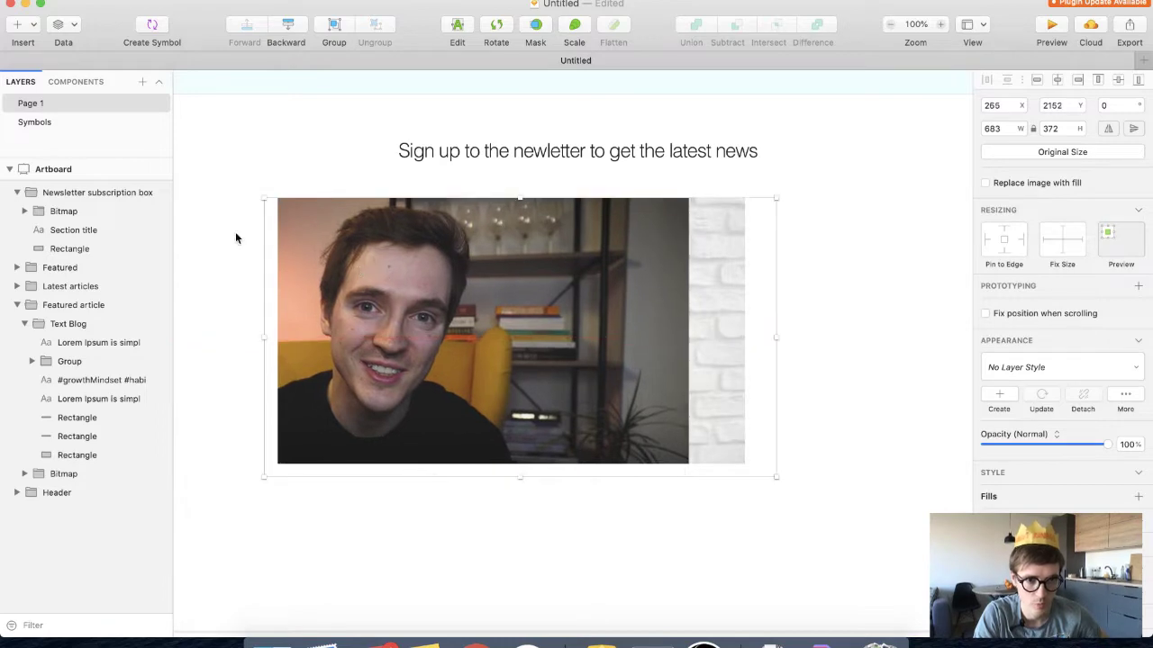
click(90, 209)
drag(506, 285, 543, 287)
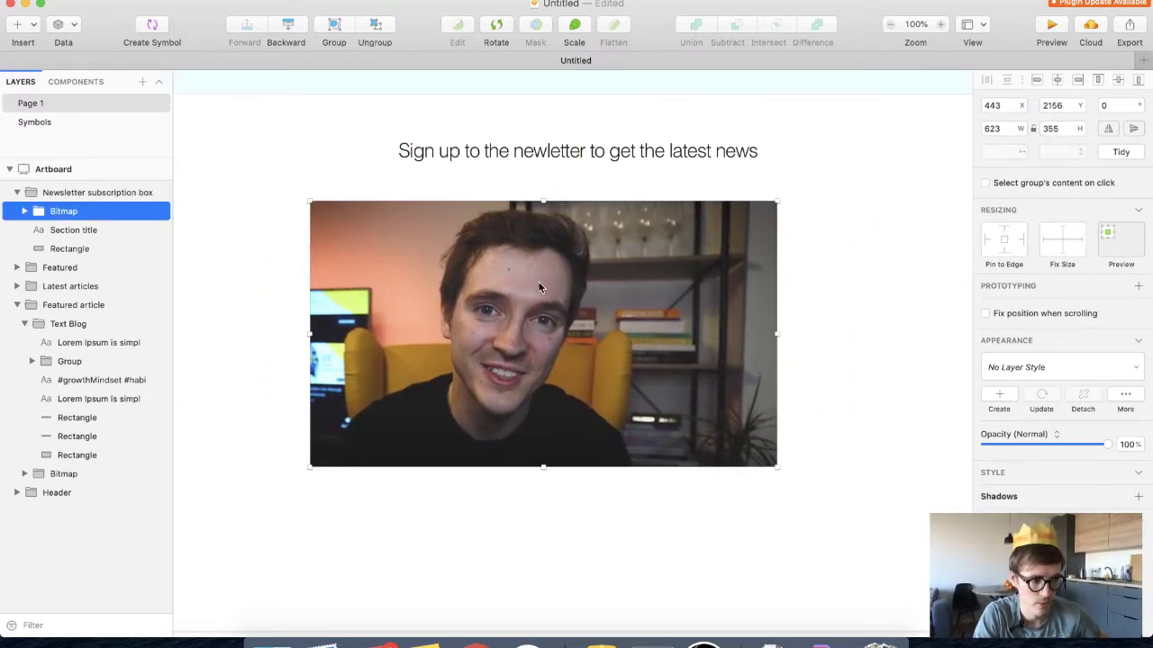
Copy the Featured article's Text Blog group into the Newsletter subscription box group, above its Bitmap group
scroll(539, 287, down, 4)
scroll(539, 287, up, 15)
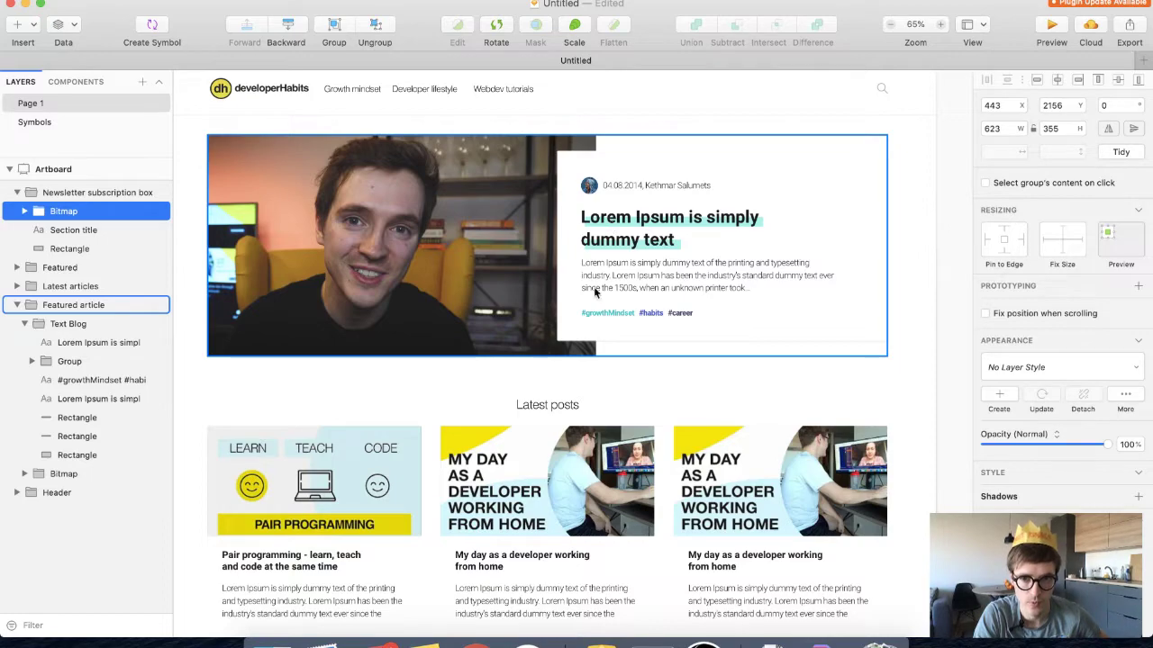
scroll(594, 286, up, 2)
scroll(594, 287, right, 3)
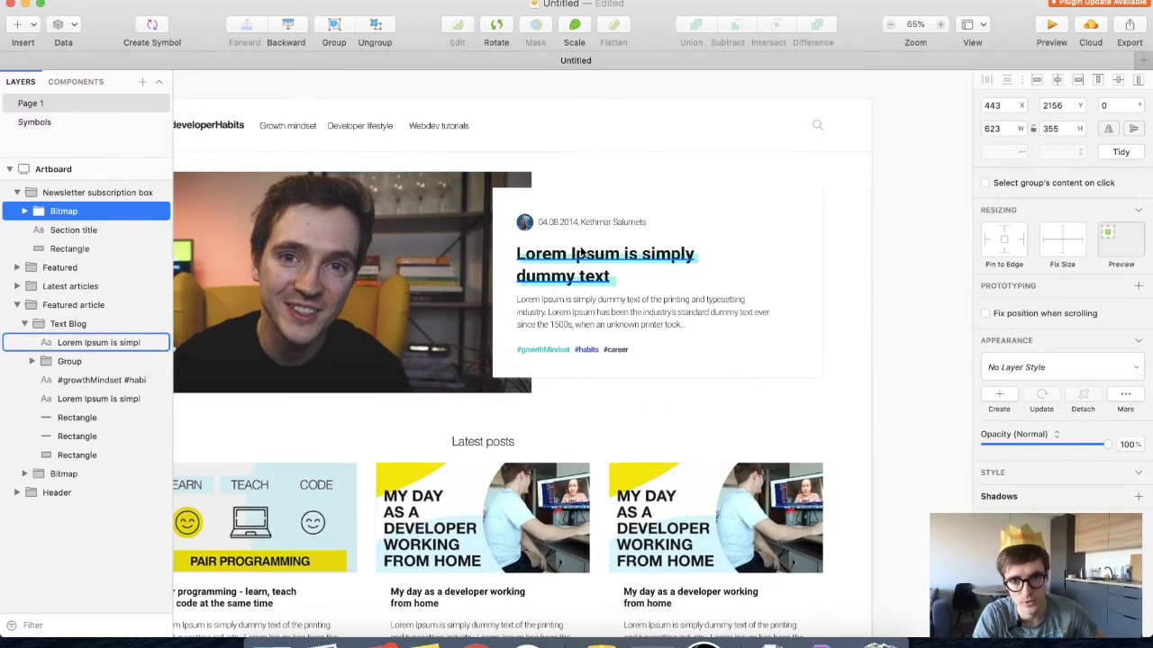
click(502, 252)
click(77, 455)
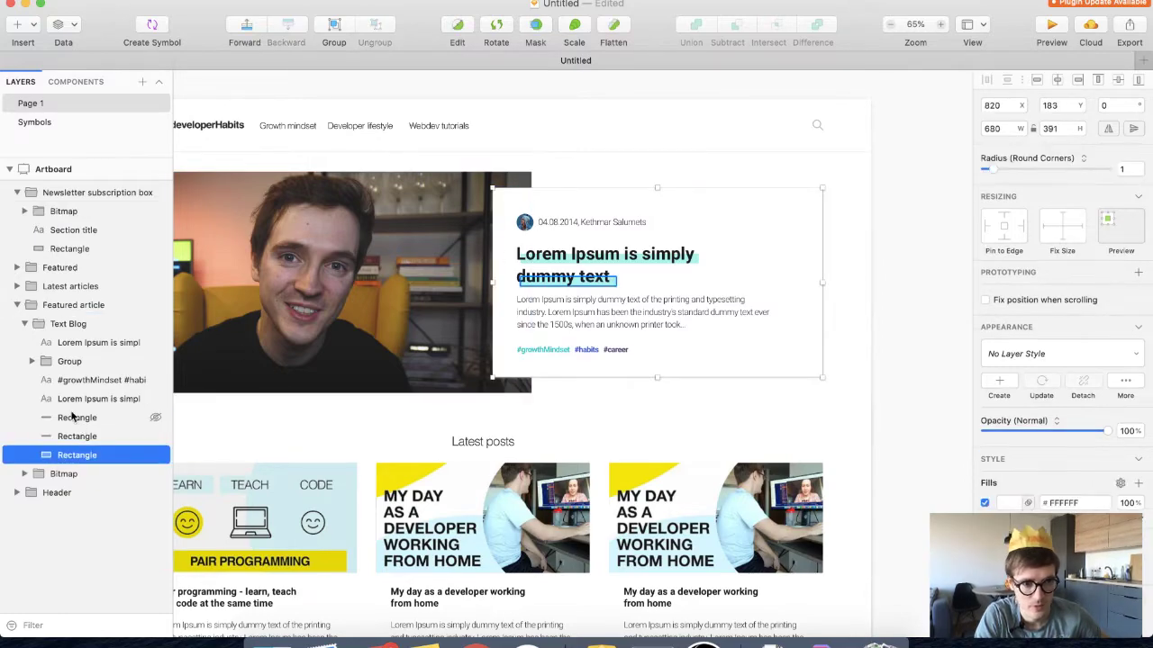
click(25, 327)
click(50, 328)
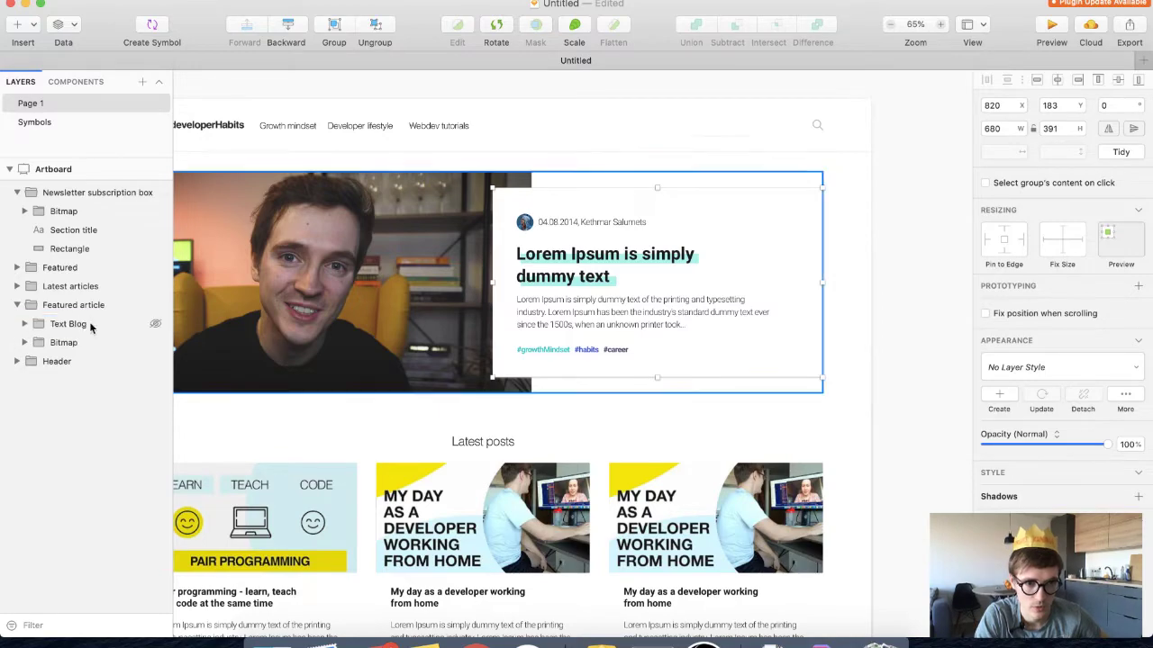
drag(90, 324, 63, 210)
Move the copied text card over the newsletter photo at about X 737, Y 2254, and shift the photo to about X 237, Y 2169
drag(519, 325, 412, 527)
scroll(430, 293, down, 5)
drag(441, 232, 443, 534)
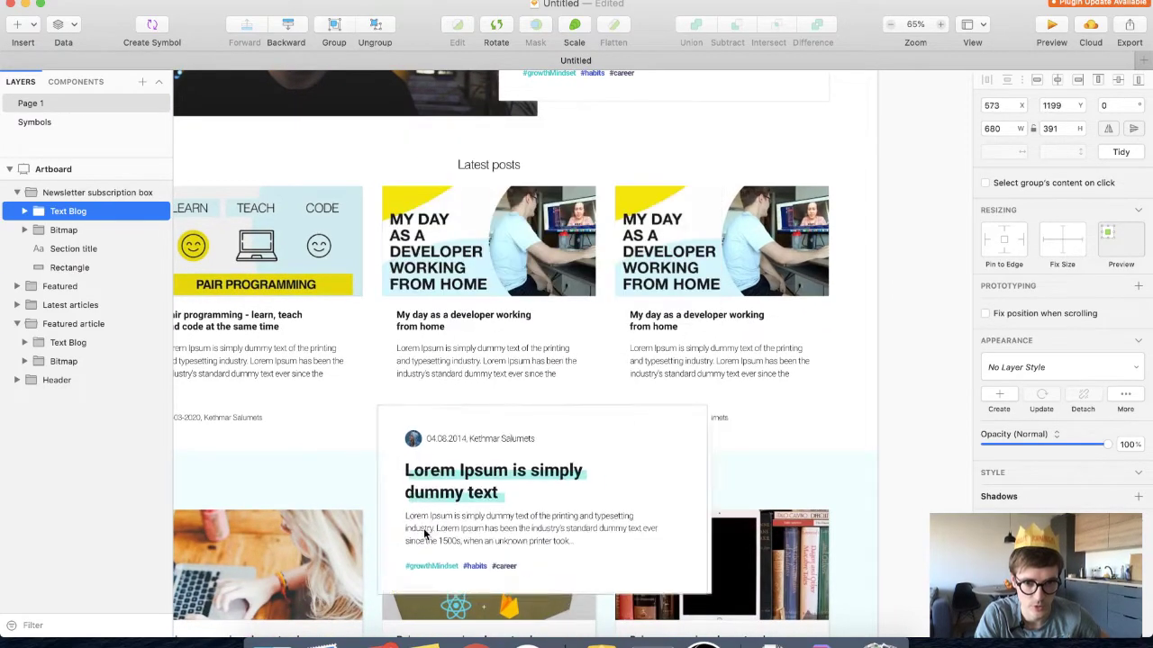
scroll(432, 450, down, 6)
drag(431, 208, 400, 527)
scroll(400, 412, down, 3)
drag(399, 471, 577, 505)
scroll(564, 413, down, 2)
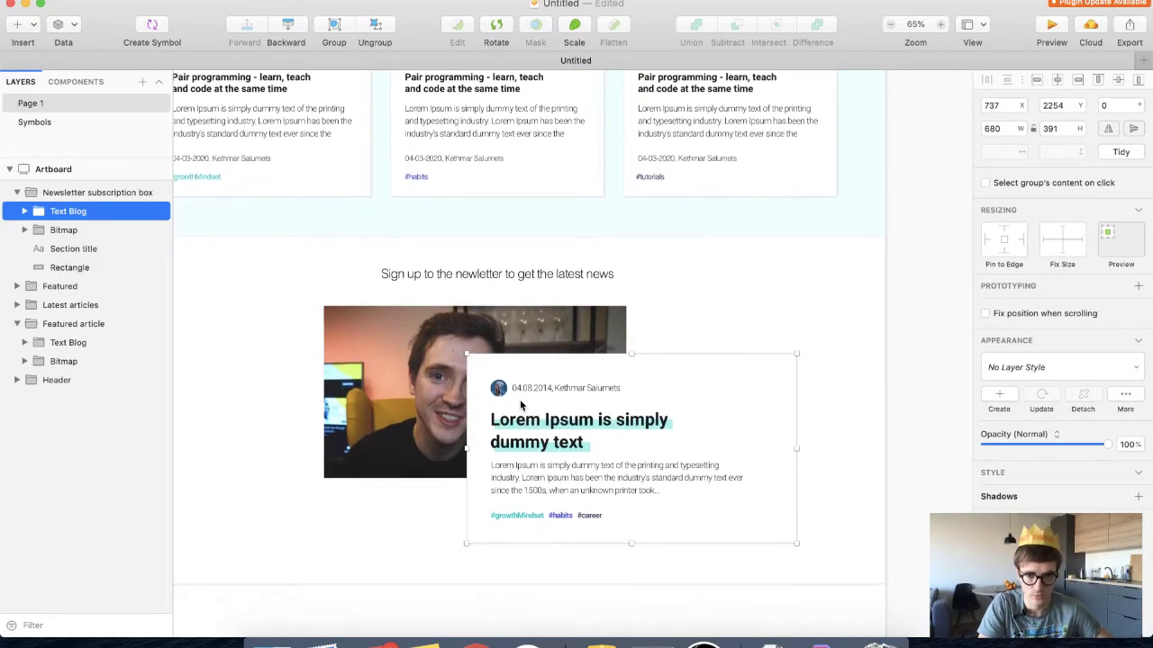
drag(418, 372, 318, 379)
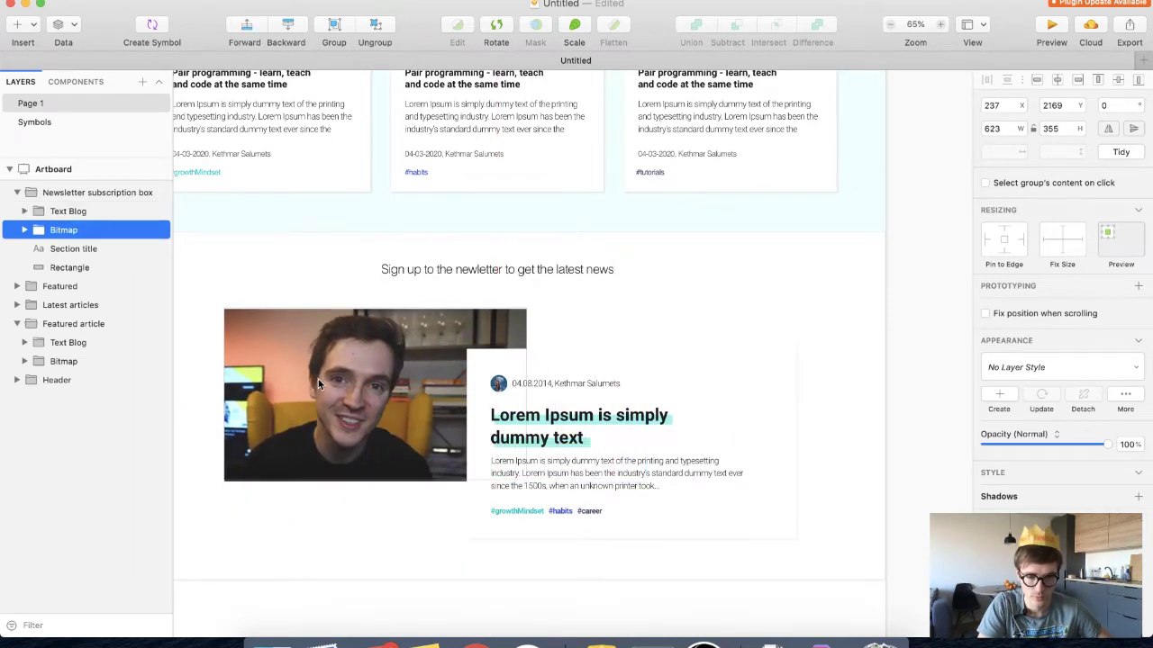
key(super+Tab)
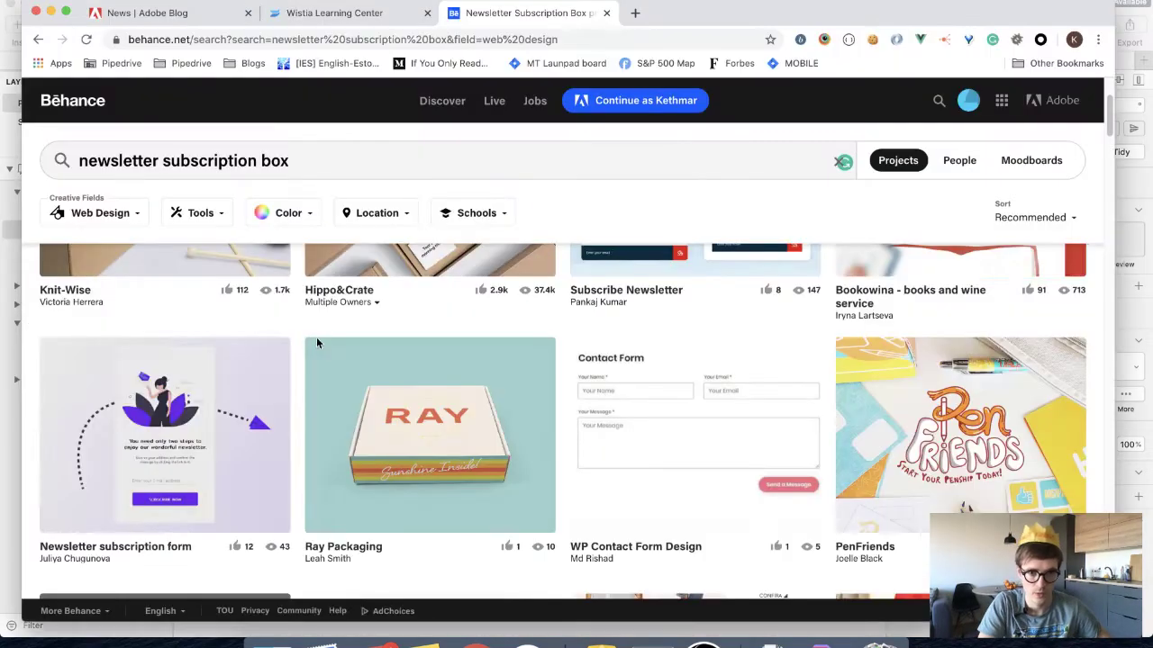
key(super+t)
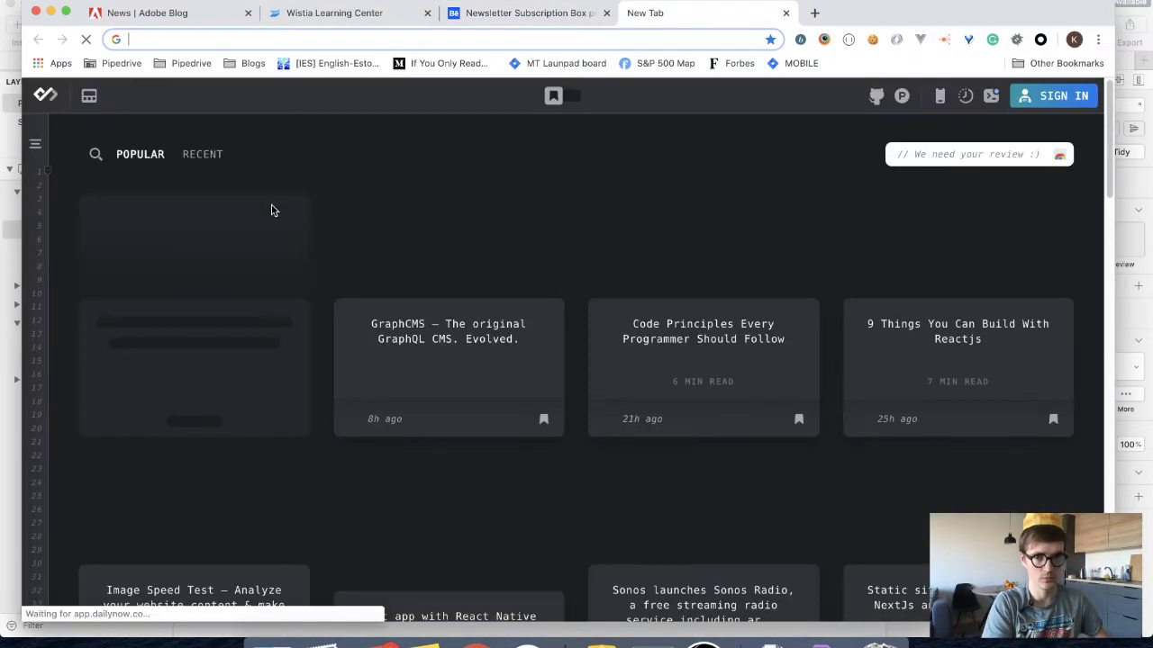
key(super+Tab)
Resize the newsletter photo to about 612 × 349 and place it behind the text card at about X 271, Y 2197
drag(363, 424, 379, 511)
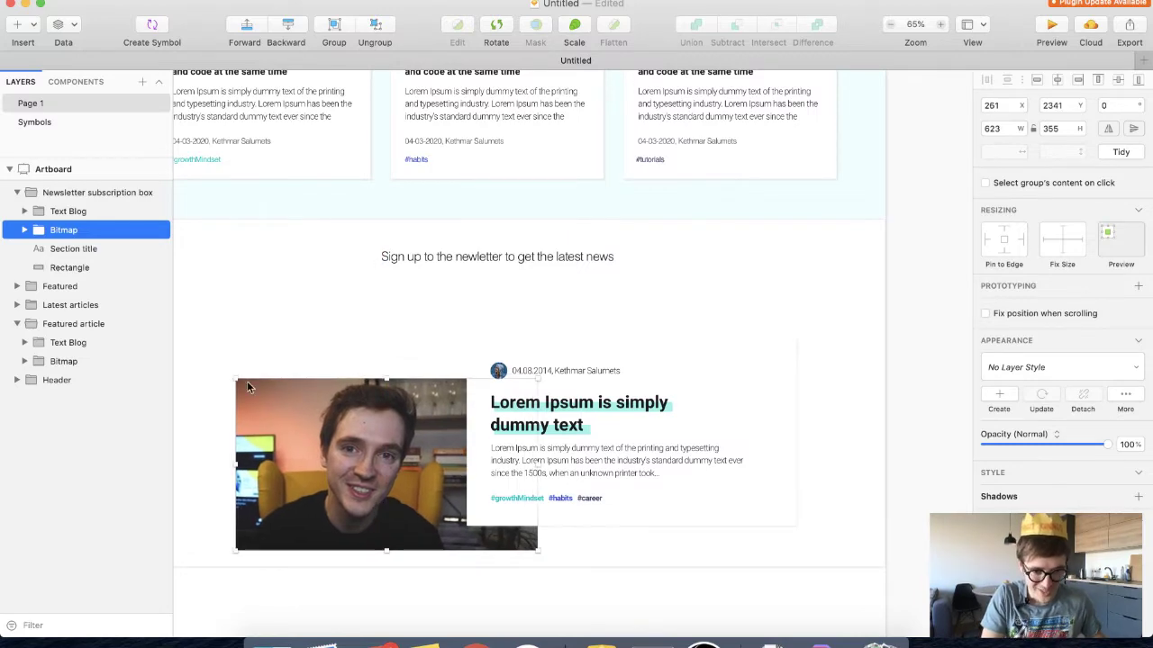
drag(235, 379, 294, 378)
drag(397, 435, 397, 365)
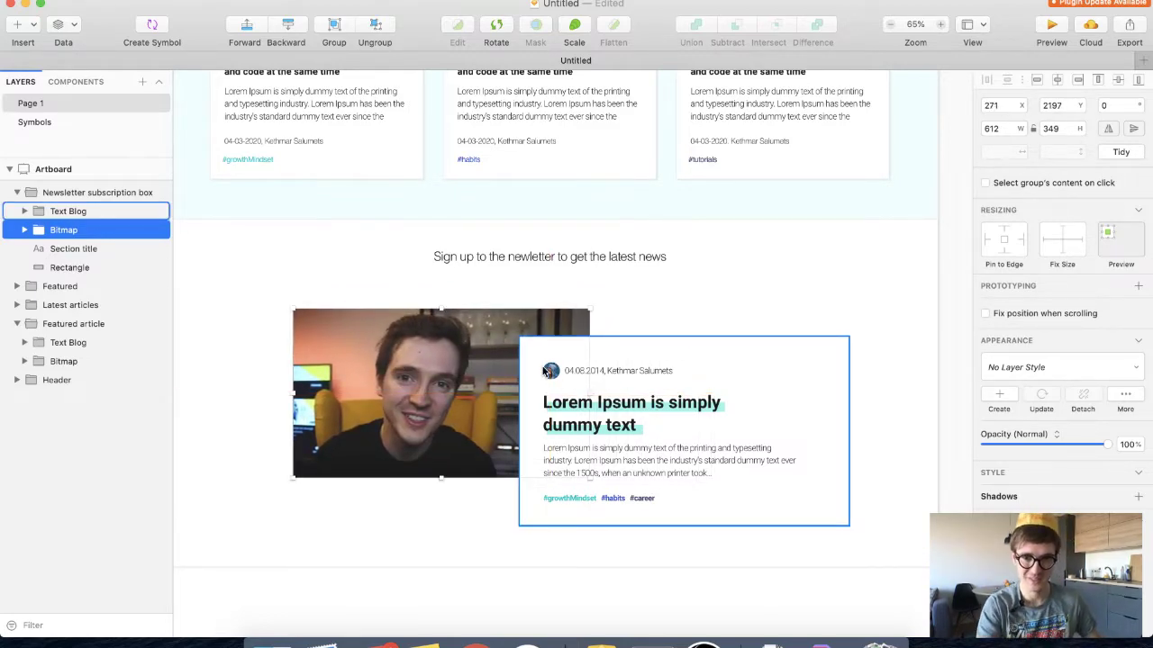
scroll(545, 371, up, 10)
scroll(543, 371, down, 4)
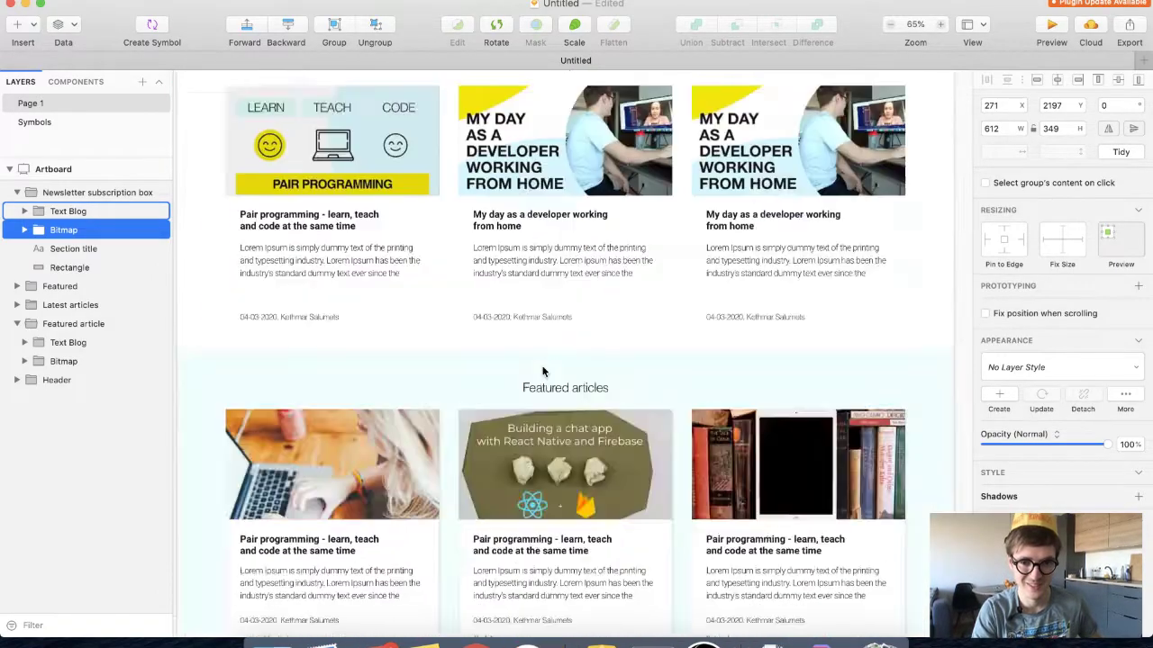
scroll(543, 371, down, 10)
scroll(543, 371, up, 3)
scroll(543, 371, down, 2)
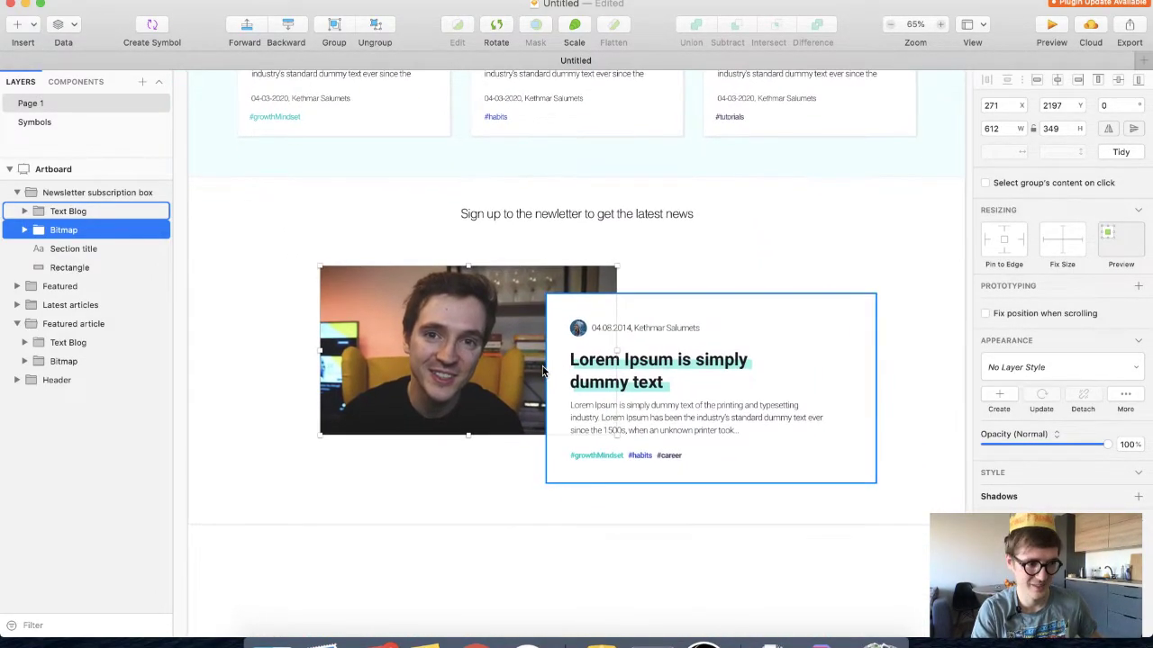
scroll(543, 371, up, 1)
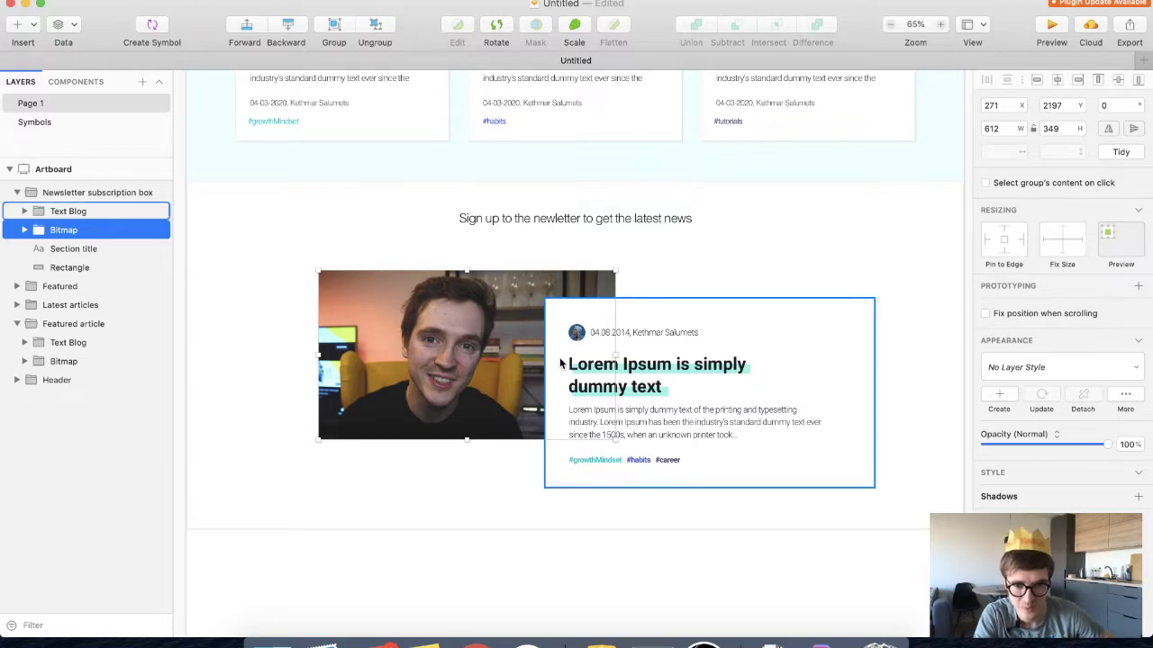
Delete the Bitmap photo group from the Newsletter subscription box
key(BackSpace)
double_click(564, 380)
drag(564, 381, 463, 342)
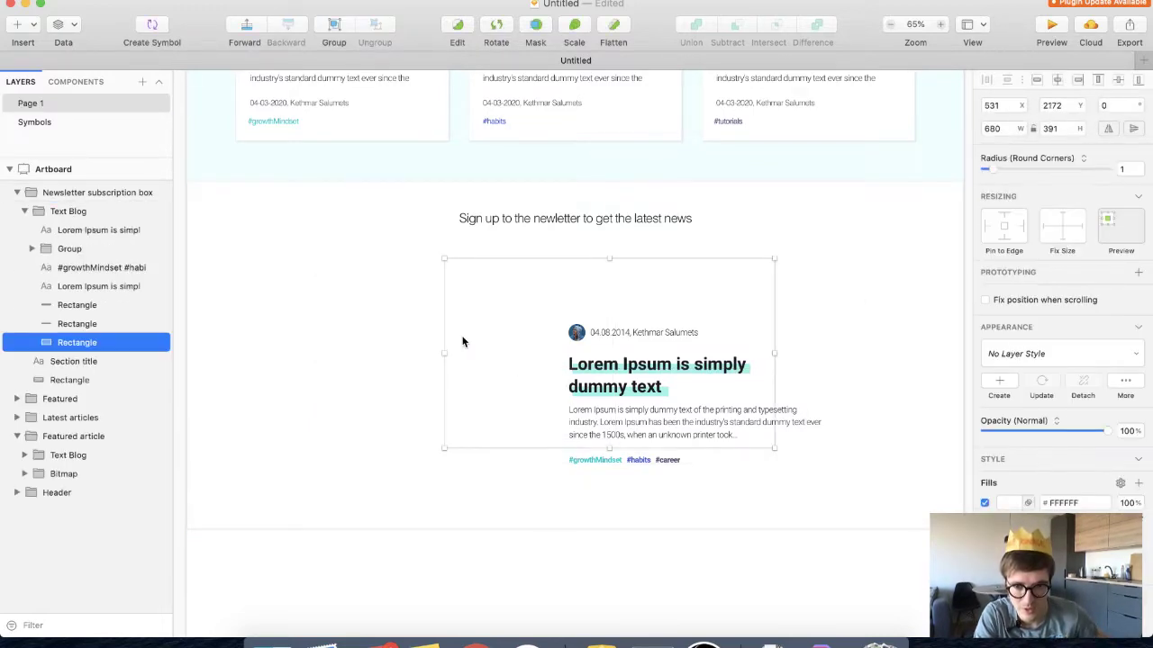
key(super+z)
Move the newsletter's whole Text Blog card to about X 447, Y 2141 and delete the section title above it
click(24, 211)
click(52, 212)
drag(581, 394, 440, 333)
click(511, 223)
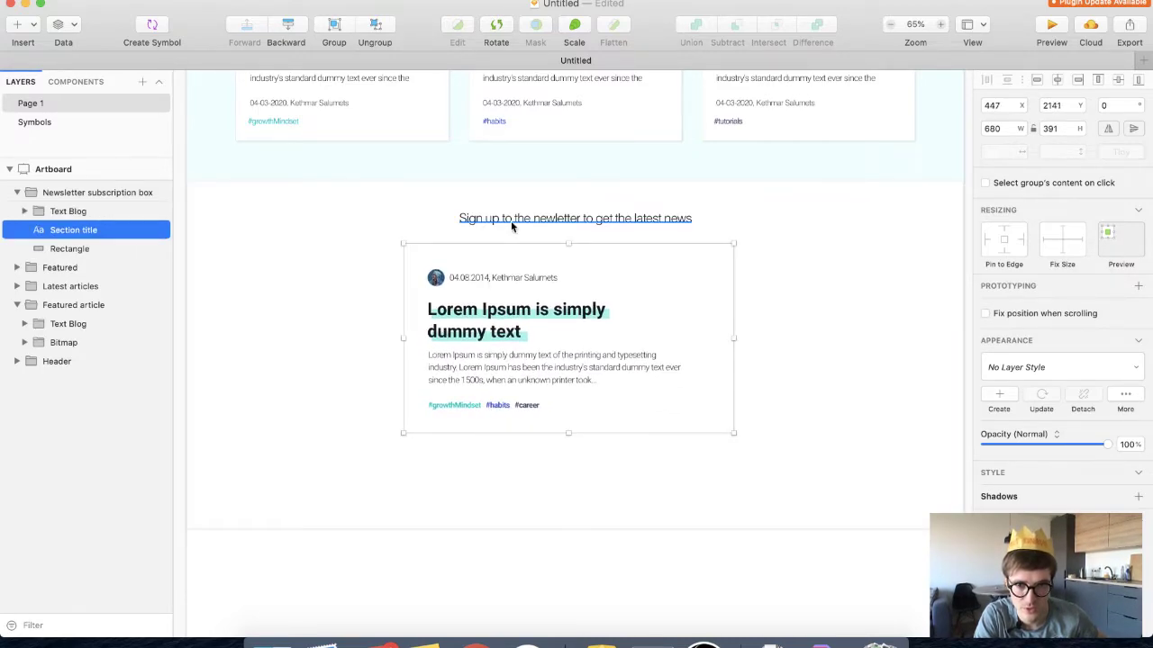
key(BackSpace)
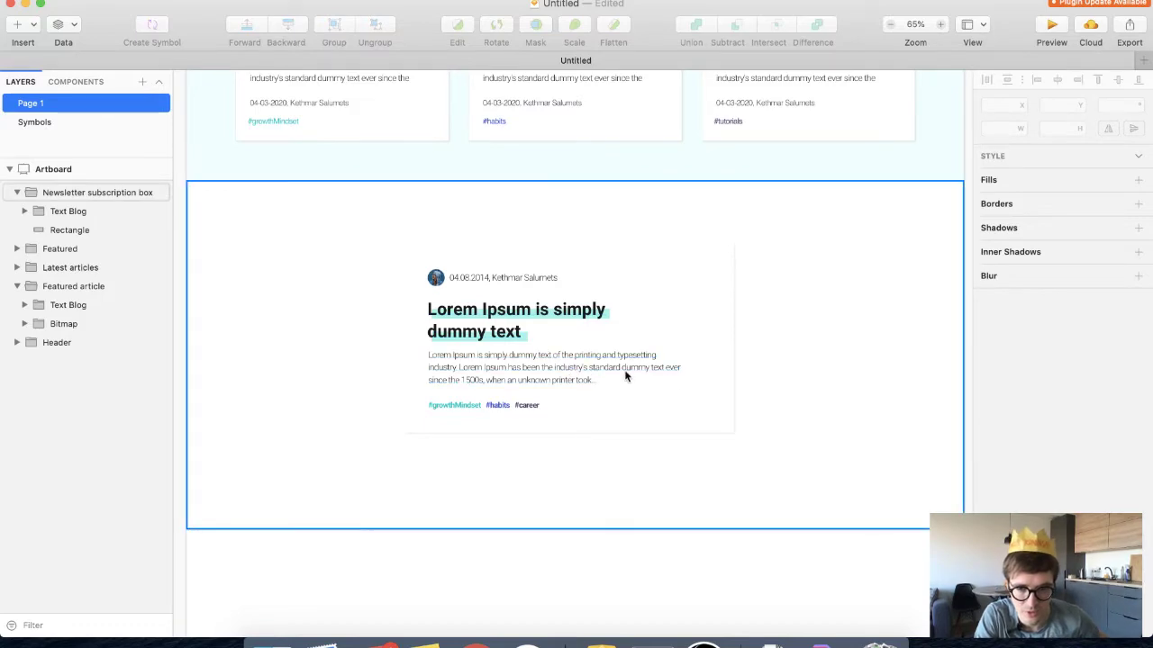
Widen the card's background rectangle evenly on both sides to 1160 and centre the Text Blog group horizontally on the artboard
double_click(706, 378)
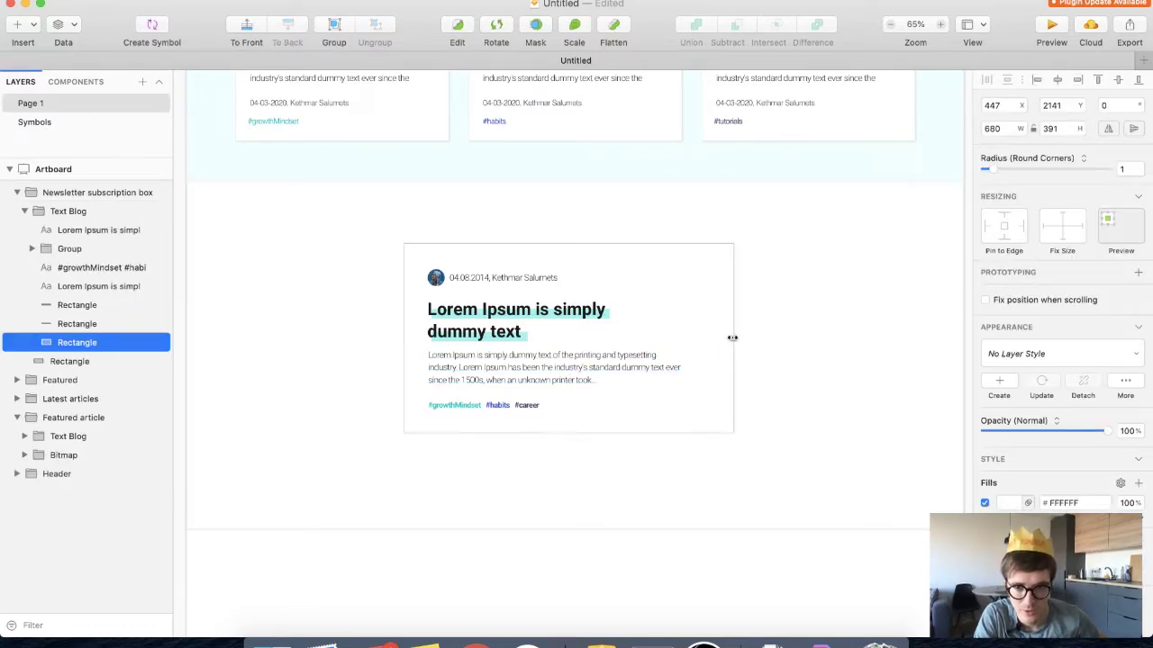
drag(733, 338, 858, 354)
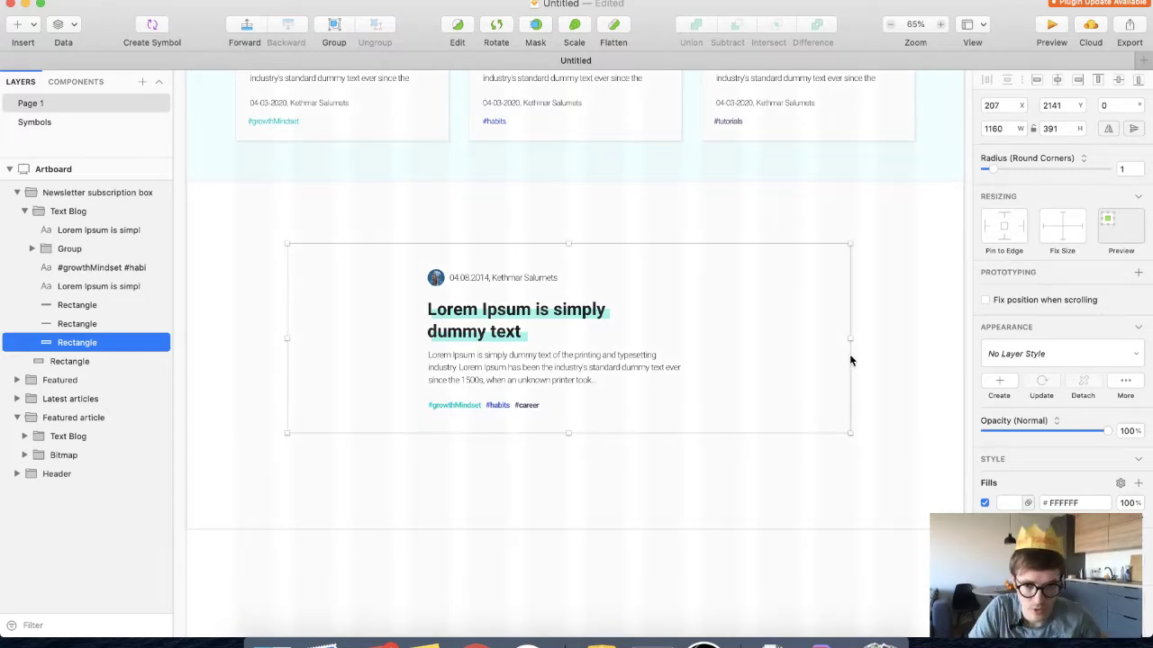
key(alt)
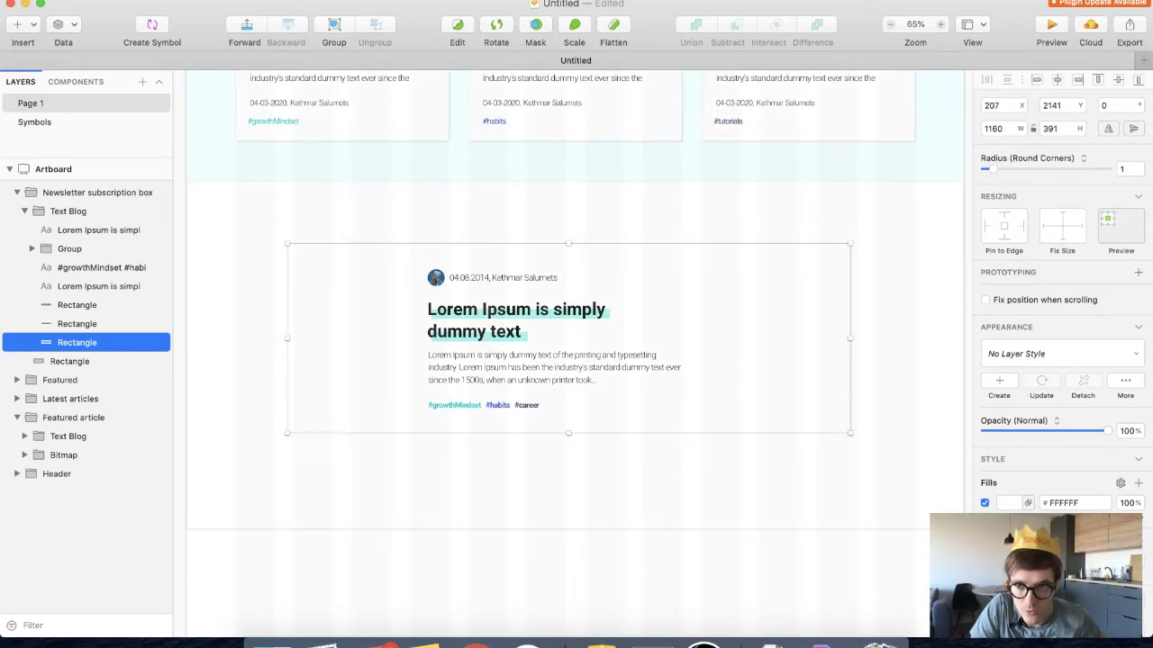
click(77, 213)
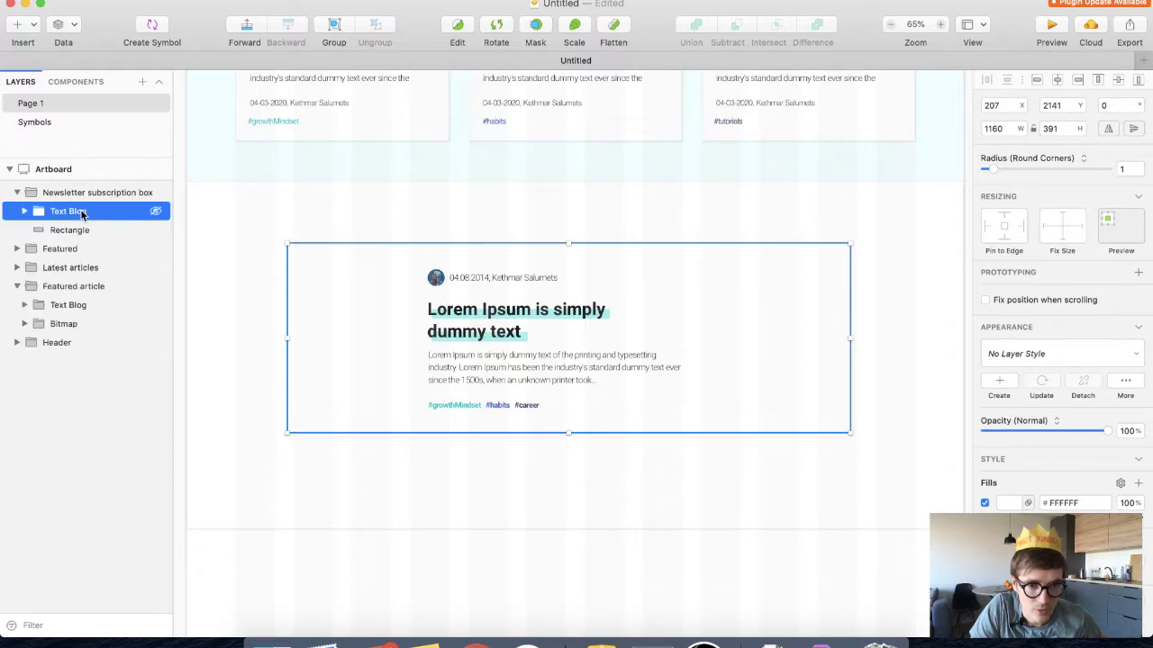
click(1057, 81)
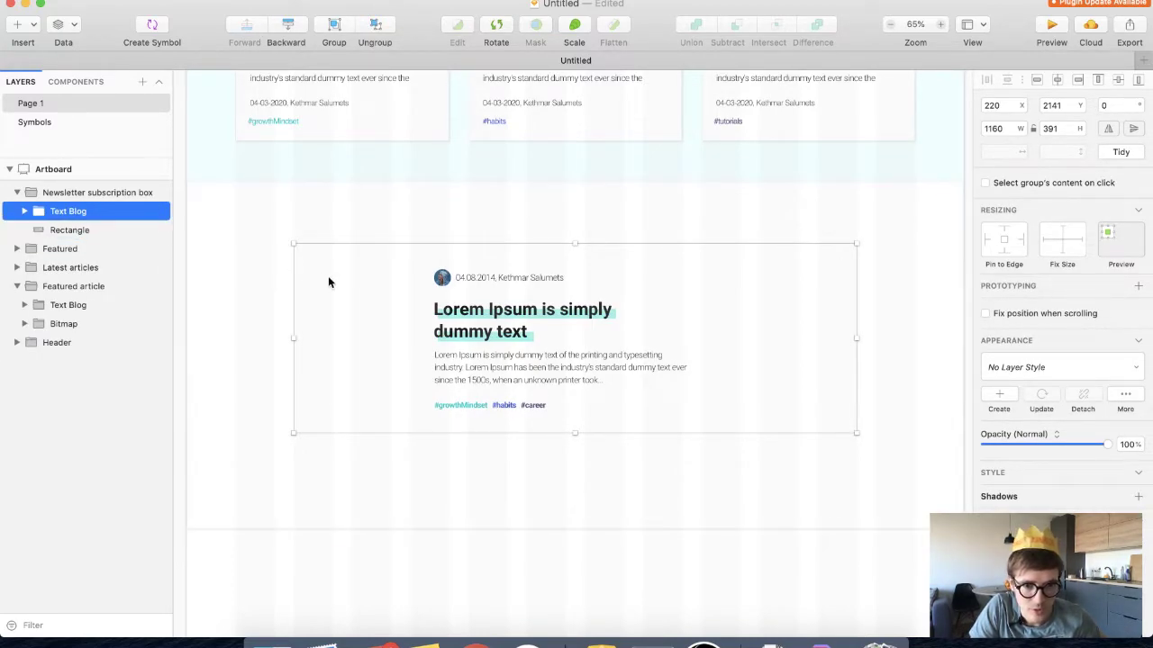
Widen the newsletter's Text Blog group evenly on both sides to 1400, spanning the layout grid from X 100
click(267, 340)
double_click(321, 351)
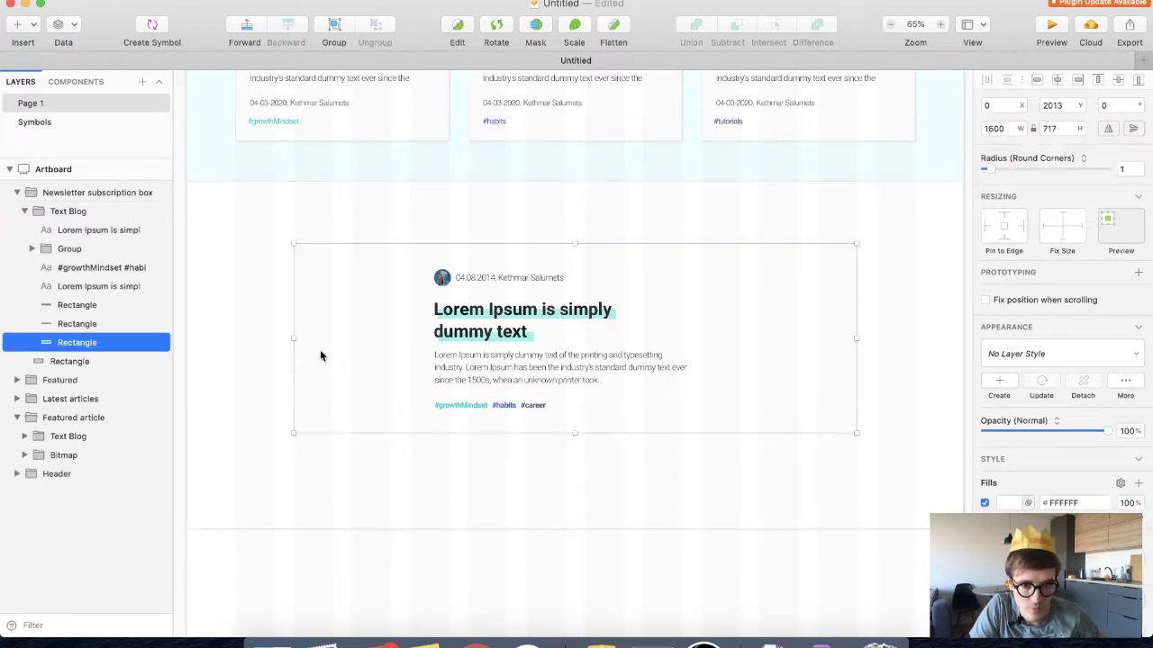
click(270, 338)
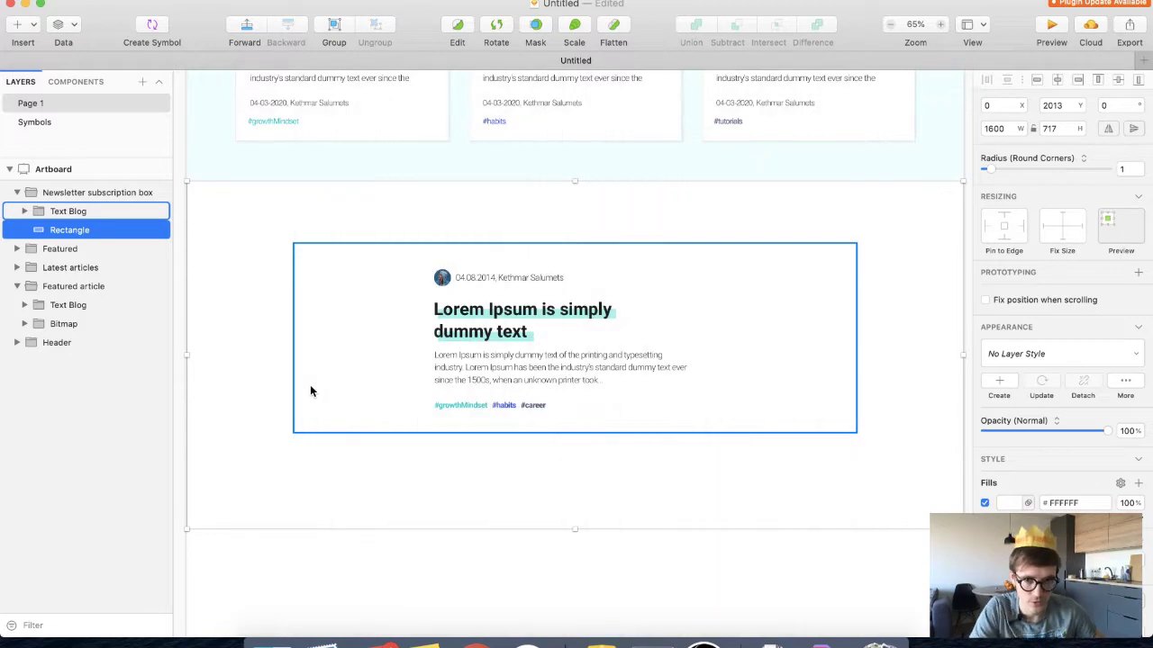
scroll(572, 485, up, 3)
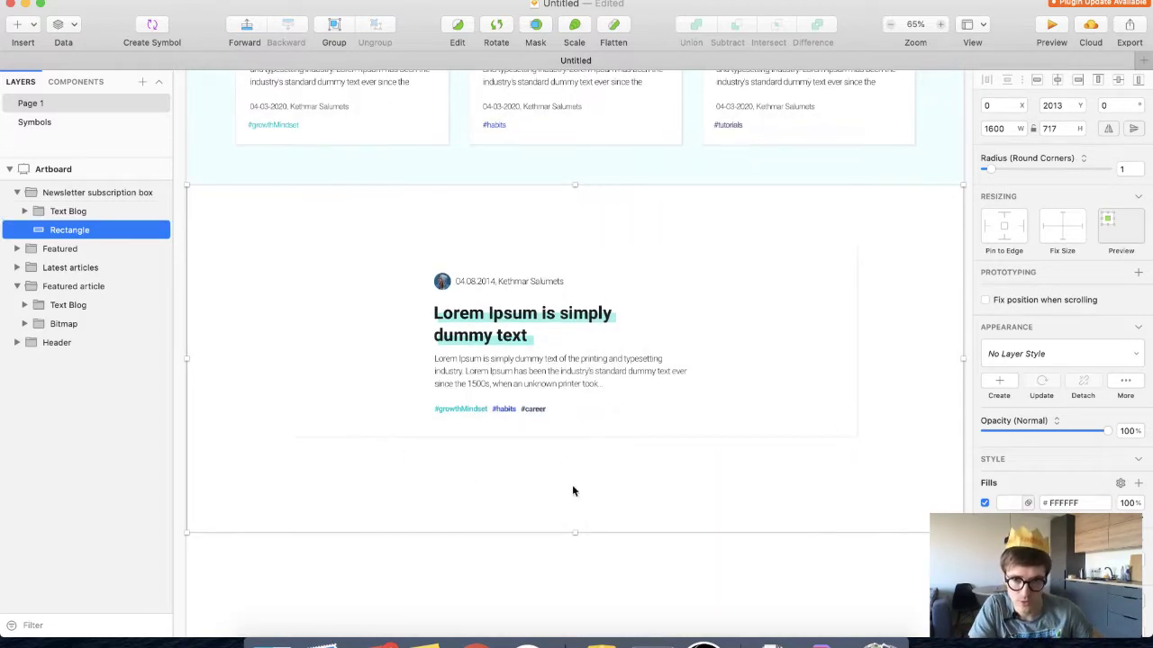
scroll(711, 422, up, 1)
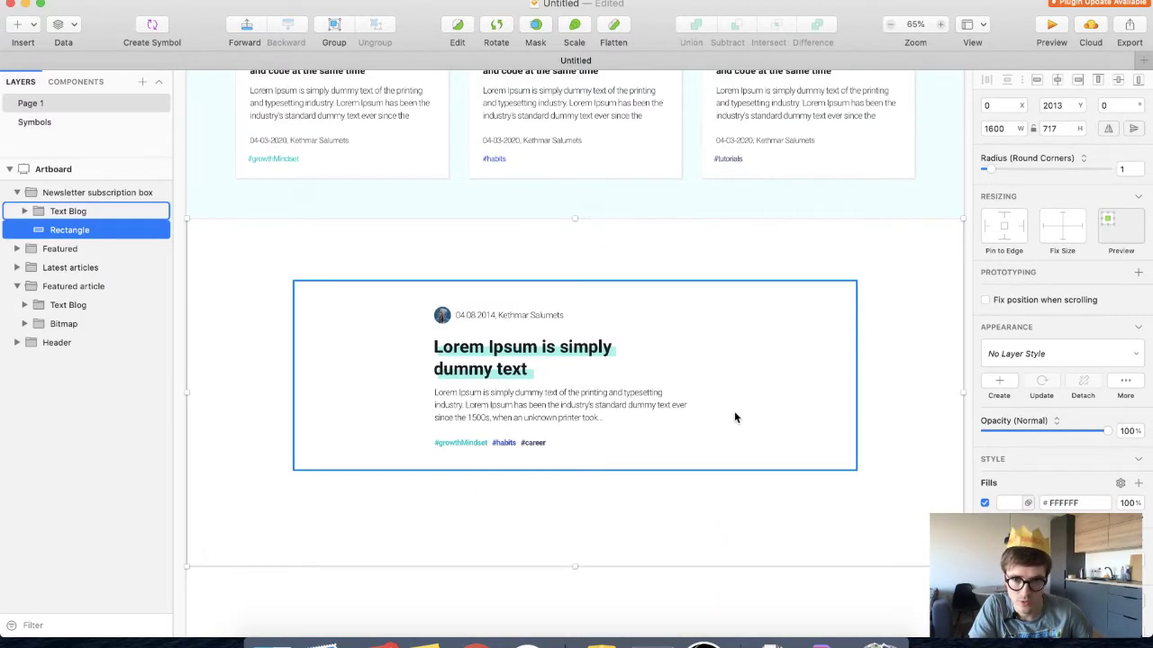
click(838, 382)
drag(858, 376, 915, 378)
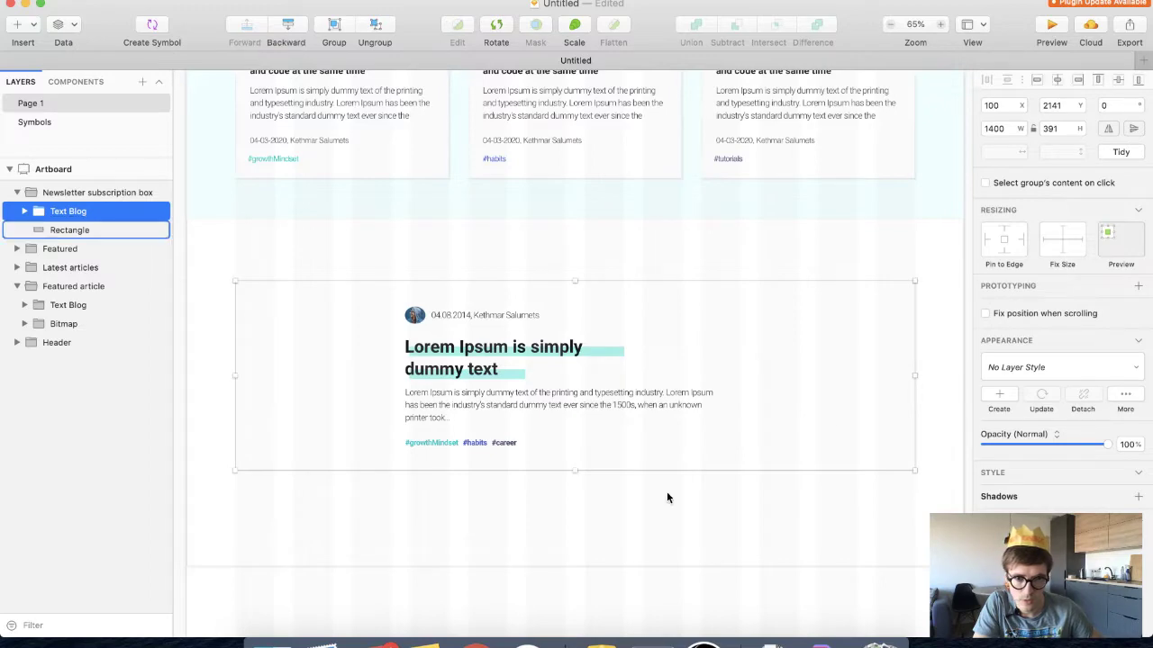
Replace the newsletter card's heading with "Subscribe to get the latest news, yay!", keeping its position
click(575, 479)
double_click(435, 359)
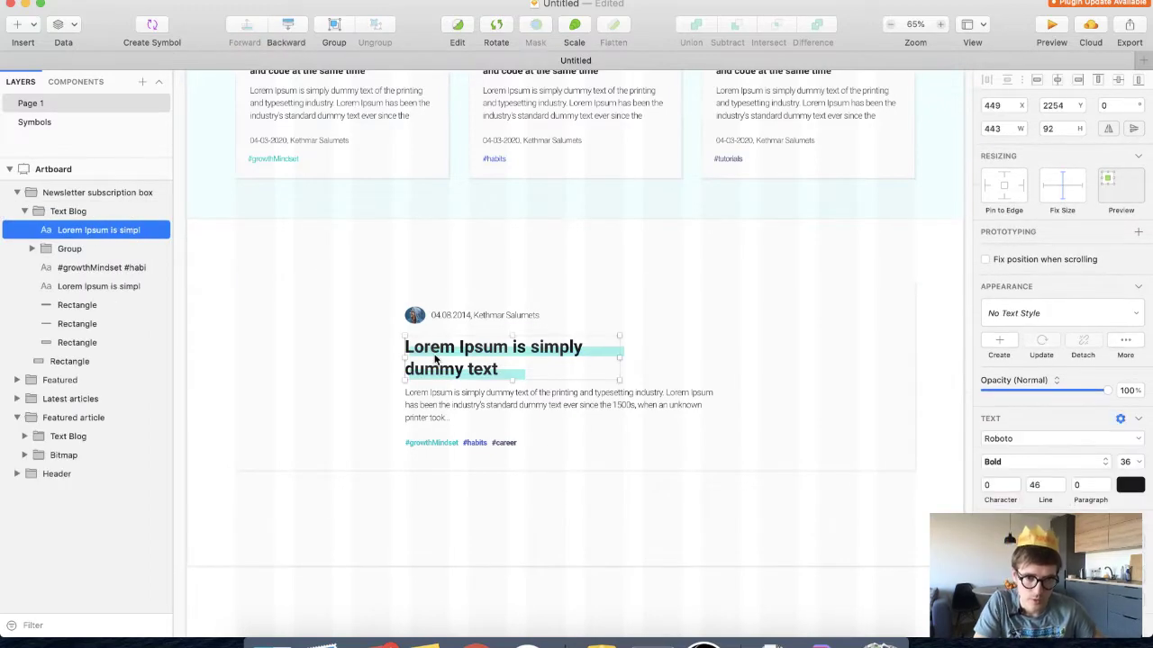
double_click(435, 356)
key(super+a)
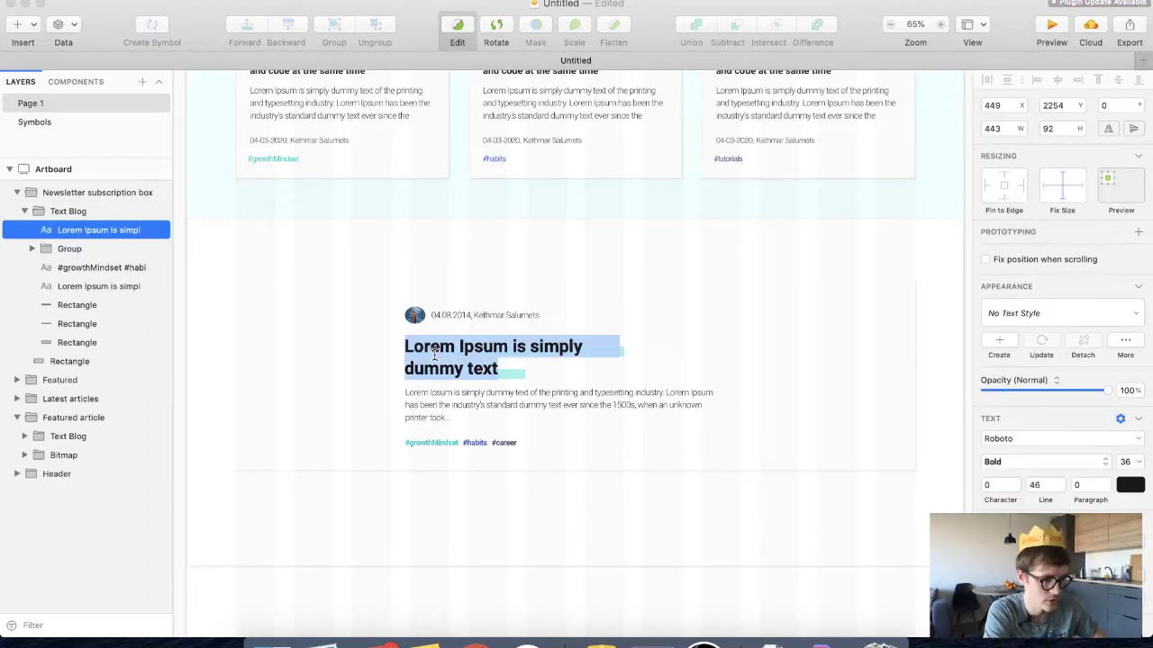
key(BackSpace)
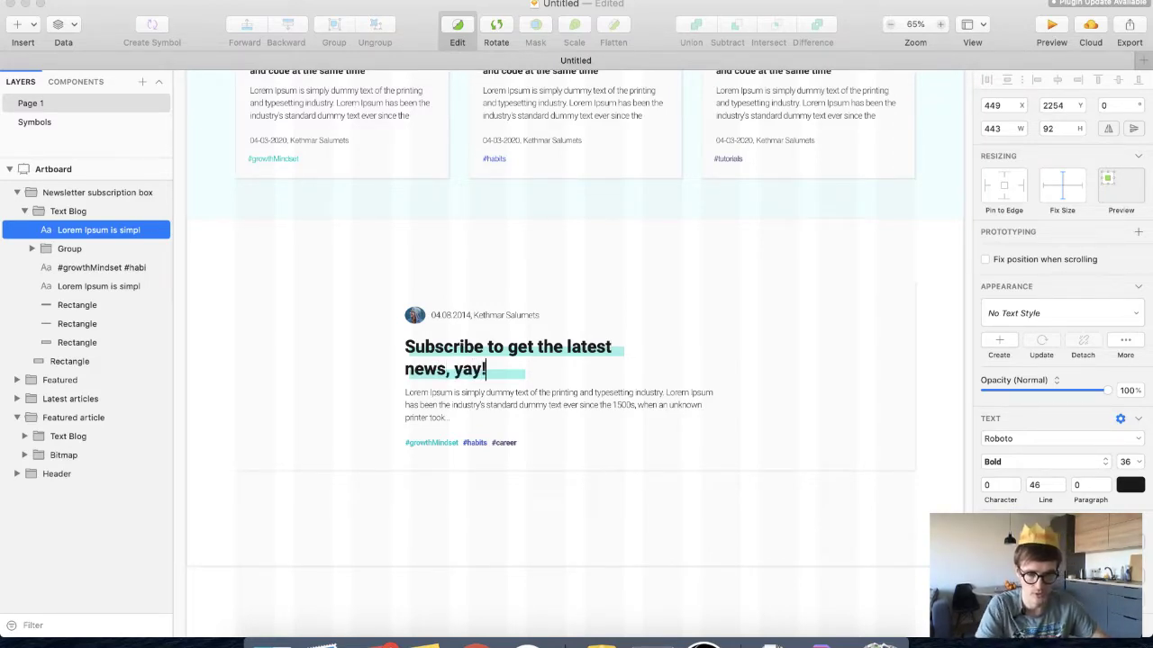
key(Escape)
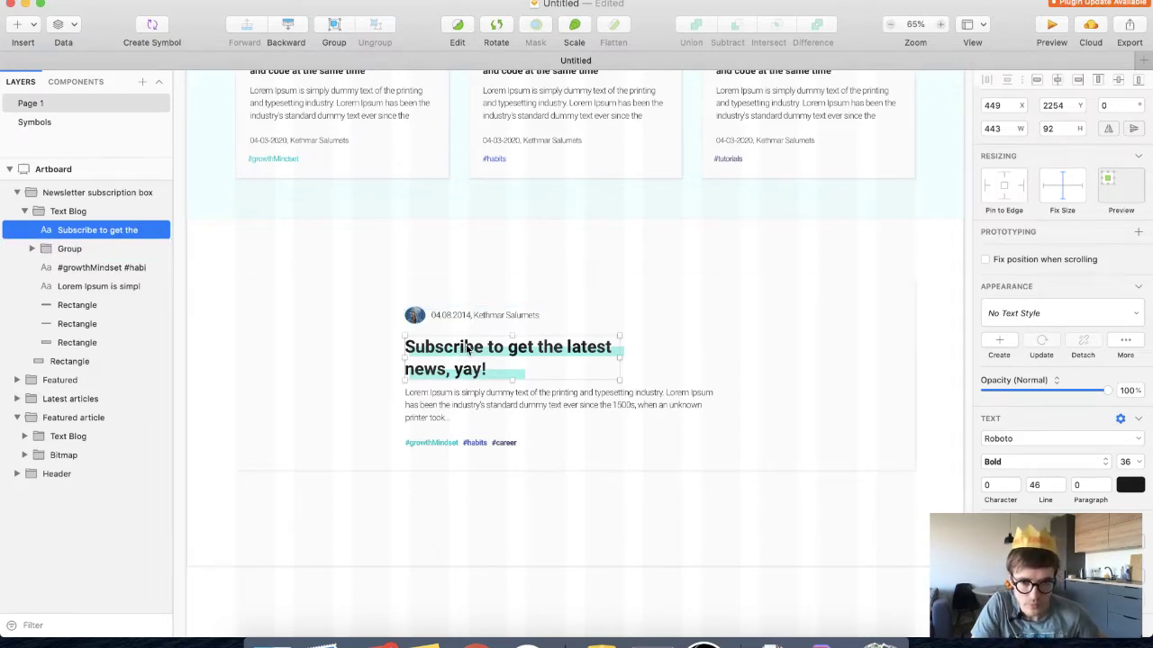
drag(467, 347, 438, 329)
key(super+z)
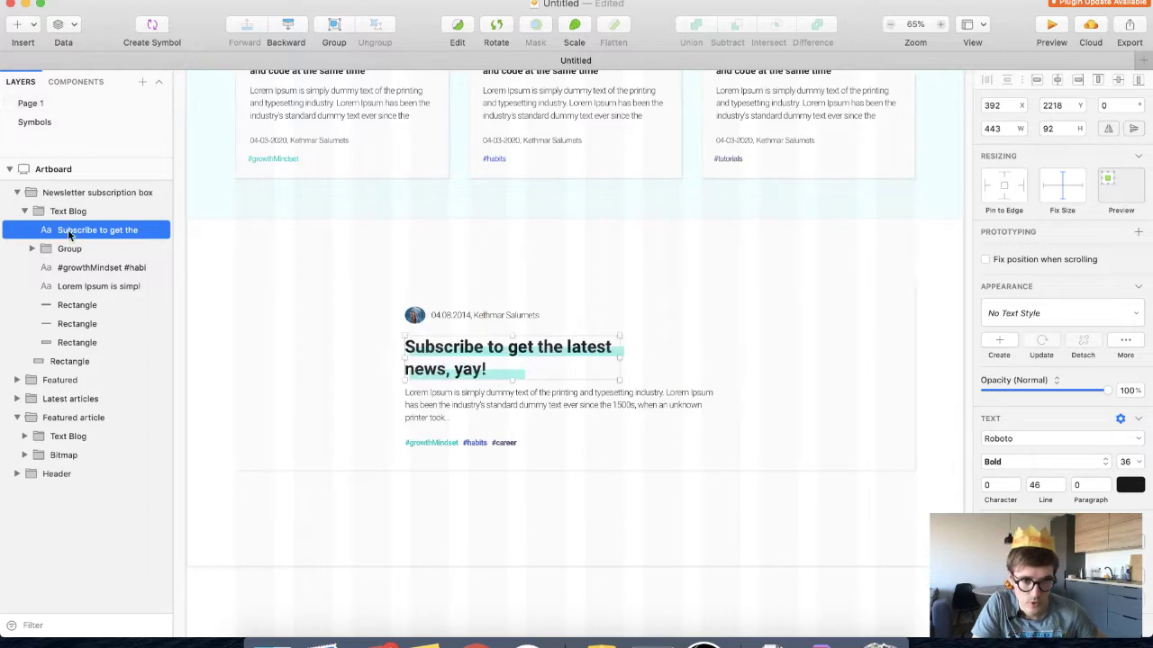
click(429, 393)
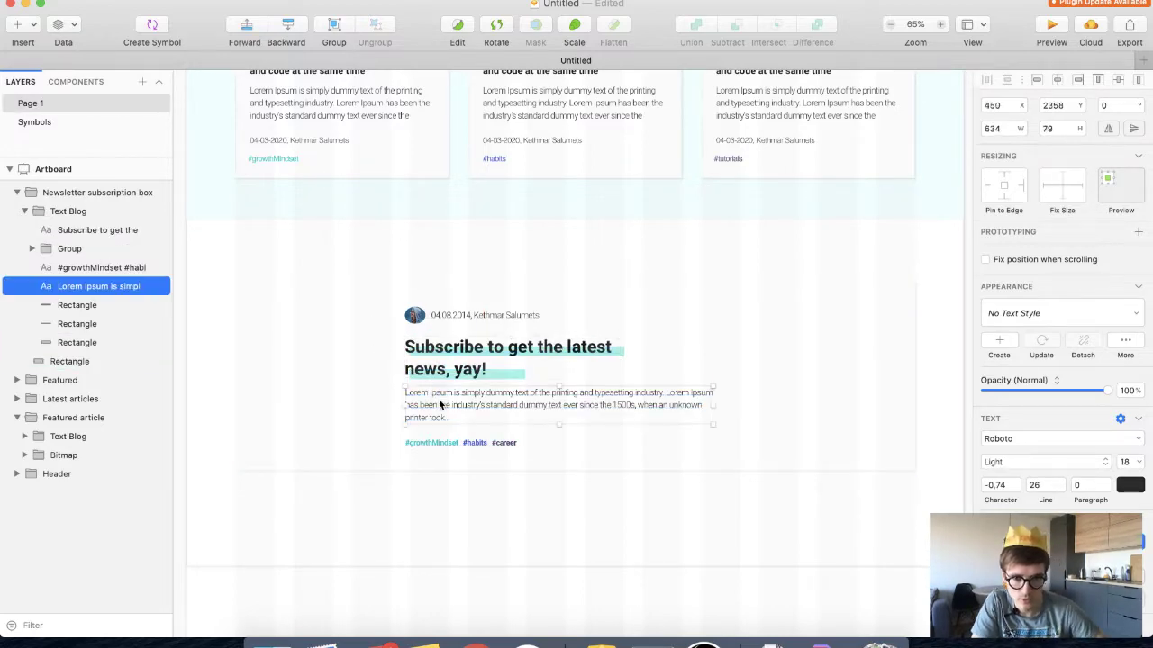
double_click(439, 405)
key(super+a)
text(By)
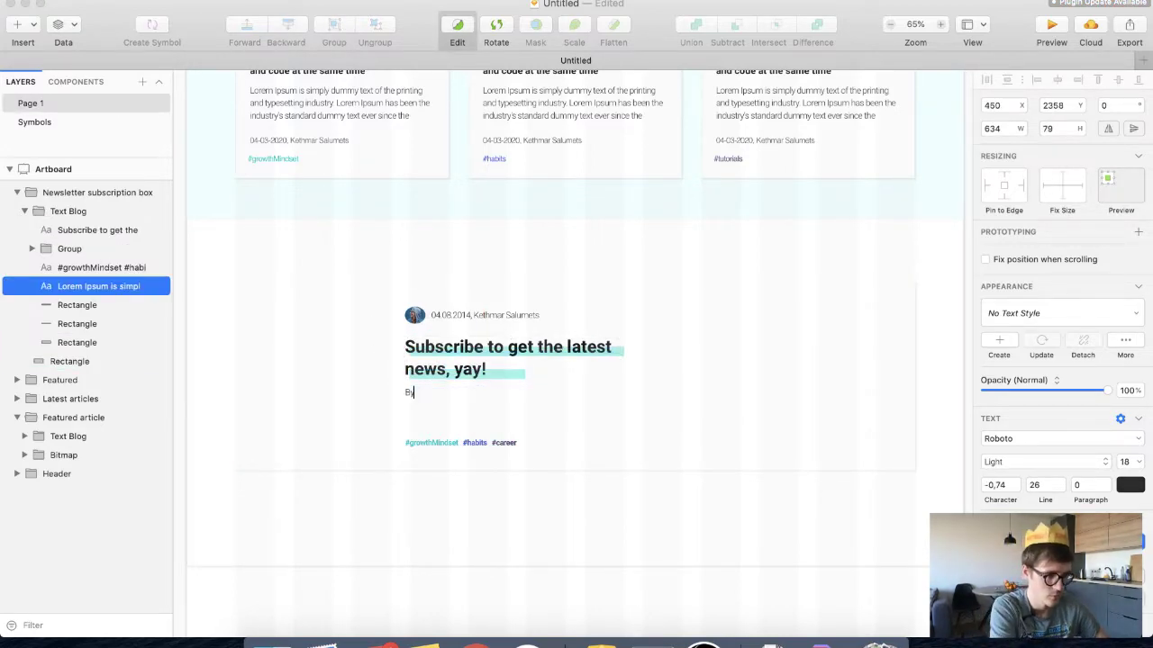
key(BackSpace)
key(Escape)
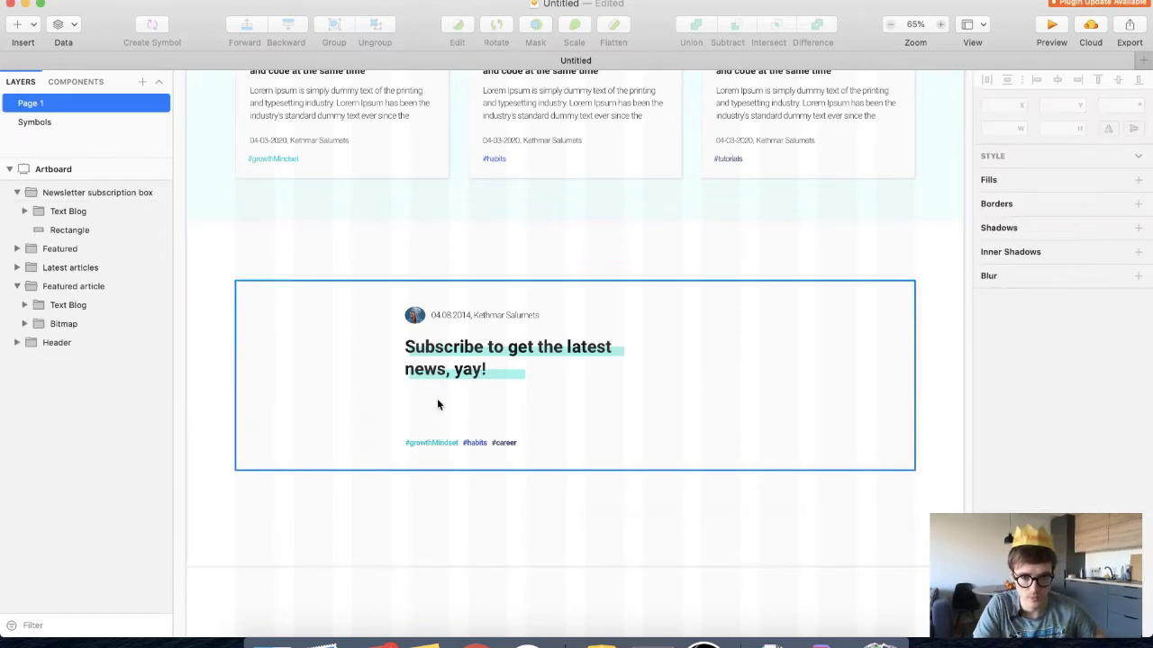
key(super+z)
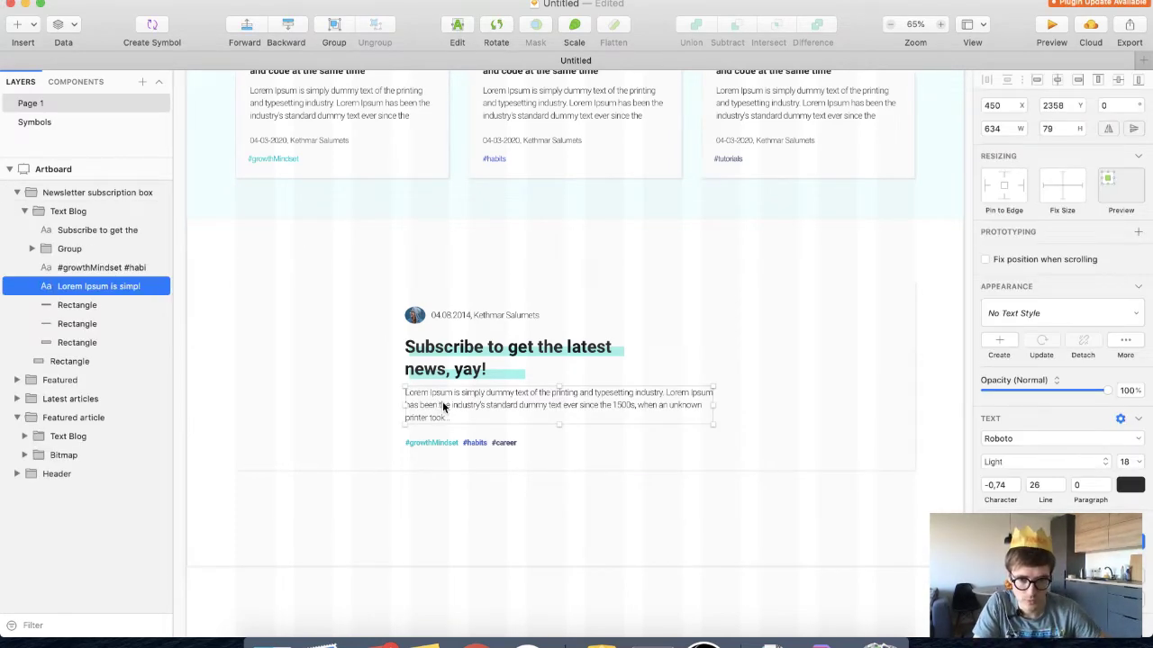
Shift the newsletter card's paragraph slightly down and delete the card's date and author line, avatar and hashtags
drag(442, 407, 441, 414)
click(443, 318)
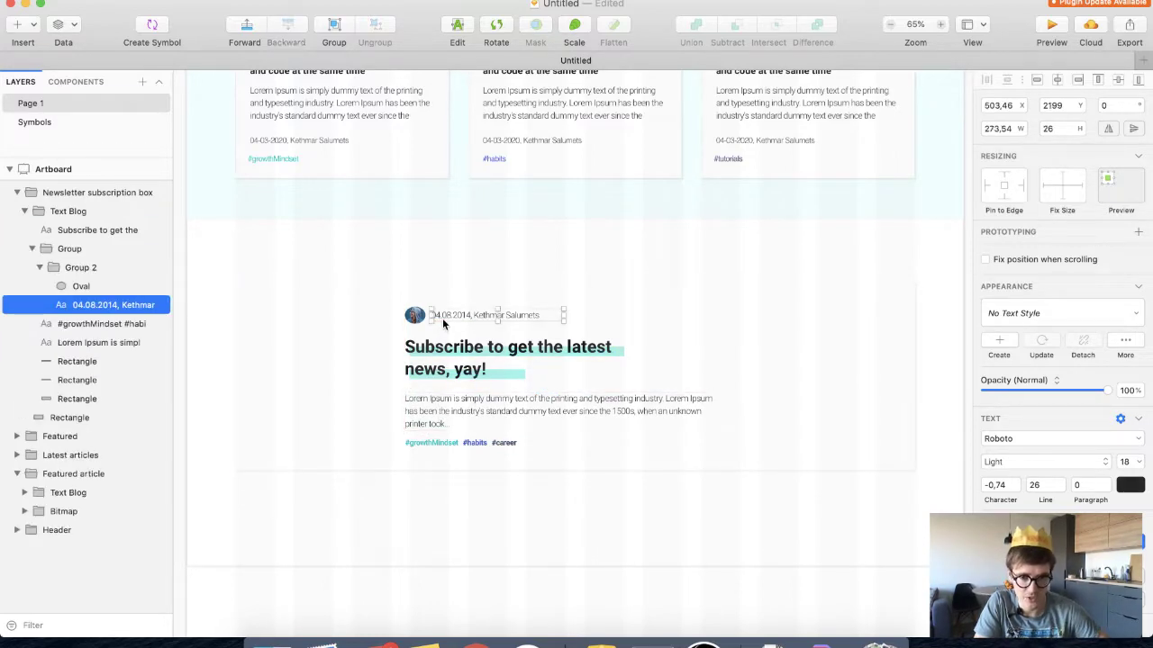
key(BackSpace)
click(414, 316)
key(BackSpace)
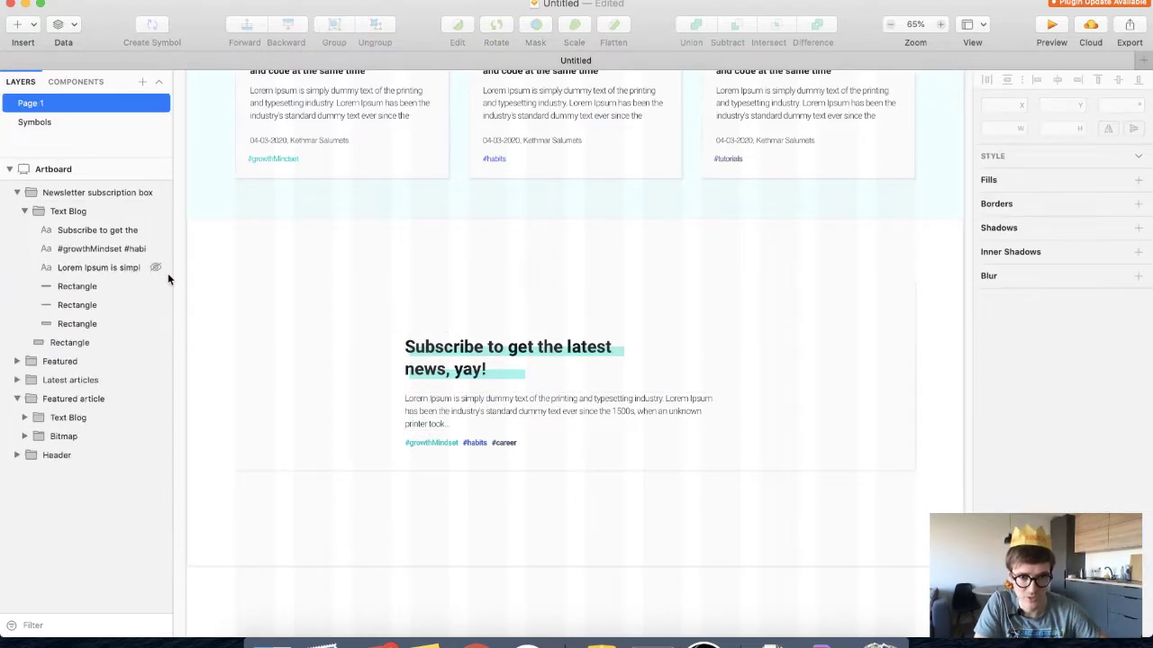
scroll(442, 434, up, 5)
click(440, 448)
key(BackSpace)
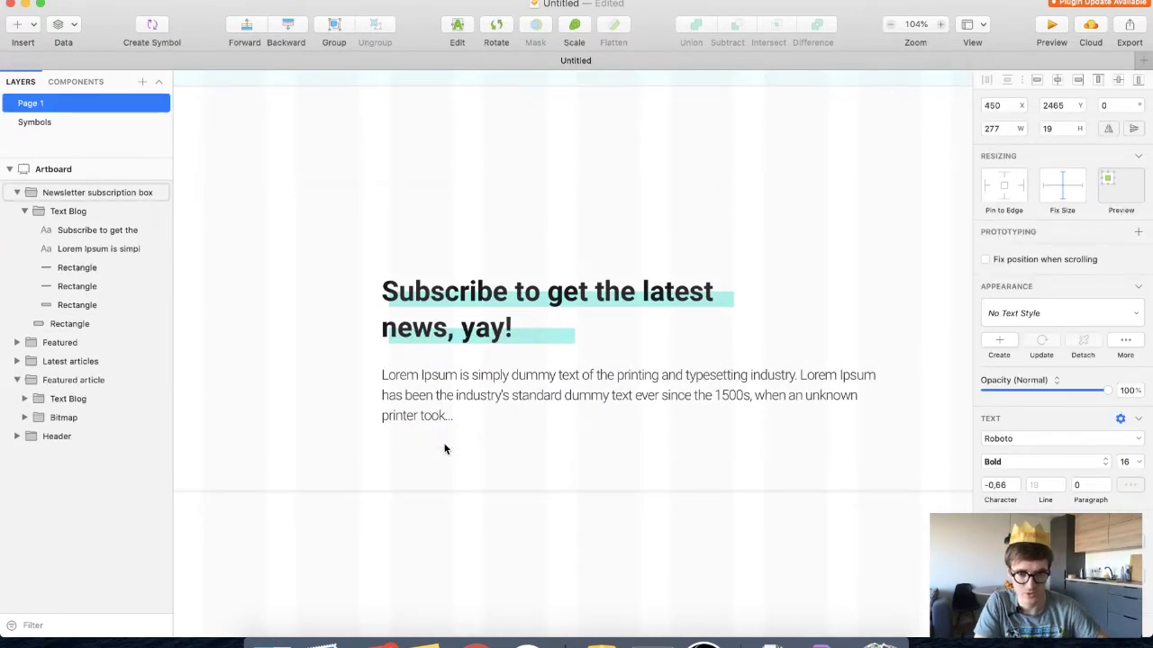
scroll(442, 392, down, 3)
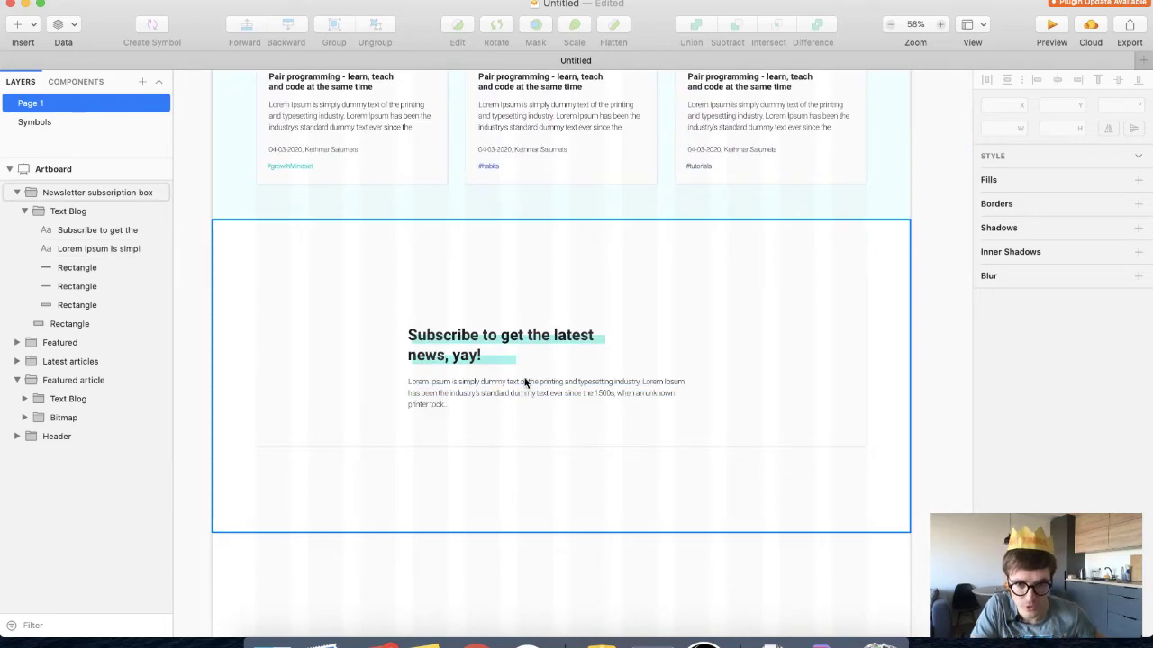
Switch to the browser and examine the Behance results for newsletter subscription box designs
key(super+Tab)
scroll(500, 367, up, 3)
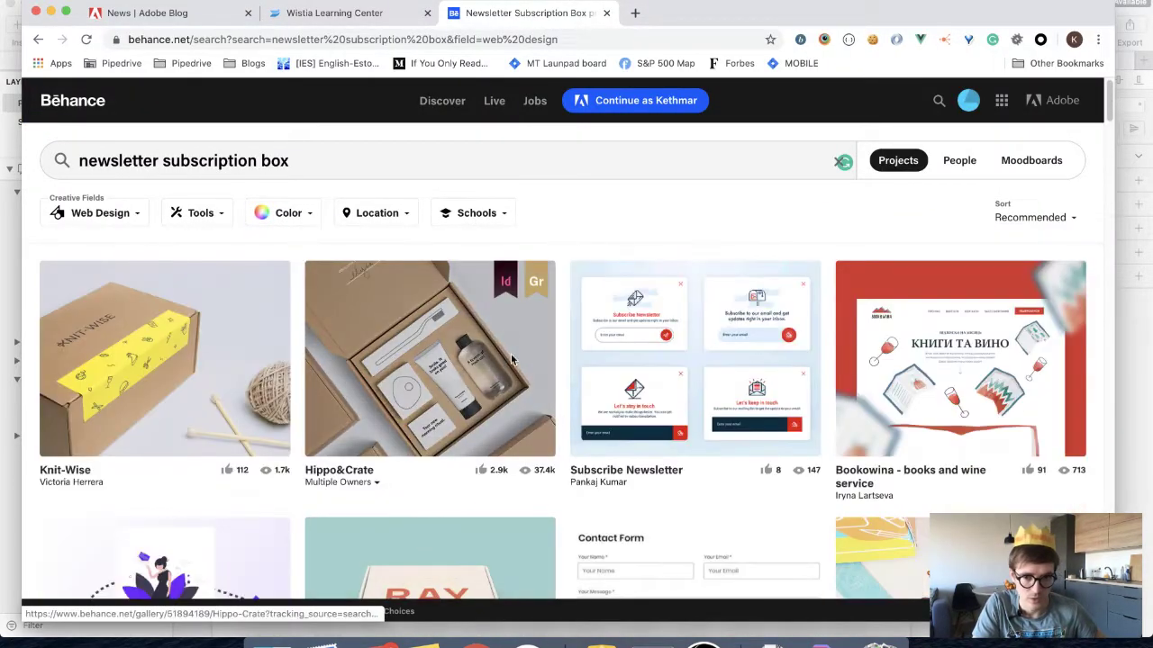
scroll(567, 324, down, 2)
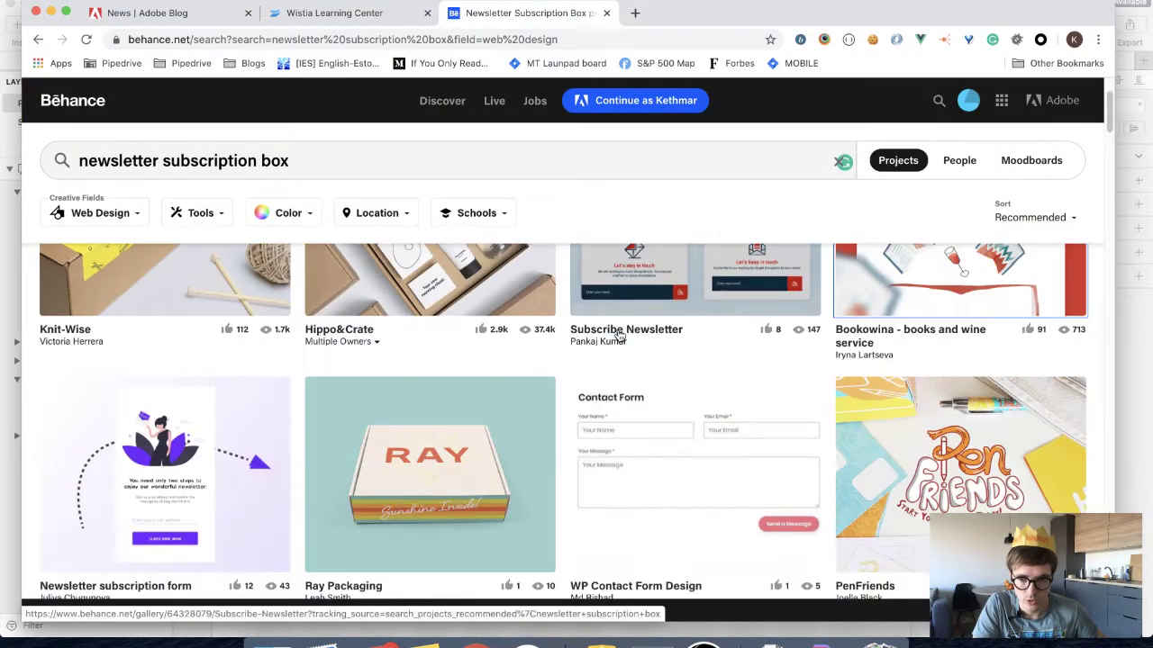
scroll(518, 315, up, 2)
key(super+t)
text(f)
key(BackSpace)
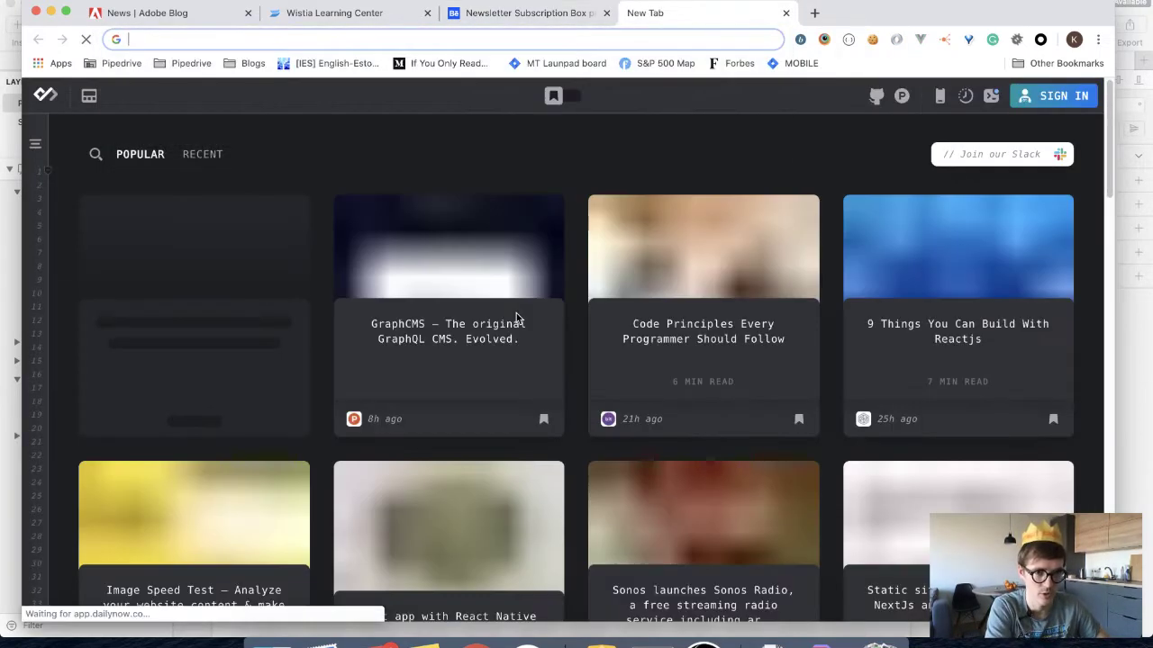
text(www.pi)
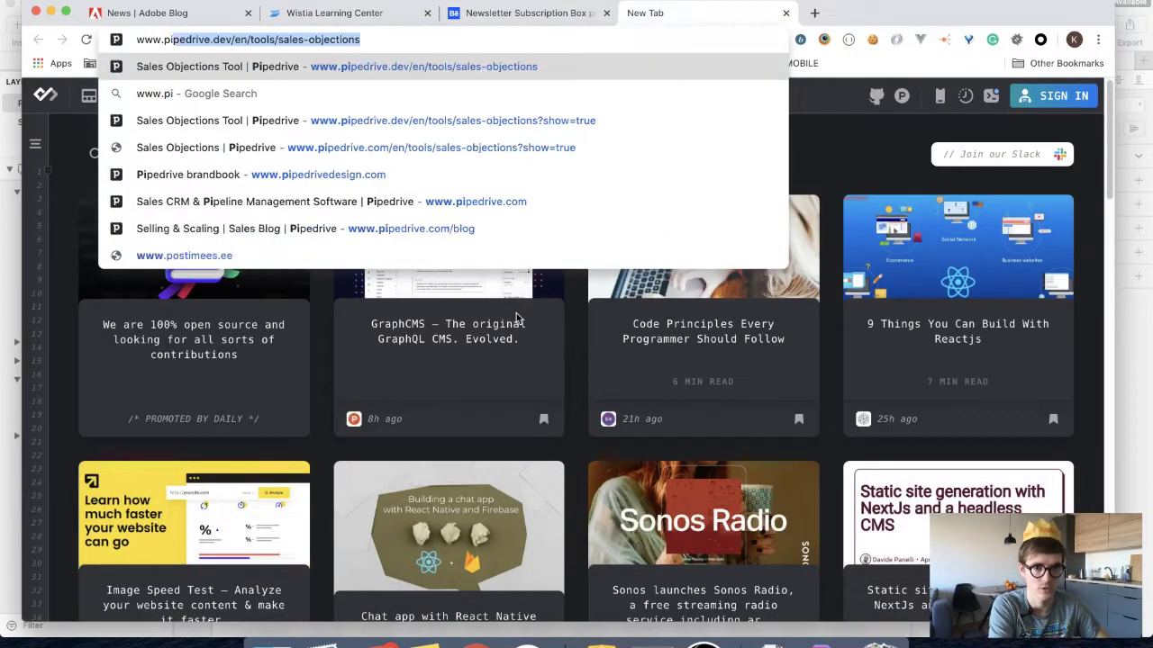
text(pedrive.com/blog)
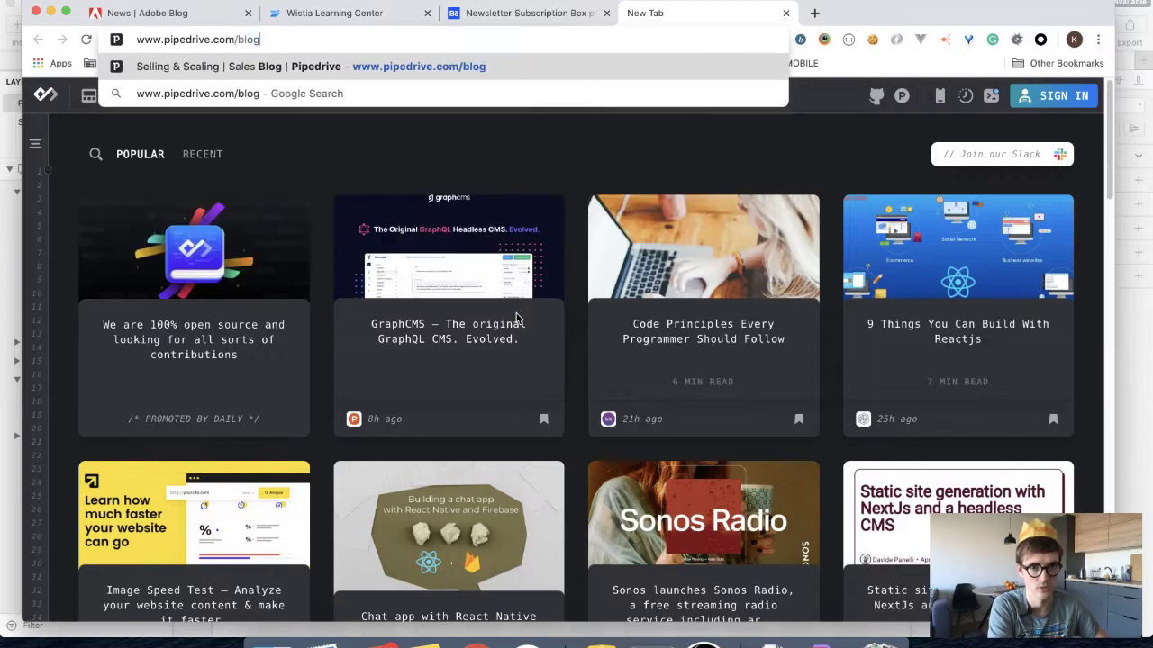
key(Return)
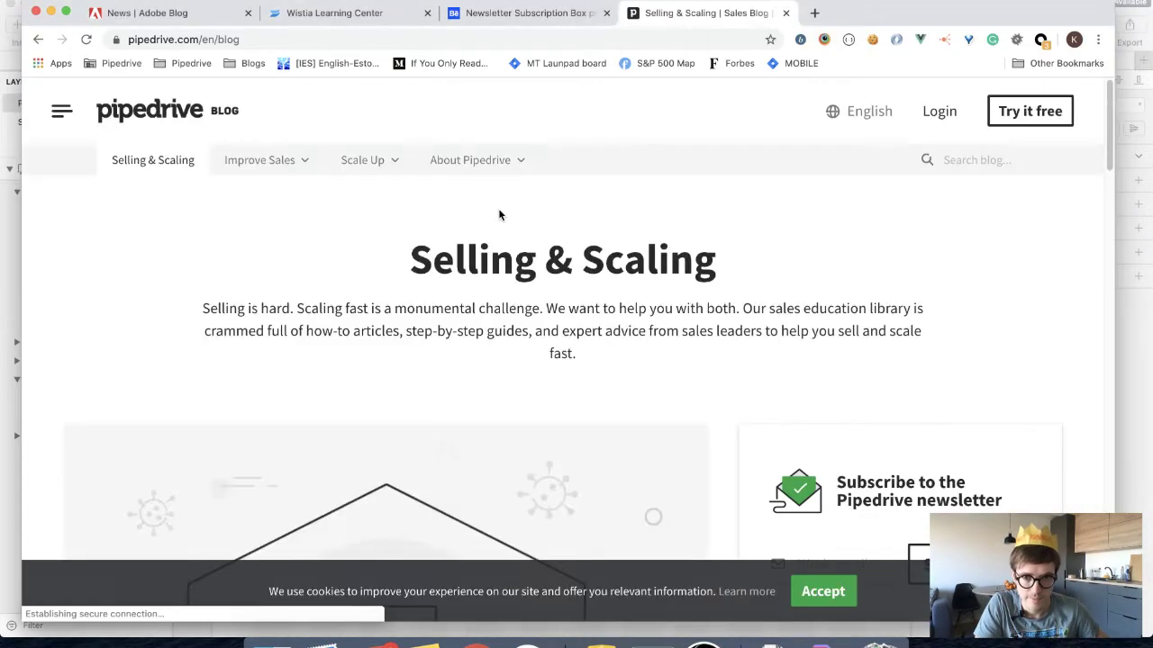
scroll(504, 243, down, 3)
scroll(529, 270, down, 4)
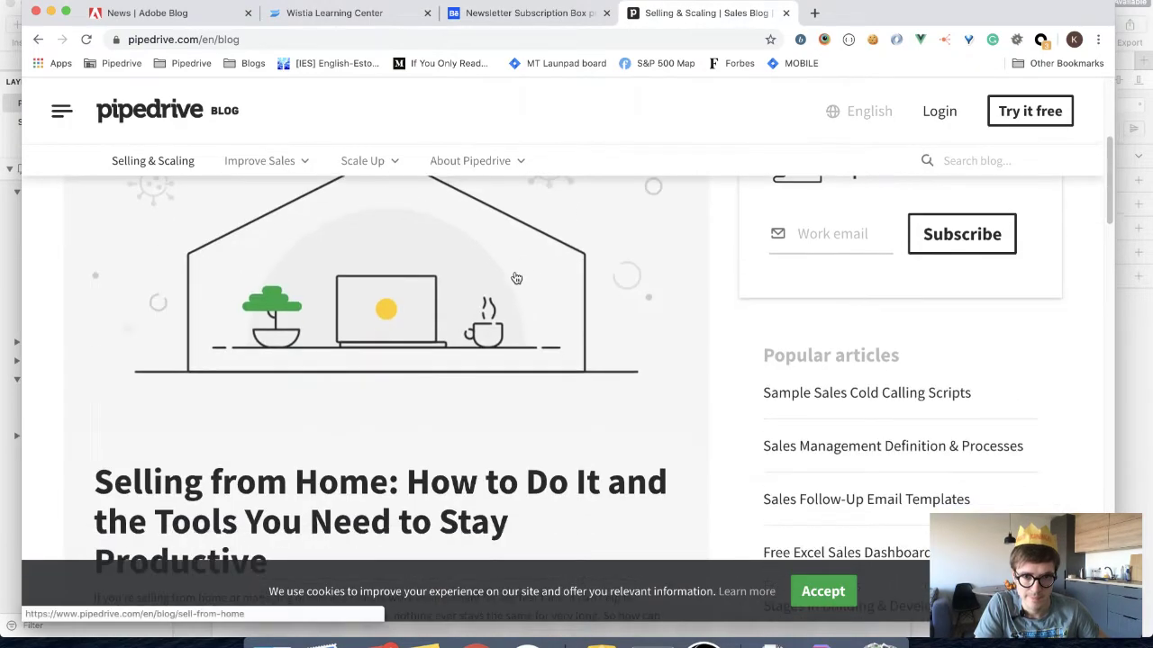
scroll(504, 290, up, 2)
scroll(817, 342, up, 2)
scroll(778, 350, down, 15)
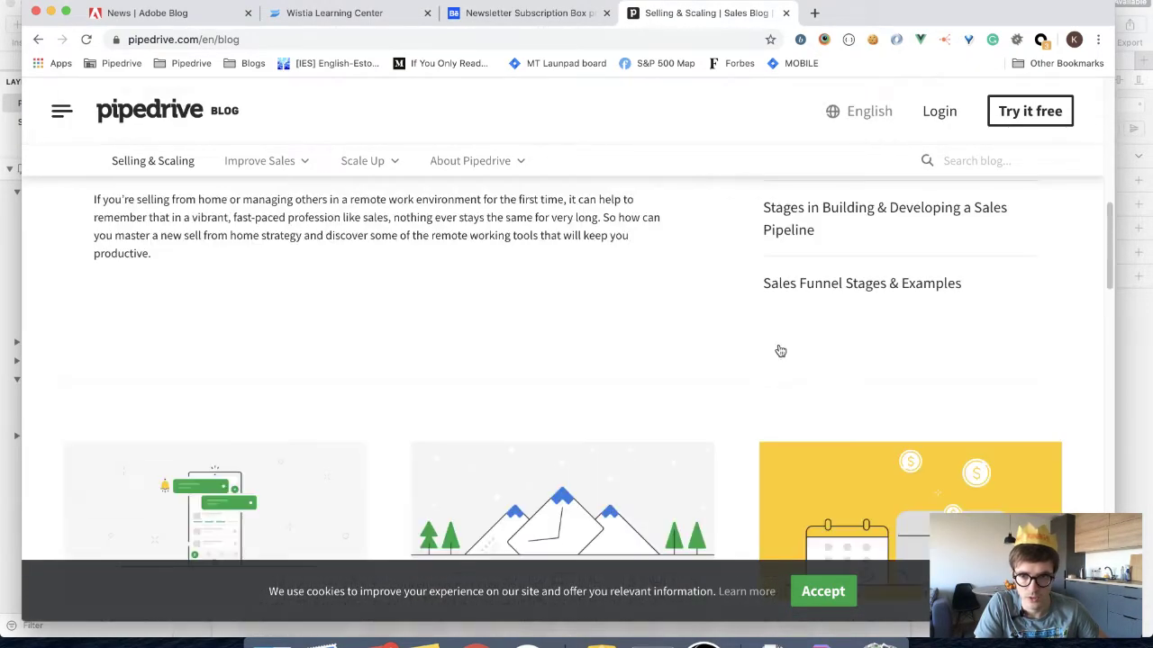
scroll(647, 332, up, 15)
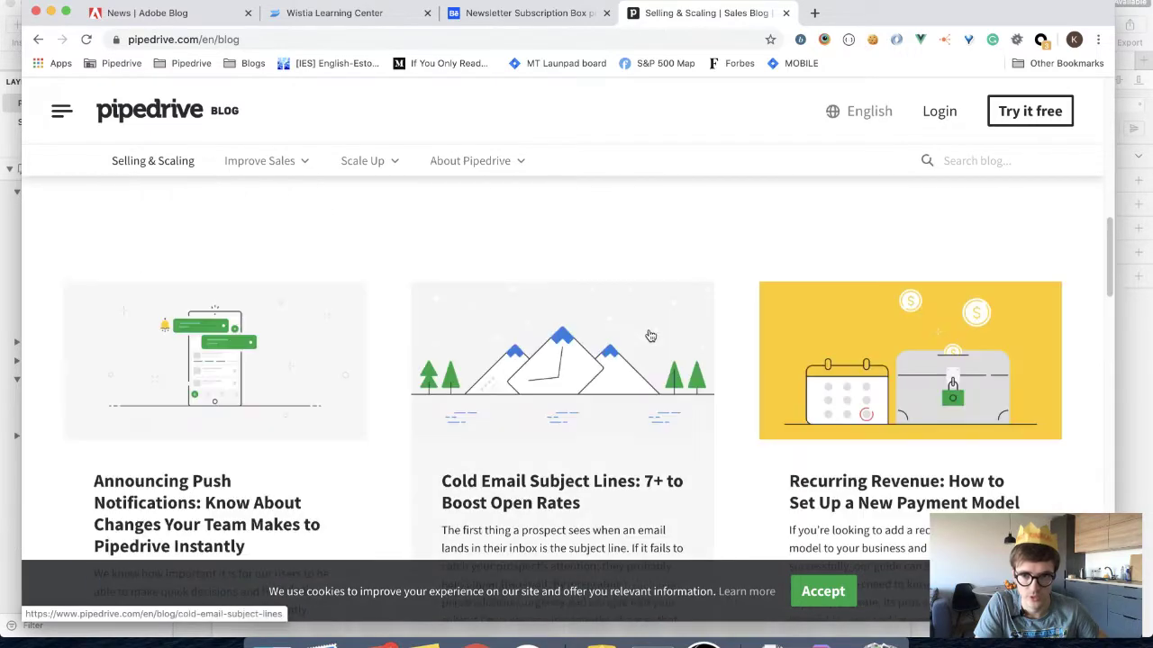
Open the pipedrive.com homepage and examine its sections and closing call-to-action for reference
scroll(847, 319, down, 1)
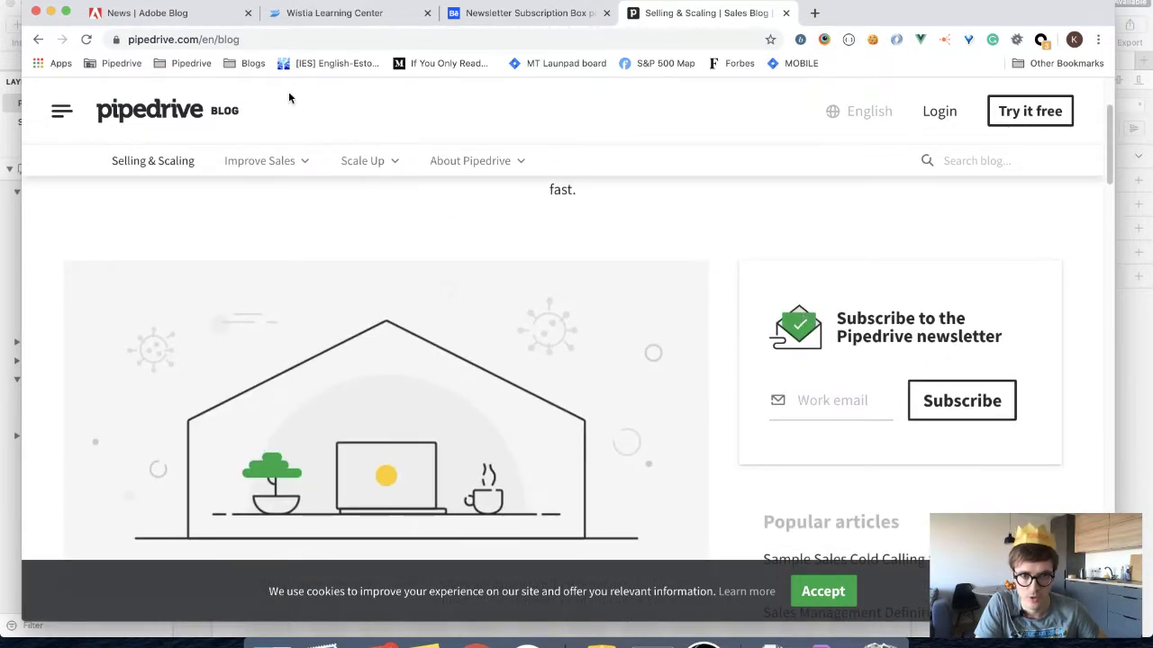
double_click(282, 40)
key(BackSpace)
key(Return)
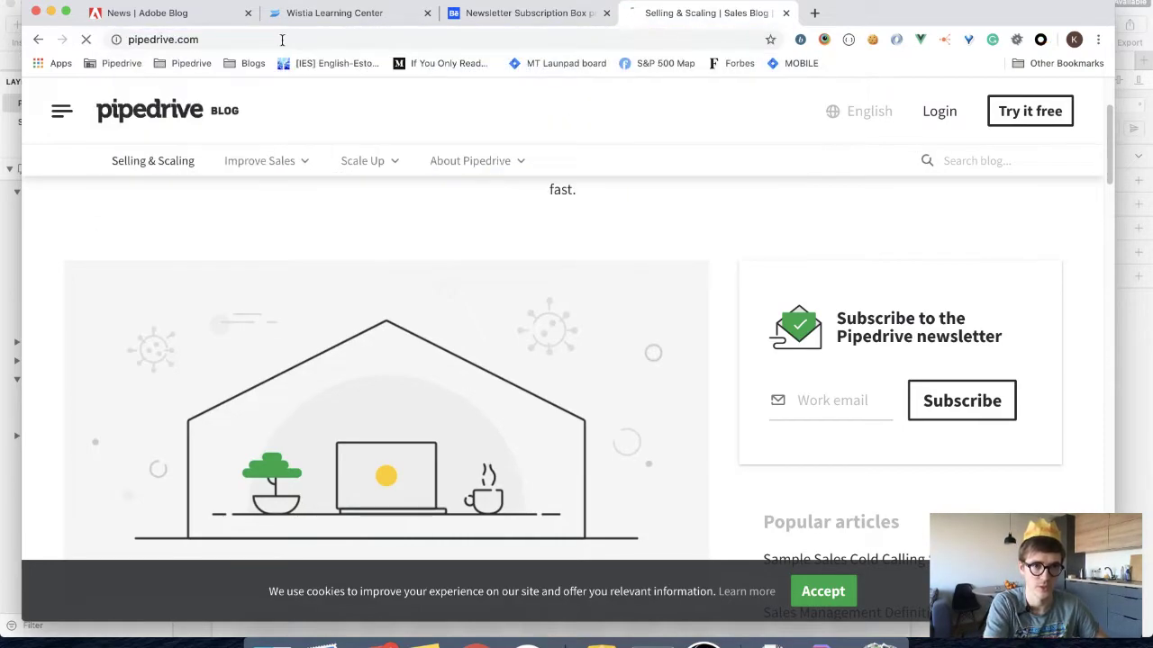
scroll(448, 316, down, 5)
scroll(448, 316, down, 15)
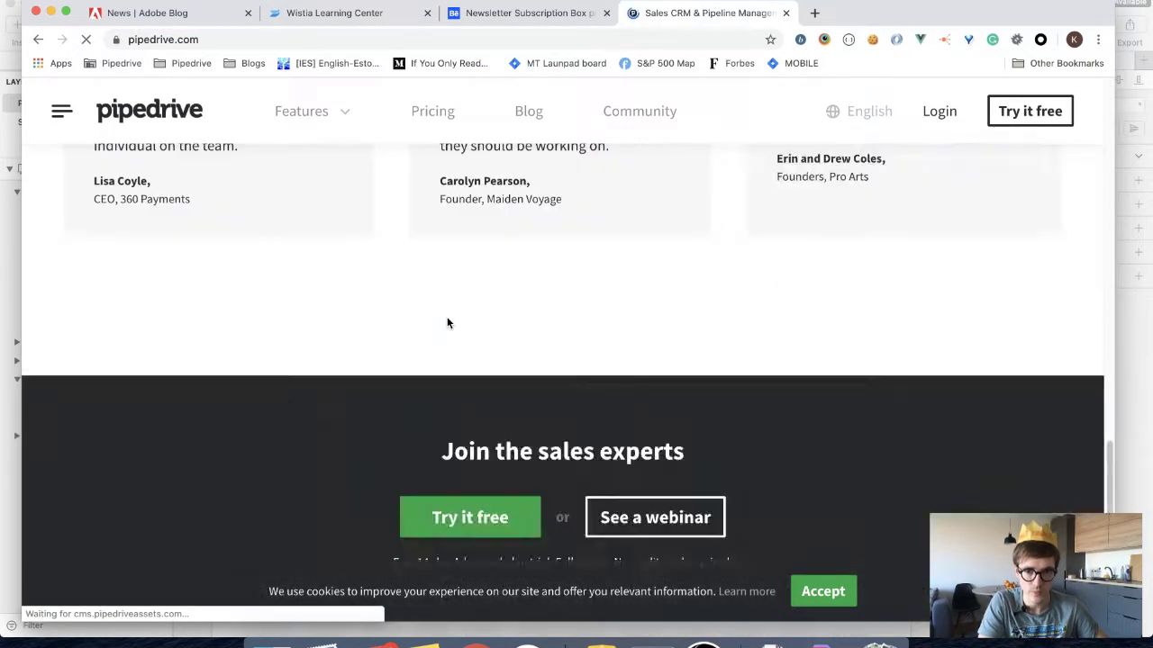
scroll(447, 322, up, 8)
scroll(428, 302, up, 10)
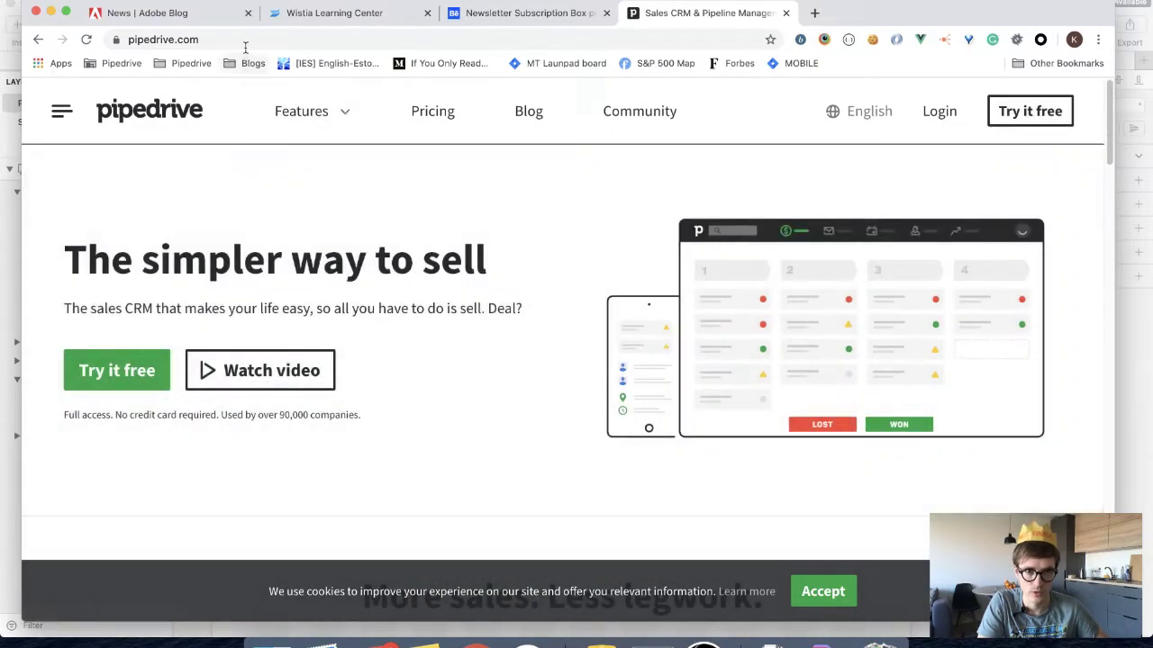
Open pipedrive.com/resources and examine the heading and email form of the dark sign-up section near the page end
click(261, 39)
text(/resour)
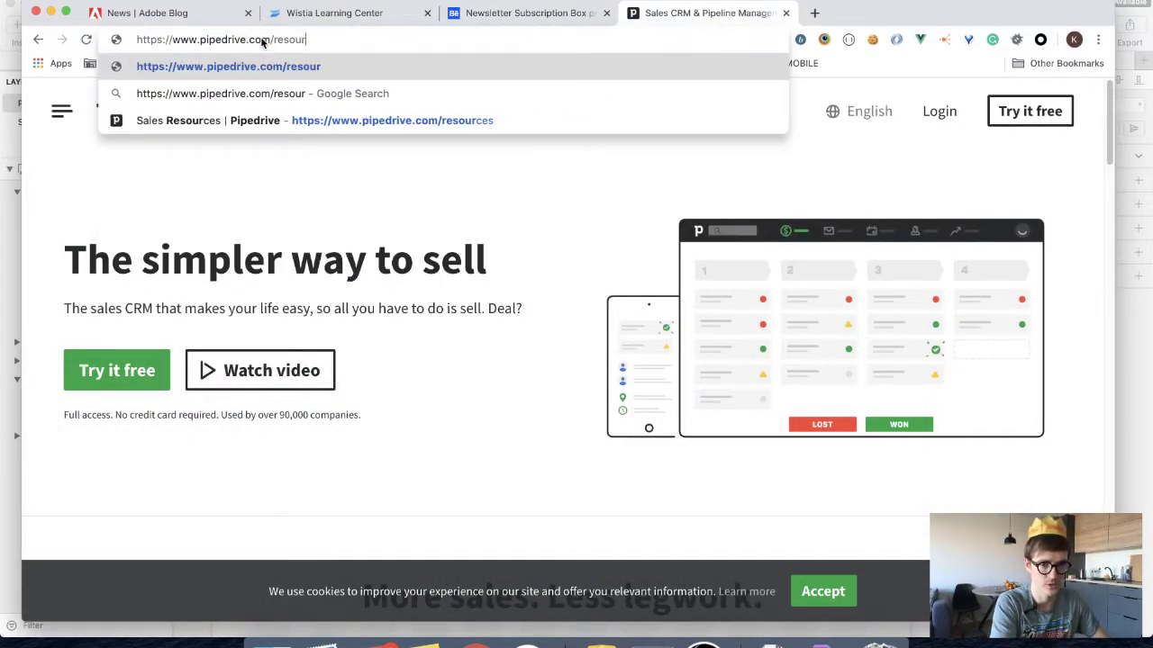
text(ces)
key(Return)
scroll(501, 293, down, 5)
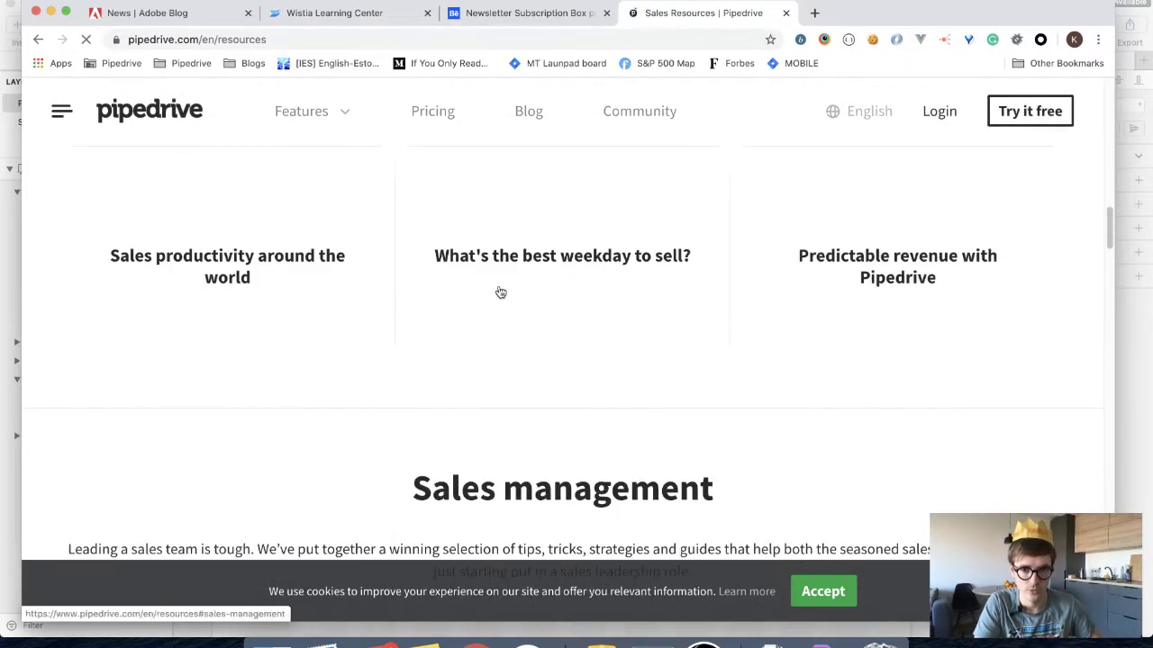
scroll(501, 293, down, 20)
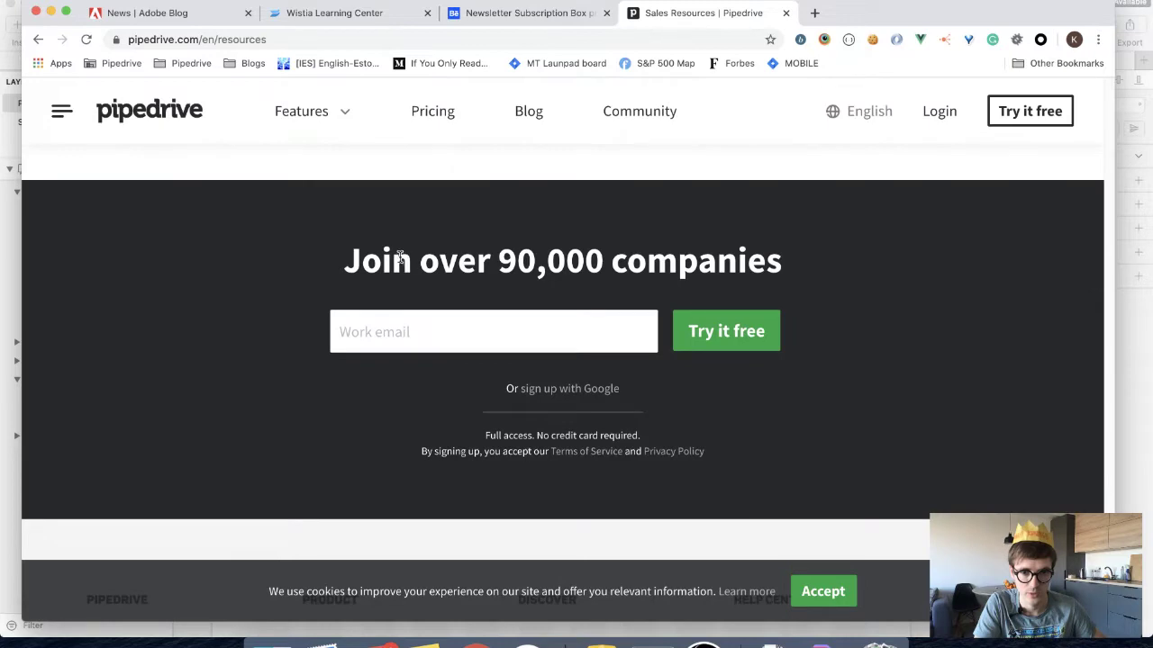
triple_click(400, 257)
click(400, 257)
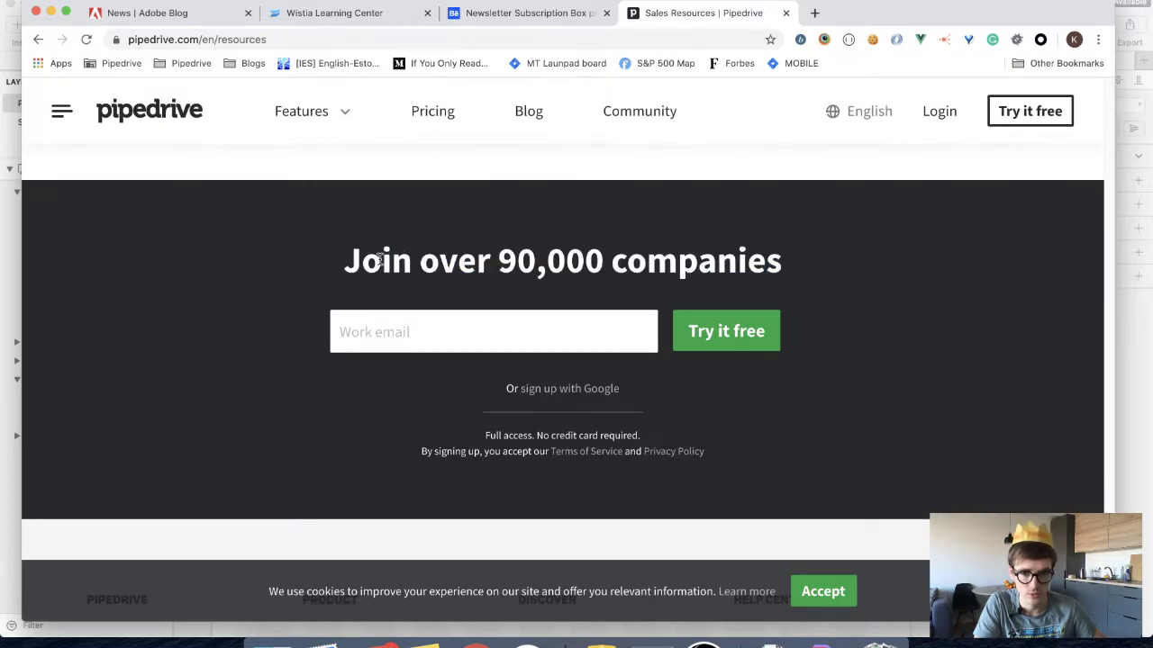
drag(380, 259, 548, 263)
click(566, 268)
Switch to Sketch and try widening the newsletter heading to one line and deleting the second-line highlight bar
key(super+Tab)
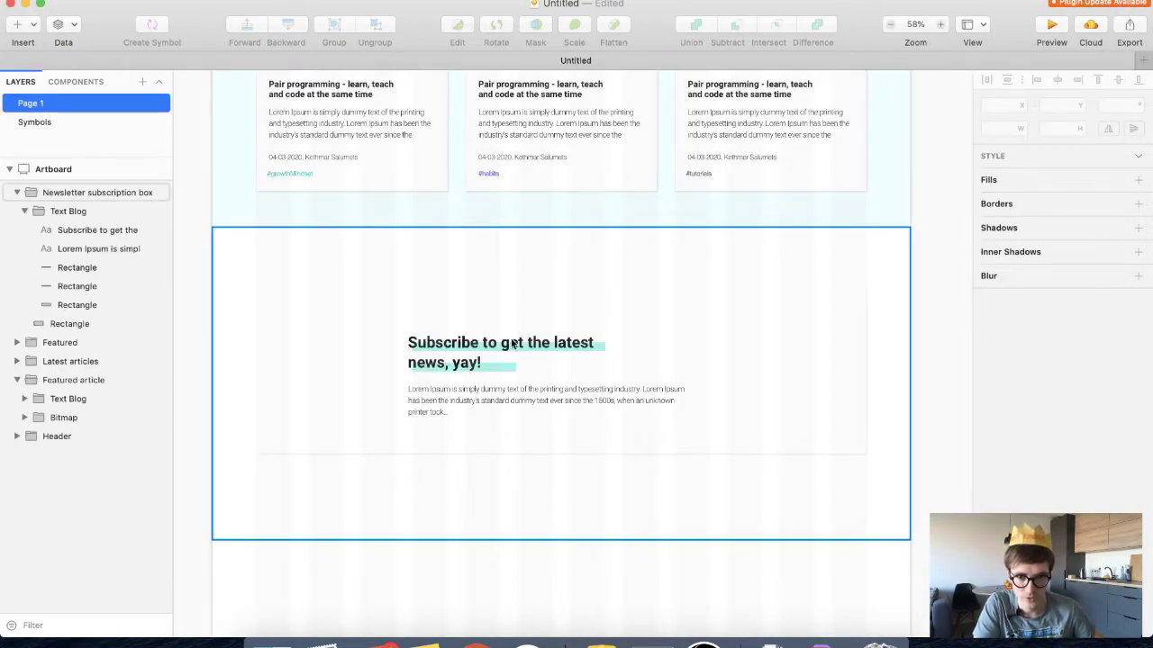
click(512, 344)
drag(600, 352, 680, 348)
click(482, 365)
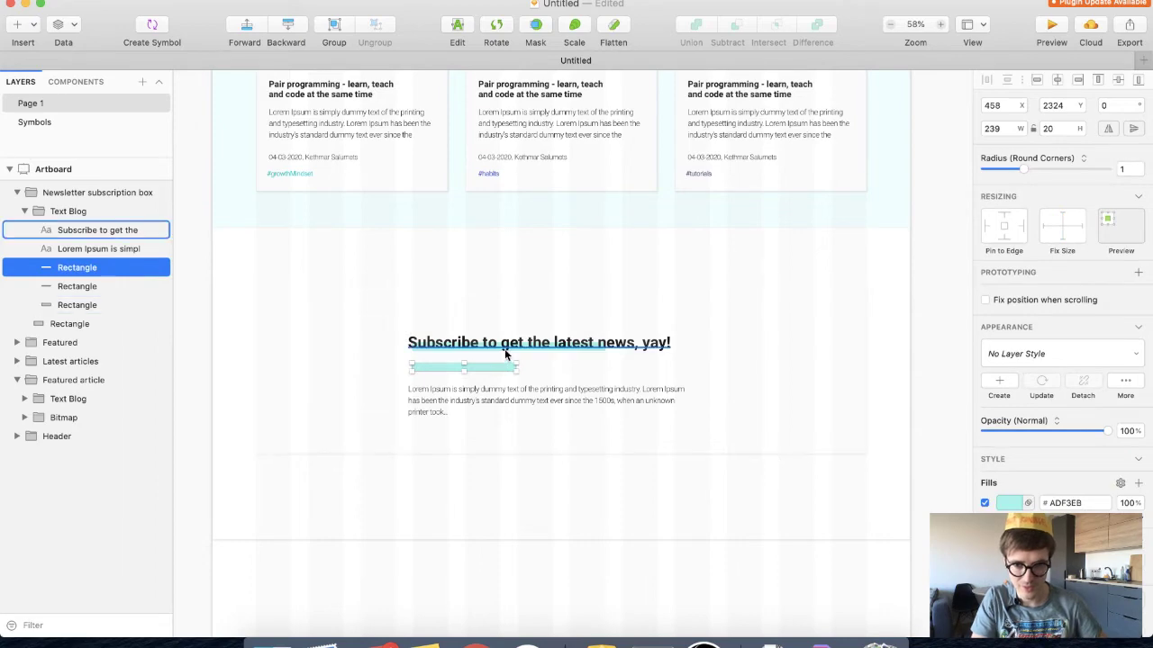
key(Delete)
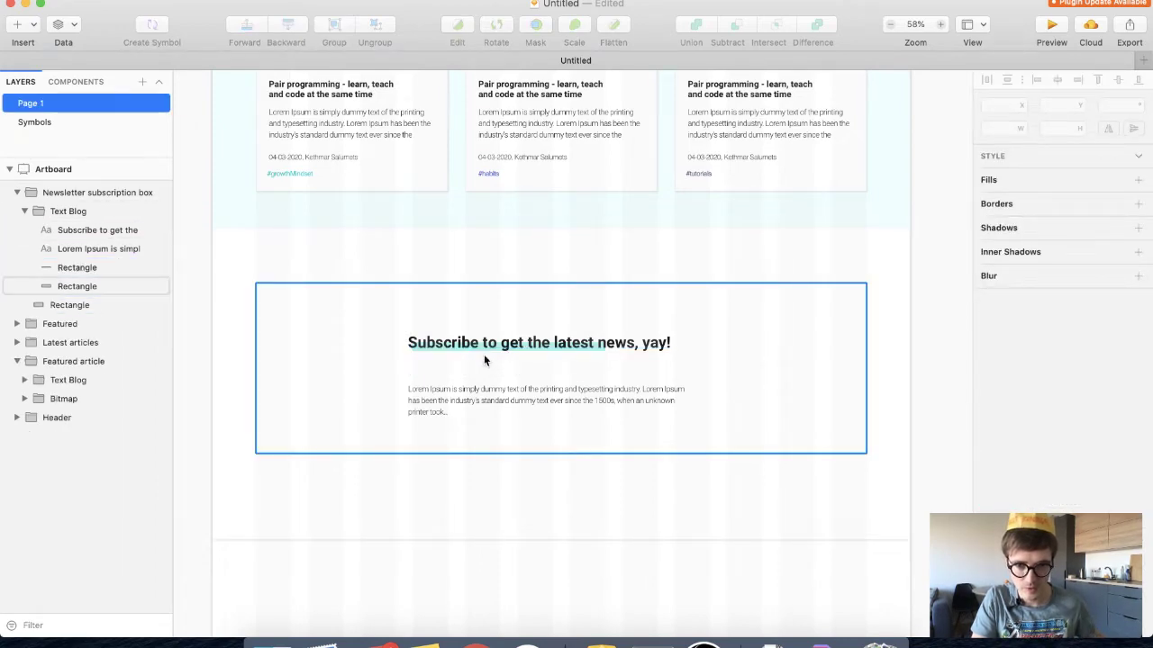
key(super+z)
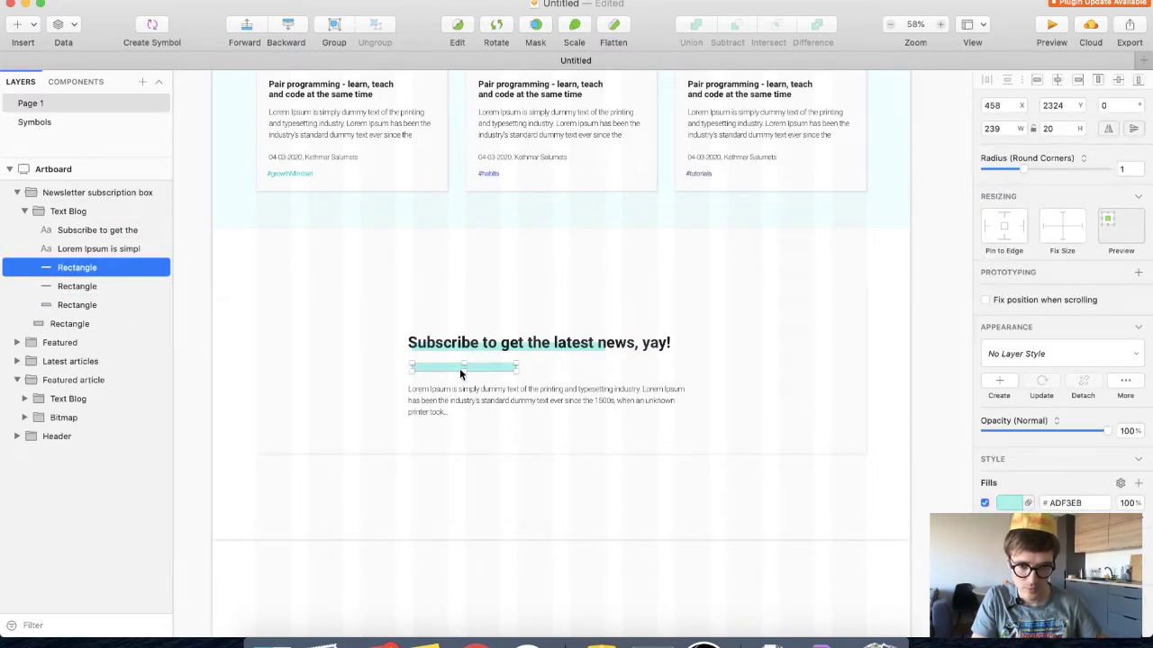
key(Delete)
scroll(477, 354, up, 1)
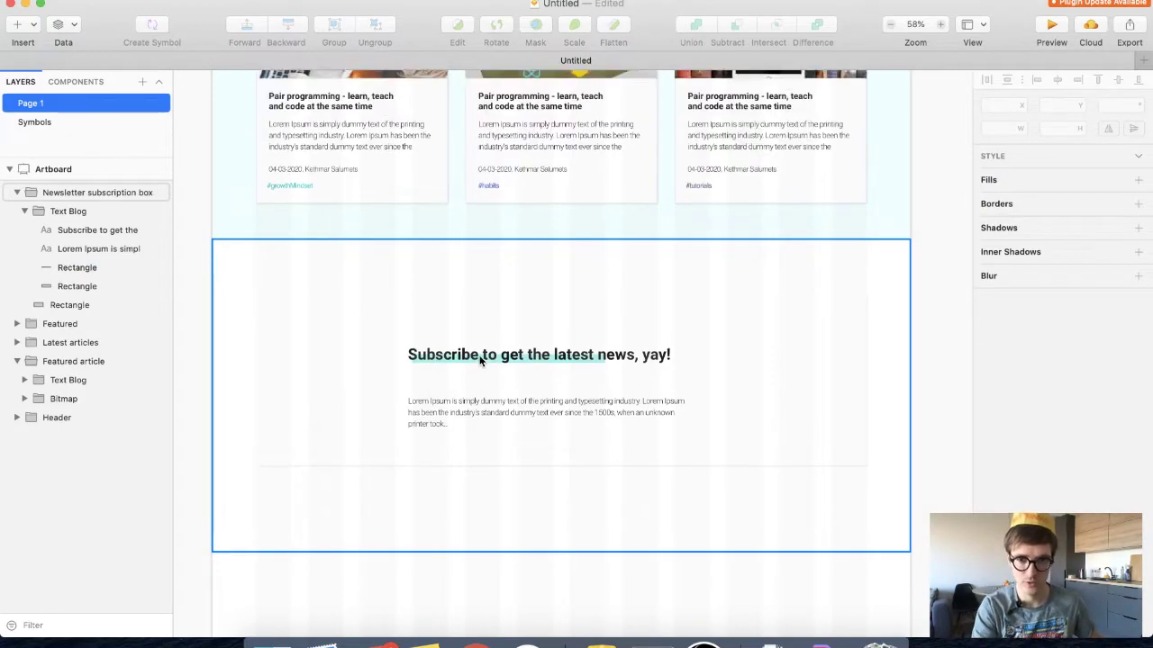
scroll(479, 360, up, 10)
scroll(479, 360, down, 10)
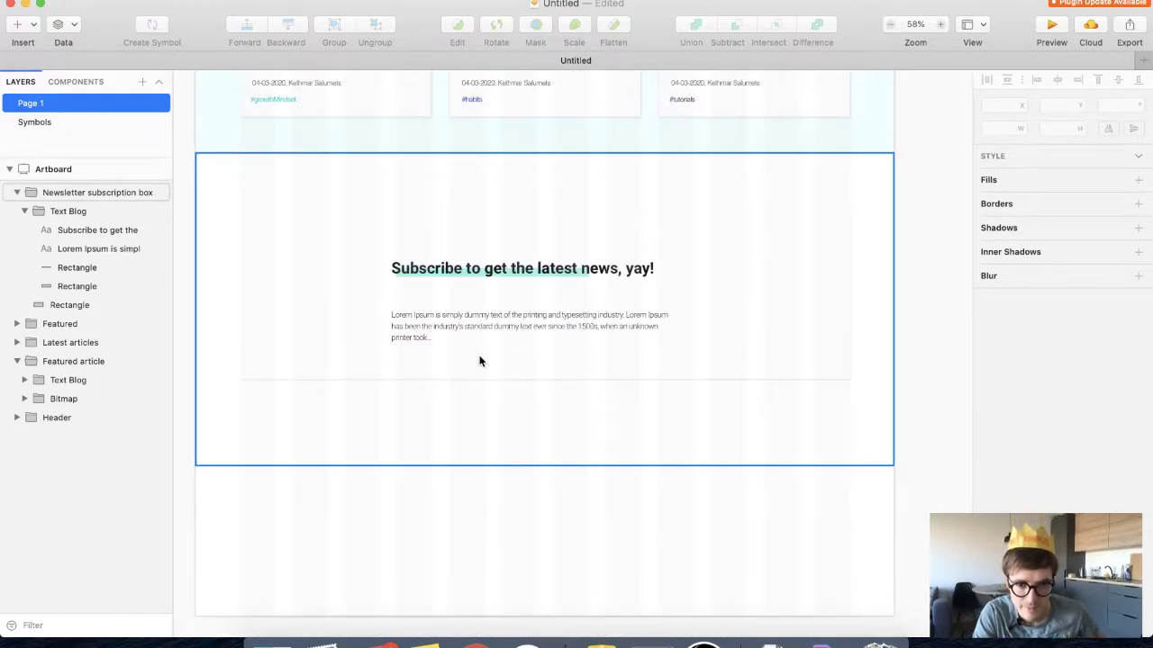
key(super+z)
key(super+z)
Switch to the browser and examine how the Pipedrive sign-up section arranges its heading, email field and button
key(super+Tab)
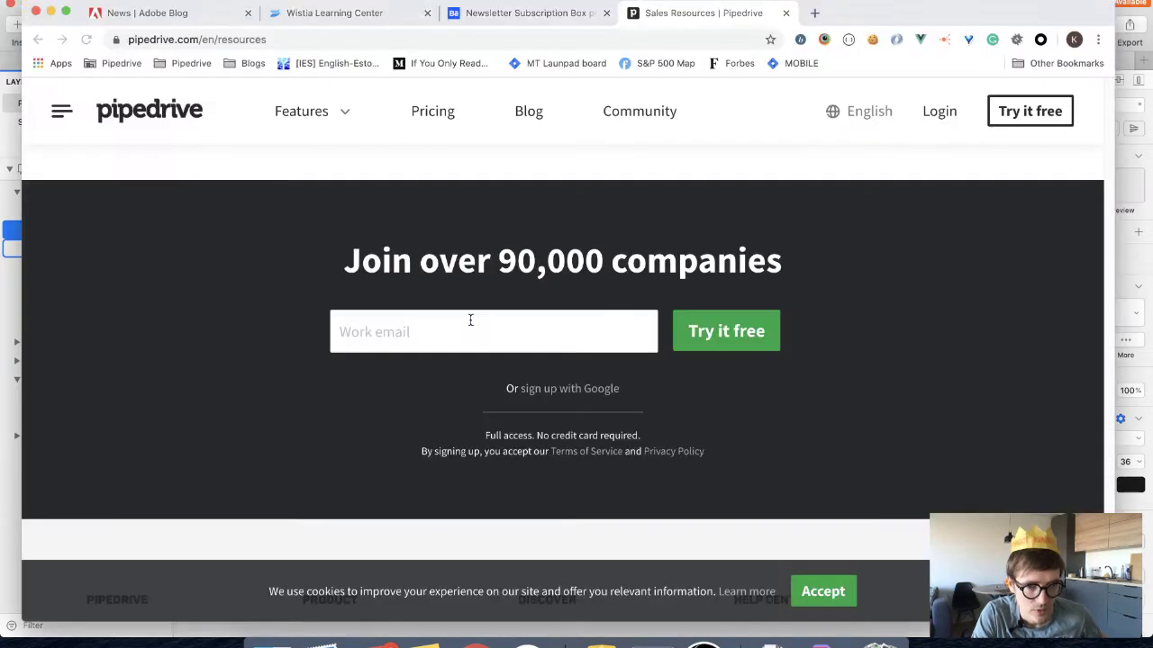
triple_click(456, 259)
click(401, 264)
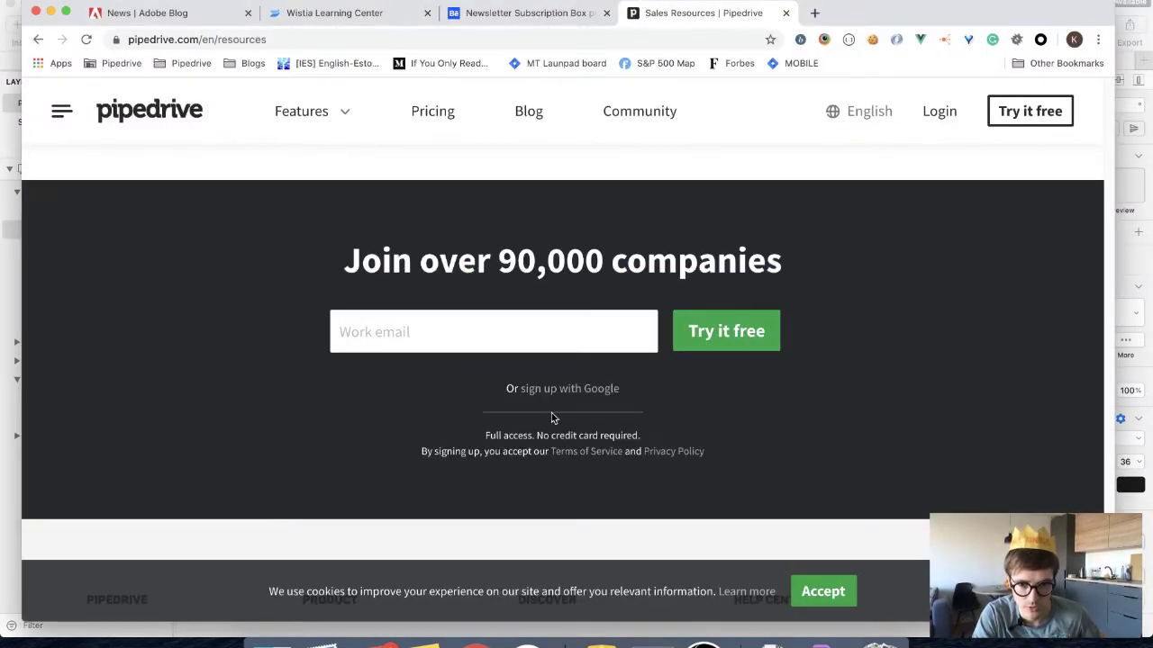
key(super+Tab)
key(super+Tab)
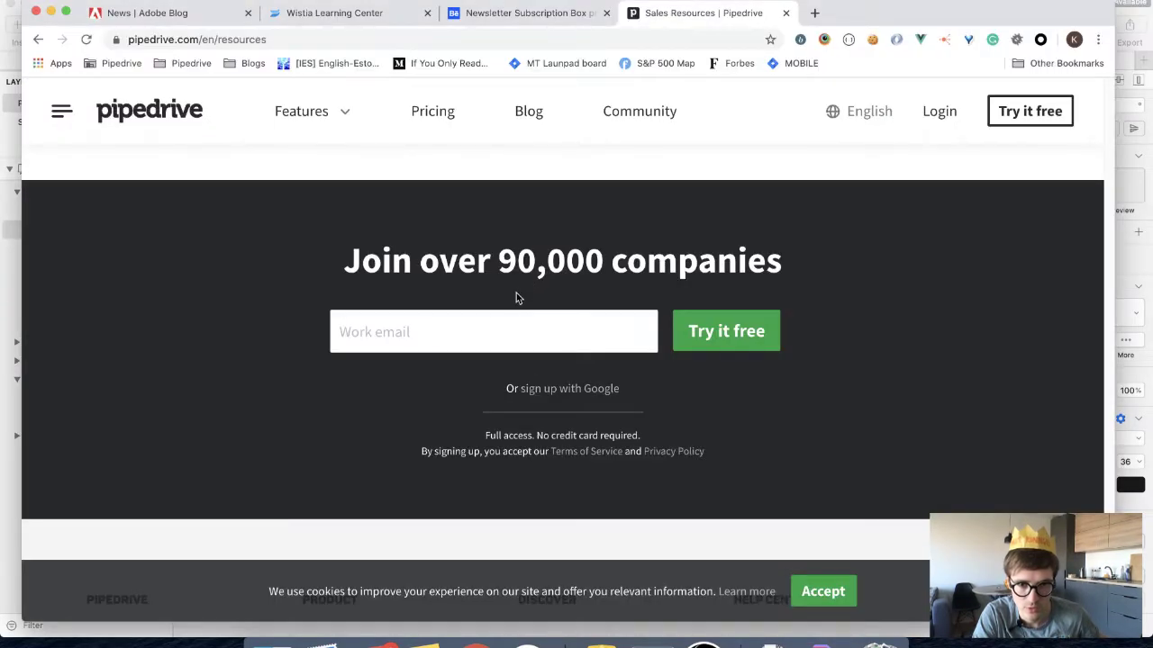
click(468, 324)
click(463, 277)
Switch to Sketch and delete the lorem ipsum paragraph from the newsletter box
key(super+Tab)
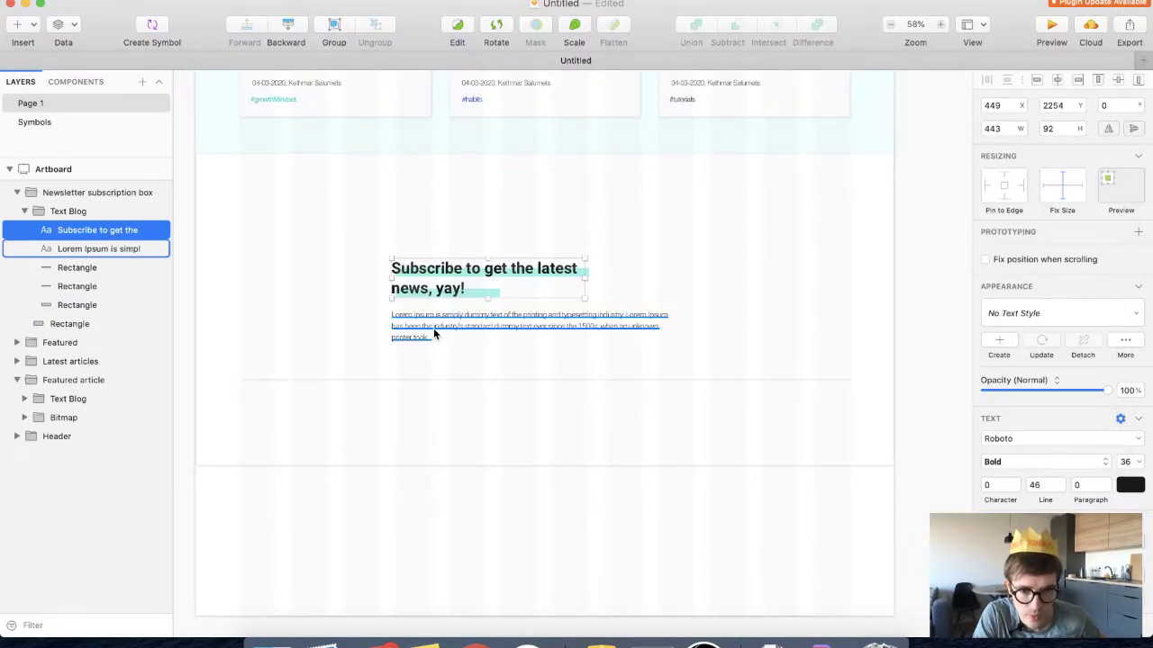
click(433, 332)
drag(436, 328, 433, 390)
key(BackSpace)
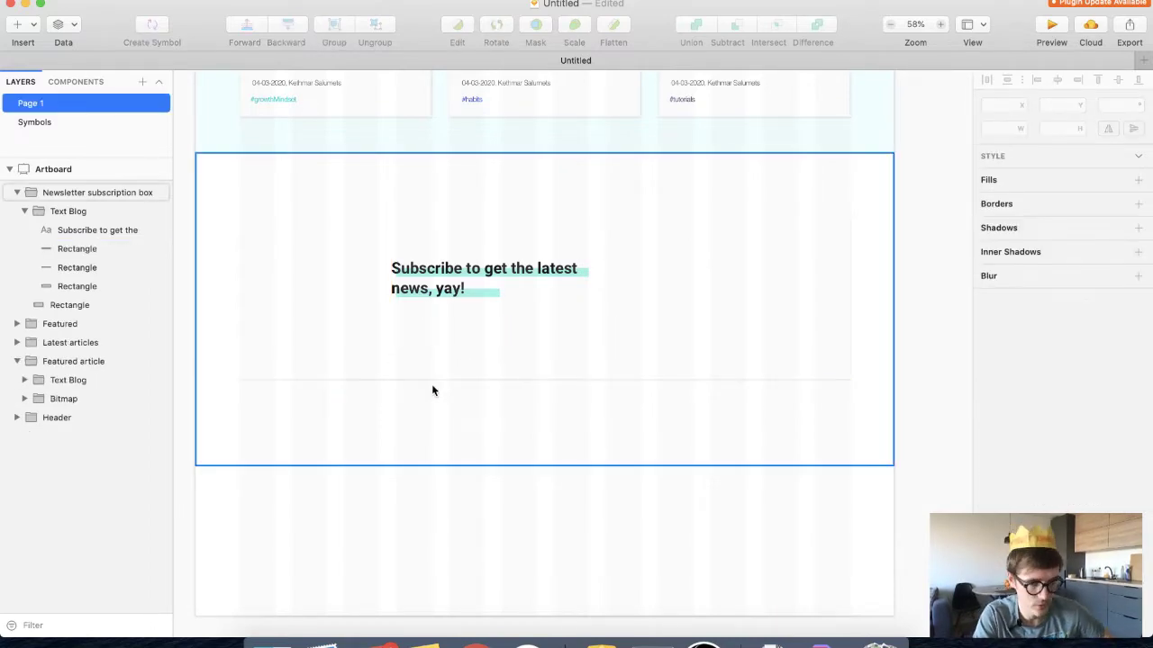
key(r)
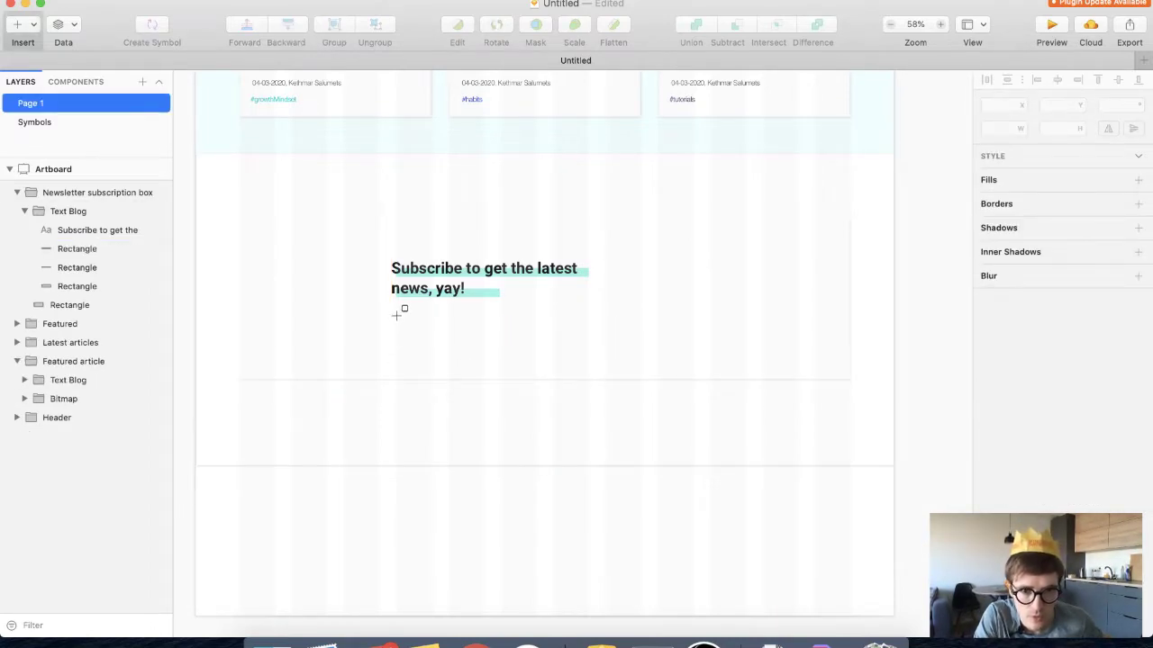
scroll(396, 315, up, 7)
scroll(397, 316, right, 2)
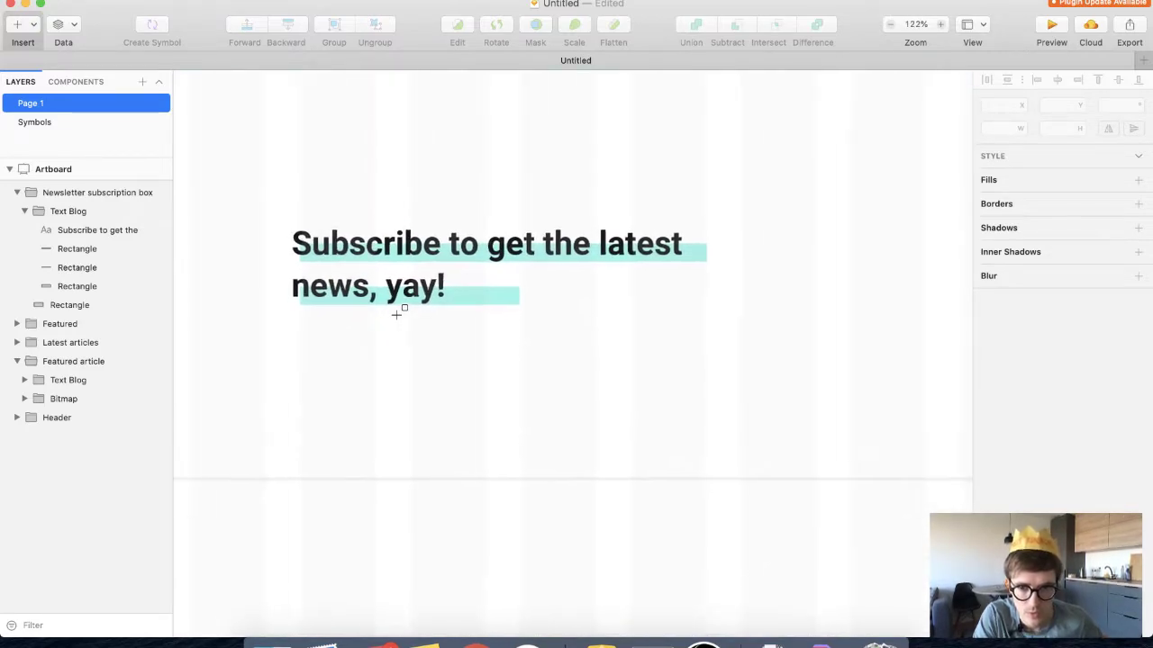
key(Escape)
Try nudging only the newsletter heading text sideways by 10 px to line it up with the column grid
click(100, 231)
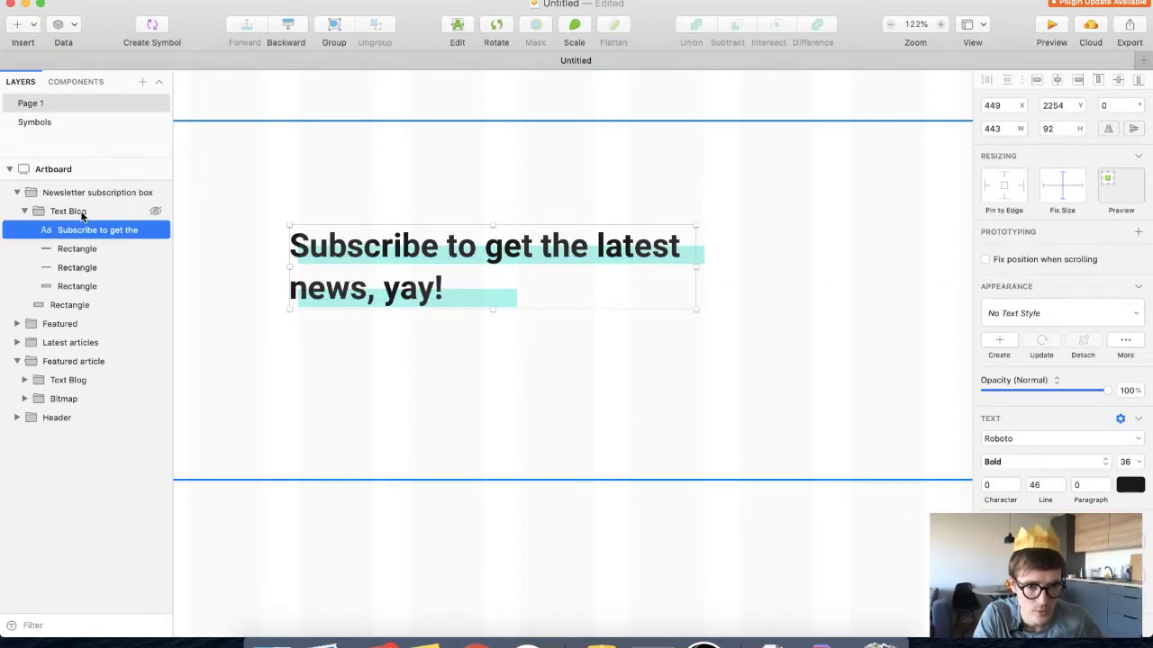
click(82, 215)
click(75, 231)
key(shift+Right)
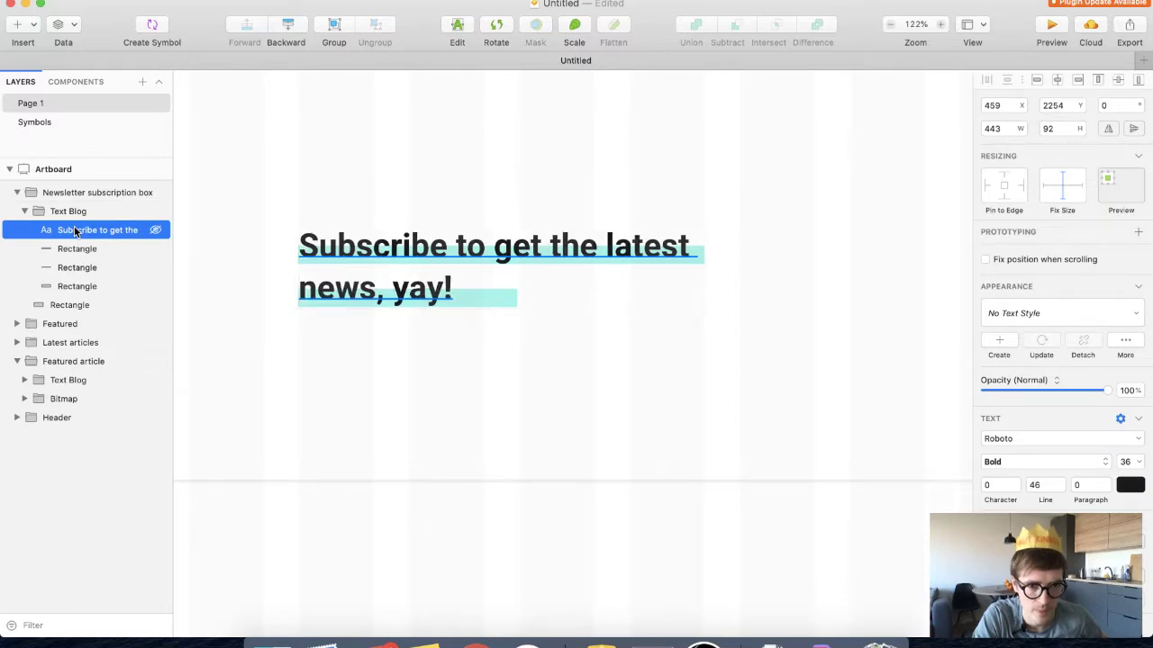
key(shift+Left)
key(shift+Left)
key(shift+Right)
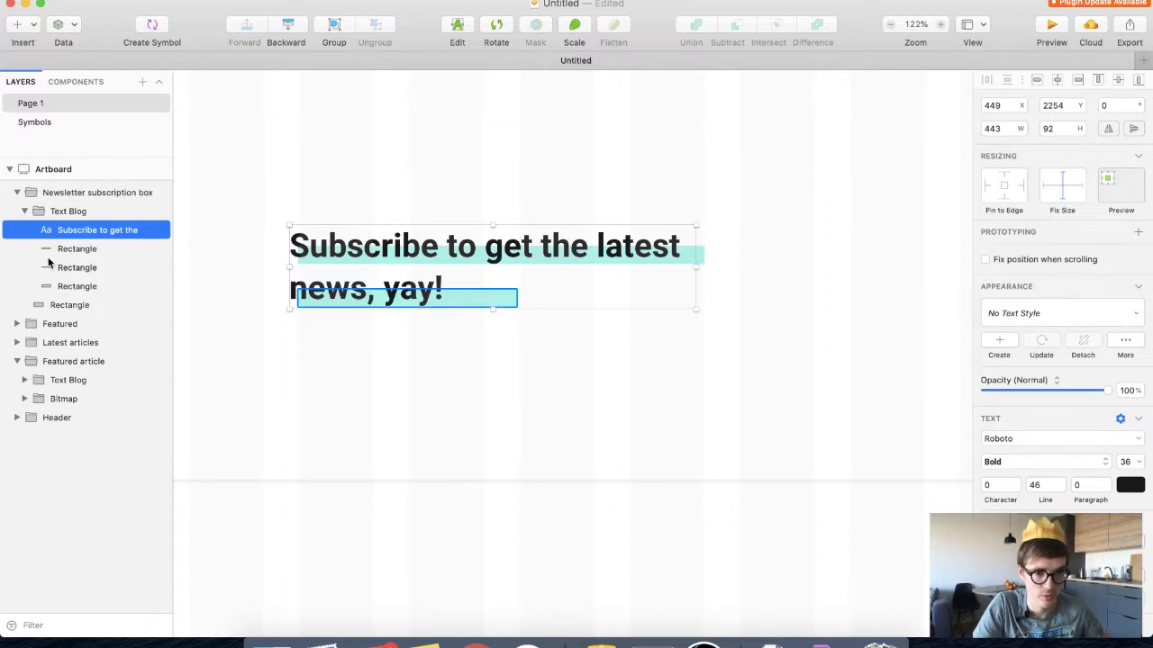
Move the newsletter heading, its two highlight bars and the card rectangle together 10 px right to match the column grid
click(72, 216)
click(77, 231)
shift+click(75, 286)
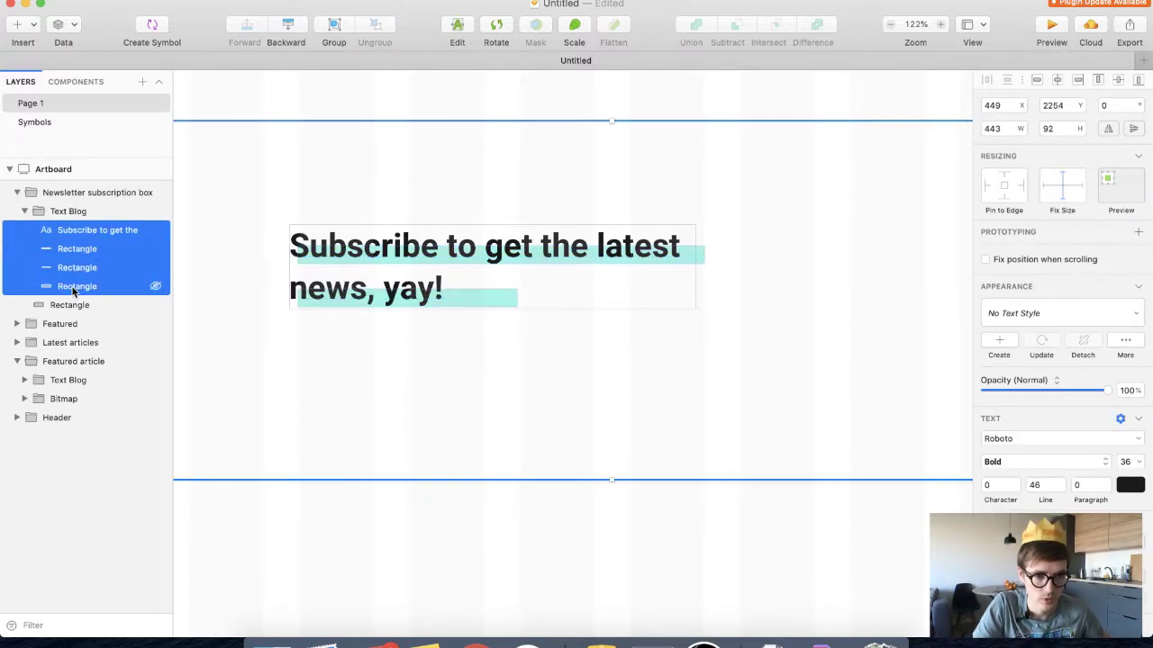
key(shift+Right)
key(shift+Right)
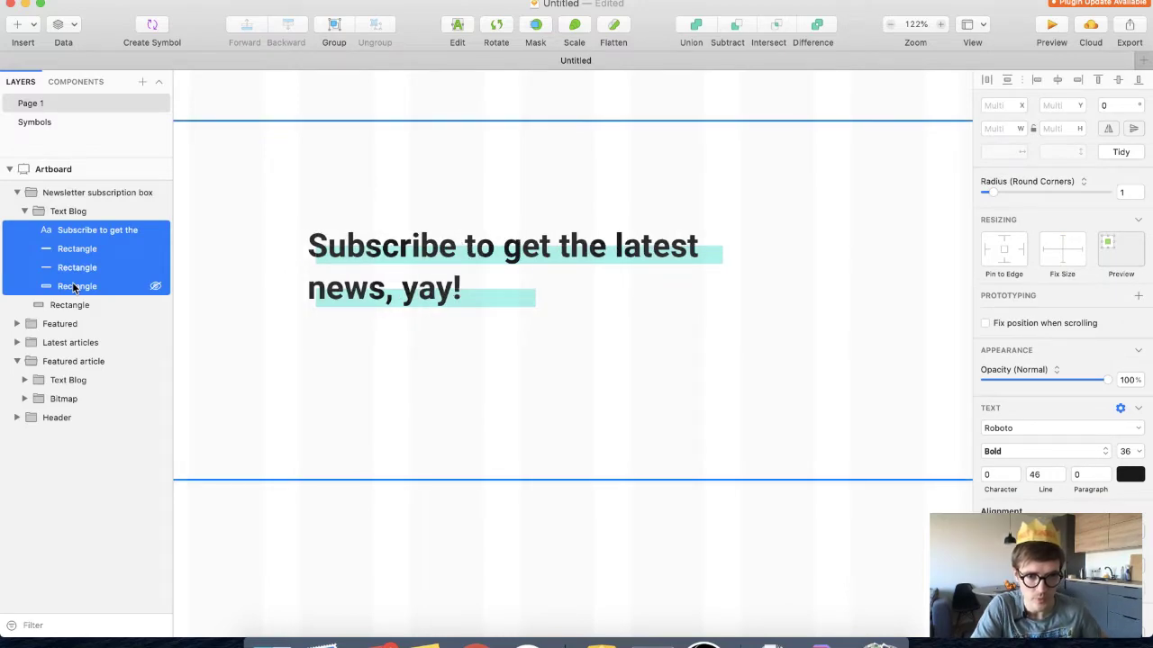
key(shift+Left)
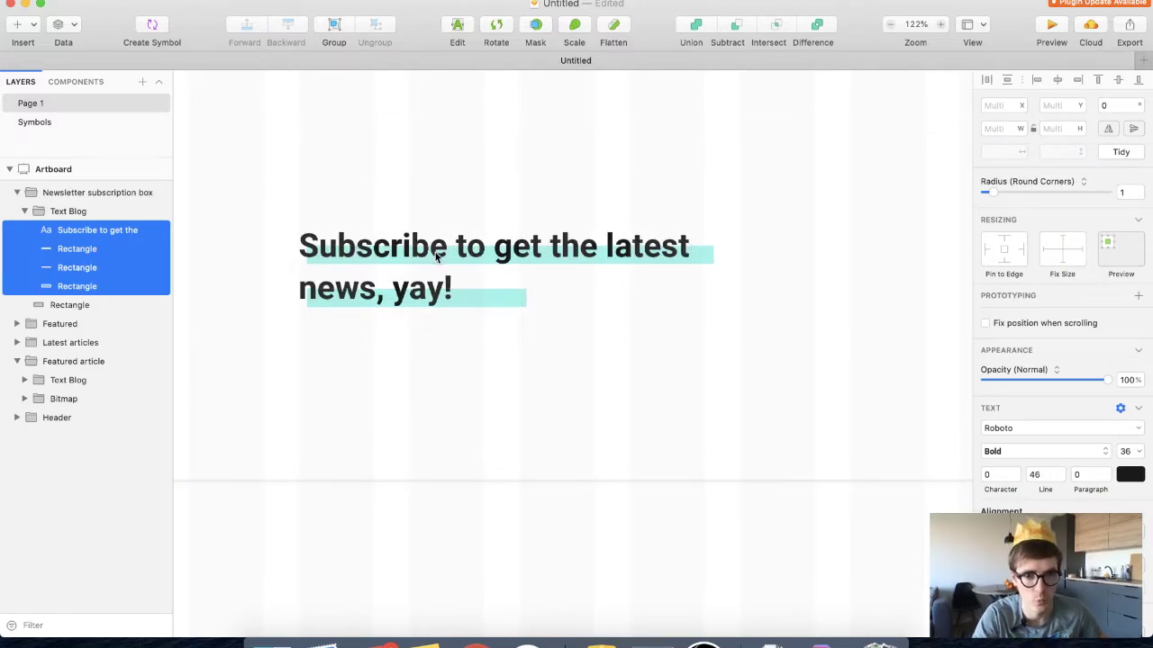
Draw a rectangle about 680 by 68 px beneath the newsletter heading, aligned with the heading's left edge, as the email field
scroll(355, 363, down, 1)
scroll(355, 364, right, 1)
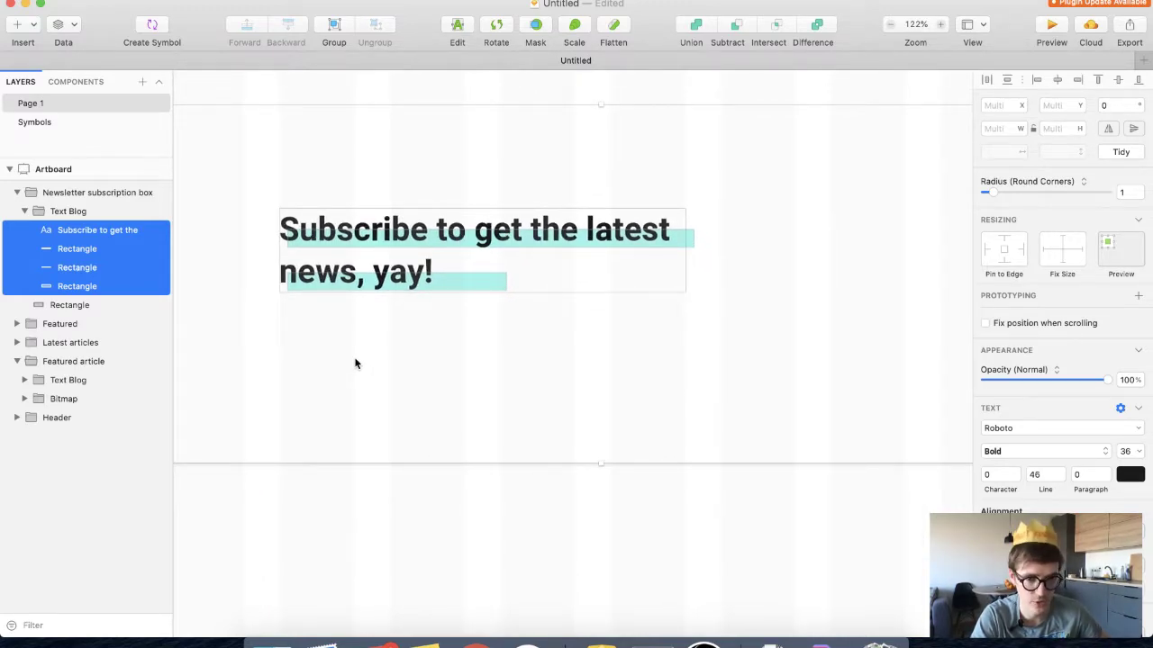
click(307, 486)
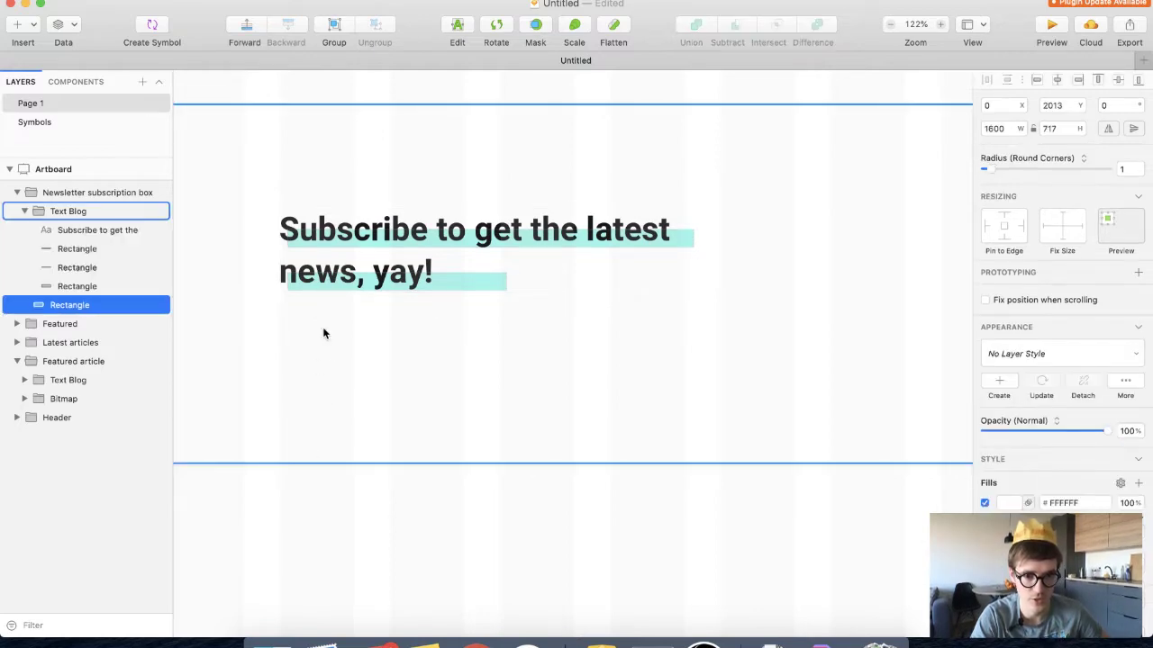
key(r)
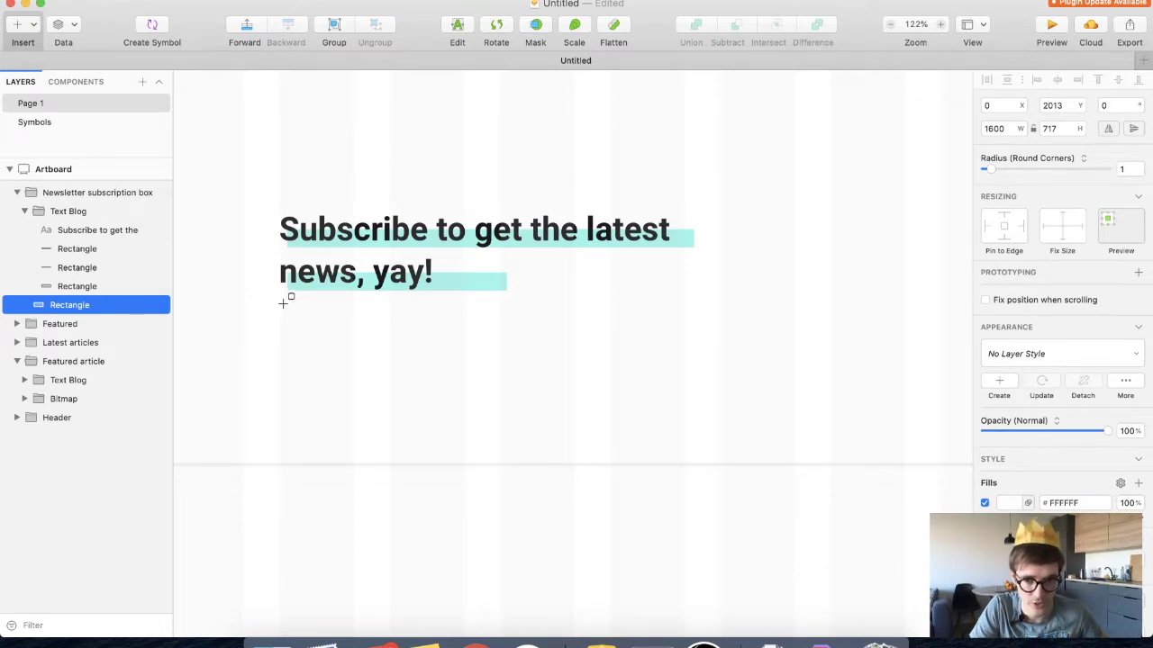
scroll(283, 303, down, 10)
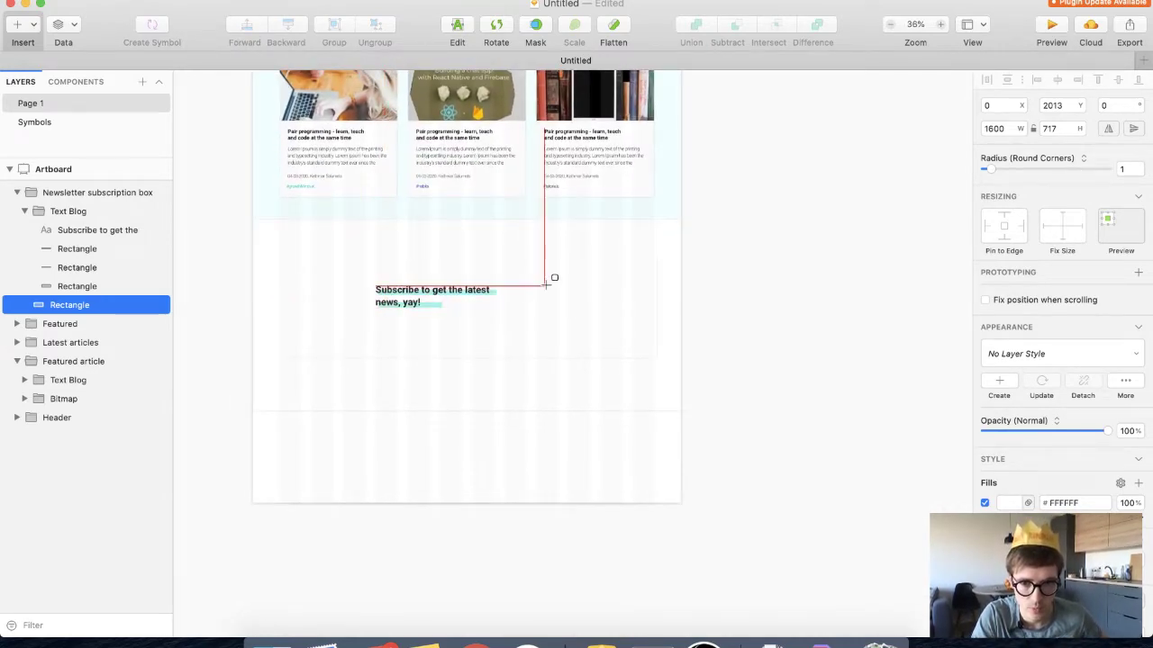
scroll(365, 335, up, 2)
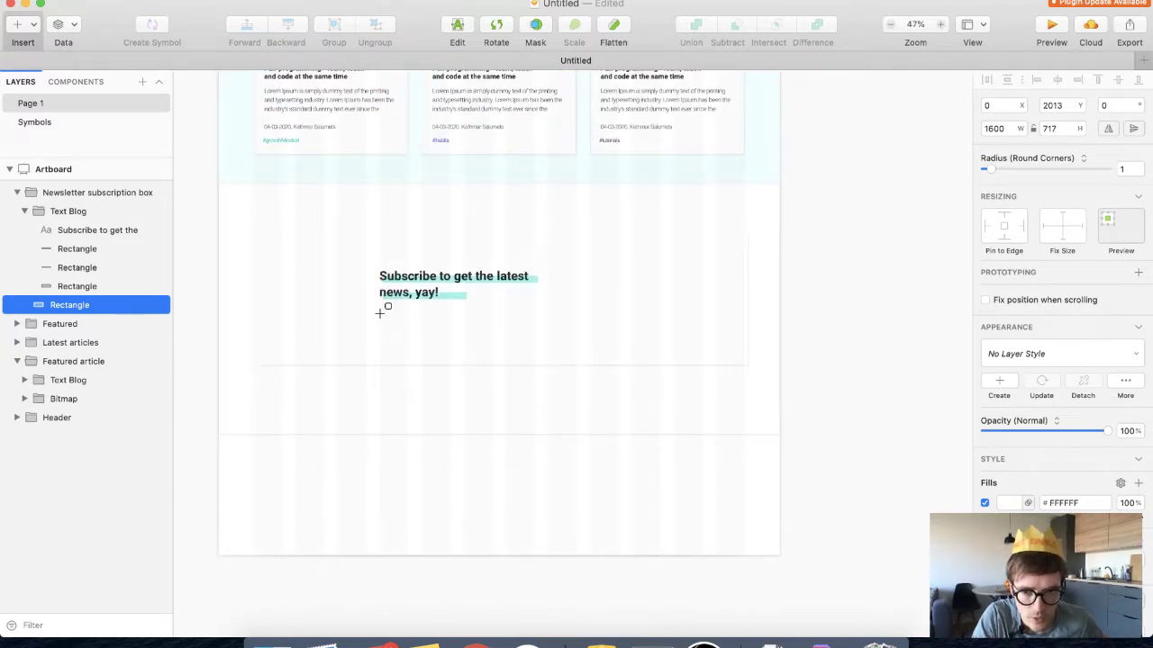
drag(380, 312, 618, 333)
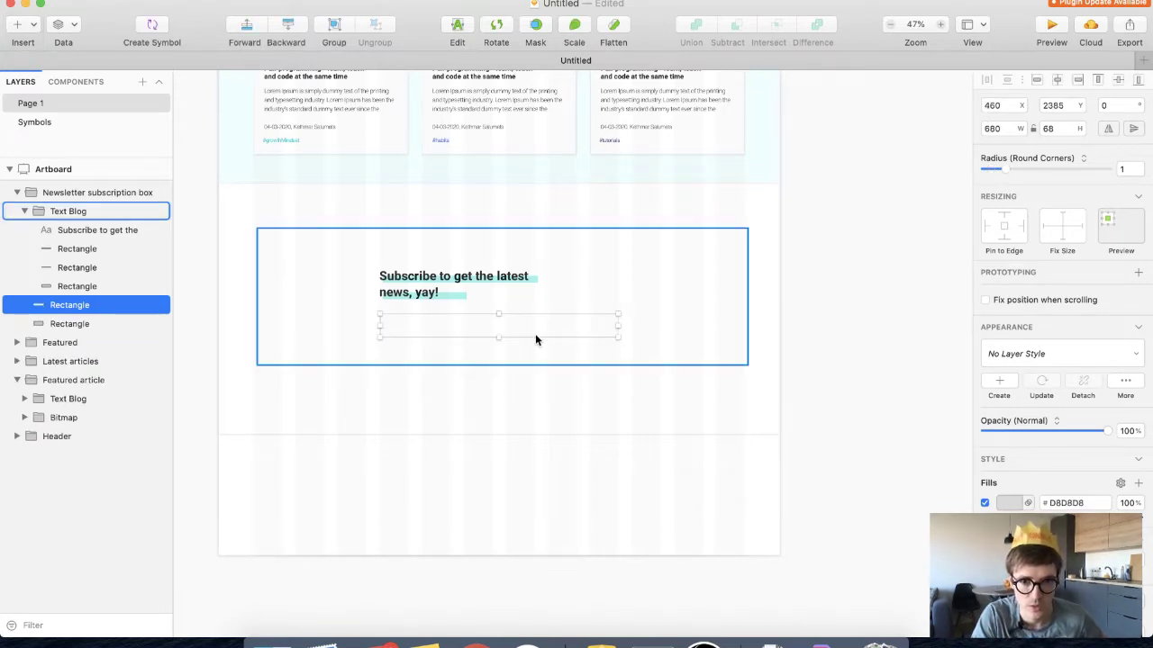
scroll(530, 336, up, 2)
scroll(524, 344, up, 2)
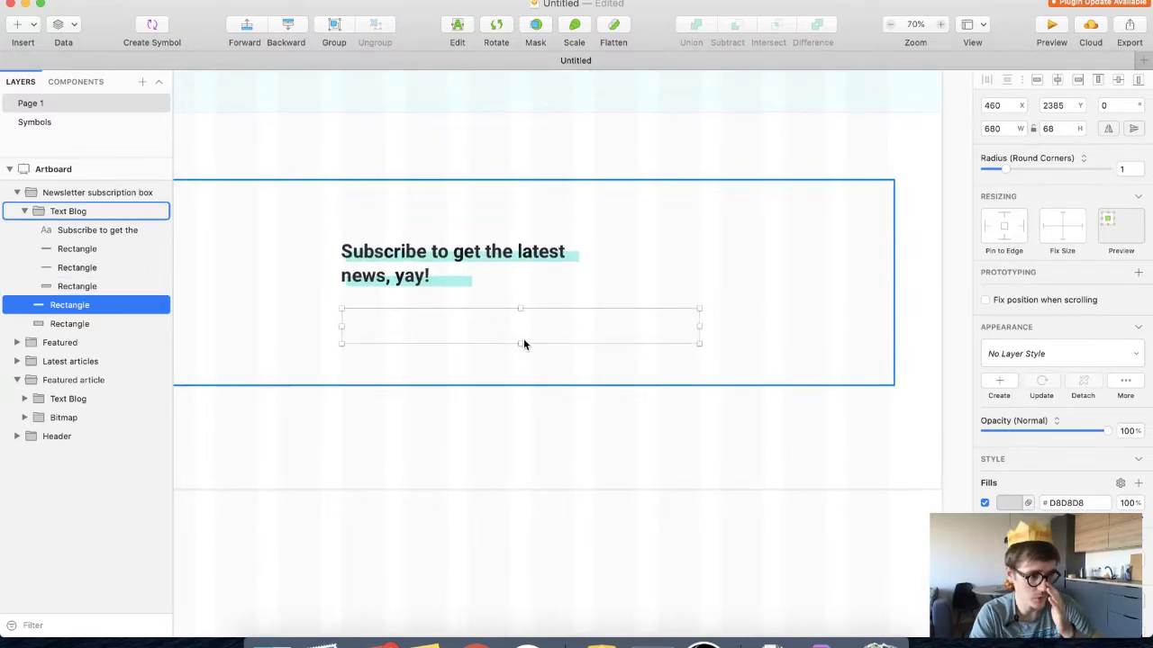
scroll(523, 340, up, 2)
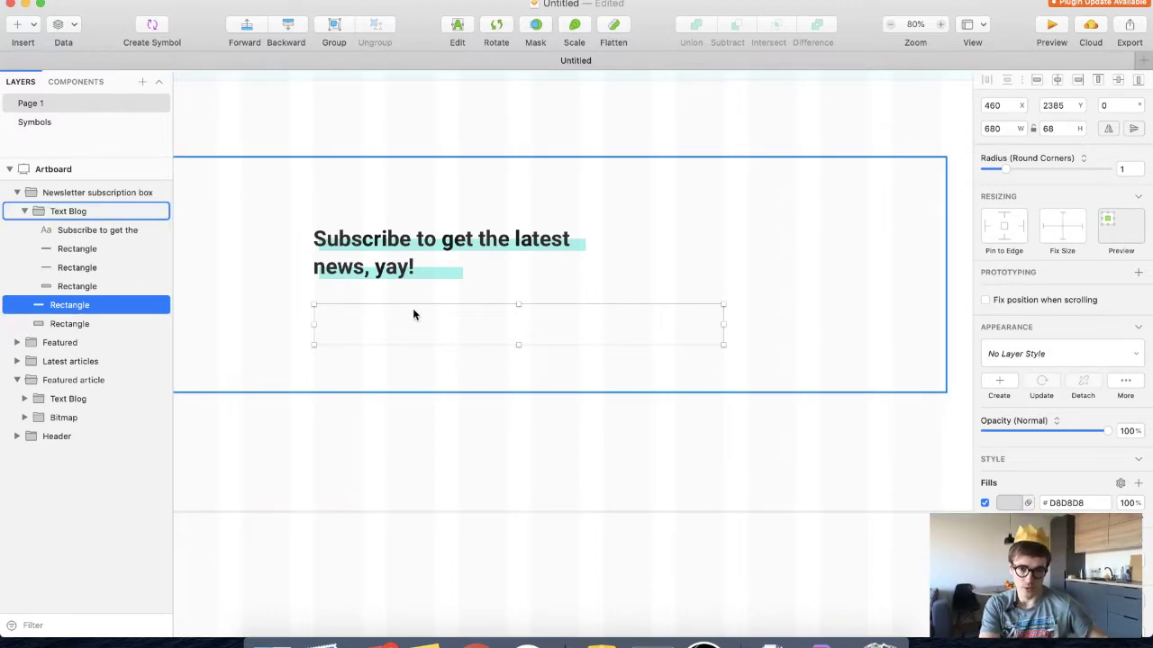
Reduce the email field rectangle's height to 60 px and delete the large card background rectangle from the newsletter's Text Blog group
drag(518, 345, 517, 339)
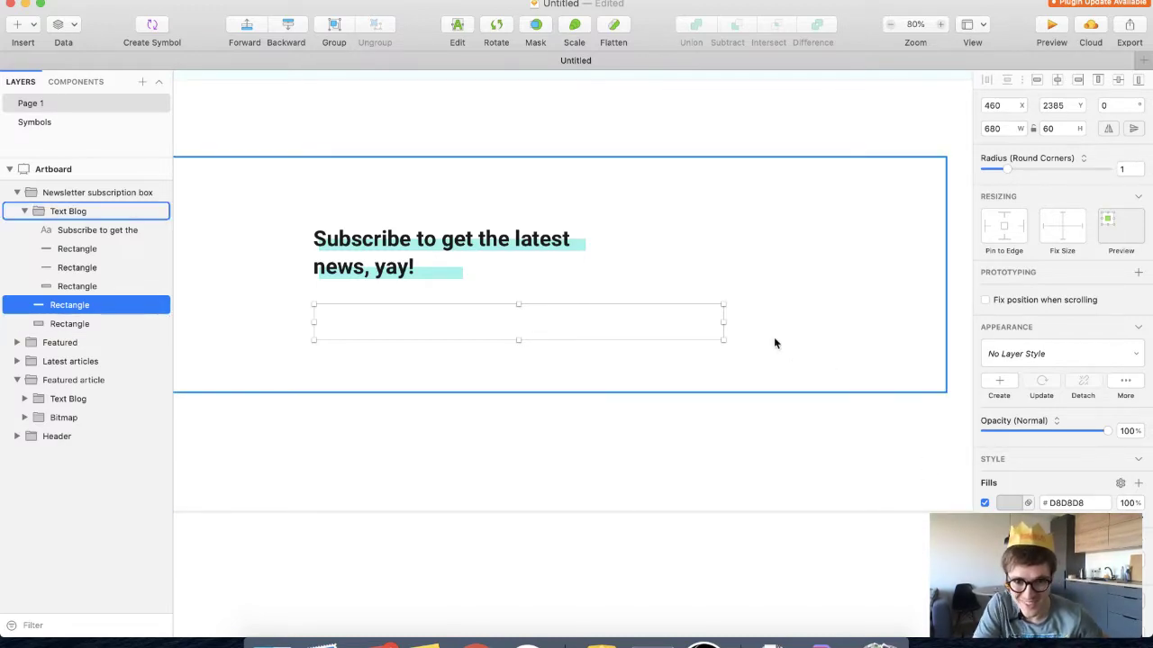
click(627, 391)
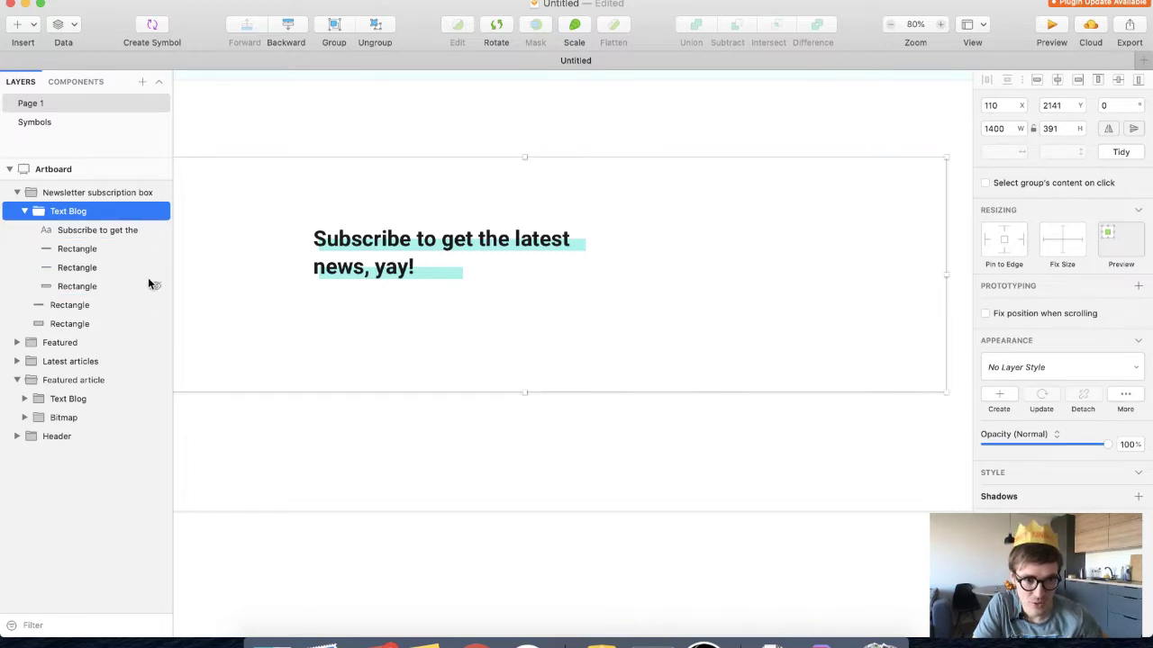
click(77, 248)
click(77, 266)
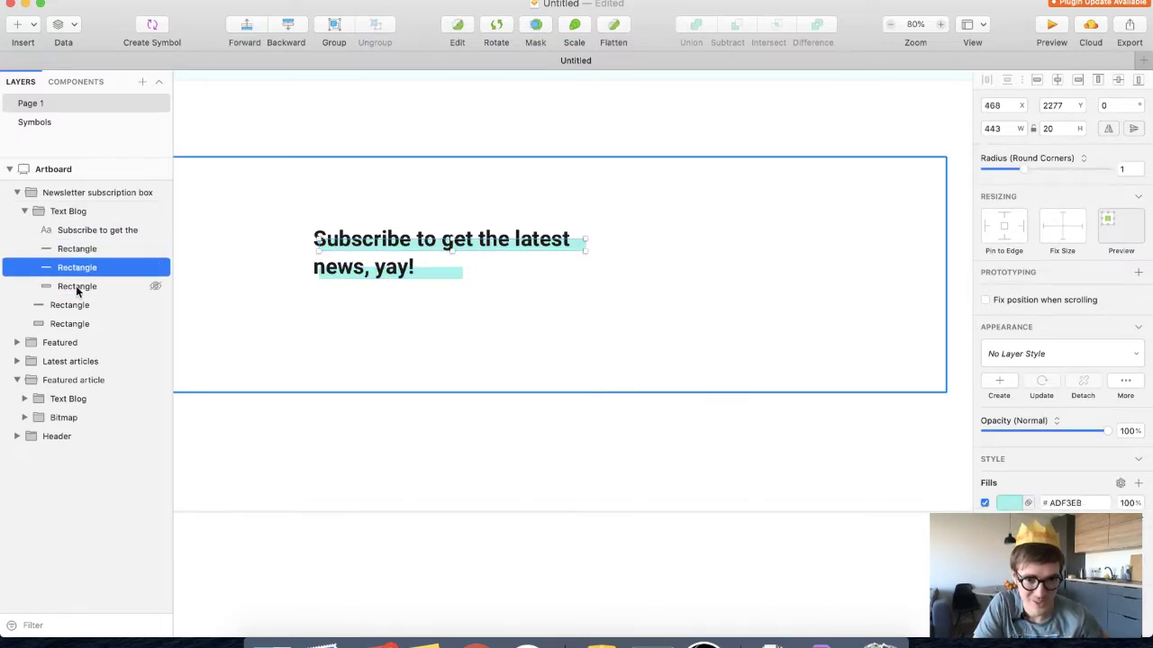
click(76, 286)
click(79, 248)
click(69, 304)
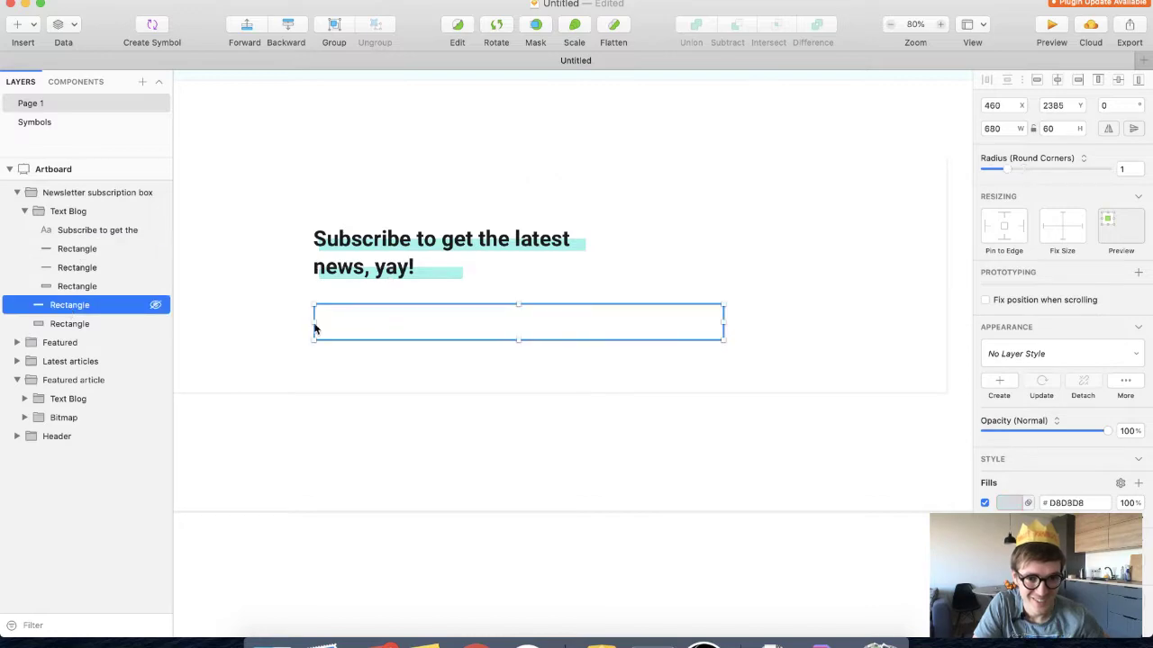
click(303, 369)
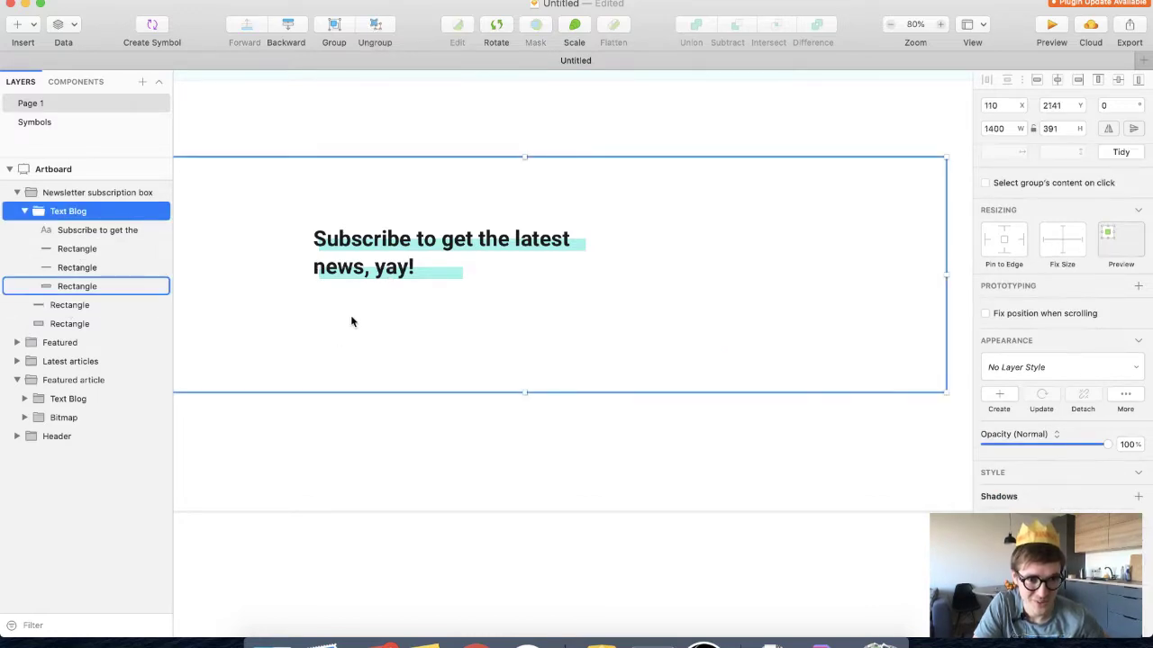
double_click(287, 378)
key(Delete)
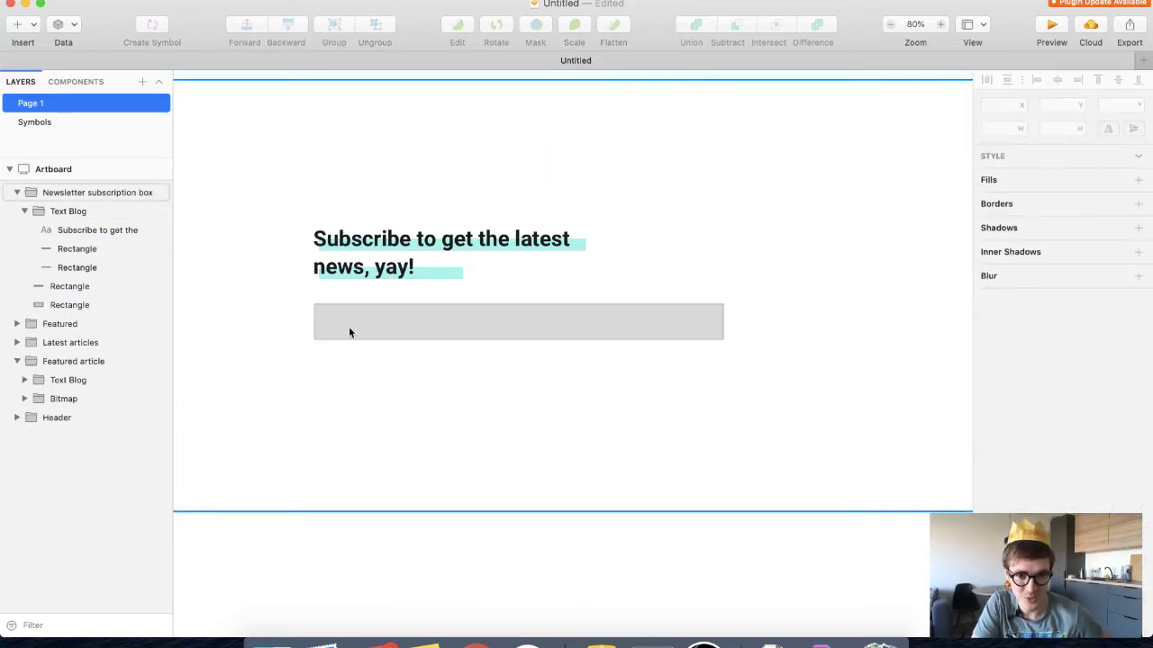
click(347, 325)
right_click(342, 341)
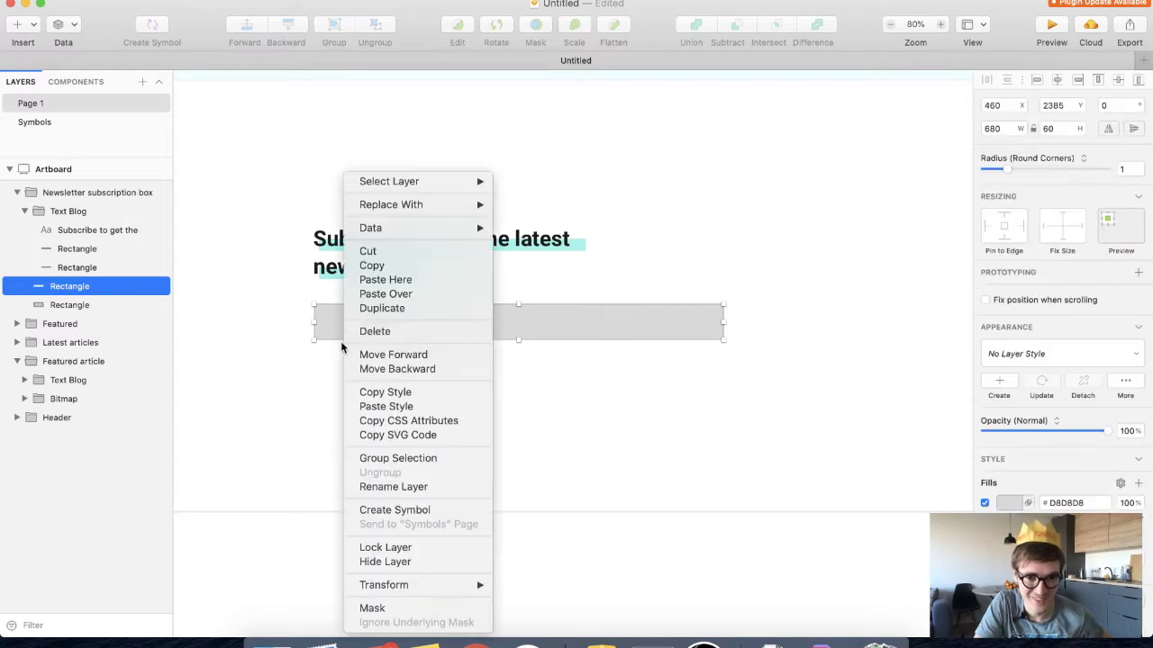
click(381, 280)
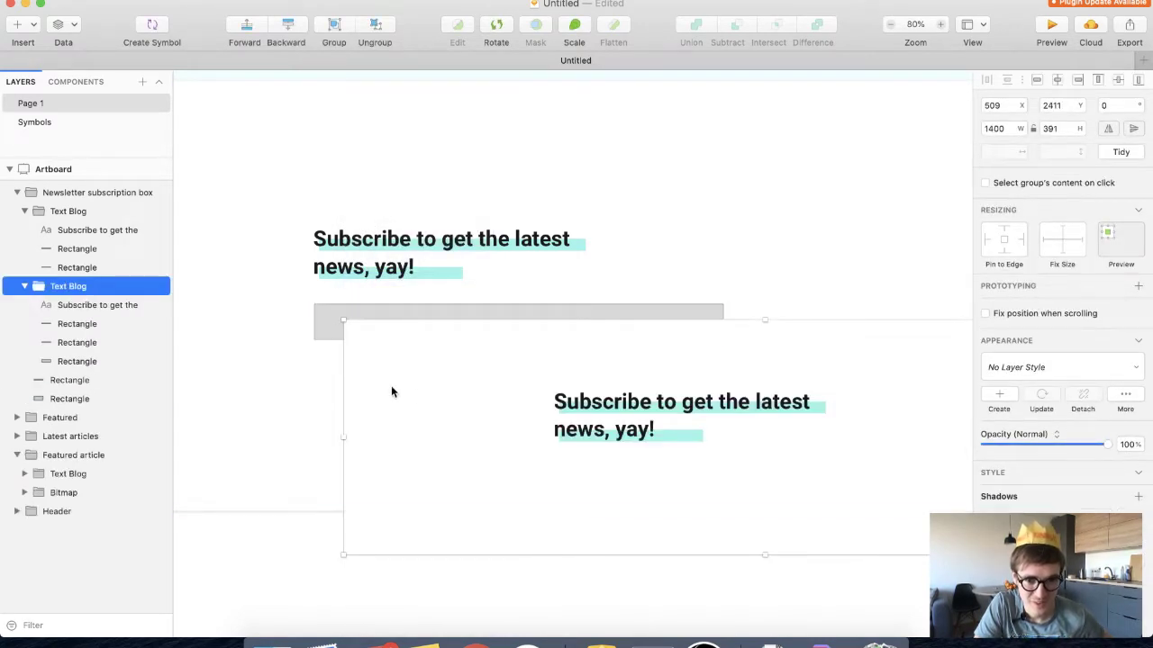
key(super+z)
Paste the copied layer style onto the email field rectangle
right_click(355, 327)
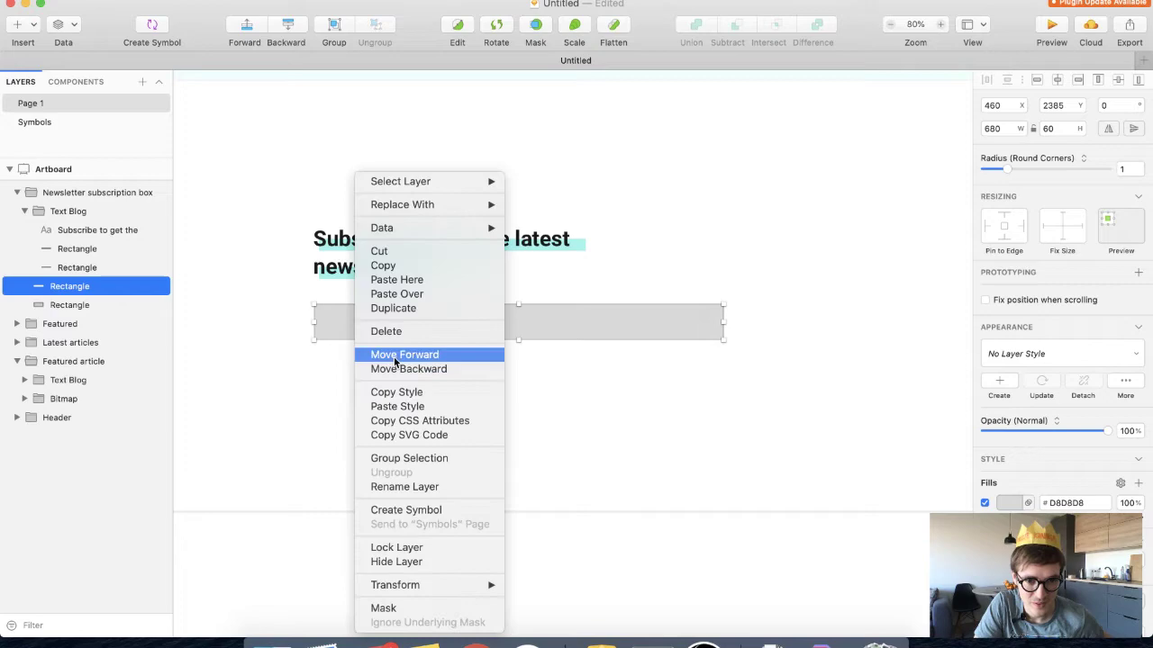
click(410, 405)
click(396, 408)
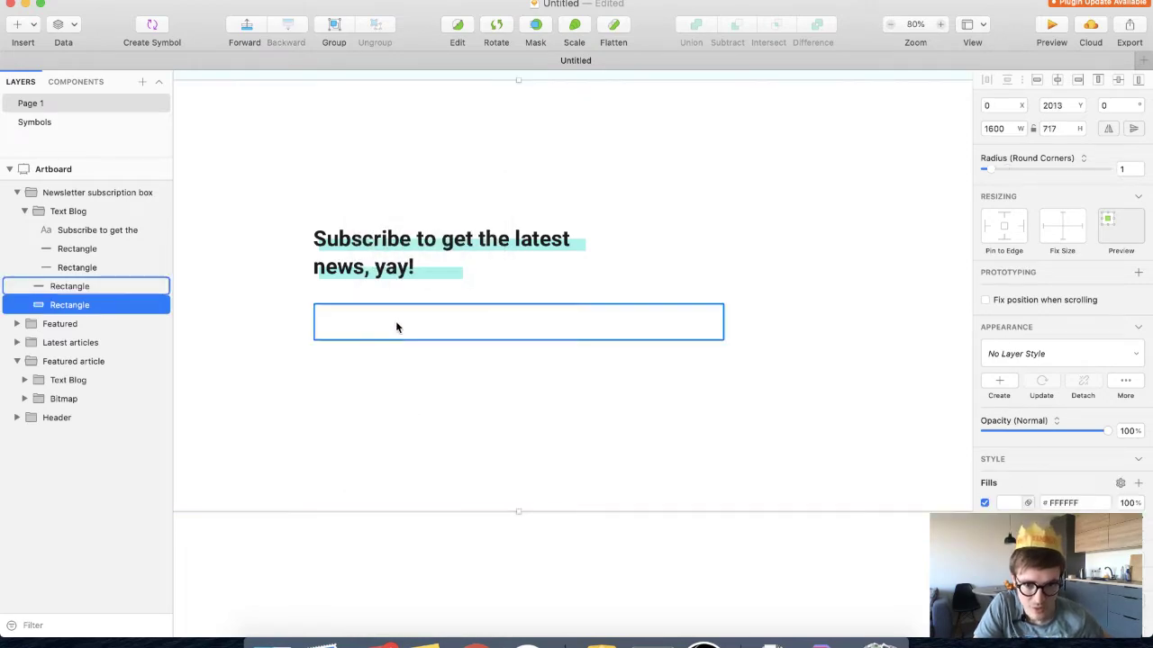
Move the email field rectangle into the Text Blog group, above the subscribe heading in the layer order
click(397, 327)
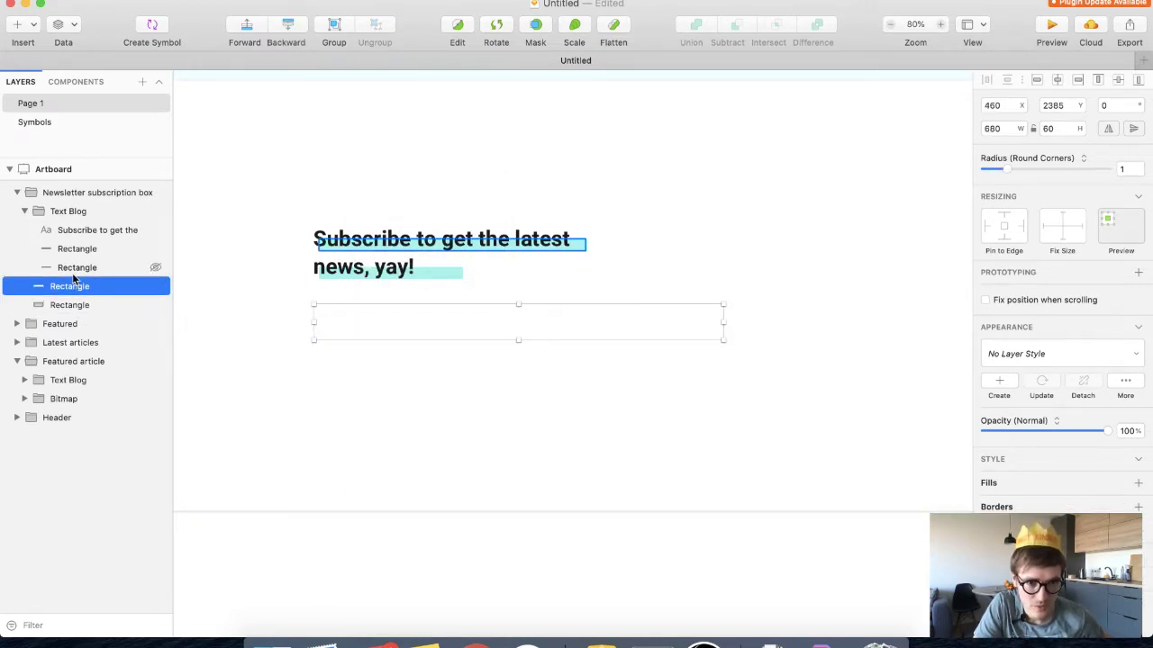
drag(77, 255, 56, 227)
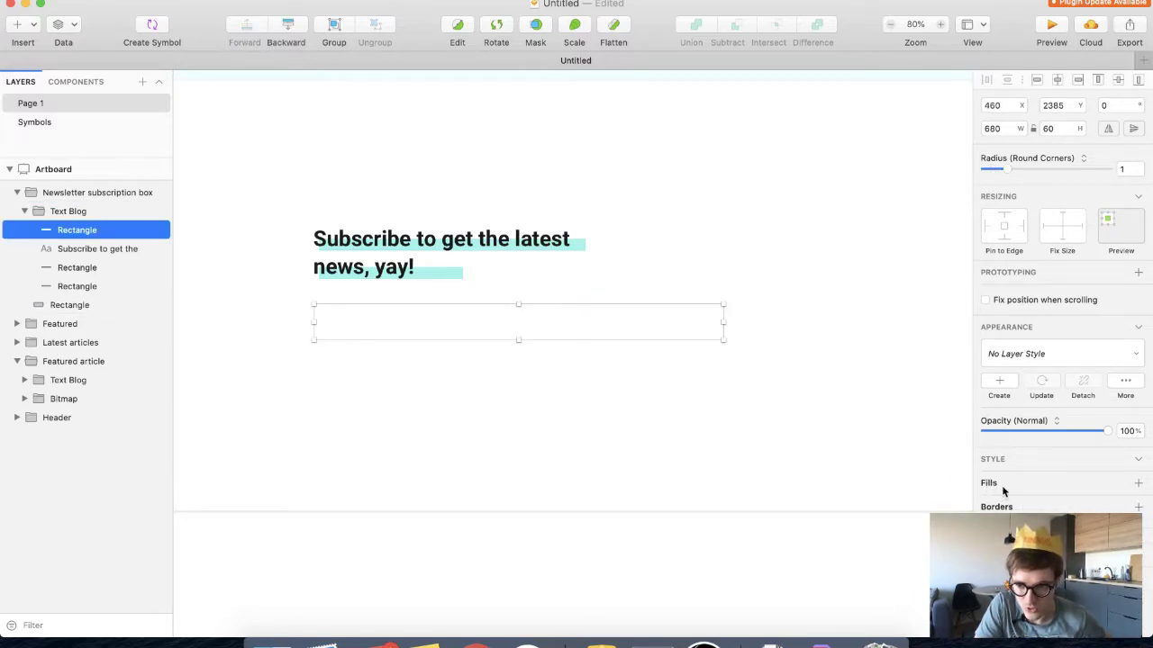
Add a light grey #E5E5E5 fill to the email field rectangle
click(1136, 484)
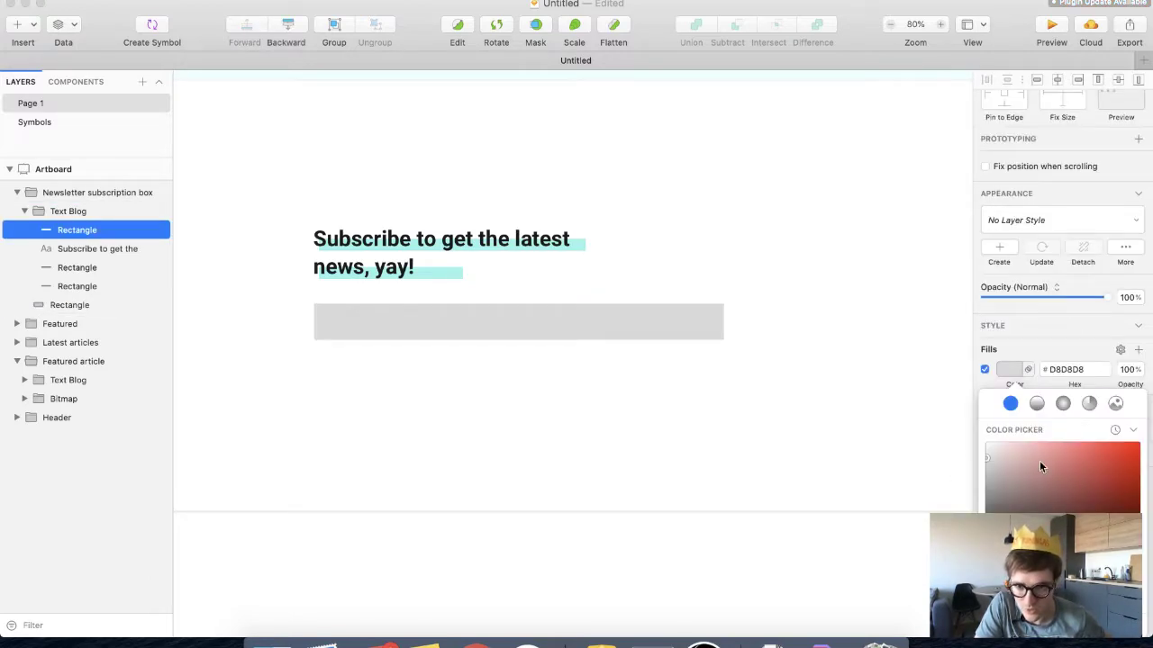
drag(1041, 463, 970, 453)
click(964, 455)
scroll(997, 507, down, 1)
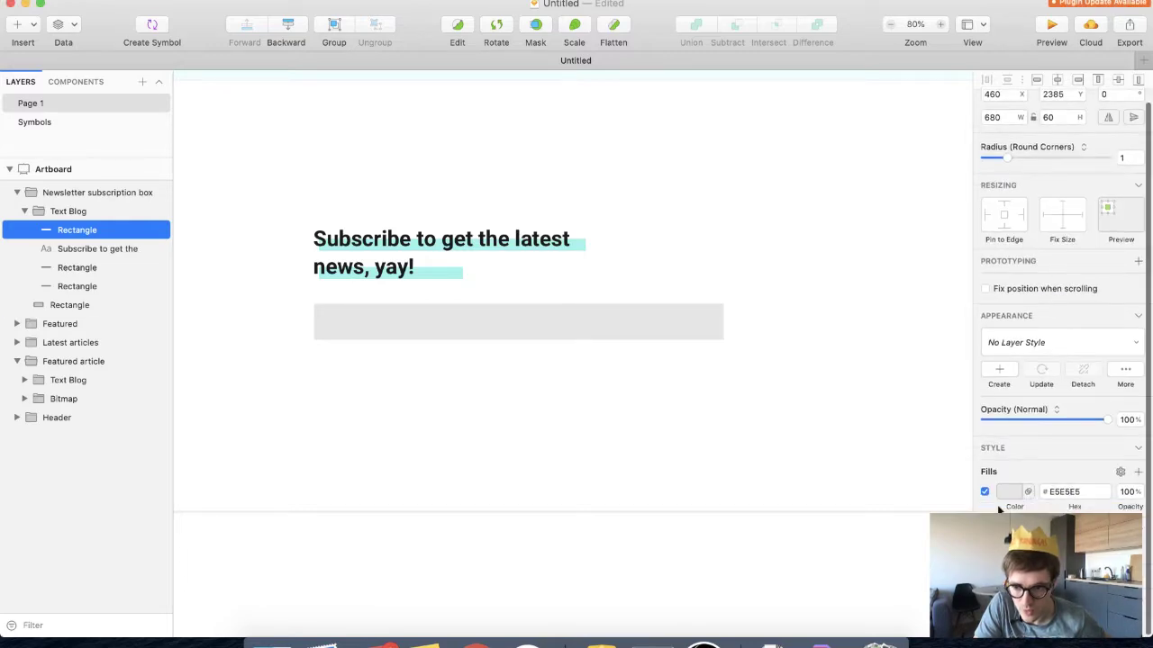
Turn off the email field's fill and give it a 1 px light grey border
click(984, 491)
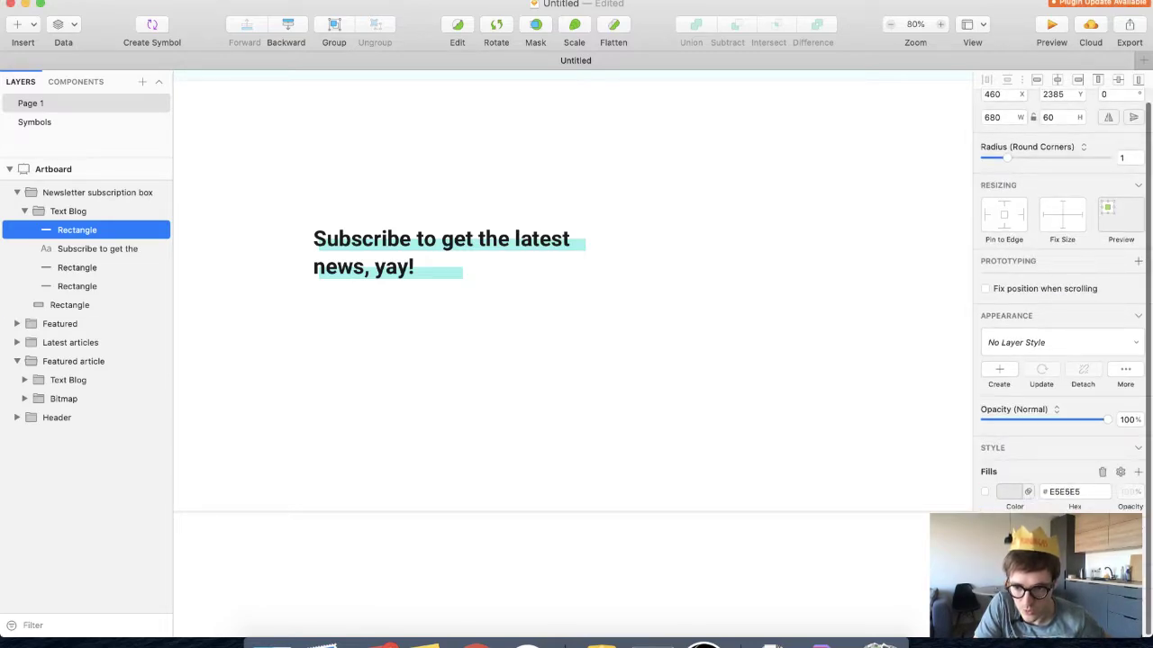
click(1138, 529)
mouse_move(1025, 494)
mouse_down()
mouse_move(960, 472)
mouse_move(954, 447)
mouse_move(954, 462)
mouse_up()
click(868, 424)
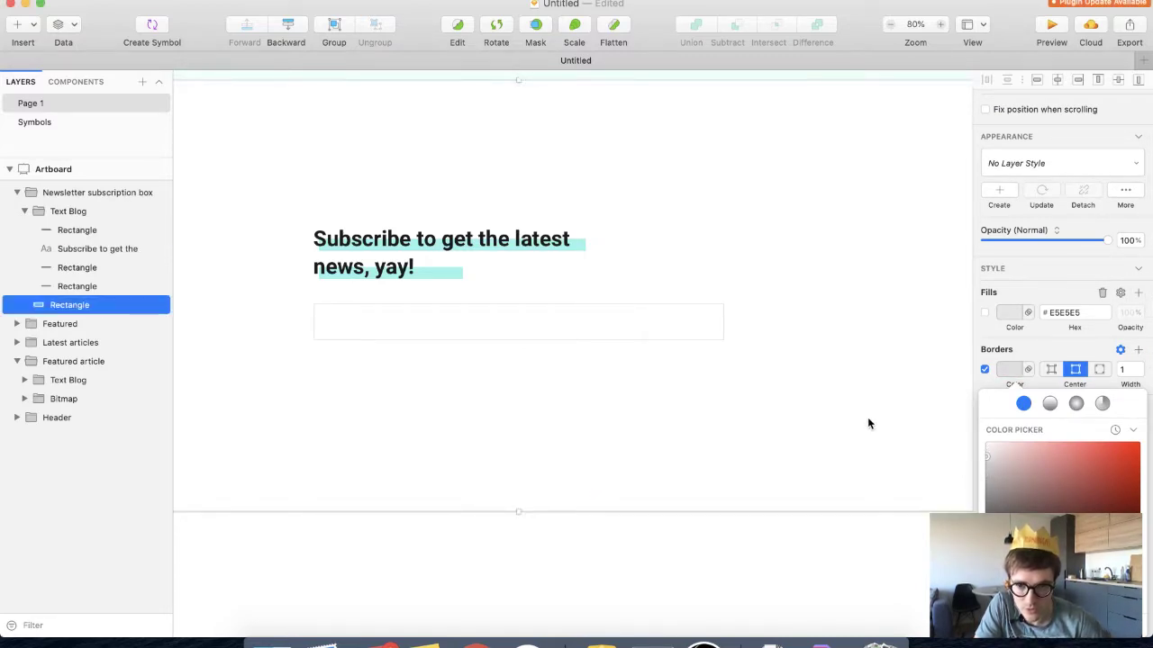
Copy the style of the first featured article card's background and paste it onto the newsletter email field
scroll(868, 426, up, 15)
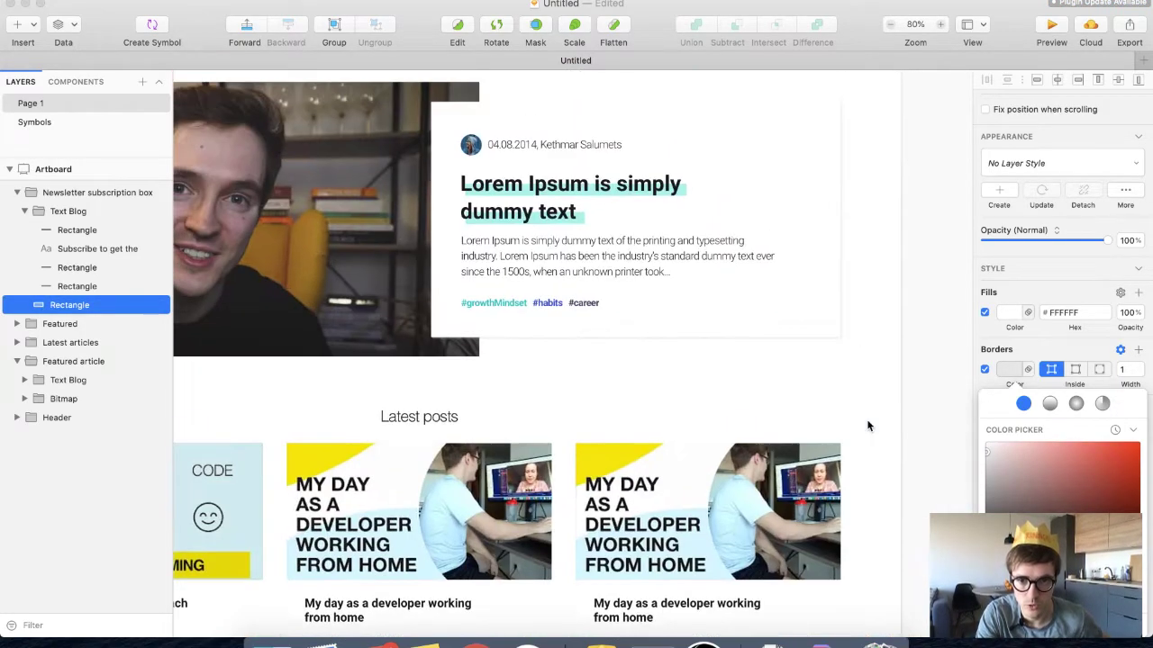
scroll(867, 425, down, 6)
scroll(867, 425, down, 5)
click(439, 461)
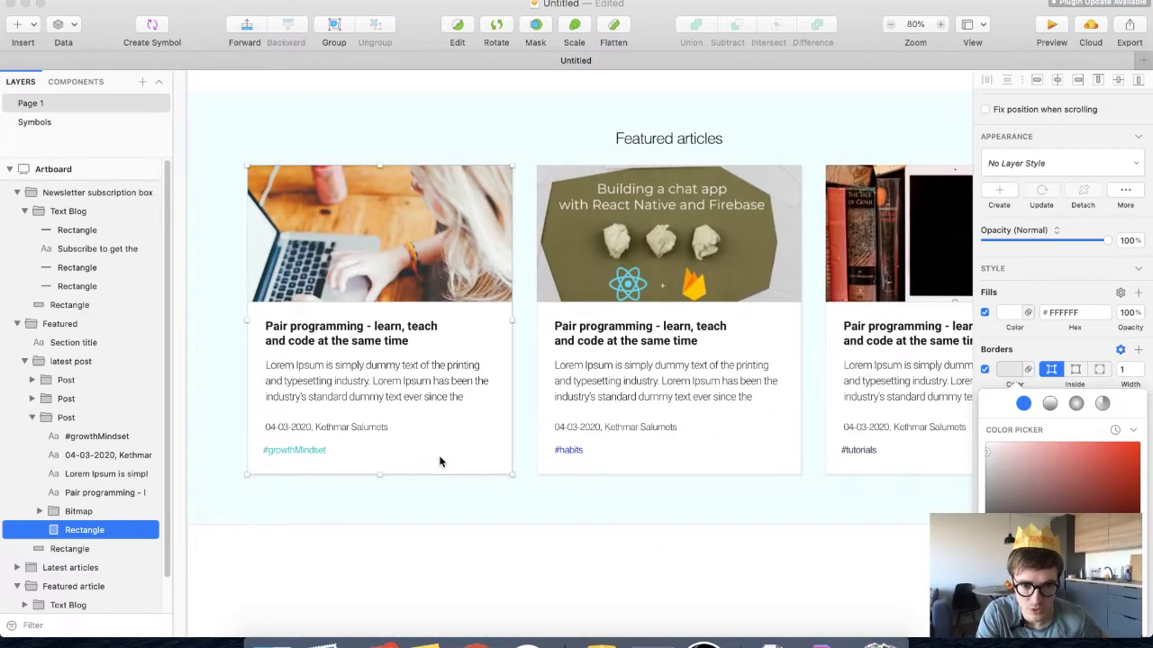
right_click(463, 473)
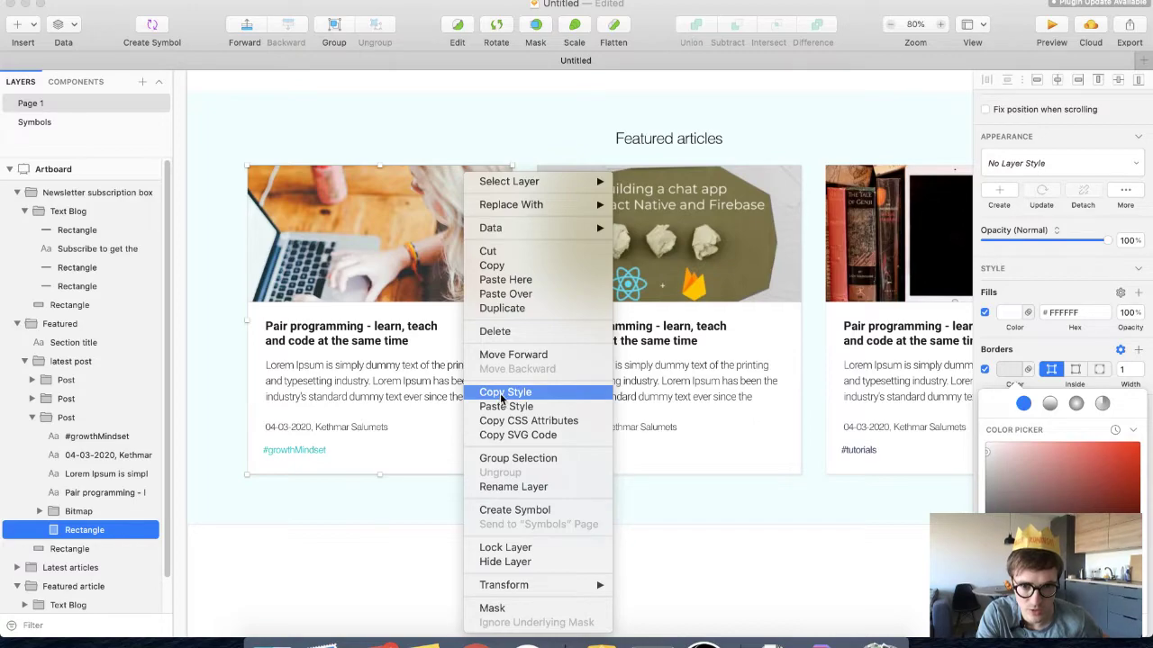
click(503, 394)
scroll(615, 438, down, 6)
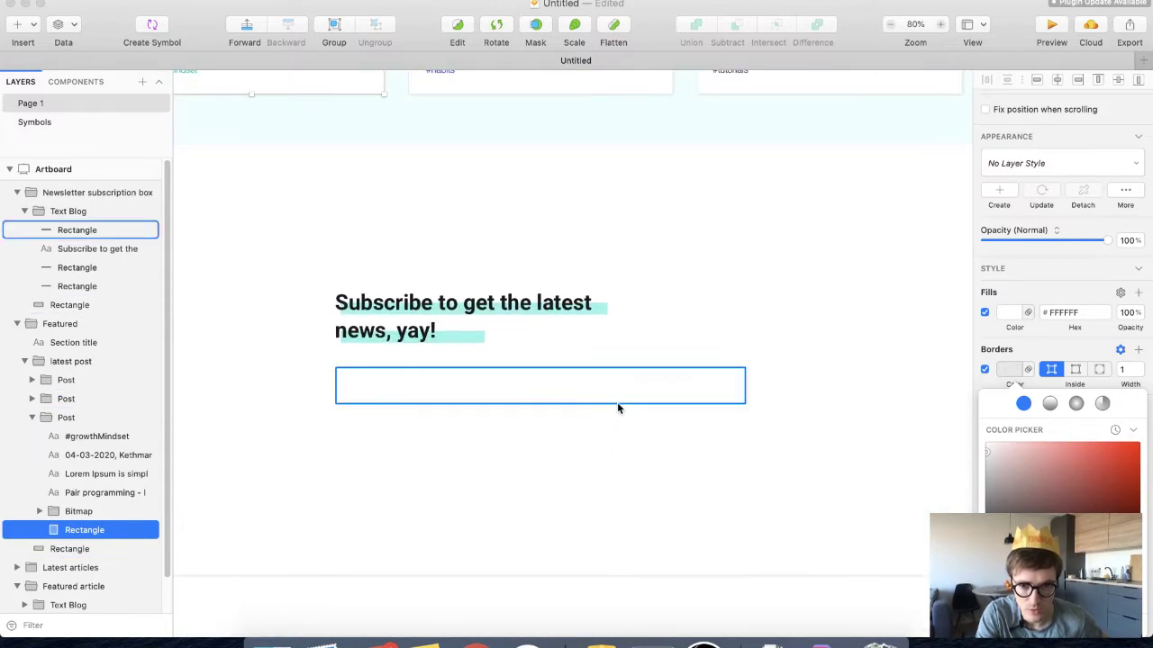
click(618, 405)
right_click(617, 405)
click(667, 407)
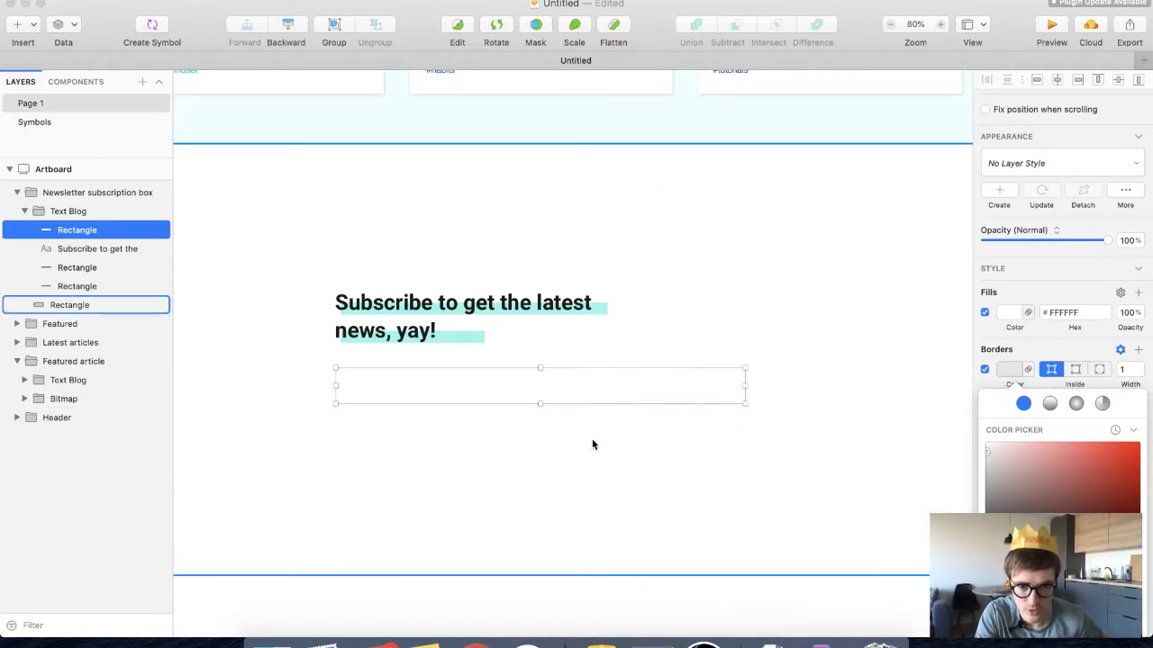
click(592, 444)
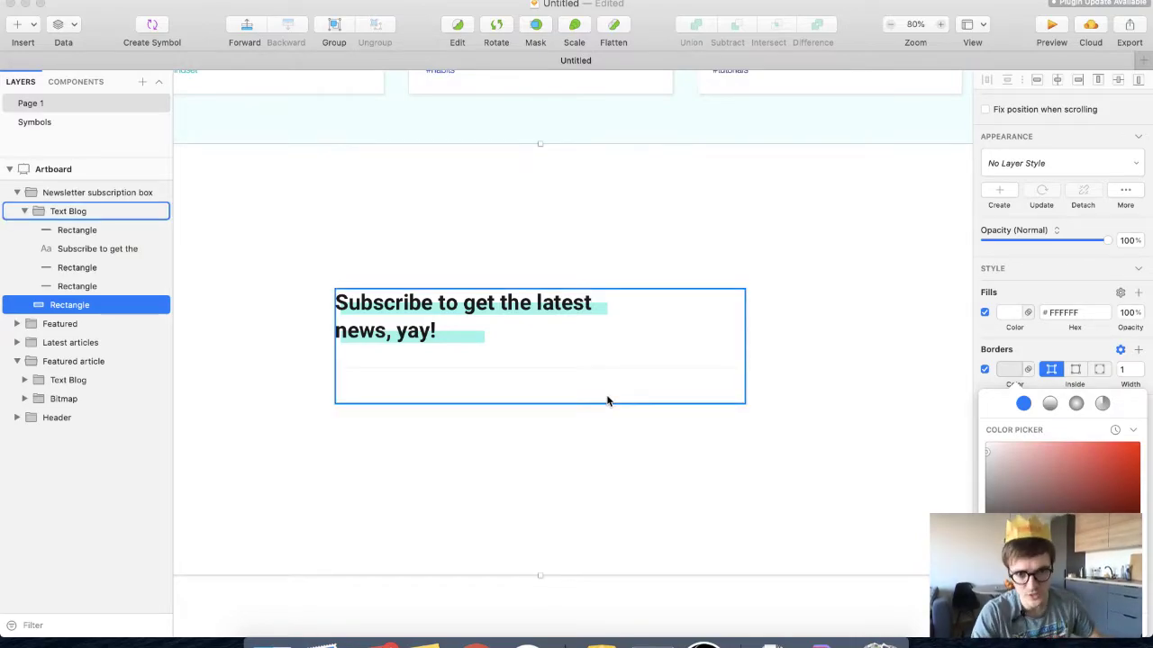
Review the header, featured article, latest posts and featured articles sections to compare their styling with the newsletter box
scroll(606, 401, up, 10)
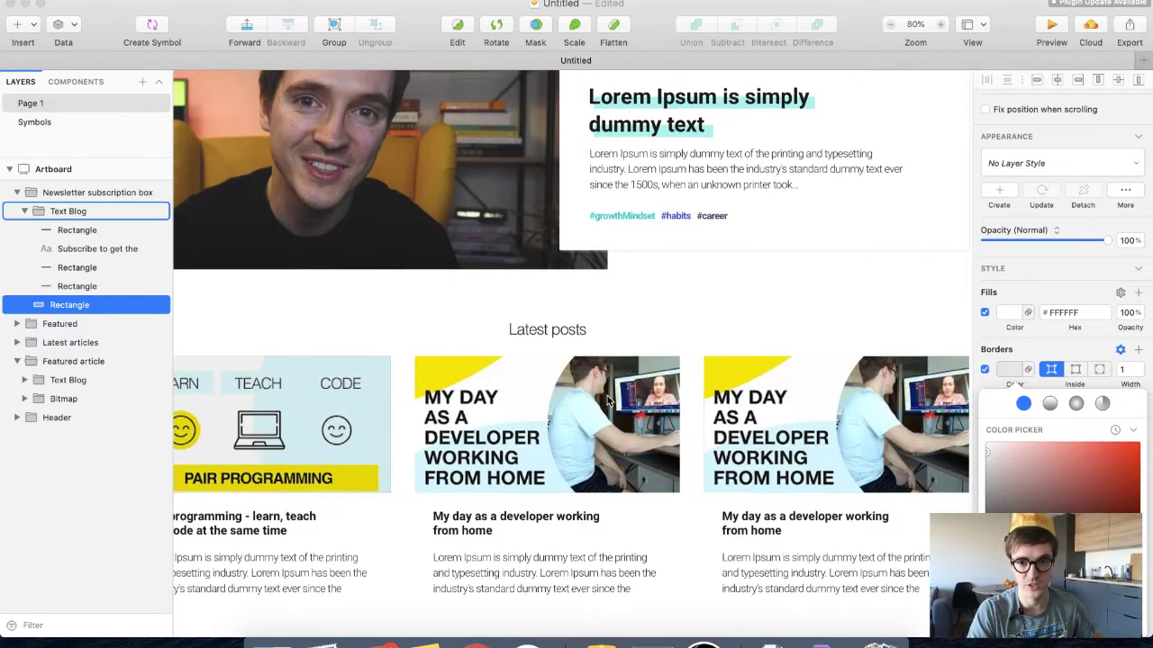
scroll(608, 401, up, 2)
scroll(608, 402, up, 7)
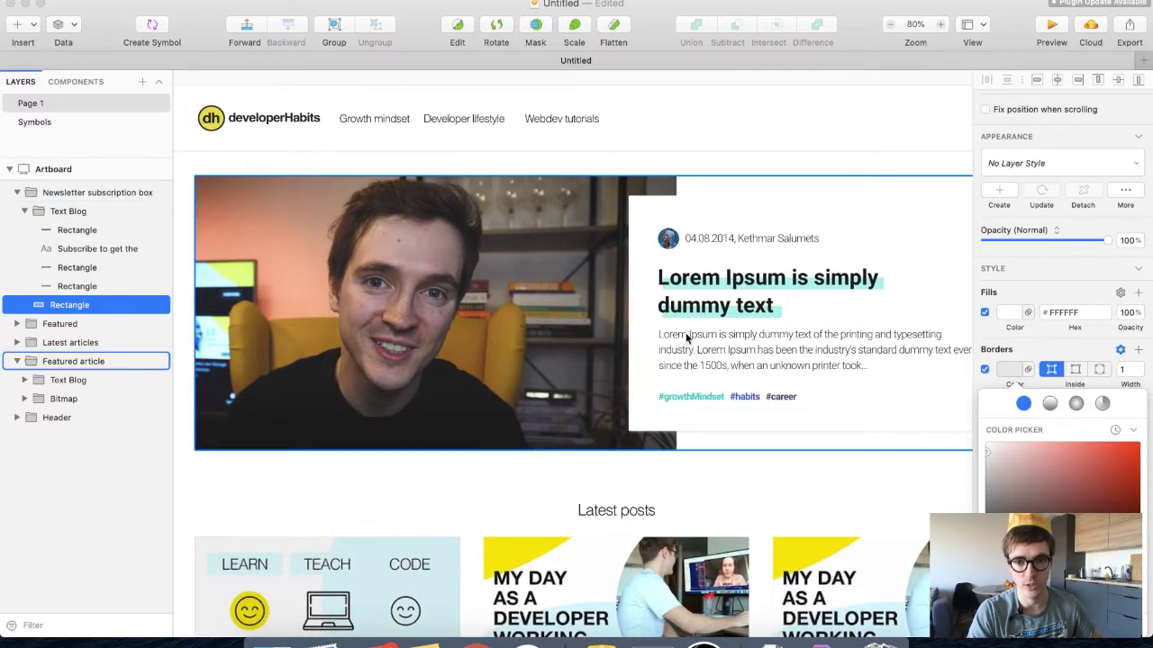
click(703, 393)
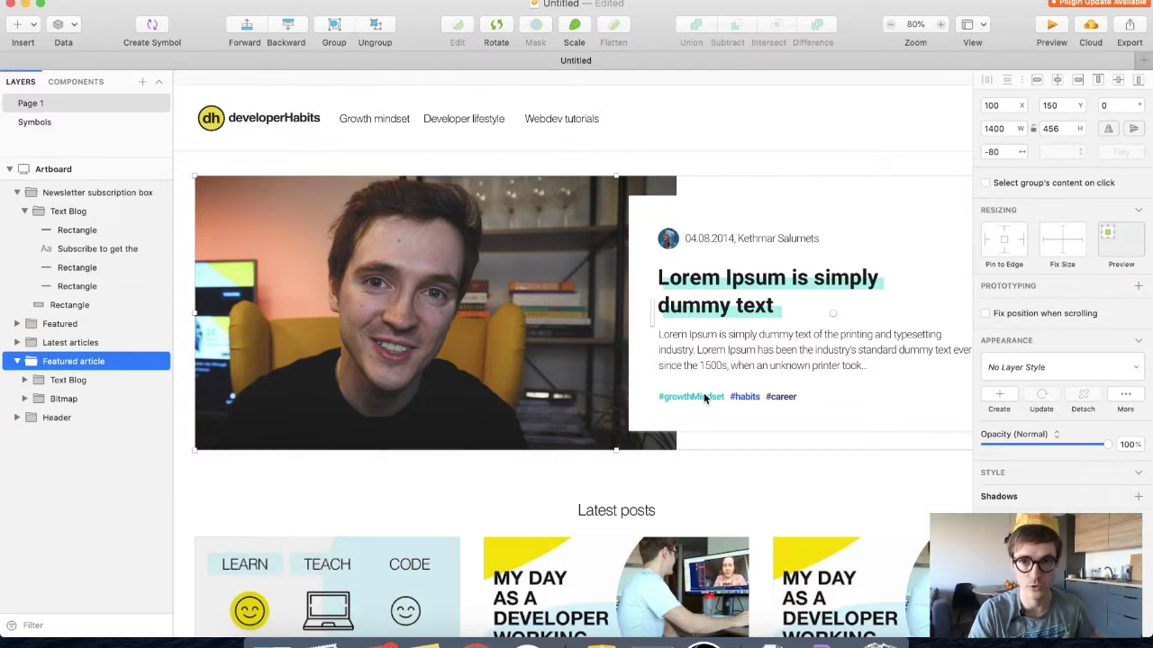
scroll(704, 393, down, 10)
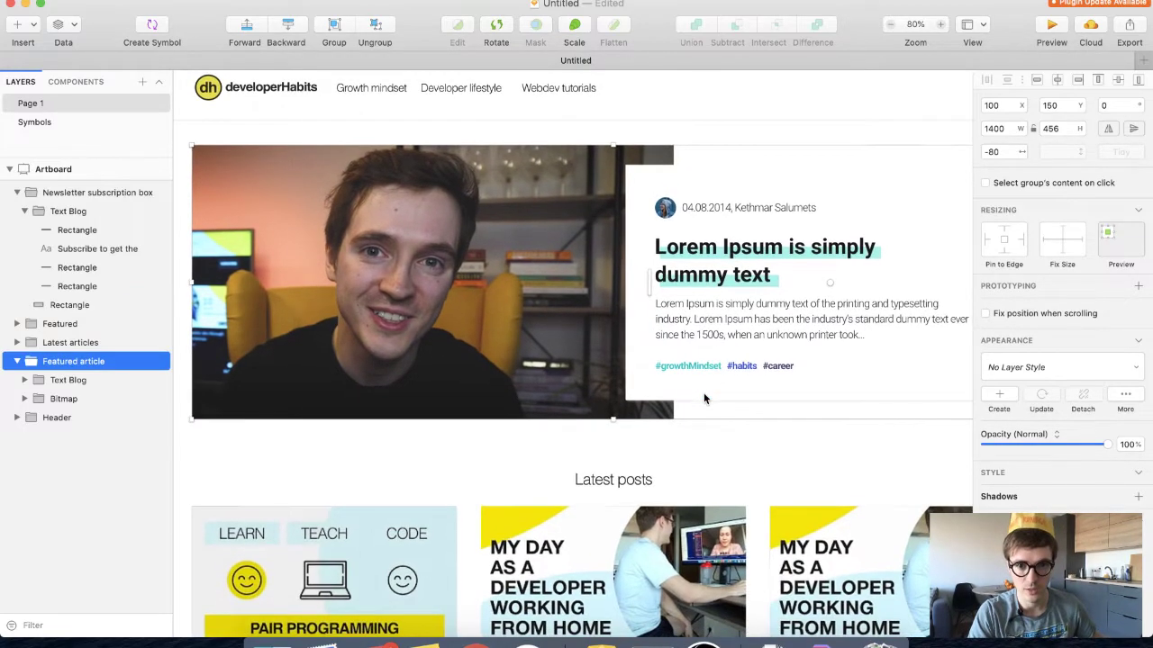
scroll(704, 393, down, 10)
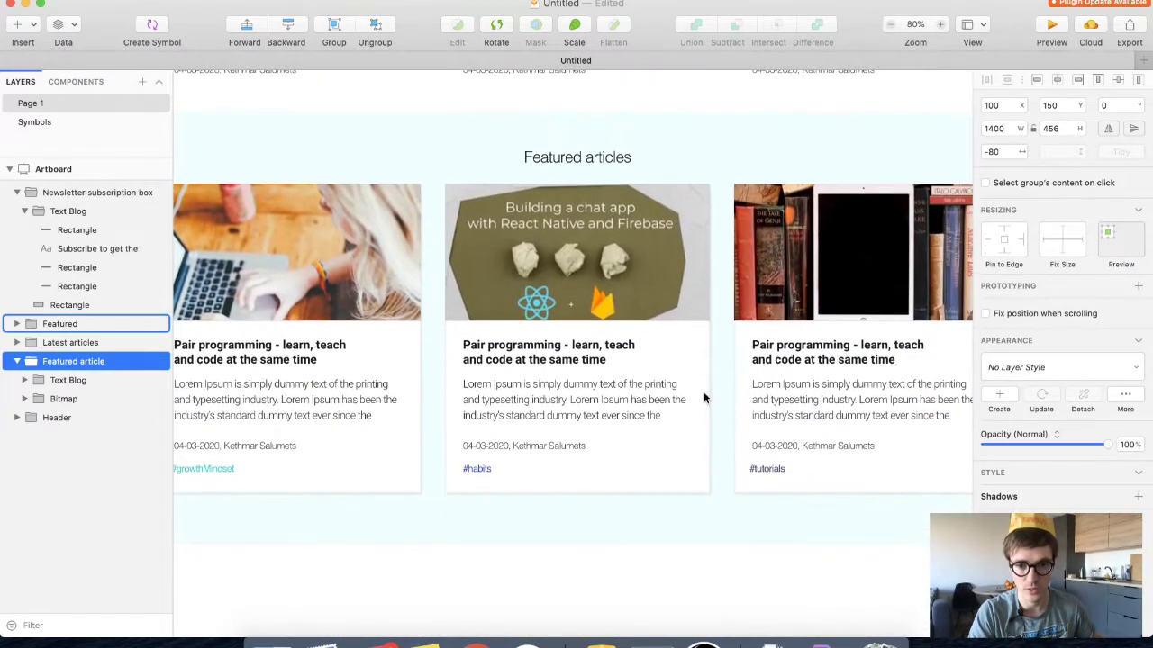
scroll(710, 385, up, 2)
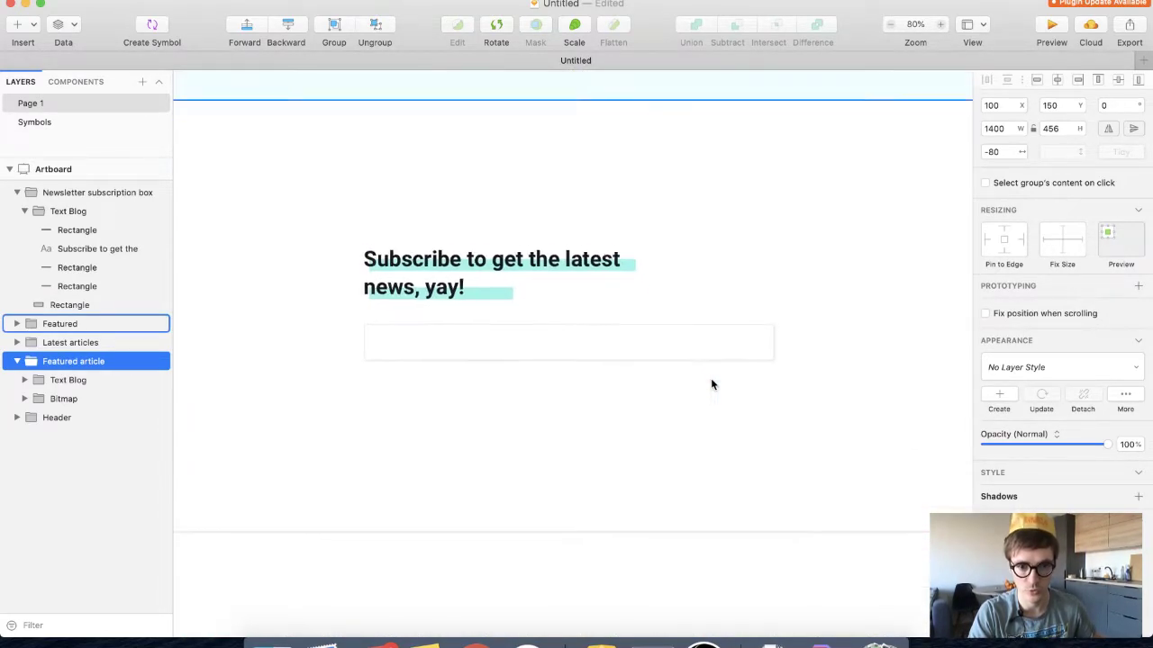
Move the email field up closer to the newsletter heading, to a Y position of 2371, keeping X at 460
click(645, 342)
drag(575, 356, 573, 334)
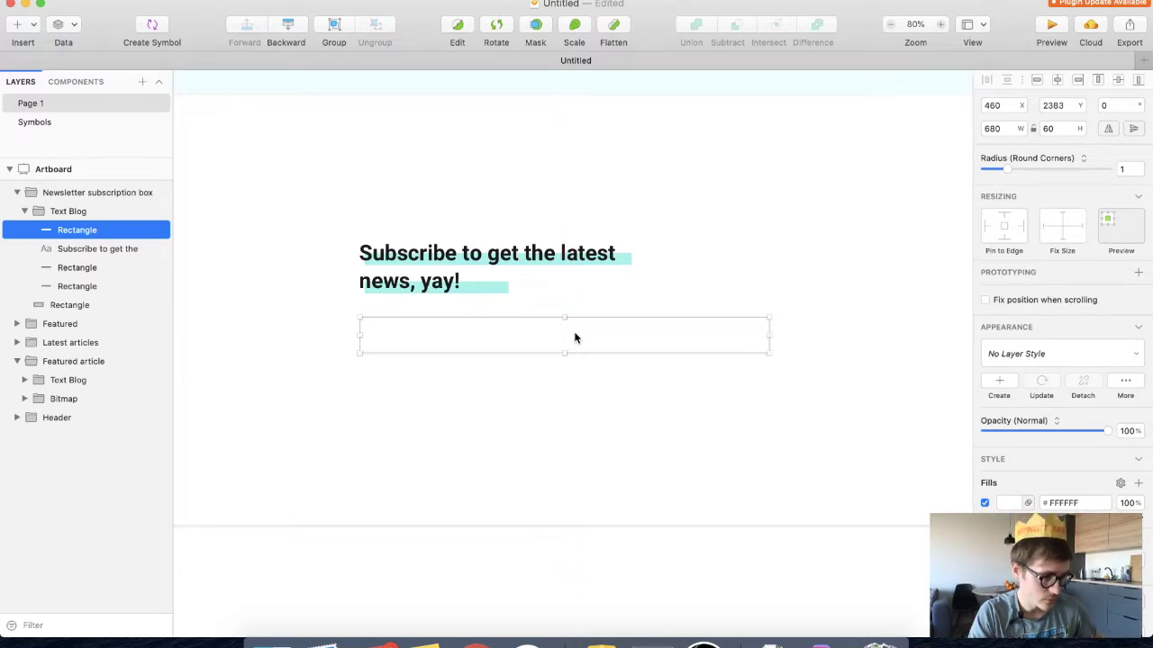
click(515, 397)
click(505, 339)
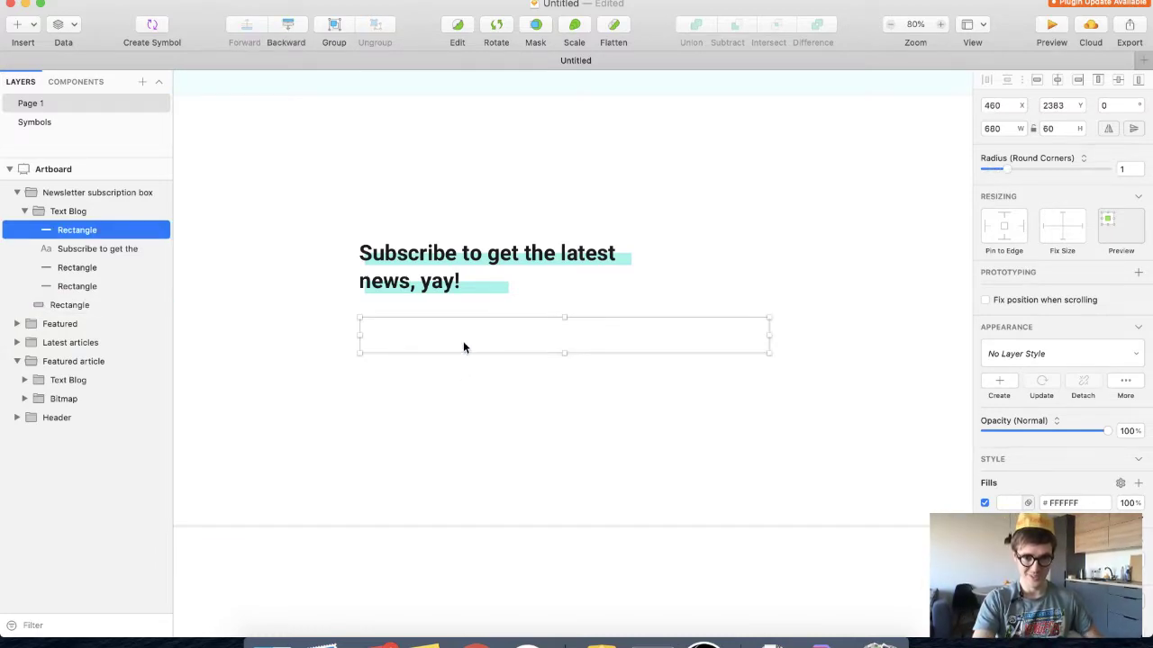
drag(464, 345, 462, 343)
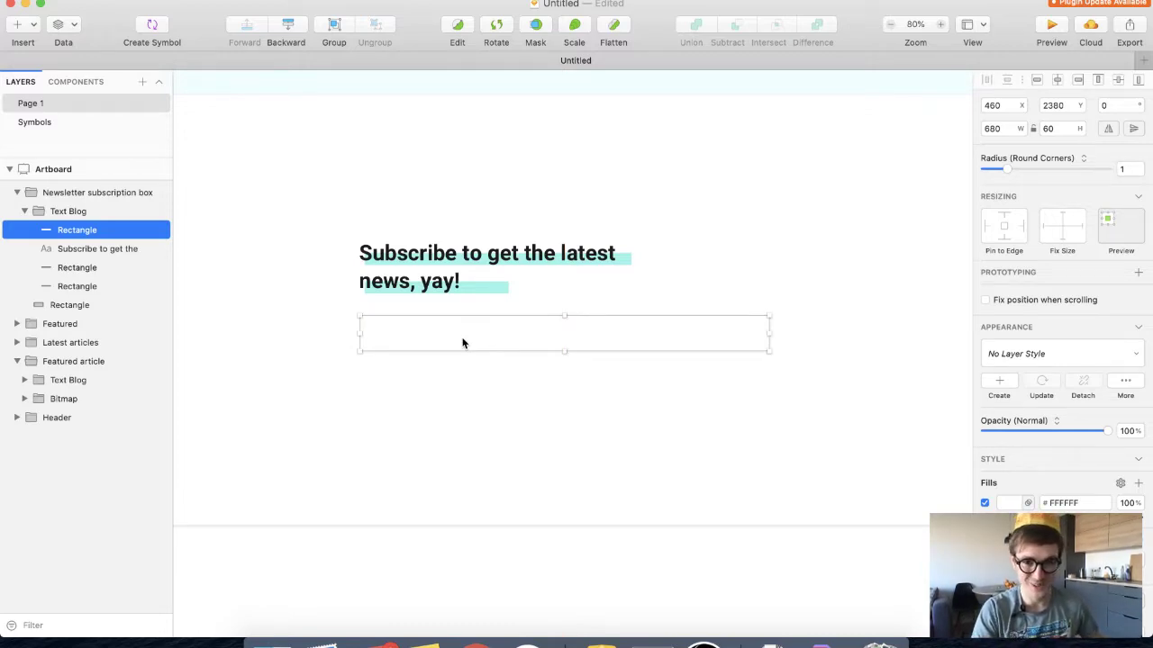
drag(463, 343, 463, 339)
click(492, 387)
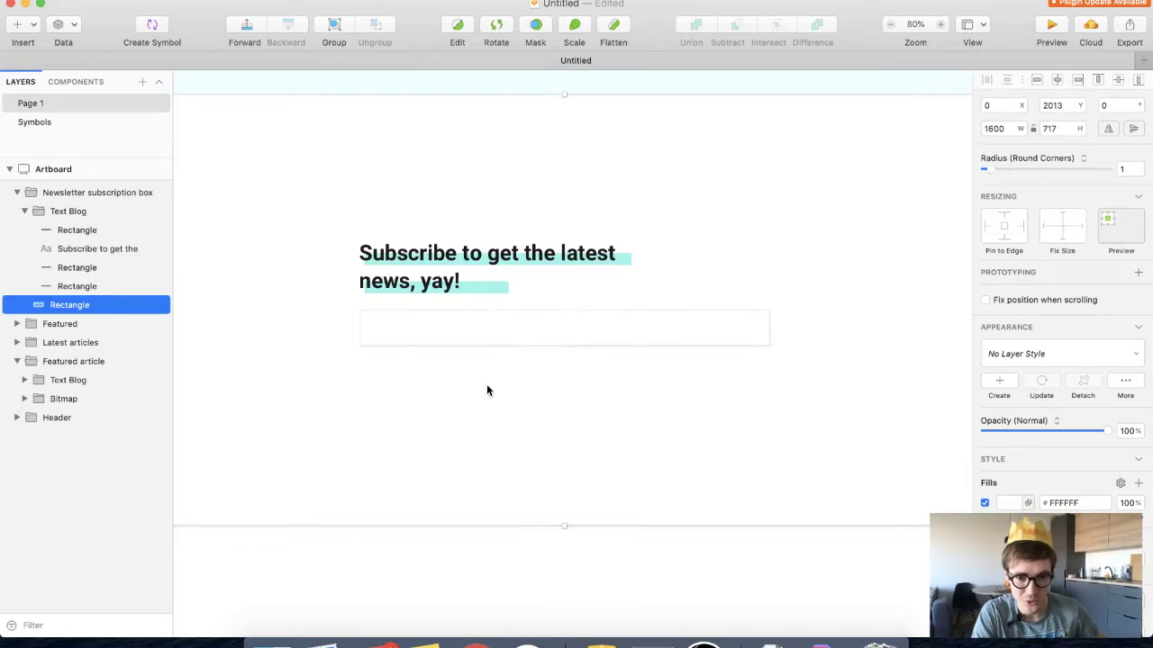
click(419, 339)
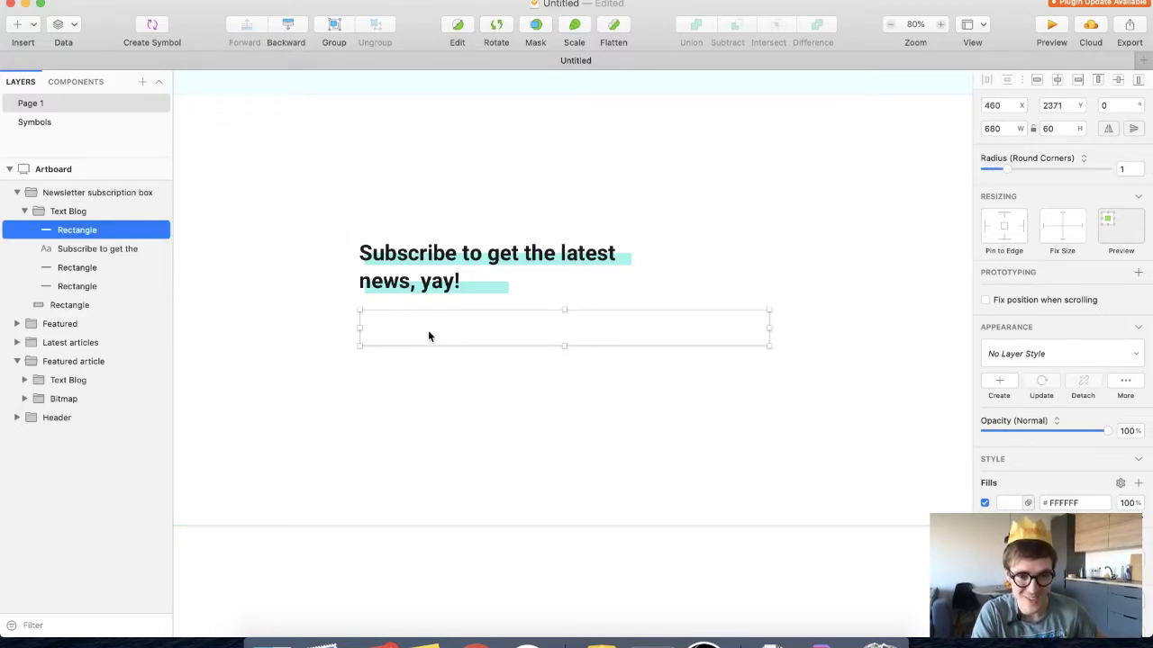
click(435, 392)
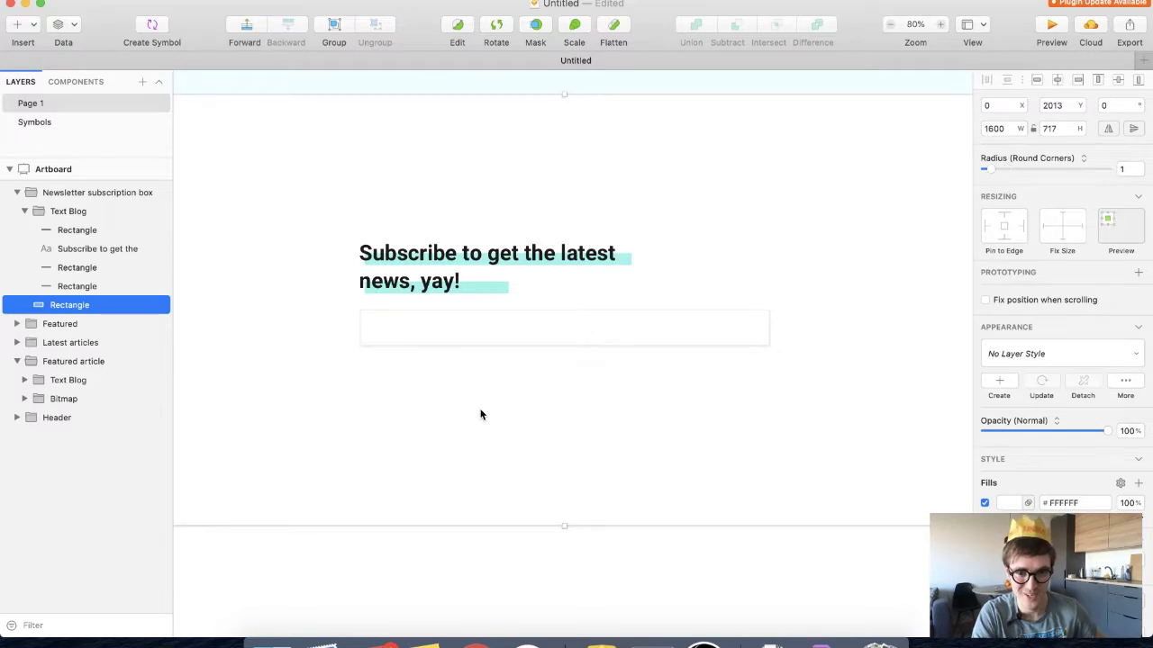
Switch to the browser to consult Pipedrive's sign-up form with its email field and button as a reference
scroll(480, 415, down, 1)
scroll(480, 415, up, 1)
key(super+Tab)
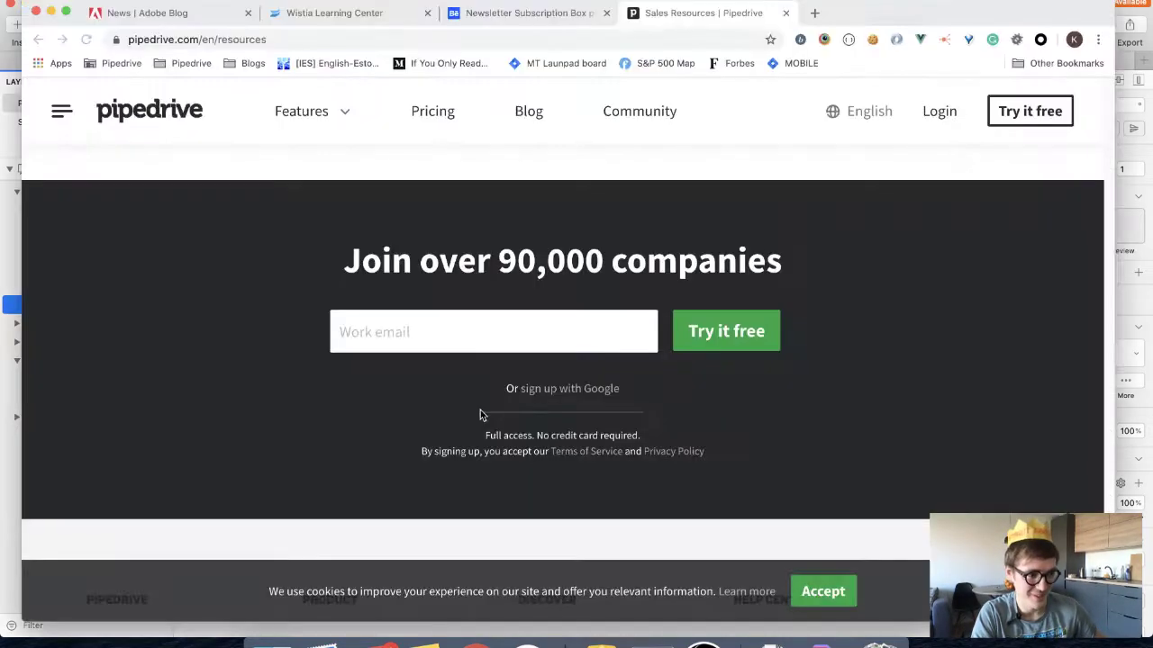
Switch back to the Sketch design and try narrowing the newsletter email field, undoing the resize
key(super+Tab)
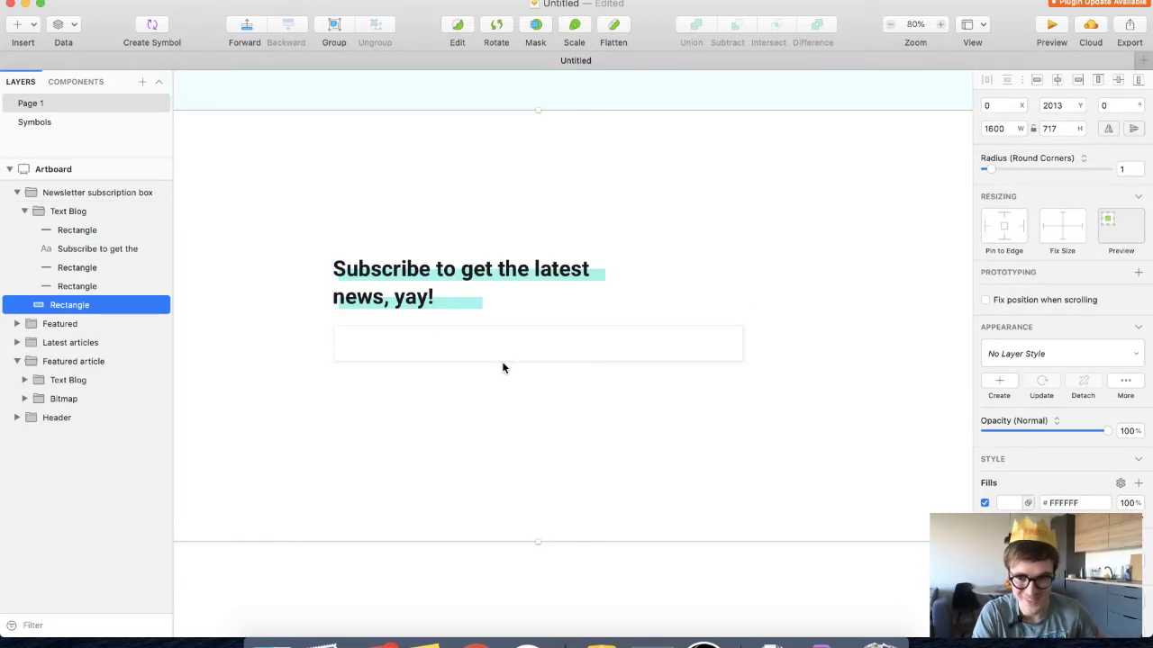
click(660, 357)
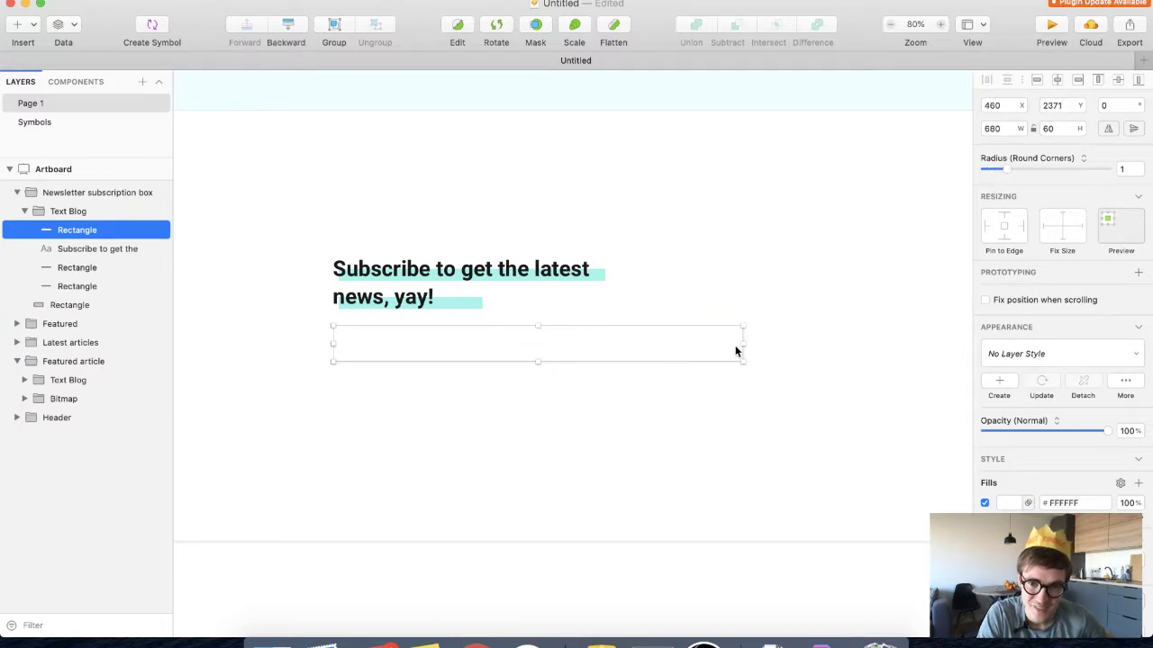
drag(740, 345, 662, 340)
key(super+z)
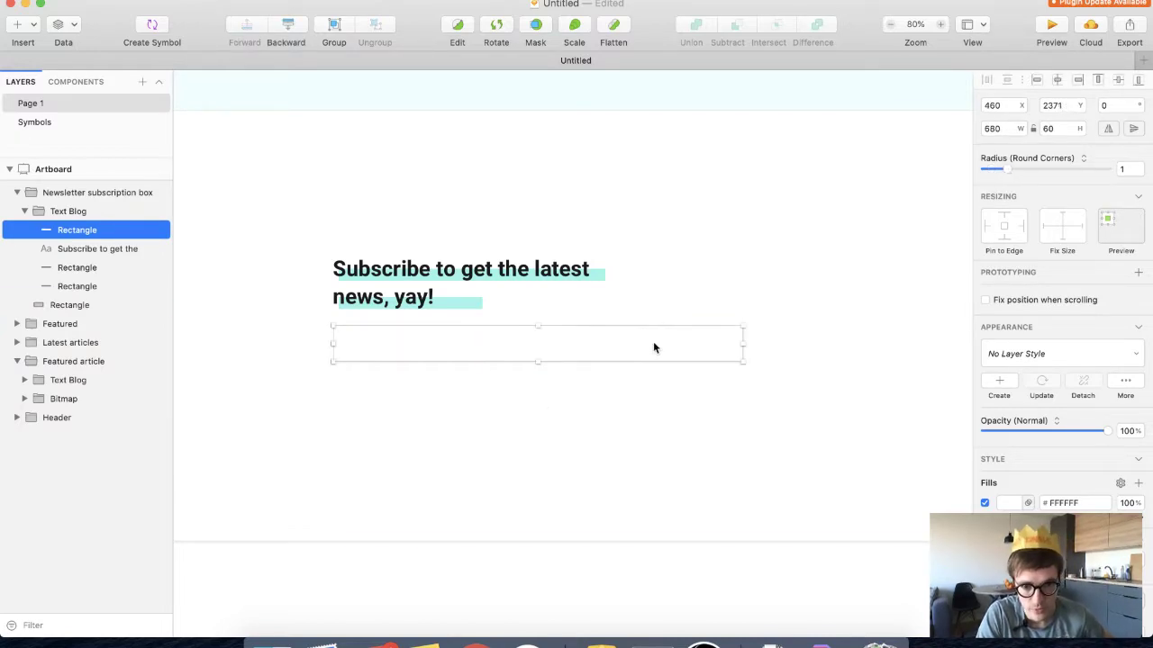
Review the homepage sections from the header down to the newsletter box to compare their styling
click(538, 407)
scroll(538, 407, down, 5)
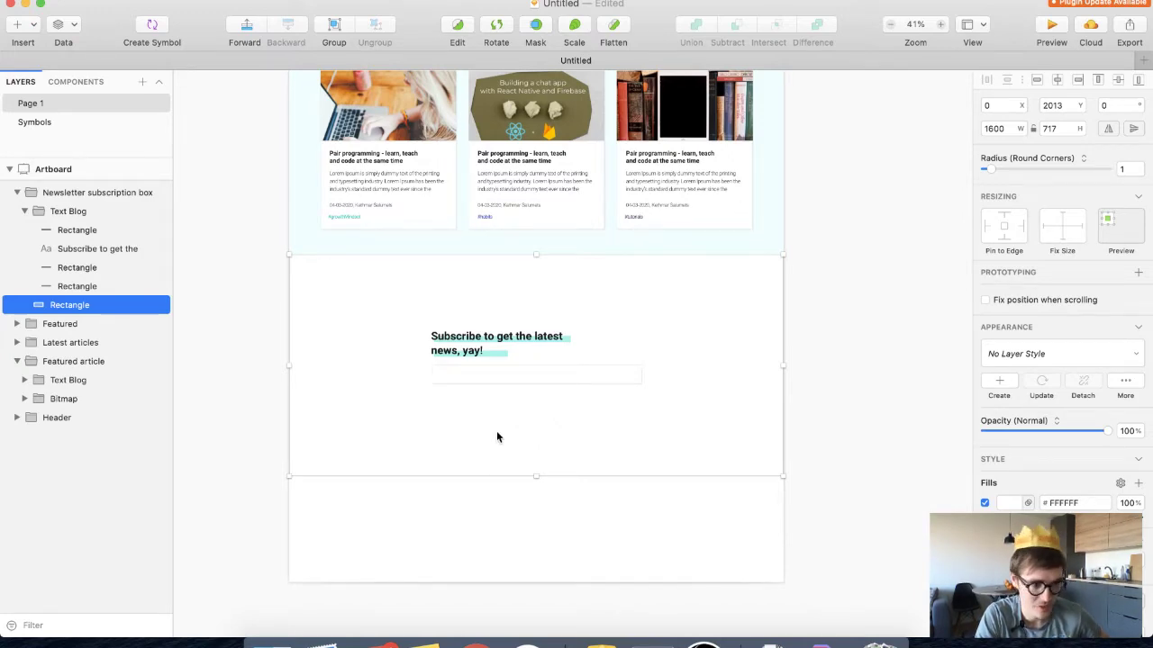
scroll(496, 437, up, 3)
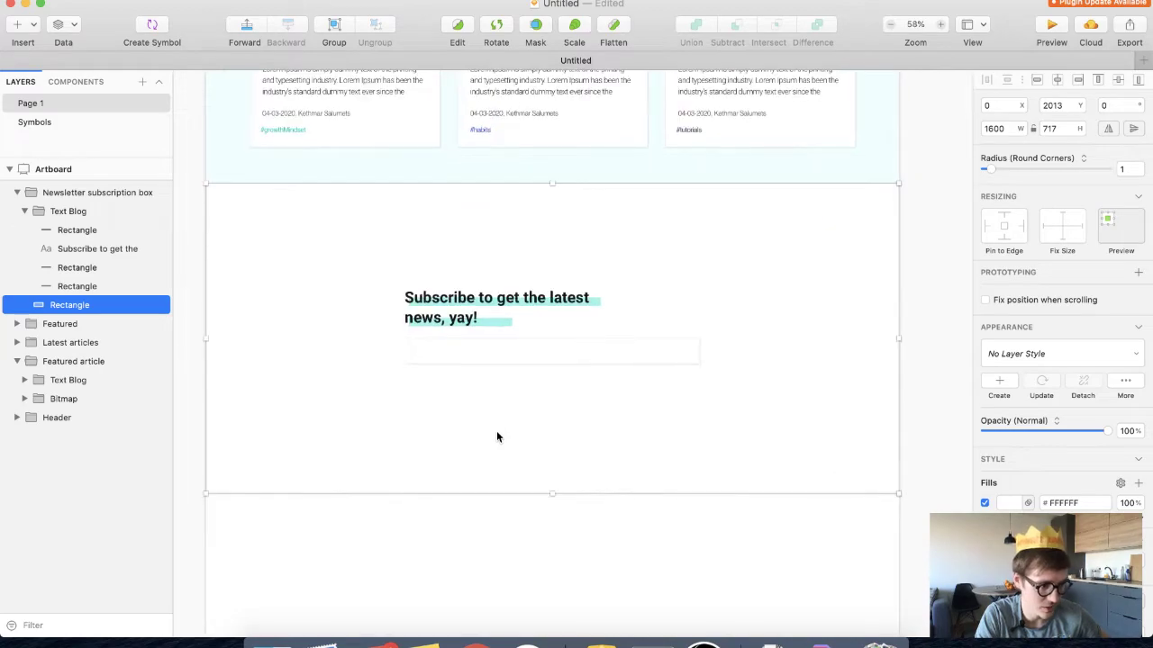
scroll(503, 420, up, 4)
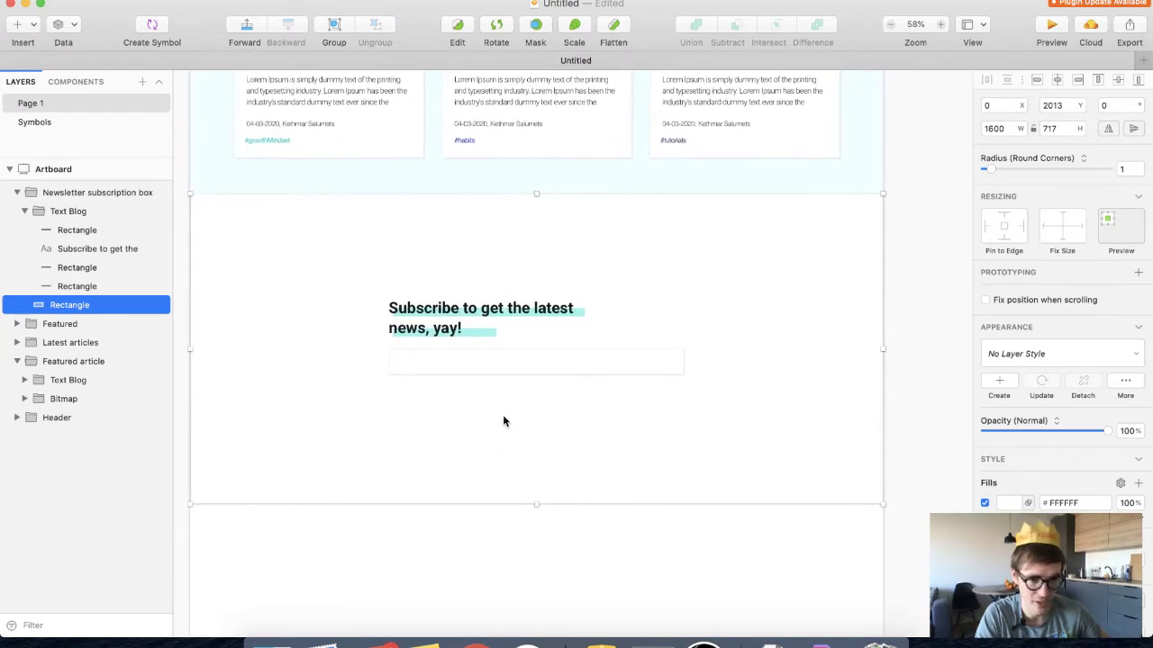
scroll(504, 419, up, 10)
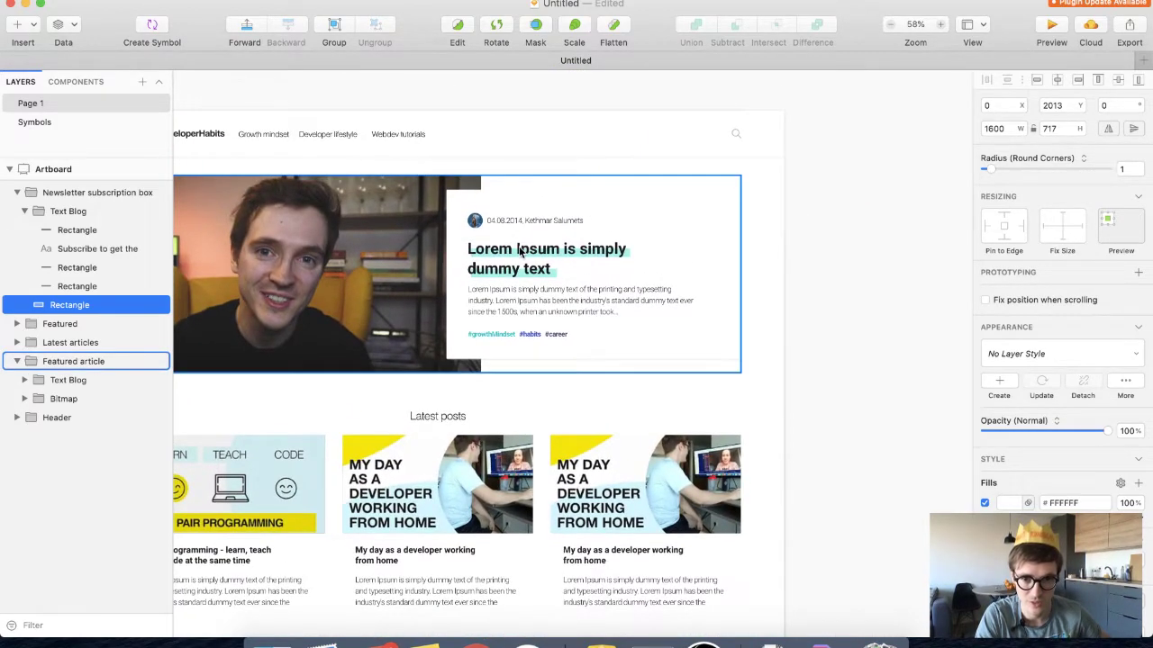
scroll(494, 281, down, 15)
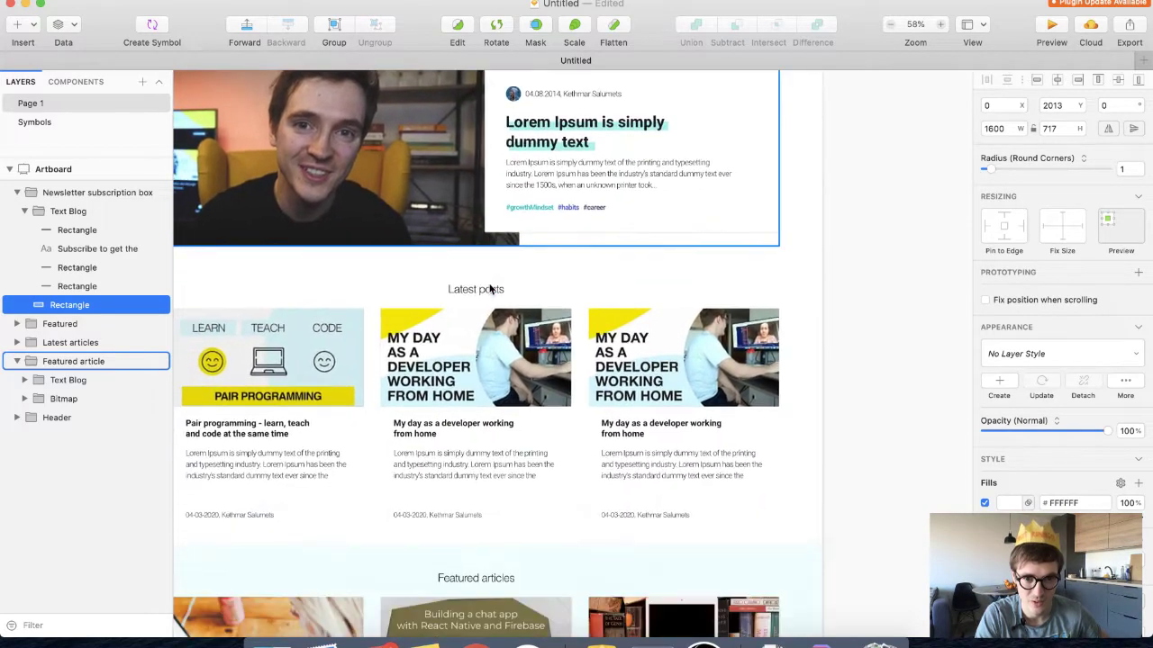
scroll(442, 370, down, 3)
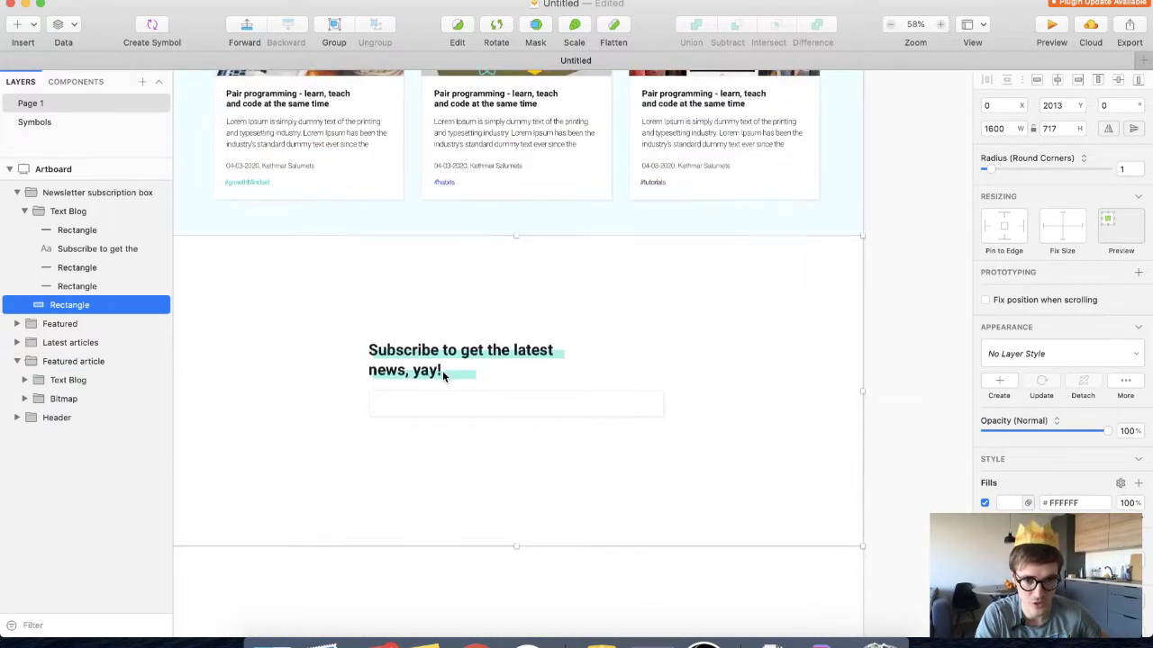
scroll(442, 370, up, 5)
click(398, 420)
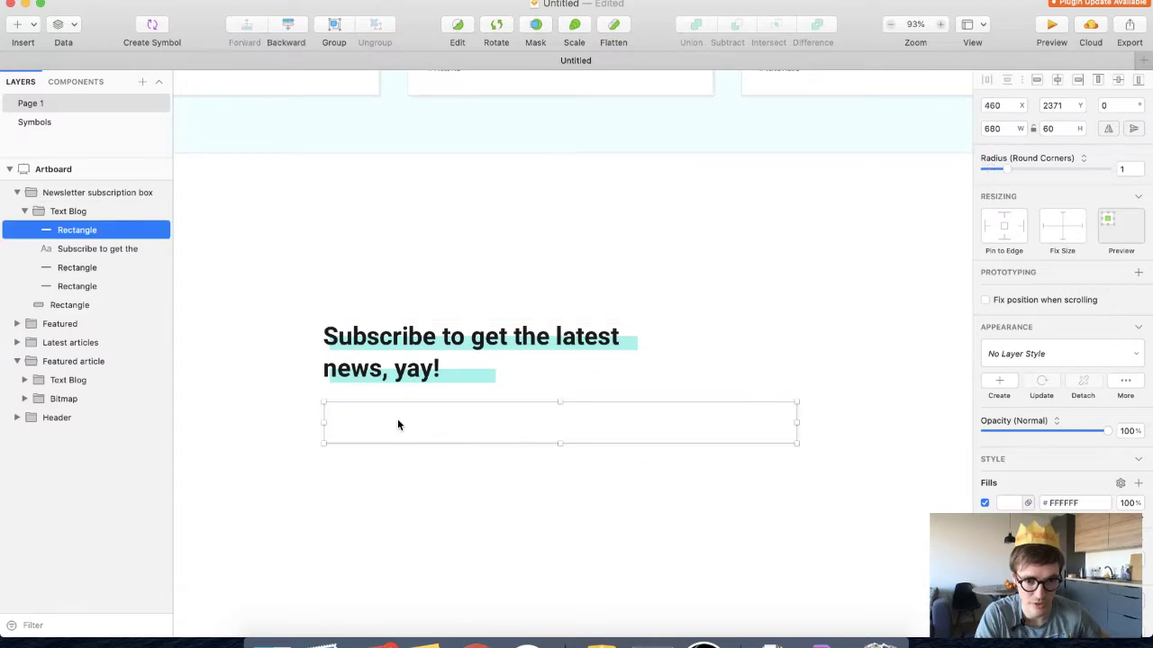
drag(397, 420, 383, 418)
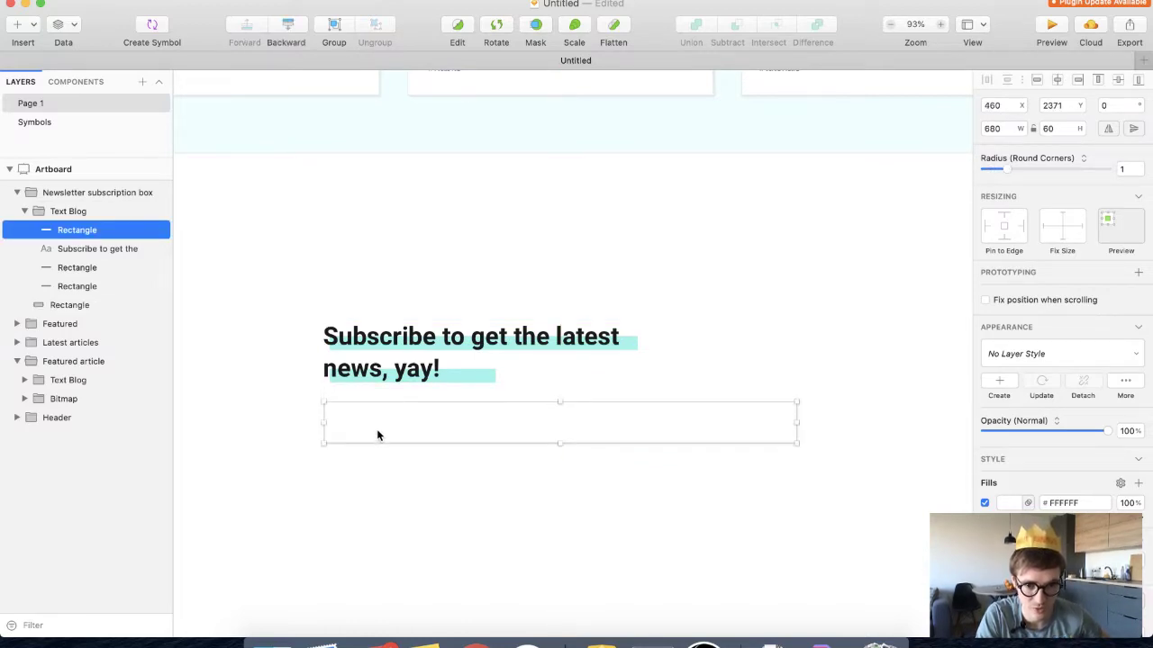
scroll(747, 437, down, 2)
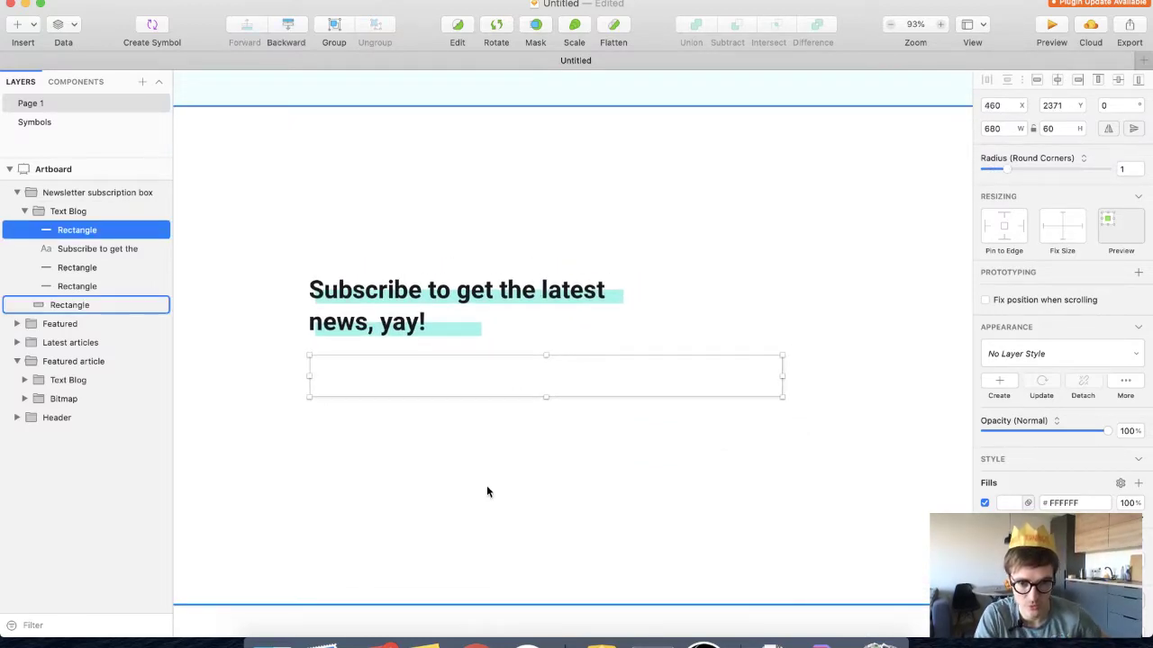
click(339, 446)
key(t)
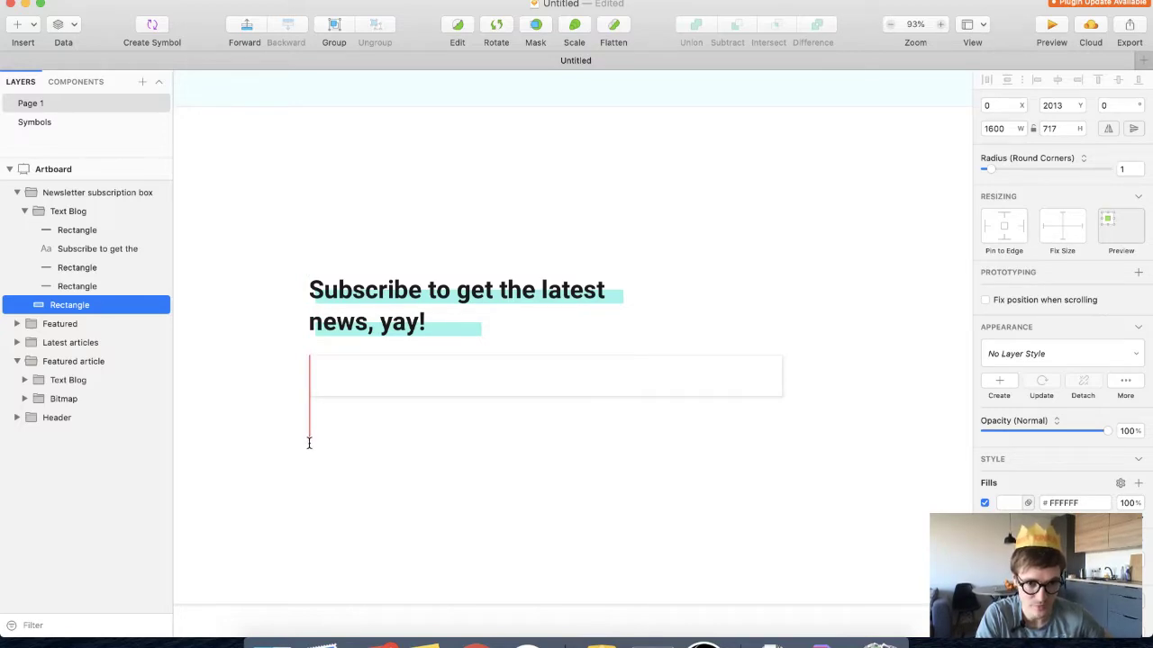
key(Escape)
Try narrowing the email field to 451 wide, matching the heading's highlight, and compare it with Pipedrive's sign-up form
click(334, 387)
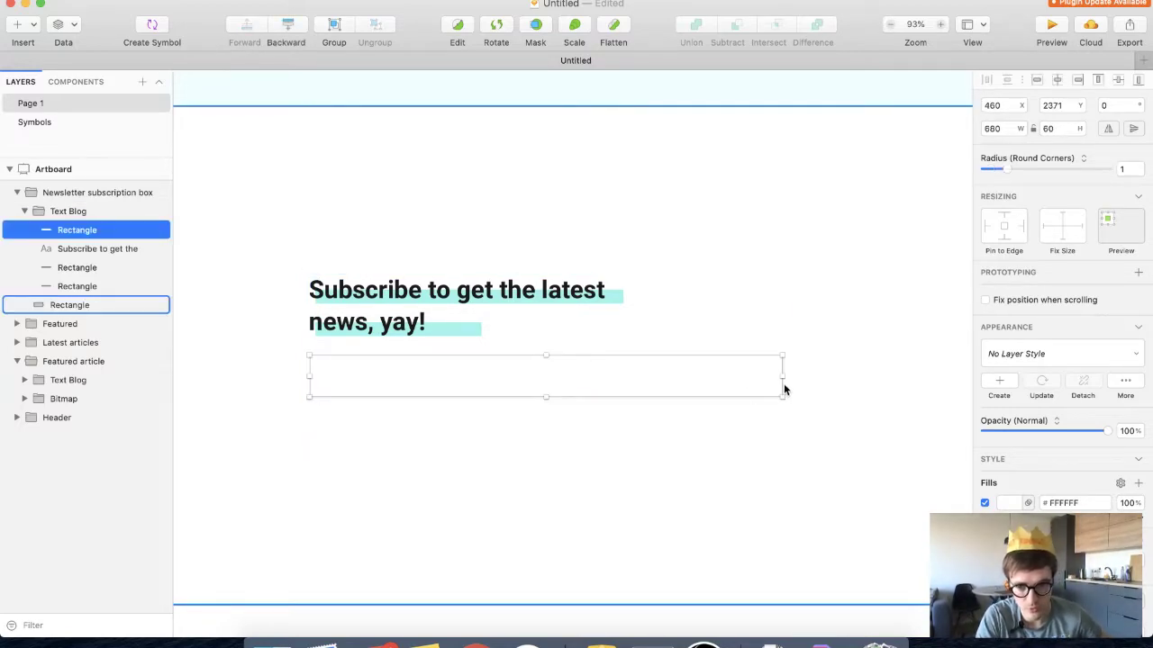
drag(777, 376, 623, 373)
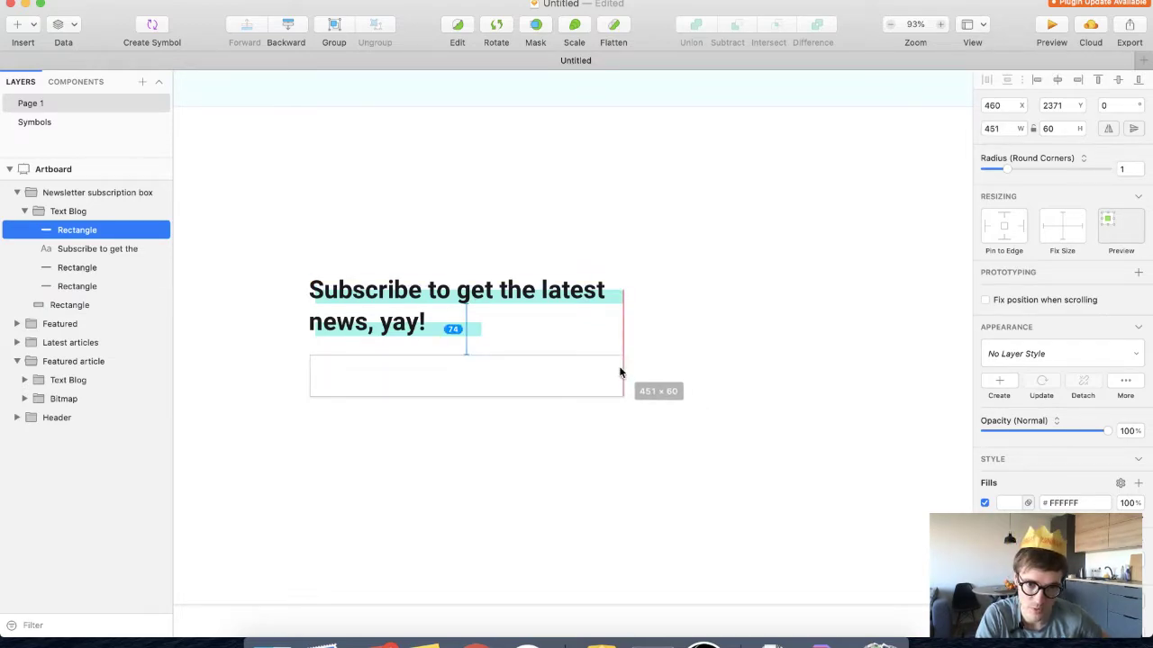
key(super+Tab)
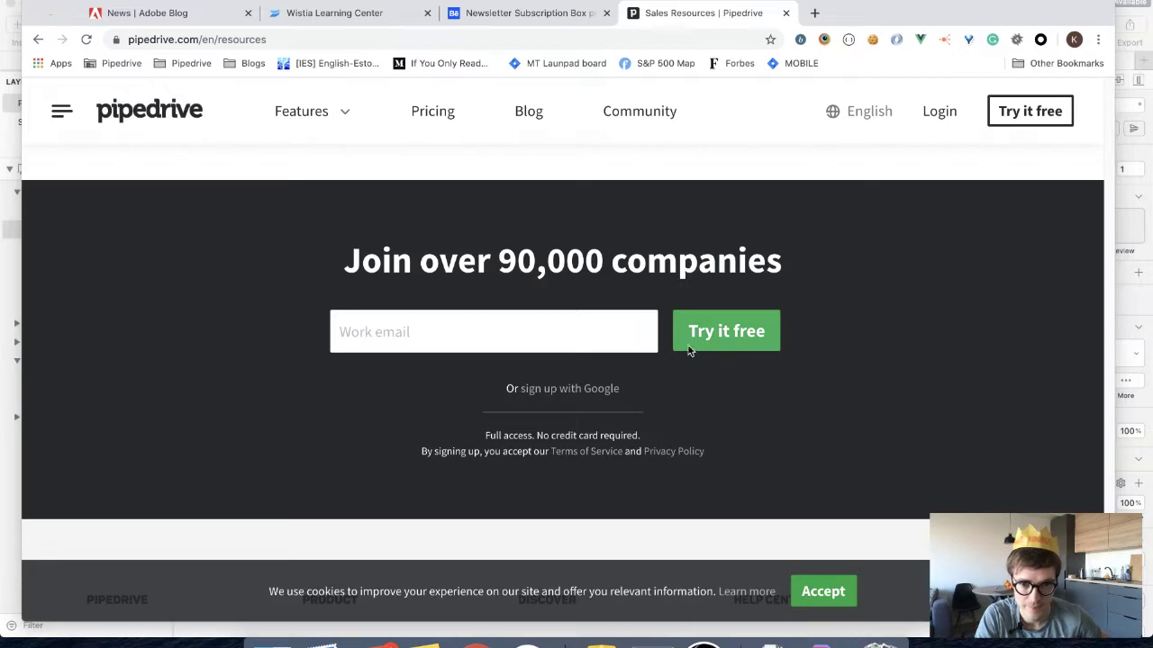
key(super+Tab)
Draw a button rectangle about 182 × 59 below the email field, near its left edge
click(400, 488)
key(t)
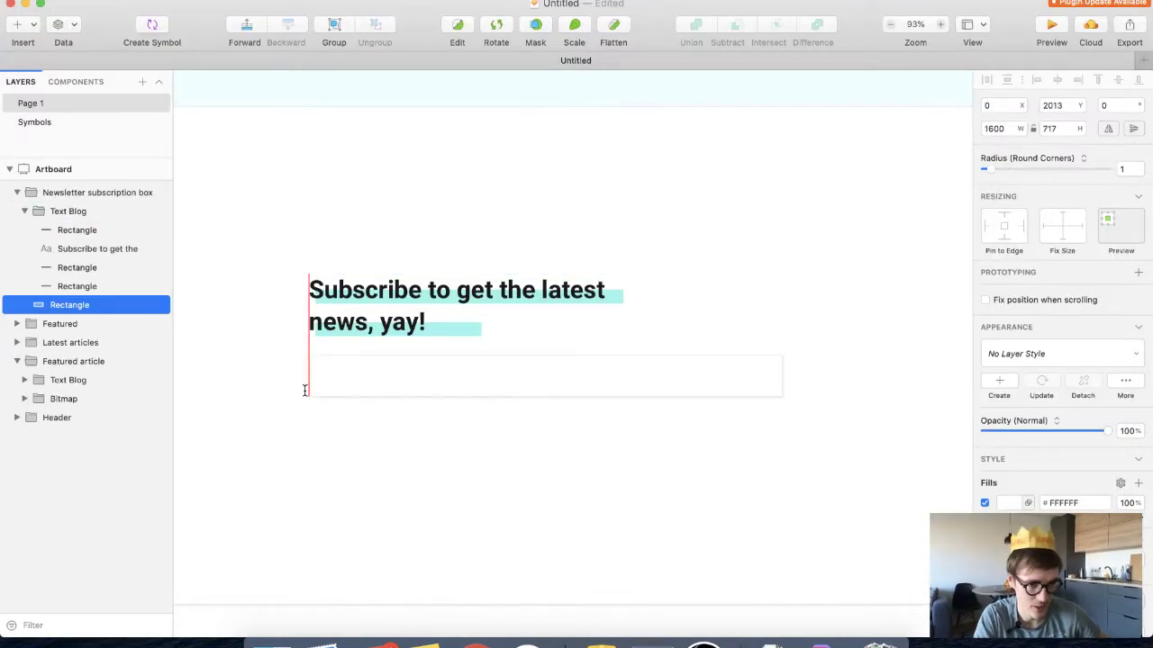
key(o)
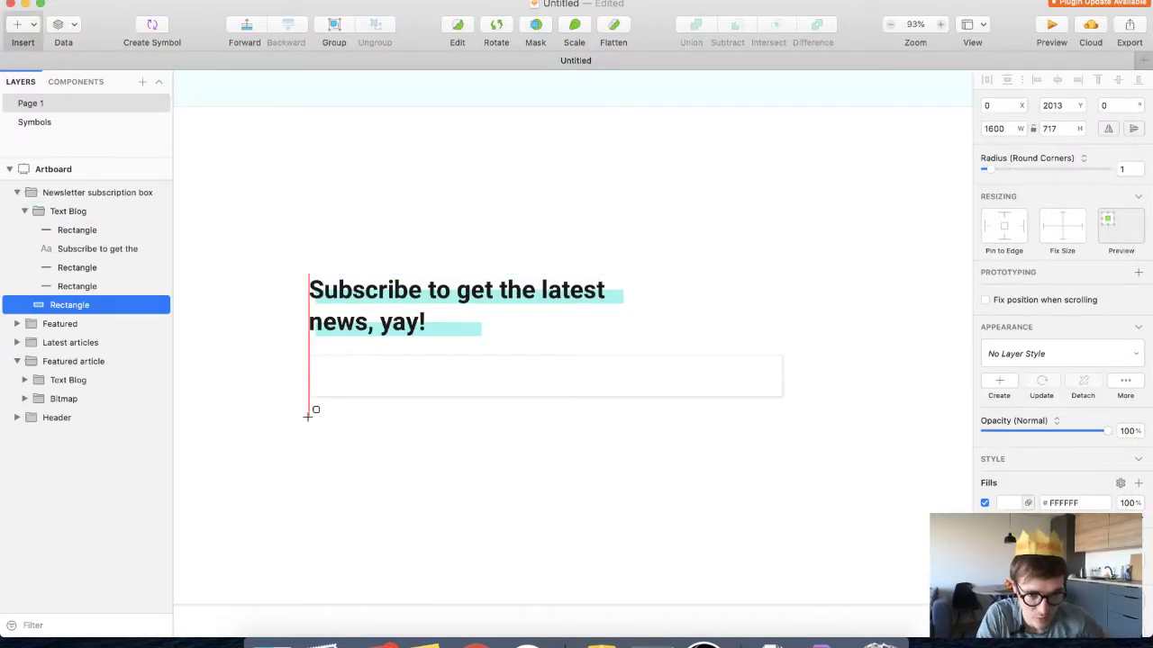
drag(308, 414, 434, 457)
Copy the email field's style onto the button rectangle and move the rectangle down to a Y position of 2466
click(389, 382)
right_click(388, 383)
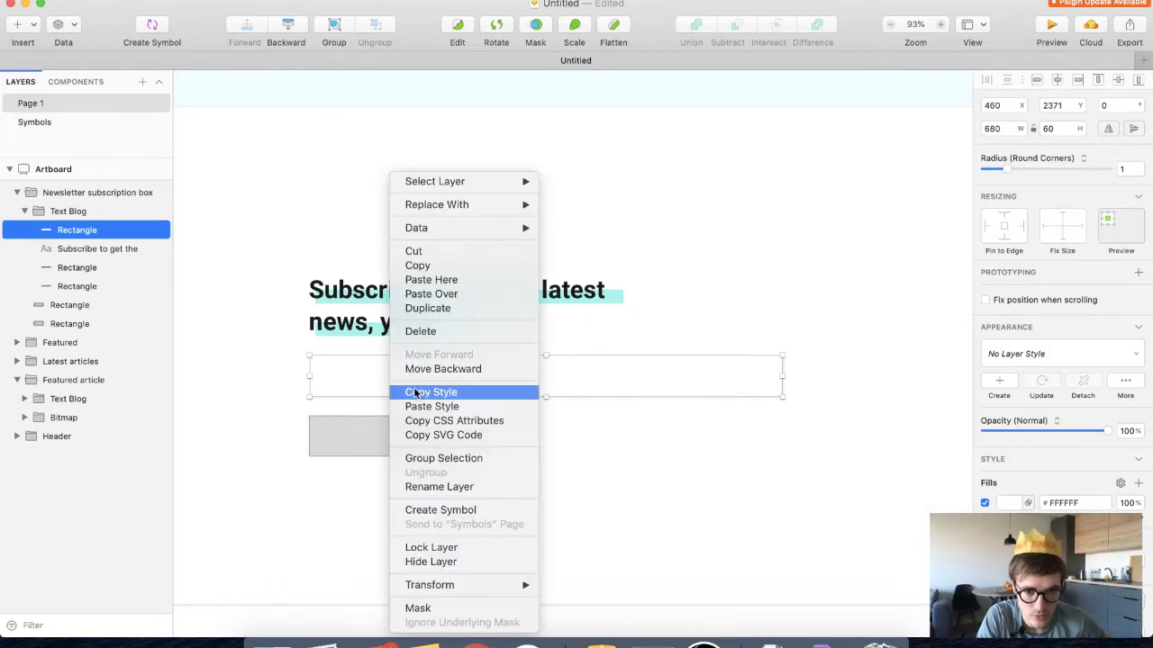
click(412, 392)
click(373, 437)
right_click(372, 439)
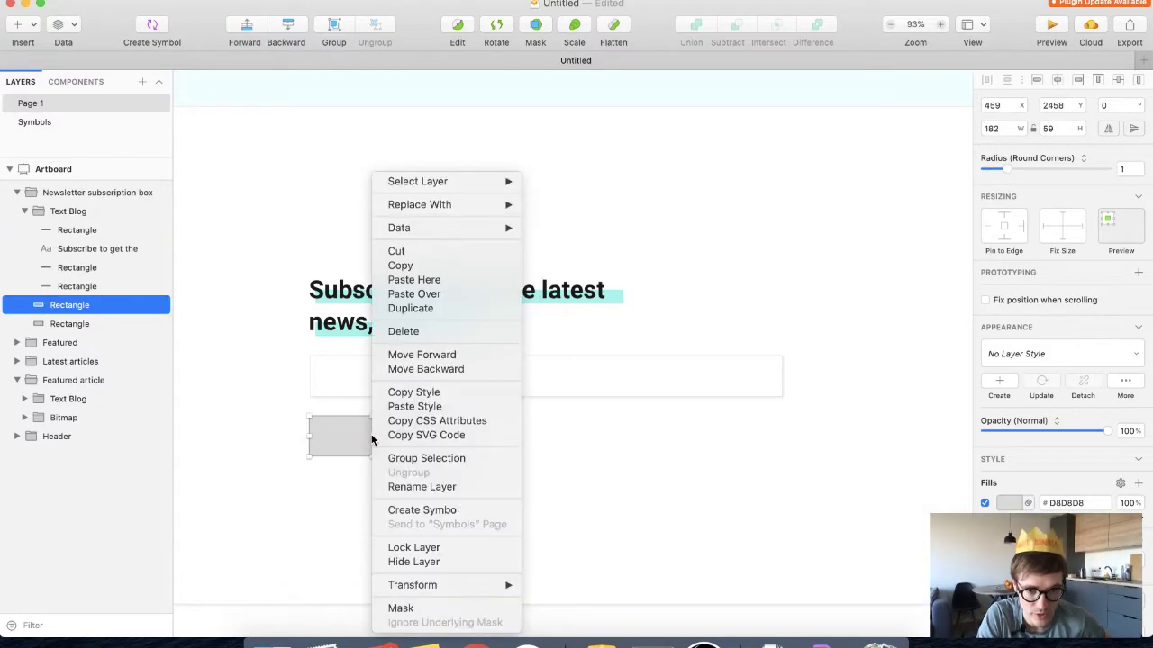
click(415, 406)
drag(355, 448, 355, 453)
Fill the button rectangle with the yellow #E8DE51 sampled from the developerHabits logo
click(1008, 503)
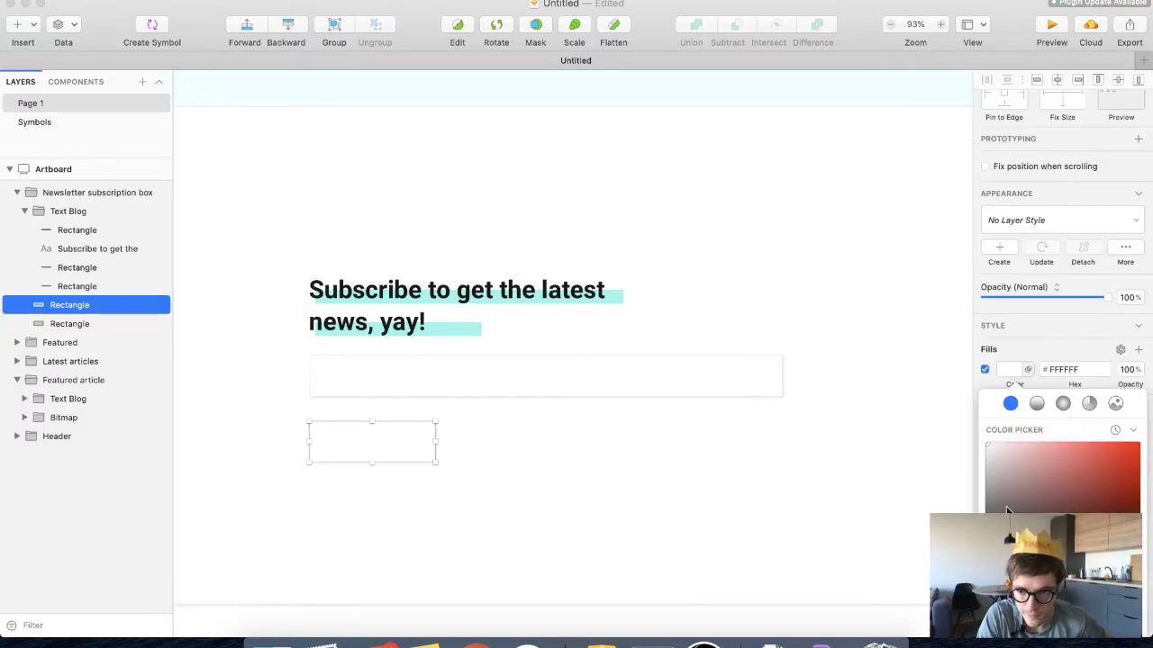
scroll(576, 360, down, 15)
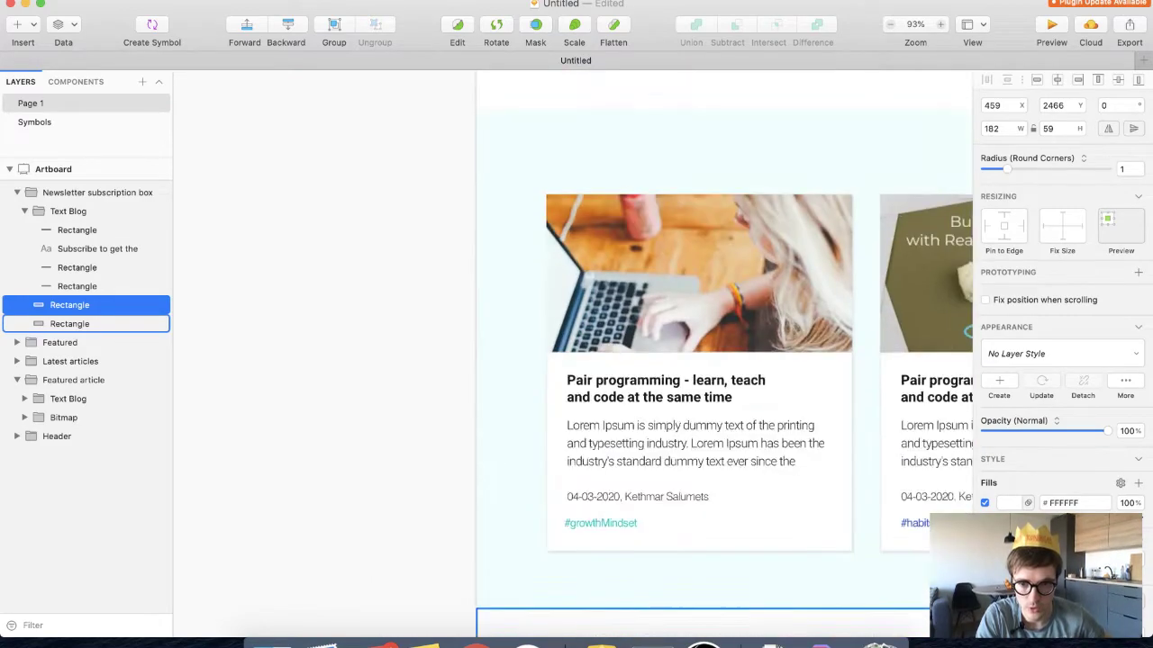
scroll(928, 494, up, 15)
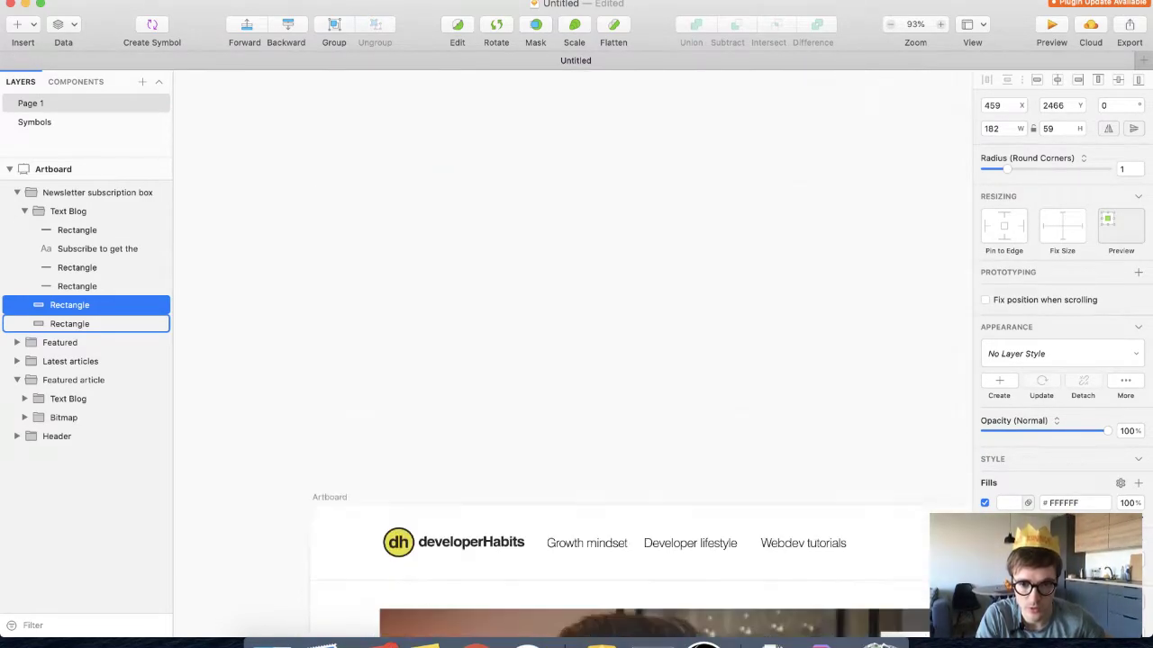
click(1008, 503)
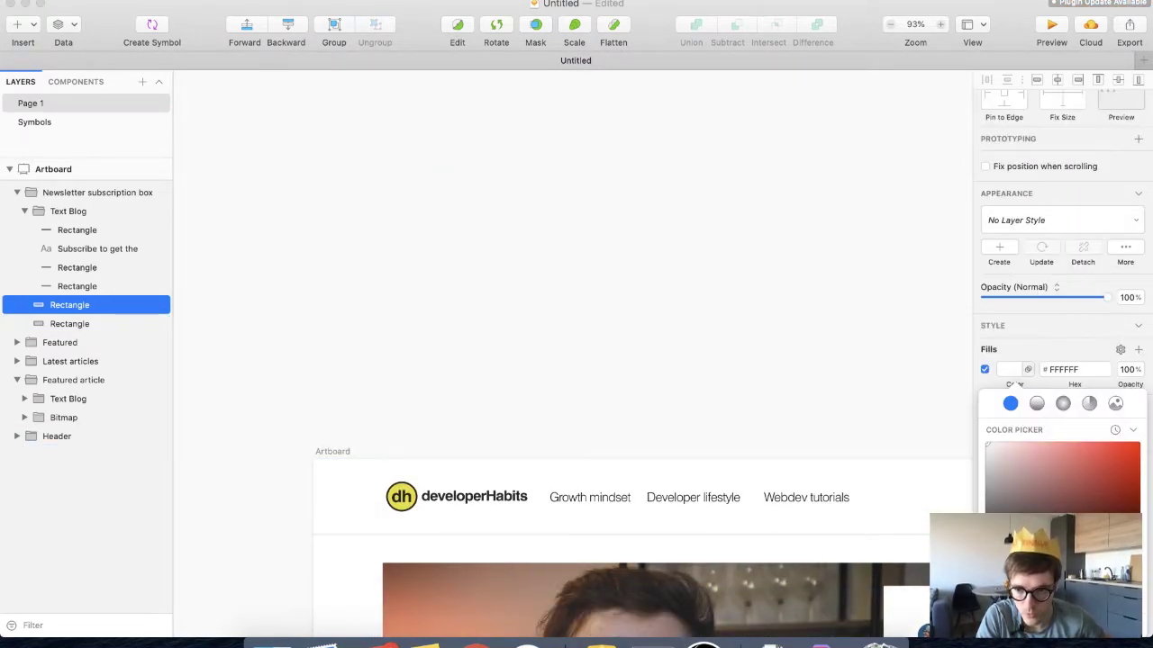
click(996, 533)
click(413, 501)
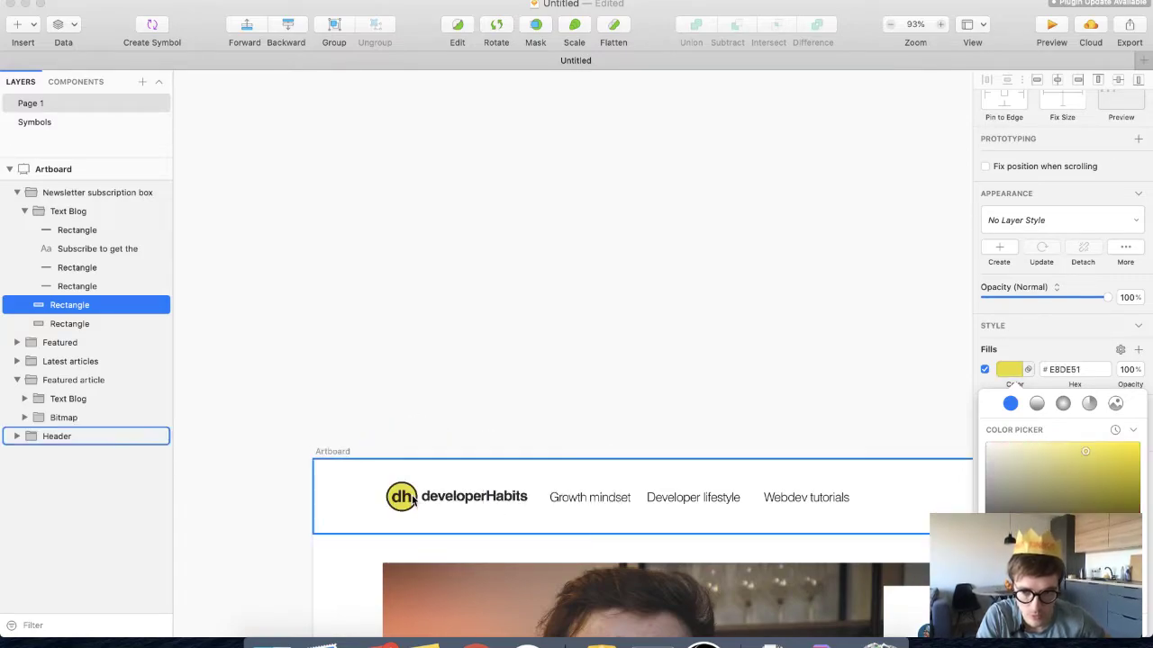
Change the button's fill to light gray #D7D7D7 and try it beside the email field before returning it below
scroll(655, 466, down, 20)
scroll(656, 466, right, 2)
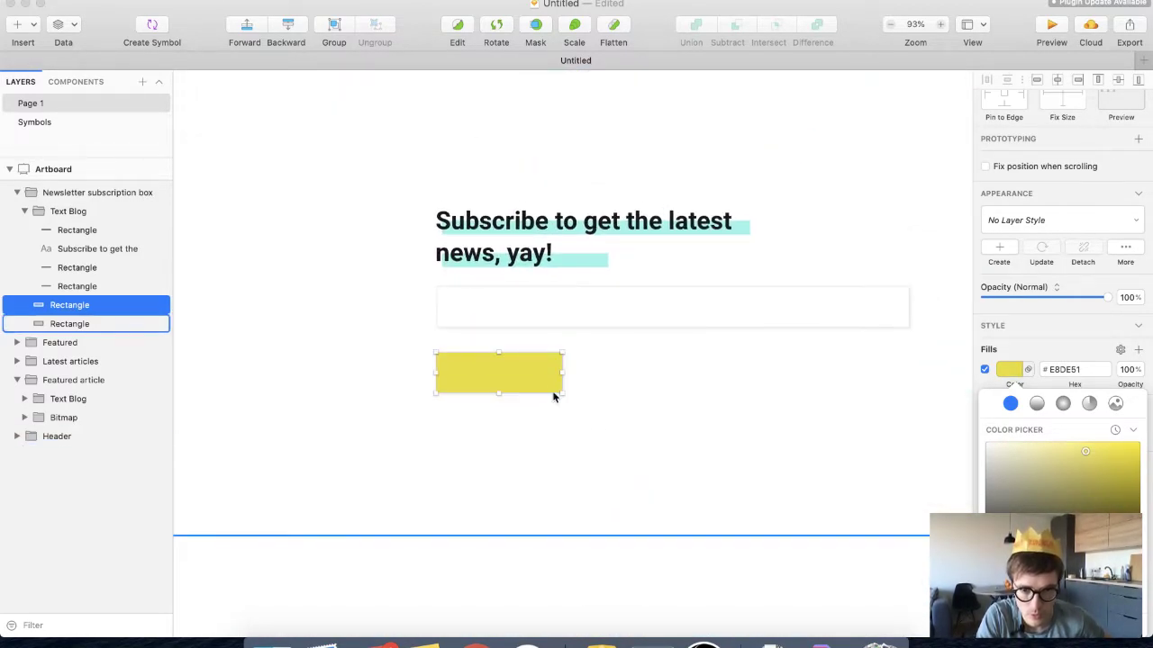
scroll(549, 396, up, 2)
scroll(550, 396, right, 2)
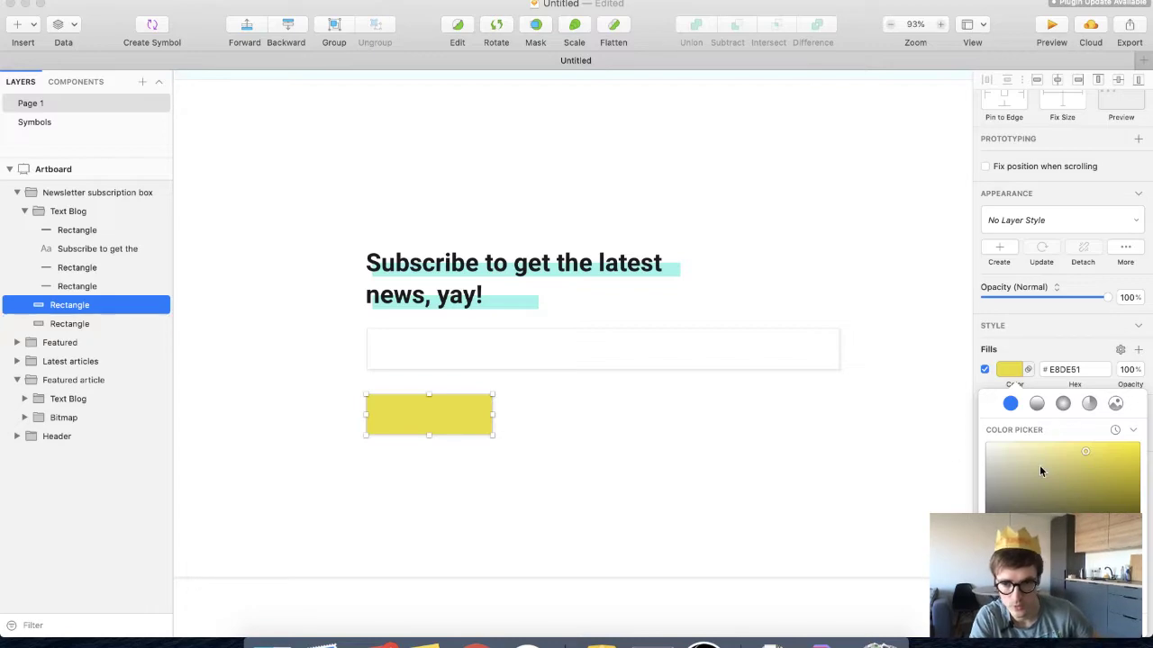
mouse_move(1039, 470)
mouse_down()
mouse_move(990, 510)
mouse_move(972, 463)
mouse_up()
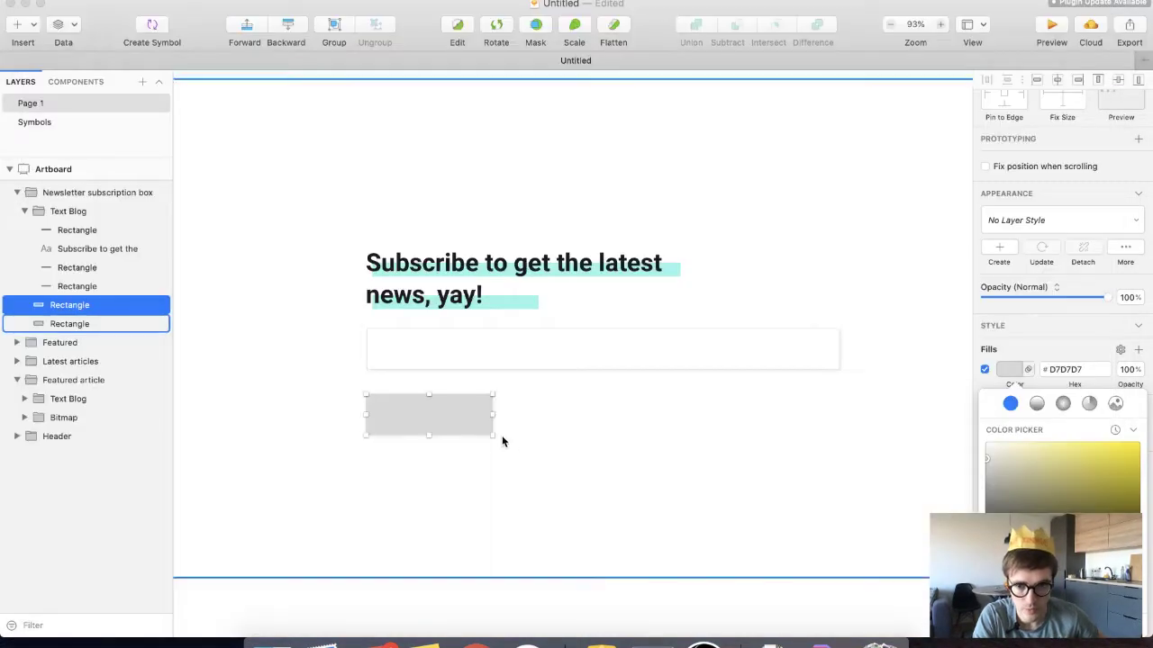
drag(445, 420, 926, 352)
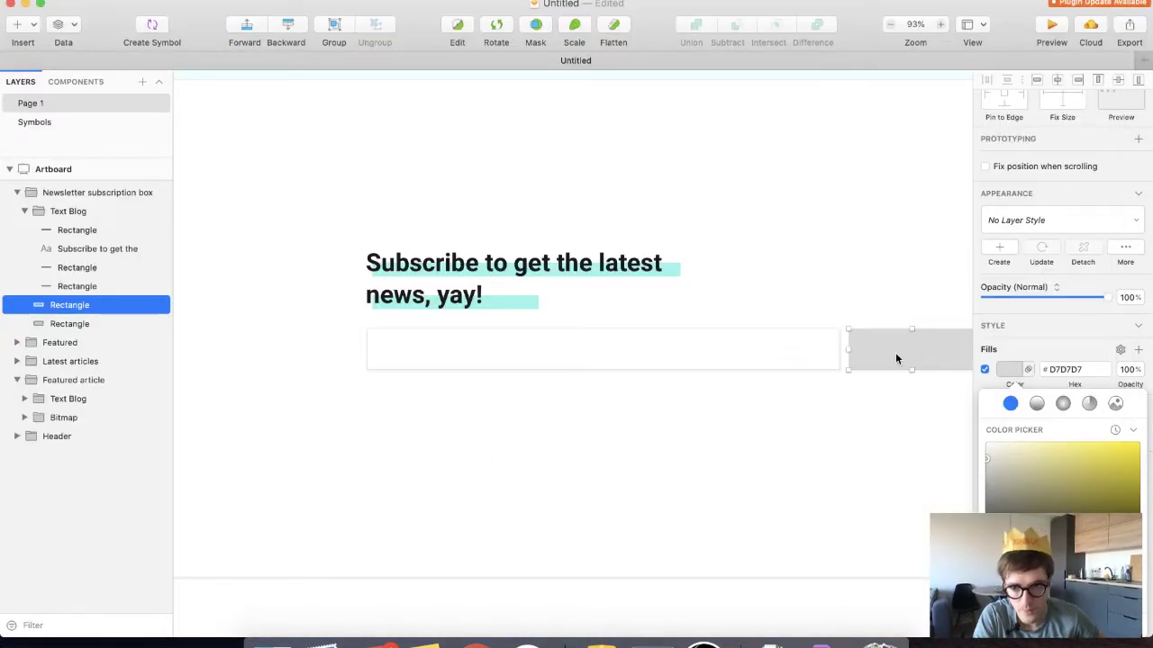
scroll(895, 359, right, 5)
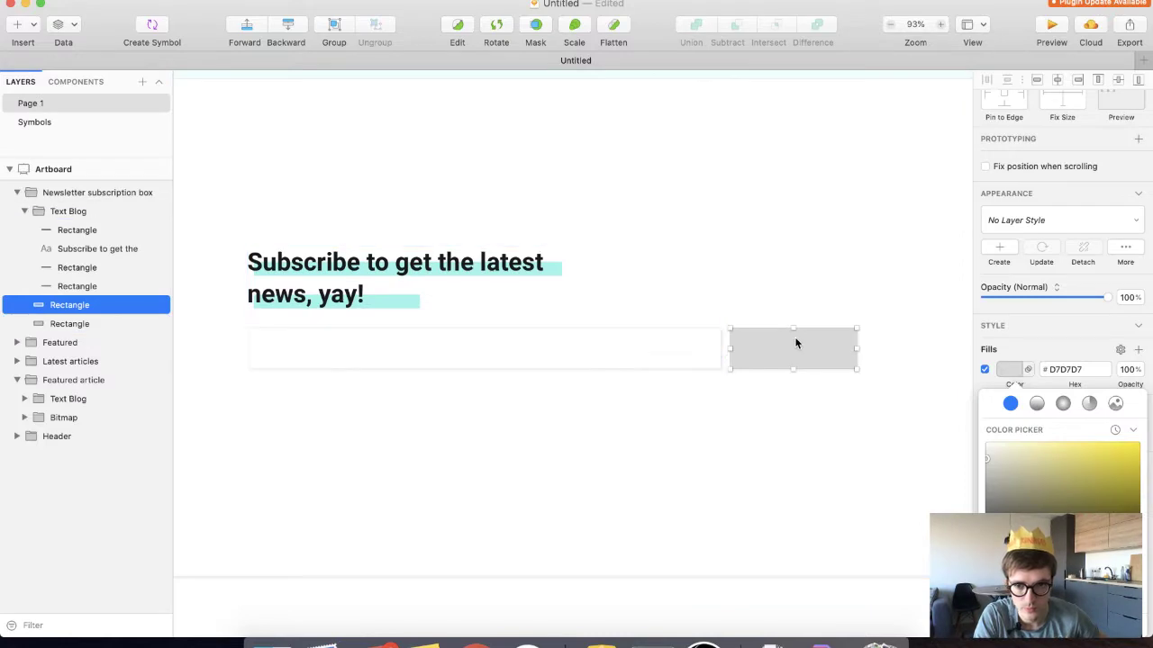
drag(790, 342, 307, 416)
Fill the button rectangle with green #70CD8E
drag(1010, 463, 976, 461)
drag(1029, 573, 1054, 574)
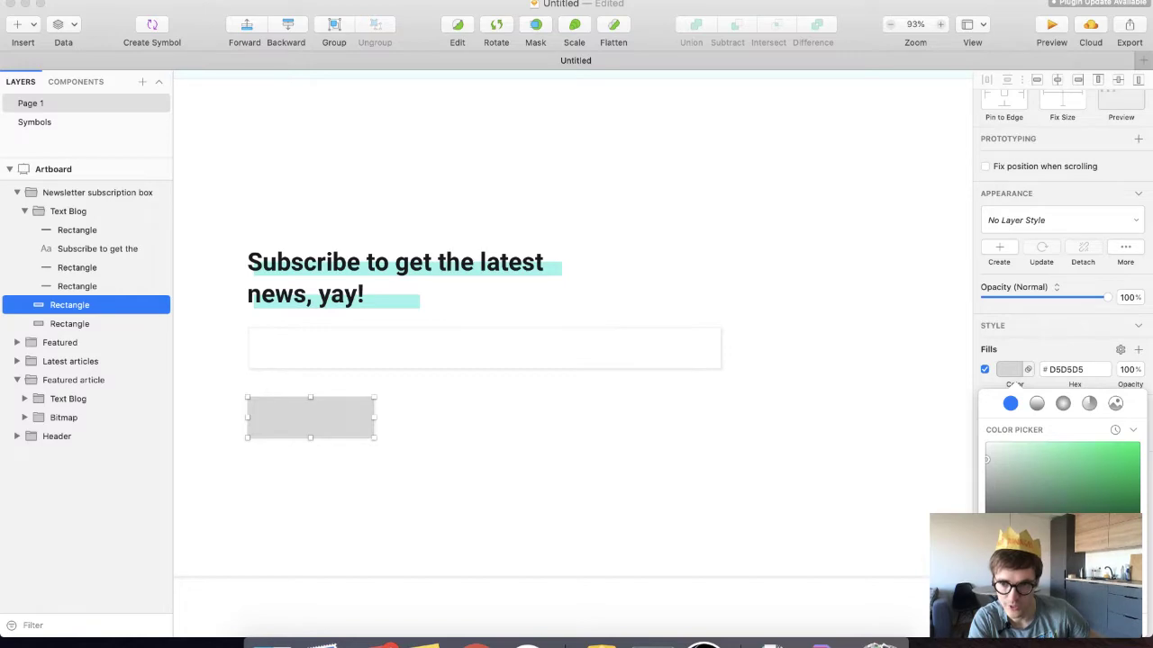
drag(1088, 491, 1054, 463)
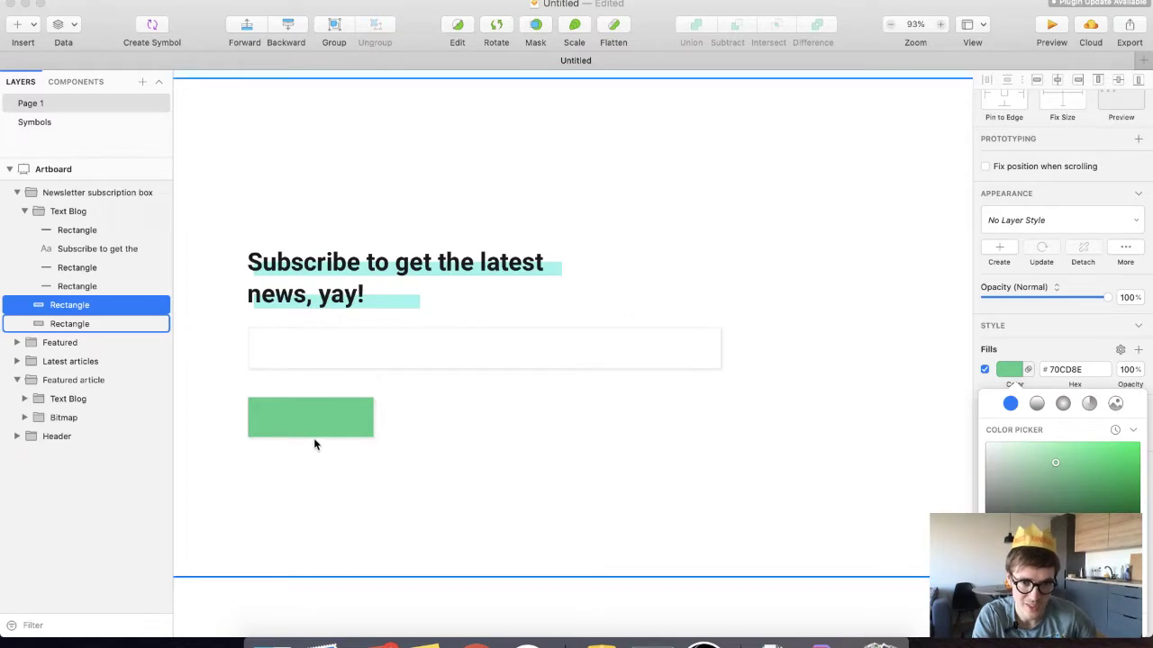
Try moving the green button rectangle onto the email field at X 944, Y 2372 and into the Text Blog group
drag(313, 443, 655, 362)
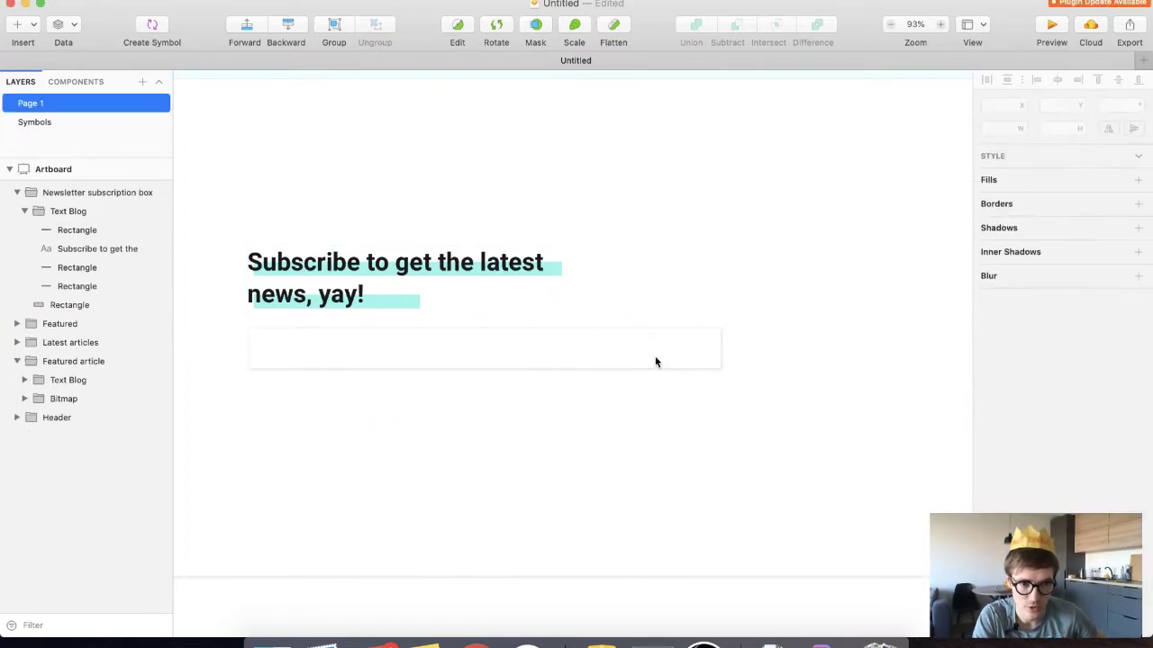
key(super+v)
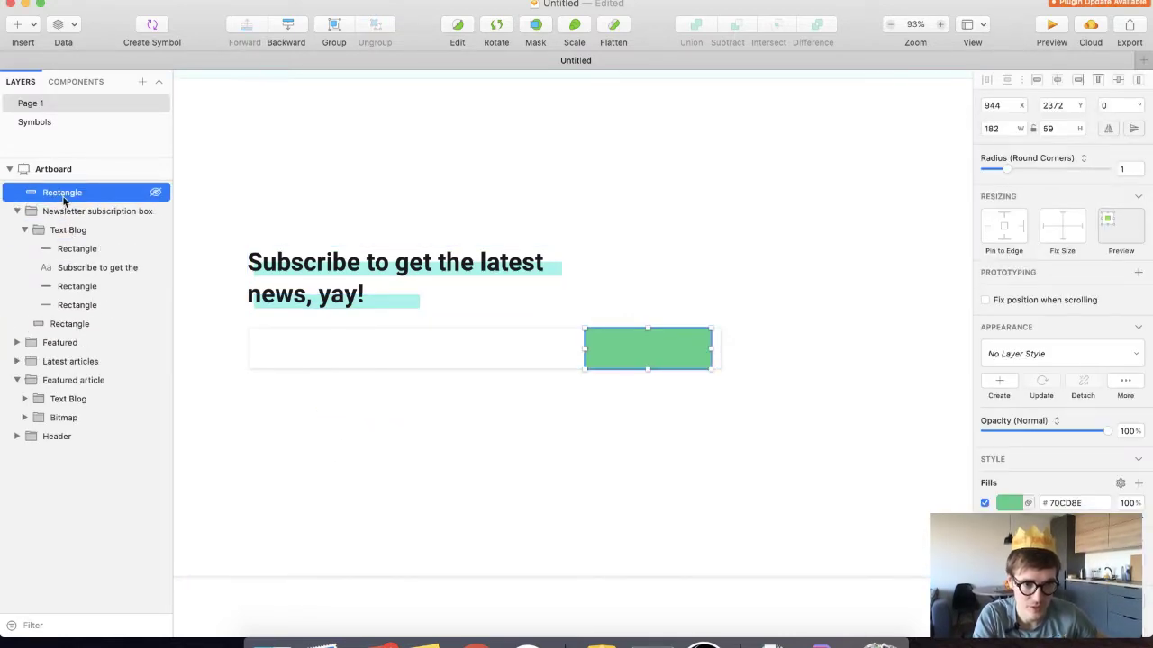
drag(63, 200, 59, 286)
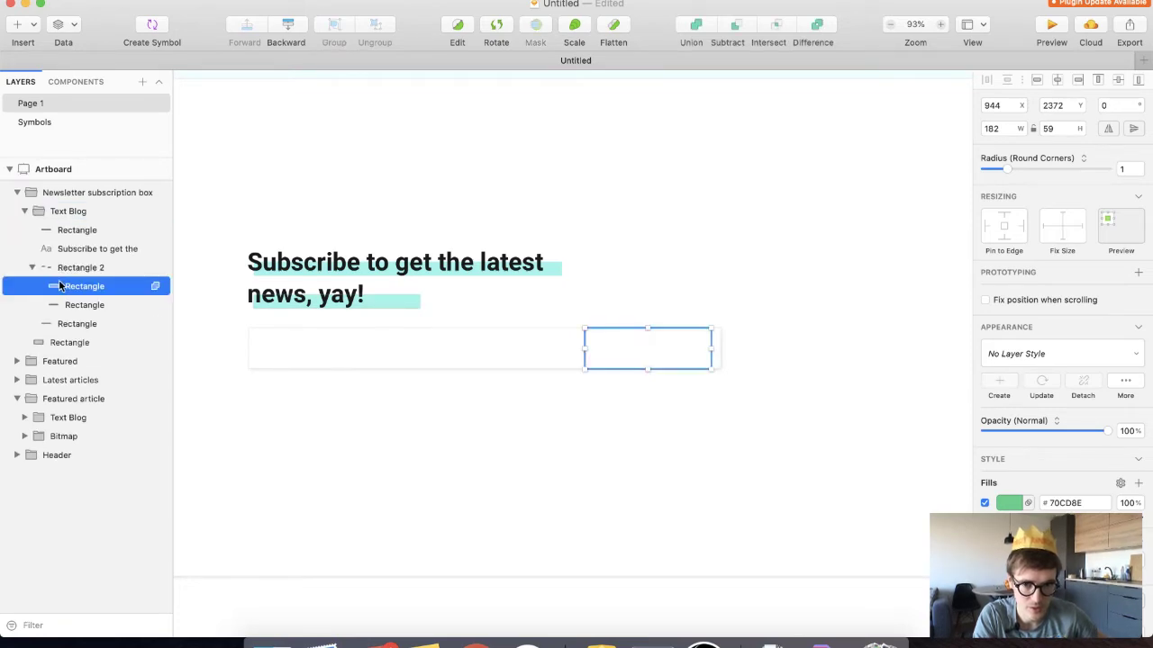
key(super+z)
key(super+z)
key(super+z)
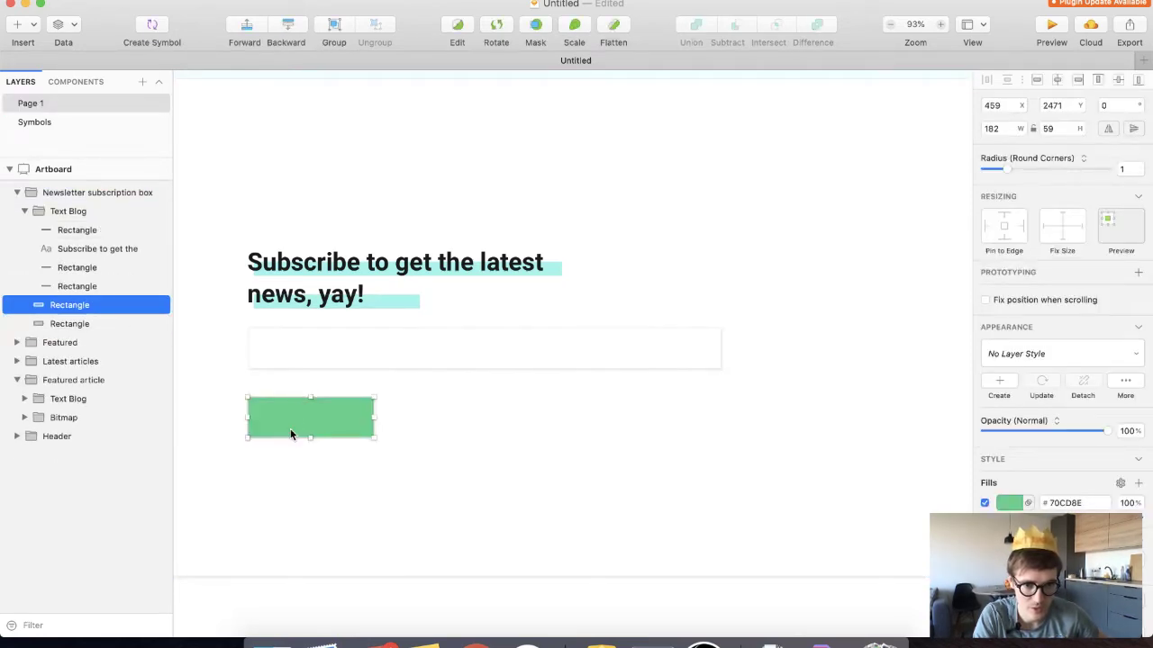
Turn off the green button's shadow and add a "Sign up" text label on the button
scroll(291, 495, left, 2)
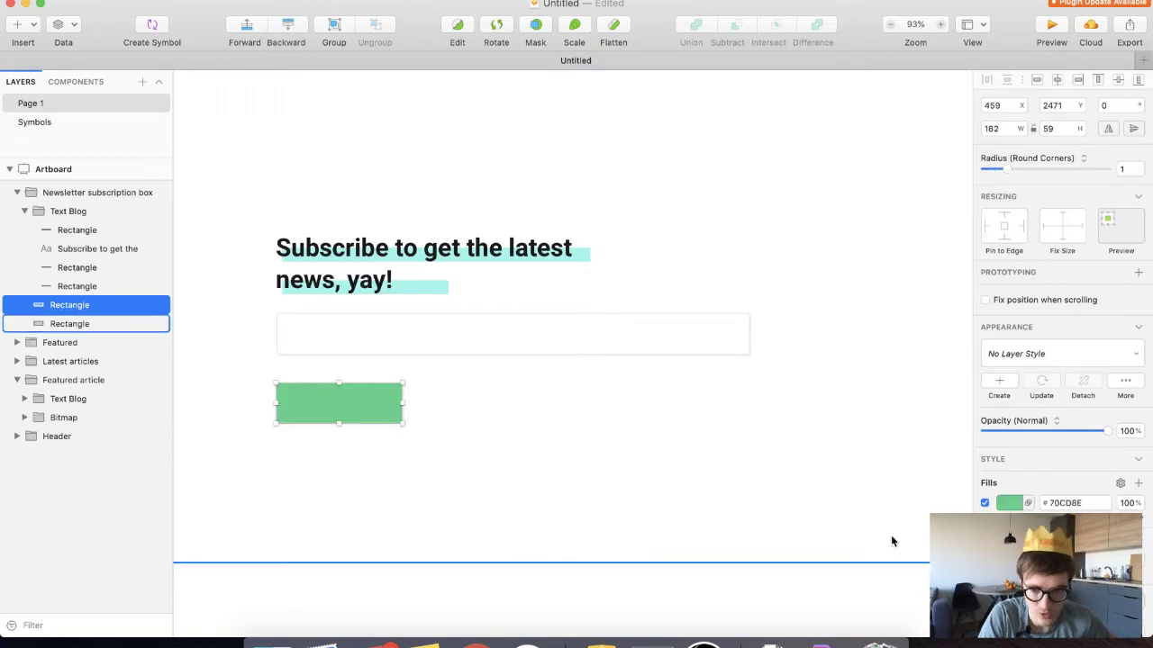
click(985, 595)
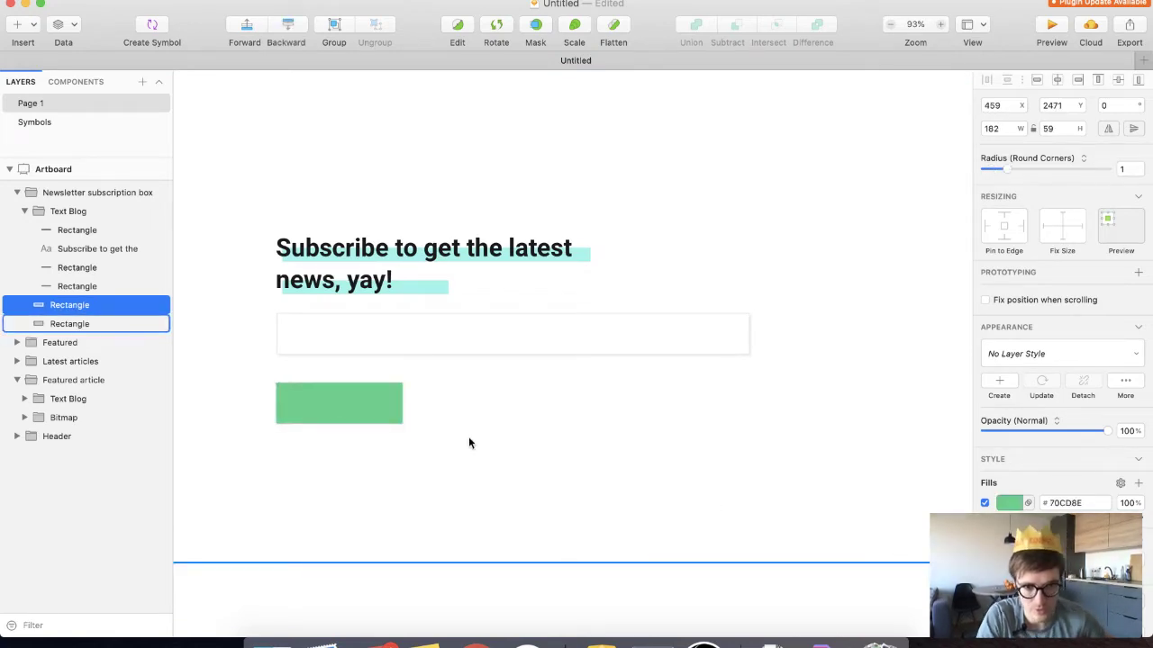
key(t)
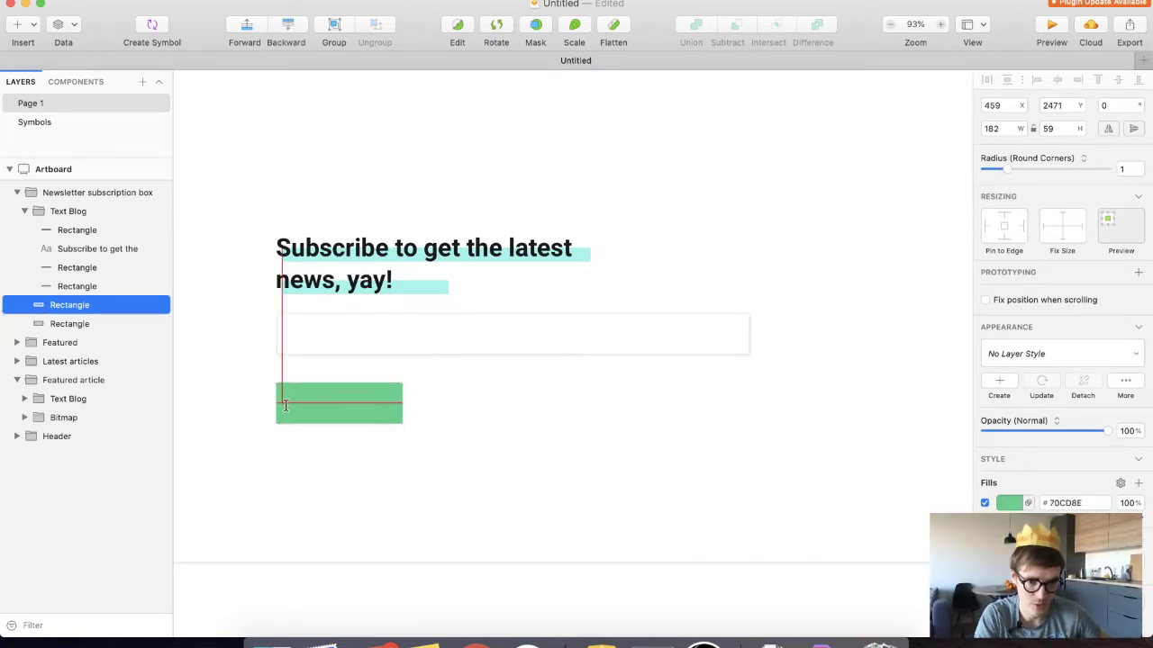
click(285, 405)
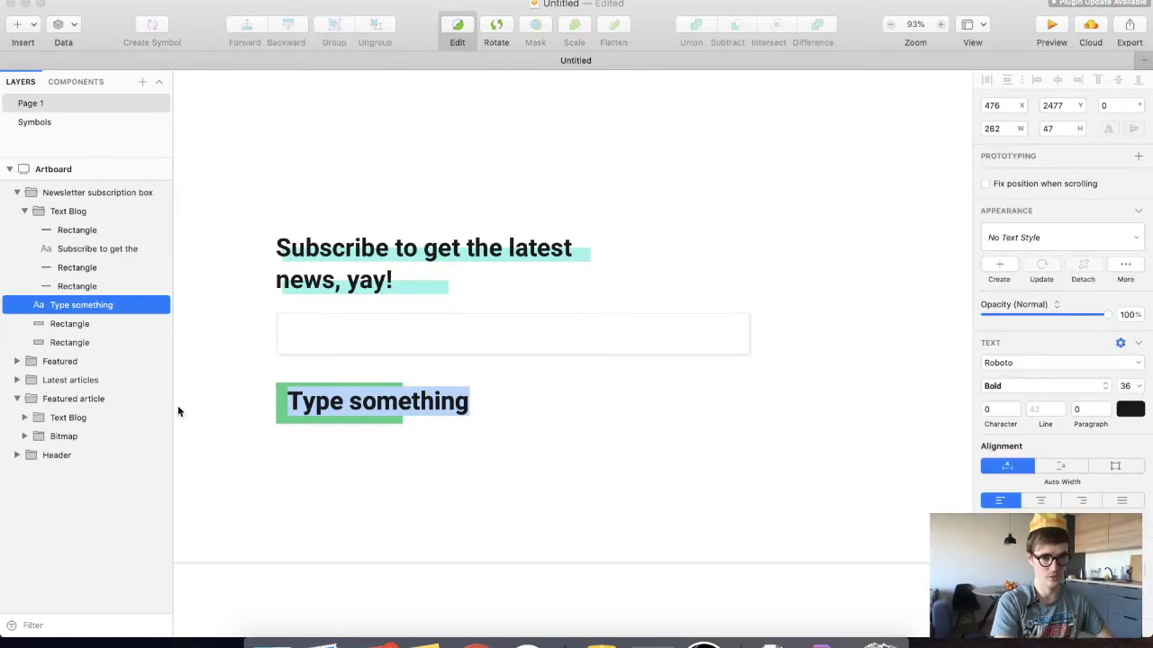
text(Sign u)
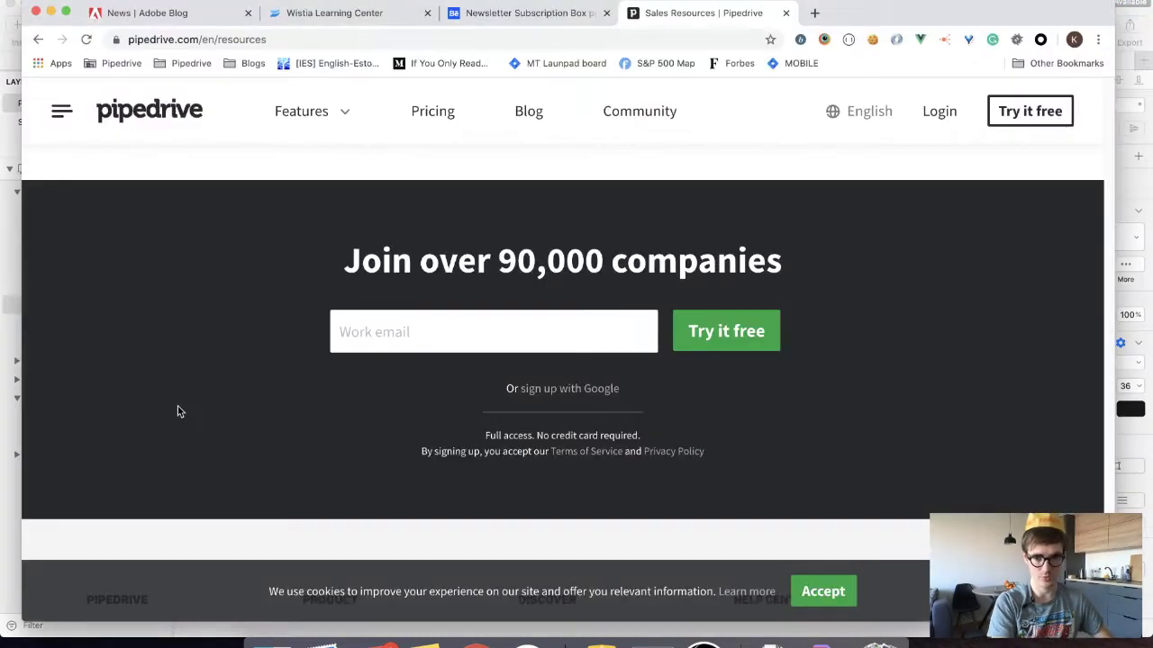
text(p)
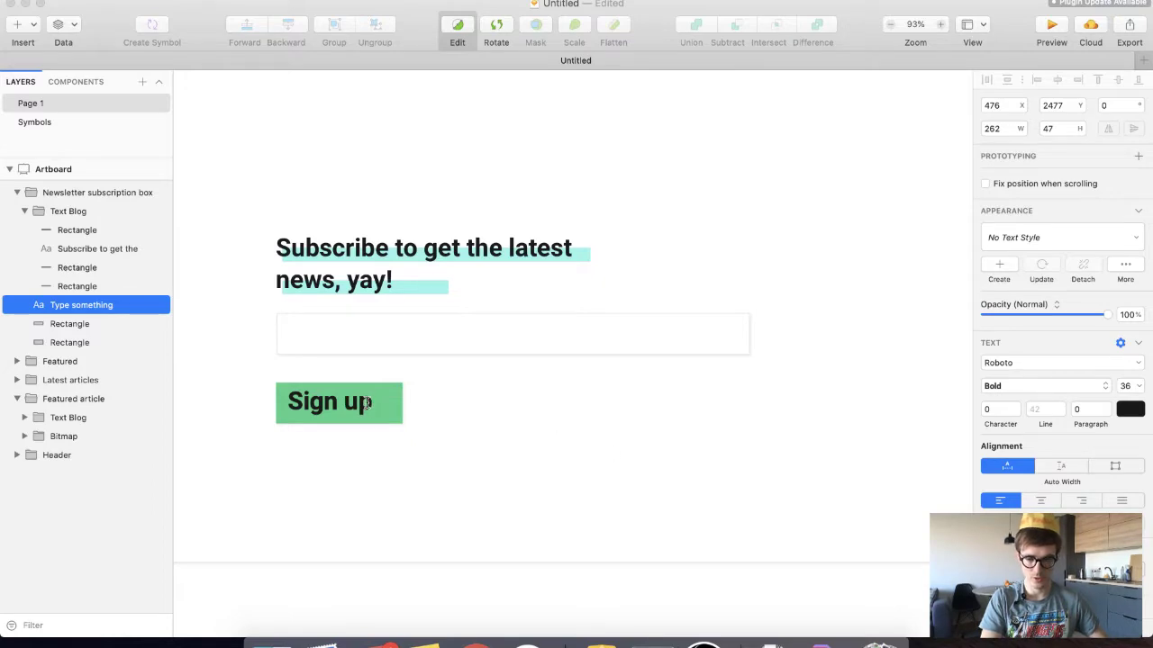
Set the "Sign up" label's font size to 26 after trying 20
key(super+a)
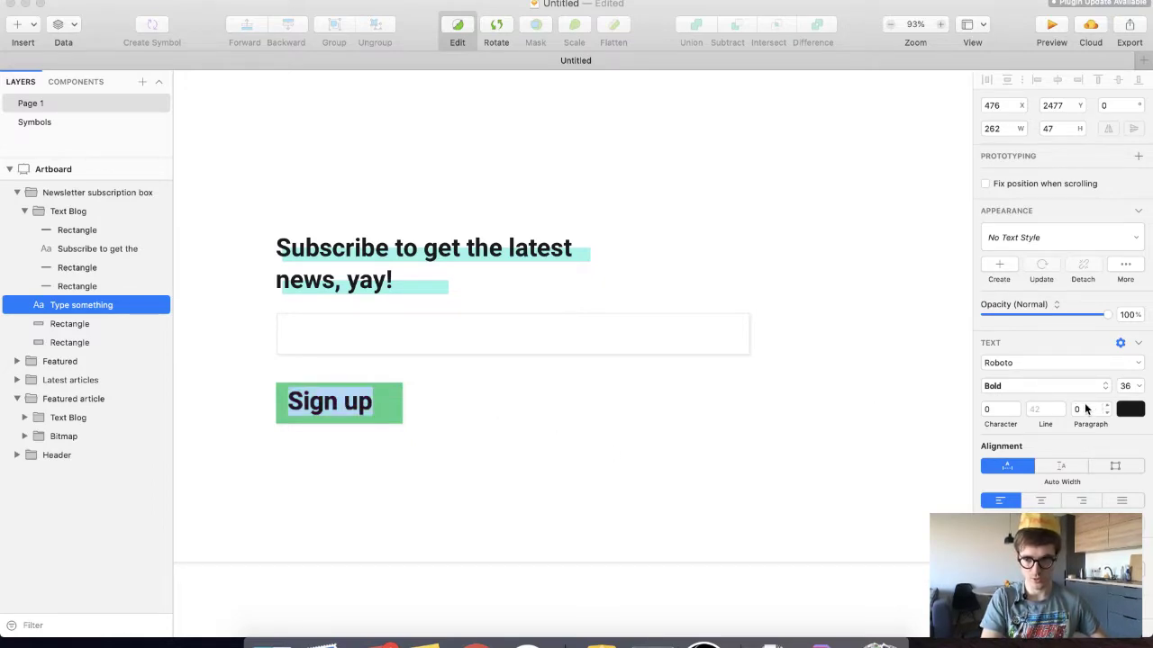
click(1127, 386)
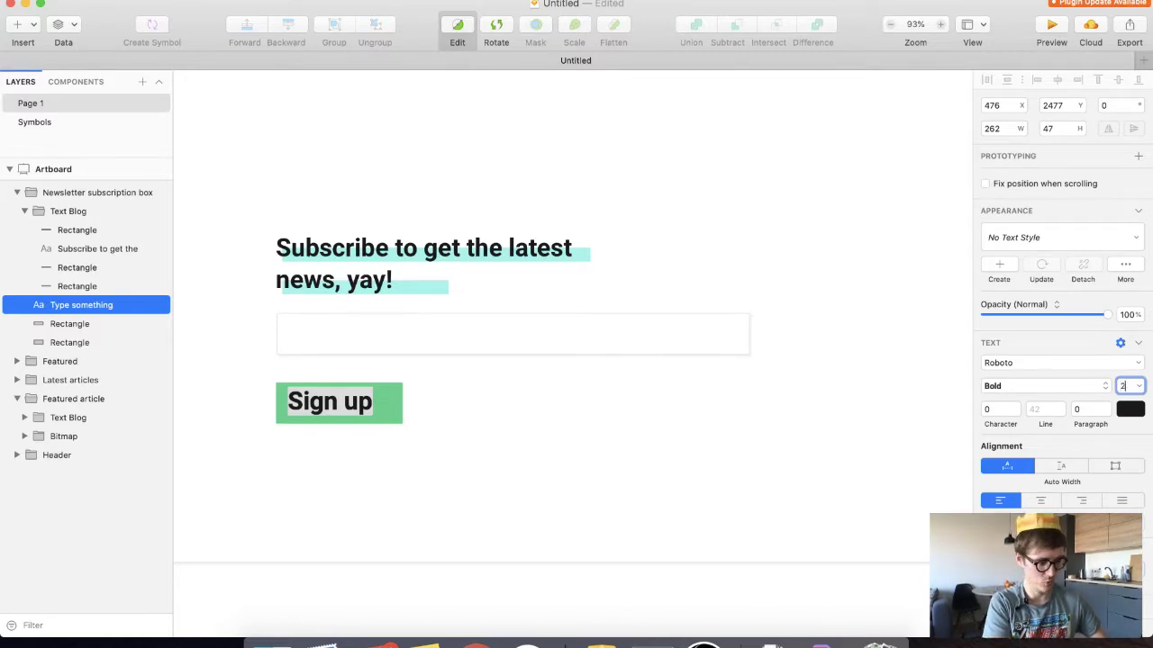
text(20)
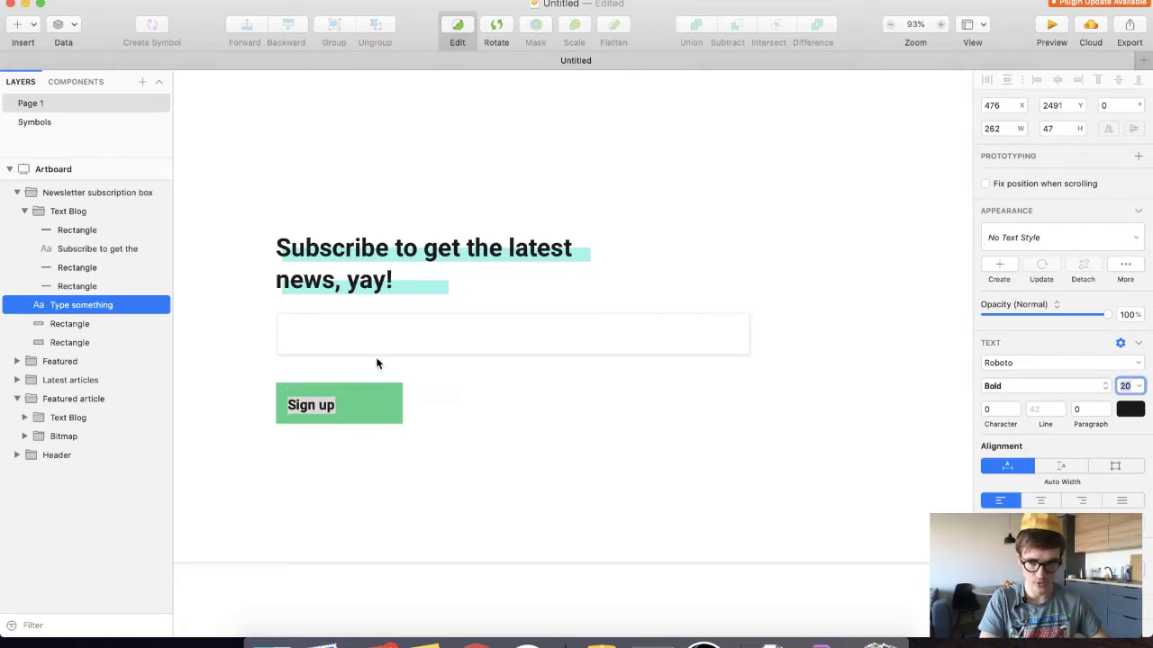
text(26)
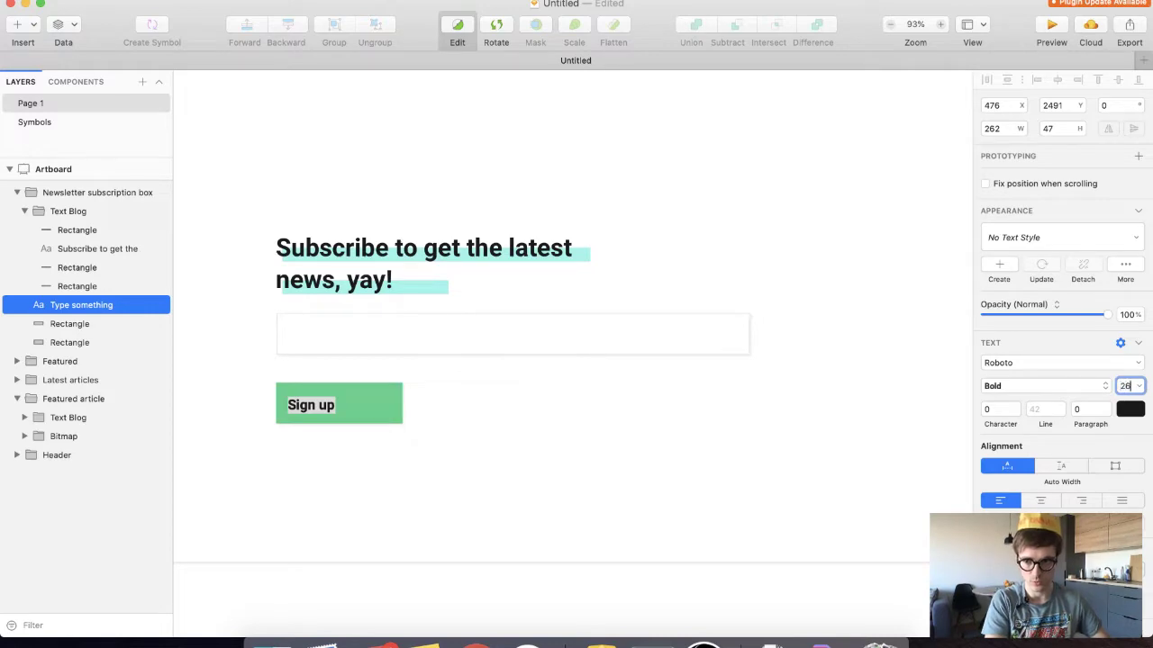
key(Return)
key(super+Tab)
click(346, 413)
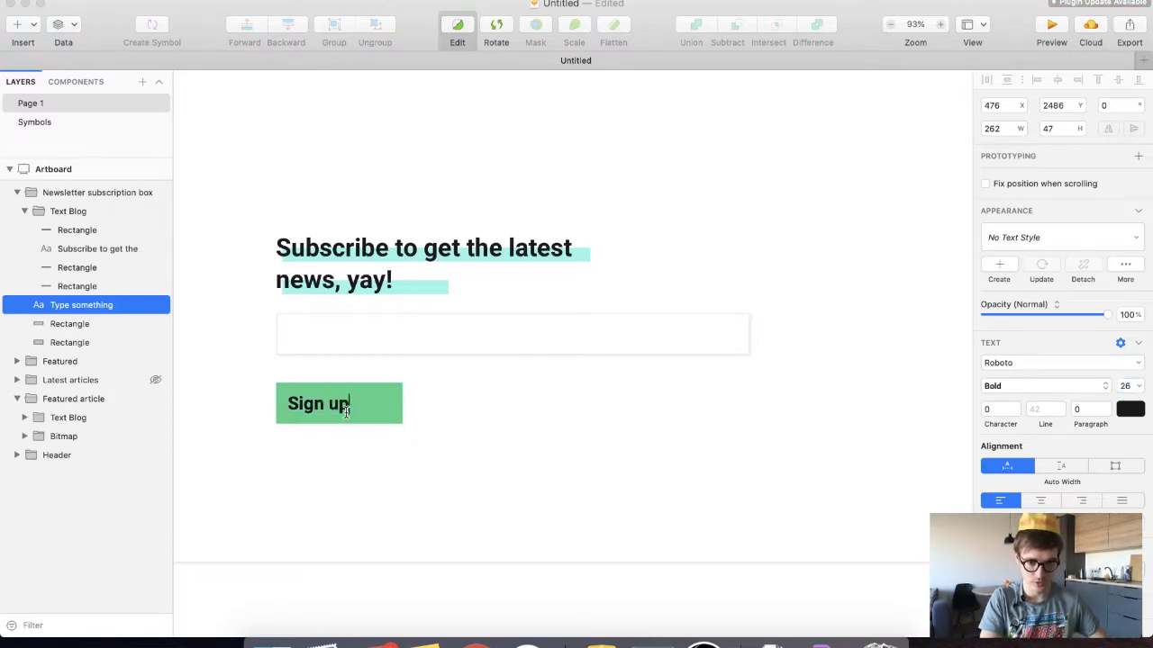
Try toggling the bold weight of the whole "Sign up" label
key(super+a)
key(super+b)
click(326, 463)
key(super+z)
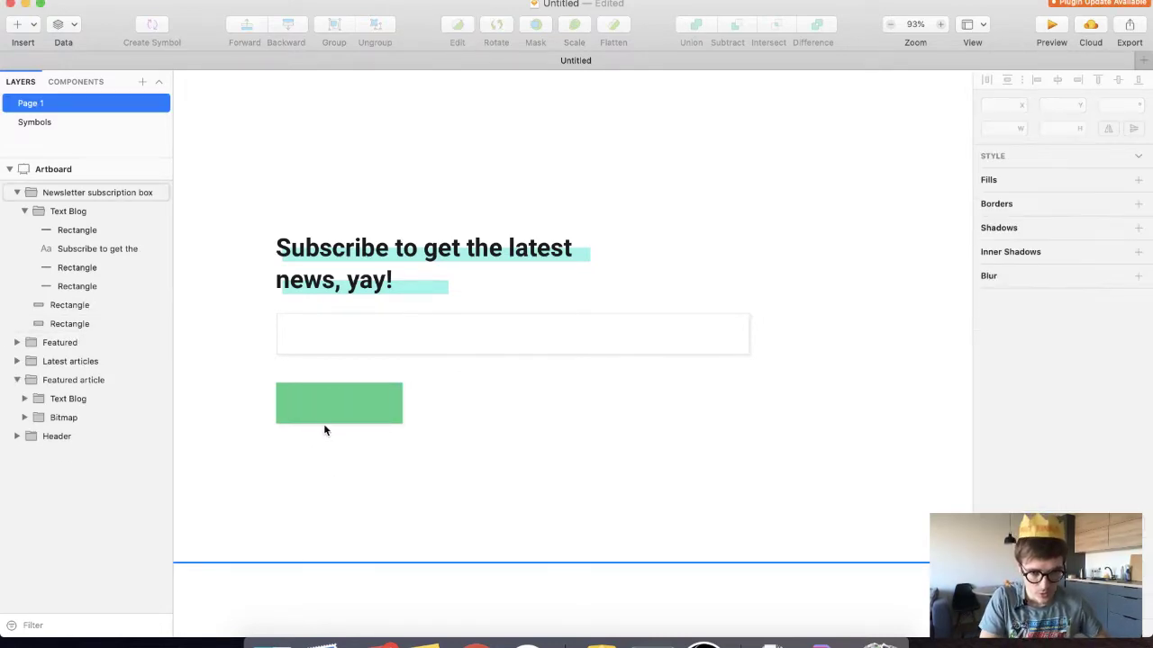
key(super+shift+z)
key(super+b)
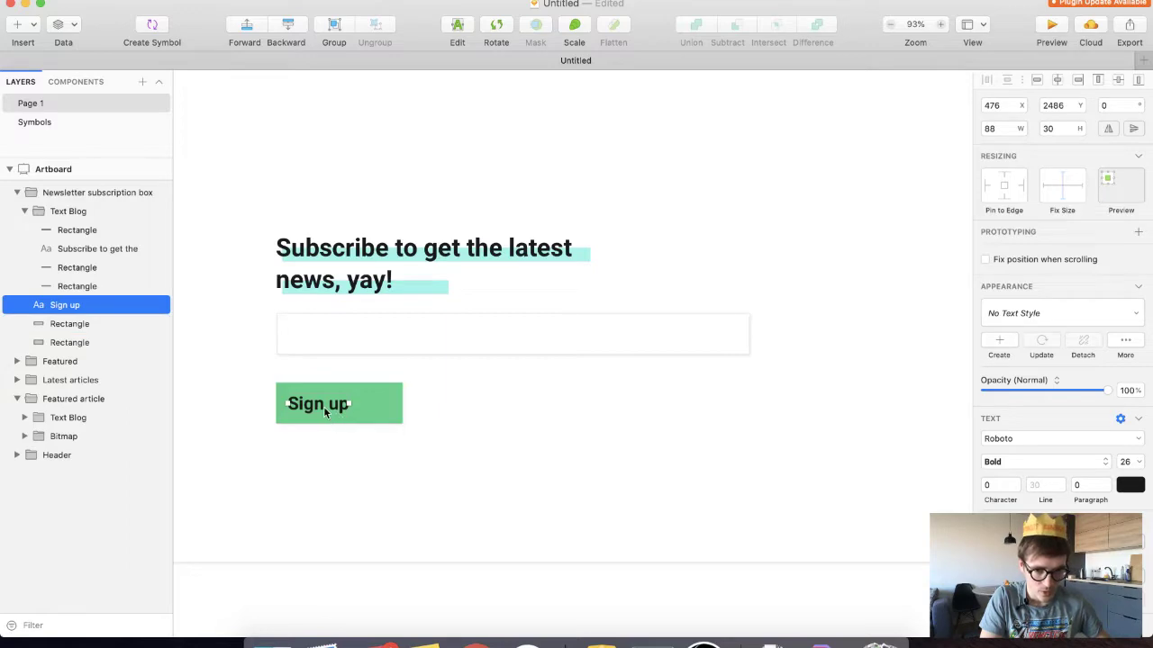
Shift the "Sign up" label slightly within the green button to an X position of 474
drag(330, 404, 320, 408)
key(shift+Right)
key(shift+Left)
key(shift+Right)
key(shift+Left)
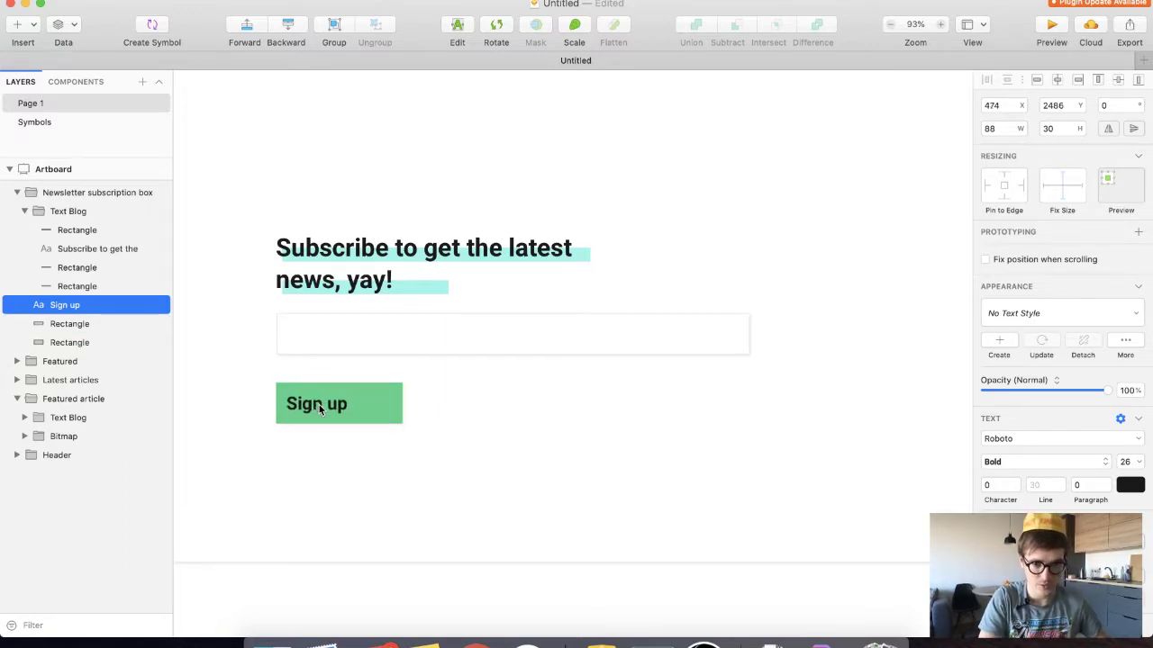
Nudge the "Sign up" text within the green button to X 475, Y 2486
drag(322, 404, 324, 407)
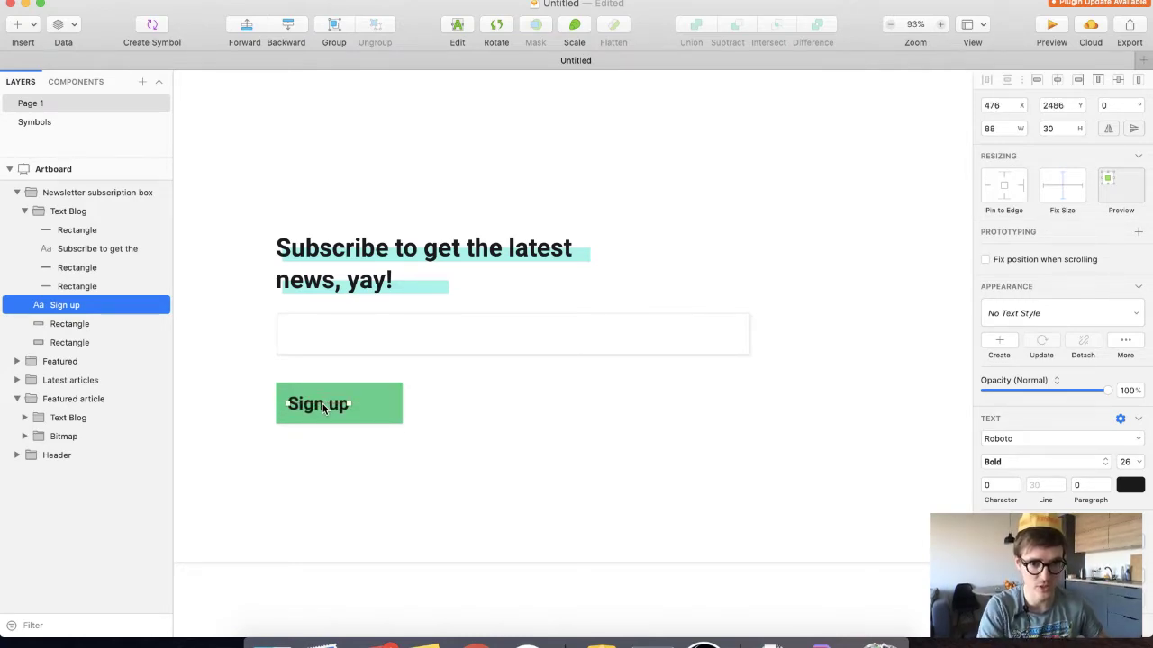
key(shift+Up)
key(shift+Down)
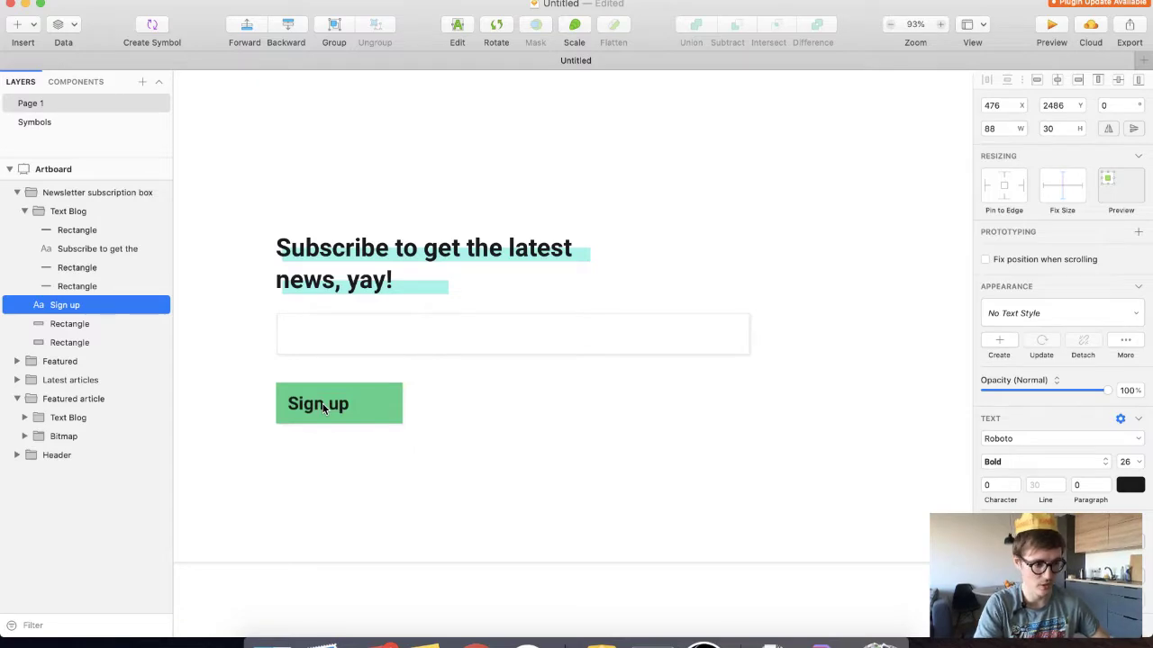
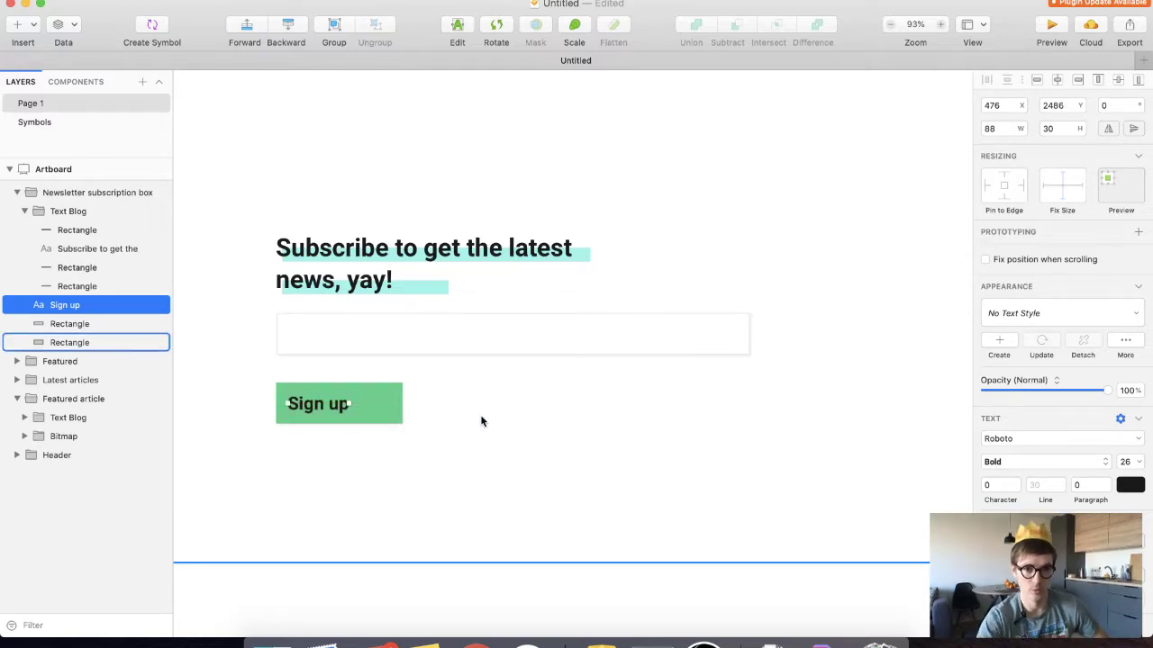
scroll(481, 421, up, 6)
scroll(481, 422, down, 5)
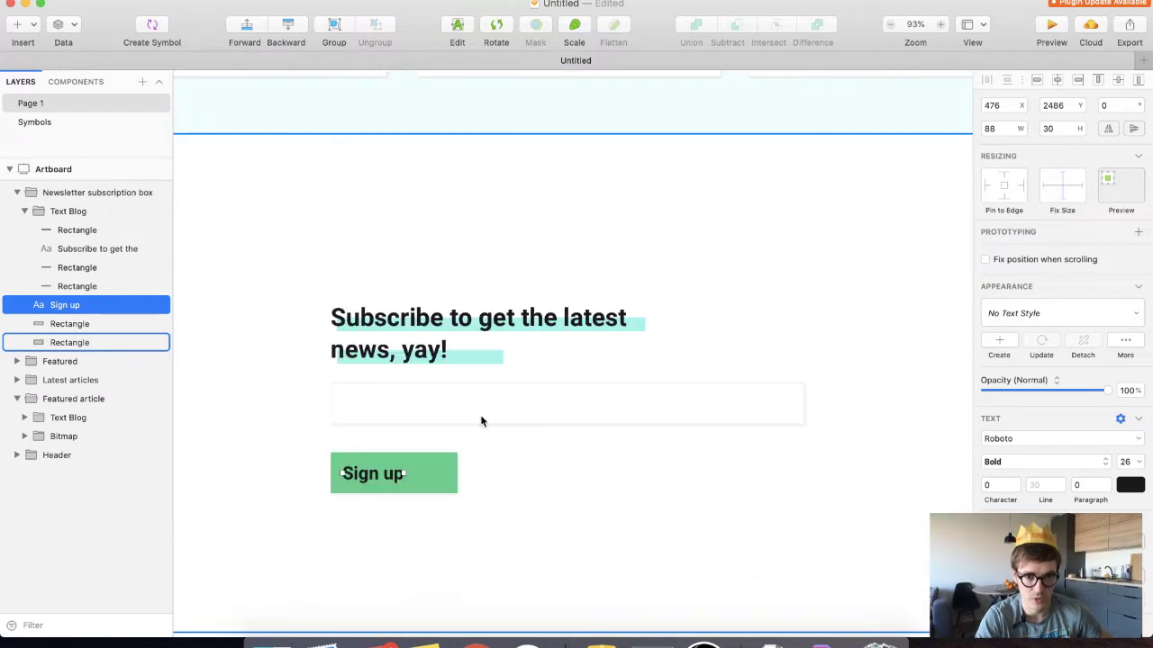
scroll(481, 422, down, 3)
scroll(484, 430, up, 8)
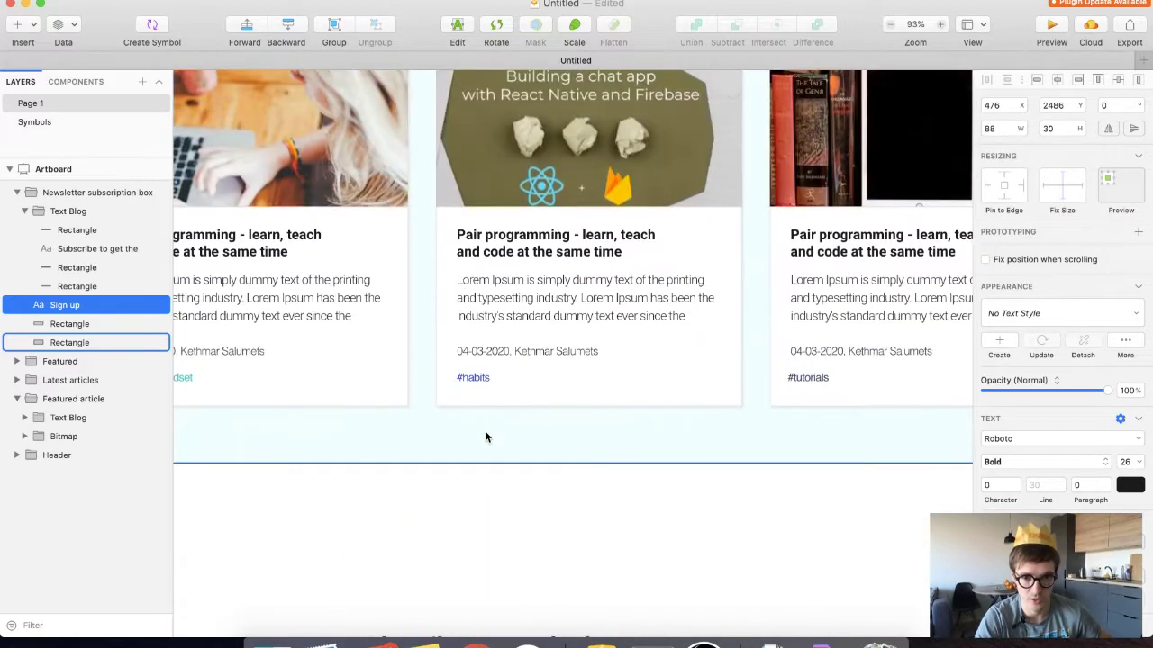
scroll(484, 437, down, 7)
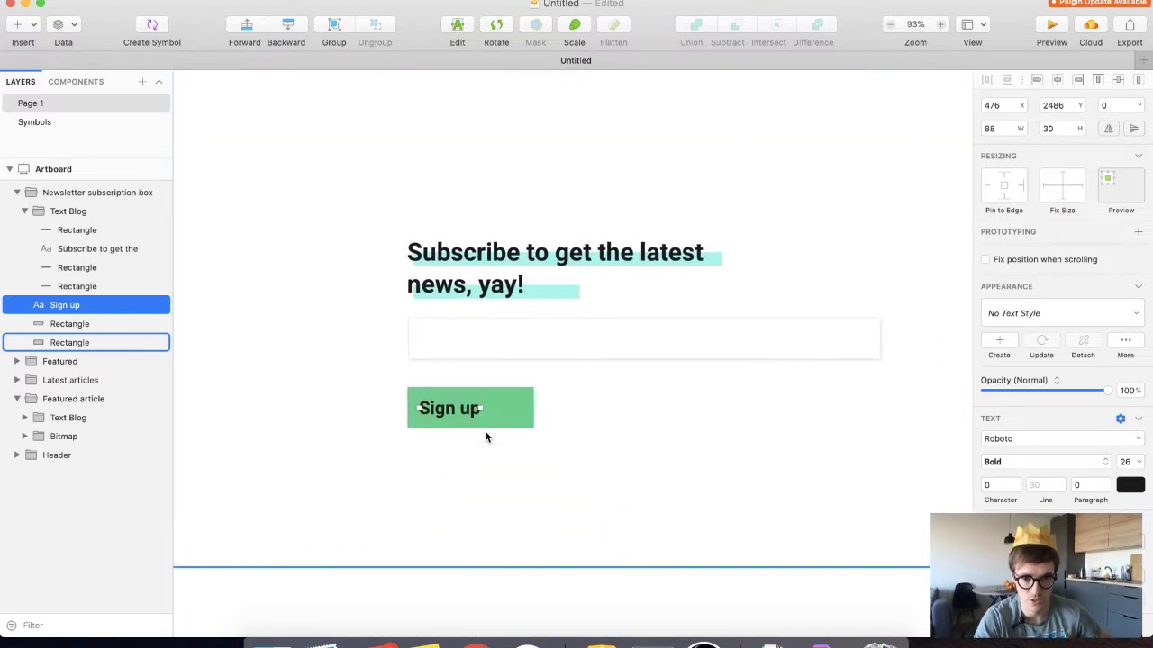
mouse_move(440, 411)
mouse_down()
mouse_move(456, 410)
mouse_move(448, 416)
mouse_up()
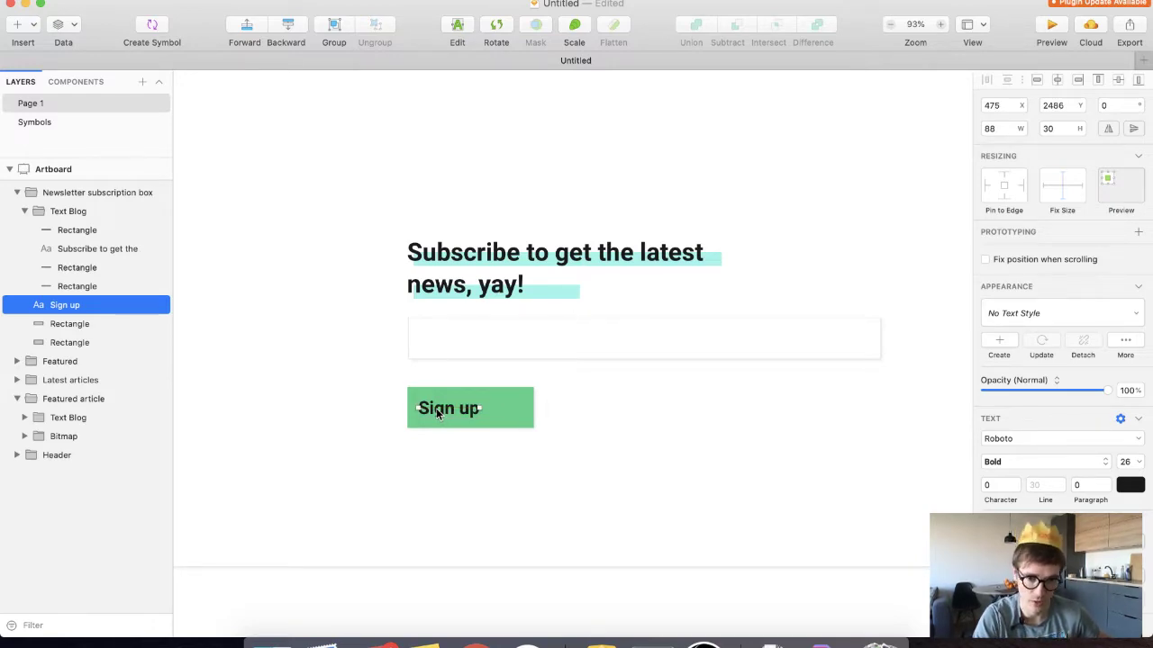
Try the sign-up button's rectangle without its green fill, and restore the fill
scroll(550, 434, right, 3)
click(550, 433)
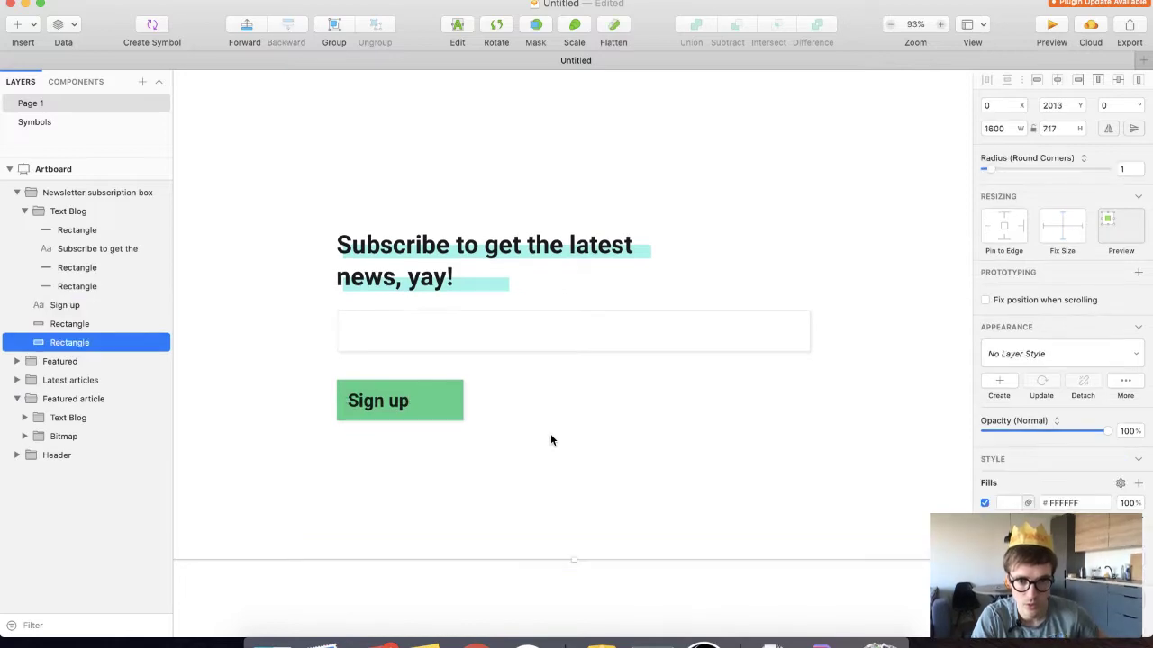
scroll(531, 440, right, 1)
scroll(518, 451, down, 6)
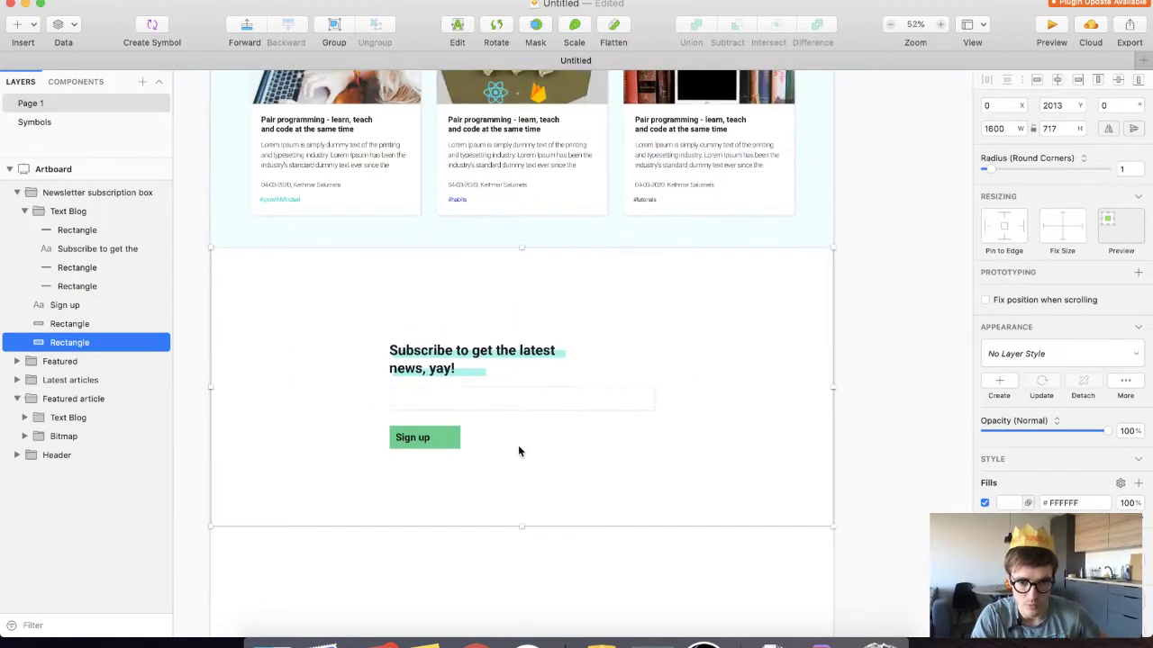
scroll(518, 452, up, 2)
scroll(518, 451, up, 2)
click(409, 435)
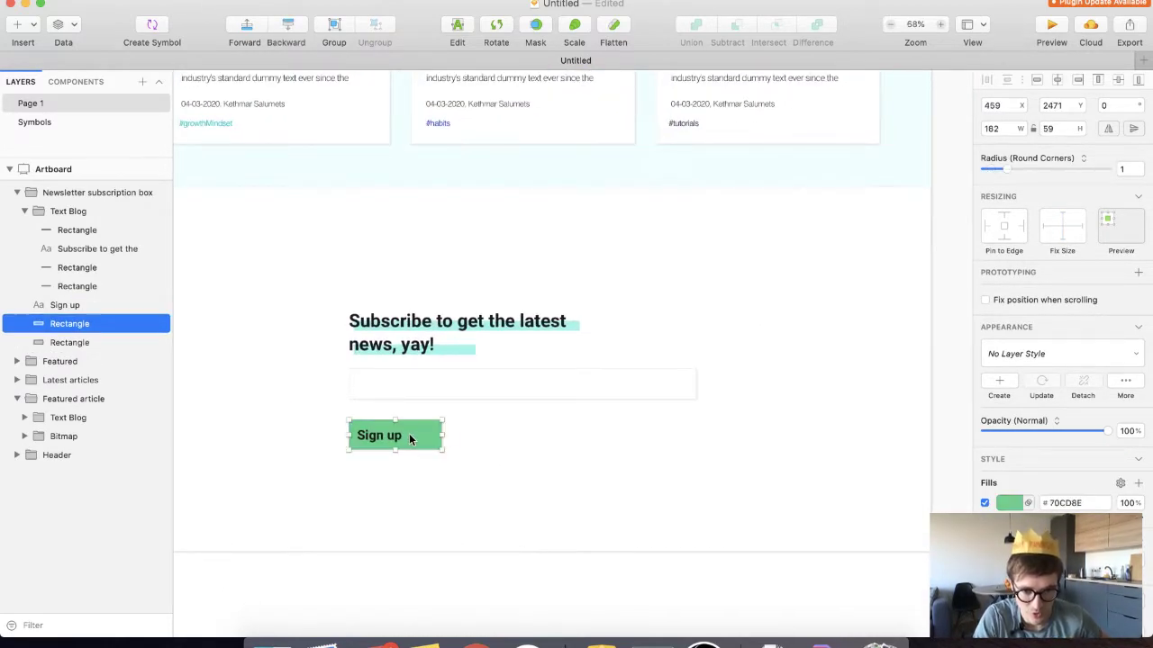
click(985, 503)
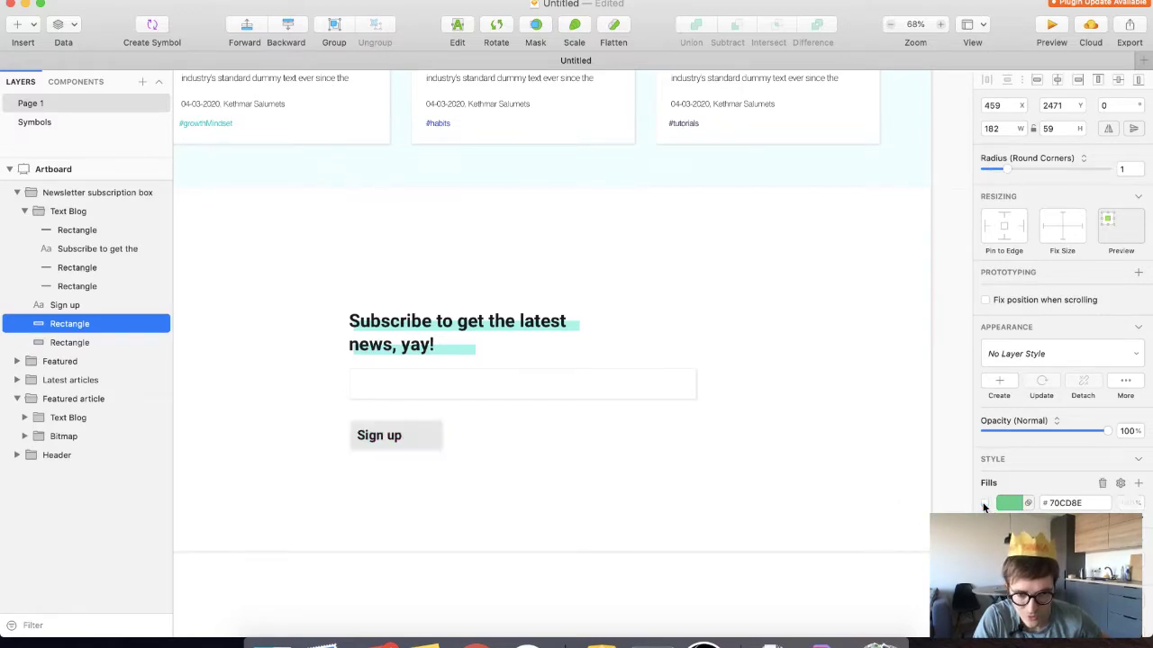
click(984, 503)
Try placing the "Sign up" text over the email field and restacking the field's rectangle layer, undoing each attempt
drag(374, 439, 660, 385)
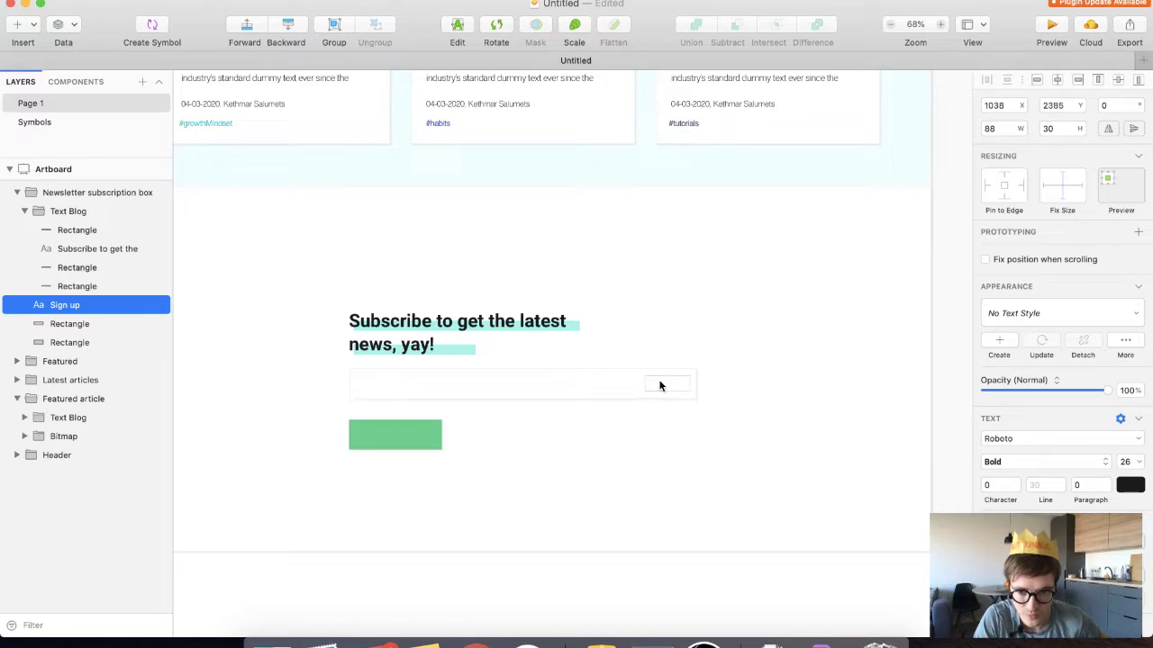
key(super+z)
click(76, 232)
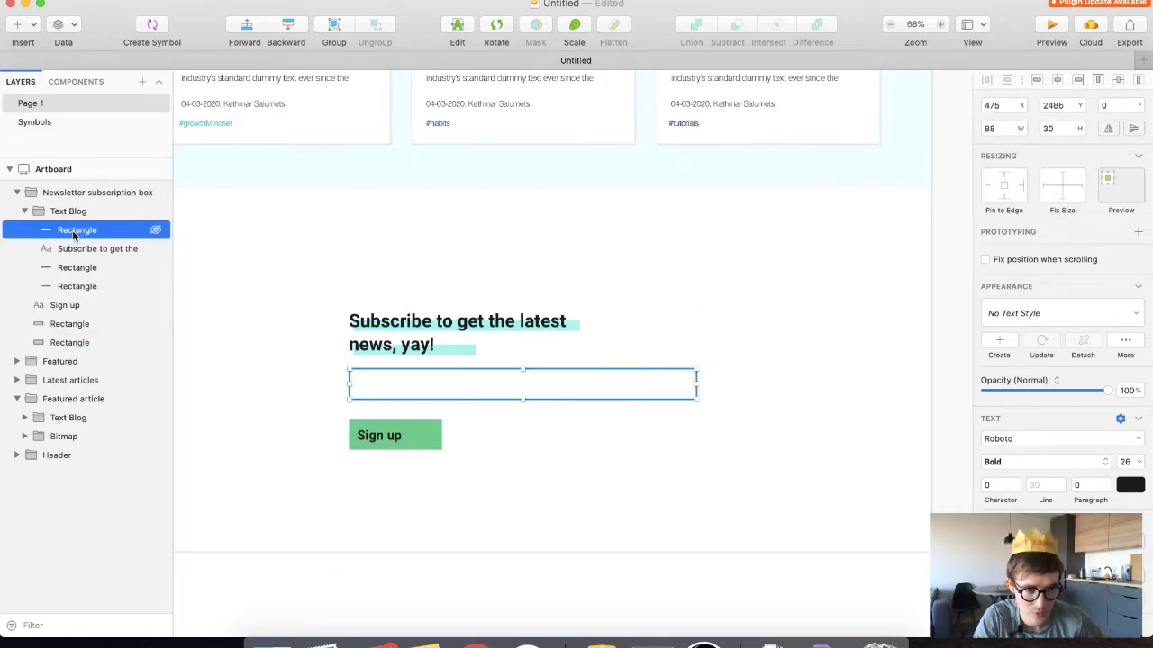
drag(76, 231, 54, 333)
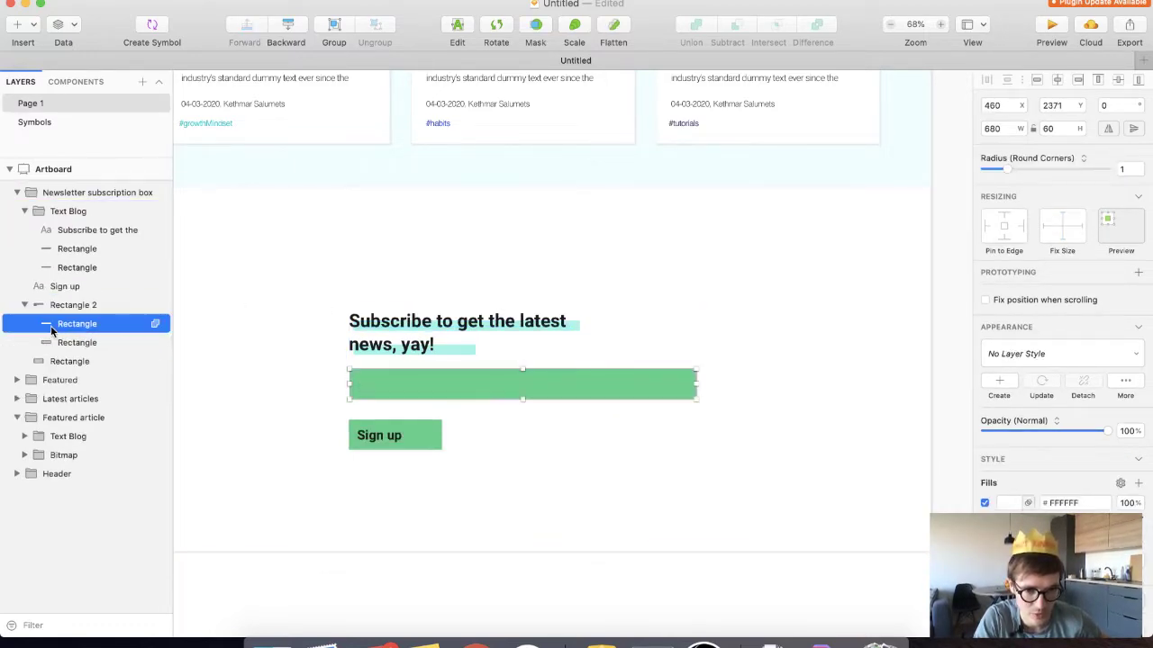
key(super+z)
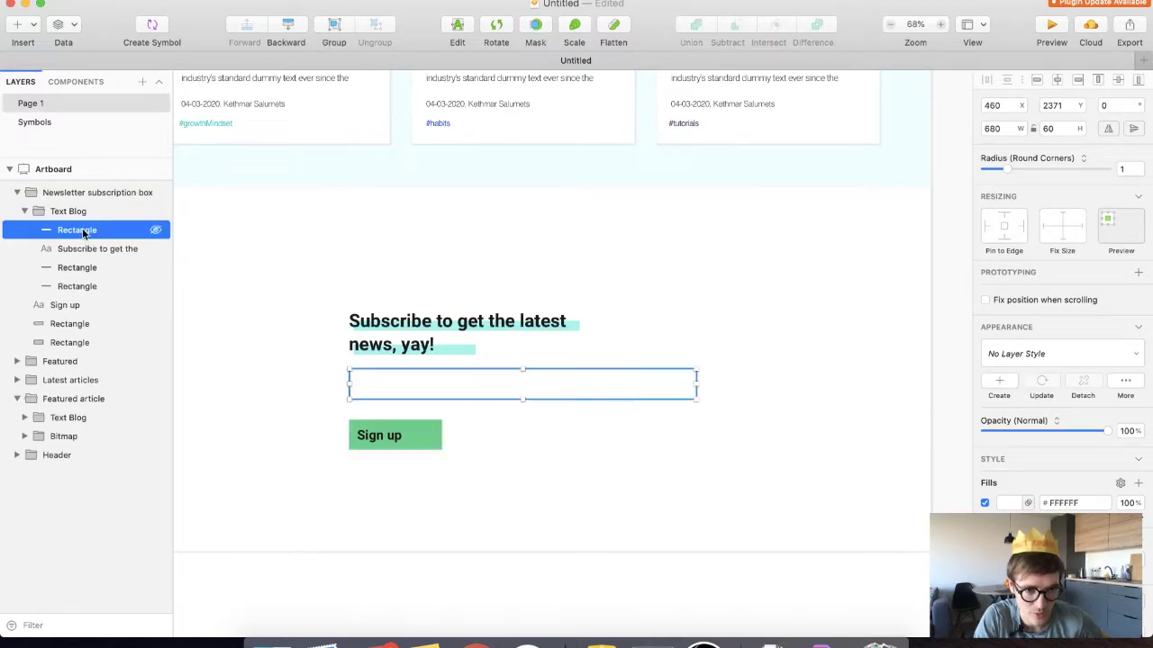
drag(85, 229, 70, 354)
click(380, 438)
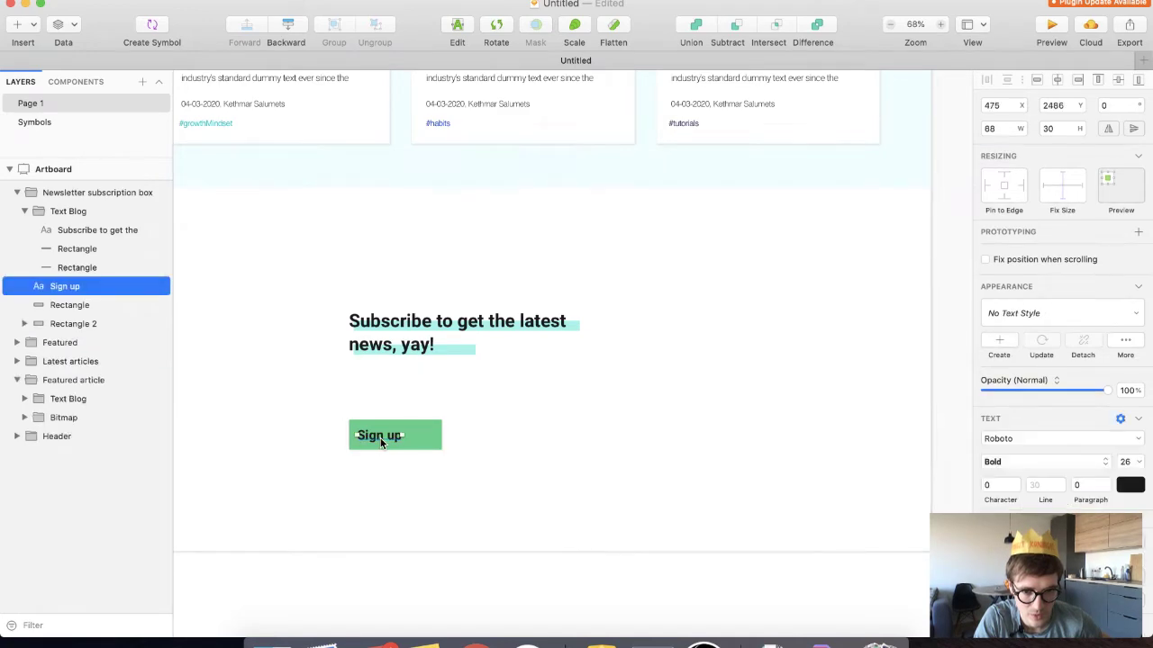
key(super+z)
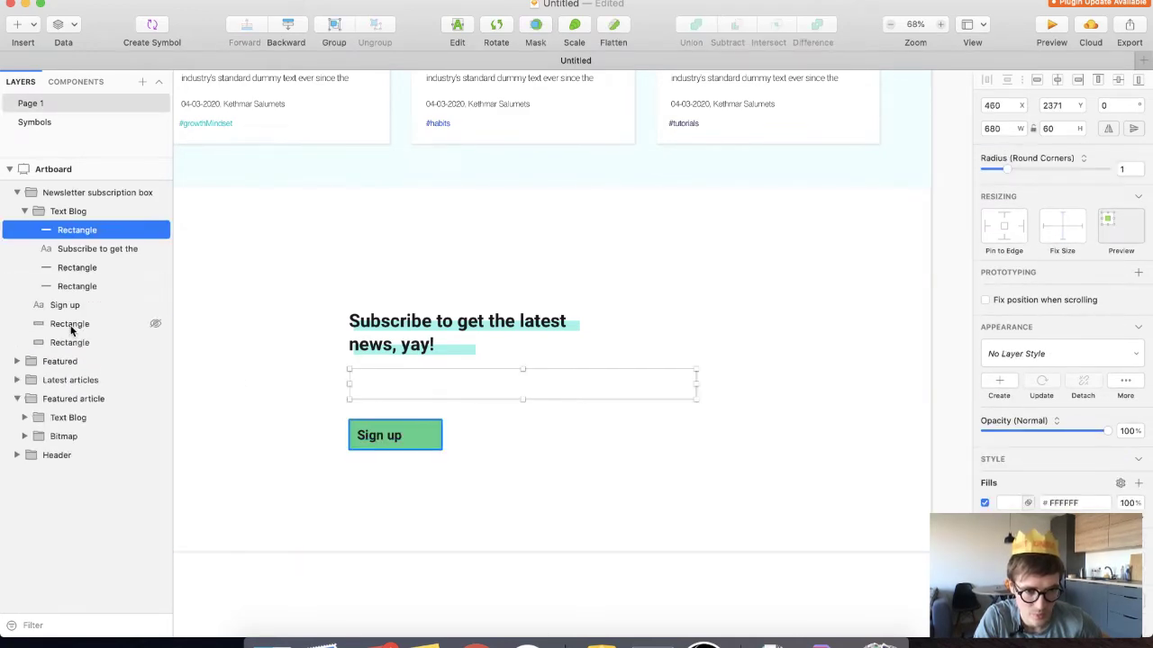
Restack the email field's rectangle directly beneath the "Sign up" text layer, and move that text to the right of the field
drag(95, 233, 59, 315)
click(81, 342)
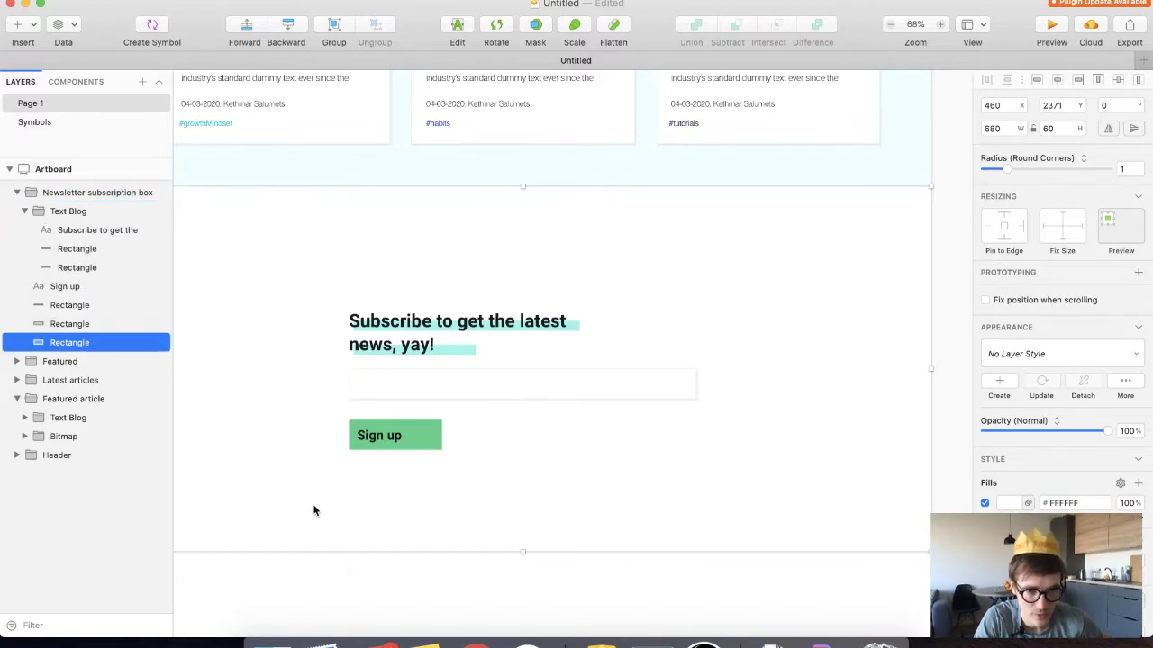
drag(380, 426, 751, 387)
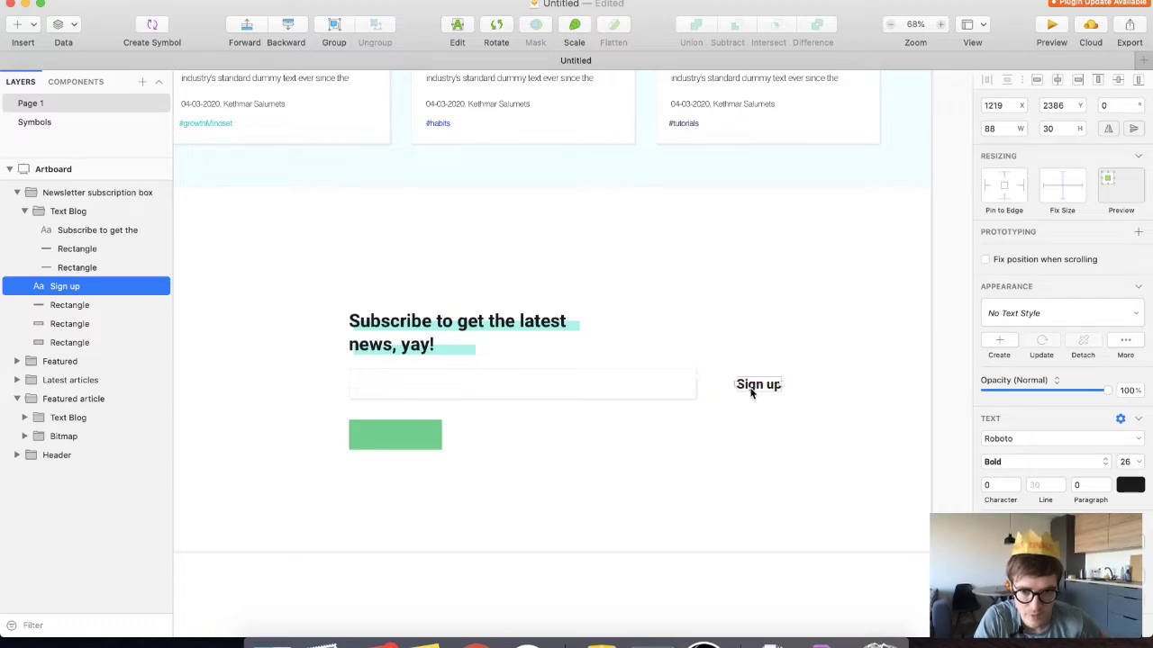
Turn off the green fill of the sign-up button's rectangle and turn on its border
click(401, 435)
scroll(1036, 508, down, 3)
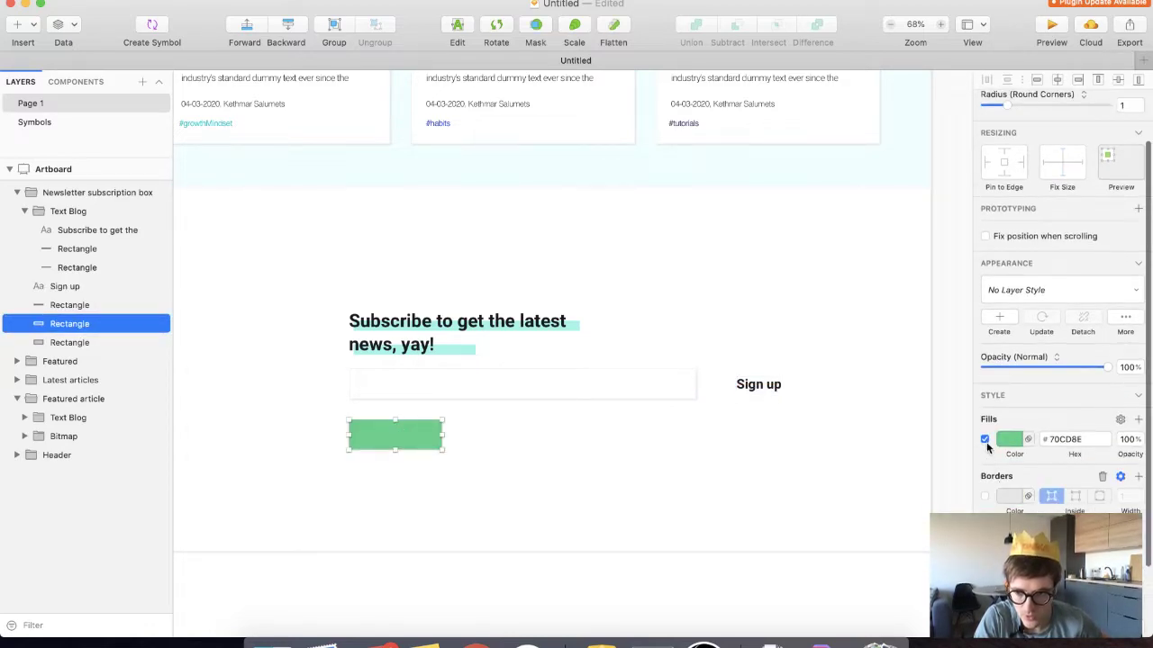
click(985, 440)
click(985, 496)
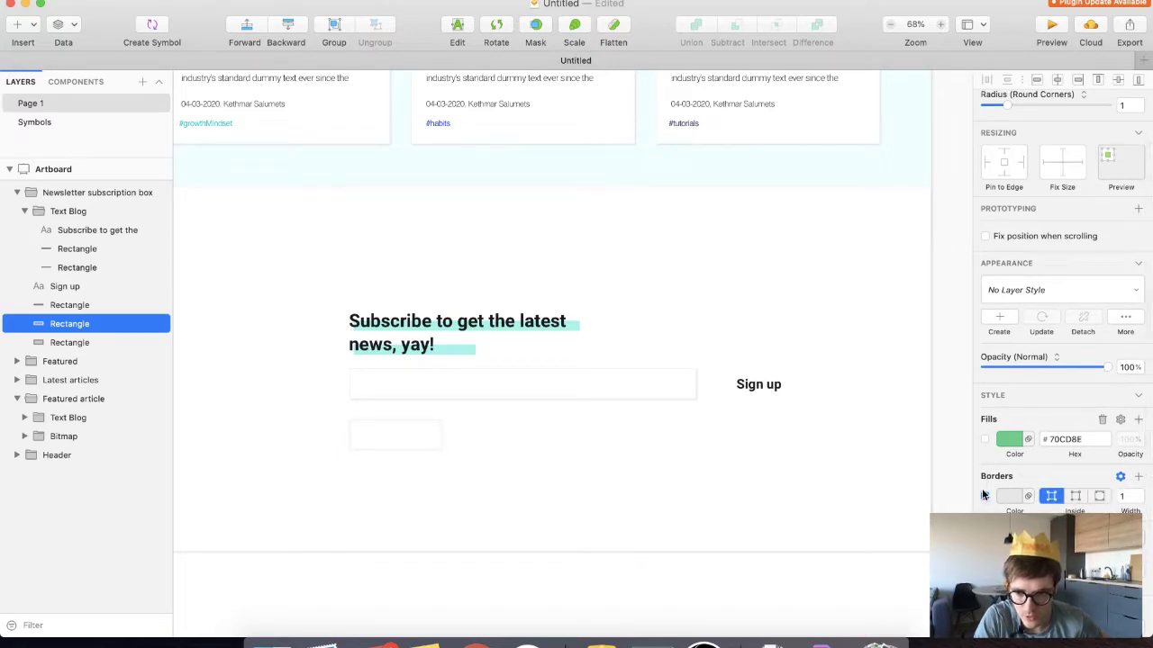
scroll(983, 494, down, 3)
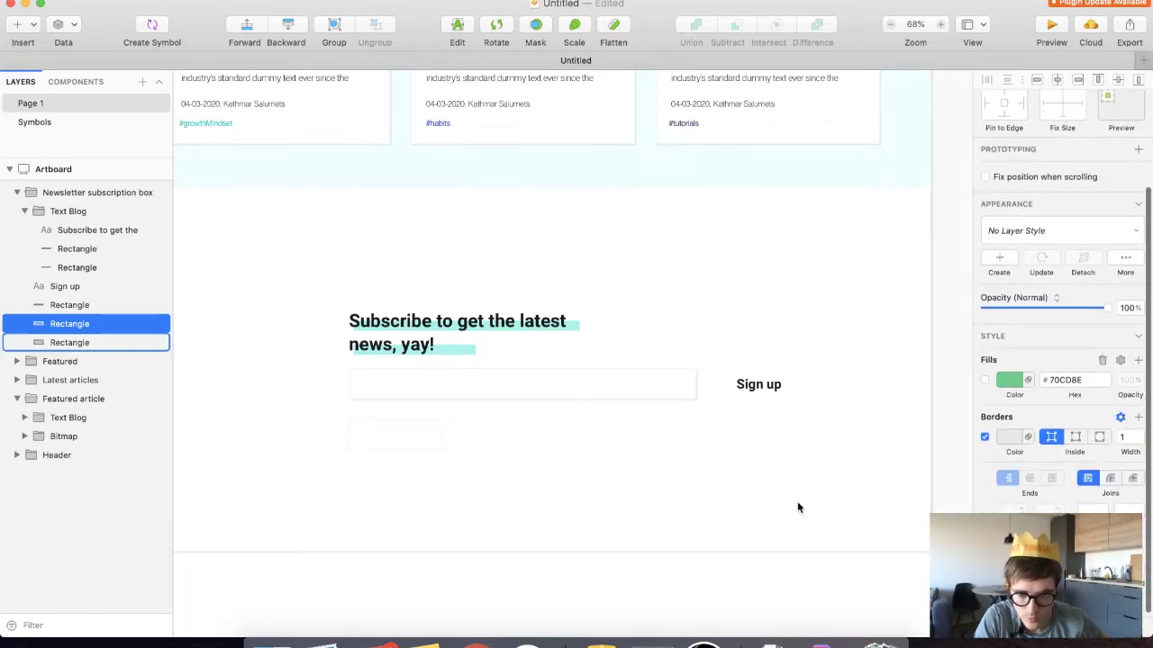
click(367, 430)
drag(366, 428, 565, 414)
Switch to the browser and examine the newsletter form layouts in Behance's "Subscribe Newsletter" project for how email fields and submit buttons combine
key(super+Tab)
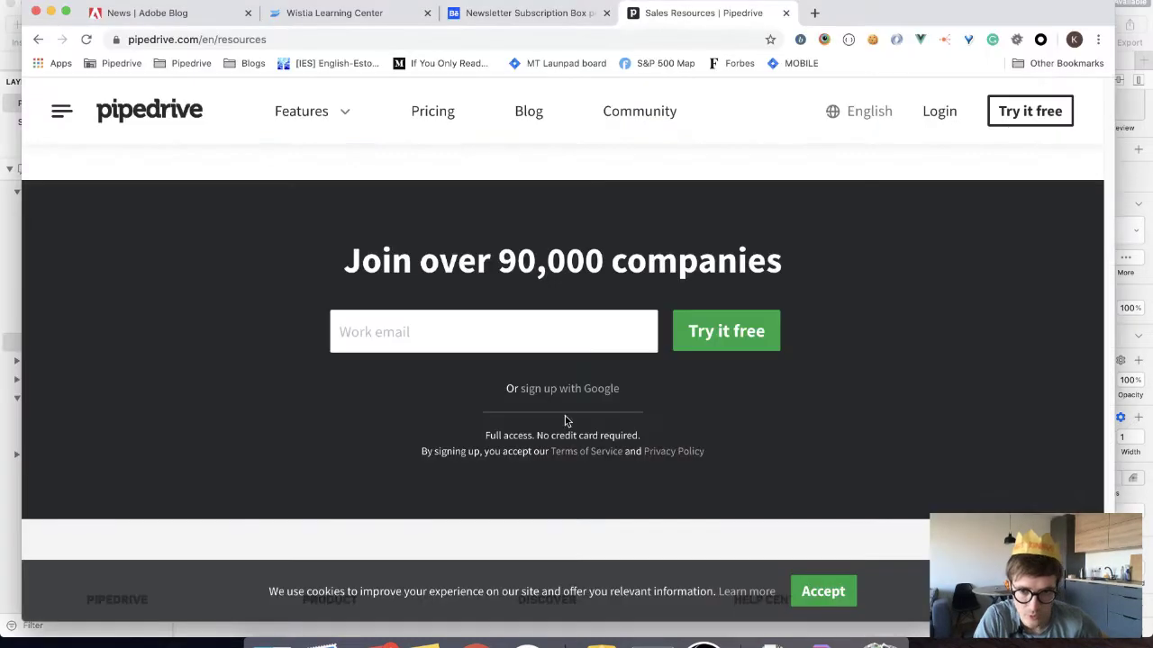
key(ctrl+shift+Tab)
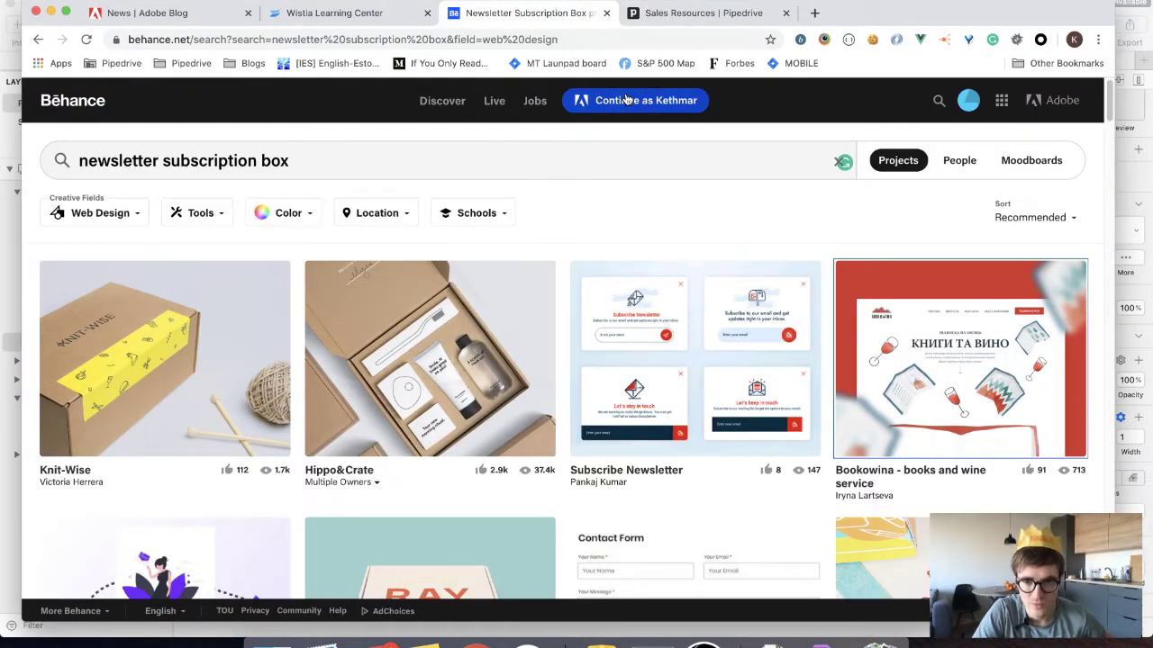
click(586, 279)
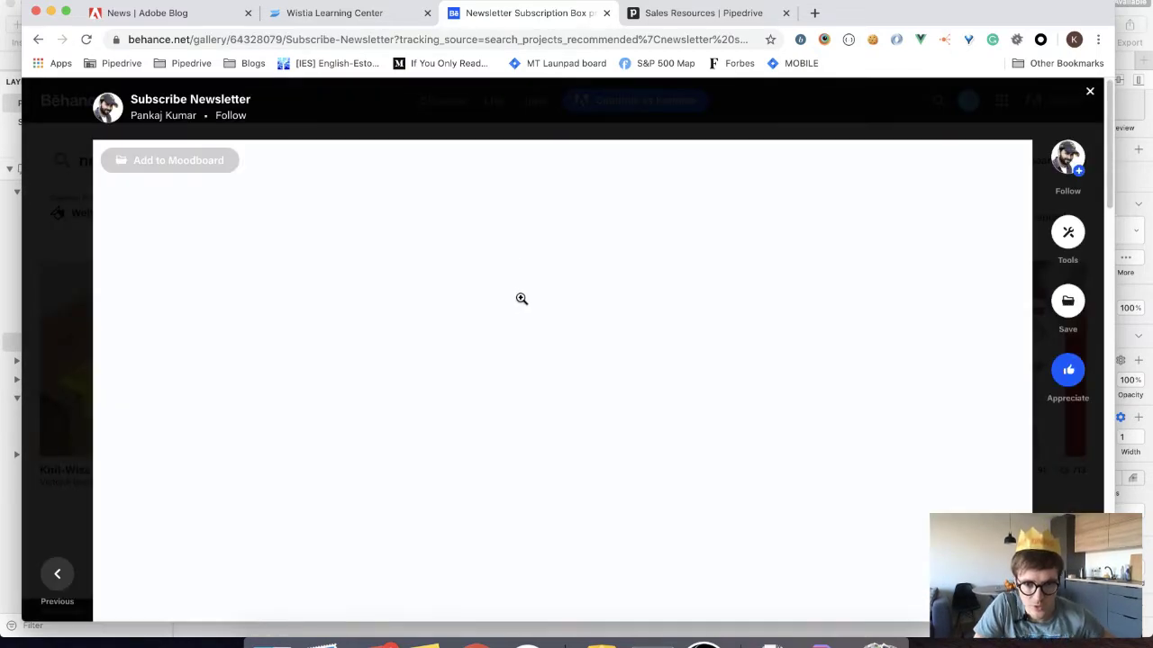
scroll(510, 285, down, 10)
scroll(527, 295, up, 4)
scroll(527, 295, up, 5)
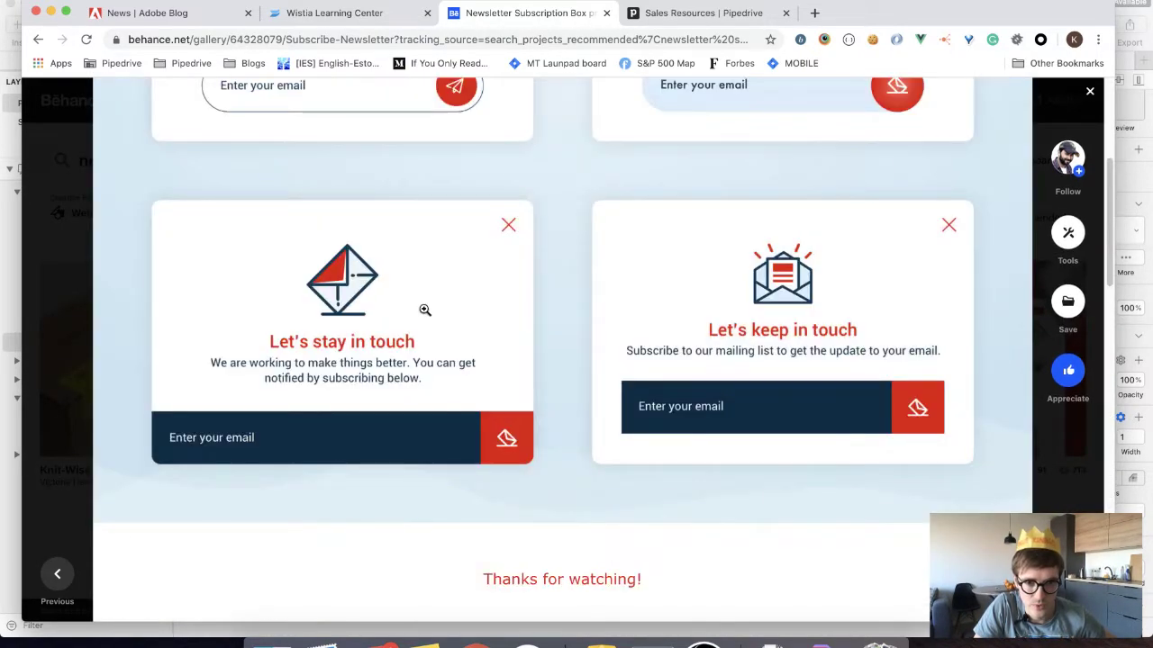
scroll(427, 352, down, 1)
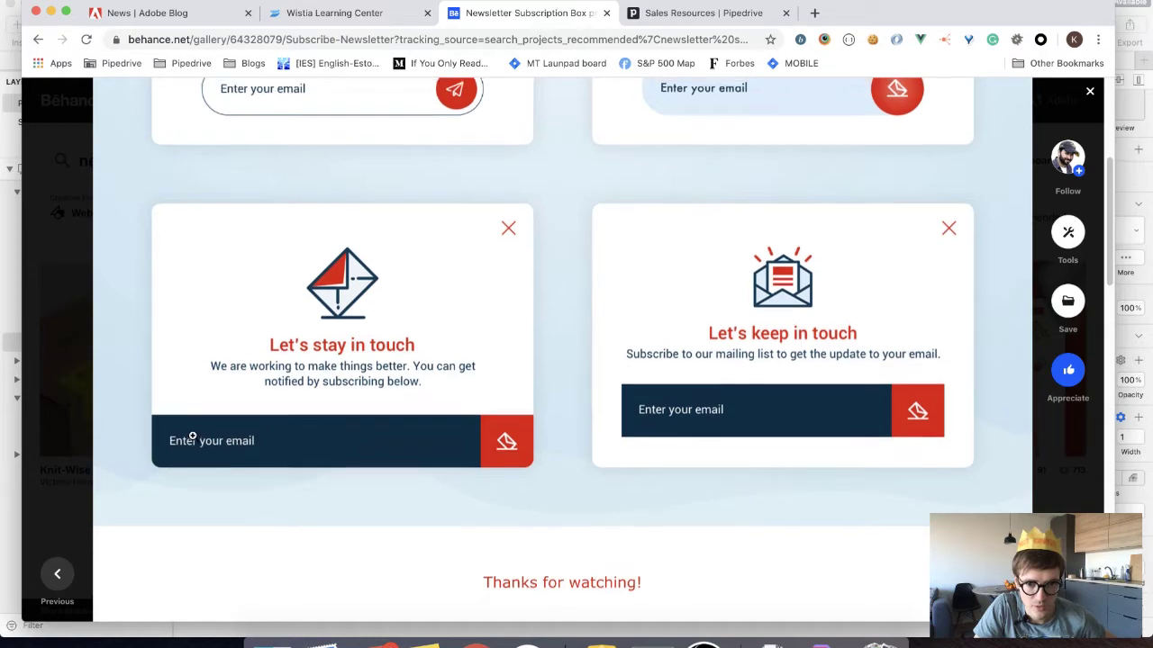
scroll(175, 441, up, 2)
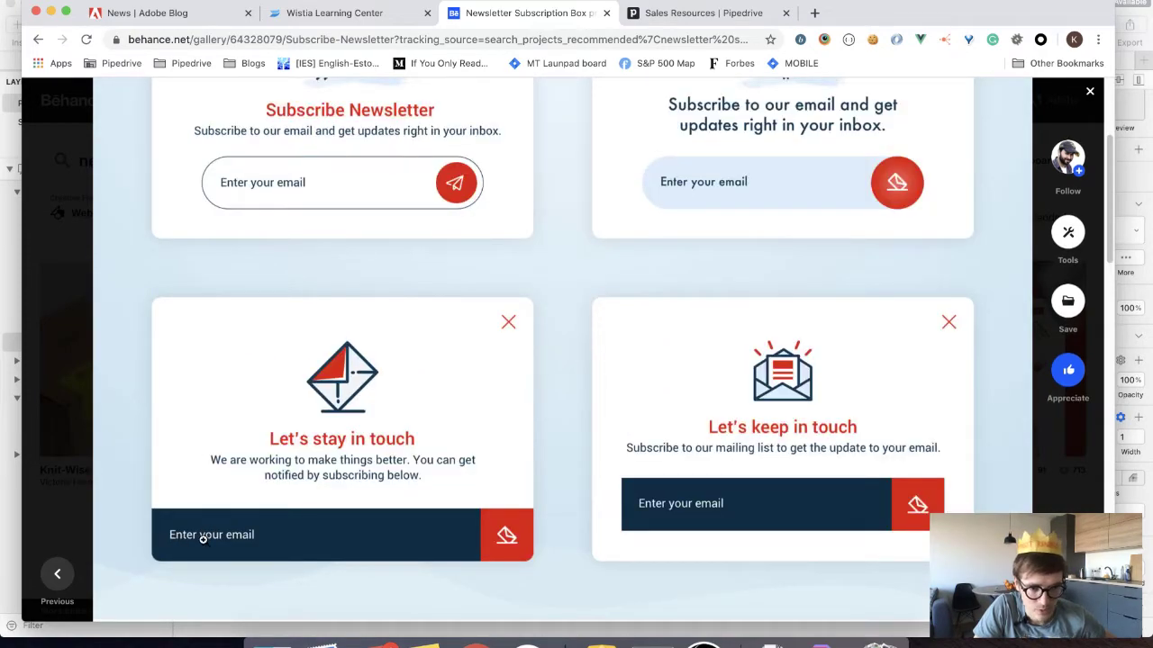
scroll(503, 269, up, 3)
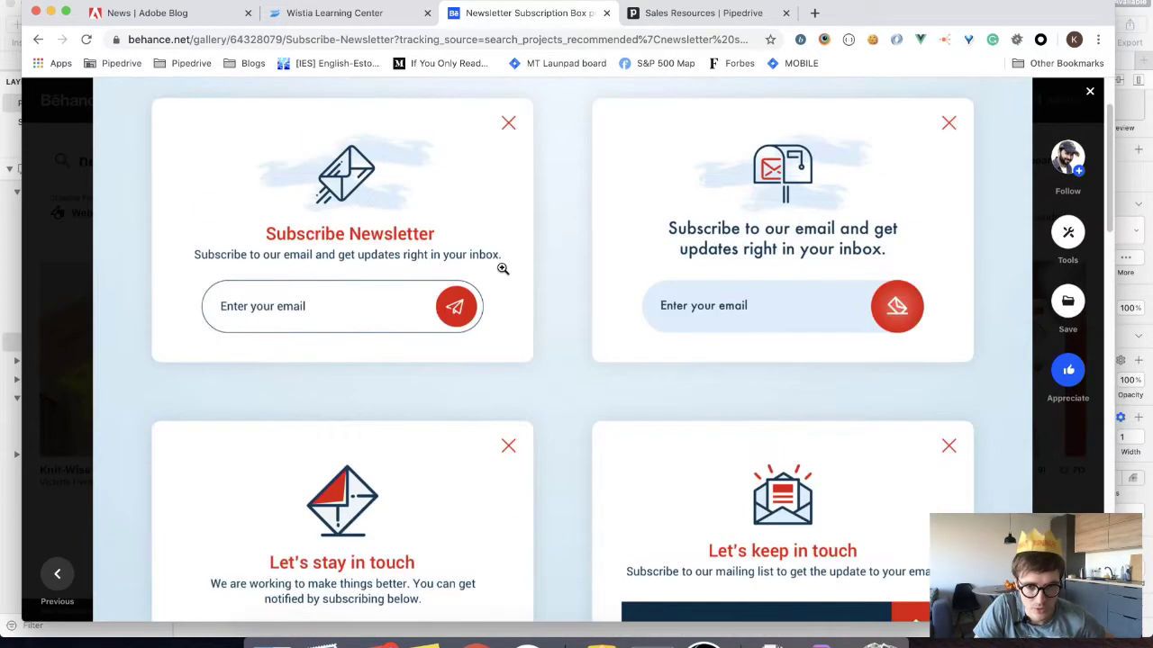
scroll(450, 308, down, 2)
scroll(451, 284, up, 1)
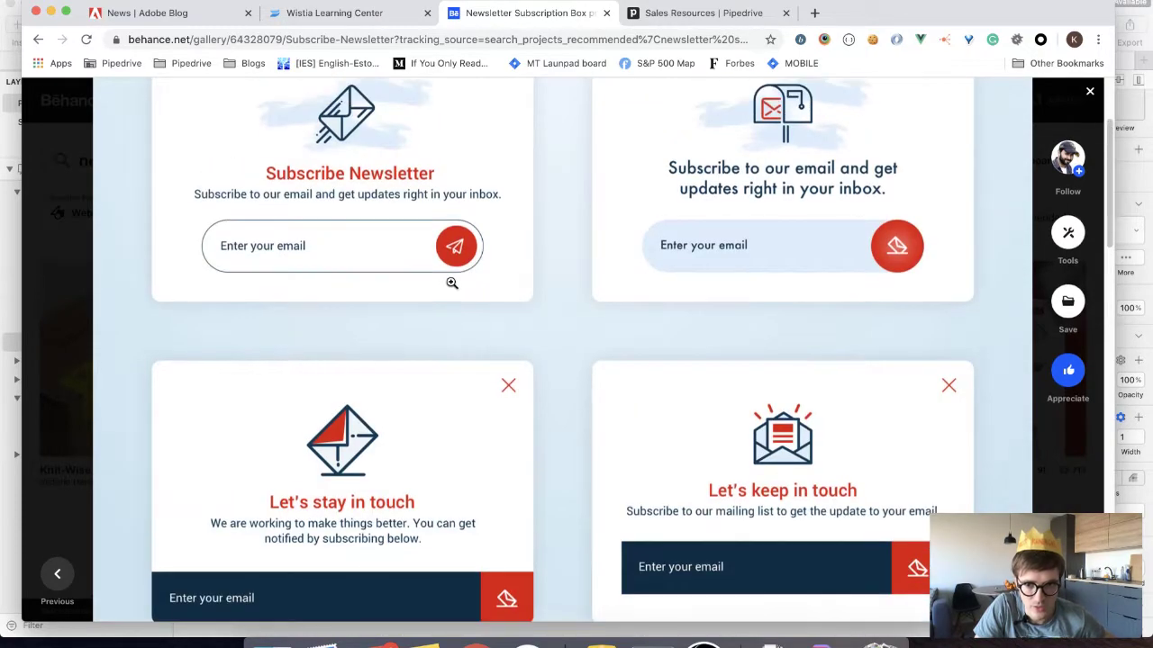
Switch back to Sketch and place the "Sign up" text inside the email field, vertically centred near its right edge
key(super+Tab)
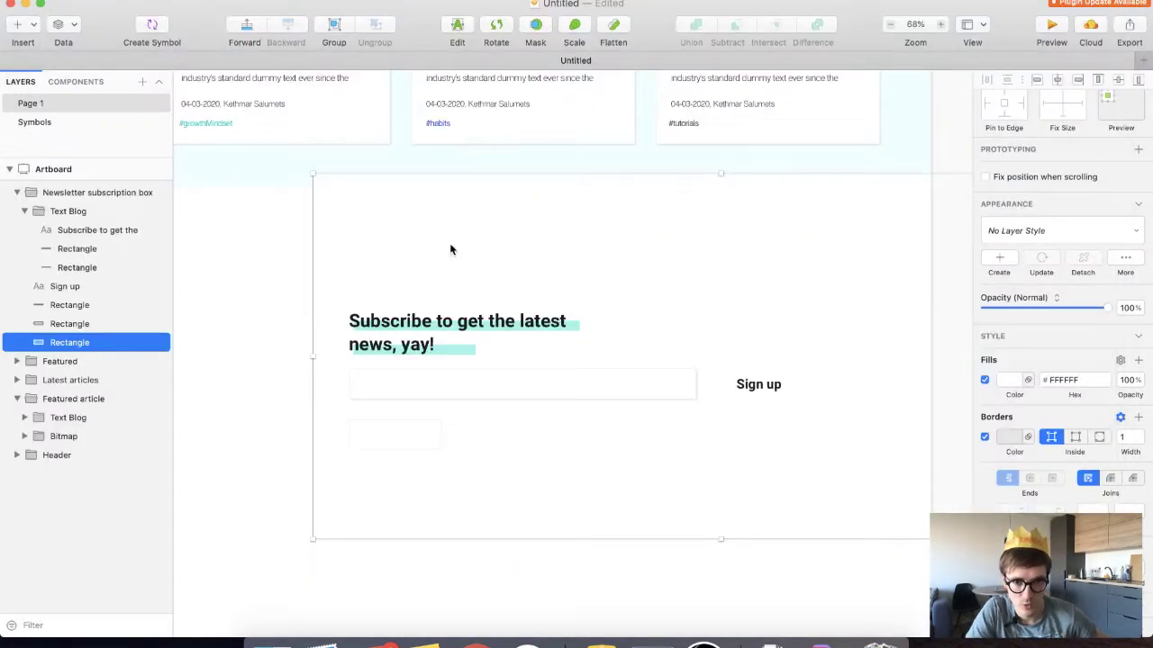
drag(766, 389, 670, 385)
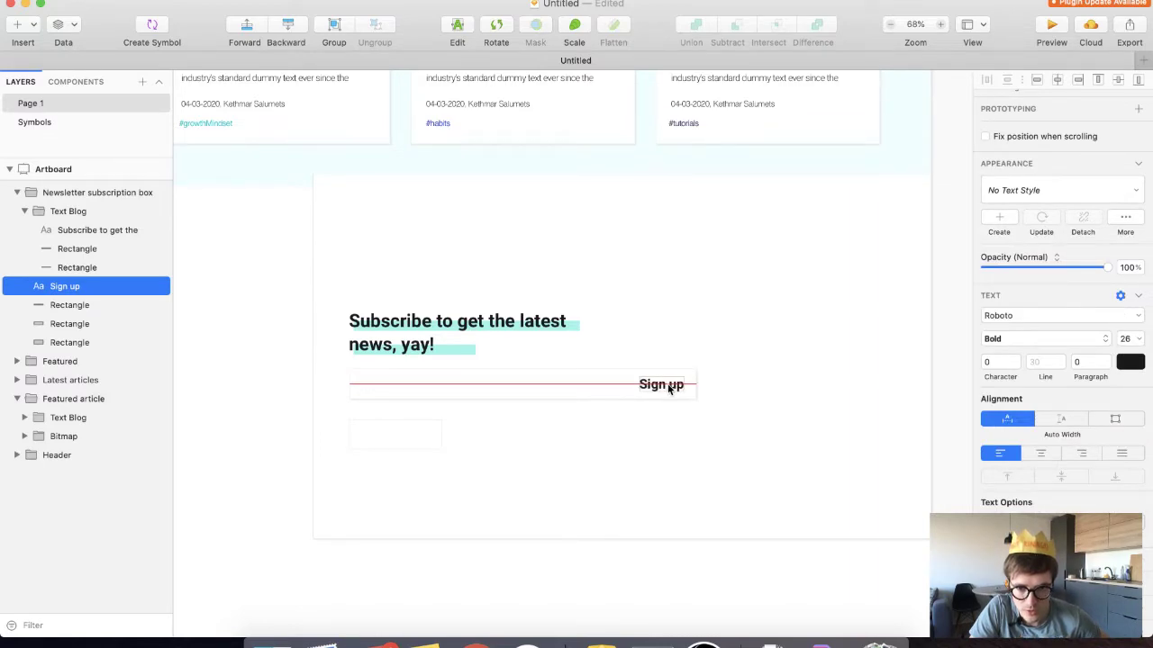
drag(670, 388, 671, 387)
Try deleting the newsletter section's white background rectangle, and undo the deletion
drag(833, 436, 583, 505)
key(Delete)
click(449, 461)
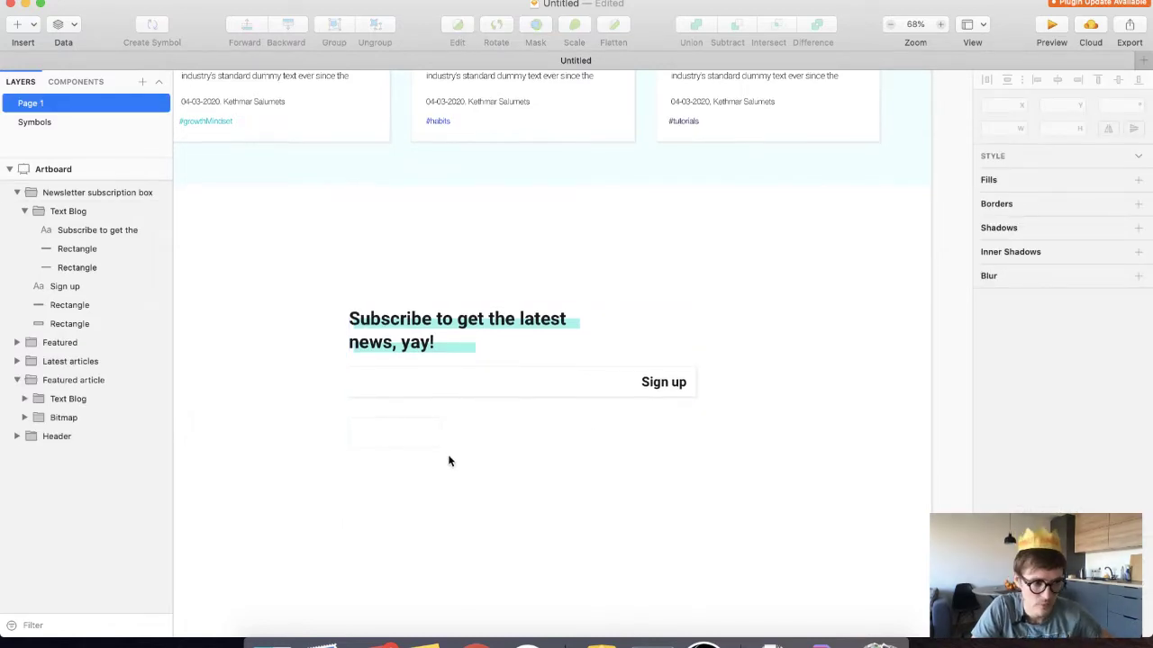
scroll(447, 458, down, 3)
scroll(448, 457, left, 5)
scroll(448, 458, right, 3)
key(super+z)
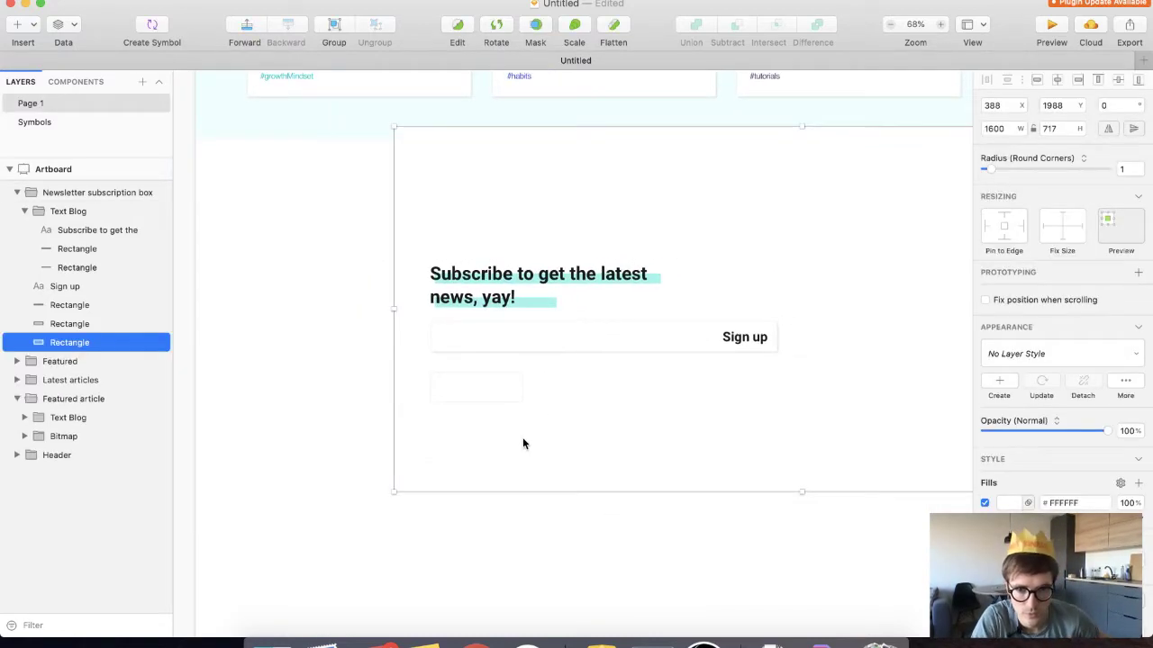
Return the newsletter section's white background rectangle to X 0, Y 2013
drag(330, 445, 329, 460)
scroll(580, 463, right, 3)
scroll(580, 463, up, 1)
scroll(580, 463, left, 2)
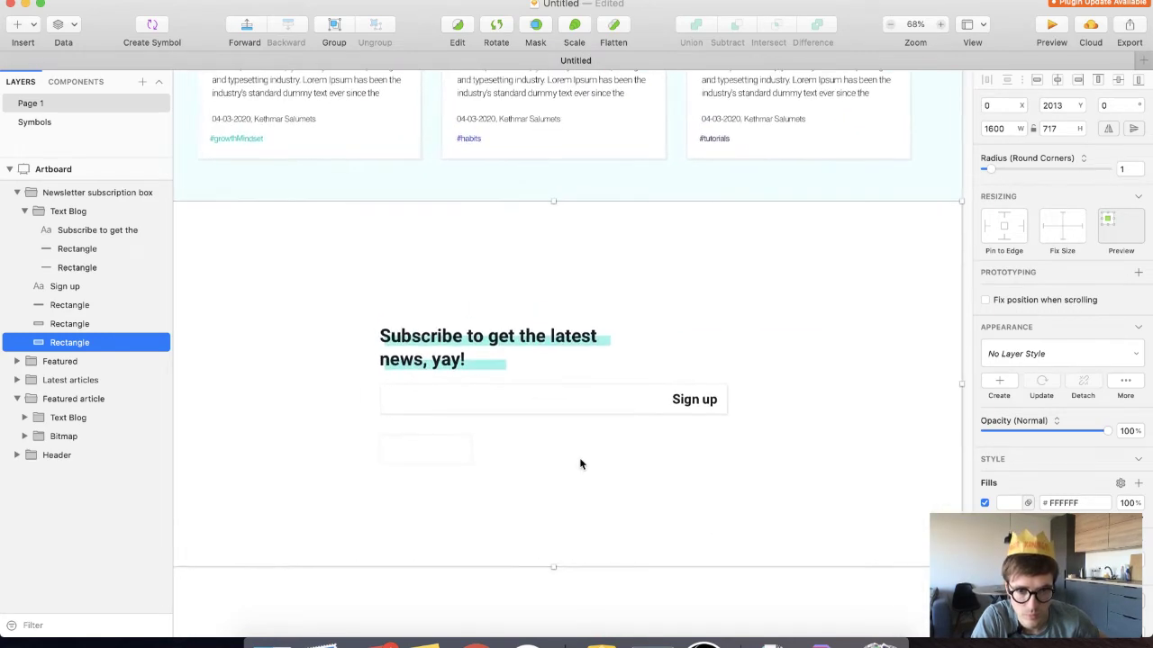
Nudge the "Sign up" text slightly left inside the email field, to X 1027, Y 2386
scroll(580, 463, down, 1)
scroll(580, 465, left, 1)
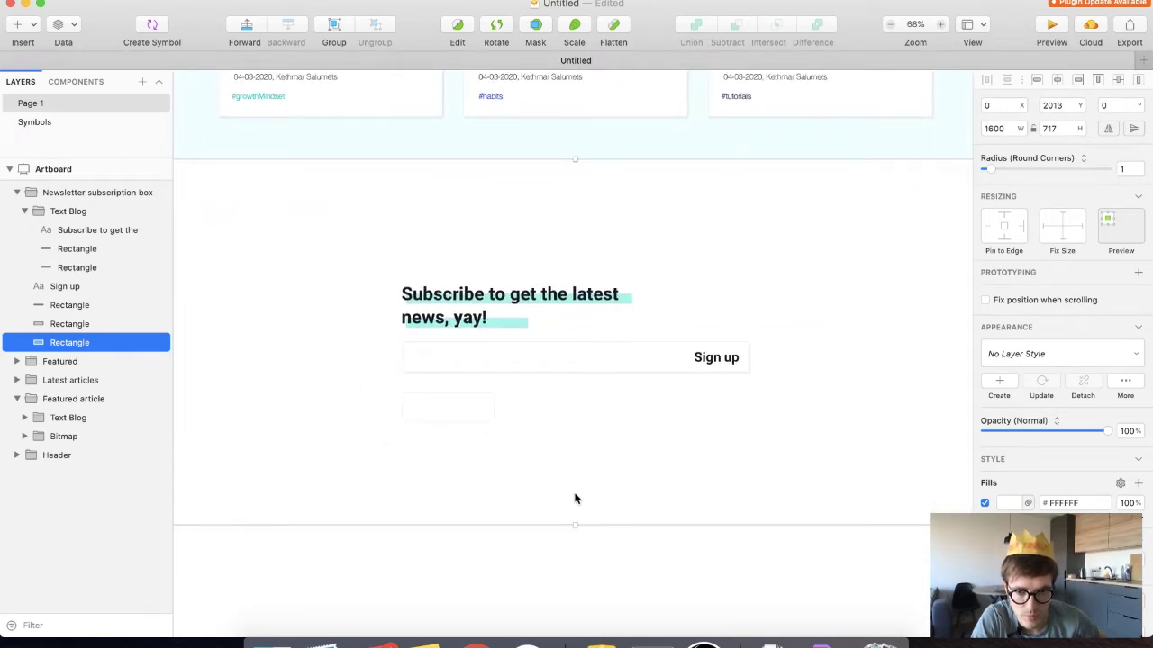
drag(708, 360, 702, 364)
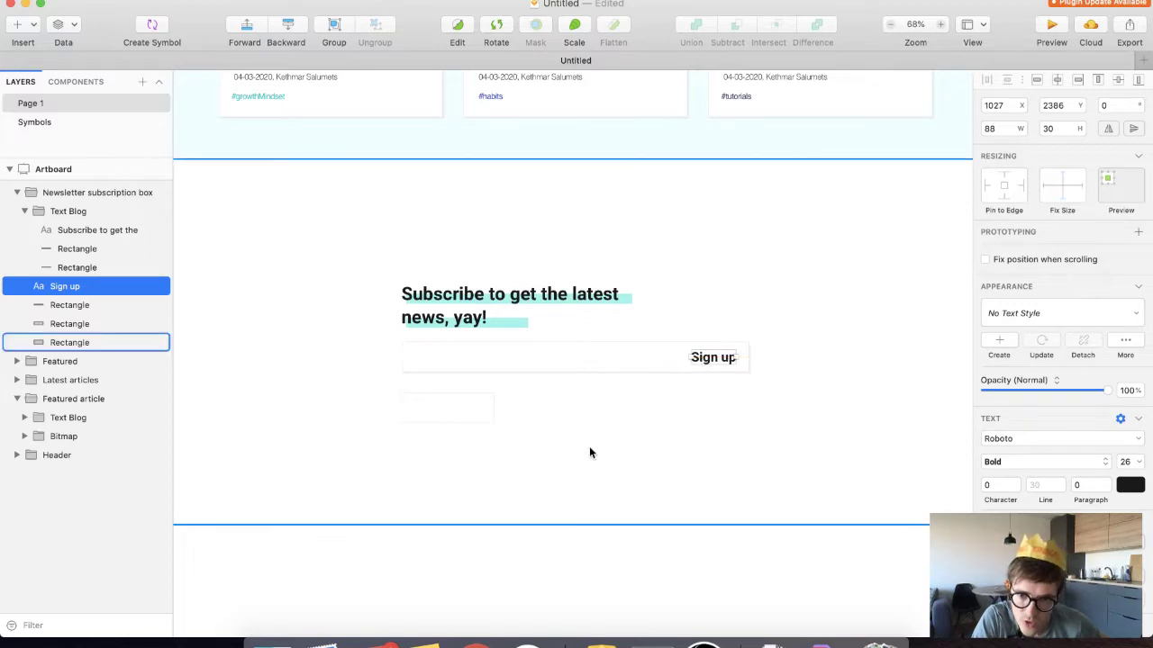
Check the browser's newsletter reference, return to Sketch, and shorten the email field from its right side so it ends before "Sign up"
scroll(589, 446, up, 4)
key(super+Tab)
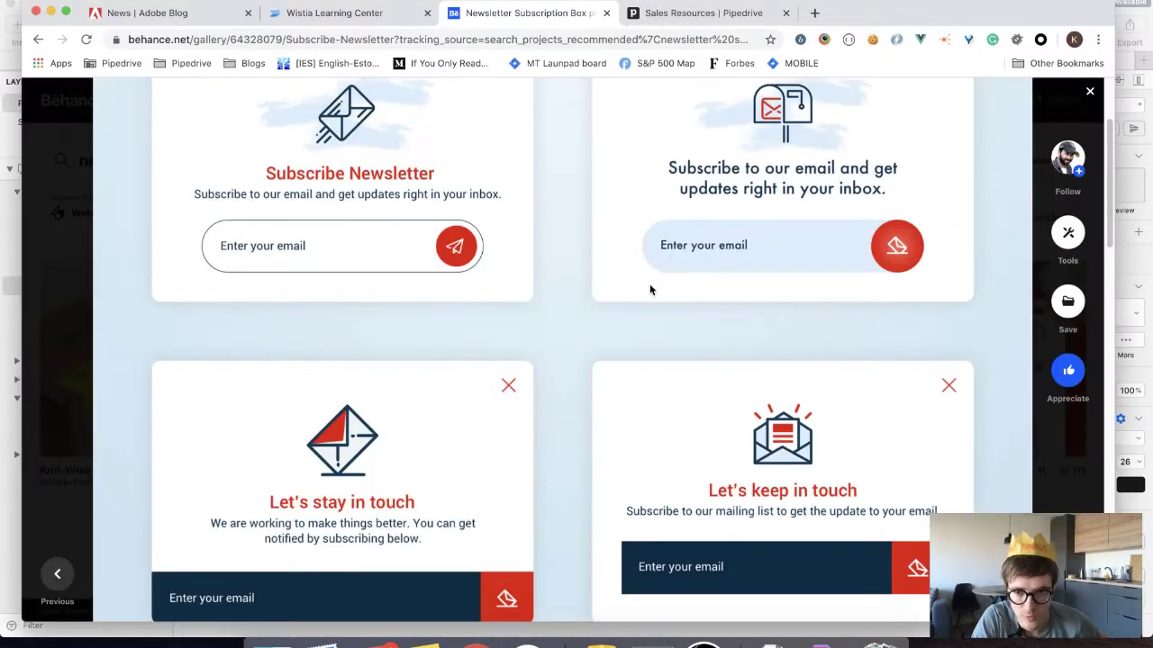
key(super+Tab)
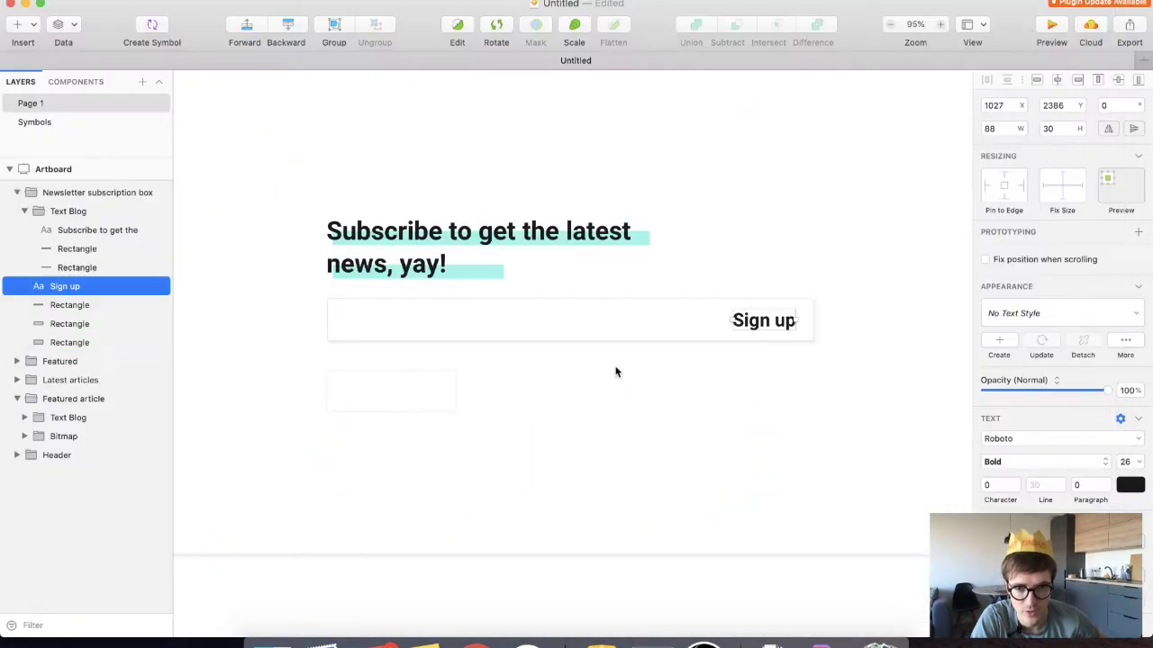
click(667, 326)
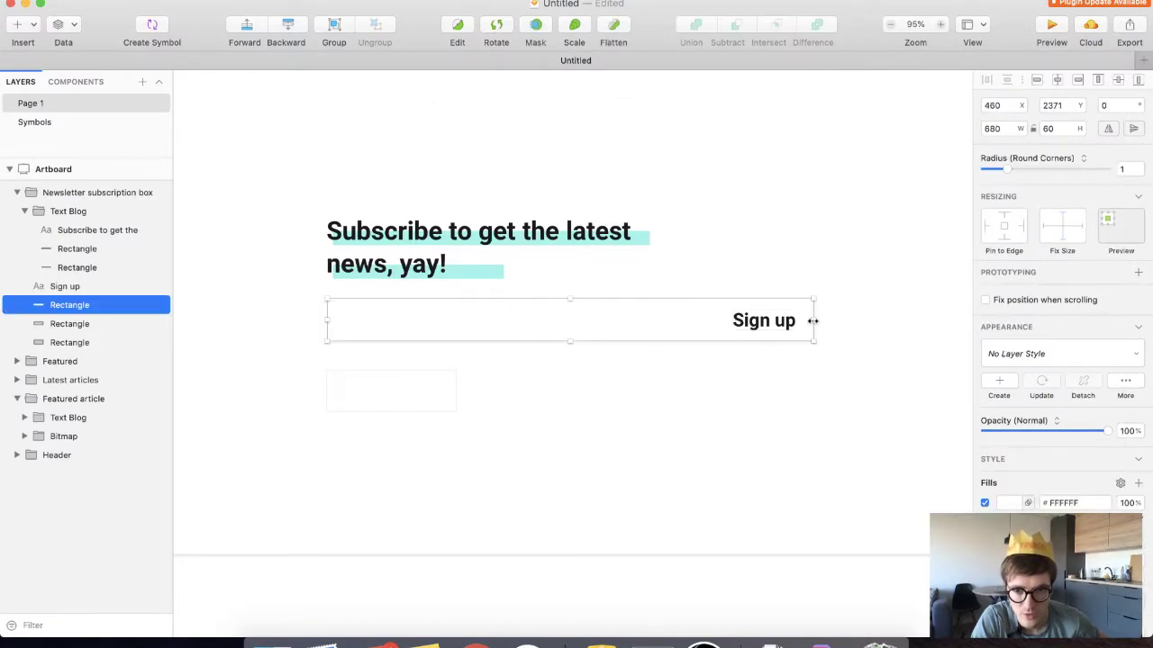
drag(813, 320, 711, 323)
Lock the newsletter section's 1600 × 717 white background rectangle
click(413, 388)
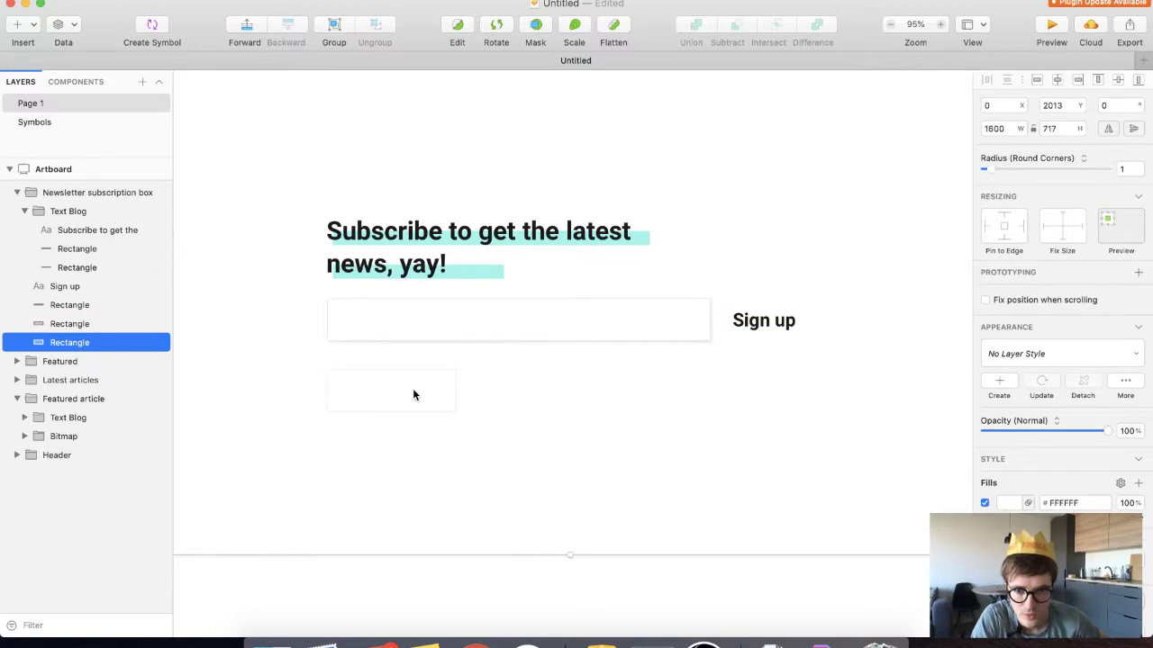
right_click(136, 344)
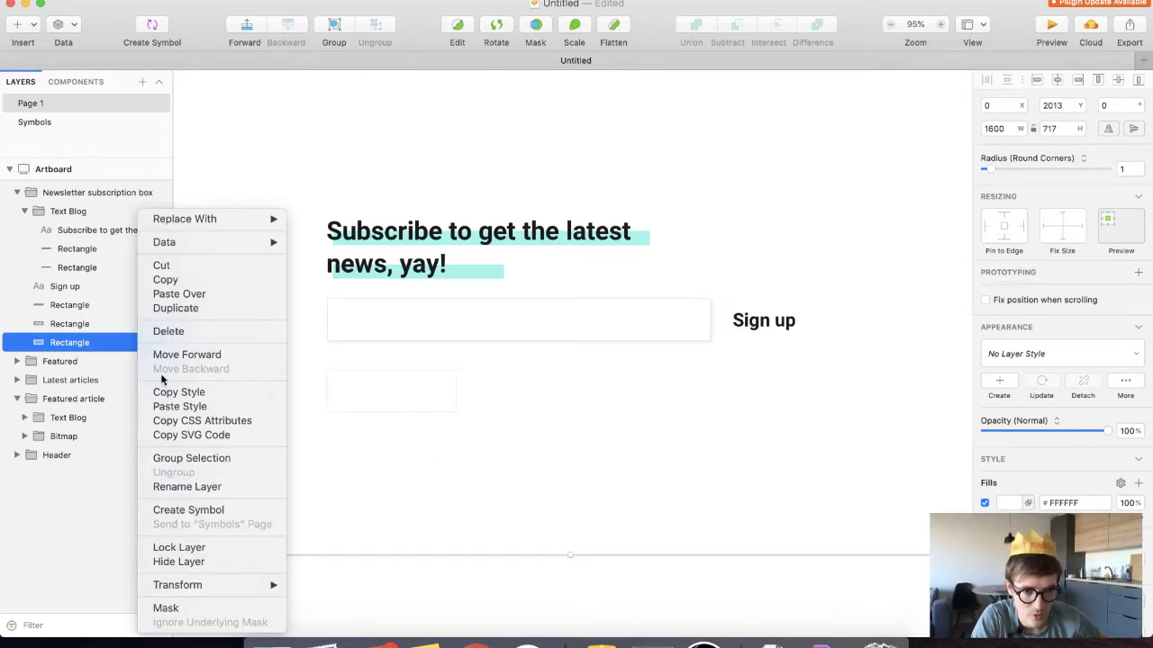
click(180, 548)
click(391, 513)
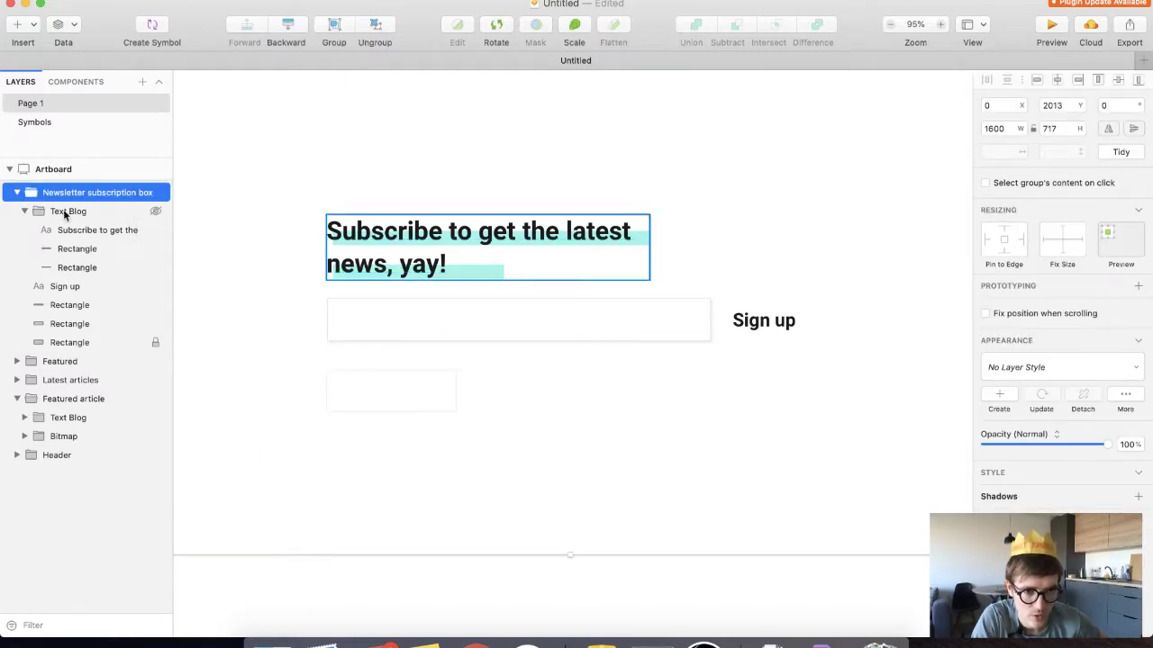
Try moving the "Sign up" text left onto the email field, and undo the move
double_click(745, 326)
drag(747, 326, 664, 326)
key(super+z)
key(Escape)
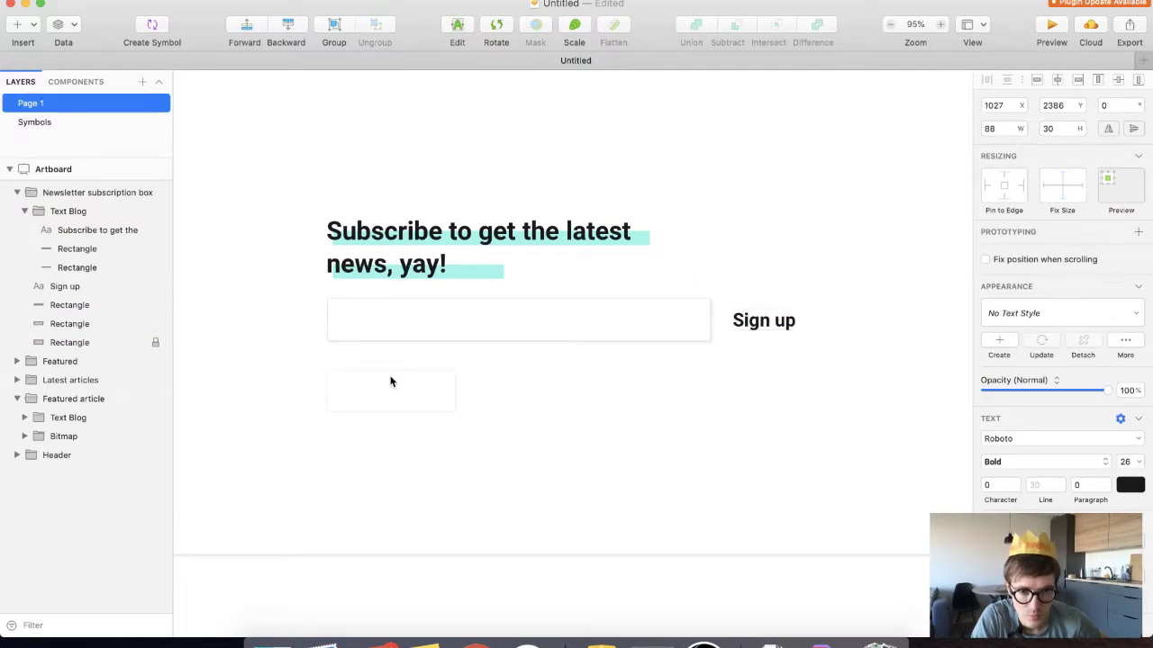
Move the small outlined rectangle behind the "Sign up" text, flush with the email field's right edge at X 996, Y 2372
click(388, 377)
double_click(383, 376)
drag(383, 376, 760, 299)
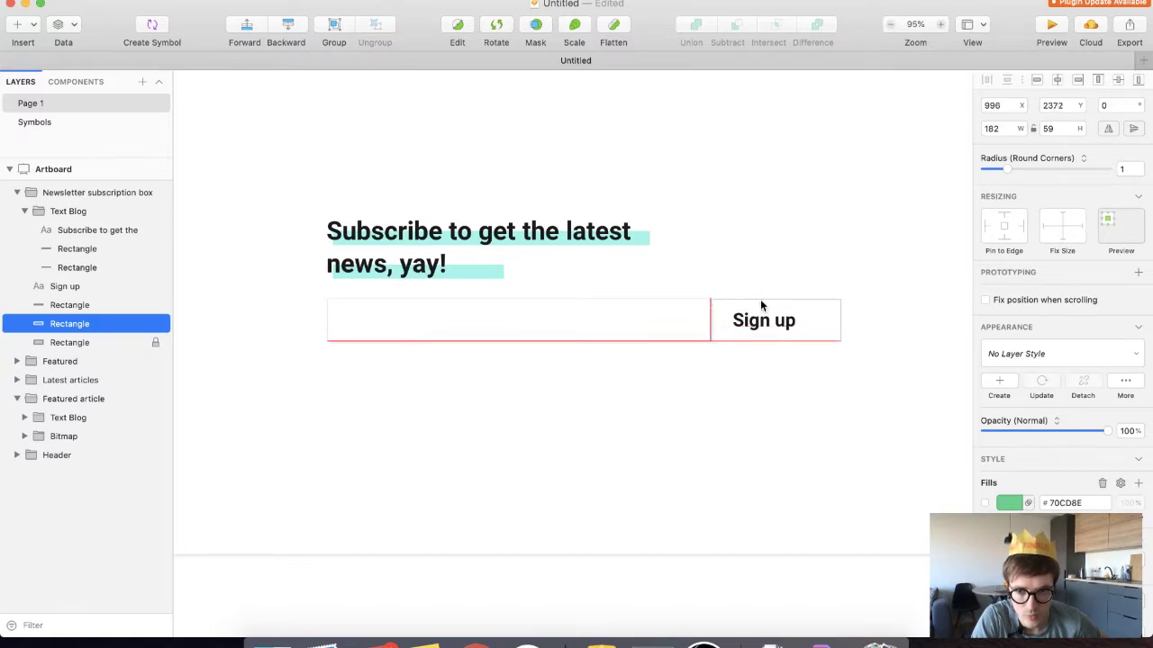
click(657, 400)
Switch to the browser and examine how the Behance "Subscribe Newsletter" forms attach icon buttons to their email fields
key(super+Tab)
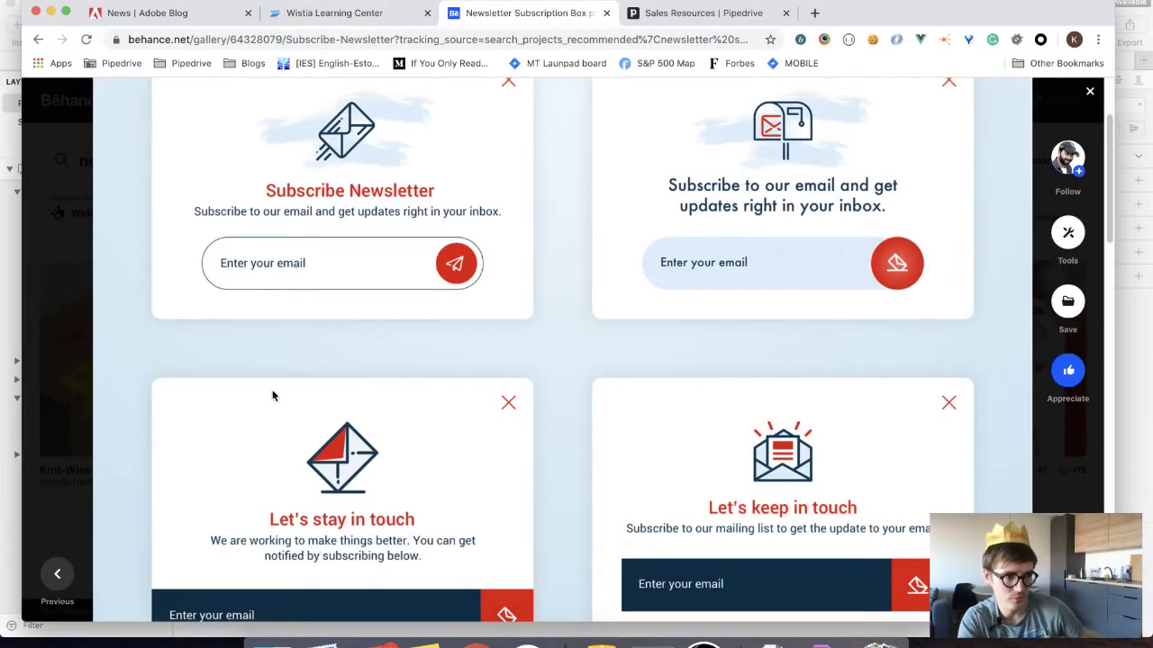
scroll(411, 413, down, 10)
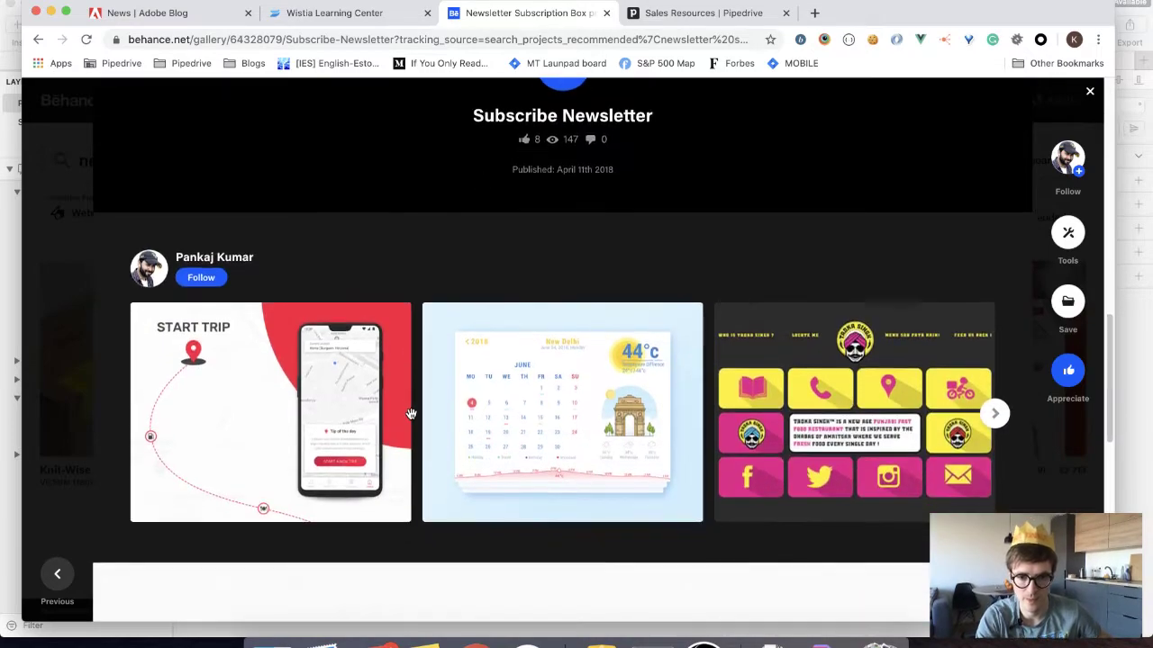
scroll(410, 412, up, 10)
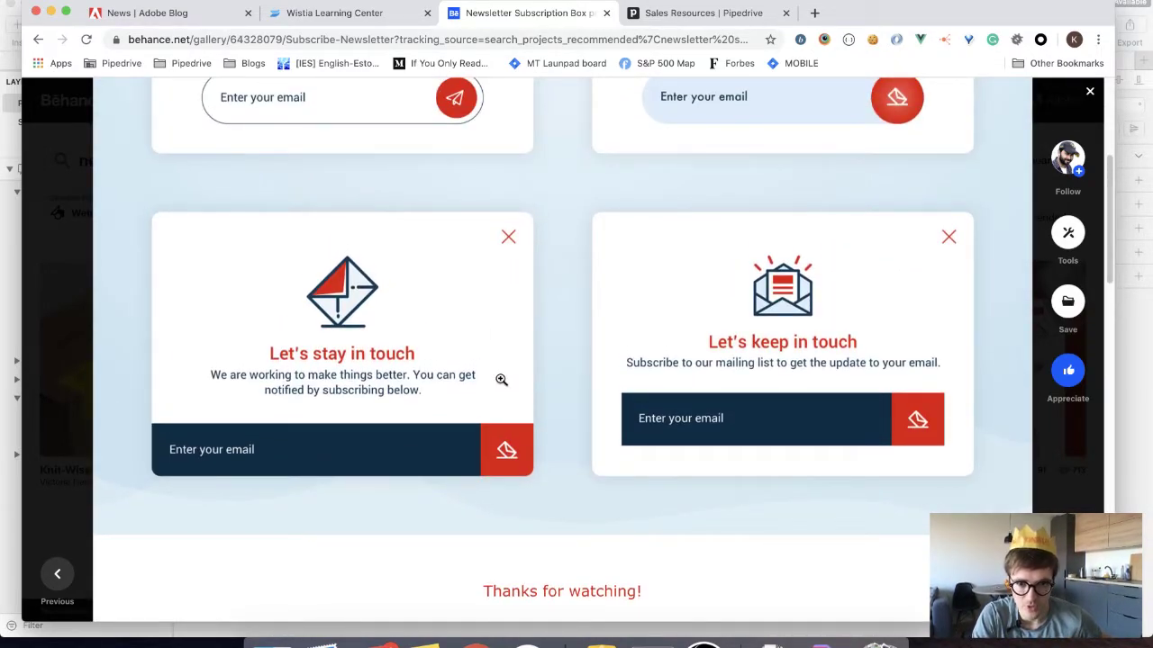
key(super+Tab)
key(super+Tab)
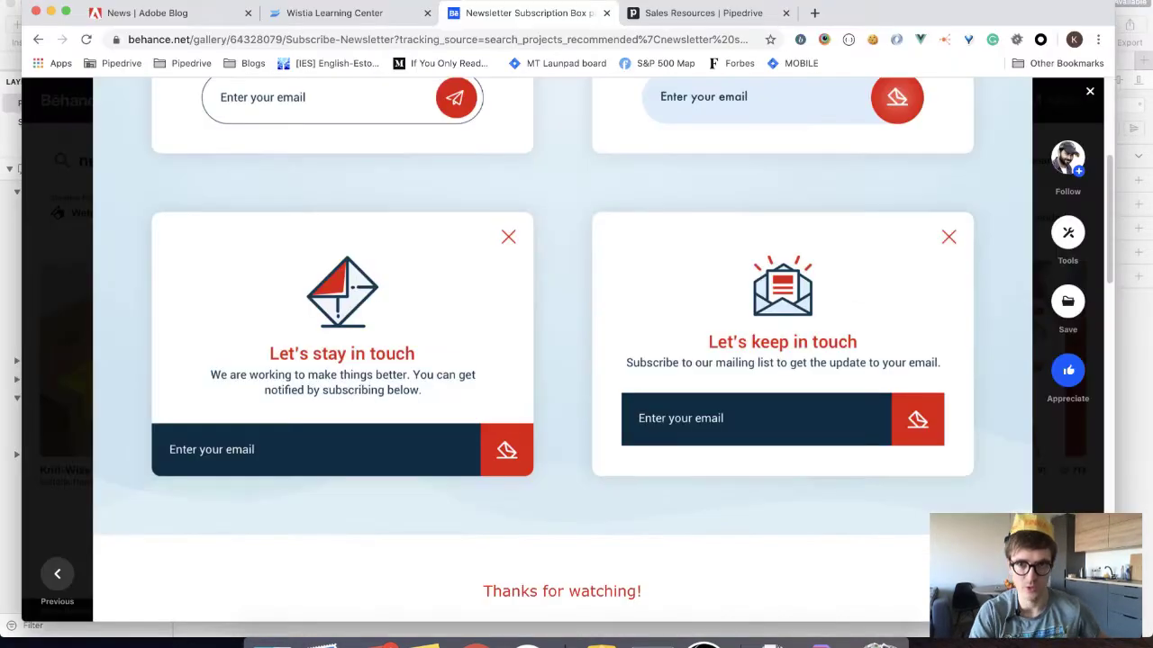
Open Flaticon in a new browser tab and search its icons for "email icon"
key(super+t)
text(flat)
key(Return)
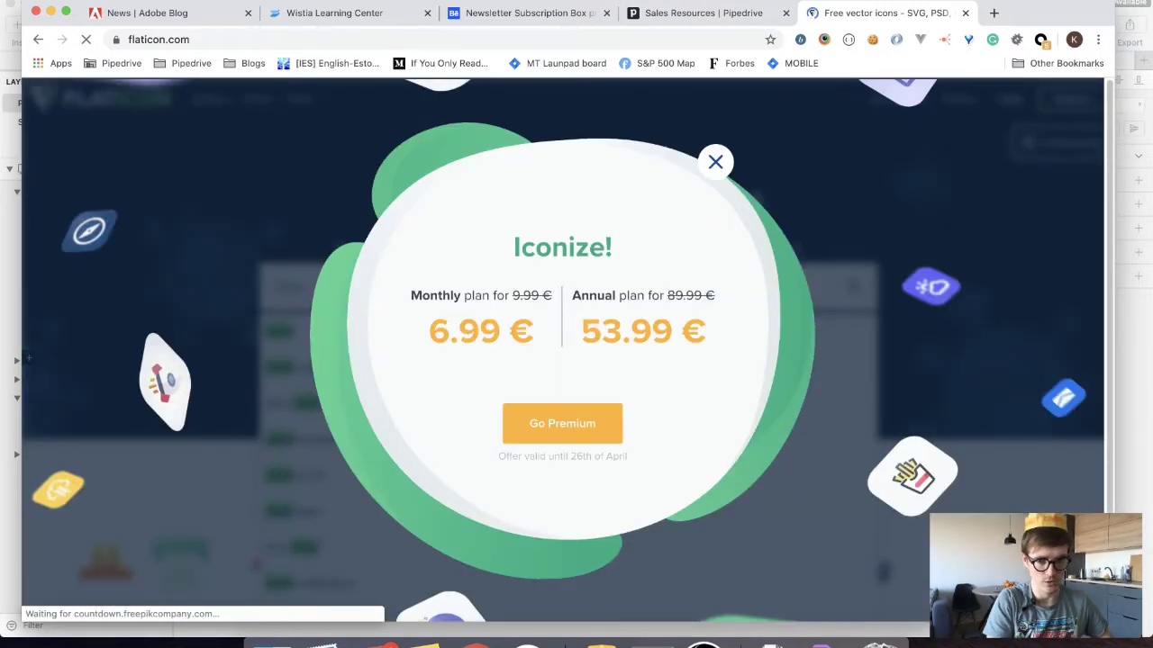
key(Escape)
text(email icon)
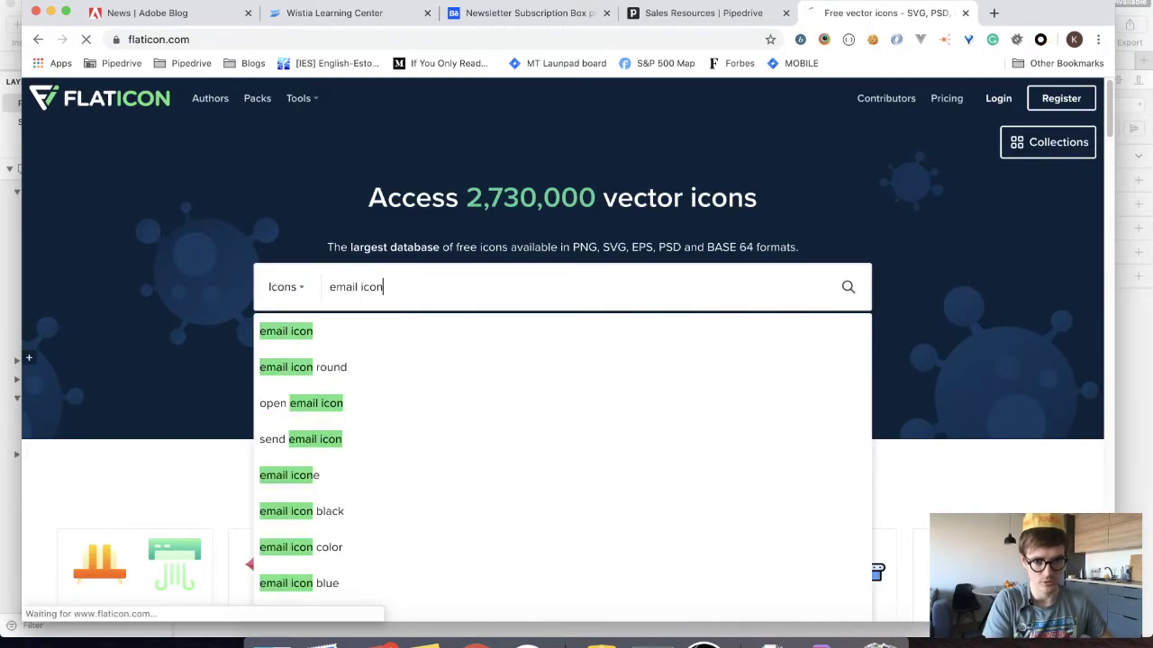
key(Return)
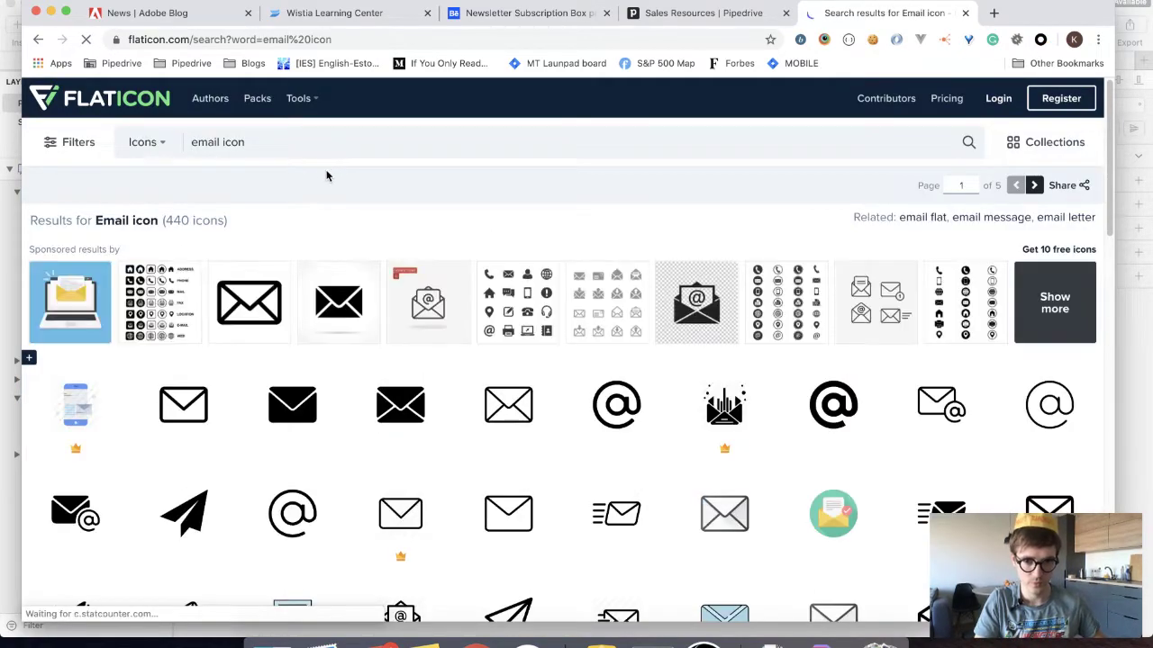
Pick the tilted outline envelope icon from the search results and download it free as an SVG
scroll(416, 319, down, 3)
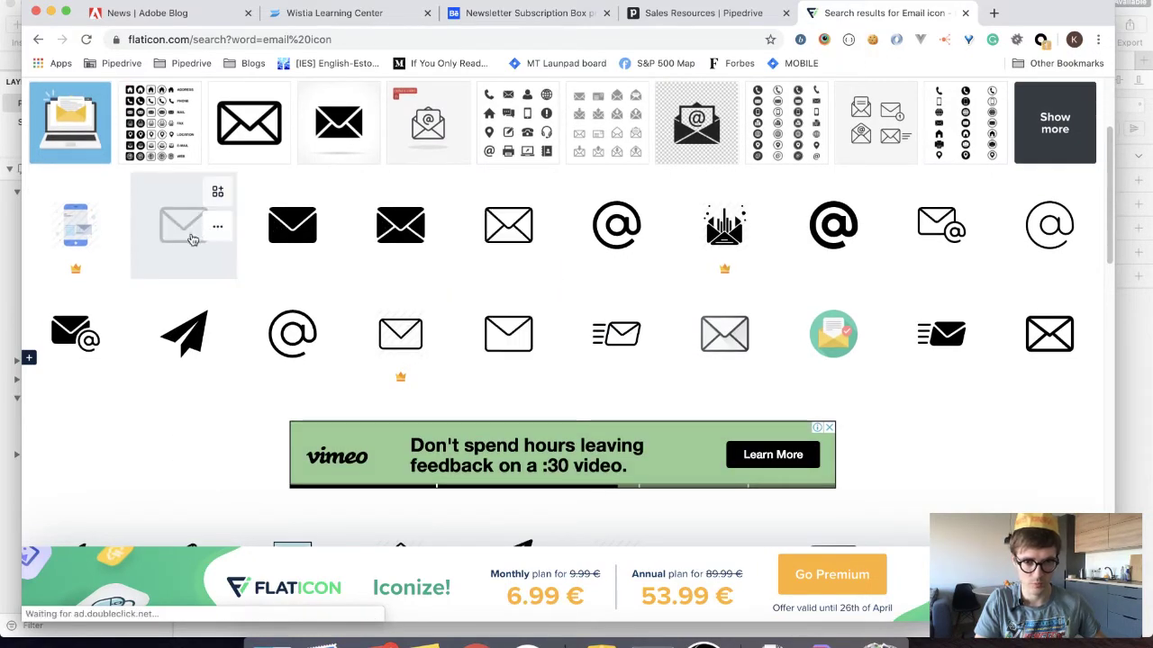
scroll(291, 297, down, 5)
scroll(281, 283, up, 5)
scroll(280, 297, down, 3)
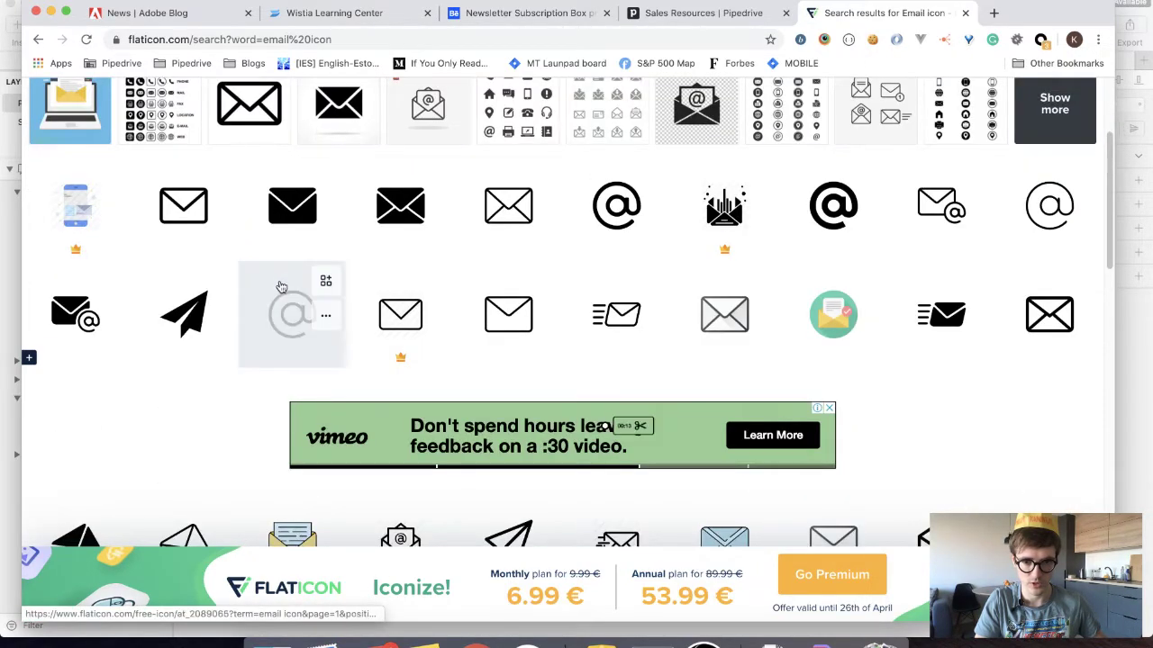
scroll(497, 446, down, 3)
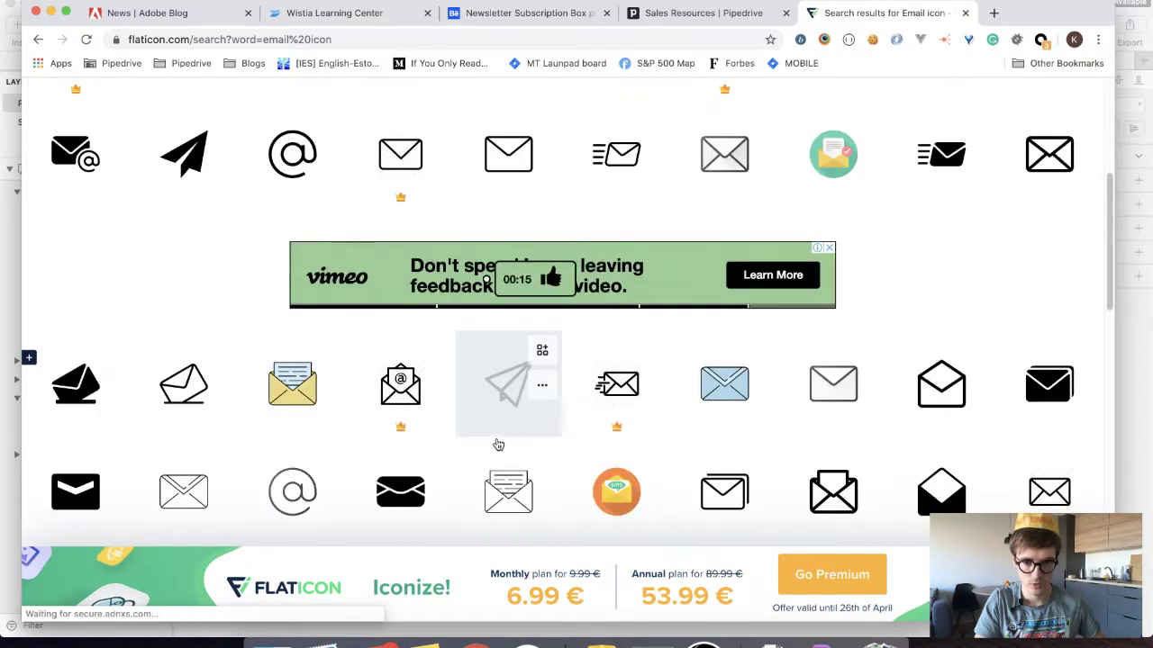
click(174, 380)
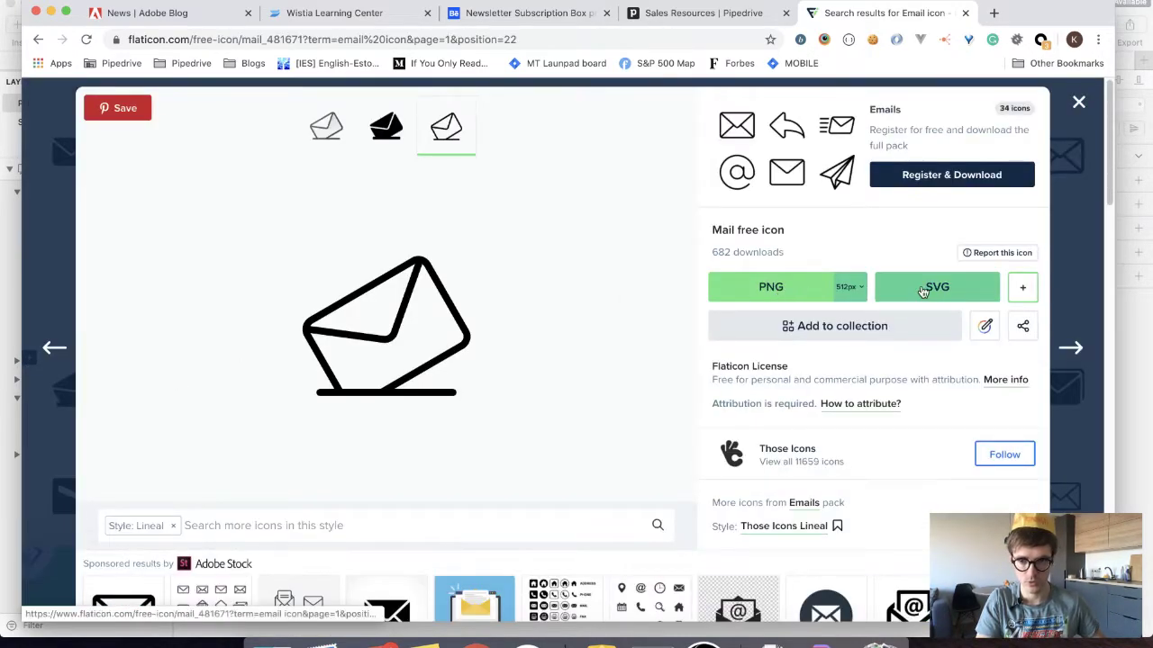
click(716, 290)
click(672, 376)
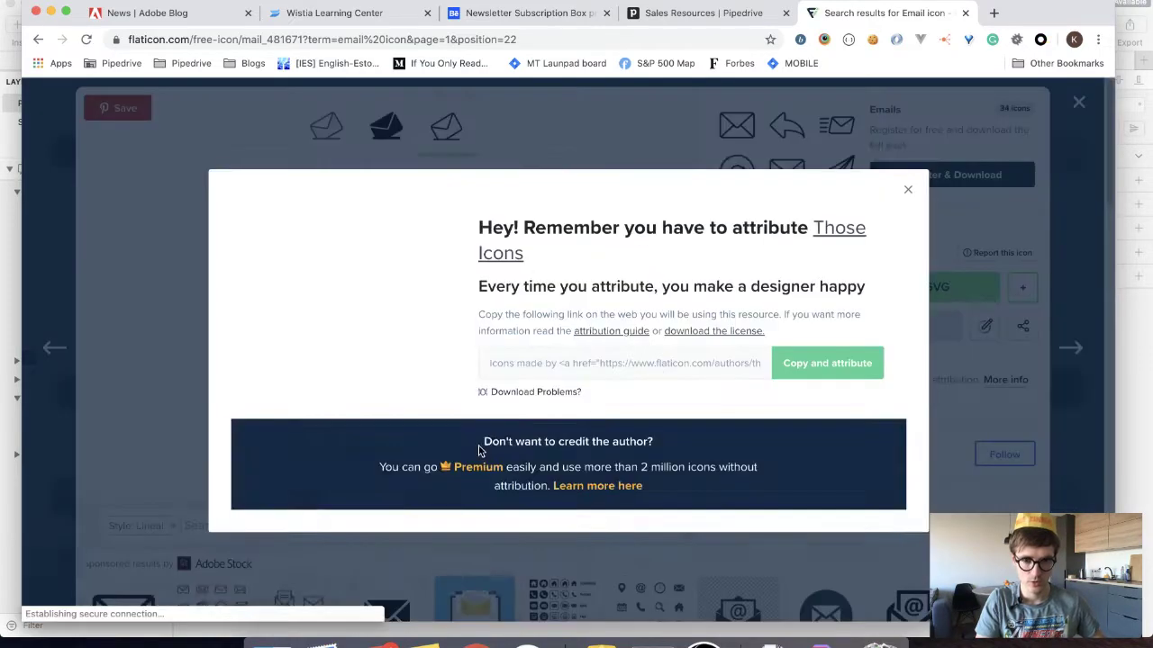
Copy the downloaded mail.svg into the Sketch artboard and scale it down to 38 × 32 below the email field
click(179, 605)
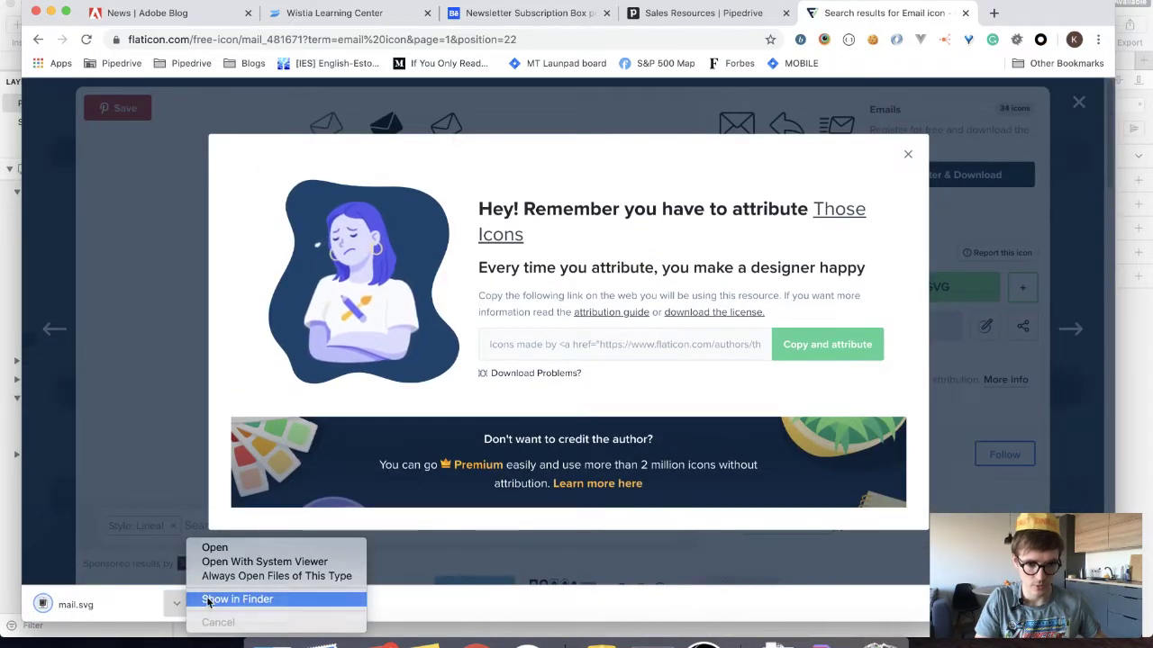
click(196, 599)
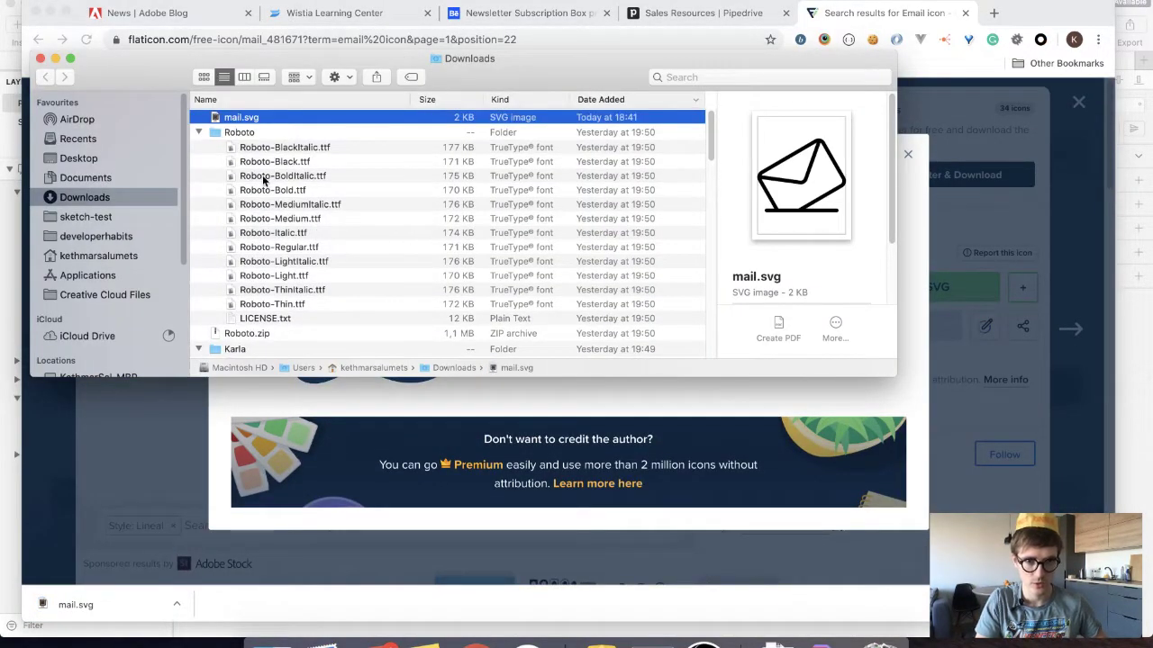
key(super+w)
key(super+Tab)
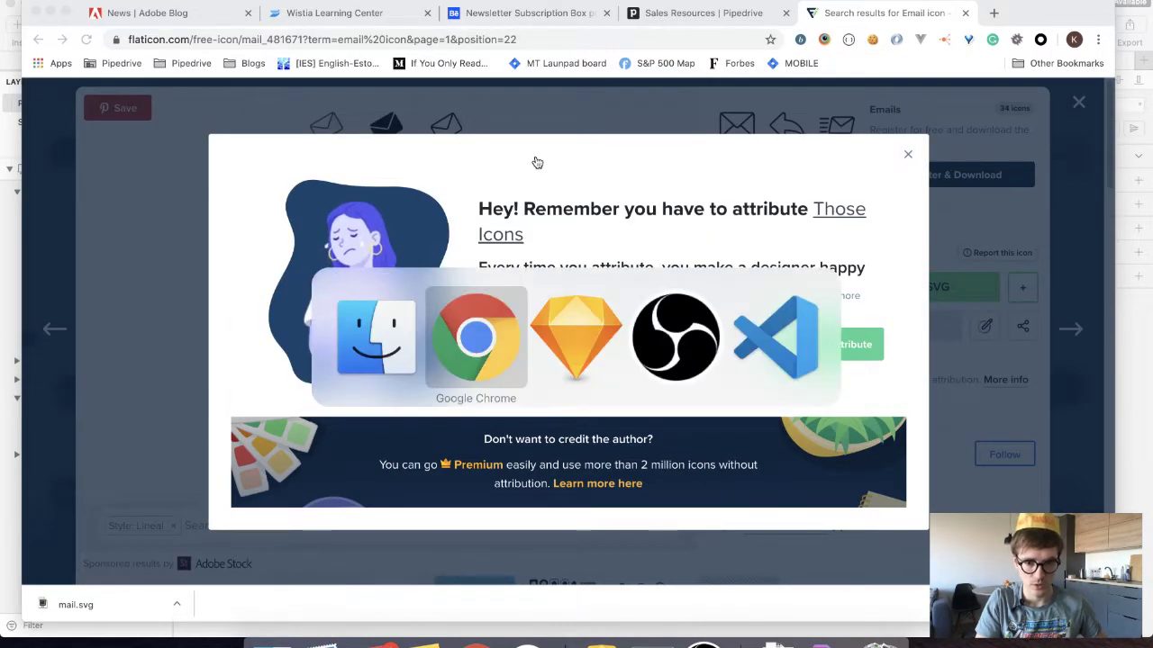
key(super+shift+Tab)
key(super+Tab)
key(super+Tab)
key(super+v)
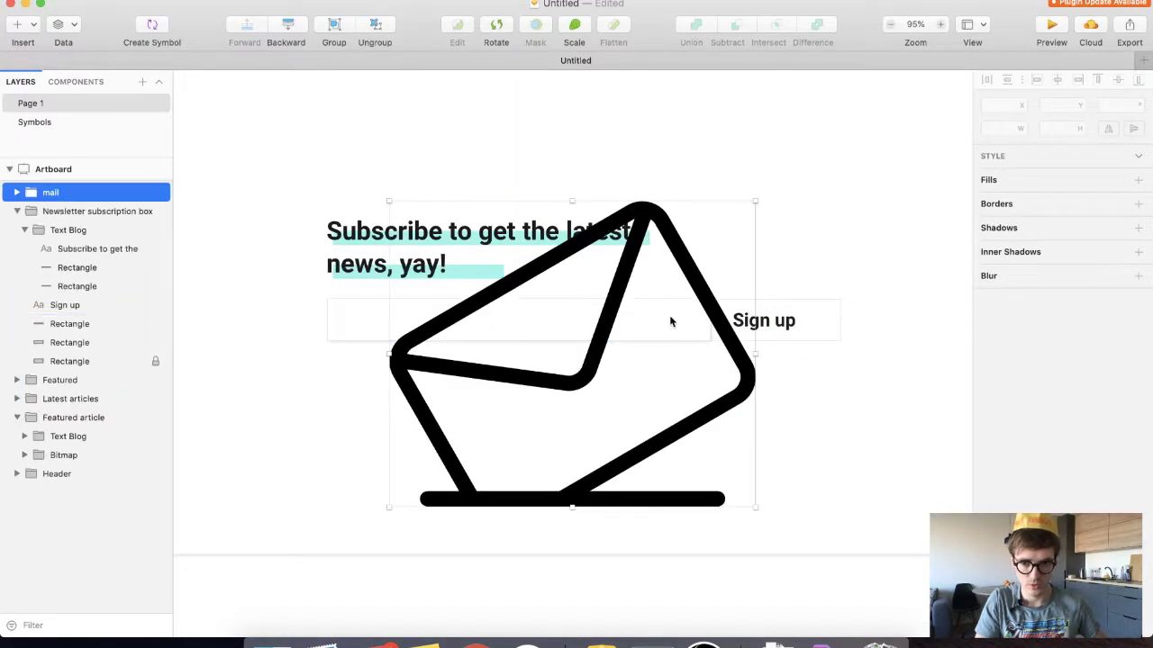
drag(755, 202, 553, 392)
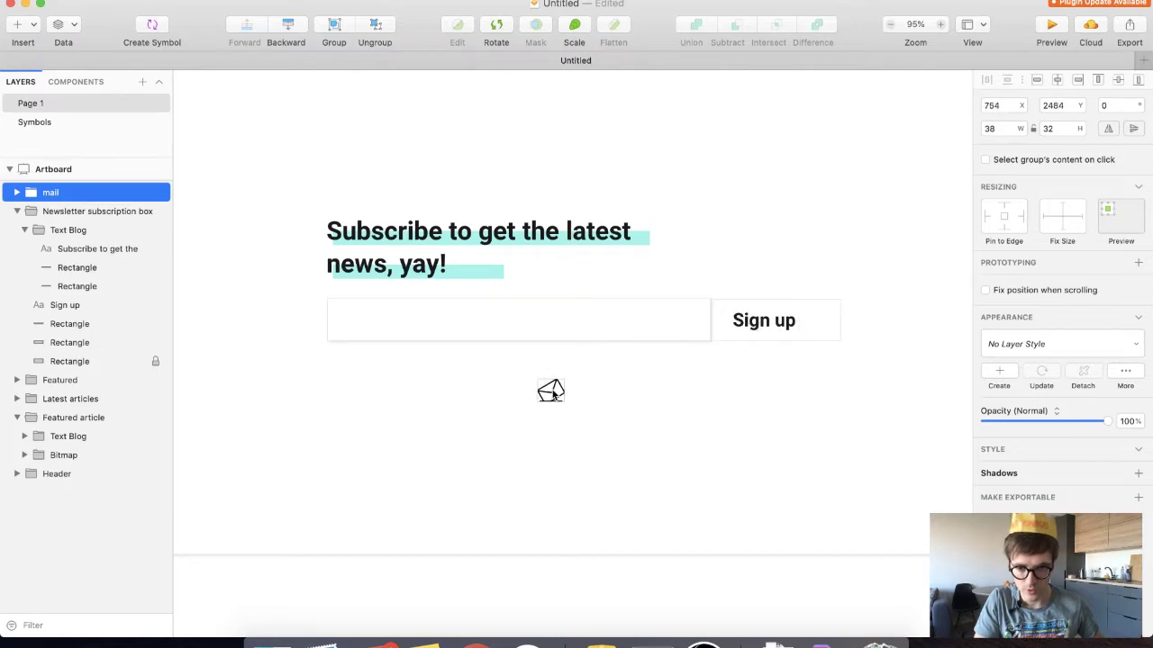
Place the "Sign up" text directly beside the envelope icon, at about X 801, Y 2484, in Roboto Regular
drag(744, 334, 596, 397)
key(super+b)
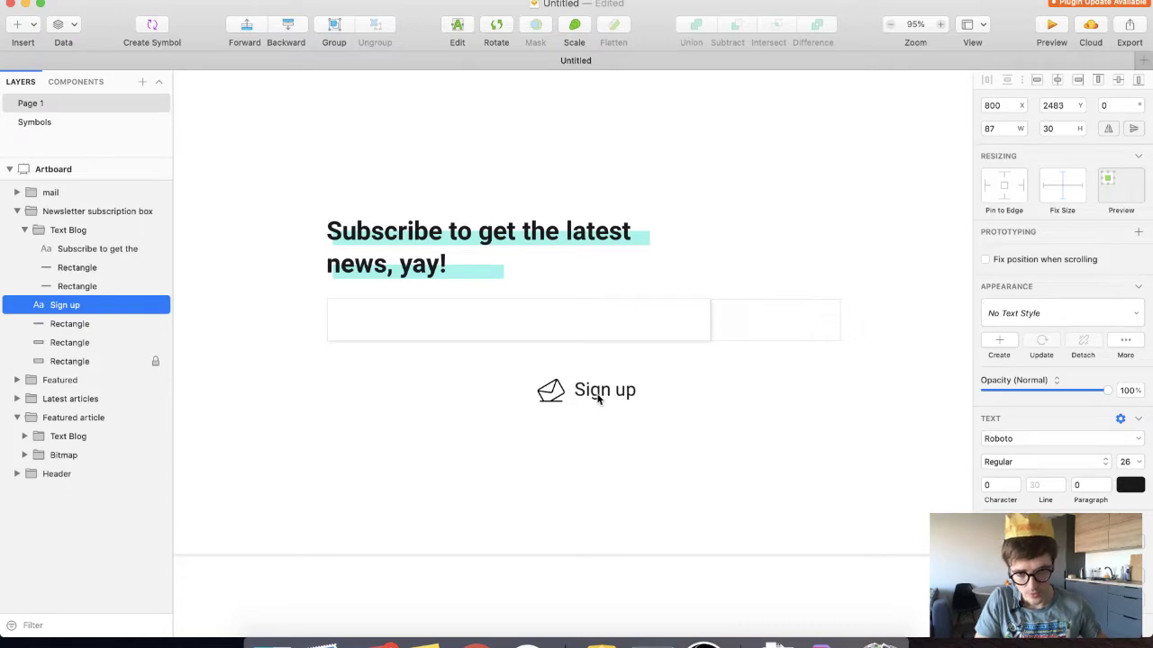
key(shift+Left)
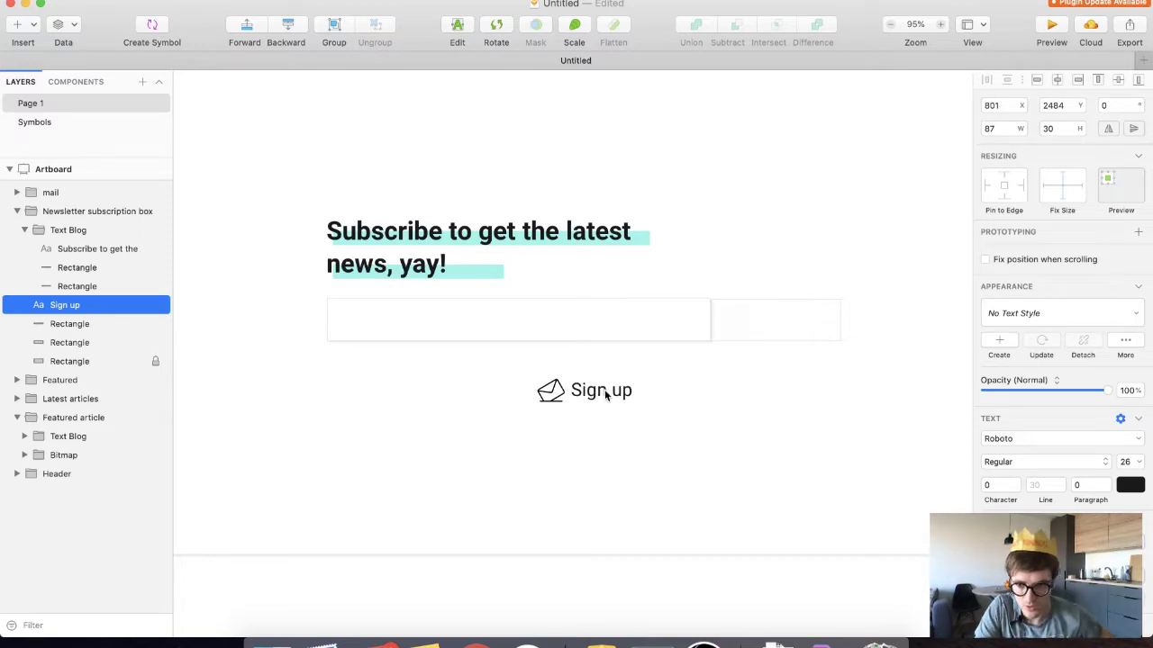
Set the "Sign up" text's font size to 22
double_click(591, 394)
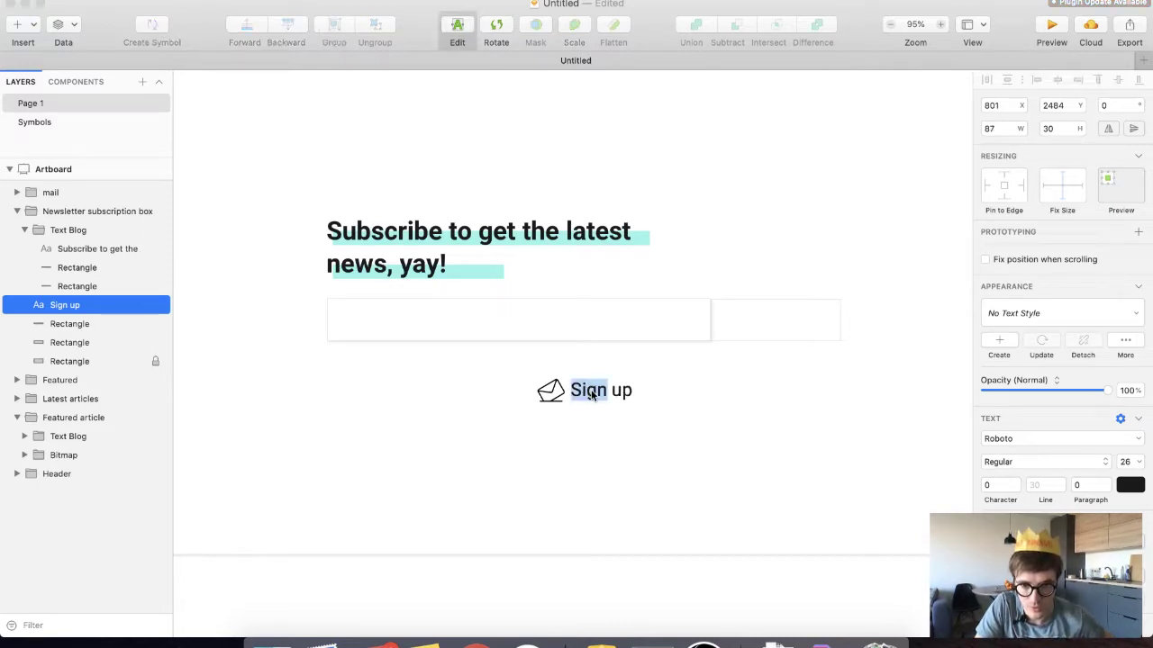
click(1125, 461)
text(24)
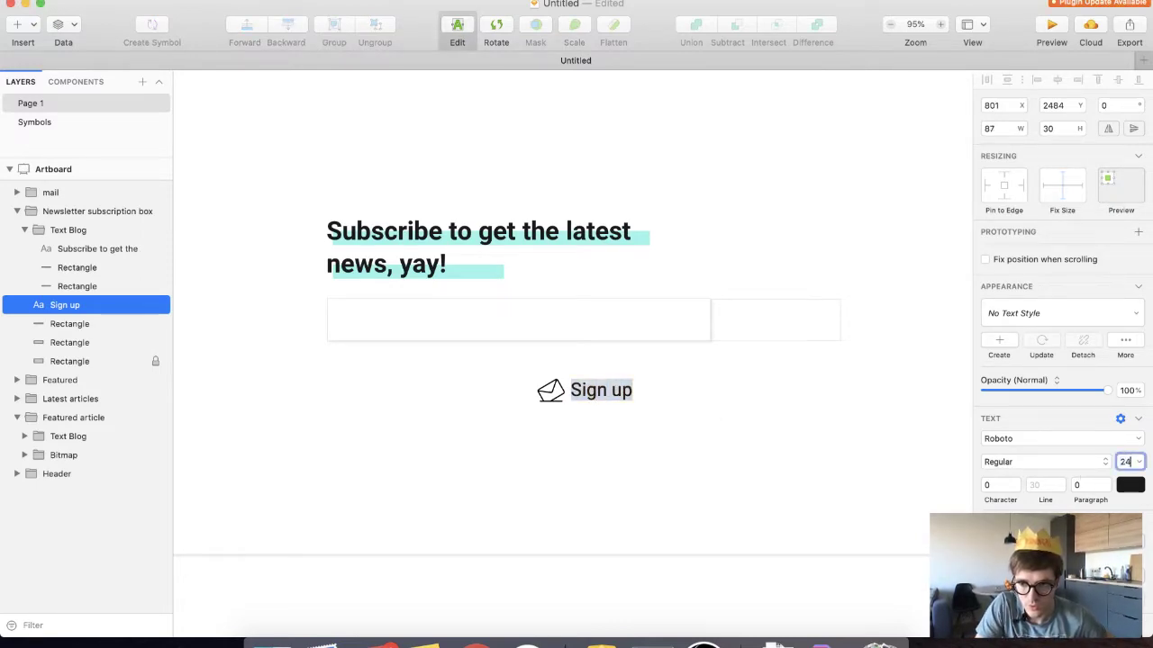
key(Return)
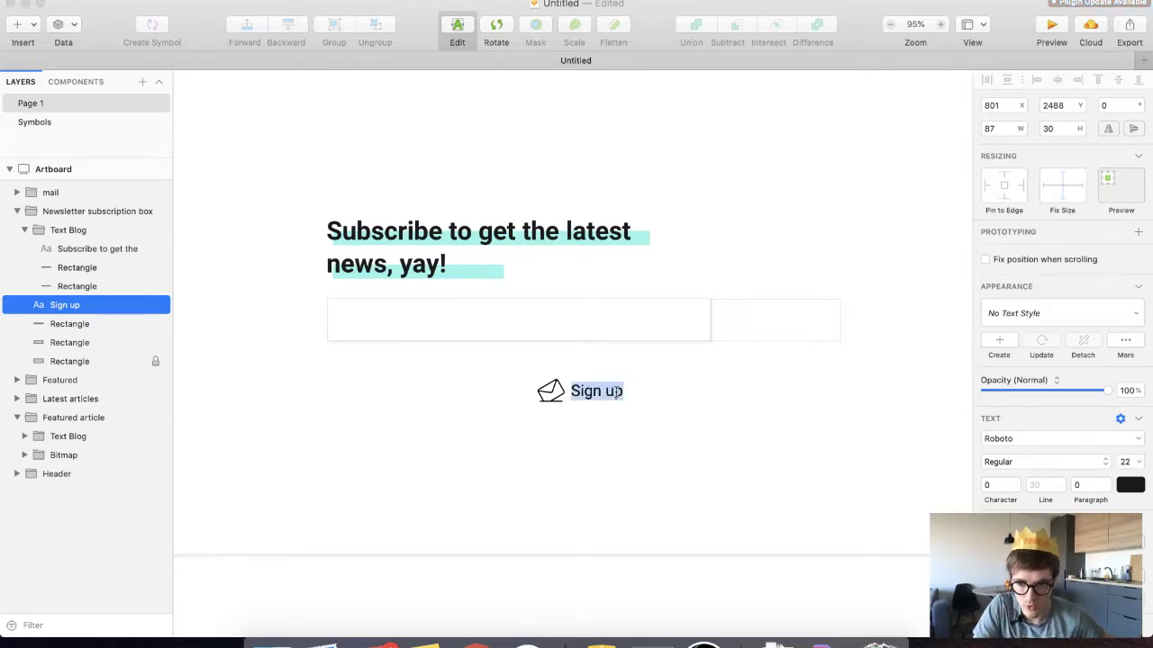
key(Escape)
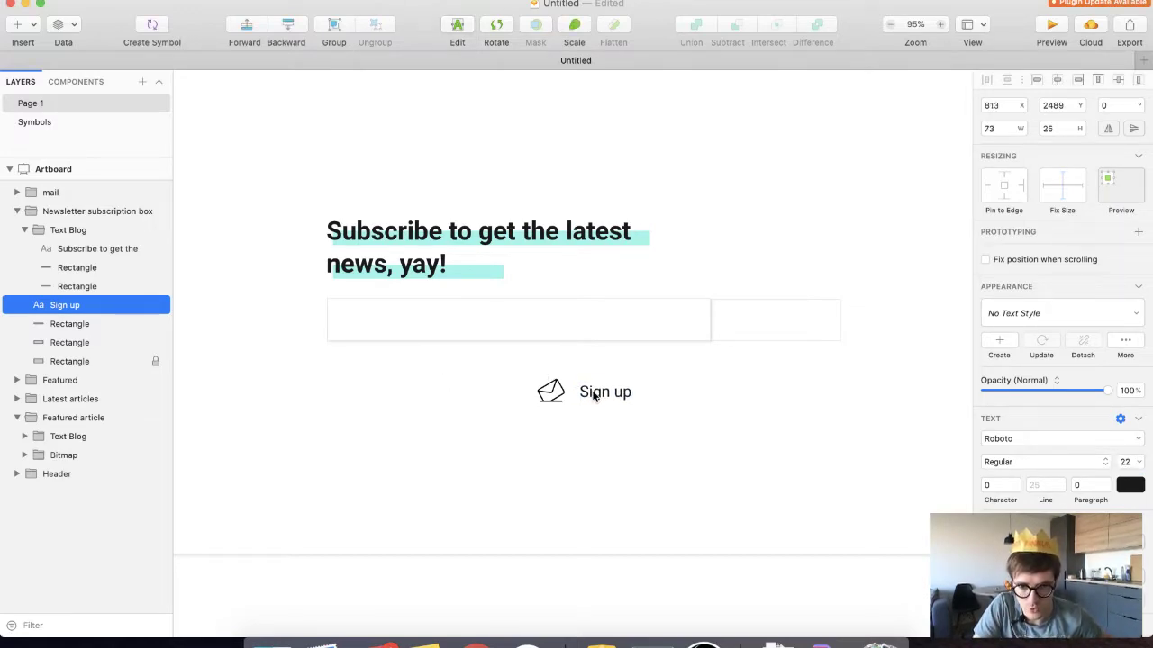
Align the "Sign up" text closely beside the envelope icon at X 800, Y 2487
drag(593, 393, 587, 391)
drag(590, 392, 586, 393)
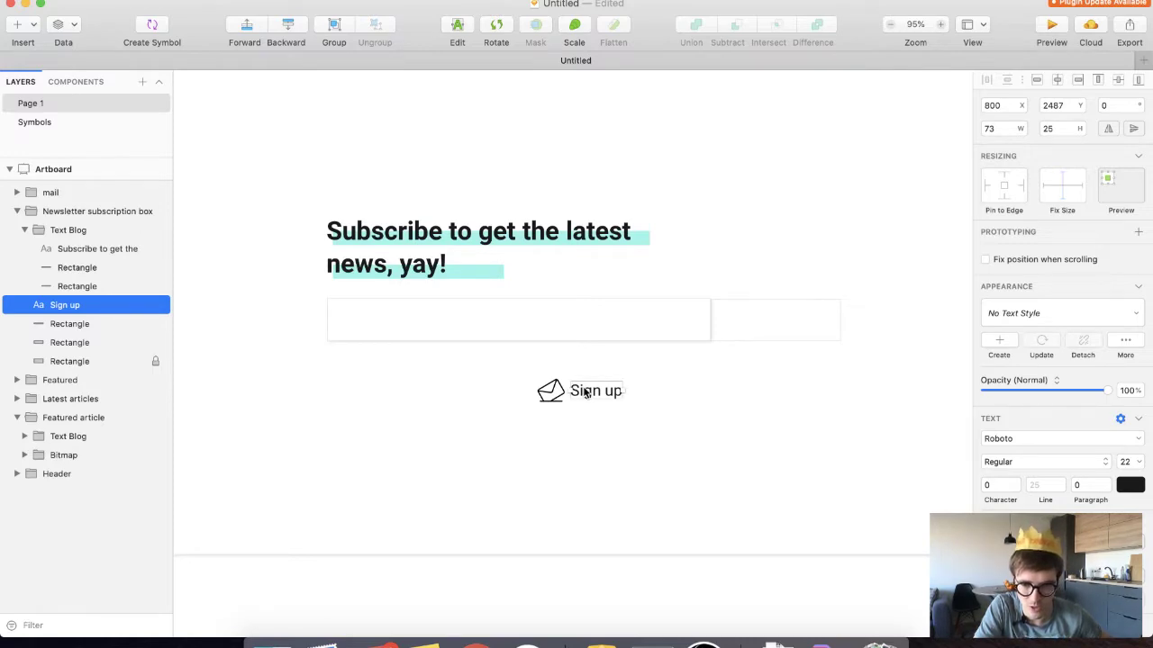
drag(585, 392, 581, 396)
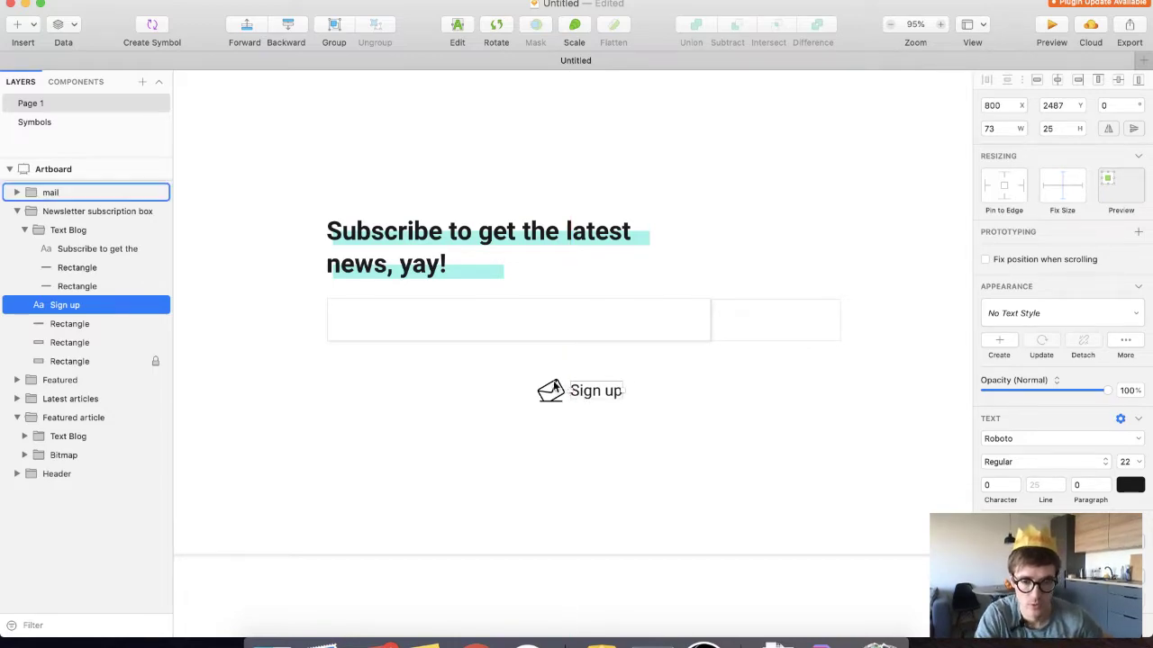
Widen the gap between the "Sign up" text and the envelope icon by moving the text to X 806, Y 2487
scroll(499, 366, up, 10)
scroll(499, 366, up, 3)
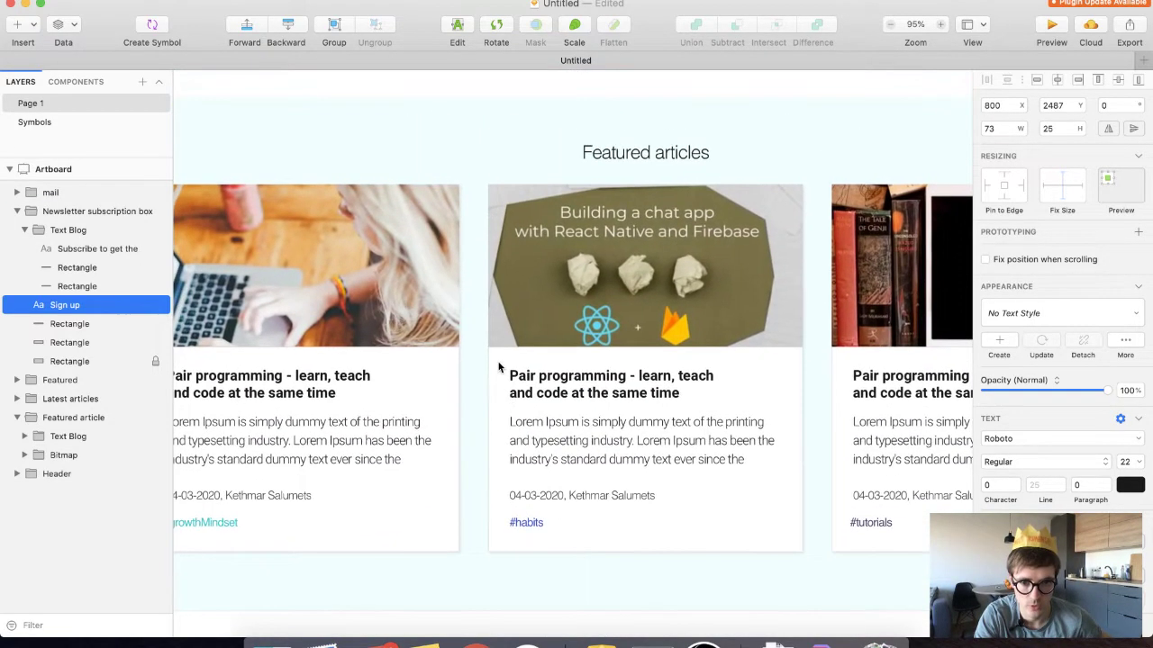
scroll(531, 385, down, 5)
scroll(532, 385, up, 5)
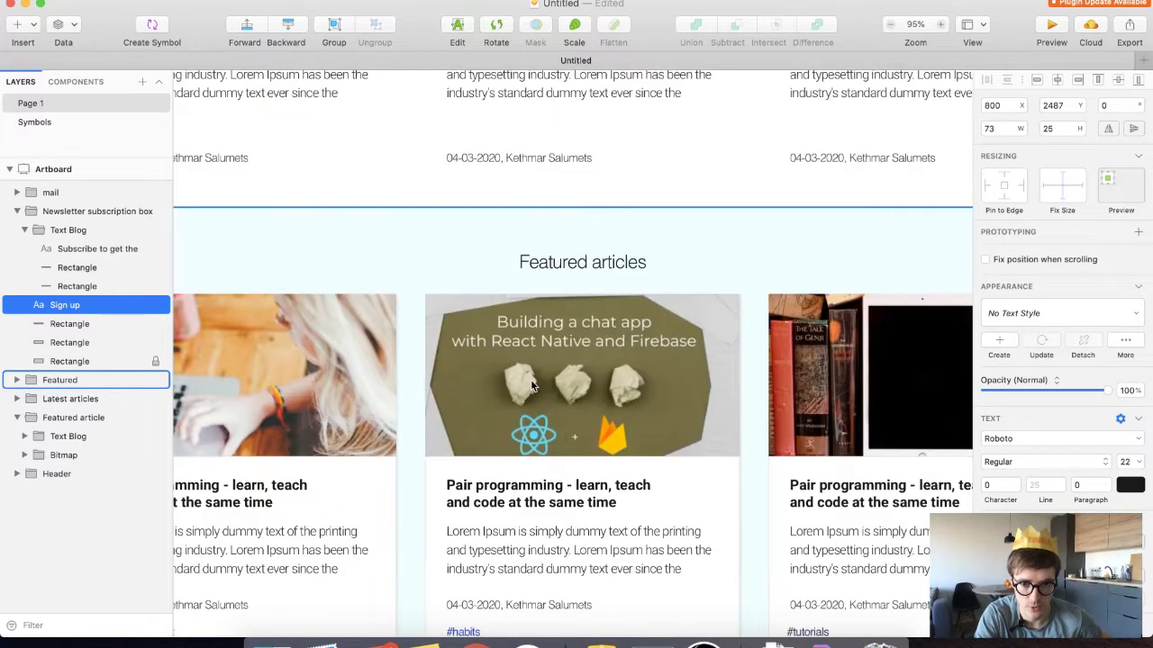
scroll(531, 385, down, 10)
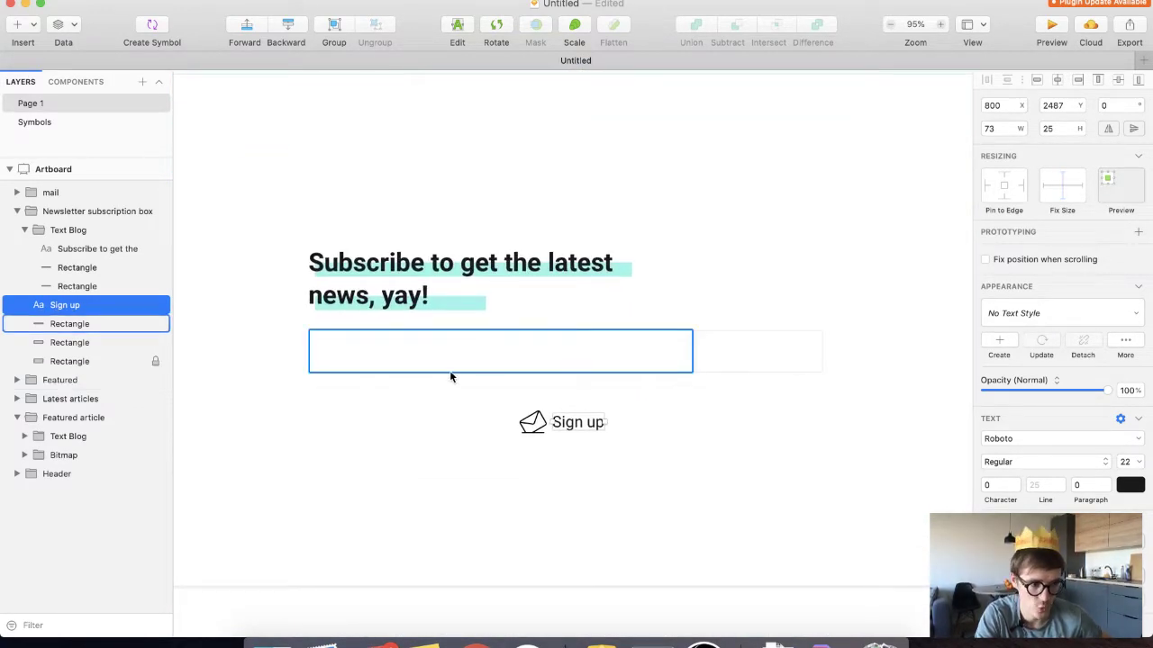
scroll(451, 405, down, 1)
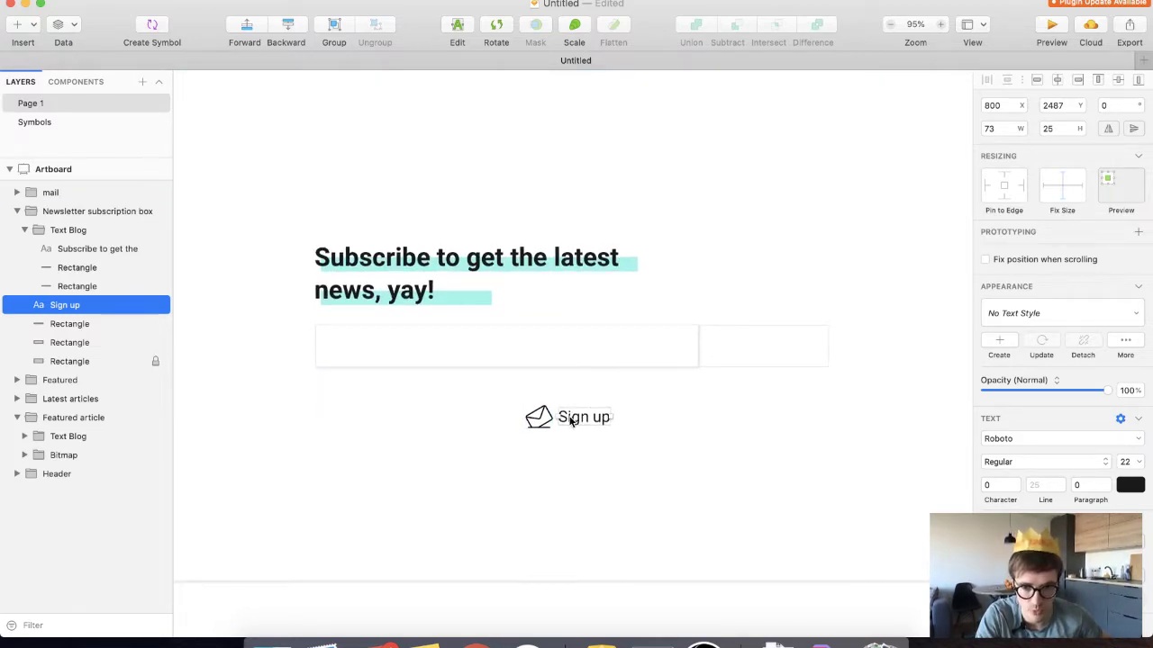
drag(570, 421, 574, 425)
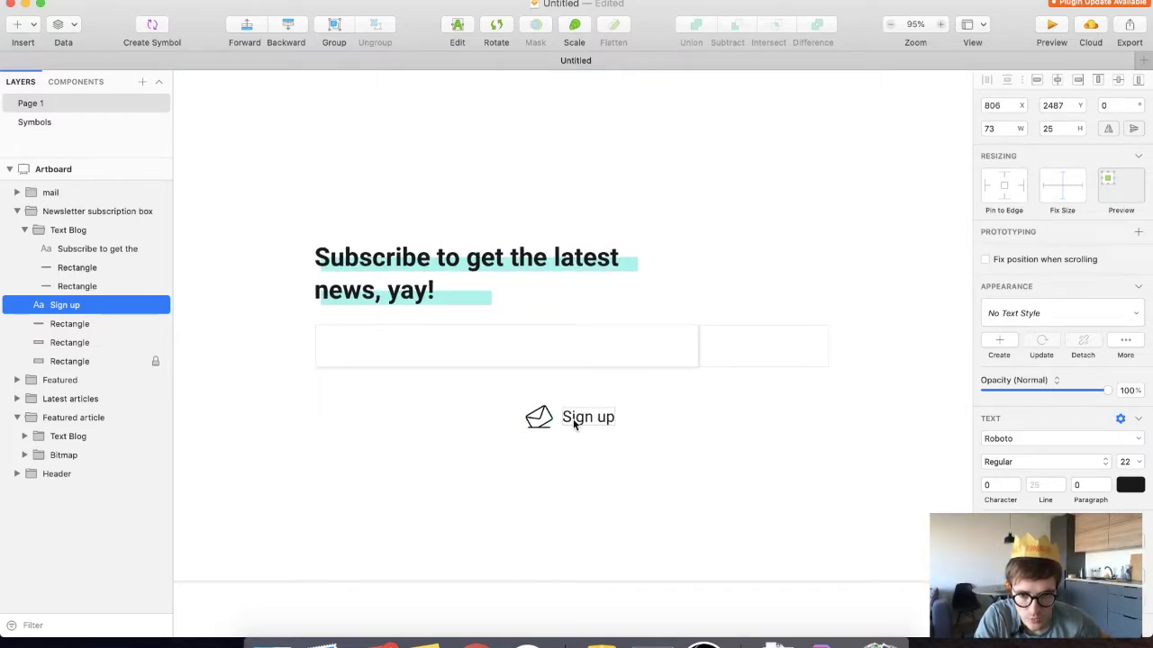
Move the empty button rectangle beside the email field to X 732, Y 2472, framing the envelope icon and "Sign up" text
click(779, 359)
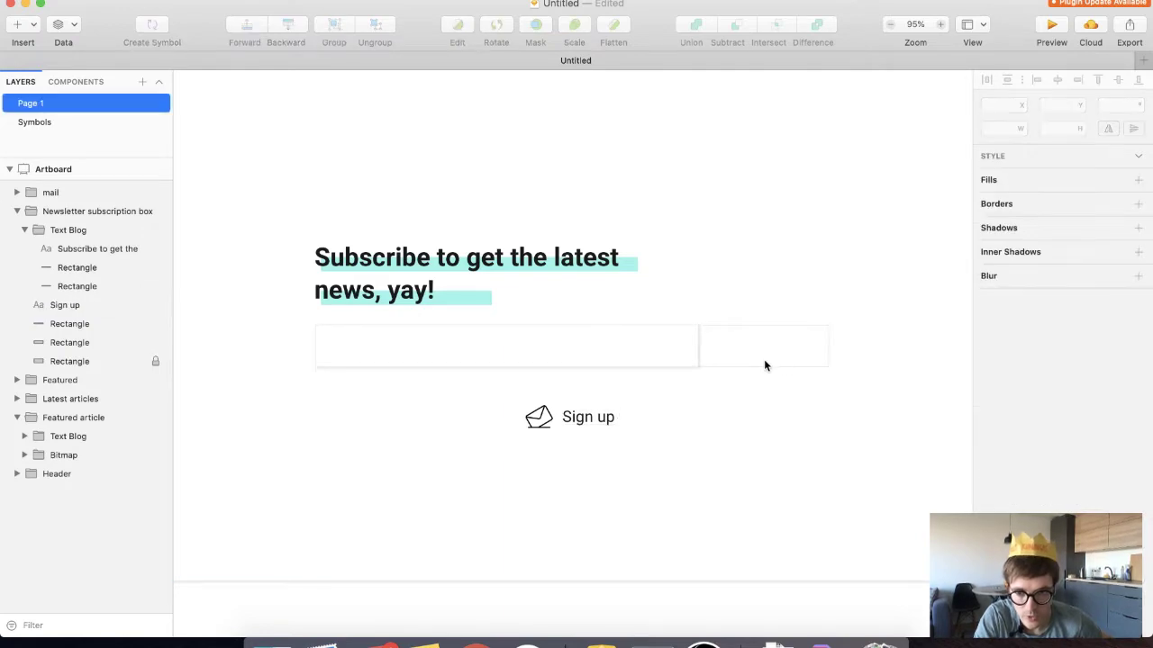
click(765, 363)
drag(778, 369, 593, 444)
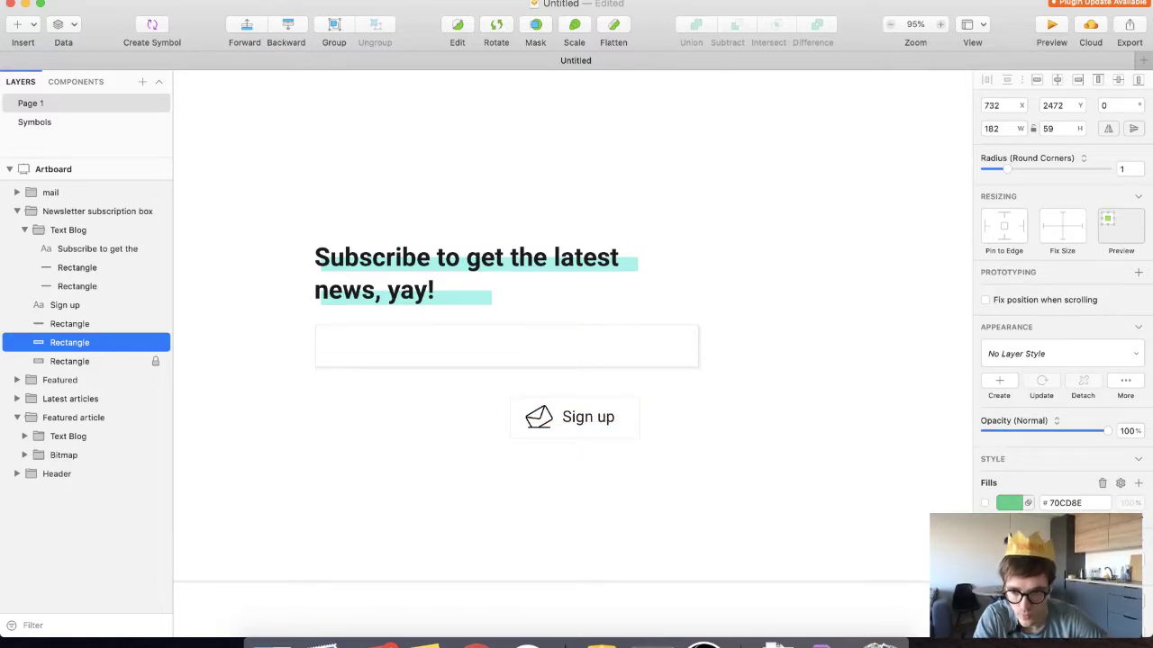
Give the button rectangle a green border sampled from its fill colour swatch and set the border width to 2
click(1009, 560)
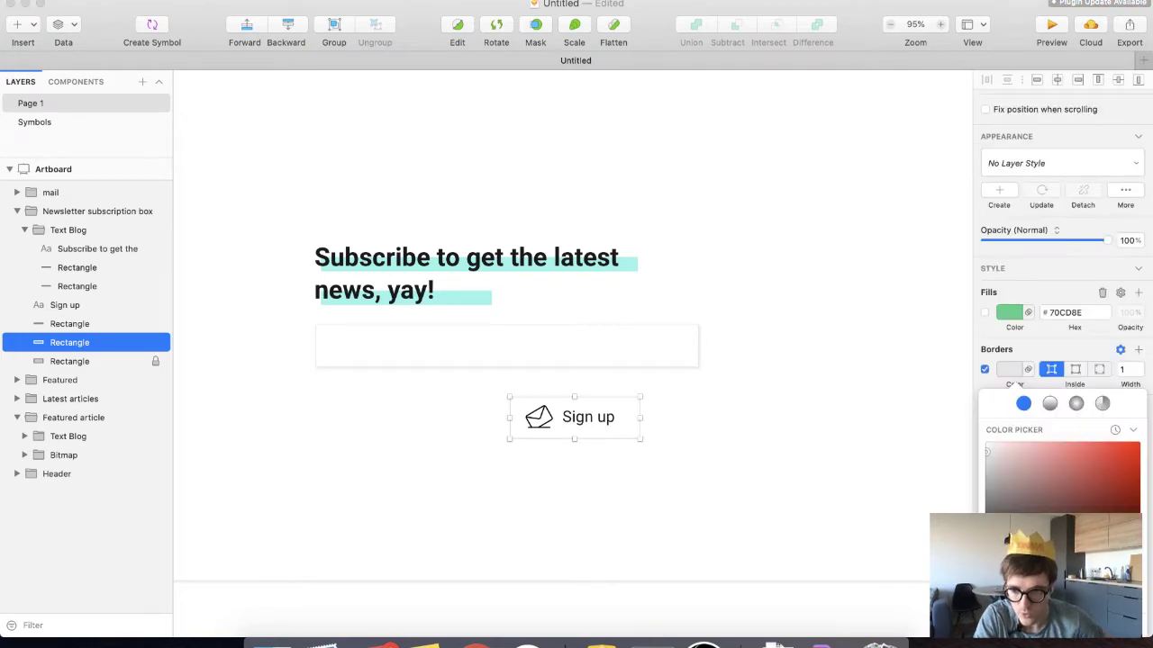
key(ctrl+c)
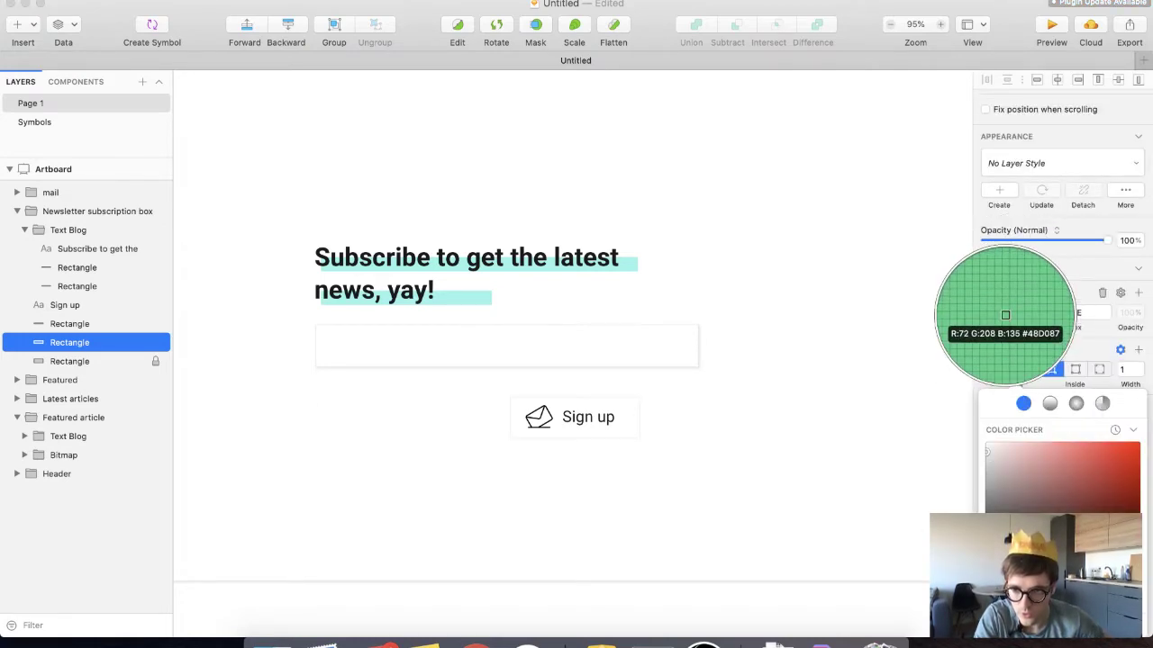
click(1010, 315)
key(Escape)
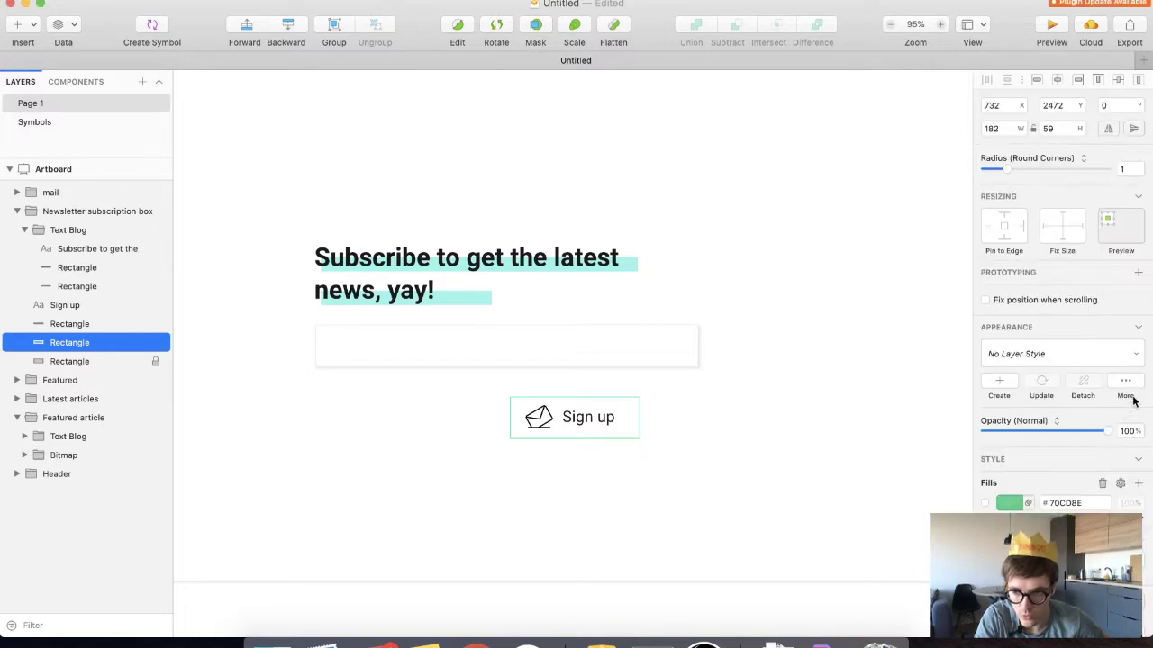
key(Up)
key(Up)
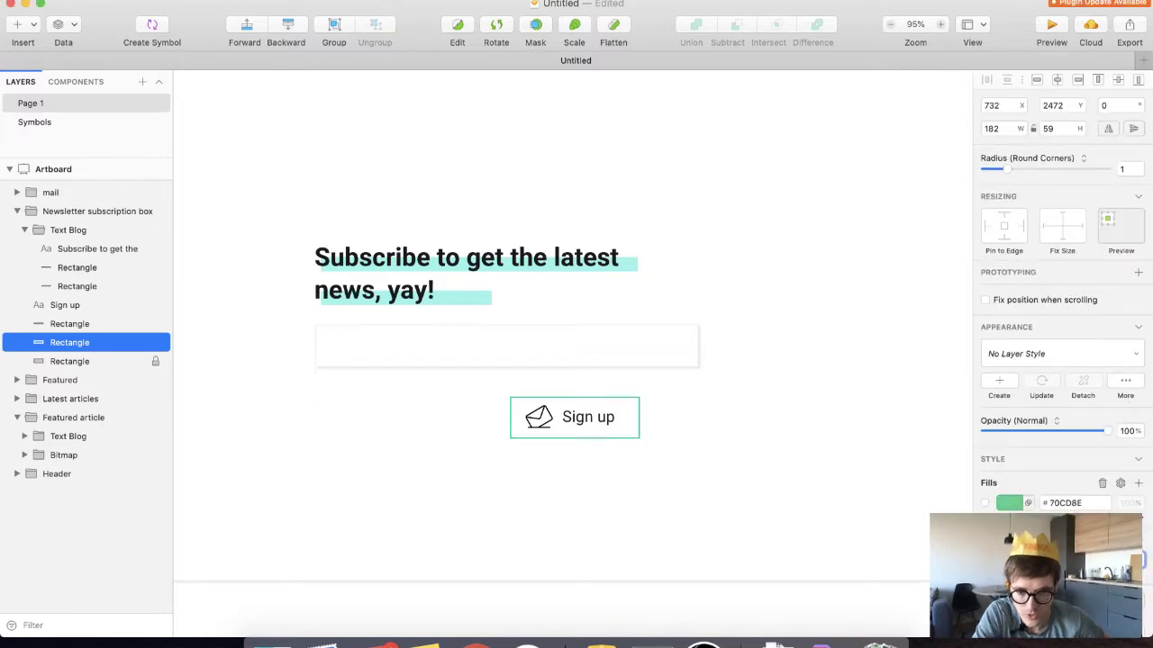
key(Down)
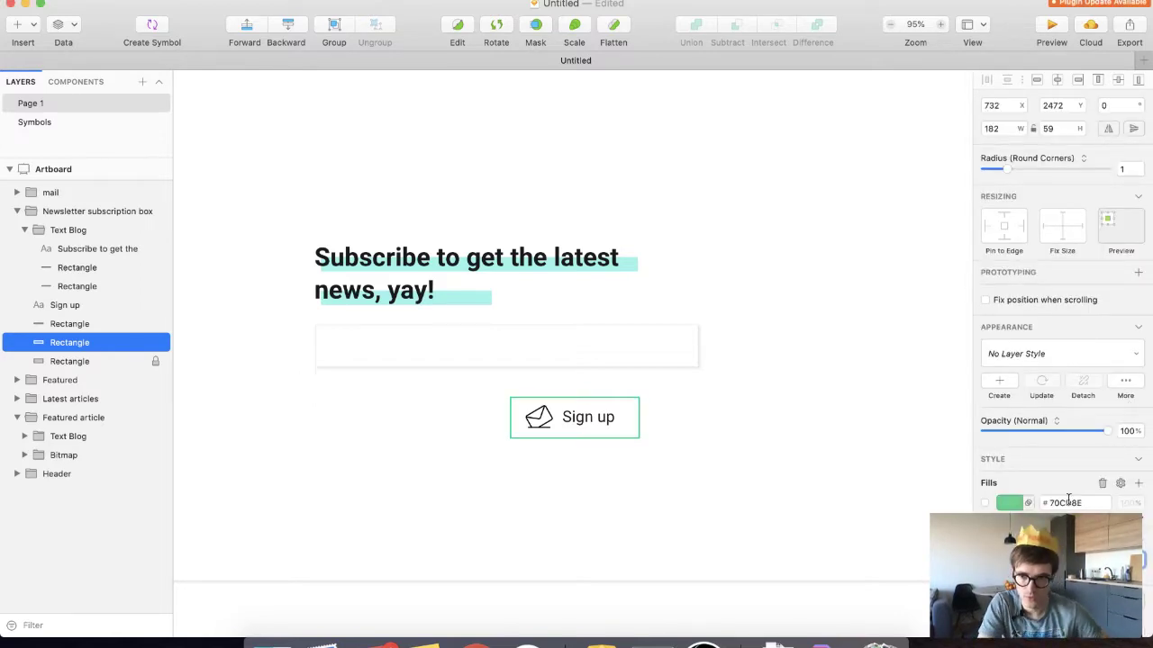
scroll(1068, 501, down, 3)
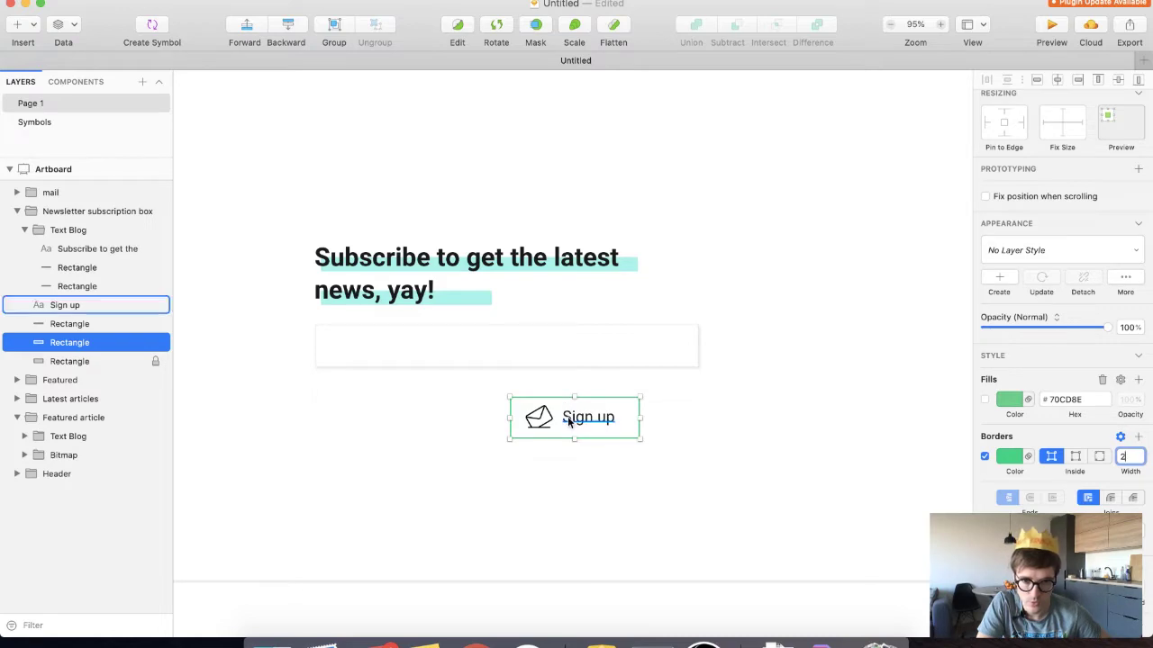
click(471, 410)
click(482, 404)
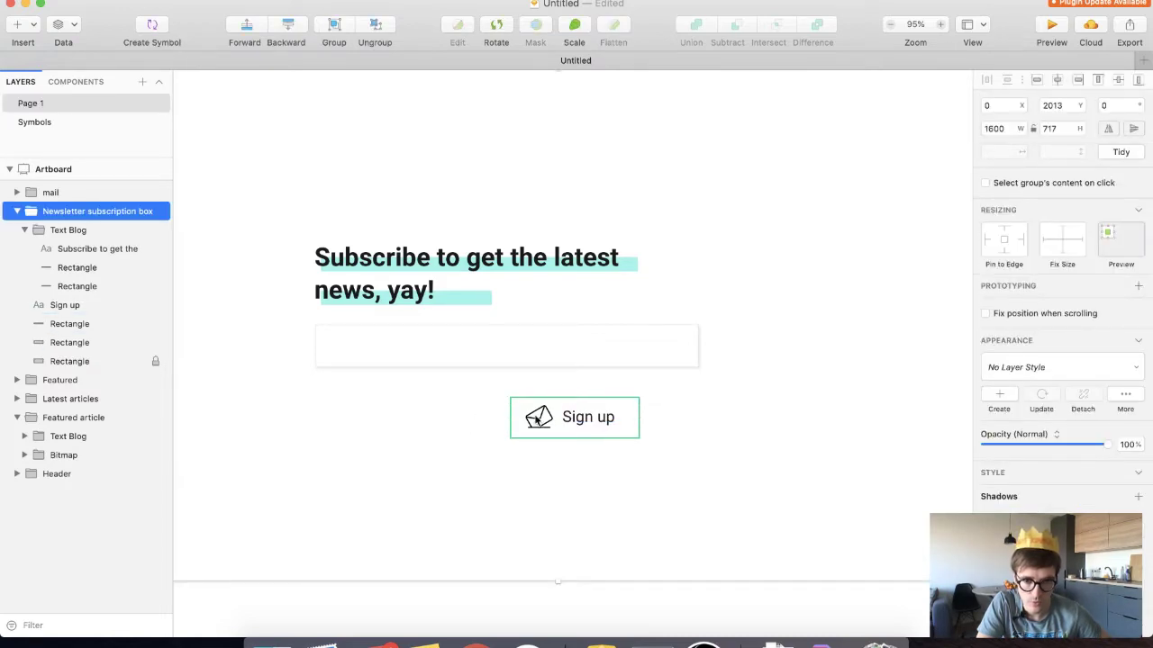
drag(553, 582, 508, 340)
key(super+z)
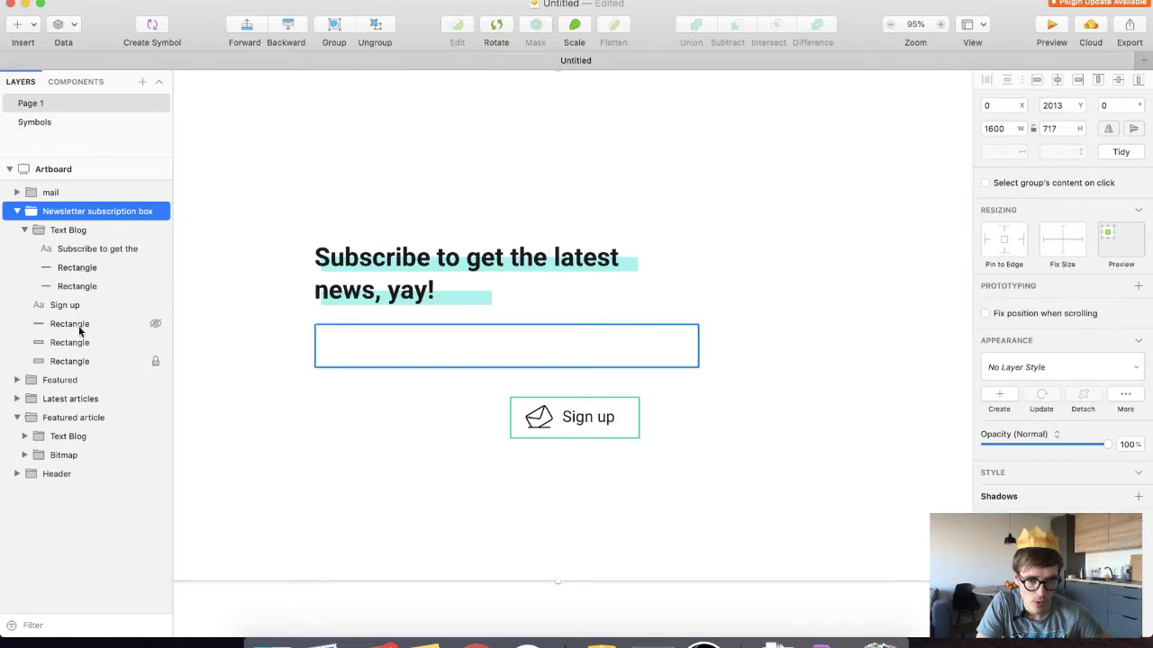
Reorder the layers so the "Sign up" text and the mail group sit directly above the button rectangle in the Newsletter subscription box
click(84, 363)
click(84, 343)
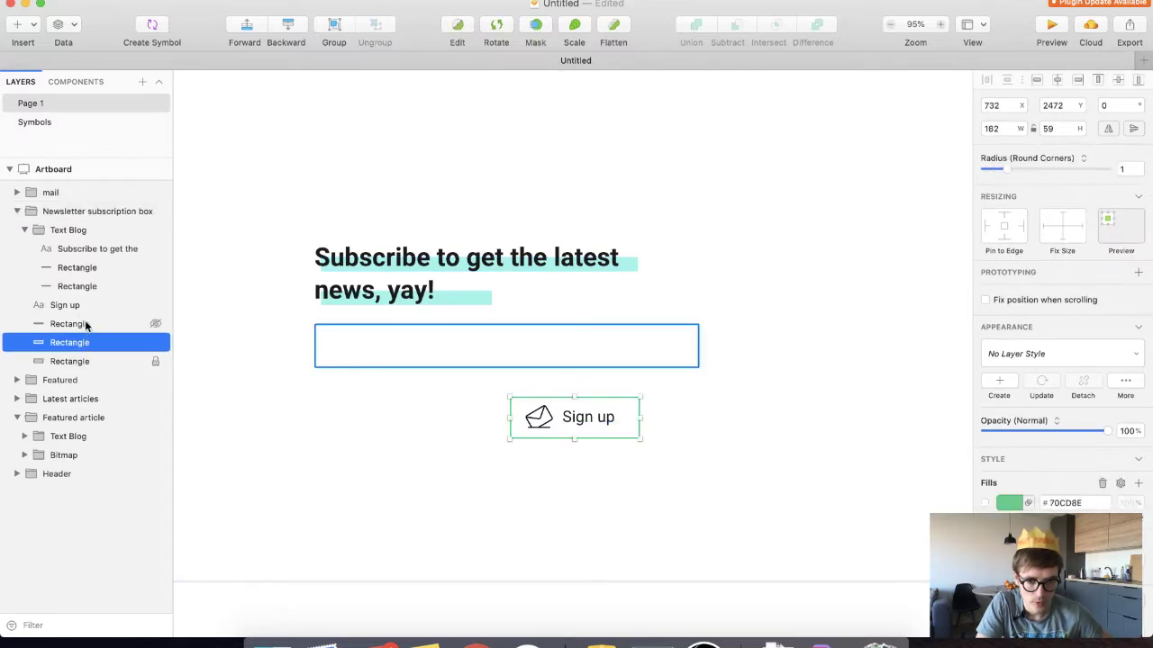
drag(68, 304, 77, 335)
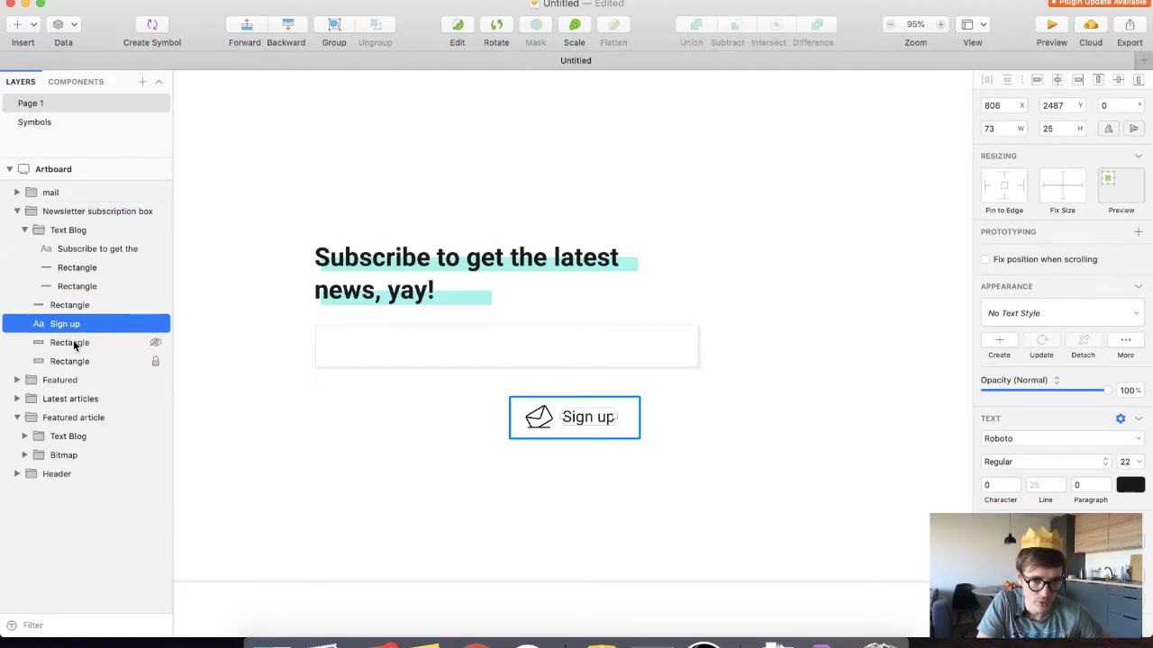
click(78, 343)
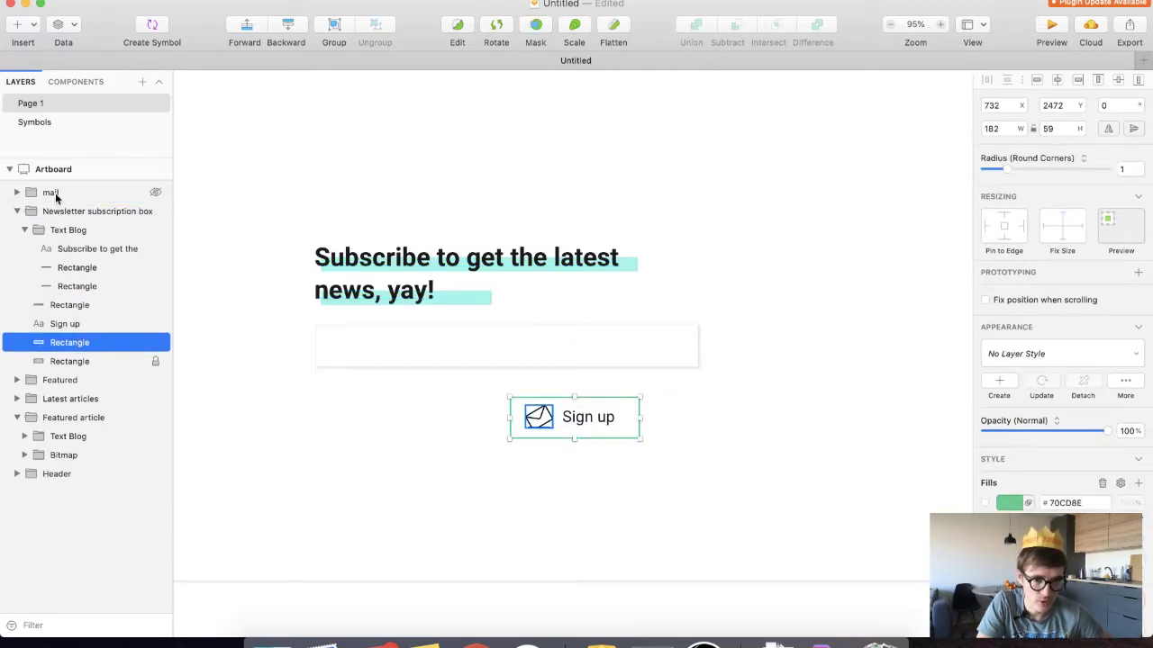
drag(50, 192, 64, 326)
Group the mail icon, the "Sign up" text and the button rectangle
click(72, 340)
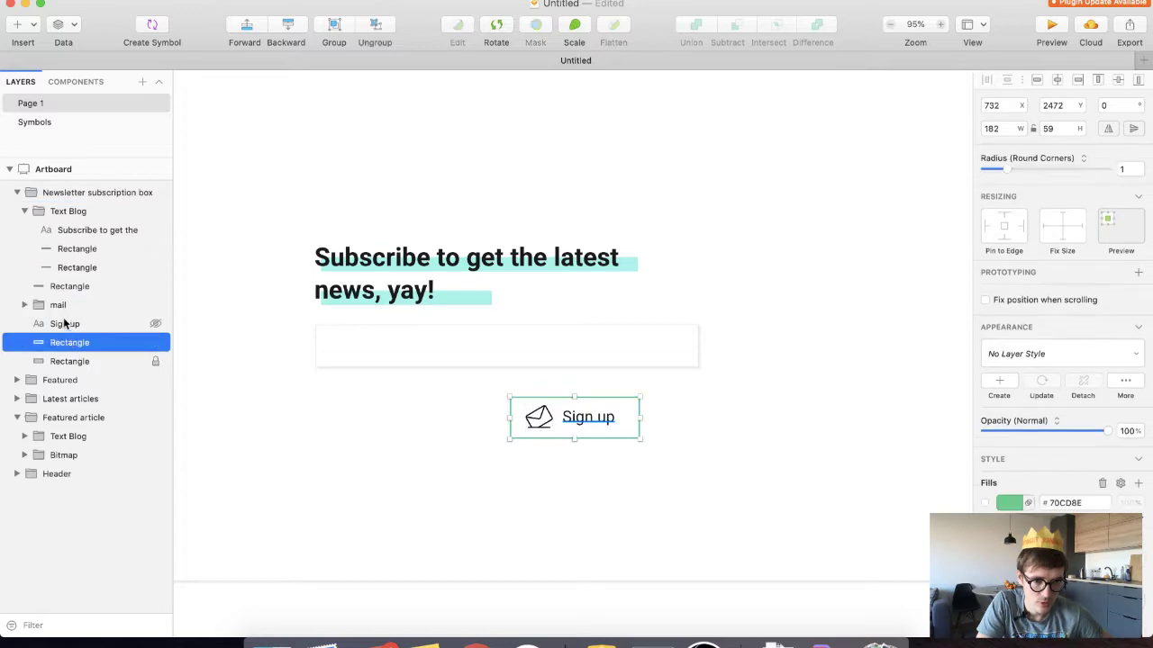
shift+click(64, 303)
key(super+g)
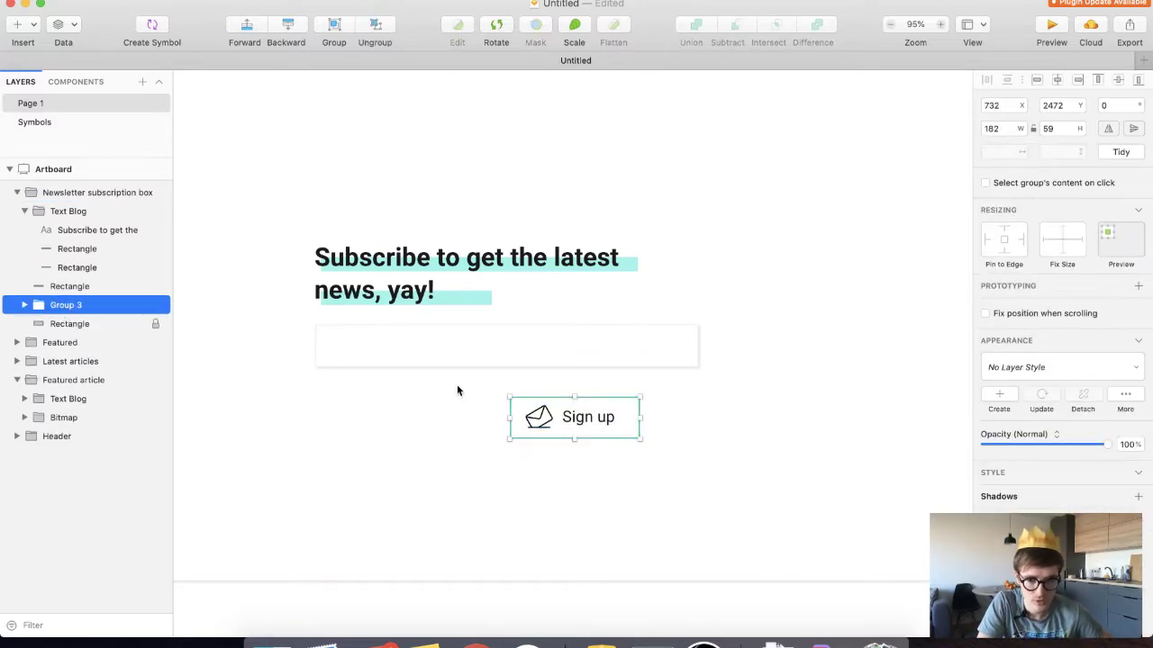
Place the "Sign up" button group beside the email field at X 1017, Y 2372
drag(540, 418, 726, 358)
key(shift+Right)
key(shift+Right)
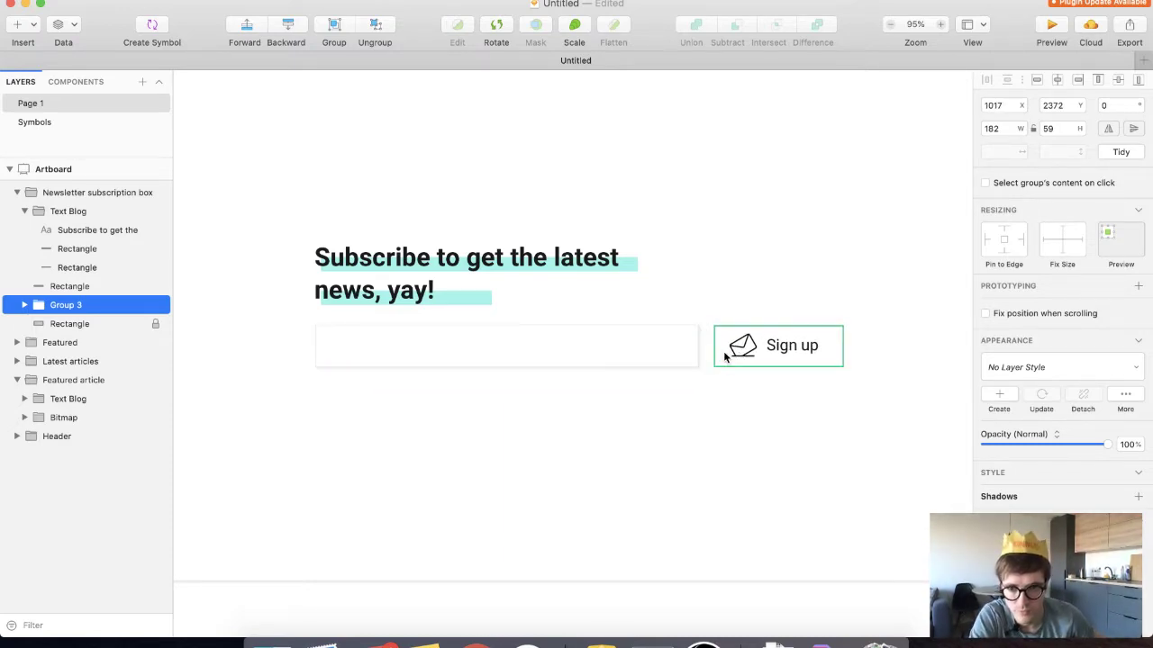
Move the "Sign up" button group below the email field, aligned with the field's left edge
scroll(725, 356, down, 3)
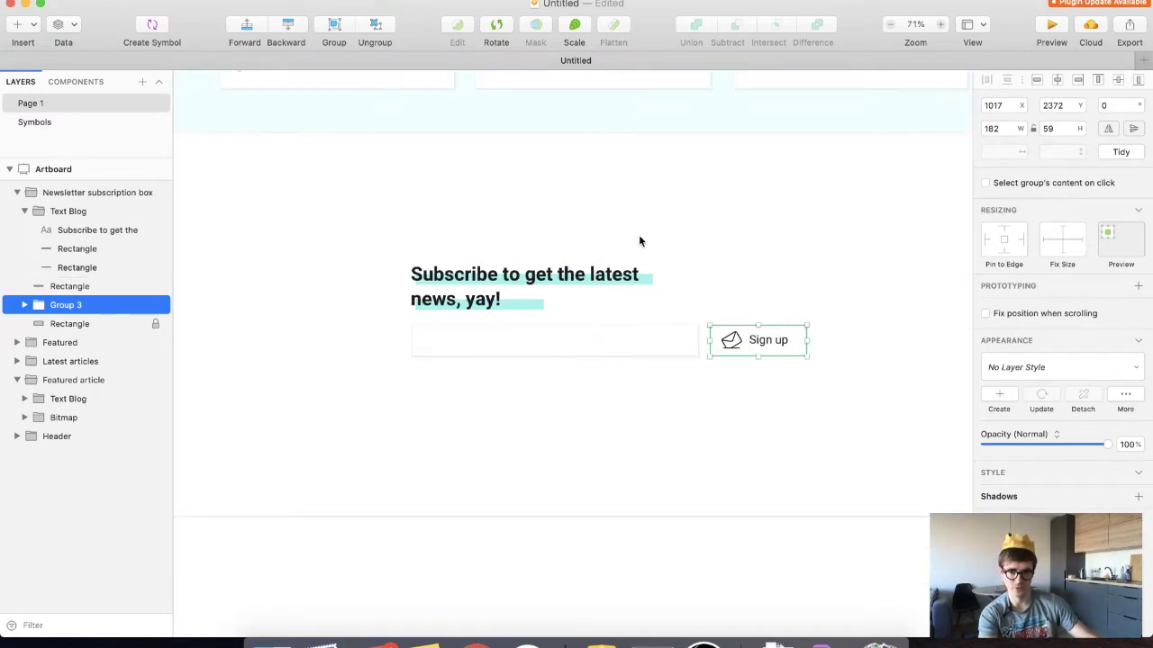
scroll(639, 241, right, 2)
scroll(638, 240, up, 1)
drag(657, 418, 355, 460)
click(366, 494)
Move the button's rectangle out from behind the icon and "Sign up" text, below them at X 452, Y 2523
scroll(365, 495, up, 5)
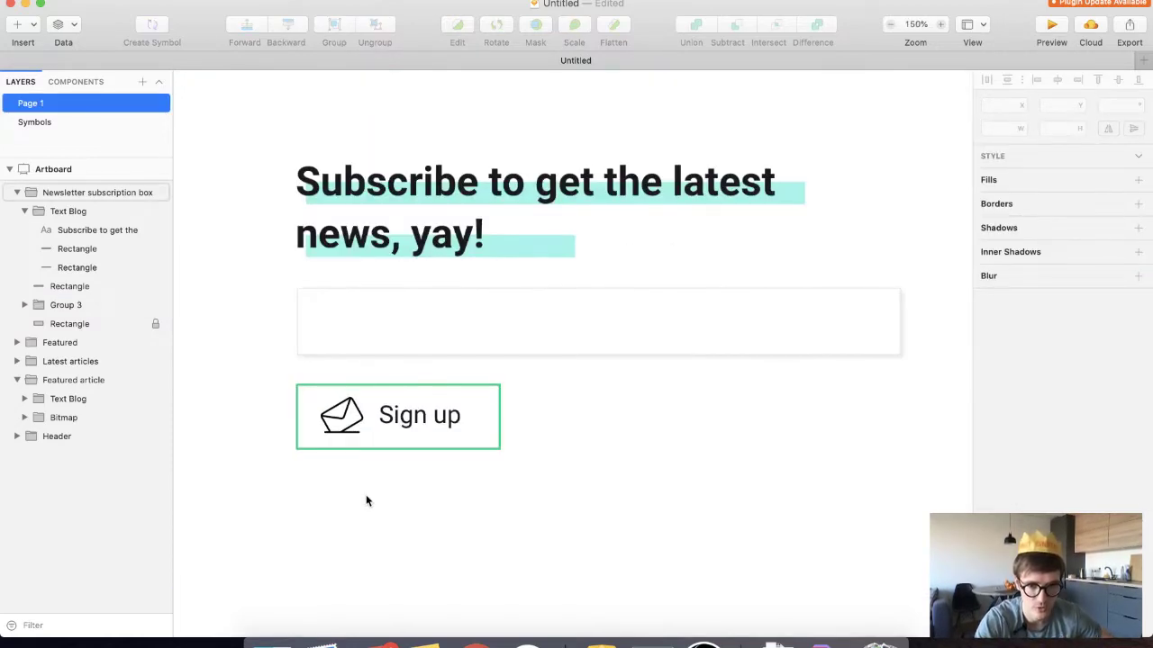
super+click(400, 416)
click(377, 451)
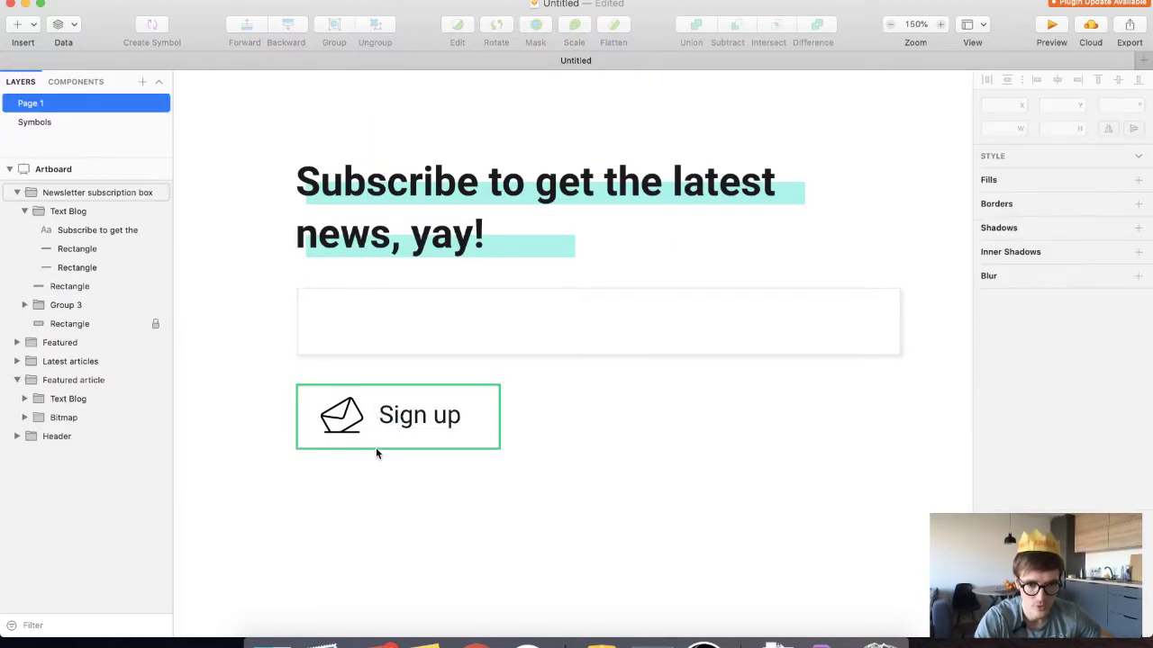
super+click(376, 449)
drag(385, 450, 376, 528)
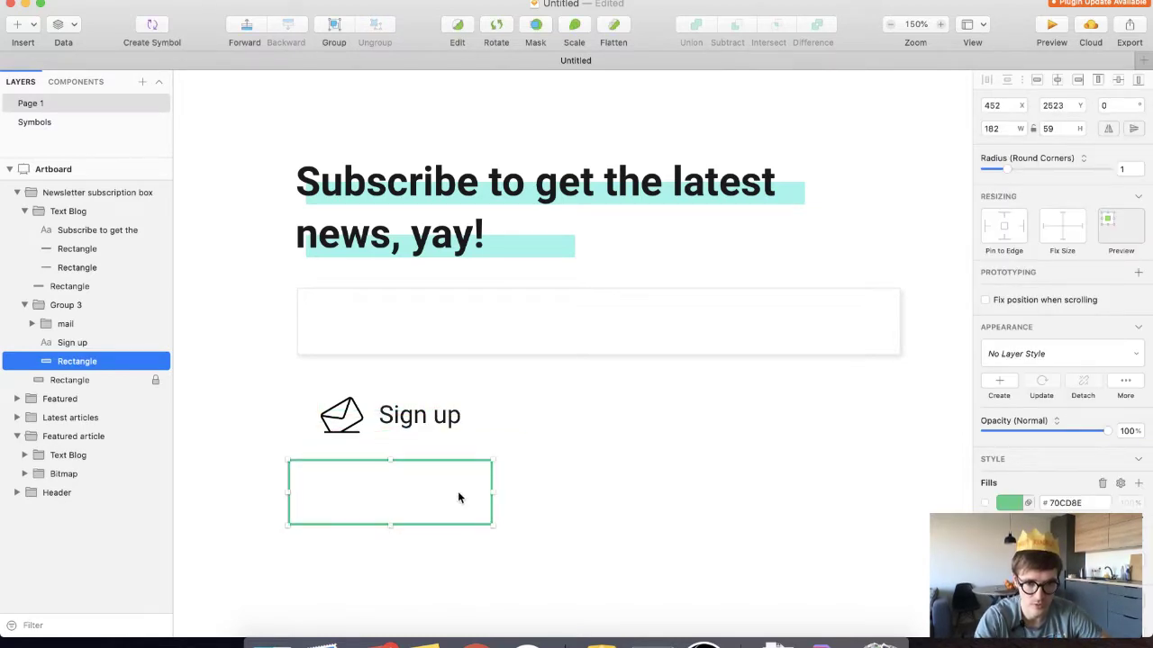
Turn off the button rectangle's border and enable its green 70CD8E fill
scroll(493, 489, down, 5)
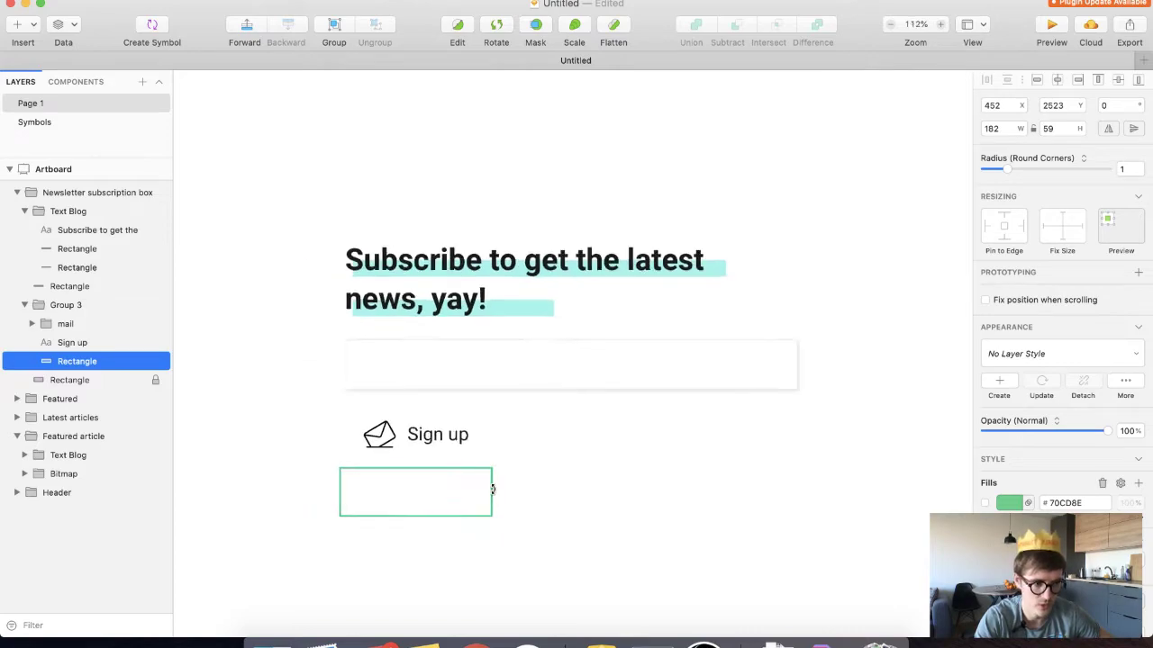
scroll(493, 489, up, 5)
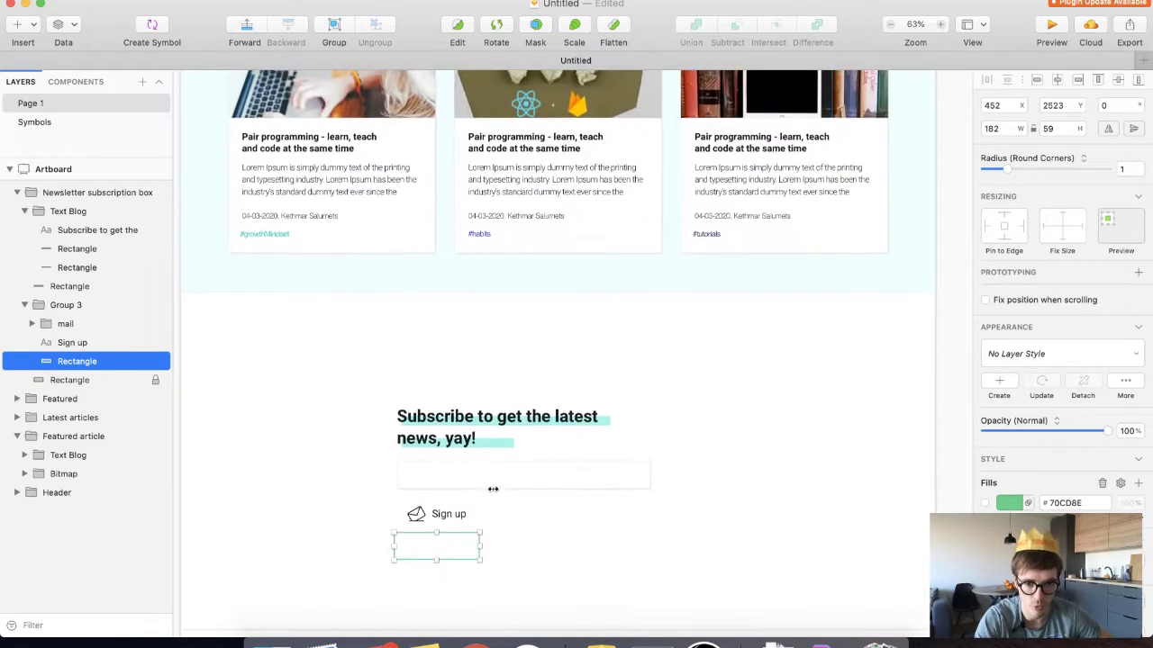
scroll(402, 475, up, 10)
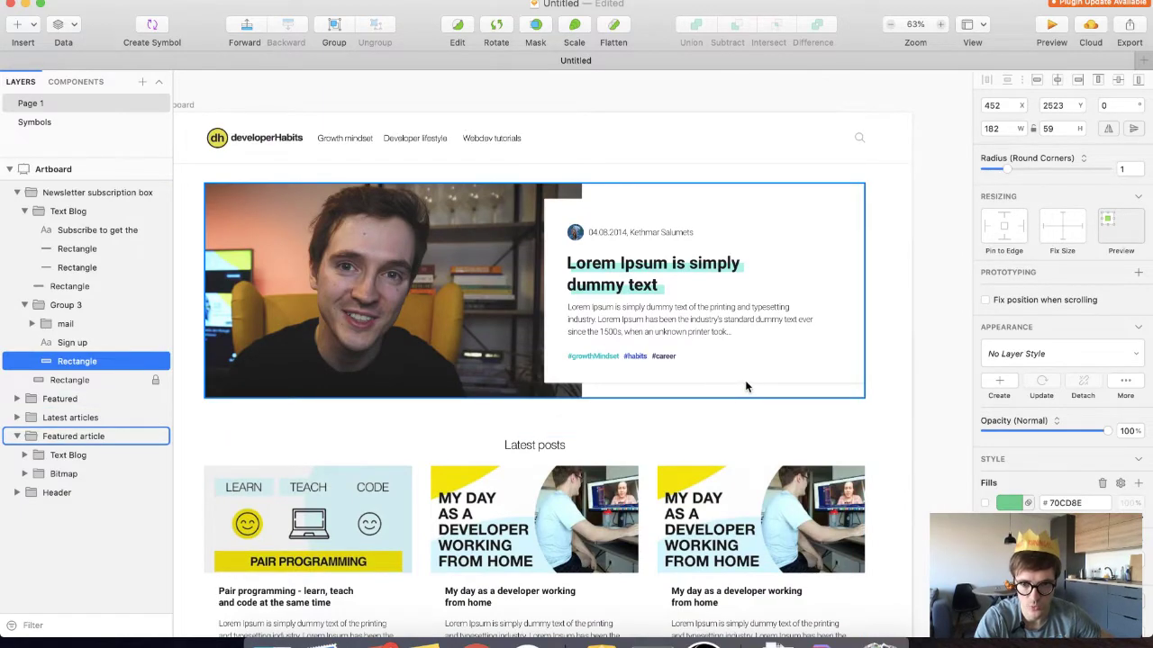
scroll(745, 380, down, 15)
scroll(430, 614, up, 5)
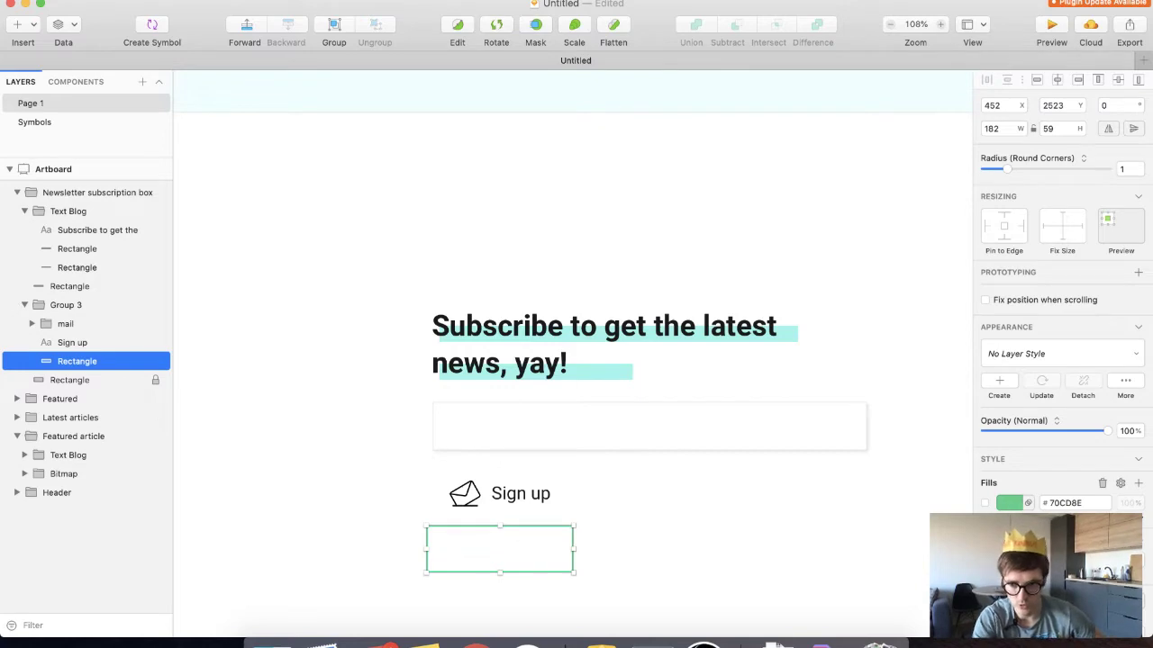
click(986, 551)
click(985, 551)
click(985, 551)
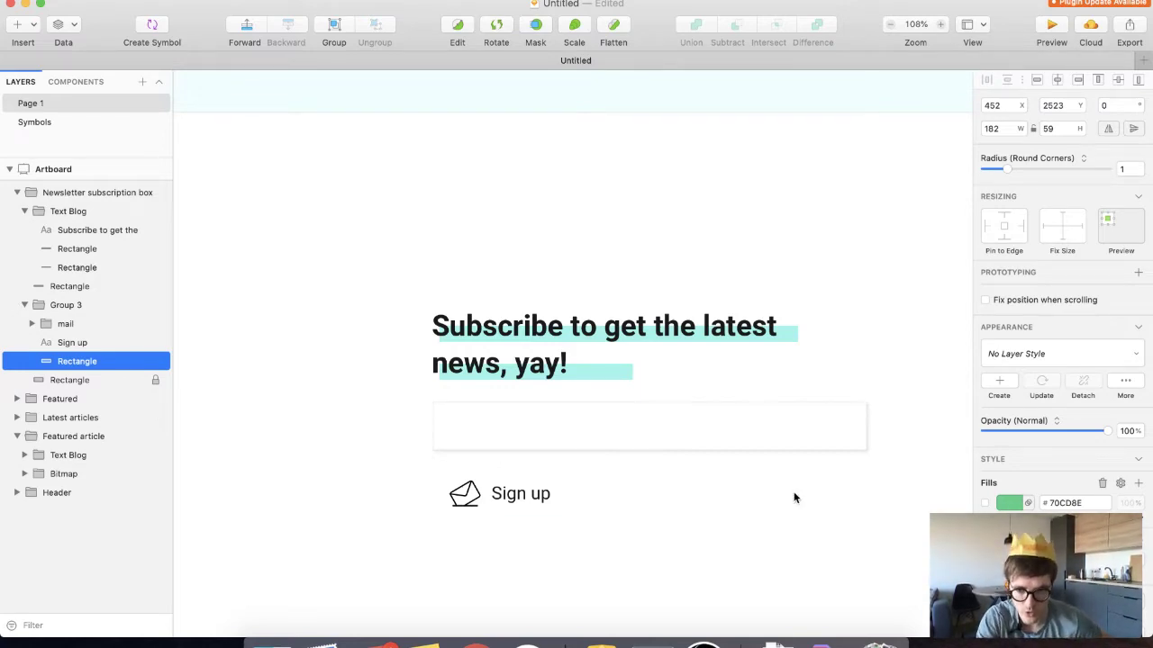
scroll(794, 498, down, 3)
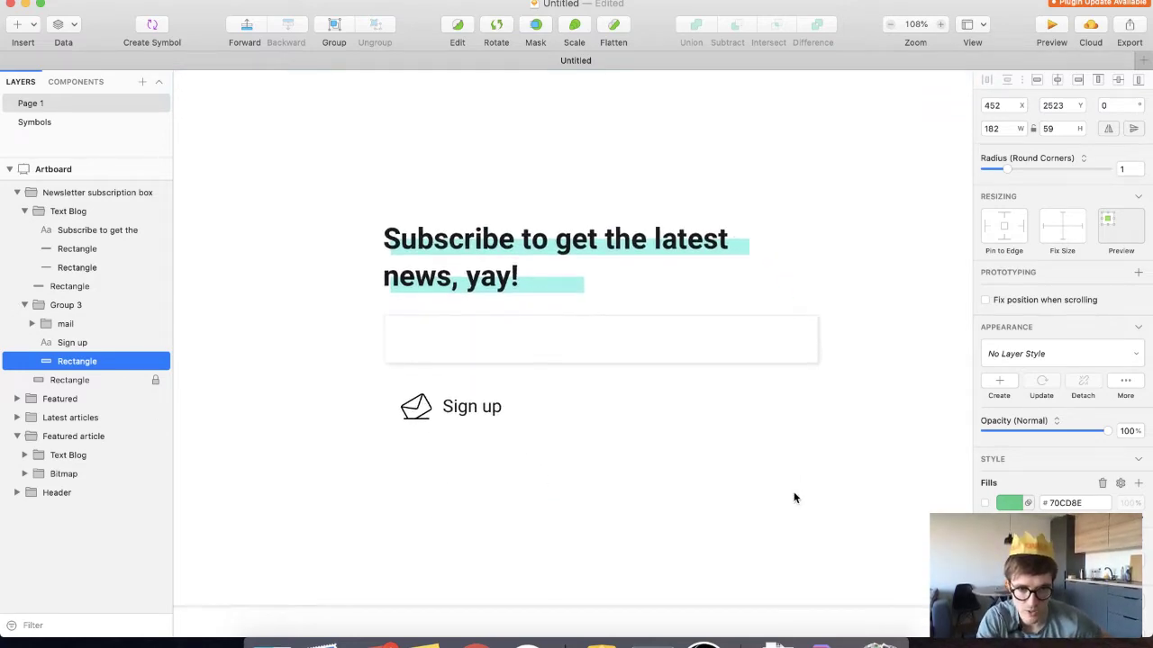
click(985, 503)
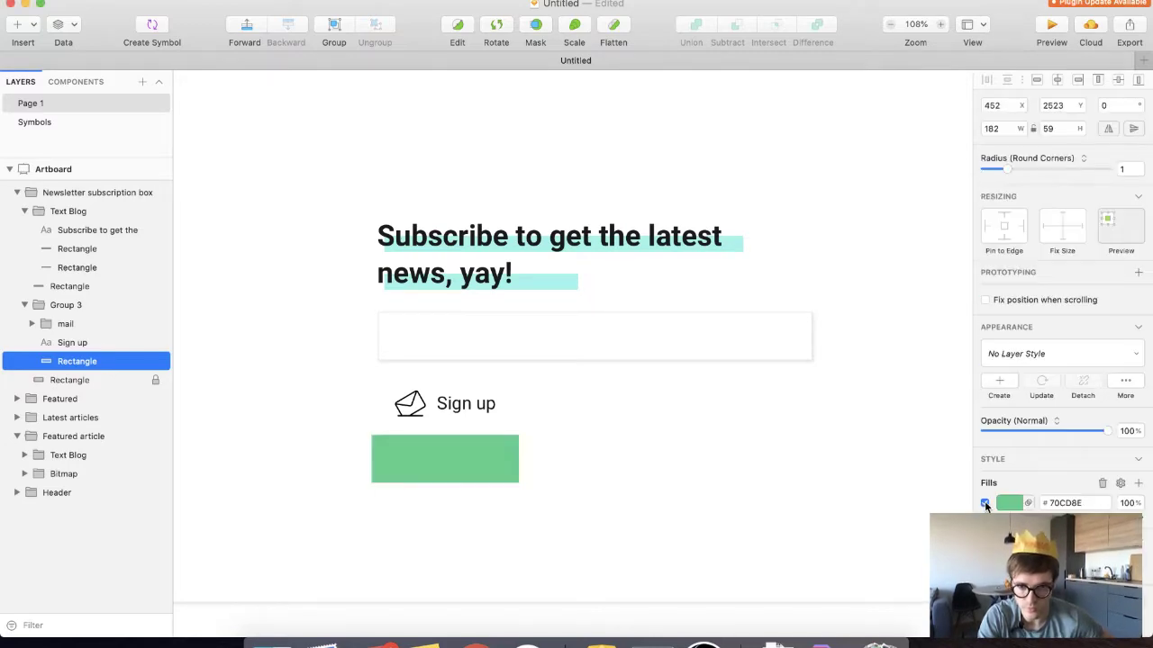
Shrink the green rectangle to a 73 × 16 highlight behind "Sign up" at X 542, Y 2484, and lighten its fill to AEFFC8
click(475, 439)
click(454, 460)
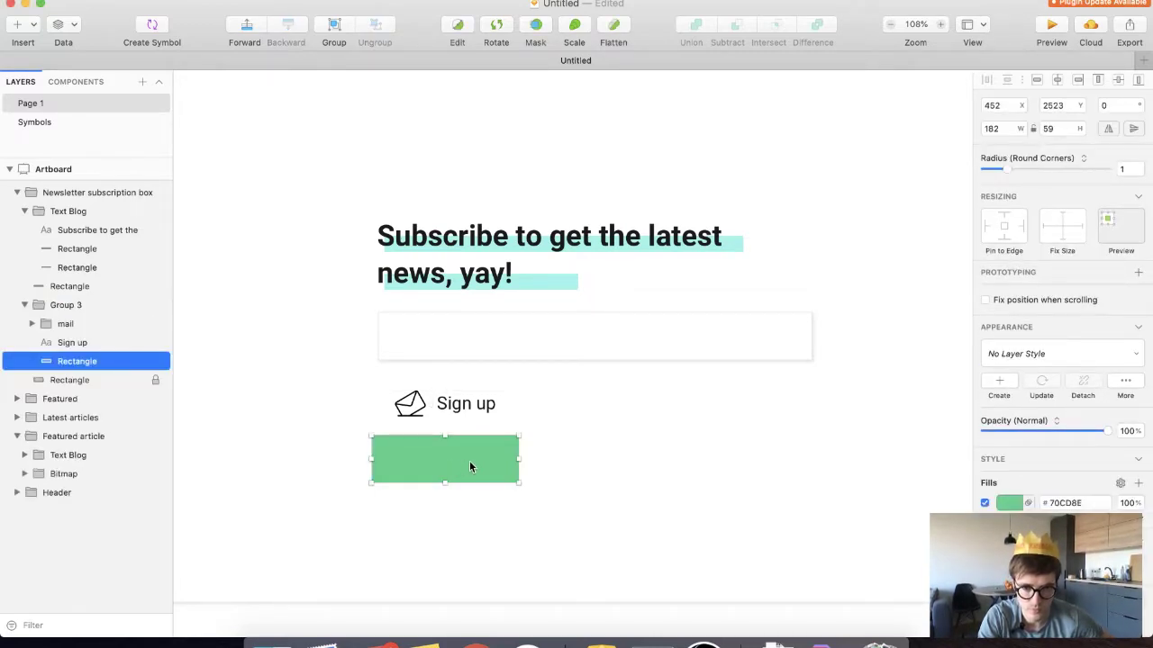
drag(471, 464, 501, 416)
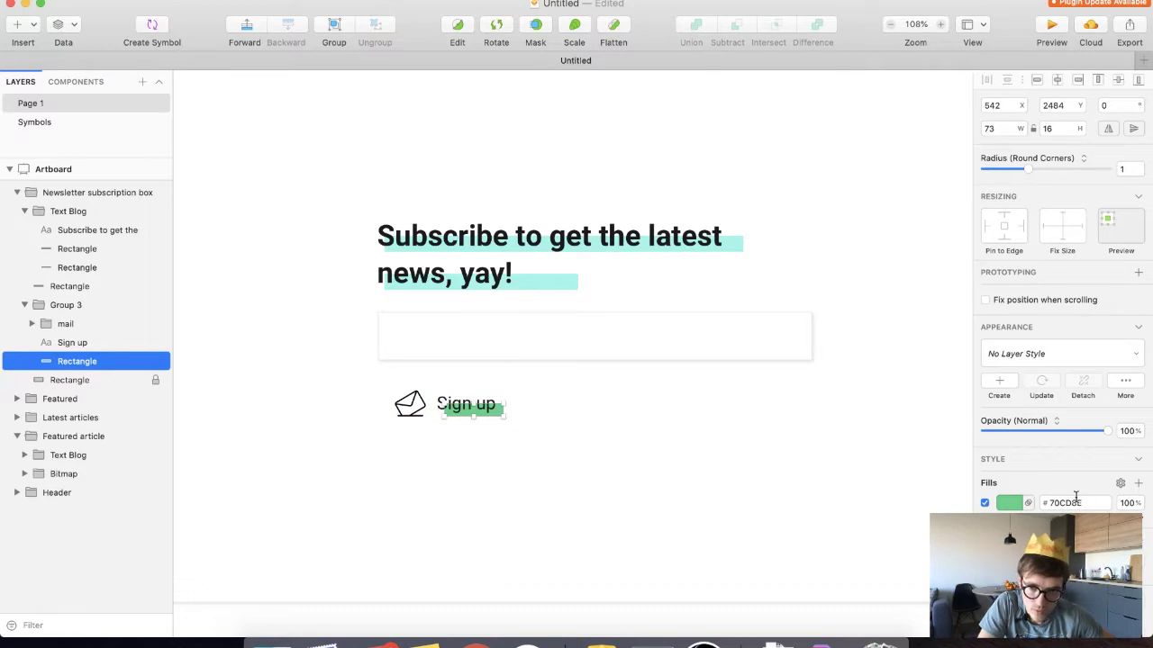
click(1010, 504)
drag(1035, 540, 1033, 440)
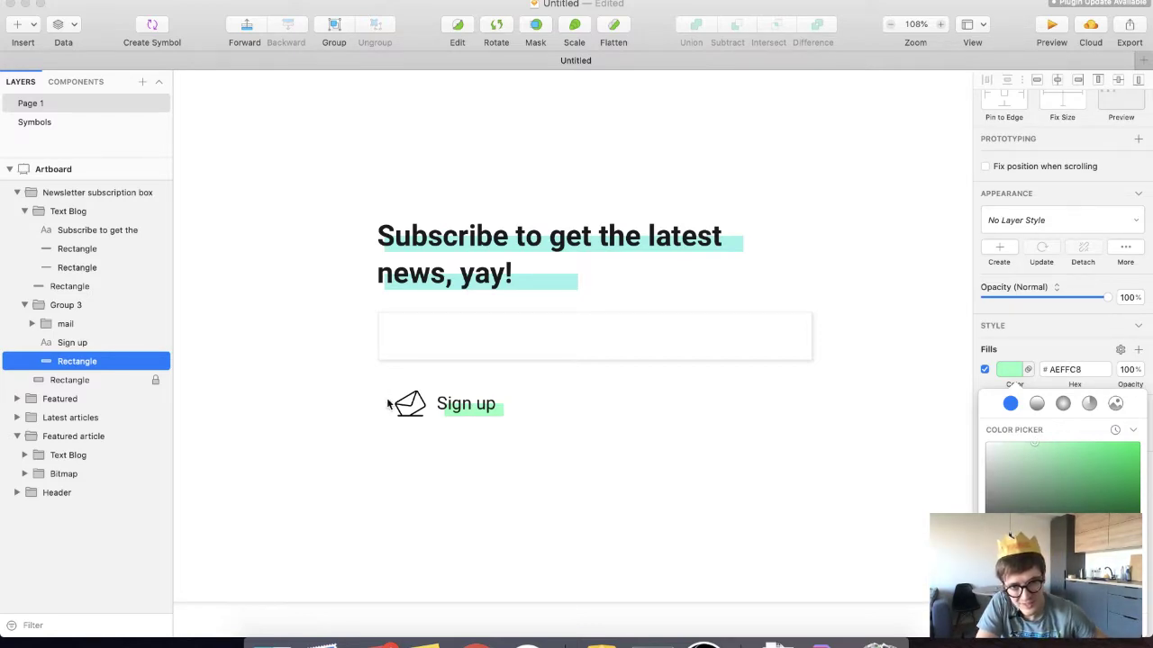
Change the button label to "Sign up!" and widen the green highlight rectangle behind it to 79 × 16
click(464, 406)
double_click(463, 406)
text(Sub)
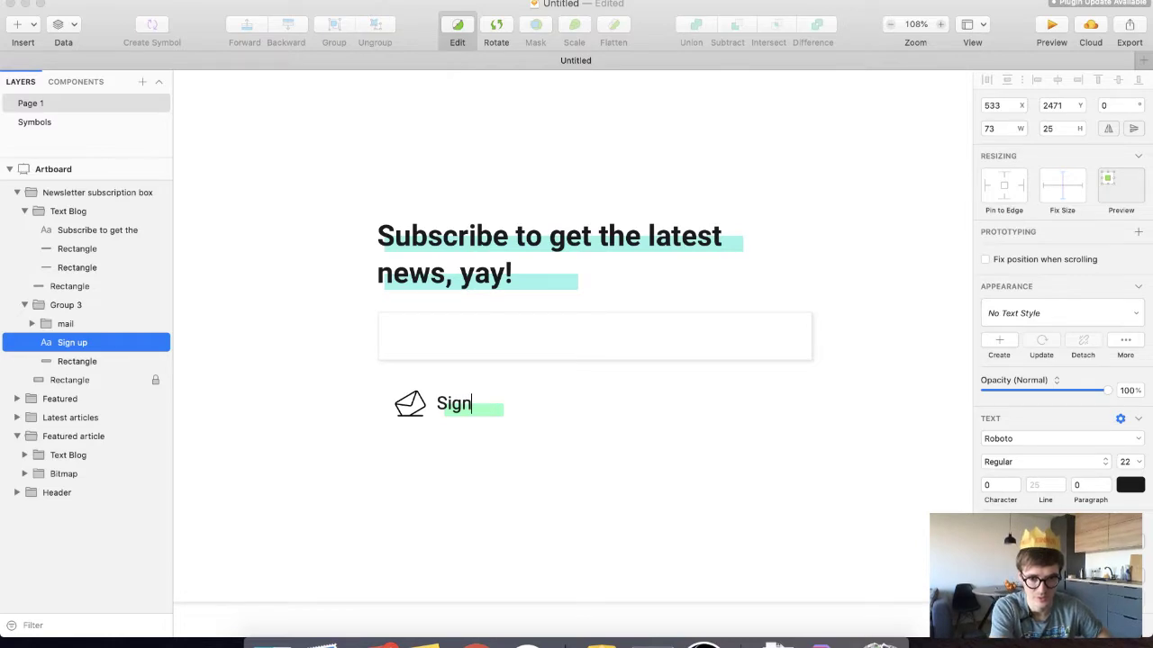
key(Escape)
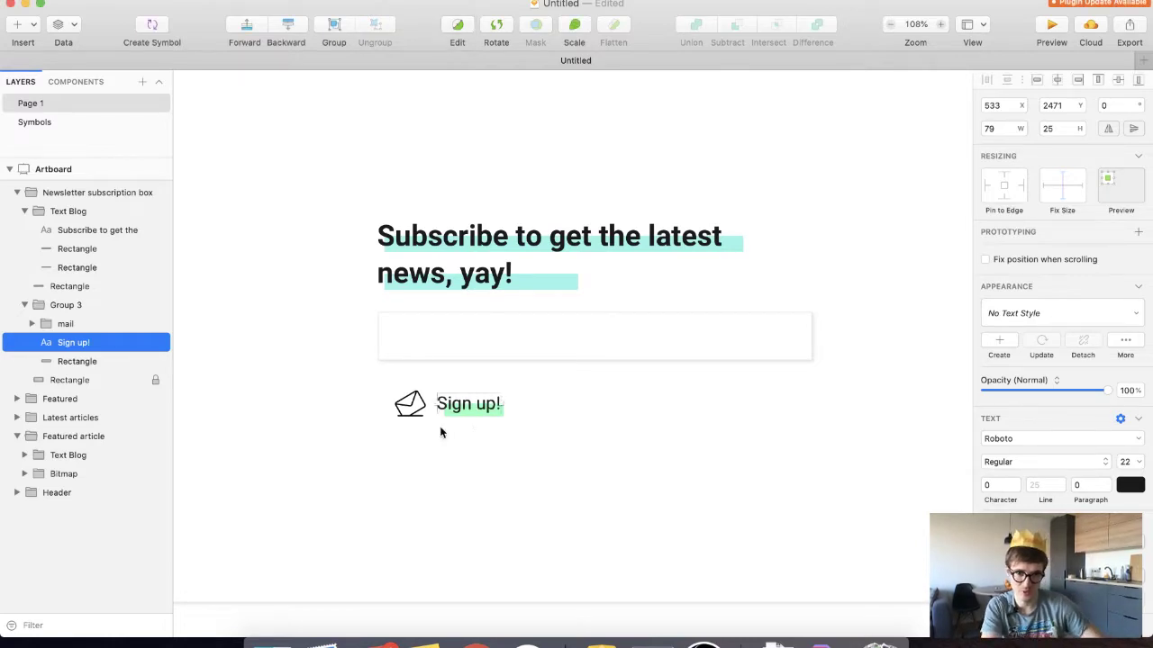
click(500, 413)
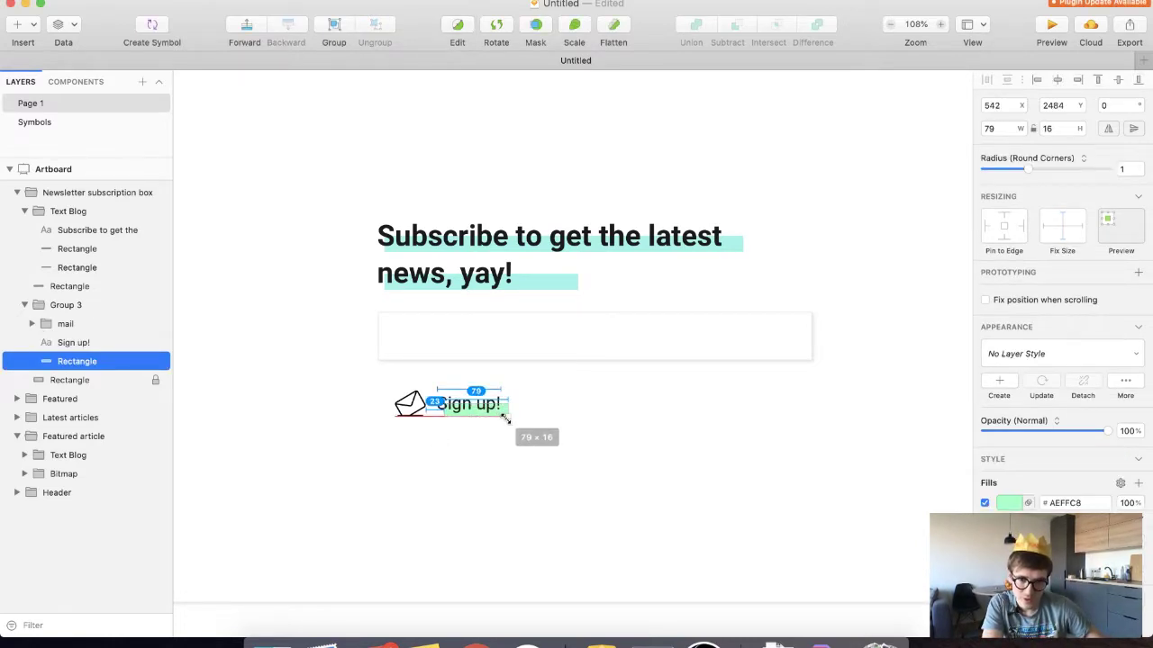
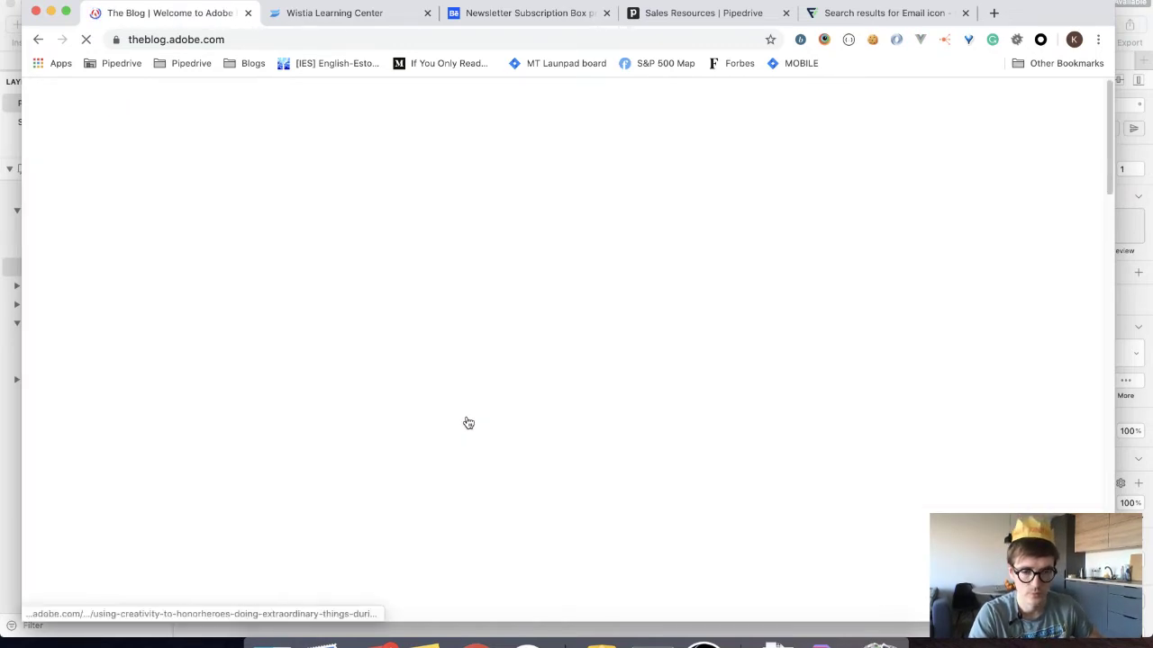
Switch to Sketch and resize the newsletter section's background rectangle to a height of about 437, consulting the Adobe Blog page in between
key(super+Tab)
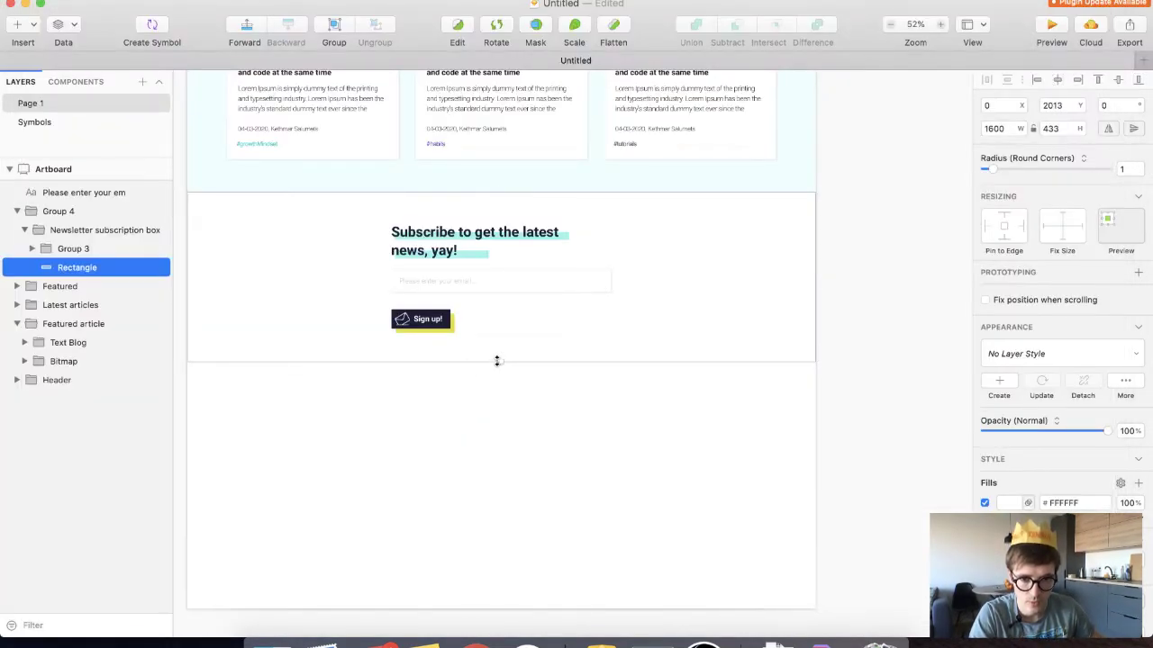
drag(497, 361, 498, 357)
key(super+Tab)
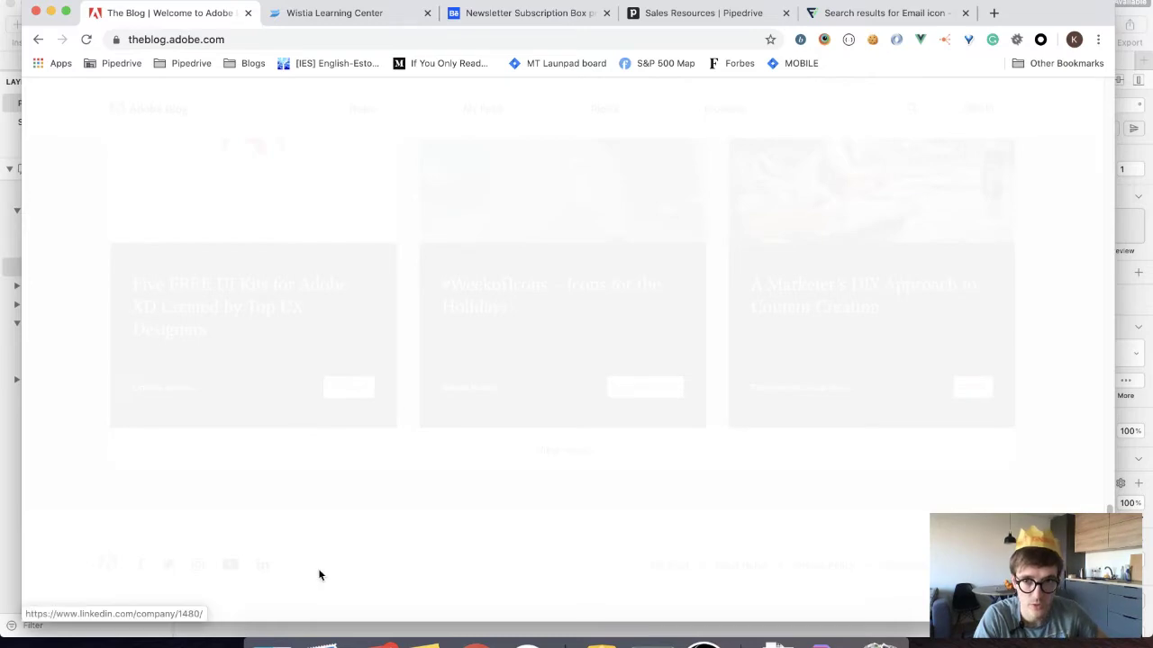
click(378, 556)
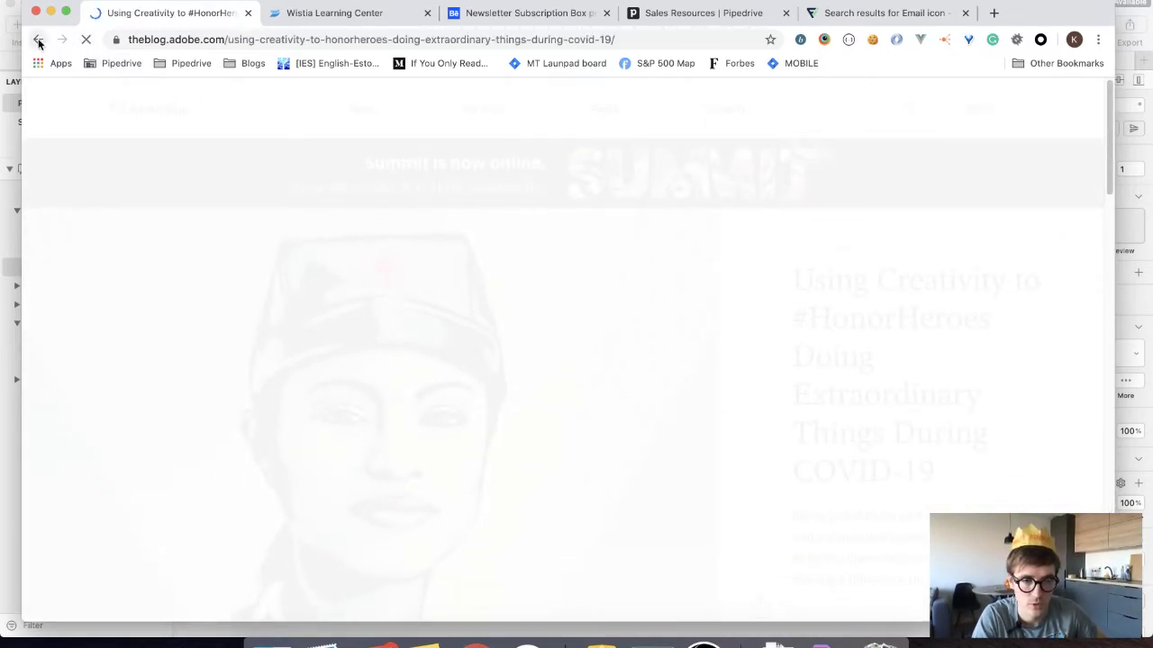
key(super+Tab)
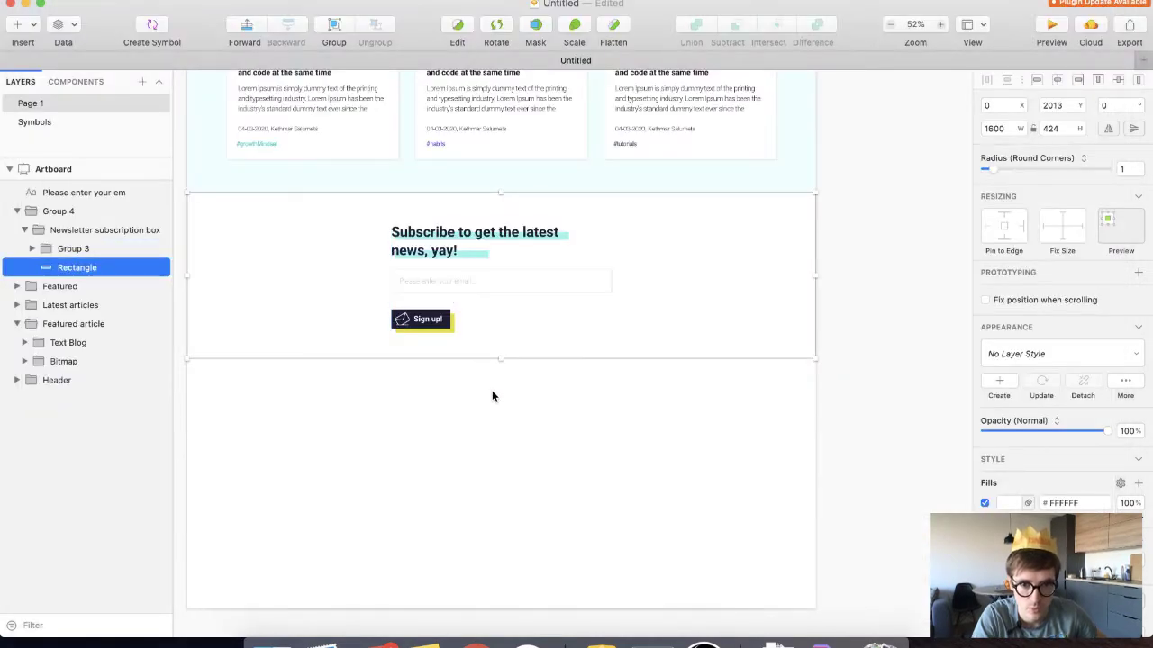
drag(501, 357, 500, 362)
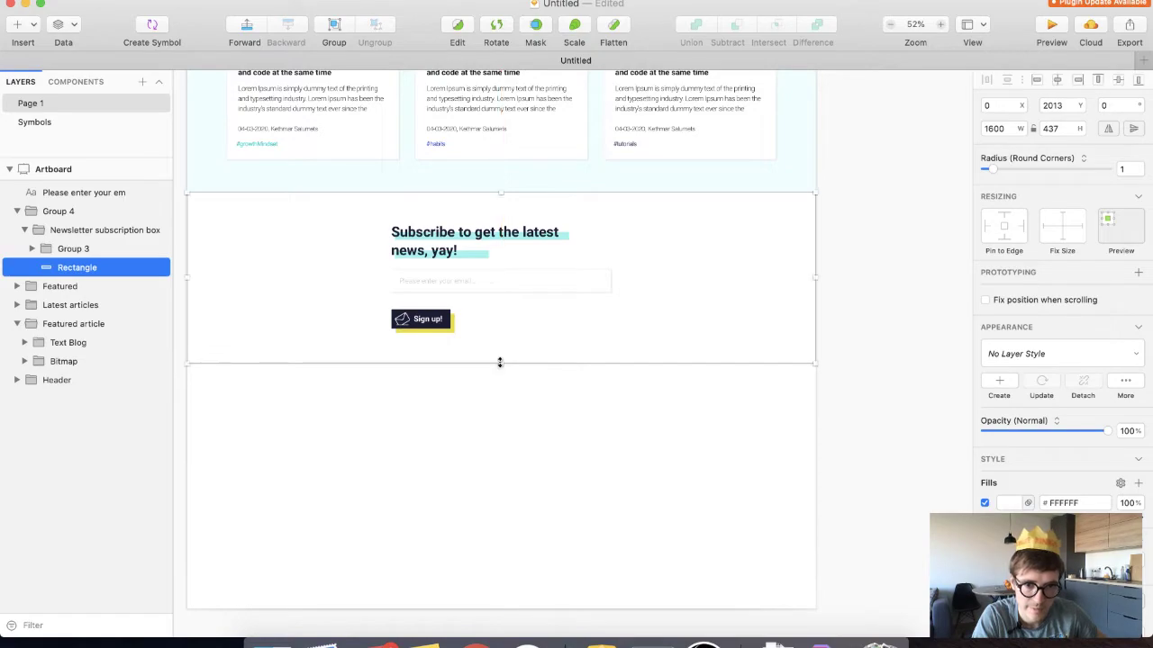
click(430, 486)
Switch to the browser and examine the footer area of the Adobe Blog article as a reference
scroll(454, 580, up, 3)
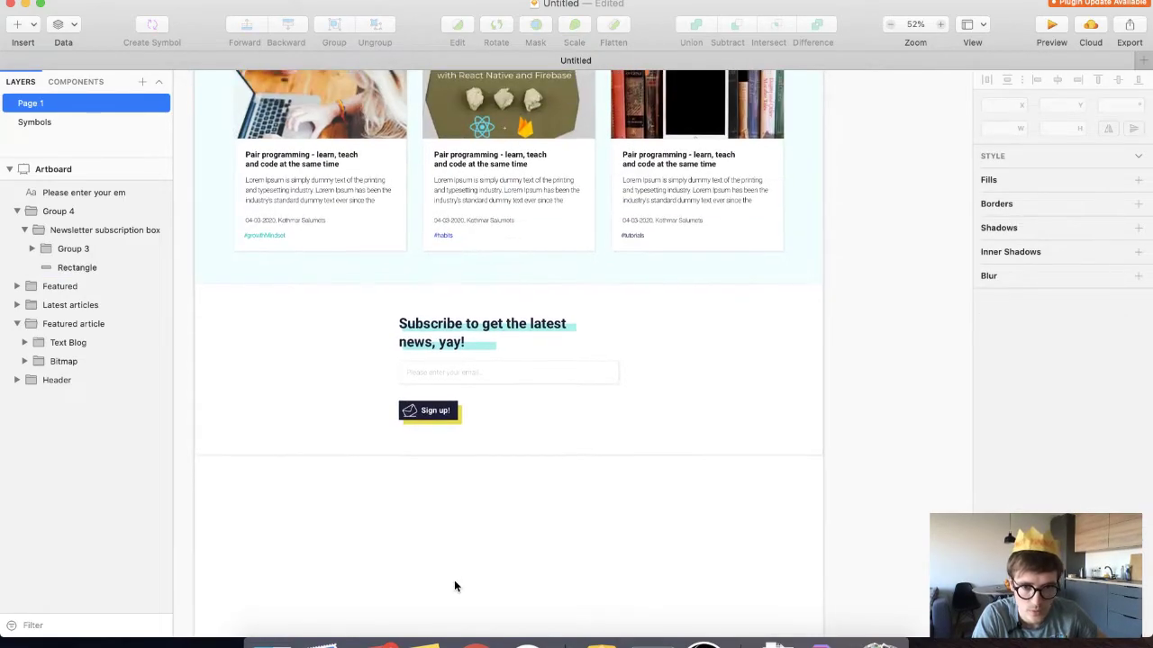
key(super+Tab)
scroll(454, 581, down, 20)
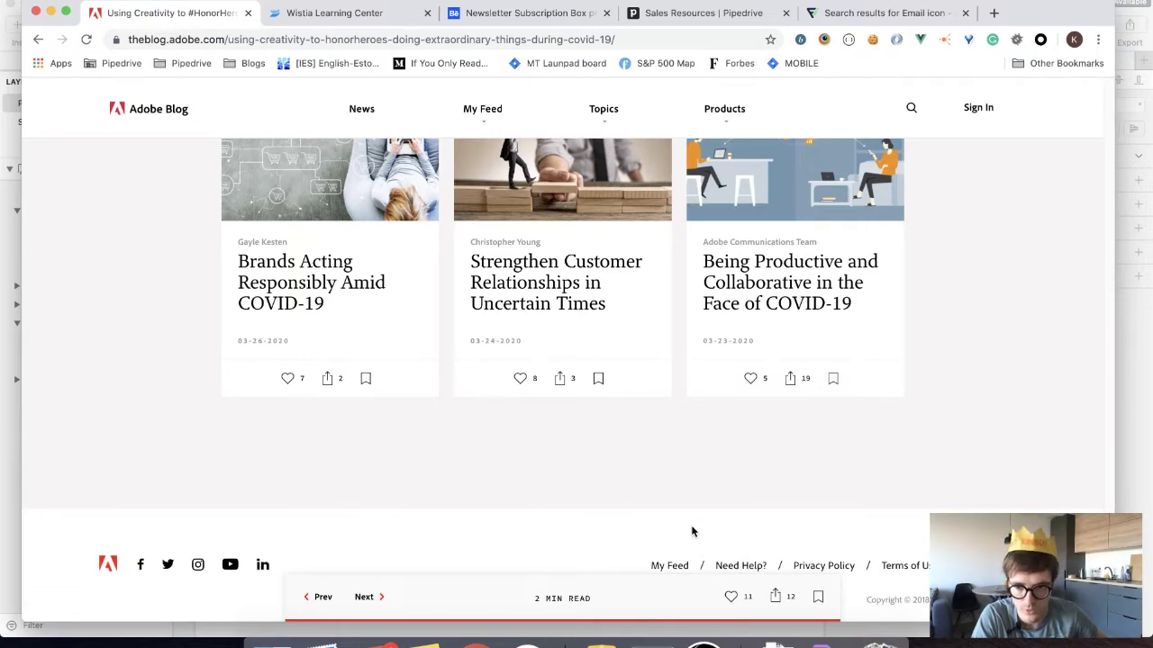
Return to Sketch and compare the bounds of the newsletter section with the Latest posts and Featured articles sections above it
key(super+Tab)
click(373, 426)
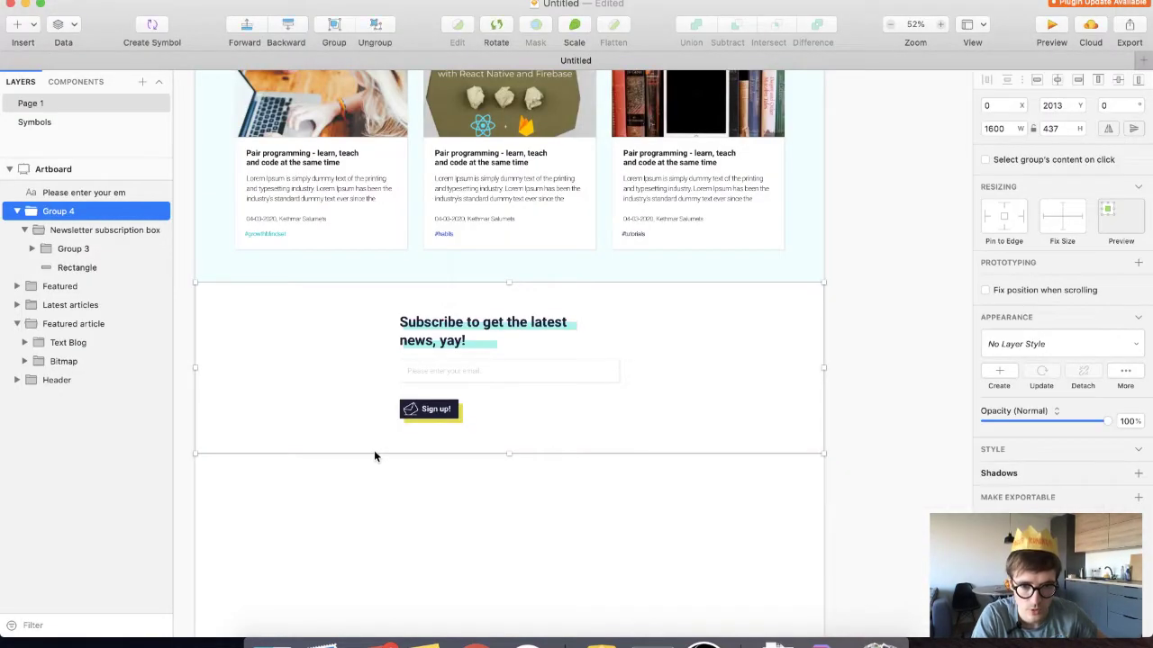
scroll(412, 414, up, 15)
scroll(412, 415, down, 8)
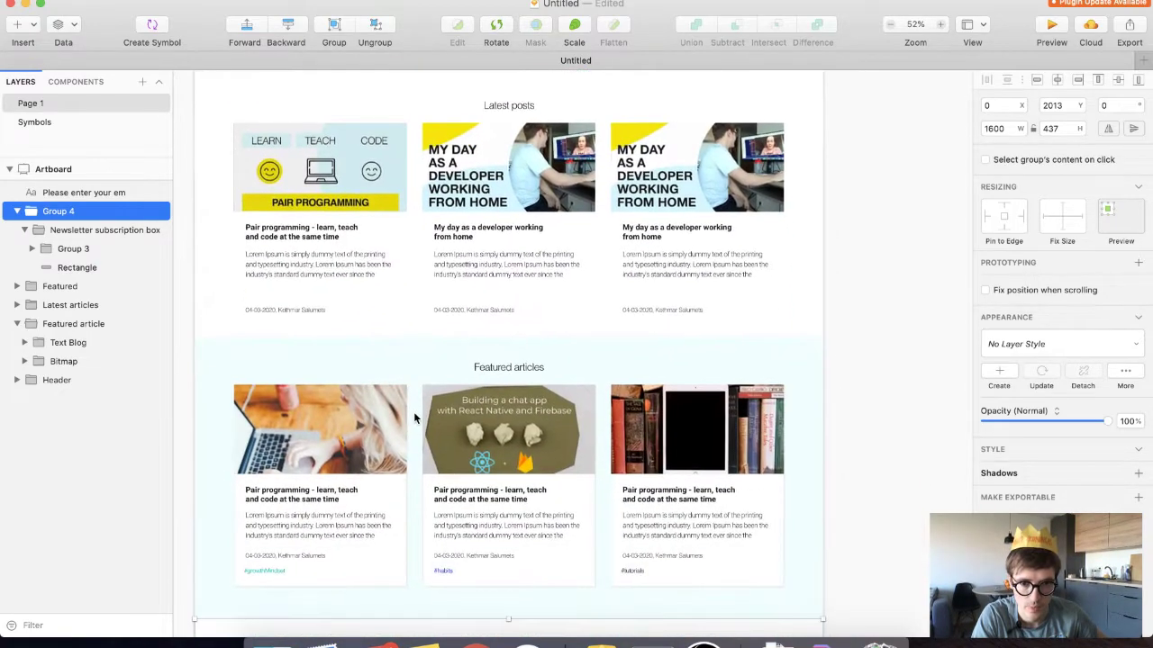
scroll(414, 414, down, 5)
click(291, 304)
drag(261, 316, 257, 404)
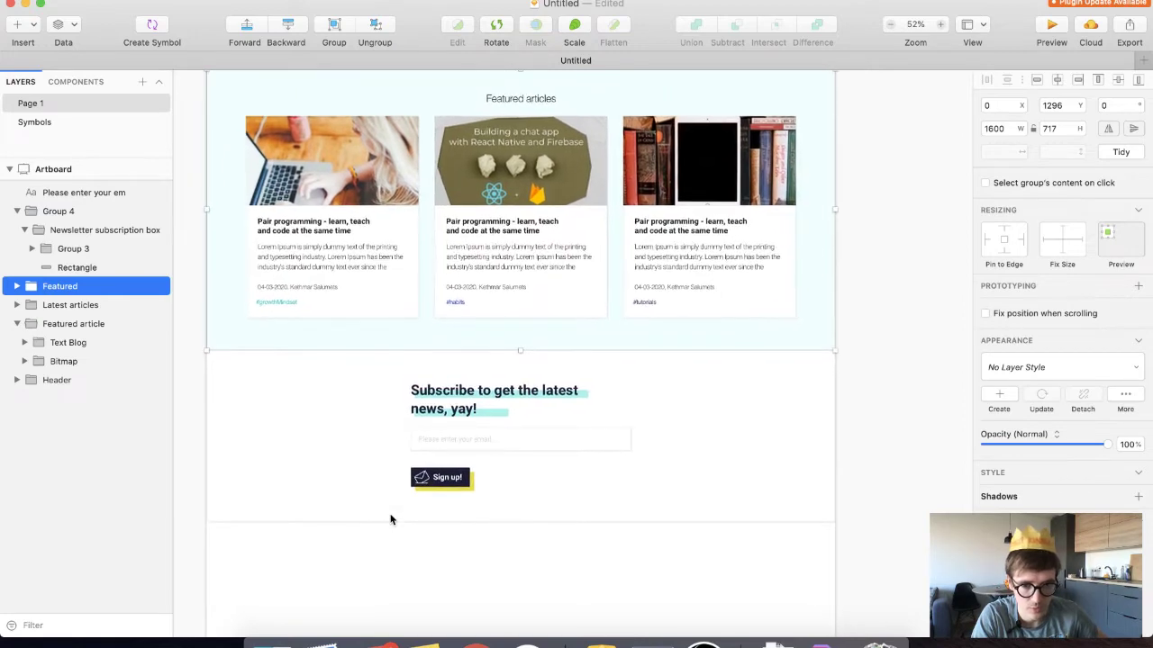
click(391, 535)
click(366, 465)
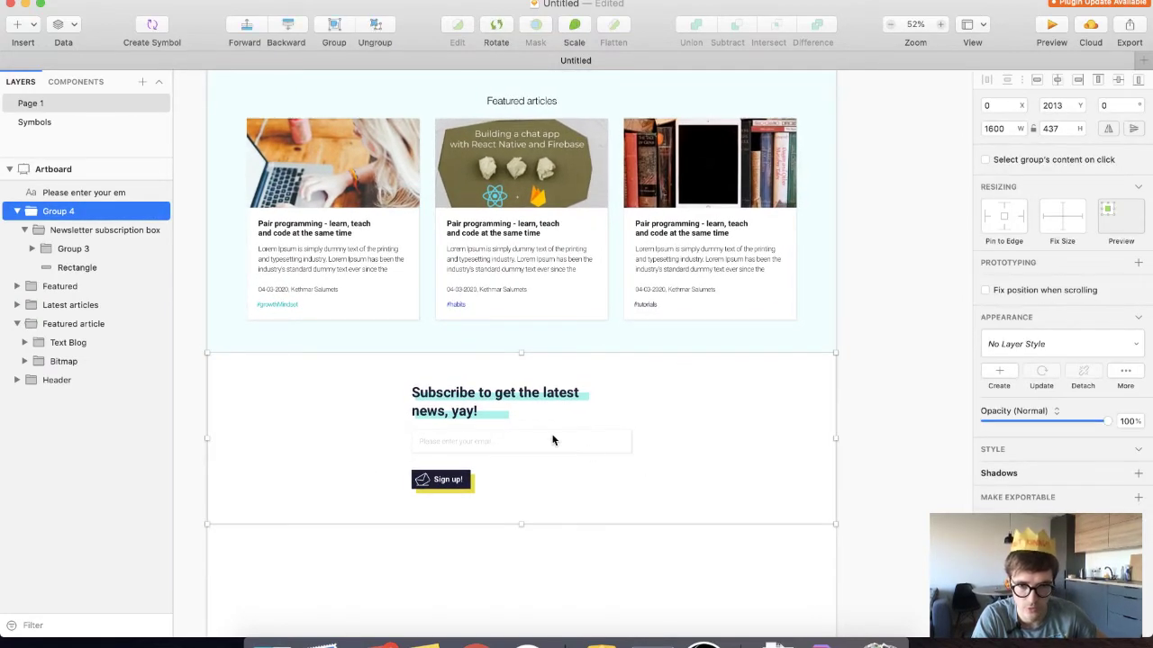
Set the newsletter section's background rectangle fill to light grey FAFAFA
click(60, 268)
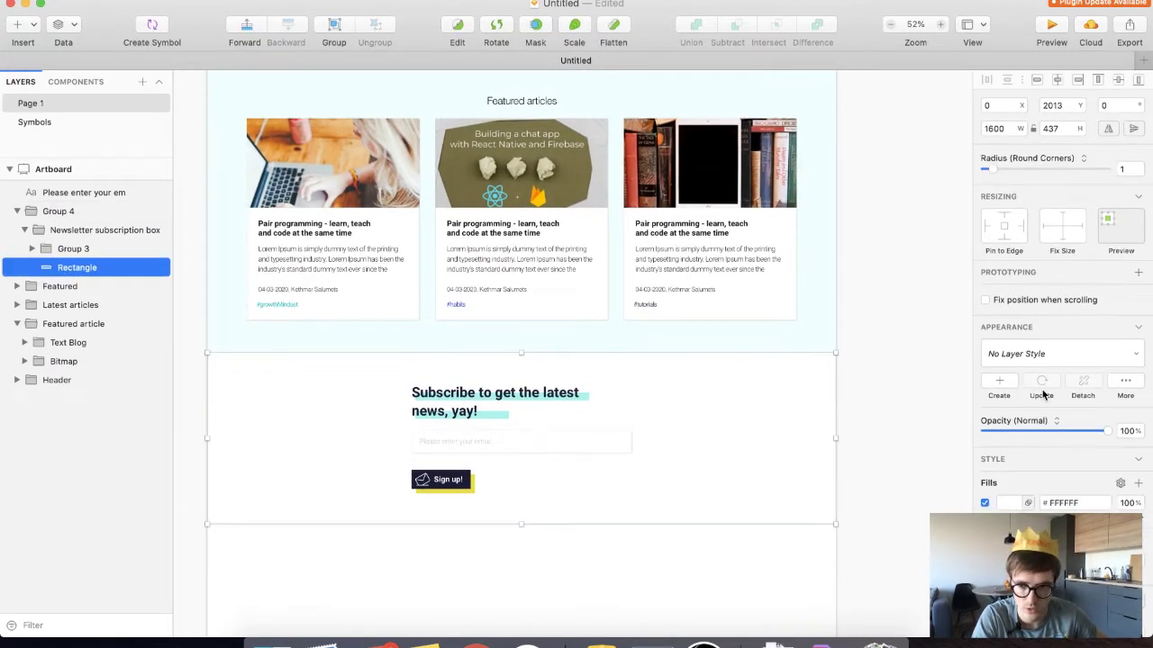
click(1008, 503)
drag(987, 474, 979, 452)
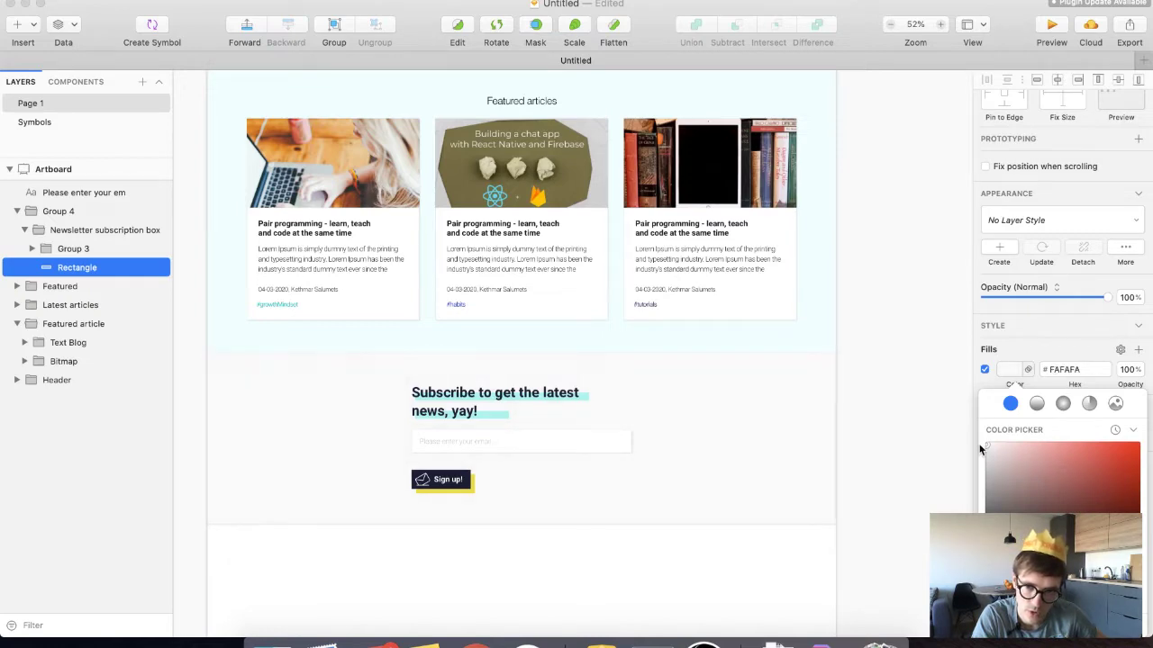
click(921, 462)
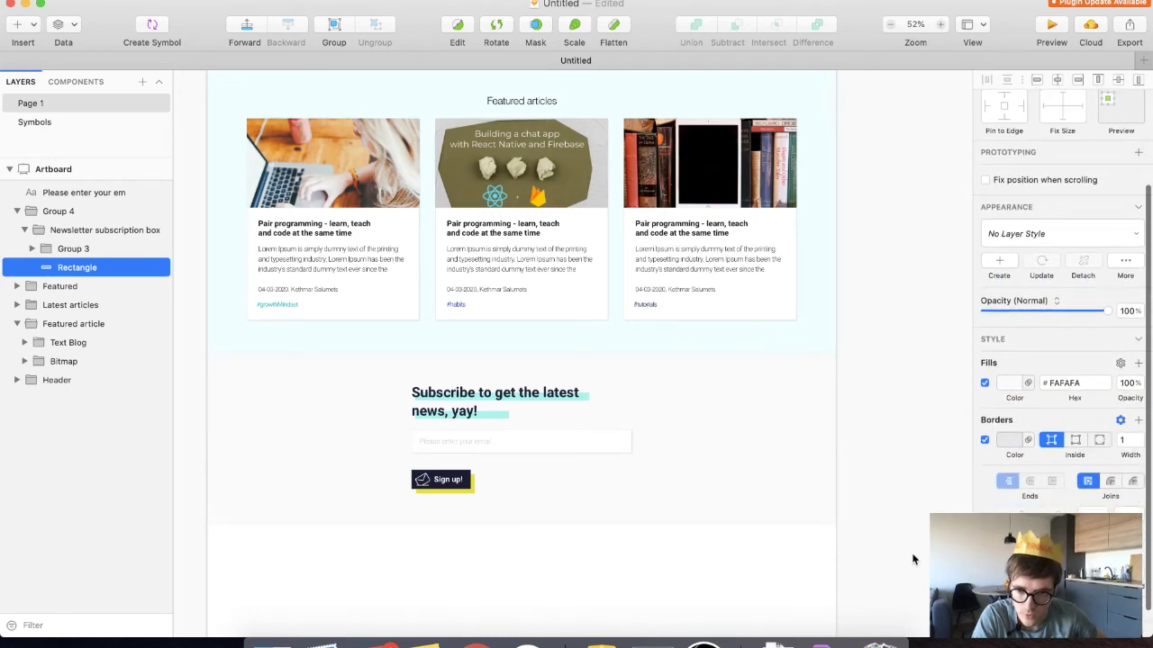
click(878, 546)
click(818, 512)
click(1008, 504)
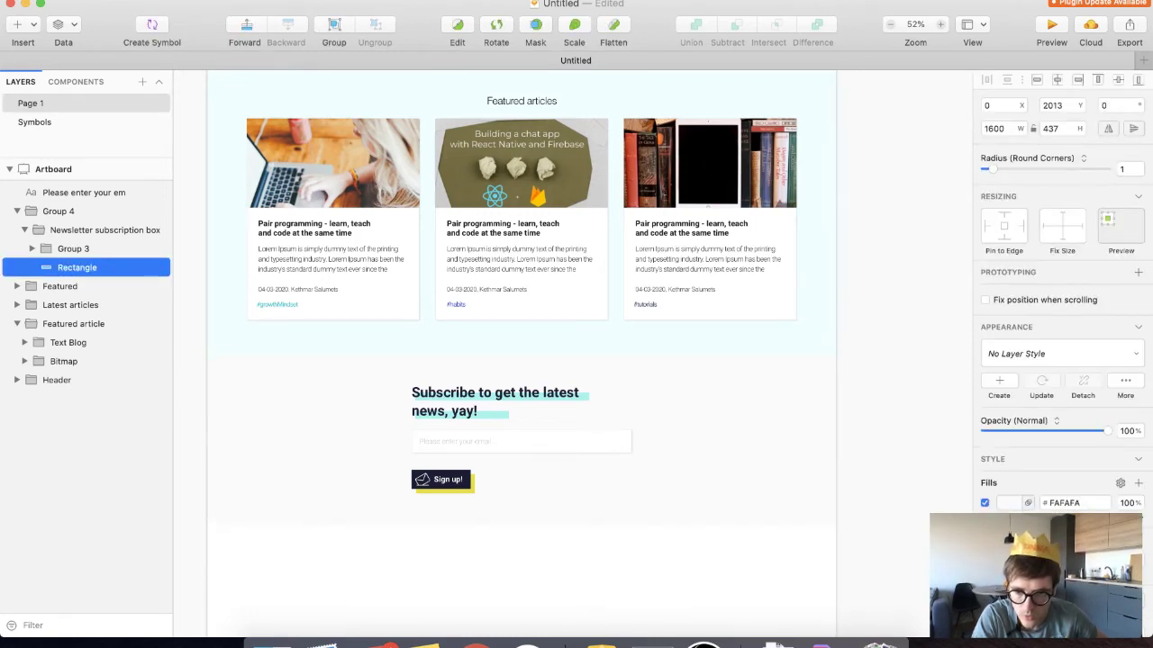
click(885, 514)
click(811, 396)
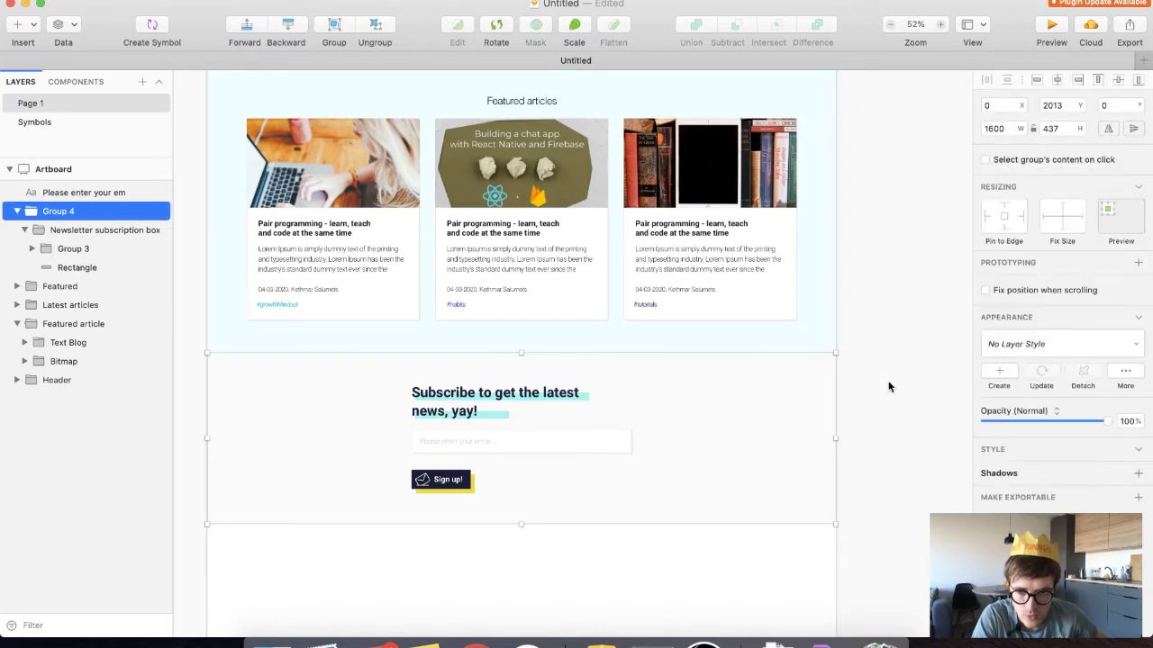
click(888, 387)
Try an artboard background color of FAFAFA, sampled from the newsletter section, and review the whole page with it
scroll(889, 387, down, 2)
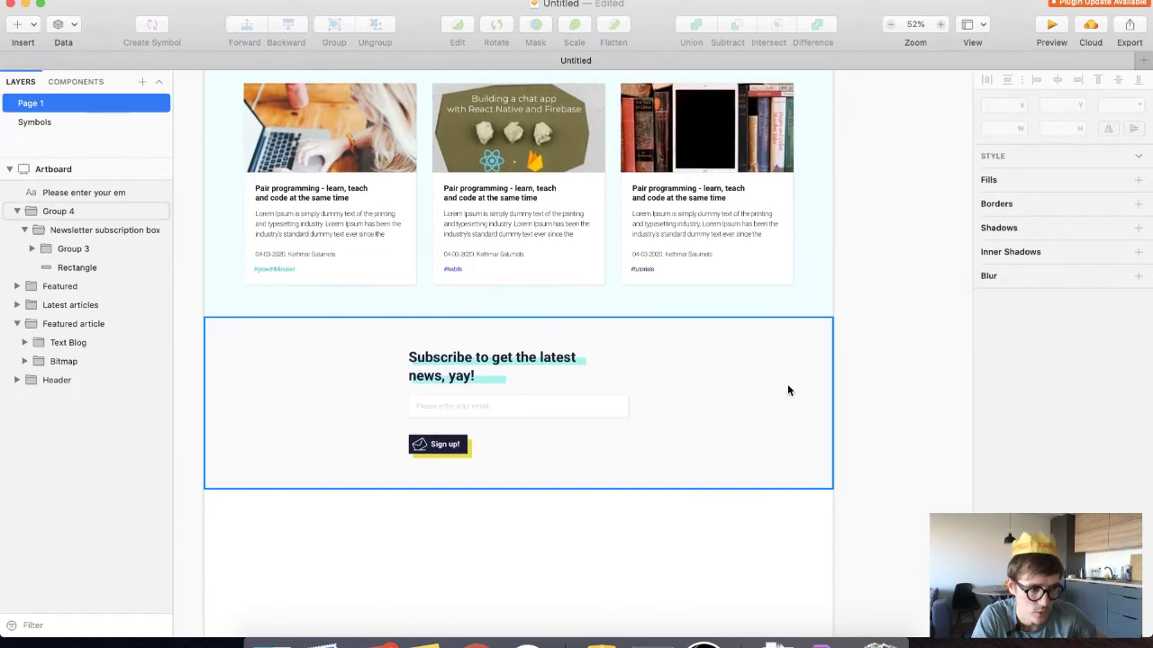
scroll(860, 450, up, 10)
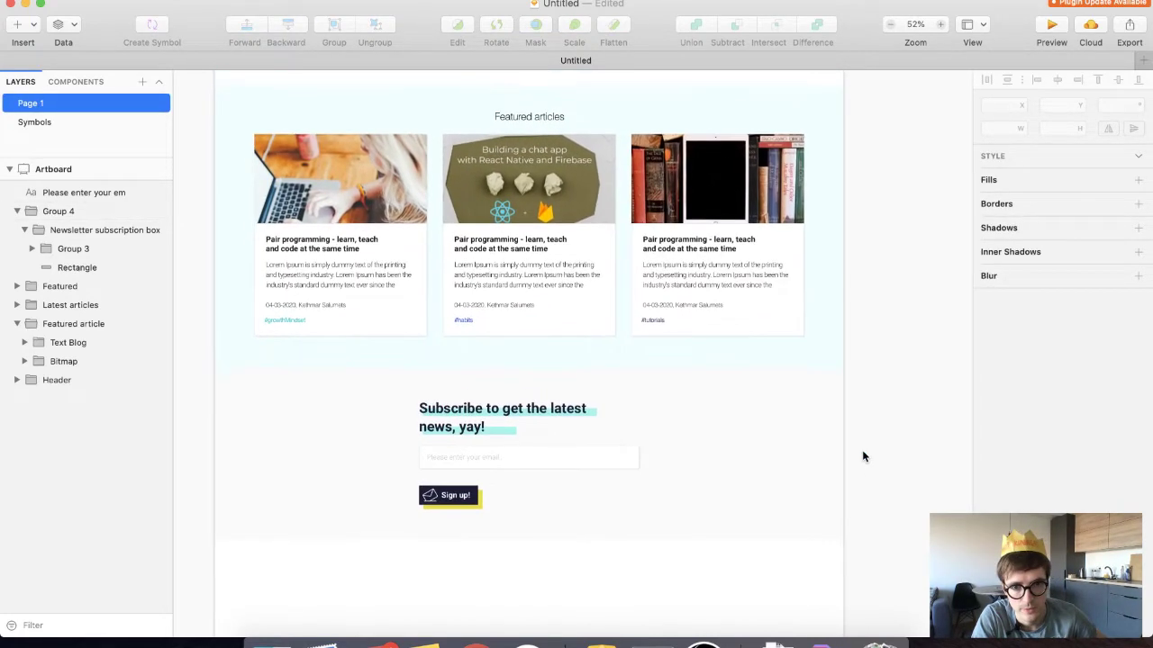
scroll(863, 457, up, 5)
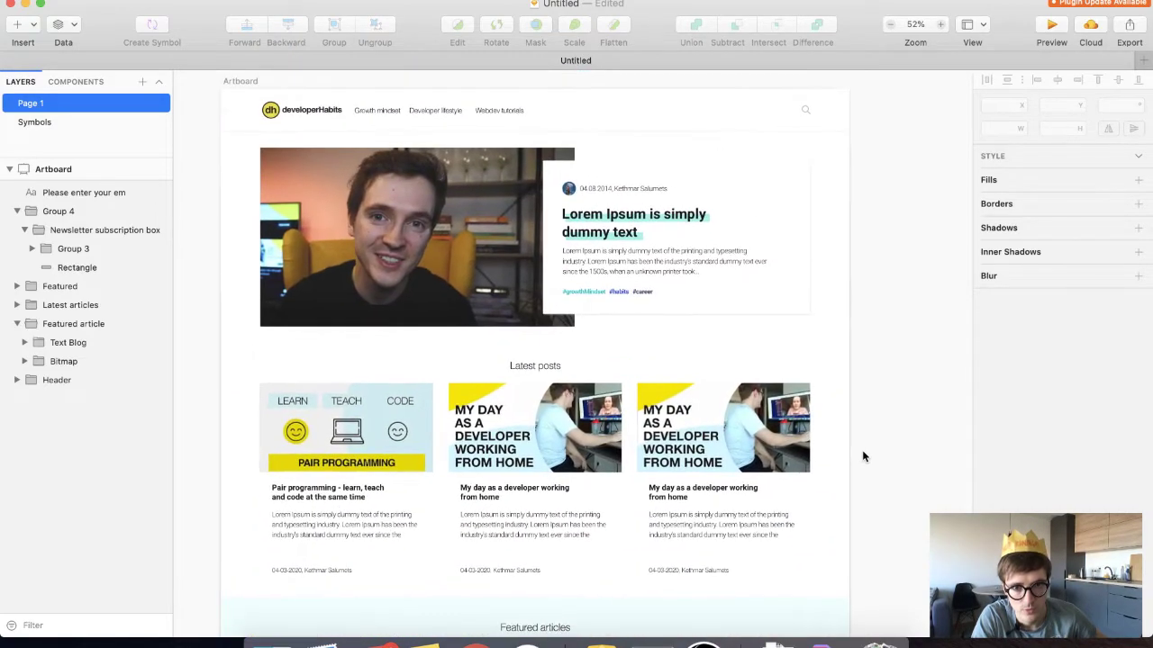
scroll(863, 456, down, 12)
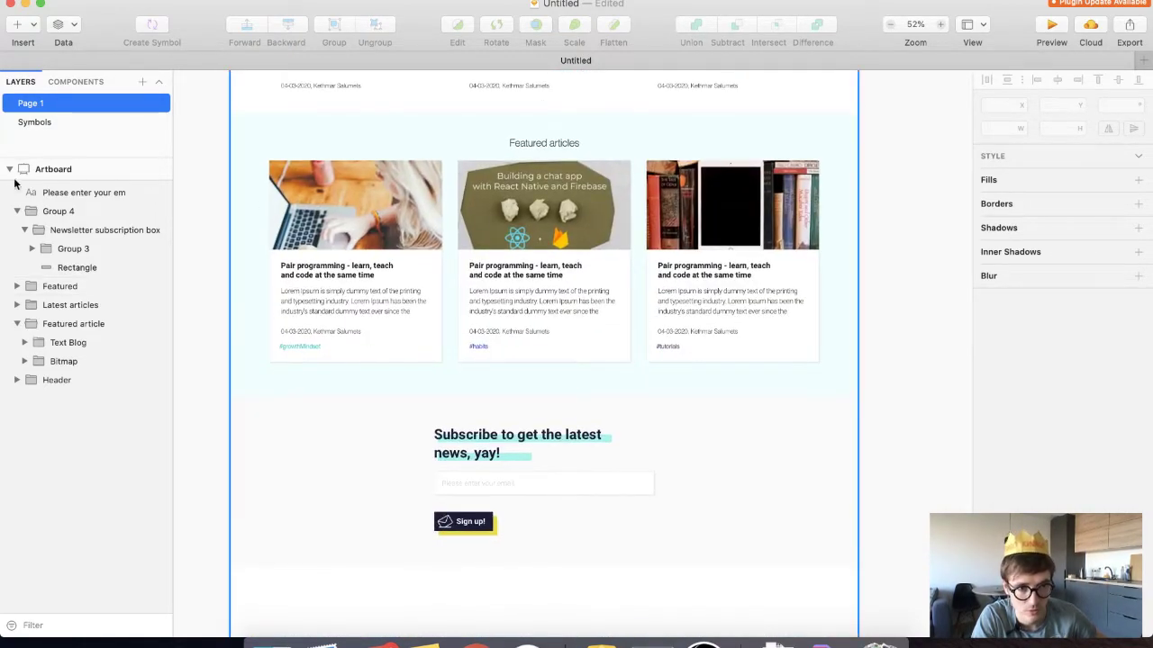
click(32, 172)
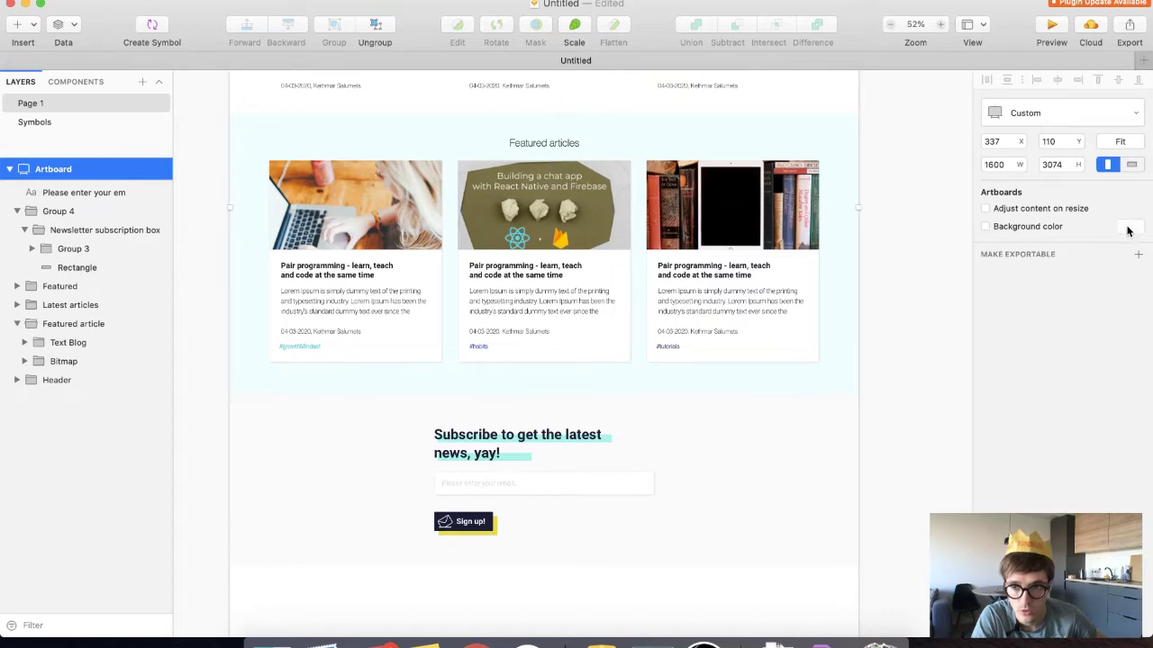
click(1128, 230)
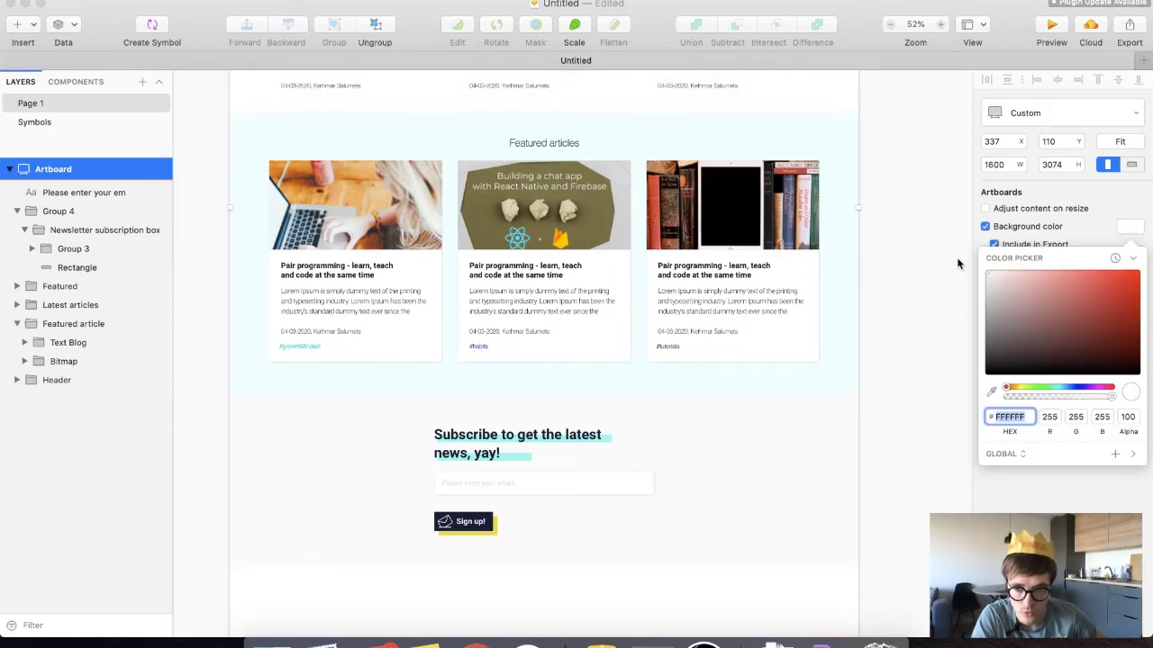
click(991, 391)
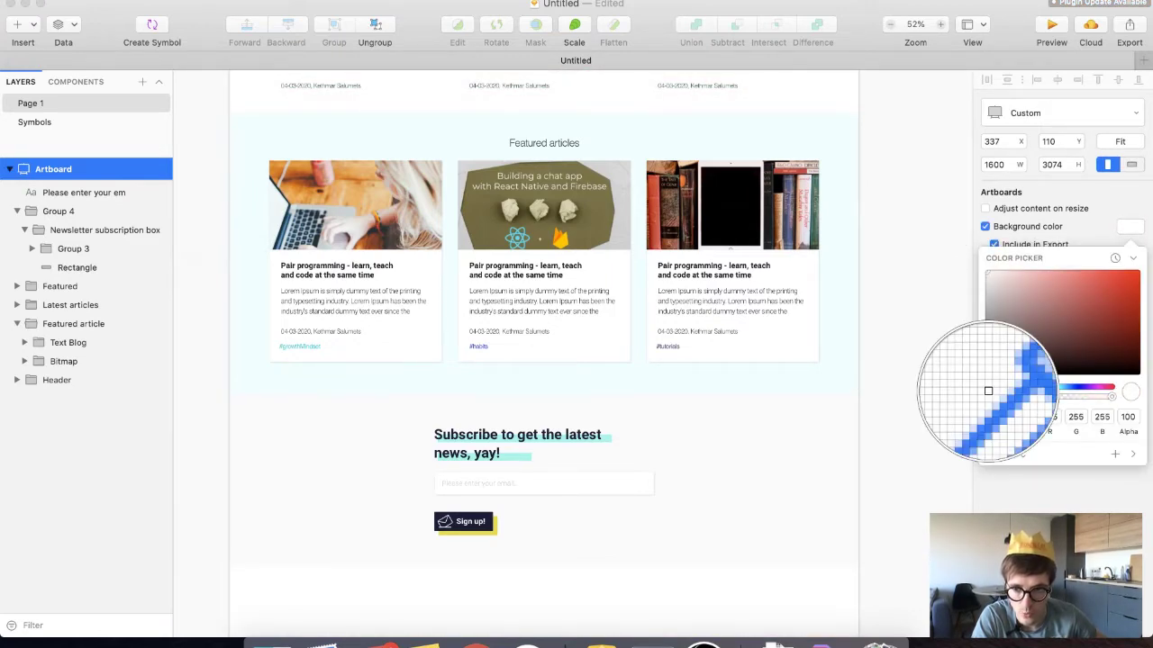
click(742, 464)
scroll(742, 464, down, 4)
scroll(742, 464, up, 10)
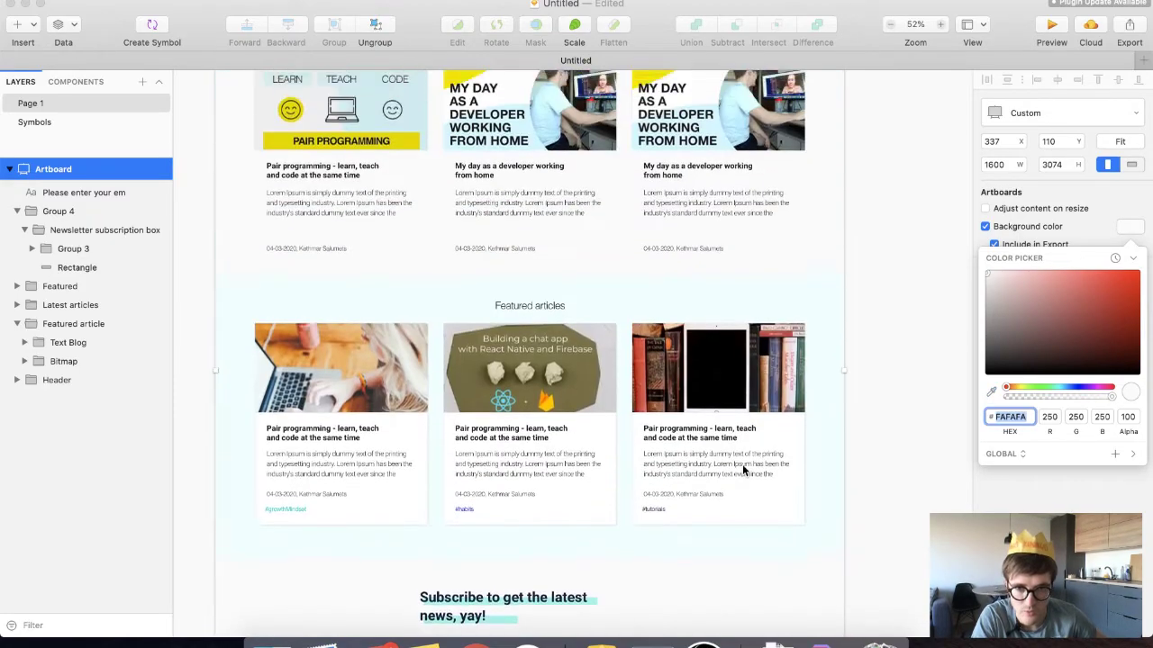
scroll(743, 469, down, 3)
scroll(742, 470, down, 5)
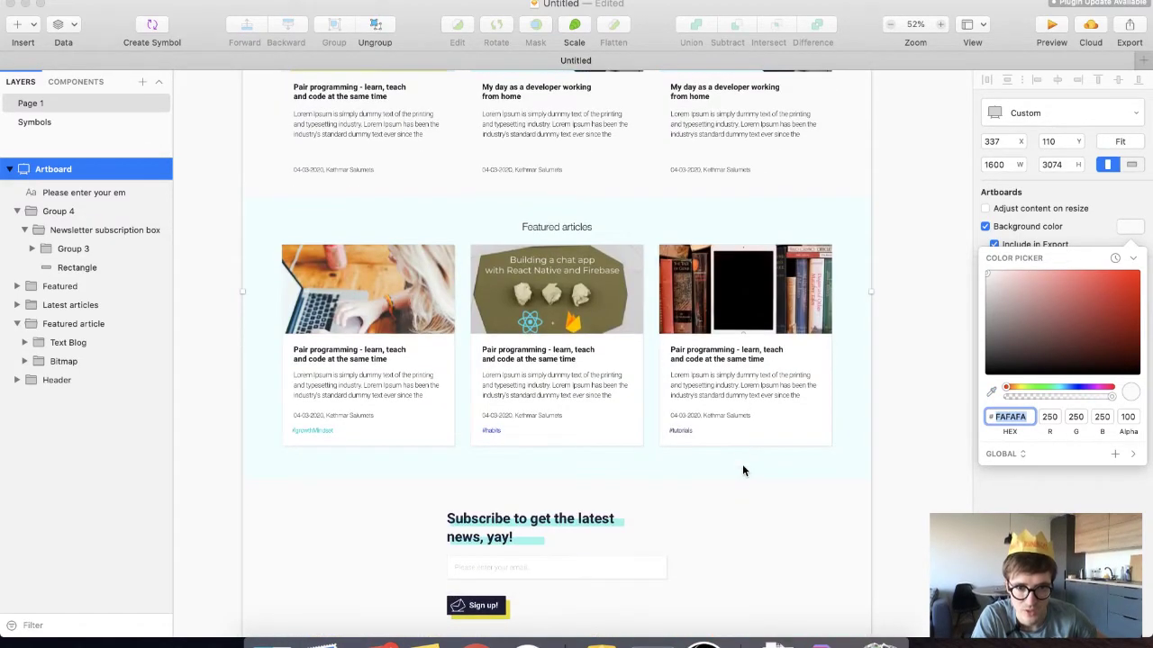
scroll(742, 470, up, 10)
scroll(742, 470, down, 8)
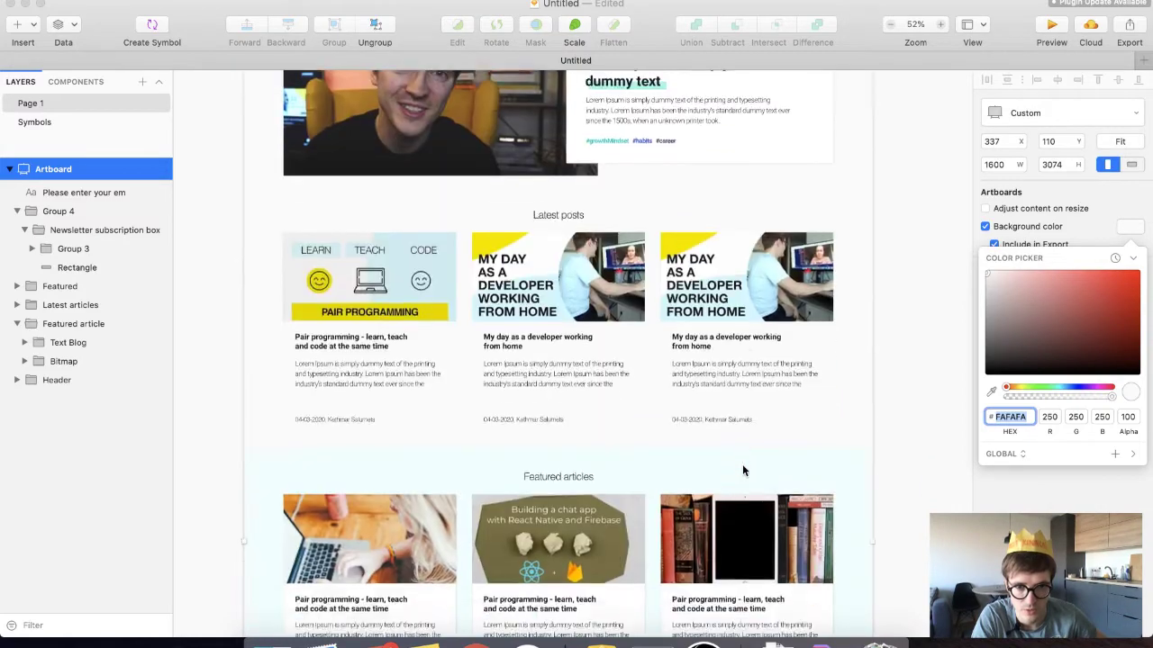
scroll(743, 470, up, 1)
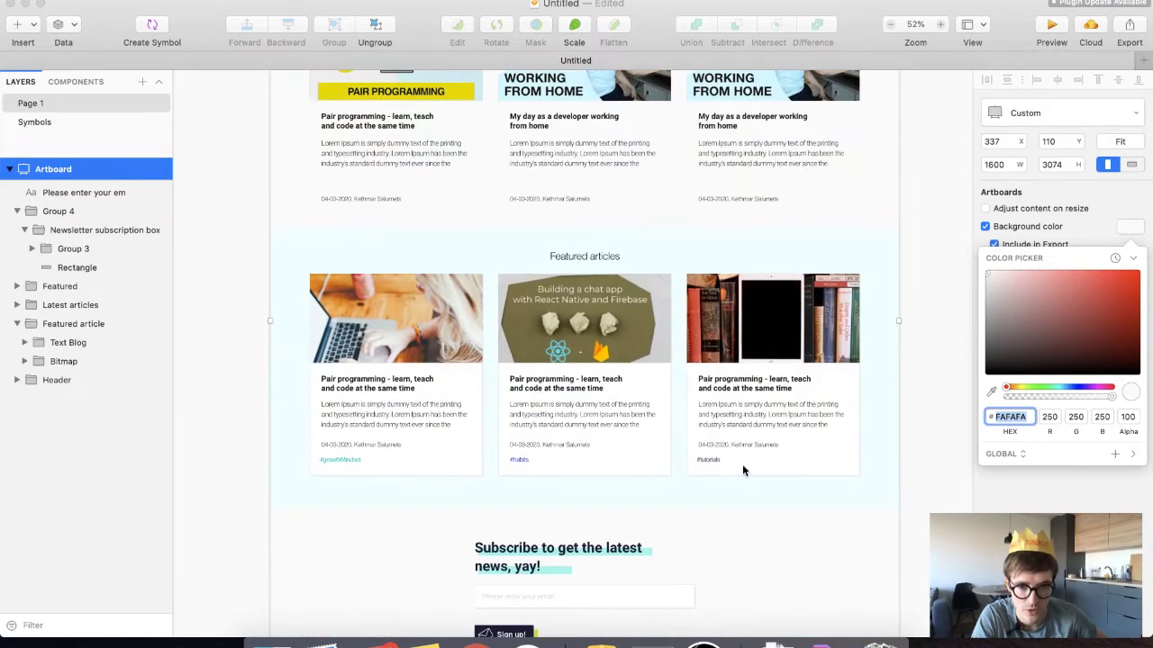
Set the artboard's background color back to white FFFFFF
click(787, 501)
super+click(889, 562)
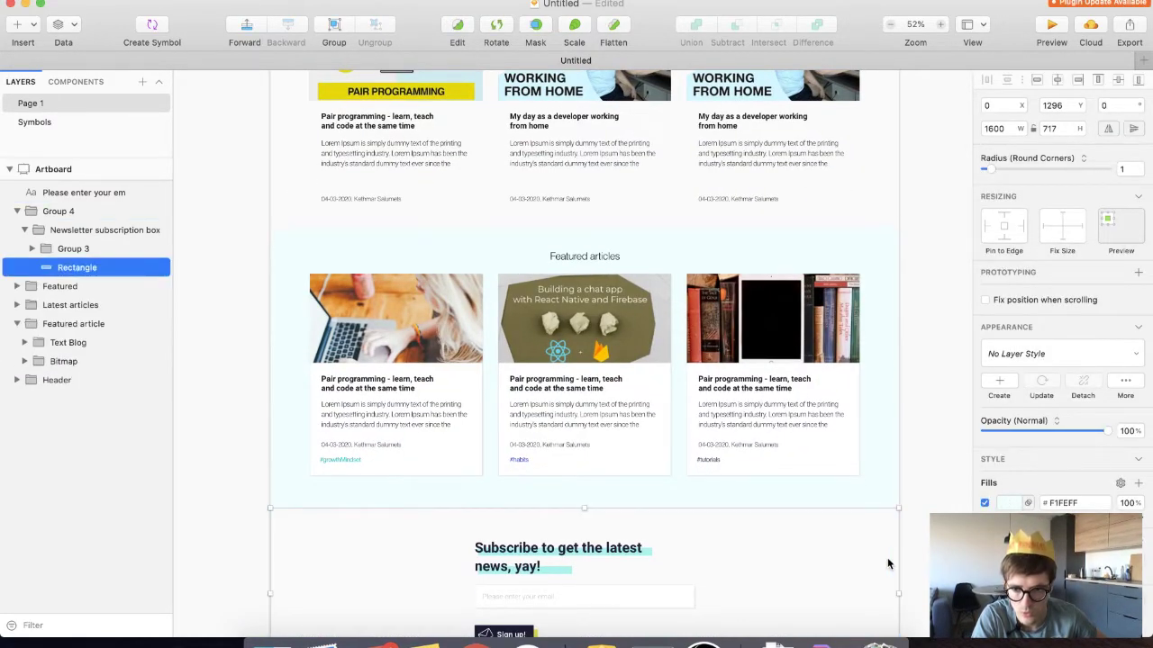
click(53, 169)
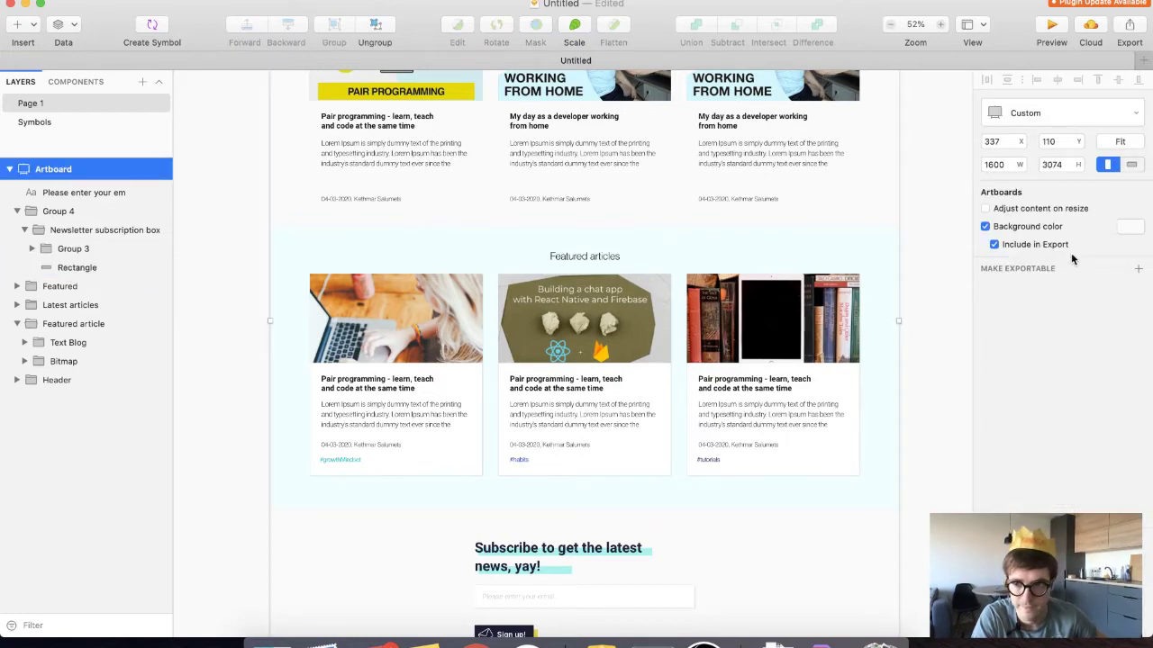
click(1126, 229)
drag(1026, 311, 973, 280)
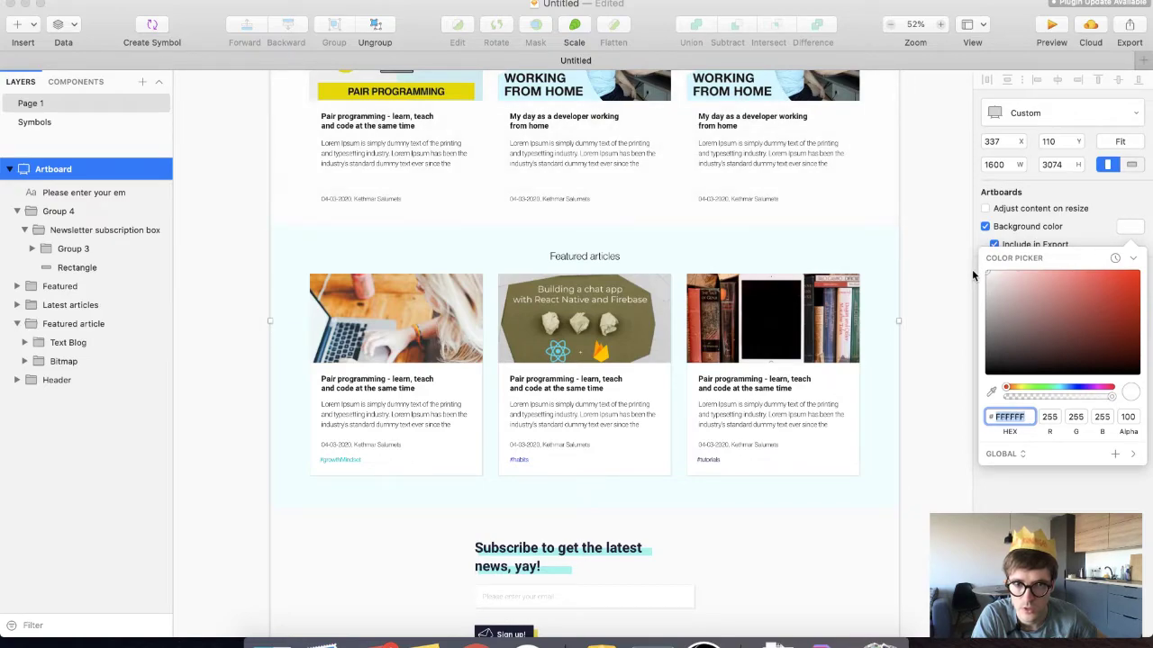
scroll(806, 267, up, 6)
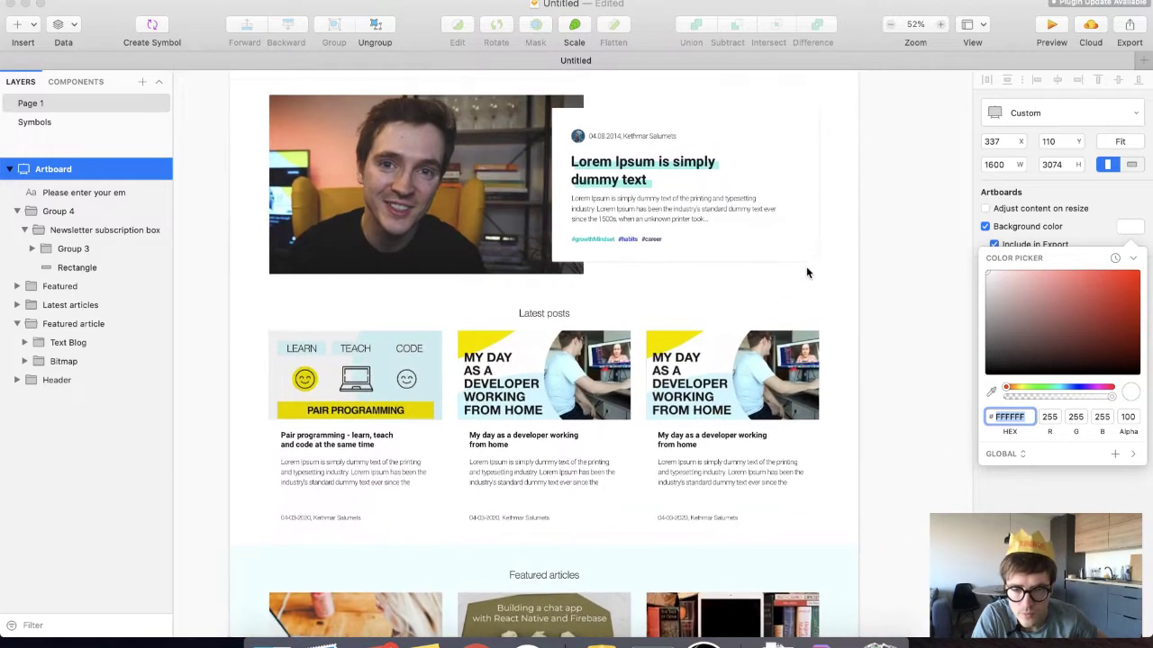
Review the page sections against the white artboard background and close the color picker
scroll(806, 267, down, 10)
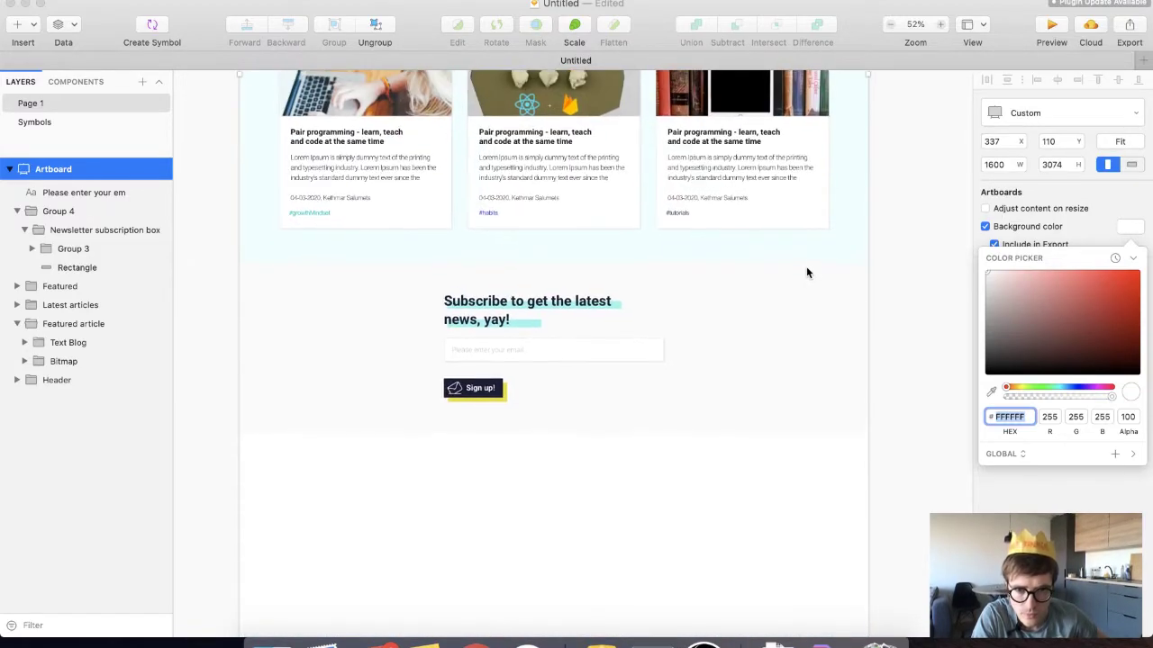
scroll(806, 273, up, 10)
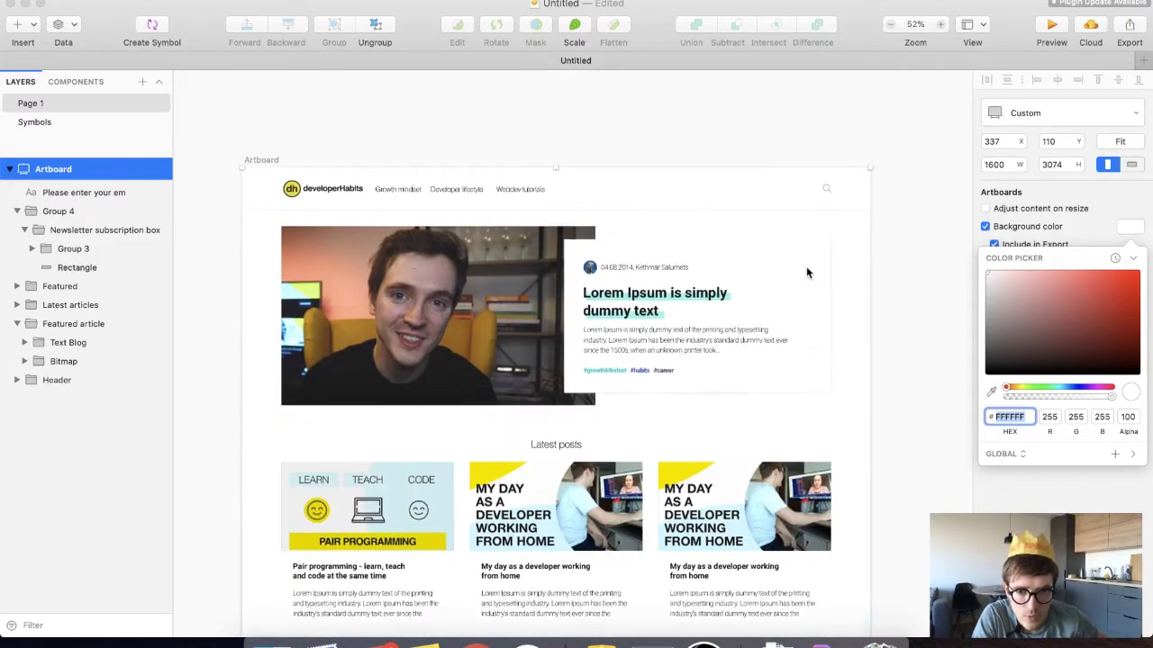
scroll(806, 266, down, 3)
key(Escape)
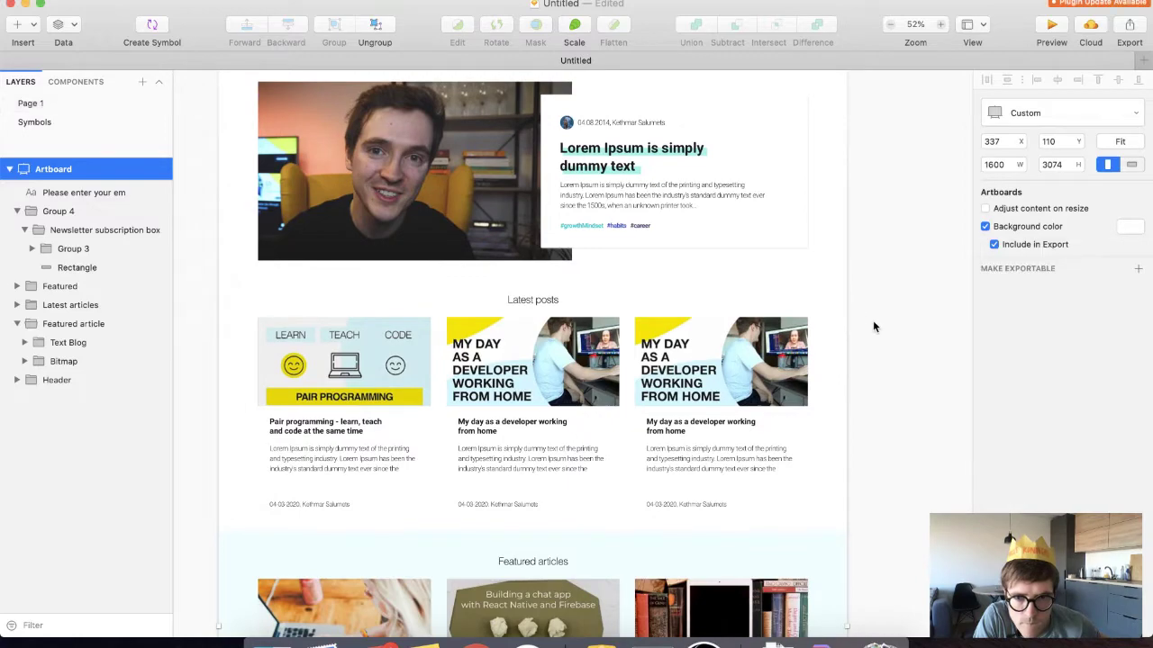
scroll(872, 327, up, 2)
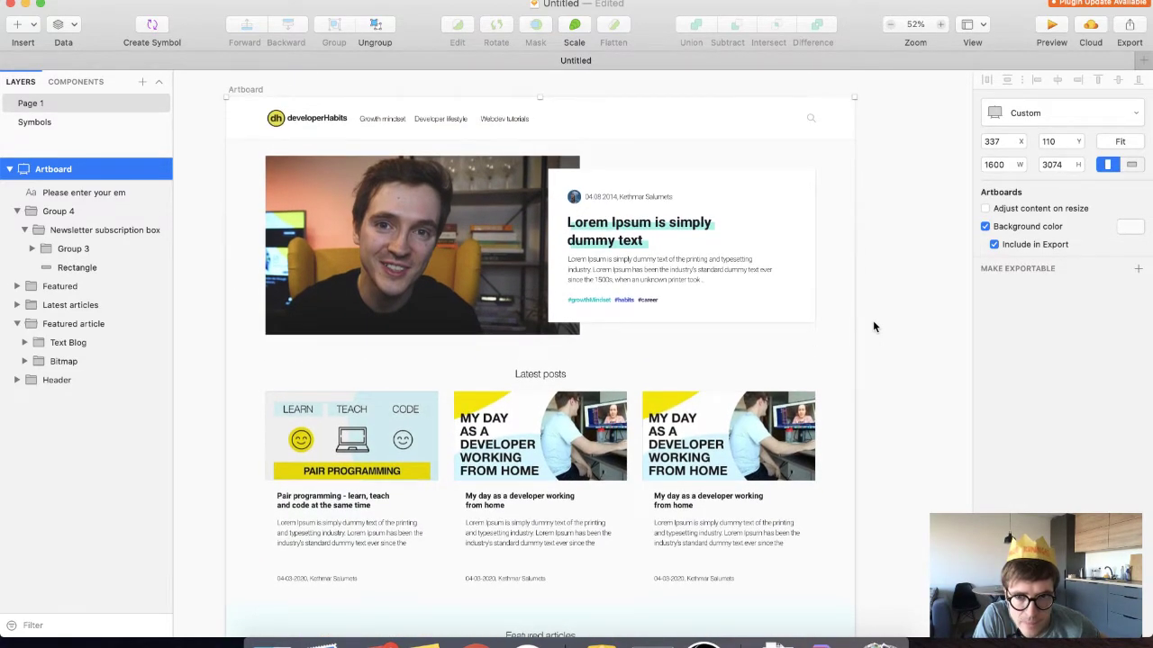
Switch to the browser and examine the Adobe Blog article's section backgrounds from its header down to its footer
key(super+Tab)
scroll(712, 287, up, 15)
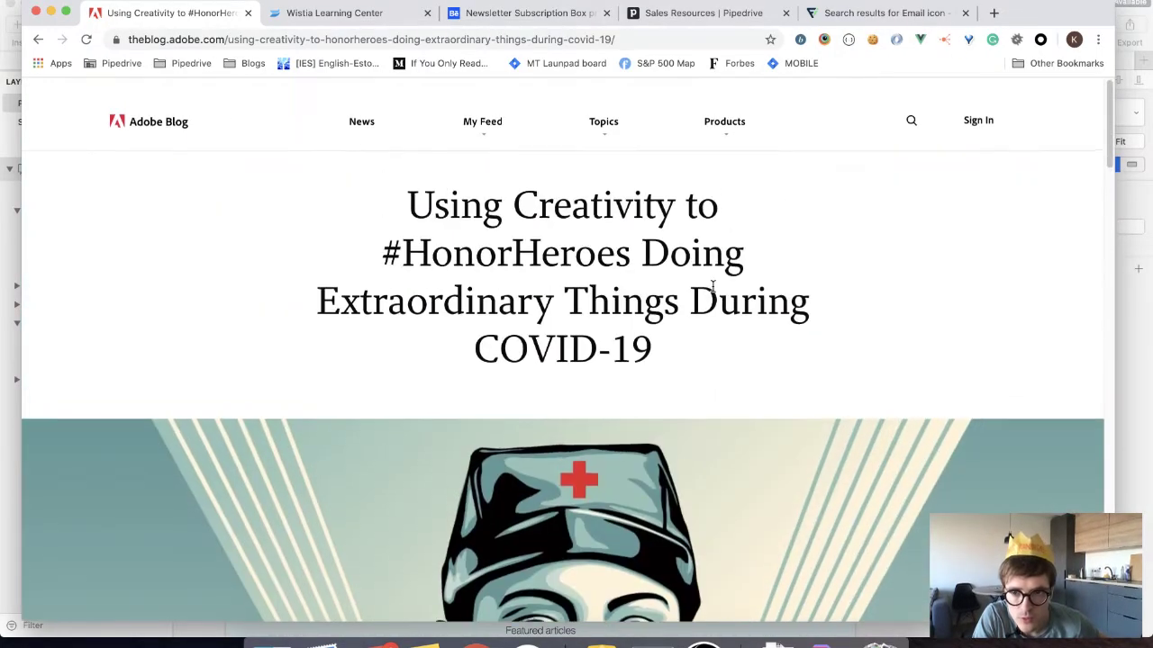
scroll(711, 286, down, 20)
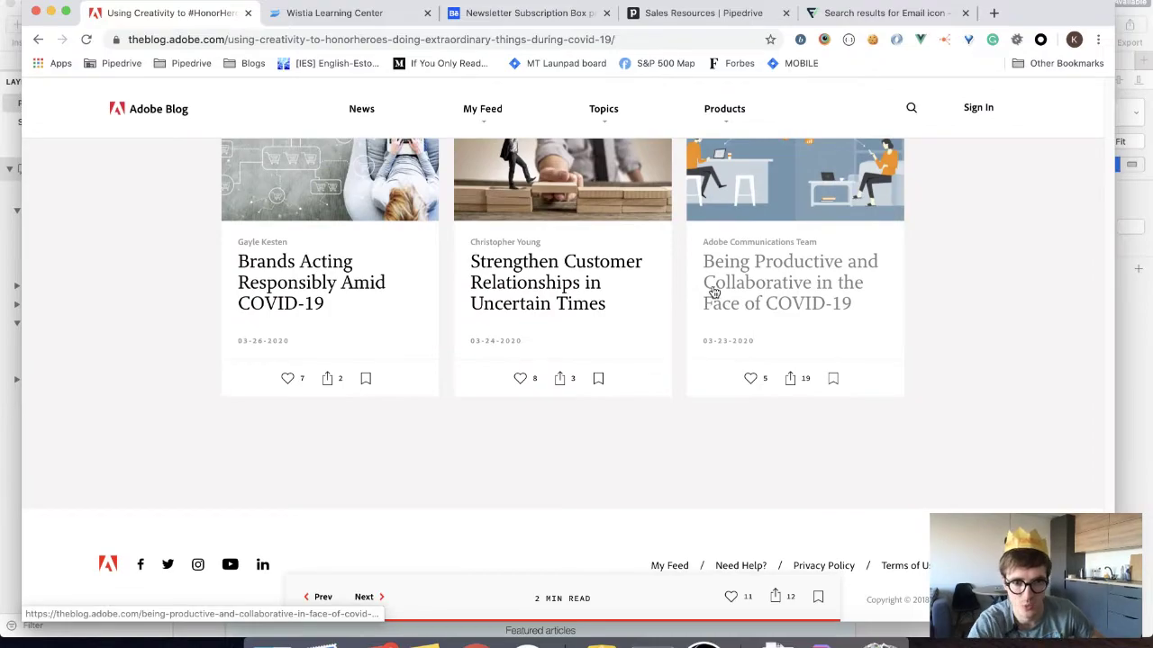
scroll(711, 290, up, 20)
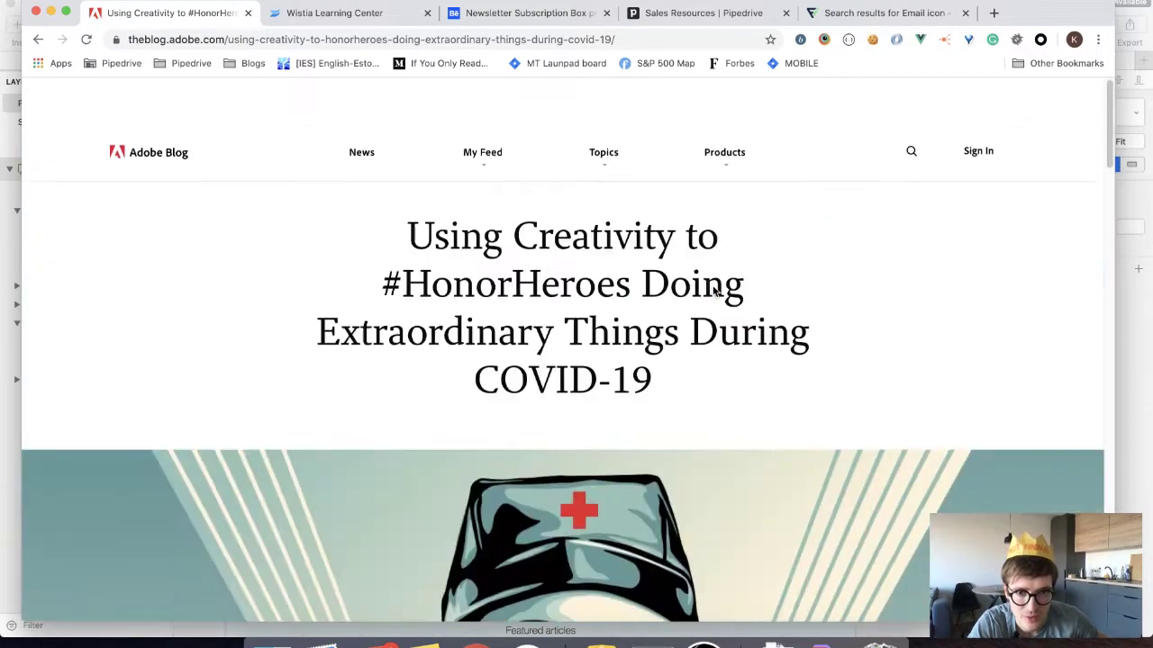
Return to Sketch and review the page from the header down to the newsletter section and the empty area below it
key(super+Tab)
scroll(685, 387, down, 5)
scroll(694, 402, up, 5)
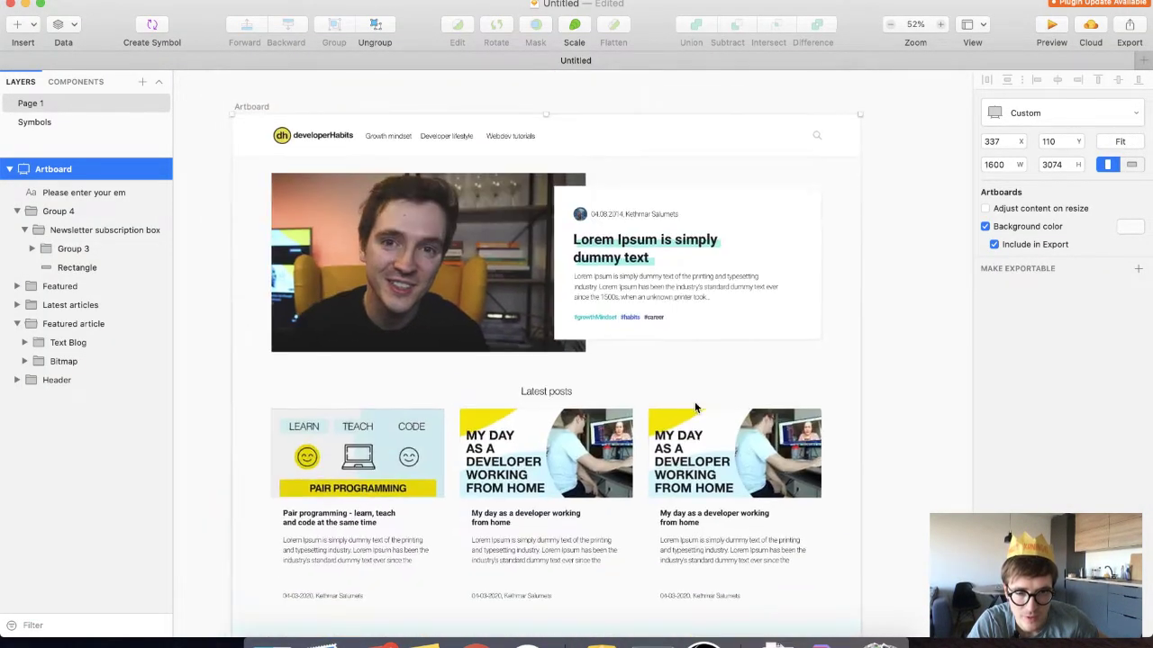
scroll(694, 402, down, 15)
scroll(694, 405, down, 2)
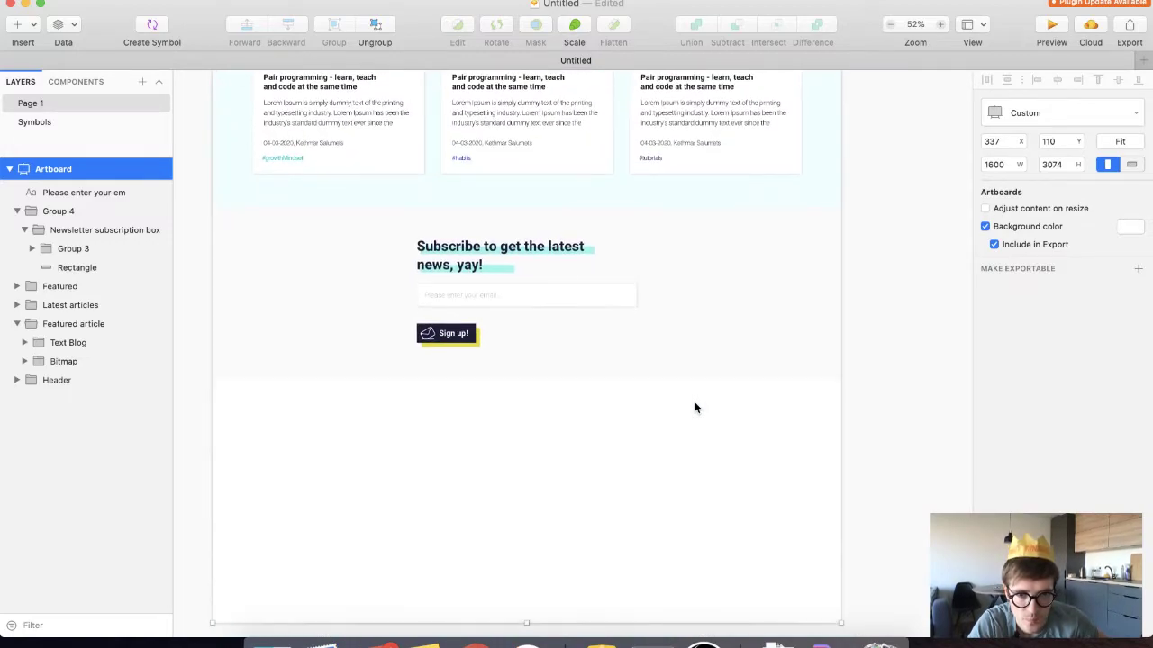
scroll(562, 420, up, 5)
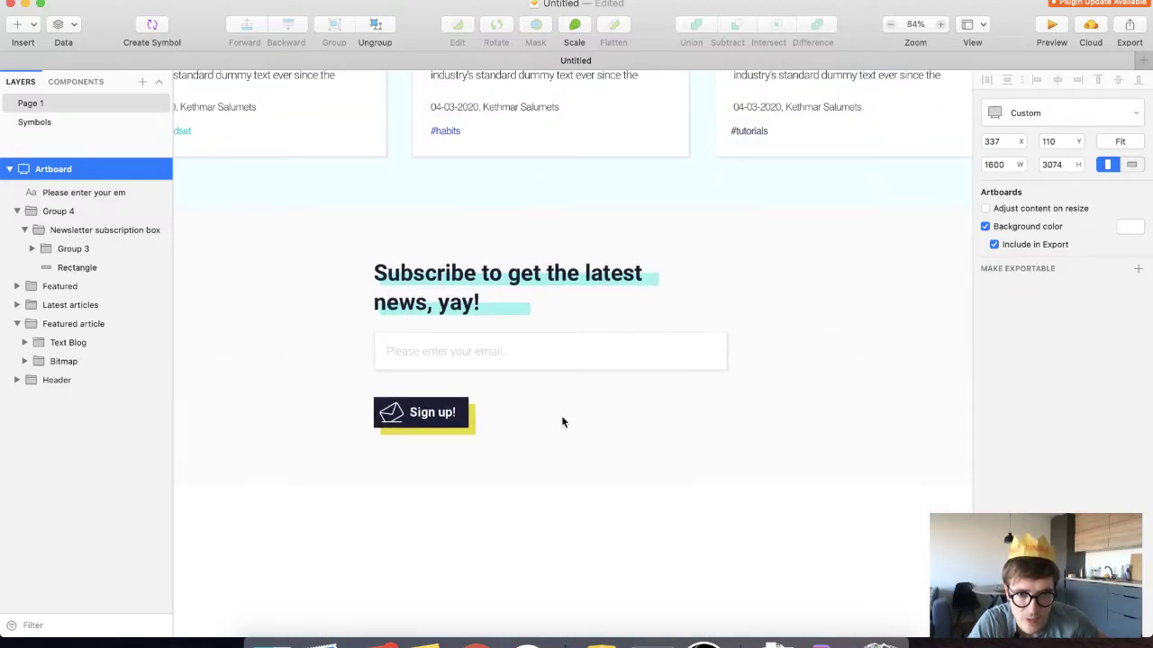
scroll(562, 421, up, 8)
scroll(562, 422, down, 12)
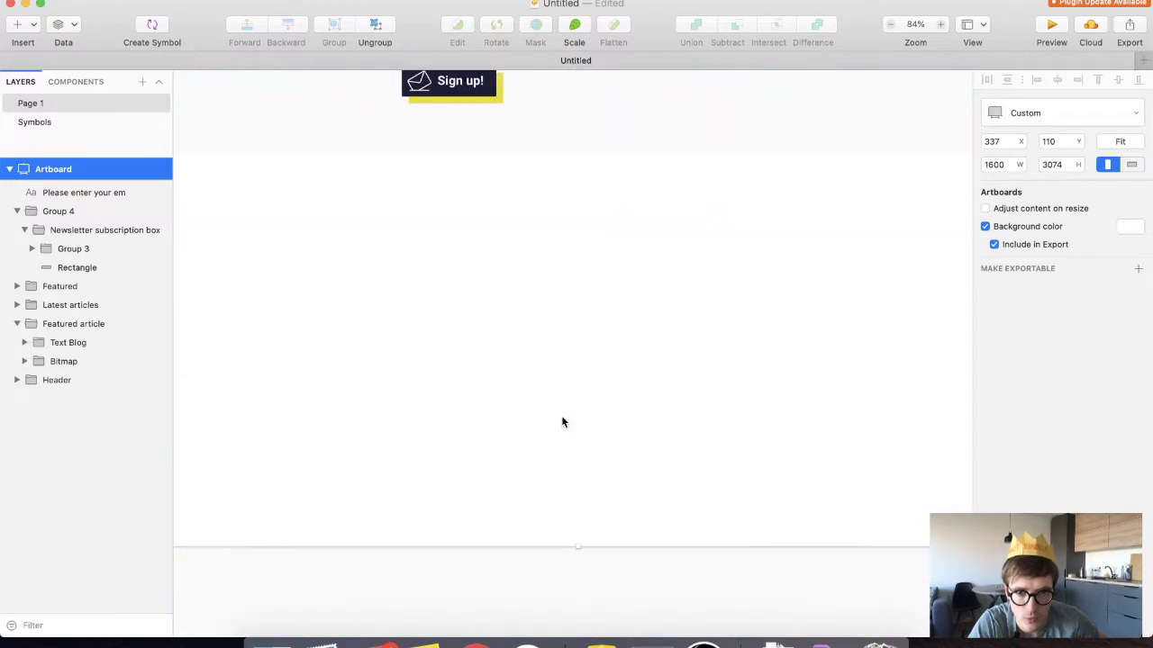
Shorten the artboard to a height of 2600, keeping a narrow white strip for the footer below the newsletter section
scroll(561, 420, up, 5)
scroll(561, 420, down, 4)
scroll(561, 421, up, 6)
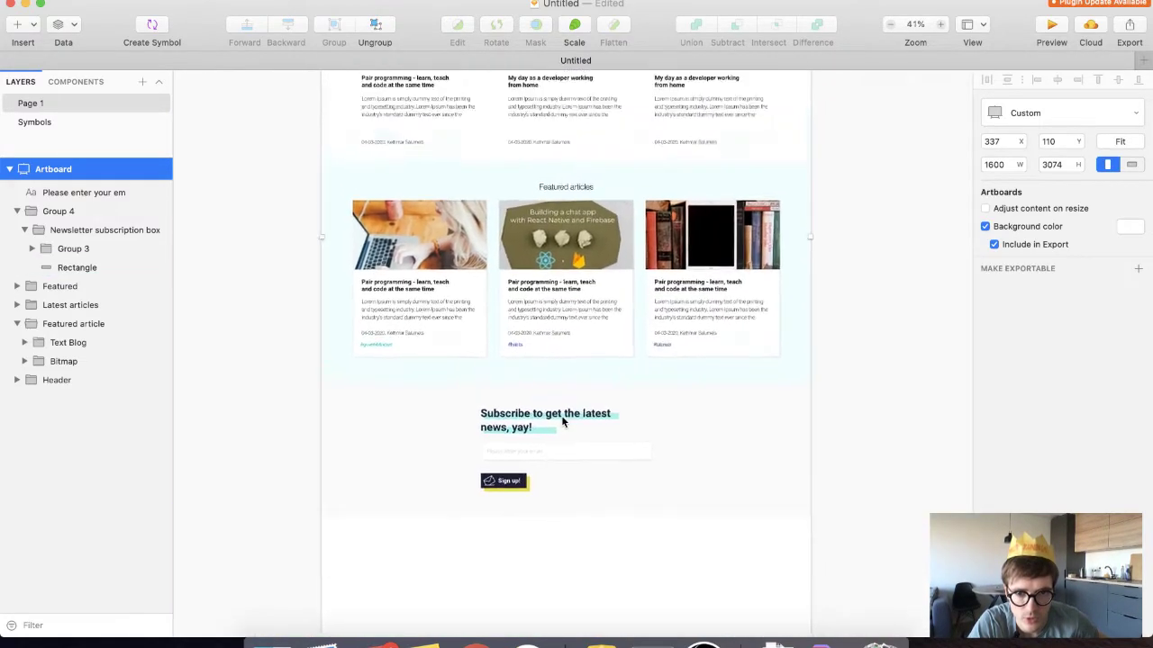
scroll(562, 422, up, 2)
scroll(561, 419, down, 12)
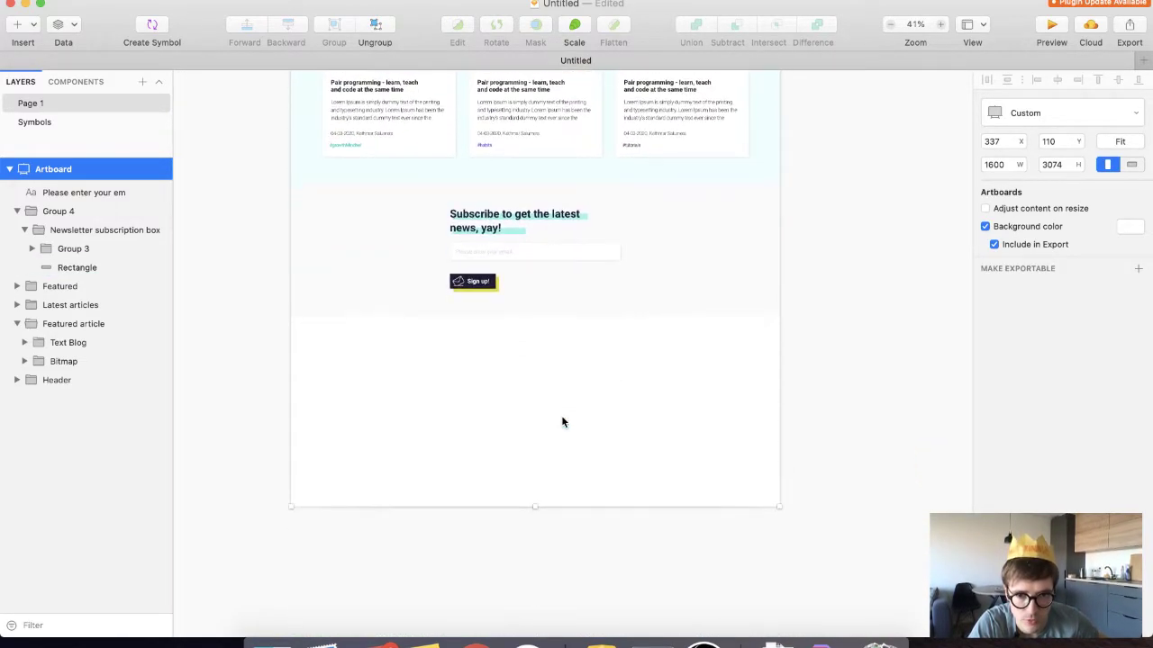
drag(536, 502, 507, 364)
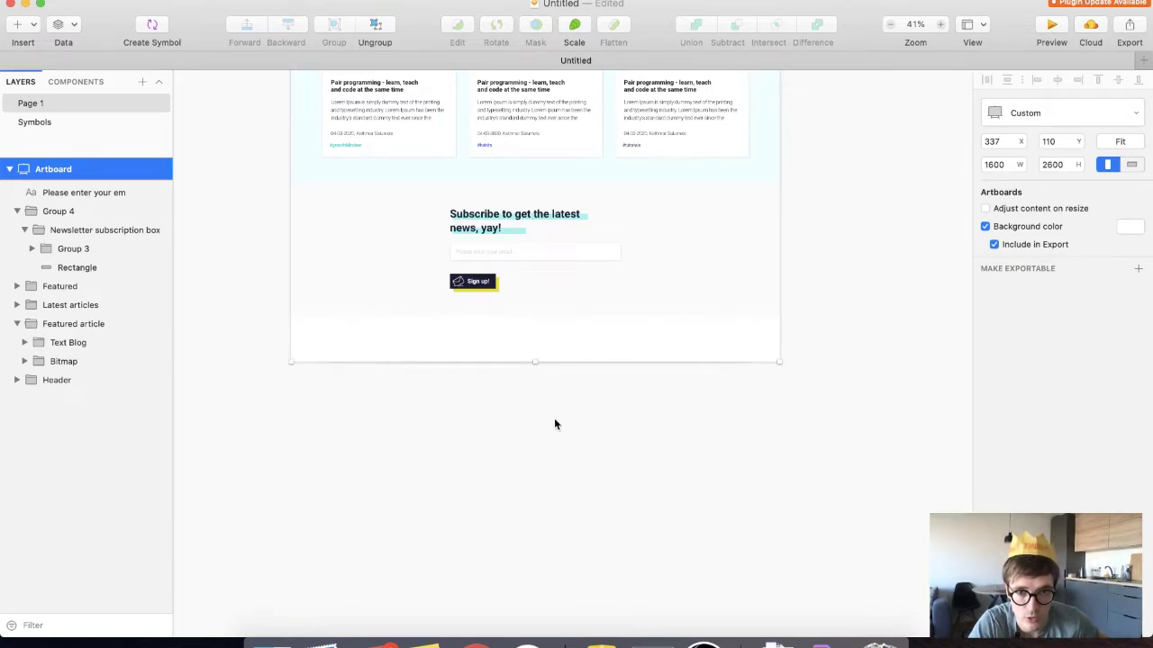
scroll(553, 422, up, 3)
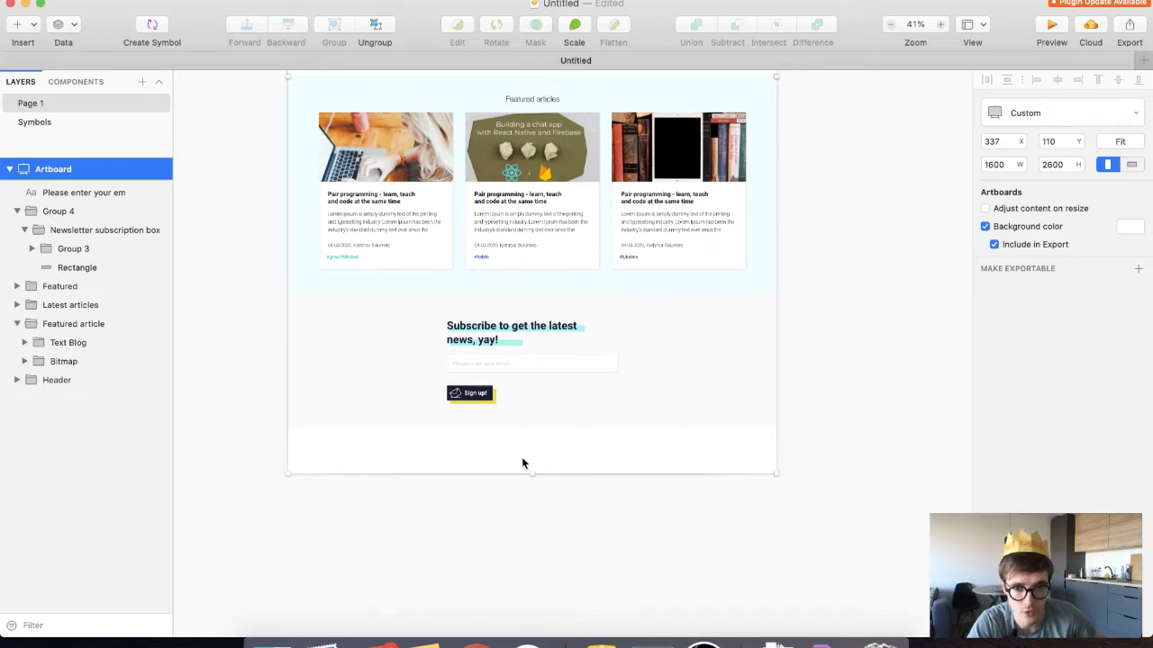
scroll(521, 464, up, 10)
scroll(522, 464, down, 10)
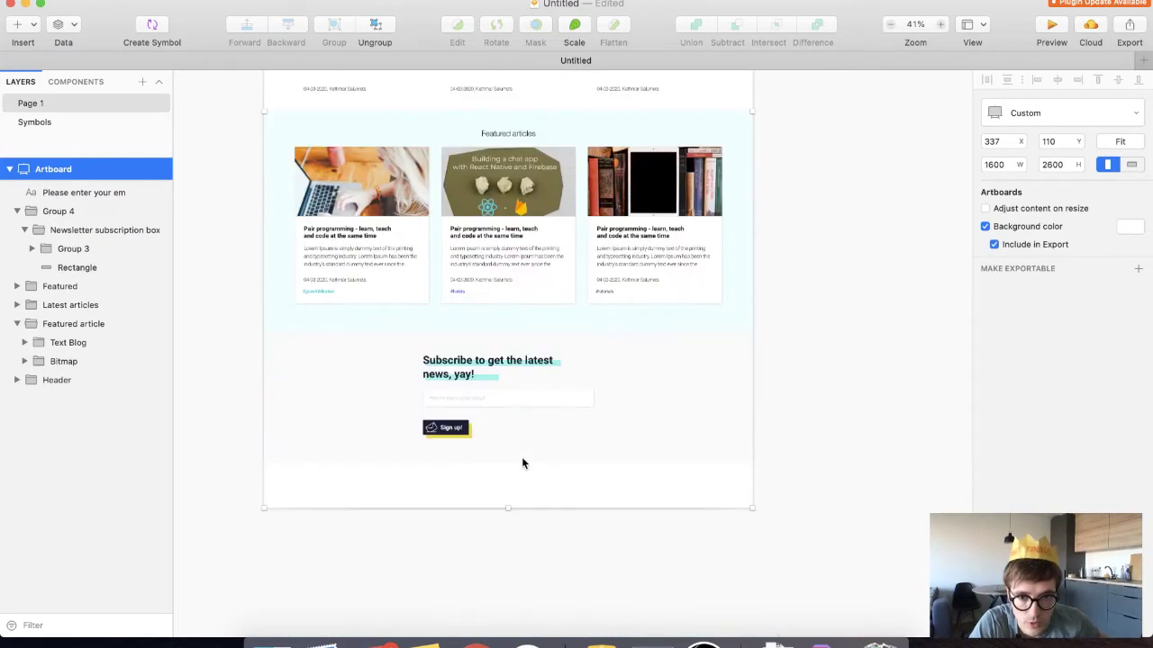
Locate the header logo in the layer list and collapse the Header and Group 4 groups
scroll(504, 500, up, 3)
scroll(504, 500, up, 8)
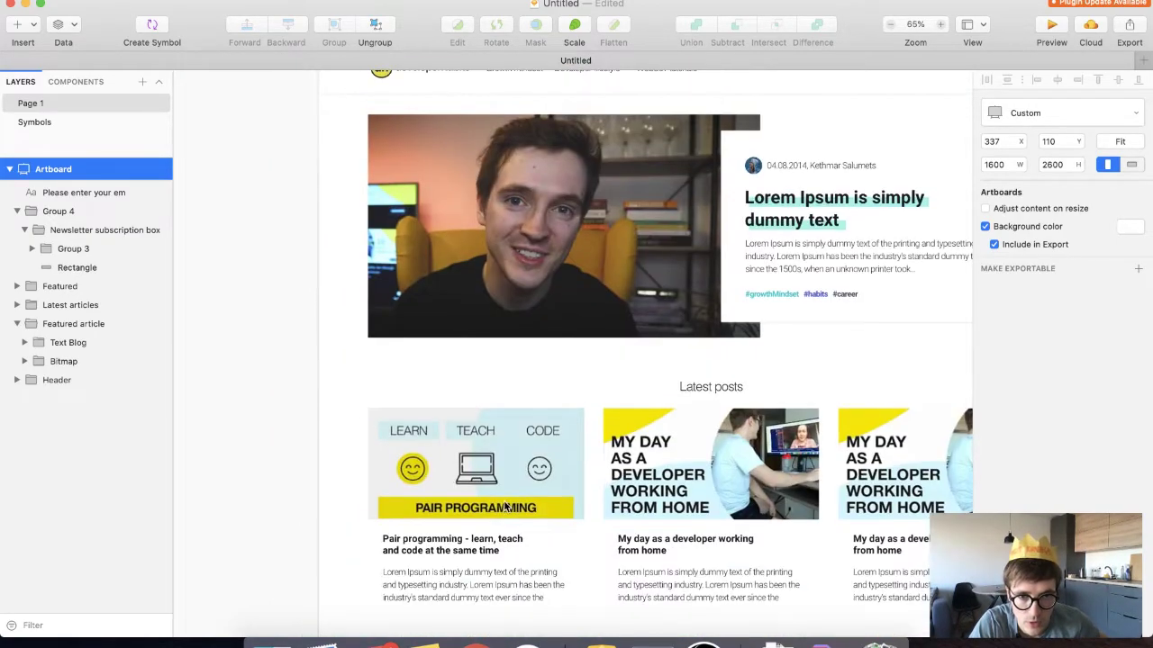
scroll(507, 507, up, 4)
scroll(506, 507, right, 2)
click(313, 235)
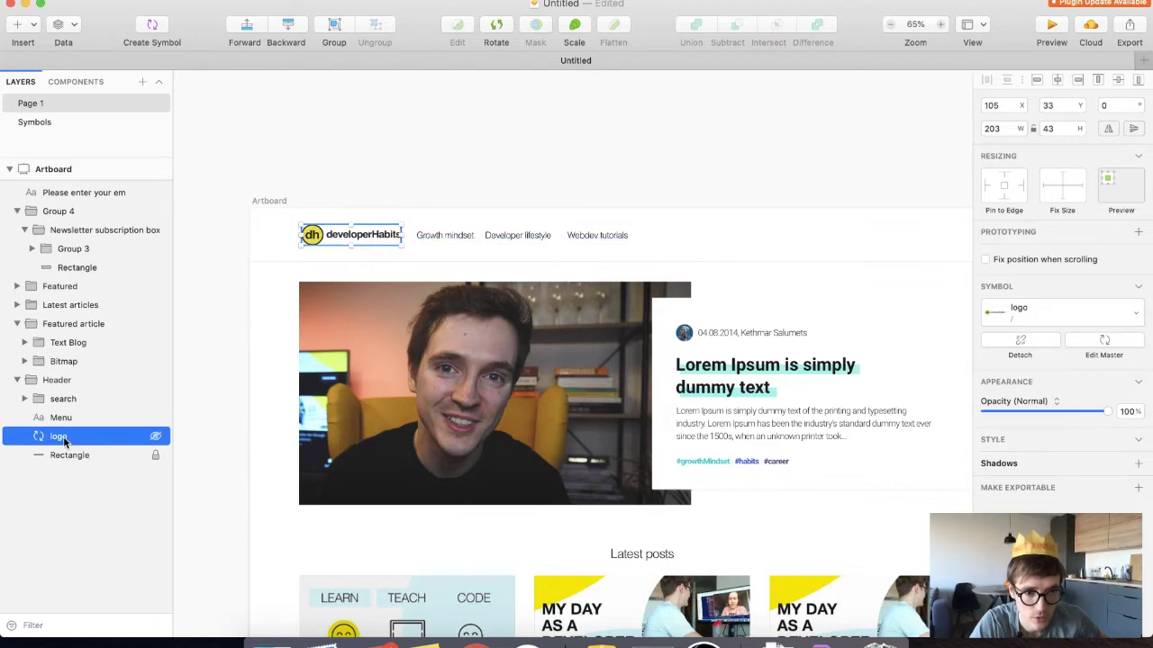
click(16, 379)
click(17, 211)
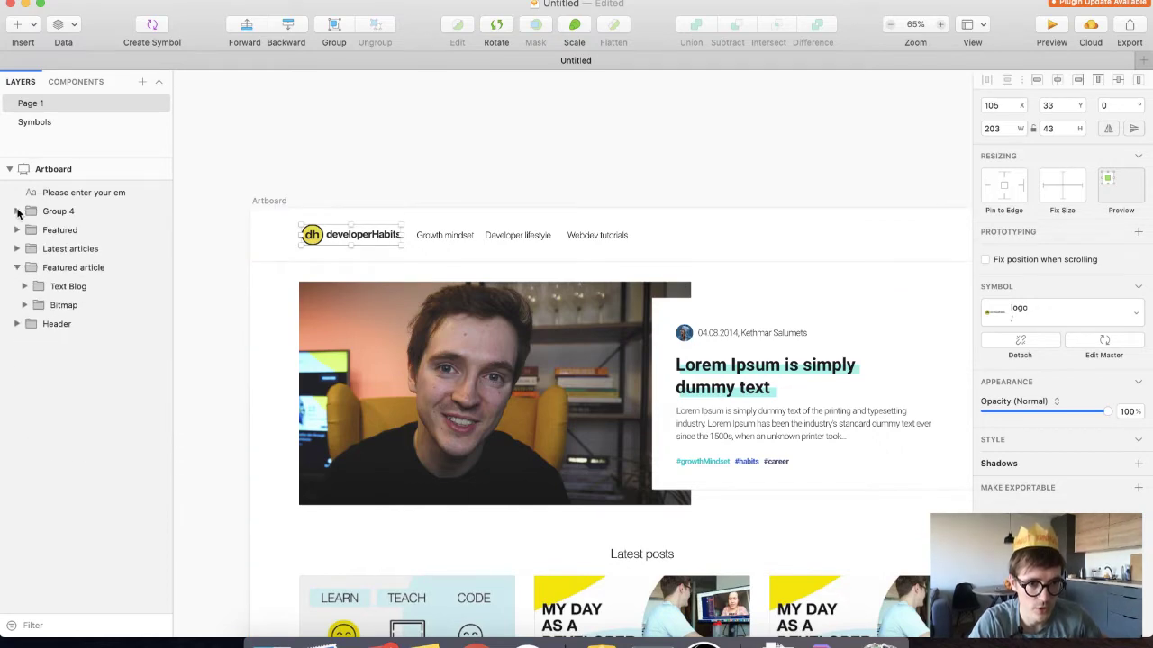
Move the "Please enter your em" text layer into the Newsletter subscription box group, and collapse that group and Group 4
click(72, 192)
click(16, 211)
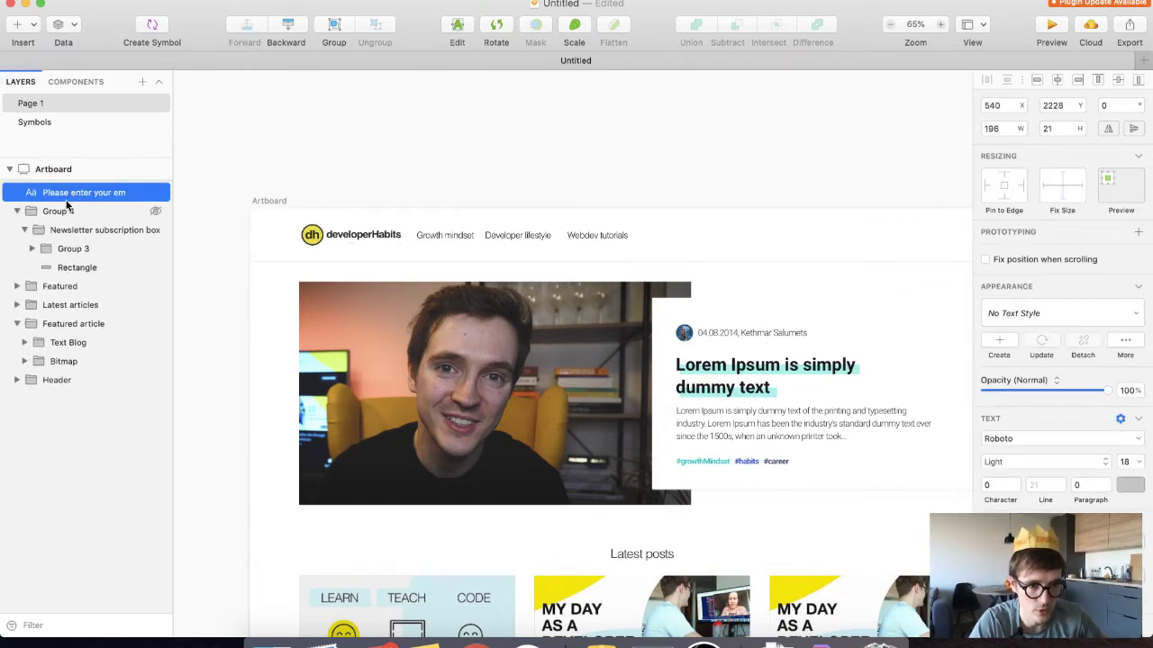
drag(53, 192, 55, 298)
click(24, 210)
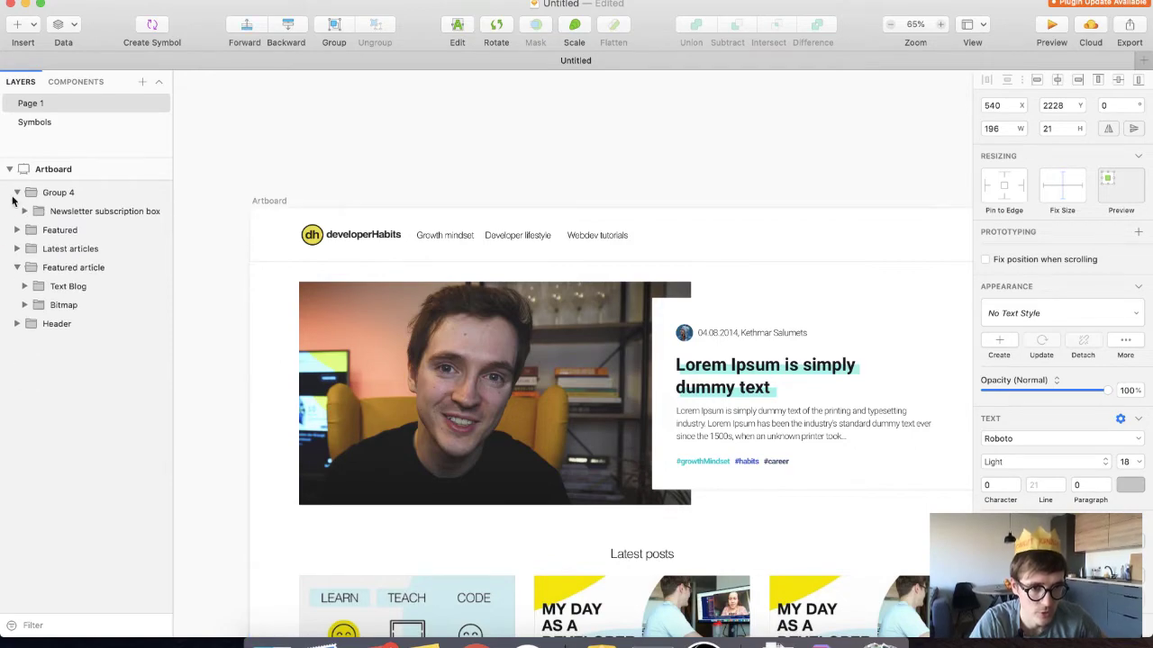
click(17, 193)
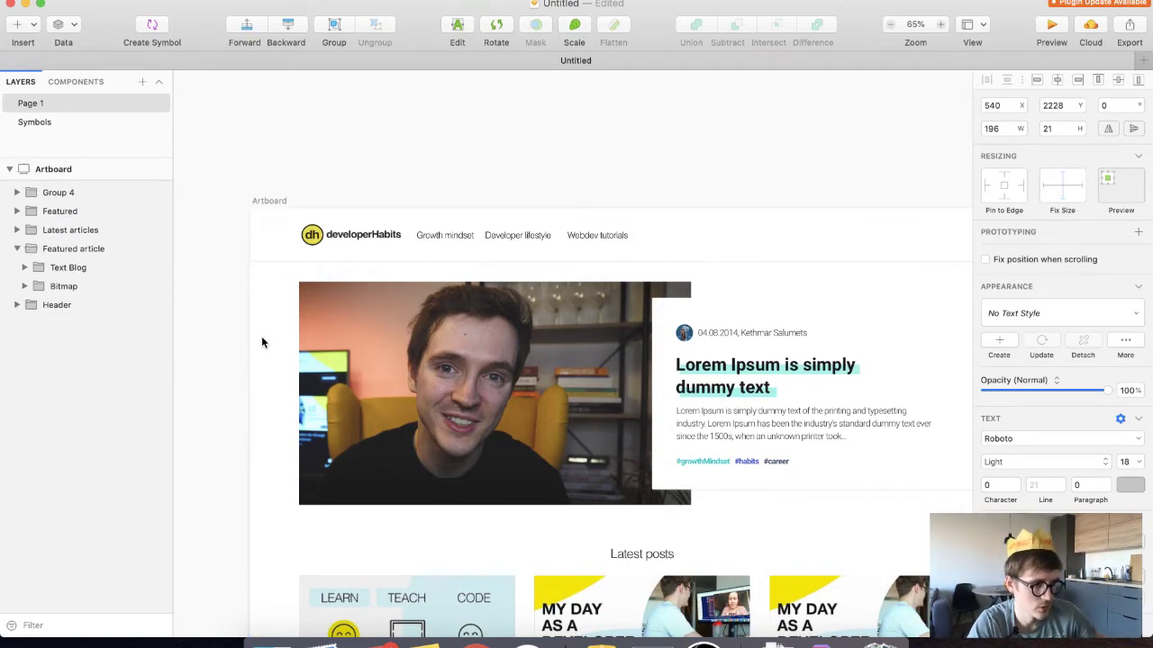
Select the header logo as the footer's source element and collapse the Header and Featured article groups
scroll(262, 342, down, 10)
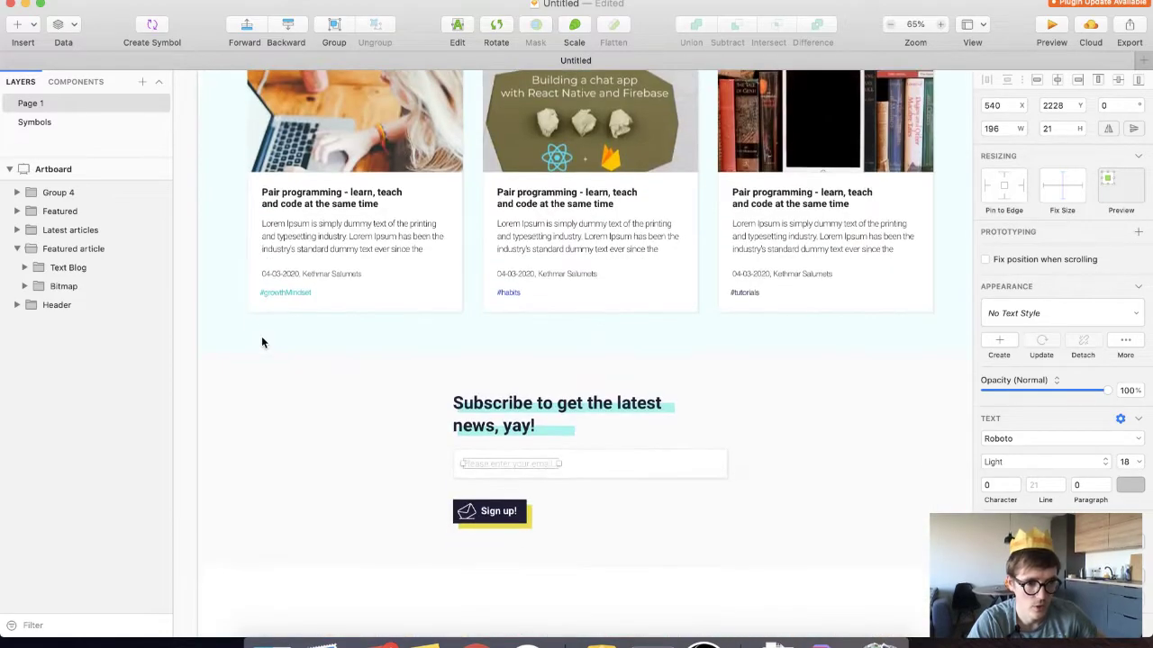
scroll(262, 342, down, 5)
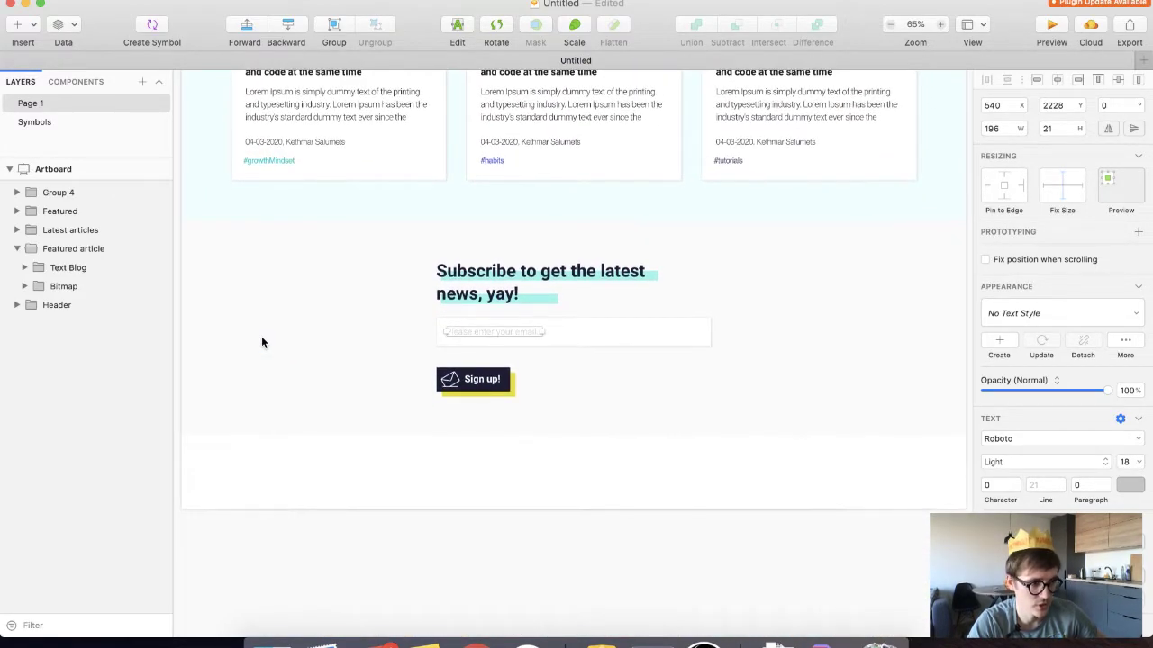
scroll(262, 342, up, 15)
click(278, 254)
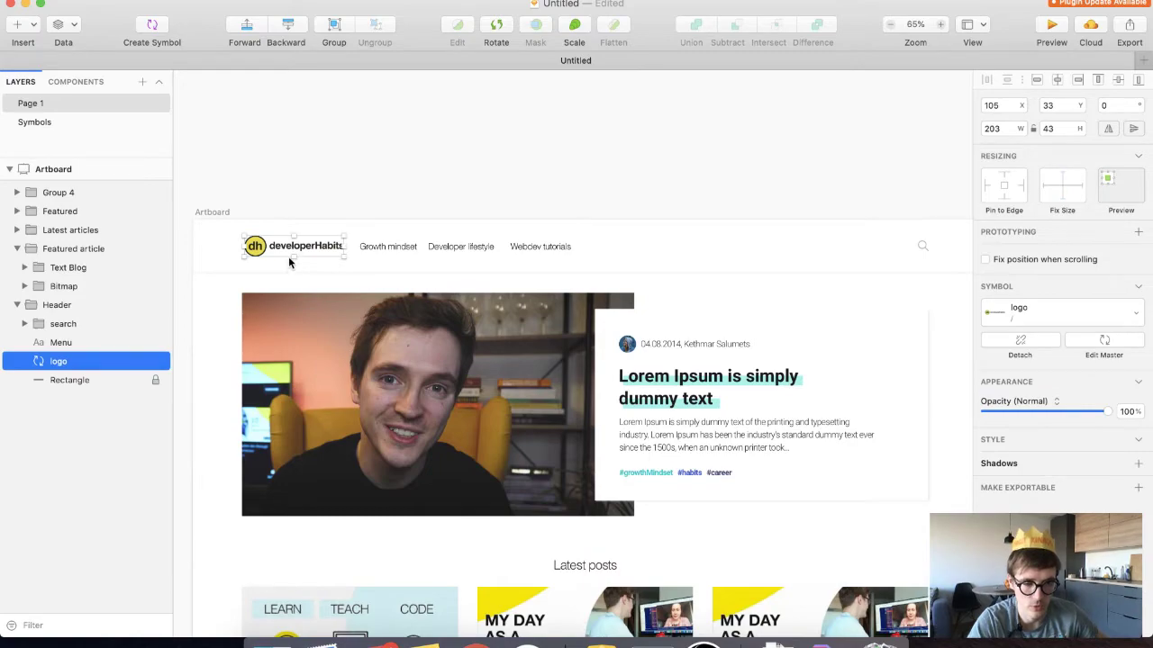
click(16, 306)
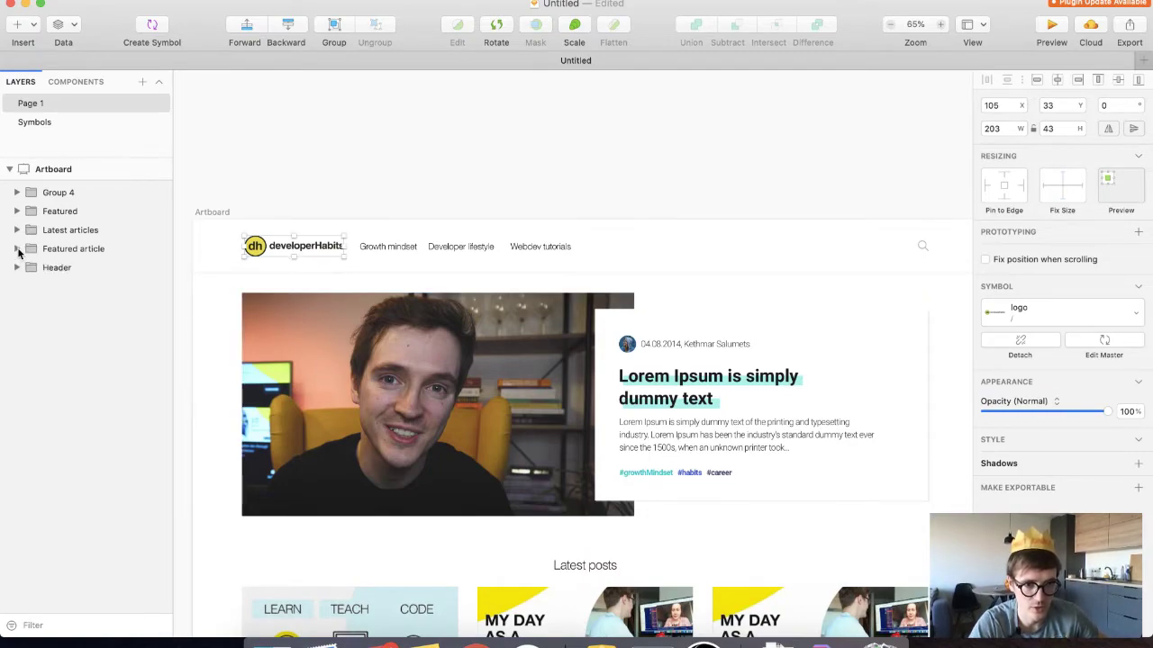
Duplicate the header logo and place the copy in the footer strip below the newsletter section, at X 91, Y 2500
scroll(290, 353, down, 20)
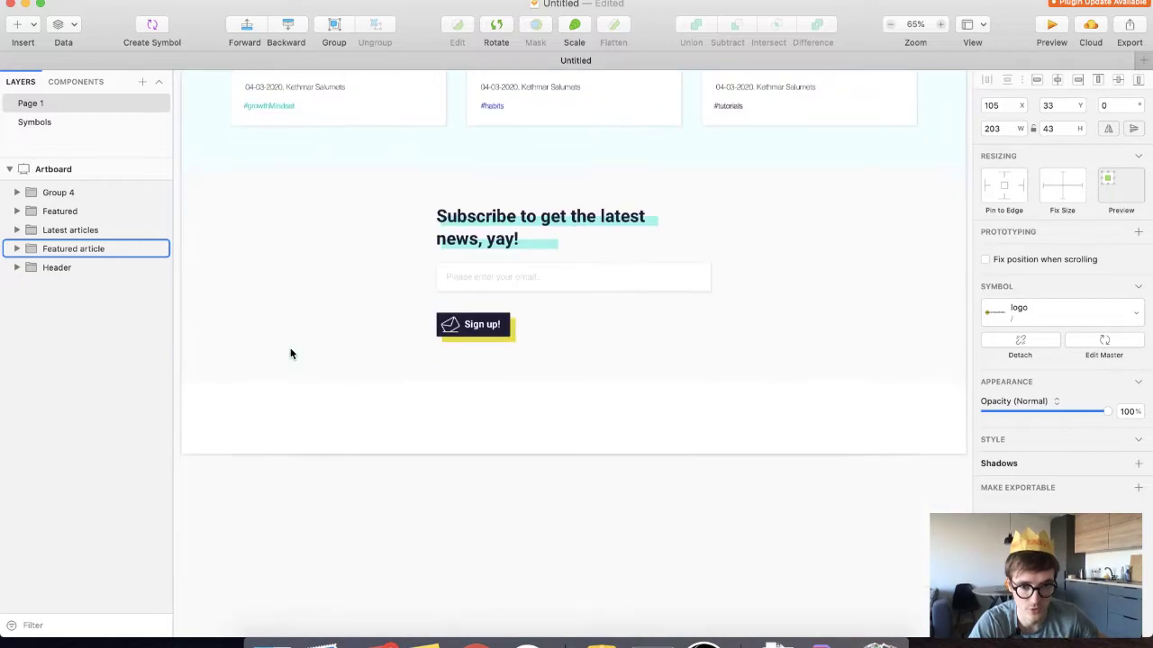
scroll(290, 353, down, 5)
scroll(290, 353, up, 10)
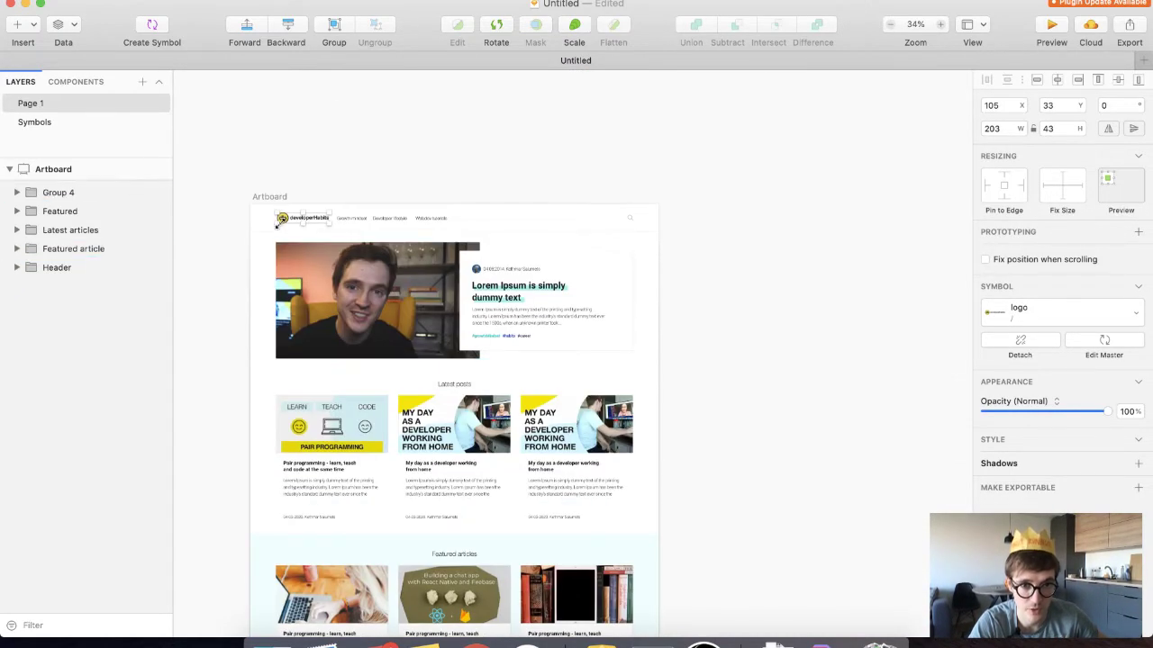
drag(284, 223, 292, 384)
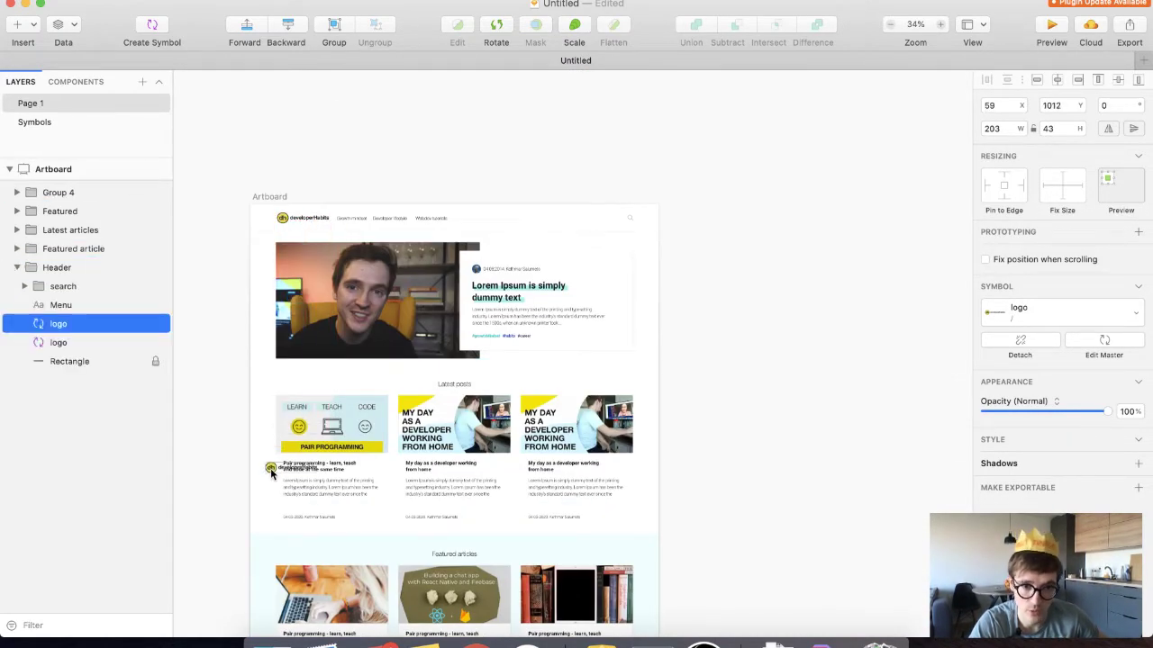
drag(270, 471, 270, 473)
scroll(269, 470, down, 5)
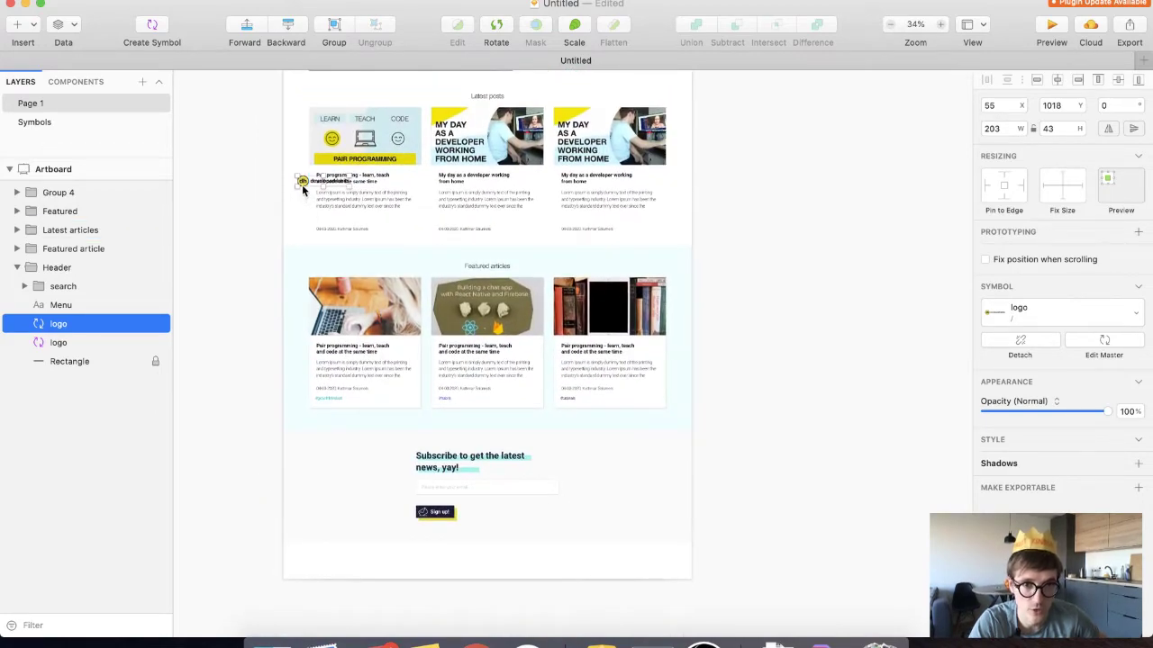
drag(320, 367, 311, 566)
scroll(310, 563, up, 5)
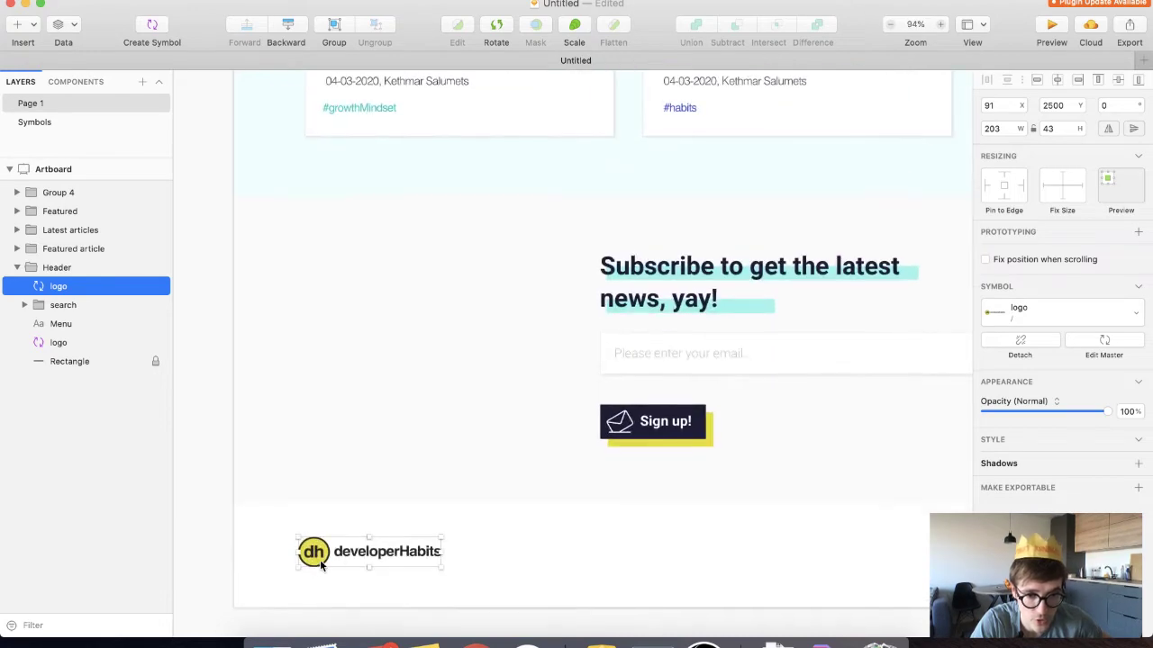
Detach the footer's logo copy from its symbol and compare the footer with the rest of the page
click(453, 545)
click(399, 552)
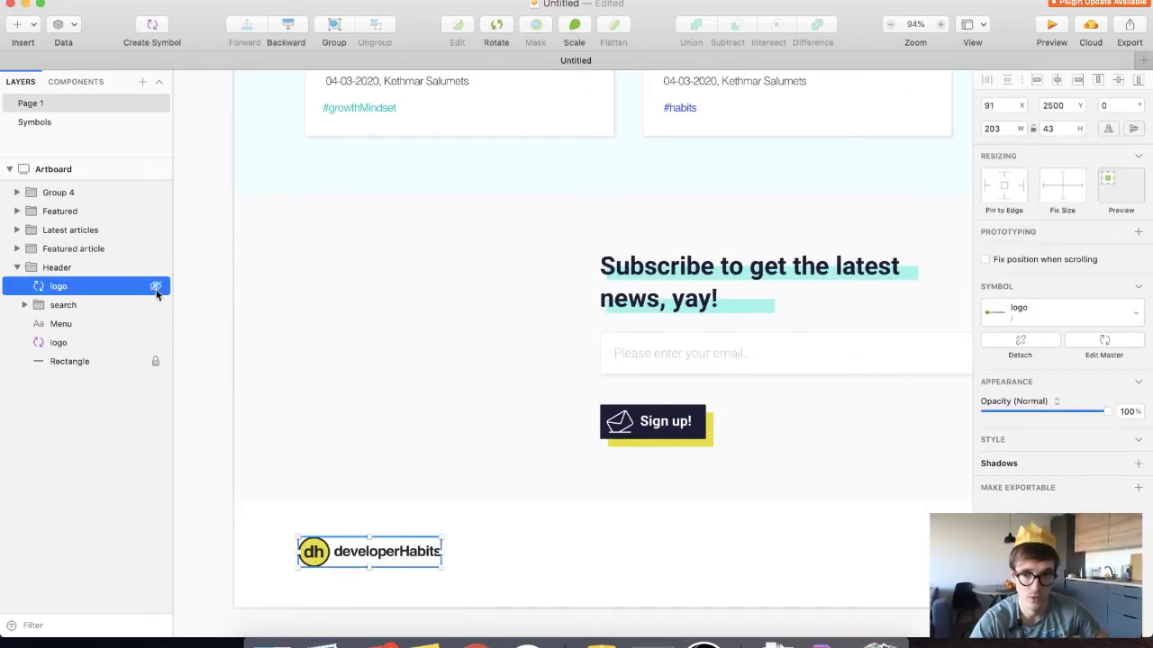
click(1020, 348)
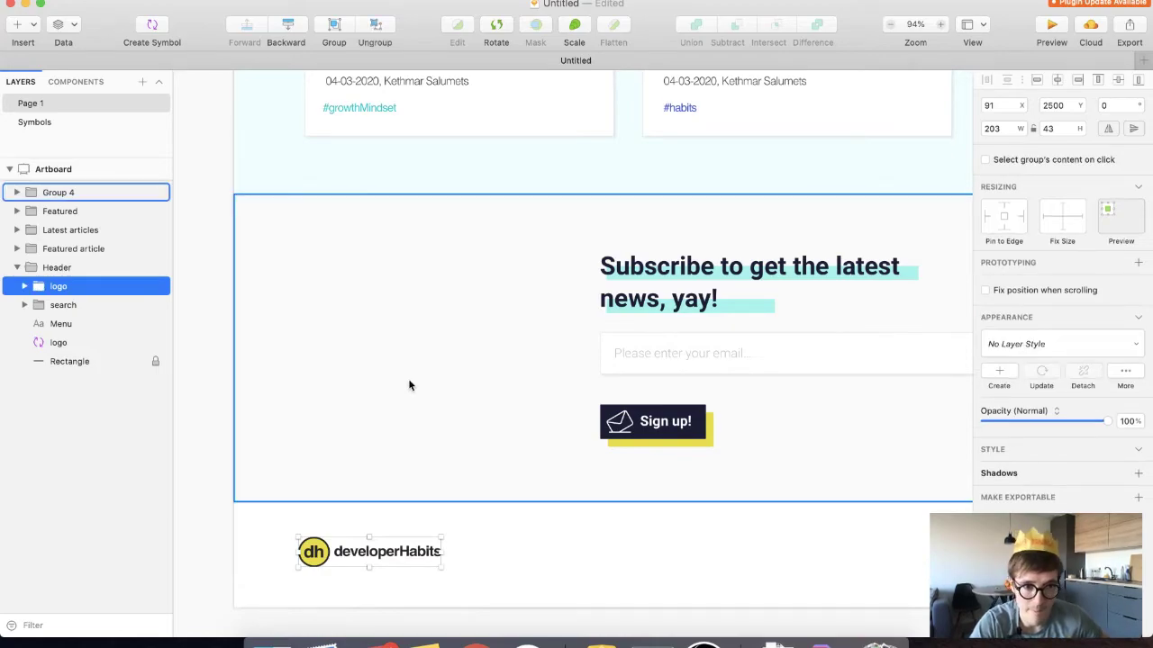
scroll(275, 365, up, 10)
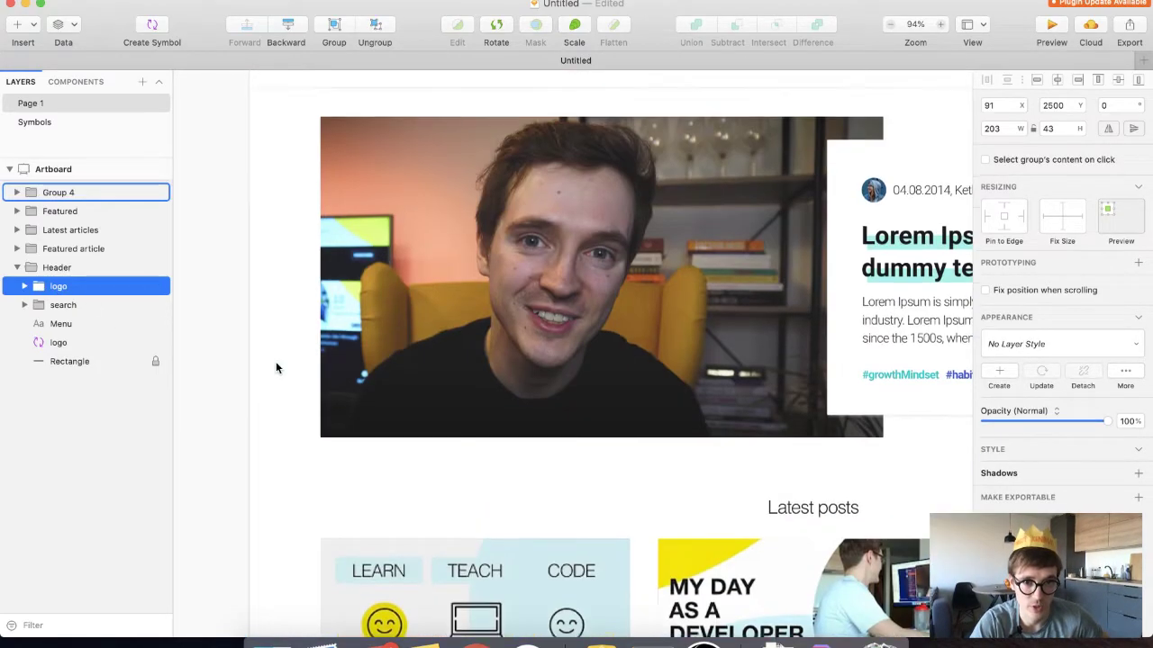
scroll(276, 367, down, 10)
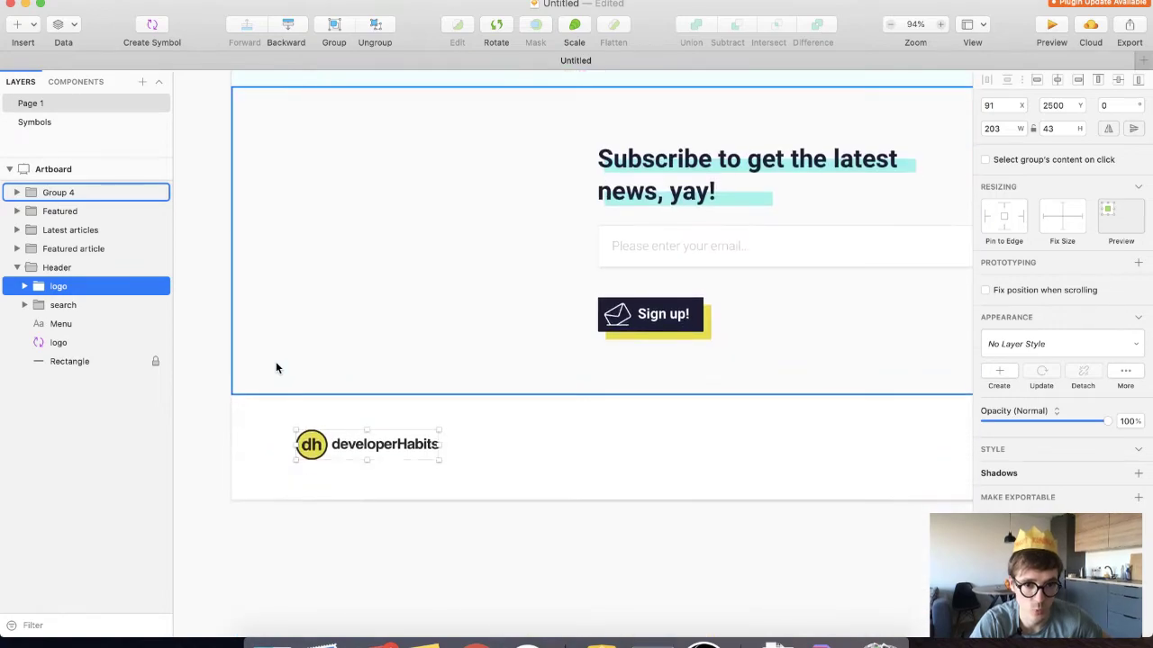
Delete the developerHabits wordmark from the footer's logo copy, keeping only the round dh mark
click(25, 286)
click(33, 305)
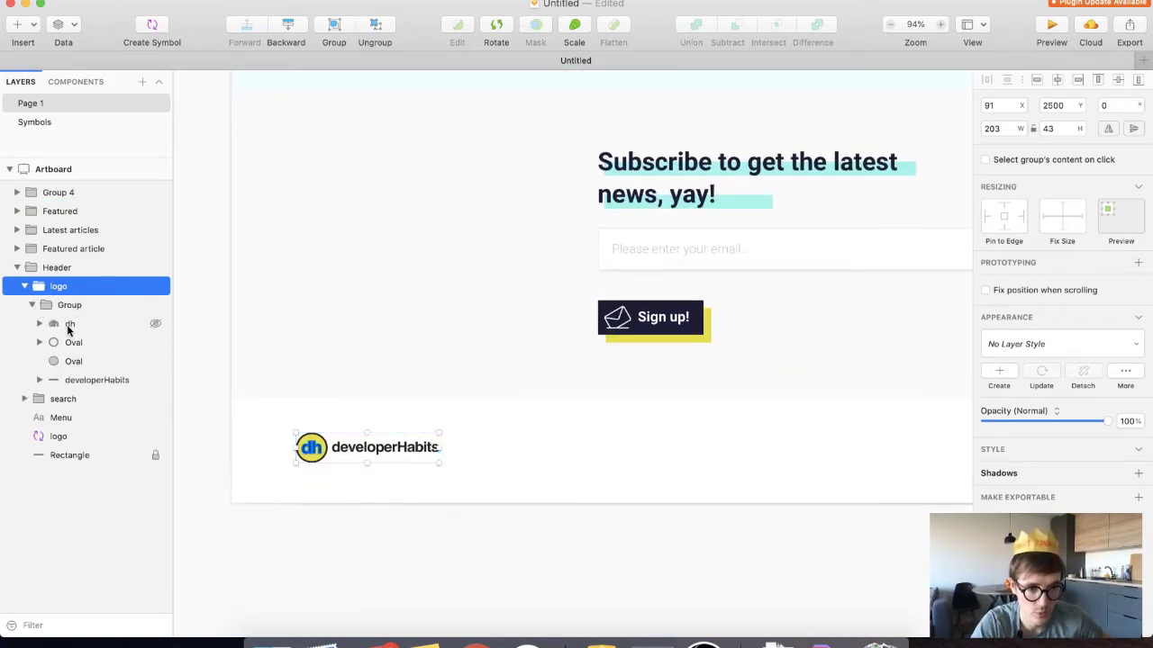
click(76, 380)
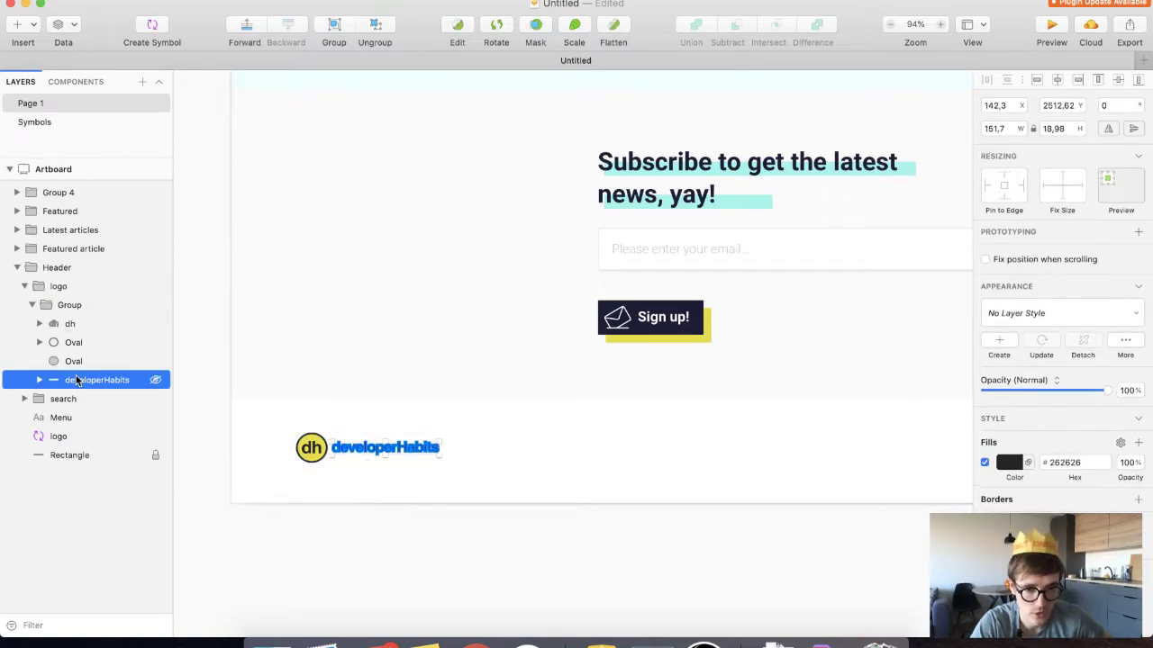
key(Delete)
scroll(290, 450, down, 5)
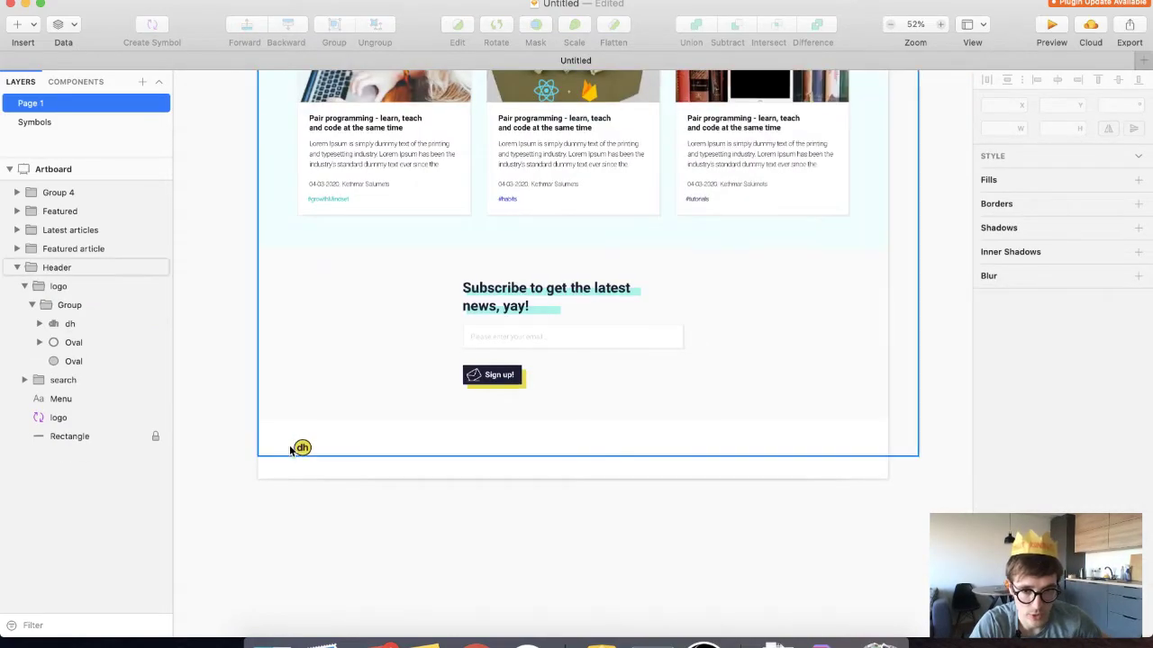
scroll(290, 450, up, 10)
scroll(289, 451, down, 5)
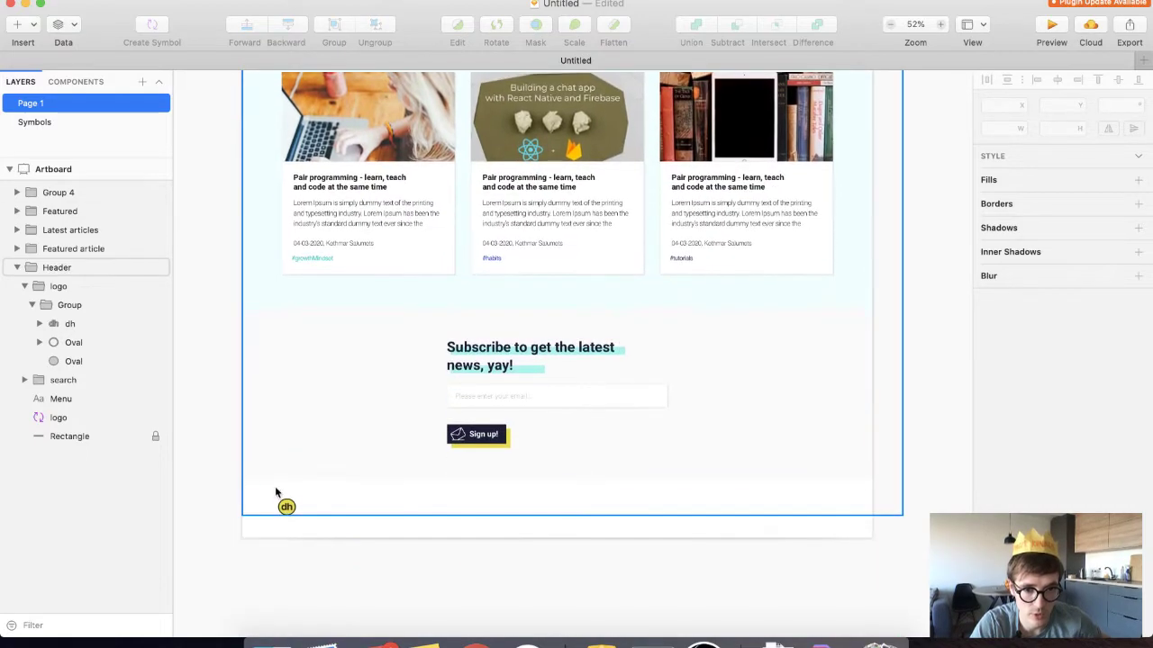
Cut the footer's logo copy out of the Header group
click(59, 286)
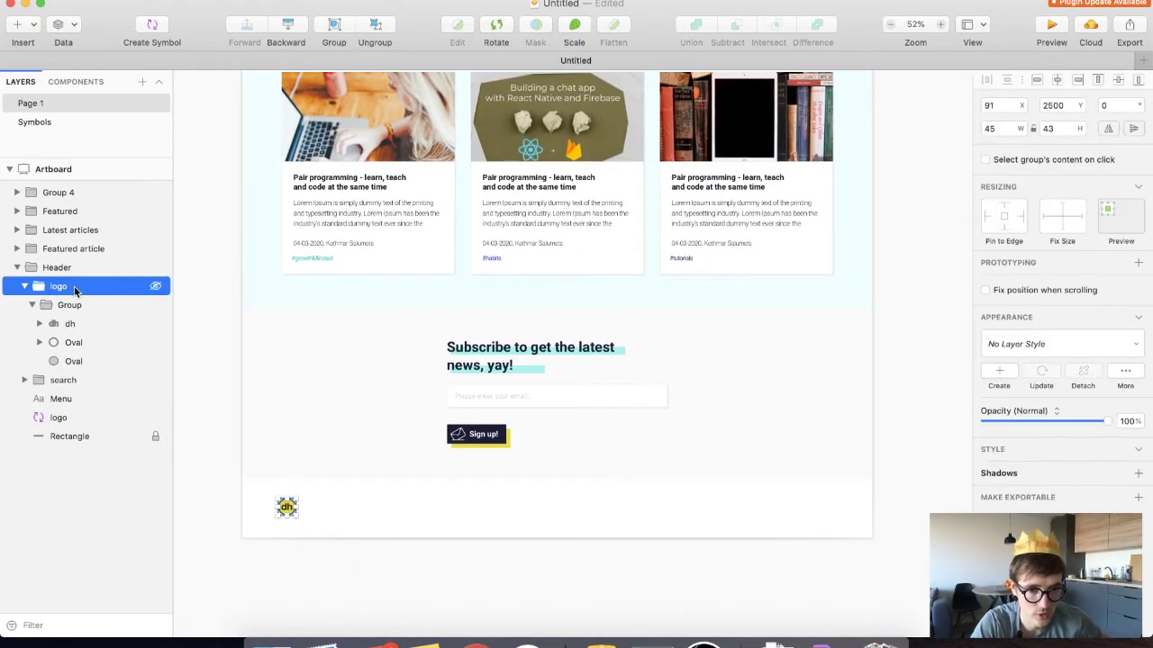
key(BackSpace)
scroll(265, 322, up, 20)
scroll(265, 322, down, 20)
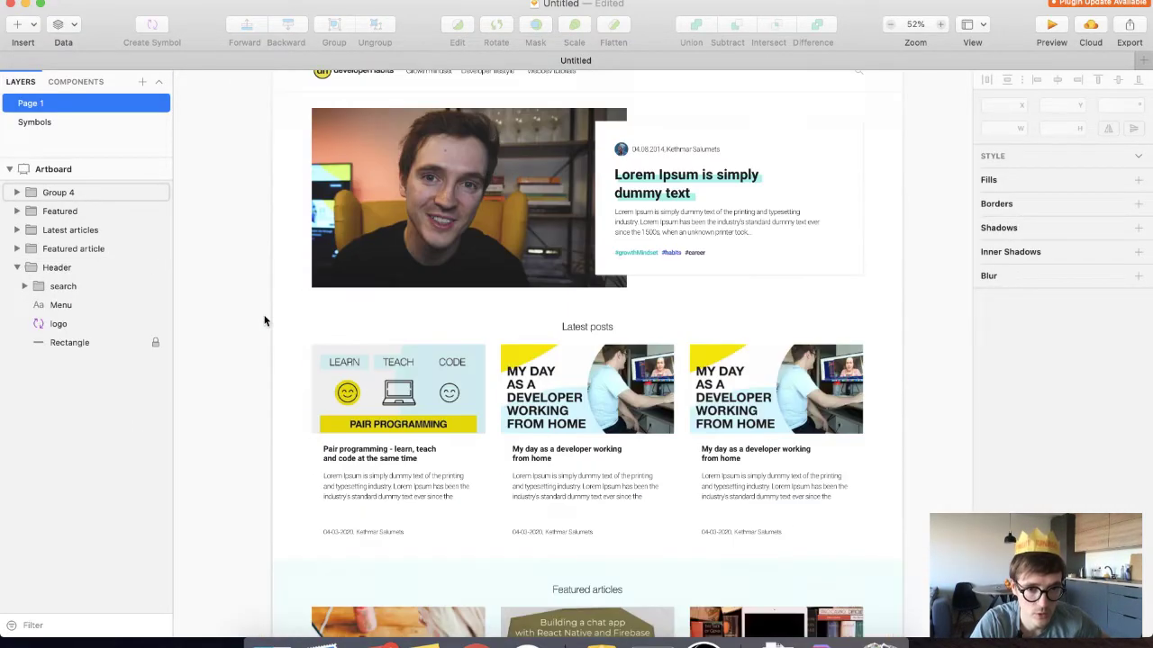
Examine what Group 4 and the Featured group contain and which part of the page Group 4 covers
click(17, 194)
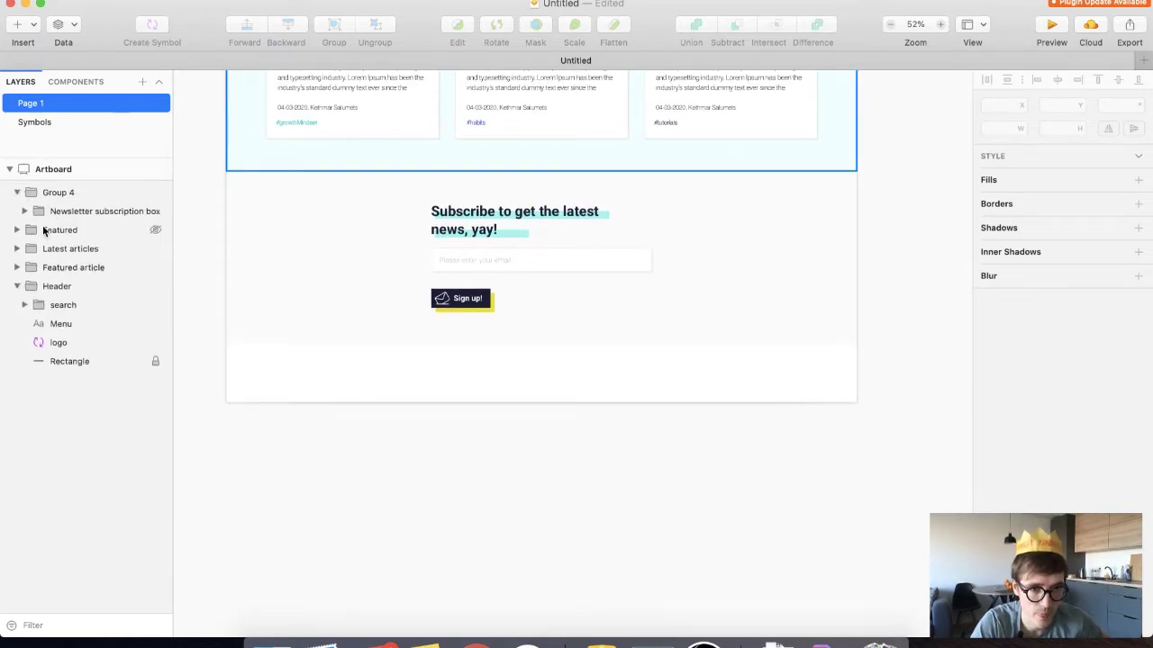
click(18, 230)
click(18, 193)
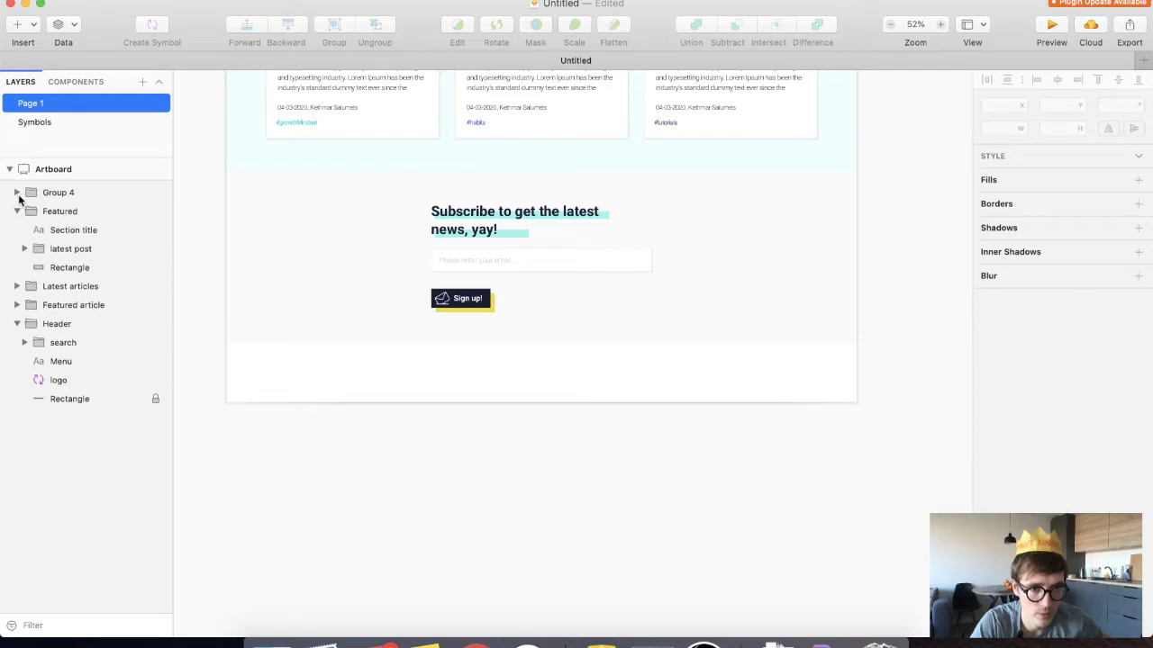
click(17, 211)
click(68, 194)
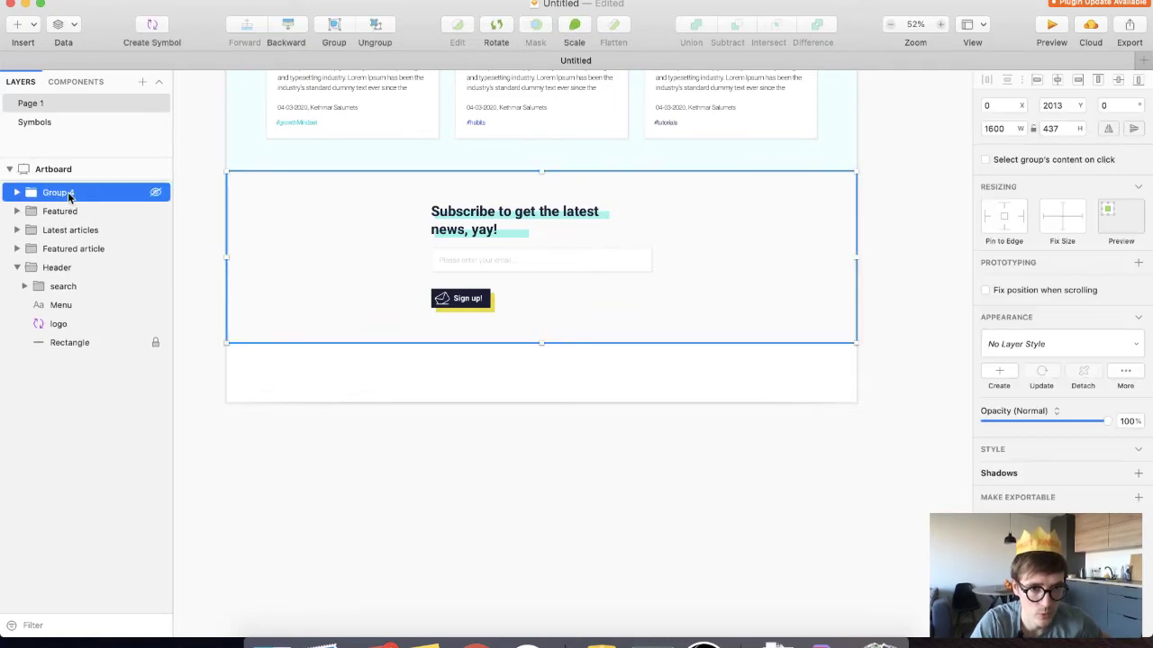
click(155, 193)
click(153, 194)
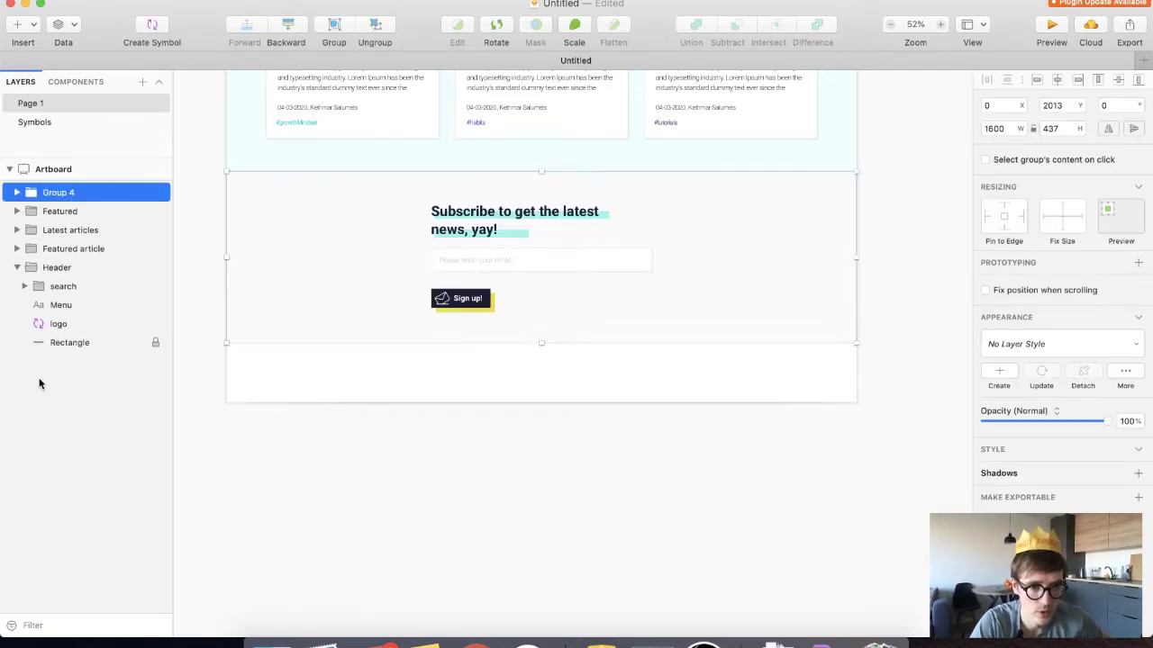
click(36, 401)
click(16, 193)
click(17, 192)
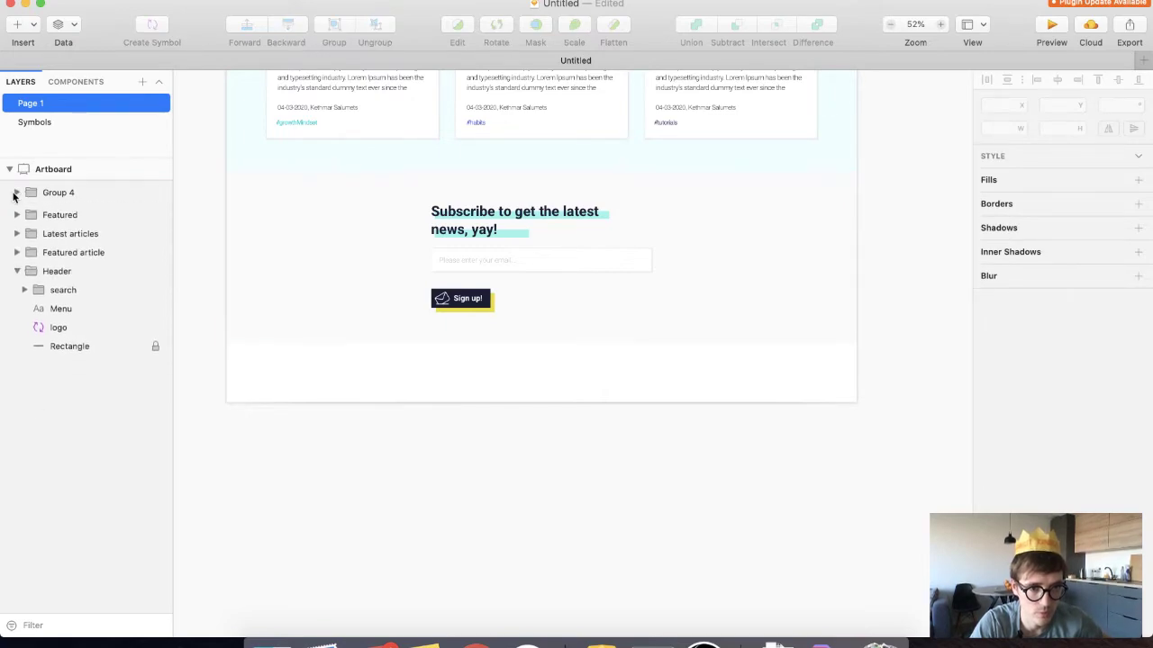
Rename Group 4 as Newsletter
click(49, 191)
double_click(49, 191)
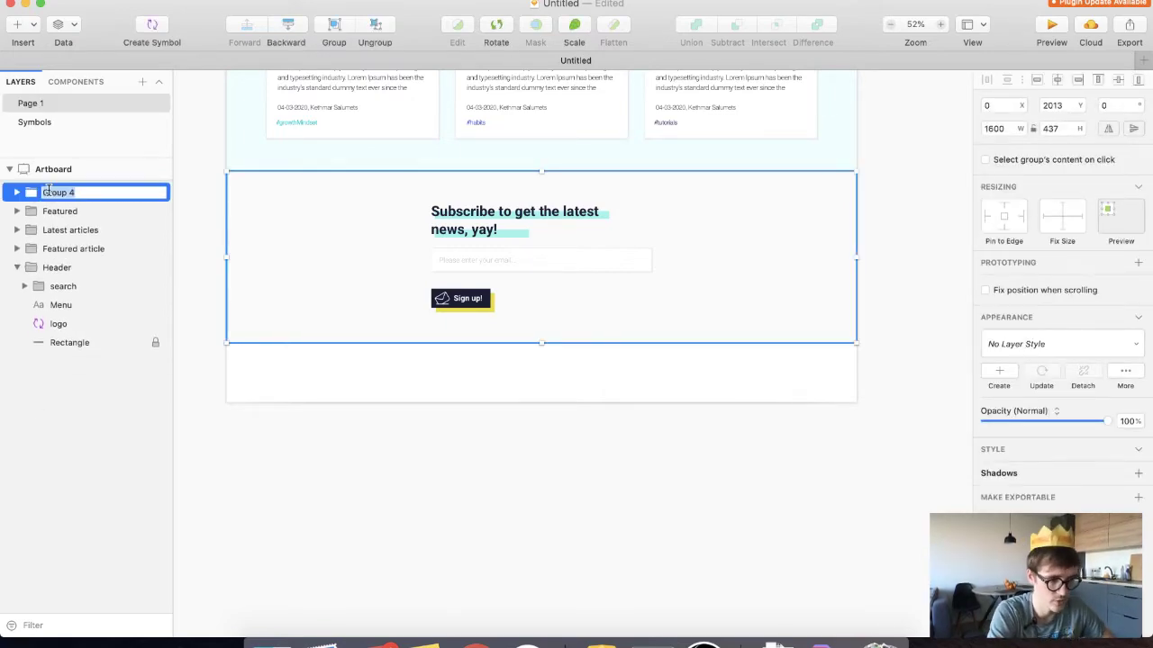
text(S)
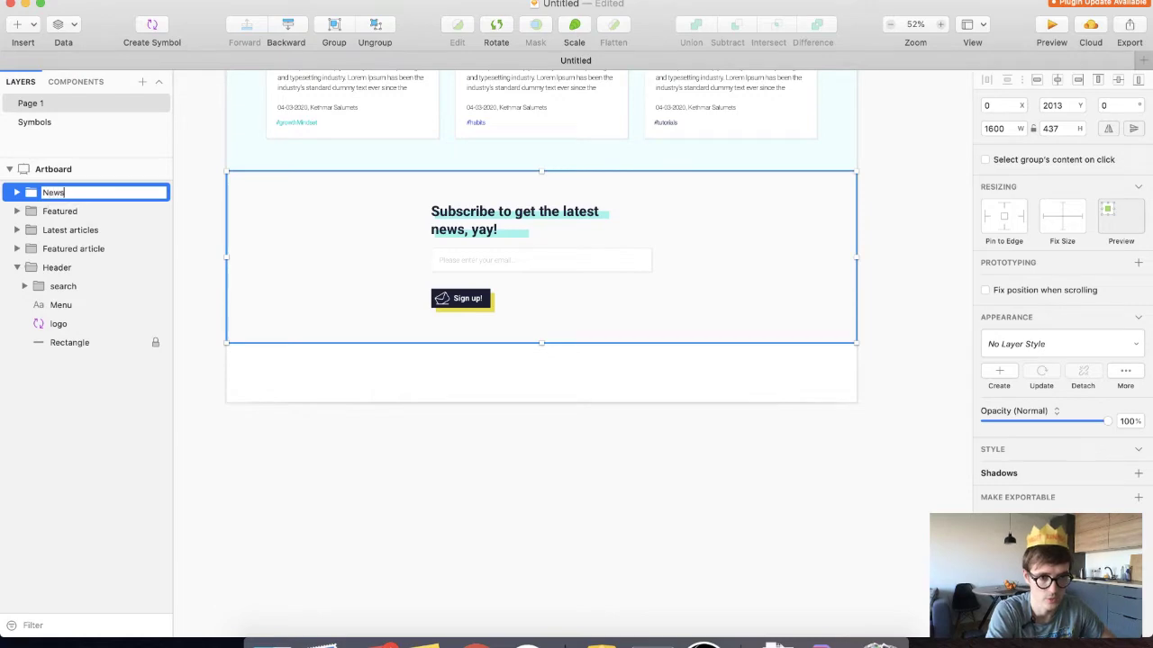
text(ewsletter)
key(Return)
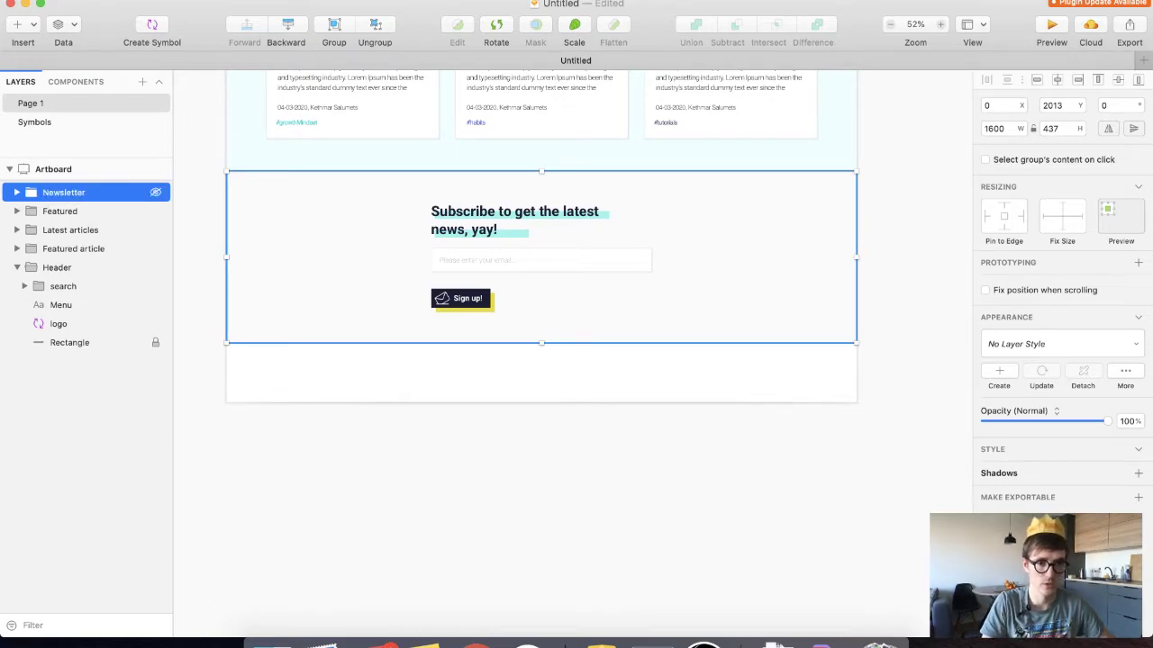
Paste the cut logo into the artboard above the Newsletter group, wrapped in its own group named Footer
click(73, 464)
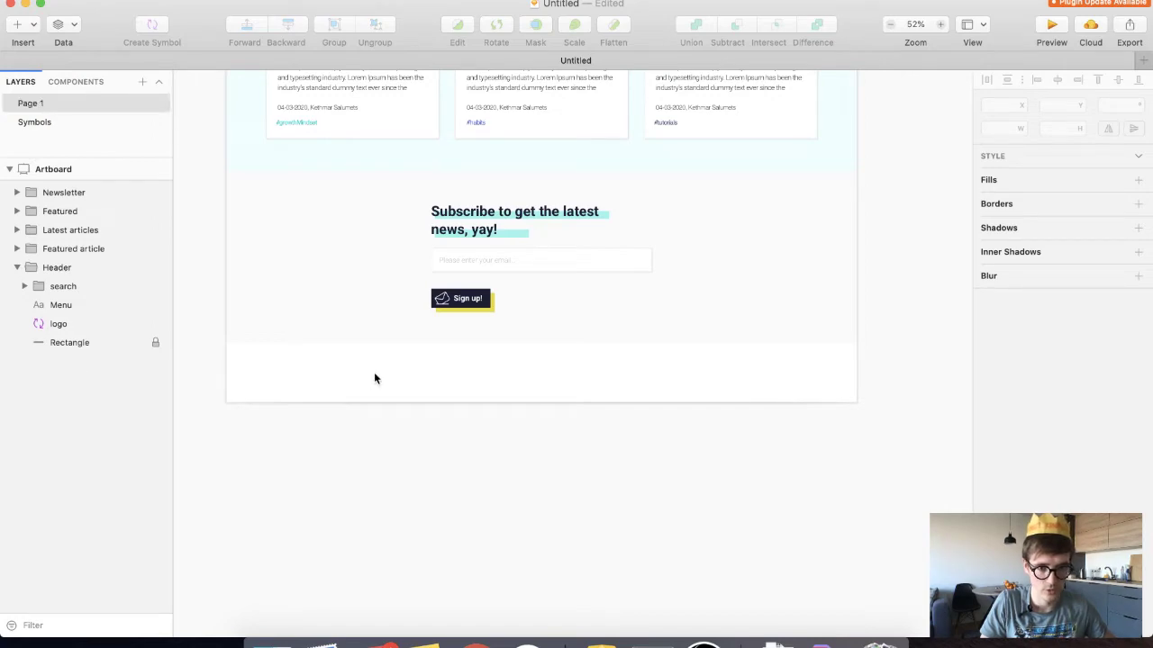
key(super+v)
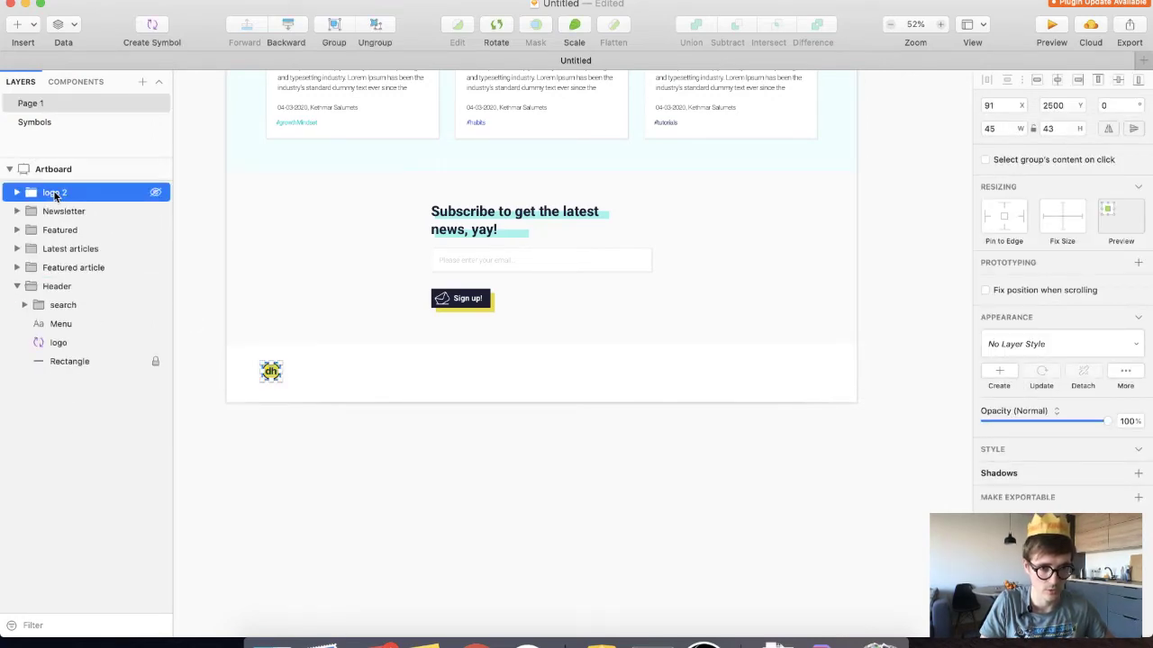
double_click(54, 193)
text(F)
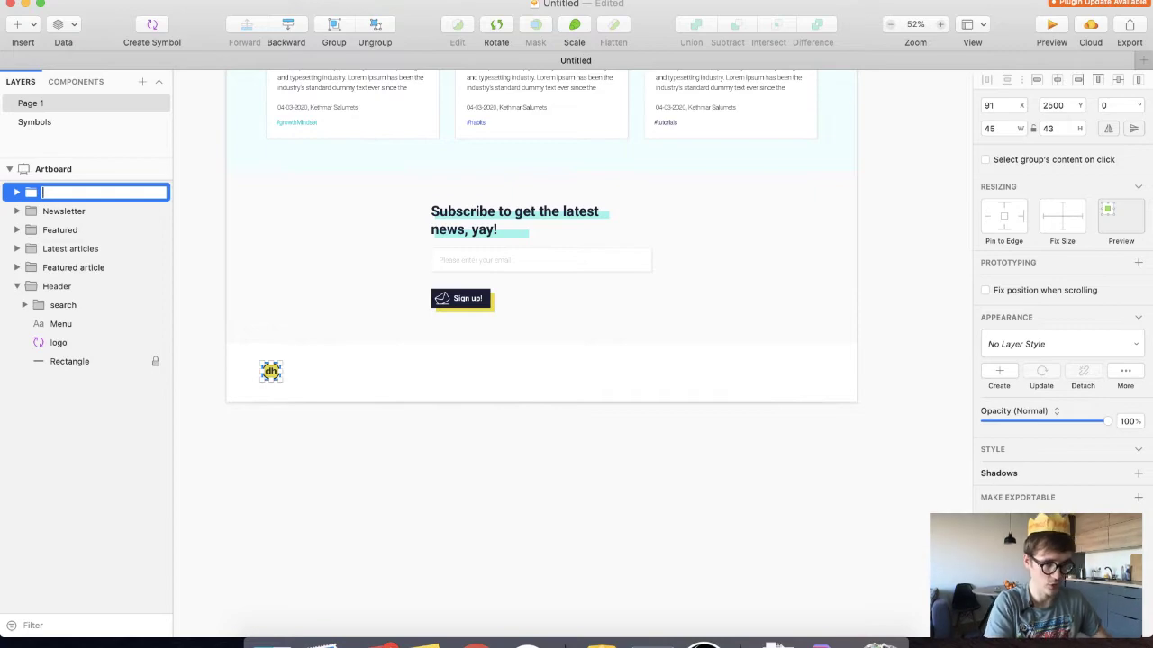
text(ooter)
key(Return)
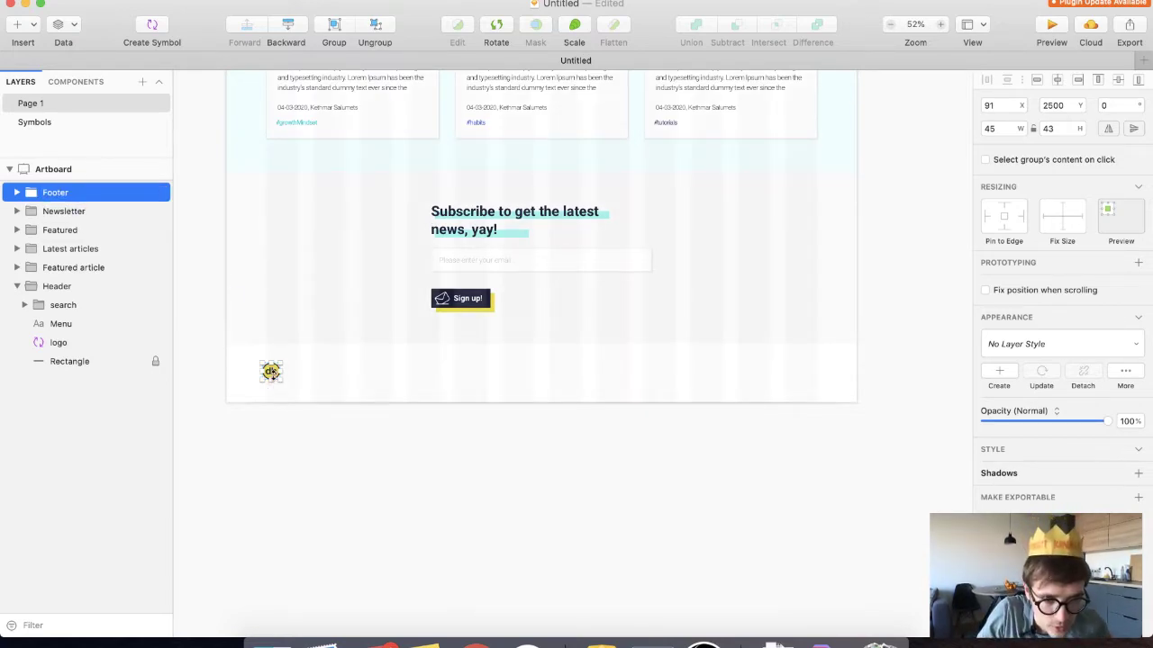
Align the logo inside the Footer group with the first layout grid column, at X 100, Y 2502
click(17, 192)
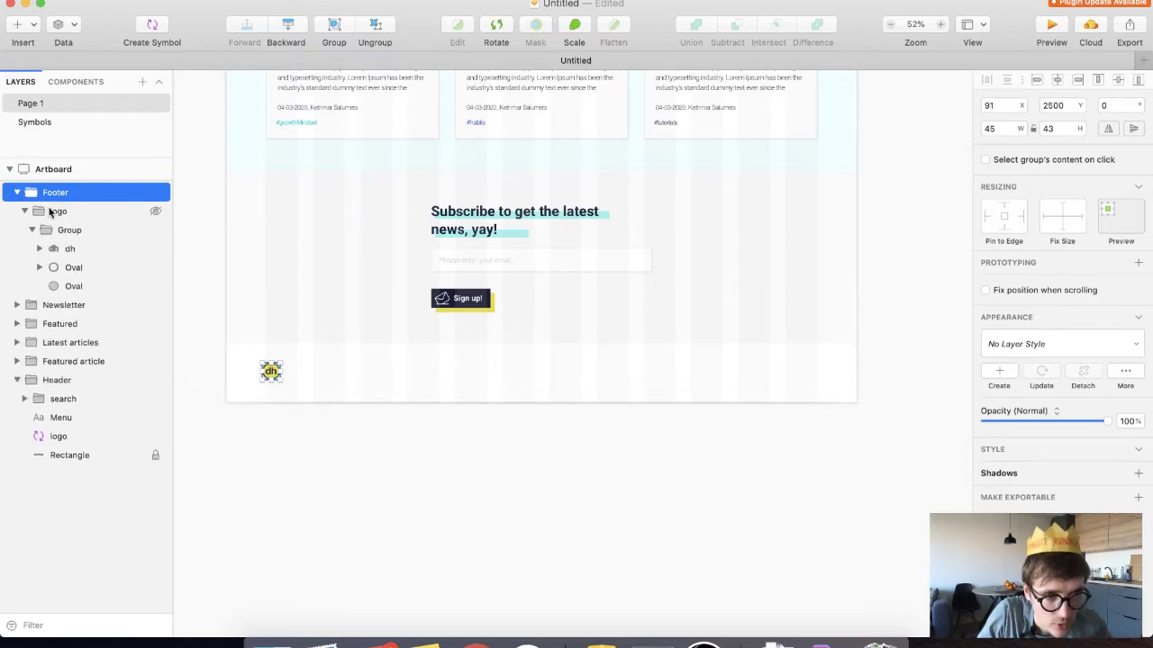
click(50, 211)
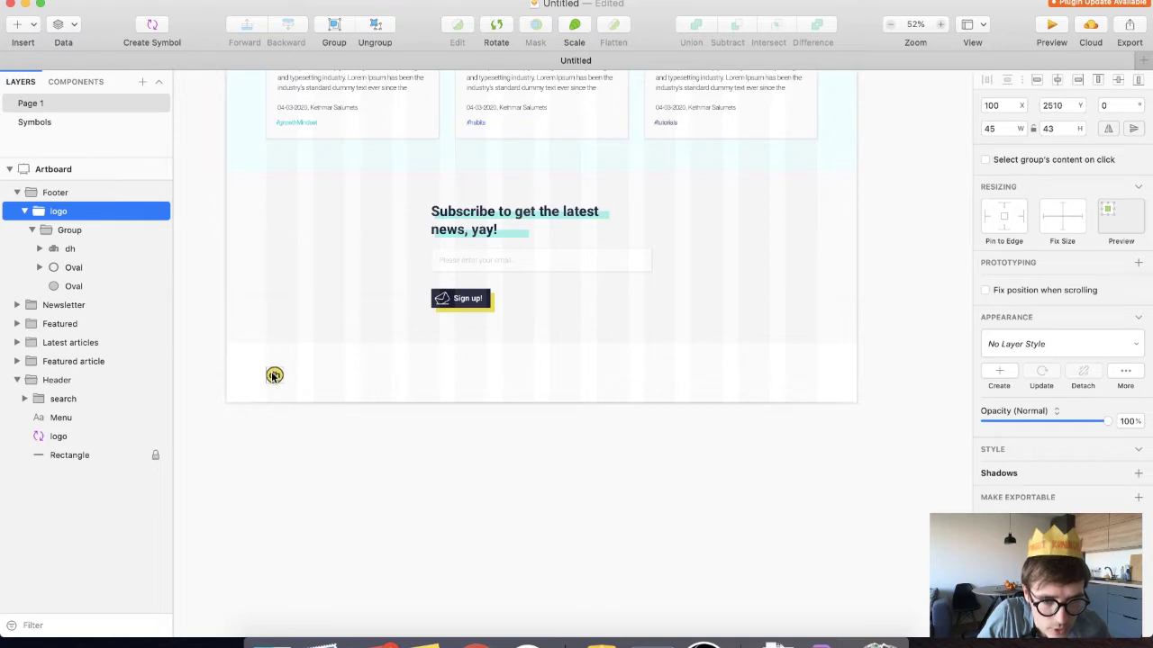
drag(274, 376, 275, 372)
click(939, 25)
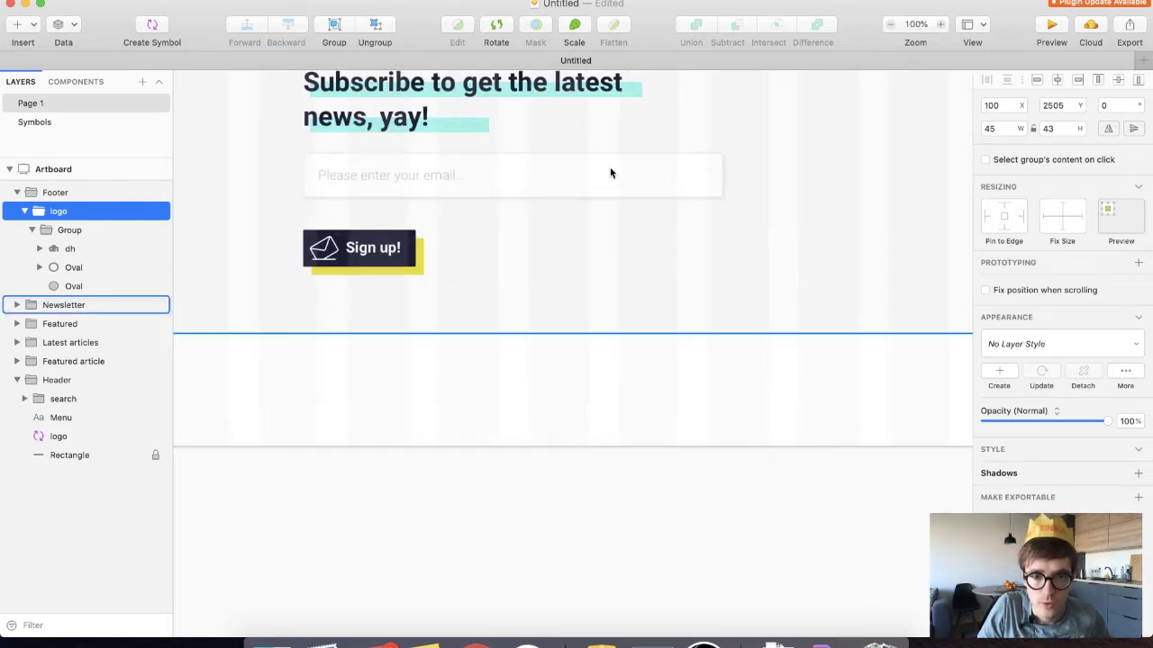
scroll(532, 212, left, 5)
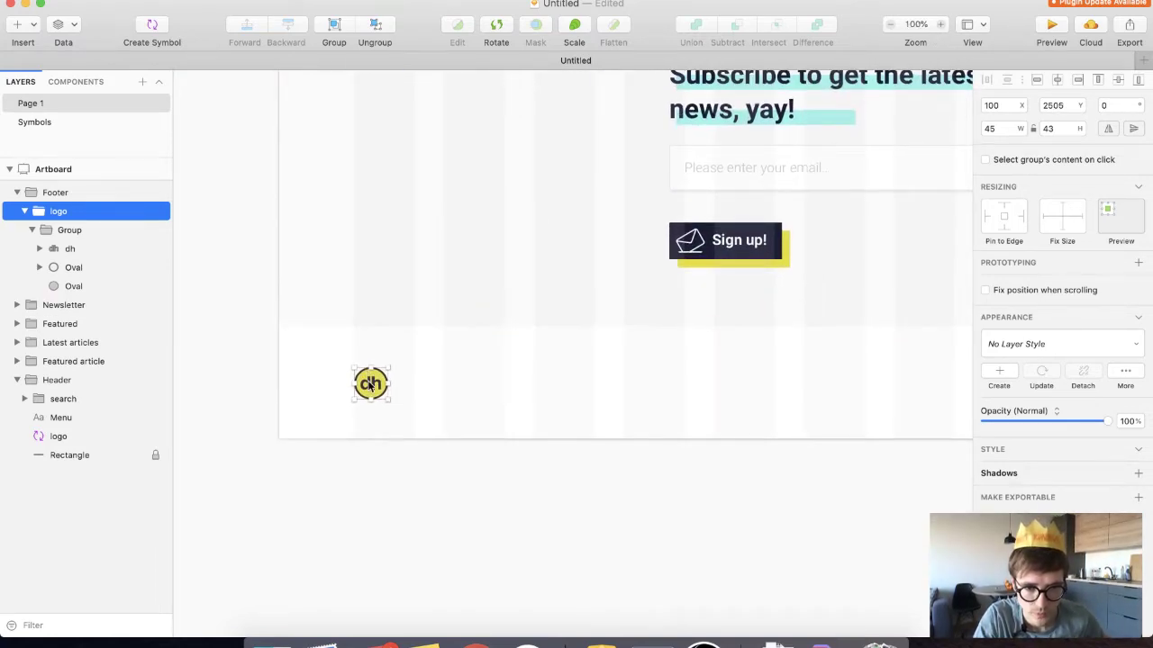
drag(370, 386, 368, 386)
Switch to the browser, examine the Adobe Blog page's footer as a reference, and return to Sketch
key(super+Tab)
scroll(392, 384, down, 20)
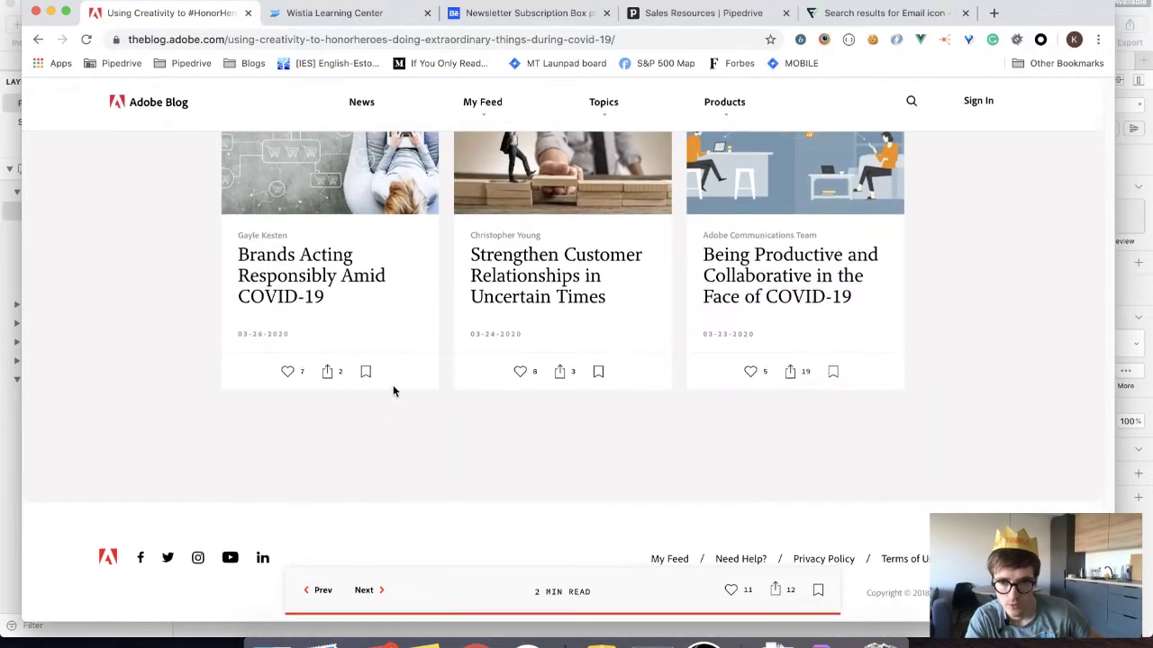
key(super+Tab)
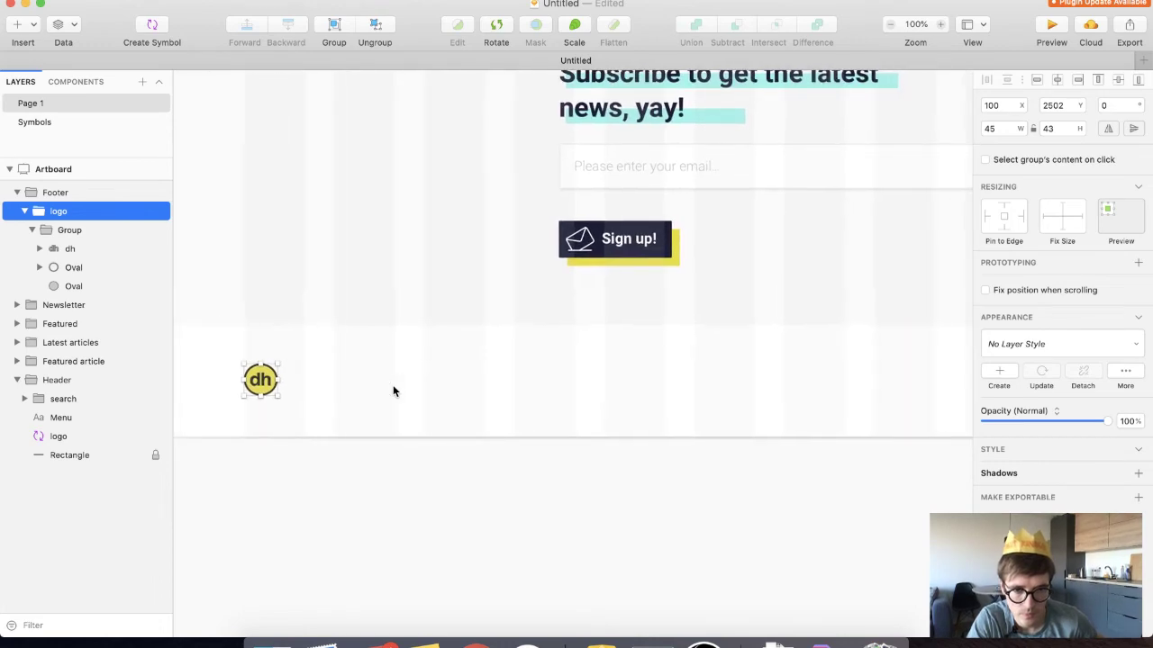
Shrink the footer logo around its centre to about 33 by 31 and set its yellow oval's fill to white, FFFFFF
drag(277, 364, 269, 365)
click(297, 378)
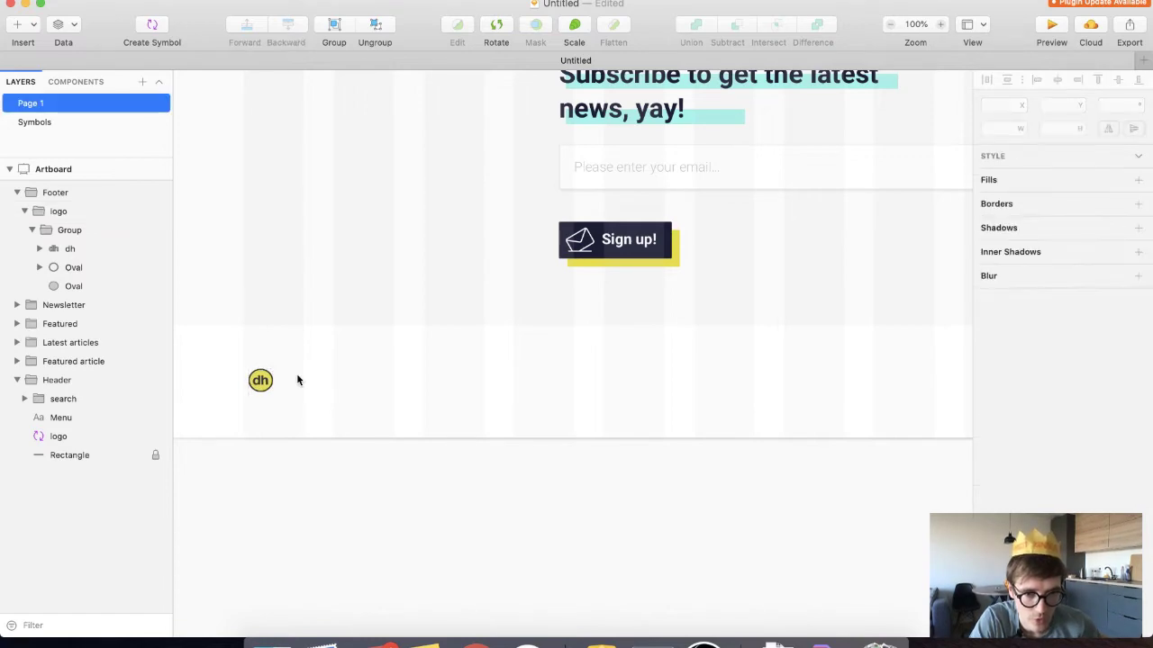
super+click(258, 383)
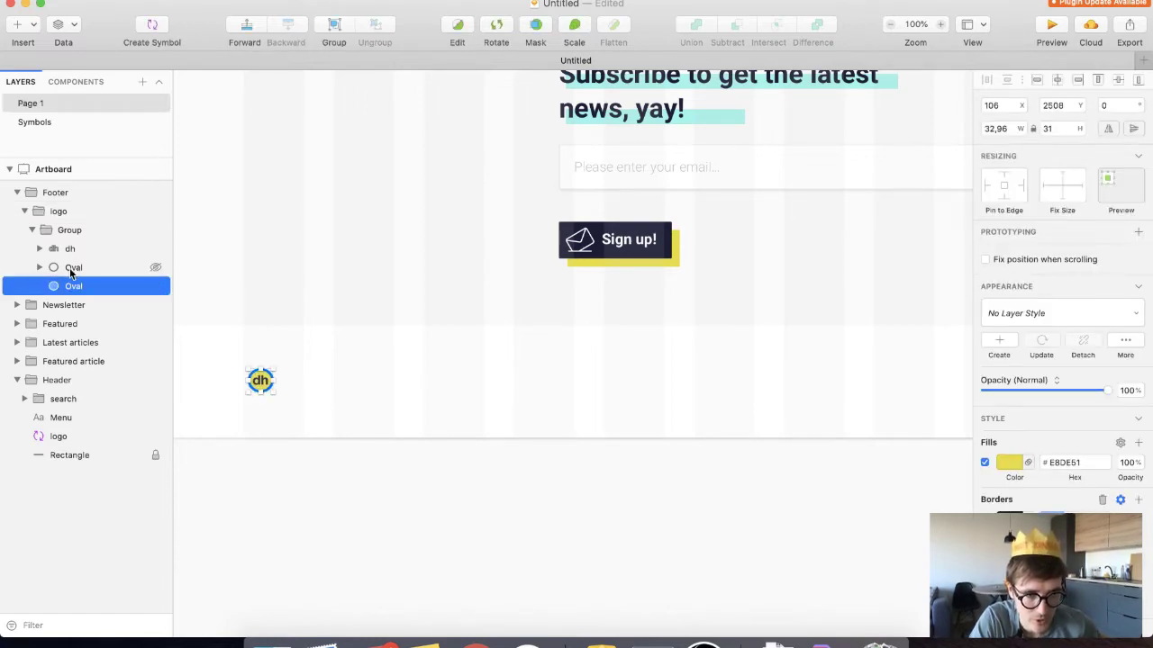
click(1008, 465)
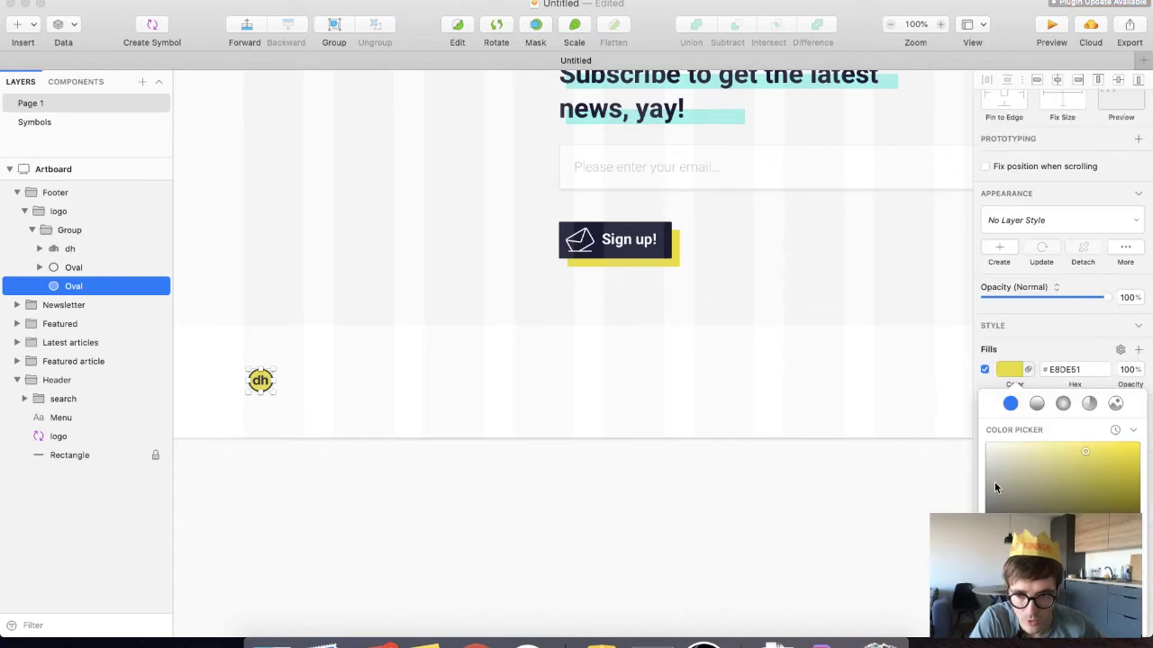
drag(995, 485, 951, 412)
click(689, 403)
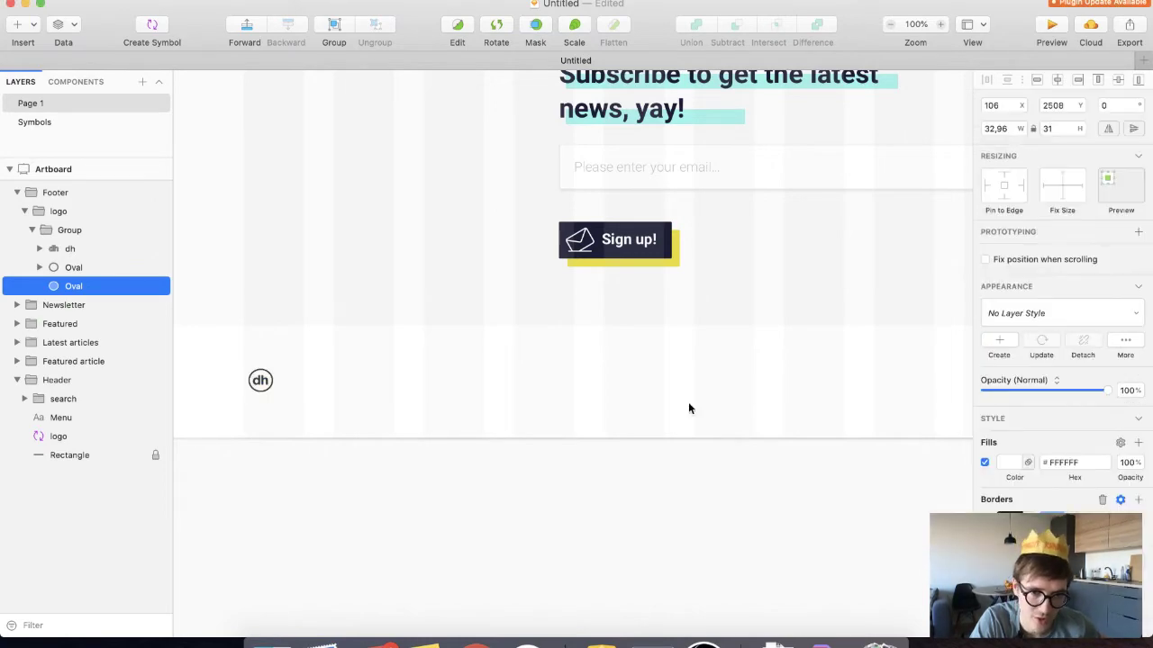
click(518, 401)
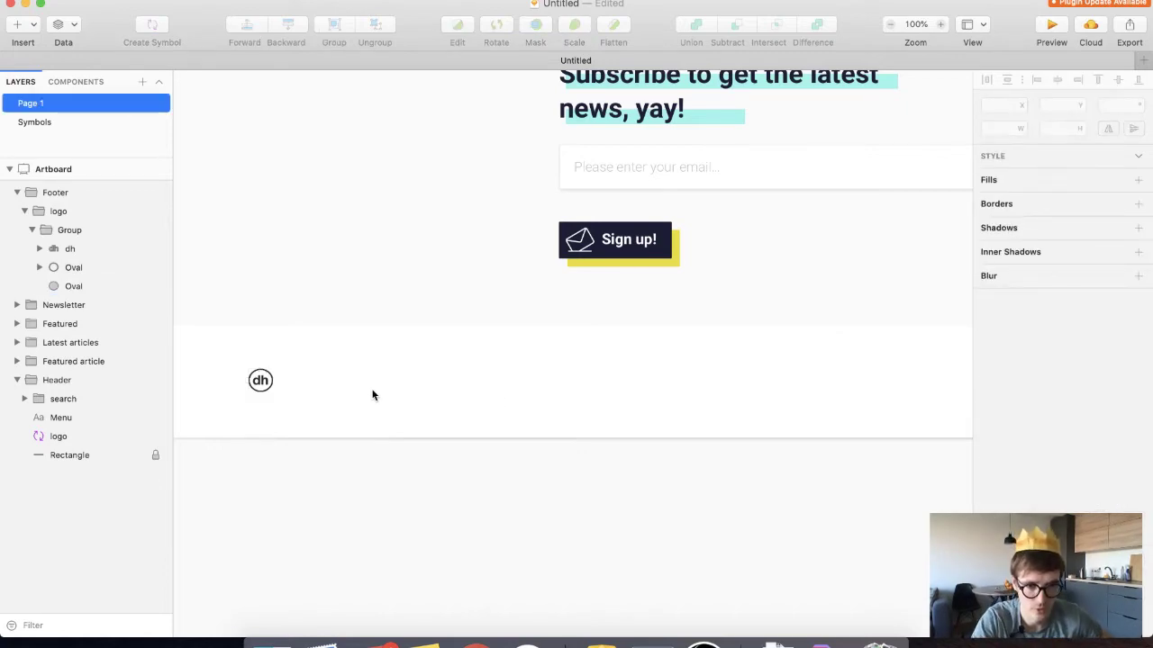
Nudge the Footer group to X 101, Y 2508 so the logo starts at the first grid column
click(258, 379)
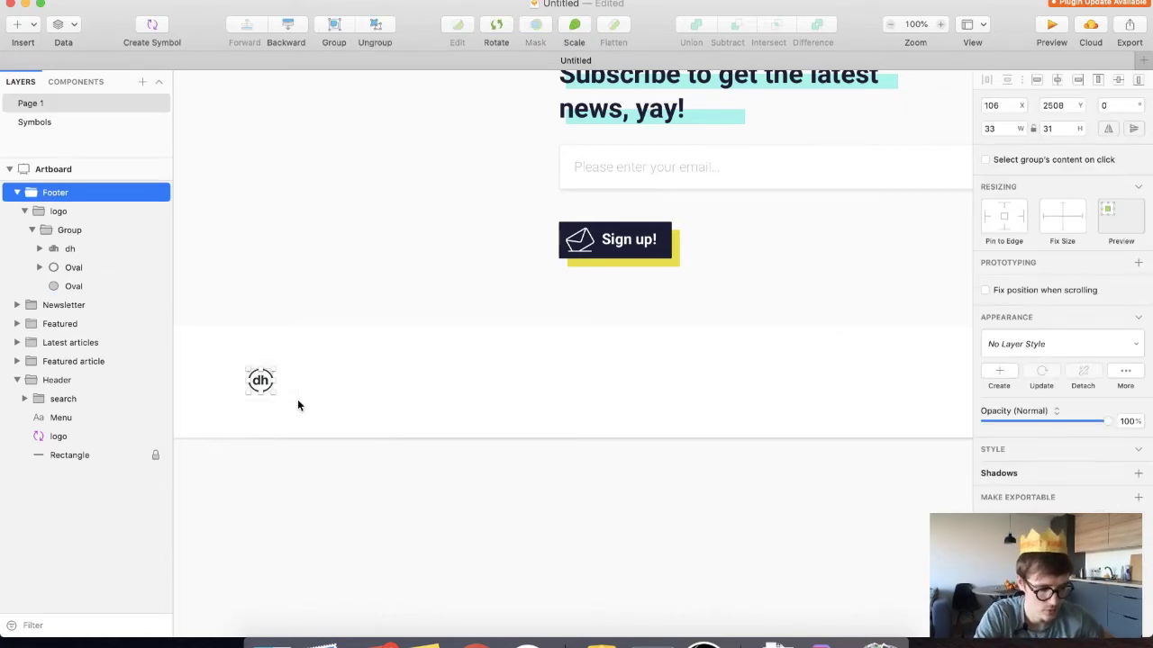
key(Down)
key(Up)
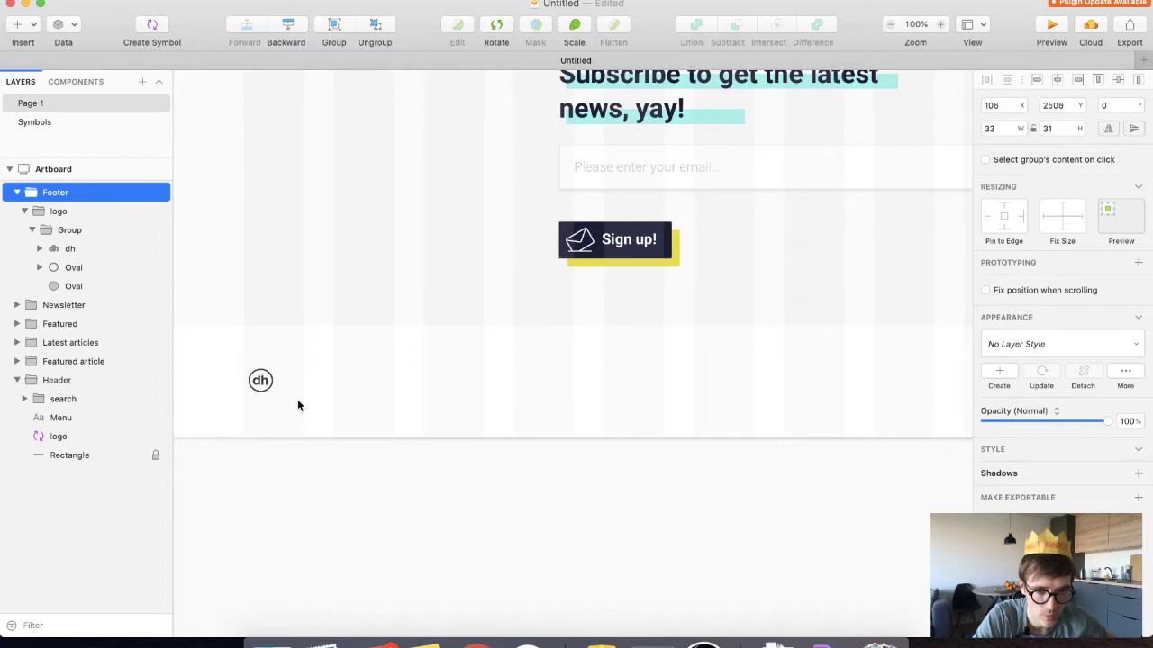
key(Left)
key(Left)
key(Left)
key(Left)
key(Left)
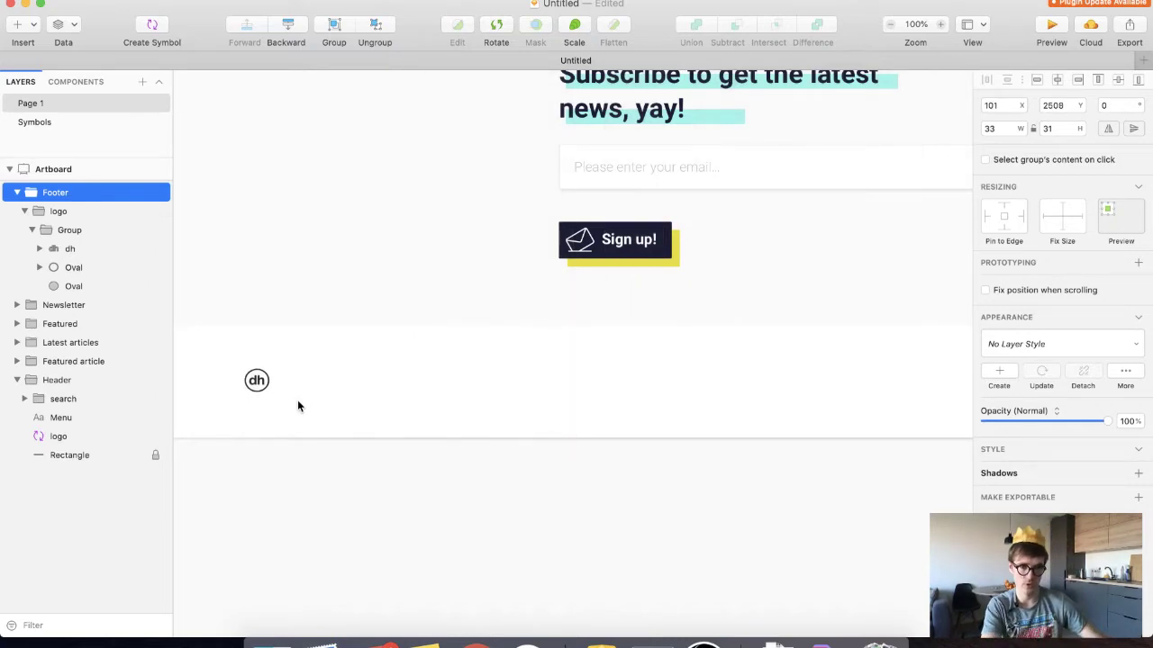
Compare the footer logo's white fill with its earlier yellow one by undoing and redoing the latest changes
key(Right)
key(Right)
key(Right)
key(Right)
key(Right)
key(super+z)
key(super+z)
key(super+z)
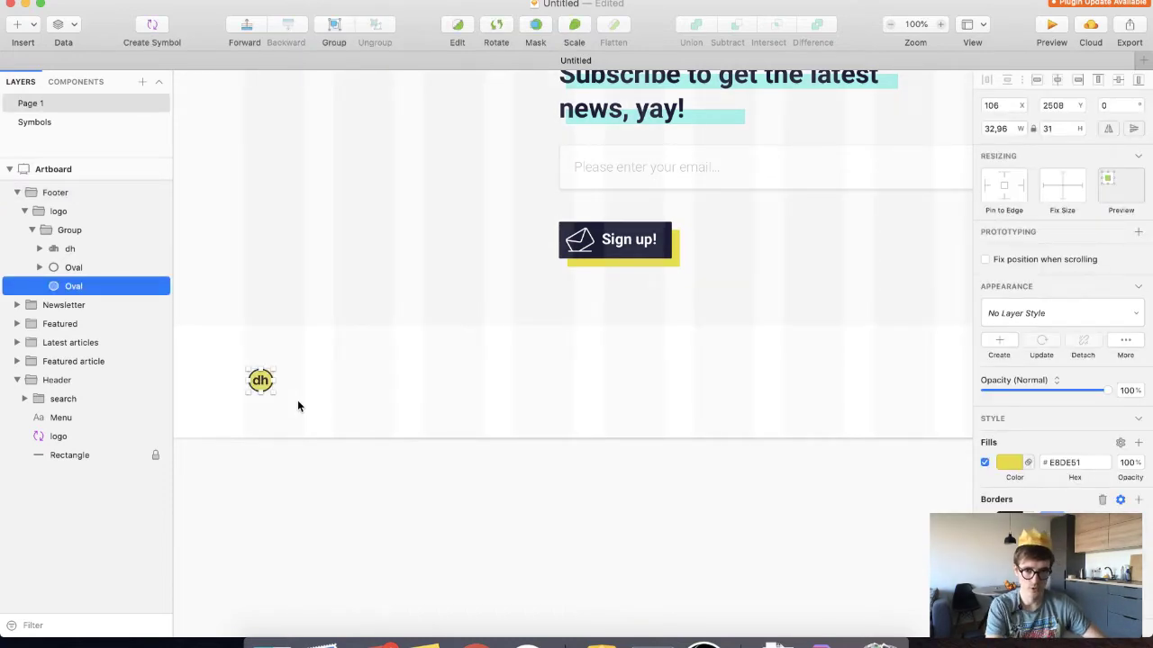
key(super+shift+z)
key(super+shift+z)
key(super+shift+z)
Deselect the footer logo and hide the layout grid
click(365, 411)
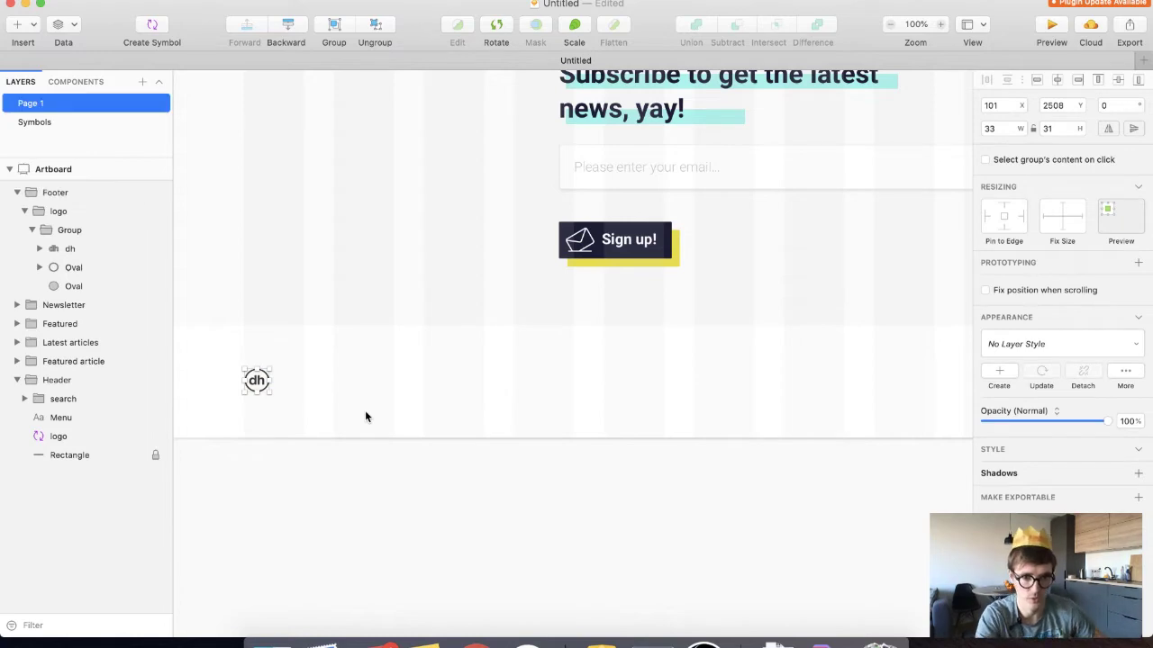
scroll(365, 411, up, 1)
key(ctrl+l)
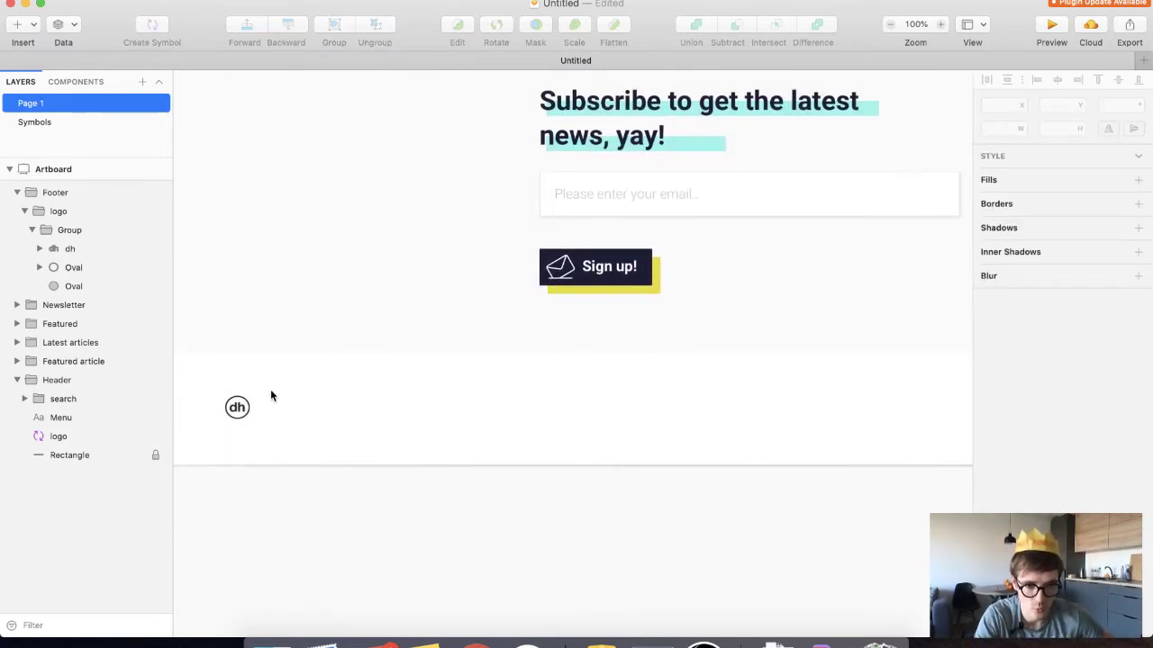
Switch to Flaticon in Chrome, dismiss the attribution reminder and close the mail icon's detail view
scroll(616, 411, right, 10)
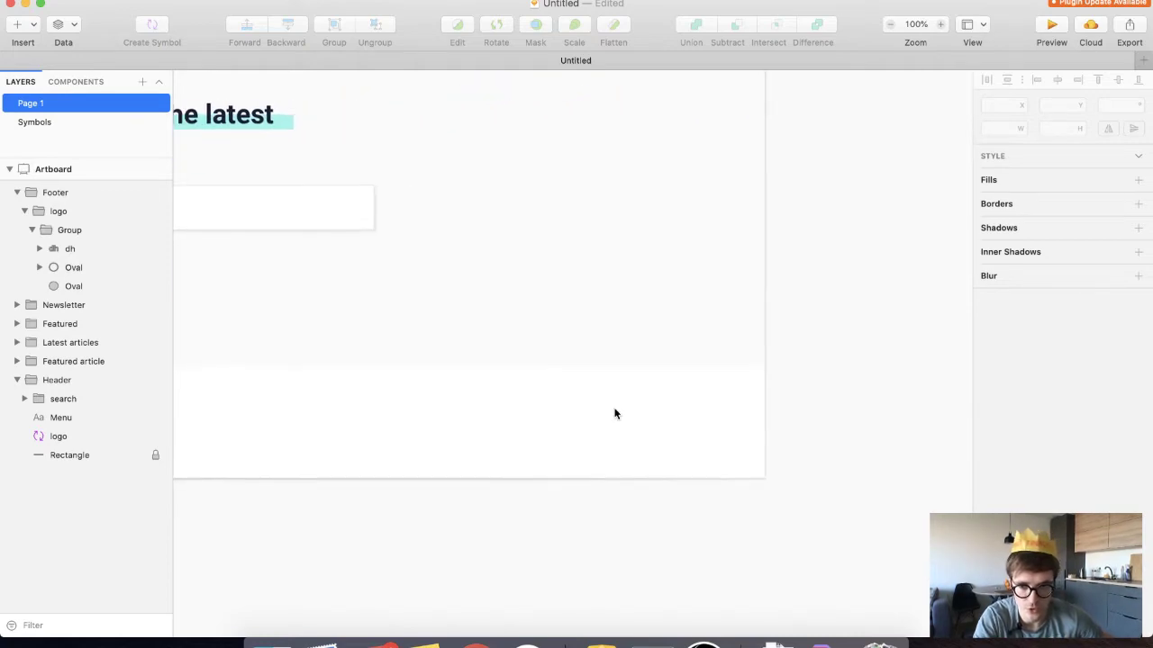
scroll(615, 413, left, 10)
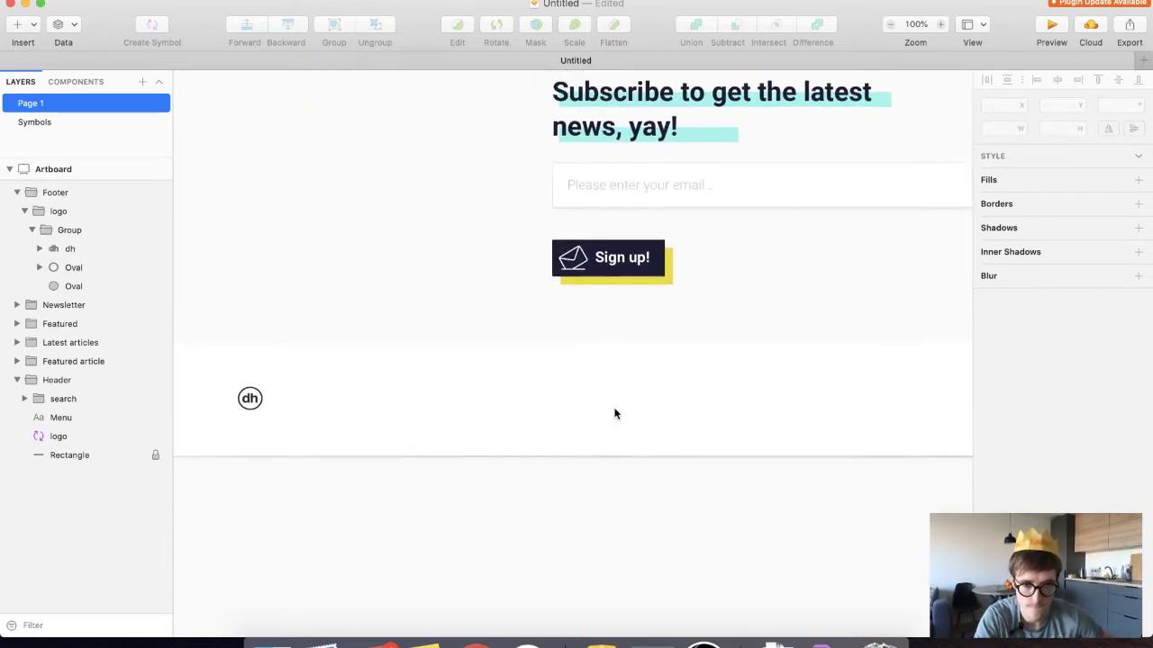
key(super+Tab)
click(883, 11)
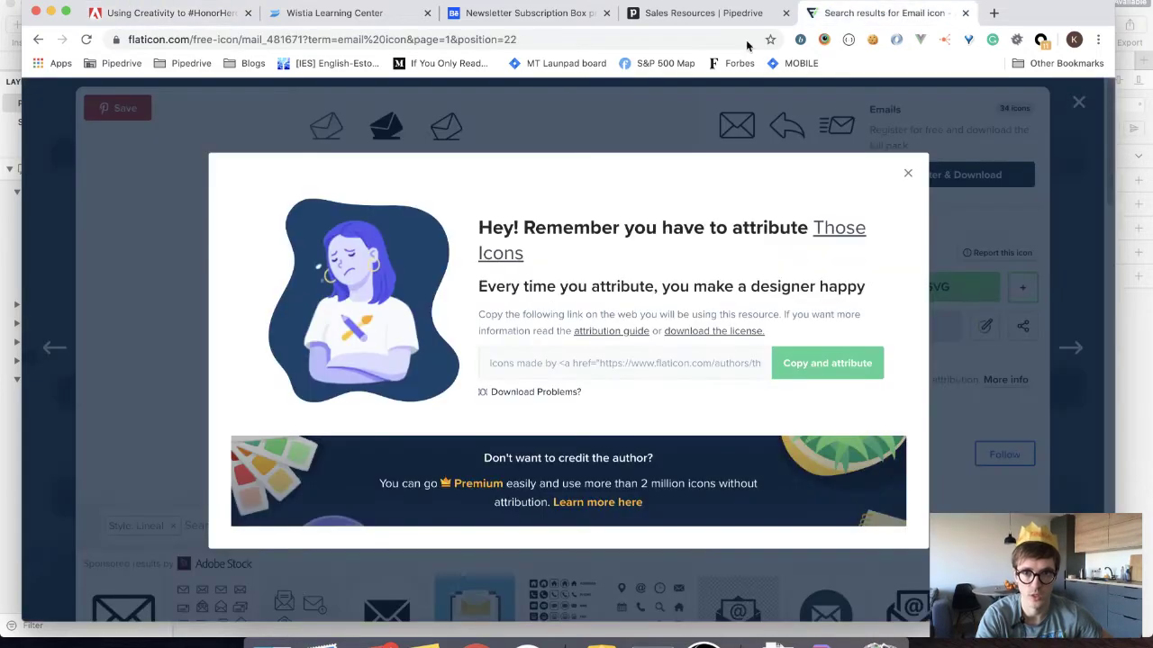
click(907, 173)
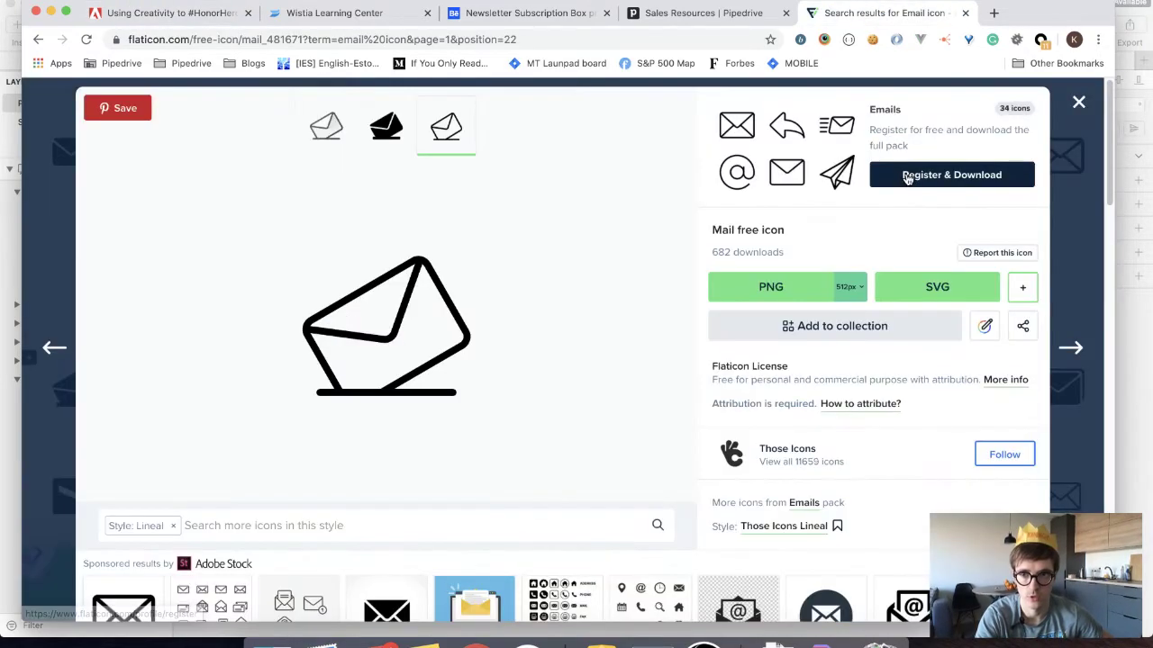
click(1080, 102)
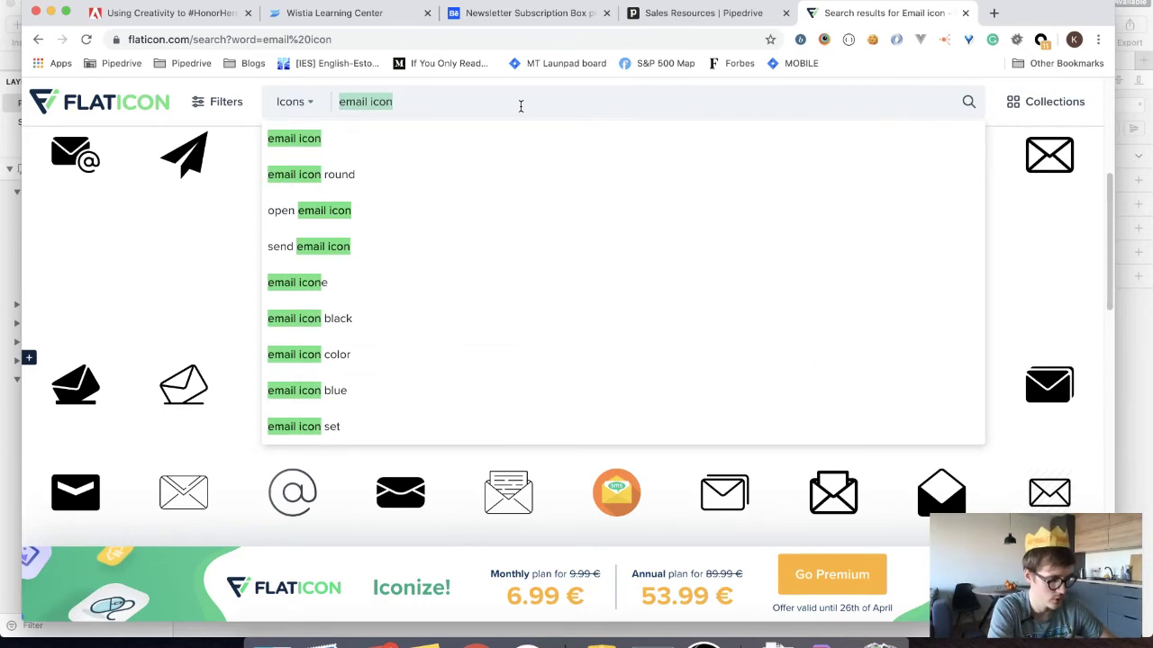
Search Flaticon for "instagram icon" and look through the results for a suitable outline icon
key(BackSpace)
text(is)
key(BackSpace)
key(BackSpace)
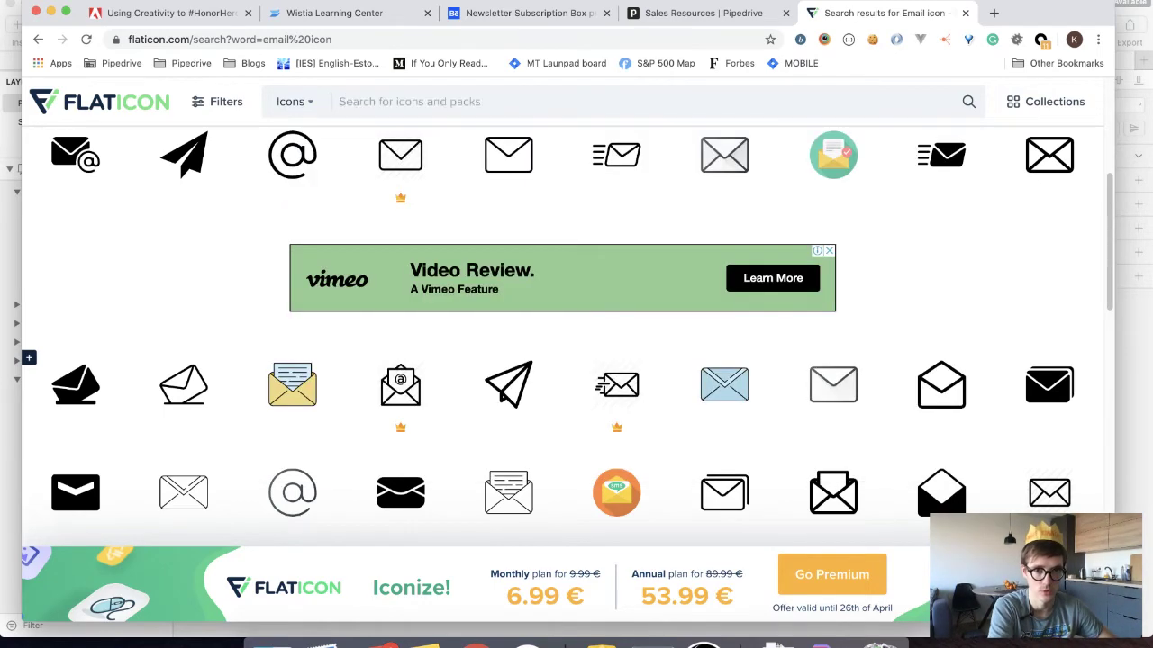
text(instagram icon)
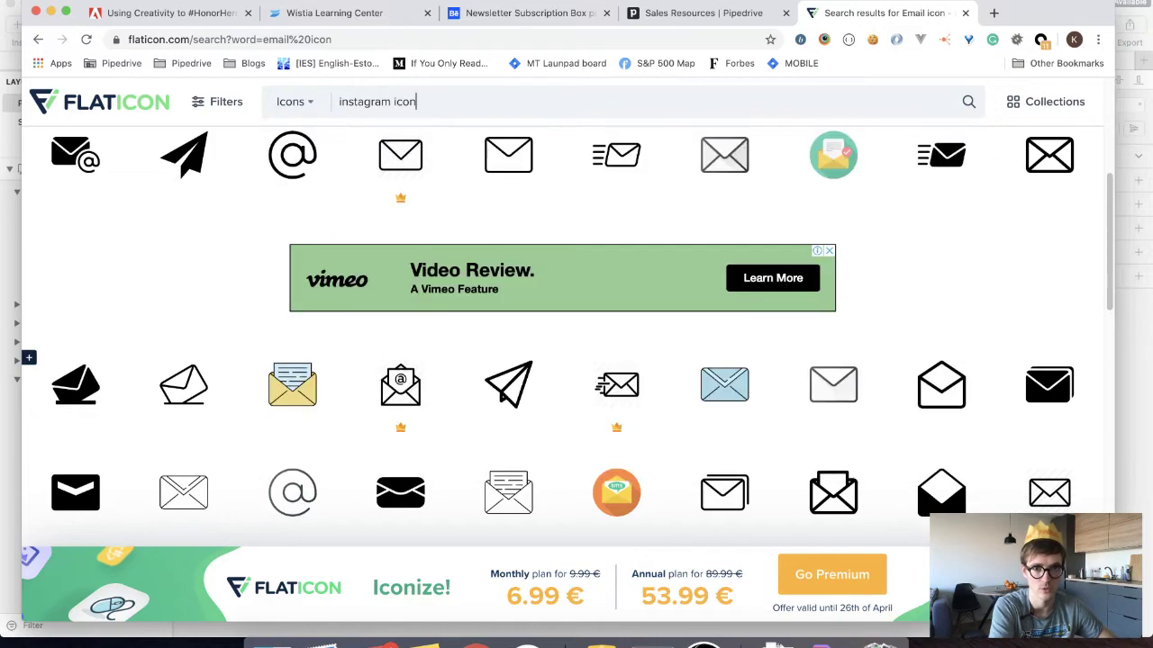
key(Return)
key(super+w)
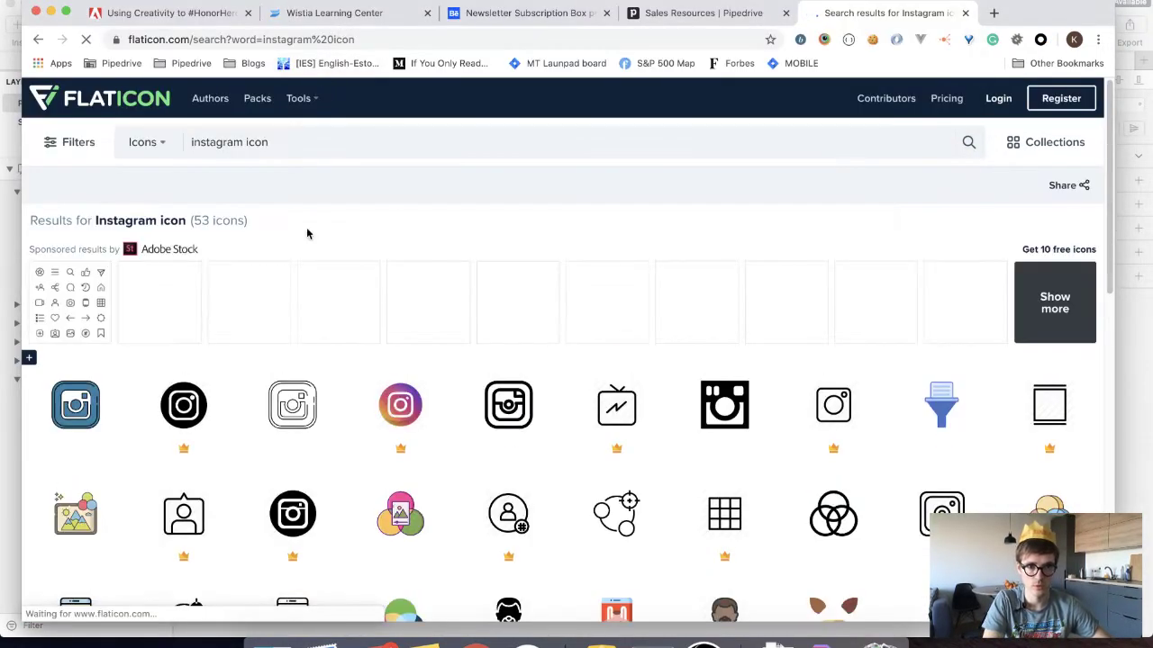
scroll(214, 329, down, 1)
scroll(220, 328, down, 3)
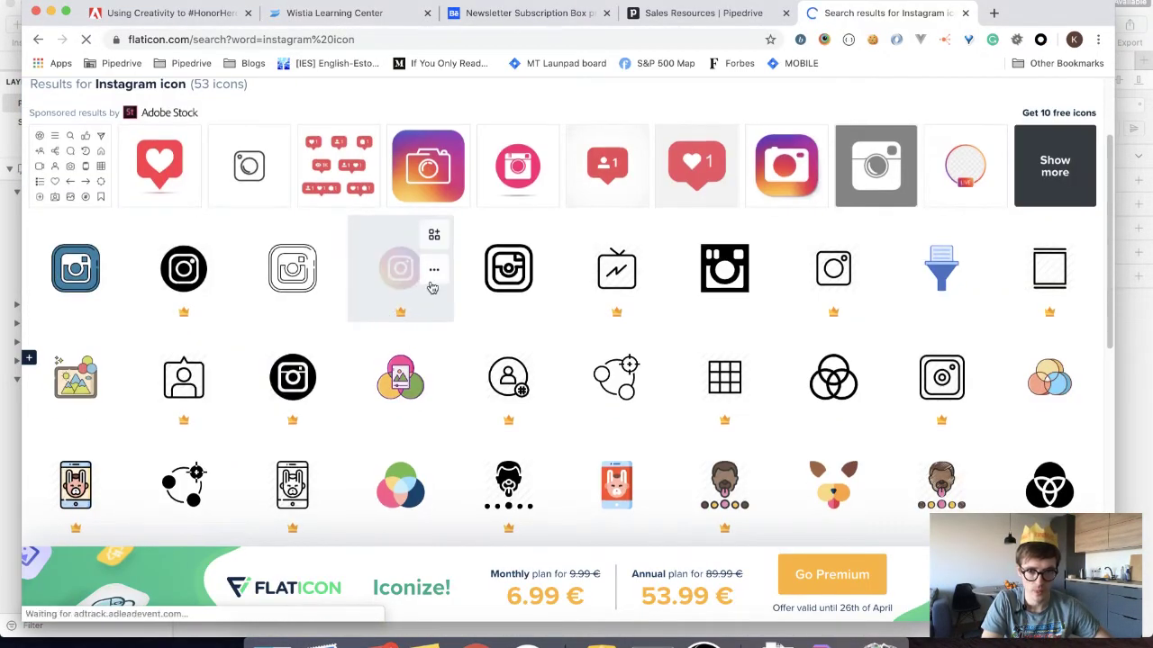
scroll(462, 289, down, 1)
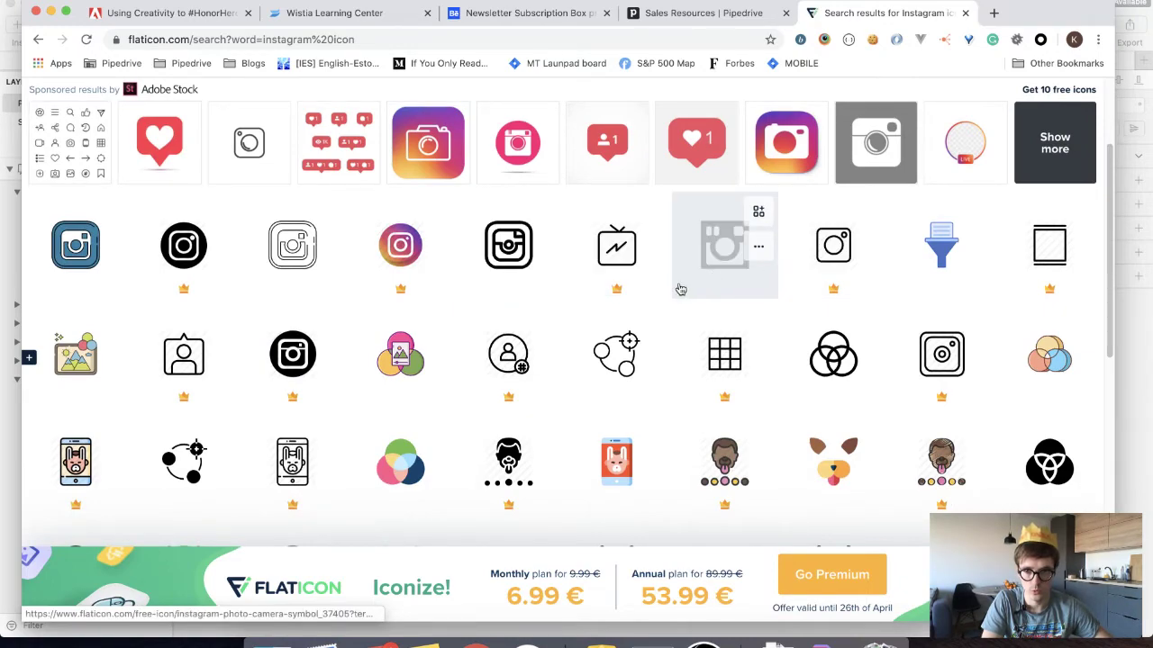
scroll(657, 290, down, 1)
scroll(639, 292, down, 5)
scroll(569, 294, up, 10)
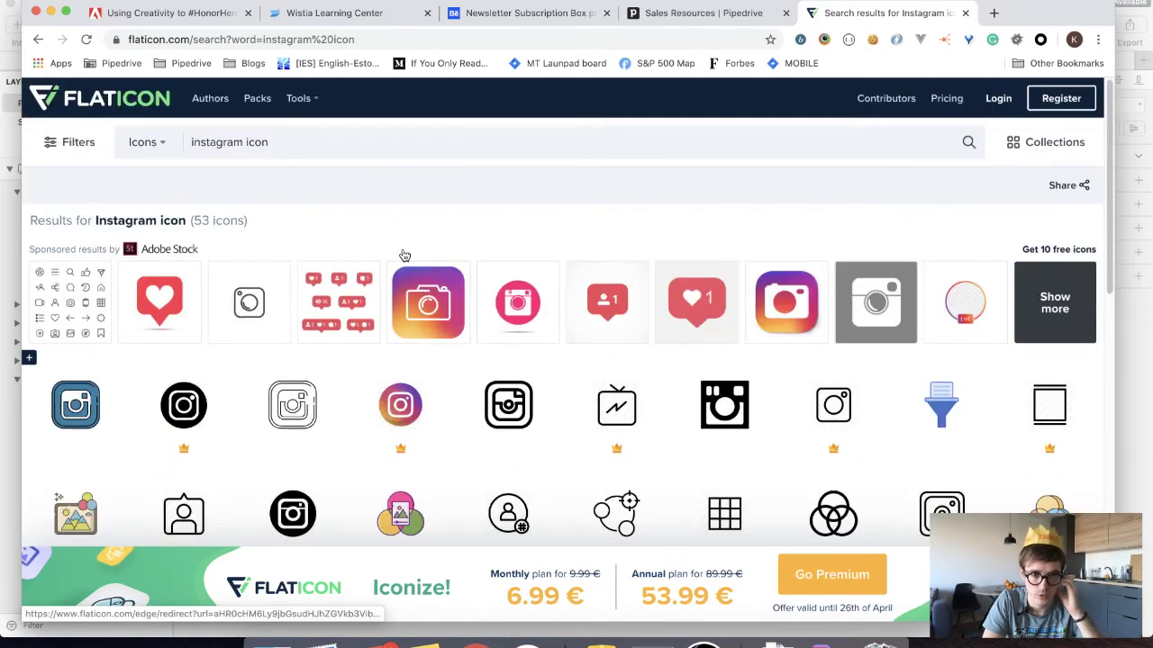
Search for "instagram" and open the black rounded-square outline Instagram icon from the first row in a new tab
double_click(258, 142)
key(BackSpace)
key(BackSpace)
key(BackSpace)
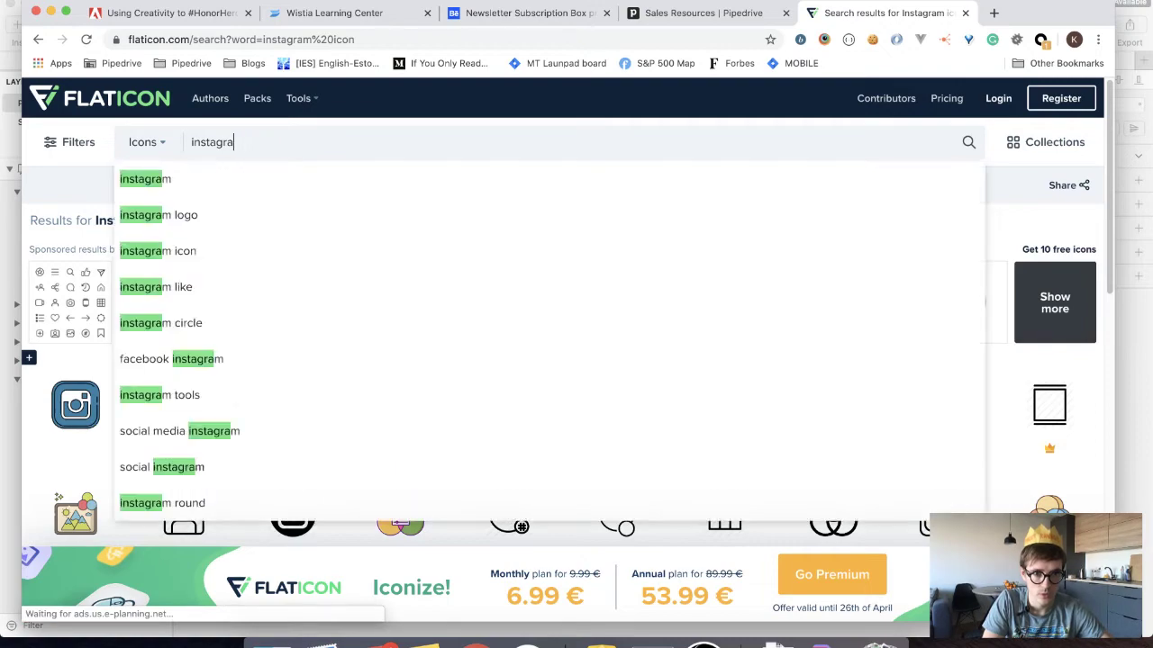
key(Return)
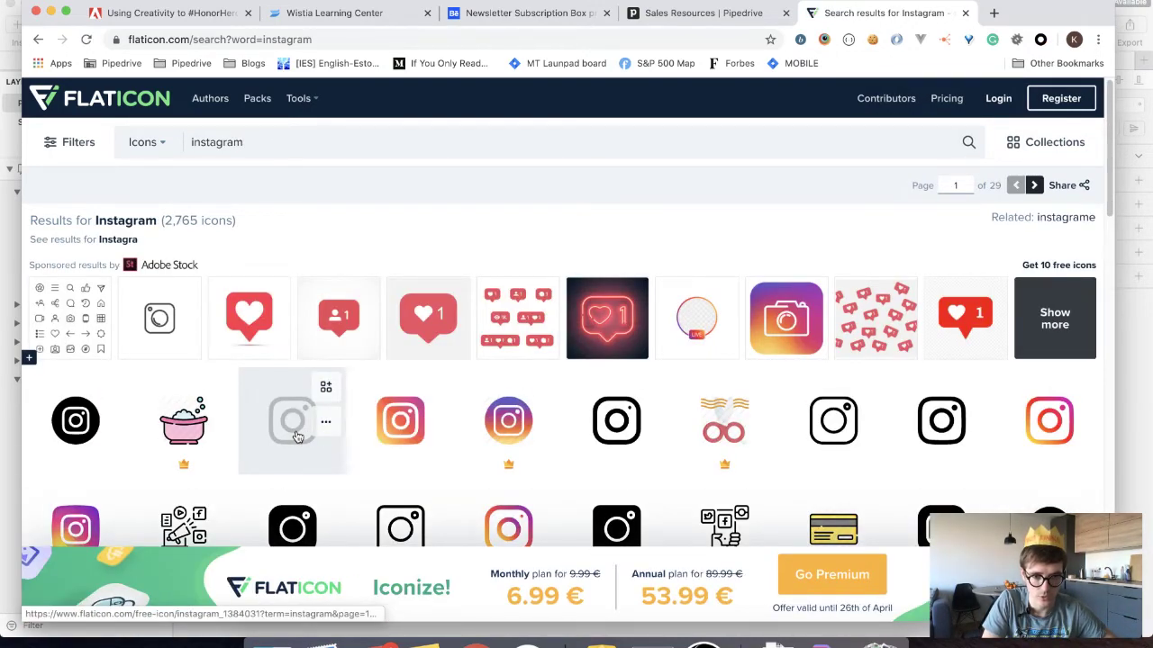
super+click(297, 437)
Search for "youtube" and open the black outlined play-button icon from the second row in a new tab
double_click(289, 145)
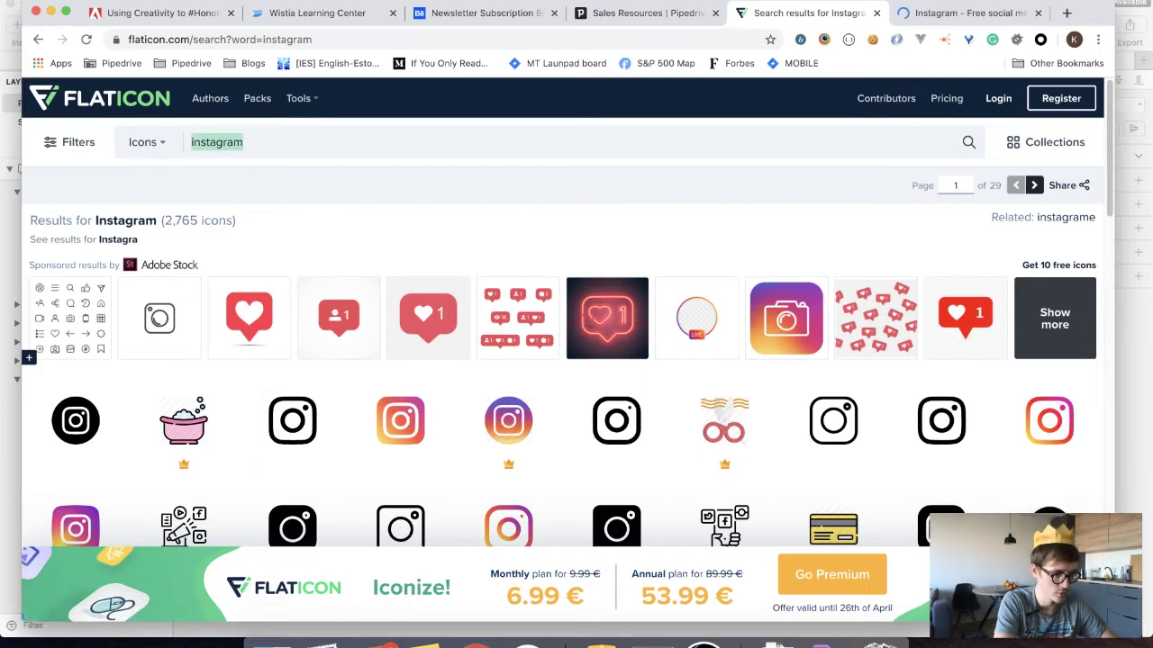
text(youtube)
key(Return)
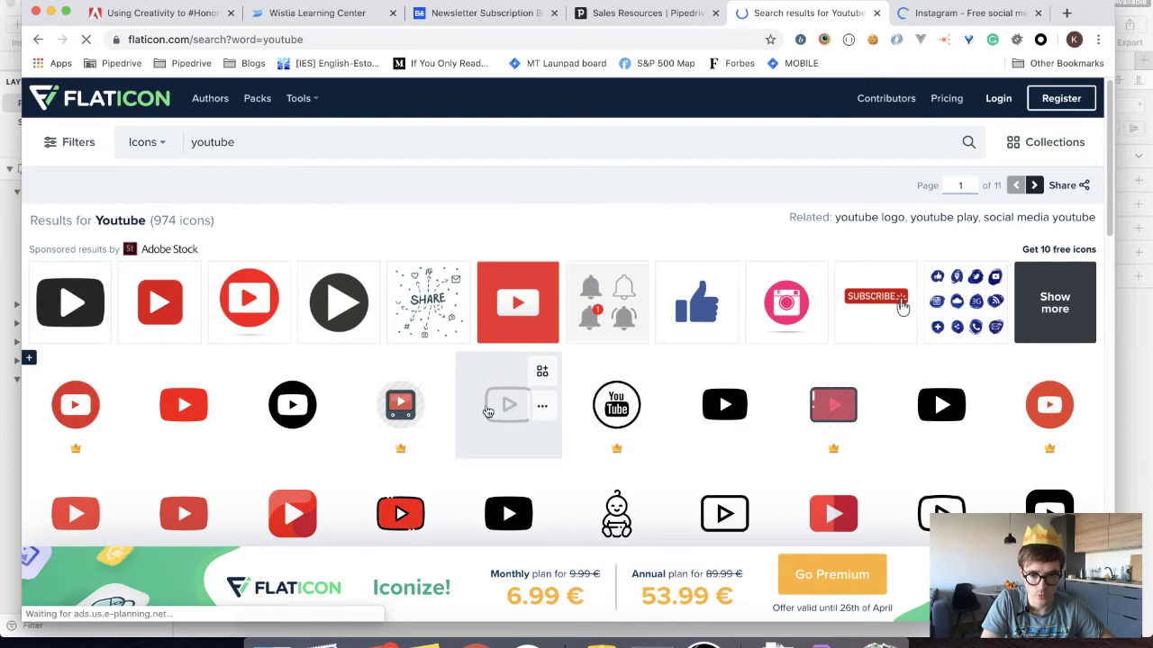
scroll(721, 399, down, 2)
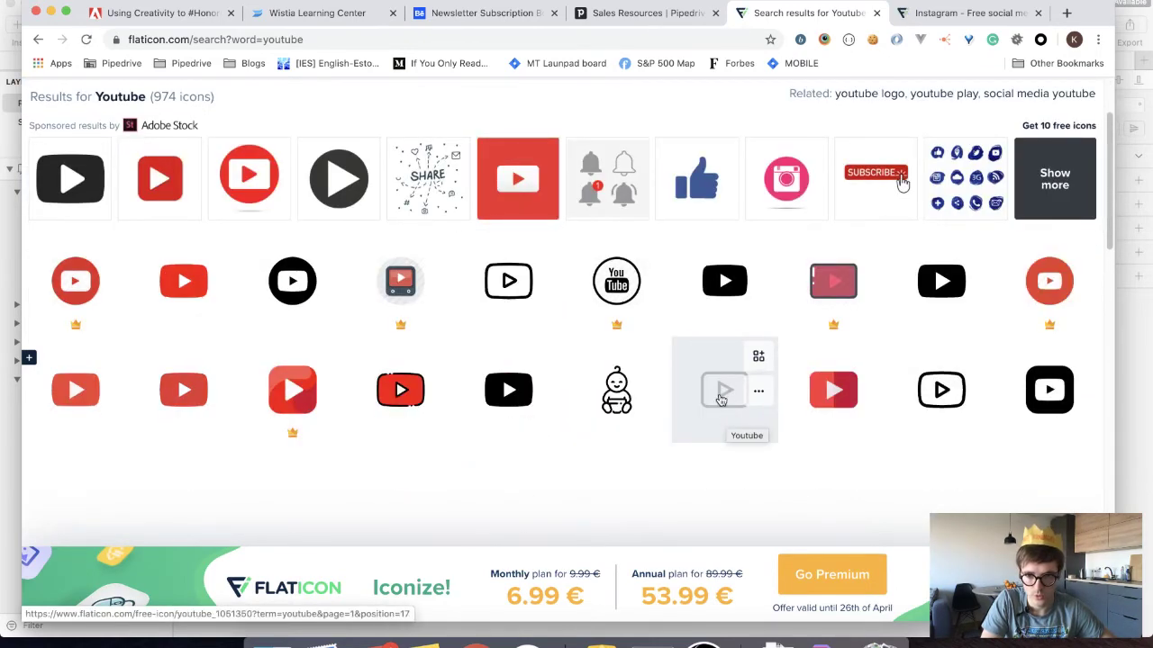
super+click(917, 395)
scroll(351, 223, up, 2)
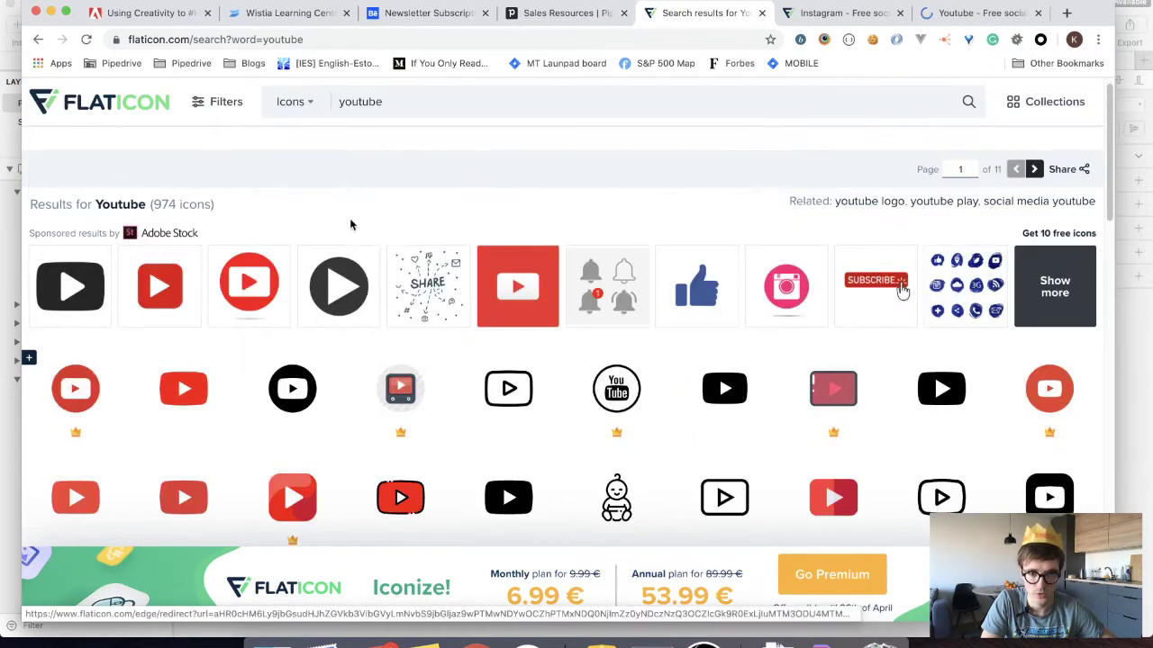
scroll(351, 224, up, 1)
Search for "twitter" and open the black outlined bird icon from the third row in a new tab
click(280, 142)
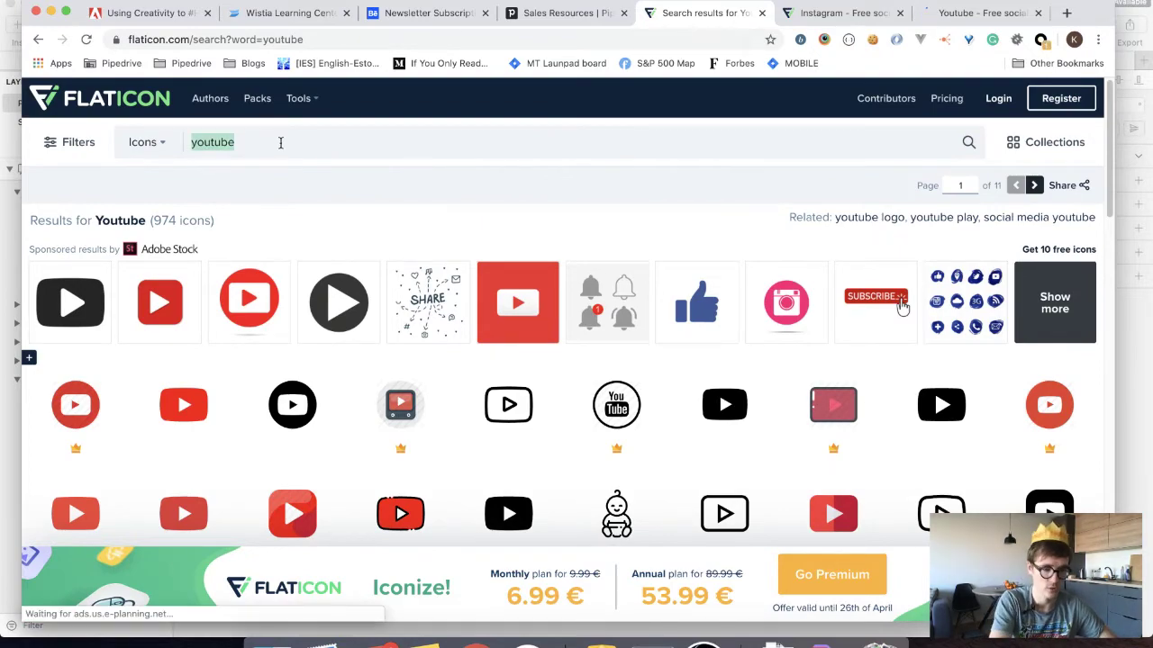
text(twitter)
key(Return)
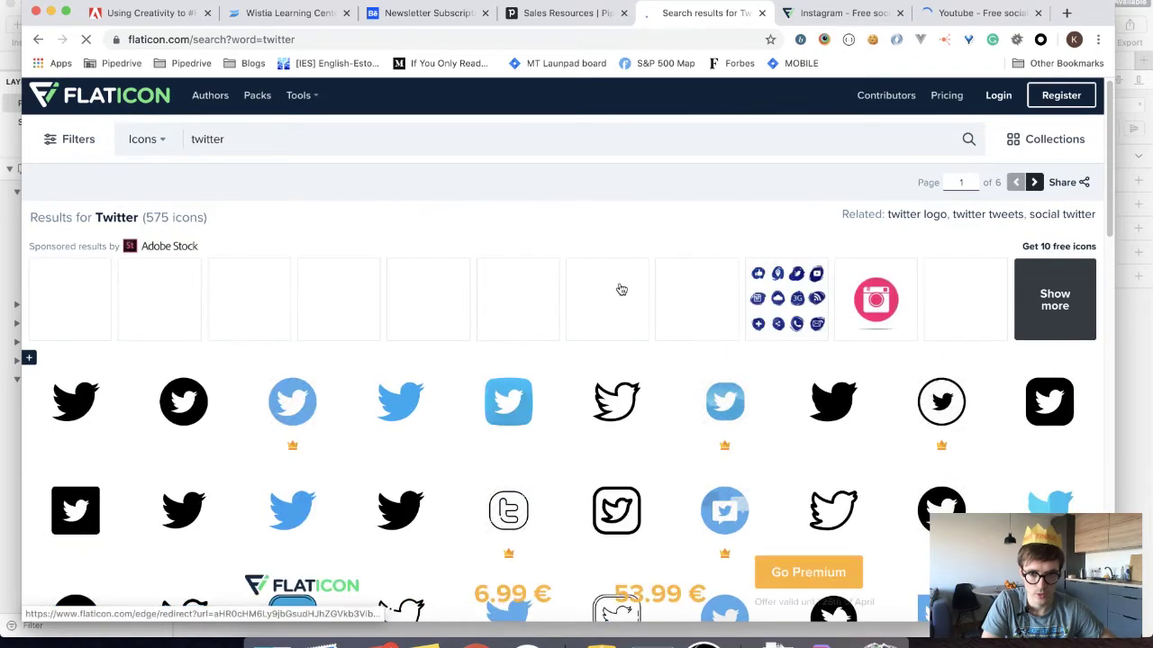
scroll(387, 297, down, 2)
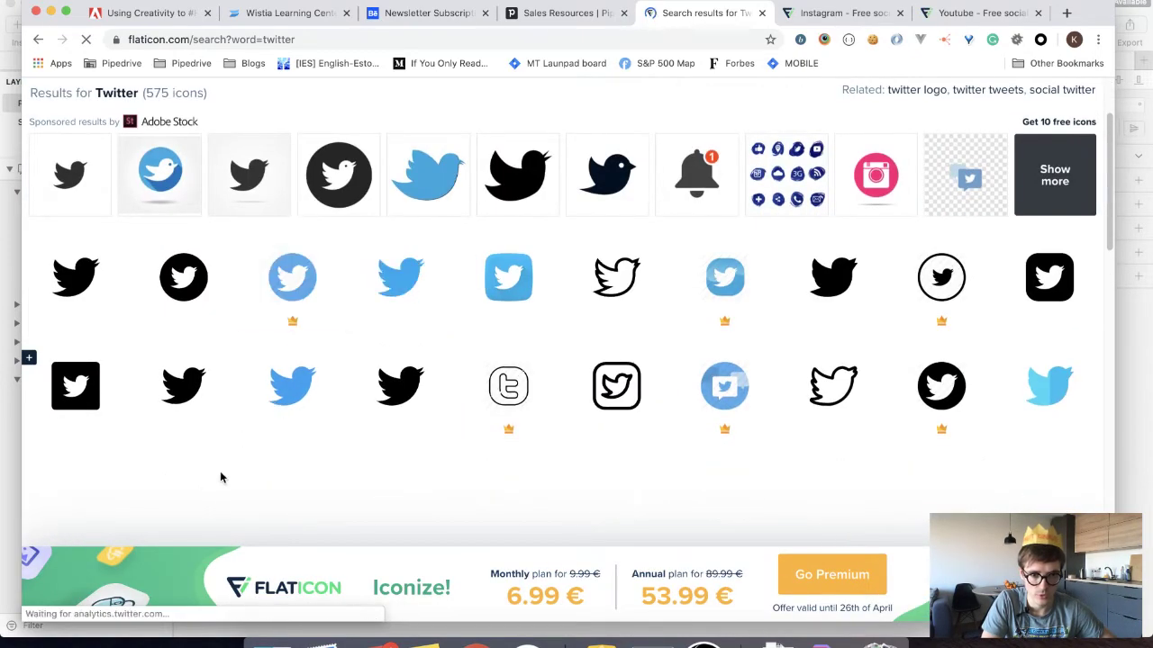
scroll(193, 279, down, 3)
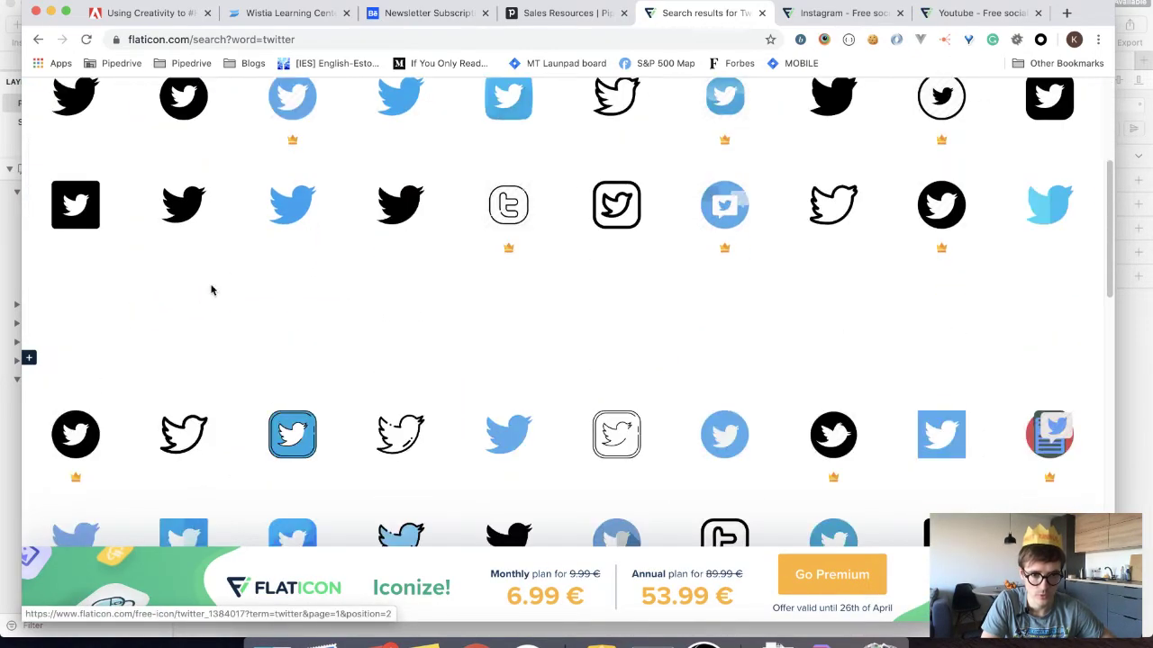
super+click(174, 432)
Download the opened Instagram, YouTube and Twitter icons as SVG files using the free download option
key(ctrl+Tab)
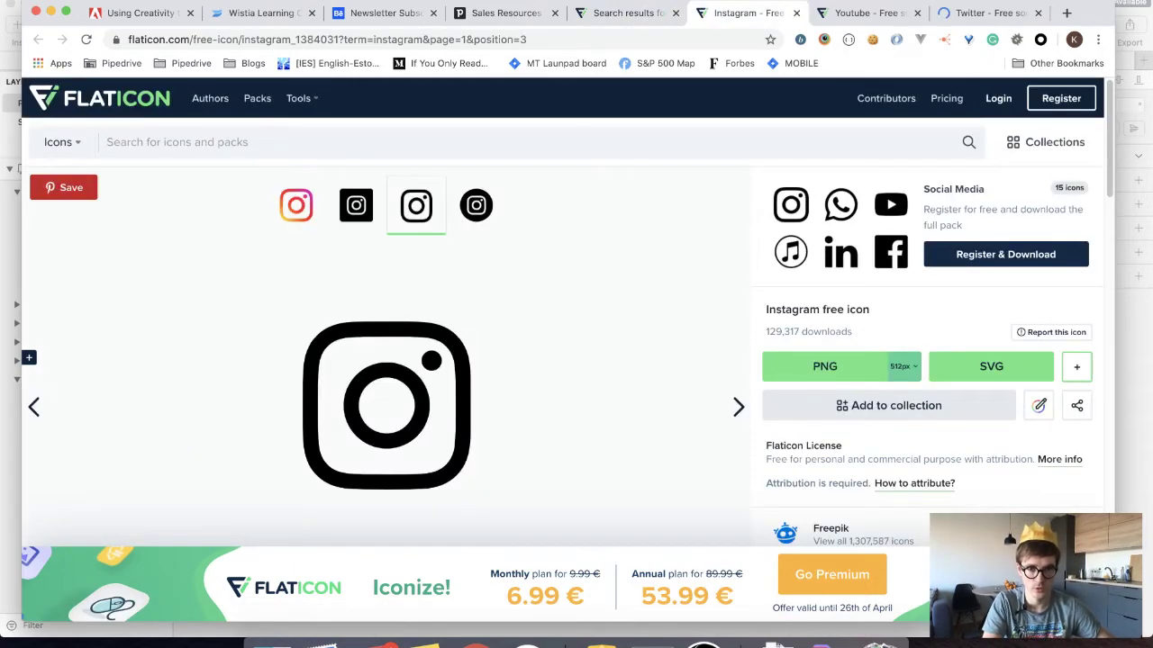
click(990, 366)
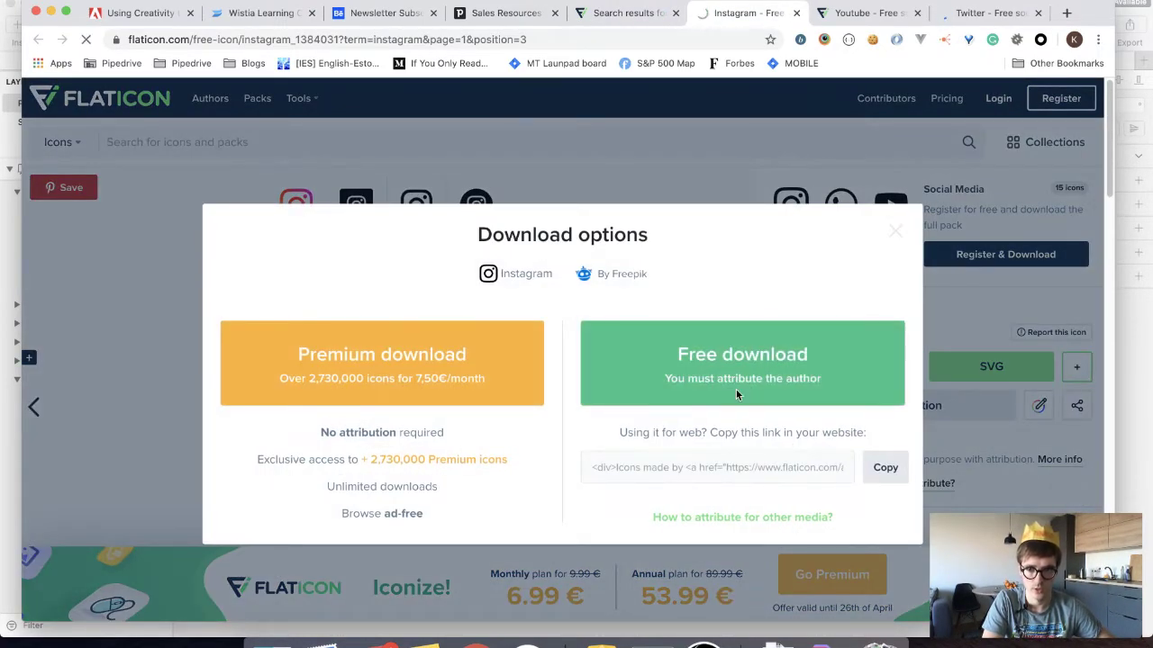
click(736, 389)
key(ctrl+Tab)
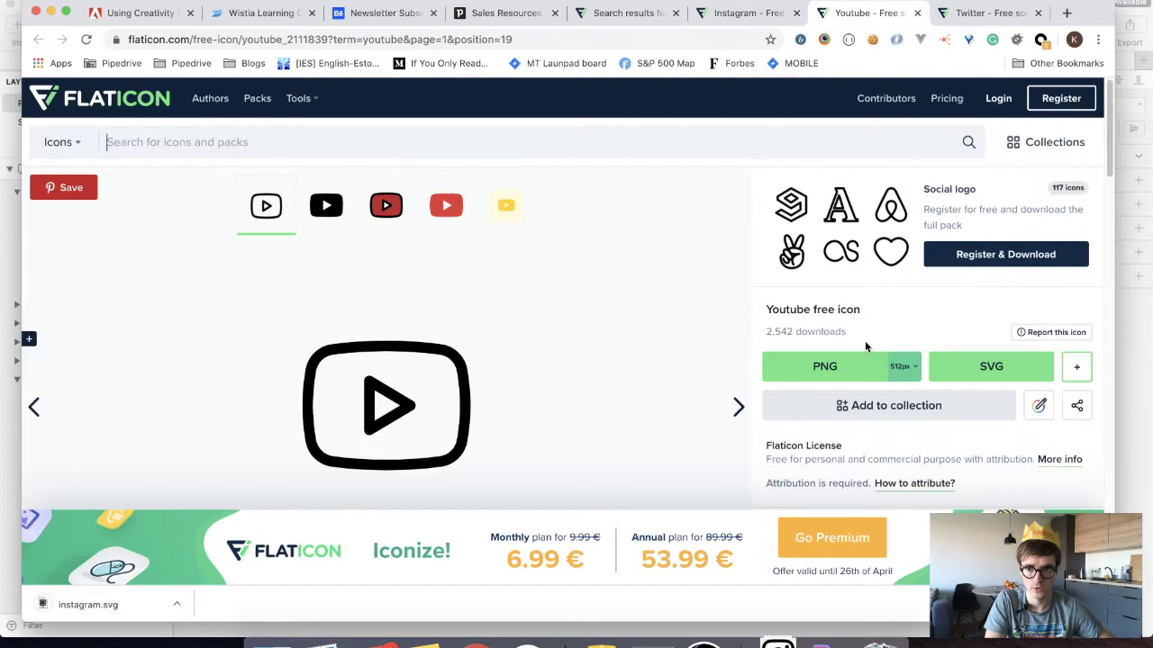
click(977, 364)
click(794, 370)
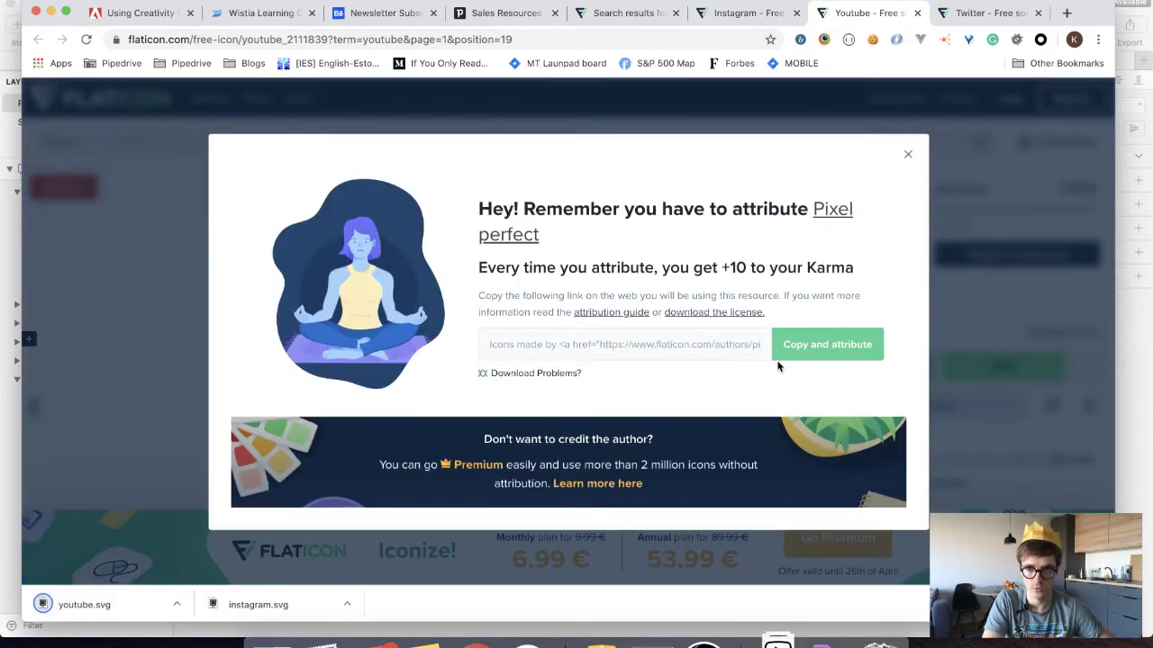
key(ctrl+Tab)
click(1016, 367)
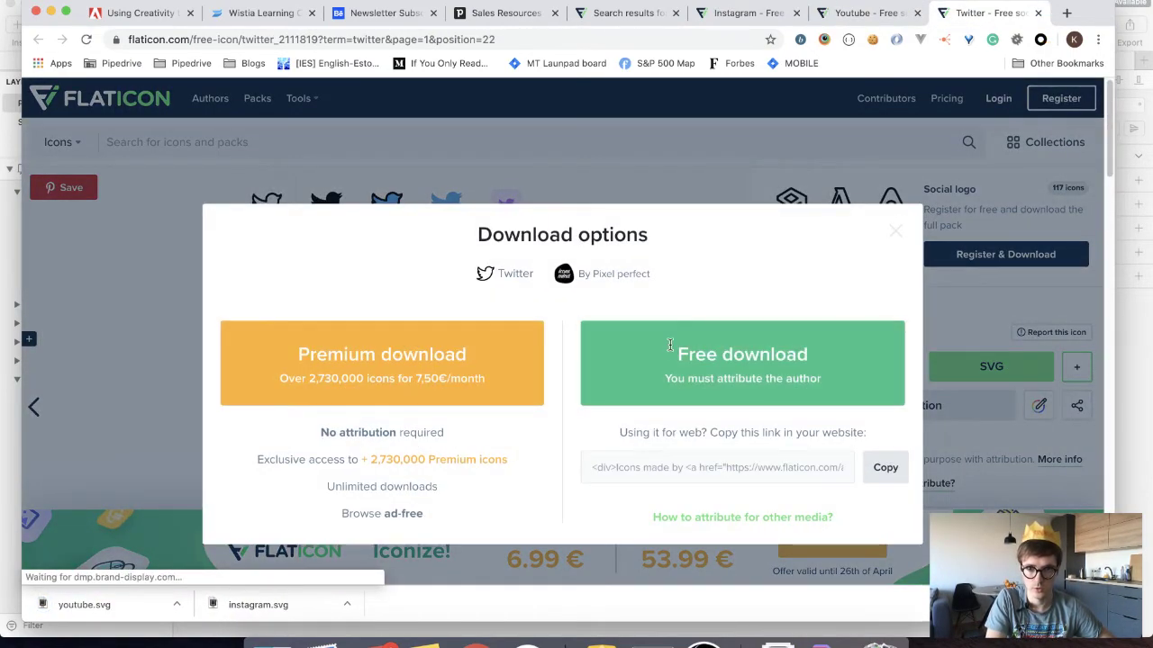
click(635, 356)
Bring twitter.svg, youtube.svg and instagram.svg from the Downloads folder in Finder into the Sketch artboard
click(176, 605)
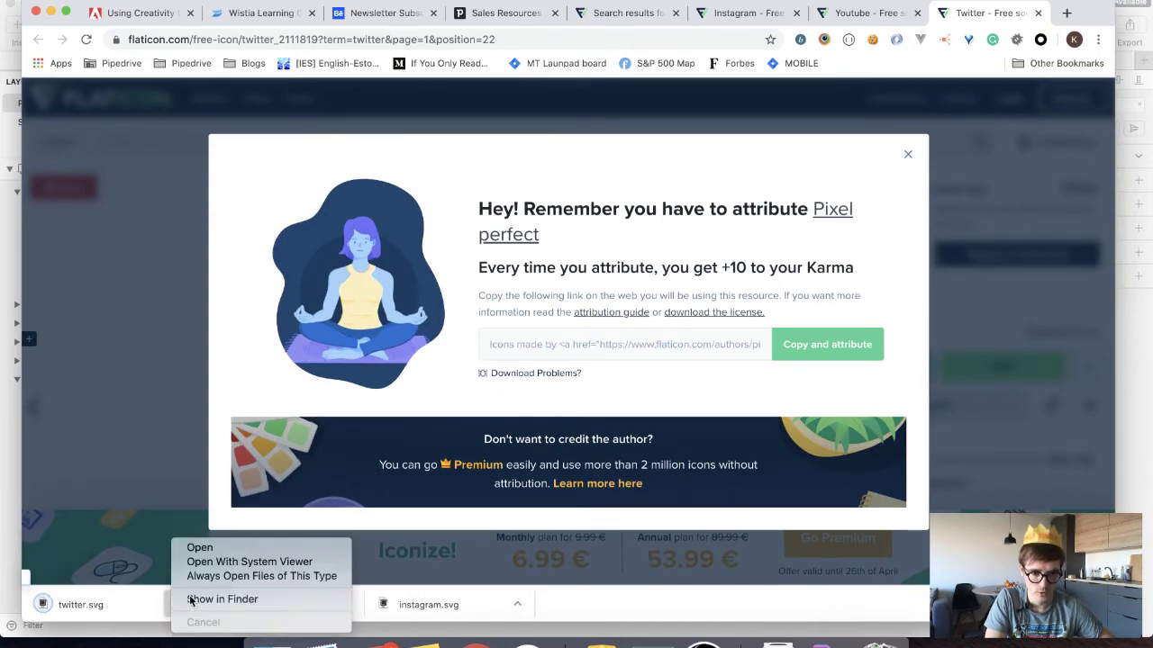
click(206, 597)
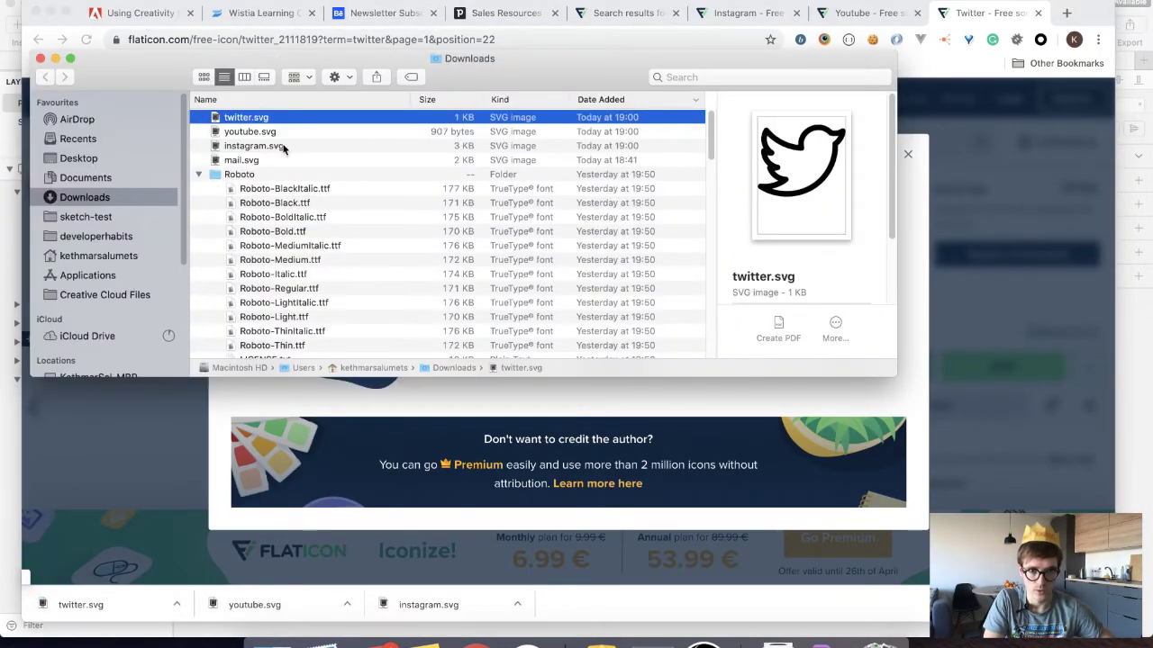
shift+click(275, 148)
key(super+Tab)
key(super+Tab)
key(Tab)
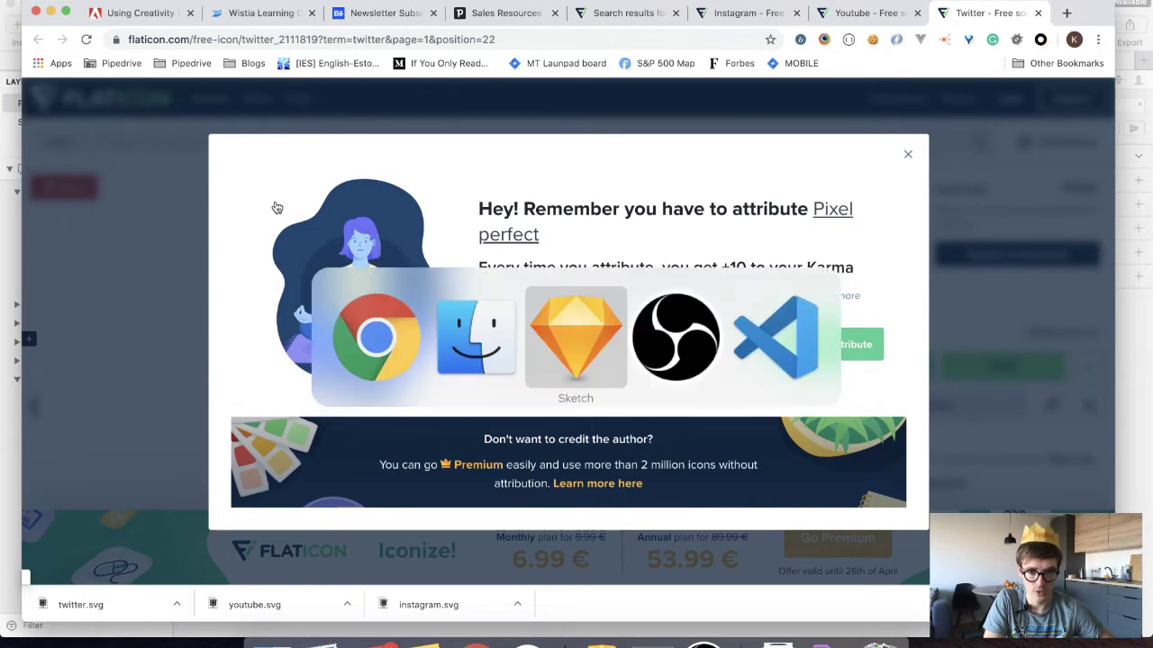
key(super+v)
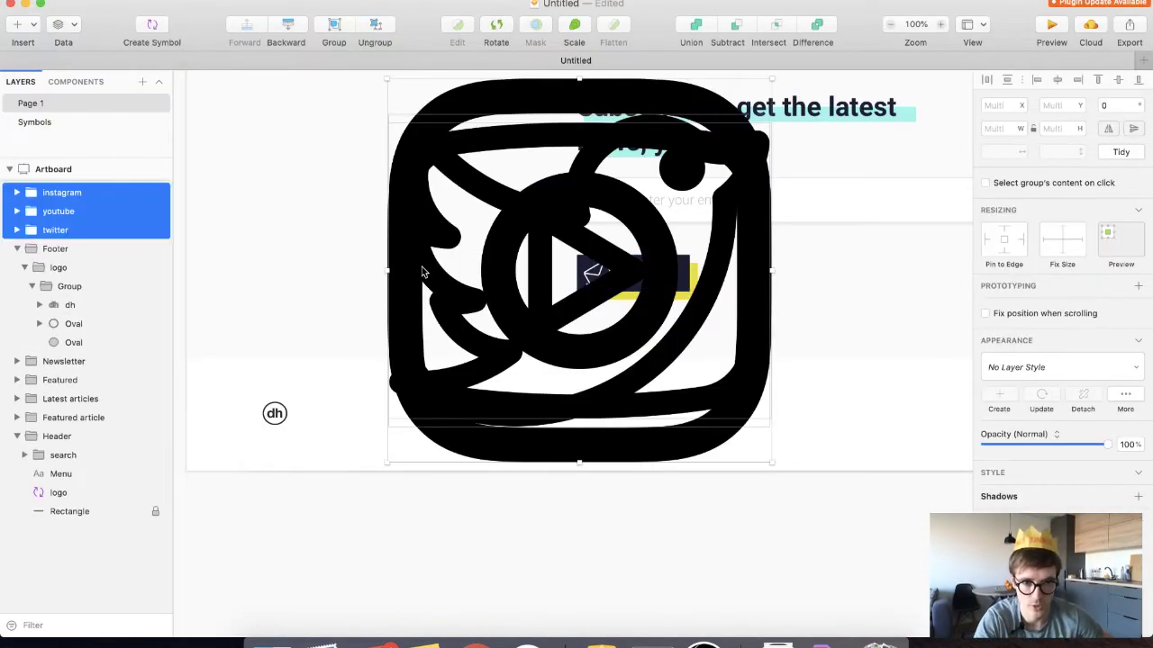
Move the instagram, youtube and twitter layers into the Footer group and shrink them together to small icon size beside the dh logo
drag(57, 236, 54, 251)
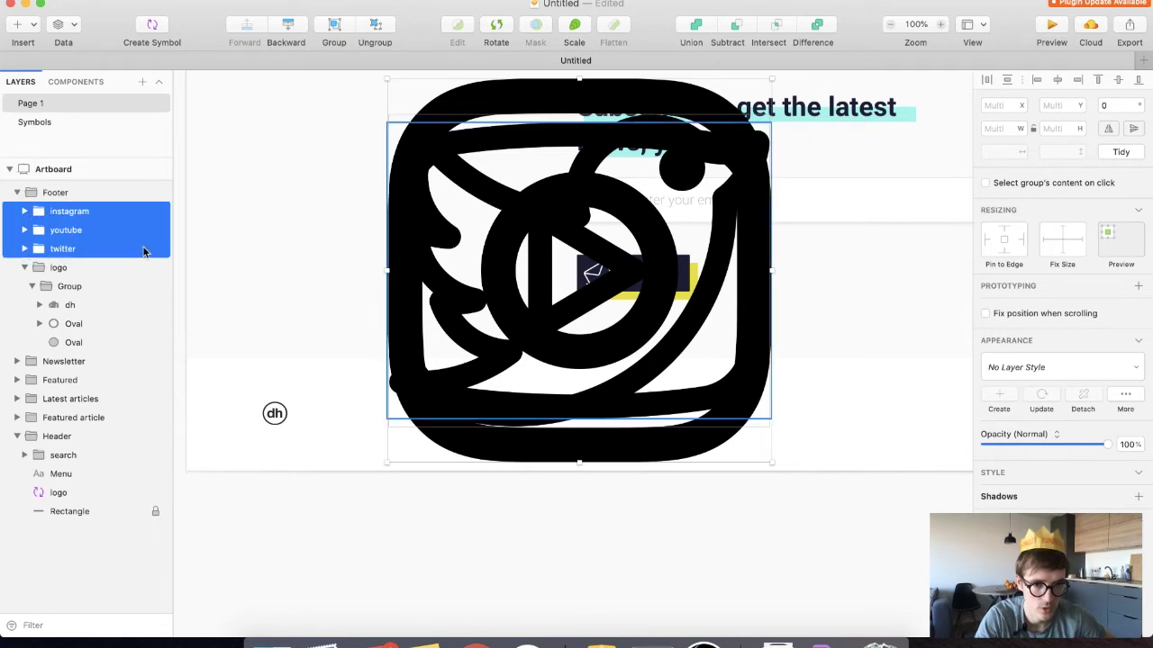
click(380, 496)
click(88, 250)
shift+click(72, 212)
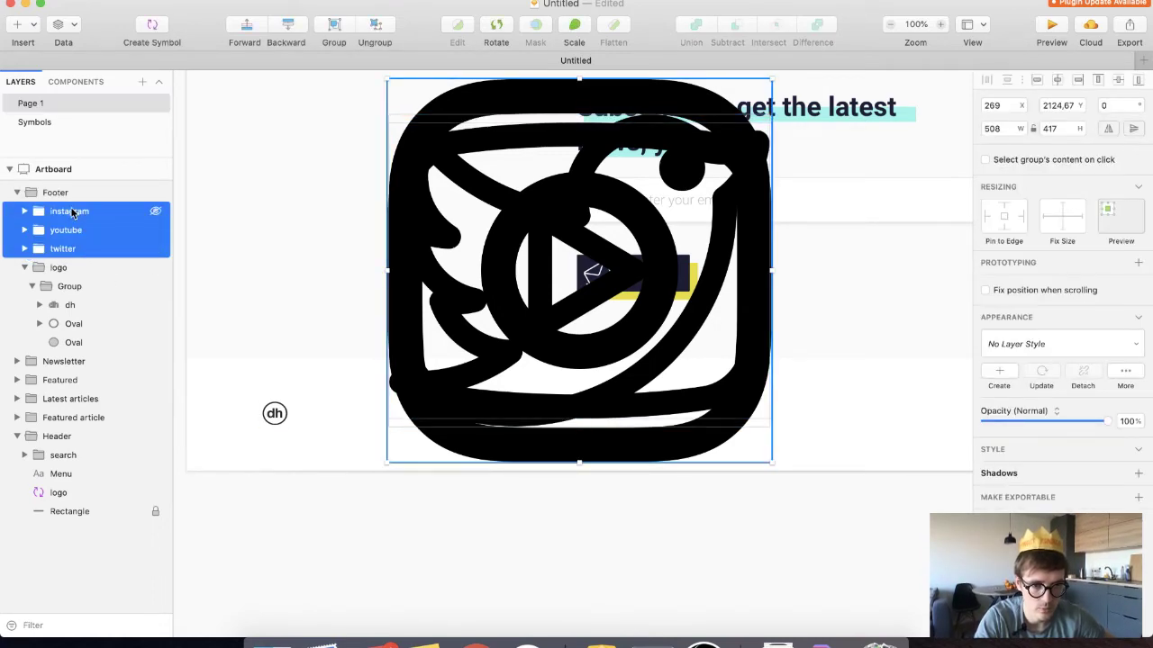
mouse_move(383, 79)
mouse_down()
mouse_move(565, 282)
mouse_move(321, 418)
mouse_move(317, 404)
mouse_up()
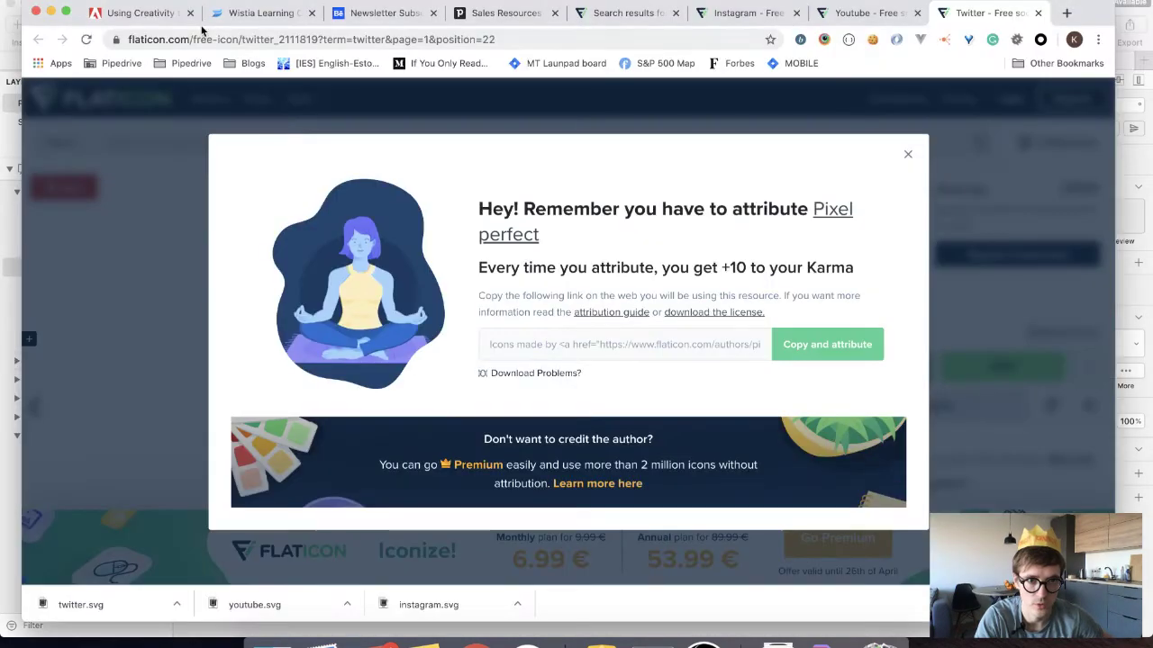
Examine the footer of the Adobe Blog page in the browser as a layout reference
click(154, 24)
scroll(446, 338, down, 1)
scroll(446, 338, up, 1)
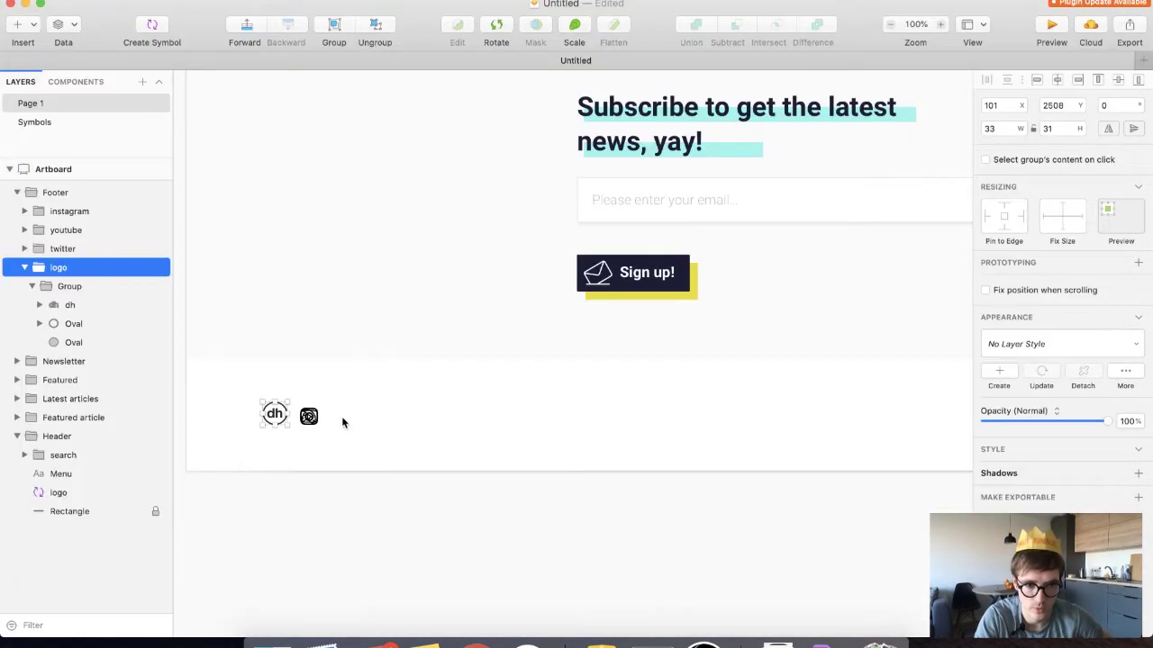
Select the lower Oval layer inside the footer's logo group in Sketch to show its fill and border settings
click(74, 324)
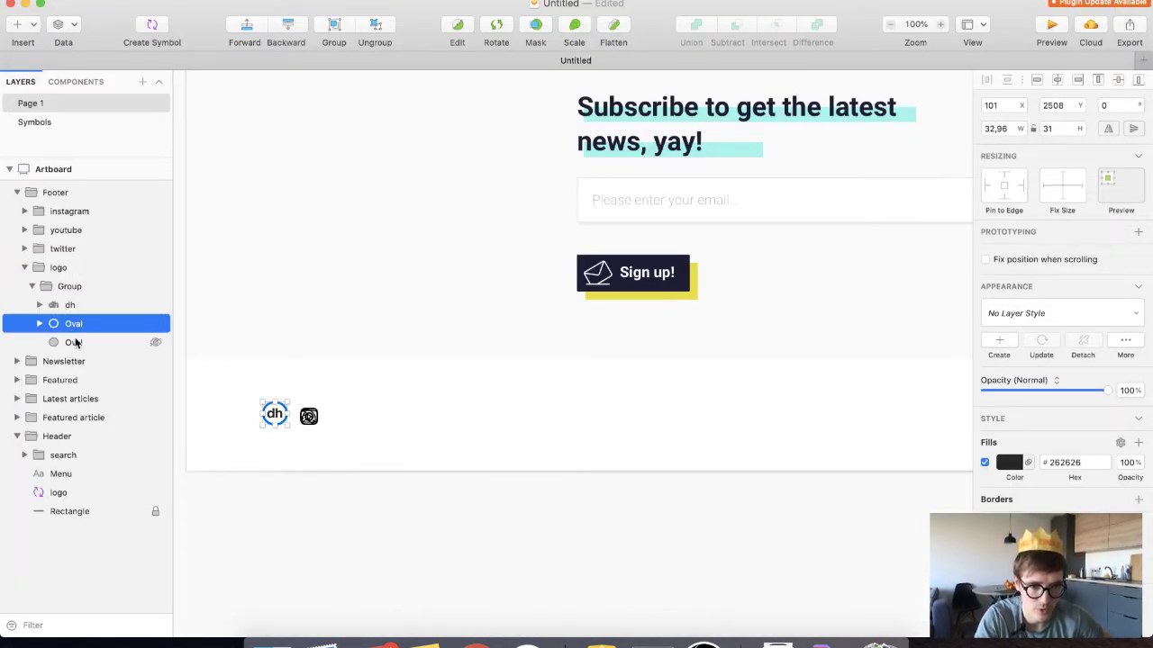
click(1006, 472)
click(77, 340)
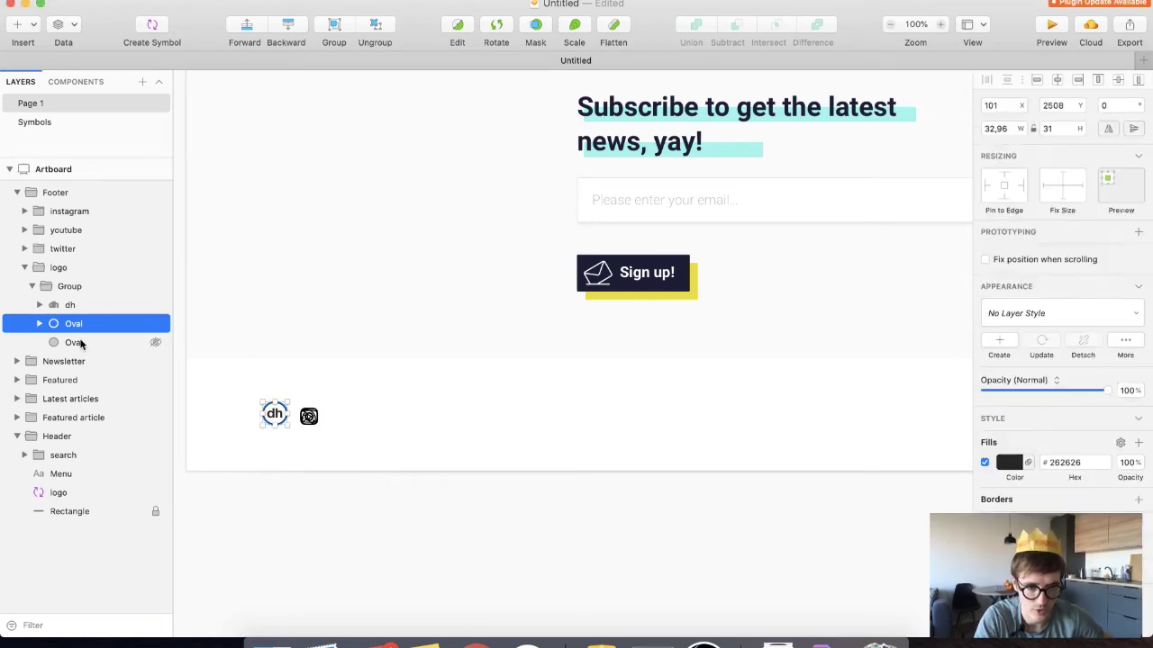
click(74, 342)
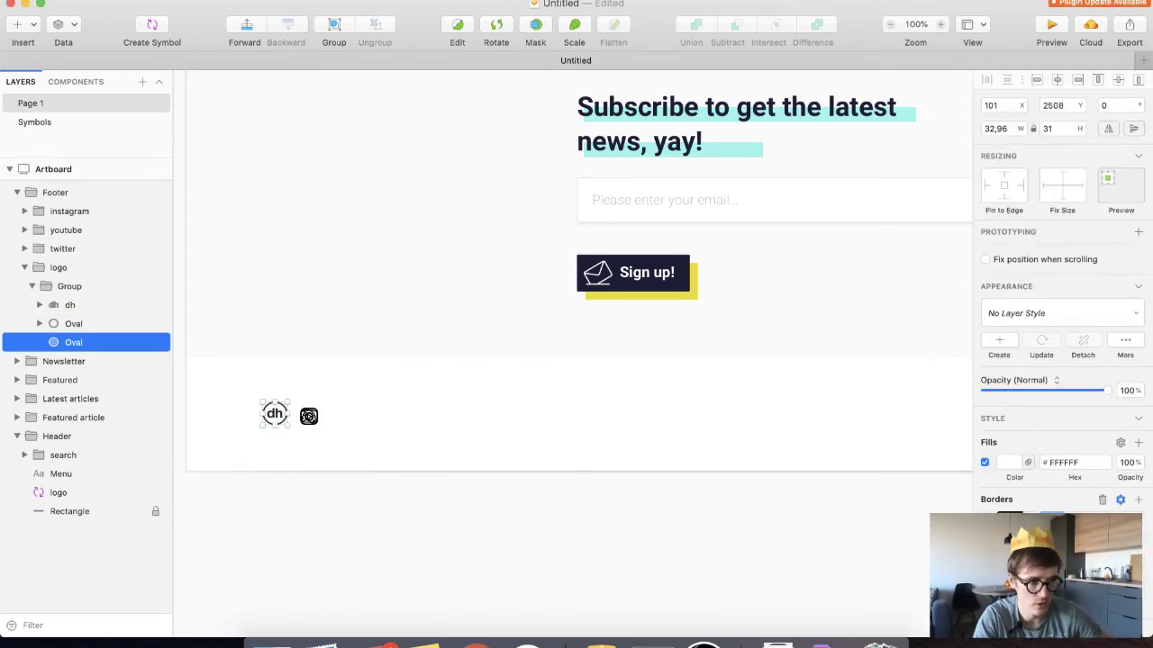
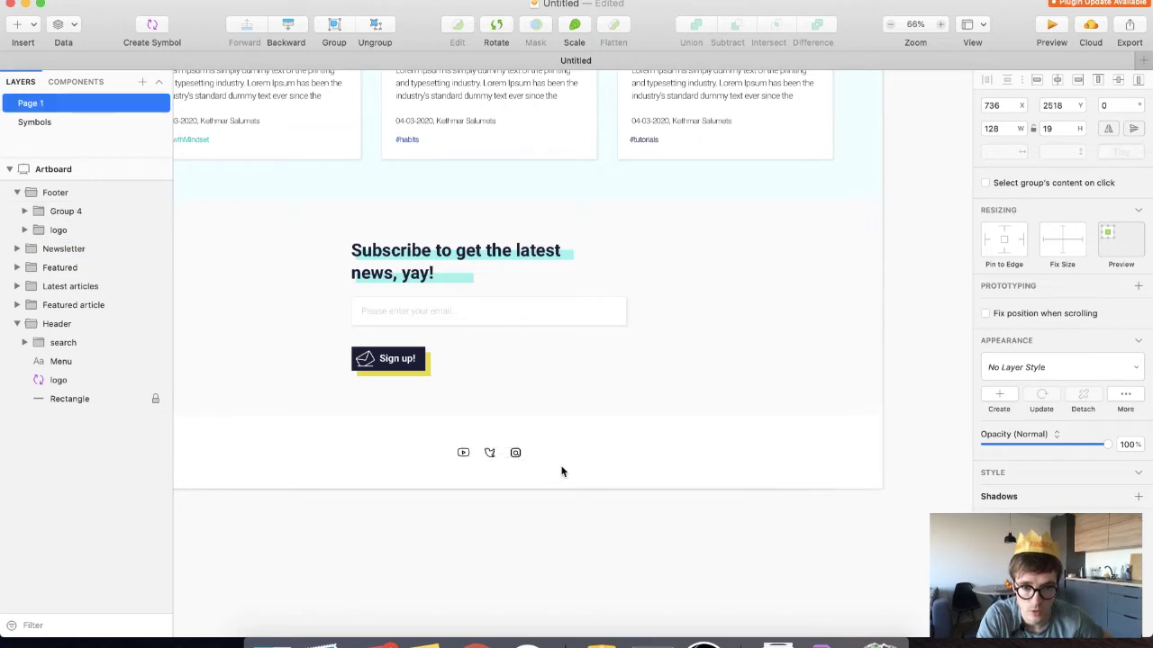
Rename Group 4, the icon group inside the Footer group, as social
scroll(563, 471, left, 3)
scroll(563, 471, down, 1)
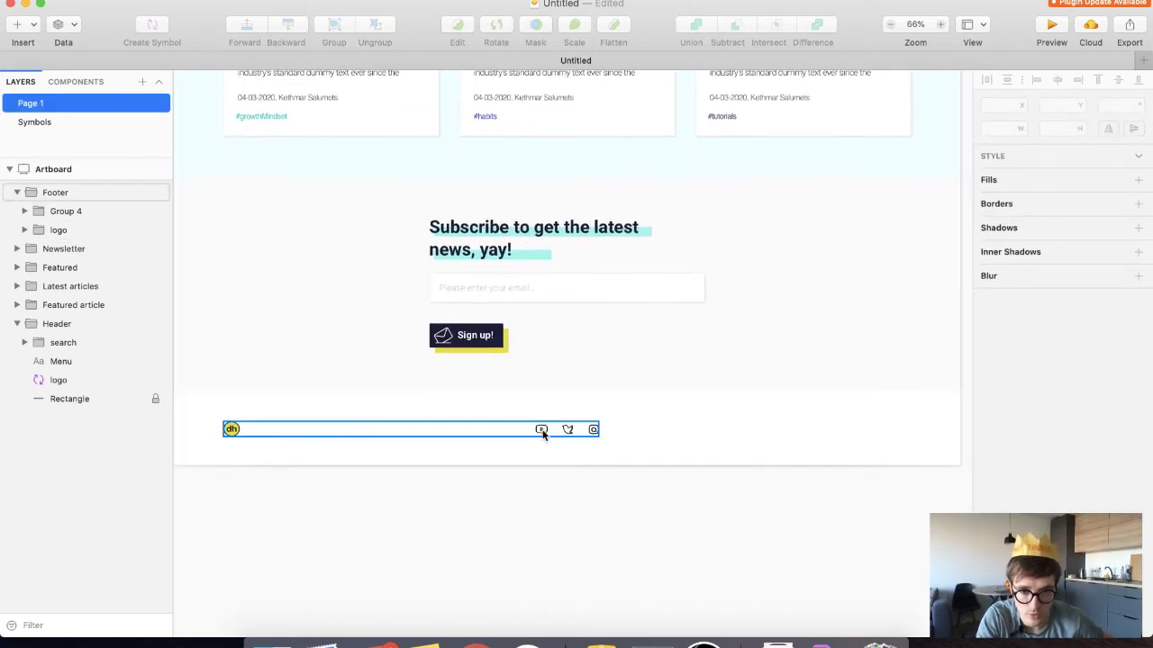
double_click(56, 212)
text(soci)
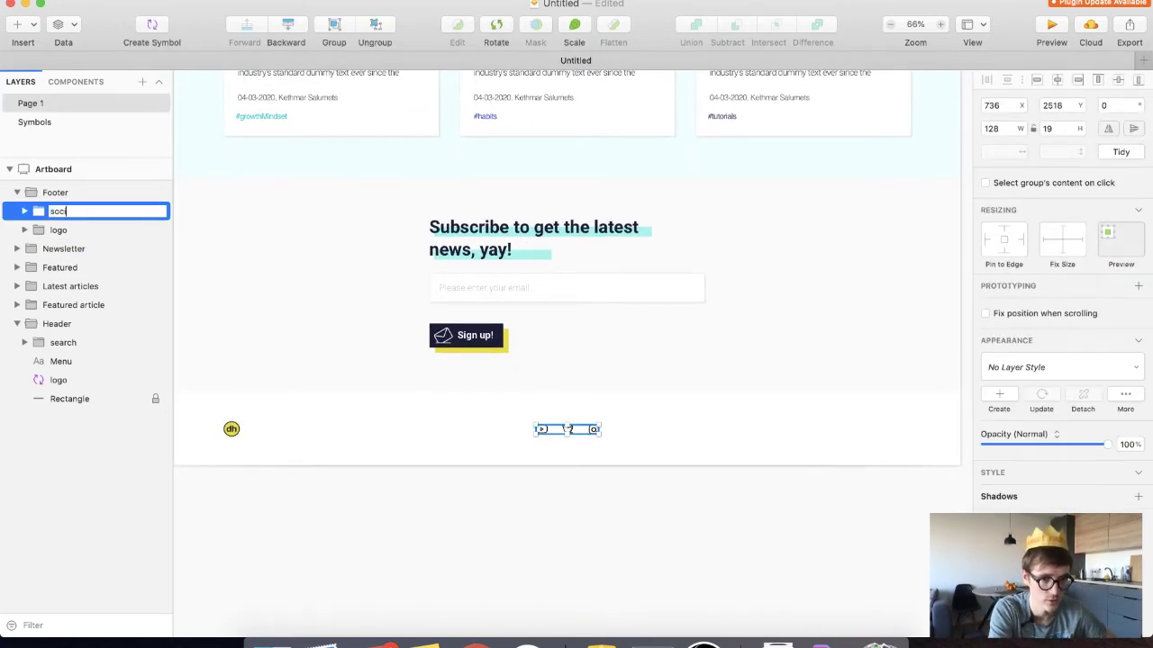
text(al)
key(Return)
Move the social icon group slightly down to Y 2520 in the footer
drag(567, 430, 567, 431)
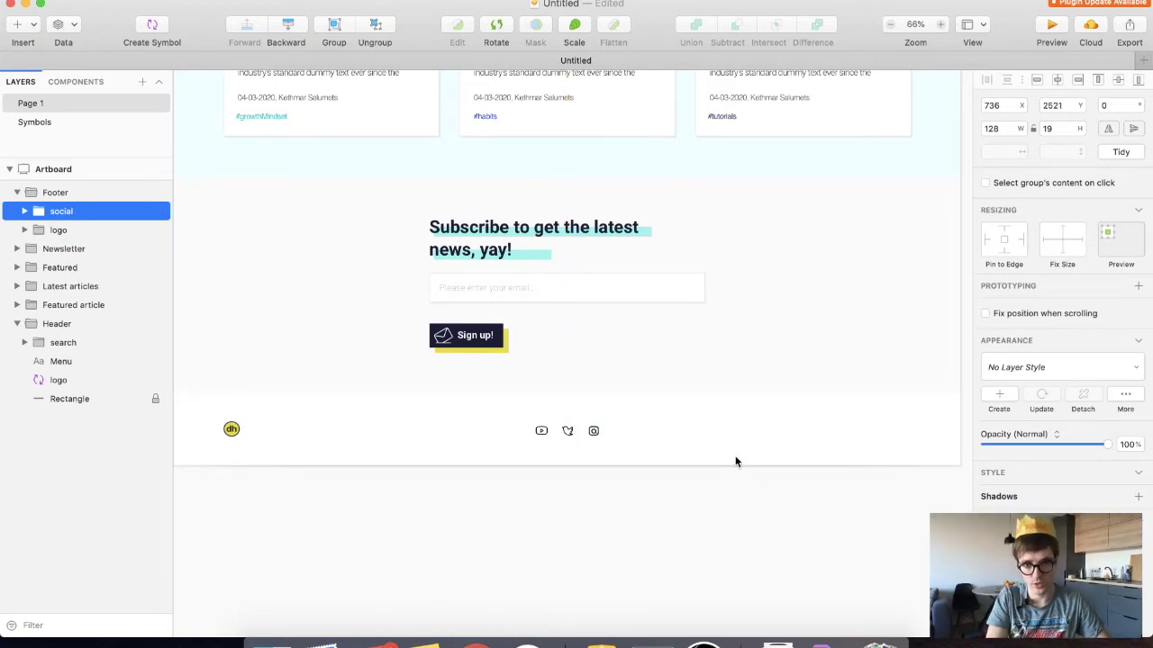
key(Up)
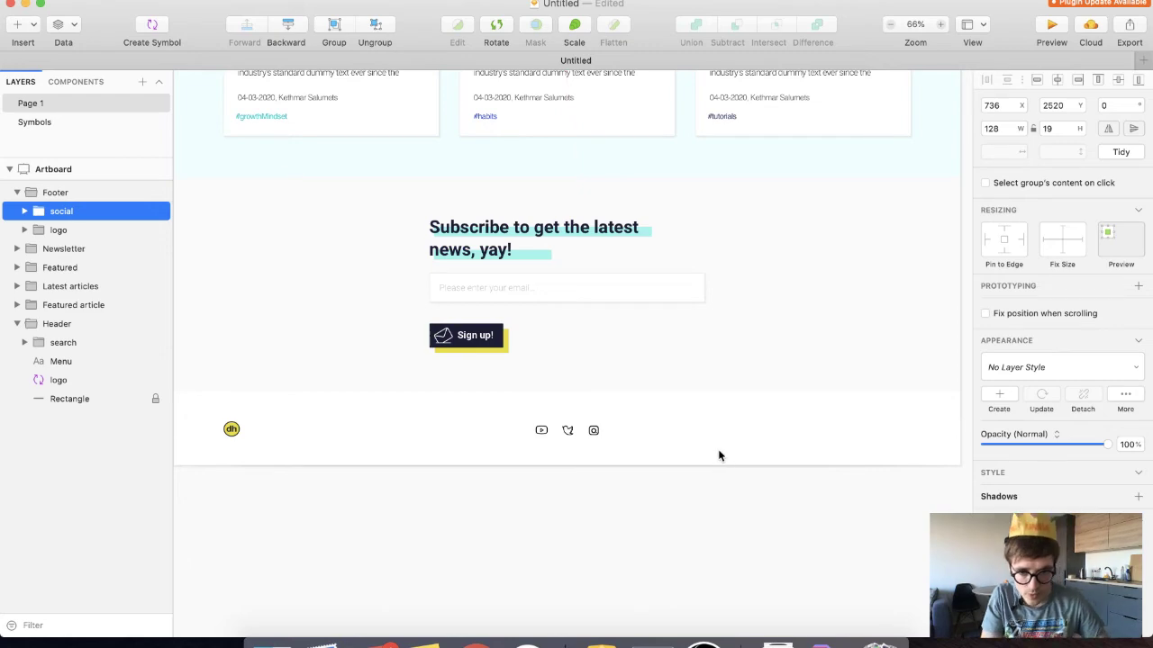
click(720, 455)
Compare the far end of the footer with the link row in the Adobe Blog's footer in the browser
scroll(669, 399, right, 3)
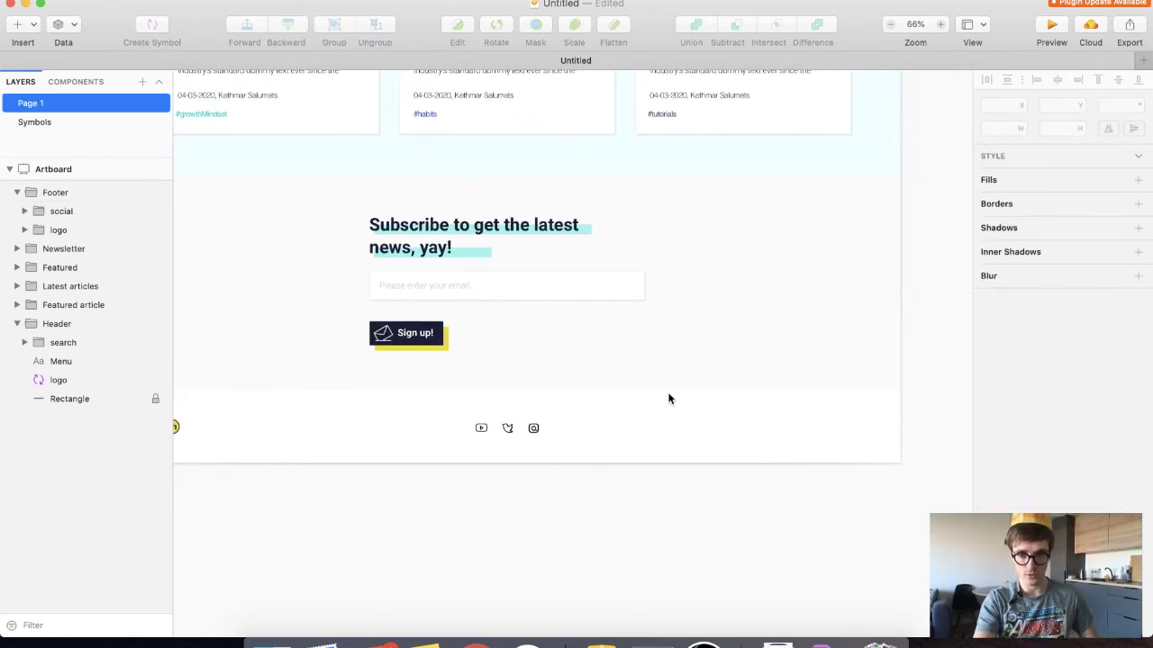
key(super+Tab)
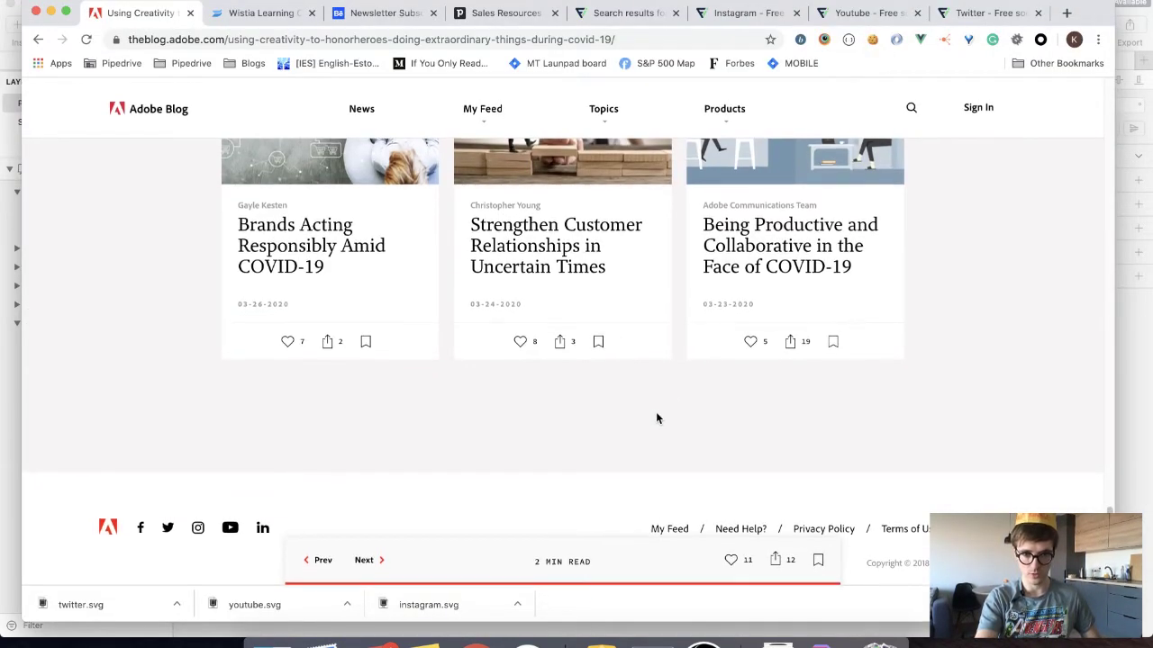
key(super+Tab)
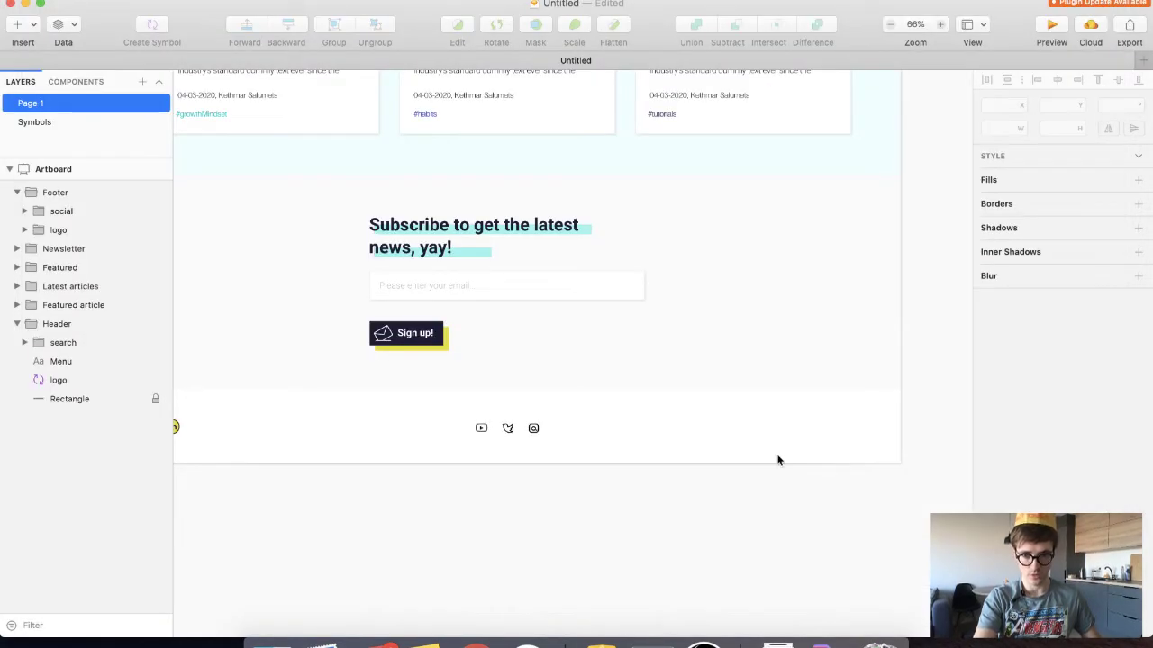
Review the whole blog mockup from the header through the article sections and newsletter to the footer
scroll(531, 417, up, 15)
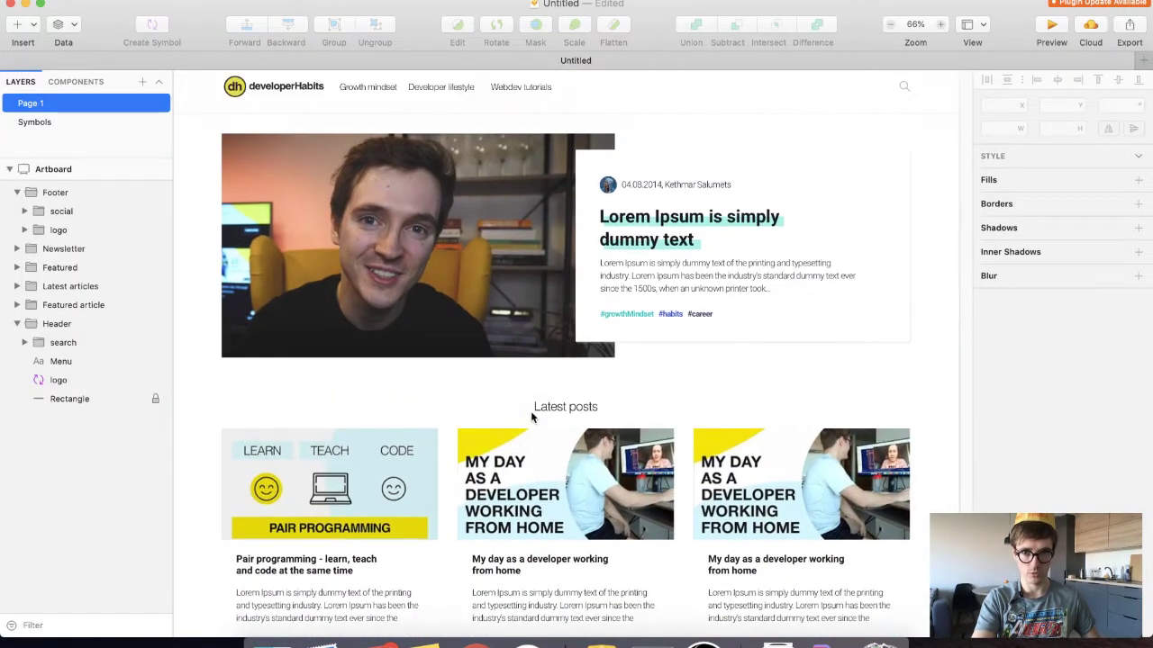
scroll(531, 412, down, 15)
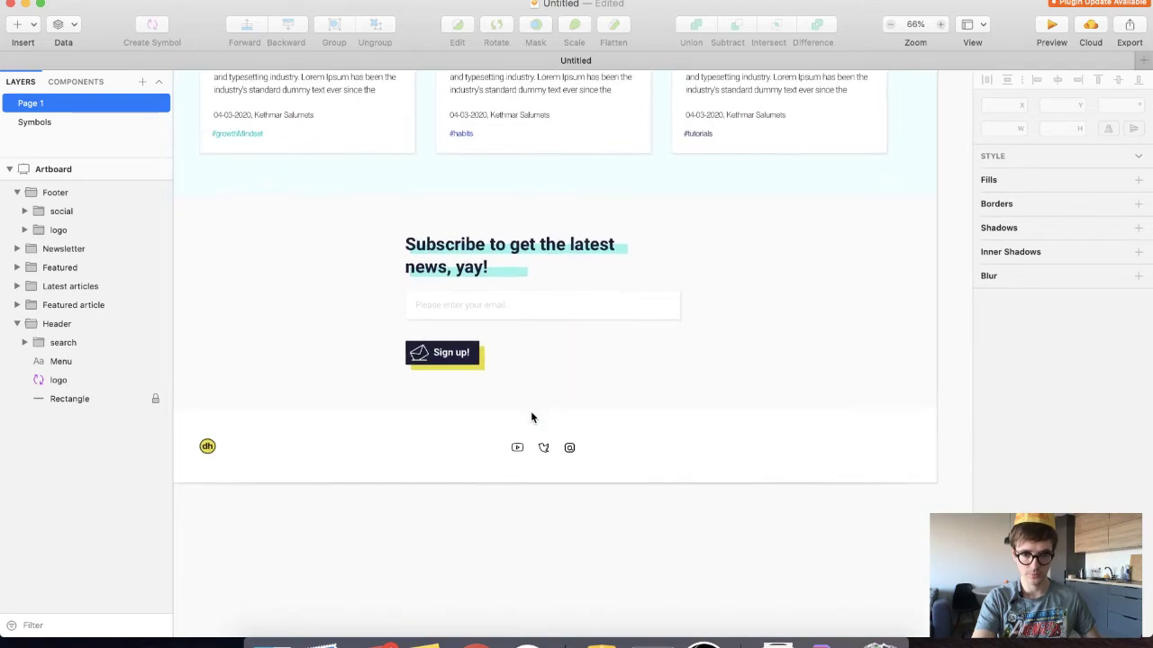
scroll(489, 417, up, 15)
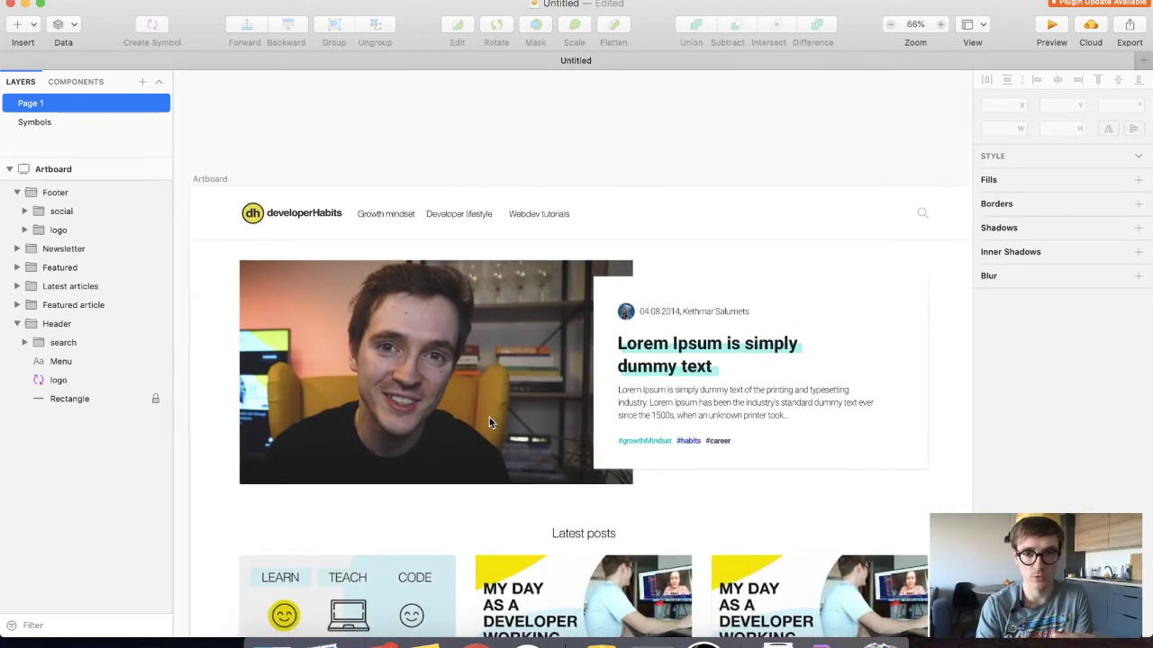
scroll(489, 421, down, 5)
scroll(489, 421, right, 3)
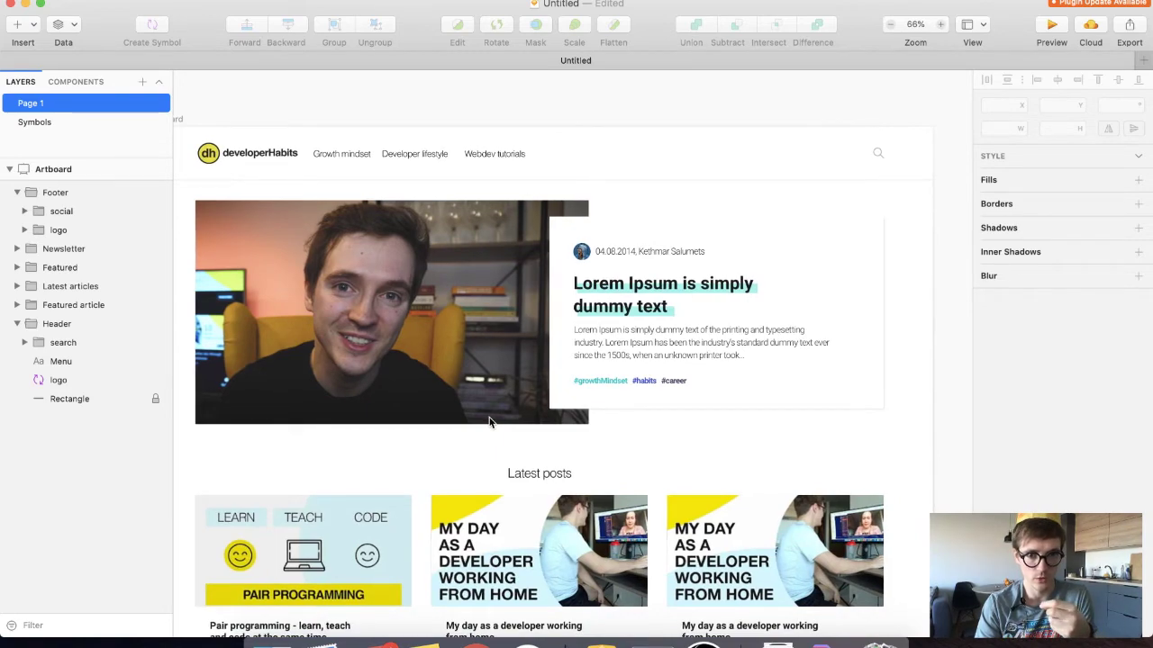
scroll(489, 421, down, 2)
scroll(489, 421, right, 1)
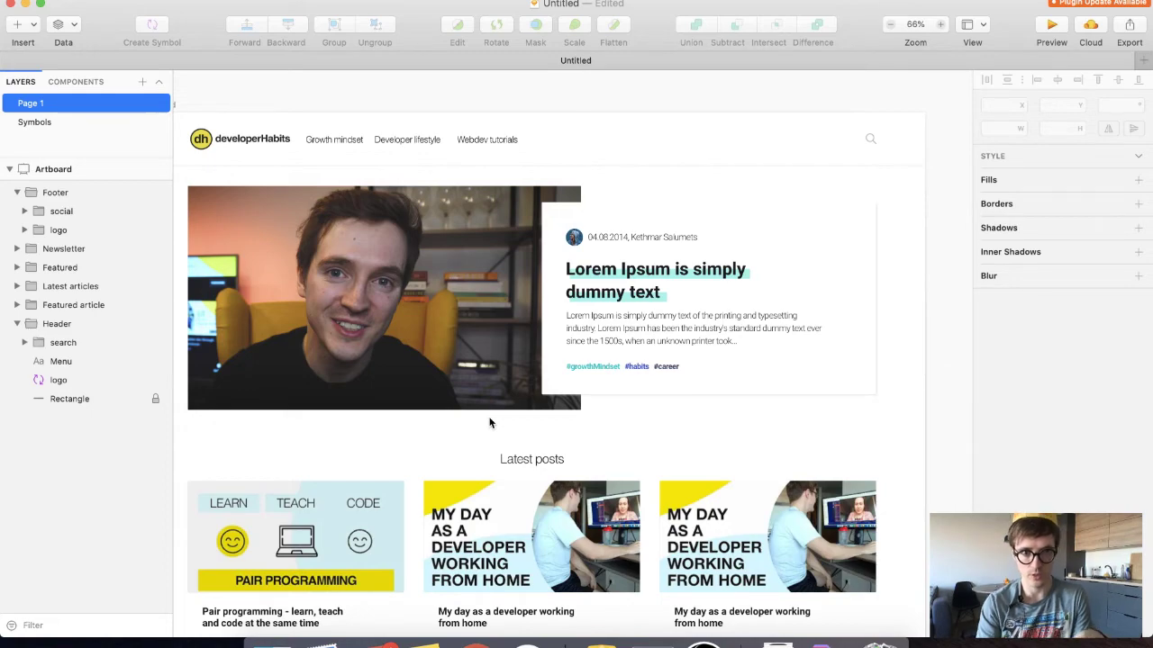
scroll(489, 422, down, 15)
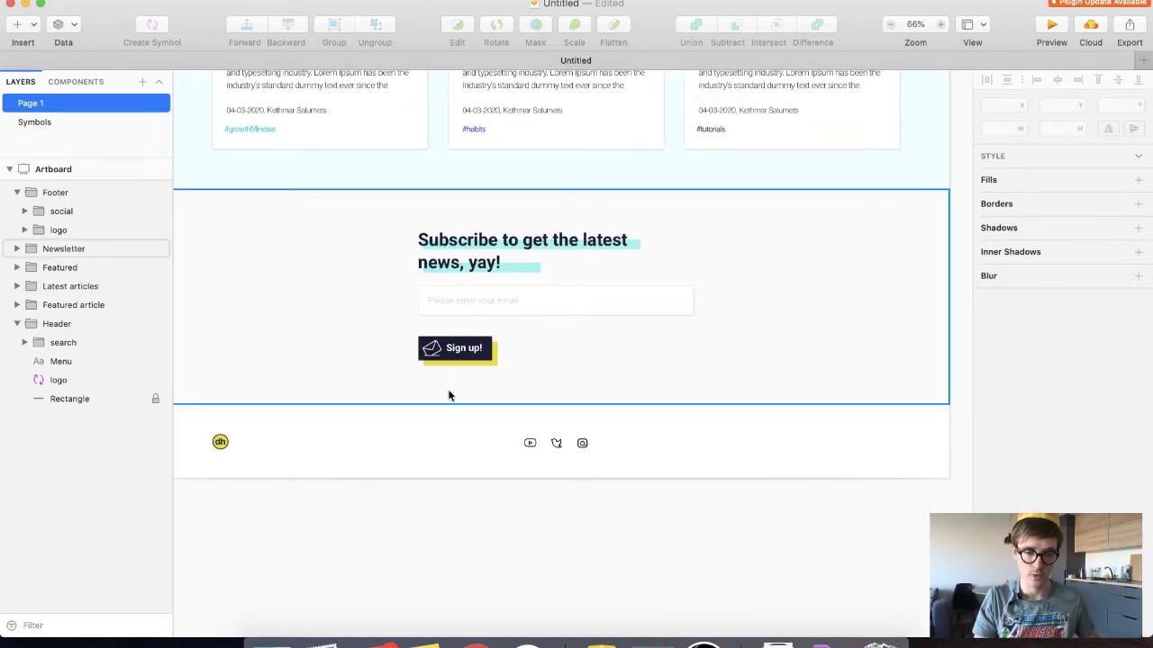
key(super+Tab)
key(super+t)
text(www.pipedrive.com)
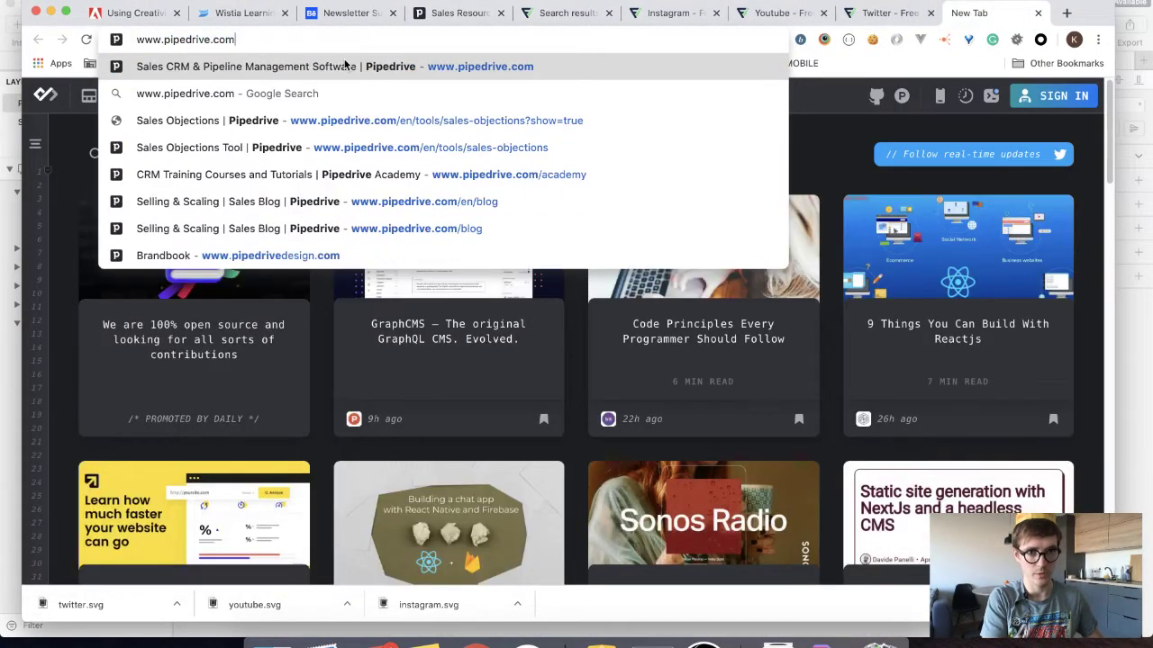
key(Return)
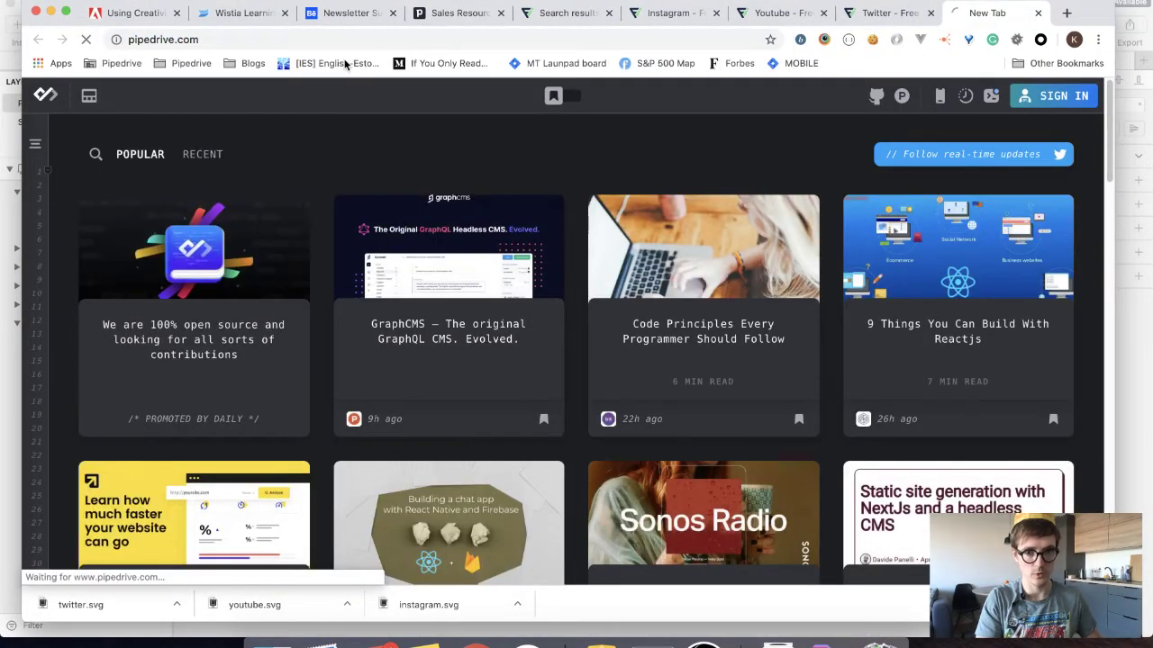
scroll(634, 257, down, 3)
scroll(634, 257, down, 10)
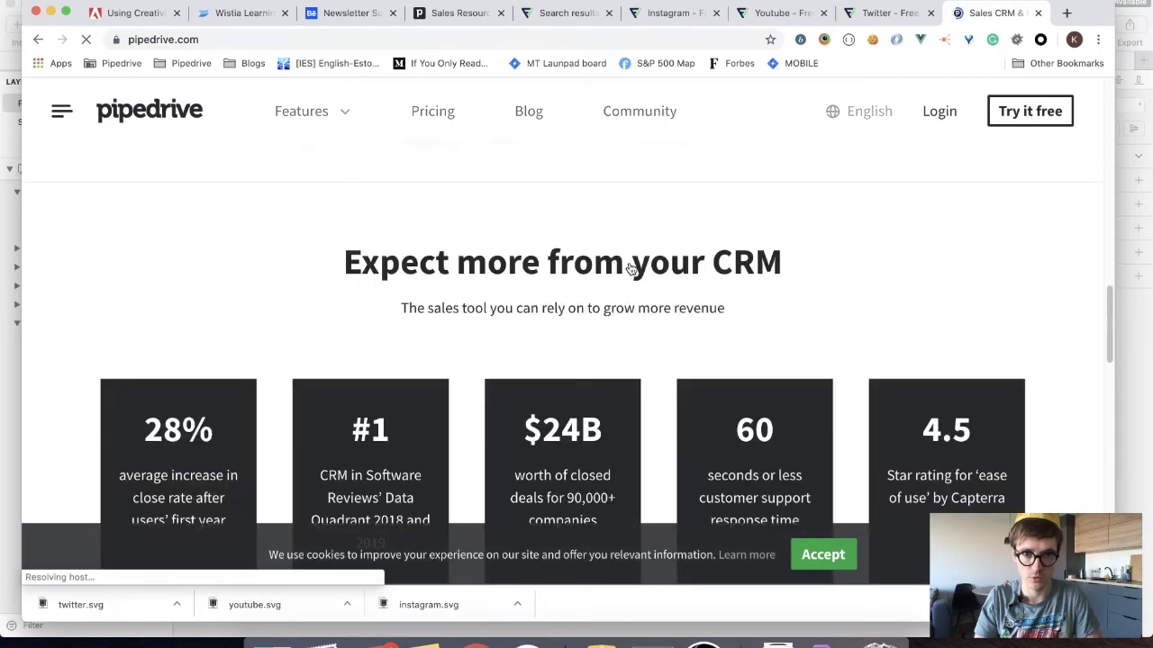
scroll(608, 257, up, 10)
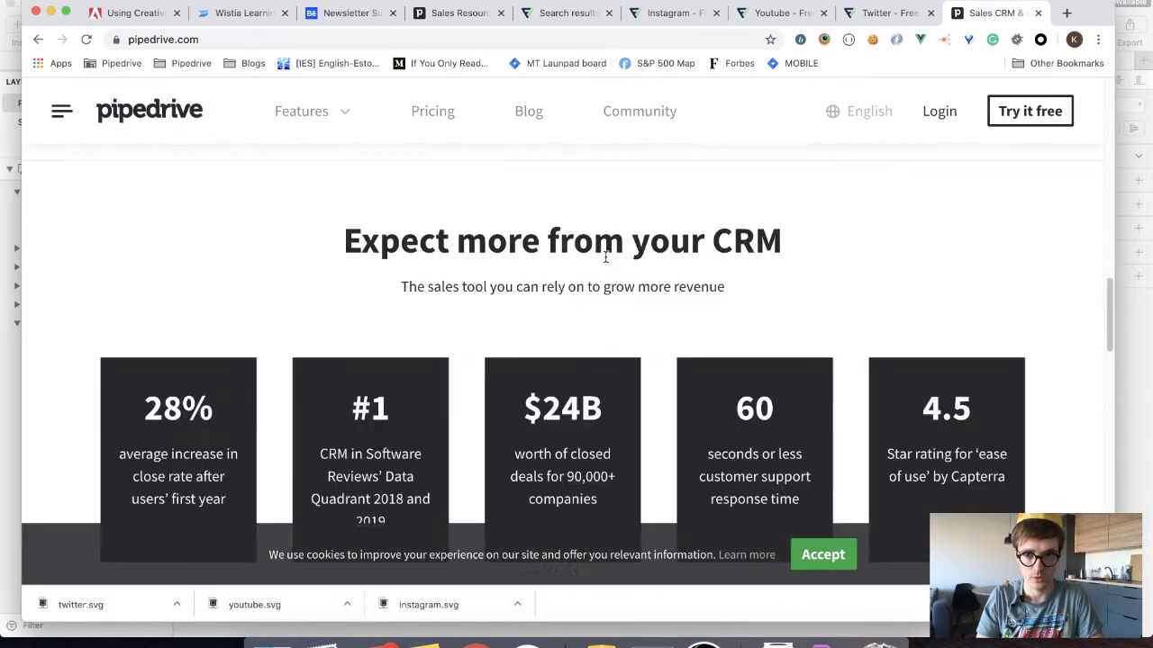
scroll(603, 260, down, 4)
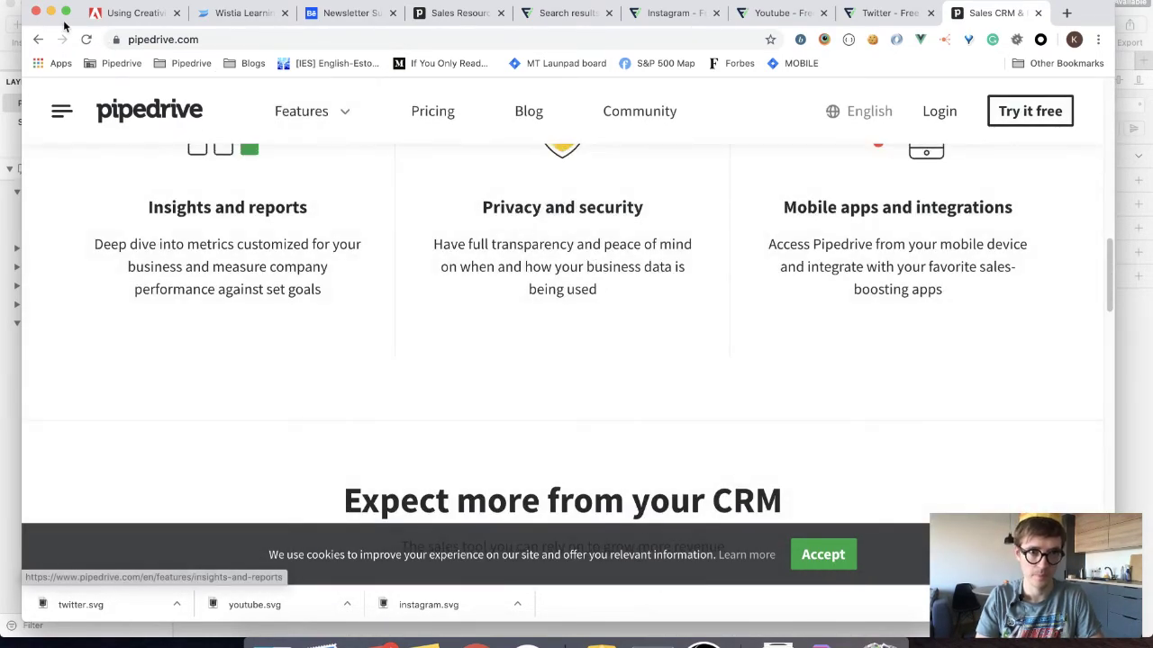
click(138, 16)
key(super+Tab)
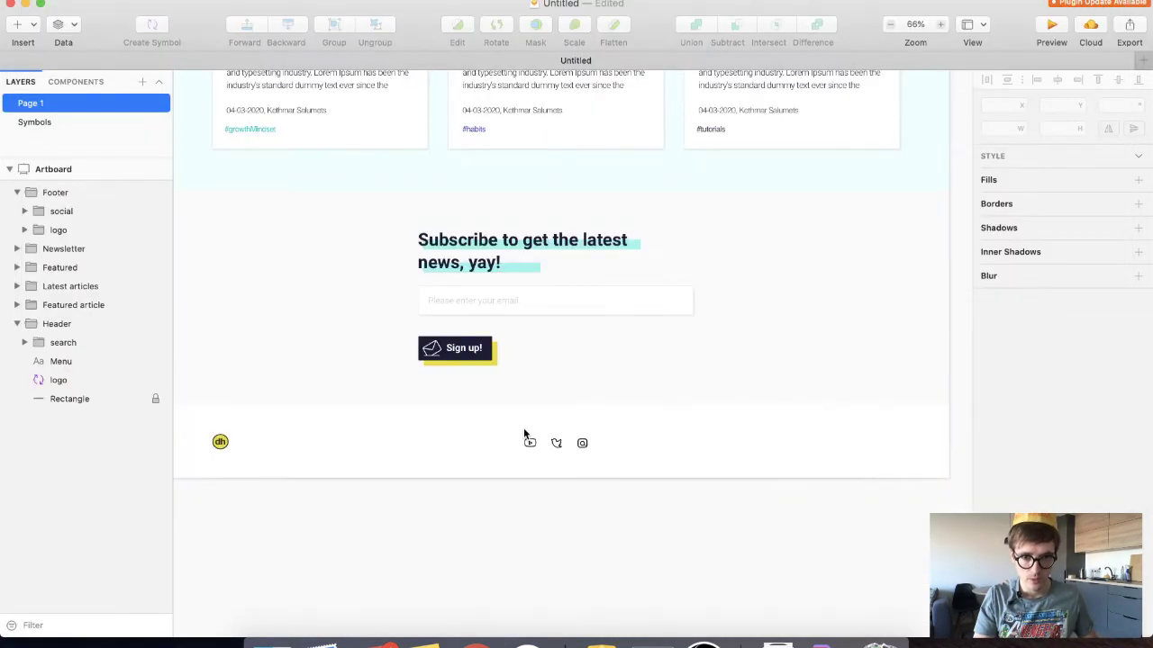
Select the Menu text layer in the page header and copy it
click(553, 443)
scroll(552, 446, up, 2)
scroll(552, 446, up, 15)
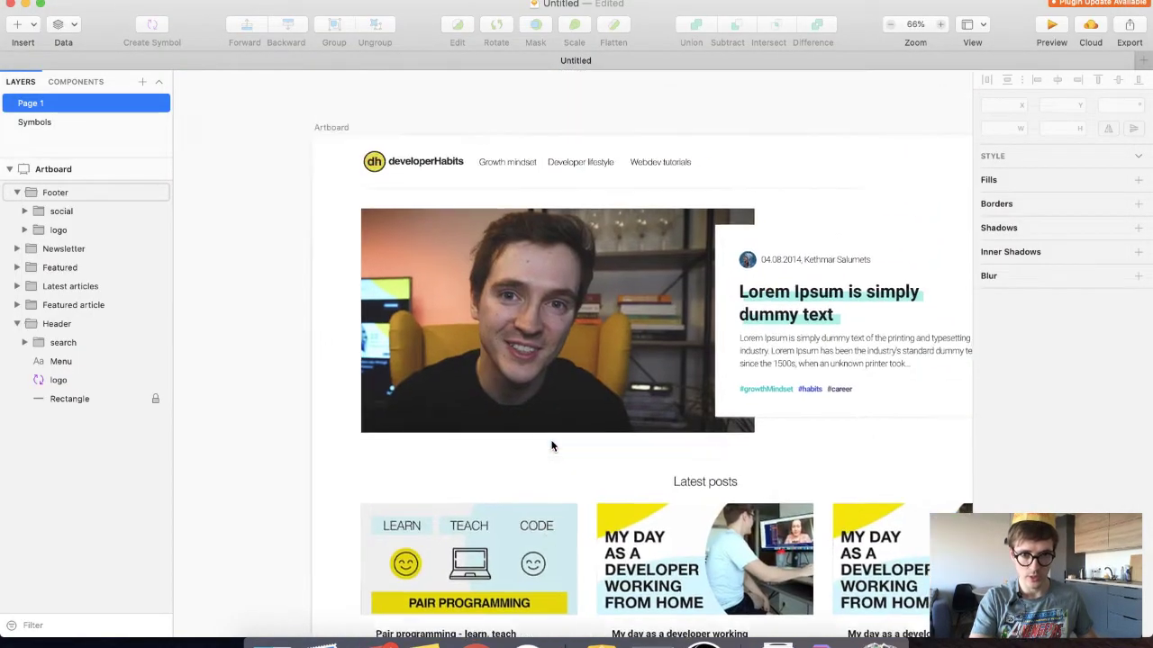
click(562, 374)
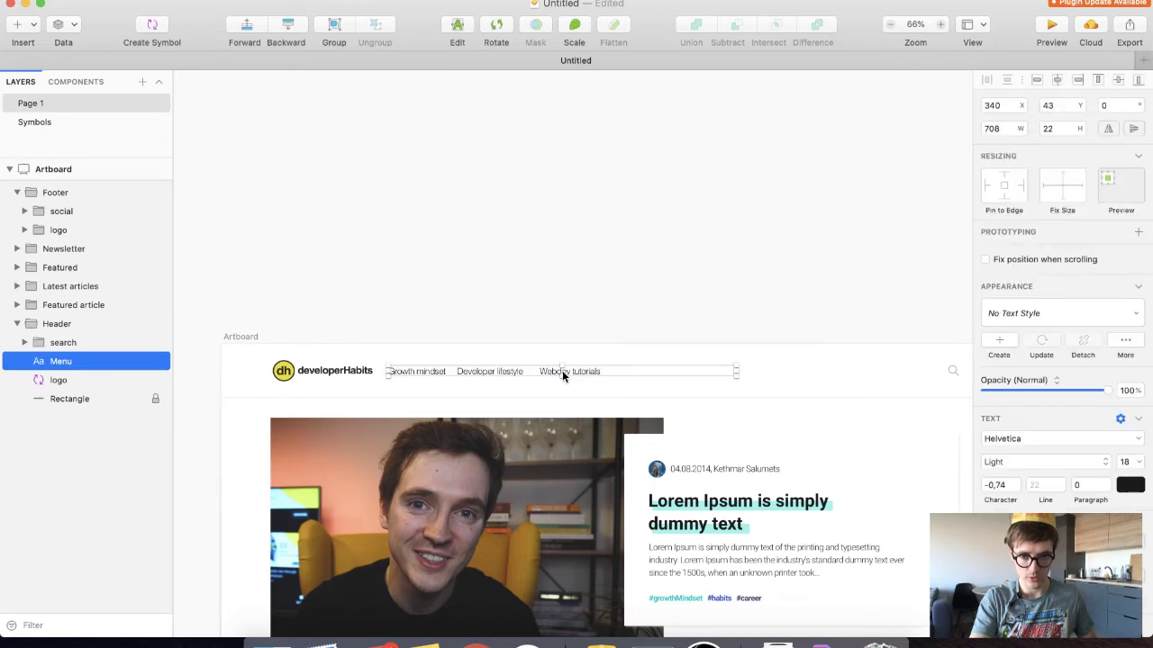
click(55, 197)
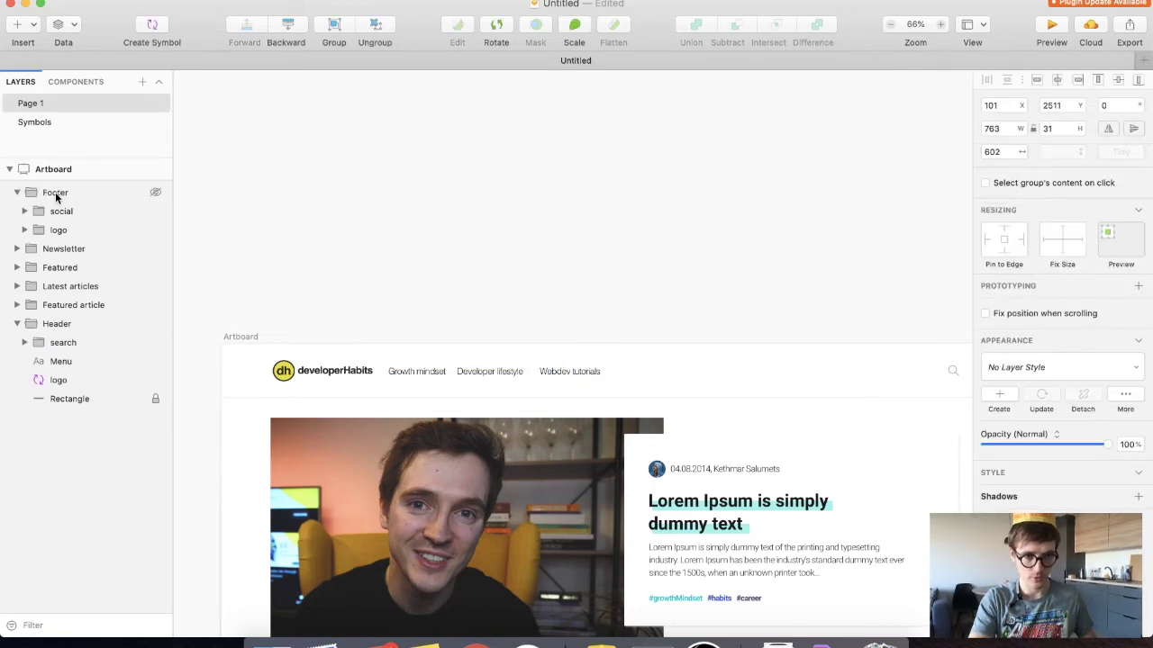
key(super+v)
drag(66, 195, 66, 224)
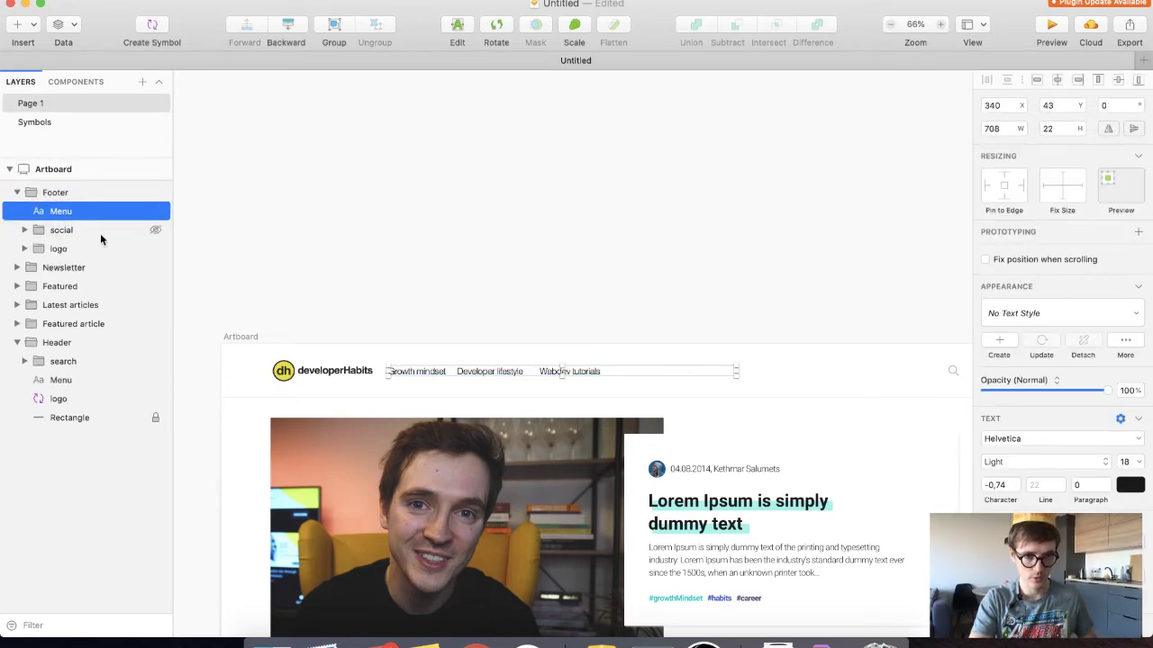
key(Delete)
Paste the copied Menu text near the page's end and place it in the footer beyond the social icons at X 1122, Y 2516
scroll(529, 353, down, 20)
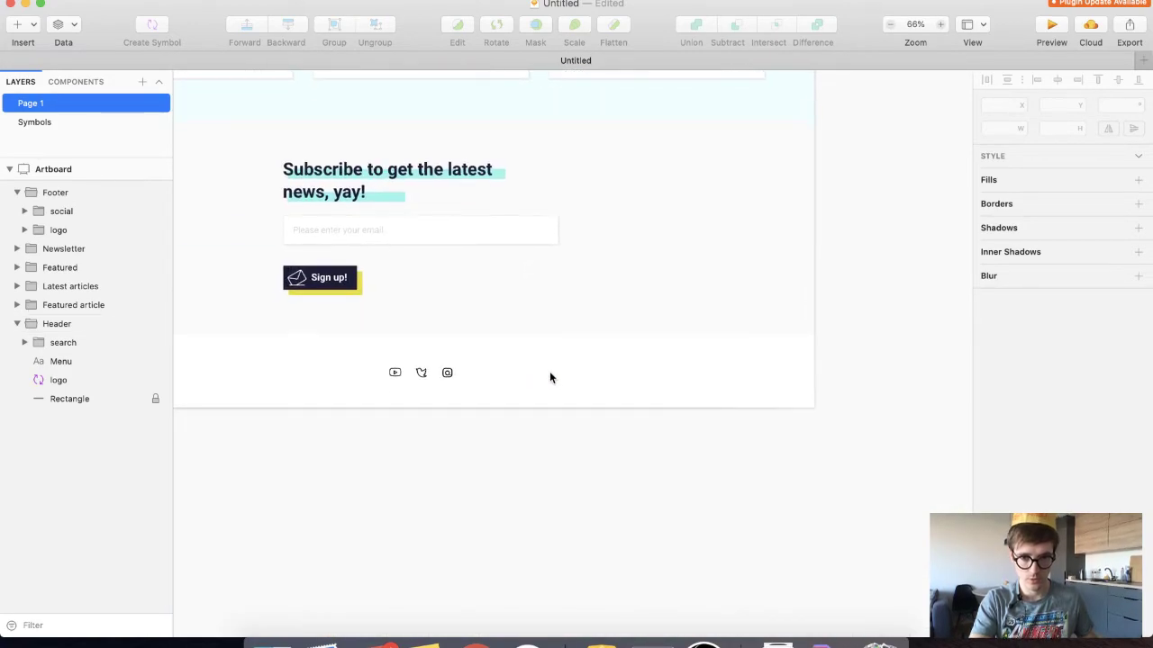
key(super+v)
drag(423, 237, 684, 374)
Replace the footer menu's text with "Contact me" and align it to the right of its text box
double_click(683, 375)
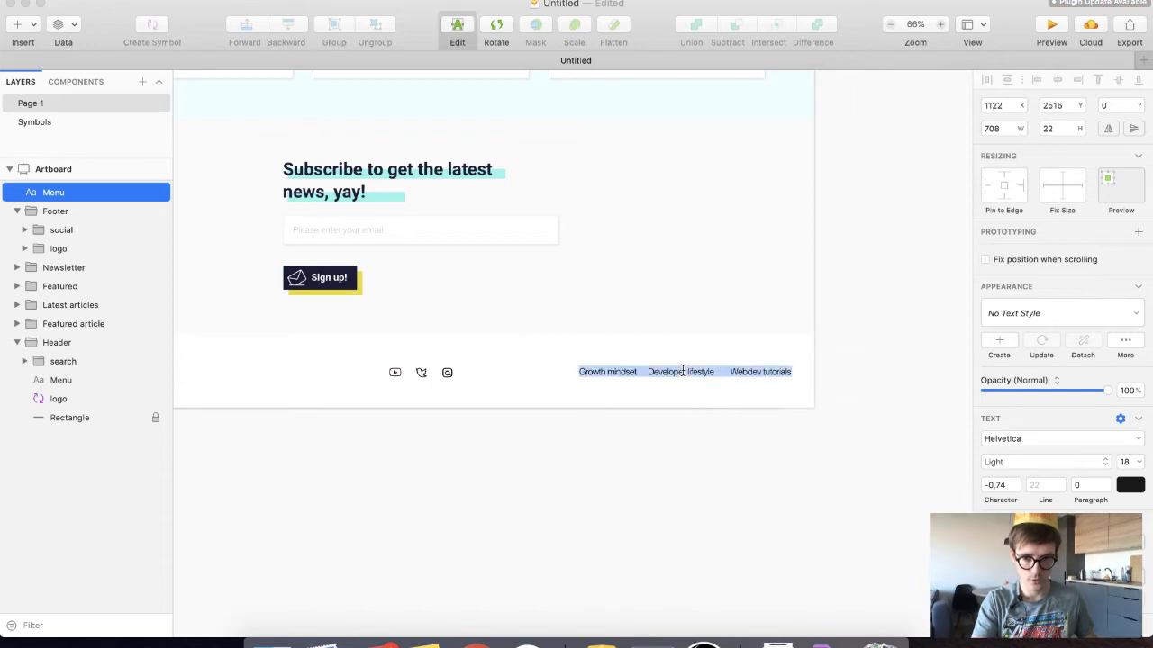
text(Conta)
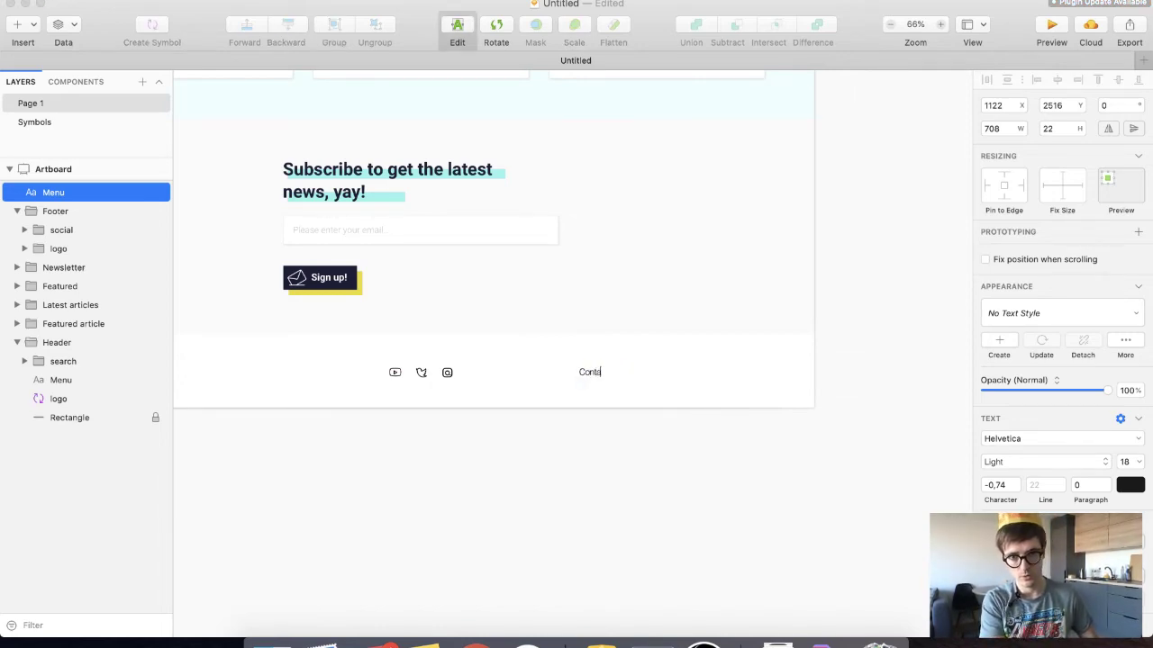
text(ct me)
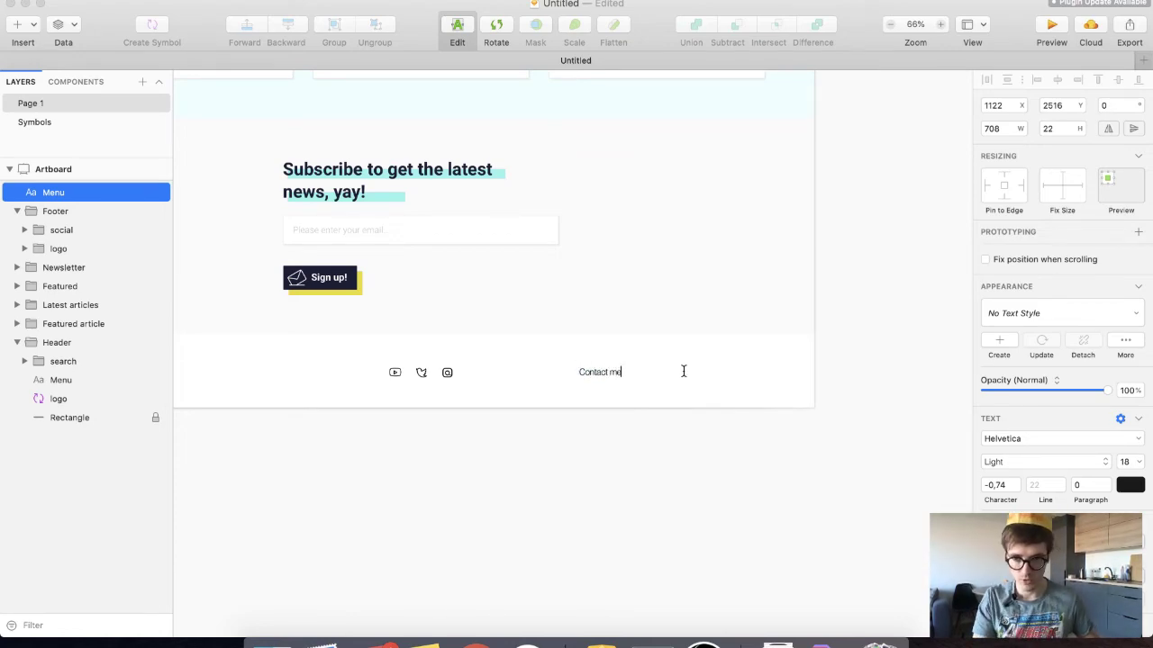
key(super+a)
key(super+shift+bracketright)
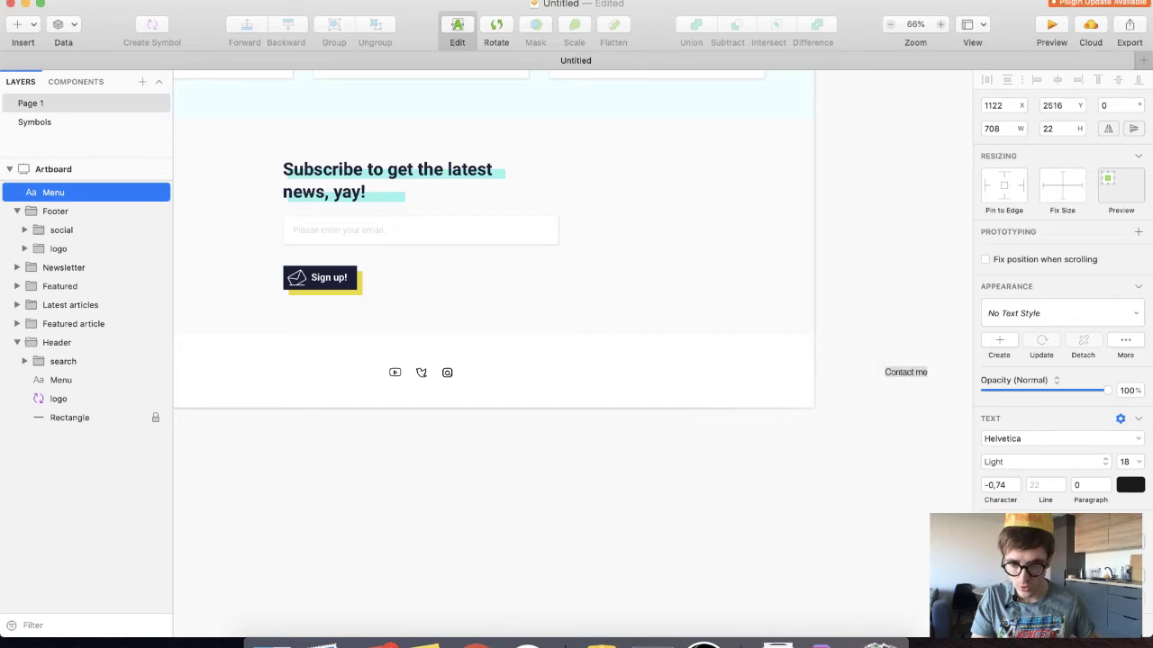
Finish editing the "Contact me" text and move its layer back inside the footer to X 792
key(Escape)
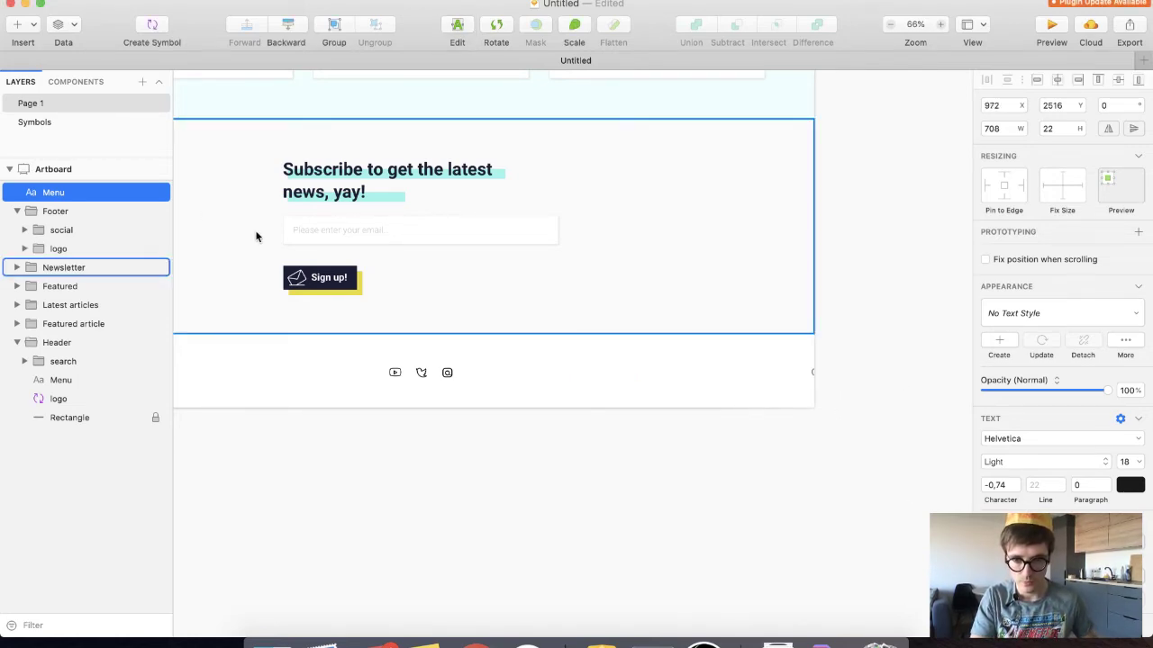
key(ctrl+l)
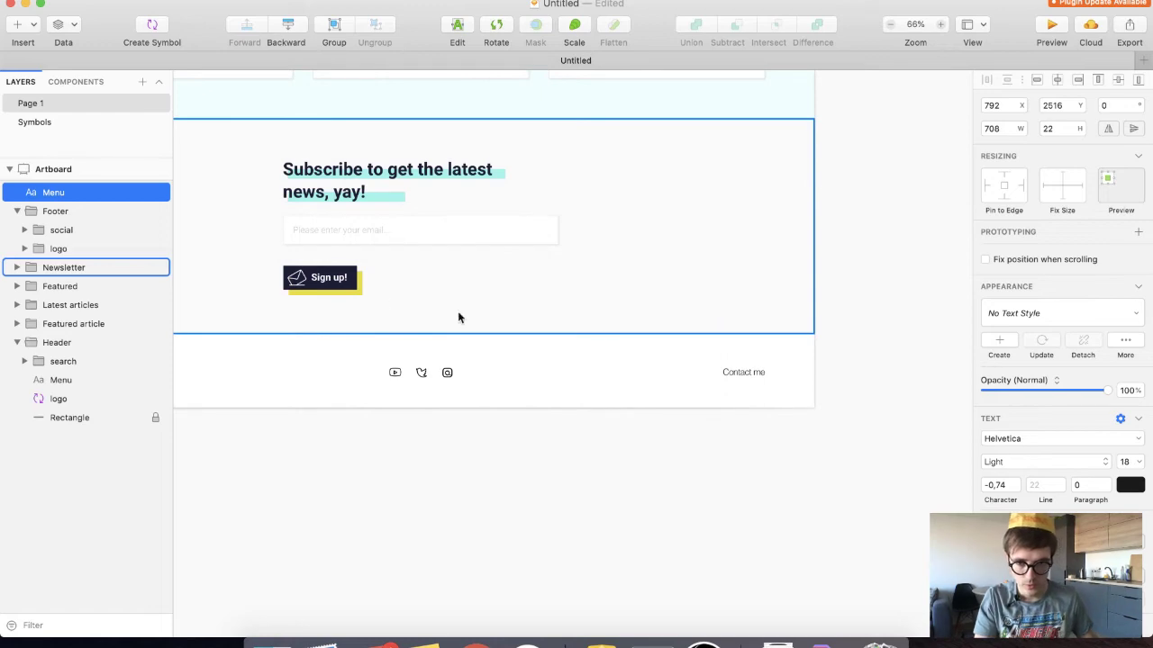
Move the "Contact me" text layer into the Footer group, above the social group
click(721, 371)
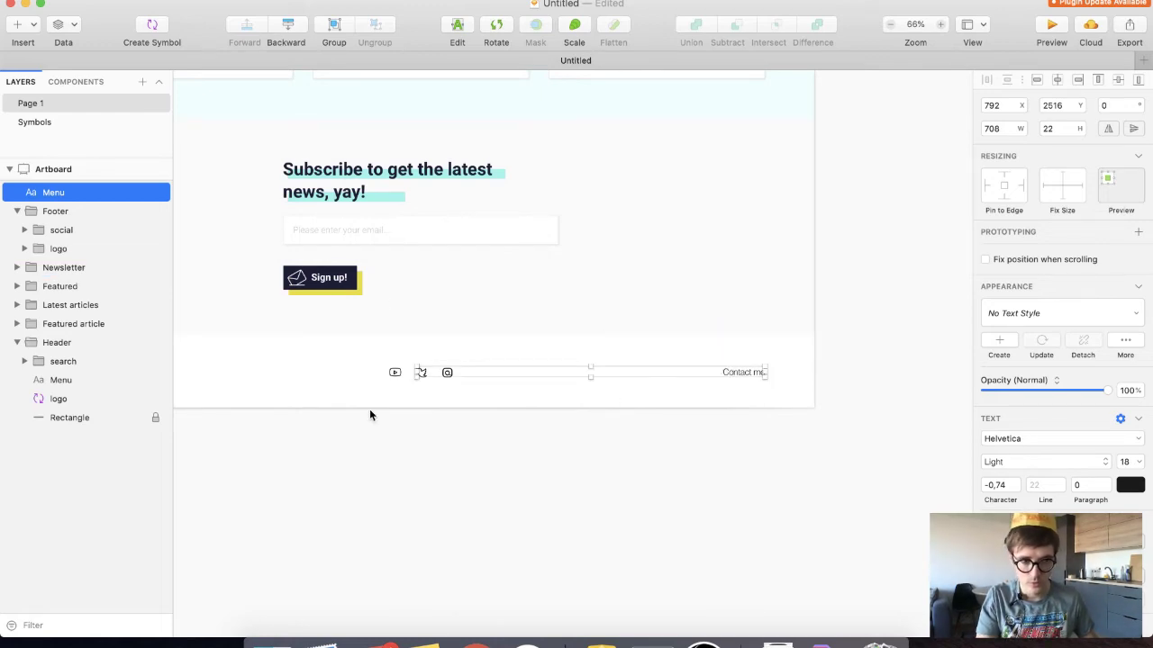
scroll(369, 409, up, 10)
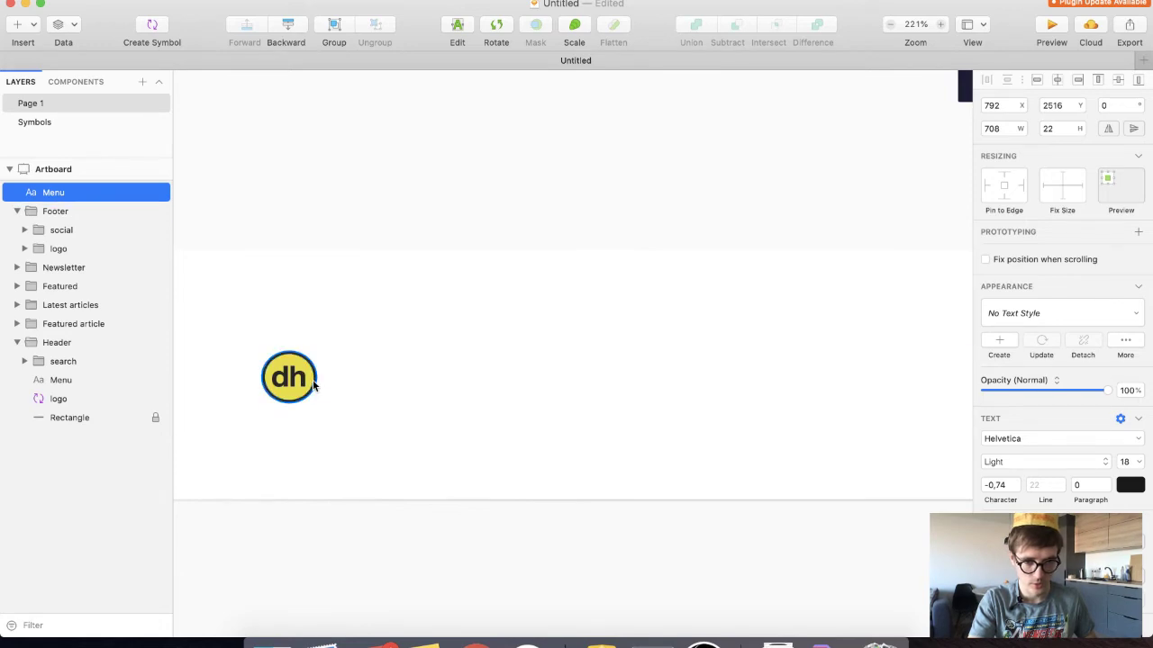
click(326, 382)
scroll(473, 389, right, 15)
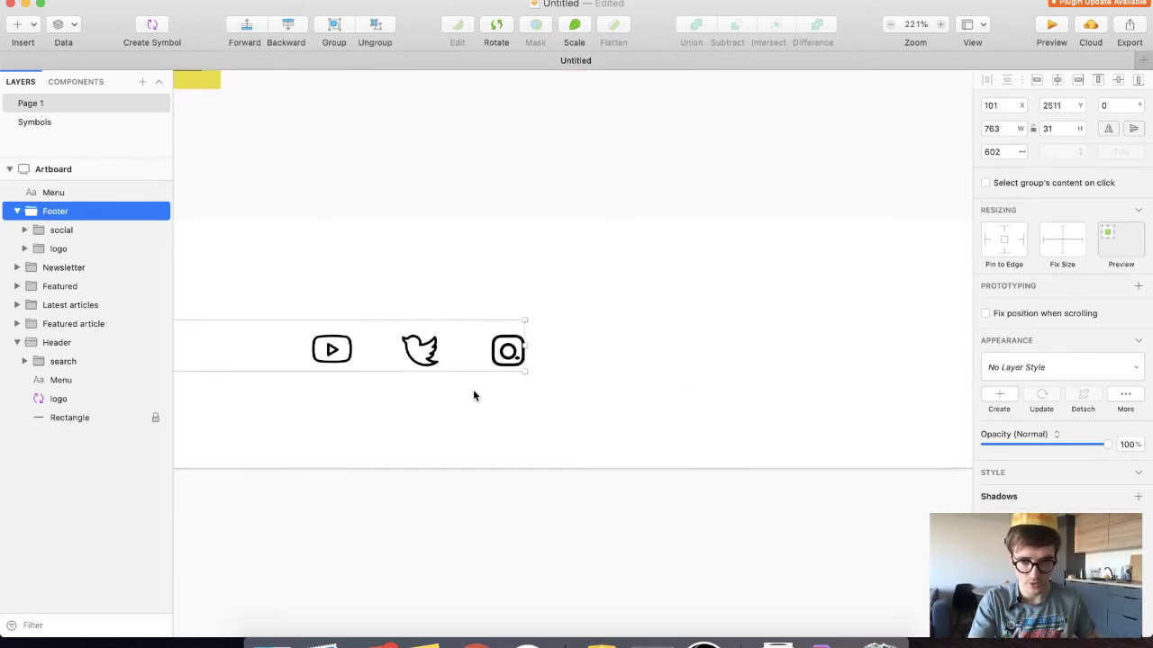
click(484, 370)
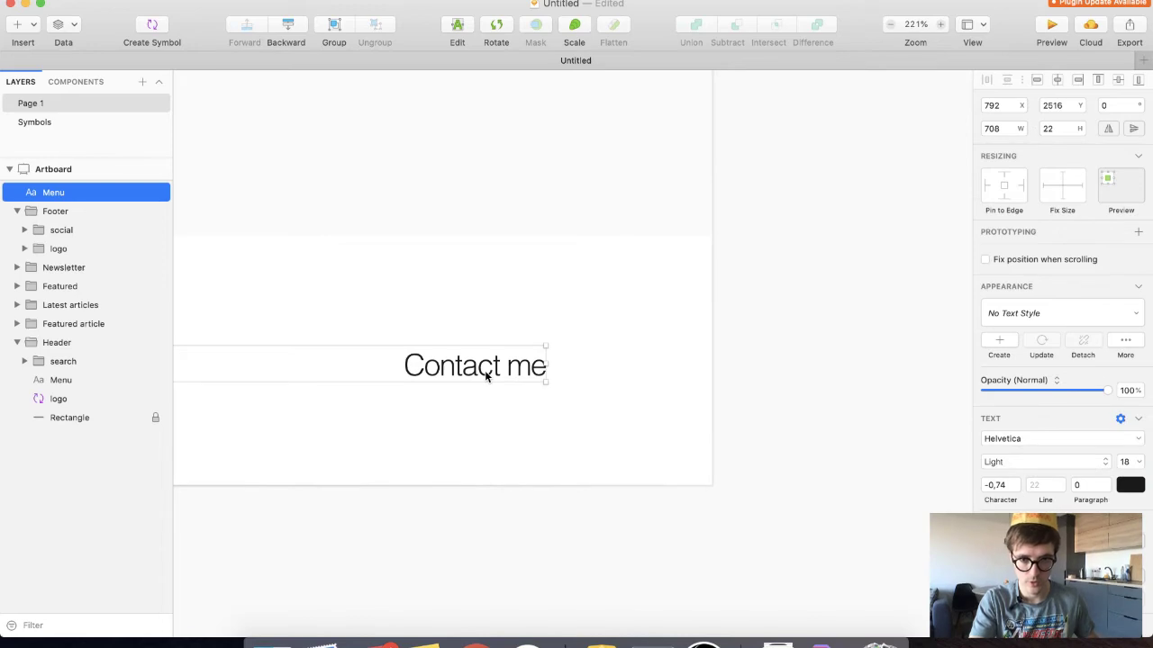
scroll(485, 371, left, 15)
scroll(485, 371, down, 5)
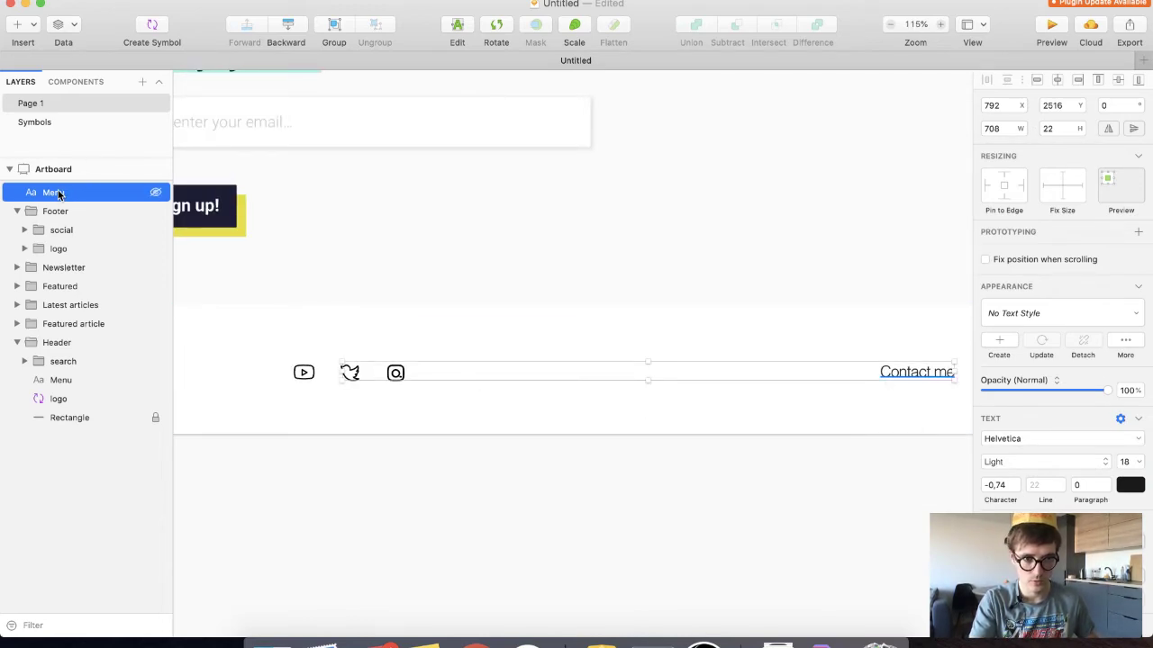
drag(52, 192, 59, 223)
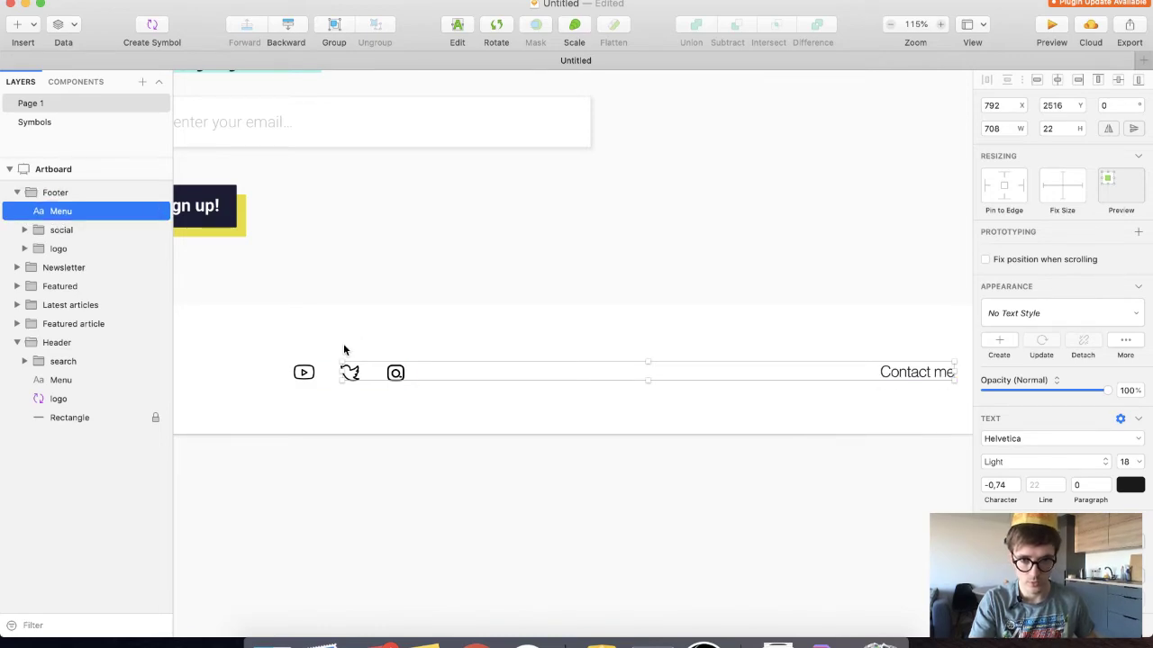
Narrow the "Contact me" text box to 86 wide, with its start at X 1414
drag(340, 377, 880, 372)
scroll(544, 358, left, 6)
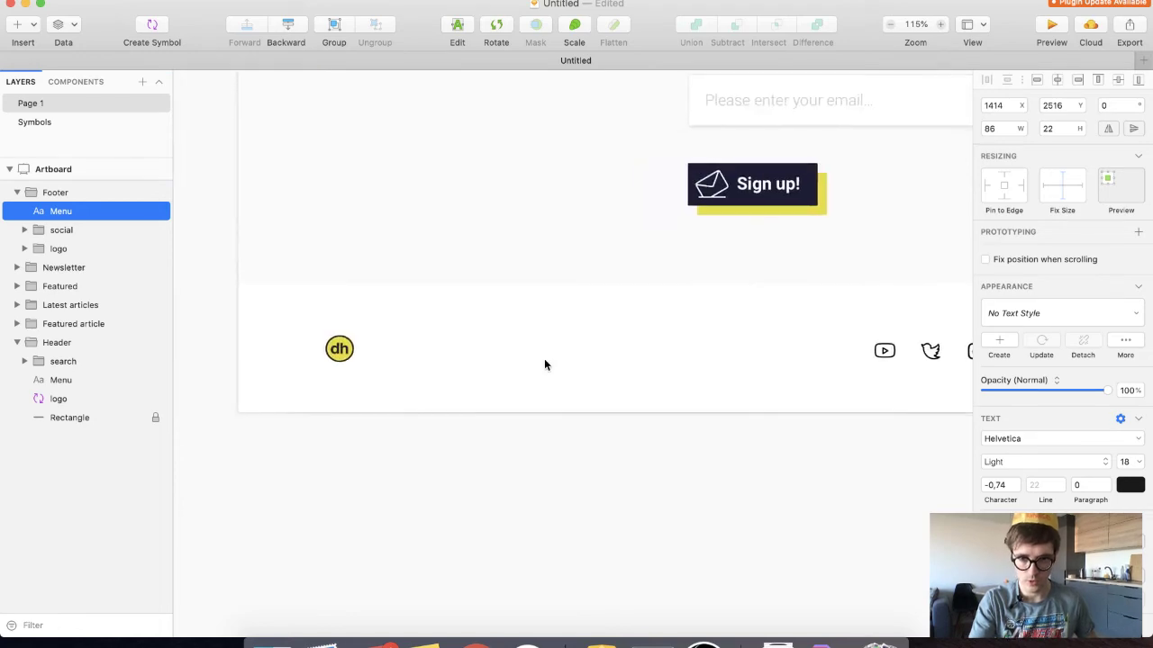
scroll(544, 358, down, 1)
scroll(544, 359, right, 6)
scroll(544, 365, right, 2)
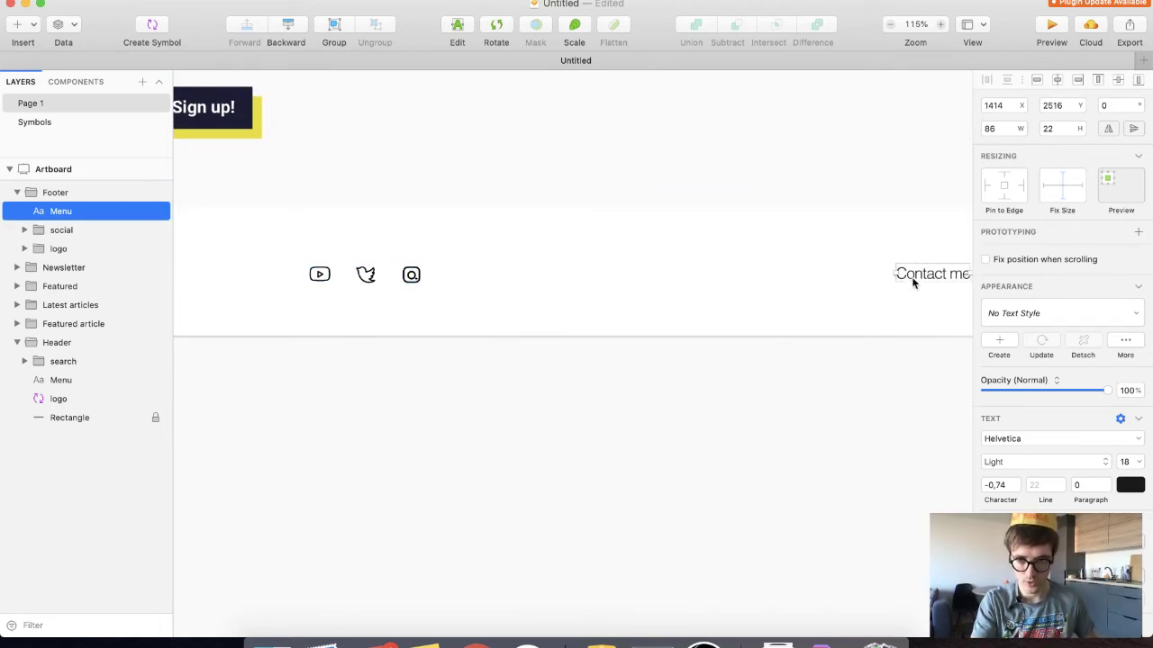
drag(913, 278, 390, 290)
key(super+z)
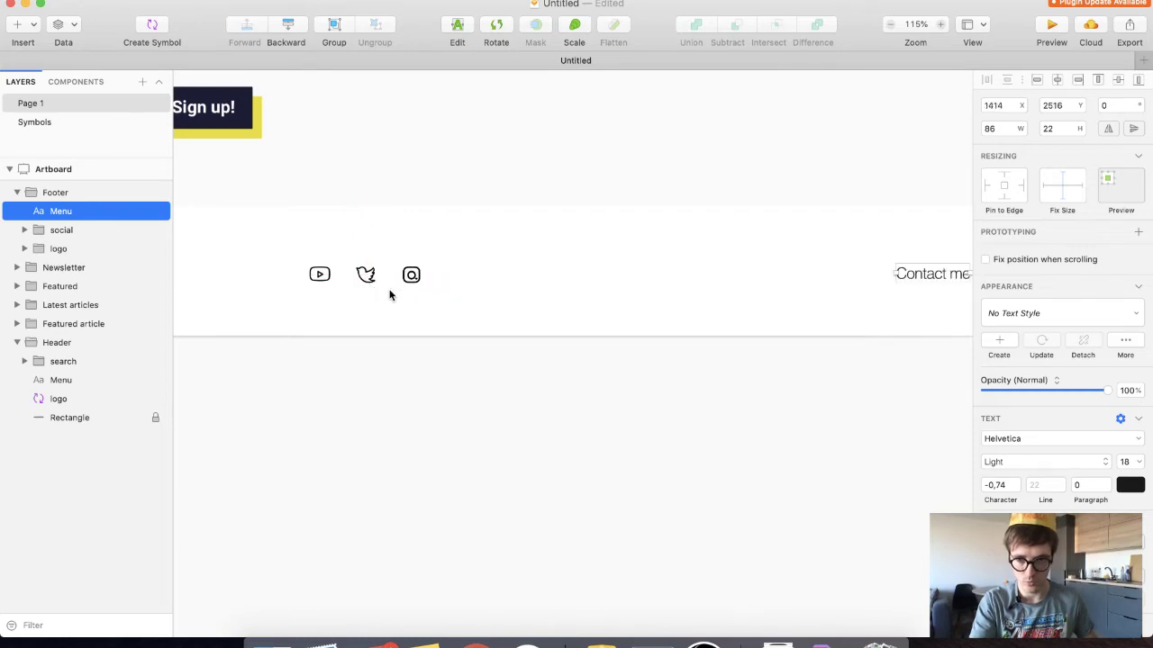
drag(923, 273, 405, 256)
key(super+z)
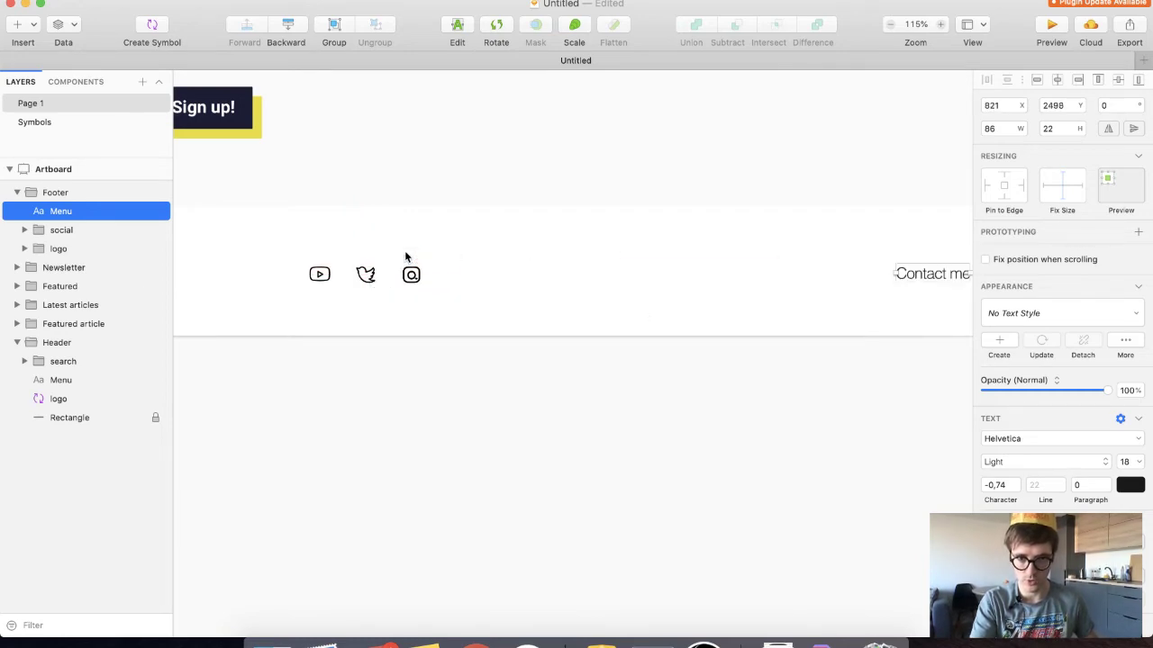
Paste a copy of the "Contact me" text and place it beside the footer's dh logo at X 149, Y 2516
scroll(406, 257, left, 10)
key(super+v)
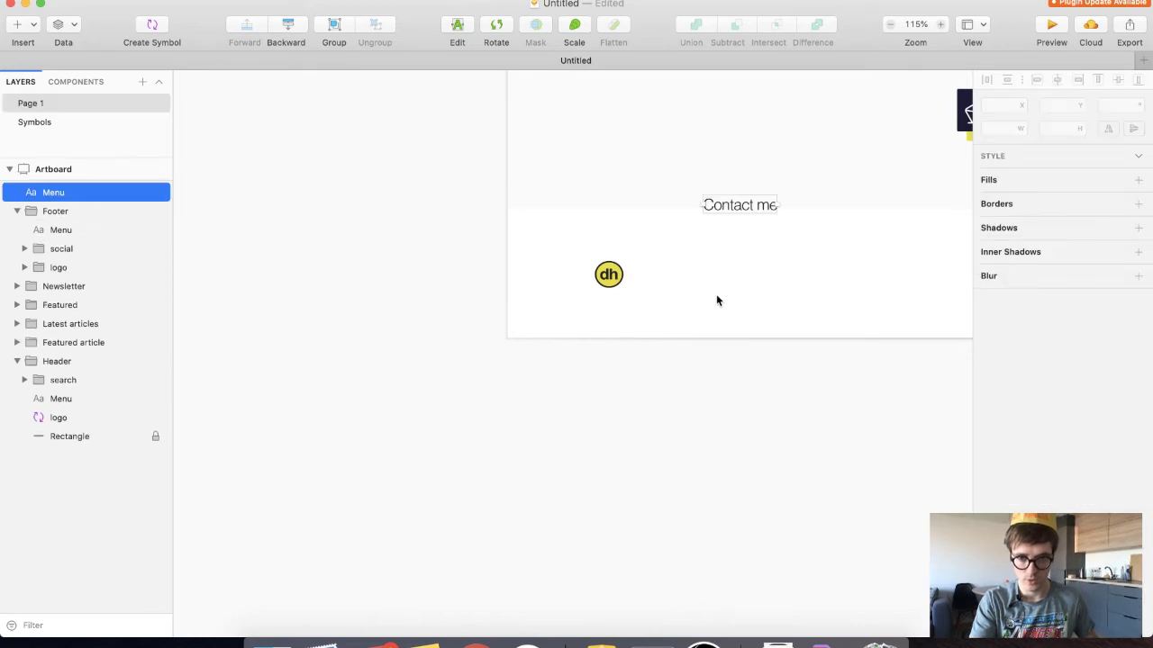
drag(730, 212, 661, 285)
Replace the text copied beside the dh logo with "All right reserved 2020"
double_click(660, 280)
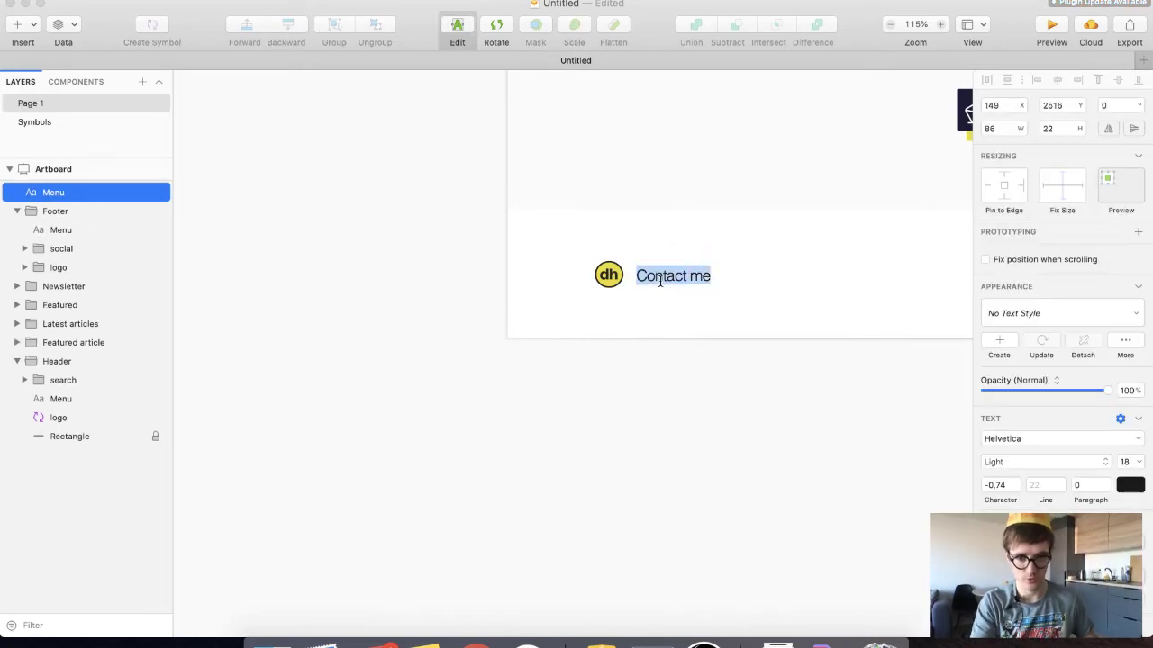
text(2+2)
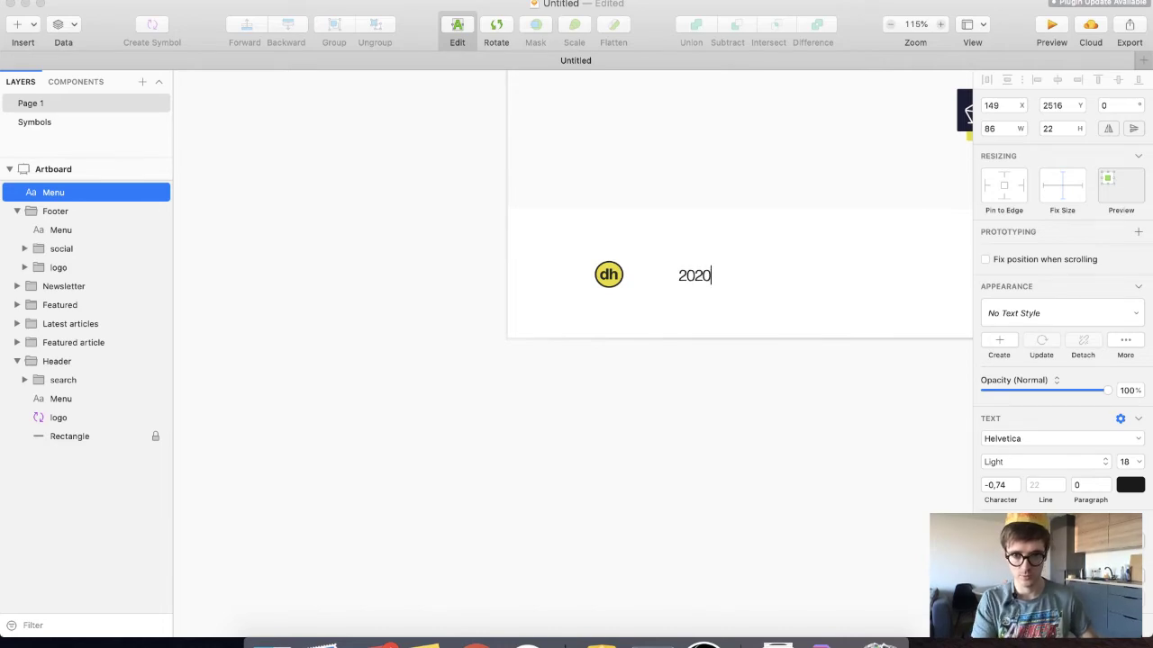
key(Escape)
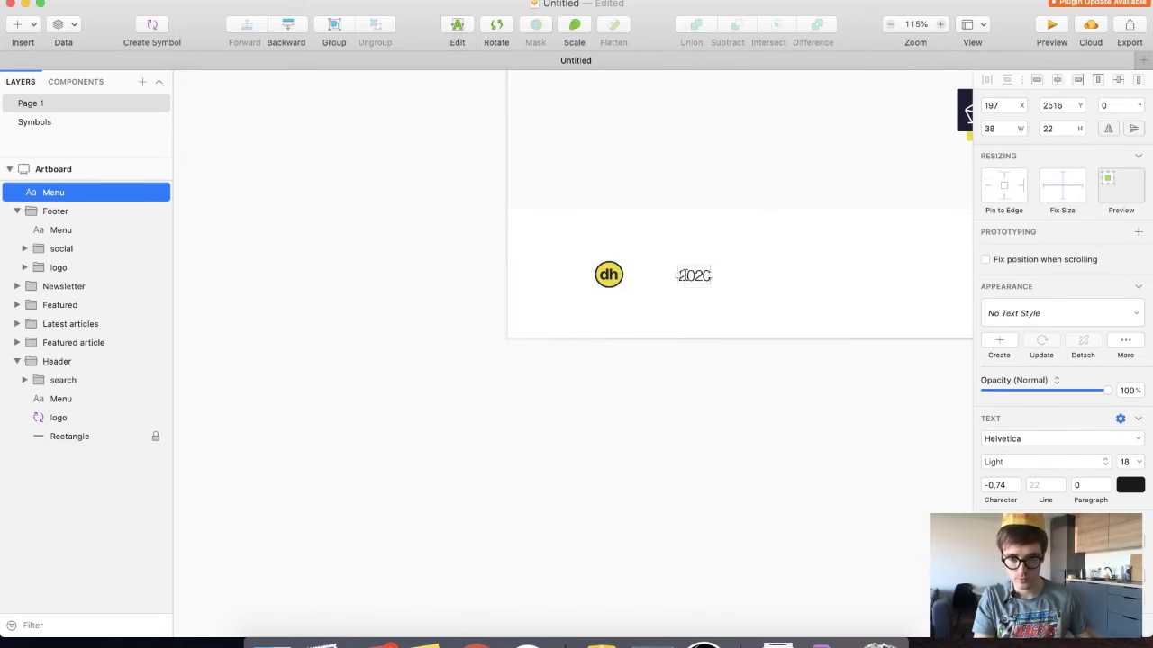
double_click(685, 276)
key(Left)
text(All rights reserved)
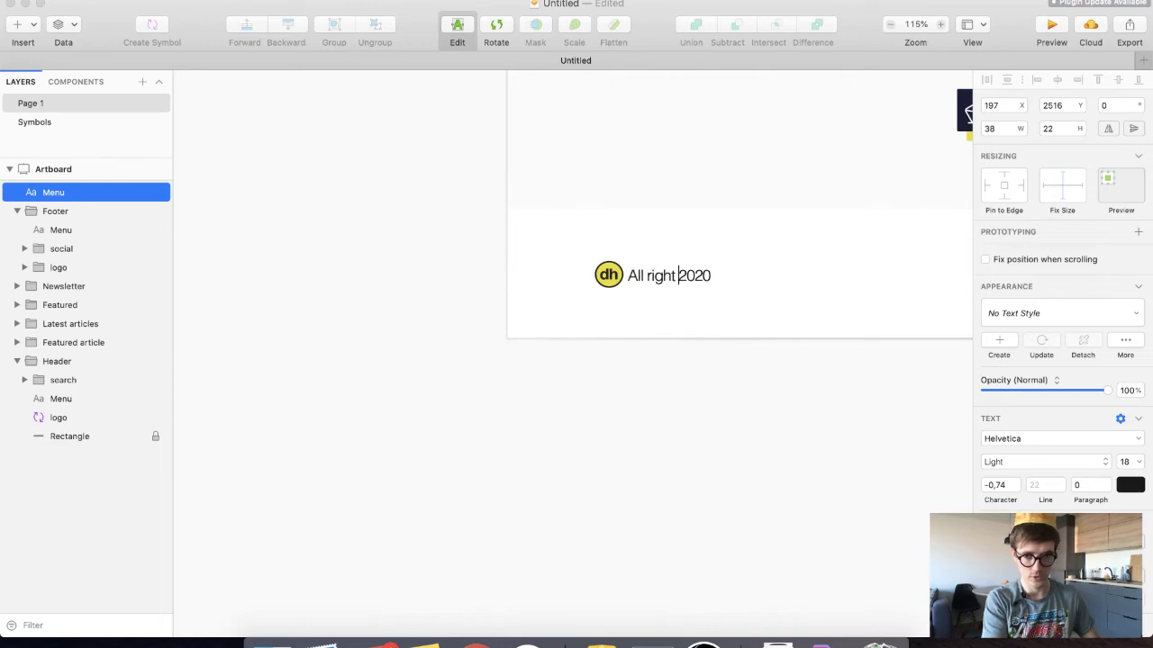
key(BackSpace)
key(BackSpace)
key(BackSpace)
key(BackSpace)
key(BackSpace)
key(BackSpace)
key(BackSpace)
key(BackSpace)
key(BackSpace)
key(BackSpace)
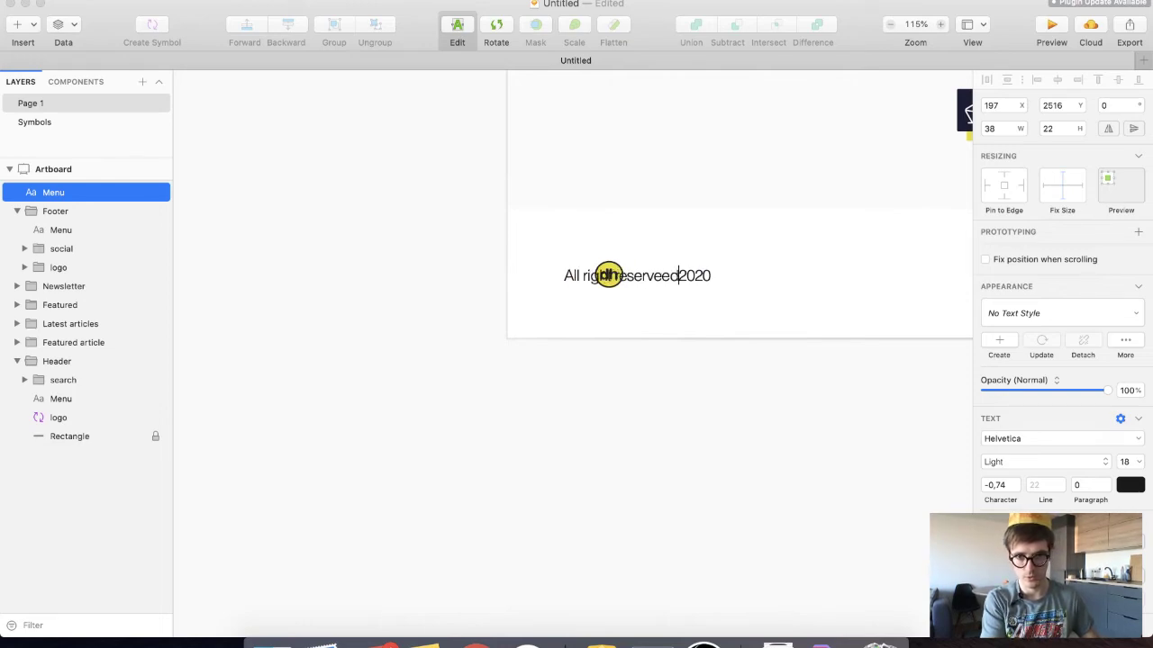
text(s reserved)
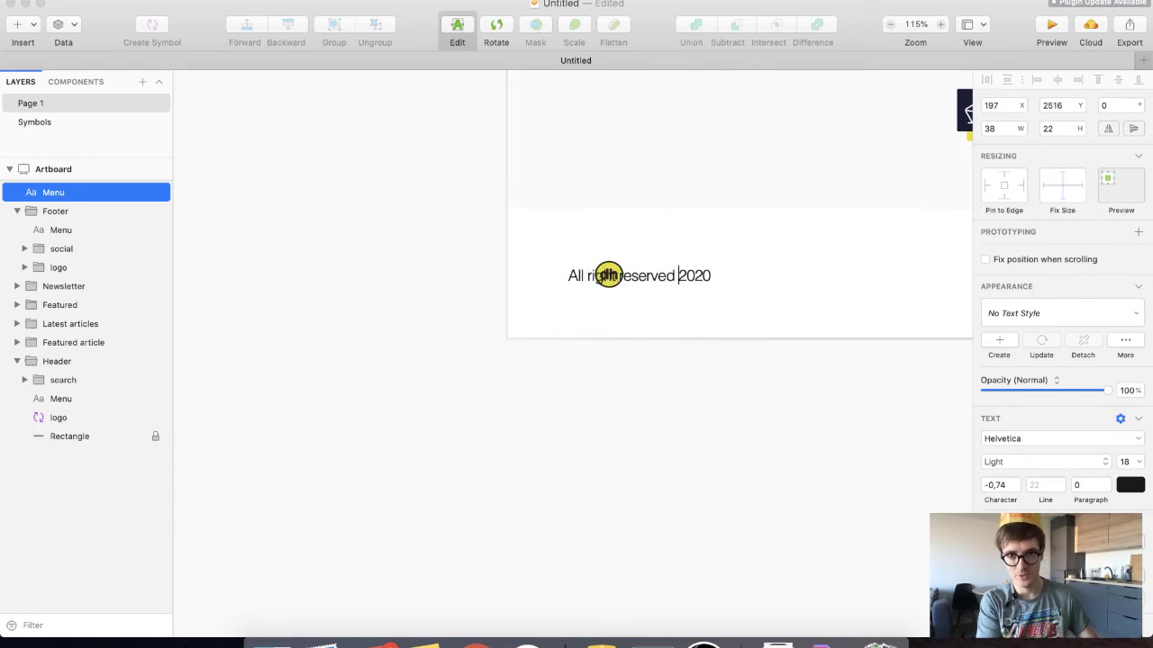
key(Escape)
Set the "All right reserved 2020" text to size 14 and place it beside the logo at X 145, Y 2518
drag(721, 281, 748, 277)
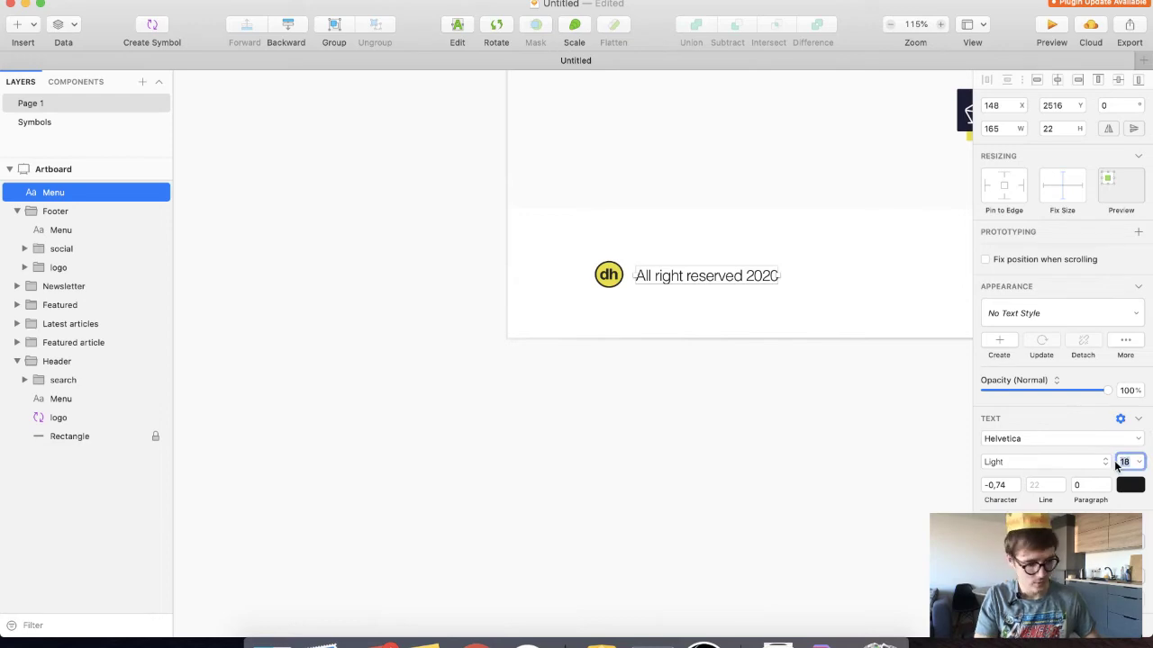
text(16)
key(Return)
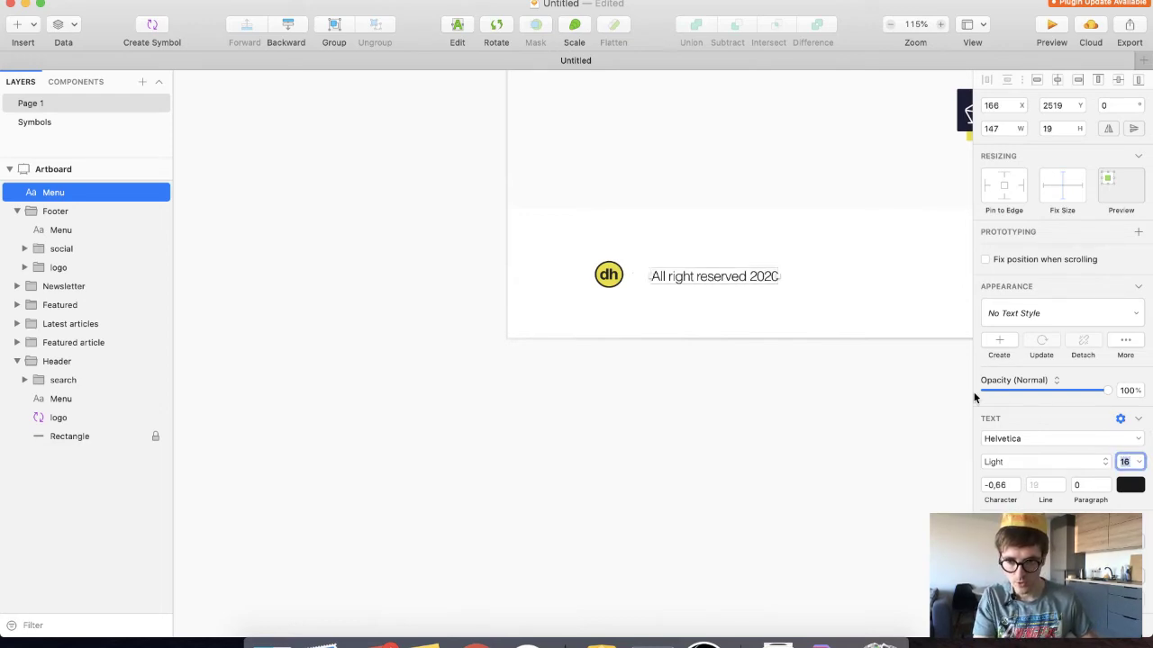
text(14)
key(Return)
drag(688, 285, 664, 280)
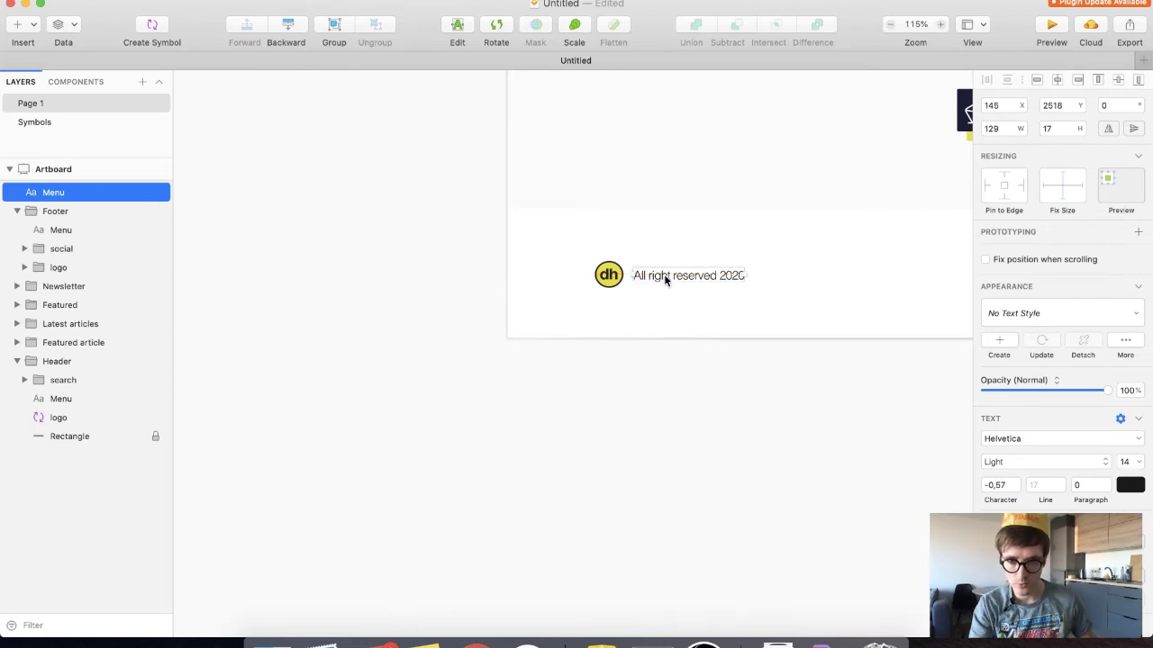
scroll(664, 280, right, 5)
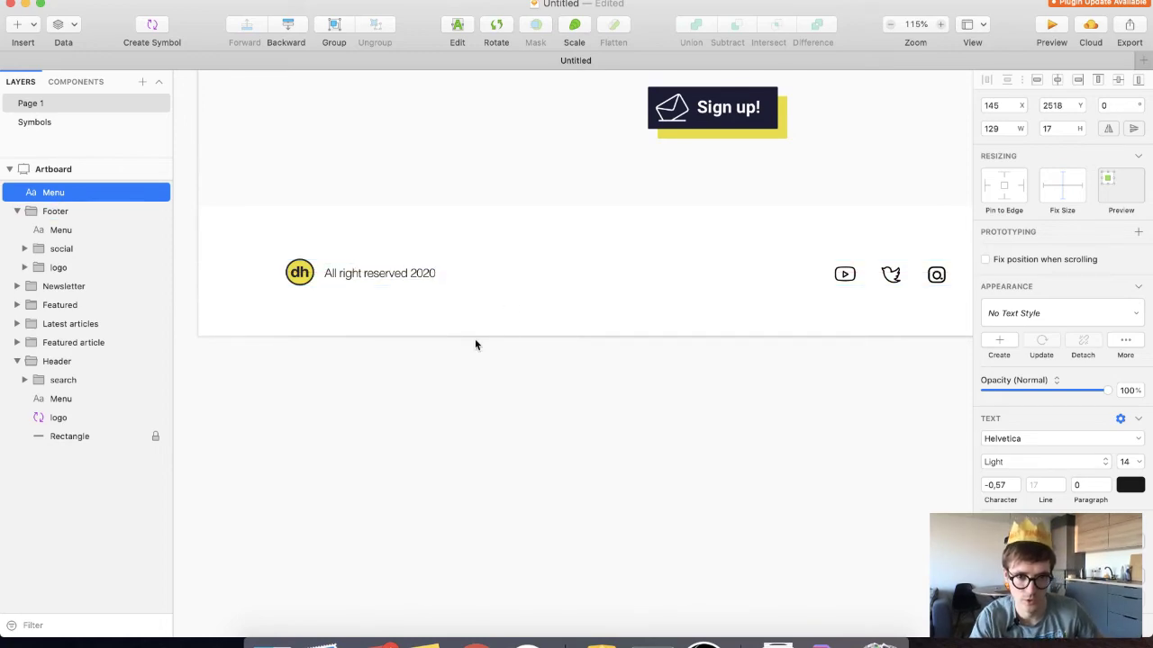
Change the fill of the footer logo's background oval to white, FFFFFF
click(374, 312)
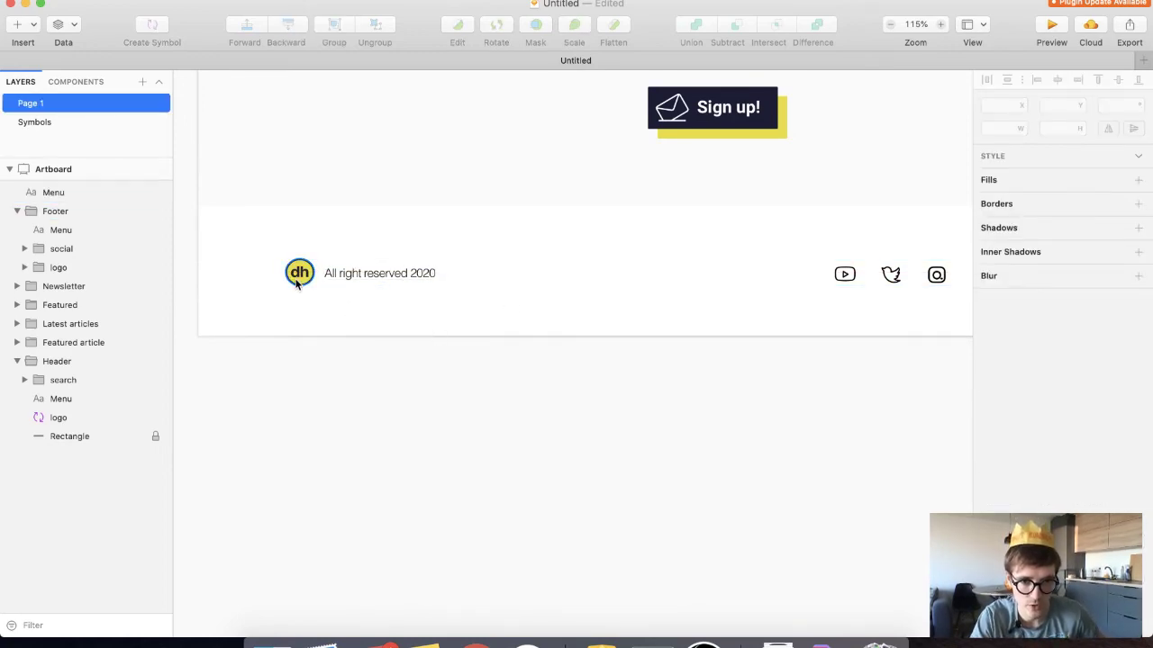
super+click(297, 283)
click(104, 326)
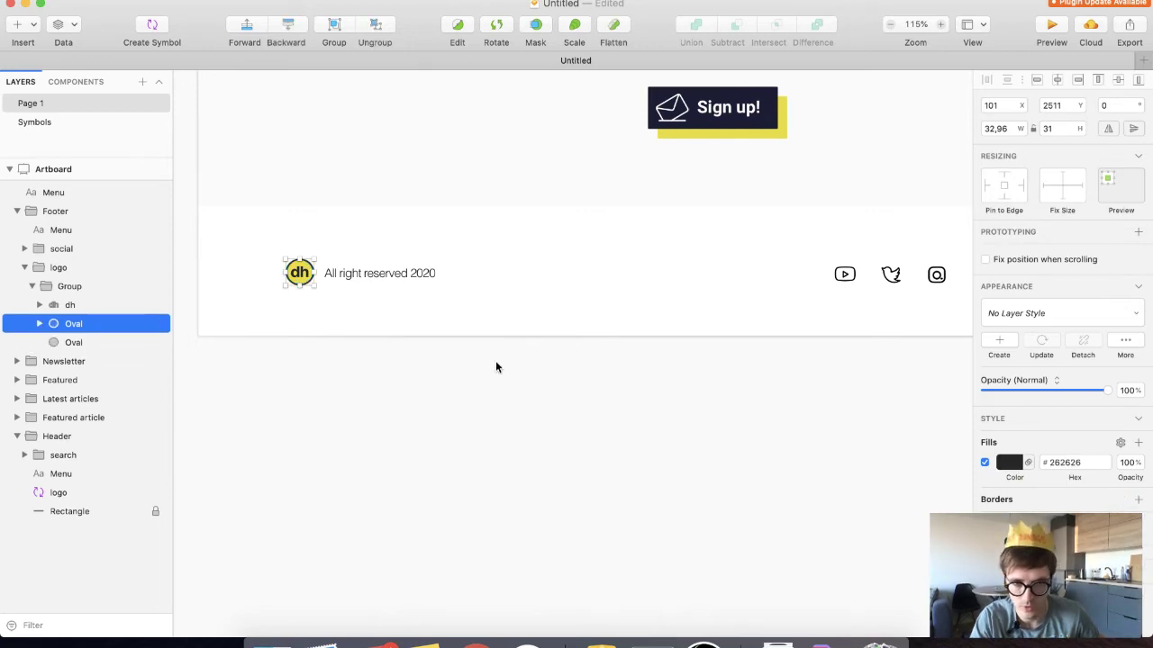
click(111, 344)
click(1009, 463)
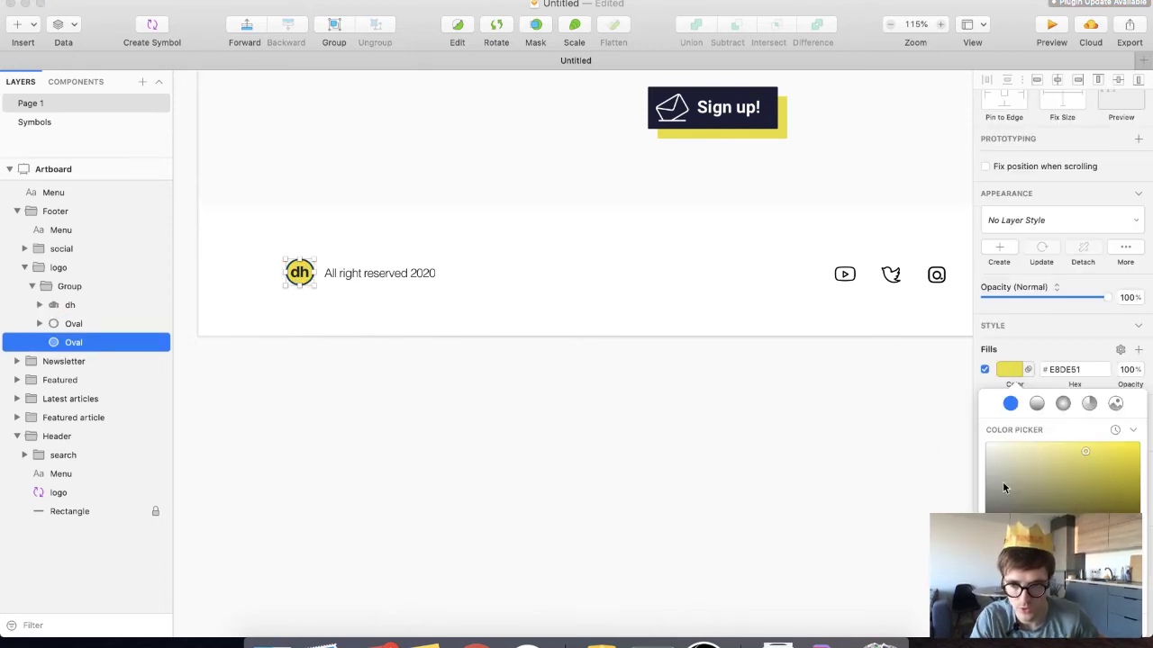
drag(1004, 486, 957, 376)
click(781, 430)
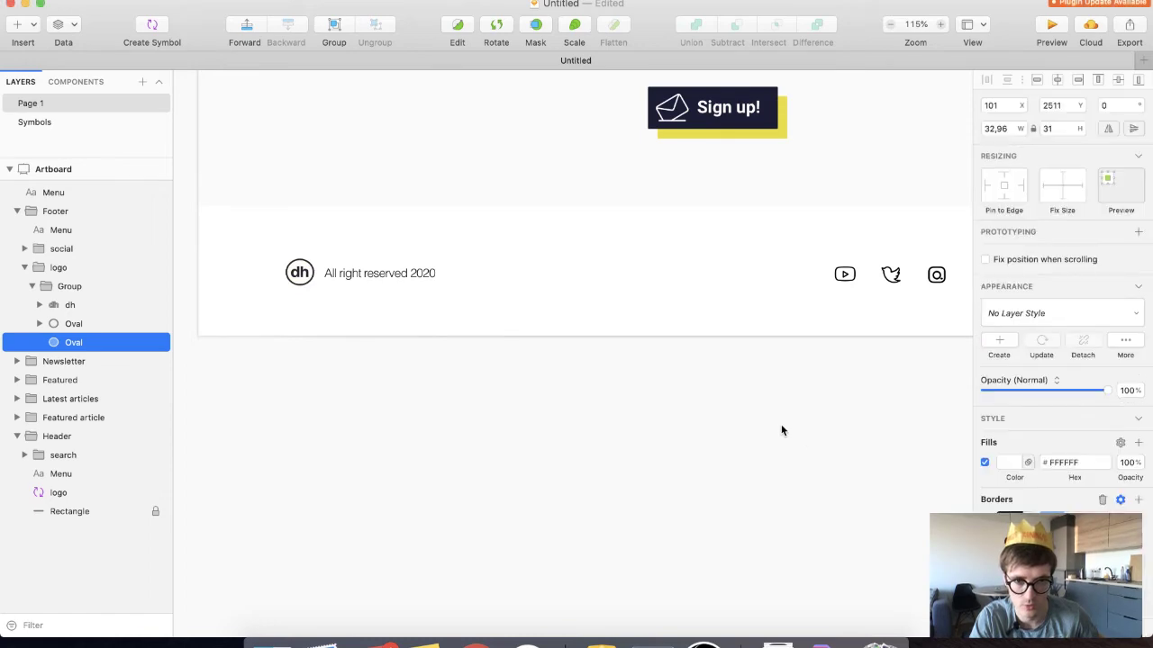
Nudge the "All right reserved 2020" text up to Y 2517 and set the "Contact me" text to size 14
click(372, 275)
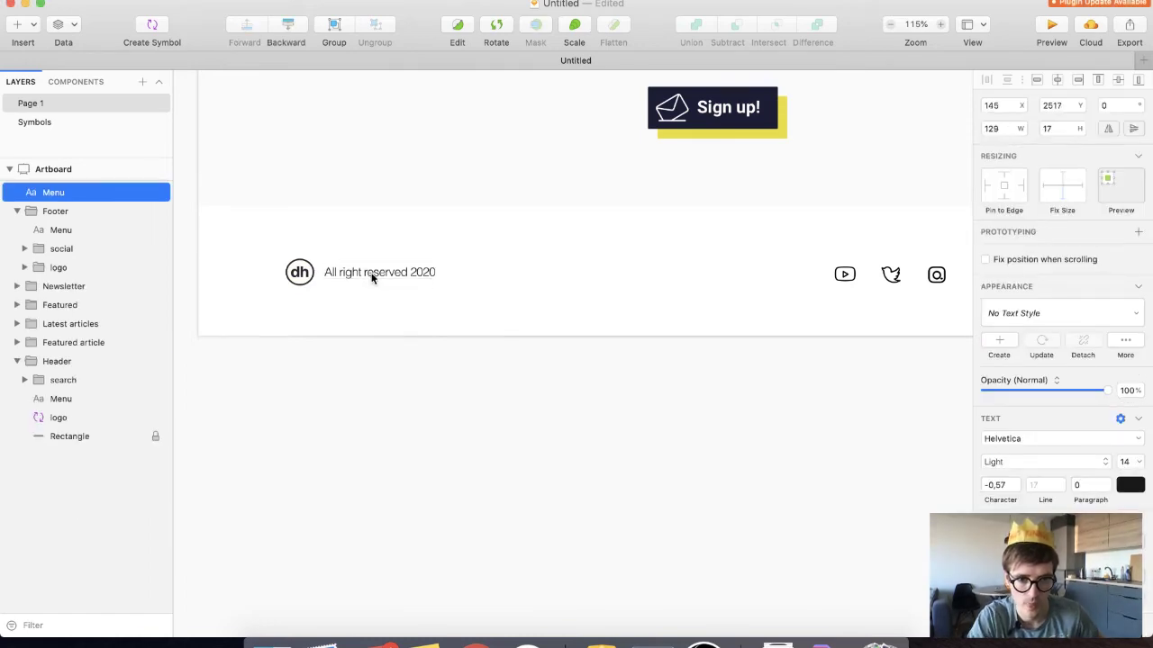
scroll(373, 275, right, 15)
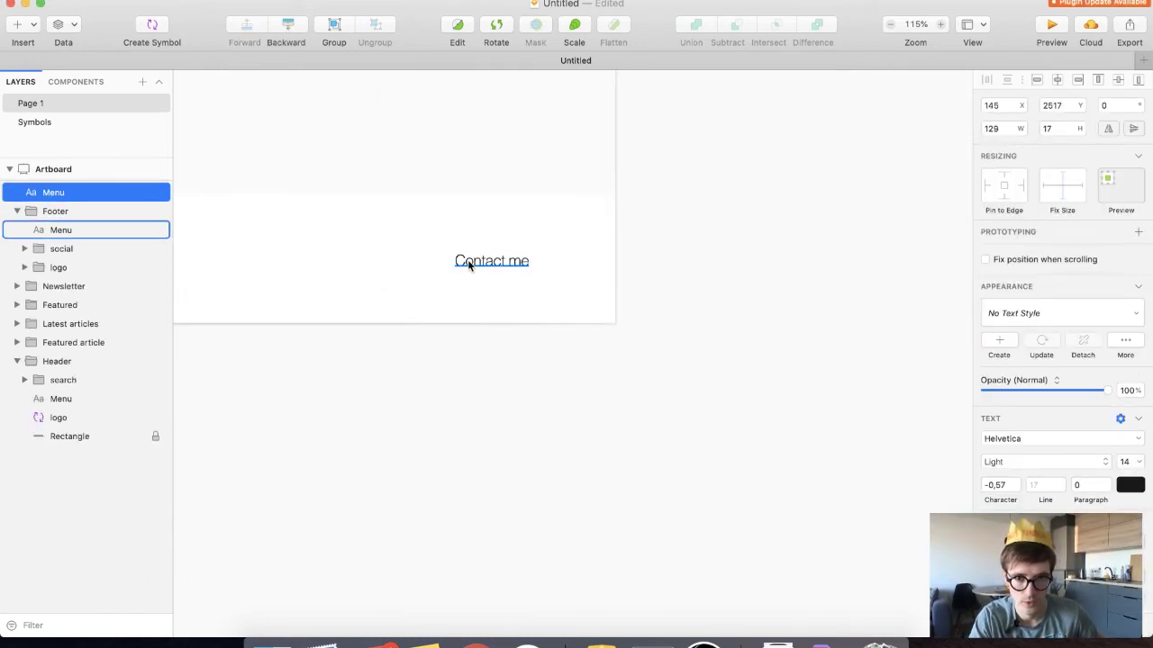
click(471, 261)
text(14)
key(Return)
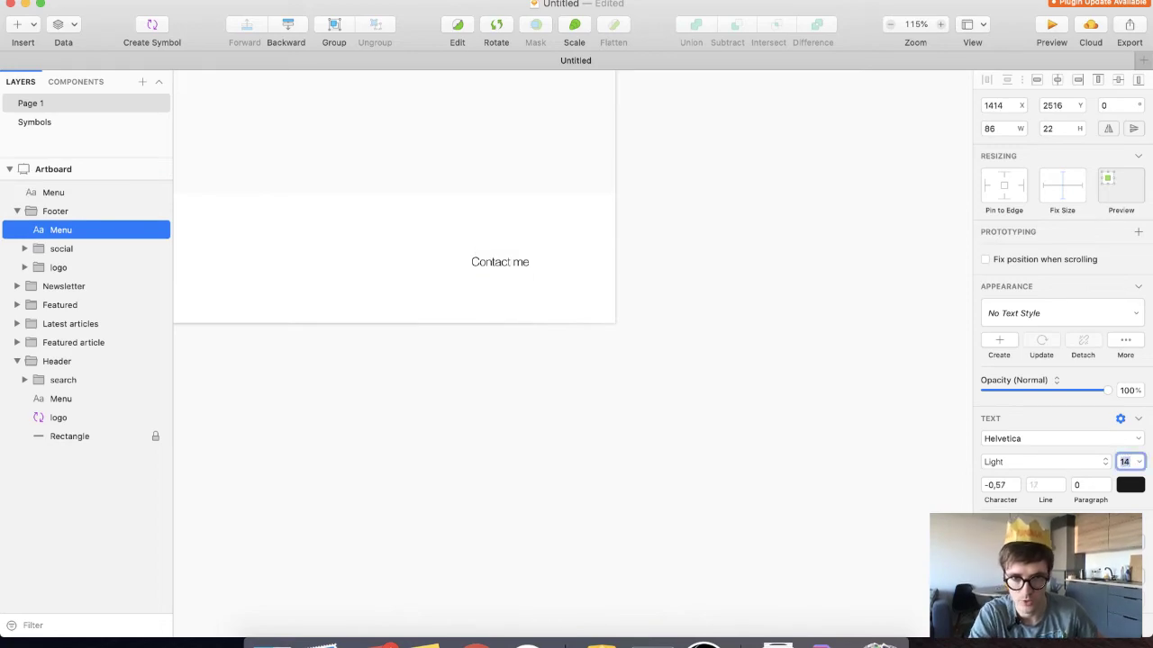
click(718, 261)
Inside the Newsletter subscription box, select the group holding the heading, email field and Sign up button, and nudge it to Y 2089
scroll(718, 260, down, 5)
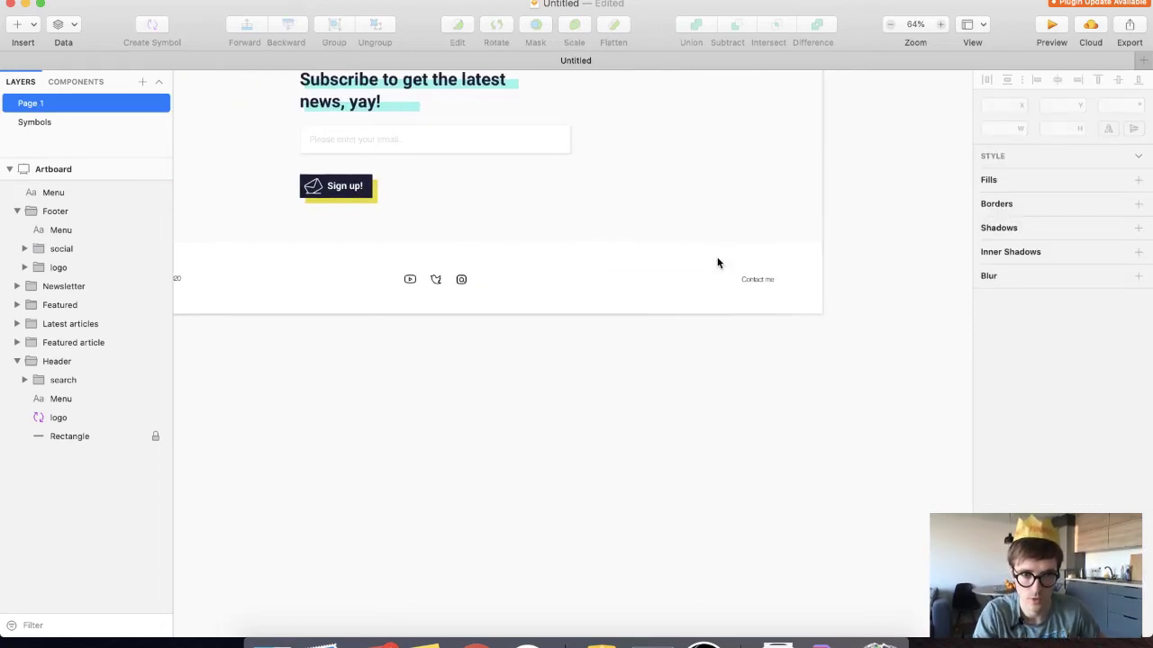
scroll(717, 262, down, 3)
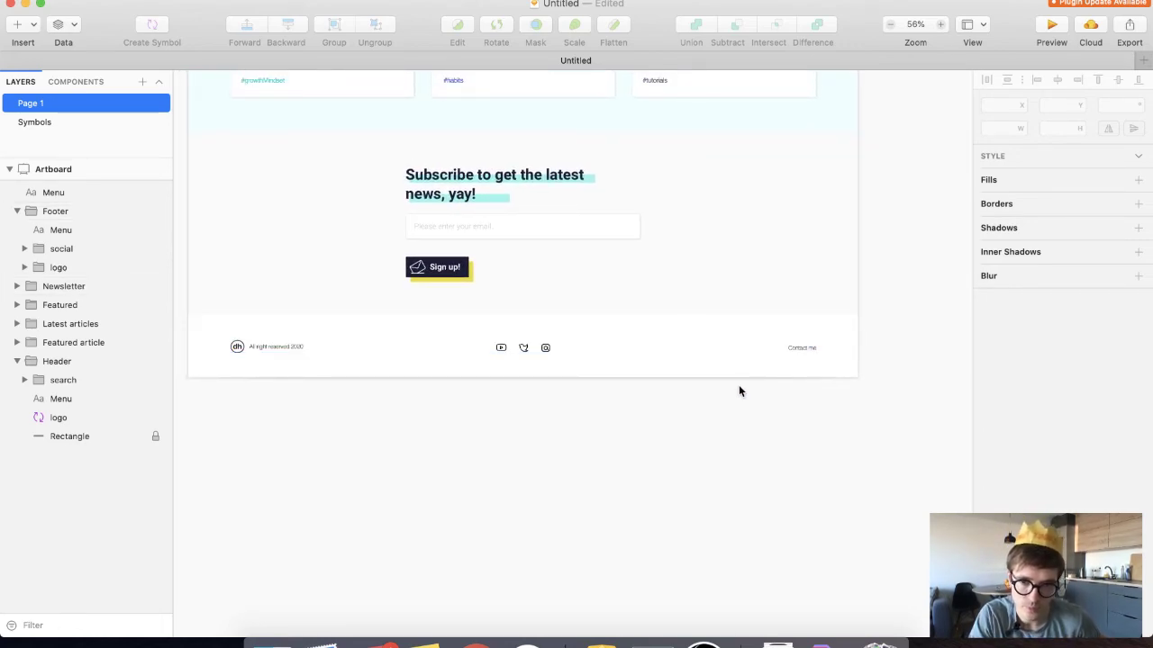
scroll(738, 391, up, 5)
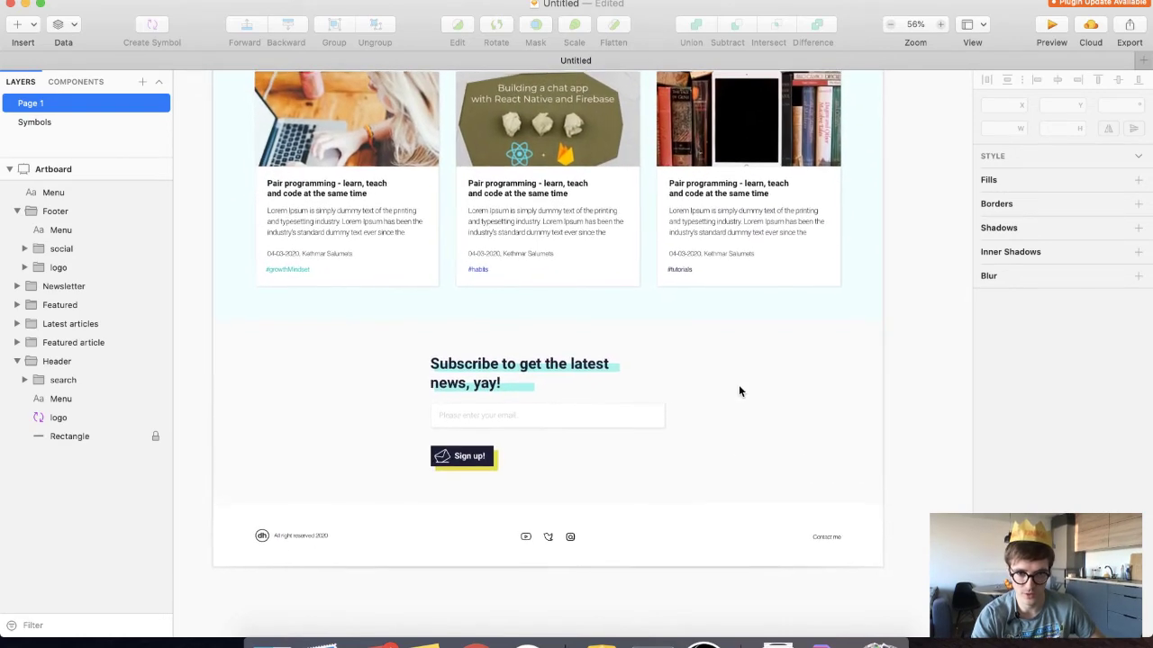
click(49, 286)
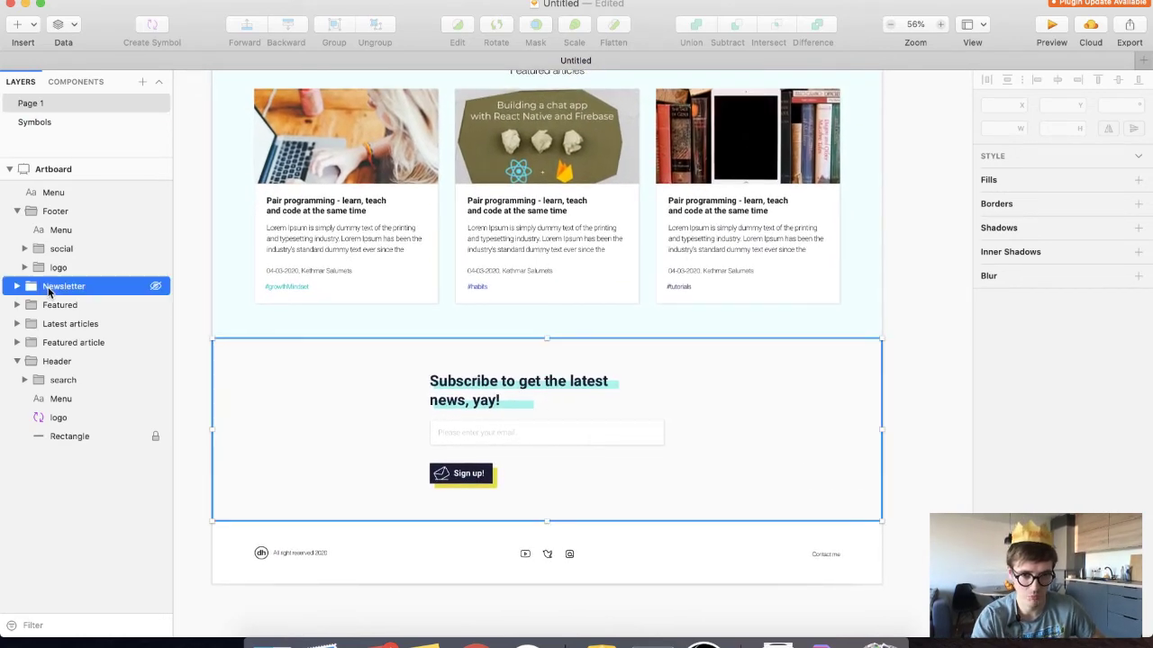
click(17, 286)
click(52, 306)
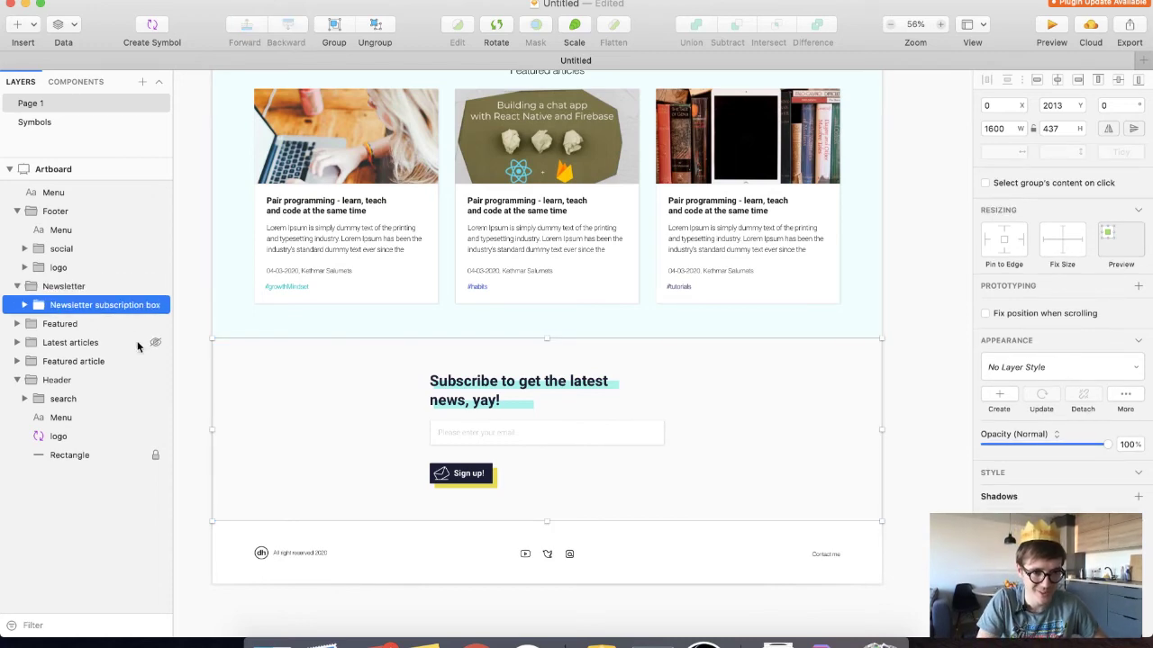
click(24, 305)
click(32, 324)
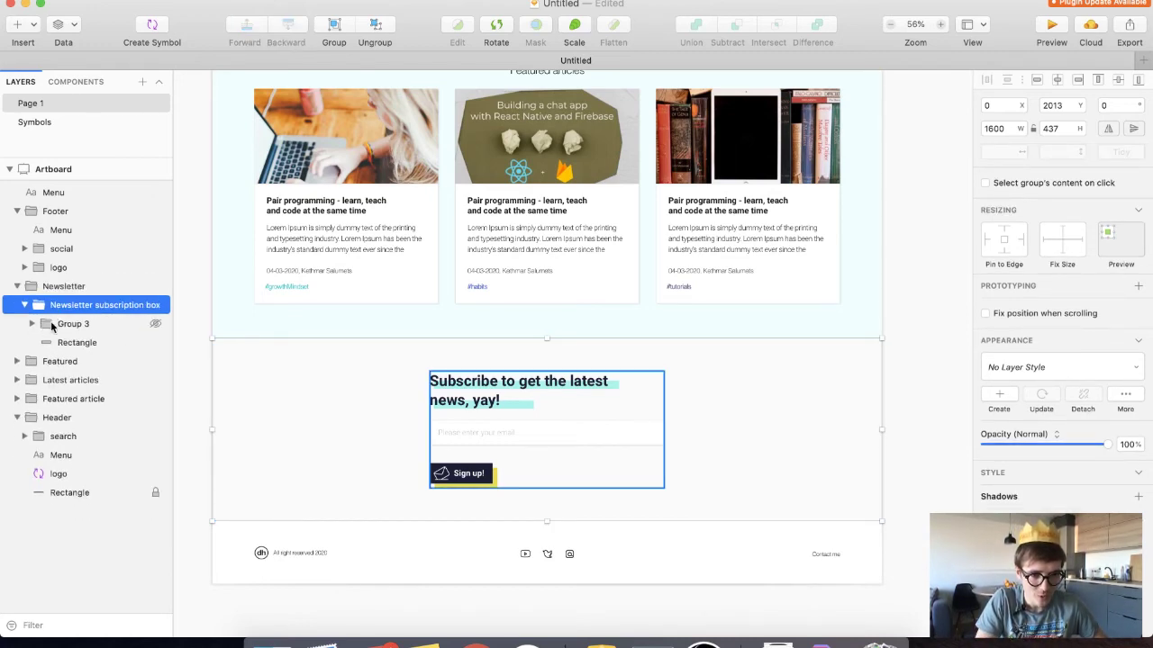
click(78, 330)
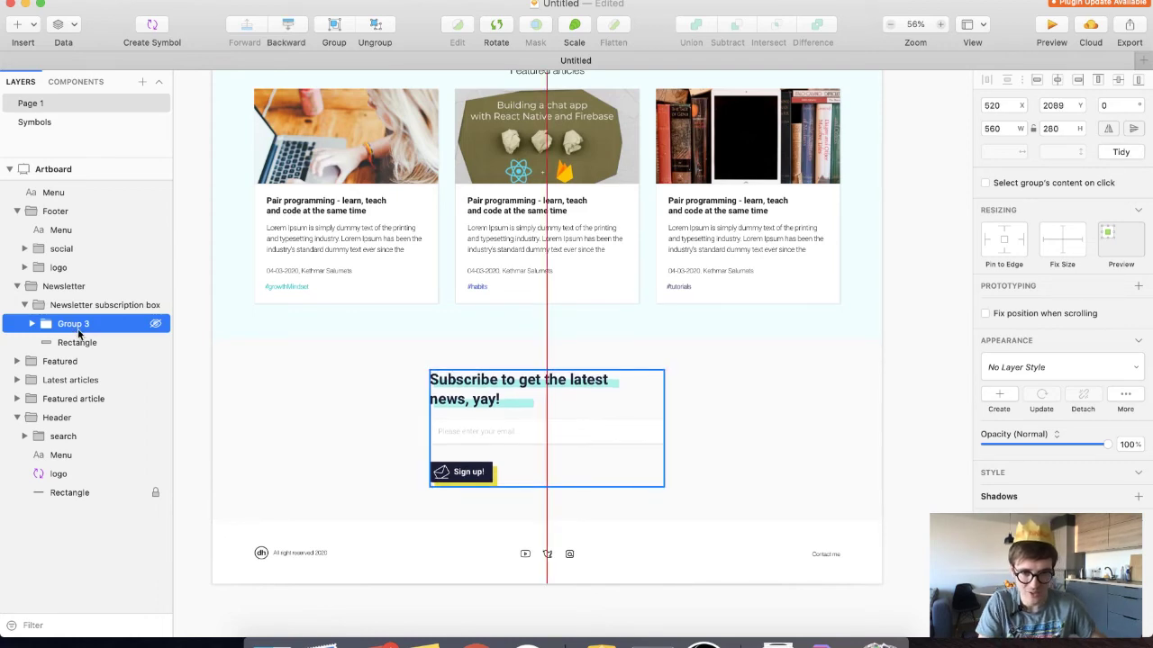
Hide the interface at 100% zoom and examine the newsletter and footer spacing, working back up the page to the header
click(941, 24)
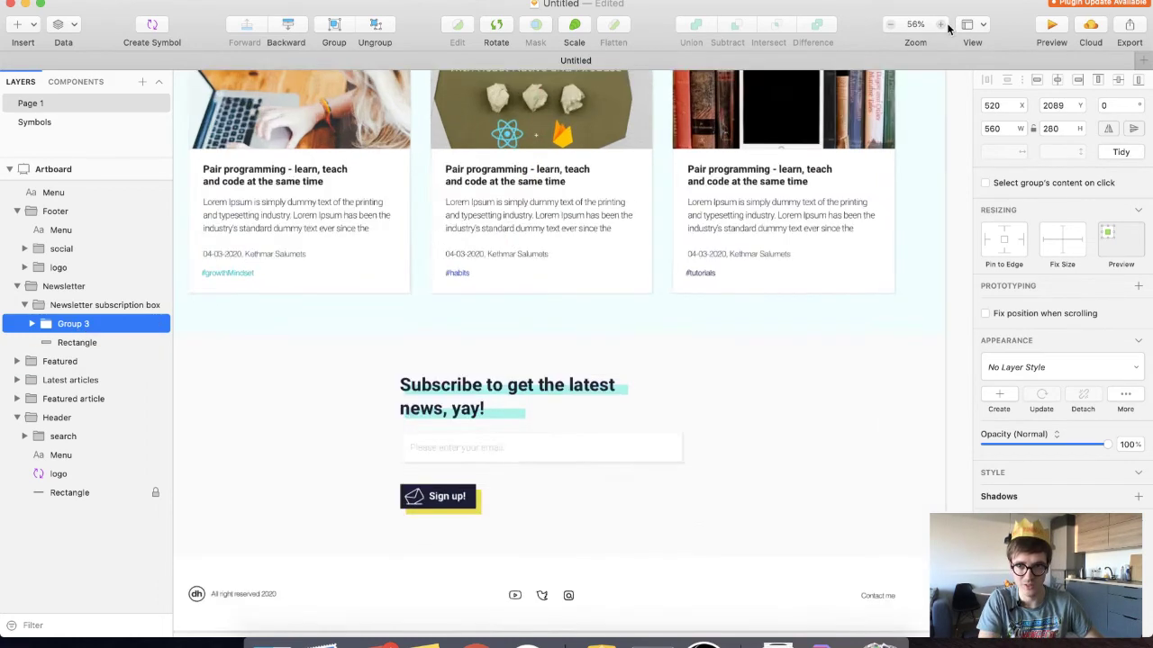
click(580, 254)
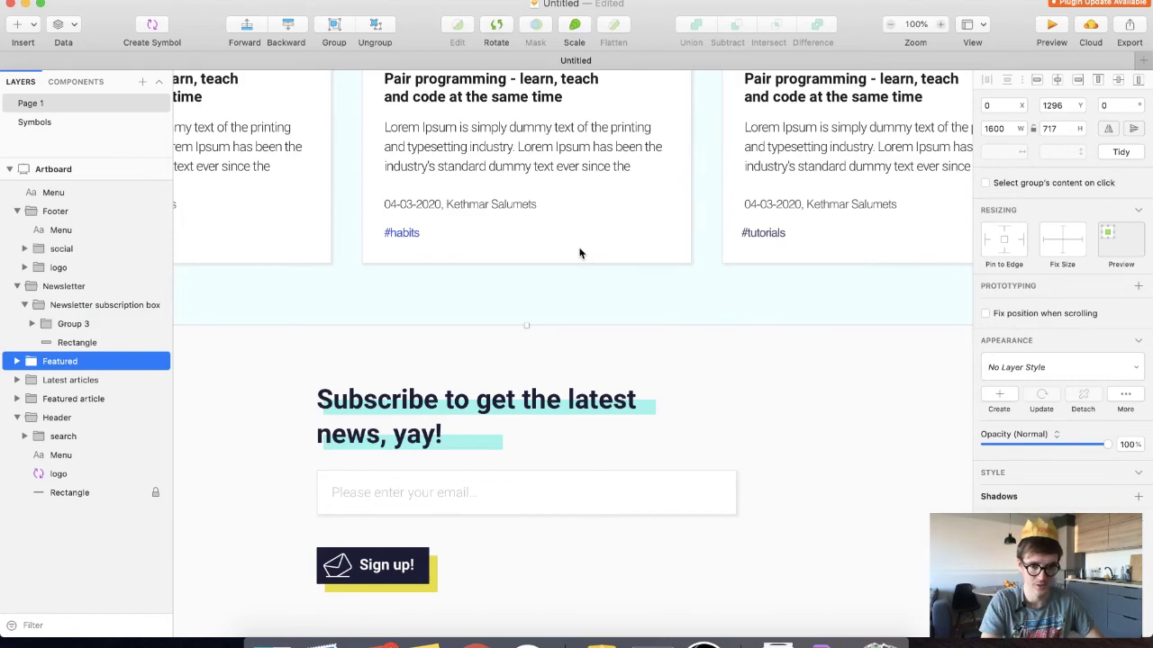
key(super+period)
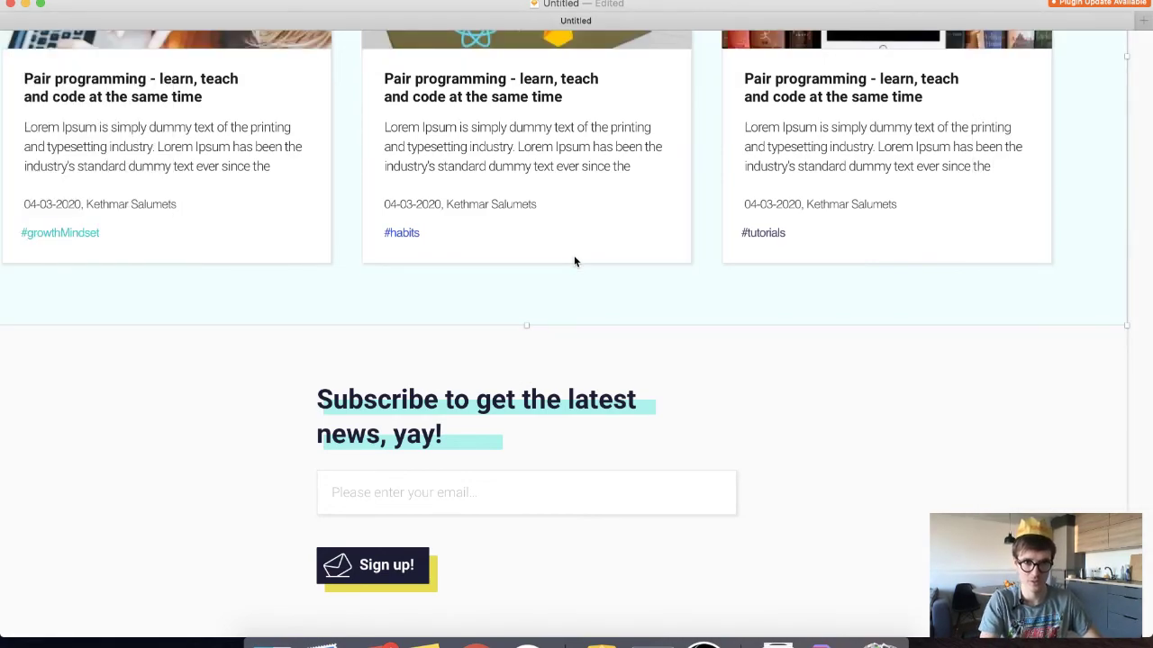
scroll(574, 261, left, 3)
scroll(575, 262, down, 1)
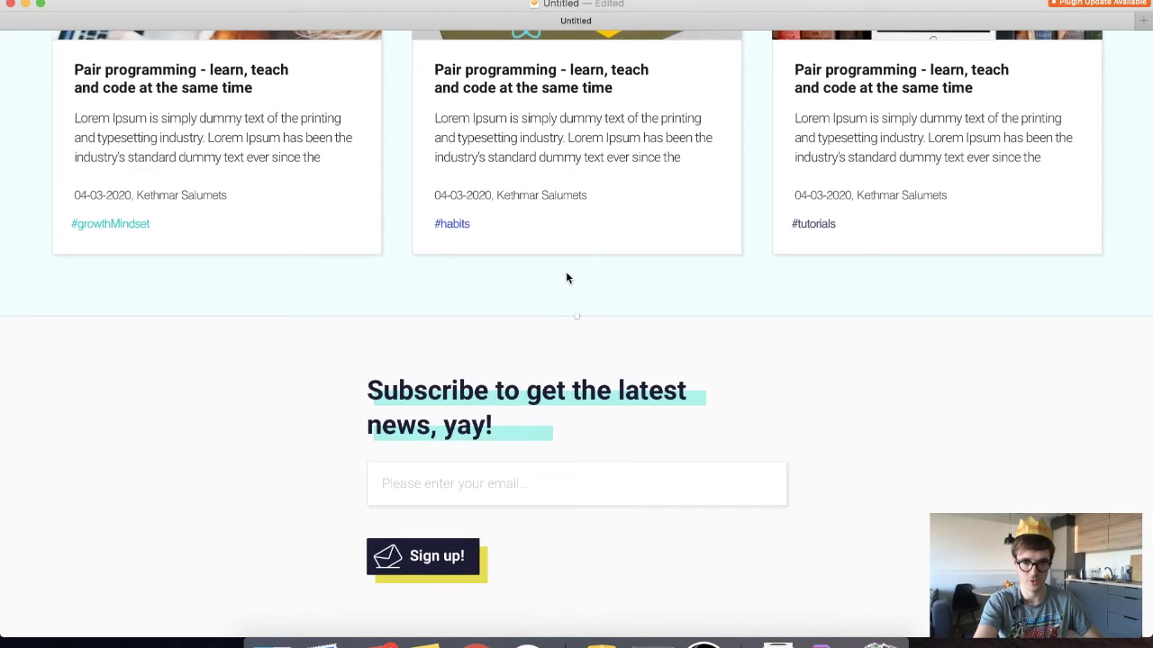
scroll(640, 441, down, 5)
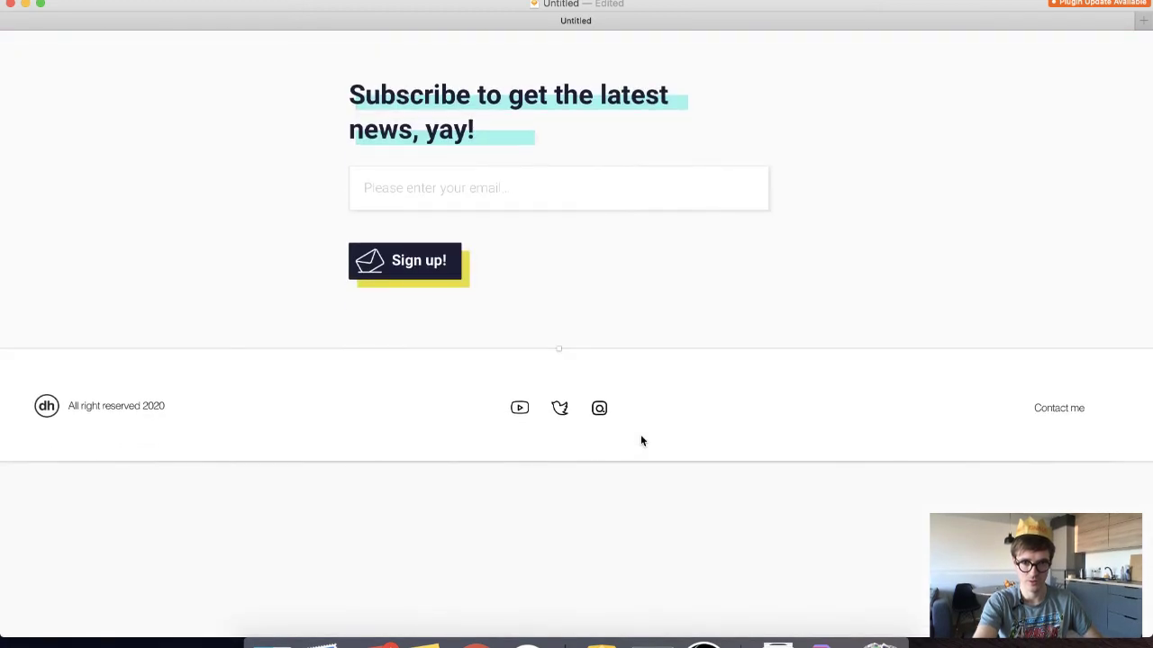
scroll(602, 481, up, 2)
scroll(603, 481, left, 1)
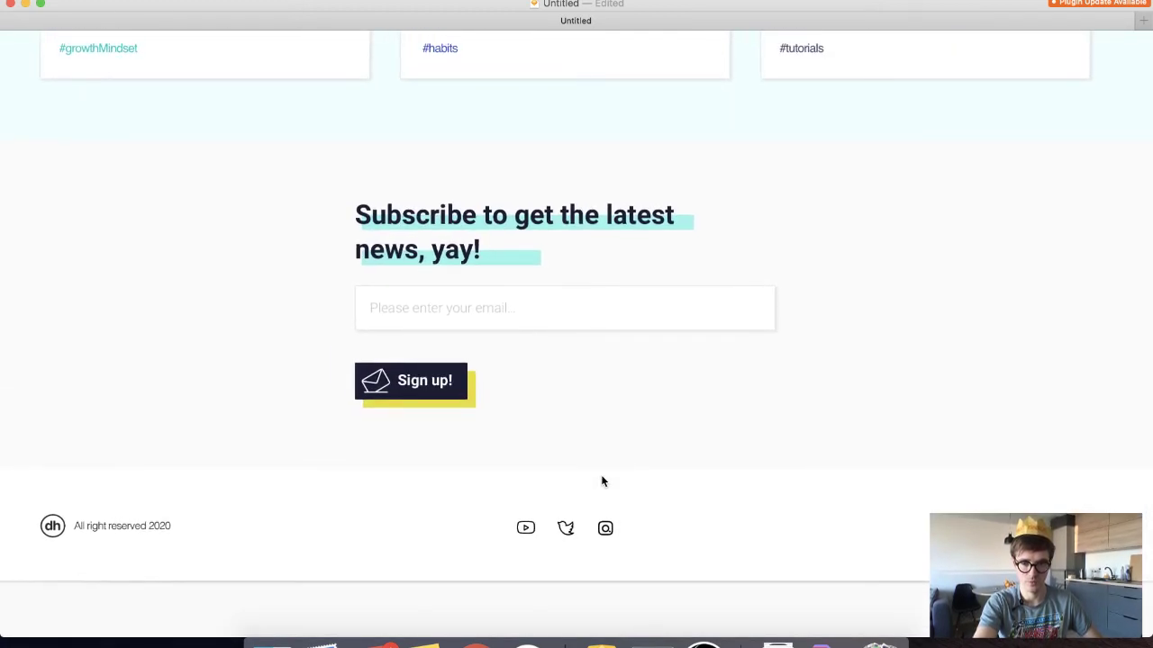
scroll(603, 481, up, 2)
scroll(603, 481, up, 10)
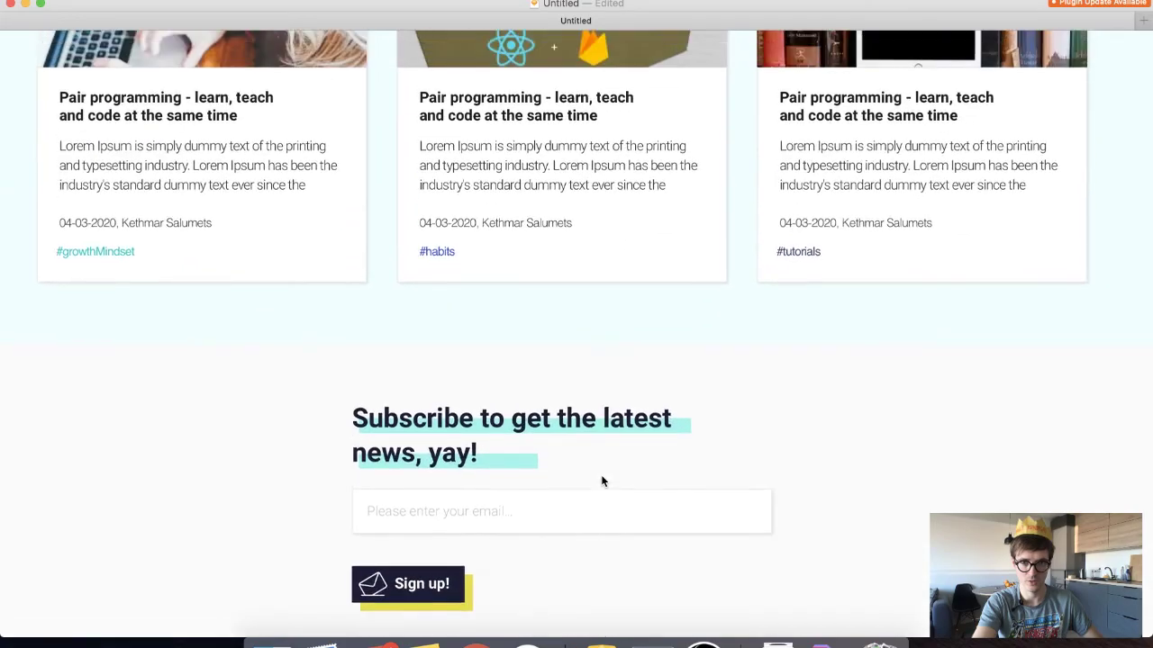
scroll(603, 481, up, 12)
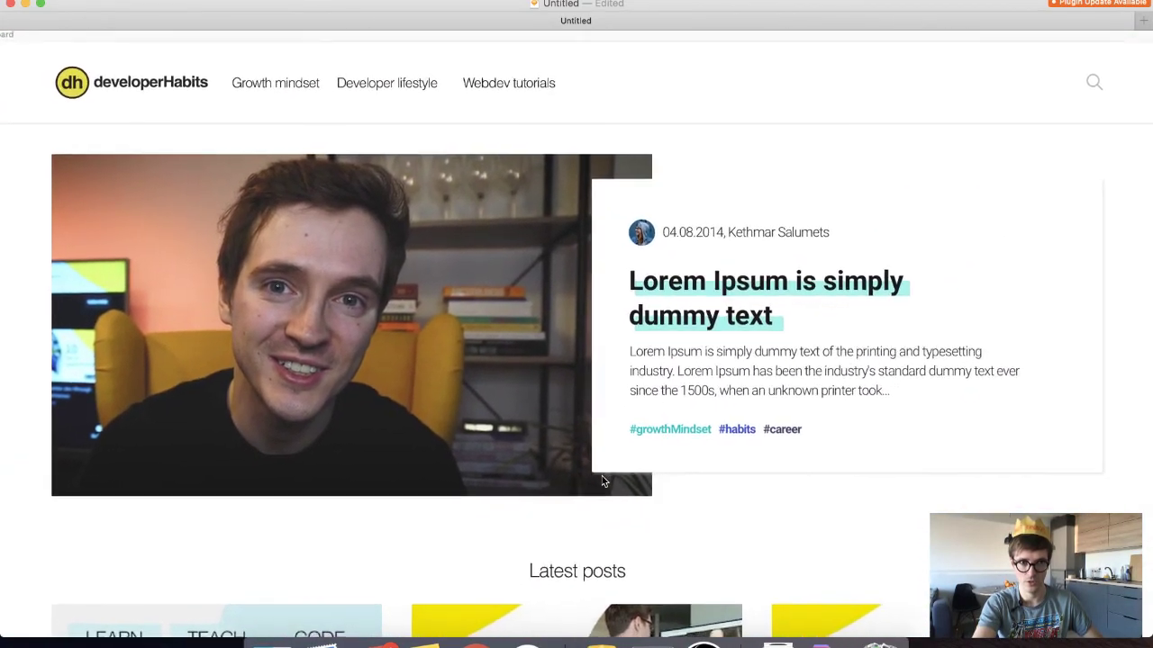
Review the full page design from the header through the latest posts, featured articles and newsletter to the footer
scroll(602, 477, down, 1)
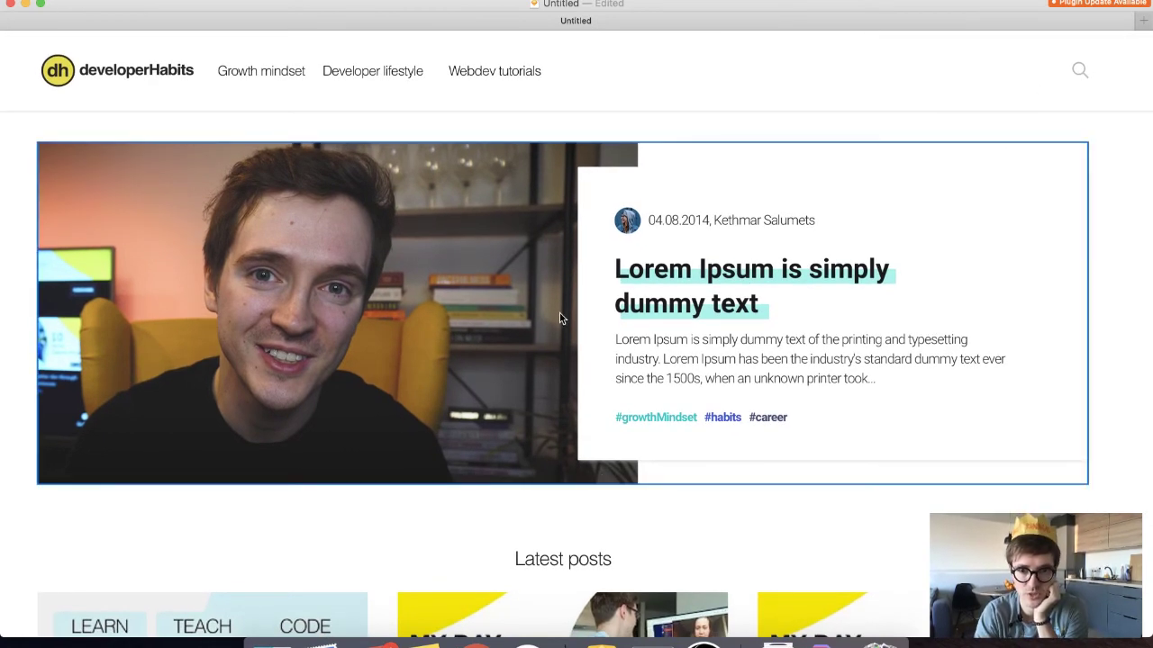
scroll(560, 314, down, 5)
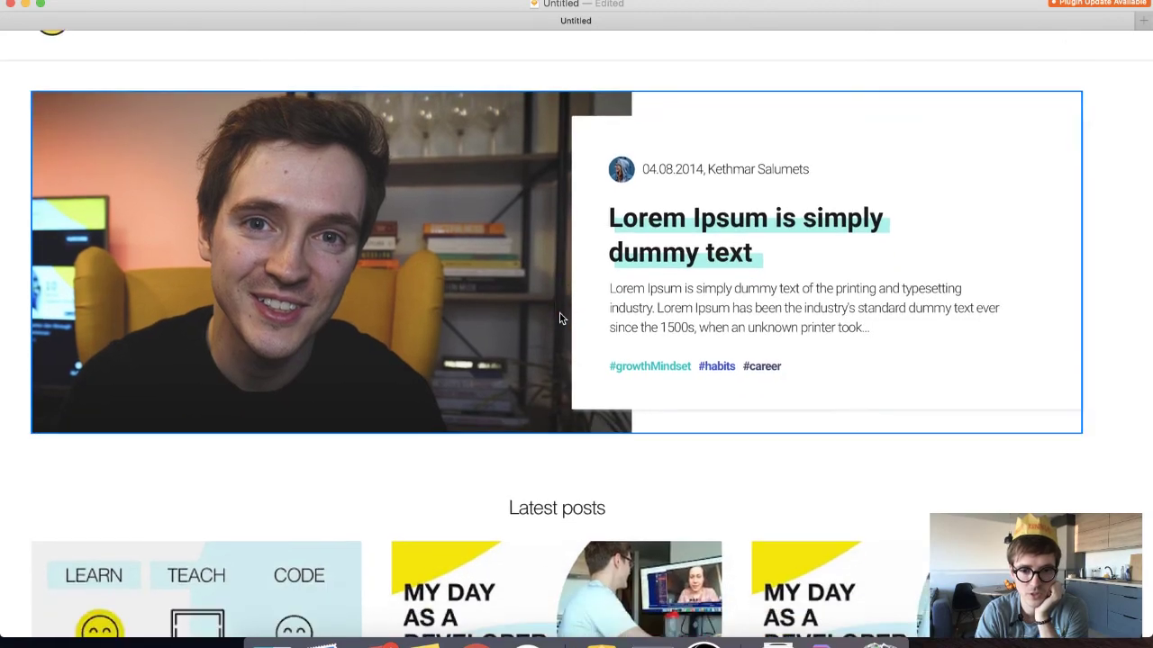
scroll(560, 318, down, 4)
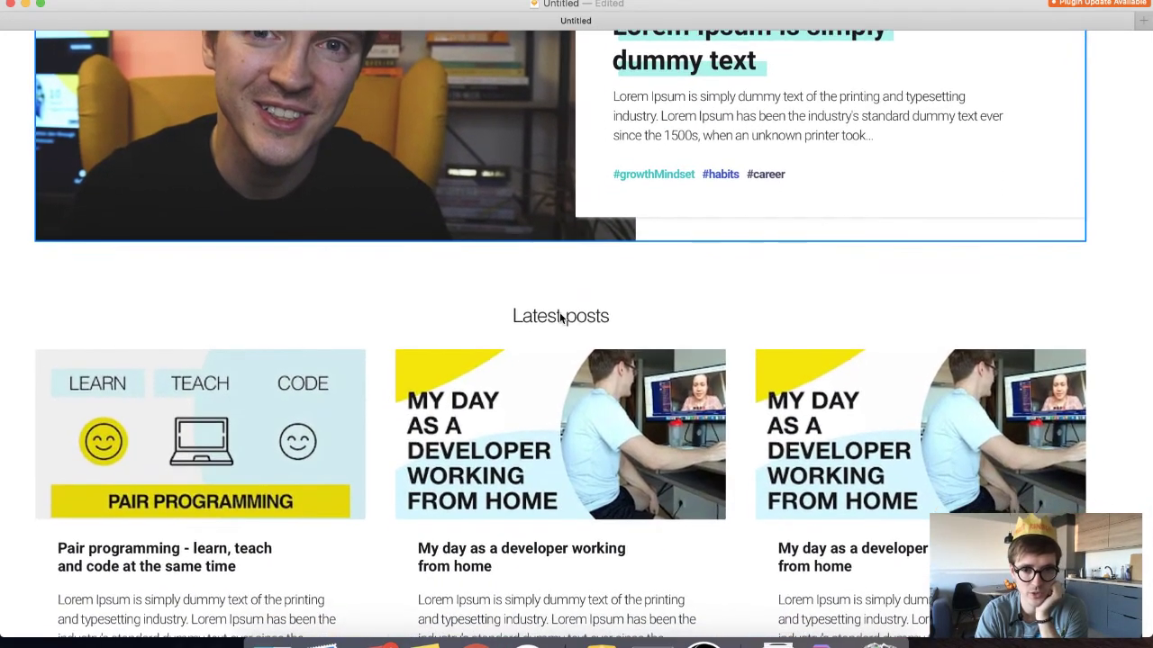
scroll(559, 318, down, 5)
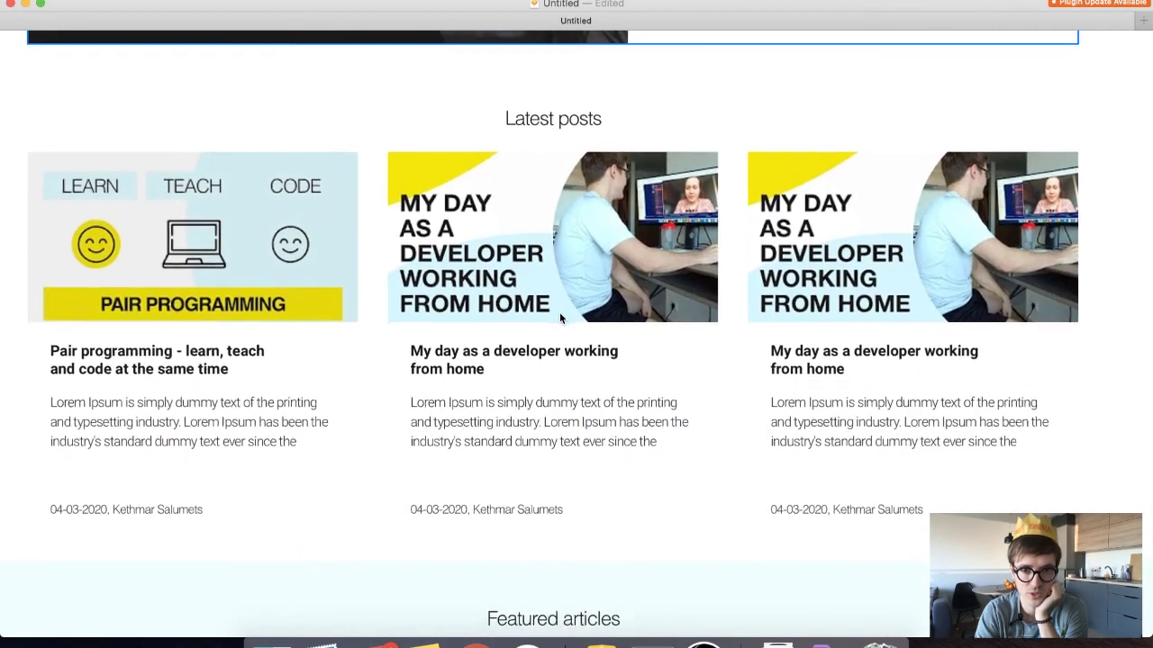
scroll(559, 312, down, 7)
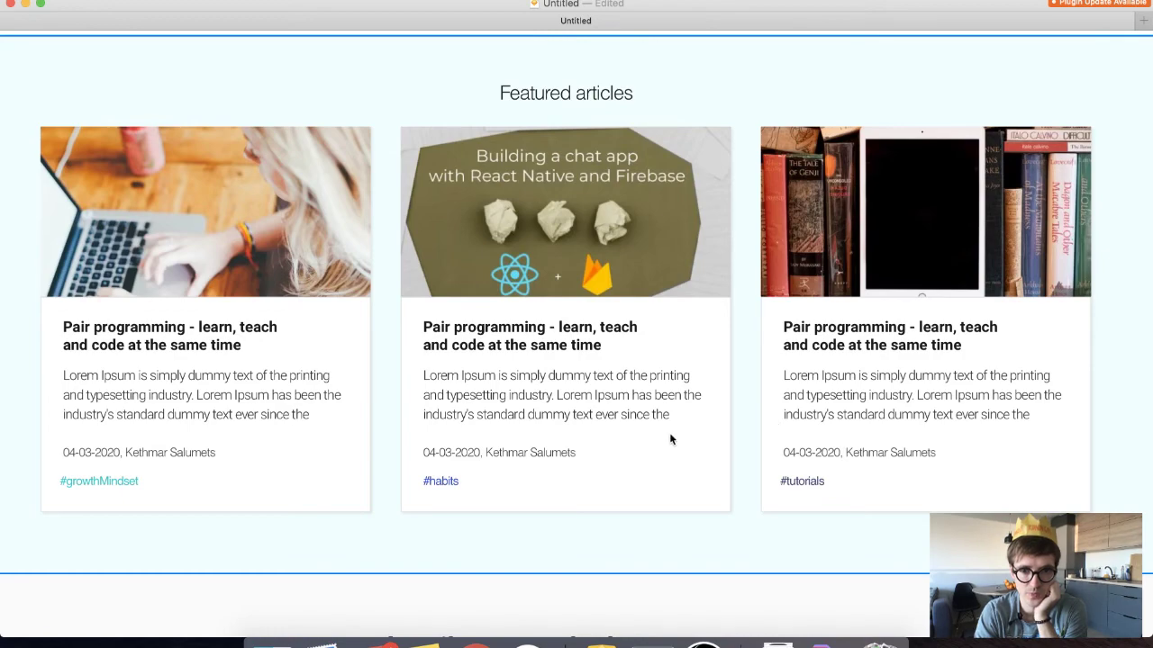
scroll(669, 439, down, 2)
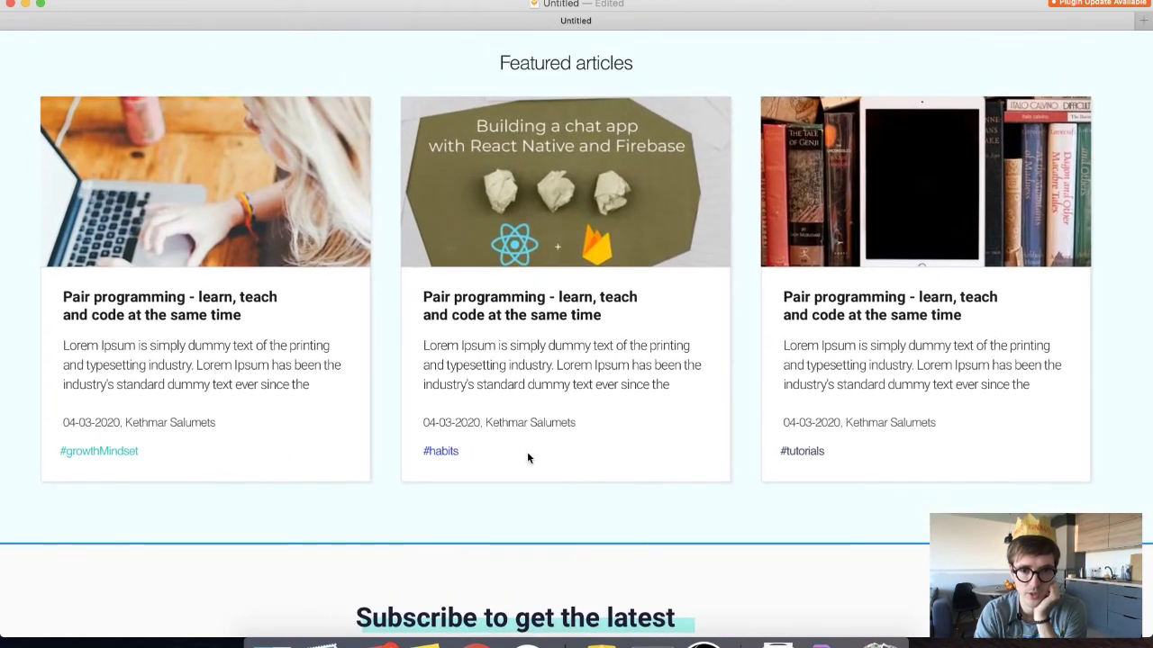
scroll(704, 478, down, 3)
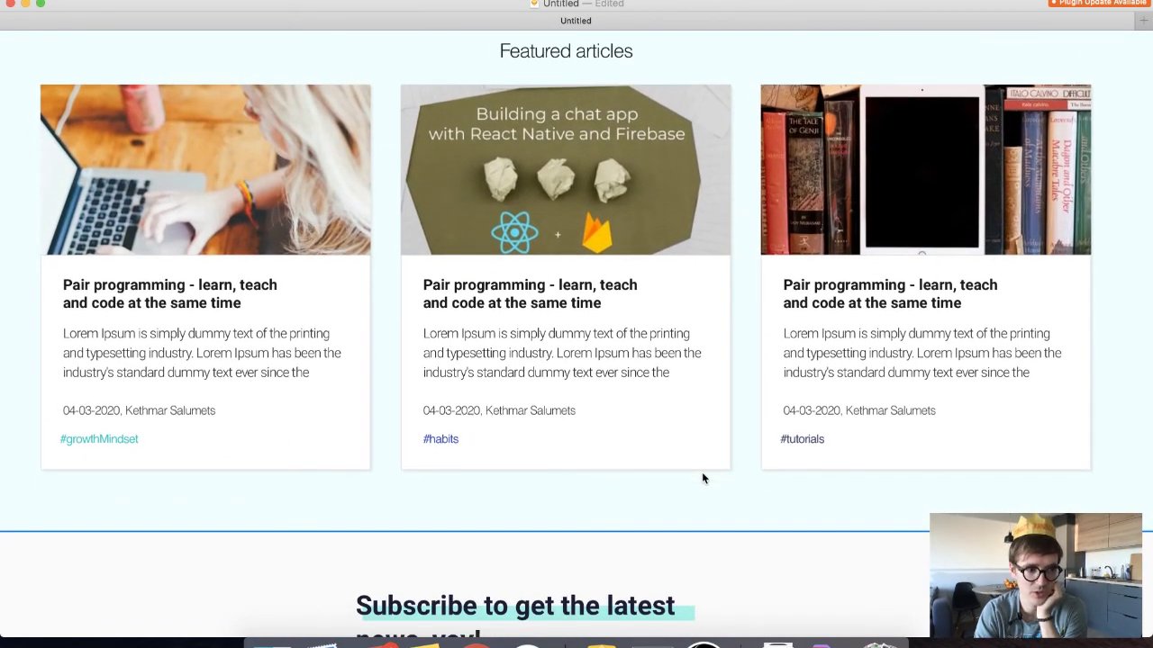
scroll(703, 478, down, 5)
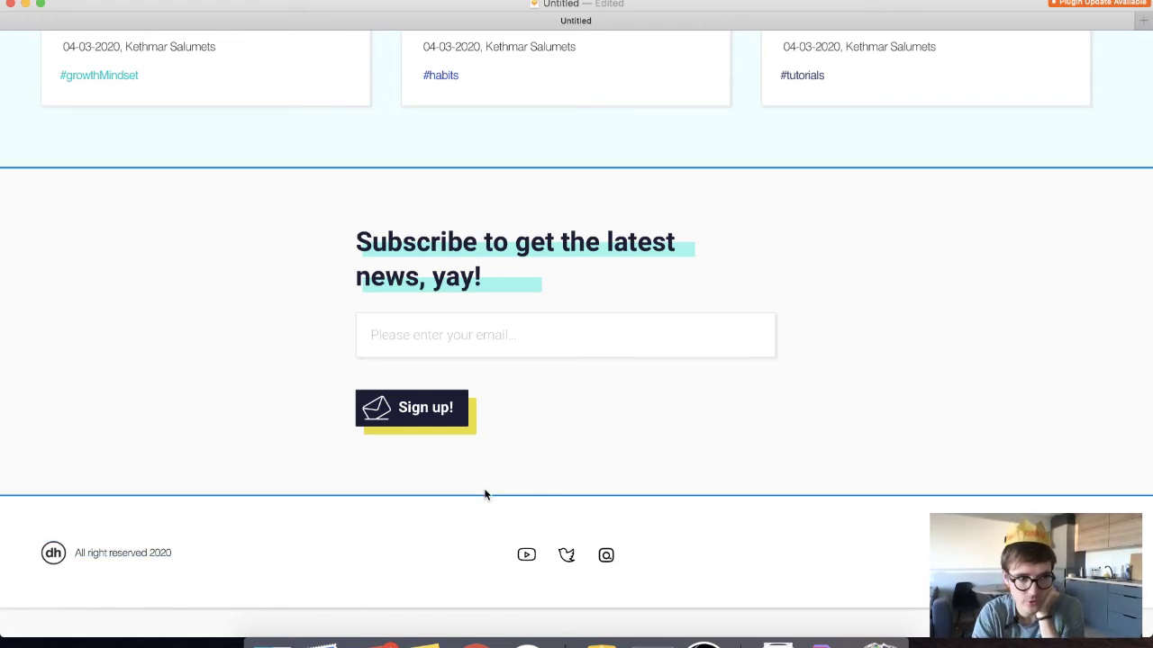
scroll(484, 495, up, 10)
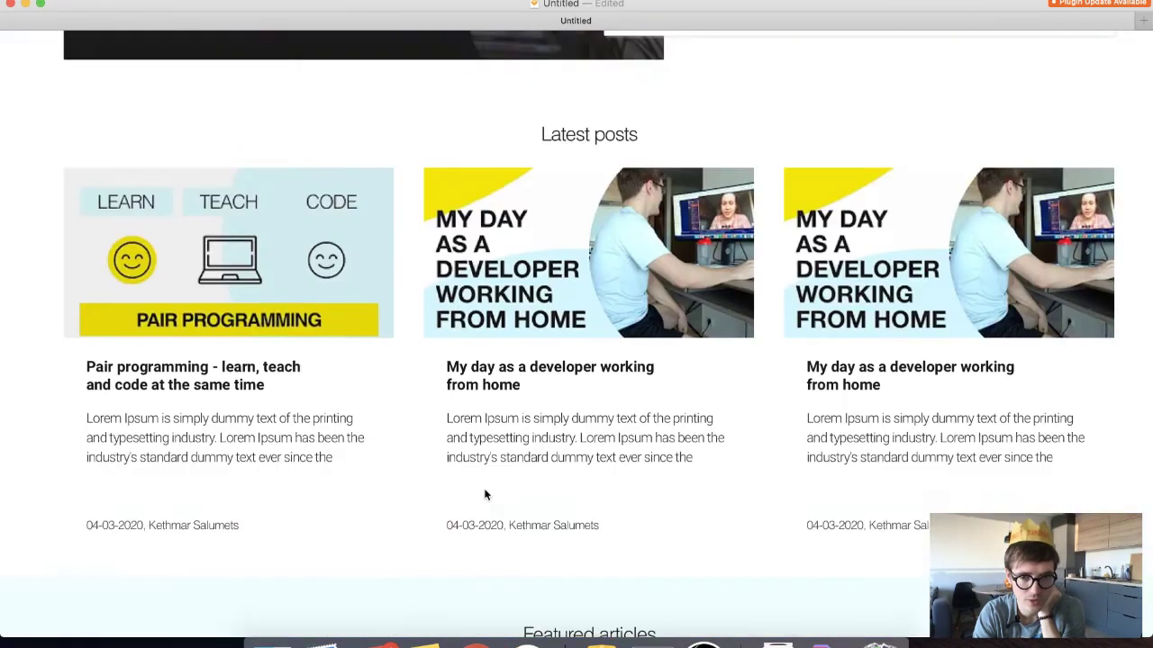
scroll(485, 495, up, 6)
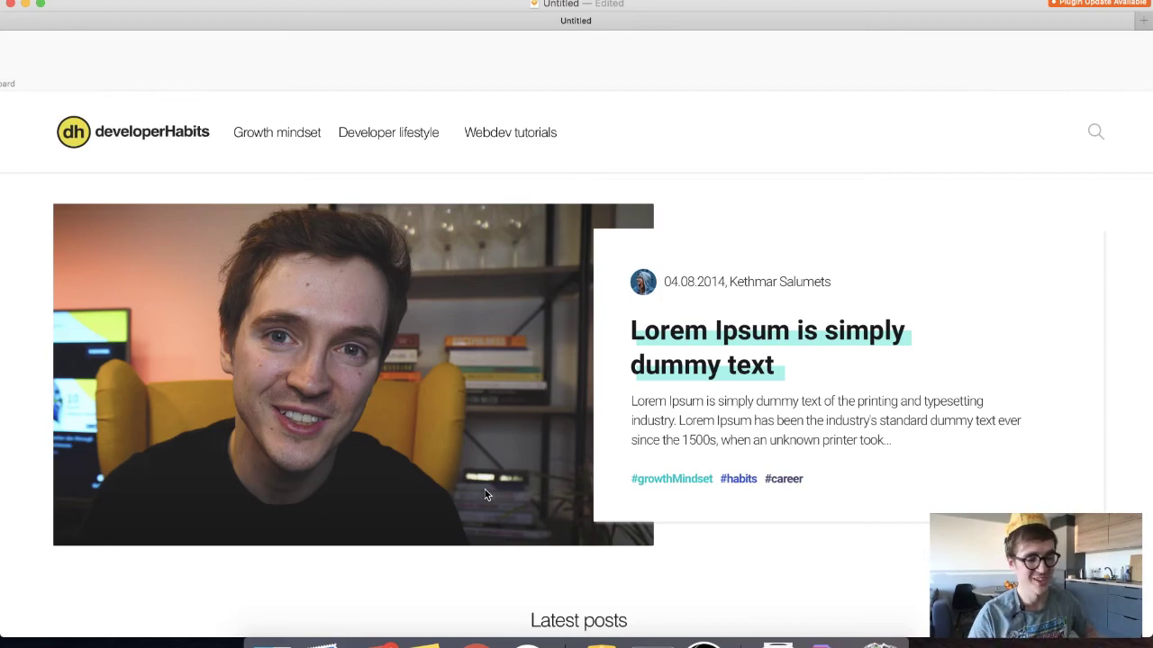
scroll(484, 495, down, 15)
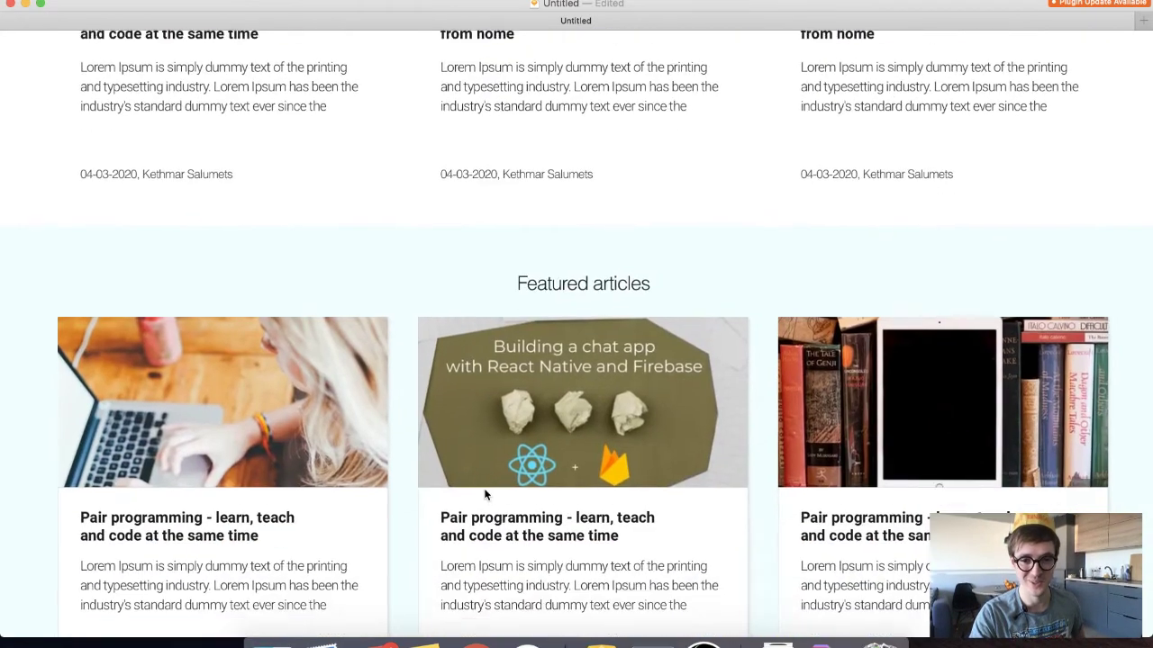
scroll(485, 494, down, 4)
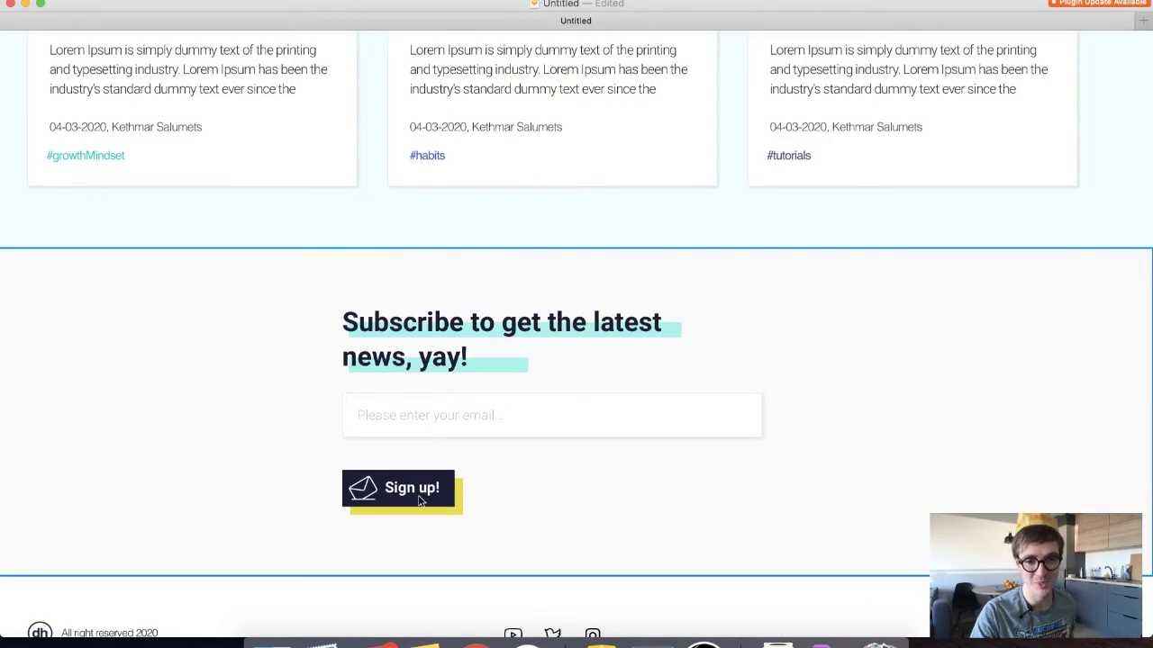
scroll(419, 500, down, 3)
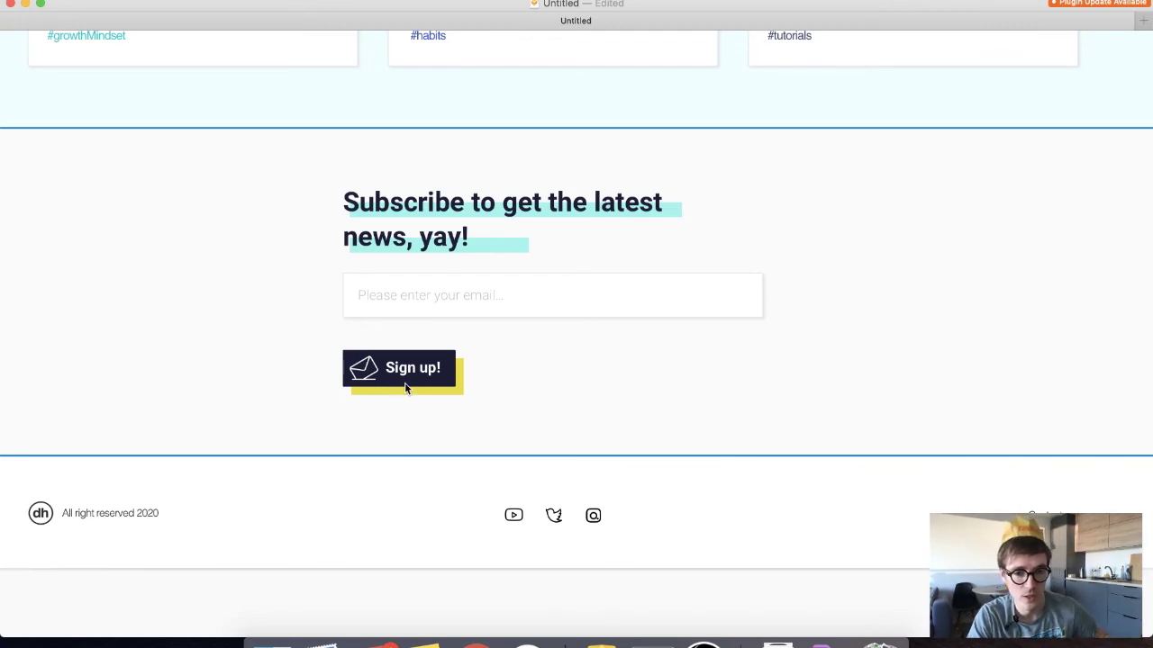
Show the interface again and change the fill of the Sign up button's dark rectangle to 383C61
click(394, 385)
click(397, 384)
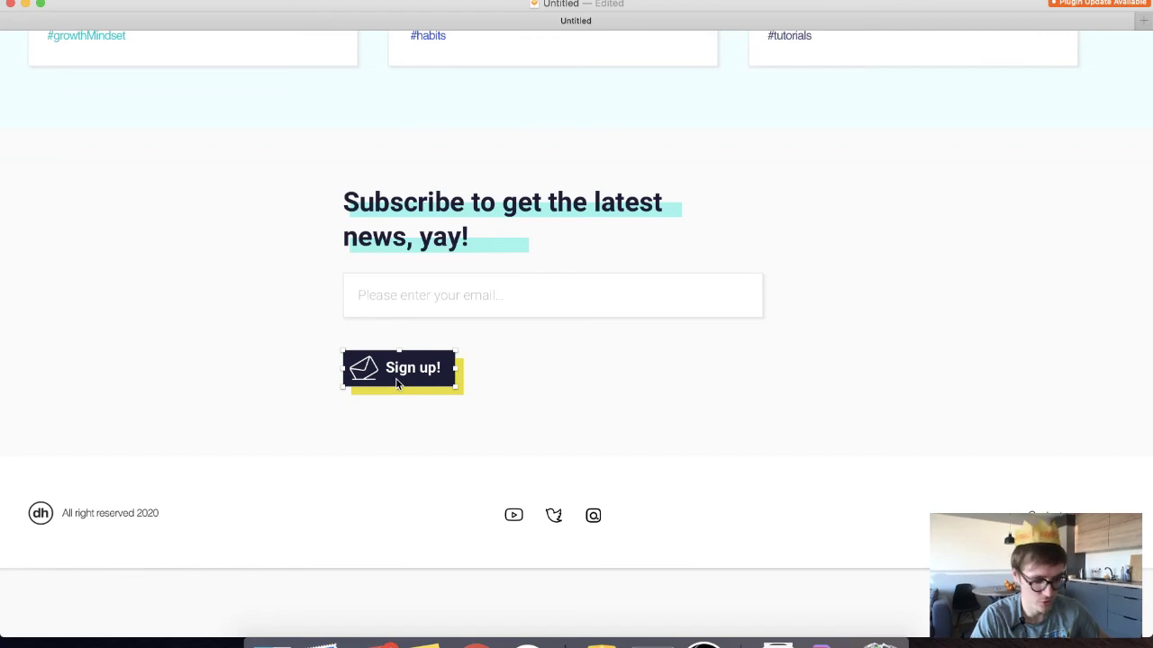
key(super+period)
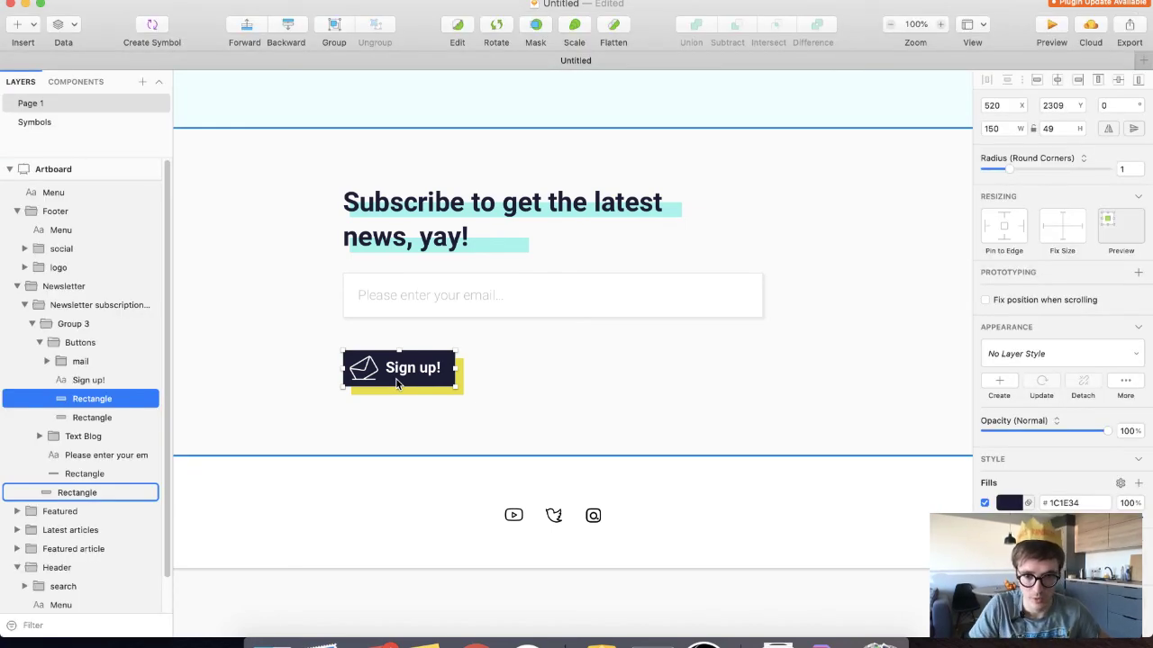
click(1008, 503)
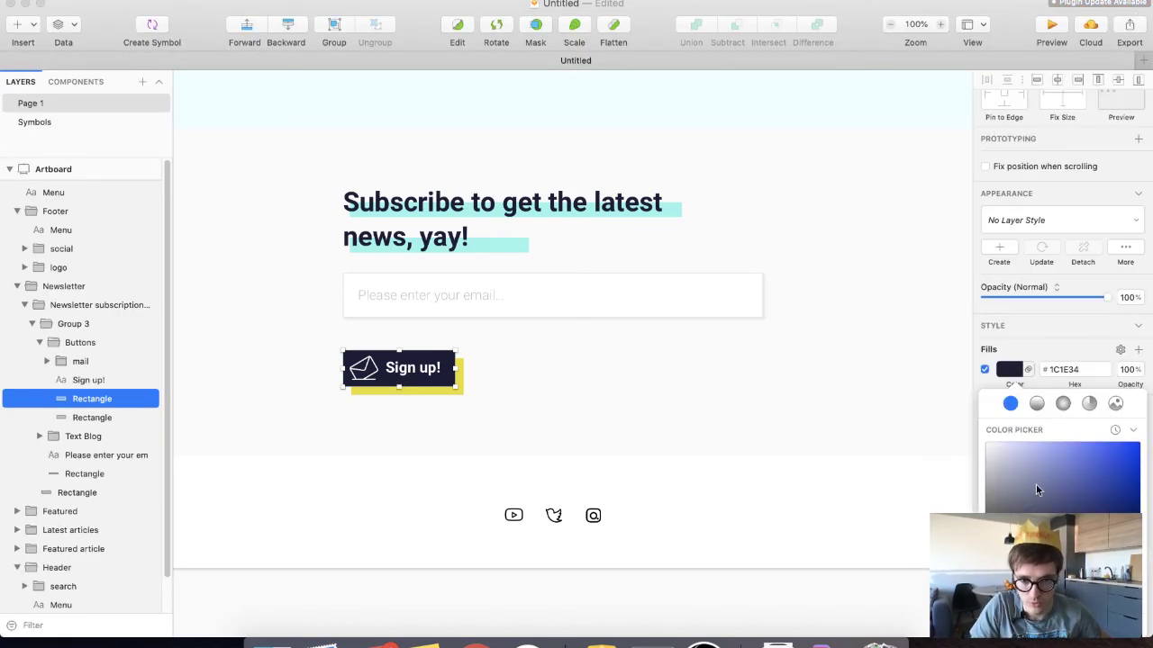
mouse_move(1058, 489)
mouse_down()
mouse_move(1068, 481)
mouse_move(1051, 506)
mouse_up()
Try the heading highlight's turquoise ADF3EB and a darker 4BB0A4 as the Sign up button's fill, and undo both changes
click(994, 559)
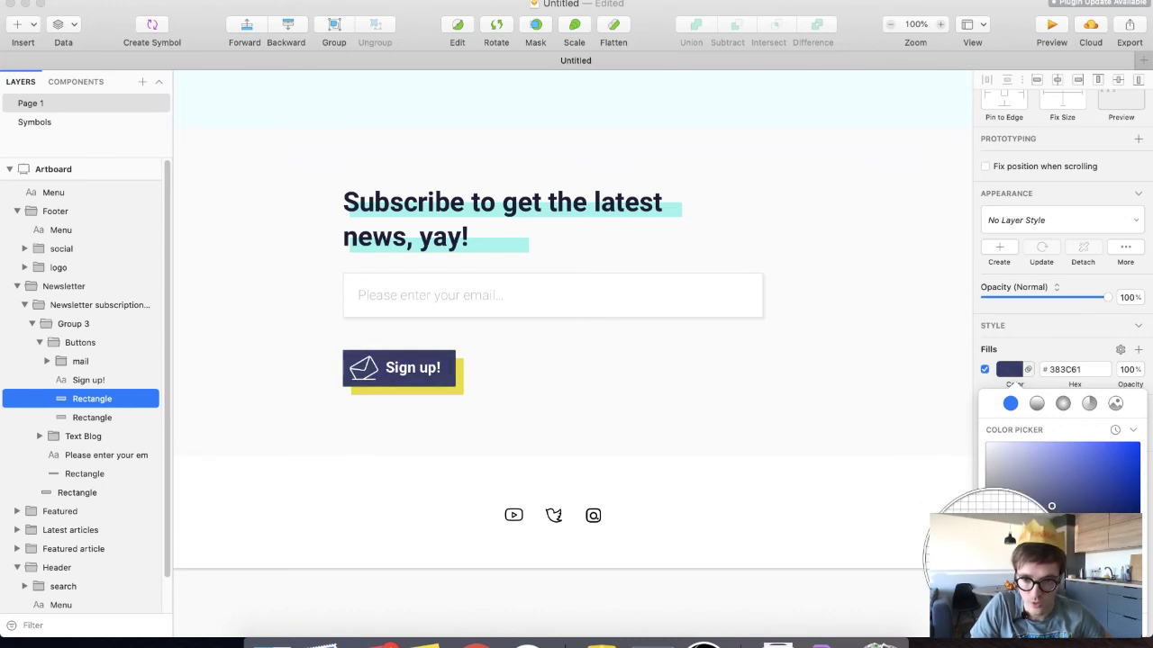
click(517, 249)
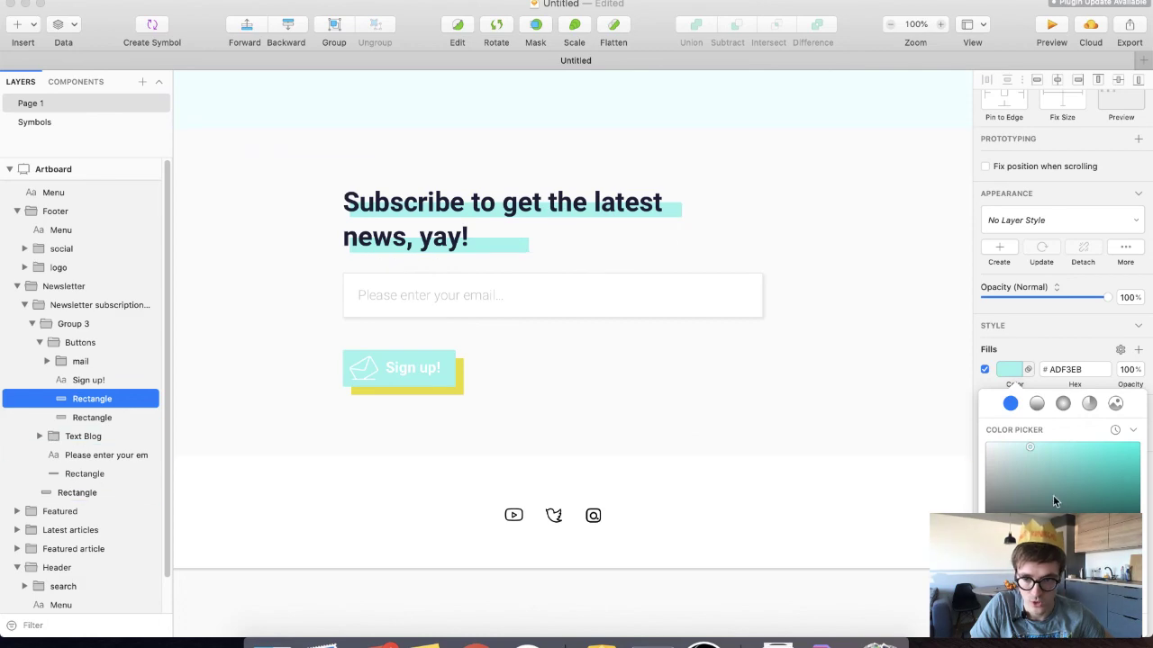
drag(1055, 501, 1074, 477)
key(super+z)
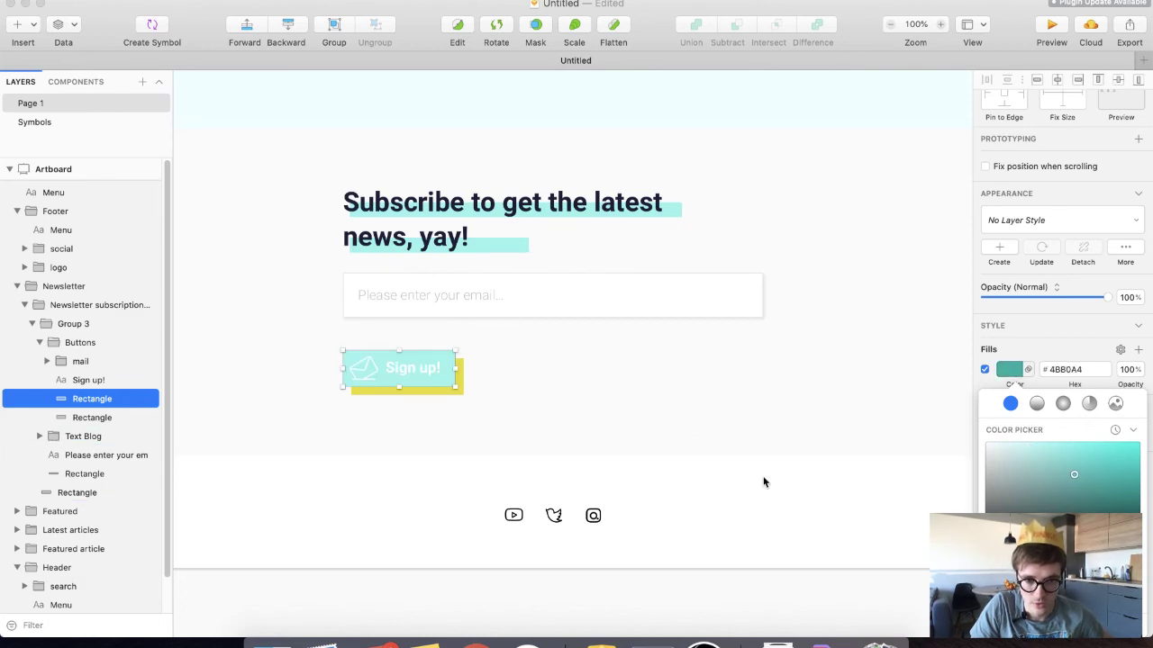
key(super+z)
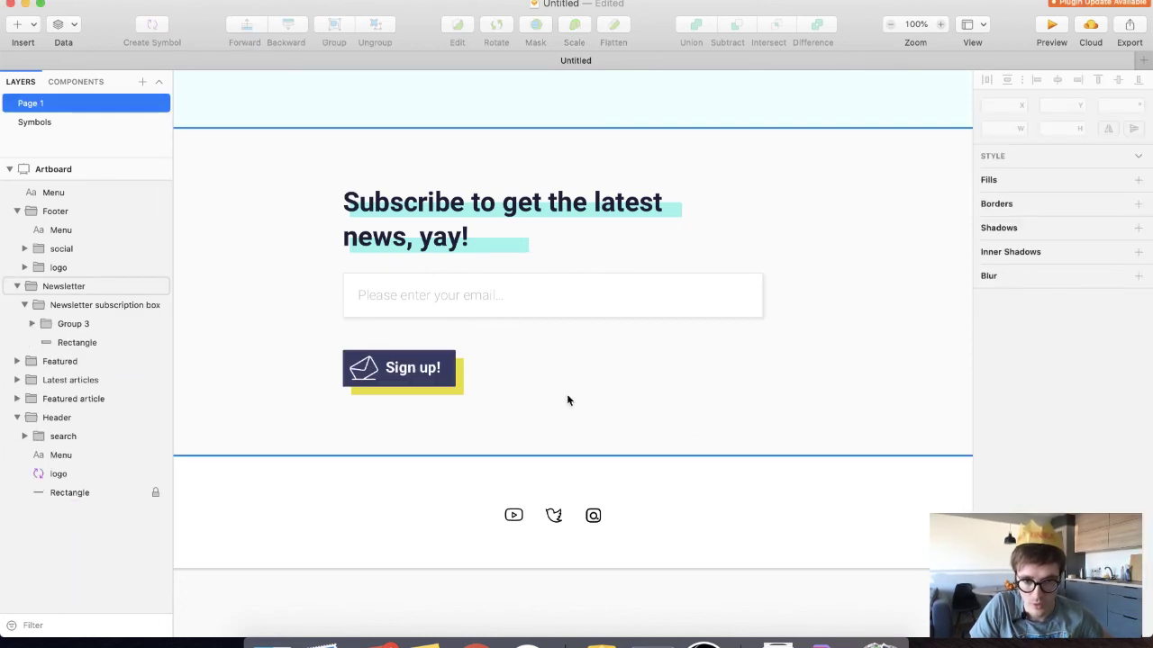
Set the fill of the Sign up button's dark rectangle to 1C1D2C and check it against the whole newsletter section
super+click(445, 380)
click(1011, 507)
drag(1048, 509, 1074, 497)
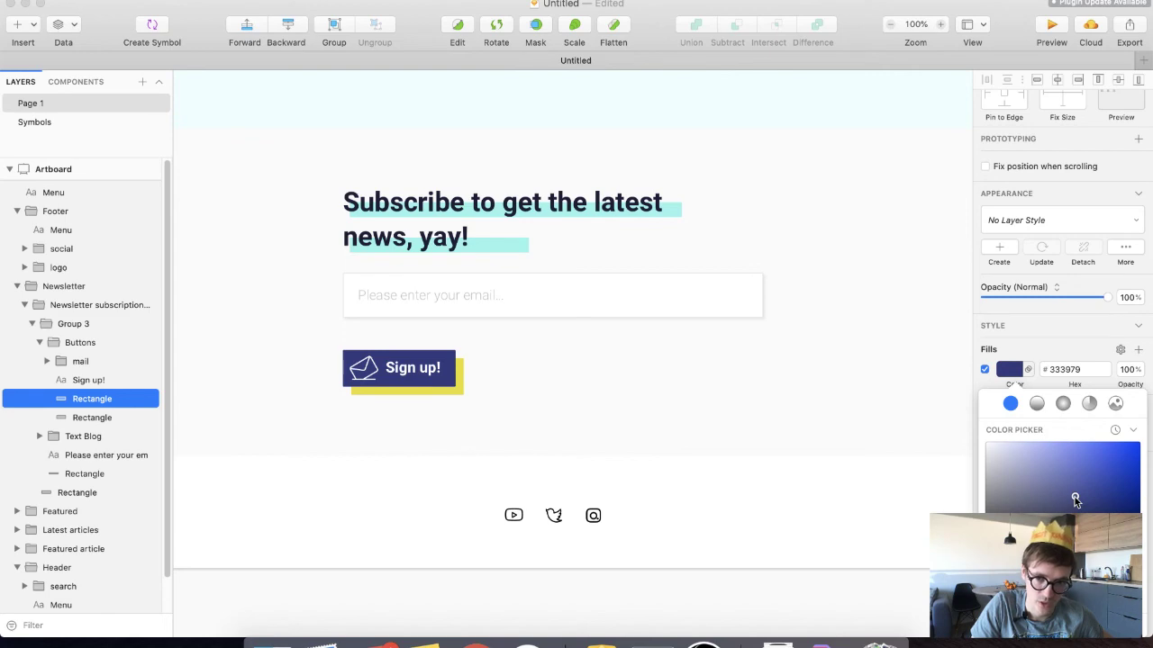
drag(1074, 497, 1042, 534)
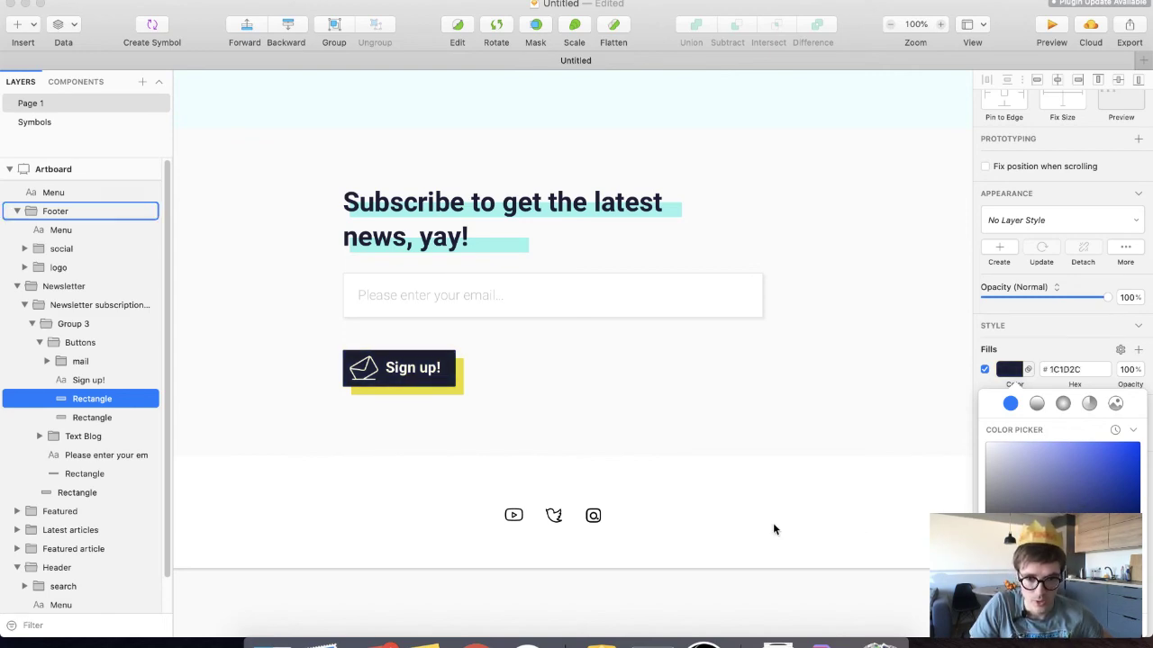
click(625, 544)
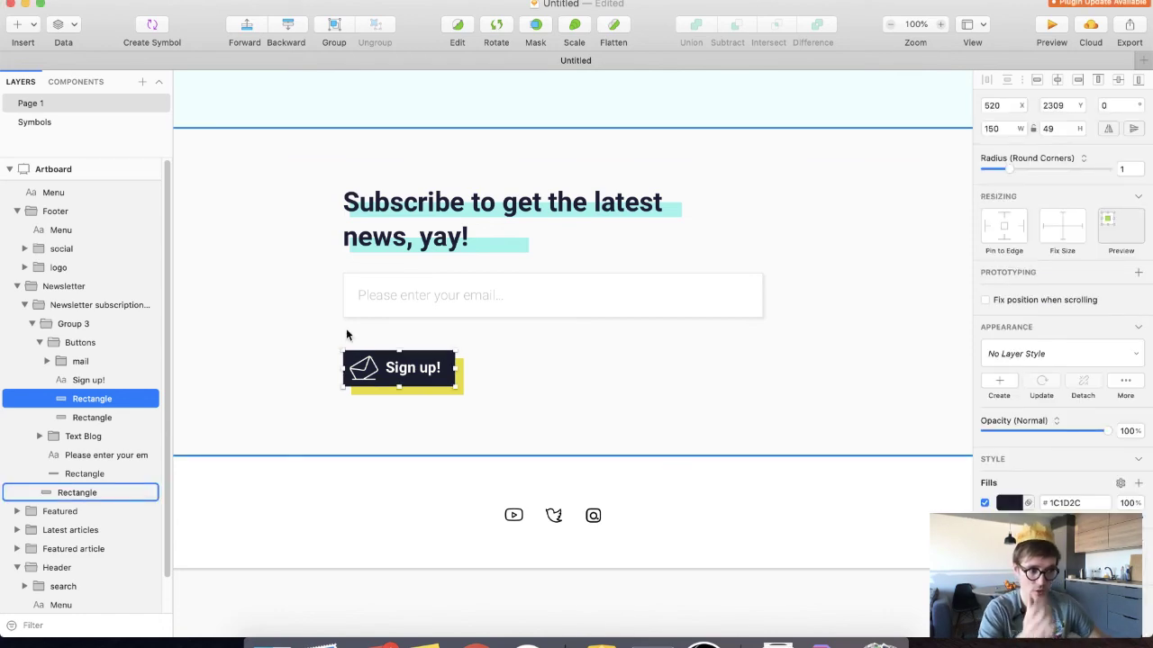
scroll(535, 349, down, 3)
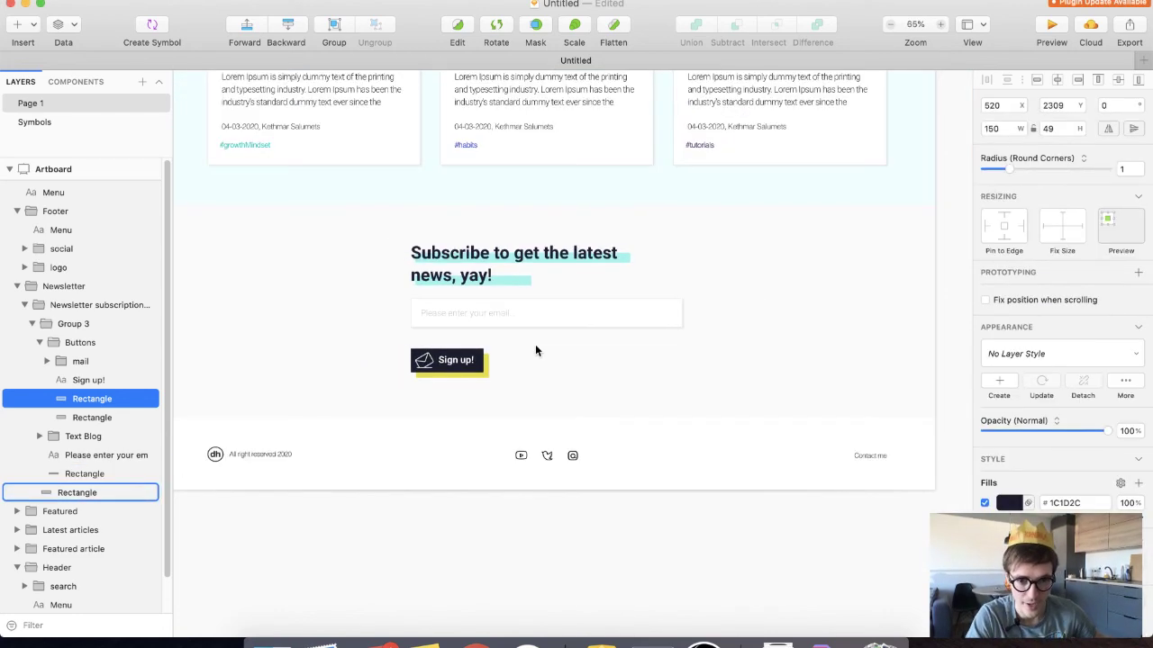
scroll(535, 347, up, 2)
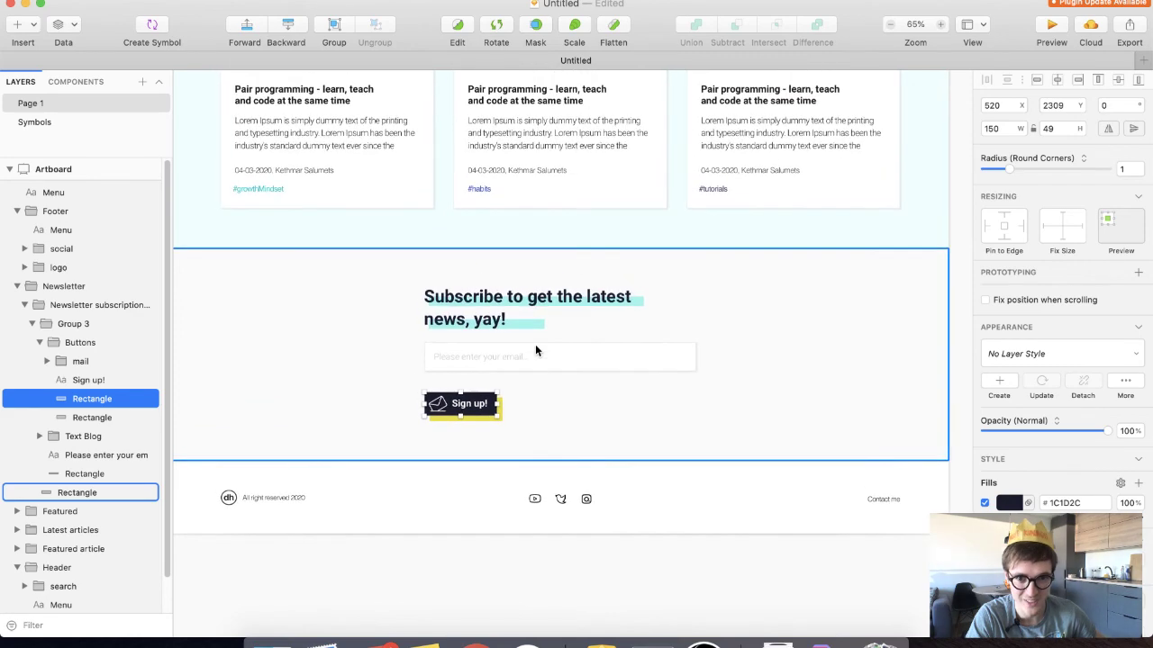
Switch to the draw.io wireframe and apply the green style to the Newsletter box and Footer blocks
click(557, 472)
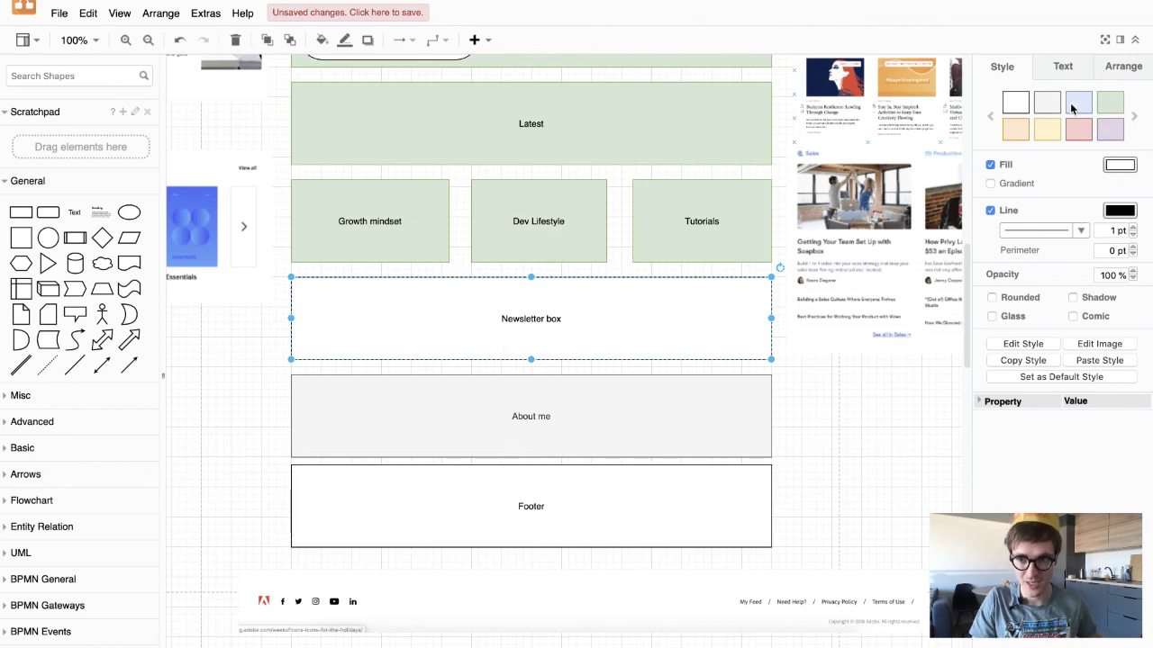
click(1108, 103)
click(574, 528)
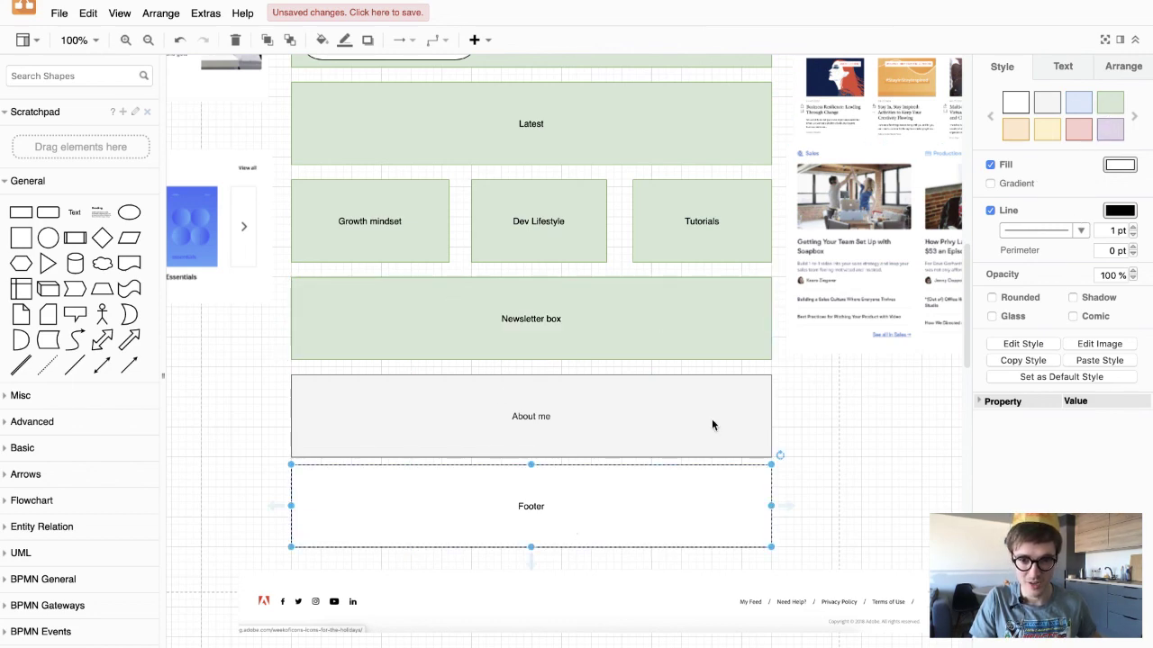
click(1116, 110)
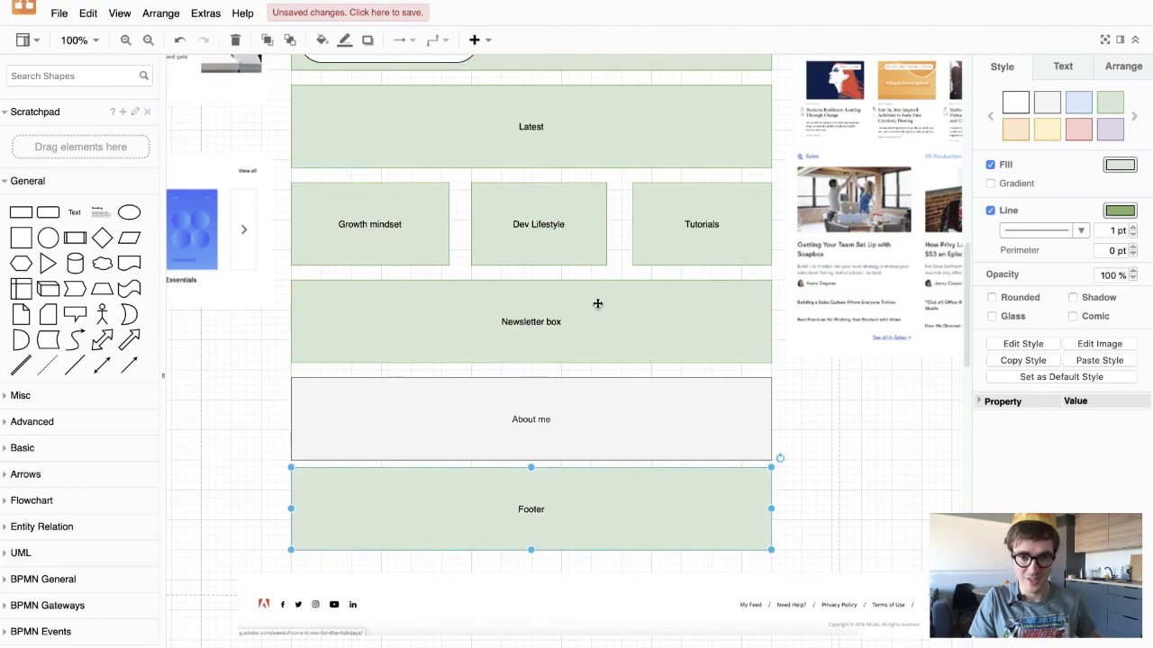
Review the wireframe's blocks from the header and featured article down to the About me and Footer sections
scroll(597, 303, up, 8)
scroll(576, 304, down, 4)
scroll(576, 304, down, 3)
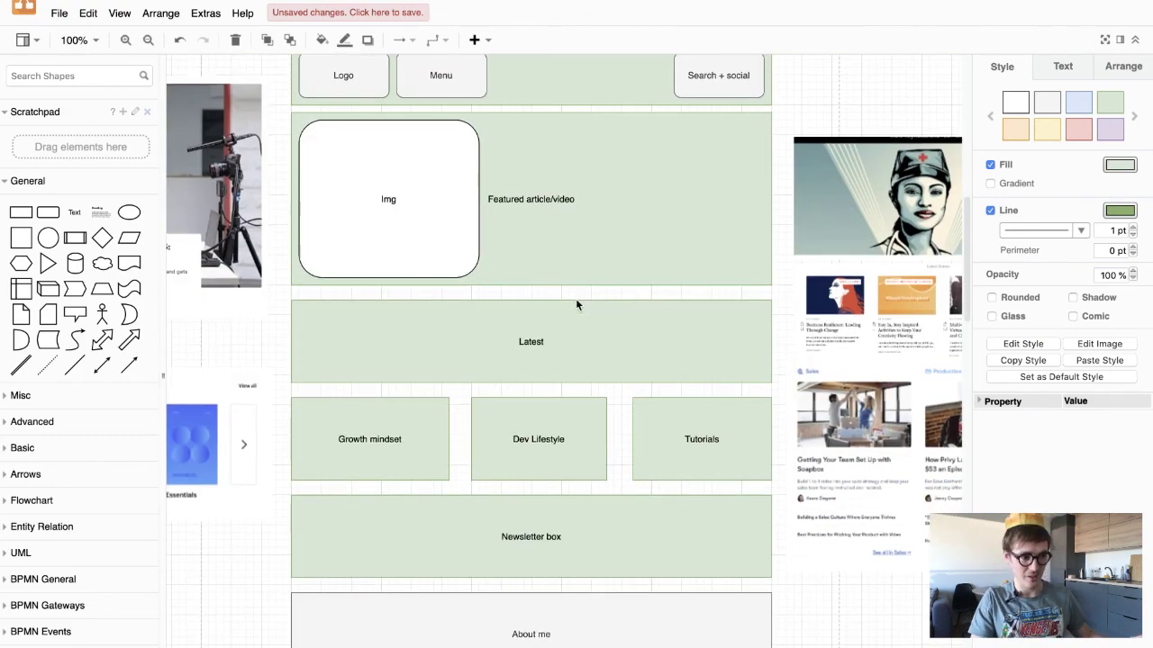
scroll(576, 305, down, 3)
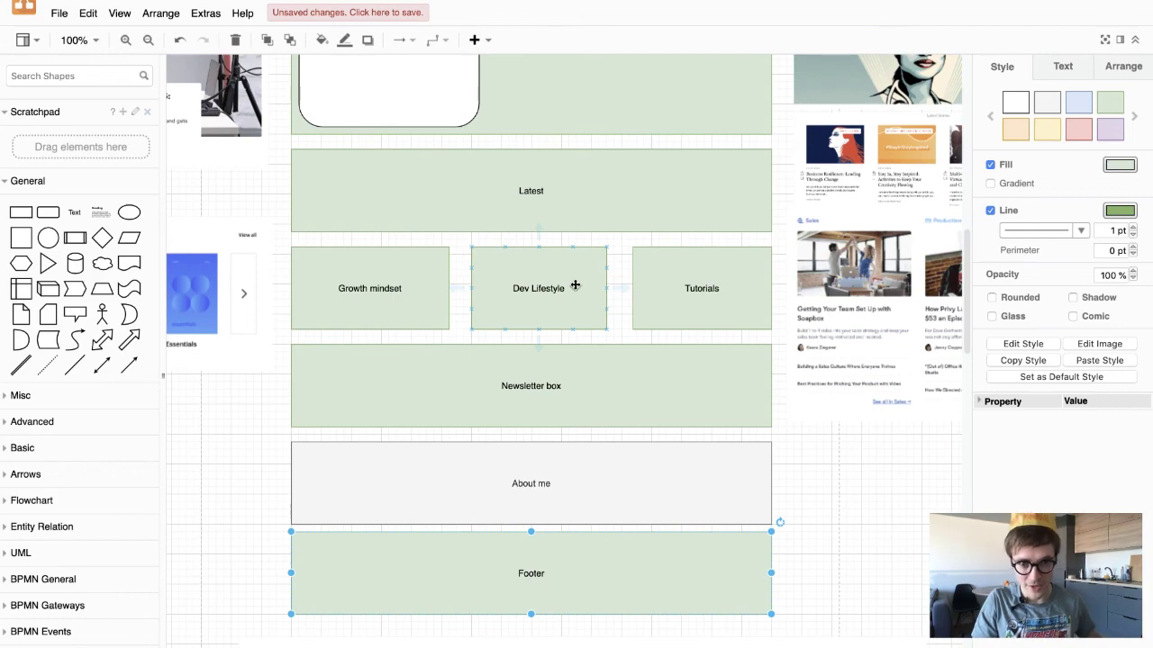
click(277, 386)
key(super+z)
scroll(425, 395, right, 2)
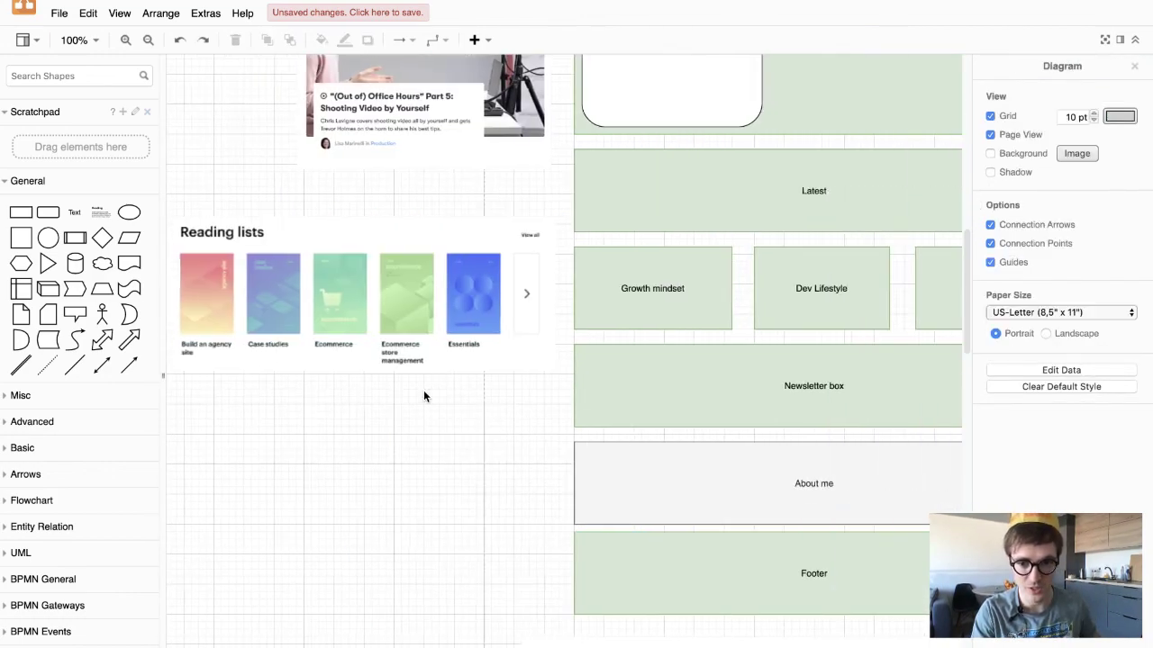
scroll(423, 393, right, 3)
scroll(424, 392, up, 5)
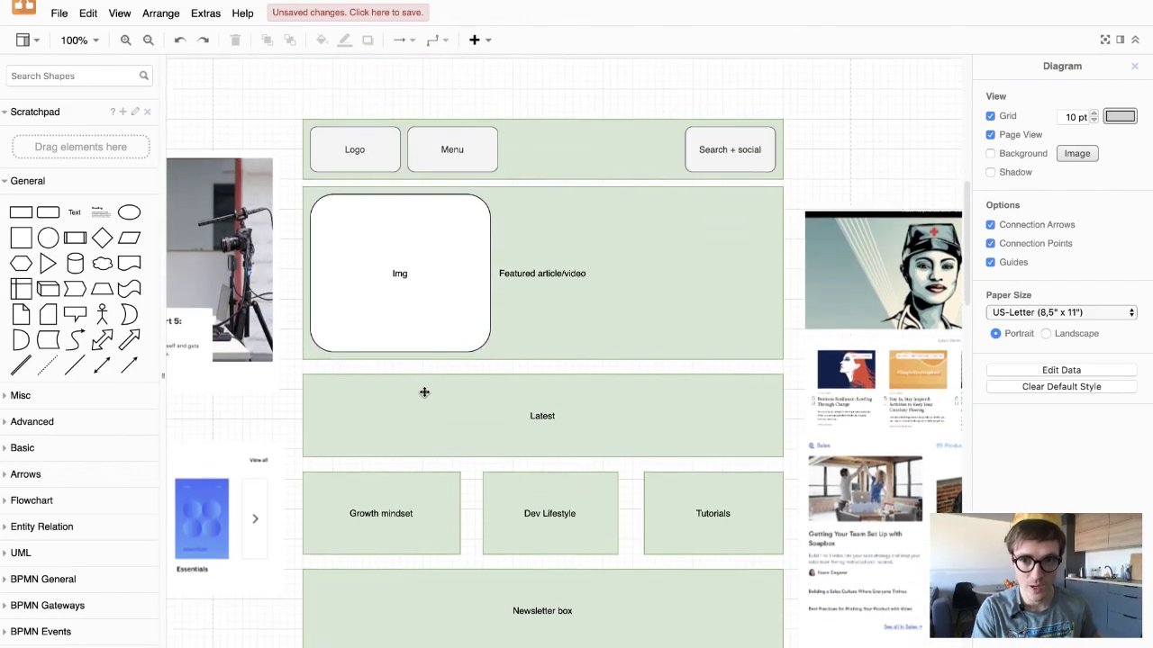
scroll(424, 393, right, 2)
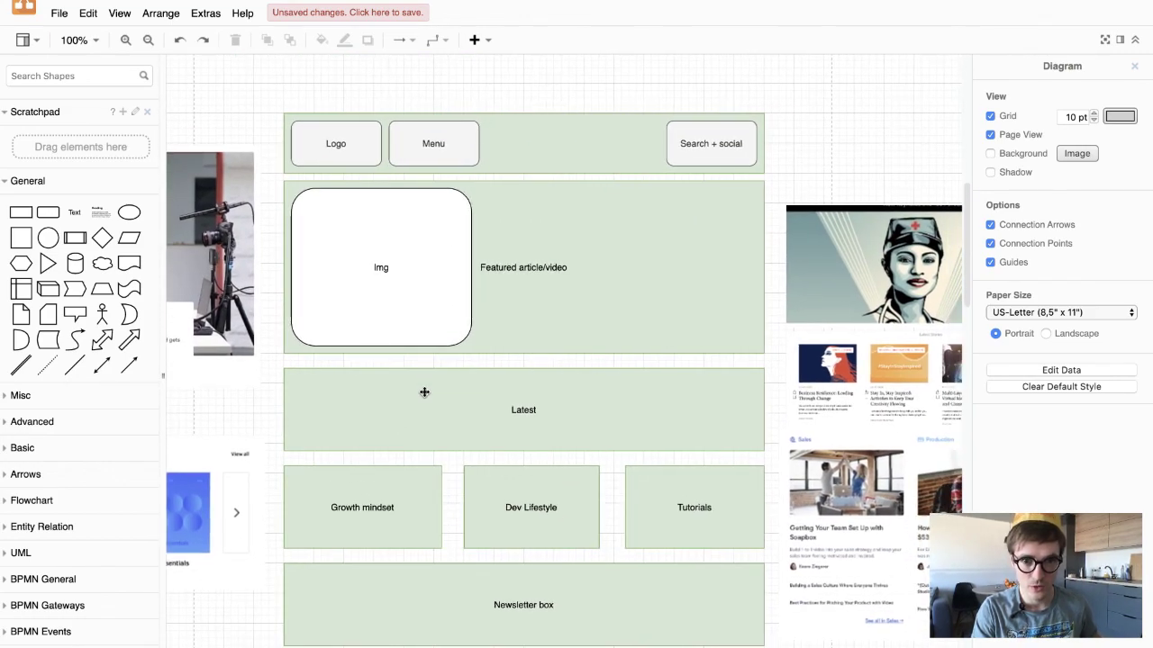
scroll(424, 392, down, 5)
scroll(251, 437, up, 4)
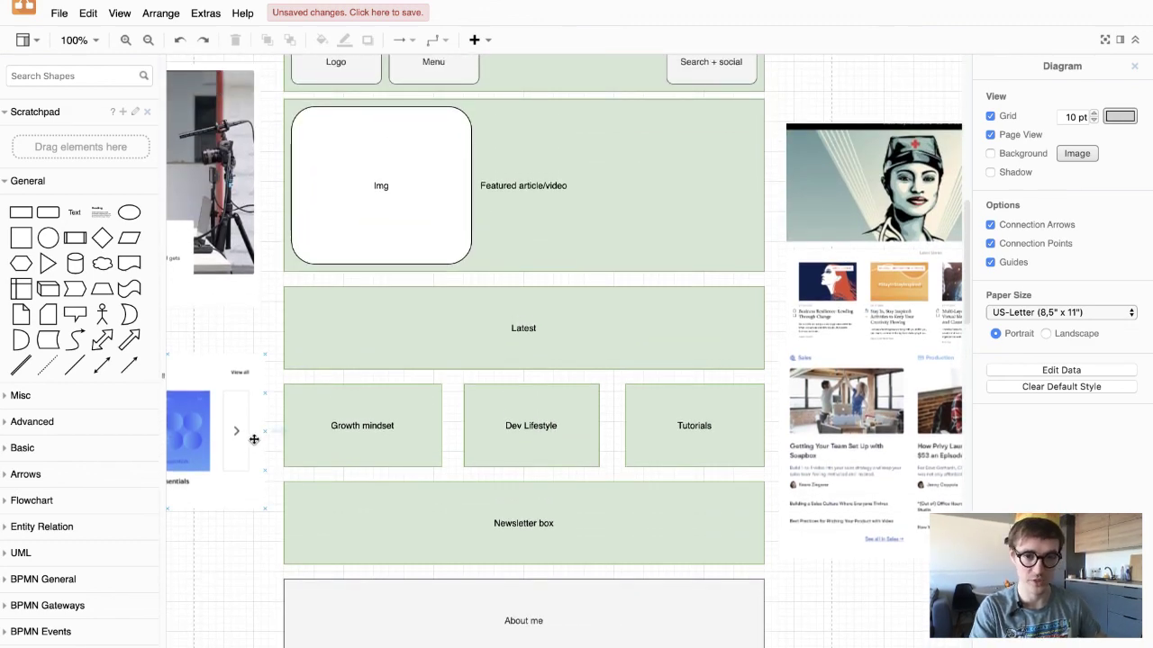
scroll(254, 439, up, 2)
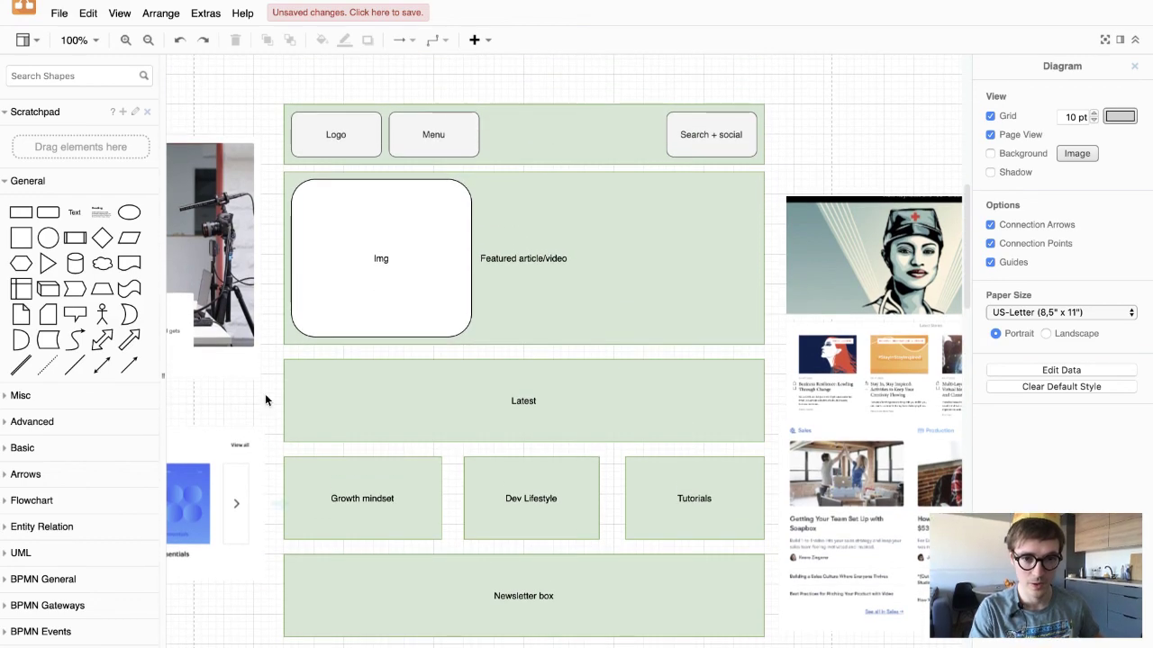
scroll(265, 400, down, 4)
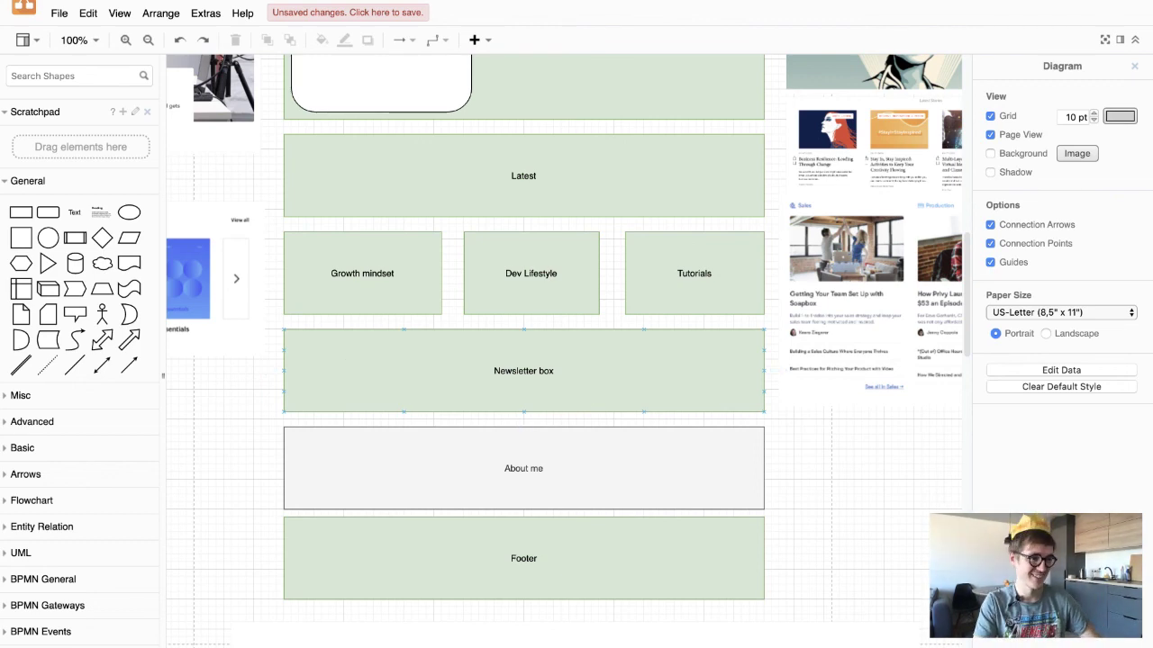
key(super+Tab)
key(super+Tab)
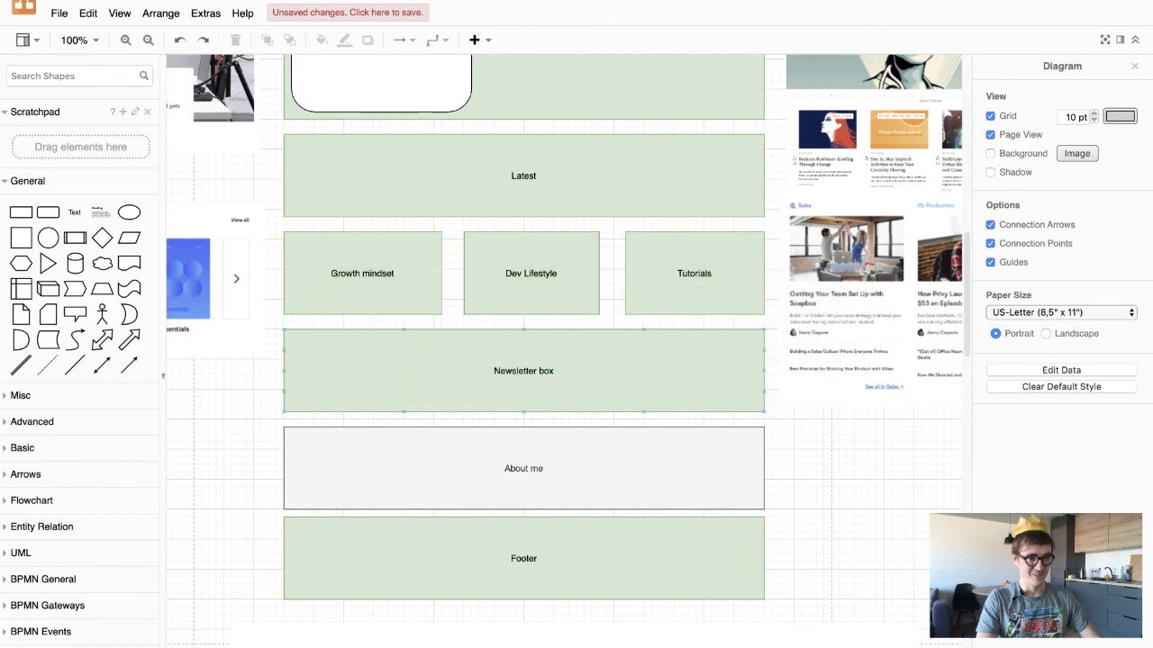